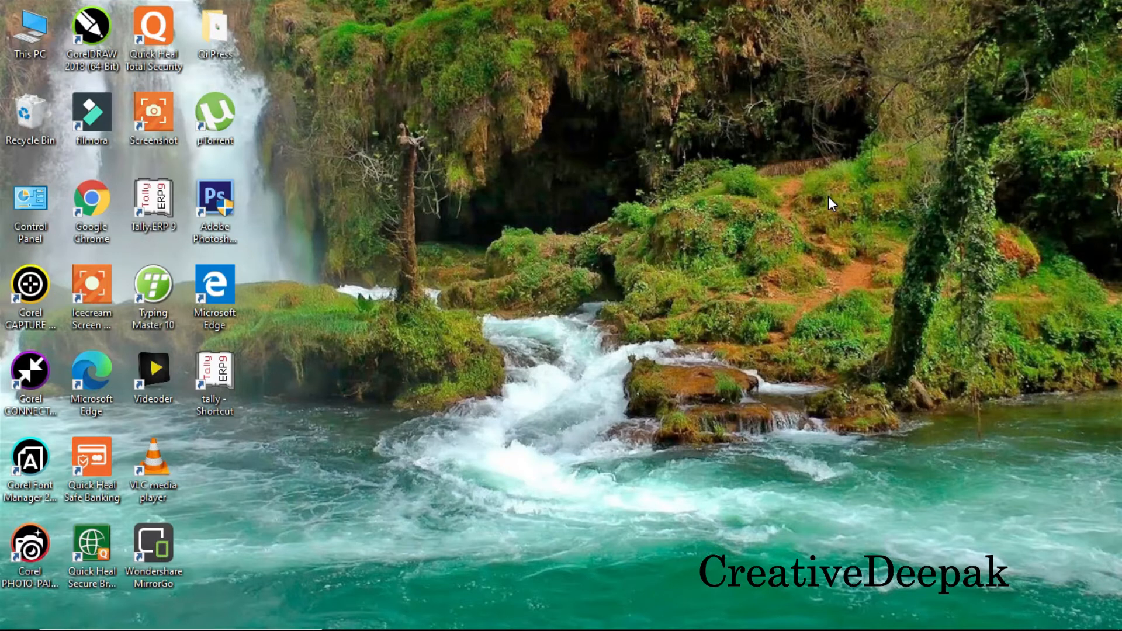
# Step: Switch to Microsoft Edge and examine the exercise in Banking.pdf and the transactions in bank statement 1.pdf
pyautogui.moveTo(643, 629)
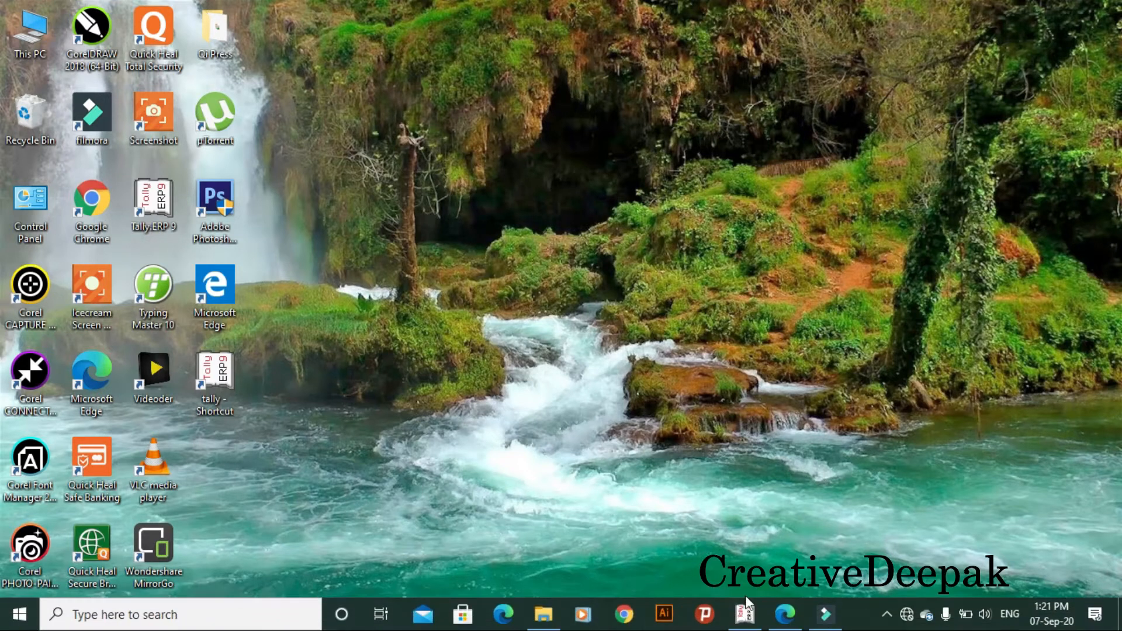
pyautogui.click(785, 614)
pyautogui.scroll(-3, 453, 304)
pyautogui.scroll(3, 453, 304)
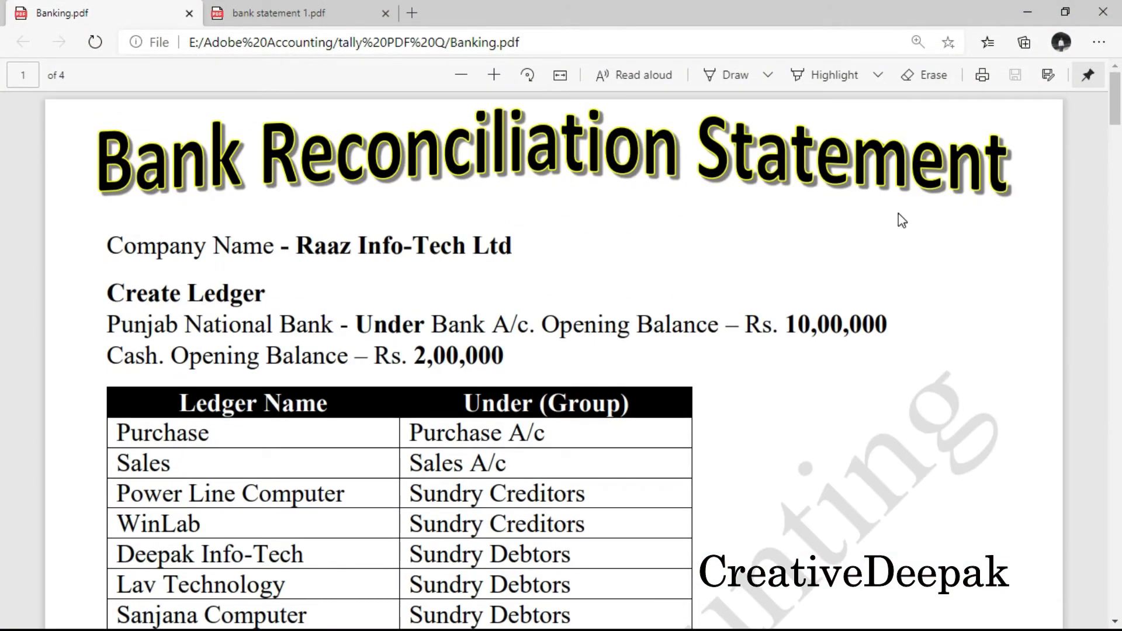
pyautogui.click(263, 22)
pyautogui.scroll(-2, 605, 334)
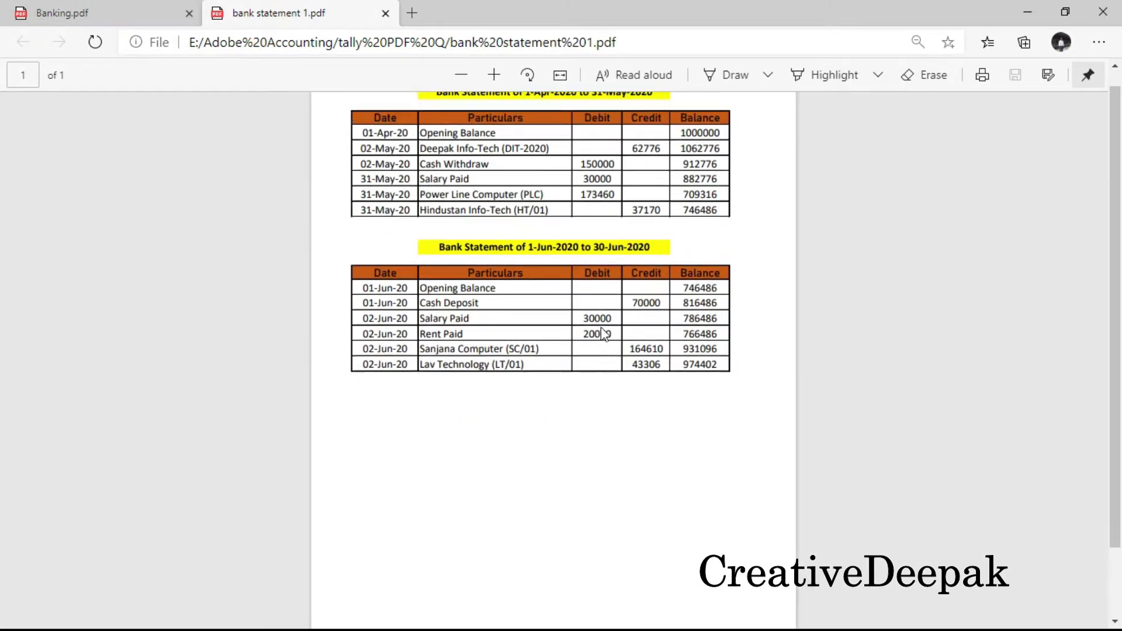
pyautogui.scroll(1, 605, 335)
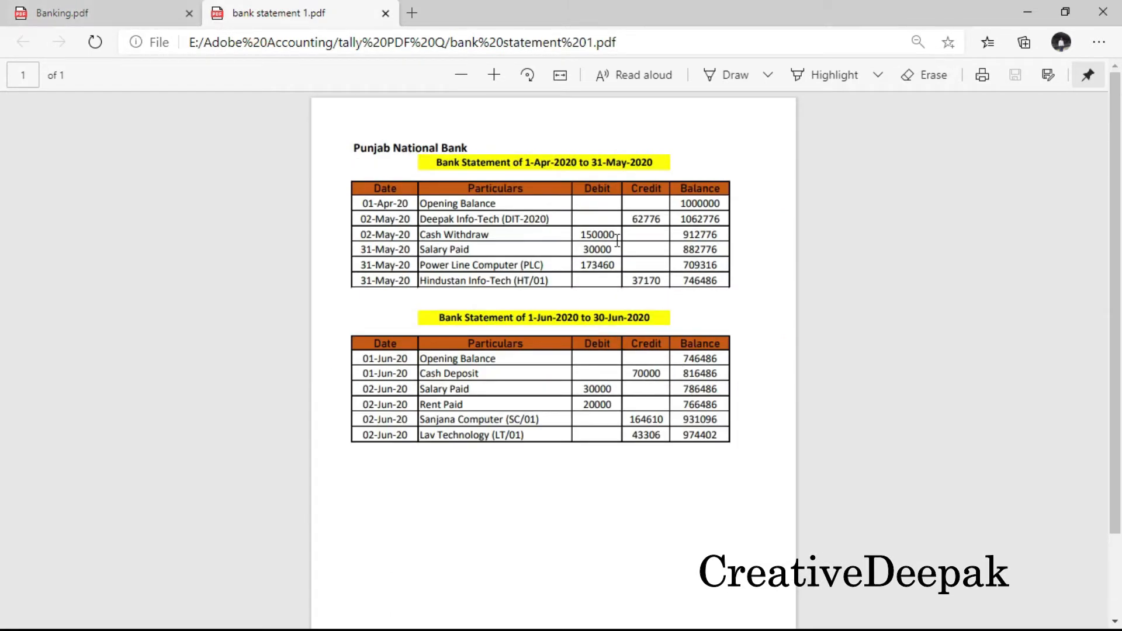
pyautogui.click(120, 17)
pyautogui.scroll(-1, 558, 360)
pyautogui.scroll(1, 567, 371)
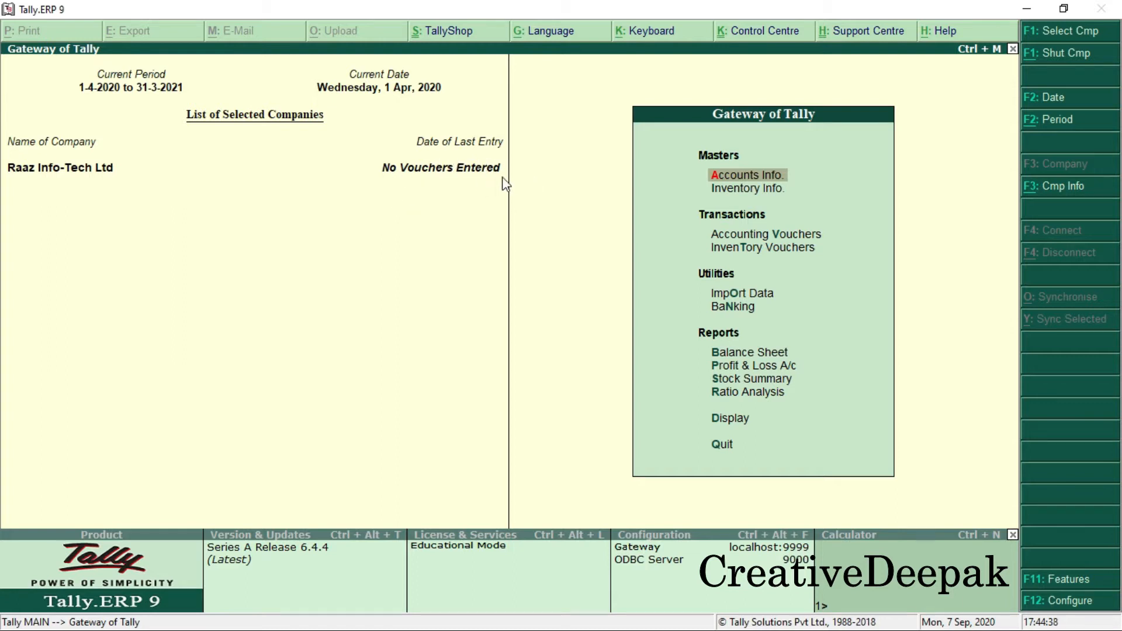
pyautogui.click(466, 166)
pyautogui.click(255, 234)
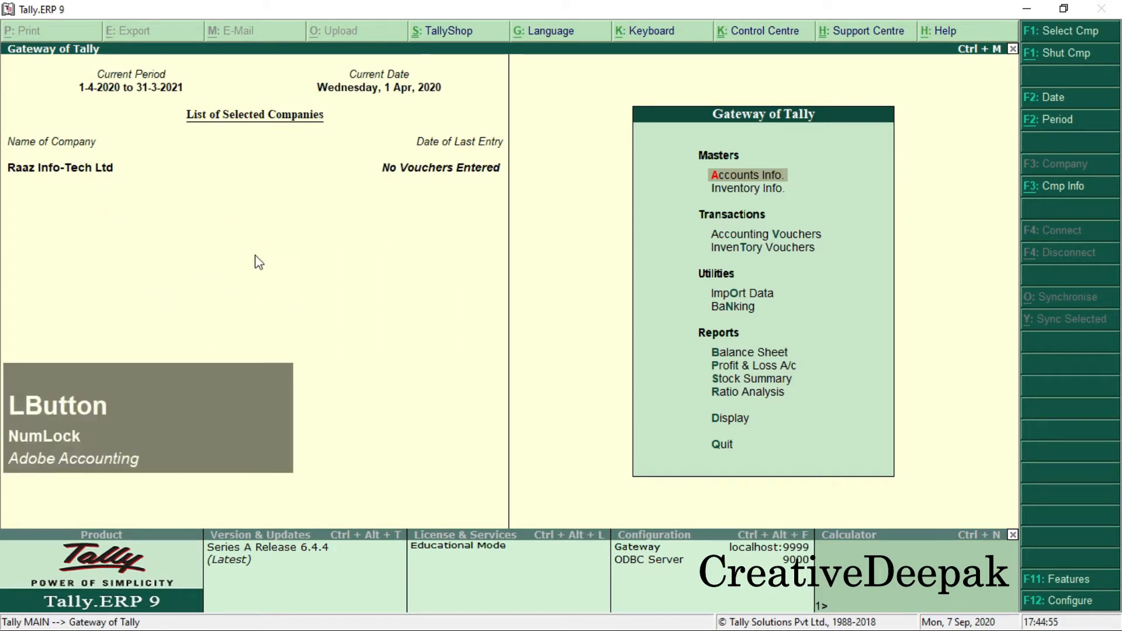
pyautogui.moveTo(205, 394)
pyautogui.mouseDown()
pyautogui.moveTo(267, 330)
pyautogui.moveTo(249, 304)
pyautogui.moveTo(286, 337)
pyautogui.moveTo(229, 372)
pyautogui.moveTo(211, 335)
pyautogui.moveTo(217, 367)
pyautogui.moveTo(206, 371)
pyautogui.moveTo(206, 351)
pyautogui.moveTo(212, 361)
pyautogui.moveTo(244, 339)
pyautogui.moveTo(207, 378)
pyautogui.mouseUp()
pyautogui.click(373, 283)
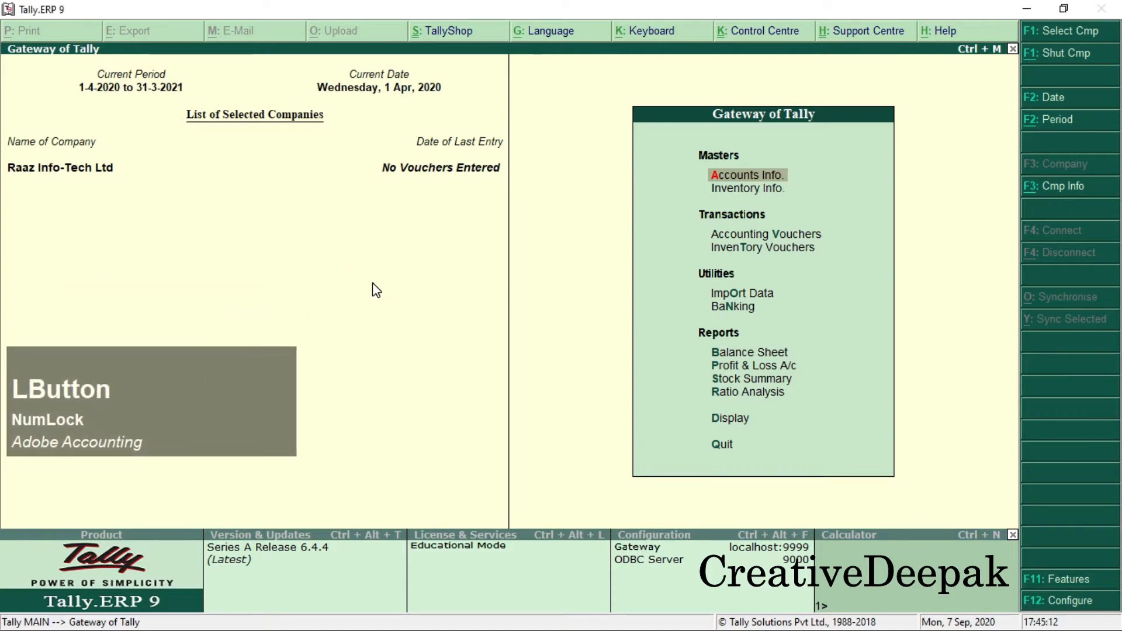
# Step: Switch to Banking final.pdf in the browser and look through the ledgers, stock items and dated transactions on its four pages
pyautogui.hotkey('alt', 'Tab')
pyautogui.scroll(-15, 623, 193)
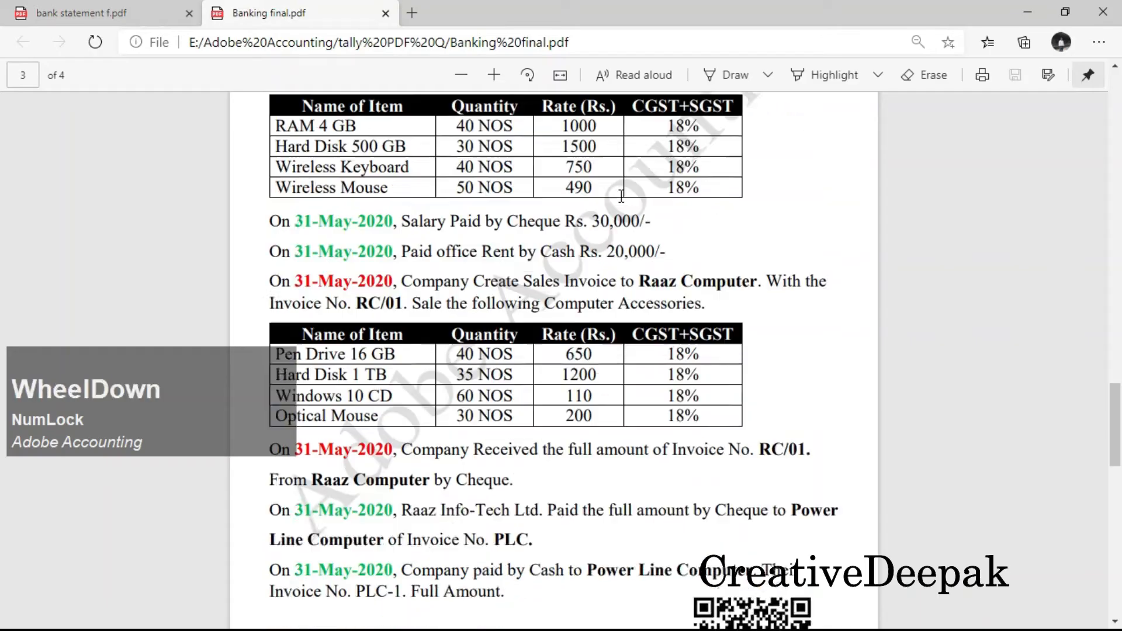
pyautogui.scroll(20, 619, 197)
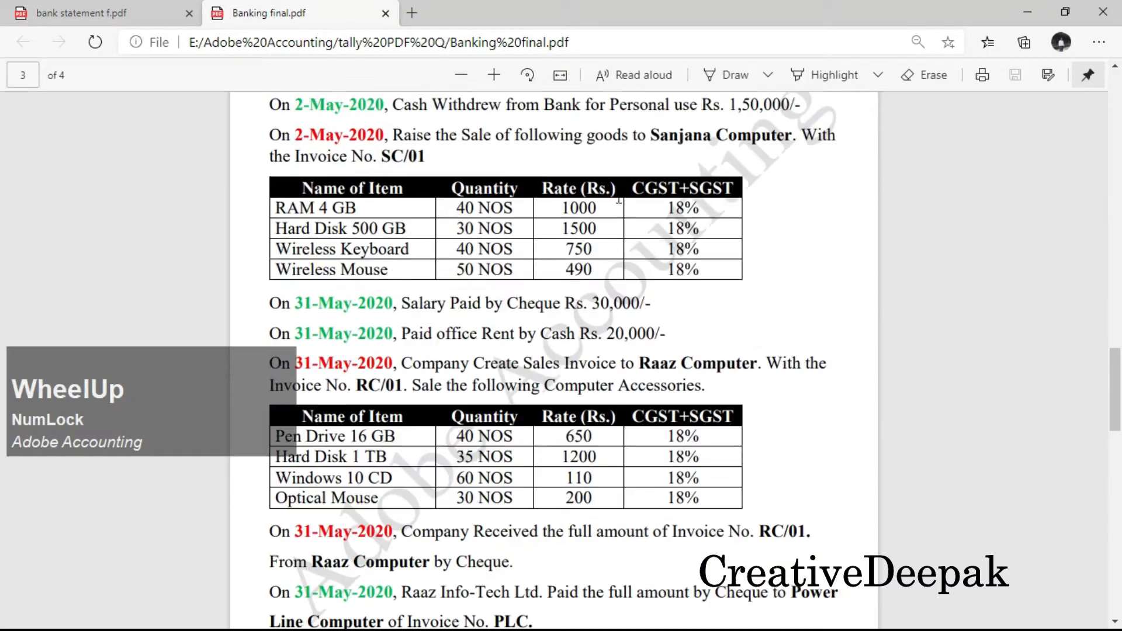
pyautogui.scroll(9, 619, 197)
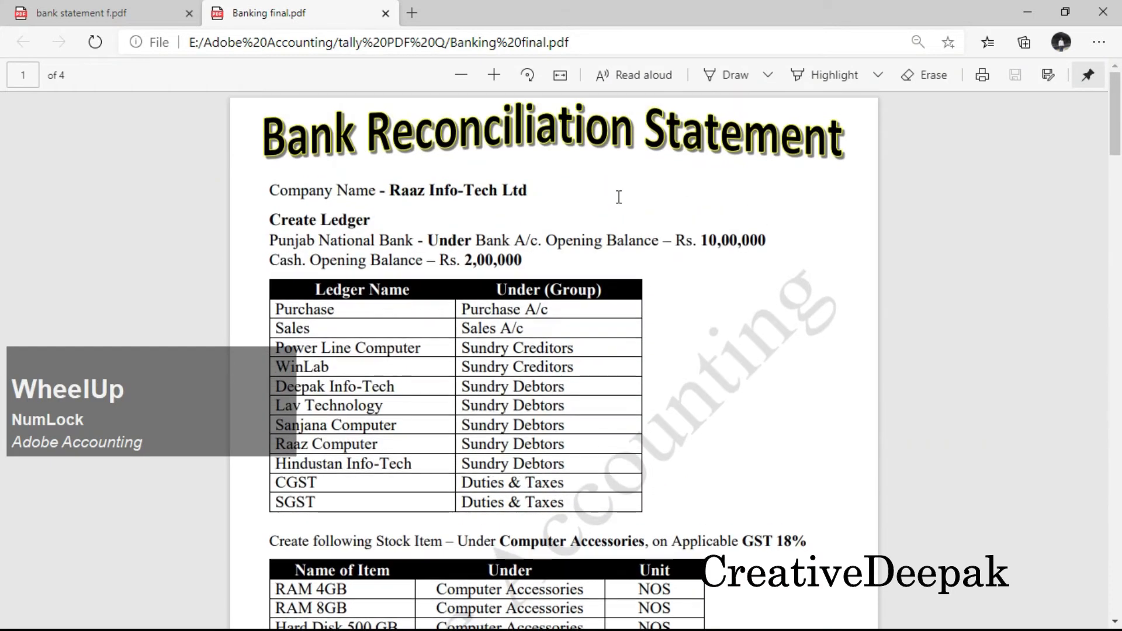
pyautogui.scroll(-9, 619, 197)
pyautogui.scroll(-15, 619, 196)
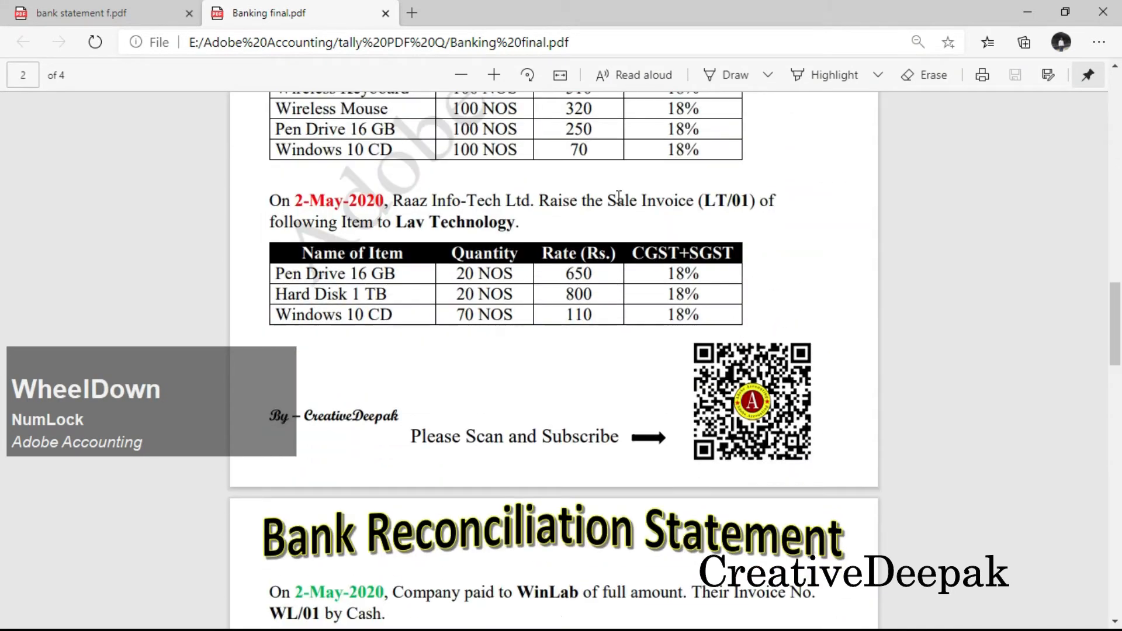
pyautogui.scroll(-10, 618, 202)
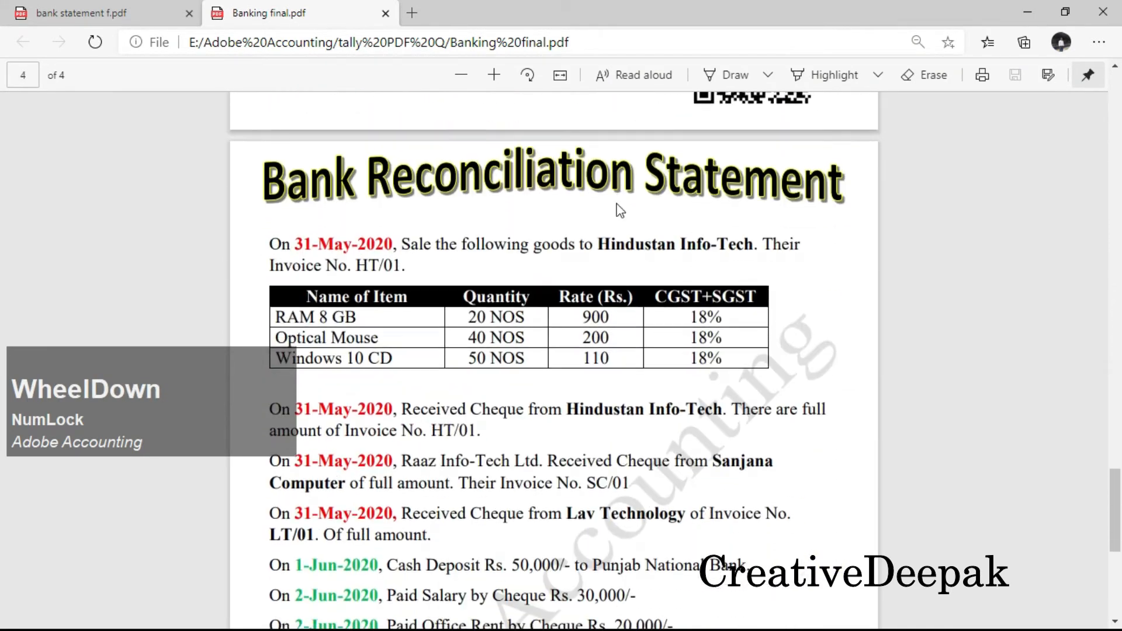
pyautogui.scroll(-2, 601, 330)
pyautogui.scroll(12, 600, 330)
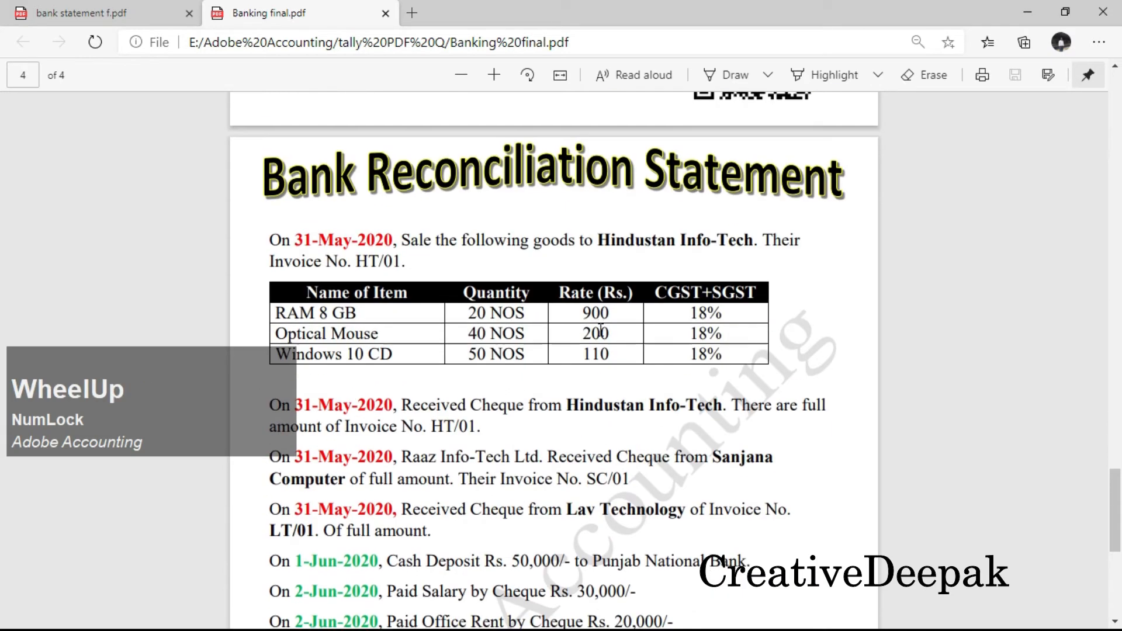
pyautogui.scroll(20, 601, 330)
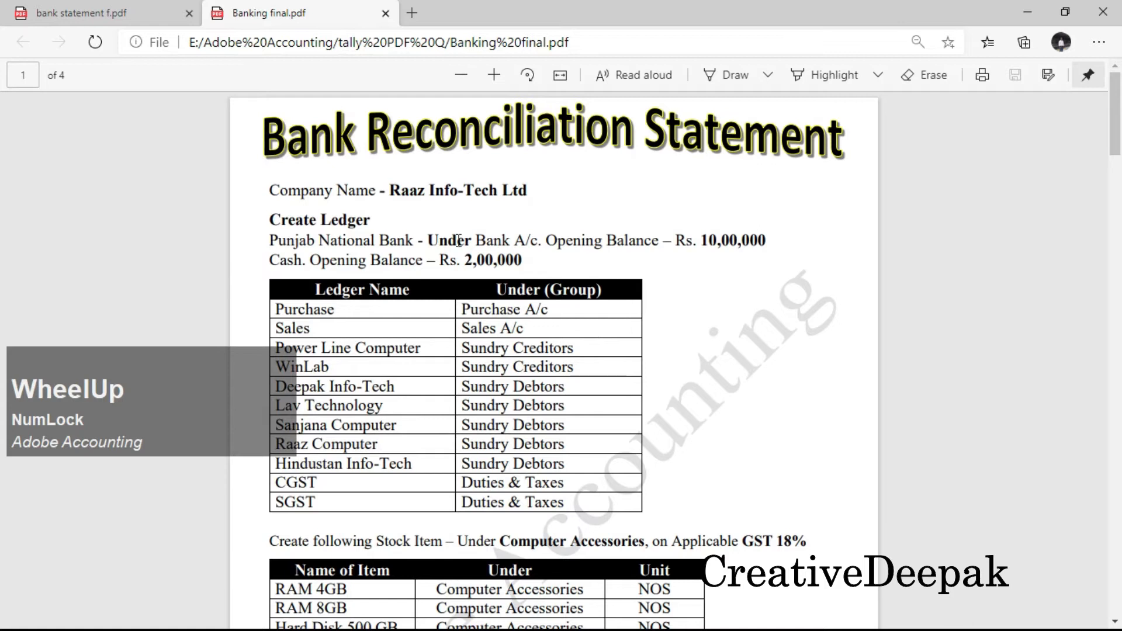
# Step: Read the company name and the Create Ledger section, including the bank's group and the bank and cash opening balances
pyautogui.keyDown('ctrl'); pyautogui.scroll(3, 450, 227); pyautogui.keyUp('ctrl')
pyautogui.keyDown('ctrl'); pyautogui.scroll(-2, 447, 227); pyautogui.keyUp('ctrl')
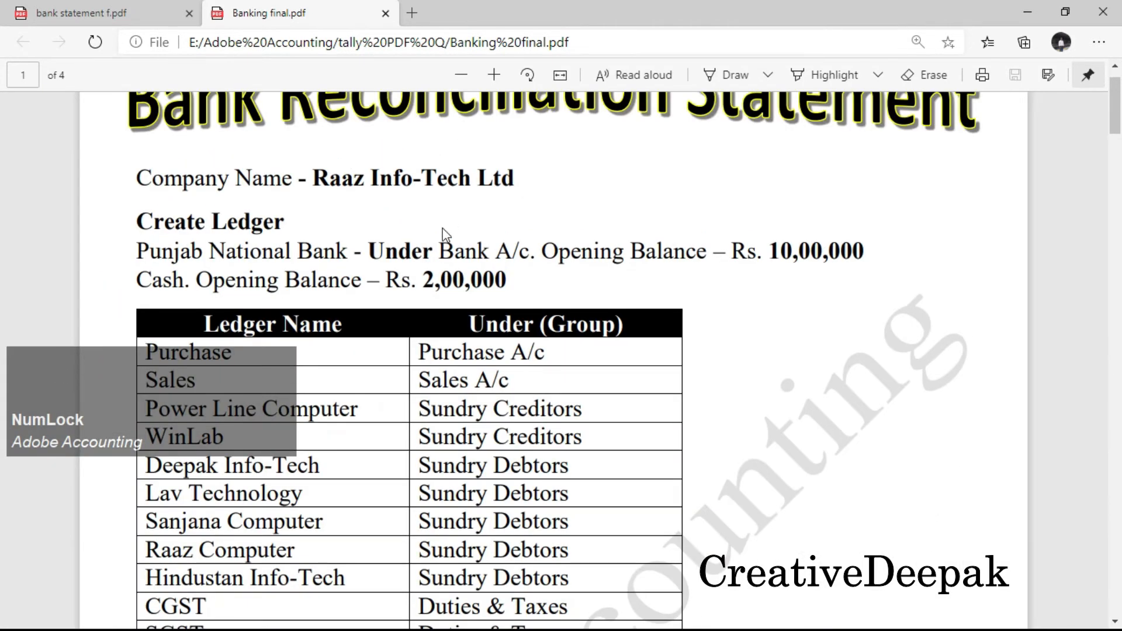
pyautogui.scroll(1, 355, 216)
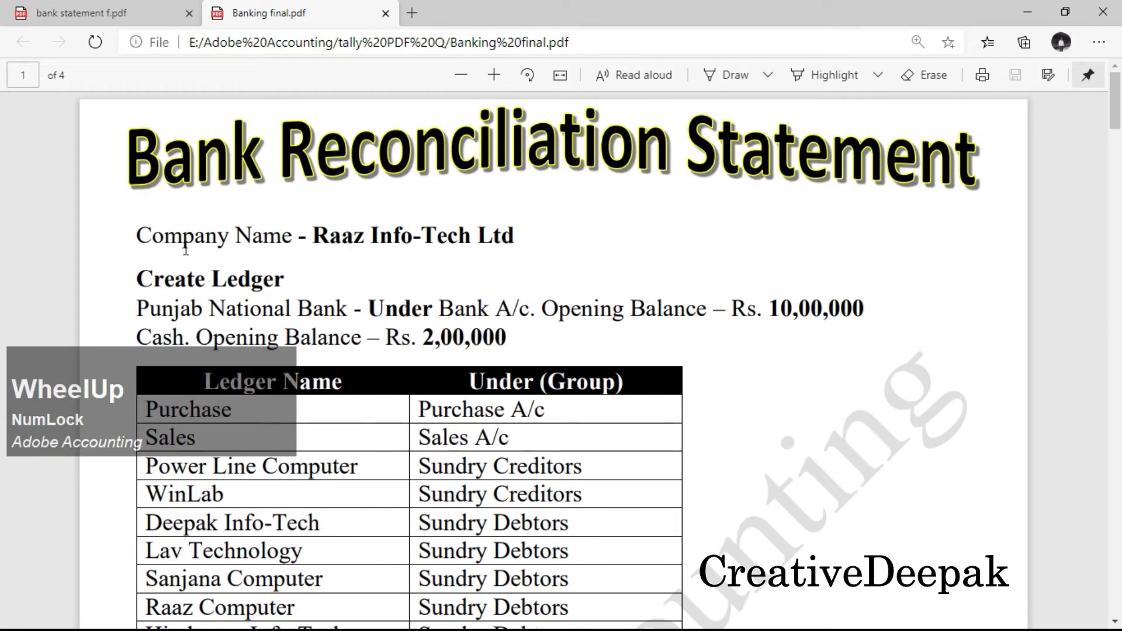
pyautogui.click(315, 244)
pyautogui.moveTo(314, 244); pyautogui.dragTo(519, 240)
pyautogui.click(521, 241)
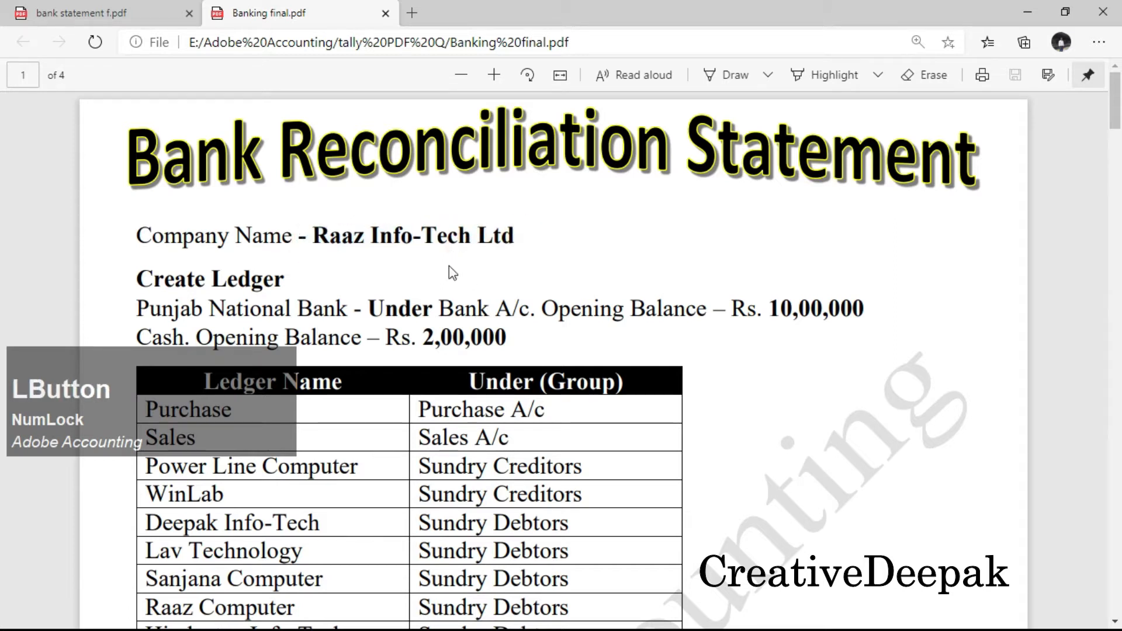
pyautogui.scroll(-1, 449, 257)
pyautogui.moveTo(136, 194); pyautogui.dragTo(282, 197)
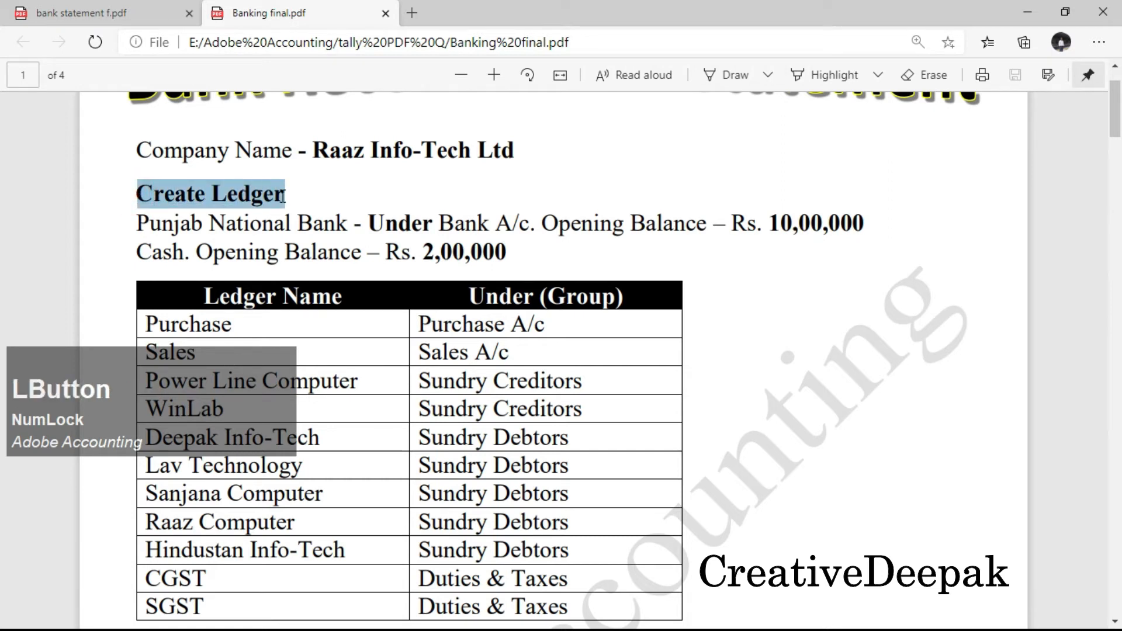
pyautogui.moveTo(133, 224); pyautogui.dragTo(359, 229)
pyautogui.moveTo(441, 224); pyautogui.dragTo(867, 227)
pyautogui.moveTo(137, 252); pyautogui.dragTo(204, 255)
pyautogui.moveTo(339, 252); pyautogui.dragTo(505, 252)
pyautogui.scroll(-3, 519, 353)
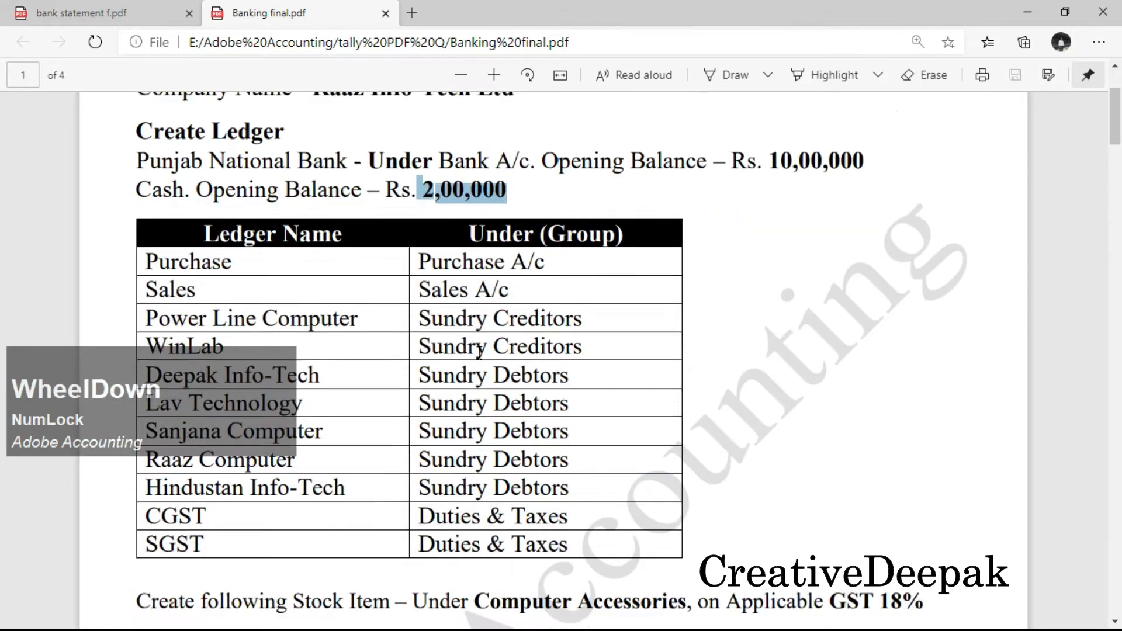
pyautogui.scroll(3, 477, 326)
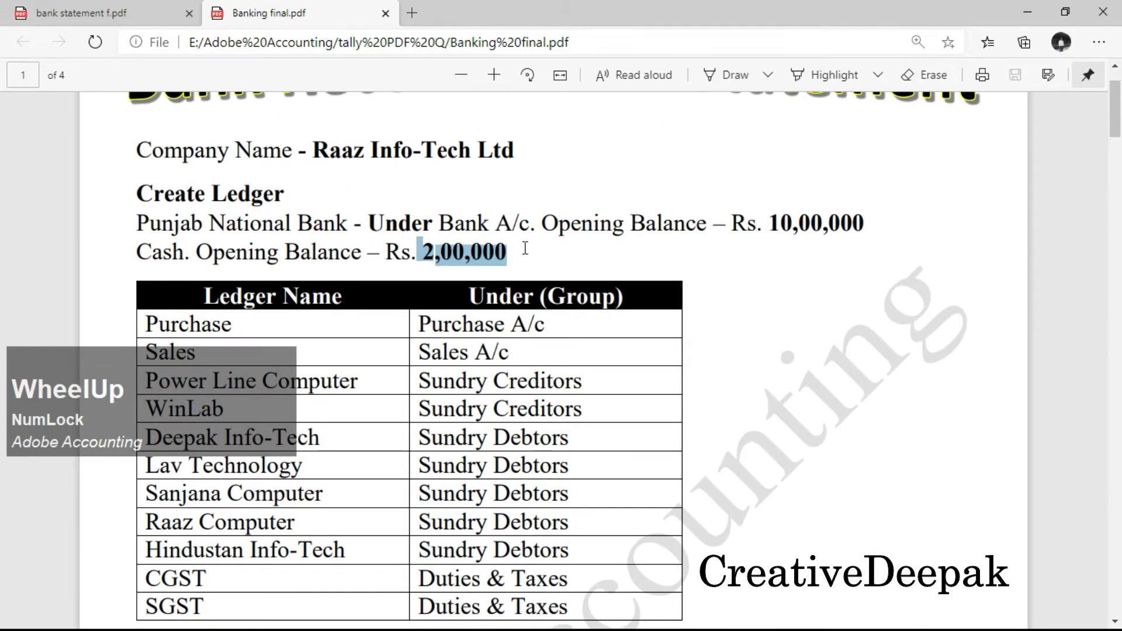
pyautogui.scroll(2, 526, 248)
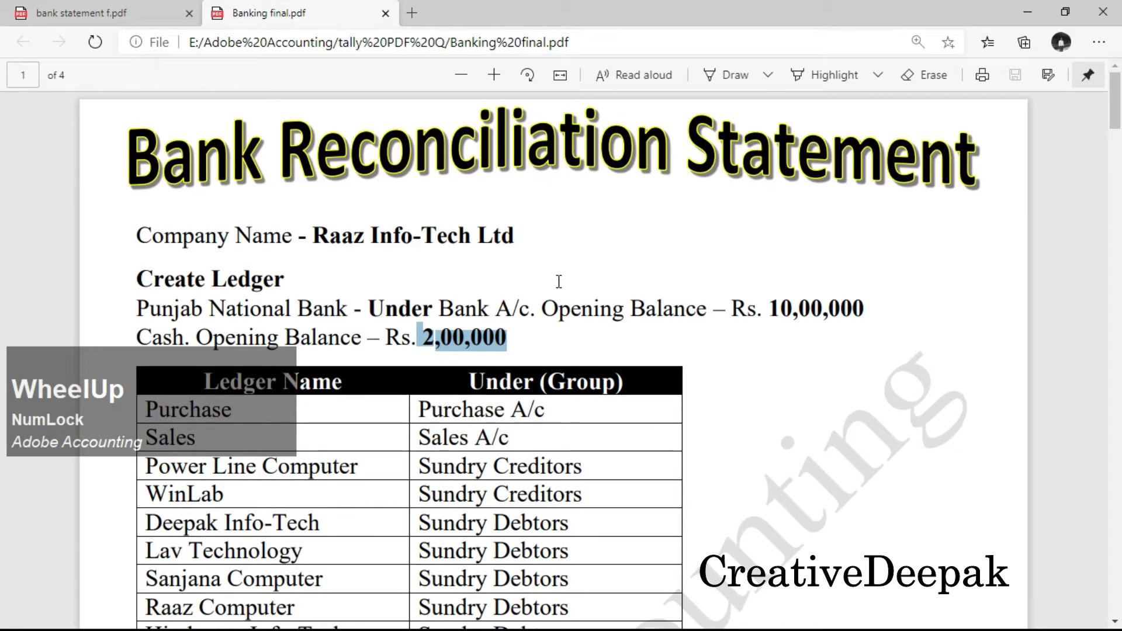
# Step: Switch to Tally.ERP 9 and start creating a single ledger in the company's accounts masters
pyautogui.hotkey('alt', 'Tab')
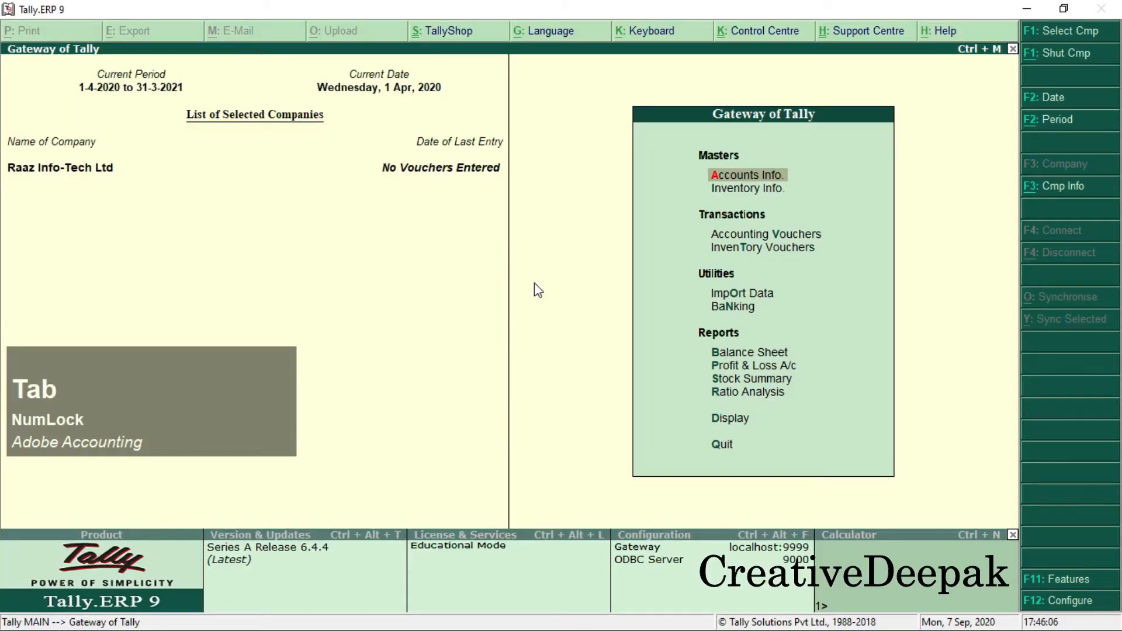
pyautogui.press('Return')
pyautogui.press('Down')
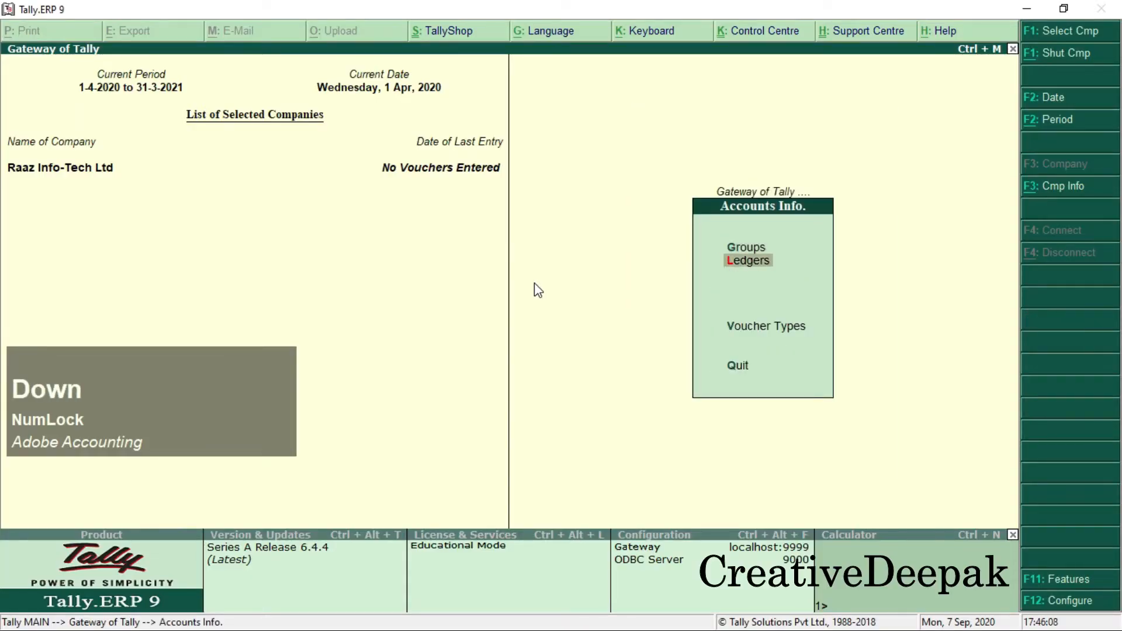
pyautogui.press('Return')
pyautogui.press('Return')
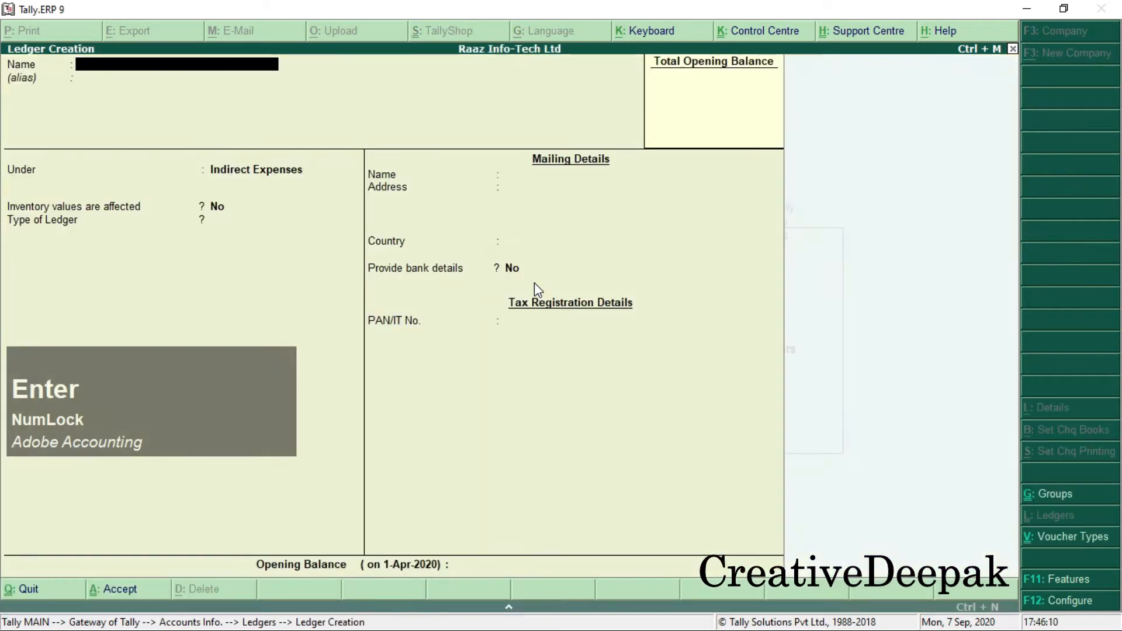
# Step: Name the new ledger Punjab National Bank and leave its alias empty
pyautogui.write('Punjab Anti')
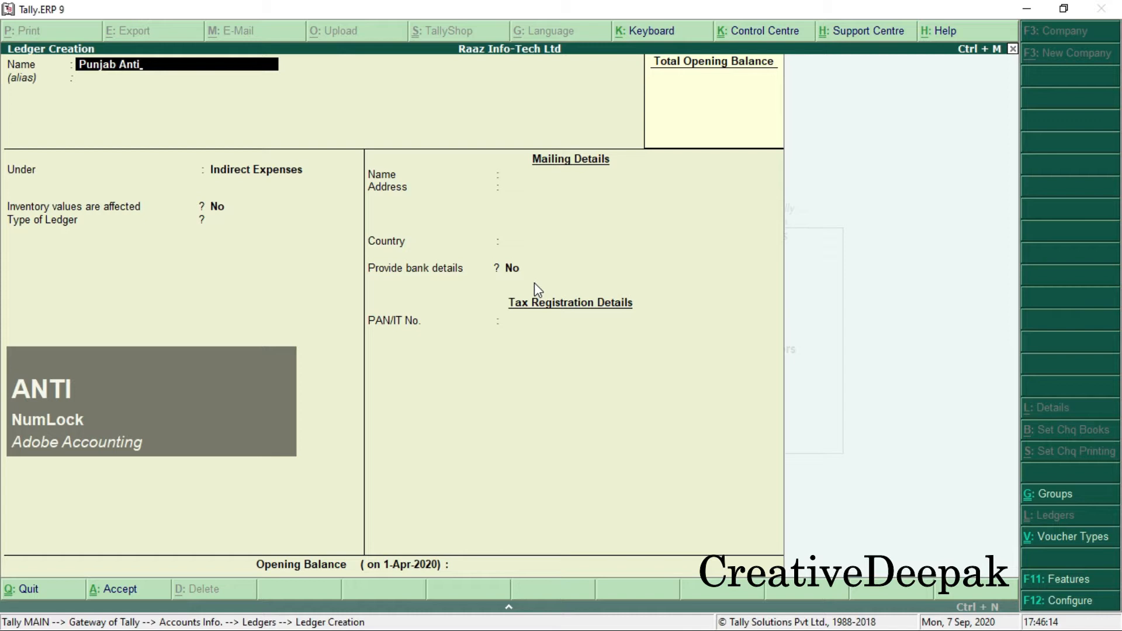
pyautogui.press('BackSpace')
pyautogui.press('BackSpace')
pyautogui.press('BackSpace')
pyautogui.press('BackSpace')
pyautogui.write('ab ')
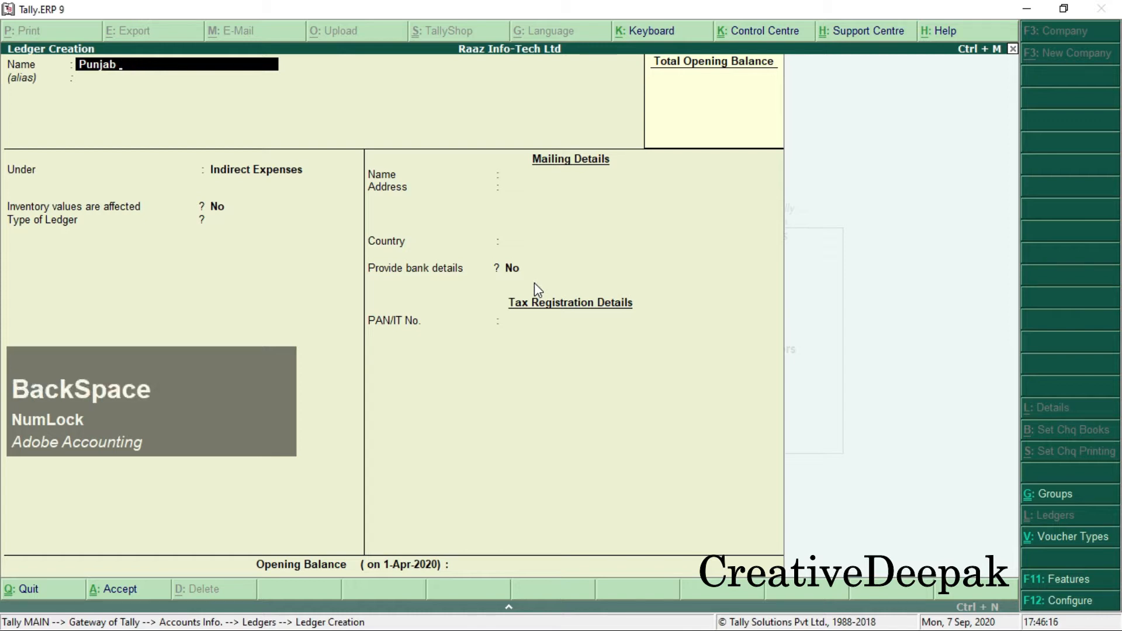
pyautogui.write('Natio')
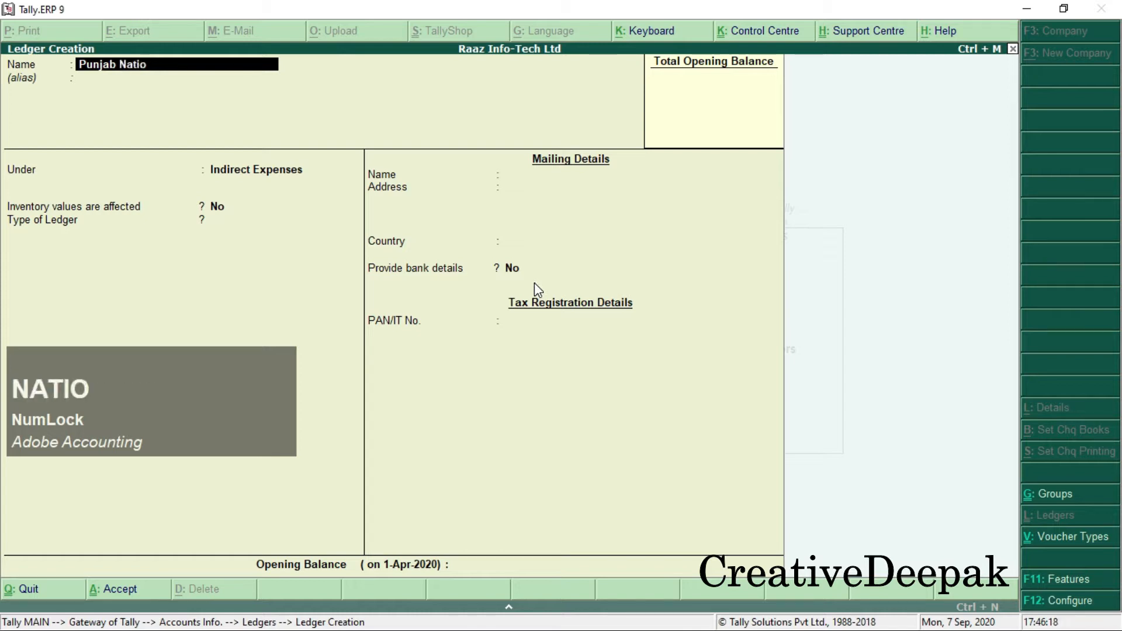
pyautogui.write('nal Bank')
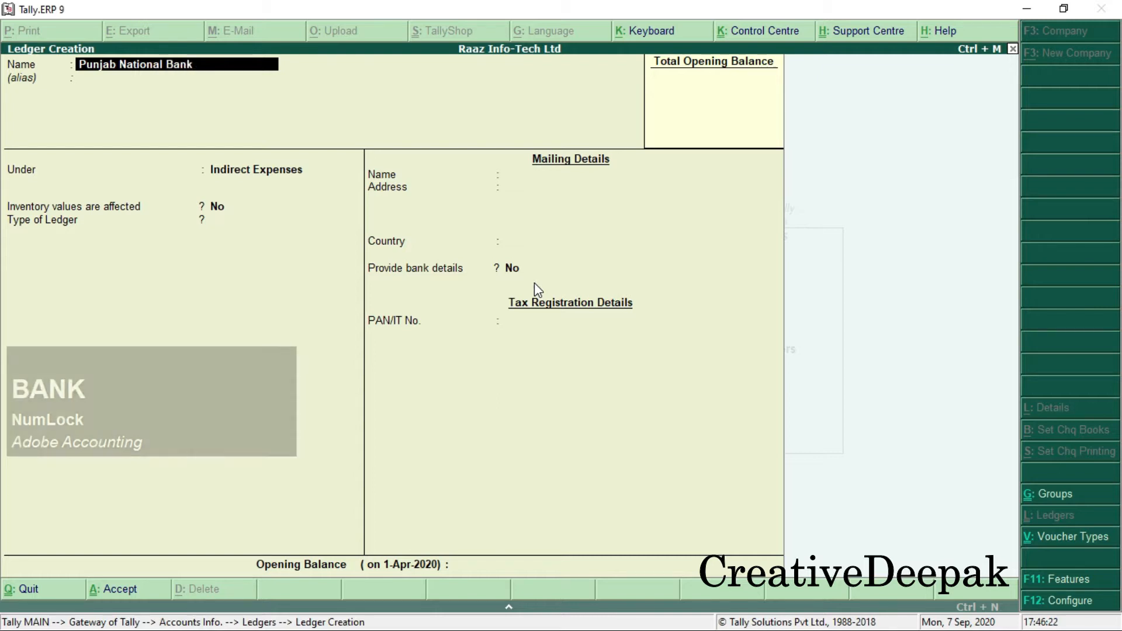
pyautogui.press('Return')
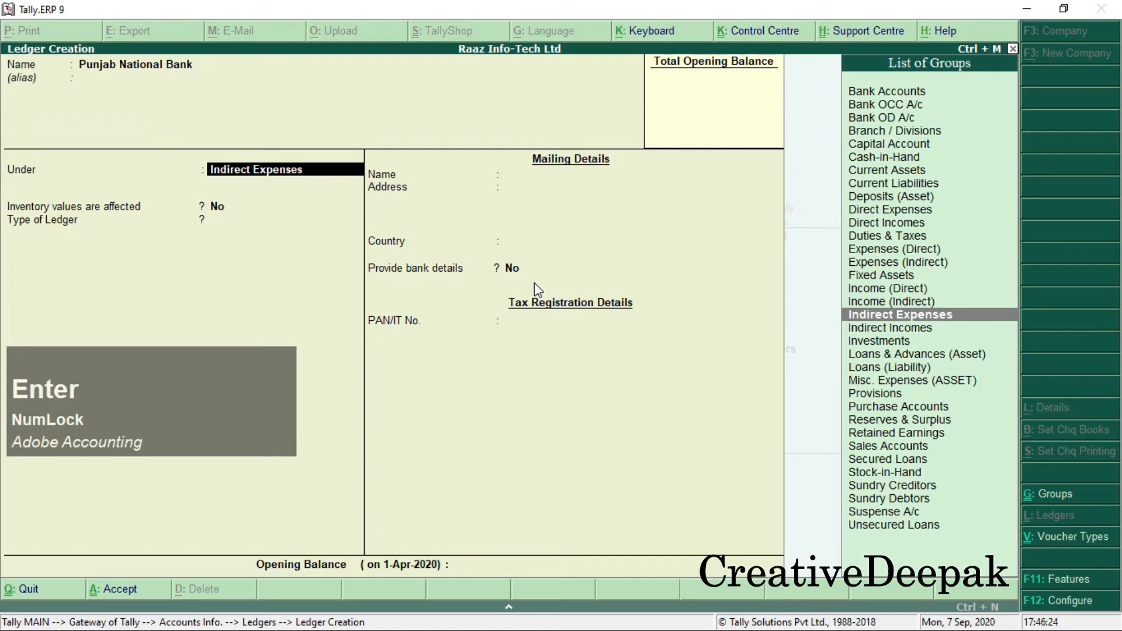
# Step: Place the Punjab National Bank ledger under the Bank Accounts group
pyautogui.write('B')
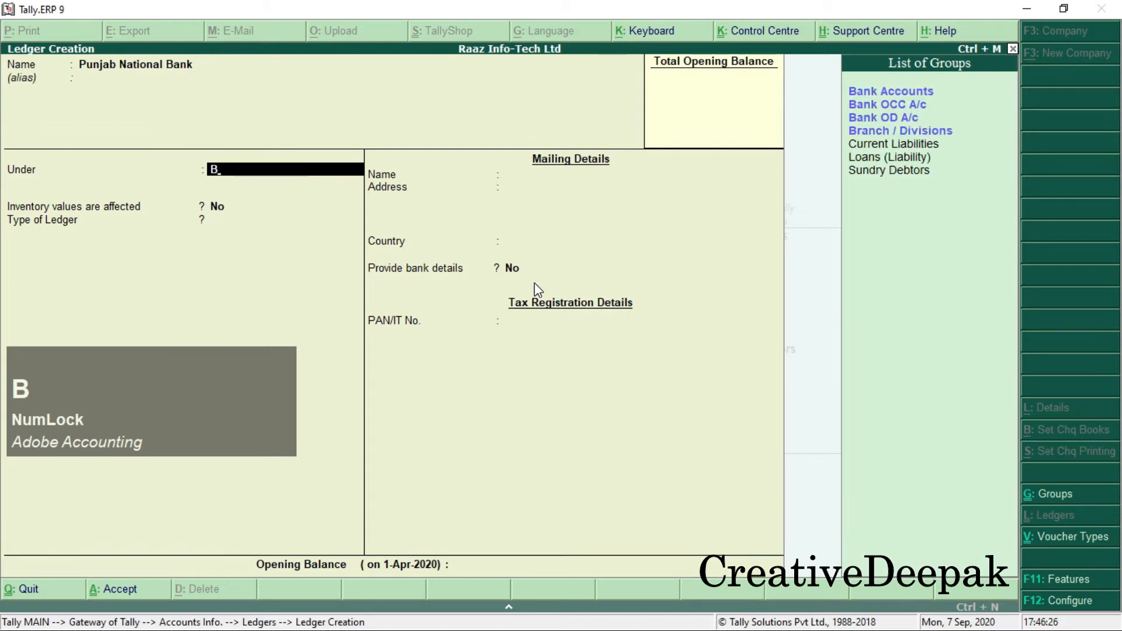
pyautogui.press('Down')
pyautogui.press('Return')
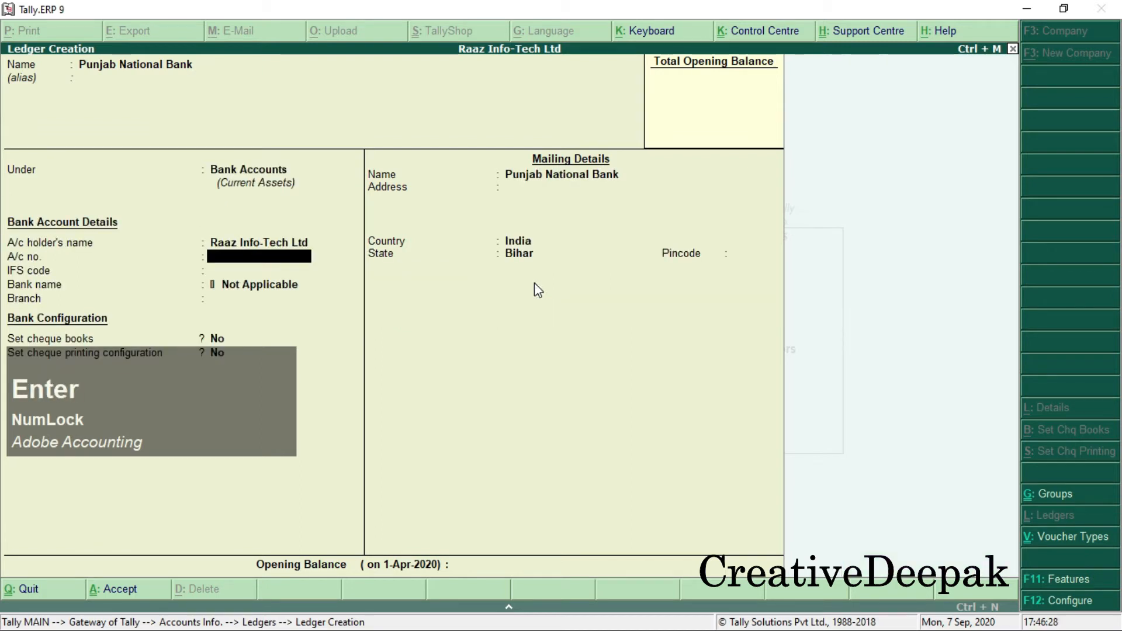
# Step: Keep the default bank and mailing details and set the ledger's opening balance to 1000000
pyautogui.press('Return')
pyautogui.press('Return')
pyautogui.press('Return')
pyautogui.press('Return')
pyautogui.press('Return')
pyautogui.press('Return')
pyautogui.press('Return')
pyautogui.press('Return')
pyautogui.press('Return')
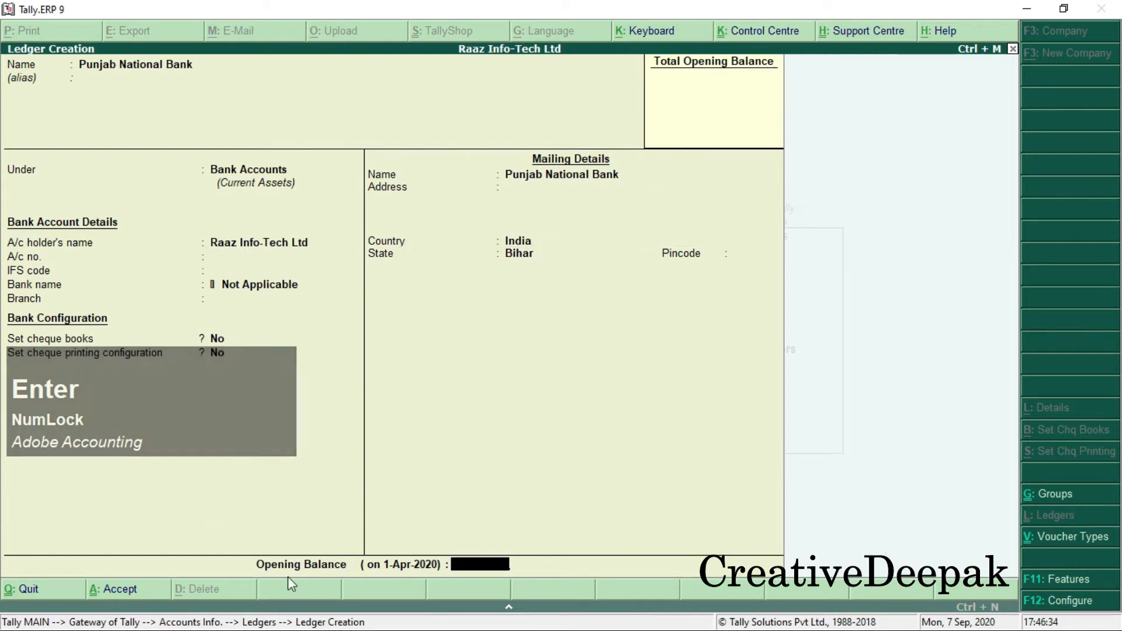
pyautogui.press('ctrl')
pyautogui.hotkey('ctrl', '2')
pyautogui.moveTo(236, 546)
pyautogui.mouseDown()
pyautogui.moveTo(288, 581)
pyautogui.moveTo(538, 585)
pyautogui.mouseUp()
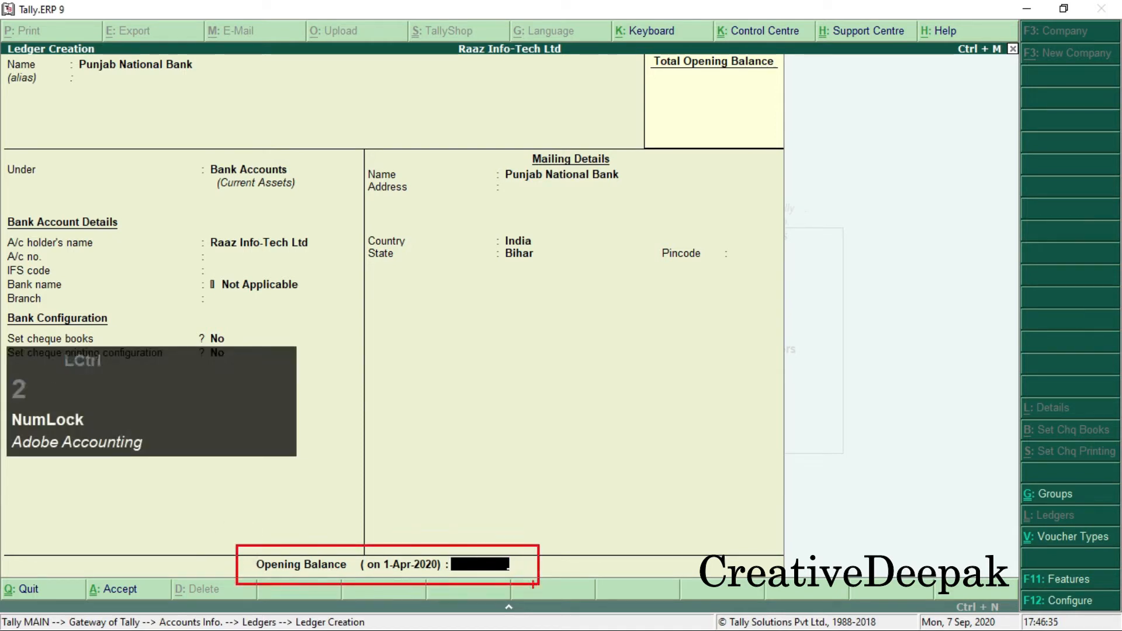
pyautogui.press('Escape')
pyautogui.write('000000')
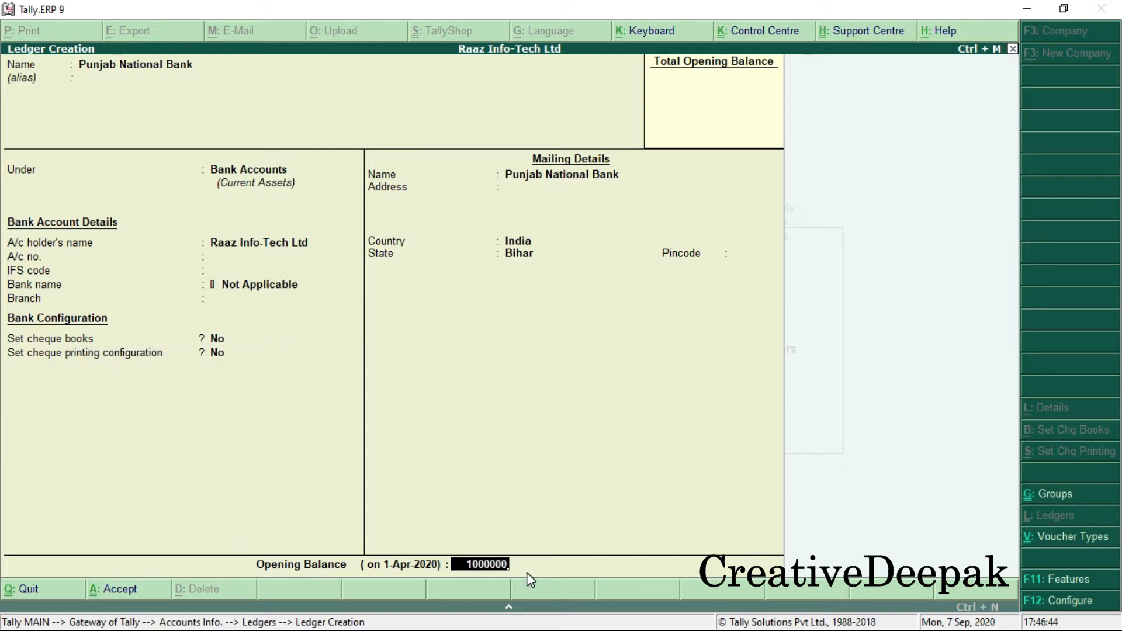
pyautogui.press('Return')
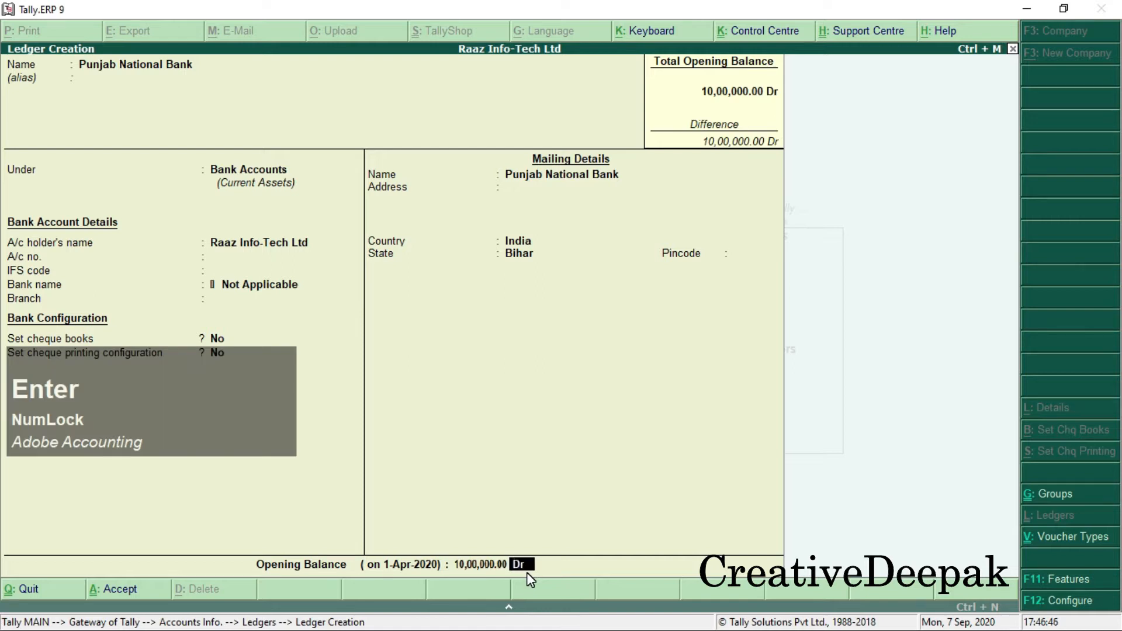
# Step: Keep the opening balance as a debit, save the Punjab National Bank ledger and leave ledger creation
pyautogui.press('Return')
pyautogui.press('Return')
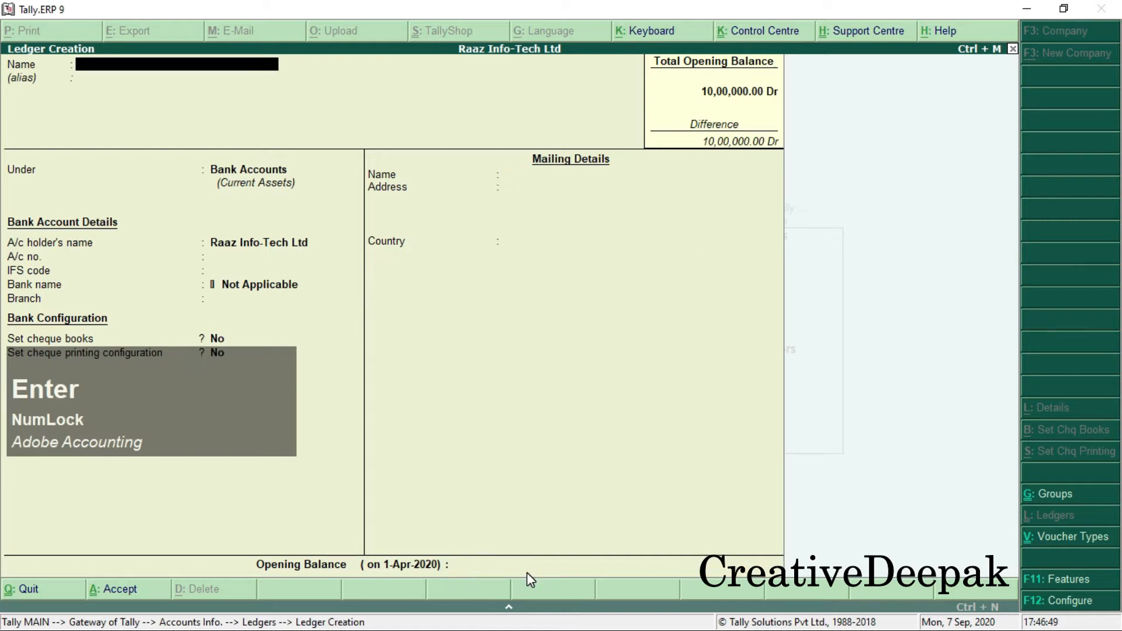
pyautogui.press('Escape')
pyautogui.press('Escape')
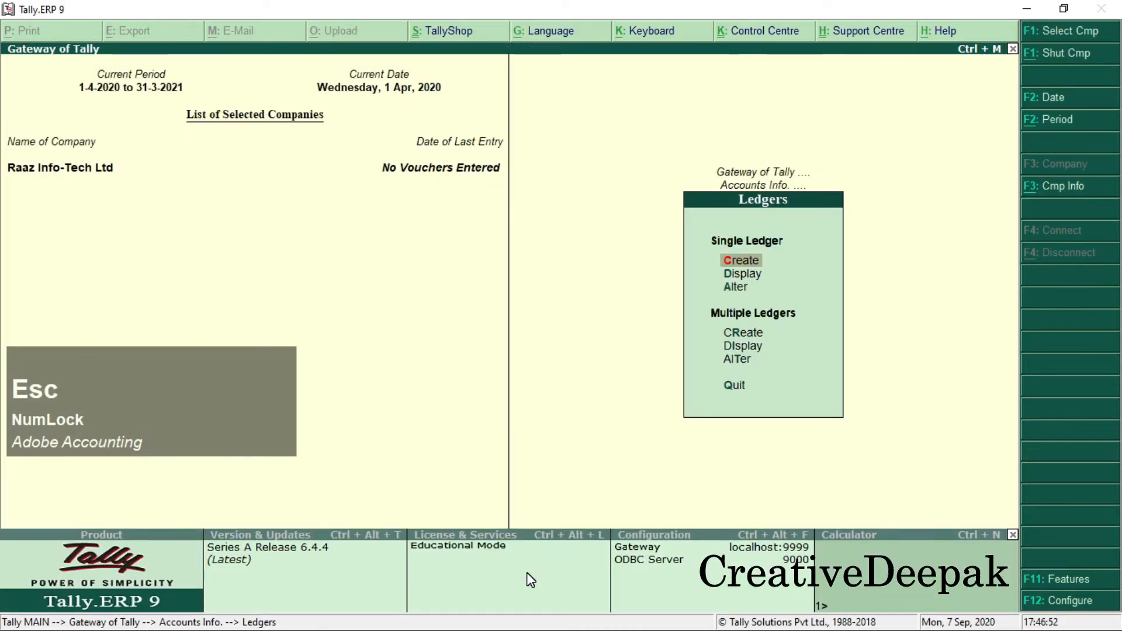
# Step: Open the Cash ledger for single-ledger alteration and keep its name and Cash-in-Hand group
pyautogui.press('Down')
pyautogui.press('Down')
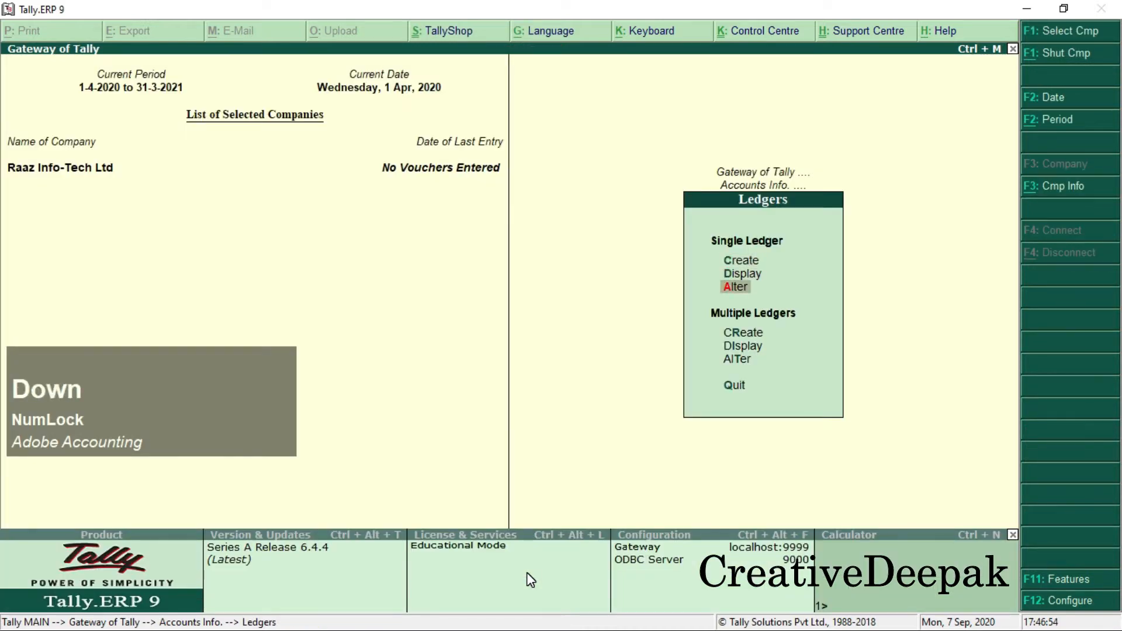
pyautogui.press('Return')
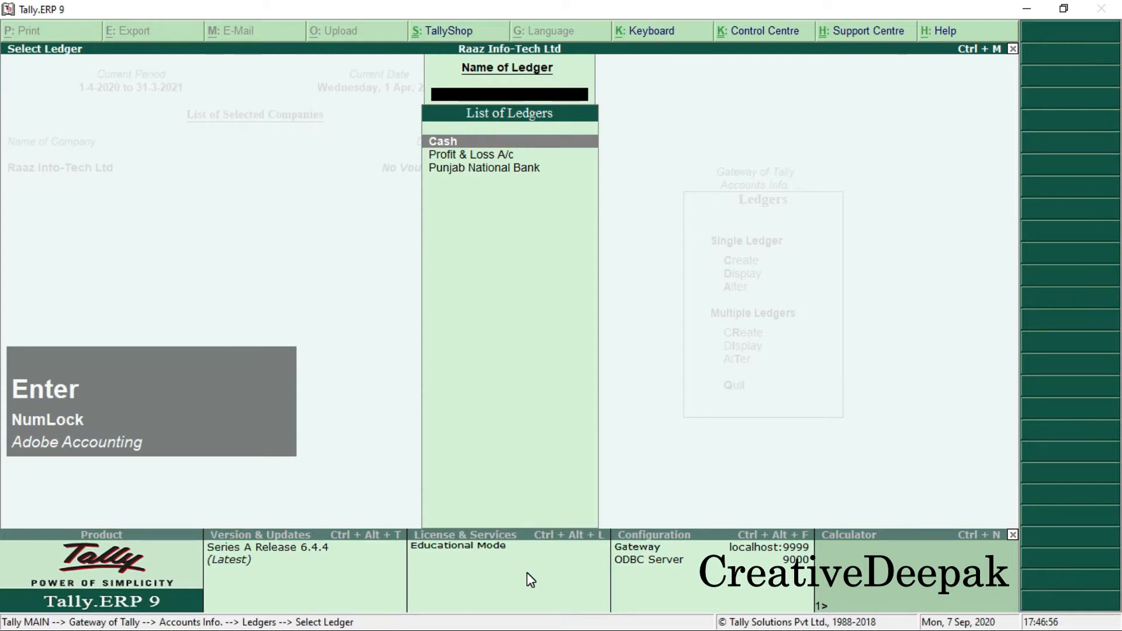
pyautogui.press('Return')
pyautogui.press('Return')
pyautogui.press('Return')
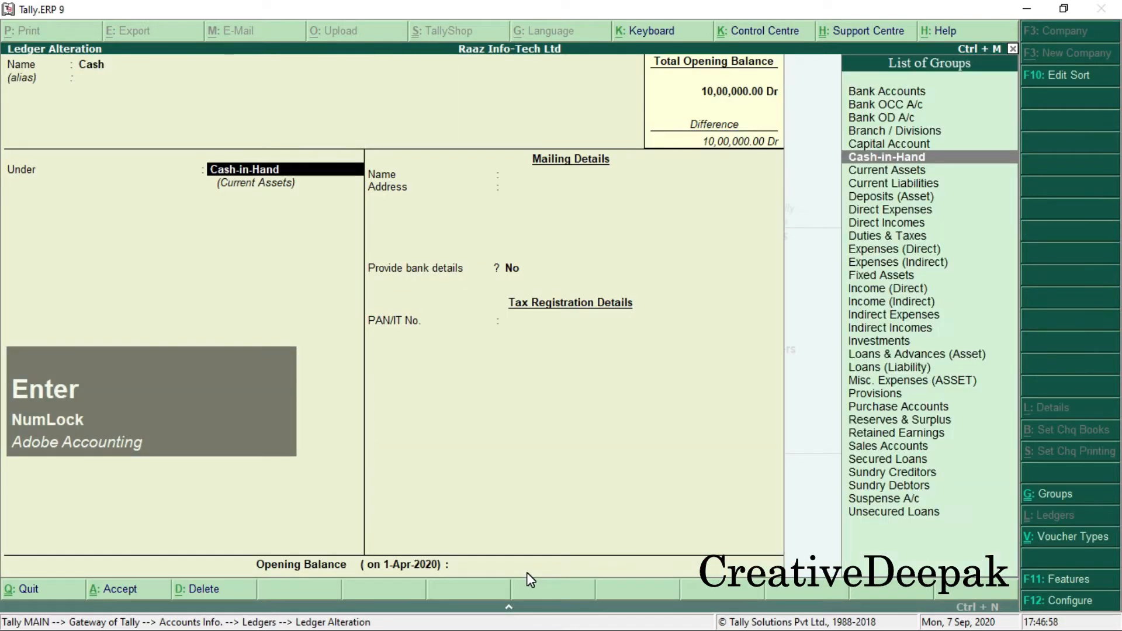
pyautogui.press('Return')
pyautogui.press('Return')
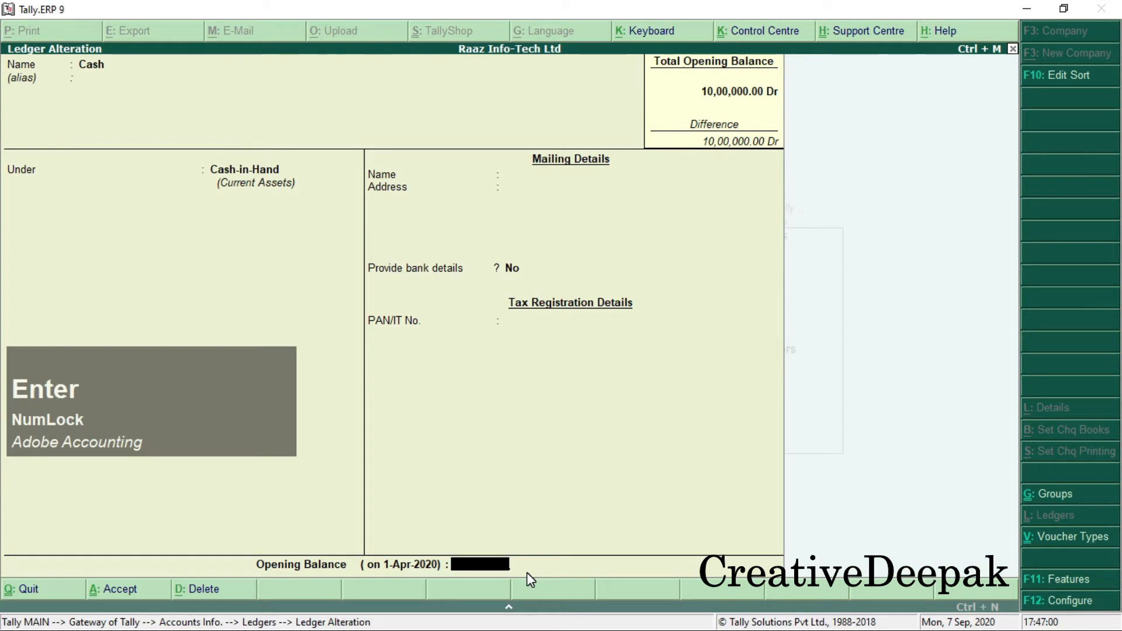
# Step: Set the Cash ledger's opening balance to 200000 Dr, save it and return to the Gateway of Tally
pyautogui.click(371, 558)
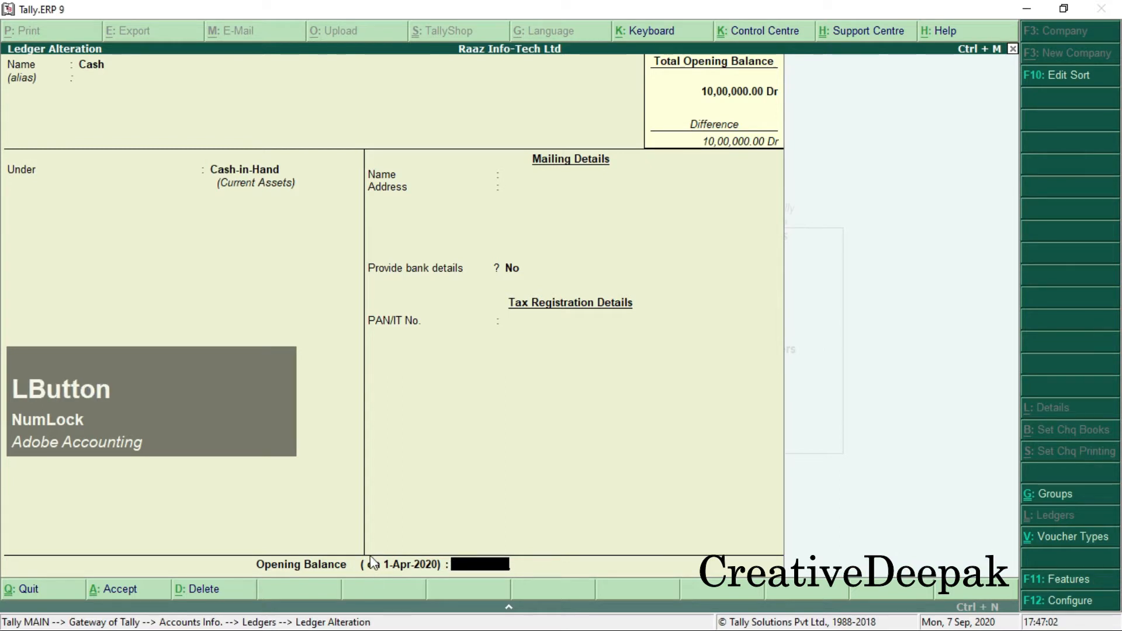
pyautogui.press('Return')
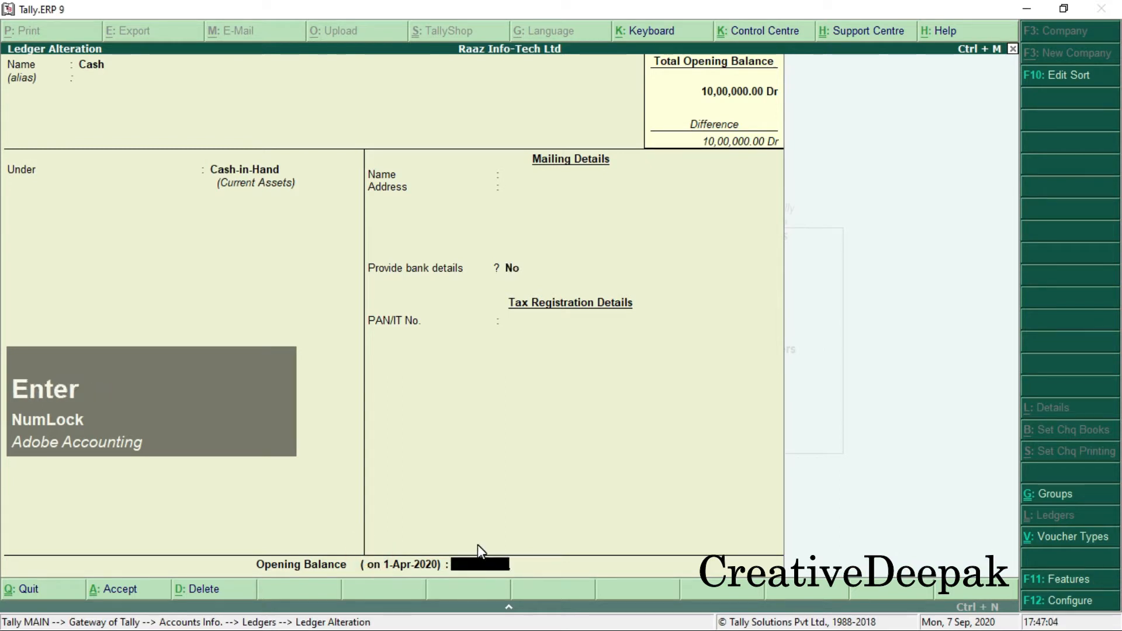
pyautogui.write('2')
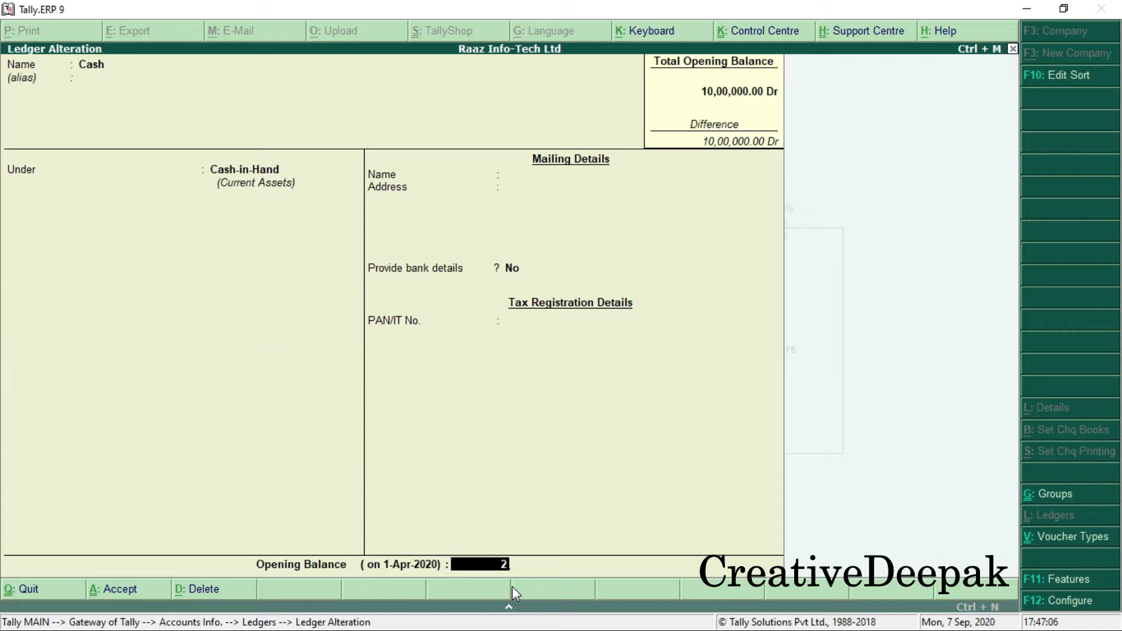
pyautogui.write(',00,0')
pyautogui.write('00000')
pyautogui.press('Return')
pyautogui.press('Return')
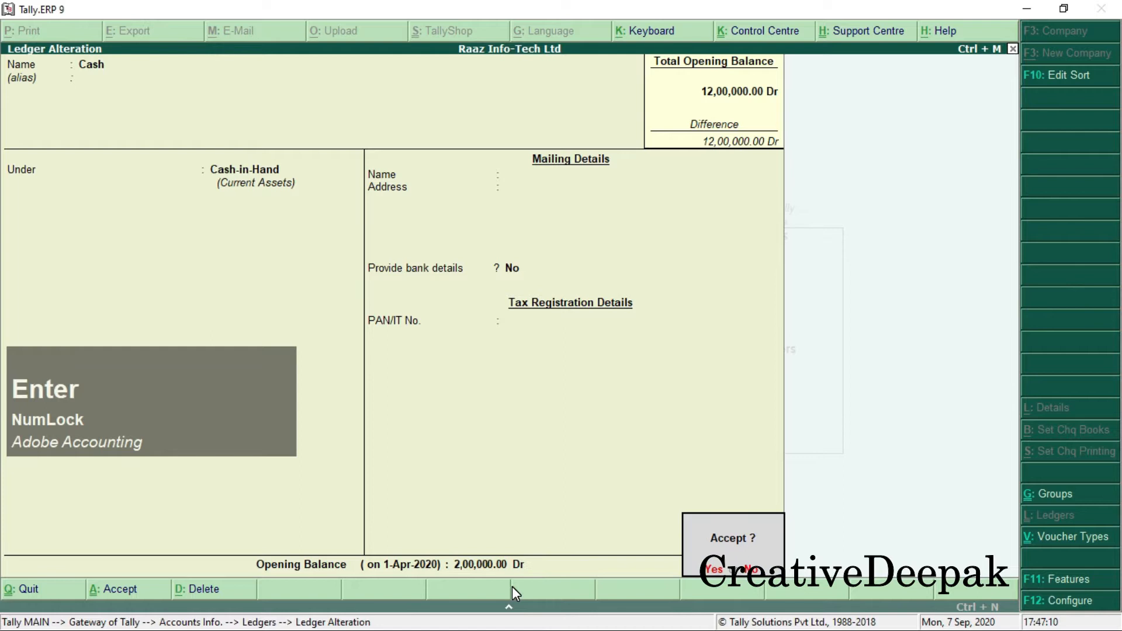
pyautogui.press('Return')
pyautogui.press('Escape')
pyautogui.press('Escape')
pyautogui.press('Escape')
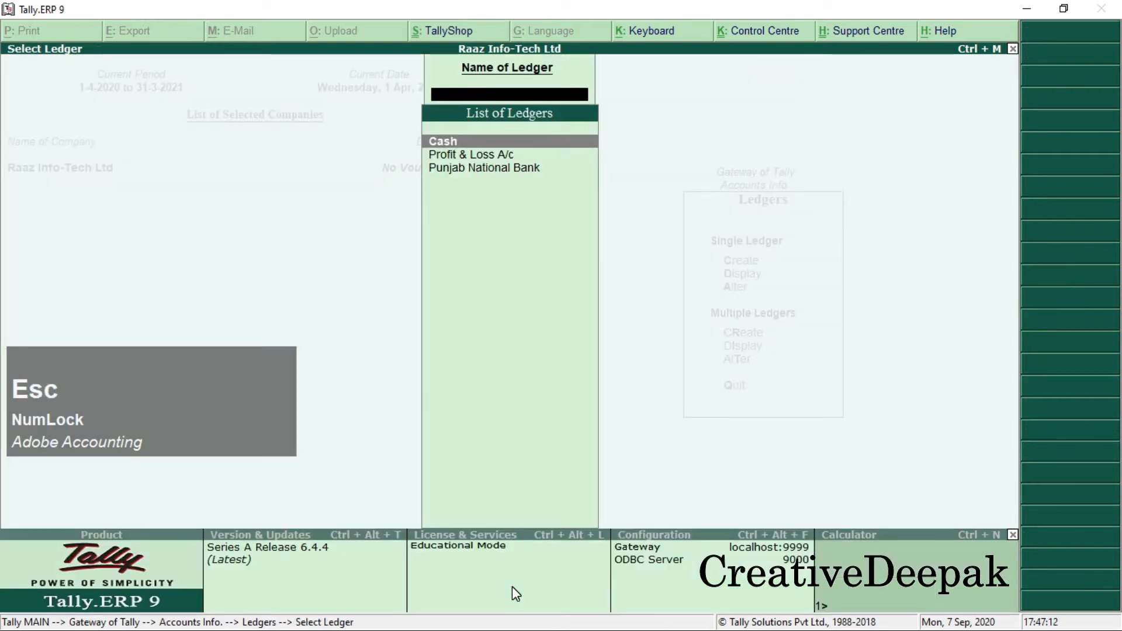
pyautogui.press('Escape')
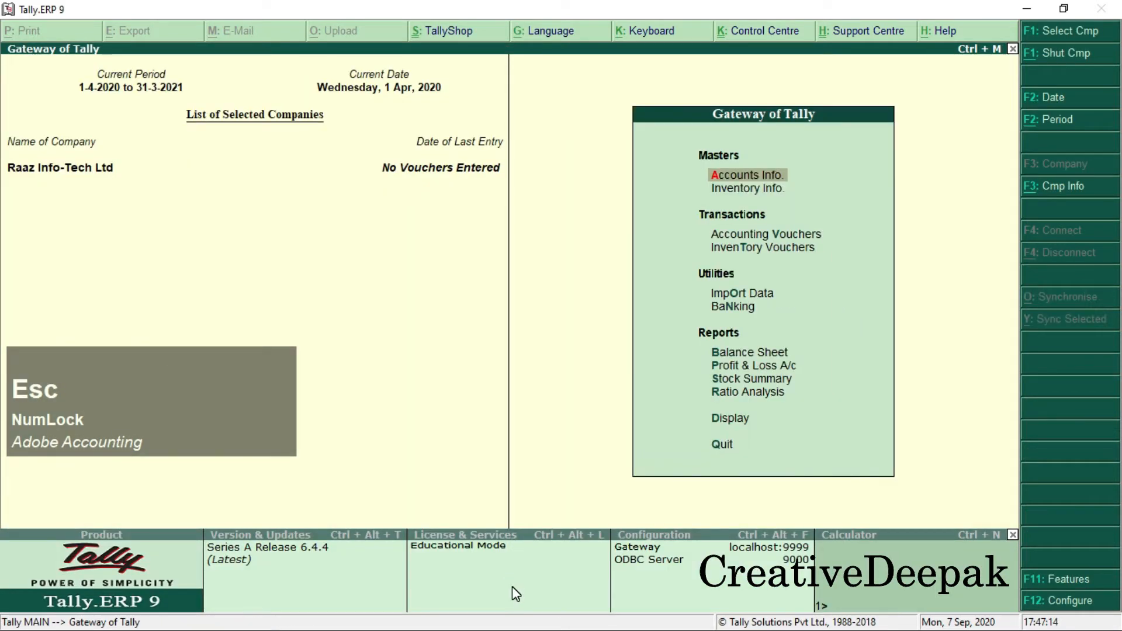
# Step: Switch to the Banking final.pdf exercise and review the bank and cash opening balances and the list of ledgers with their groups
pyautogui.hotkey('alt', 'Tab')
pyautogui.scroll(2, 433, 342)
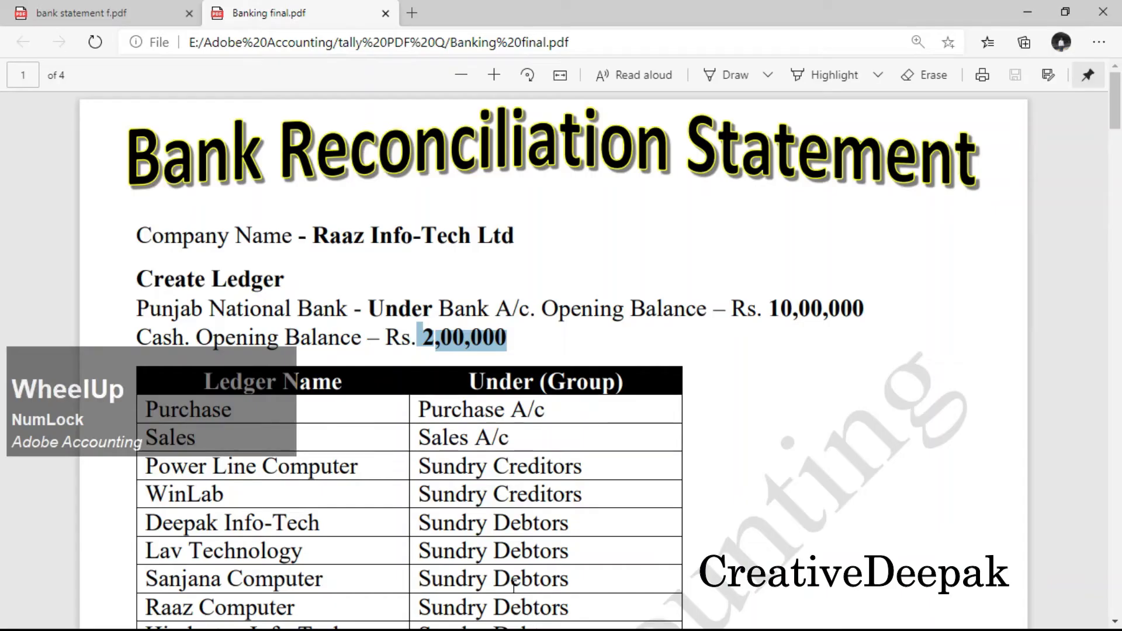
pyautogui.click(433, 341)
pyautogui.moveTo(771, 310); pyautogui.dragTo(862, 310)
pyautogui.click(841, 311)
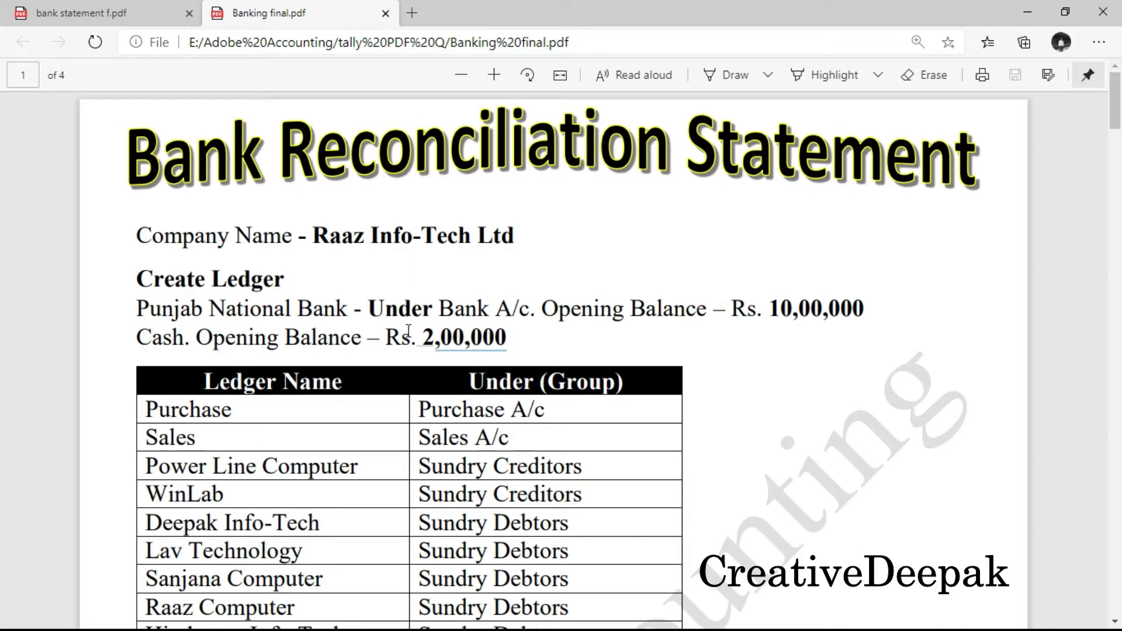
pyautogui.moveTo(449, 334); pyautogui.dragTo(446, 332)
pyautogui.scroll(-1, 466, 334)
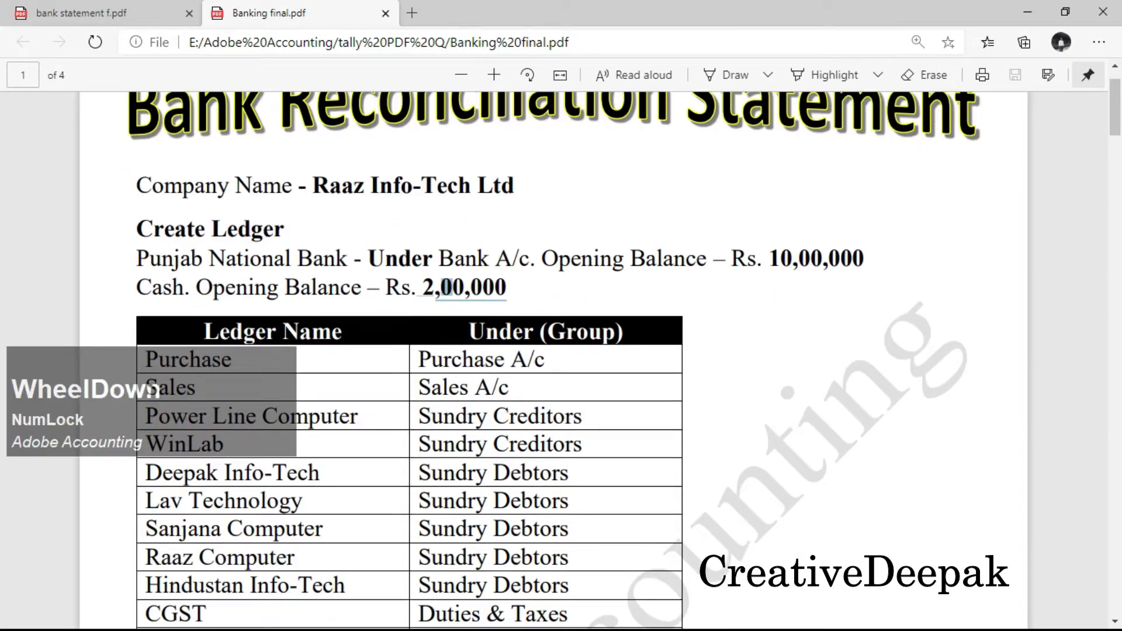
pyautogui.scroll(-1, 569, 212)
pyautogui.scroll(-1, 325, 281)
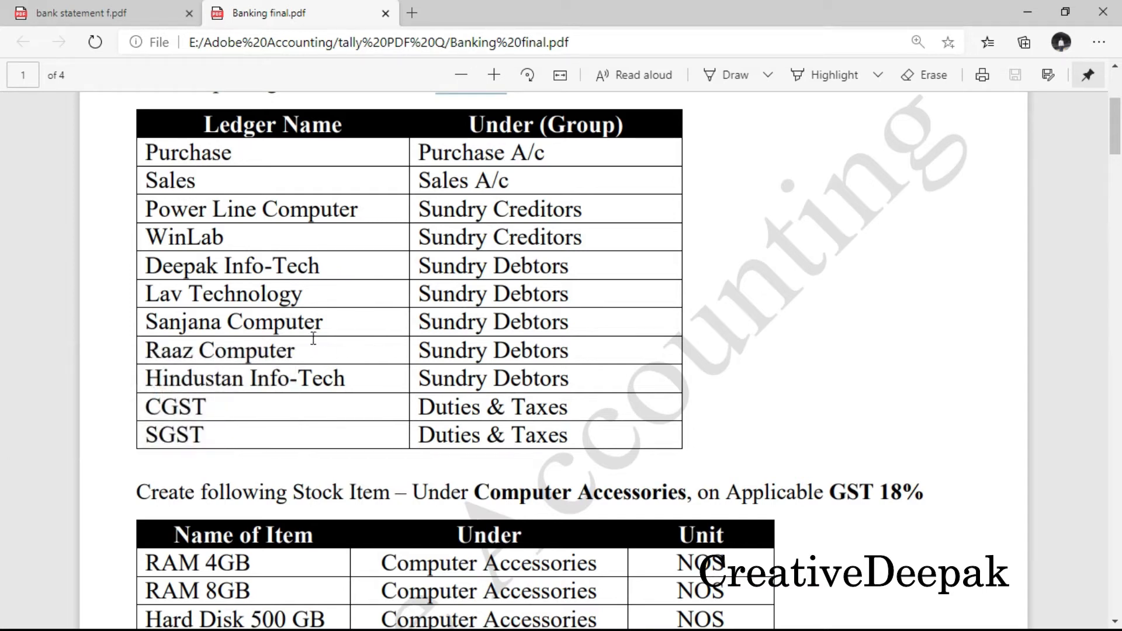
pyautogui.scroll(1, 369, 263)
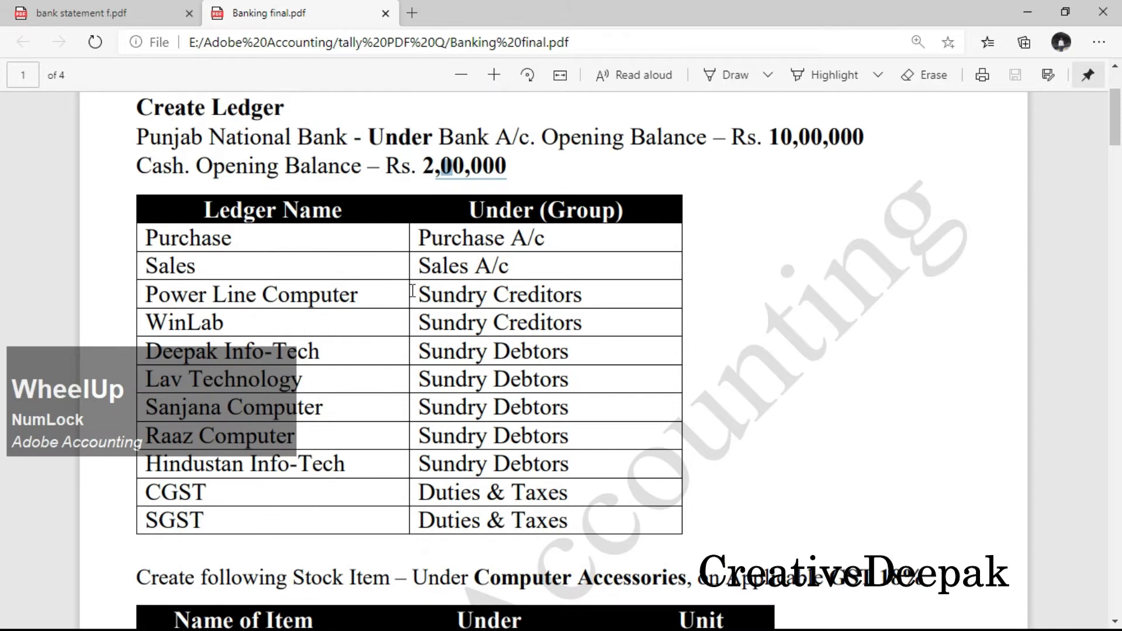
pyautogui.scroll(-1, 411, 289)
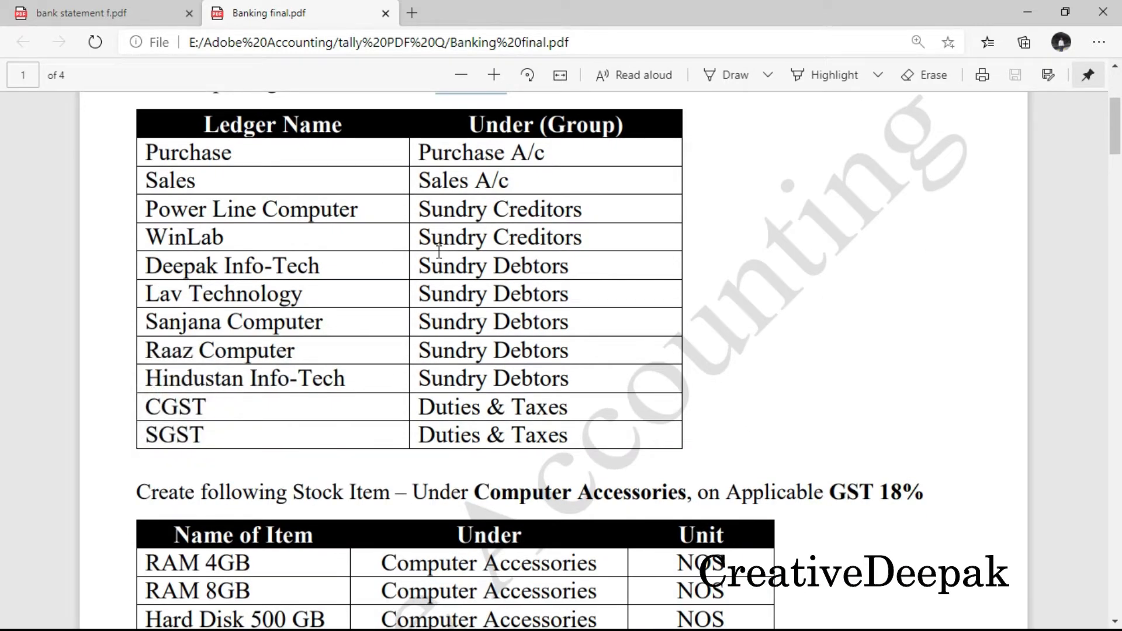
pyautogui.scroll(2, 439, 252)
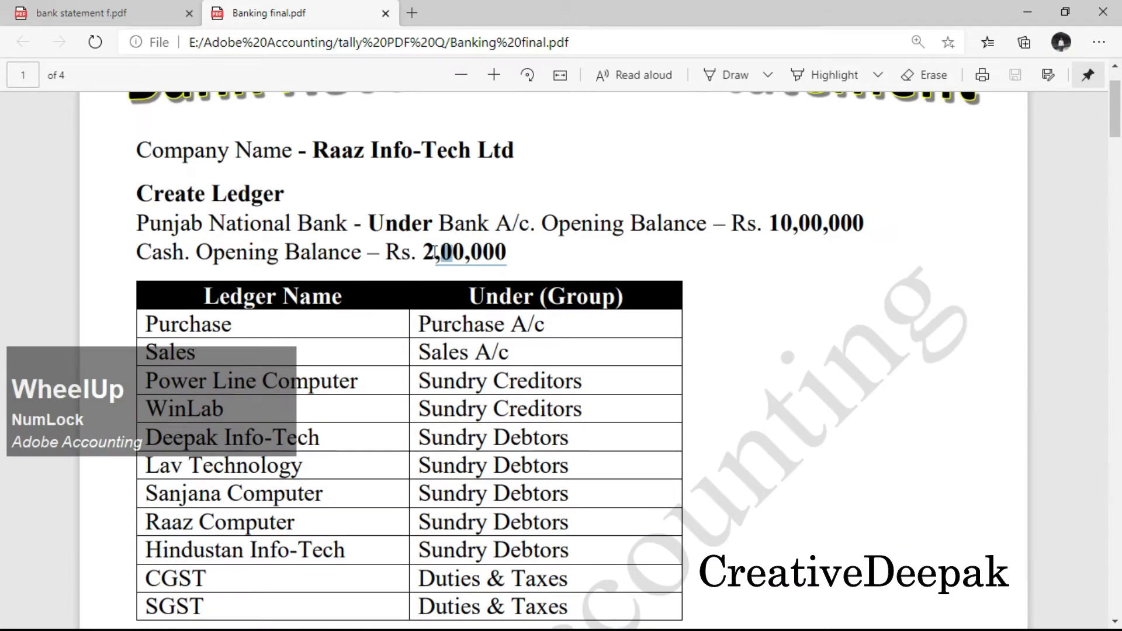
# Step: Switch to Tally.ERP 9 and go through the company's accounting features up to the banking section, keeping the existing settings
pyautogui.hotkey('alt', 'Tab')
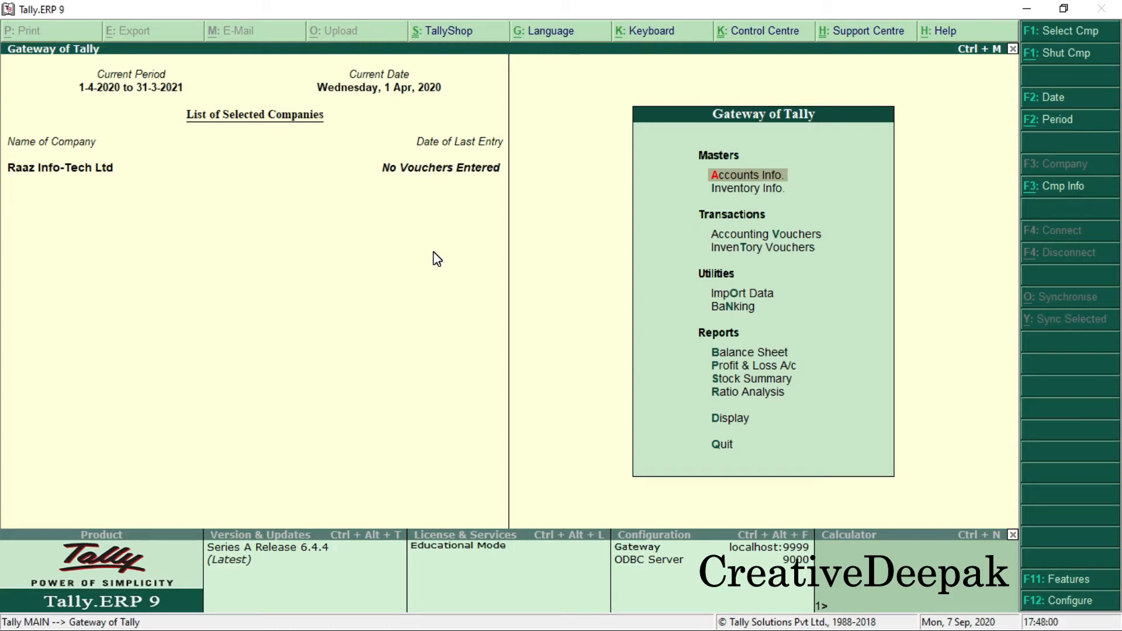
pyautogui.press('F11')
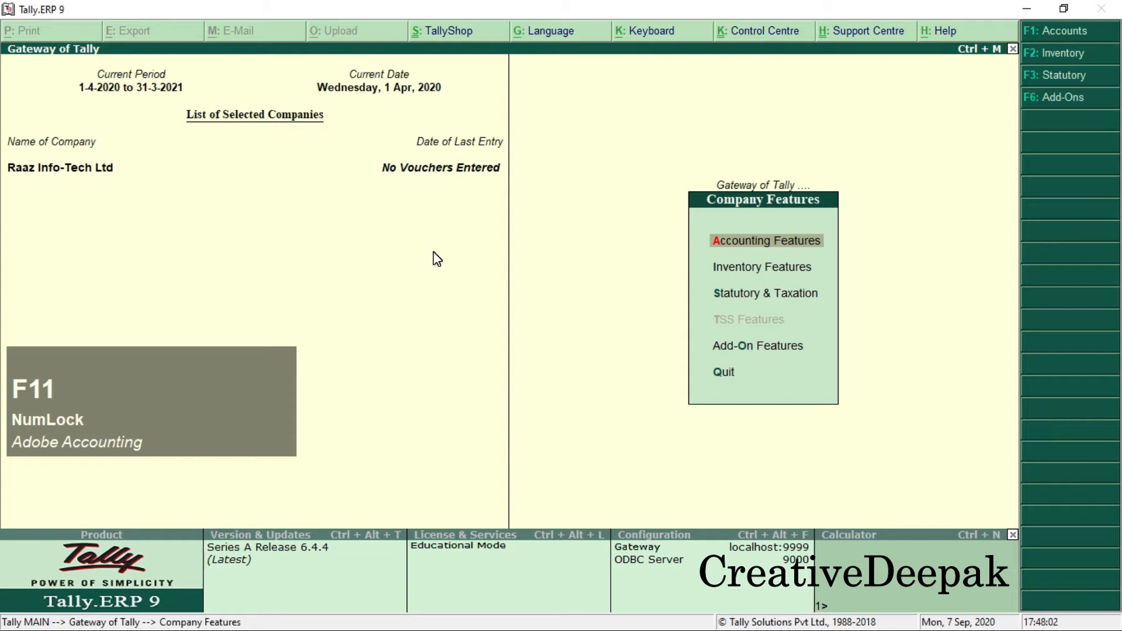
pyautogui.press('Return')
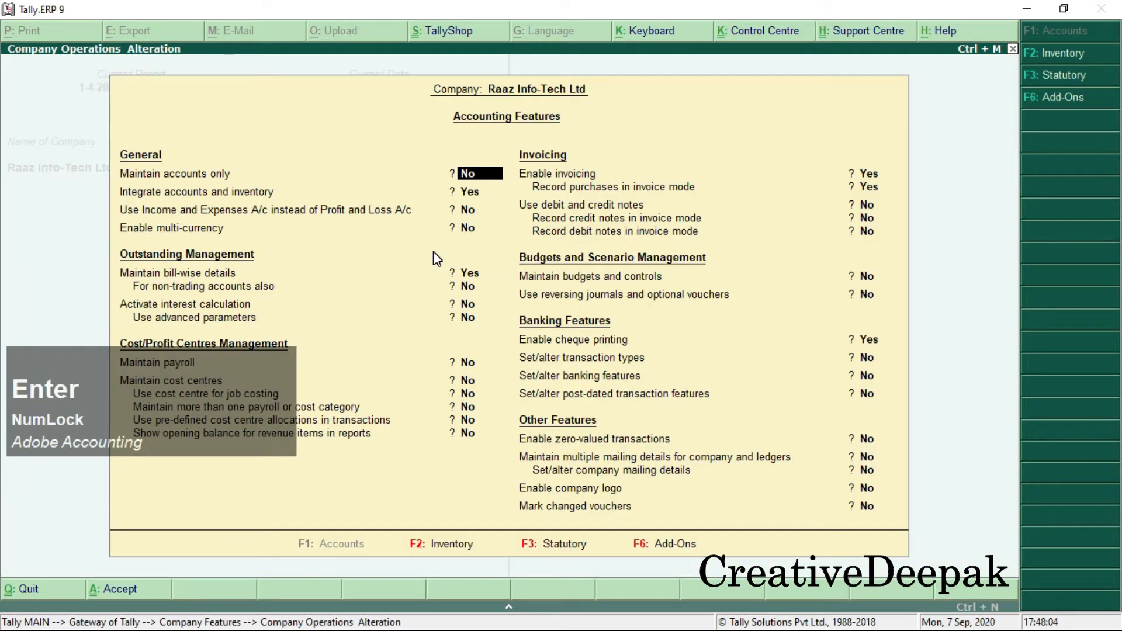
pyautogui.press('Return')
pyautogui.press('Return')
pyautogui.press('Return')
pyautogui.press('Return')
pyautogui.press('Return')
pyautogui.press('Return')
pyautogui.press('Return')
pyautogui.press('Return')
pyautogui.press('Return')
pyautogui.press('Return')
pyautogui.press('Return')
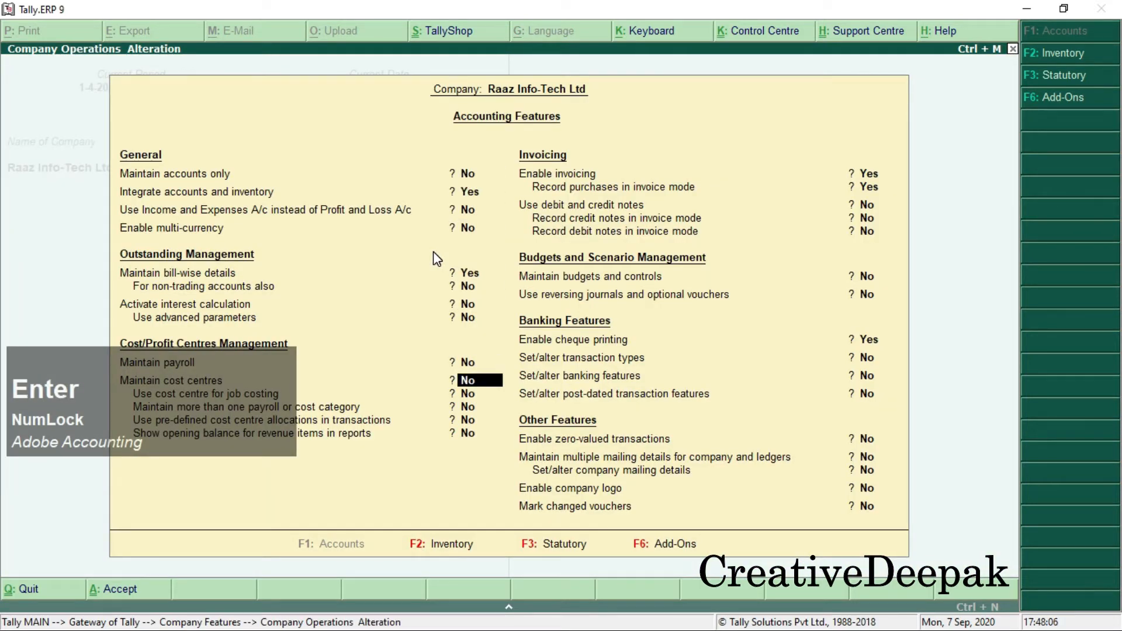
pyautogui.press('Return')
pyautogui.press('Return')
pyautogui.press('Return')
pyautogui.press('Return')
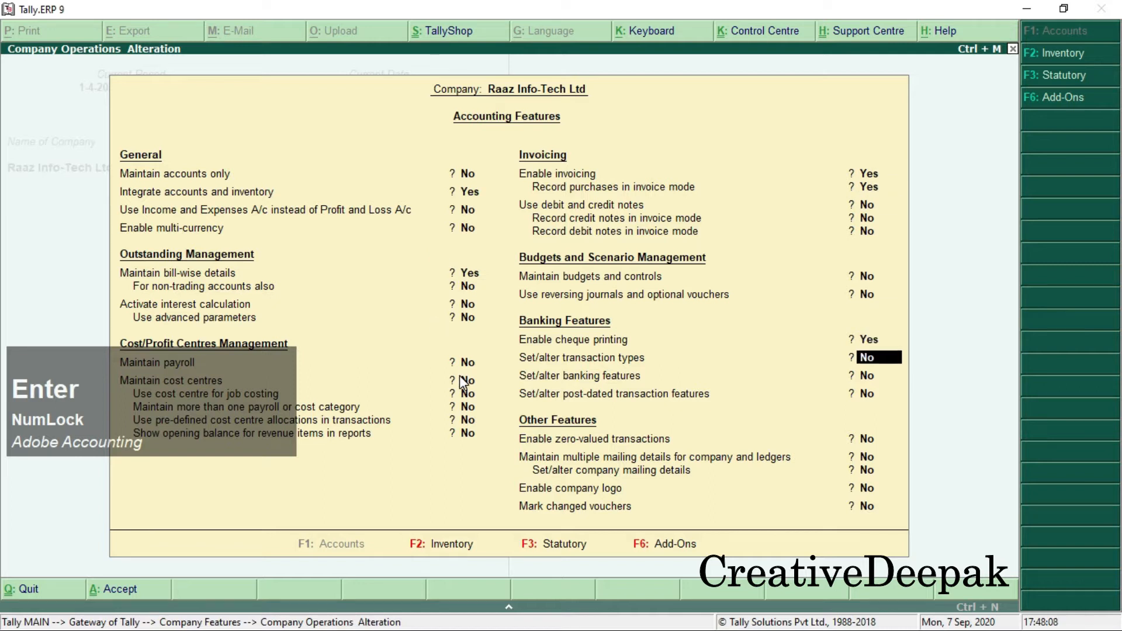
# Step: Set Set/alter banking features to Yes, leaving the beneficiary code and post-dated transaction features at No
pyautogui.hotkey('ctrl', '2')
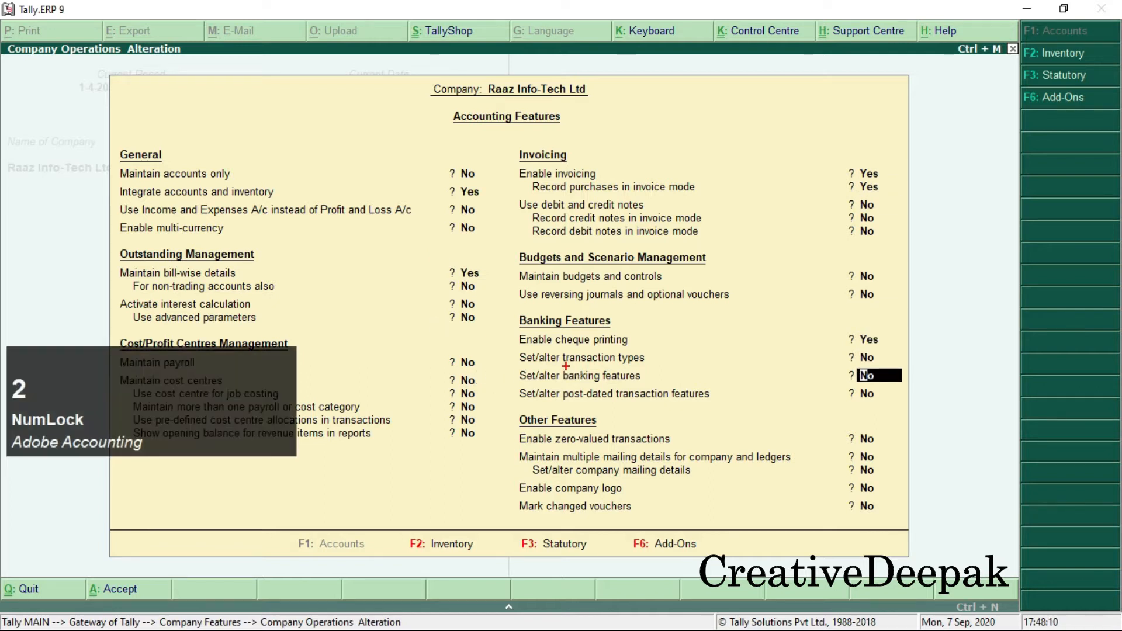
pyautogui.moveTo(505, 362)
pyautogui.mouseDown()
pyautogui.moveTo(746, 392)
pyautogui.moveTo(906, 392)
pyautogui.mouseUp()
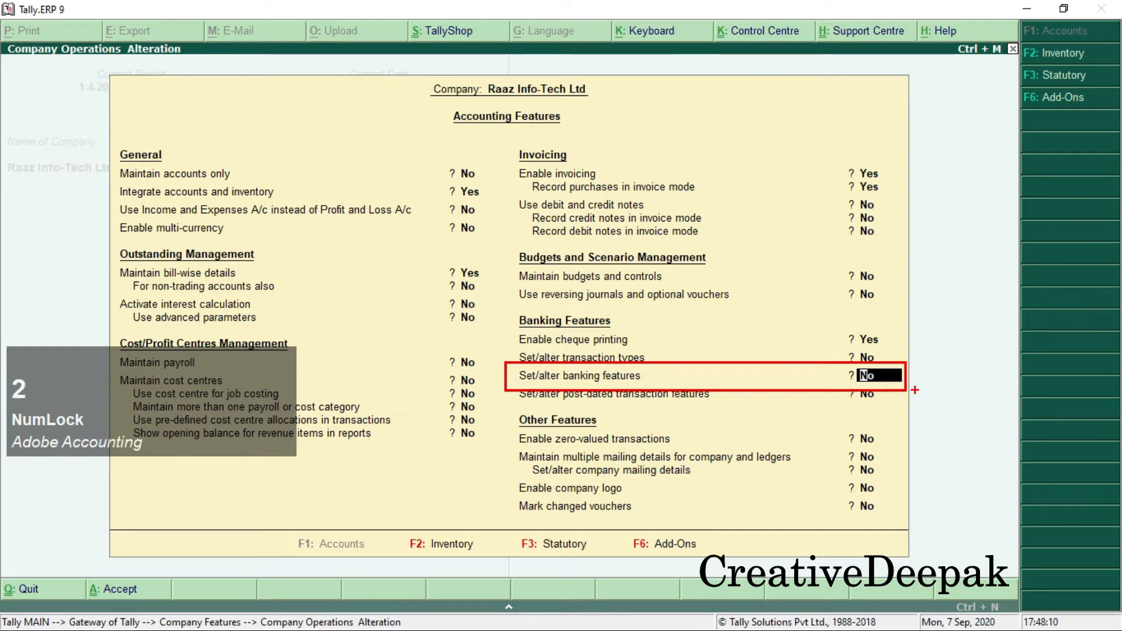
pyautogui.press('Escape')
pyautogui.press('y')
pyautogui.press('Return')
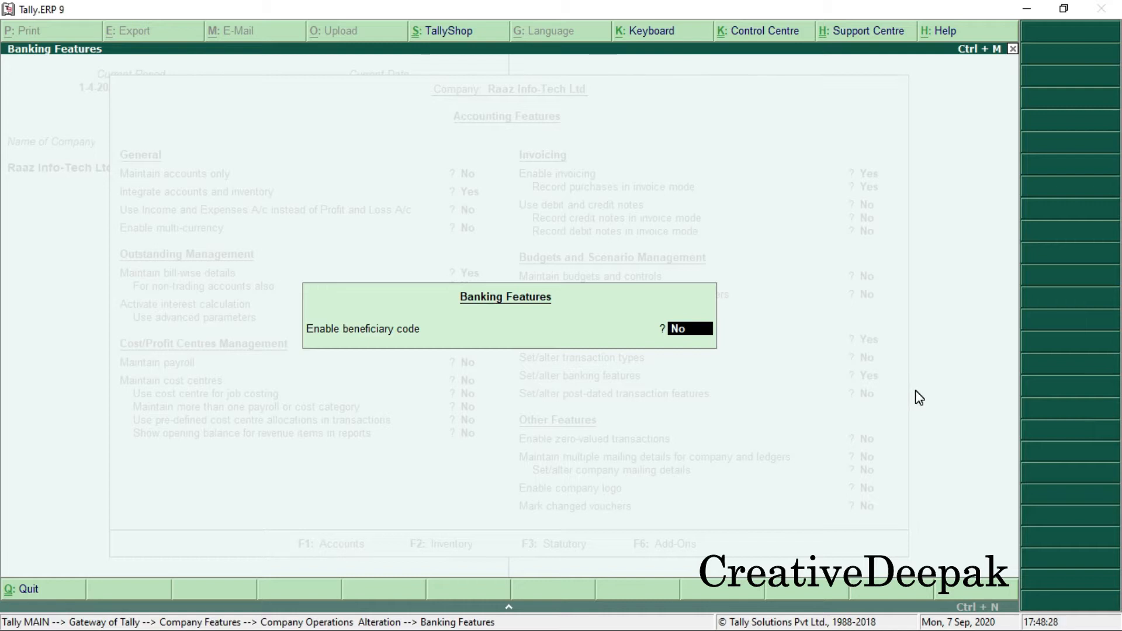
pyautogui.press('Return')
pyautogui.press('Return')
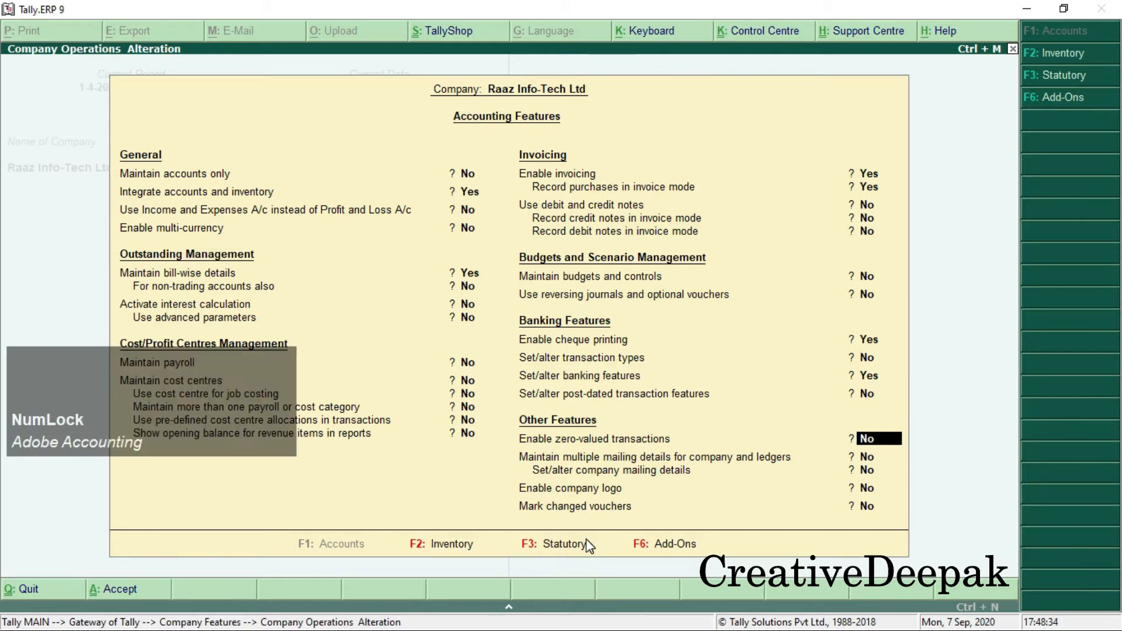
# Step: In the company's statutory and taxation features, set Enable Goods and Services Tax (GST) and Set/alter GST details to Yes
pyautogui.click(504, 535)
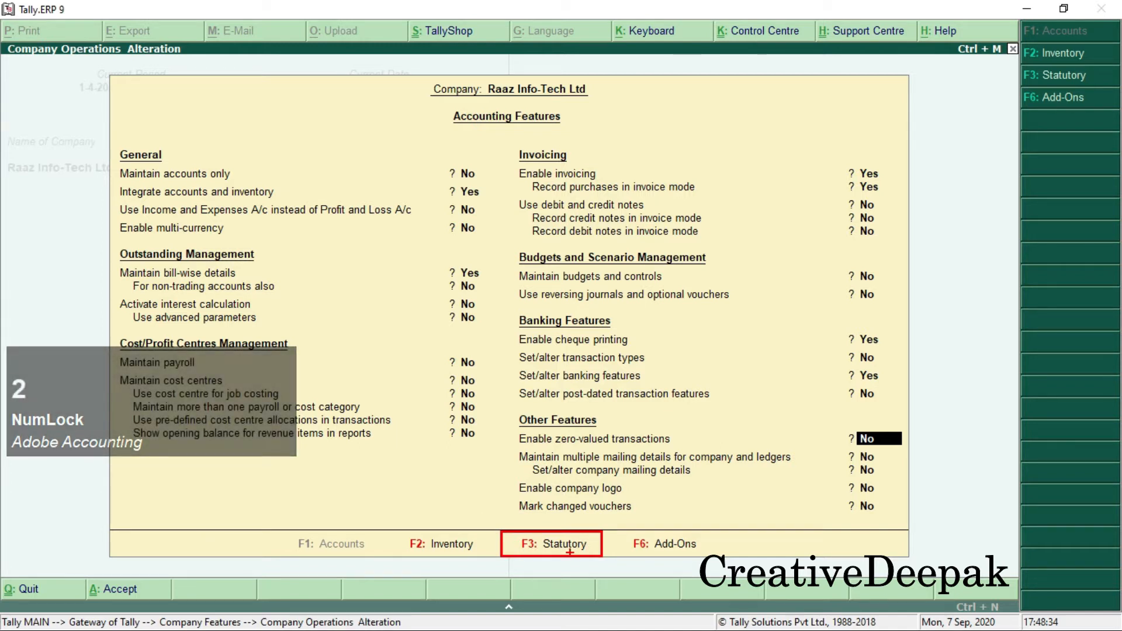
pyautogui.press('Escape')
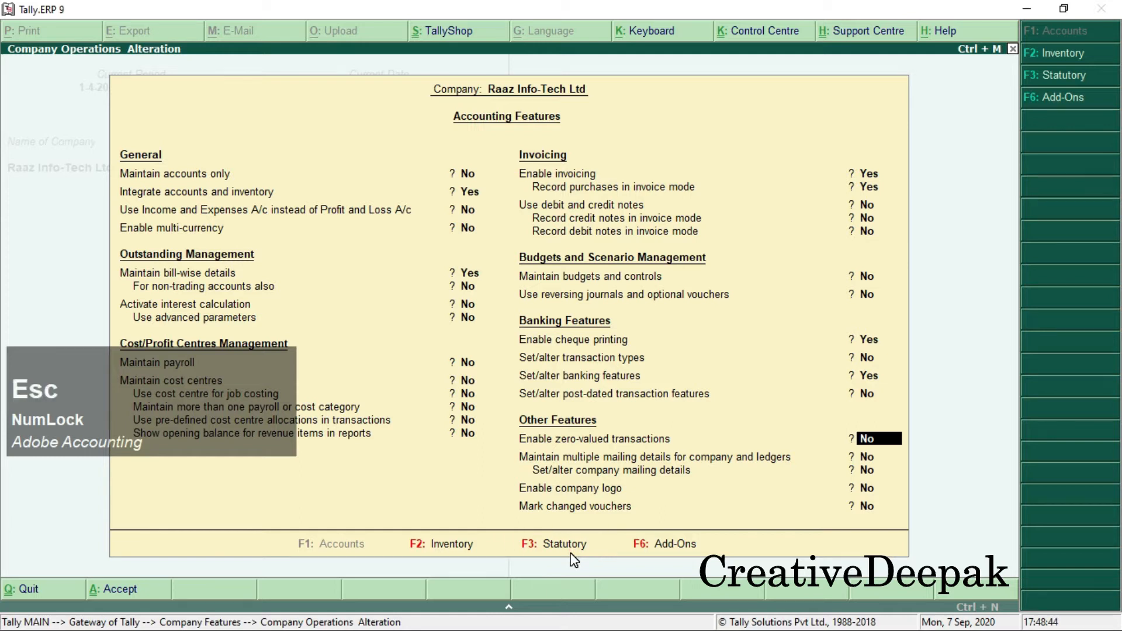
pyautogui.press('F3')
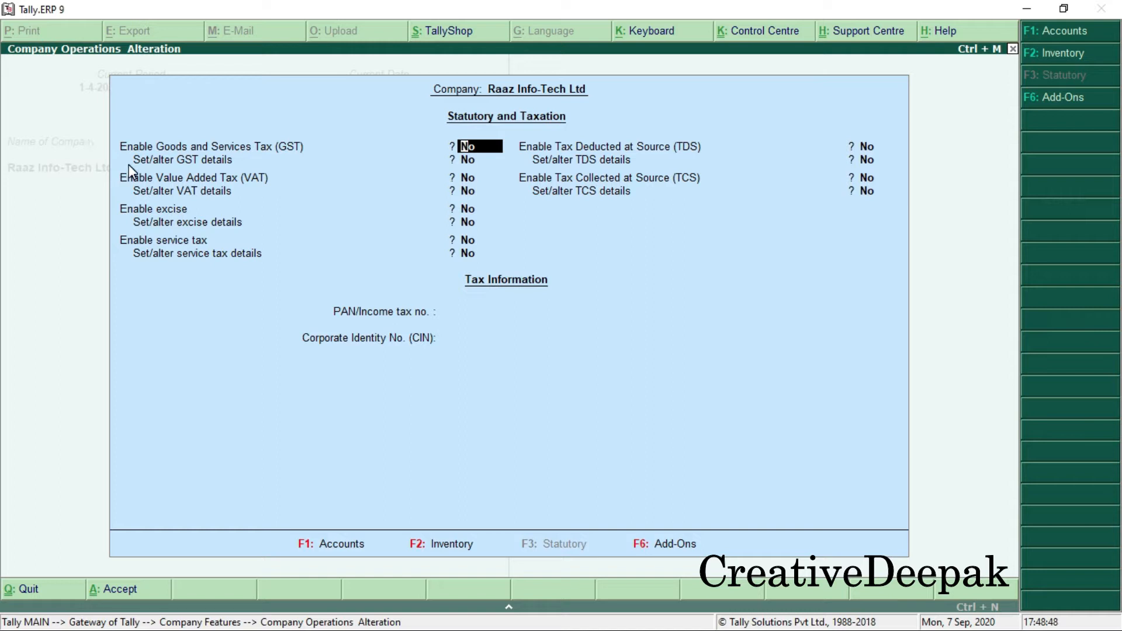
pyautogui.press('Num_Lock')
pyautogui.press('ctrl')
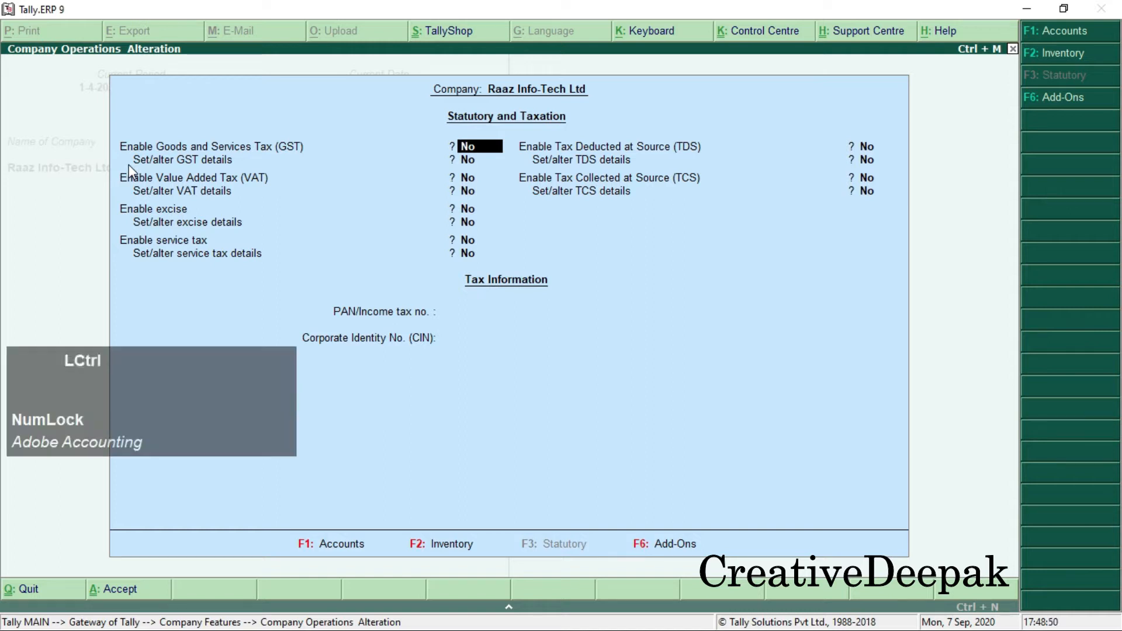
pyautogui.hotkey('ctrl', '2')
pyautogui.moveTo(111, 127)
pyautogui.mouseDown()
pyautogui.moveTo(145, 159)
pyautogui.moveTo(489, 169)
pyautogui.mouseUp()
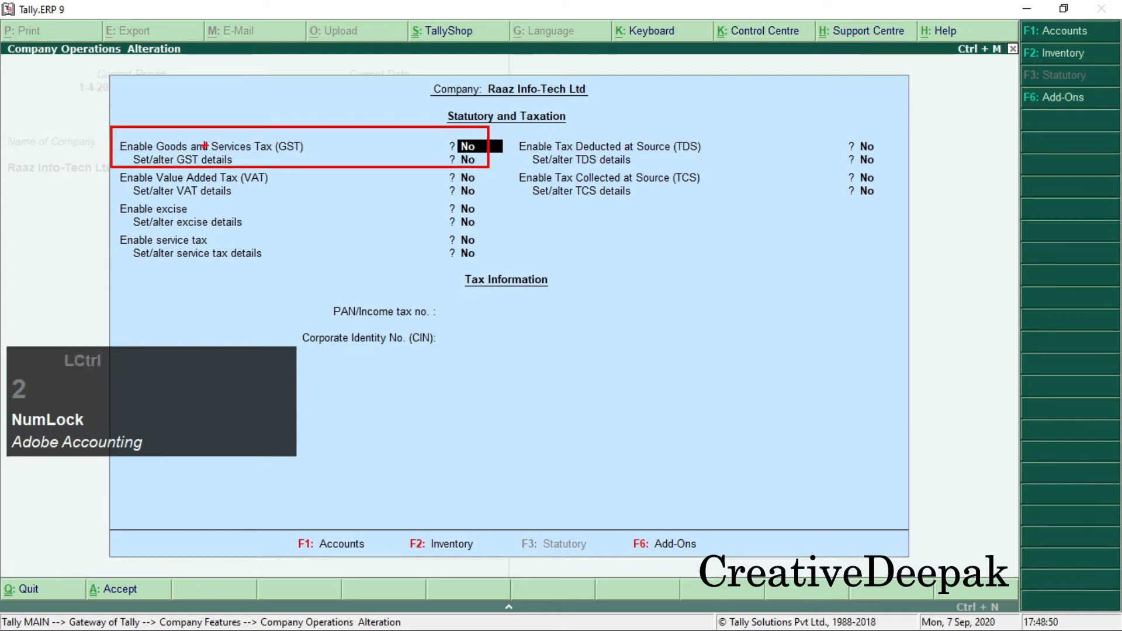
pyautogui.hotkey('ctrl', '2')
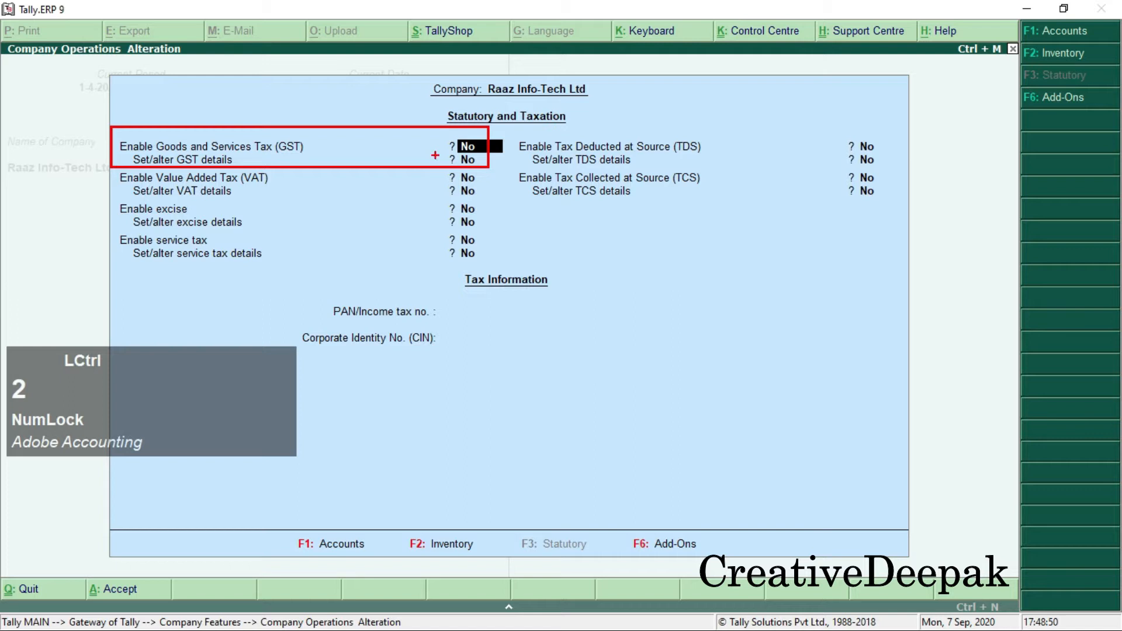
pyautogui.press('Escape')
pyautogui.write('y')
pyautogui.press('Return')
pyautogui.write('y')
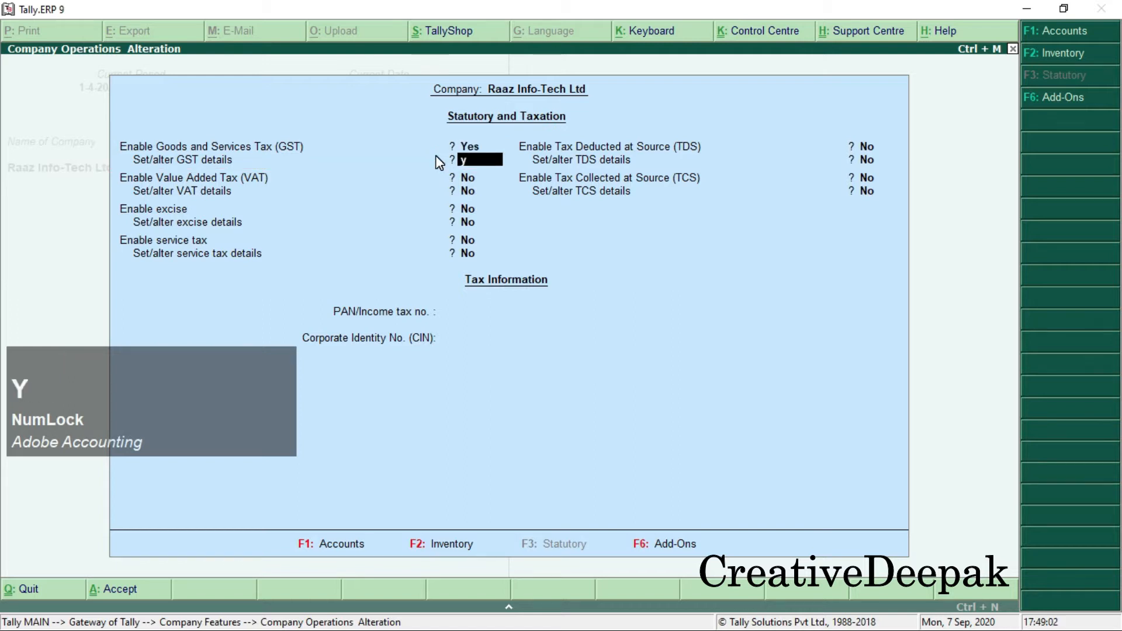
pyautogui.press('Return')
# Step: Accept the company GST details with state Bihar, Regular registration, Monthly GSTR1 and e-Way Bill applicable from 1-Apr-2020, leaving GSTIN/UIN blank
pyautogui.press('Return')
pyautogui.press('Return')
pyautogui.press('Return')
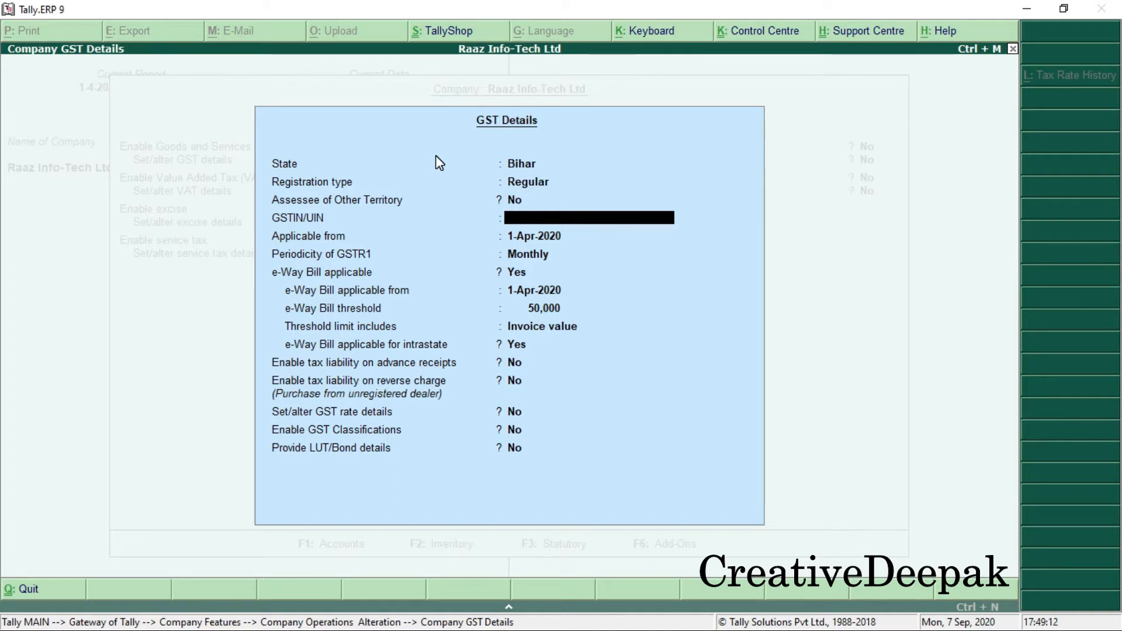
pyautogui.press('Return')
pyautogui.press('Return')
pyautogui.press('Return')
pyautogui.press('Return')
pyautogui.press('Return')
pyautogui.press('Return')
pyautogui.press('Return')
pyautogui.press('Return')
pyautogui.press('Return')
pyautogui.press('Return')
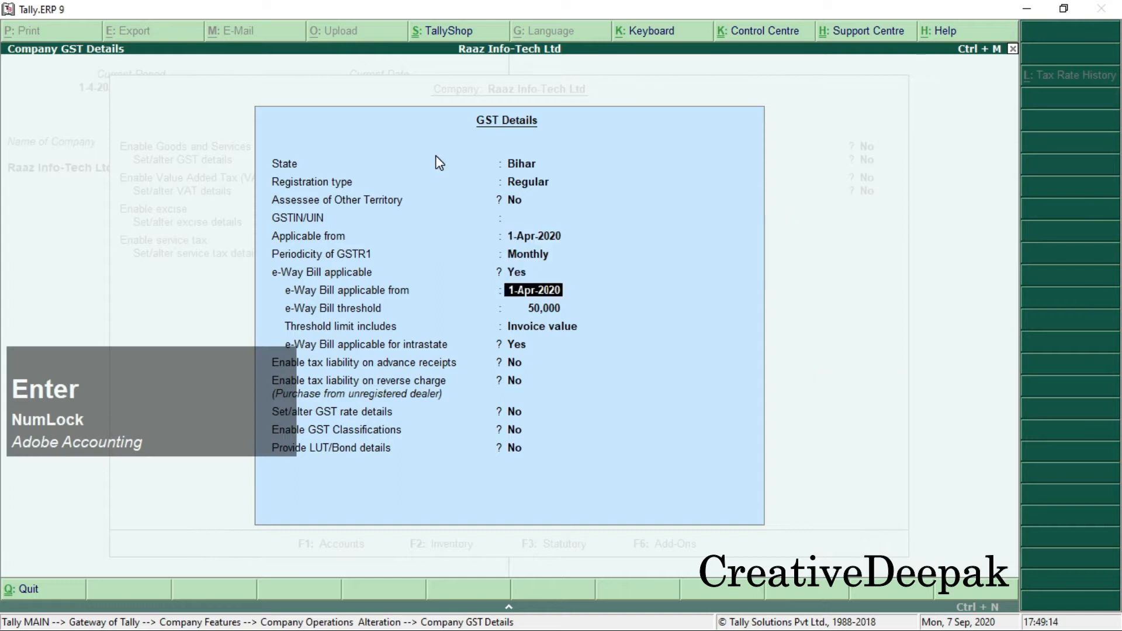
pyautogui.press('Return')
pyautogui.press('Return')
pyautogui.press('Return')
pyautogui.press('Return')
pyautogui.press('Return')
pyautogui.press('Return')
pyautogui.press('Return')
pyautogui.press('Return')
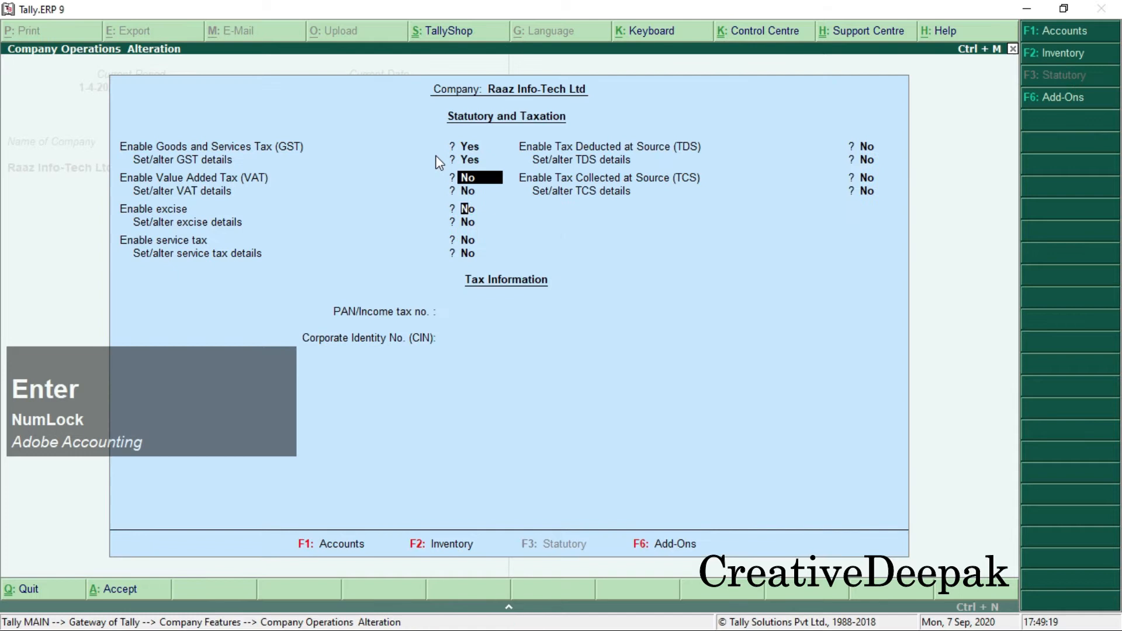
# Step: Save the statutory features with VAT, excise, service tax, TDS and TCS left at No, and return to the Gateway of Tally
pyautogui.press('Return')
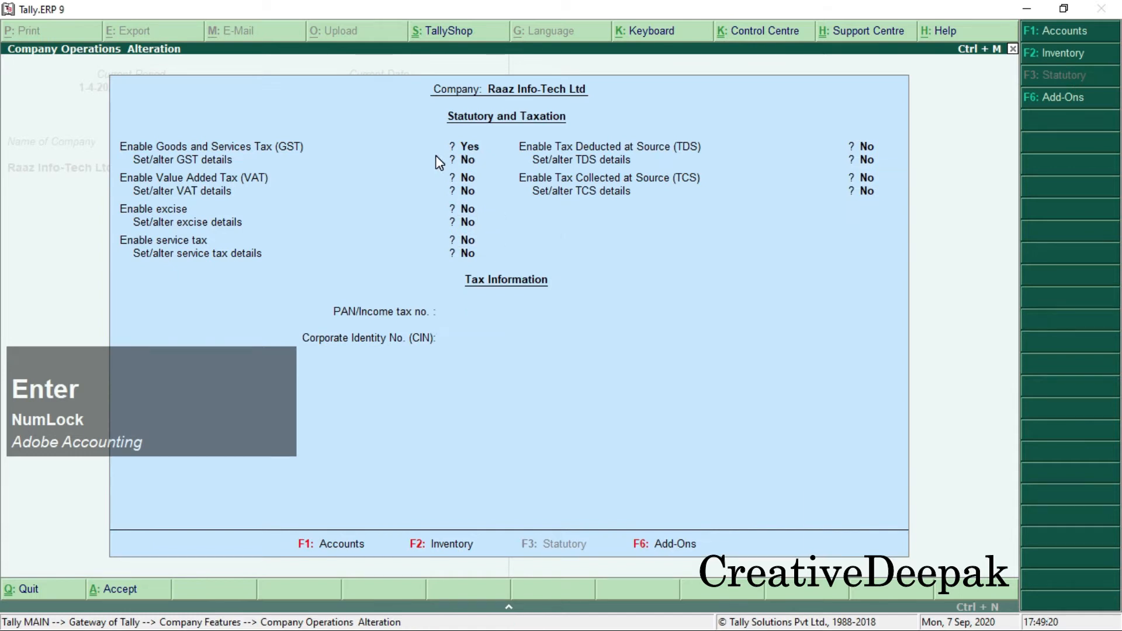
pyautogui.press('Return')
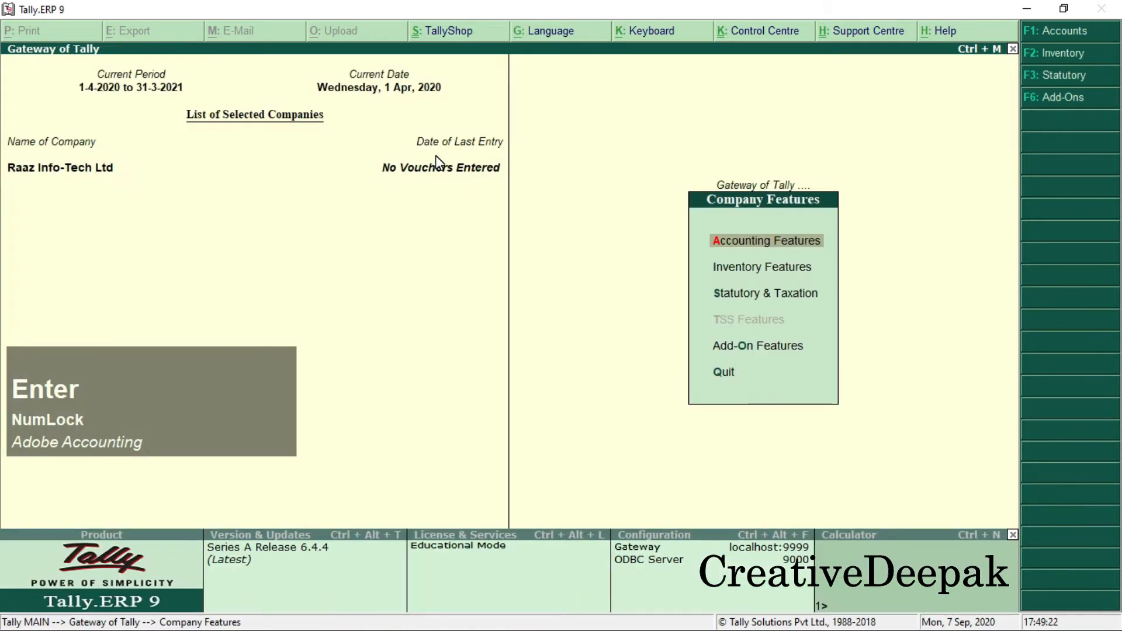
pyautogui.press('Escape')
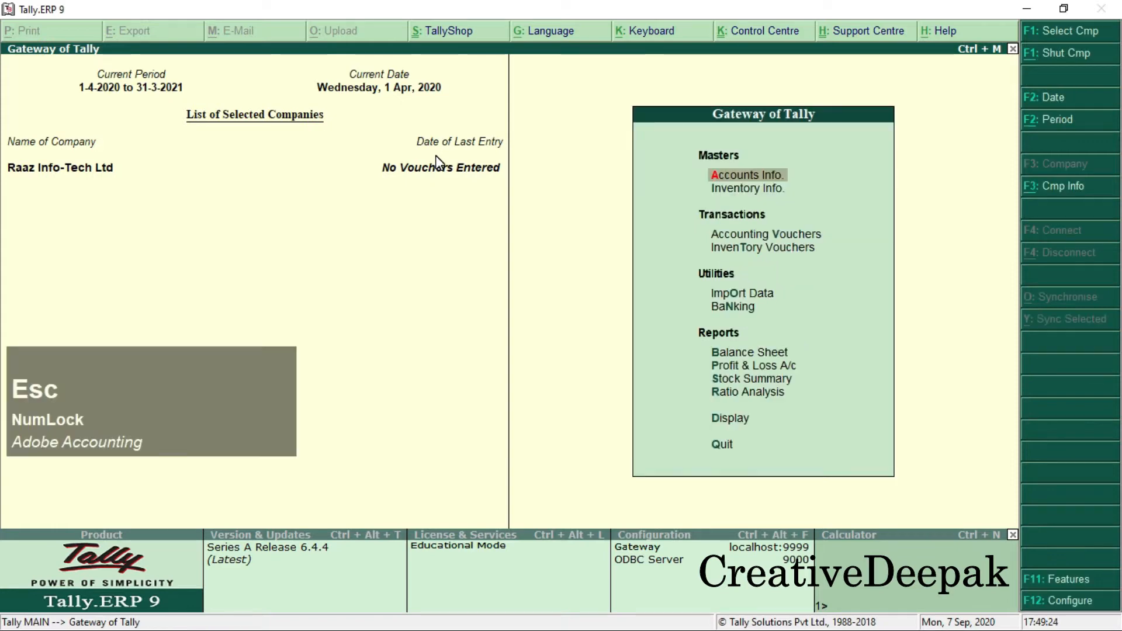
# Step: Switch to the Banking final.pdf exercise to check the ledger names and their groups, and return to Tally.ERP 9
pyautogui.hotkey('alt', 'Tab')
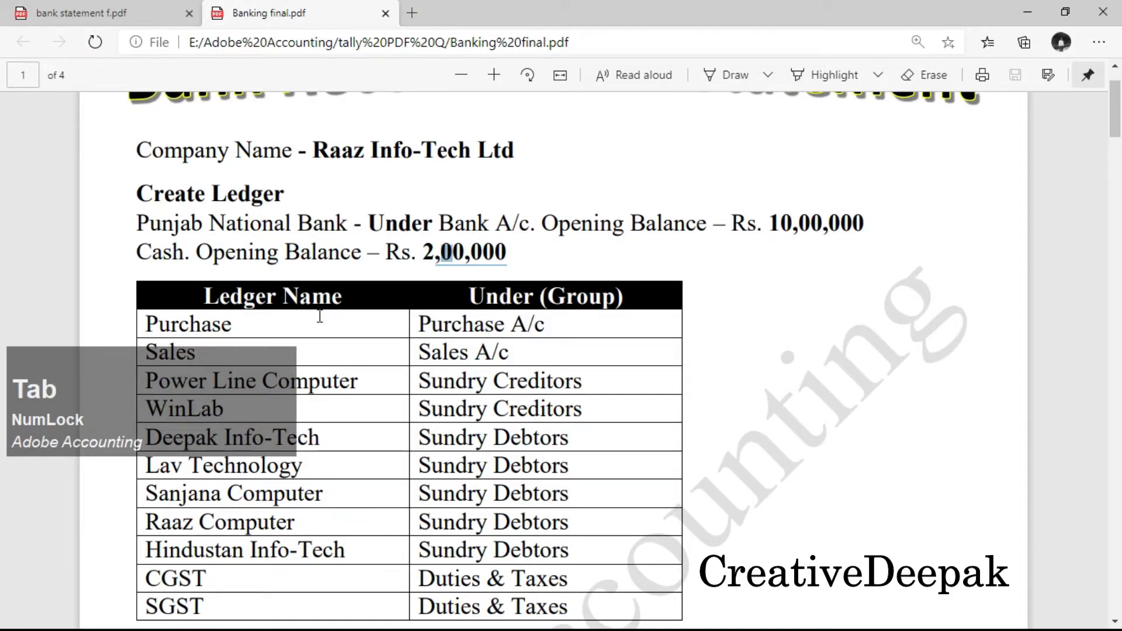
pyautogui.scroll(-2, 320, 315)
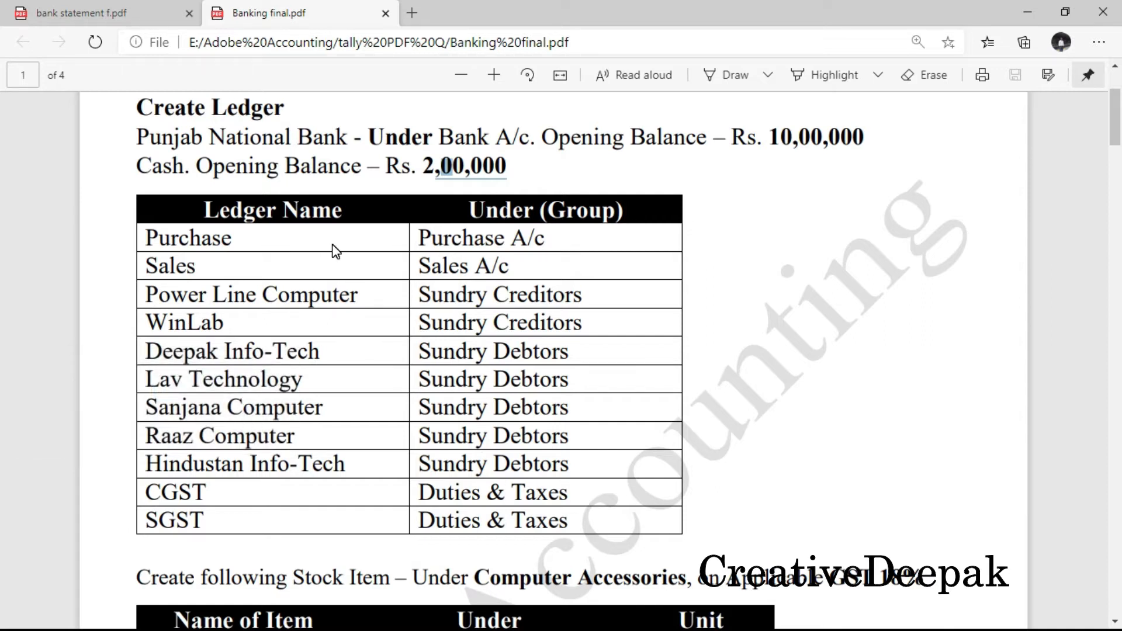
pyautogui.hotkey('alt', 'Tab')
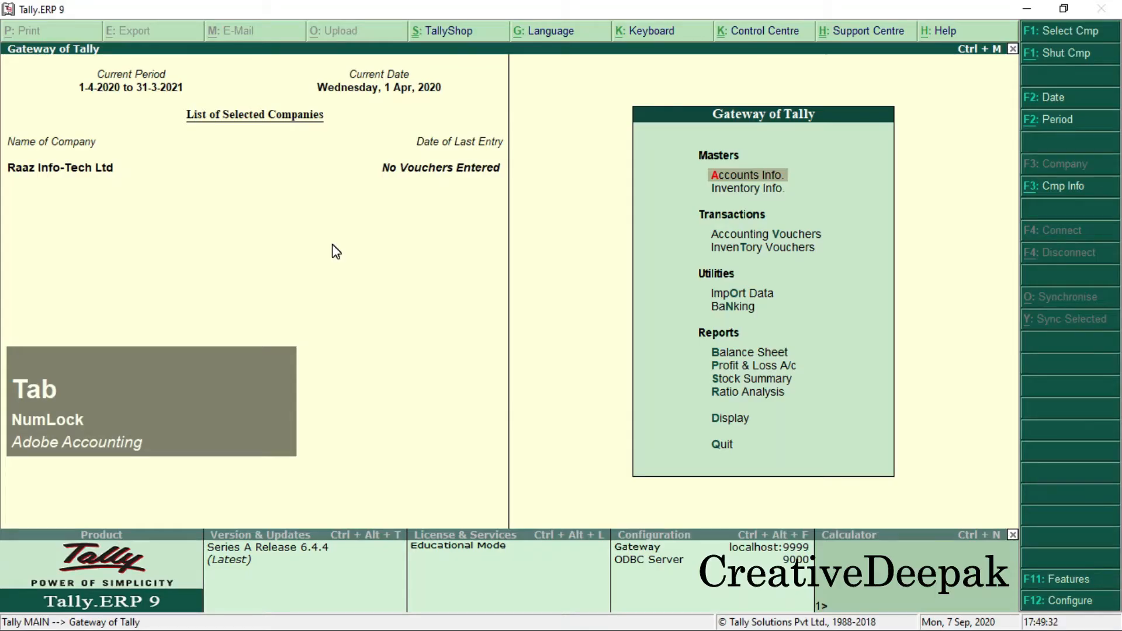
# Step: Start a new single ledger named Purchase and place it under the Purchase Accounts group
pyautogui.press('Return')
pyautogui.press('Down')
pyautogui.press('Return')
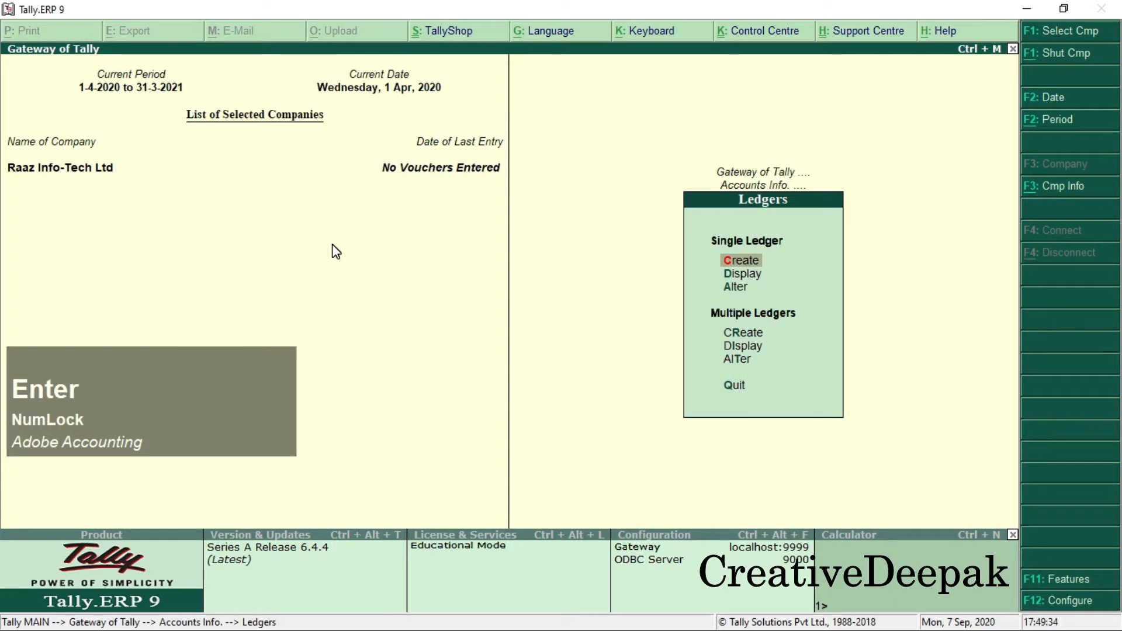
pyautogui.press('Return')
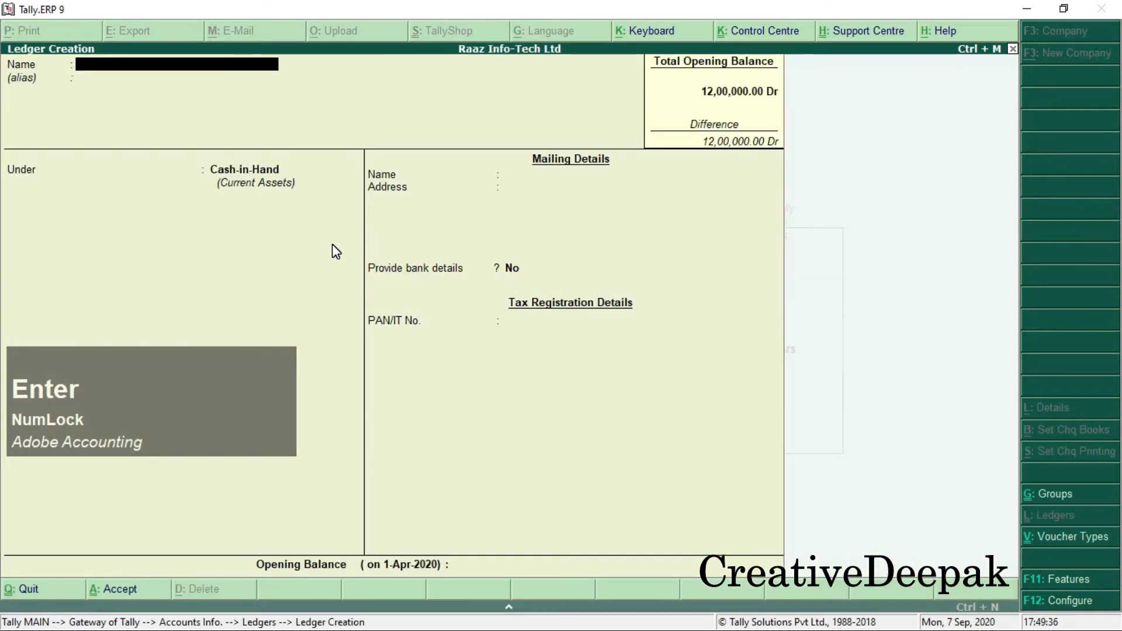
pyautogui.write('Pu')
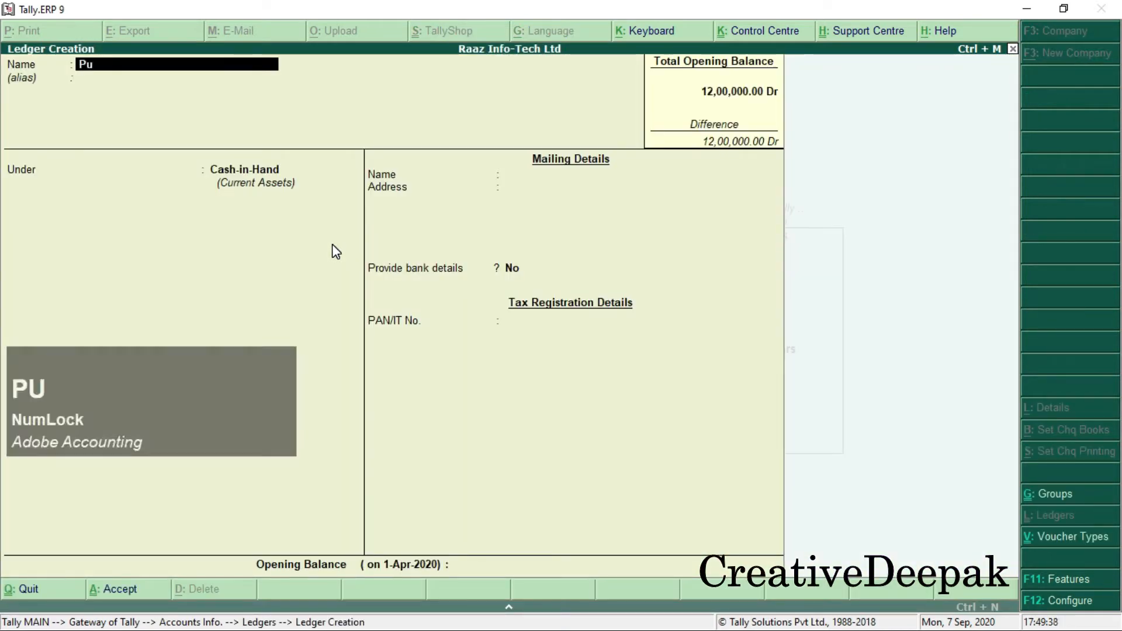
pyautogui.write('rchase')
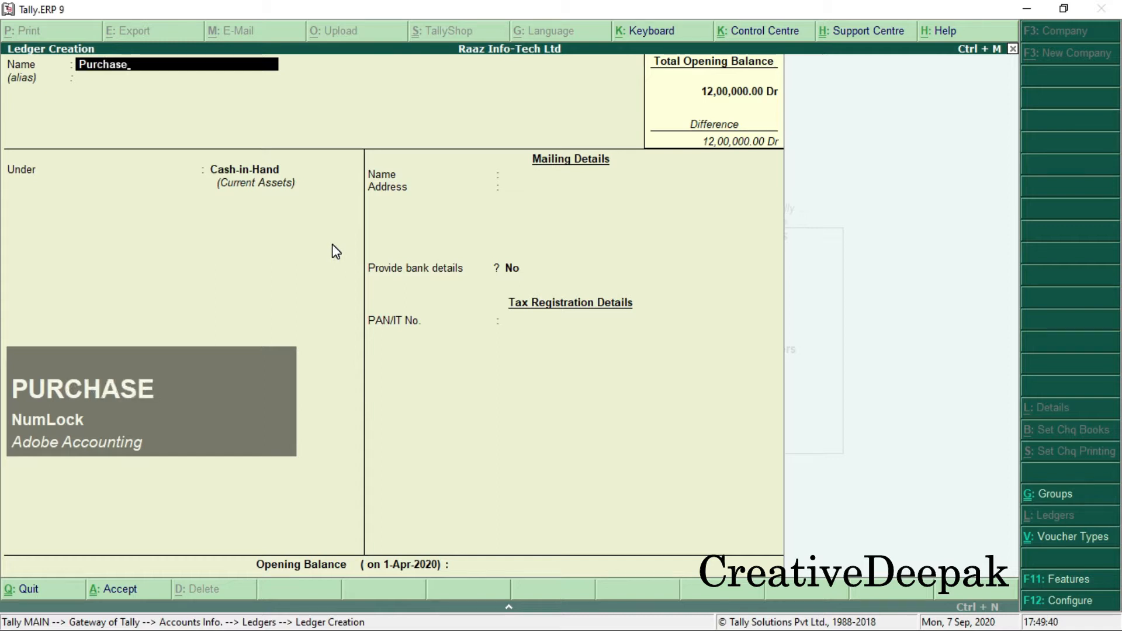
pyautogui.press('Return')
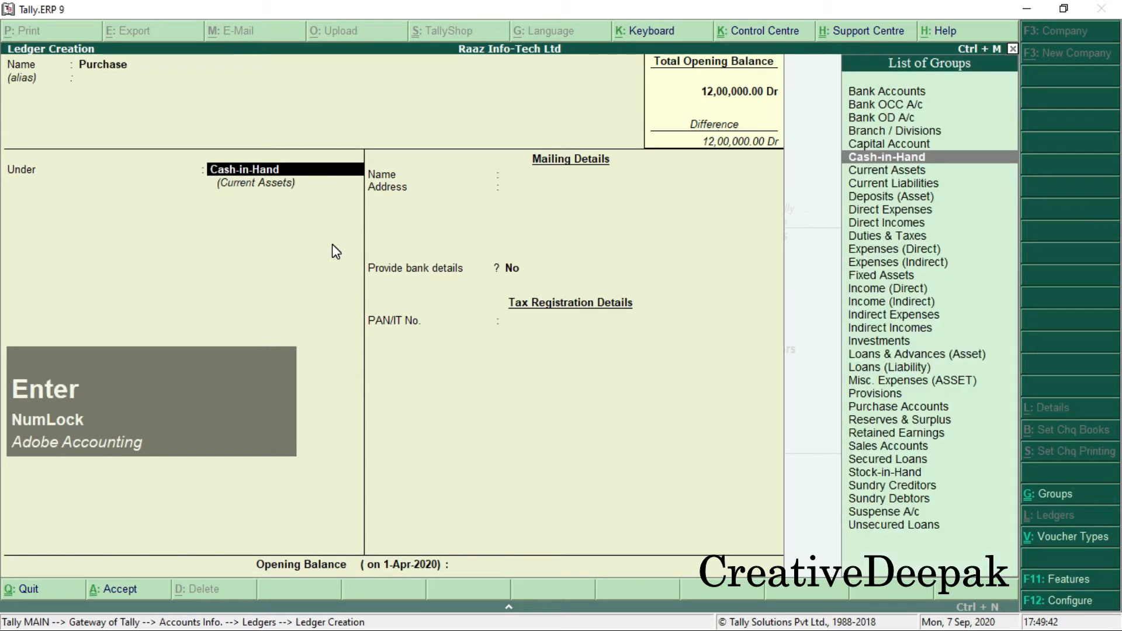
pyautogui.write('P')
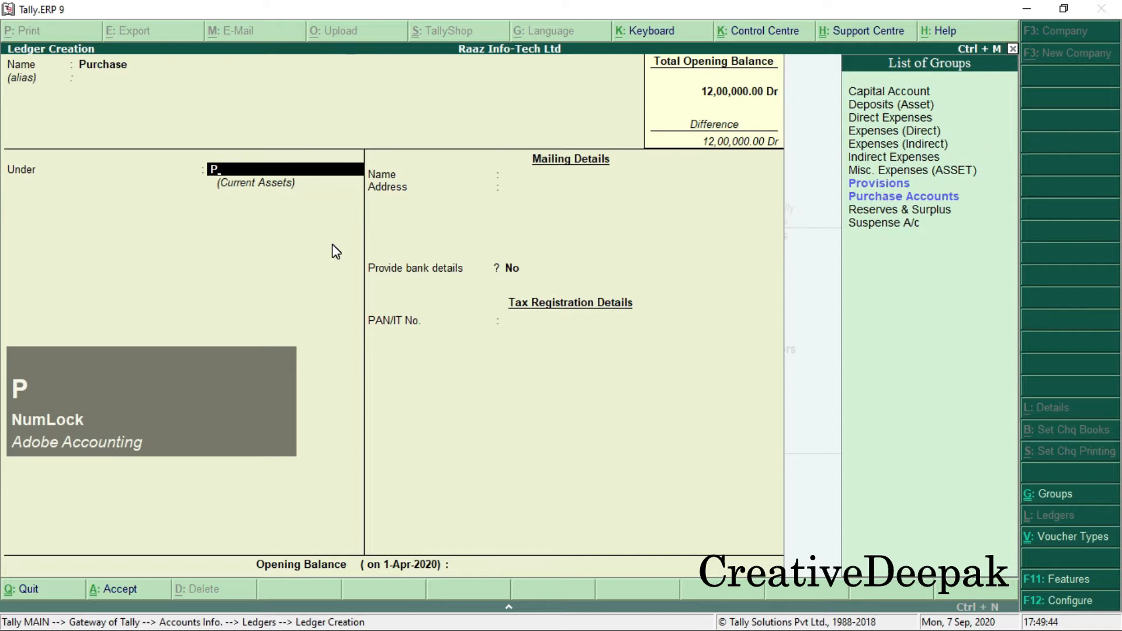
pyautogui.press('Down')
pyautogui.press('Down')
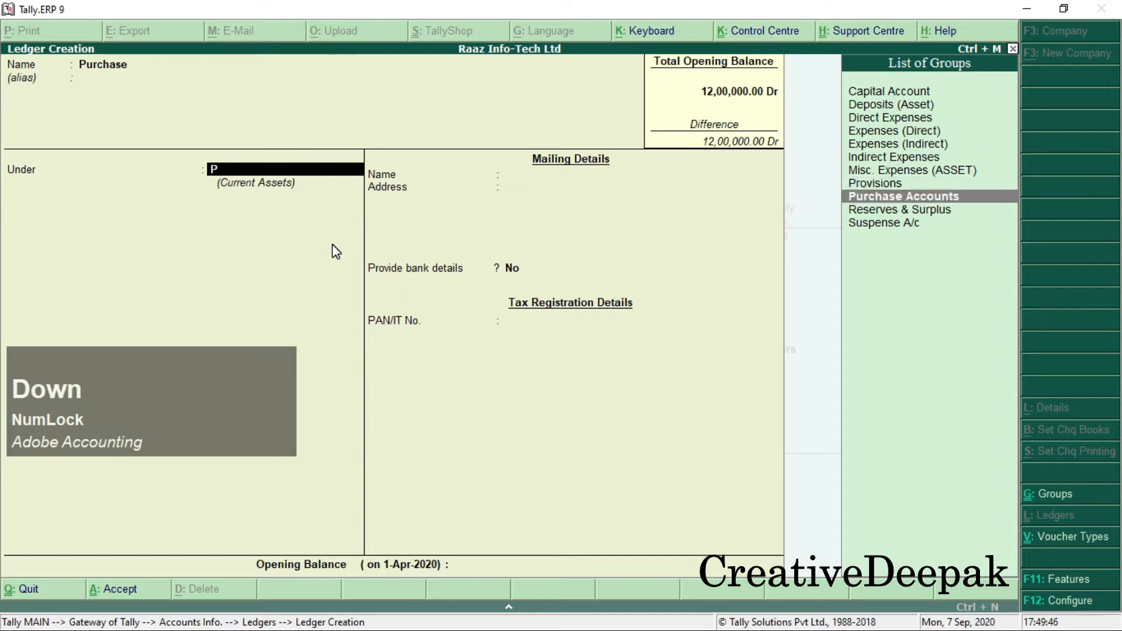
pyautogui.press('Return')
# Step: Set the Purchase ledger's type to Not Applicable and type of supply to Goods, keep GST Applicable, and save it without an opening balance
pyautogui.press('Return')
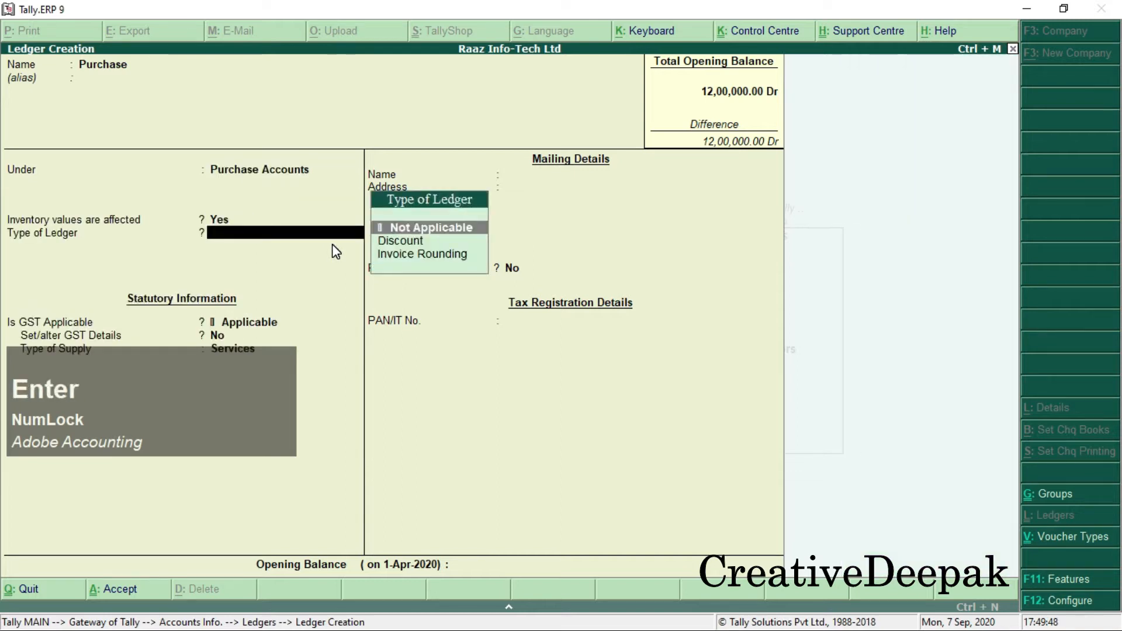
pyautogui.press('Return')
pyautogui.press('Return')
pyautogui.press('Return')
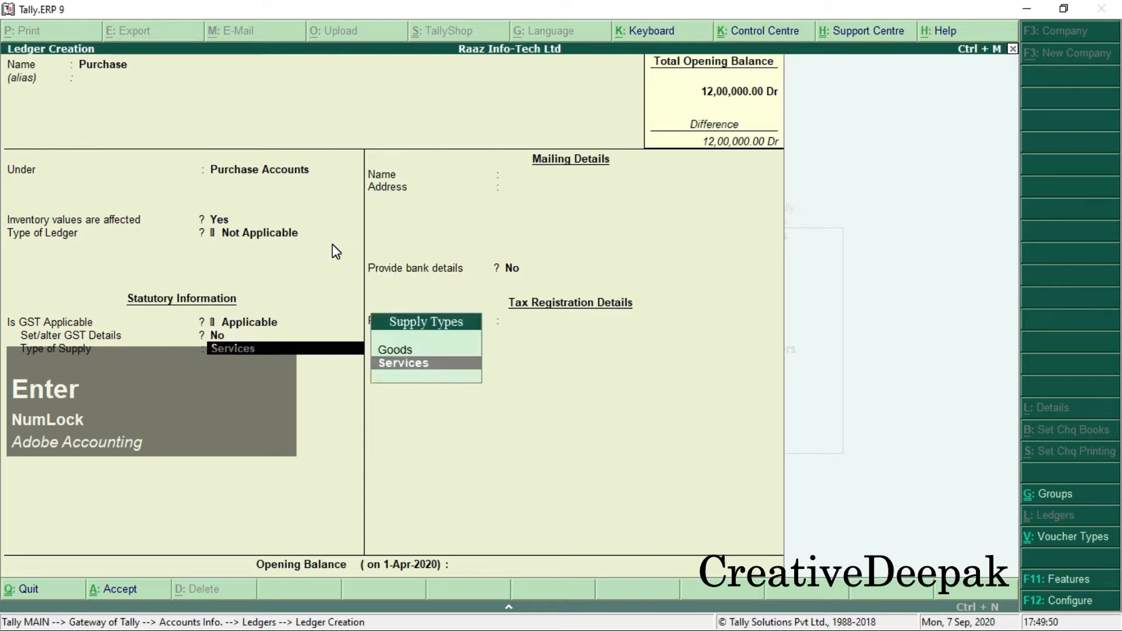
pyautogui.moveTo(259, 415); pyautogui.dragTo(259, 430)
pyautogui.click(355, 410)
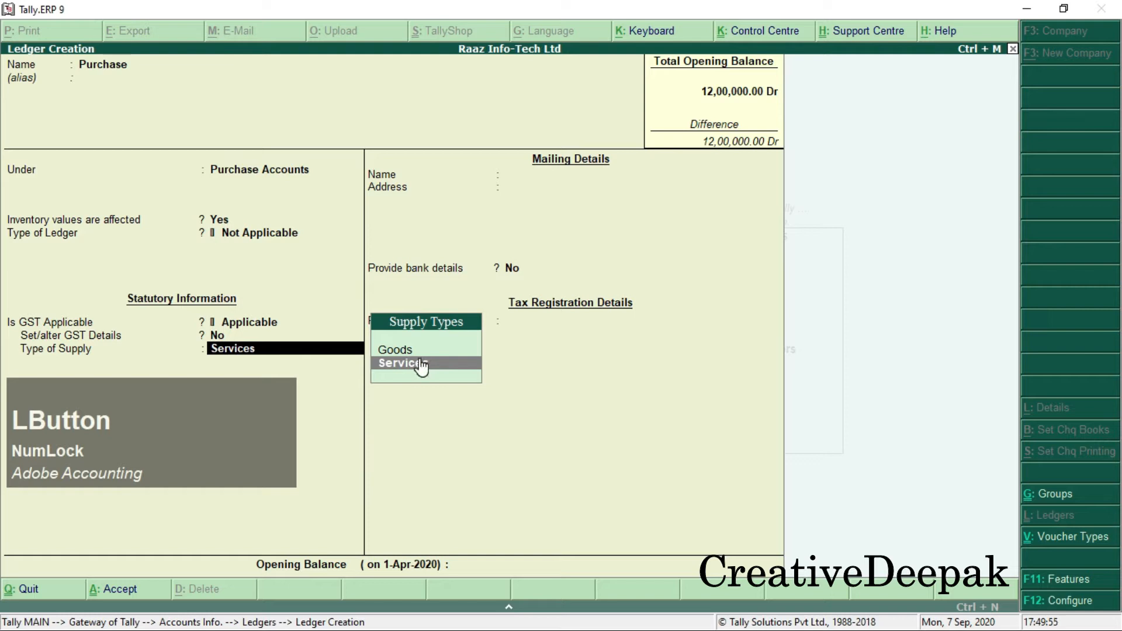
pyautogui.press('Up')
pyautogui.press('Down')
pyautogui.press('Up')
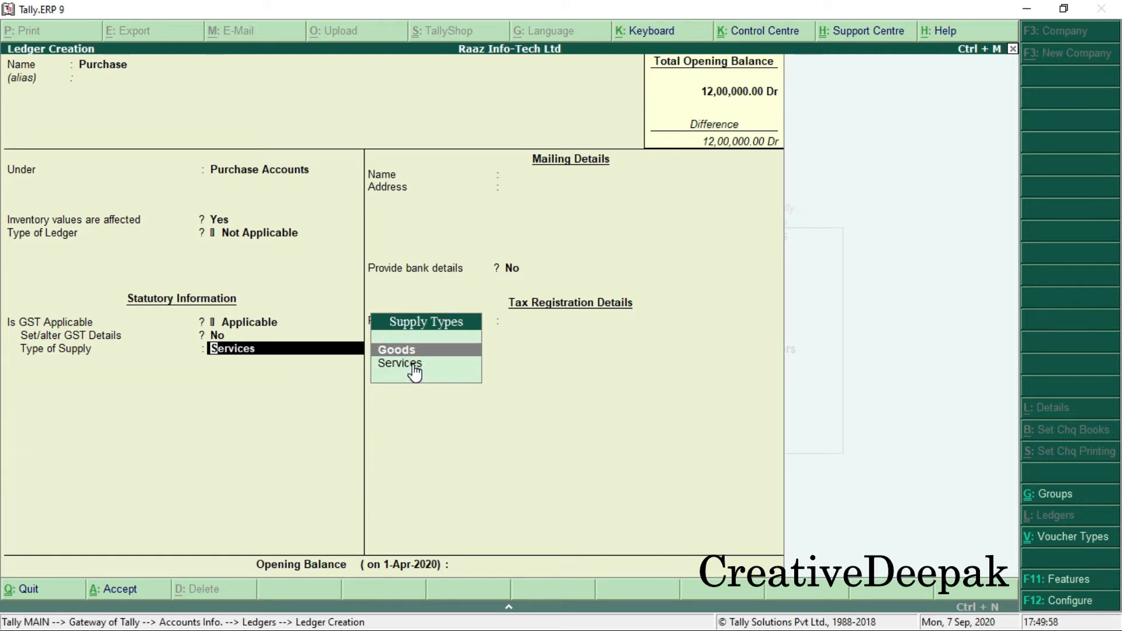
pyautogui.press('Return')
pyautogui.press('Return')
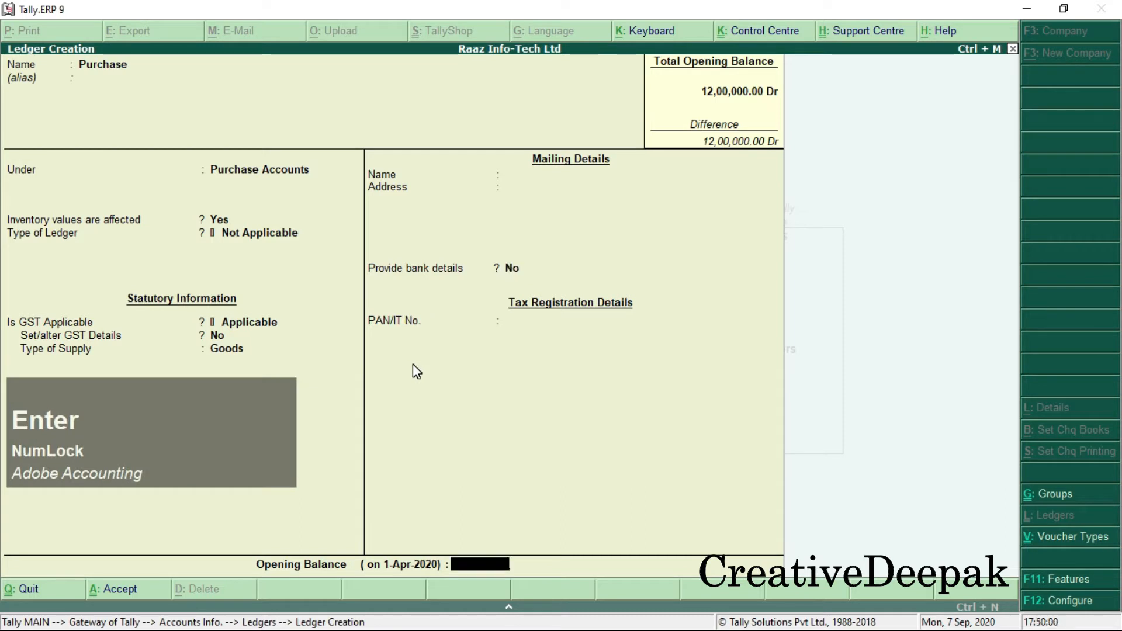
pyautogui.press('Return')
pyautogui.press('Return')
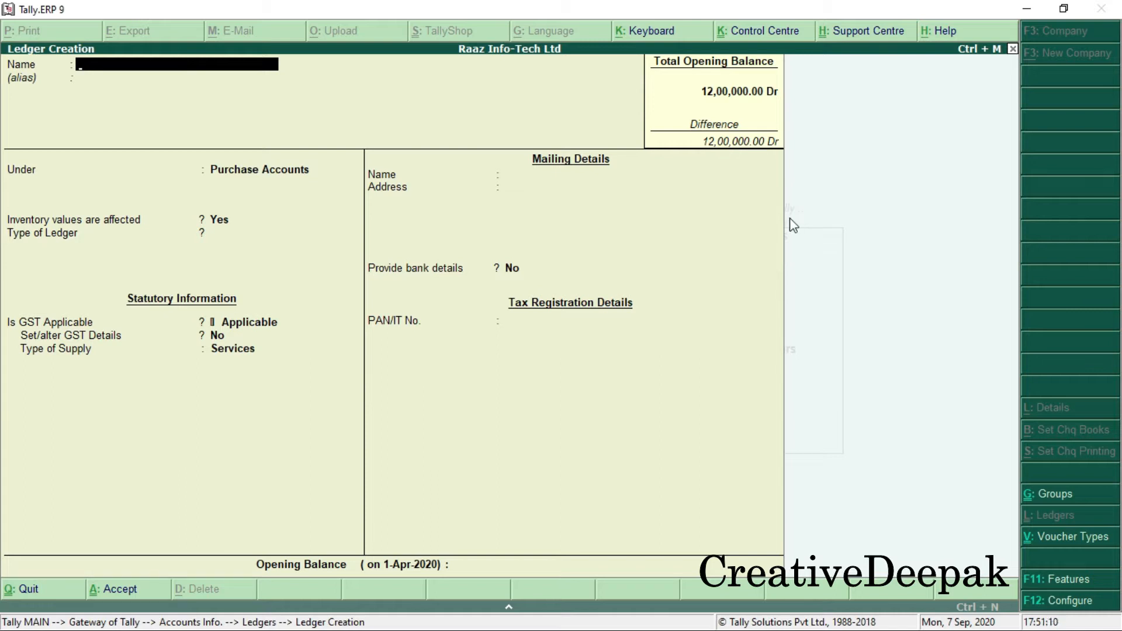
# Step: Name the next new ledger Sale and place it under the Sales Accounts group
pyautogui.write('Sale')
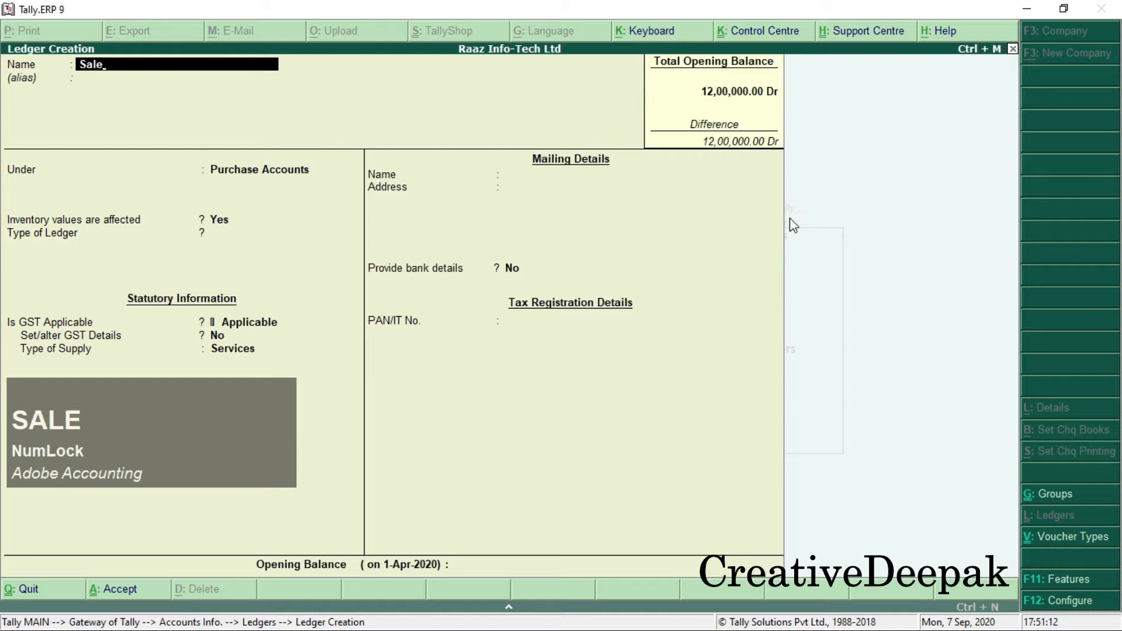
pyautogui.press('Return')
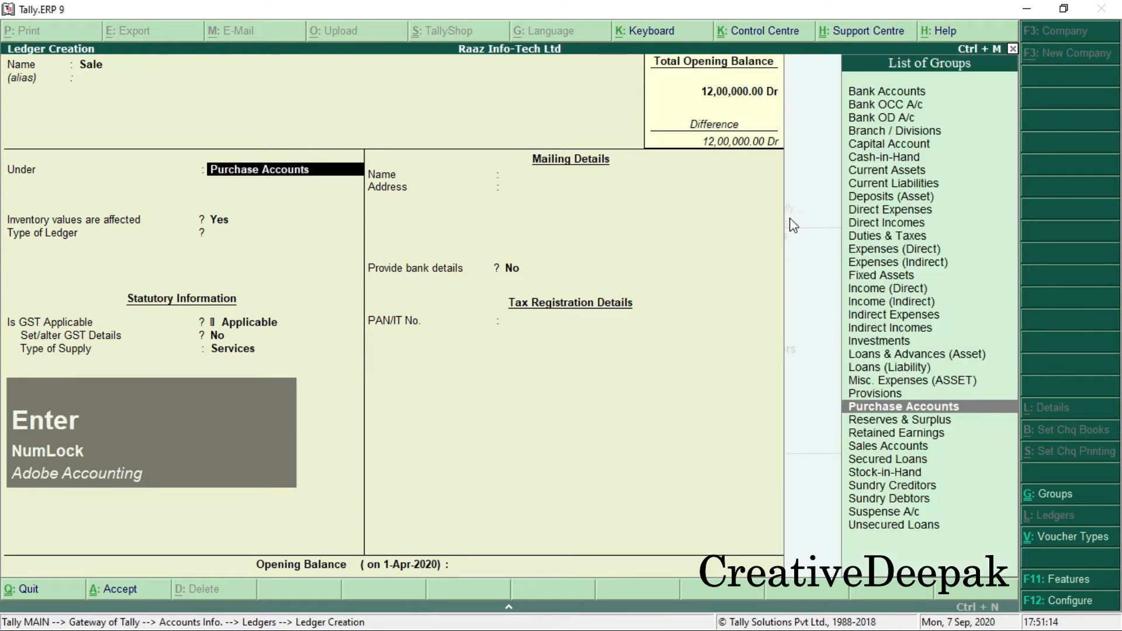
pyautogui.write('S')
pyautogui.press('Down')
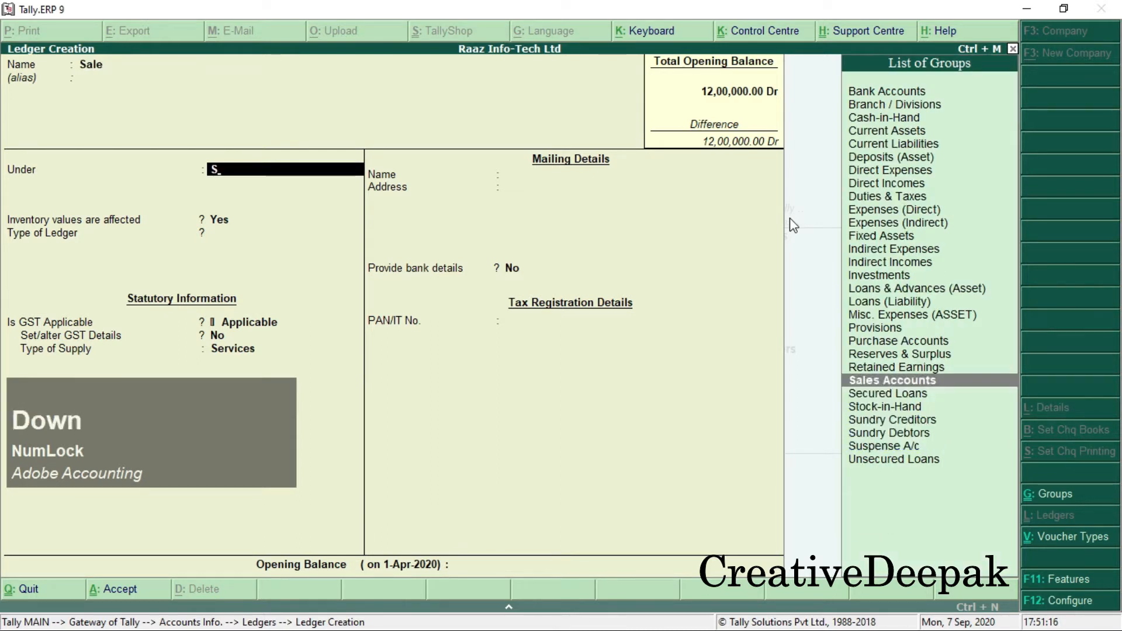
pyautogui.press('Return')
# Step: Set the Sale ledger's type to Not Applicable and type of supply to Goods, and save it without an opening balance
pyautogui.press('Return')
pyautogui.press('Return')
pyautogui.press('Return')
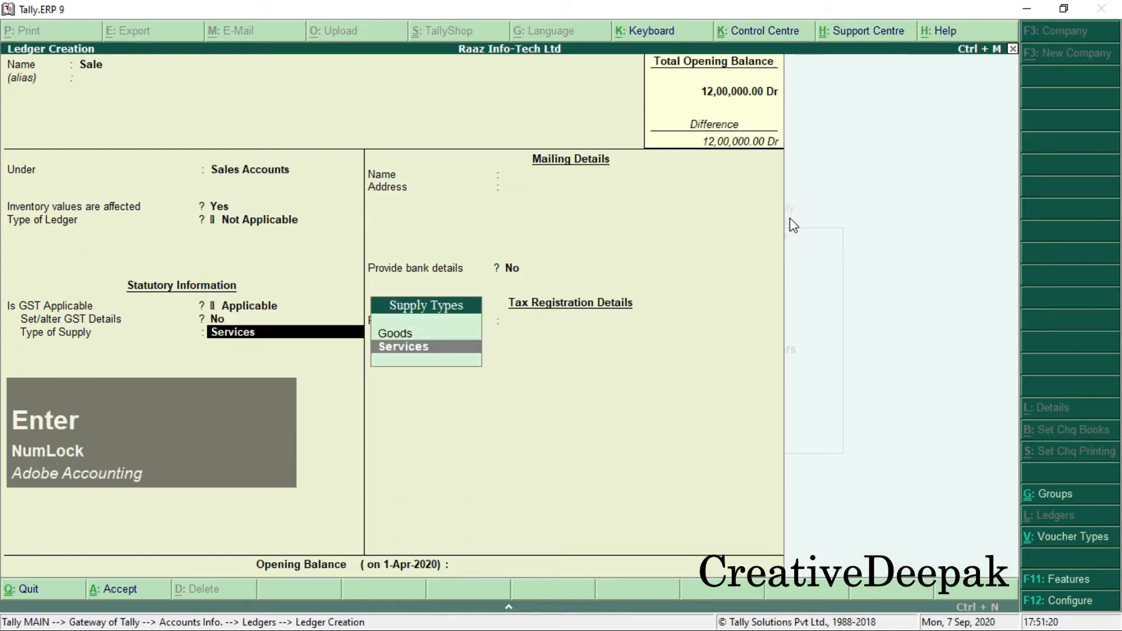
pyautogui.press('Up')
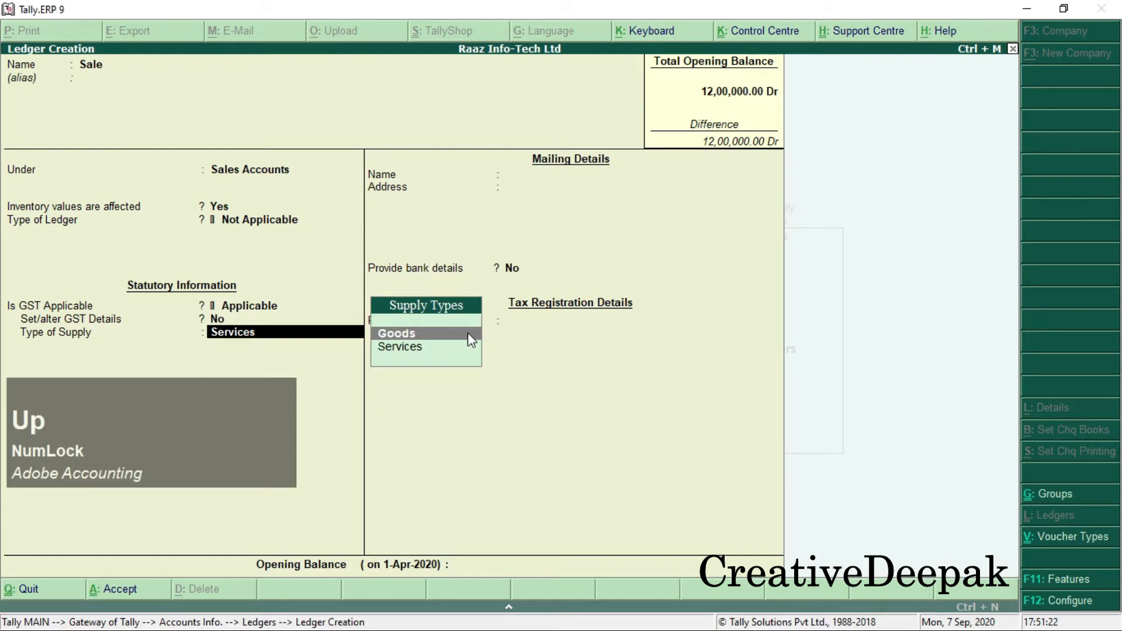
pyautogui.press('Return')
pyautogui.press('Return')
pyautogui.press('Return')
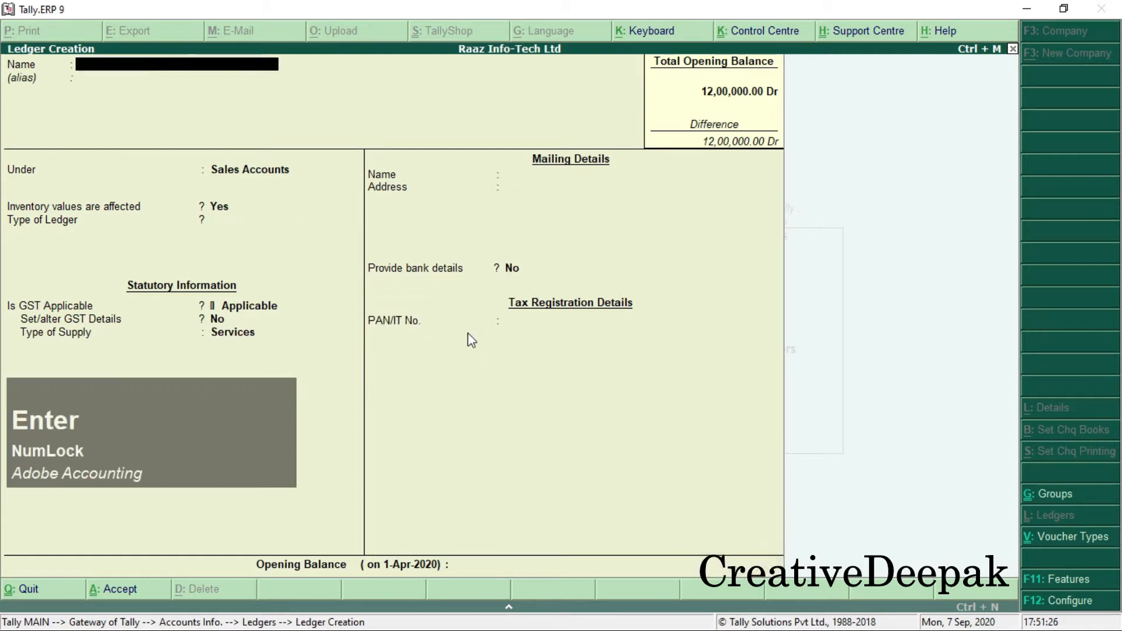
# Step: Switch to the Banking final.pdf exercise and examine the Power Line Computer and WinLab ledgers and their groups in the ledger table
pyautogui.hotkey('alt', 'Tab')
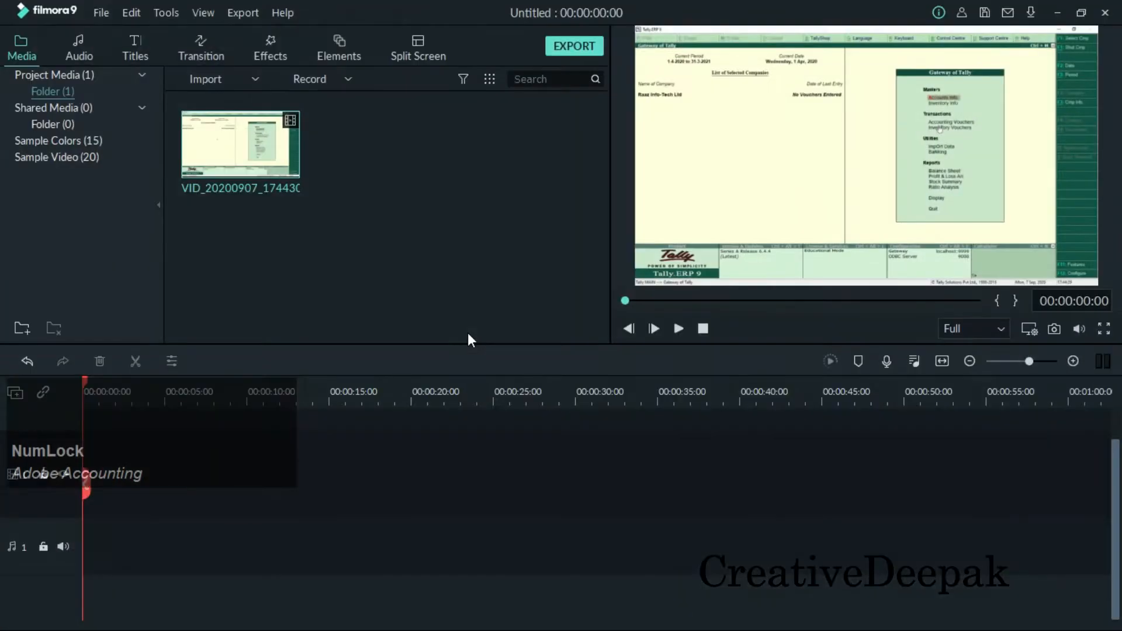
pyautogui.hotkey('alt', 'Tab')
pyautogui.hotkey('alt', 'Tab')
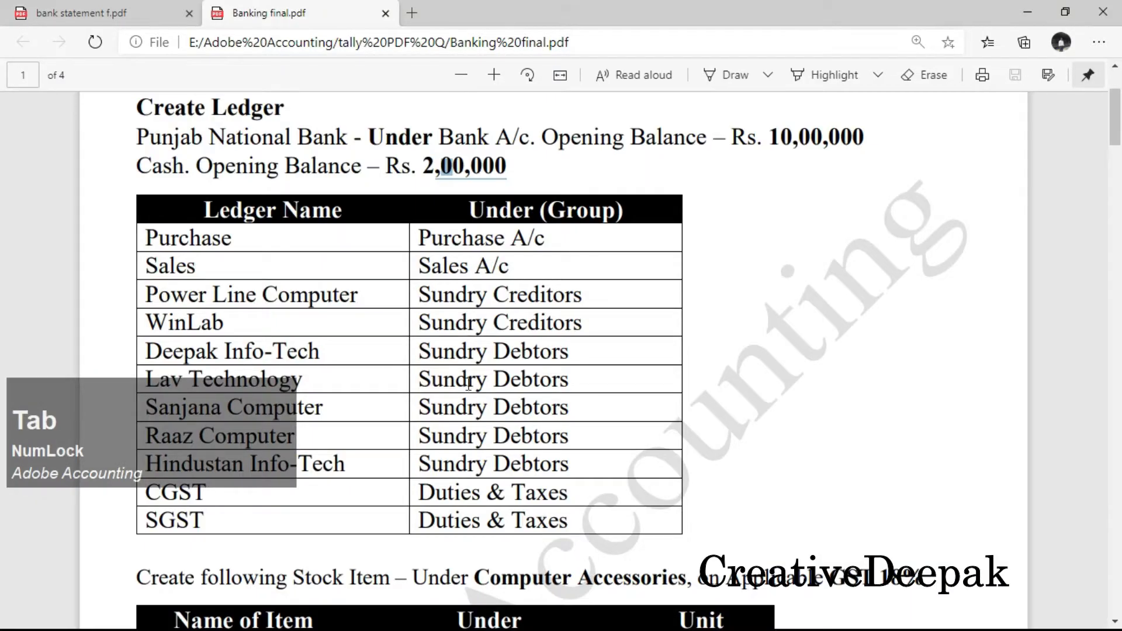
pyautogui.scroll(-1, 474, 317)
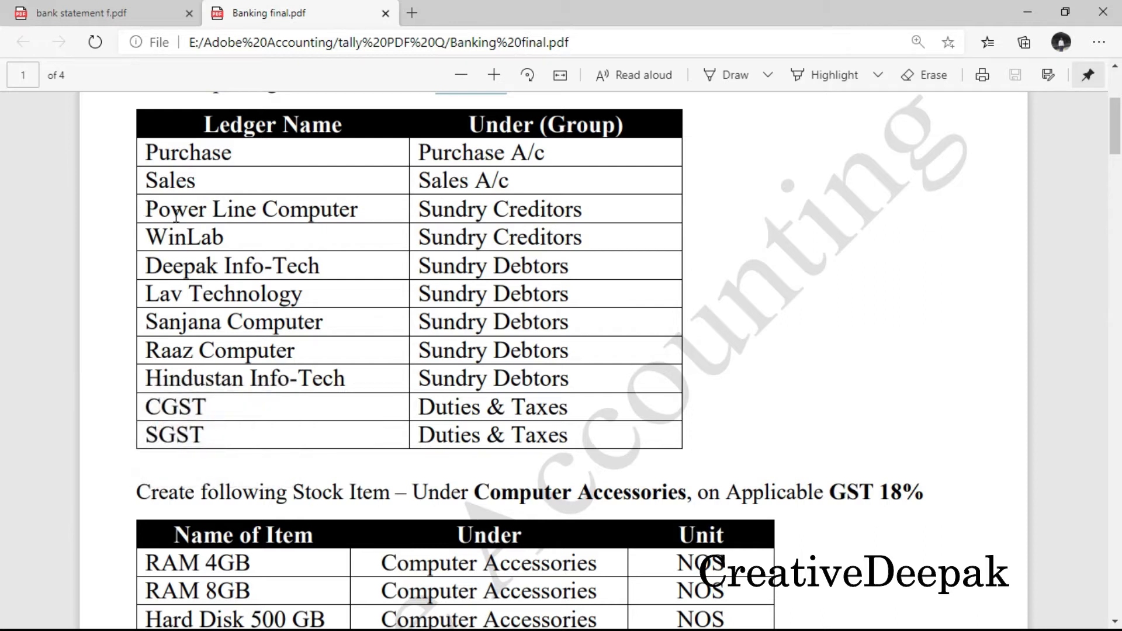
pyautogui.moveTo(151, 207); pyautogui.dragTo(358, 216)
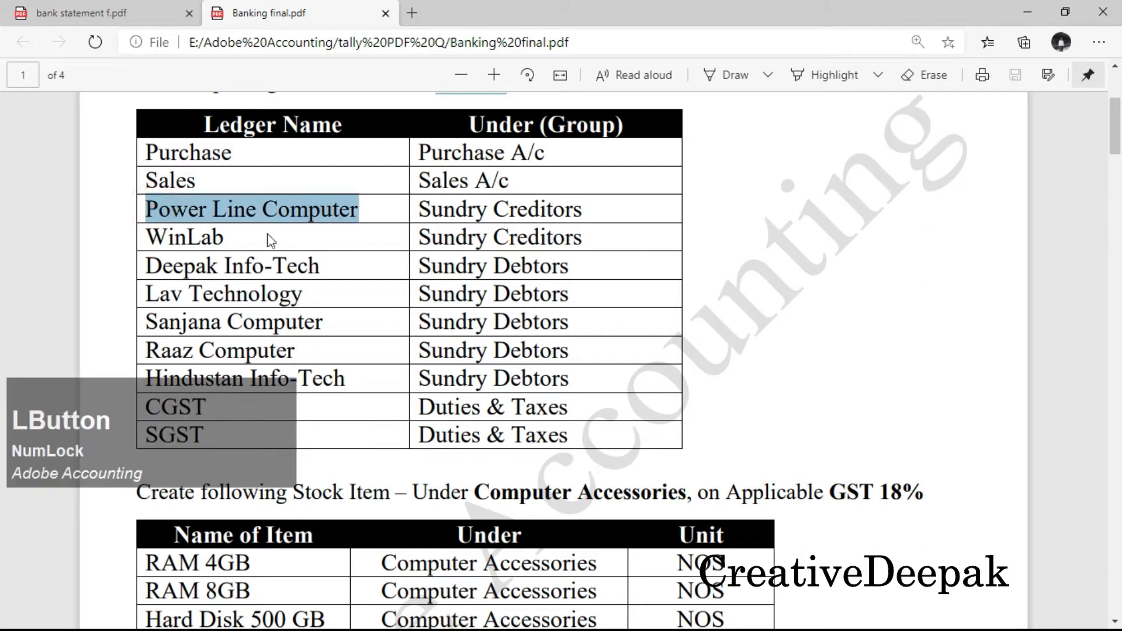
pyautogui.moveTo(148, 238); pyautogui.dragTo(225, 240)
pyautogui.moveTo(420, 214); pyautogui.dragTo(582, 213)
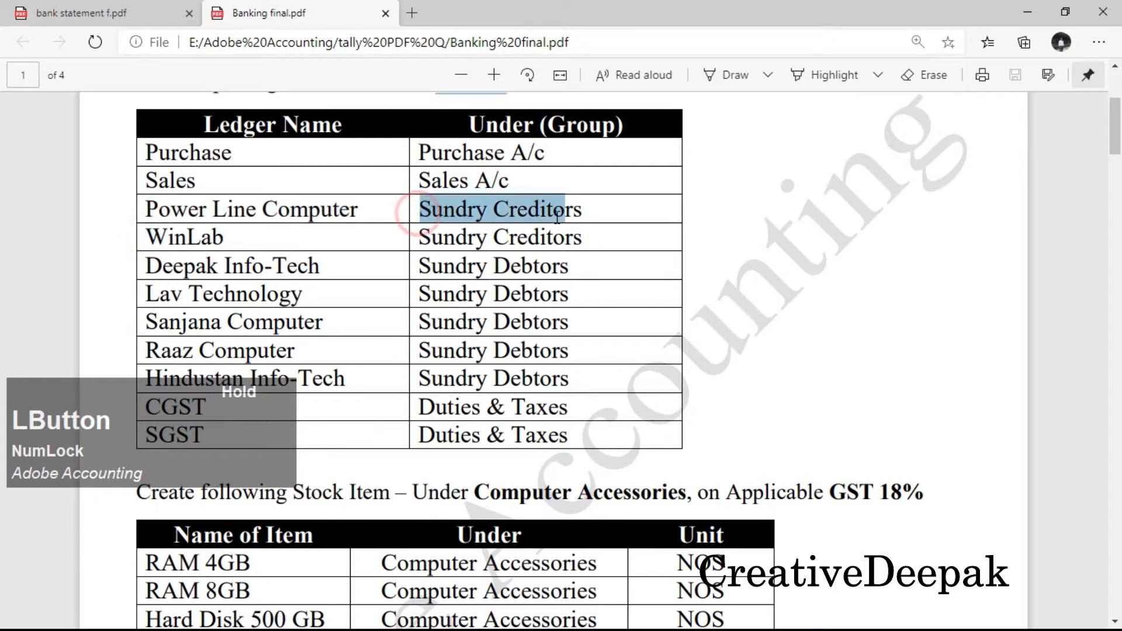
pyautogui.moveTo(417, 237); pyautogui.dragTo(583, 240)
pyautogui.moveTo(146, 208); pyautogui.dragTo(232, 241)
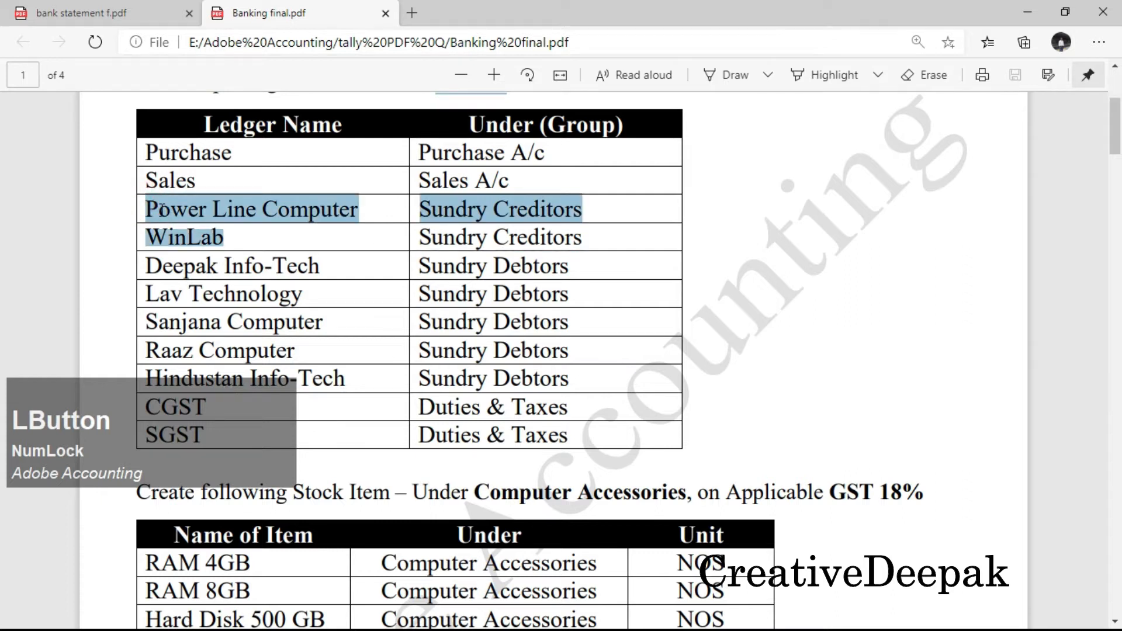
pyautogui.click(271, 241)
pyautogui.moveTo(146, 209); pyautogui.dragTo(159, 209)
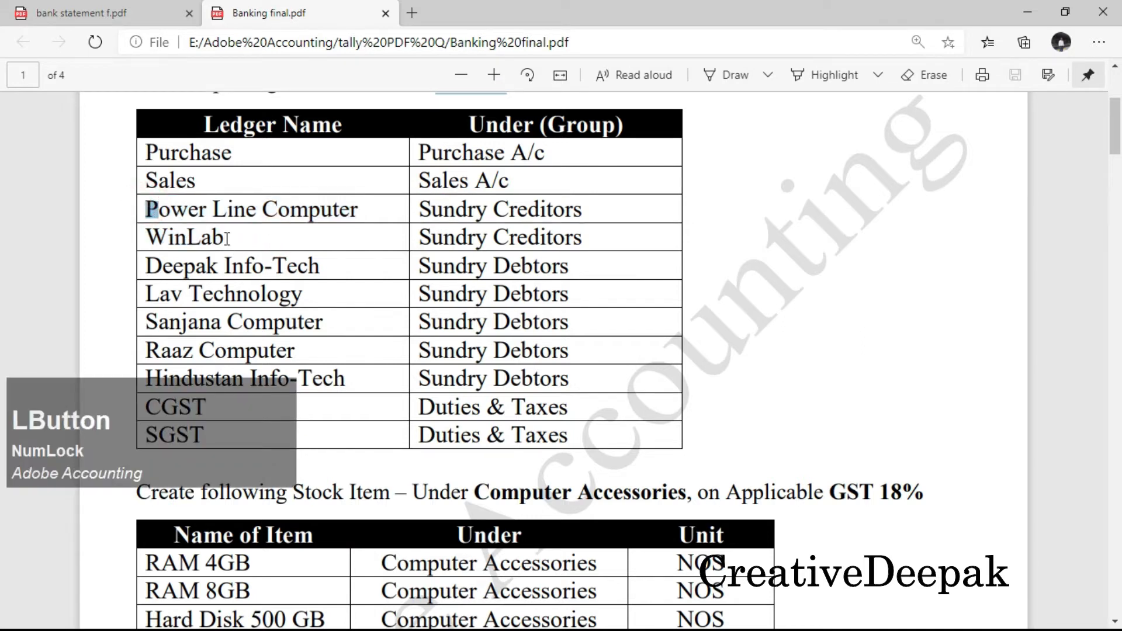
pyautogui.moveTo(419, 209); pyautogui.dragTo(587, 236)
# Step: Return to Tally.ERP 9, name the new ledger Power Line Computer, and place it under the Sundry Creditors group
pyautogui.hotkey('alt', 'Tab')
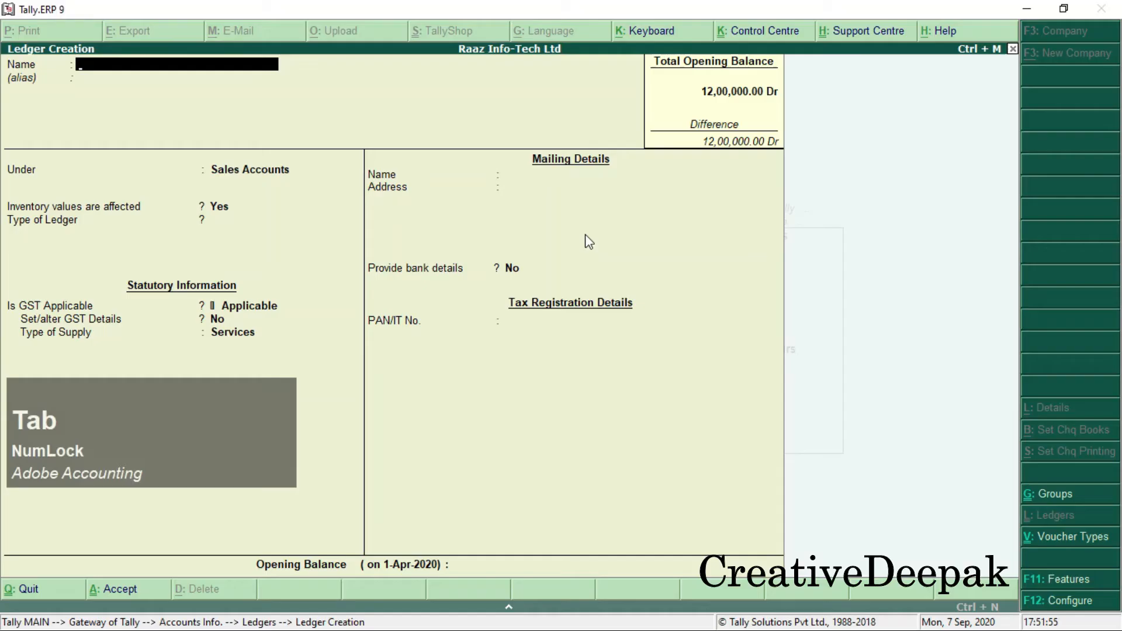
pyautogui.write('Po')
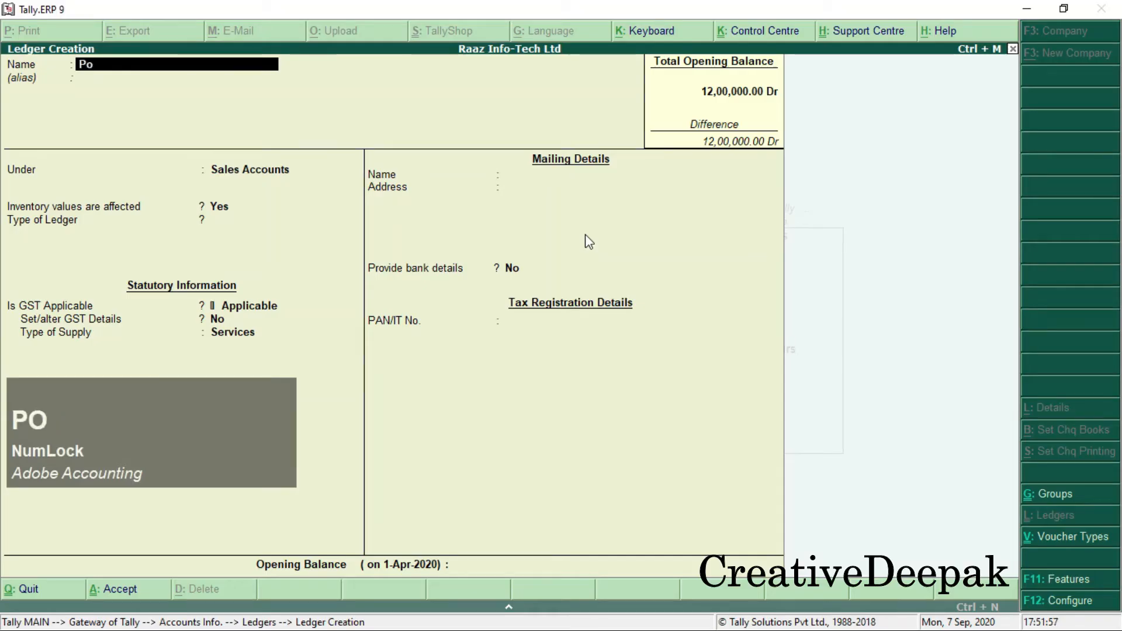
pyautogui.write('wer')
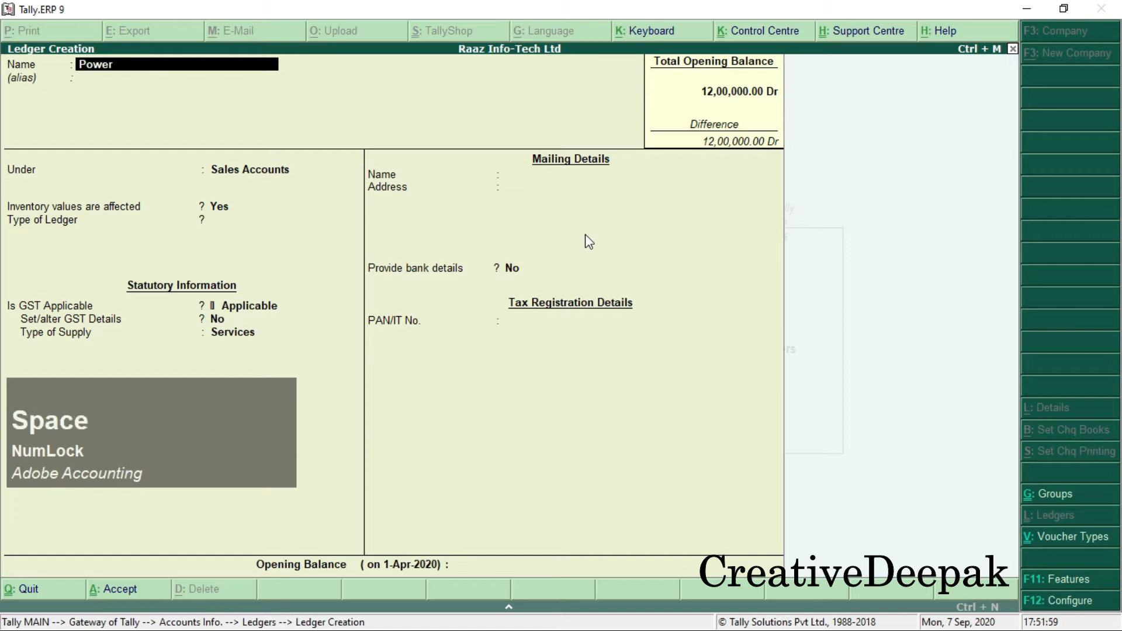
pyautogui.write(' Line Computer')
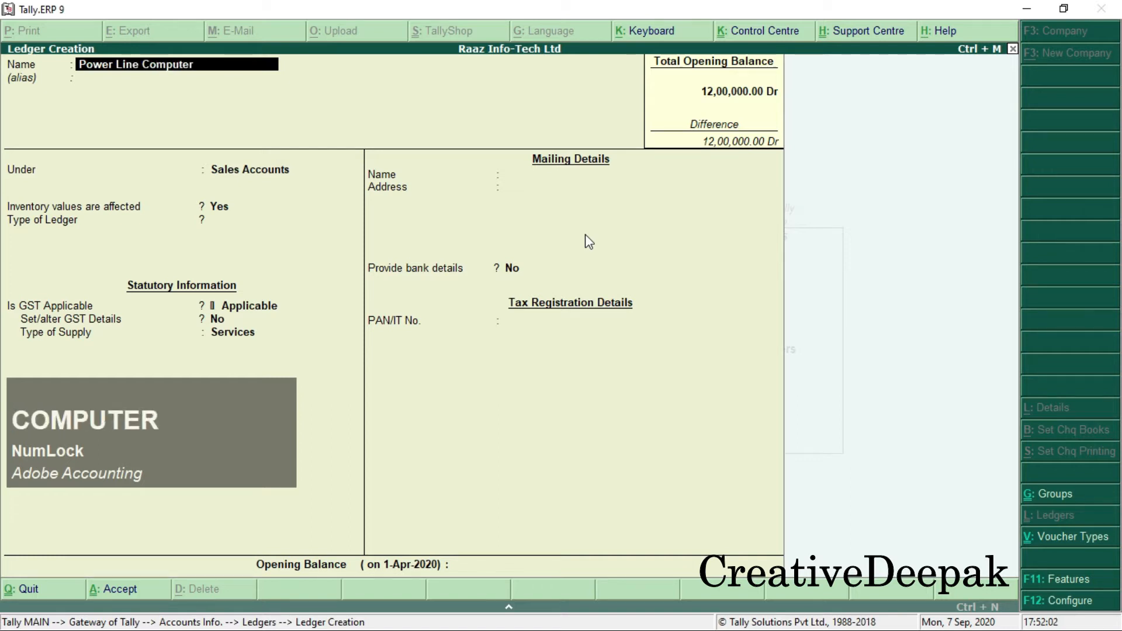
pyautogui.press('Return')
pyautogui.press('Return')
pyautogui.write('S')
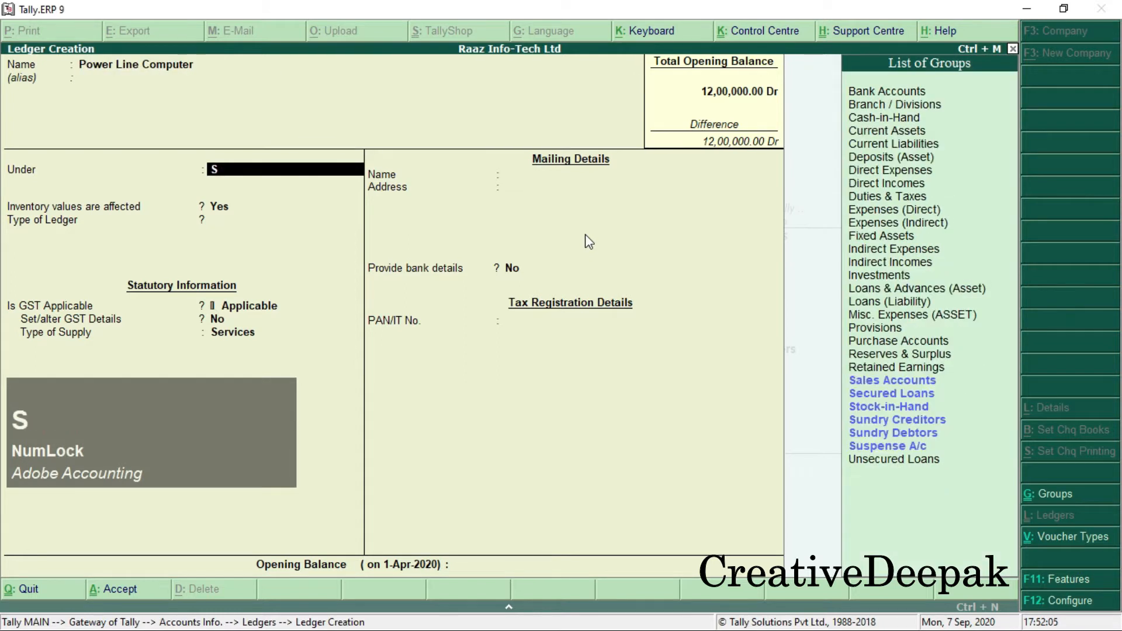
pyautogui.press('Down')
pyautogui.press('Down')
pyautogui.press('Down')
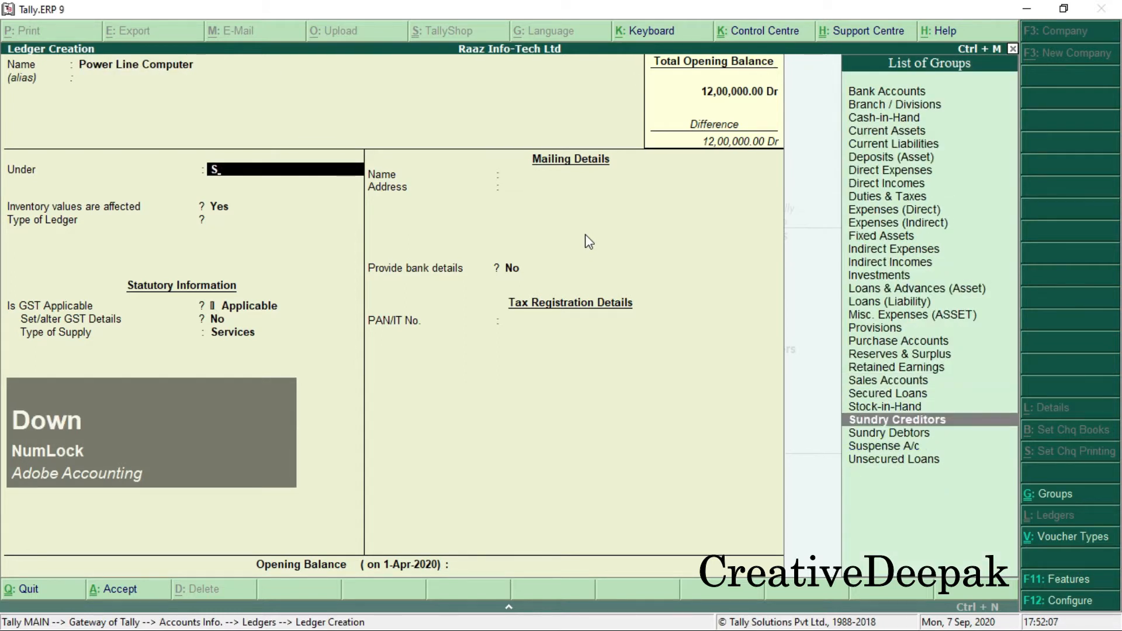
pyautogui.press('Return')
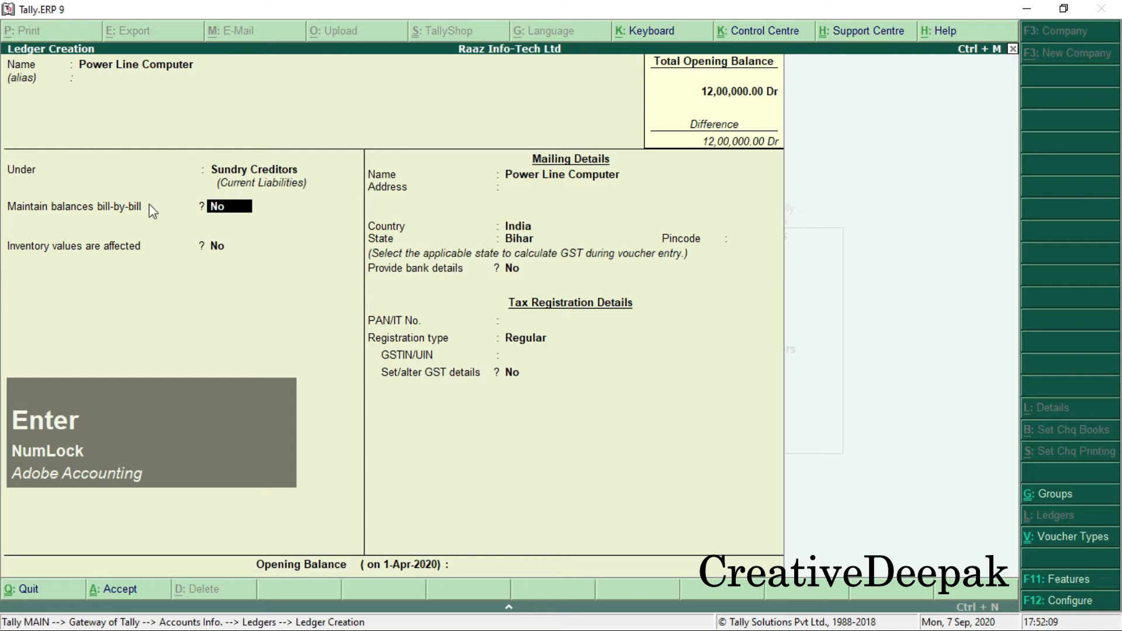
# Step: Set Maintain balances bill-by-bill to Yes for the Power Line Computer ledger and save it with the other defaults
pyautogui.hotkey('ctrl', '2')
pyautogui.moveTo(5, 190)
pyautogui.mouseDown()
pyautogui.moveTo(18, 211)
pyautogui.moveTo(270, 225)
pyautogui.mouseUp()
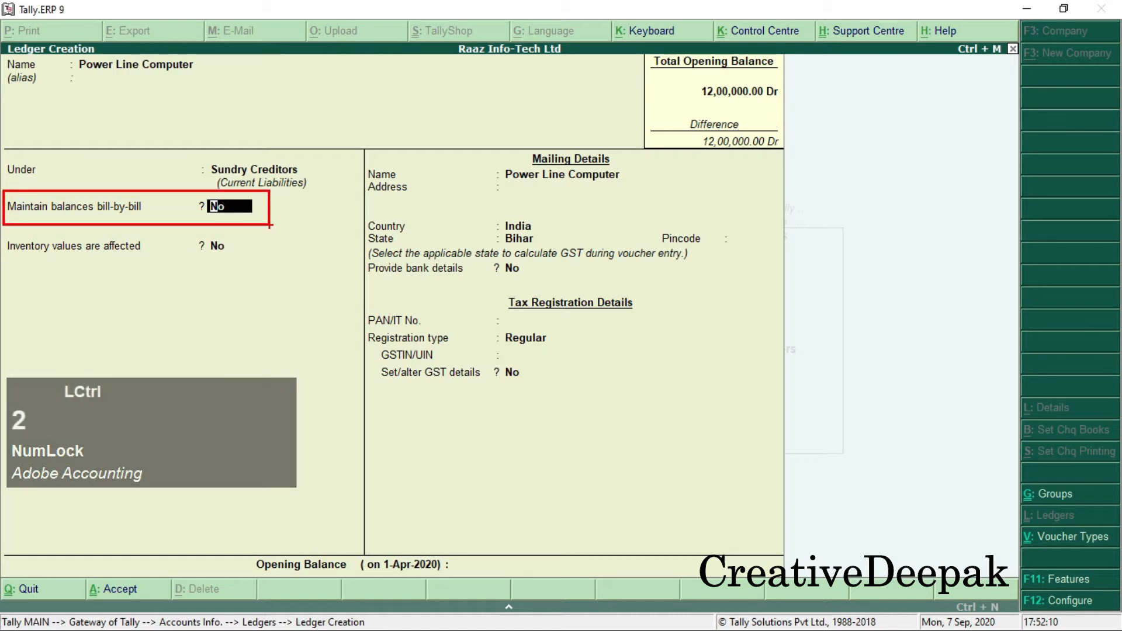
pyautogui.press('Escape')
pyautogui.write('y')
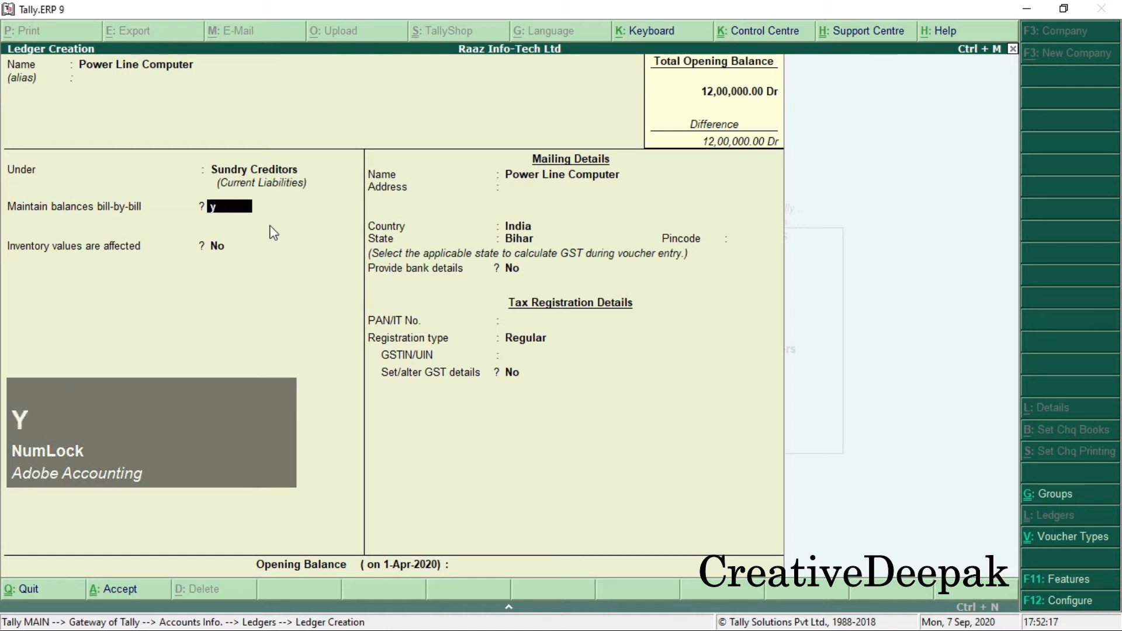
pyautogui.press('Return')
pyautogui.press('Return')
pyautogui.press('Return')
pyautogui.press('Return')
pyautogui.press('Return')
pyautogui.press('Return')
pyautogui.press('Return')
pyautogui.press('Return')
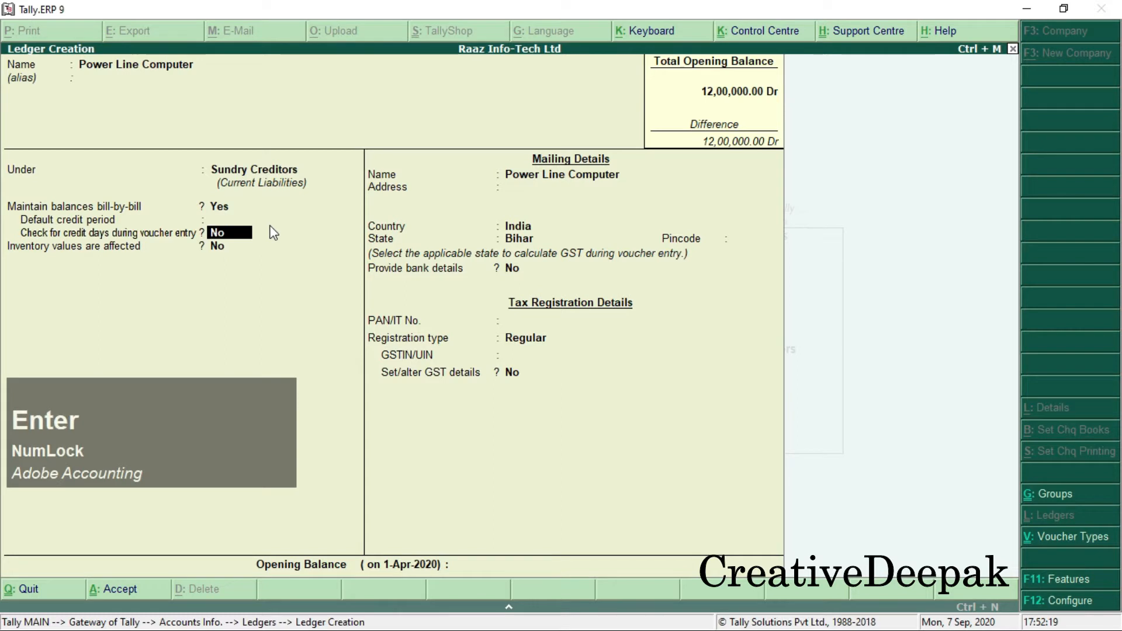
pyautogui.press('Return')
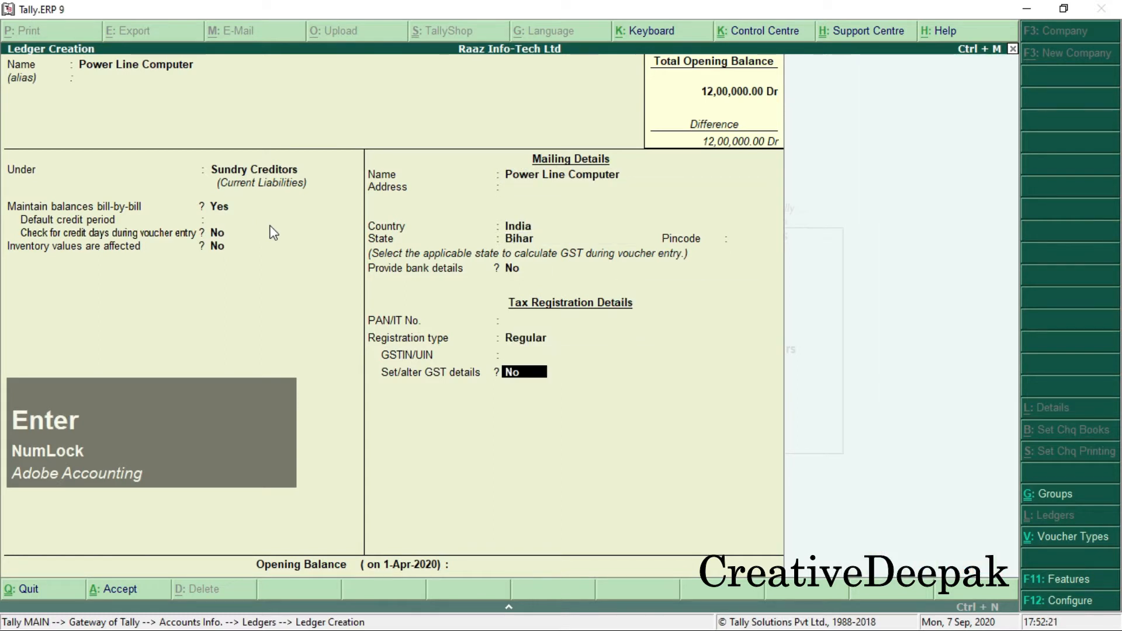
pyautogui.press('Return')
pyautogui.press('Return')
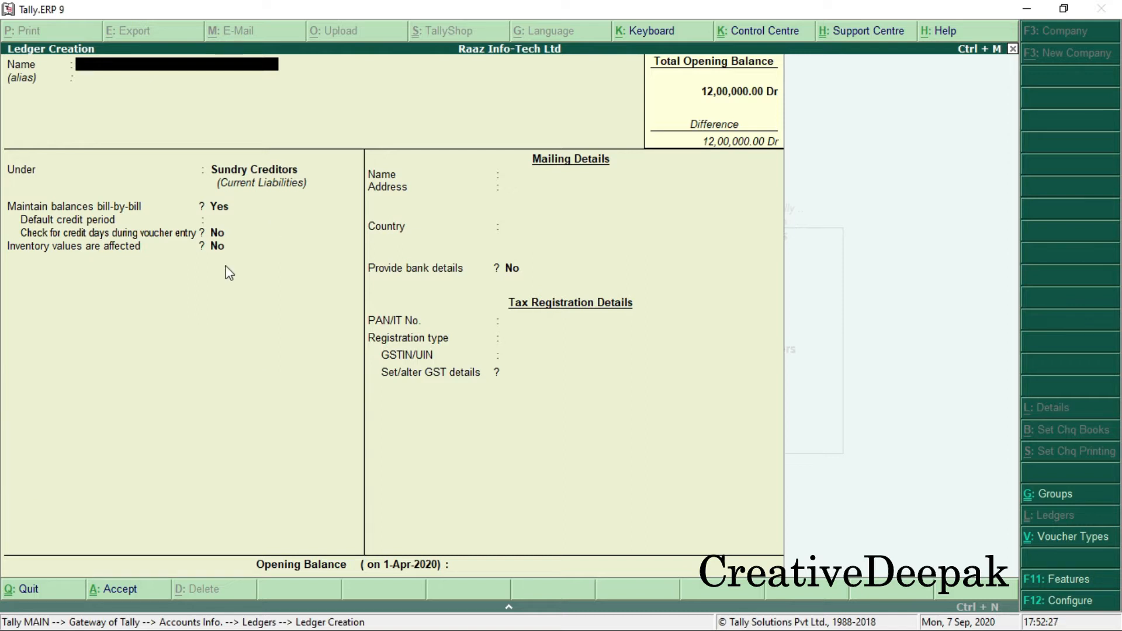
# Step: Create the WinLab ledger under Sundry Creditors, keeping bill-by-bill balances at Yes and the remaining defaults, and save it
pyautogui.write('Win')
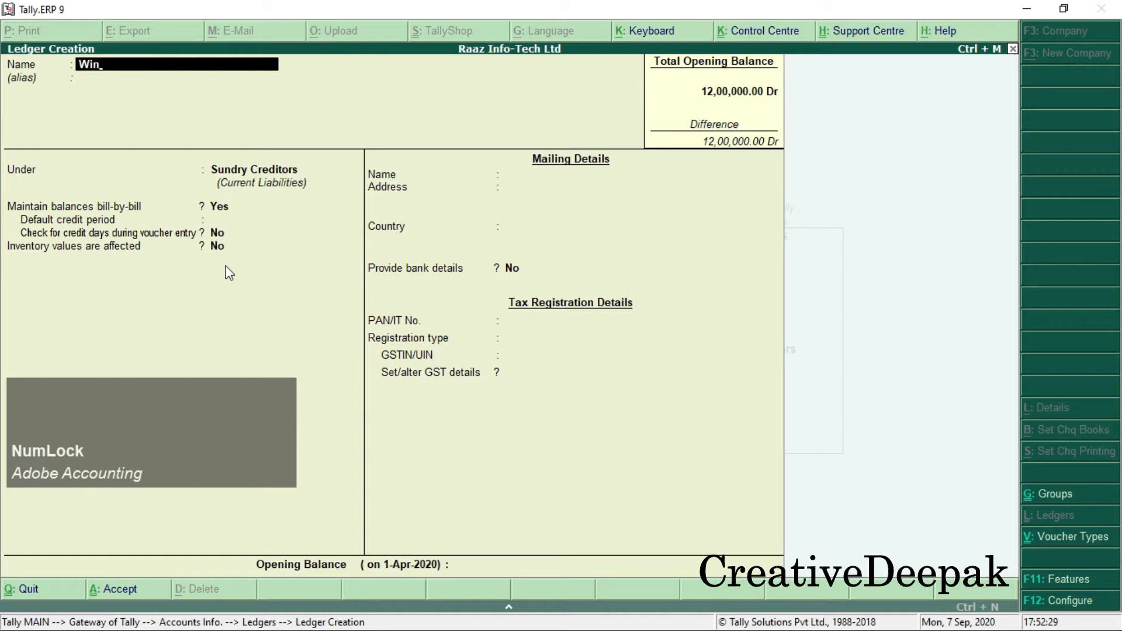
pyautogui.write('Lab')
pyautogui.press('Return')
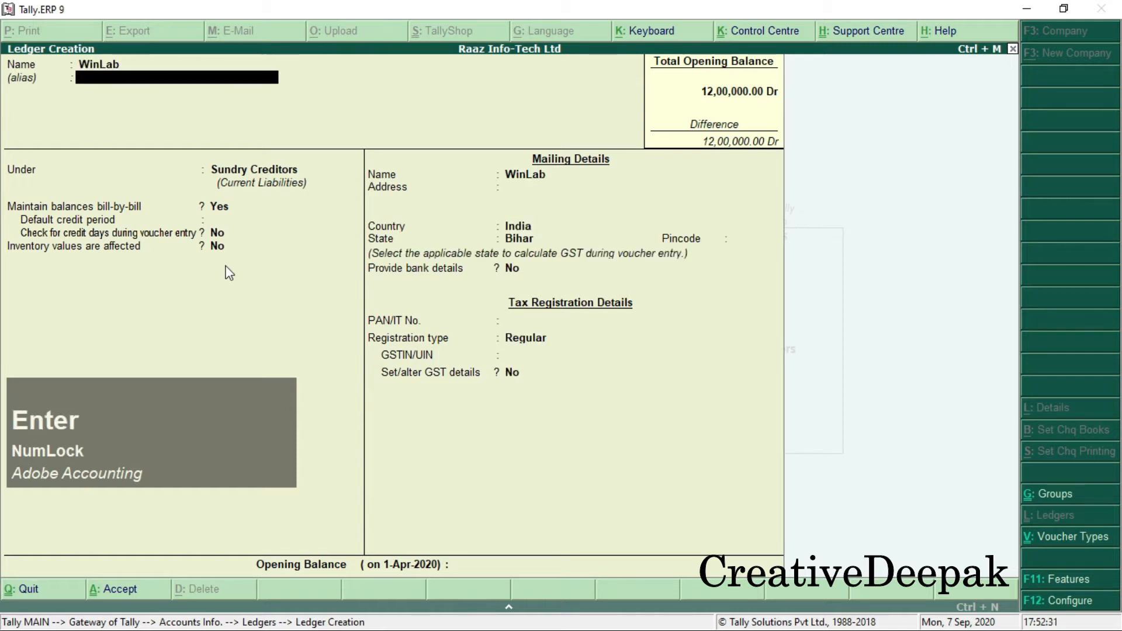
pyautogui.press('Return')
pyautogui.press('Return')
pyautogui.press('Return')
pyautogui.press('Return')
pyautogui.press('Return')
pyautogui.press('Return')
pyautogui.press('Return')
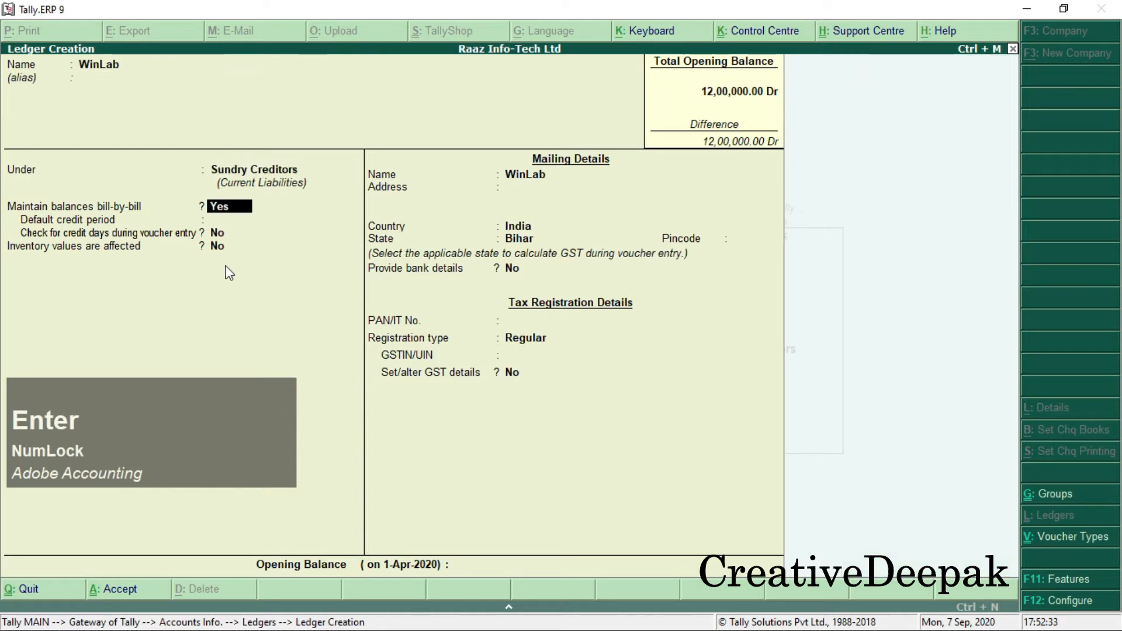
pyautogui.press('Return')
pyautogui.press('Return')
pyautogui.press('Return')
pyautogui.press('Return')
pyautogui.press('Return')
pyautogui.press('Return')
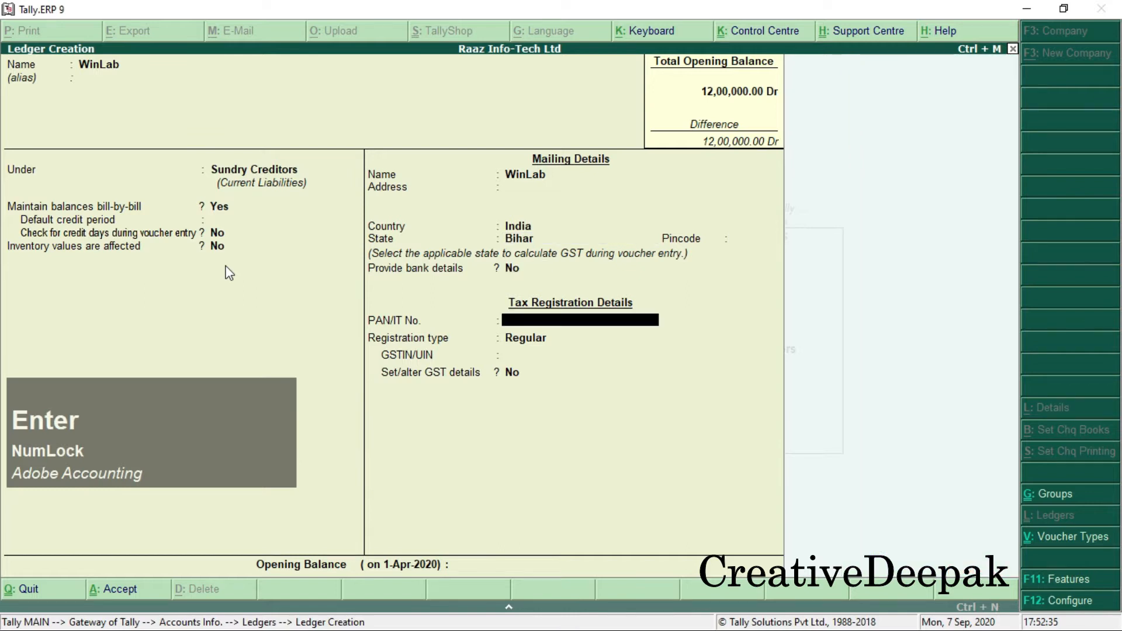
pyautogui.press('Return')
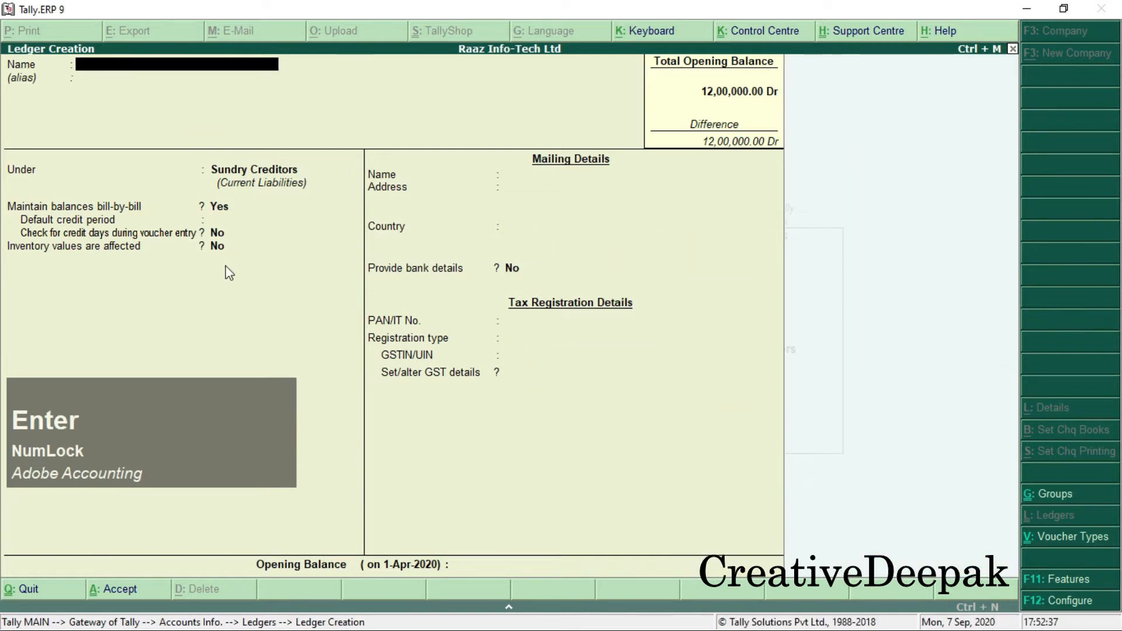
# Step: Switch to the exercise PDF and examine the ledgers listed from Deepak Info-Tech to Hindustan Info-Tech and their group
pyautogui.hotkey('alt', 'Tab')
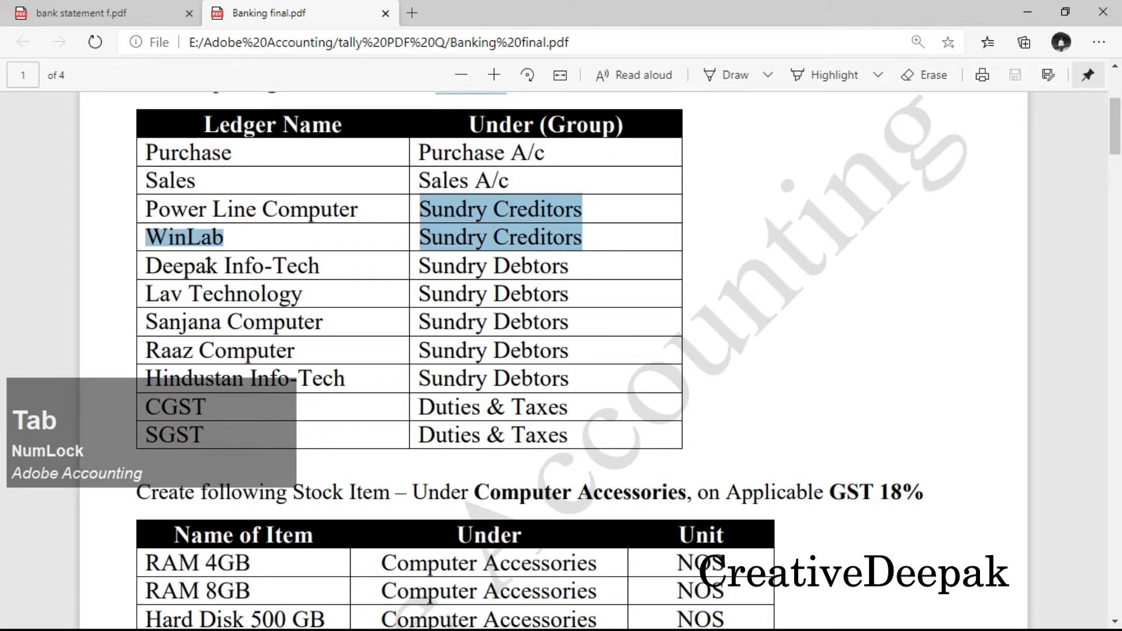
pyautogui.click(209, 292)
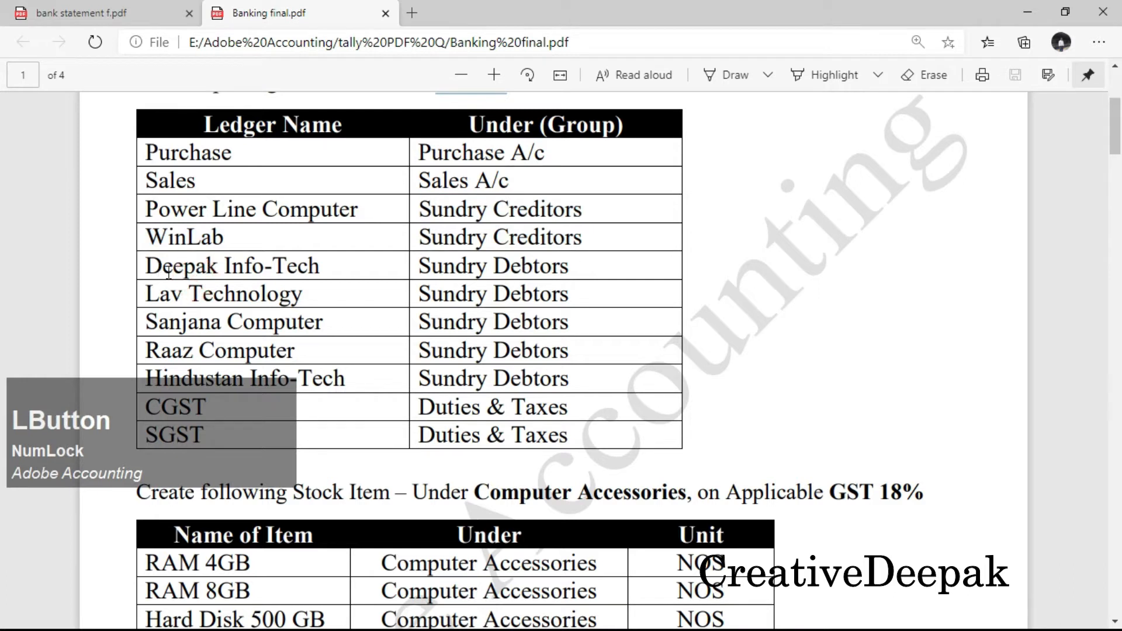
pyautogui.click(331, 270)
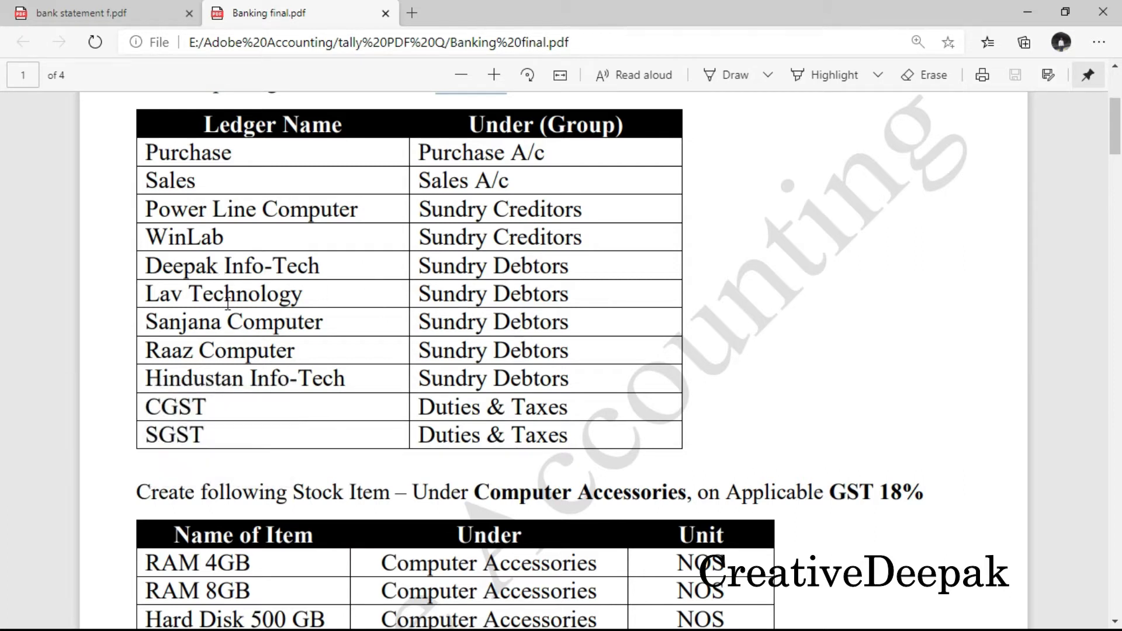
pyautogui.click(440, 377)
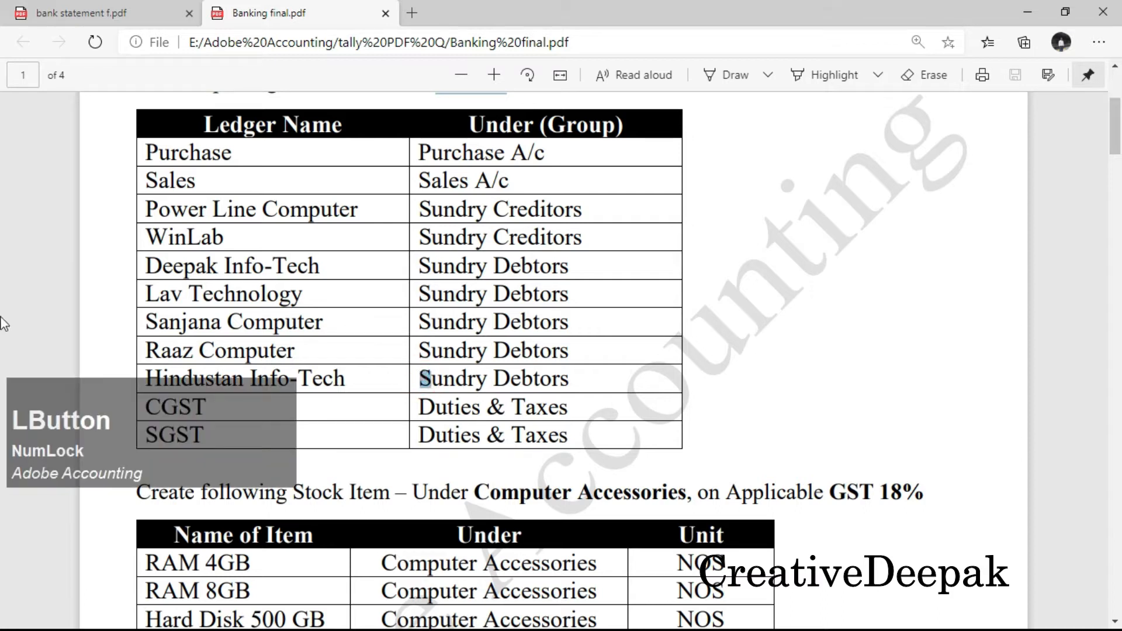
pyautogui.moveTo(146, 270); pyautogui.dragTo(580, 383)
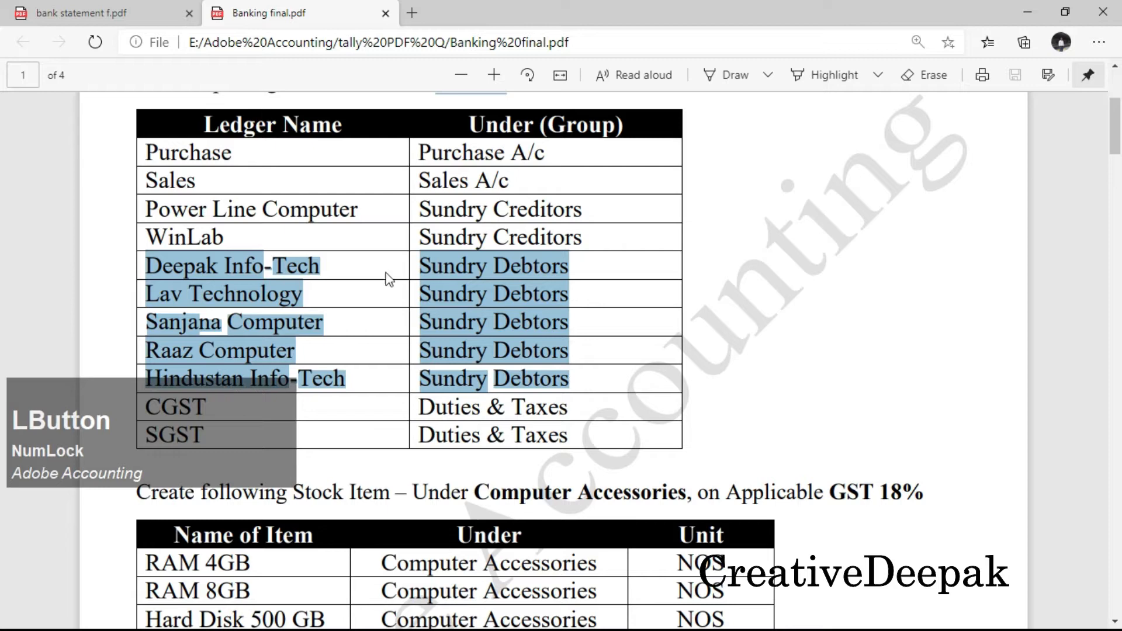
pyautogui.click(356, 257)
# Step: Return to Tally.ERP 9, name the next ledger Deepak Info-Tech, and place it under the Sundry Debtors group
pyautogui.hotkey('alt', 'Tab')
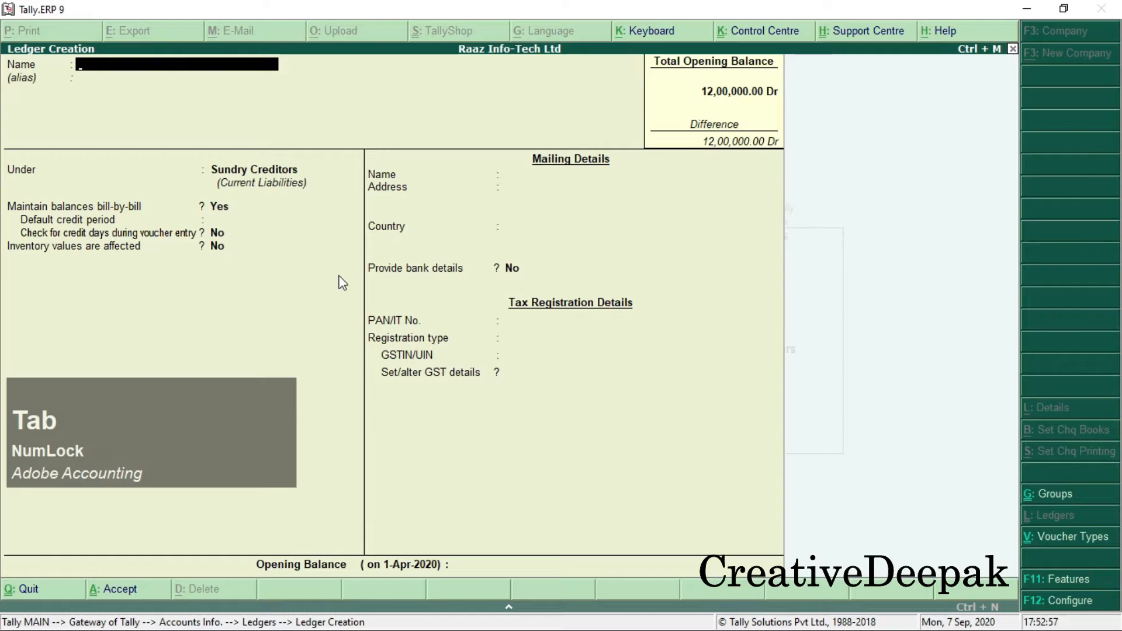
pyautogui.write('Deepak Info-Tech')
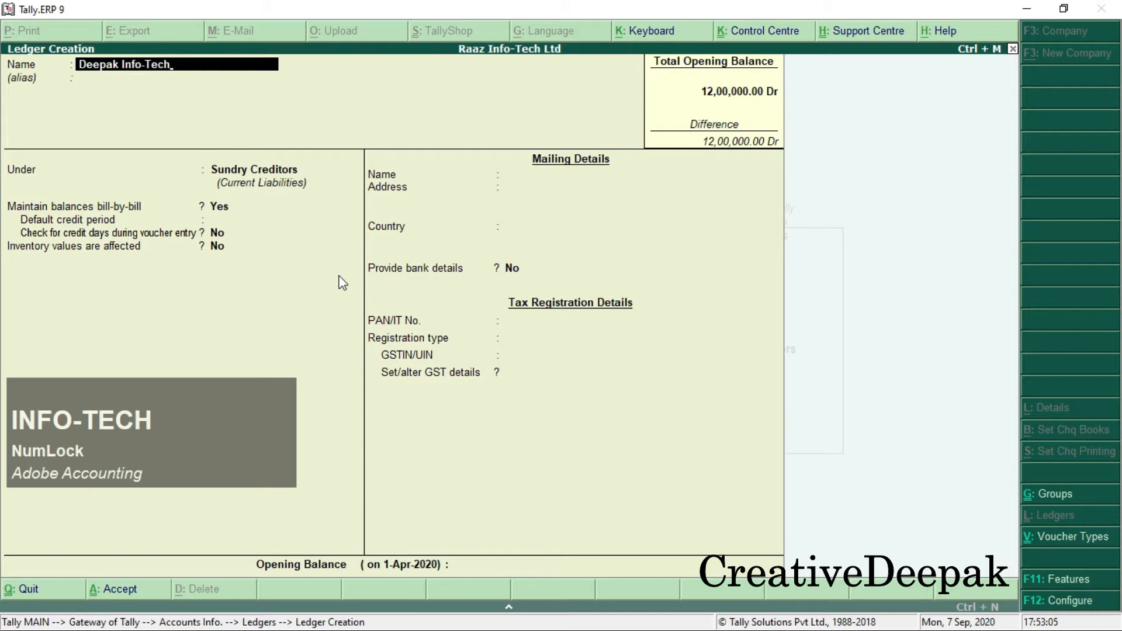
pyautogui.press('Return')
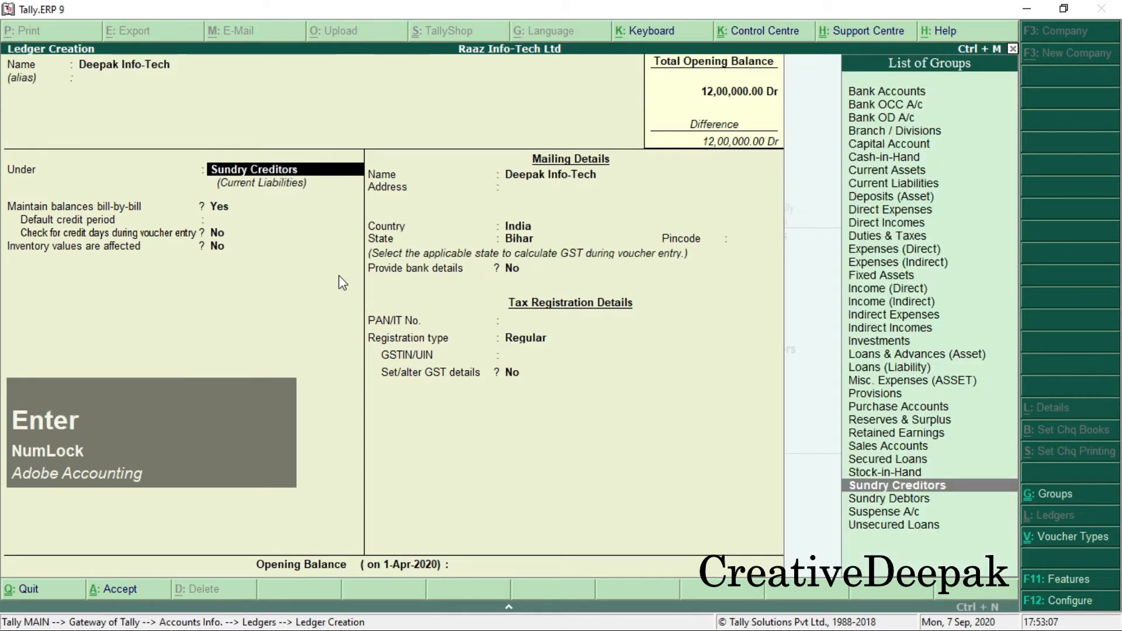
pyautogui.write('S')
pyautogui.press('Down')
pyautogui.press('Down')
pyautogui.press('Down')
pyautogui.press('Down')
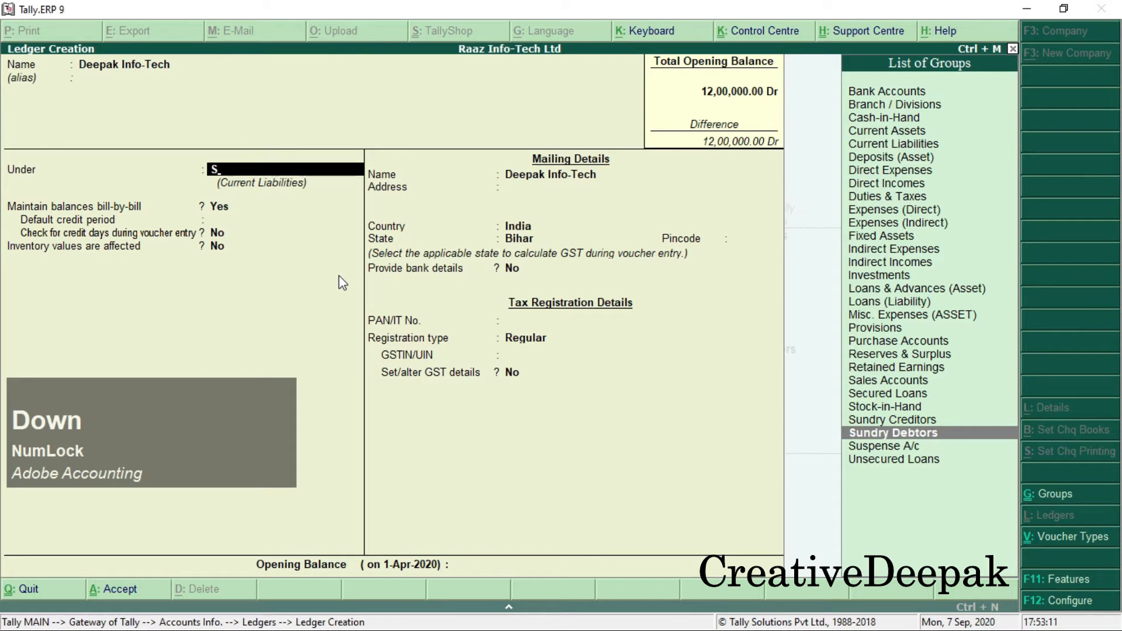
pyautogui.press('Return')
# Step: Keep bill-by-bill balances at Yes and the remaining defaults for the Deepak Info-Tech ledger, and save it without an opening balance
pyautogui.press('Return')
pyautogui.press('Return')
pyautogui.press('Return')
pyautogui.press('Return')
pyautogui.press('Return')
pyautogui.press('Return')
pyautogui.press('Return')
pyautogui.press('Return')
pyautogui.press('Return')
pyautogui.press('Return')
pyautogui.press('Return')
pyautogui.press('Return')
pyautogui.press('Return')
pyautogui.press('Return')
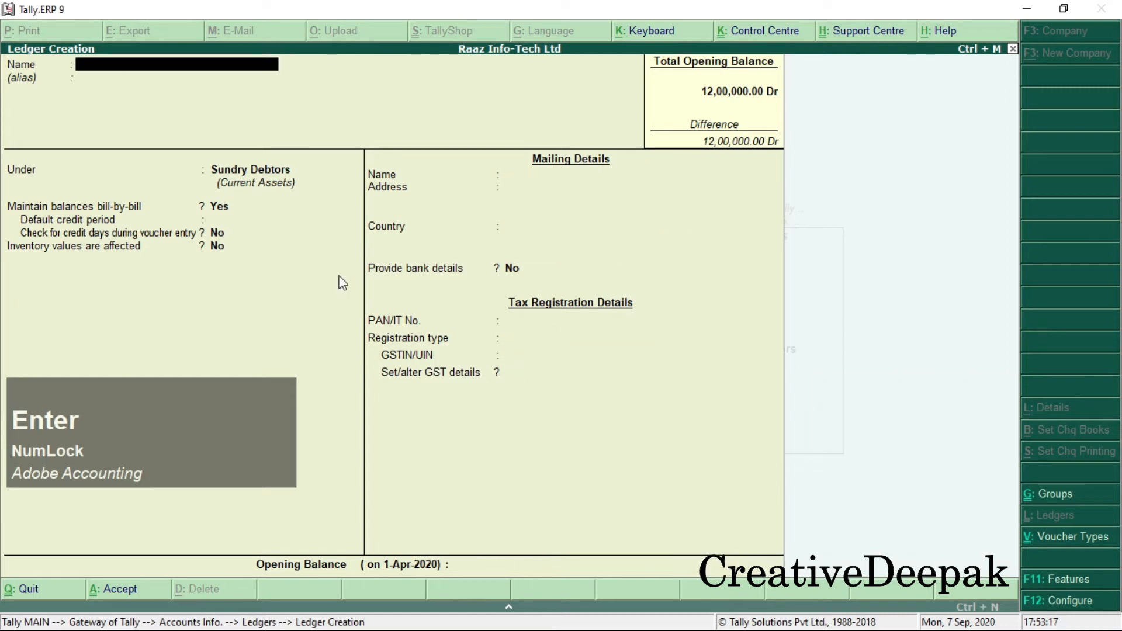
# Step: Check the Lav Technology entry in the exercise PDF, then return to Tally.ERP 9 and name the new ledger Lav Technology without an alias
pyautogui.hotkey('alt', 'Tab')
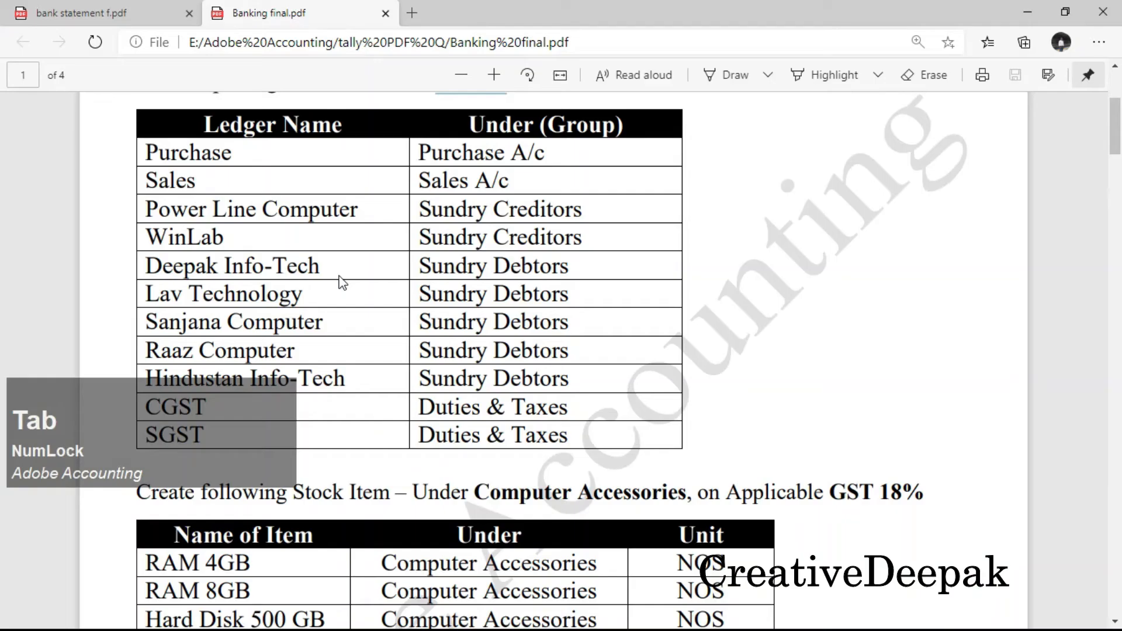
pyautogui.moveTo(148, 291); pyautogui.dragTo(310, 291)
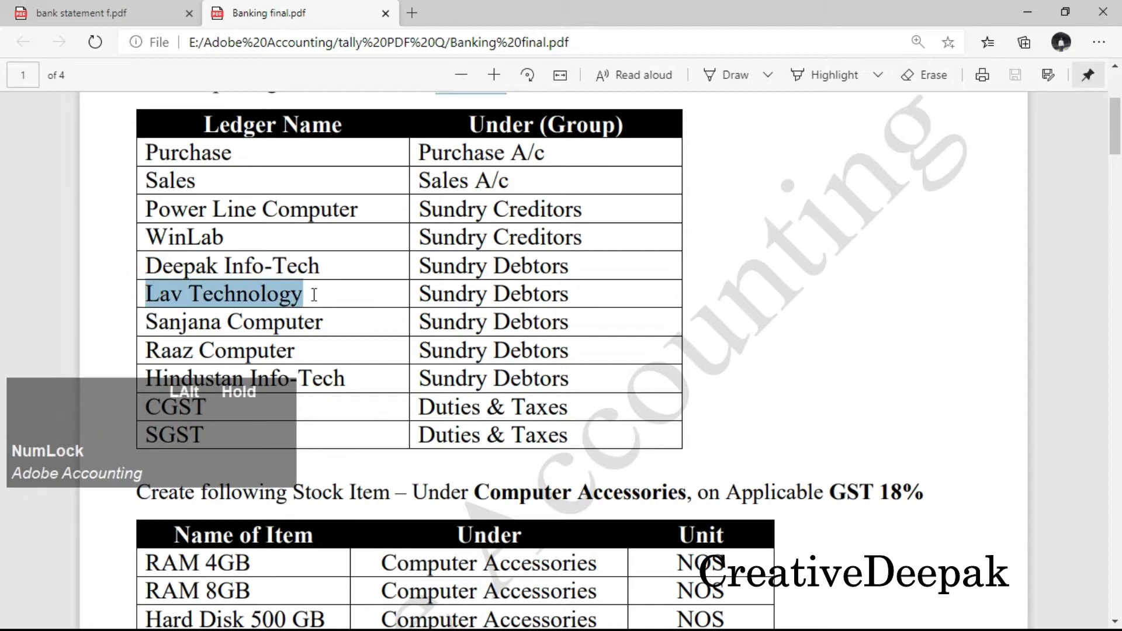
pyautogui.hotkey('alt', 'Tab')
pyautogui.write('La')
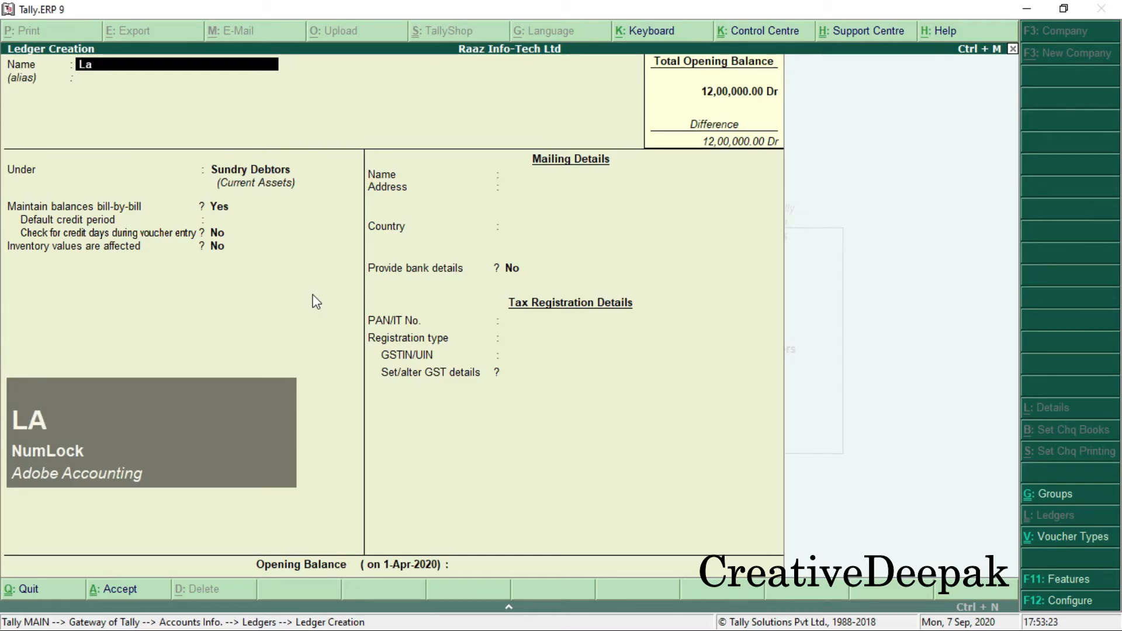
pyautogui.write('v Tech')
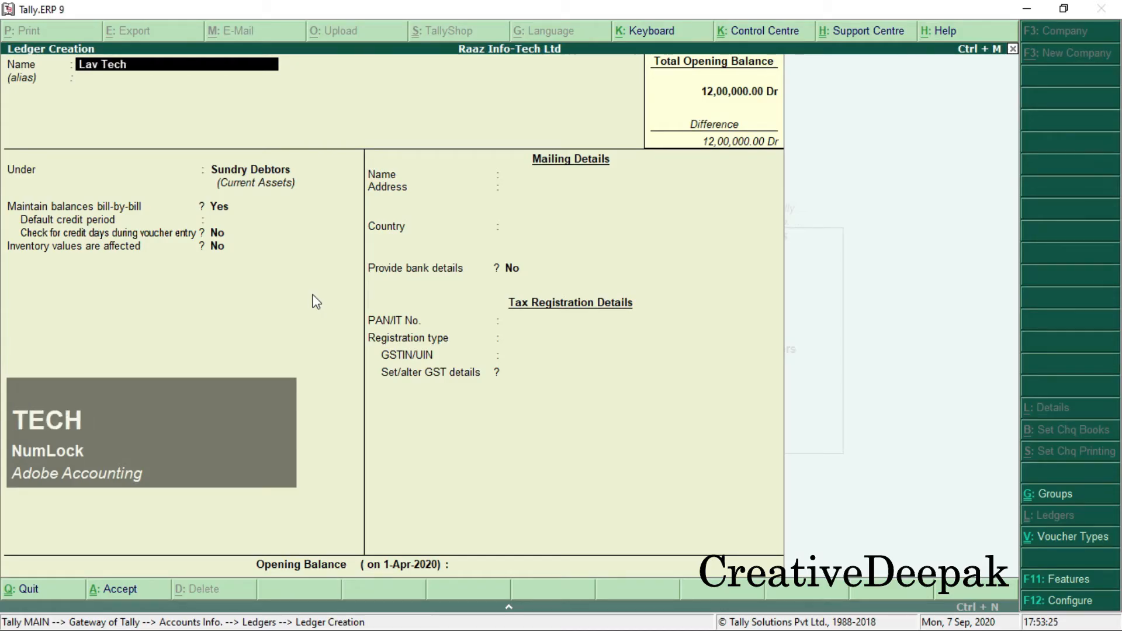
pyautogui.write('nology')
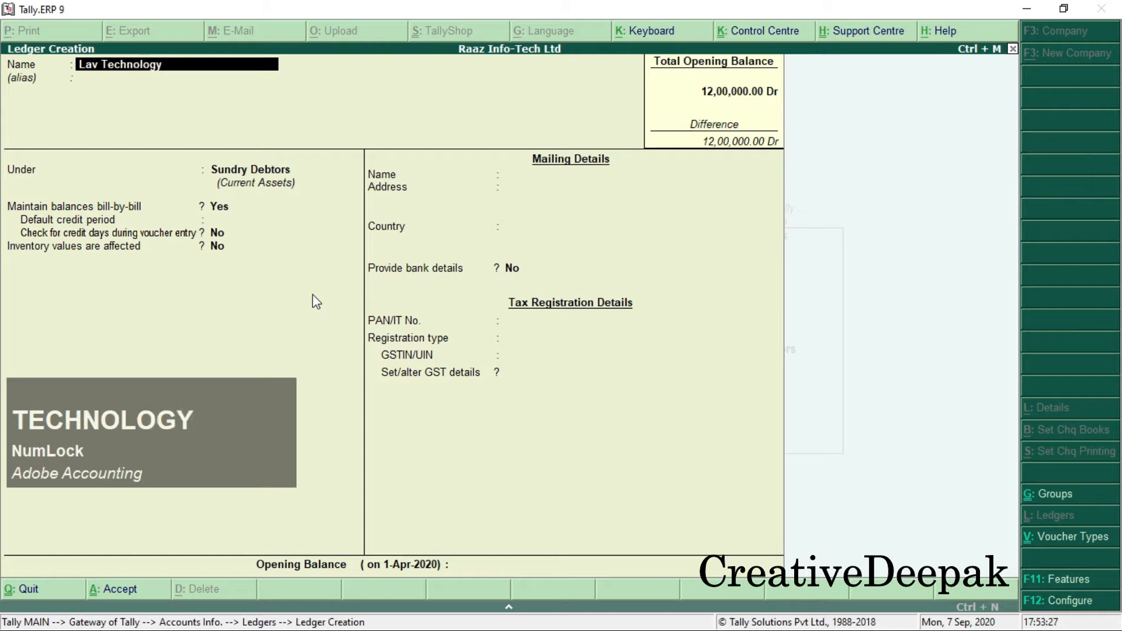
pyautogui.press('Return')
pyautogui.press('Return')
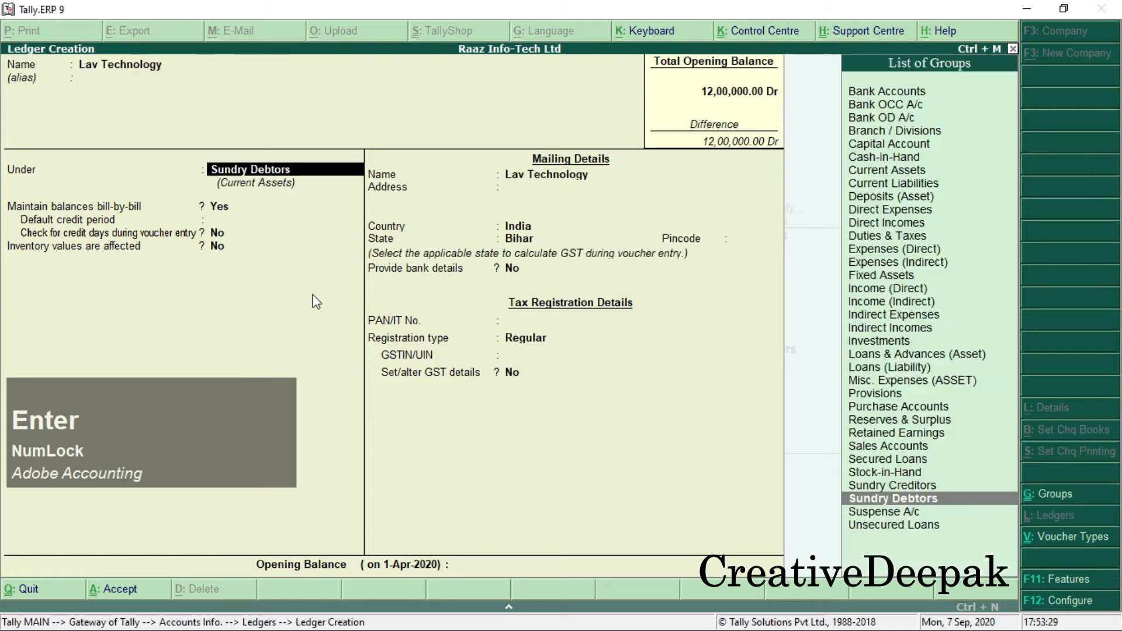
# Step: Keep the Lav Technology ledger under Sundry Debtors with bill-by-bill balances at Yes and the remaining defaults, and save it
pyautogui.press('Return')
pyautogui.press('Return')
pyautogui.press('Return')
pyautogui.press('Return')
pyautogui.press('Return')
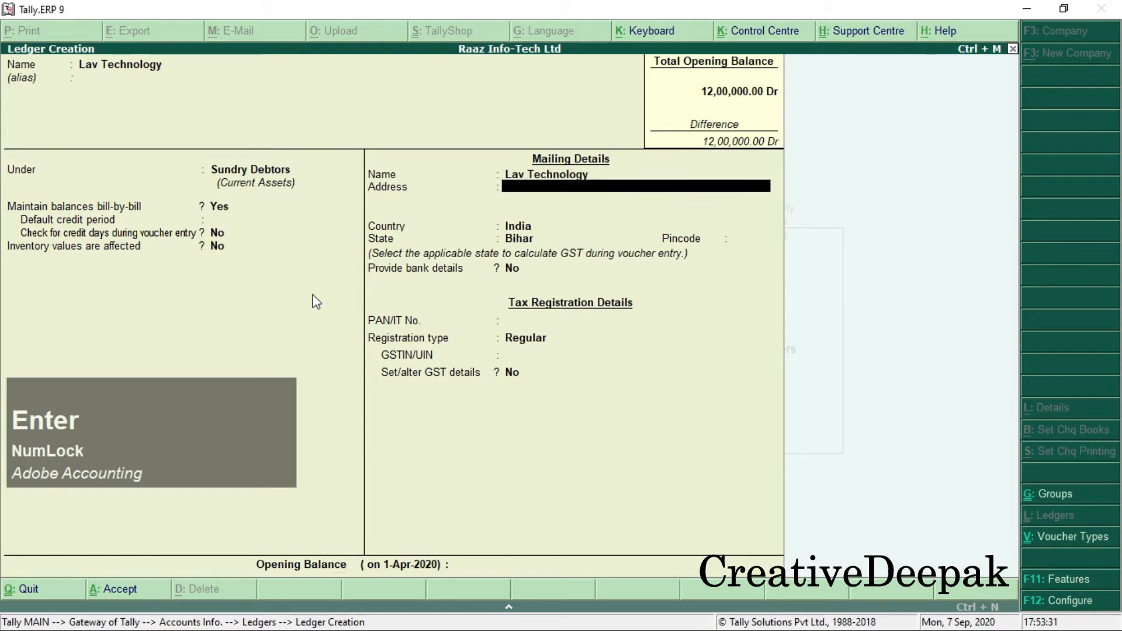
pyautogui.press('Return')
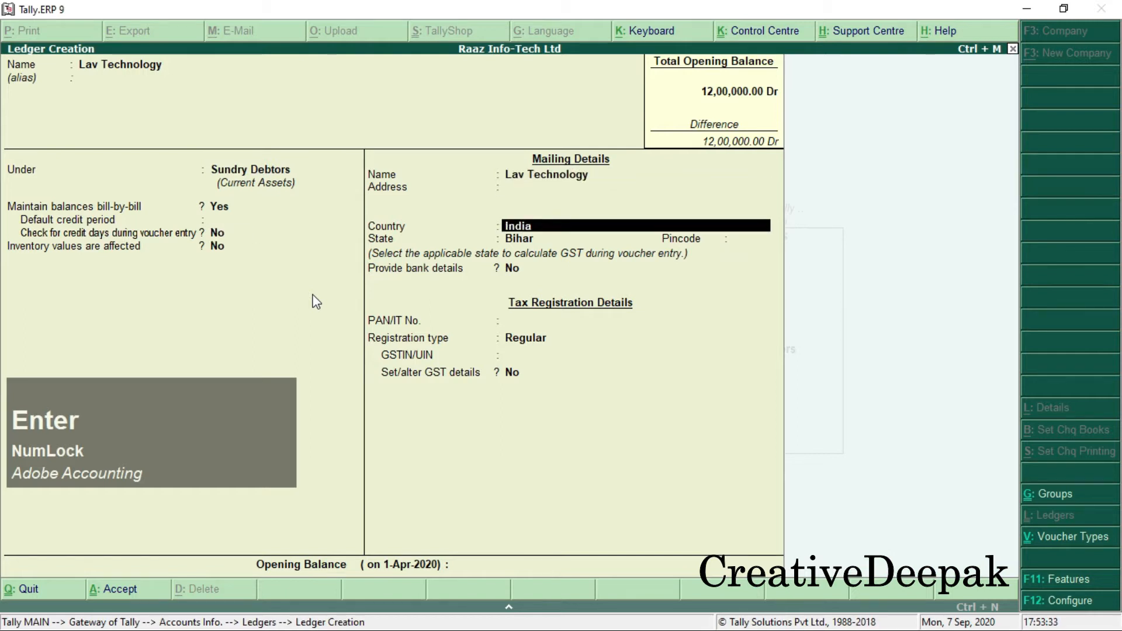
pyautogui.hotkey('ctrl', 'a')
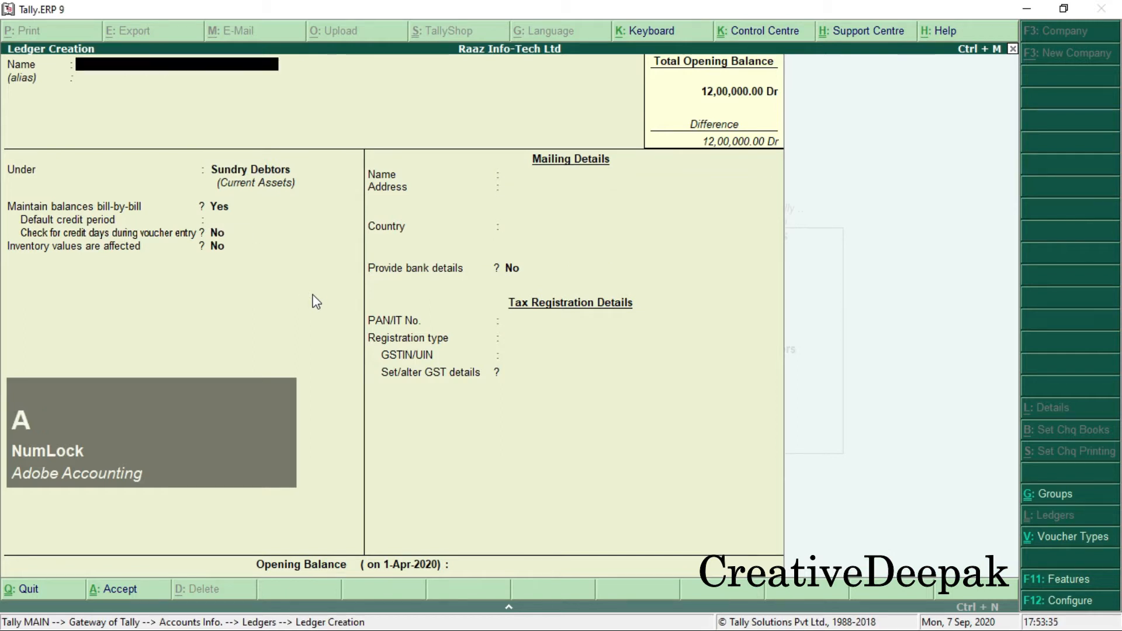
# Step: Look up Sanjana Computer in the exercise PDF, return to Tally.ERP 9, and enter it as the next ledger's name without an alias
pyautogui.hotkey('alt', 'Tab')
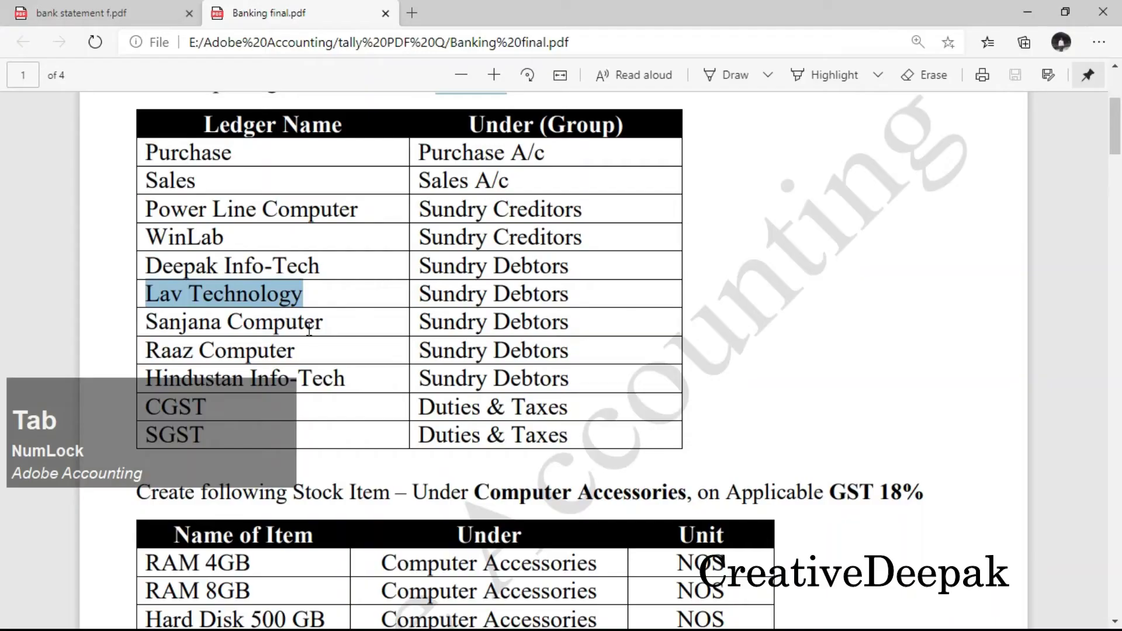
pyautogui.click(331, 323)
pyautogui.moveTo(190, 316); pyautogui.dragTo(352, 321)
pyautogui.hotkey('alt', 'Tab')
pyautogui.write('S')
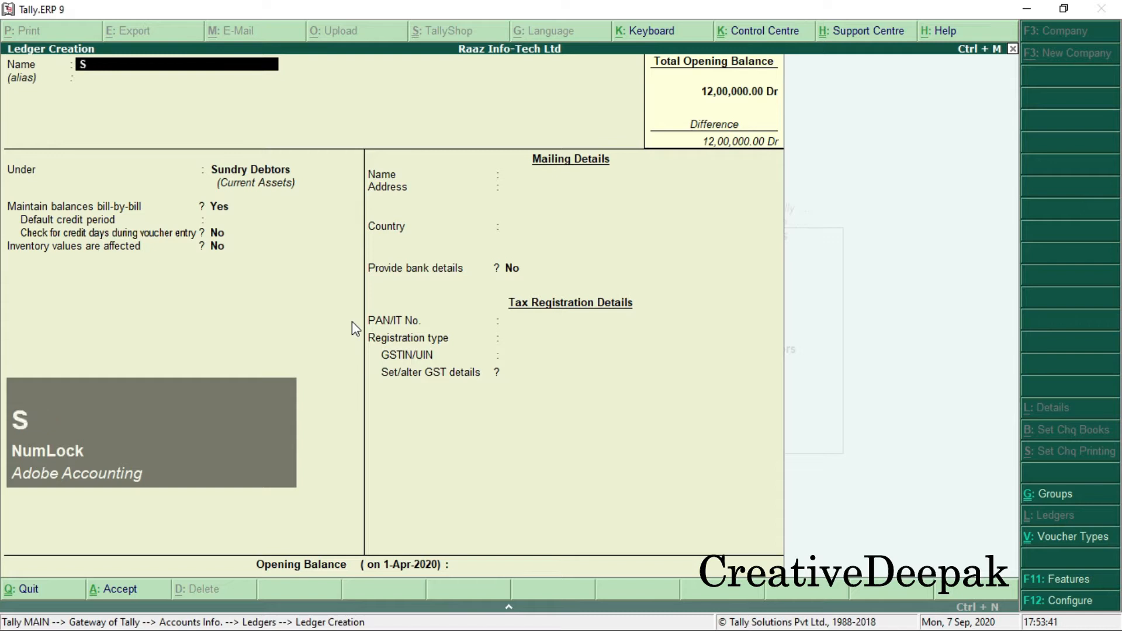
pyautogui.write('anjana Computer')
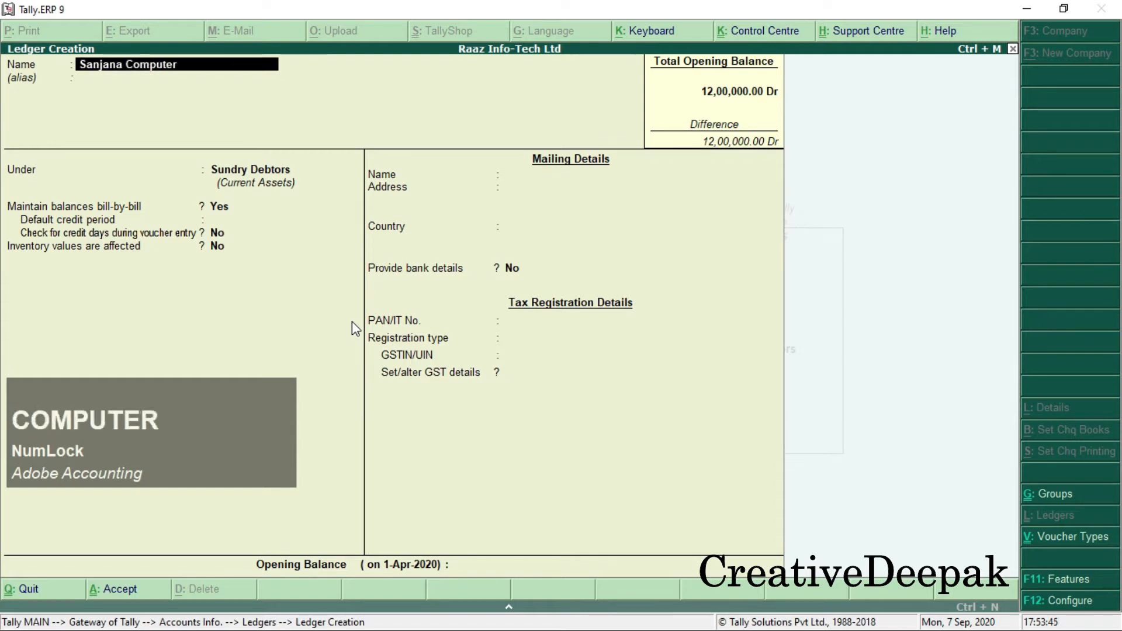
pyautogui.press('Return')
pyautogui.press('Return')
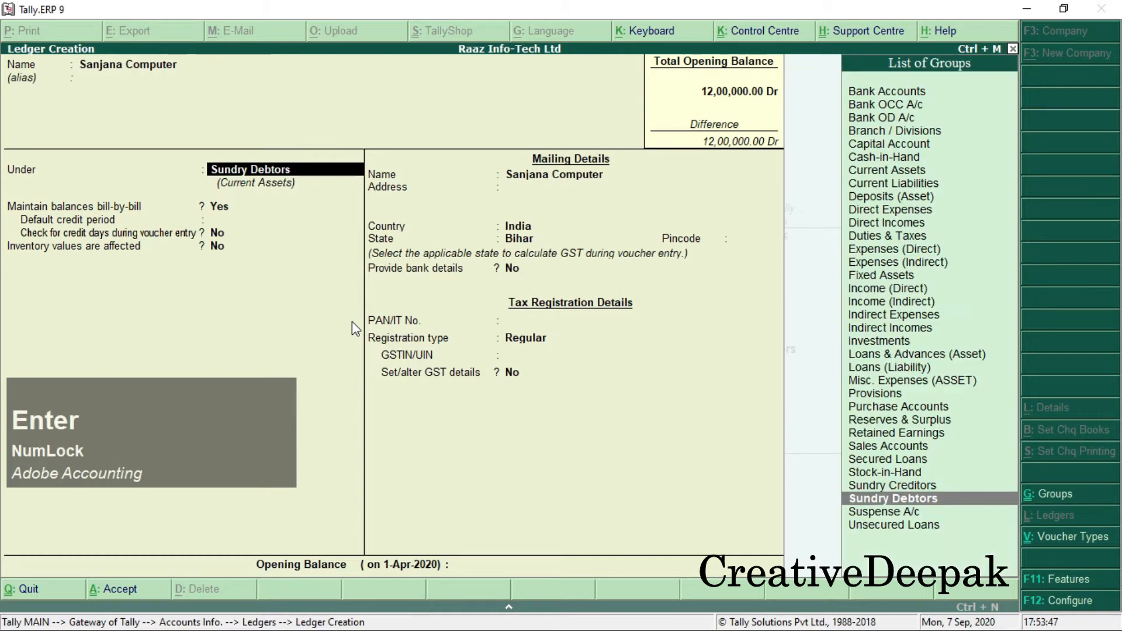
# Step: Keep Sundry Debtors, bill-by-bill balances at Yes and the default mailing and tax details for Sanjana Computer, and save the ledger without an opening balance
pyautogui.click(652, 475)
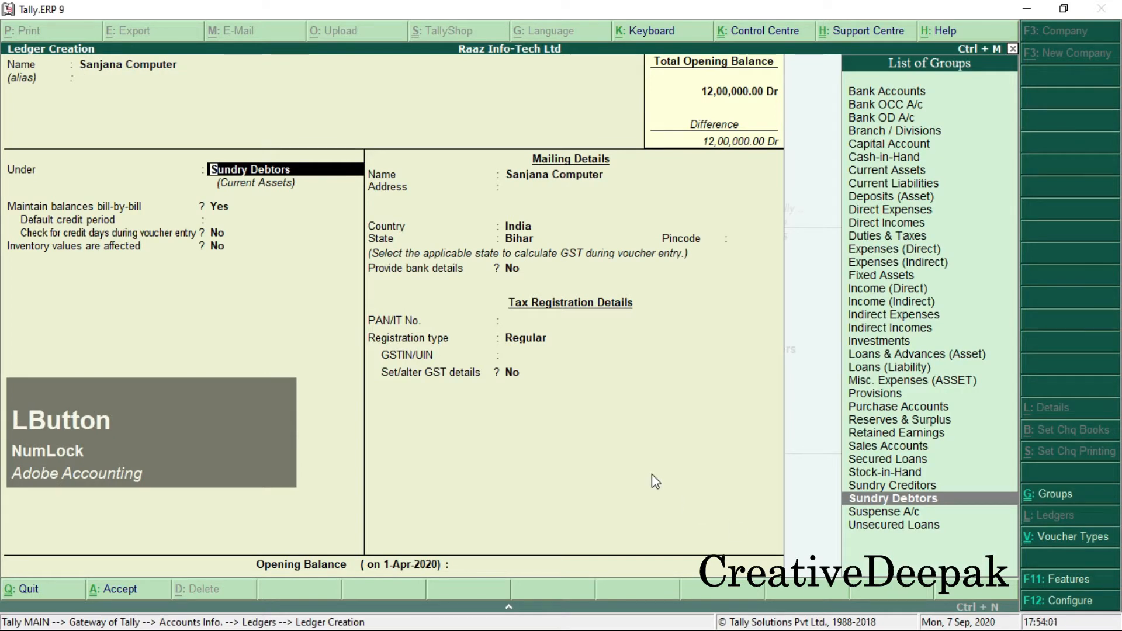
pyautogui.press('Return')
pyautogui.press('Return')
pyautogui.press('Return')
pyautogui.press('Return')
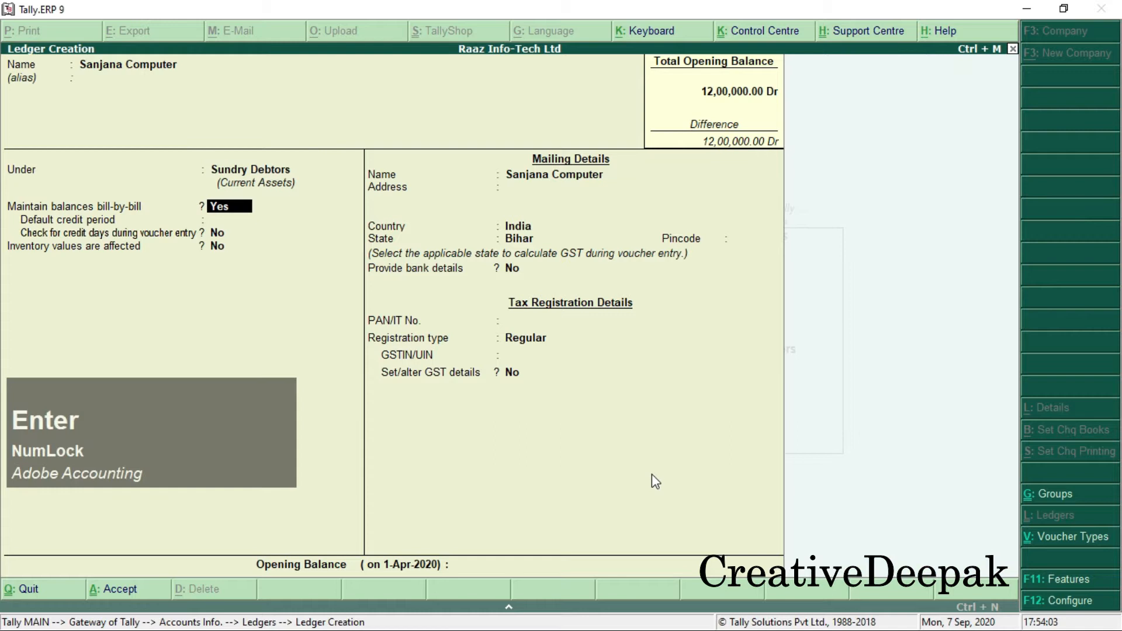
pyautogui.press('Return')
pyautogui.press('Return')
pyautogui.press('Return')
pyautogui.press('Return')
pyautogui.press('Return')
pyautogui.press('Return')
pyautogui.press('Return')
pyautogui.press('Return')
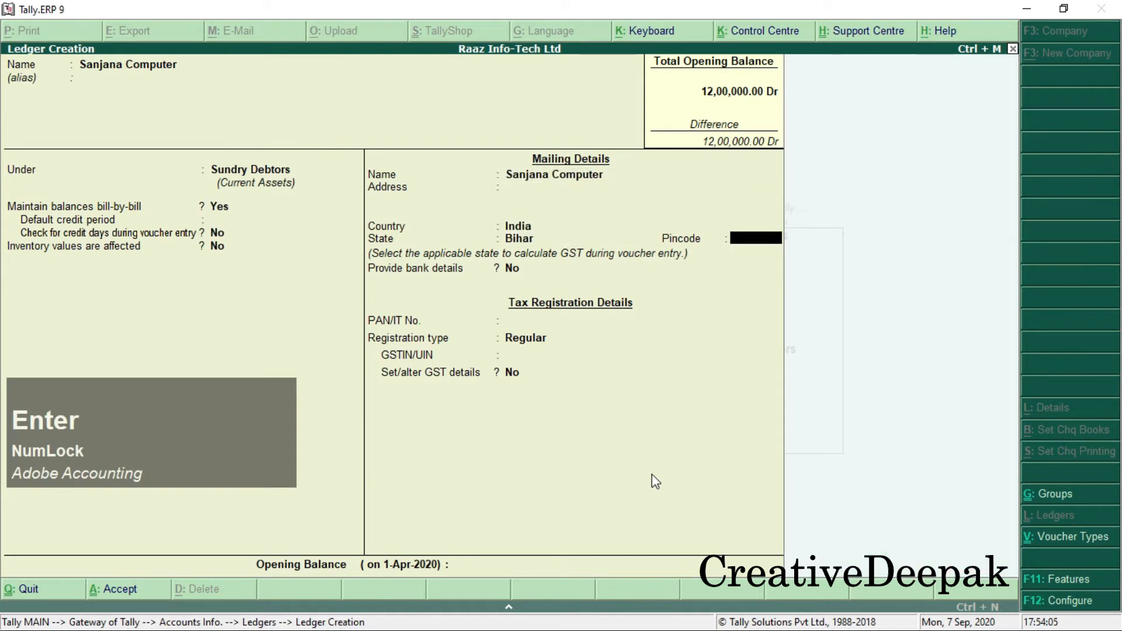
pyautogui.press('Return')
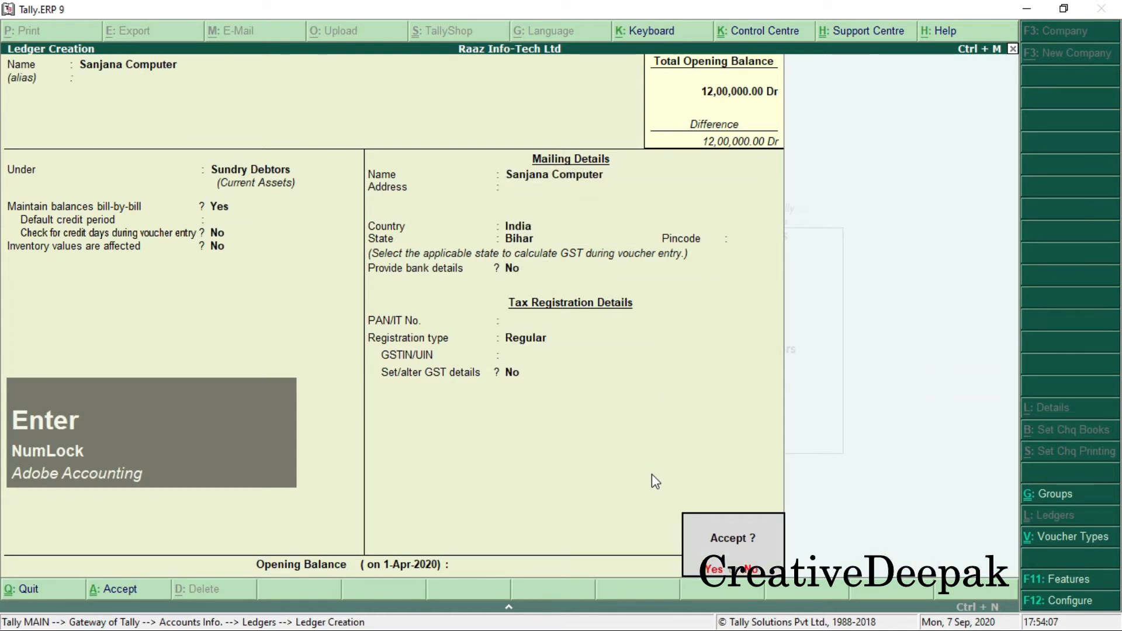
pyautogui.press('Return')
# Step: Find the Raaz Computer entry in the exercise PDF, return to Tally.ERP 9, and name the next ledger Raaz Computer
pyautogui.hotkey('alt', 'Tab')
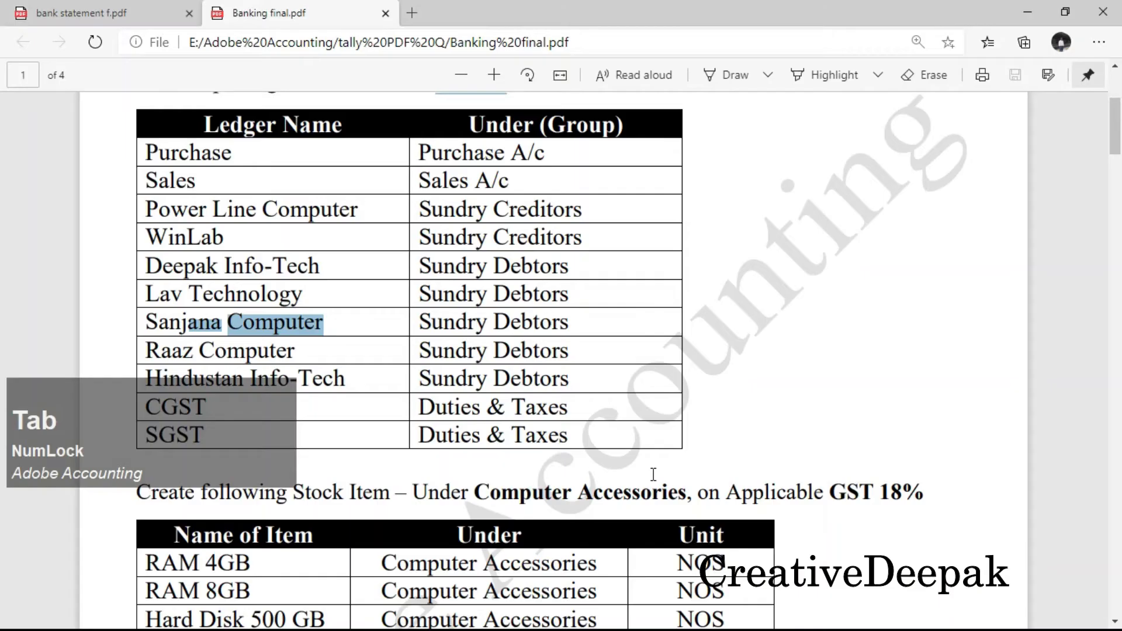
pyautogui.scroll(-3, 357, 342)
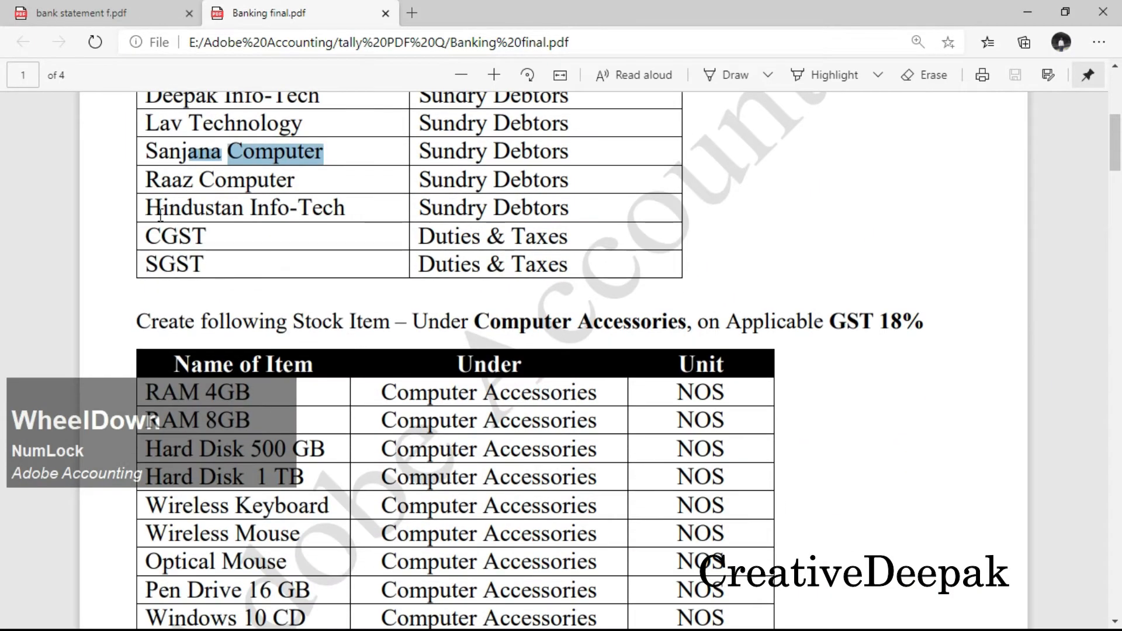
pyautogui.moveTo(145, 176); pyautogui.dragTo(303, 186)
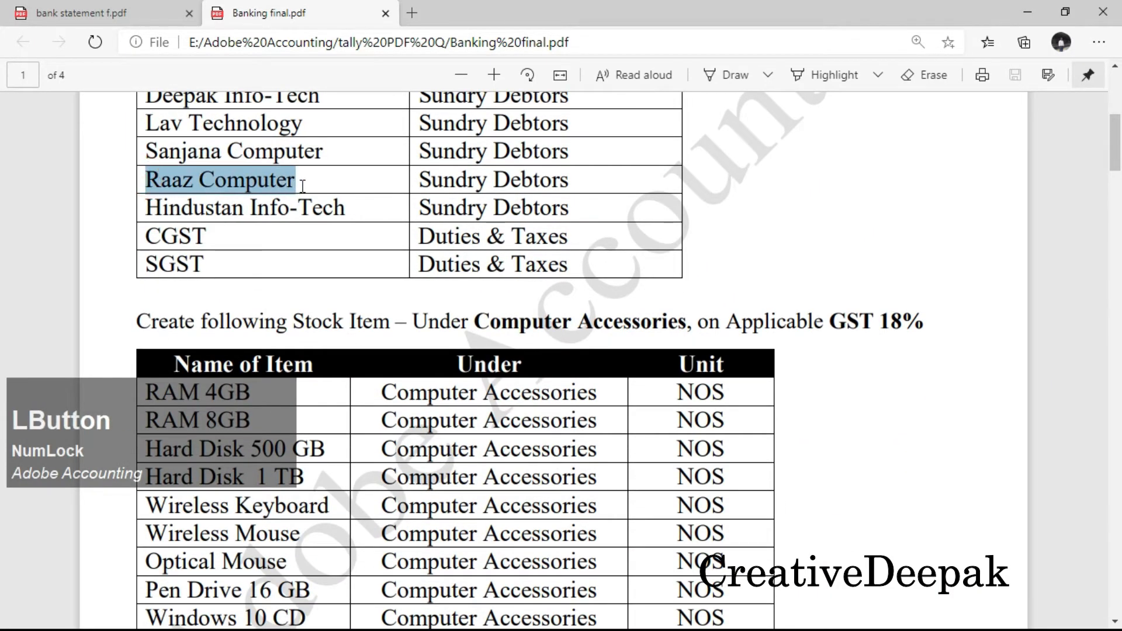
pyautogui.hotkey('alt', 'Tab')
pyautogui.write('Rr')
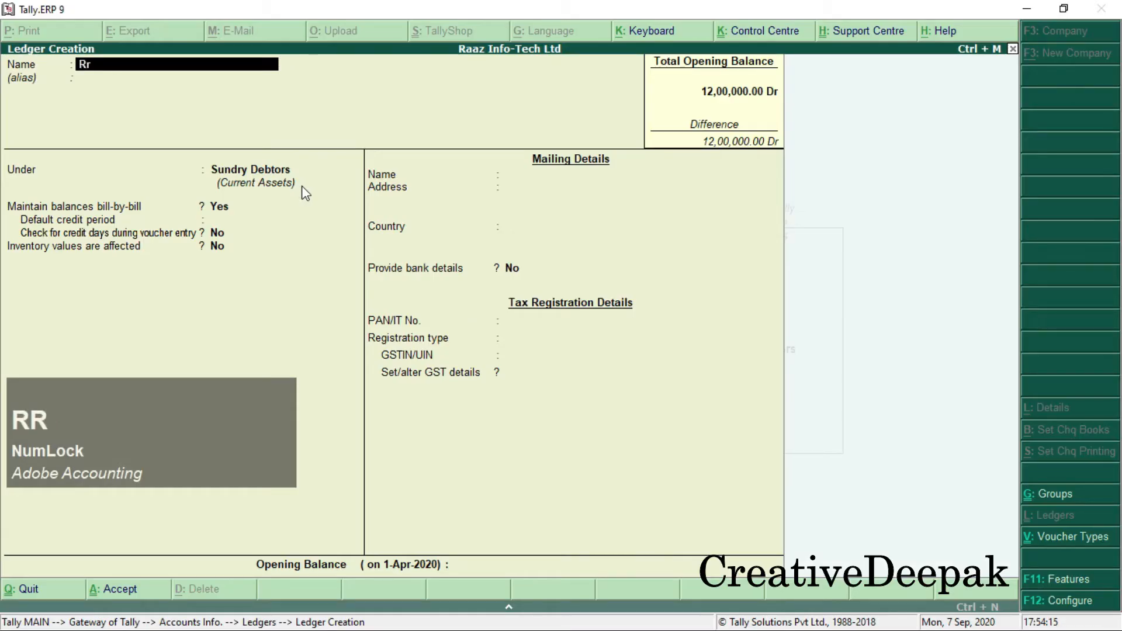
pyautogui.press('BackSpace')
pyautogui.write('aaz')
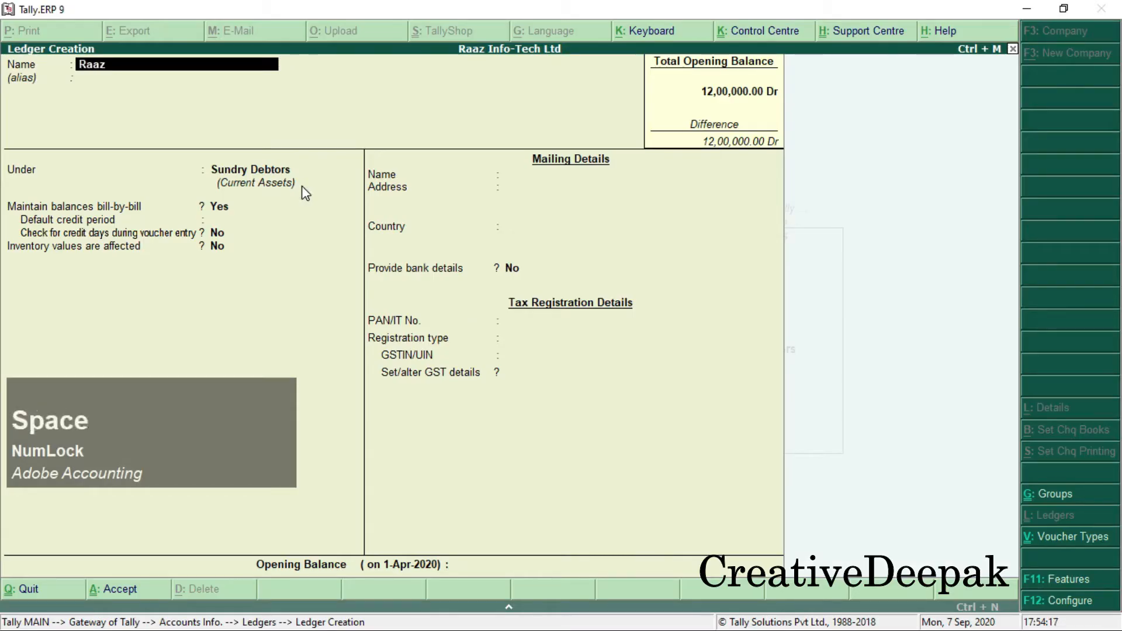
pyautogui.write(' Computer')
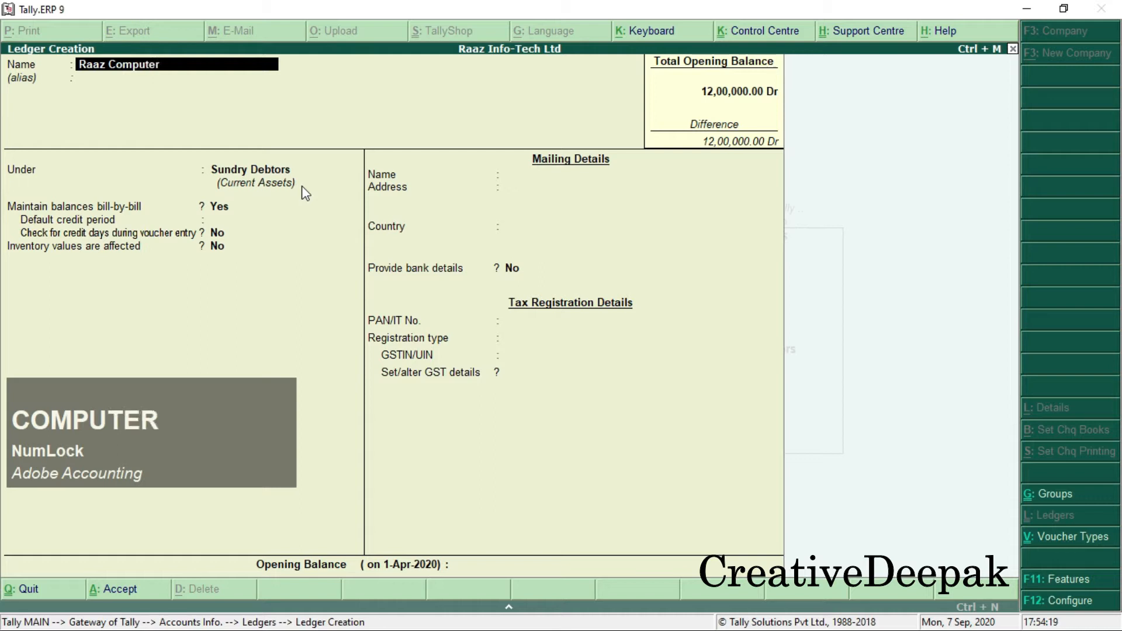
# Step: Keep the Raaz Computer ledger under Sundry Debtors with bill-by-bill balances at Yes and all other defaults, and save it
pyautogui.press('Return')
pyautogui.press('Return')
pyautogui.press('Return')
pyautogui.press('Return')
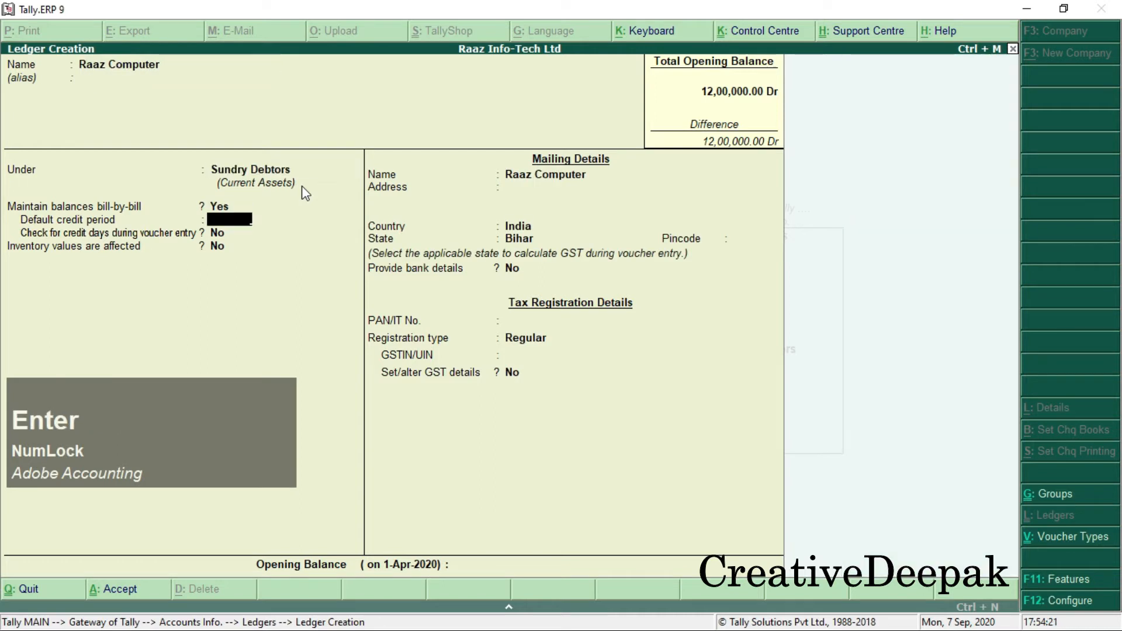
pyautogui.hotkey('ctrl', 'a')
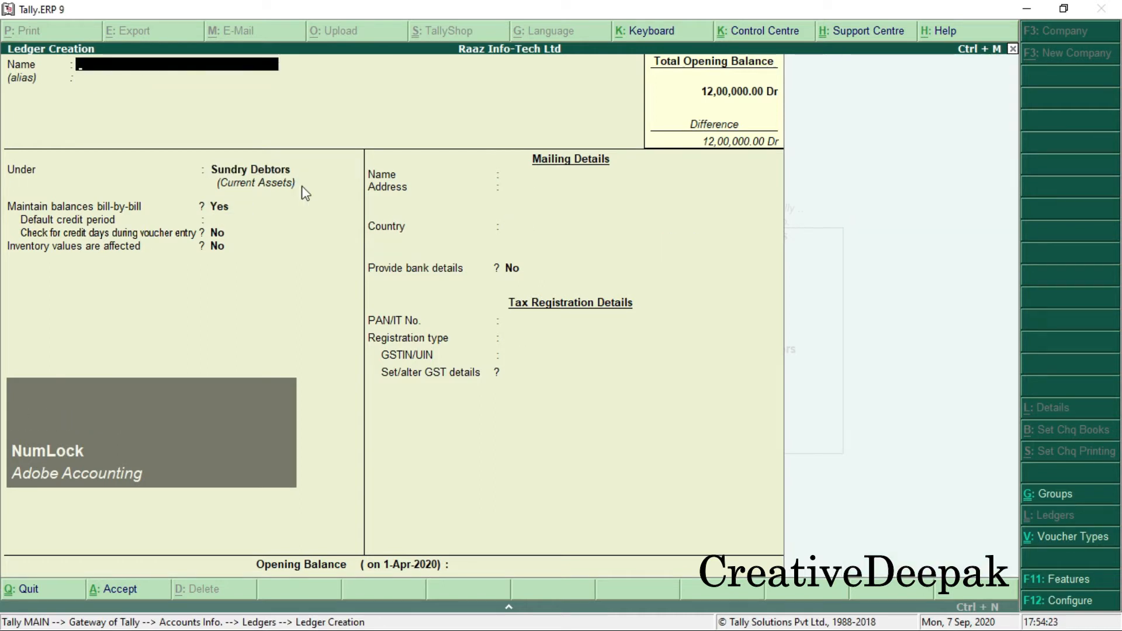
# Step: Check the Hindustan Info-Tech entry in the exercise PDF, return to Tally.ERP 9, and name the next ledger Hindustan Info-Tech
pyautogui.hotkey('alt', 'Tab')
pyautogui.moveTo(145, 208); pyautogui.dragTo(345, 208)
pyautogui.hotkey('alt', 'Tab')
pyautogui.write('Hin')
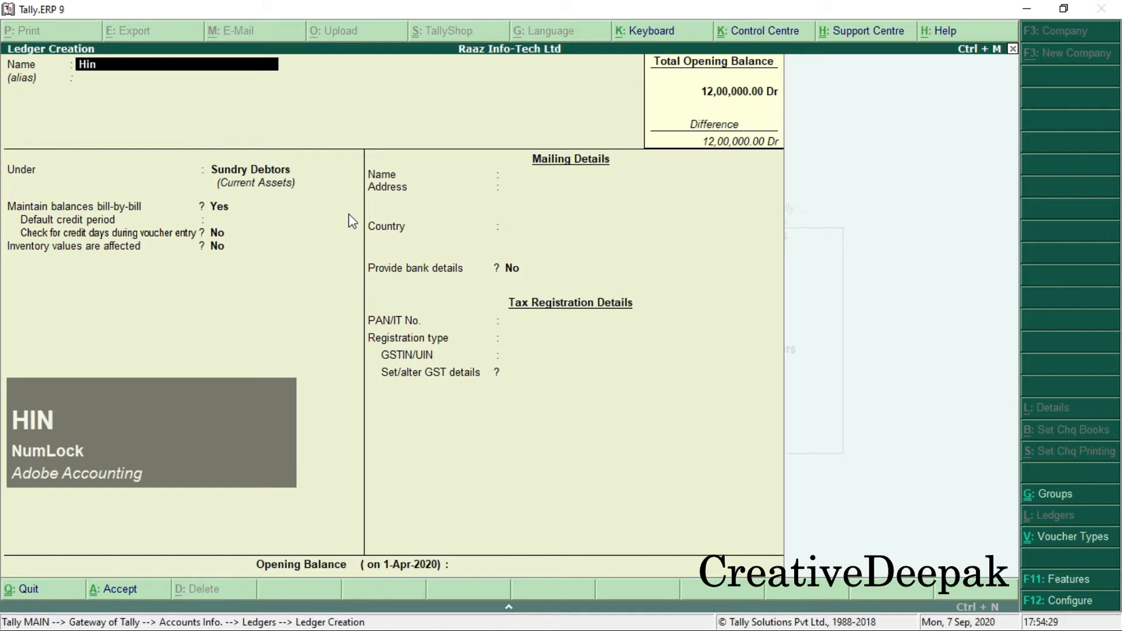
pyautogui.write('dustan')
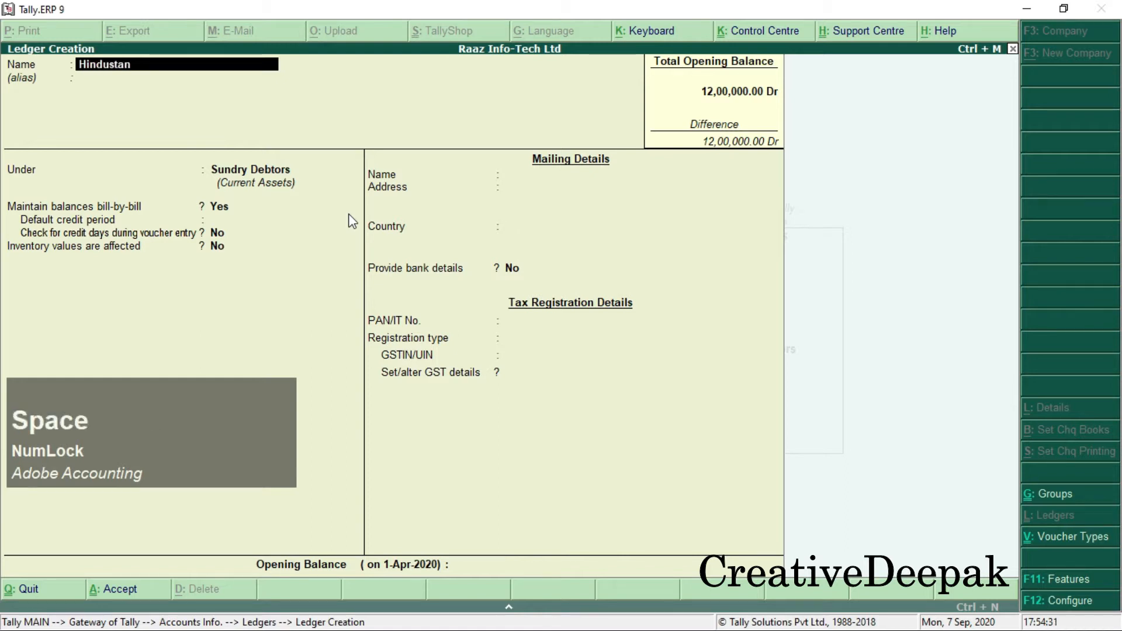
pyautogui.write(' Info-')
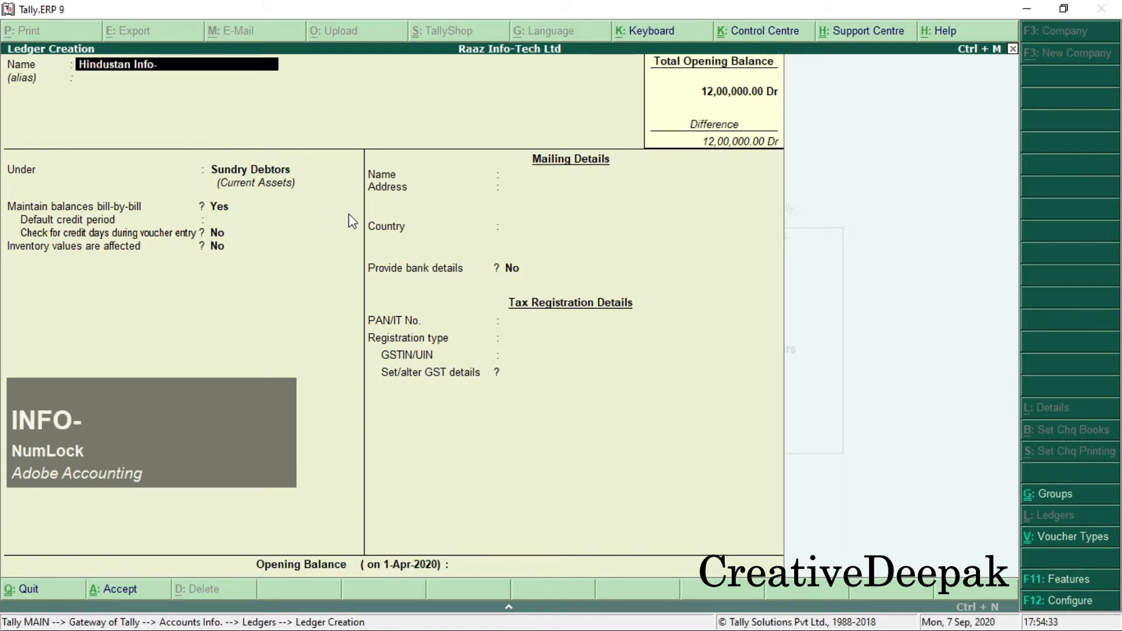
pyautogui.write('Tech')
pyautogui.press('Return')
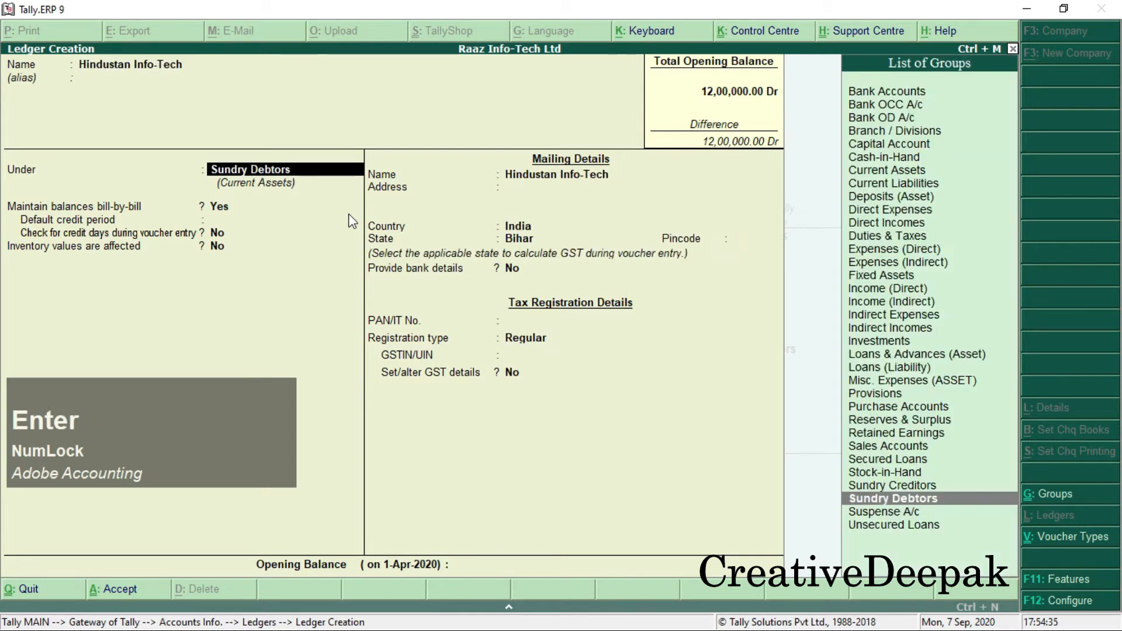
# Step: Accept Sundry Debtors, bill-by-bill balances at Yes and the remaining defaults for the Hindustan Info-Tech ledger, and save it
pyautogui.press('Return')
pyautogui.press('Return')
pyautogui.press('Return')
pyautogui.press('Return')
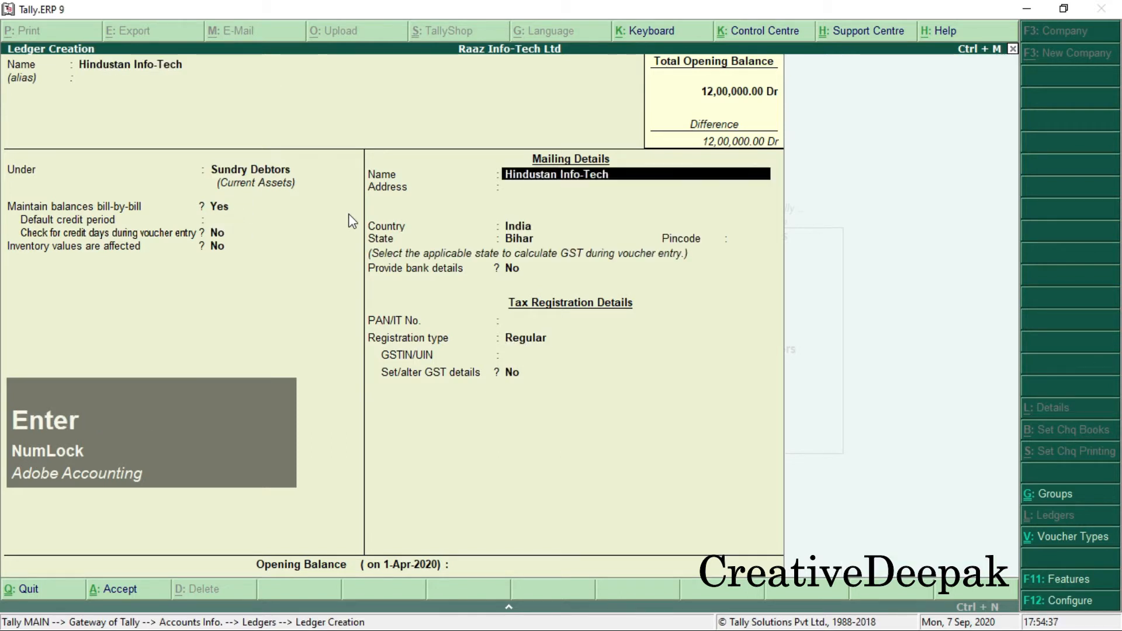
pyautogui.hotkey('ctrl', 'a')
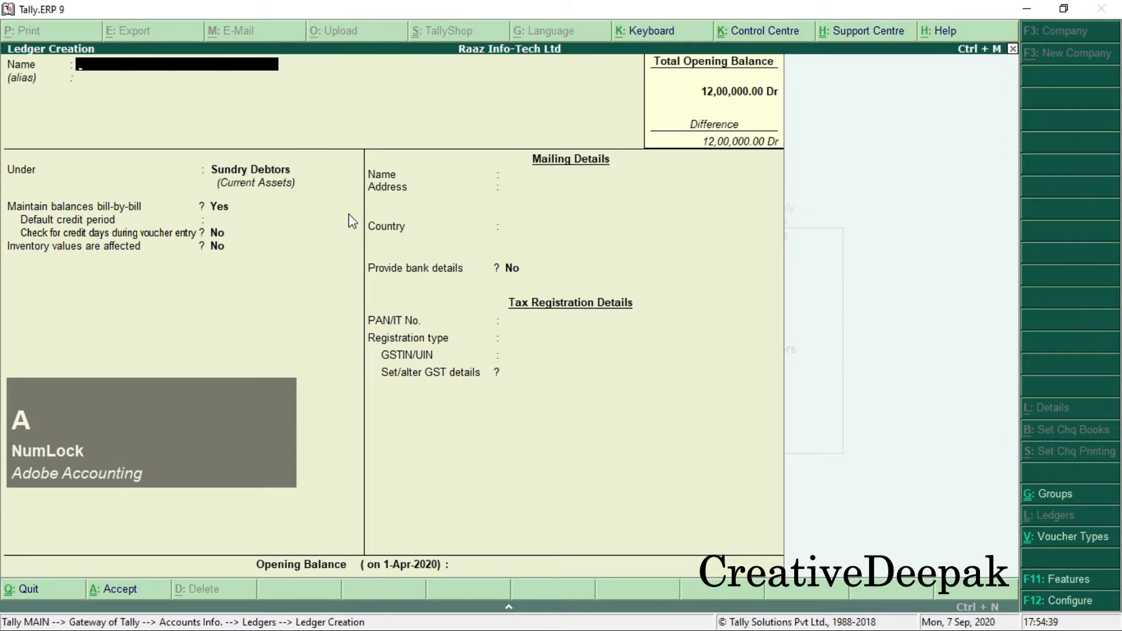
# Step: Check the CGST and SGST entries in the exercise PDF, return to Tally.ERP 9, and name the next ledger SGST
pyautogui.hotkey('alt', 'Tab')
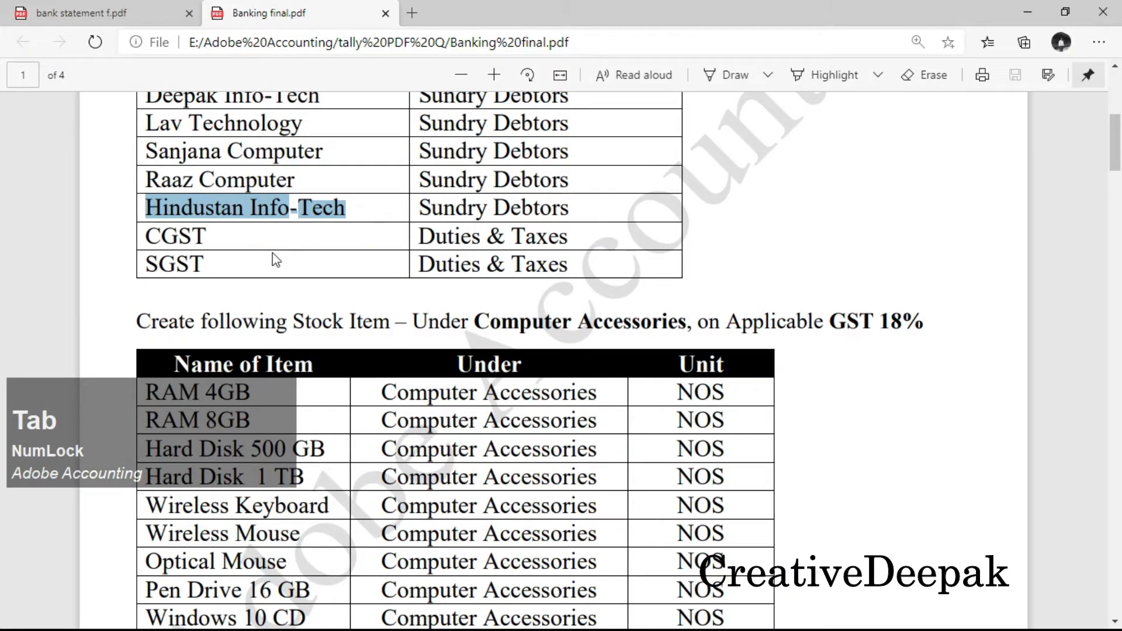
pyautogui.click(220, 253)
pyautogui.click(220, 252)
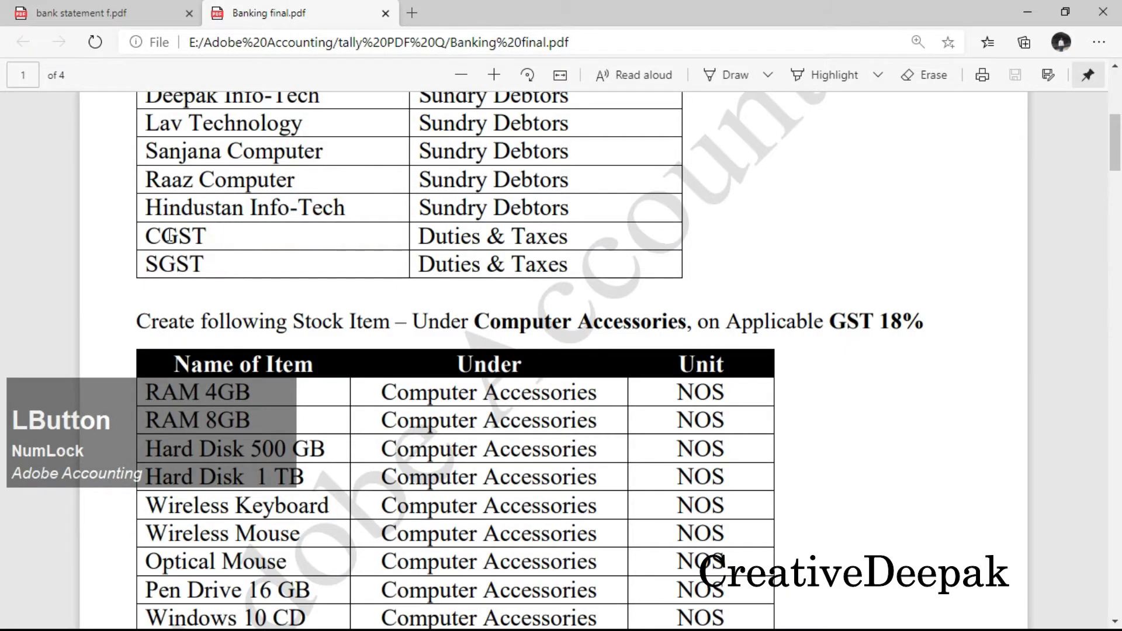
pyautogui.hotkey('alt', 'Tab')
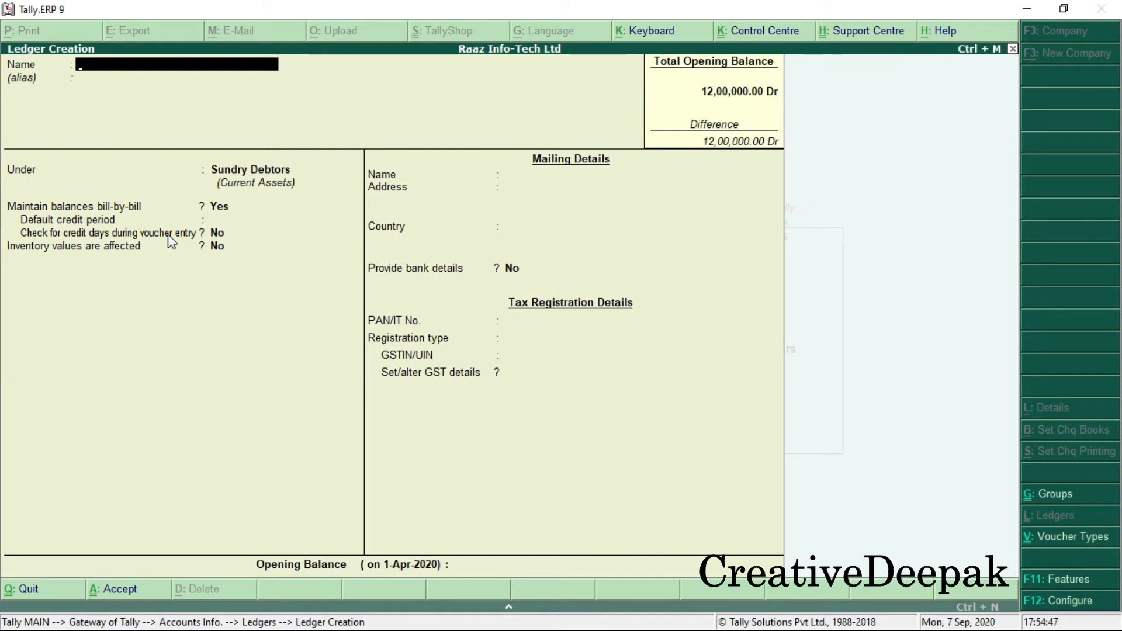
pyautogui.press('shift')
pyautogui.write('SGST')
pyautogui.press('Return')
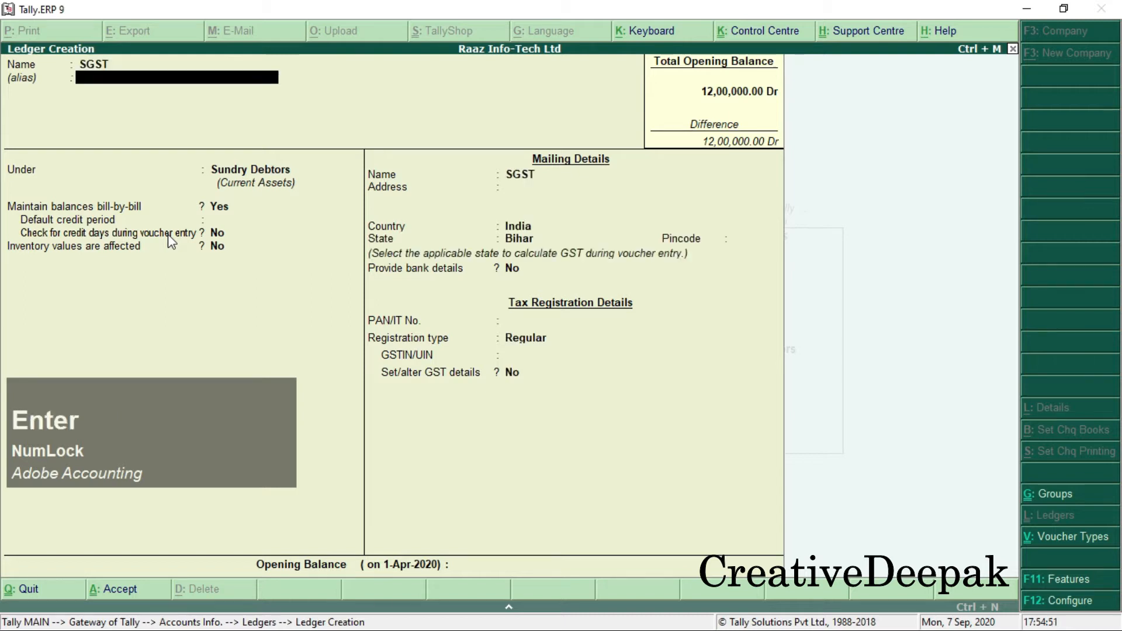
# Step: Place the SGST ledger under Duties & Taxes, checking the group against the exercise PDF before accepting it in Tally.ERP 9
pyautogui.press('Return')
pyautogui.write('D')
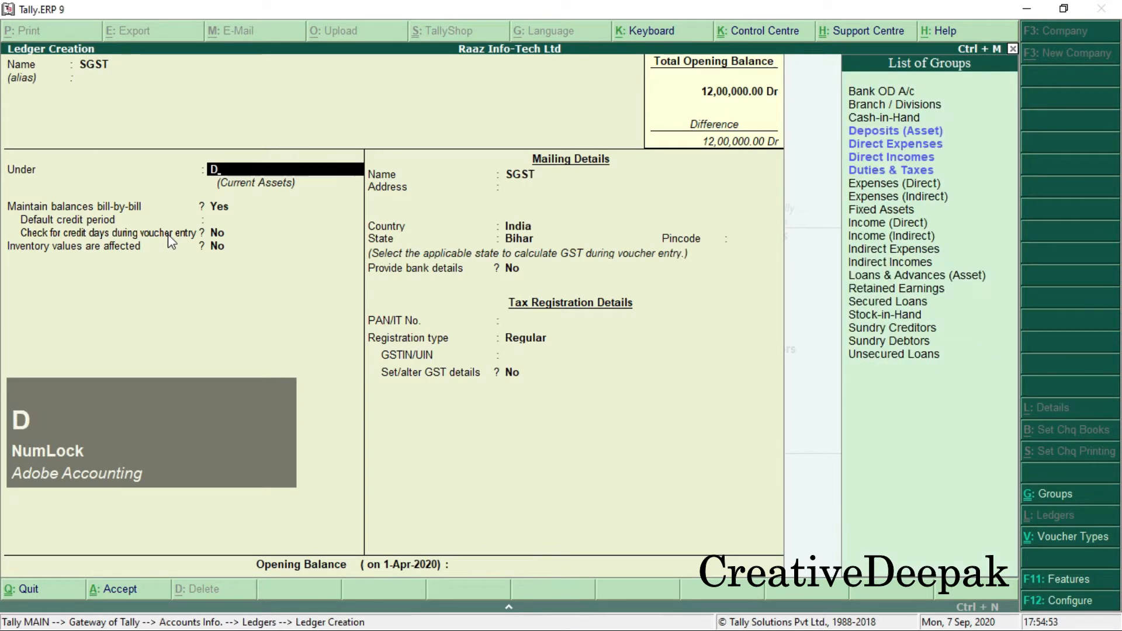
pyautogui.press('Down')
pyautogui.press('Down')
pyautogui.press('Down')
pyautogui.press('Down')
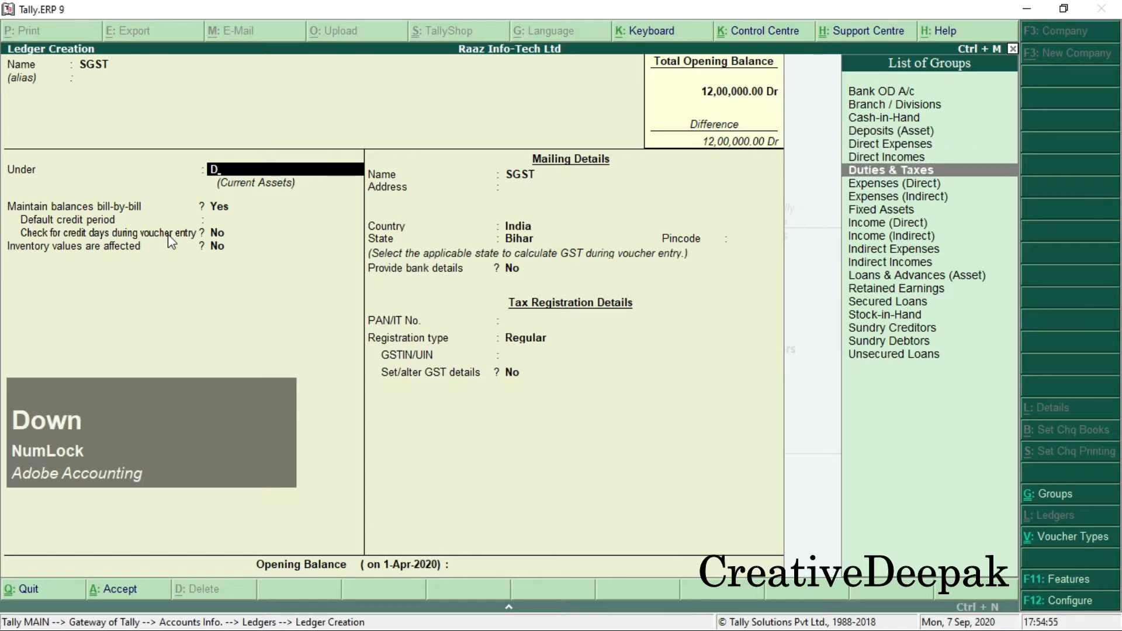
pyautogui.hotkey('alt', 'Tab')
pyautogui.moveTo(420, 239); pyautogui.dragTo(578, 237)
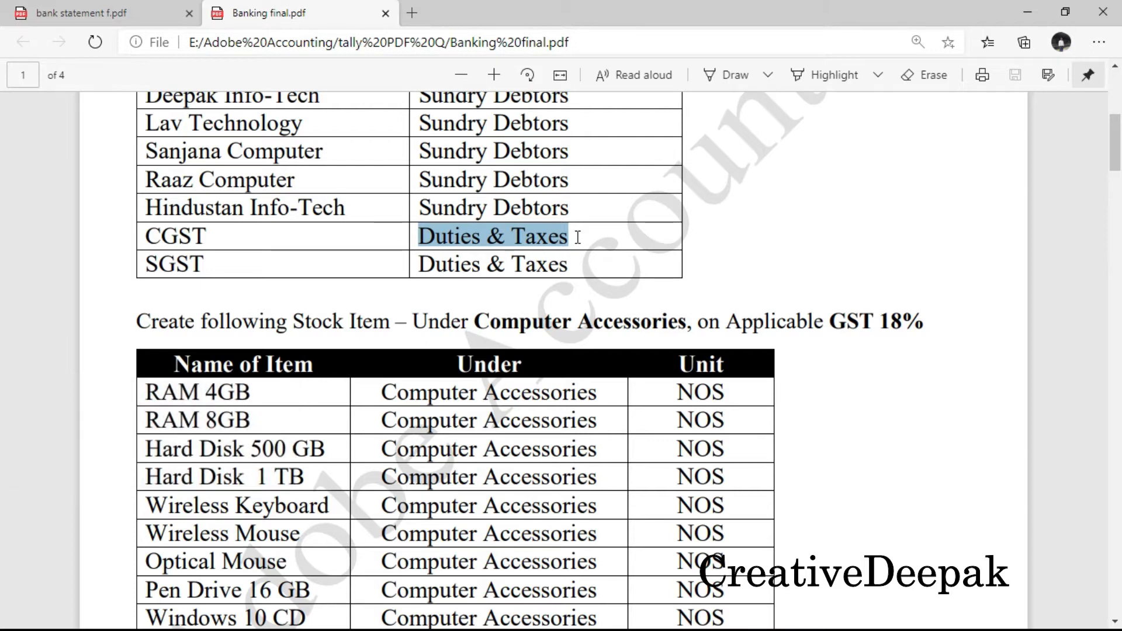
pyautogui.hotkey('alt', 'Tab')
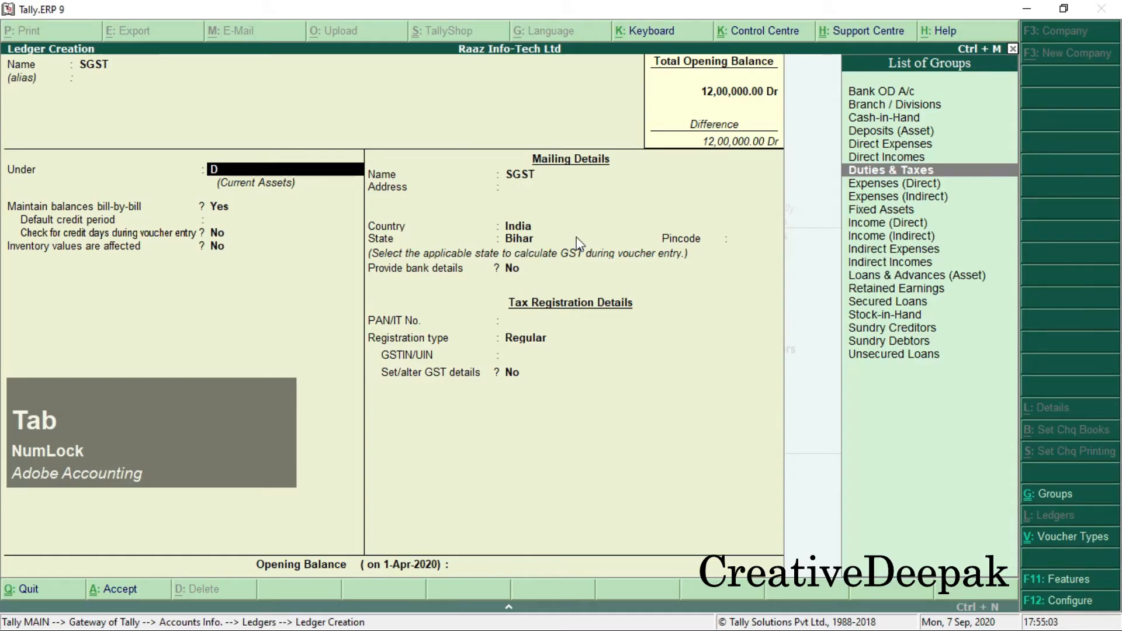
pyautogui.press('Return')
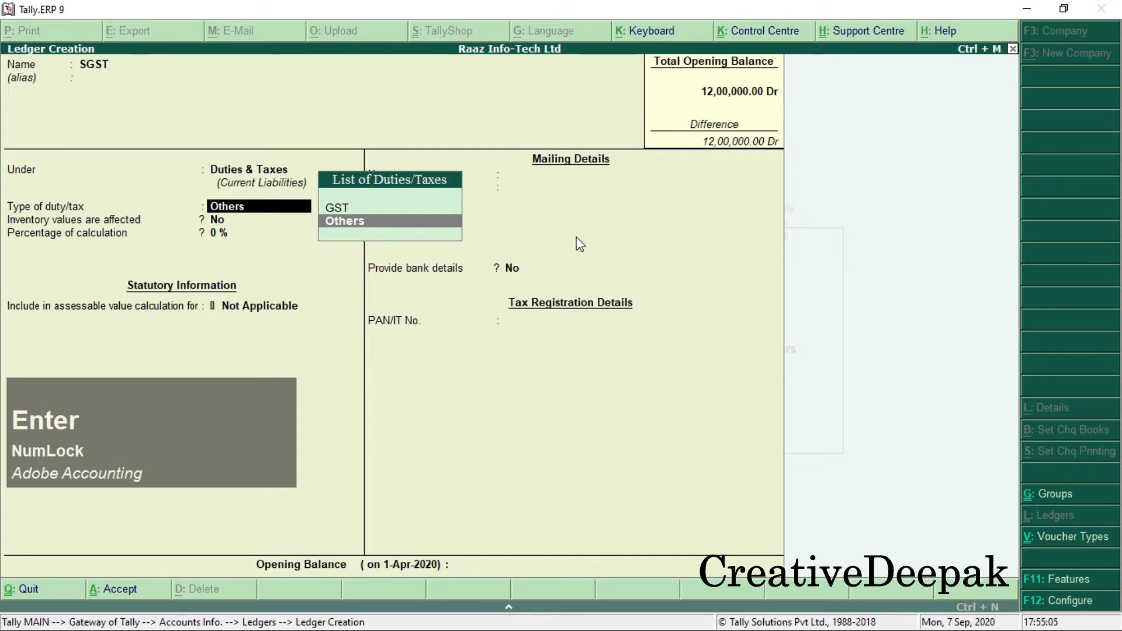
# Step: Set the SGST ledger's type of duty to GST and tax type to State Tax, accept the remaining defaults, and save it
pyautogui.press('Up')
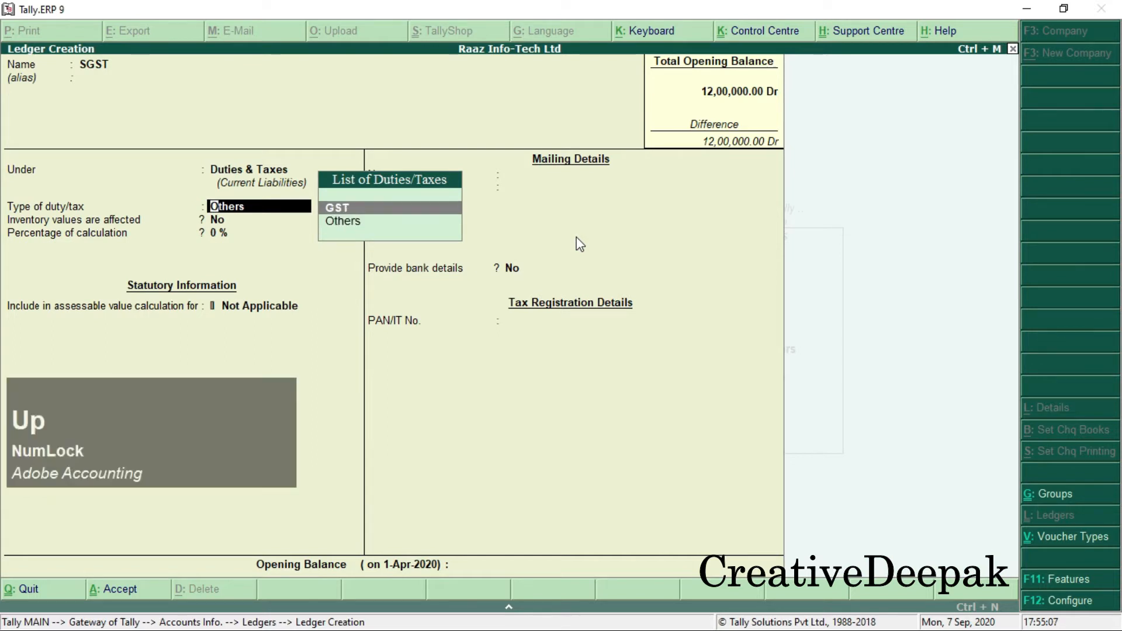
pyautogui.press('Return')
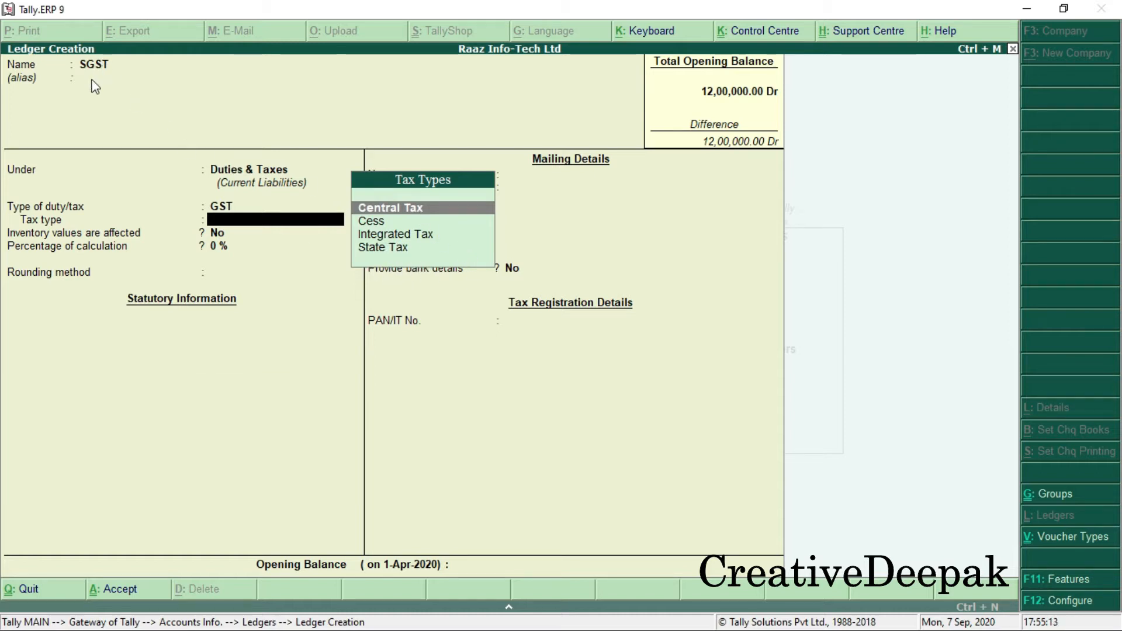
pyautogui.press('Down')
pyautogui.press('Down')
pyautogui.press('Down')
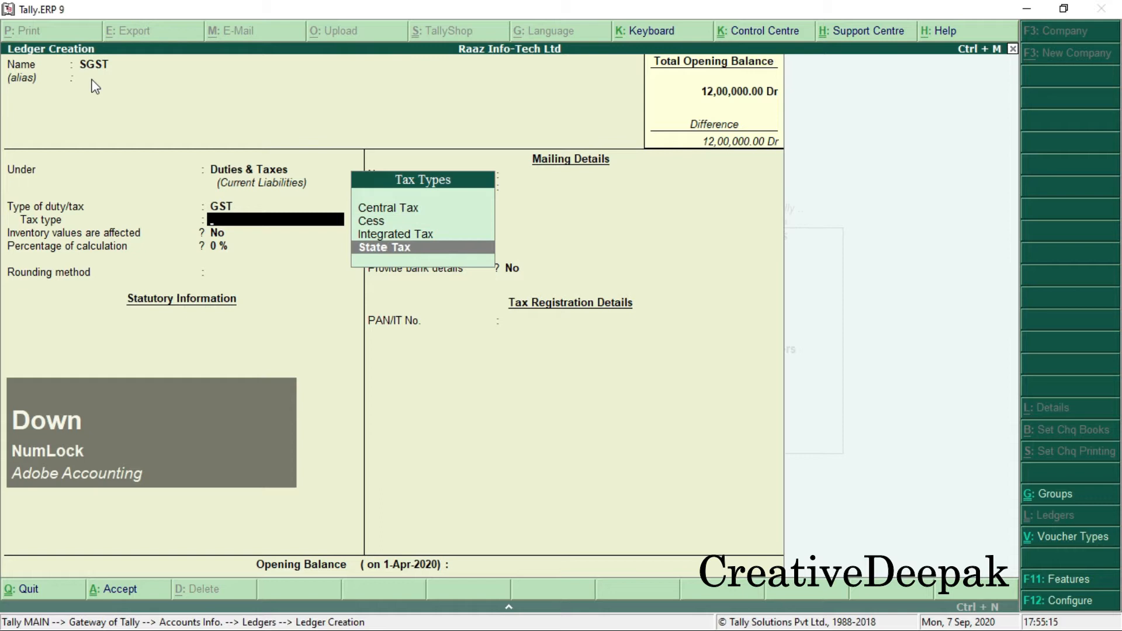
pyautogui.press('Return')
pyautogui.press('Return')
pyautogui.press('Return')
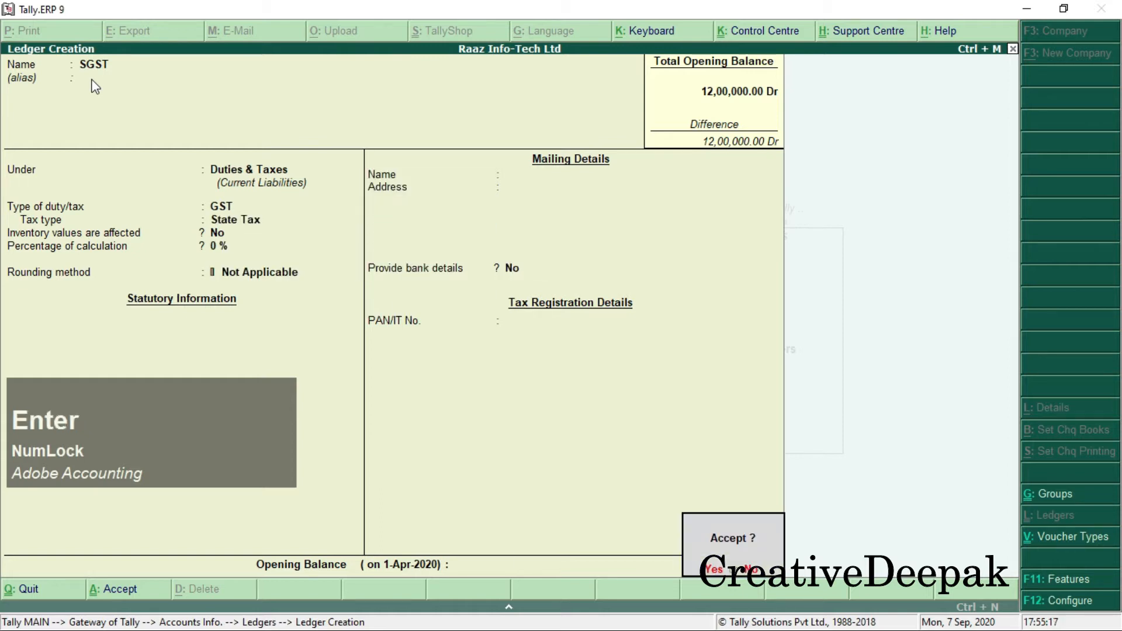
pyautogui.press('Return')
# Step: Name the next ledger CGST, keep it under Duties & Taxes, and set its type of duty to GST
pyautogui.write('CGST')
pyautogui.press('Return')
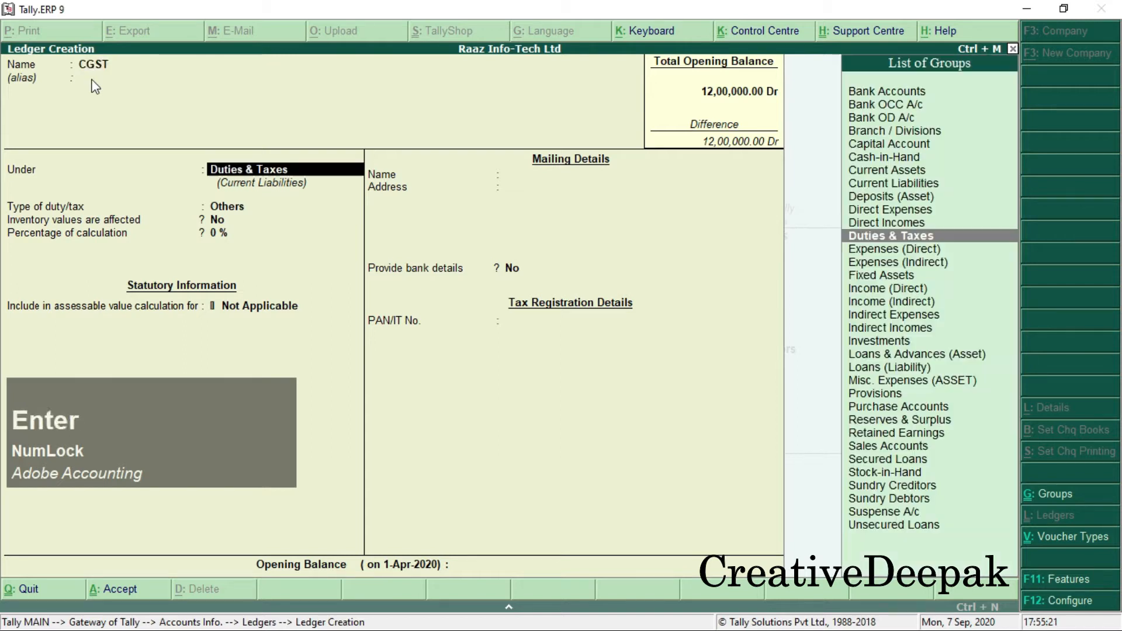
pyautogui.press('Return')
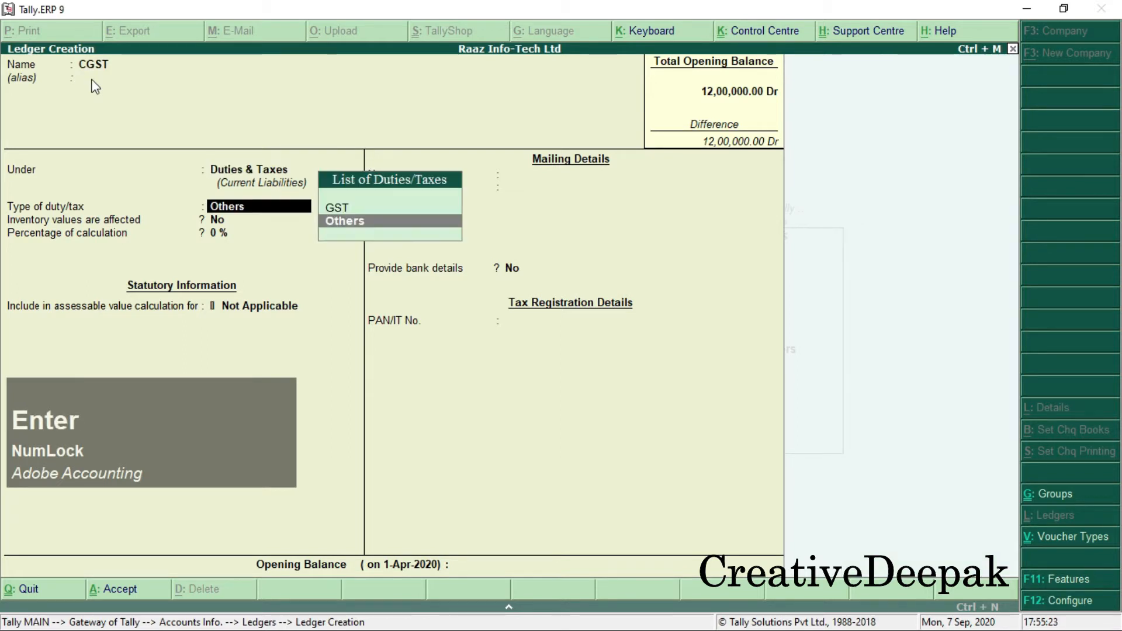
pyautogui.press('Up')
pyautogui.press('Return')
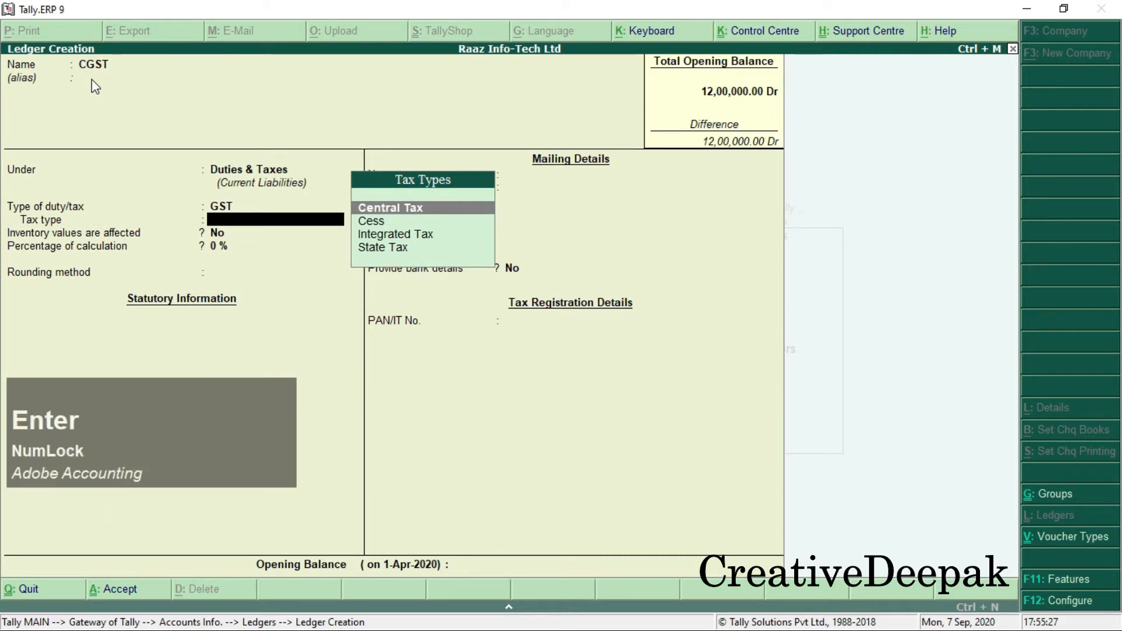
# Step: Set the CGST ledger's tax type to Central Tax, accept the remaining defaults, and save it
pyautogui.press('Return')
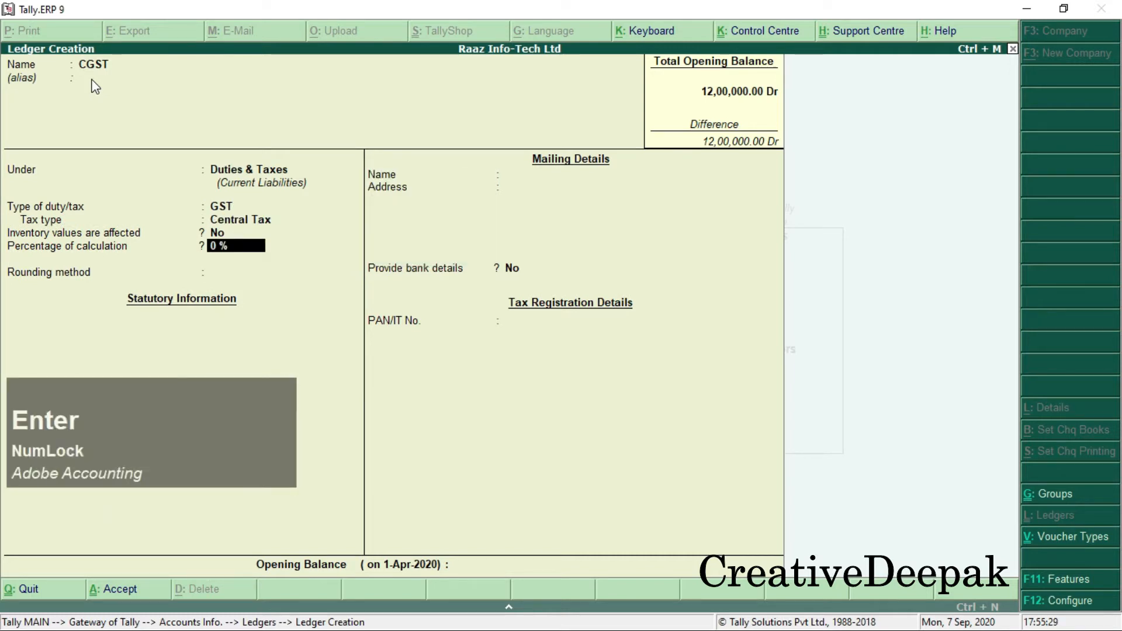
pyautogui.press('Return')
pyautogui.press('Return')
pyautogui.press('Return')
pyautogui.press('Return')
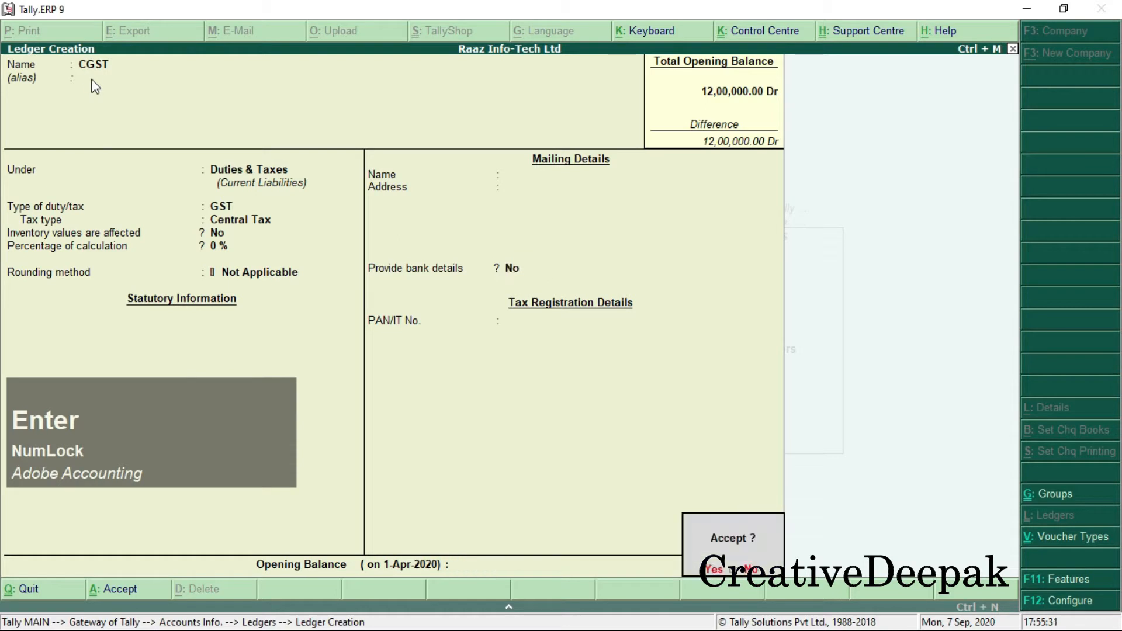
pyautogui.press('Return')
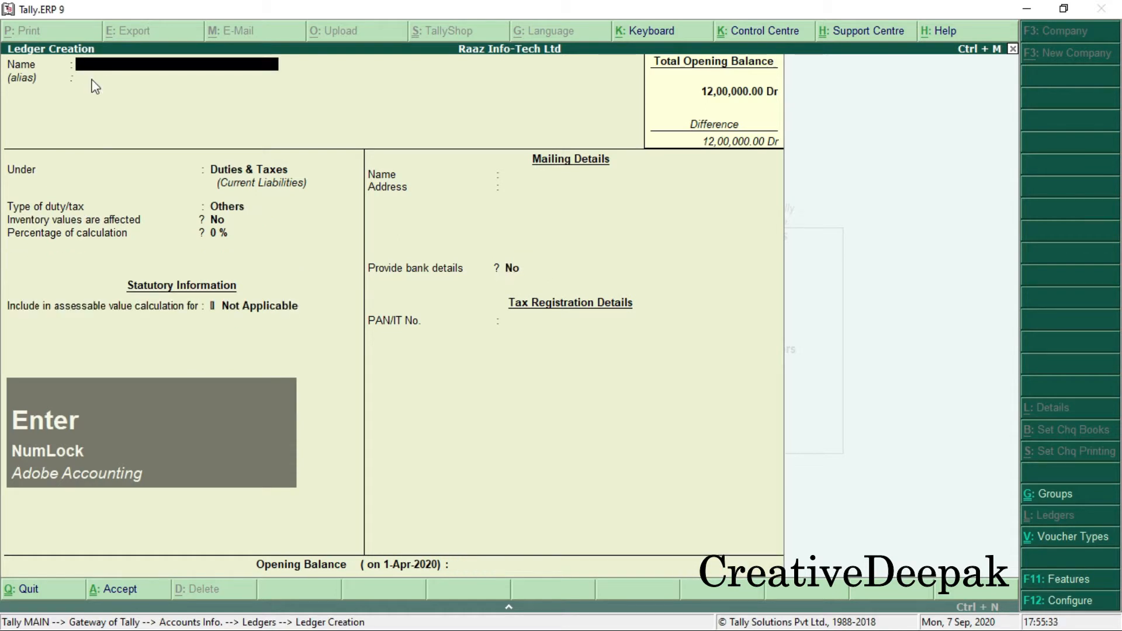
# Step: Check the end of the ledger list in the exercise PDF, return to Tally.ERP 9, and name the next ledger Salary
pyautogui.hotkey('alt', 'Tab')
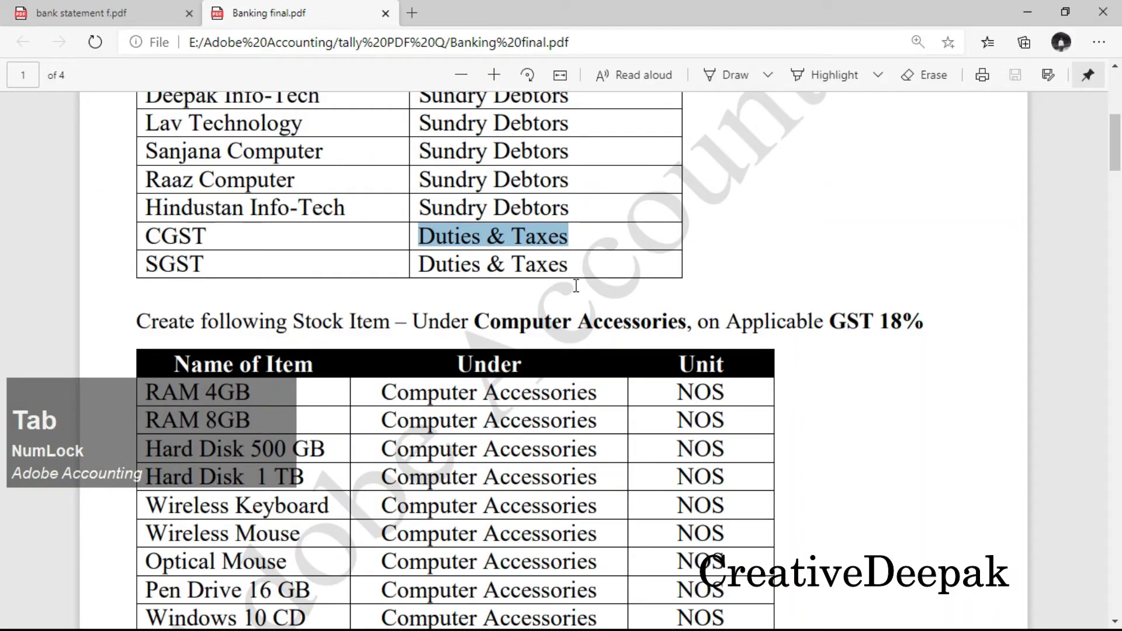
pyautogui.click(572, 269)
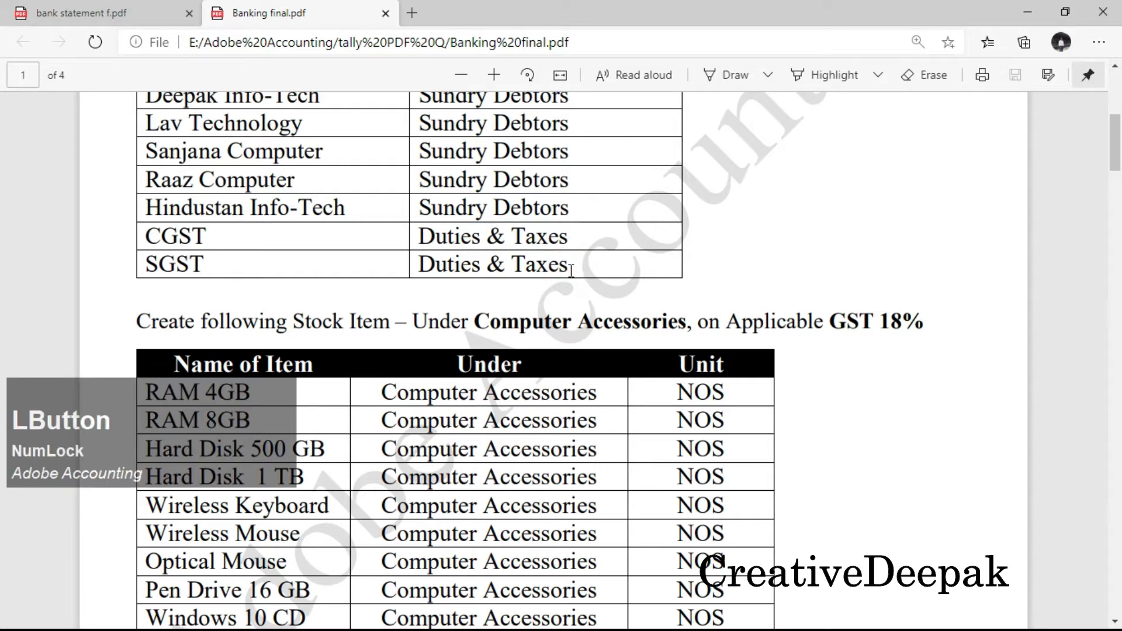
pyautogui.hotkey('alt', 'Tab')
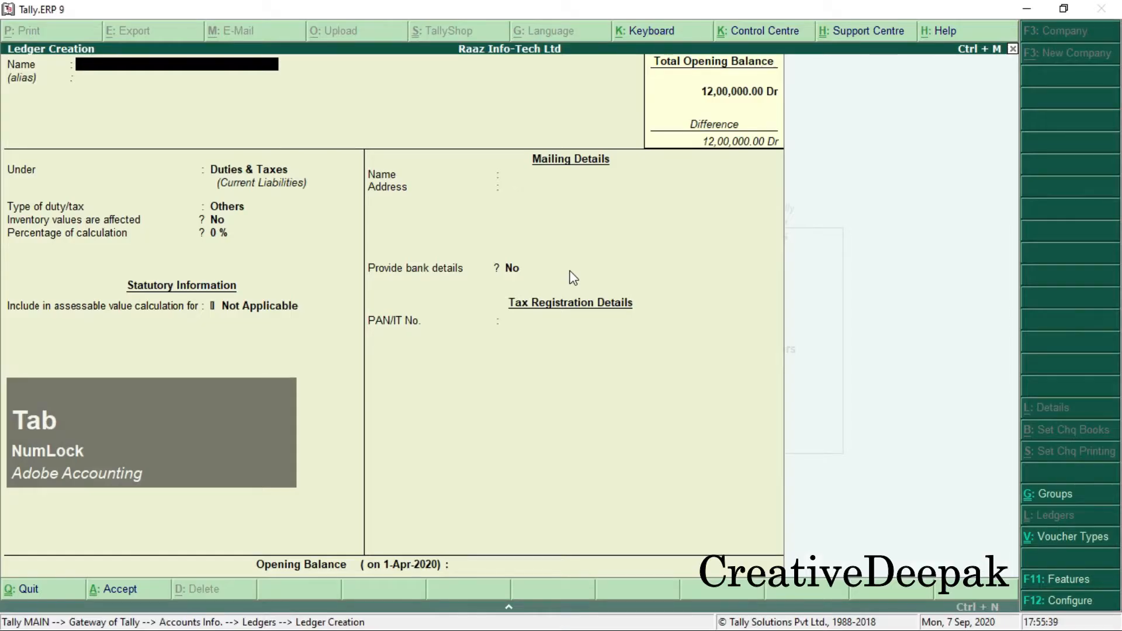
pyautogui.write('Salary')
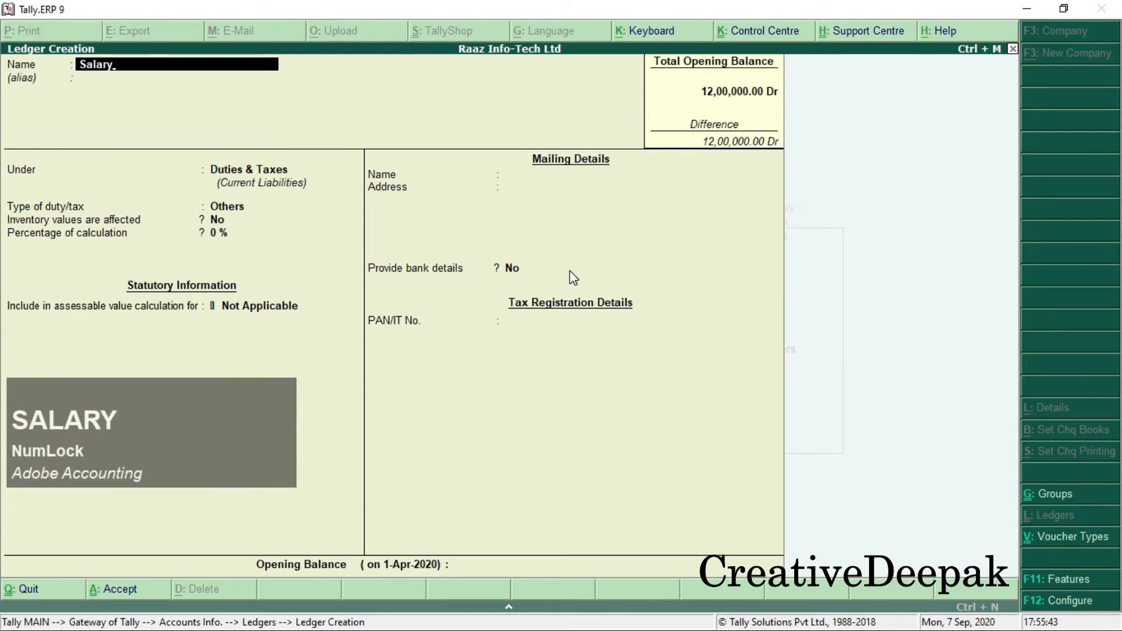
pyautogui.press('Return')
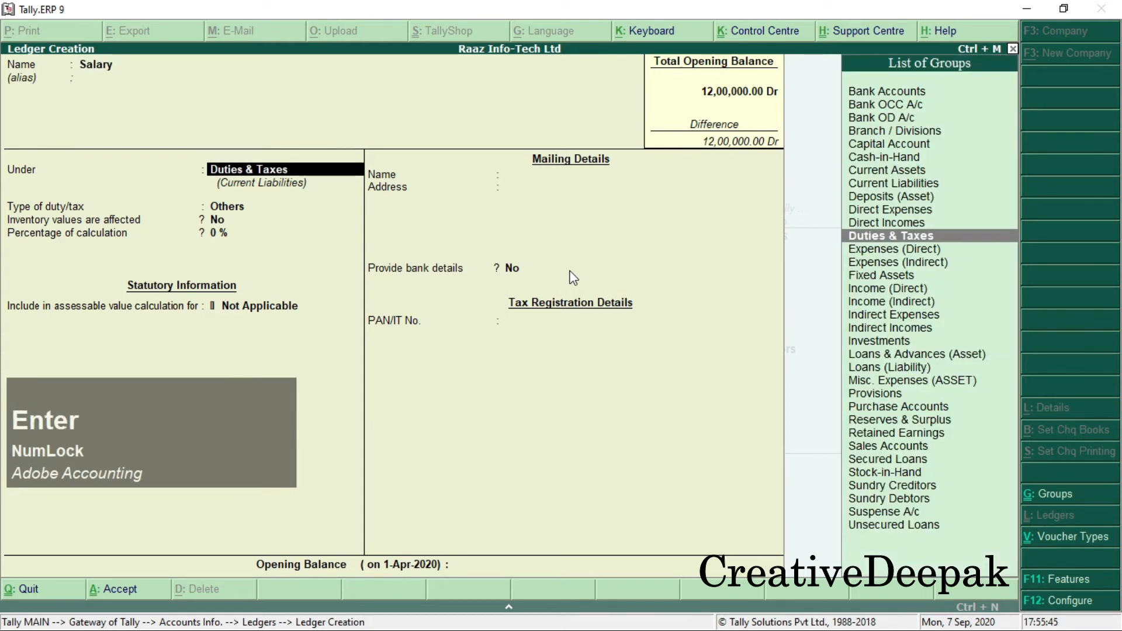
# Step: Place the Salary ledger under Indirect Expenses and keep inventory values affected at No
pyautogui.write('I')
pyautogui.press('Down')
pyautogui.press('Down')
pyautogui.press('Down')
pyautogui.press('Down')
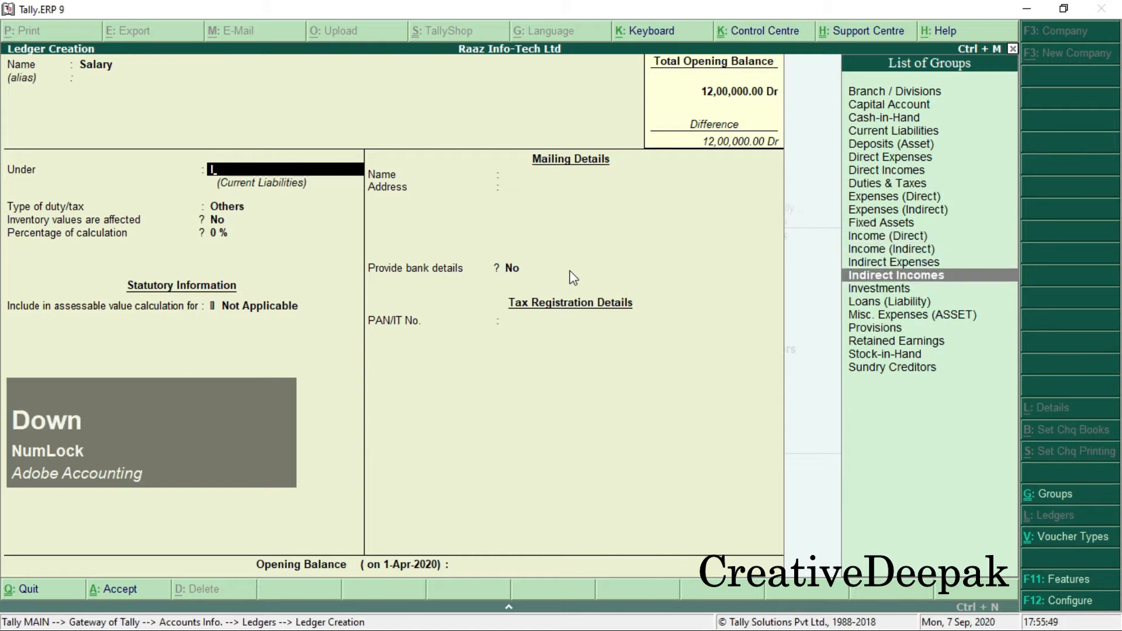
pyautogui.press('Up')
pyautogui.press('Return')
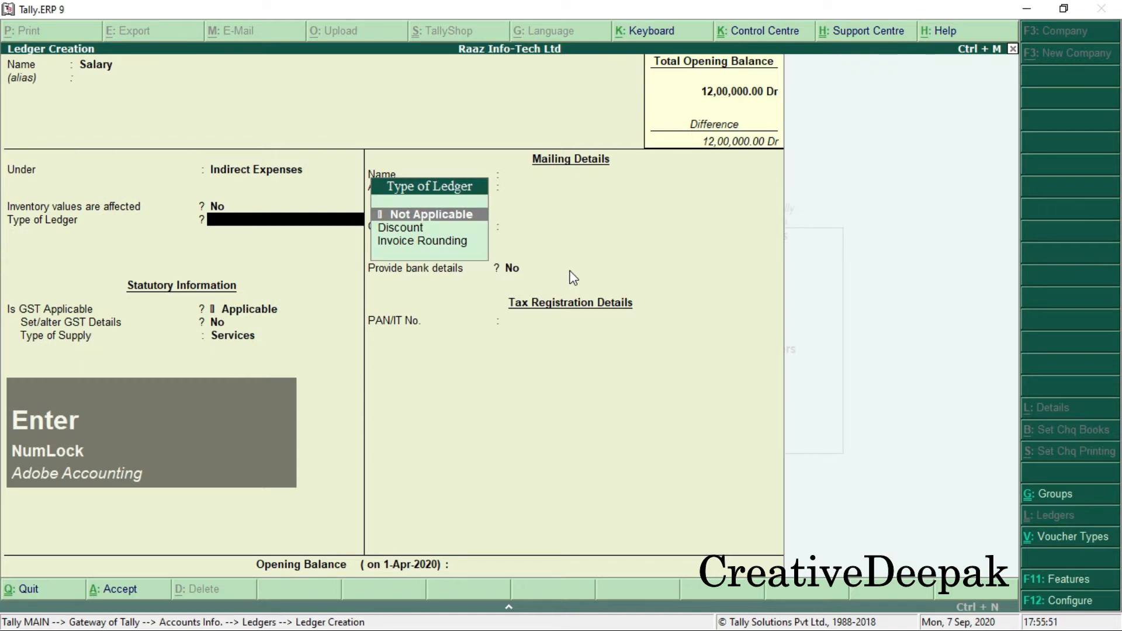
# Step: Set the Salary ledger's type and GST applicability to Not Applicable, accept the remaining defaults, and save it
pyautogui.press('Return')
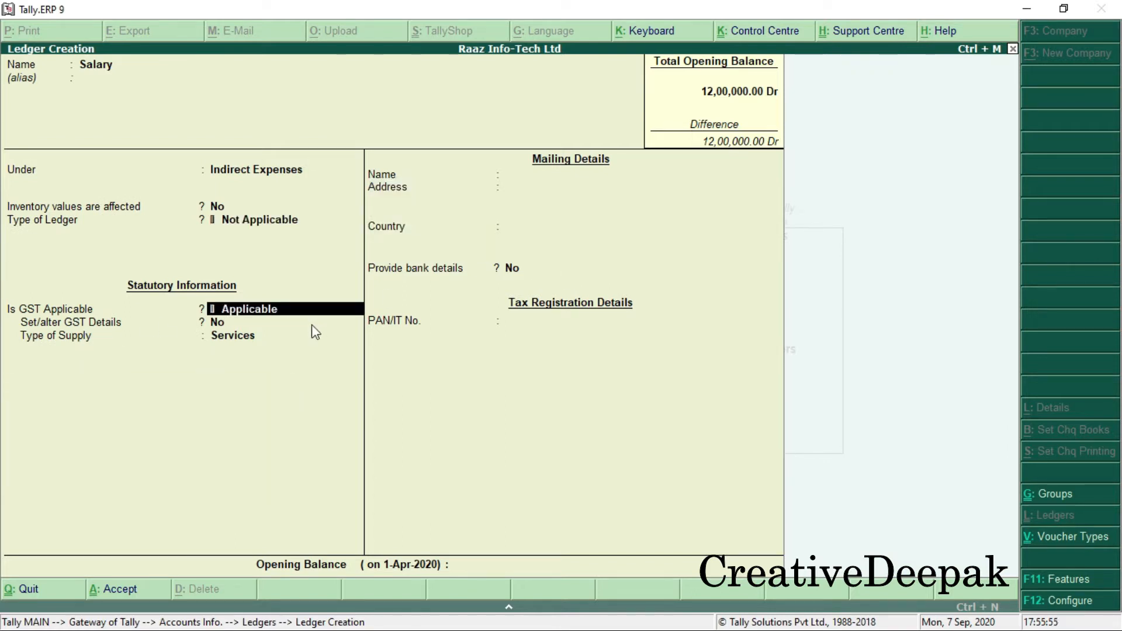
pyautogui.press('space')
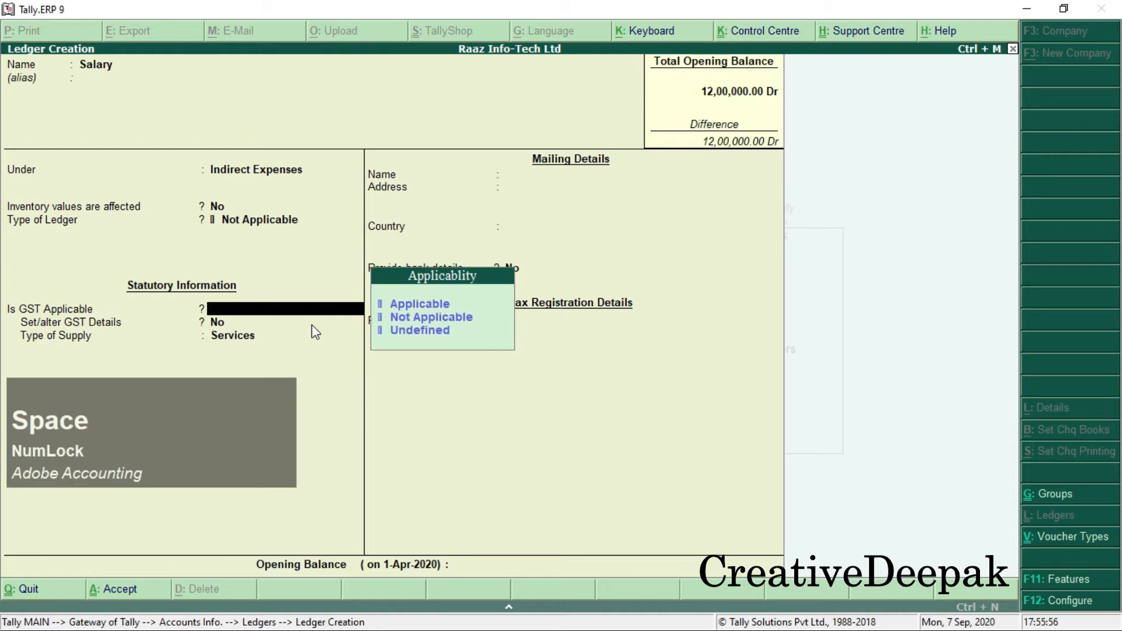
pyautogui.click(404, 320)
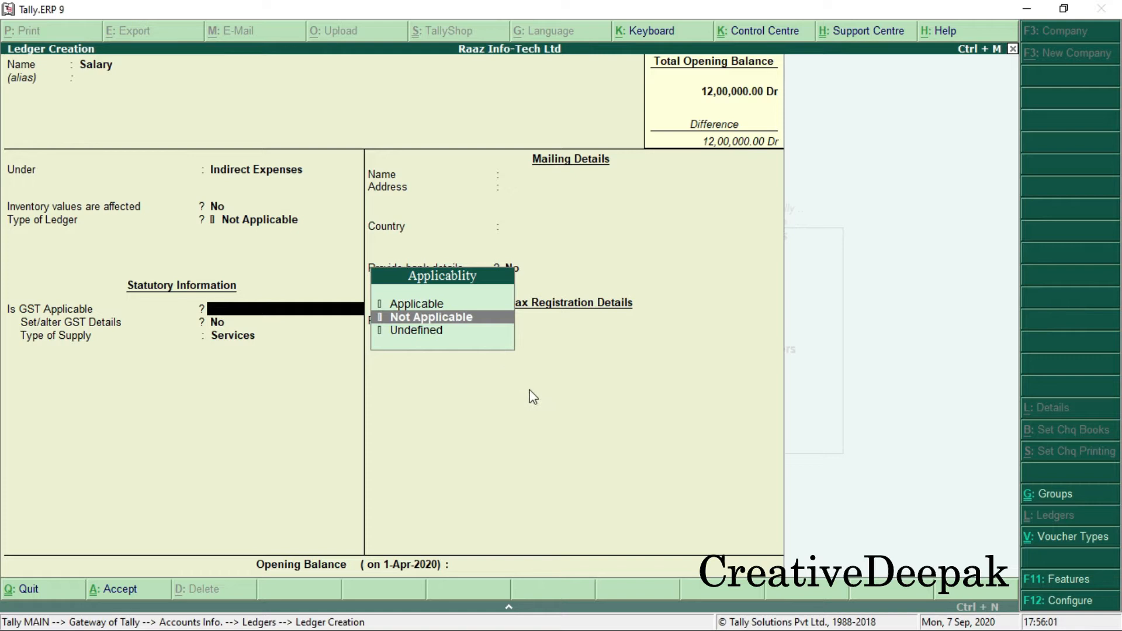
pyautogui.press('Return')
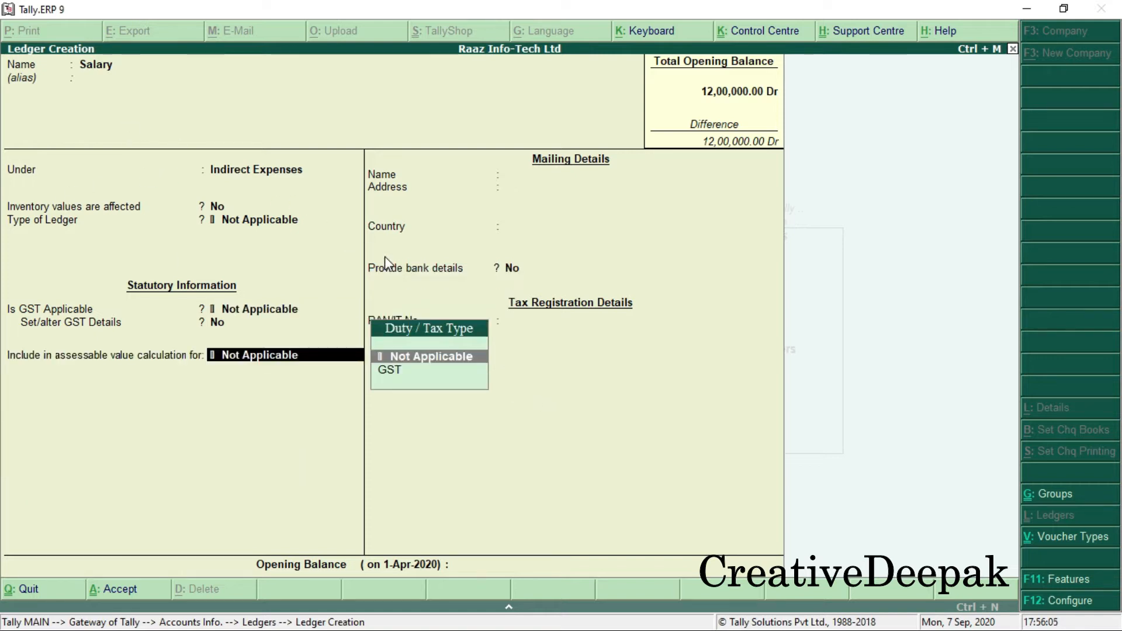
pyautogui.press('Return')
pyautogui.press('Return')
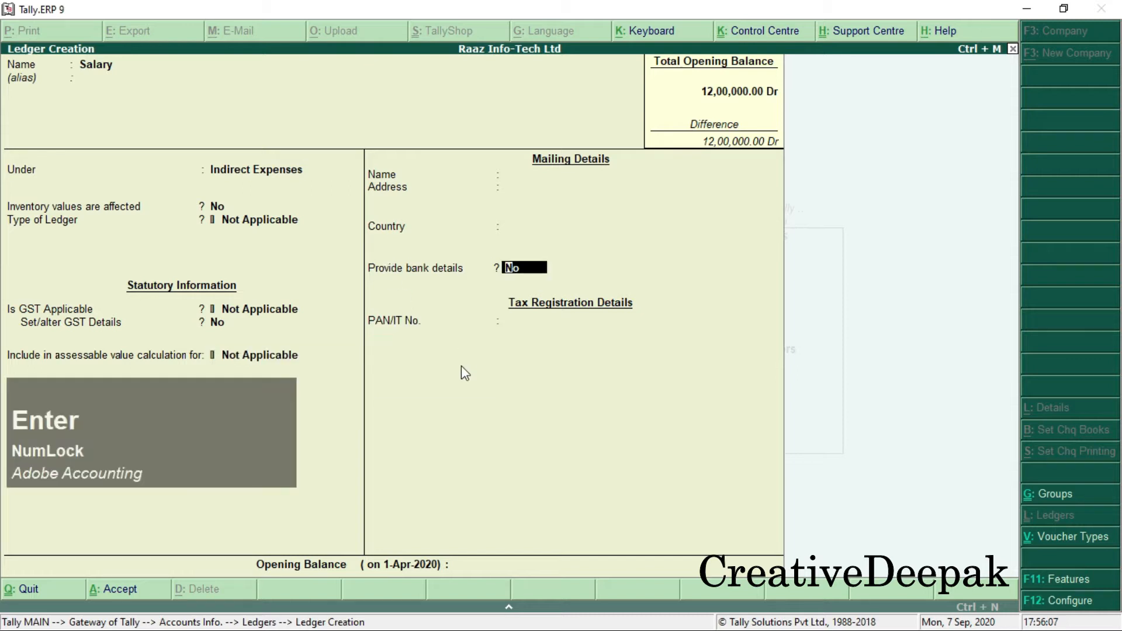
pyautogui.press('Return')
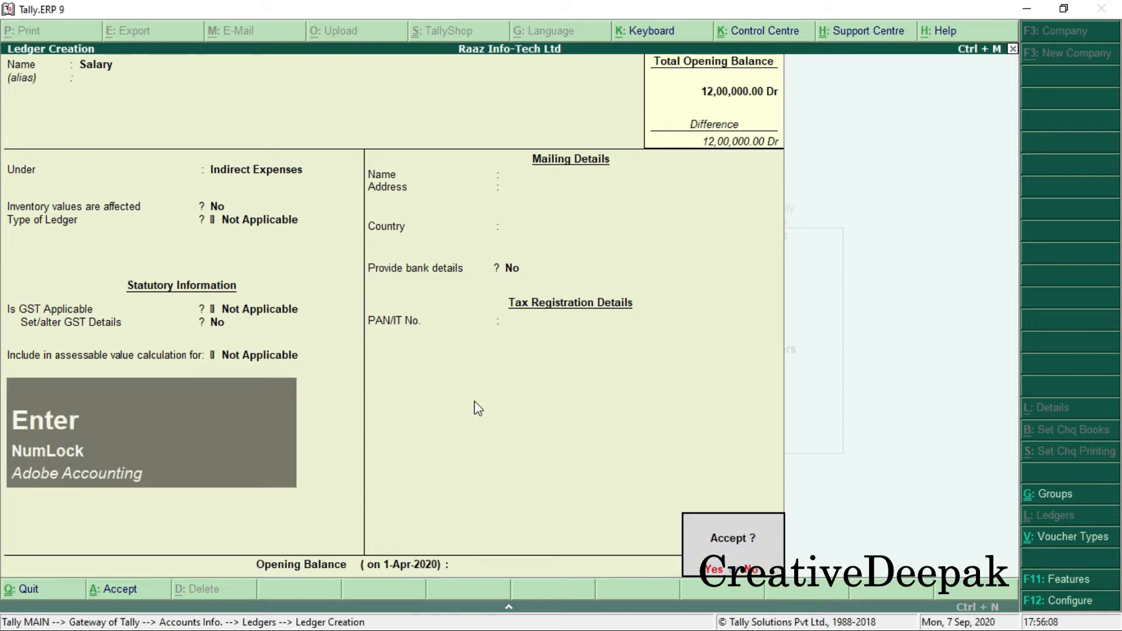
pyautogui.press('Return')
# Step: Name the next ledger Rent and keep it under Indirect Expenses
pyautogui.write('Rent')
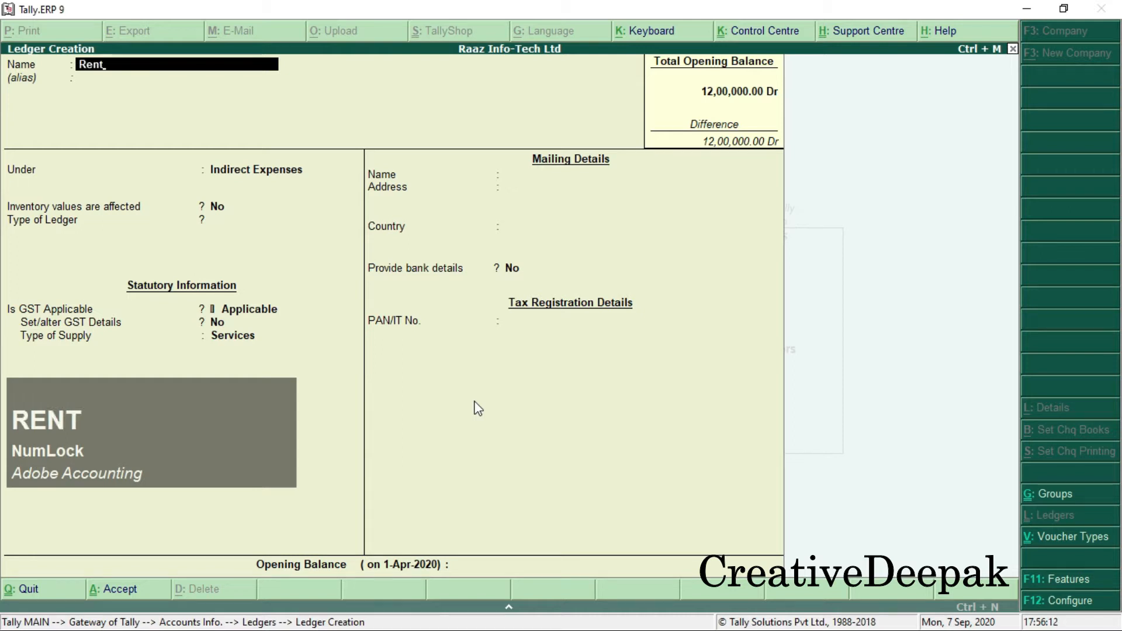
pyautogui.press('Return')
pyautogui.press('Return')
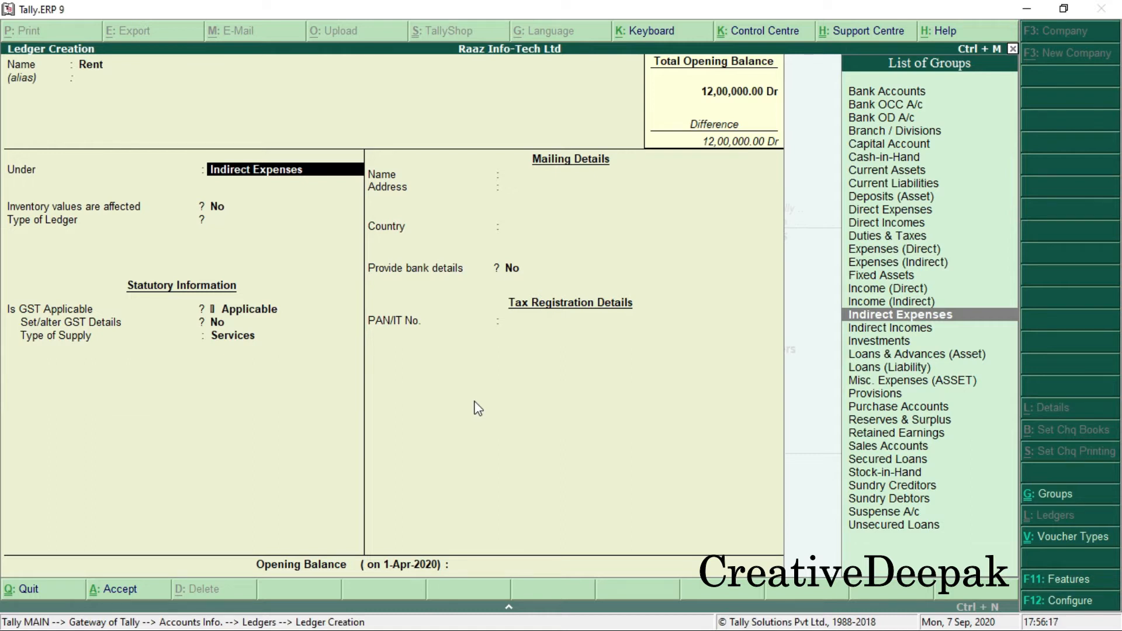
pyautogui.press('Return')
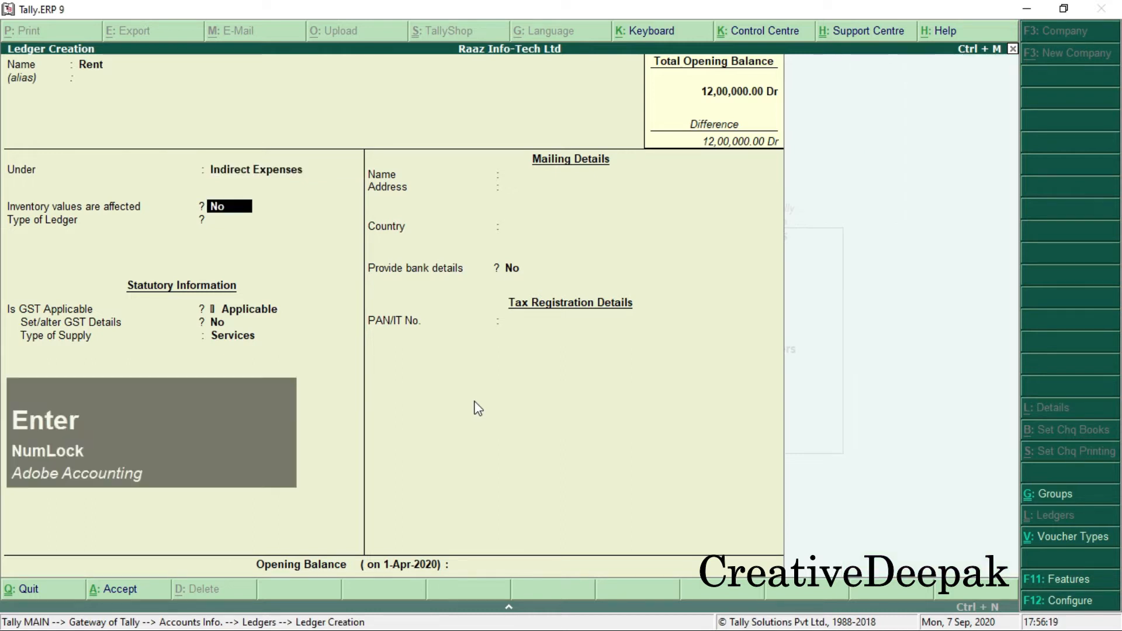
# Step: Set the Rent ledger's type and GST applicability to Not Applicable, save it, and return to the Gateway of Tally
pyautogui.press('Return')
pyautogui.press('Return')
pyautogui.press('space')
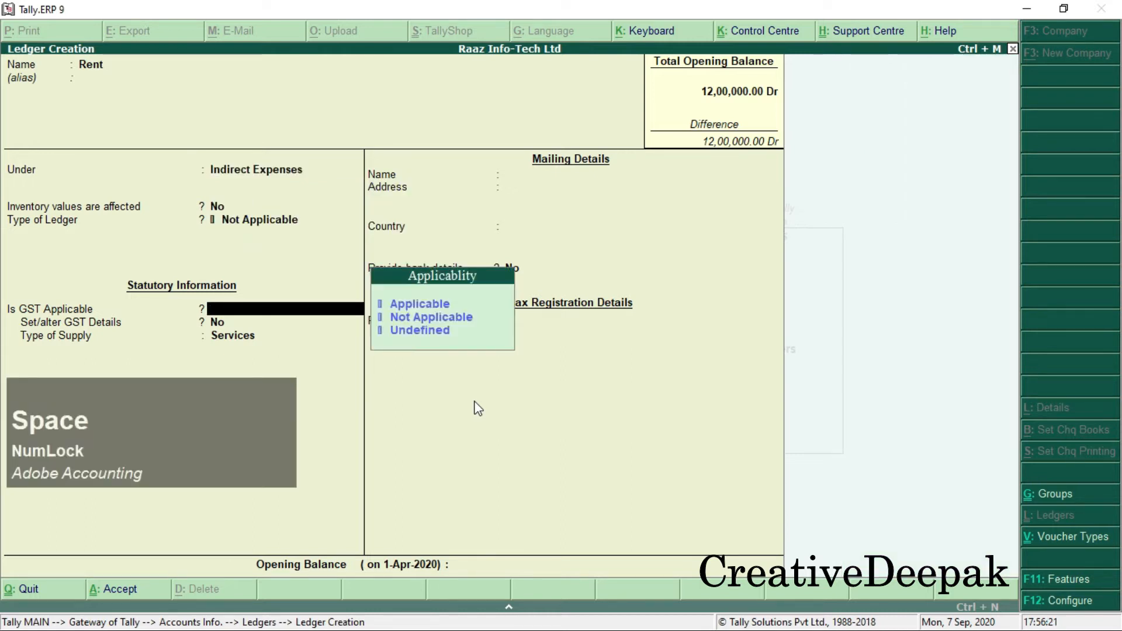
pyautogui.press('Down')
pyautogui.press('Down')
pyautogui.press('Return')
pyautogui.press('Return')
pyautogui.press('Return')
pyautogui.press('Return')
pyautogui.press('Return')
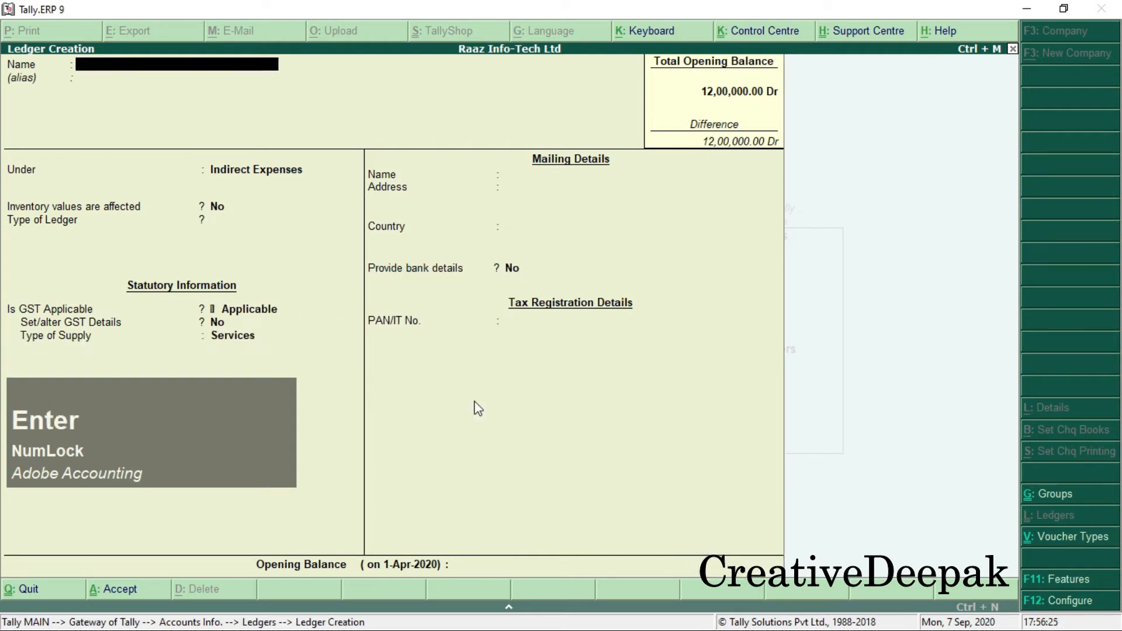
pyautogui.press('Escape')
pyautogui.press('Escape')
pyautogui.press('Escape')
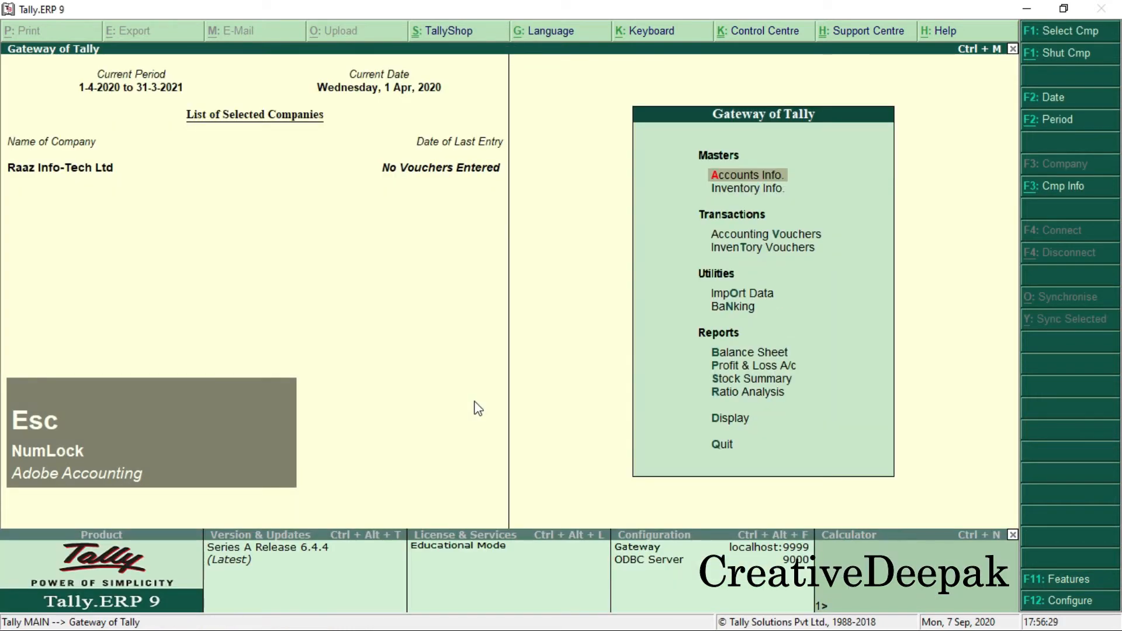
# Step: Switch to the exercise PDF and examine the stock item table with its stock group, unit and GST rate
pyautogui.hotkey('alt', 'Tab')
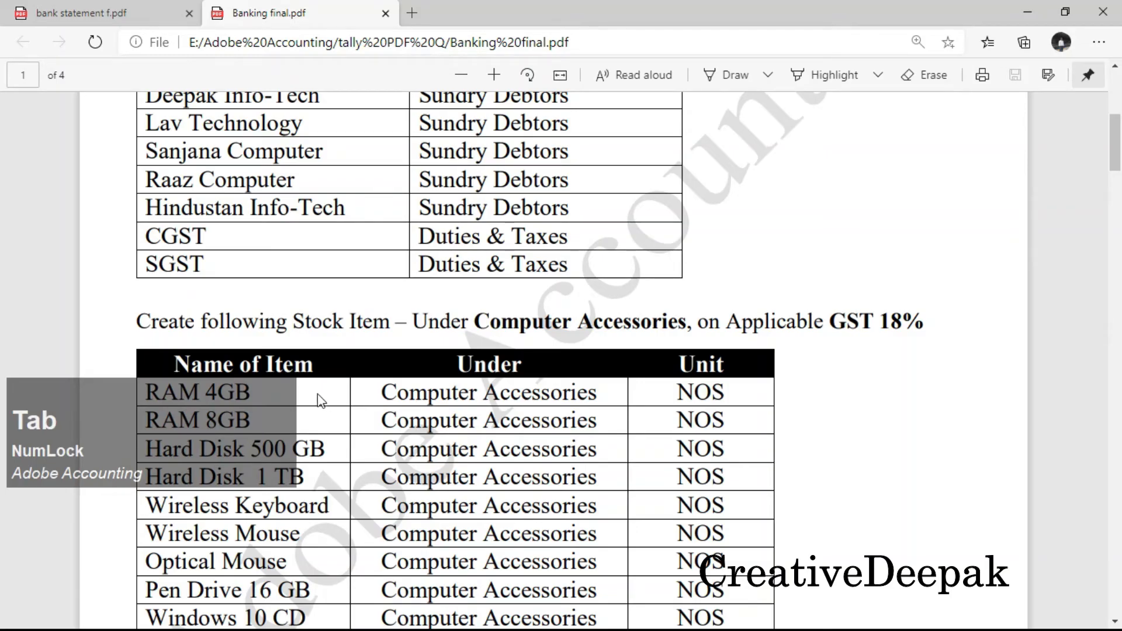
pyautogui.scroll(-1, 321, 401)
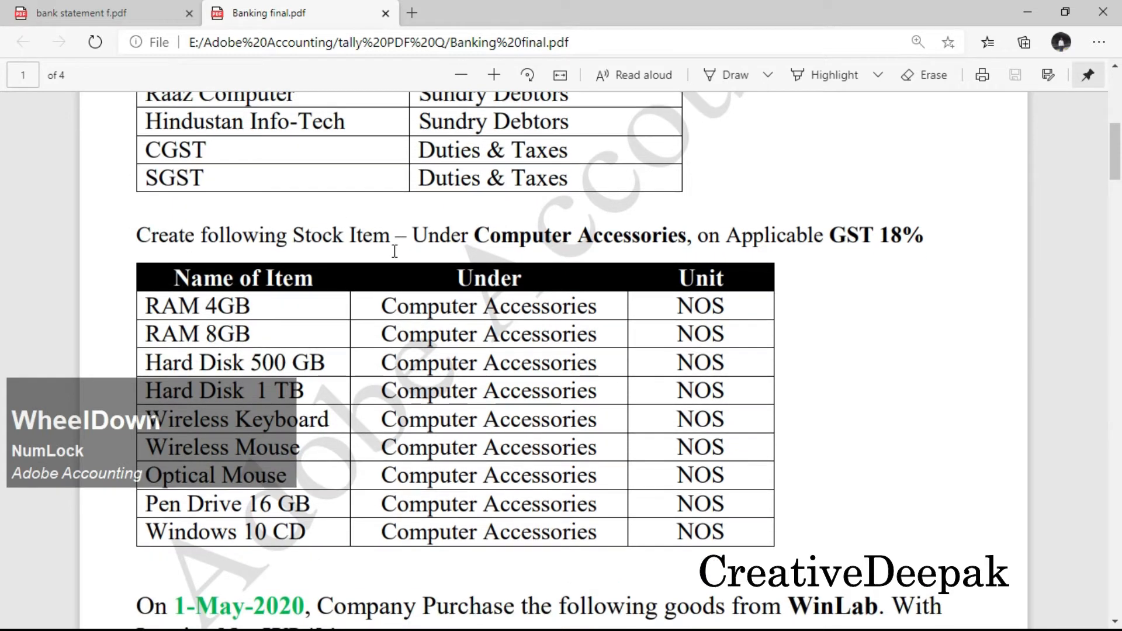
pyautogui.moveTo(490, 236); pyautogui.dragTo(687, 235)
pyautogui.scroll(-1, 202, 238)
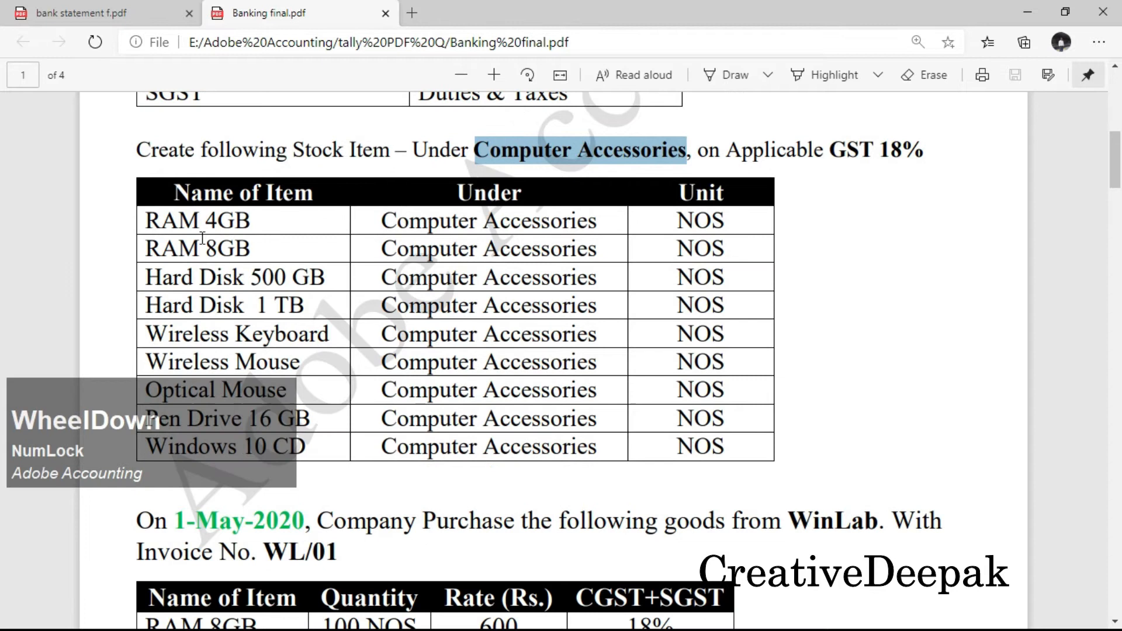
pyautogui.click(651, 152)
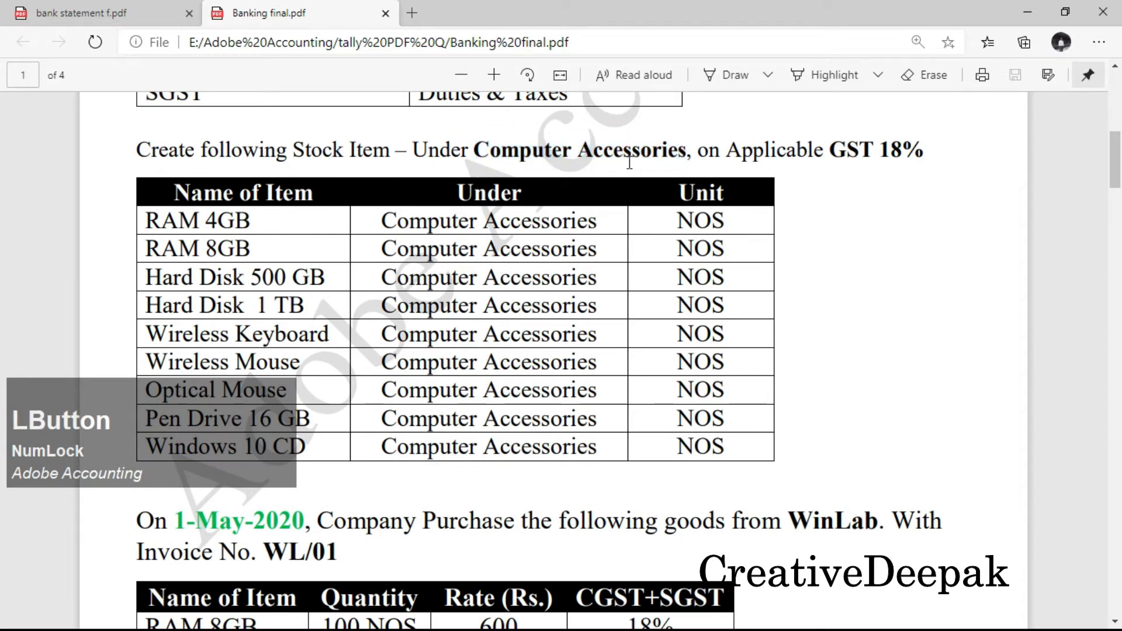
pyautogui.doubleClick(481, 153)
pyautogui.moveTo(449, 282); pyautogui.dragTo(488, 374)
pyautogui.click(493, 317)
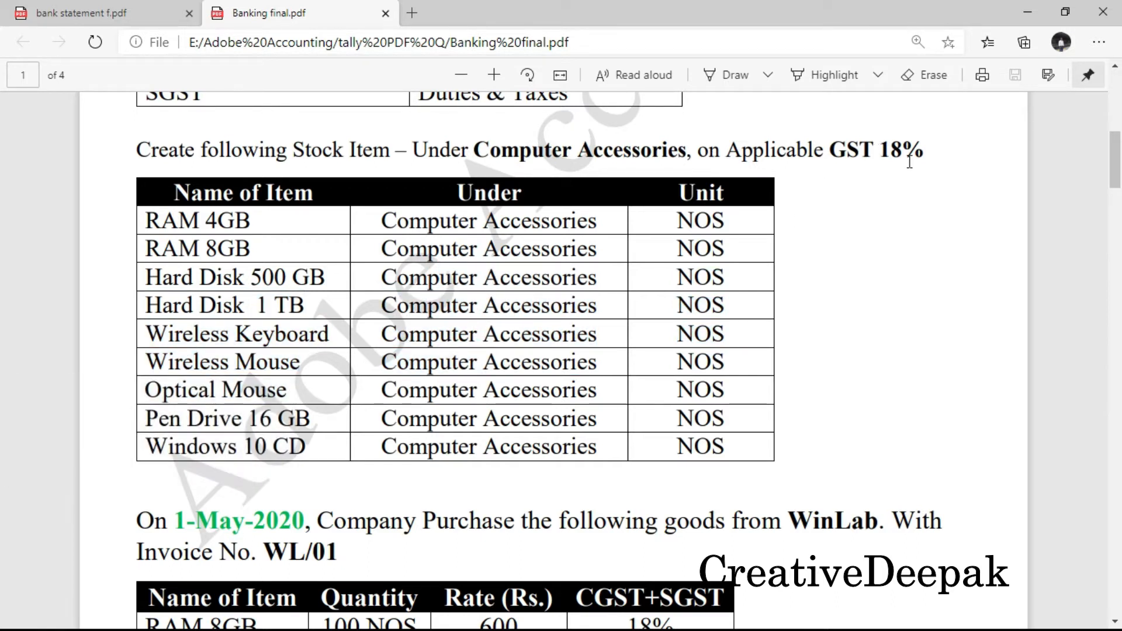
pyautogui.moveTo(482, 152); pyautogui.dragTo(688, 154)
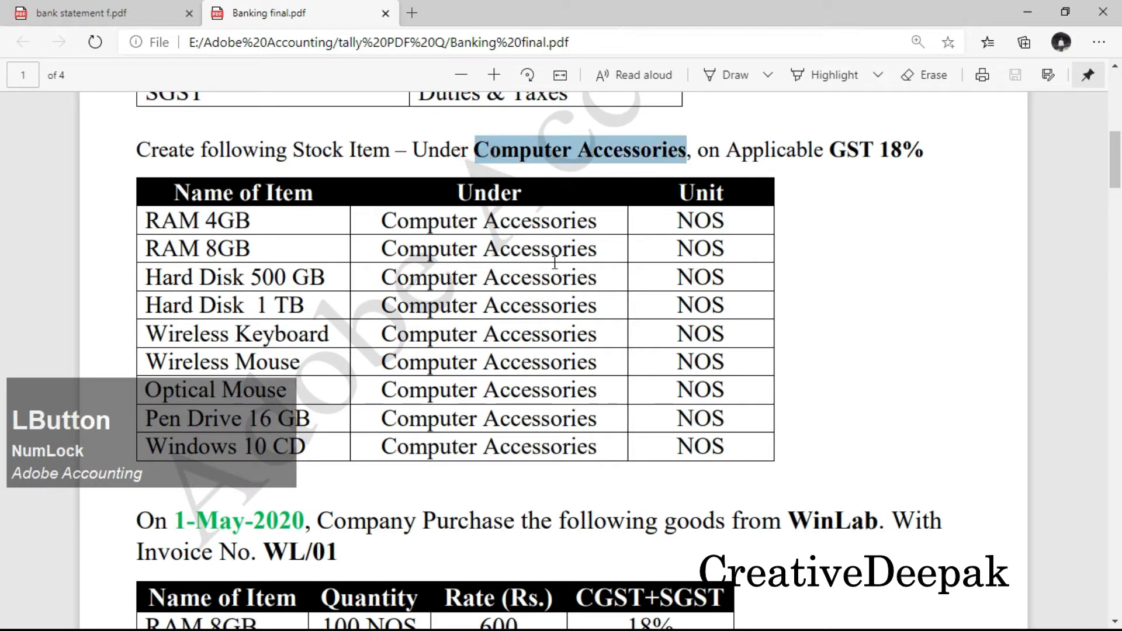
# Step: Switch to Tally.ERP 9 and open the form for creating a single stock group
pyautogui.hotkey('alt', 'Tab')
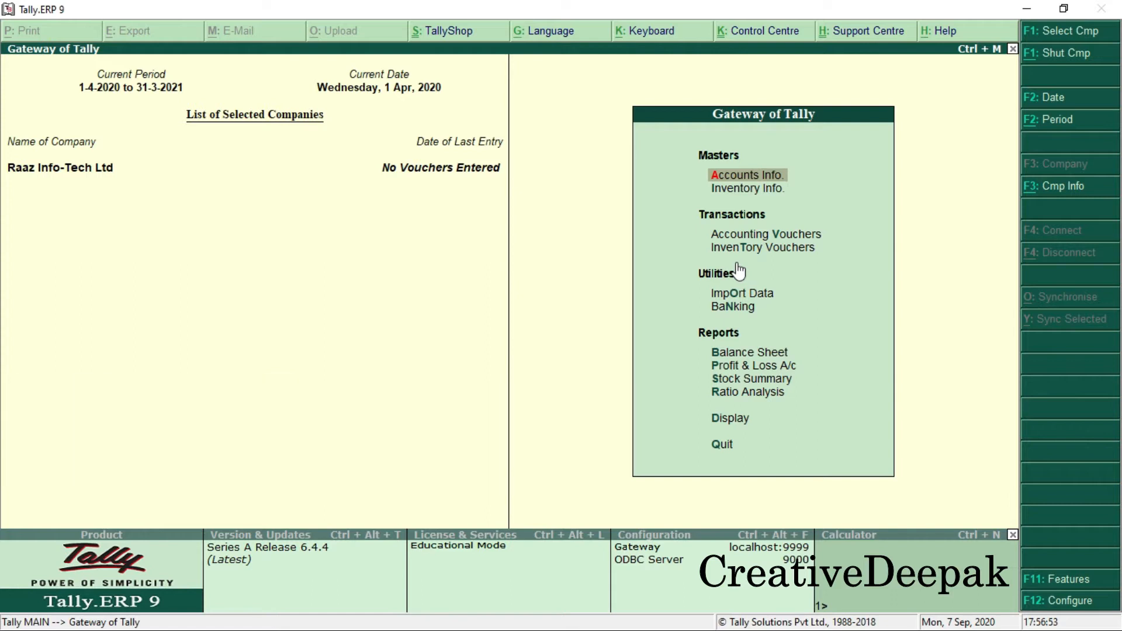
pyautogui.click(922, 465)
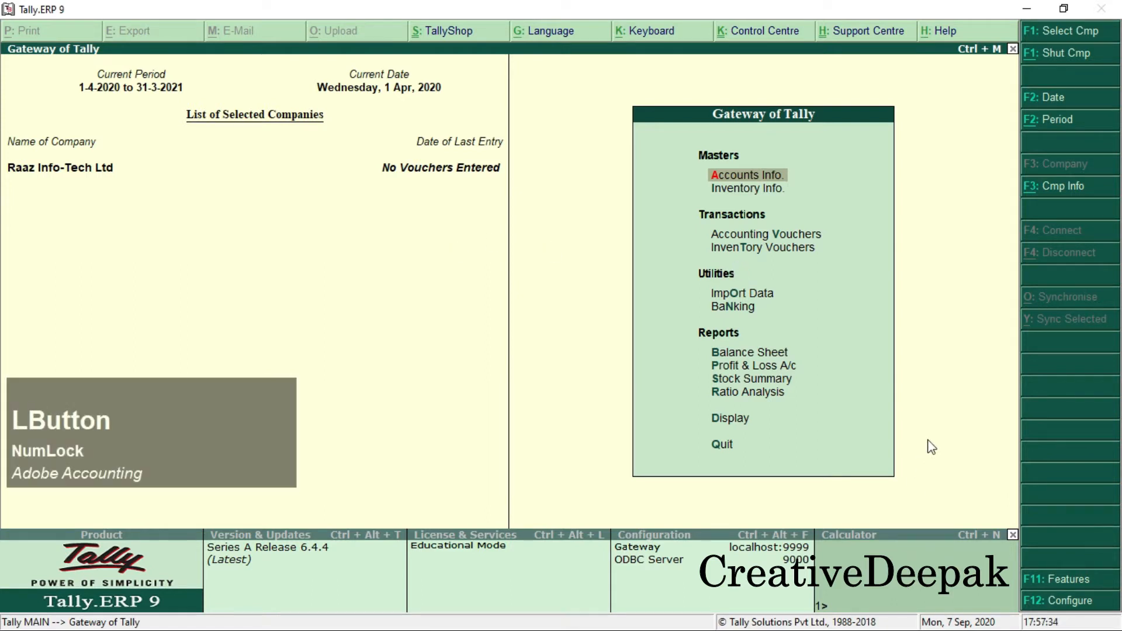
pyautogui.press('Down')
pyautogui.press('Up')
pyautogui.press('Down')
pyautogui.press('Return')
pyautogui.press('Down')
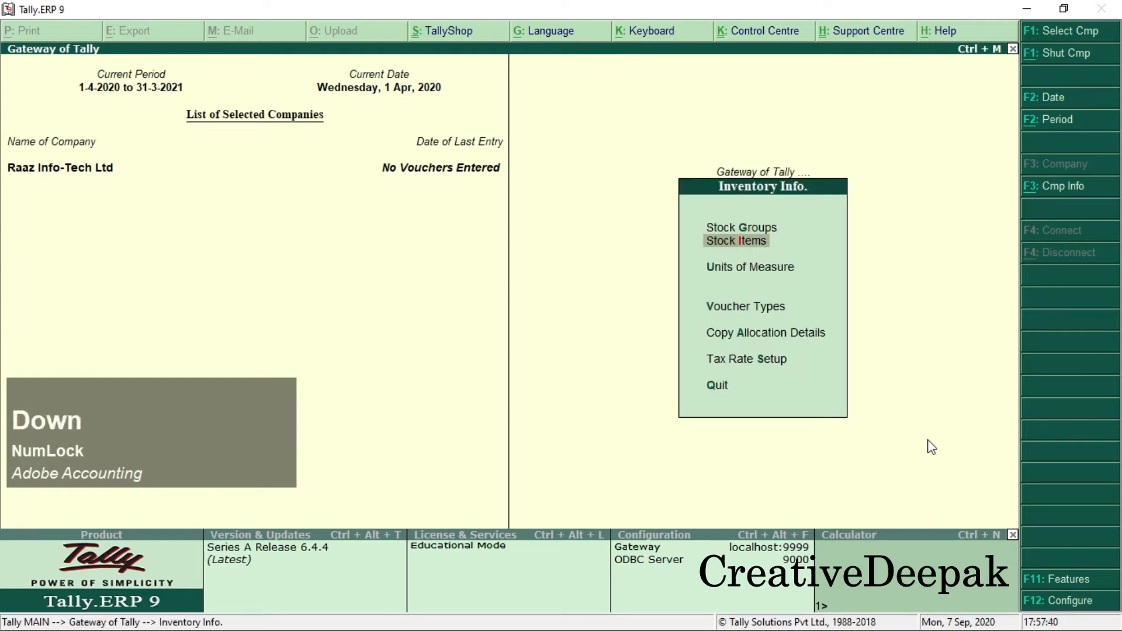
pyautogui.press('Up')
pyautogui.press('Return')
pyautogui.press('Return')
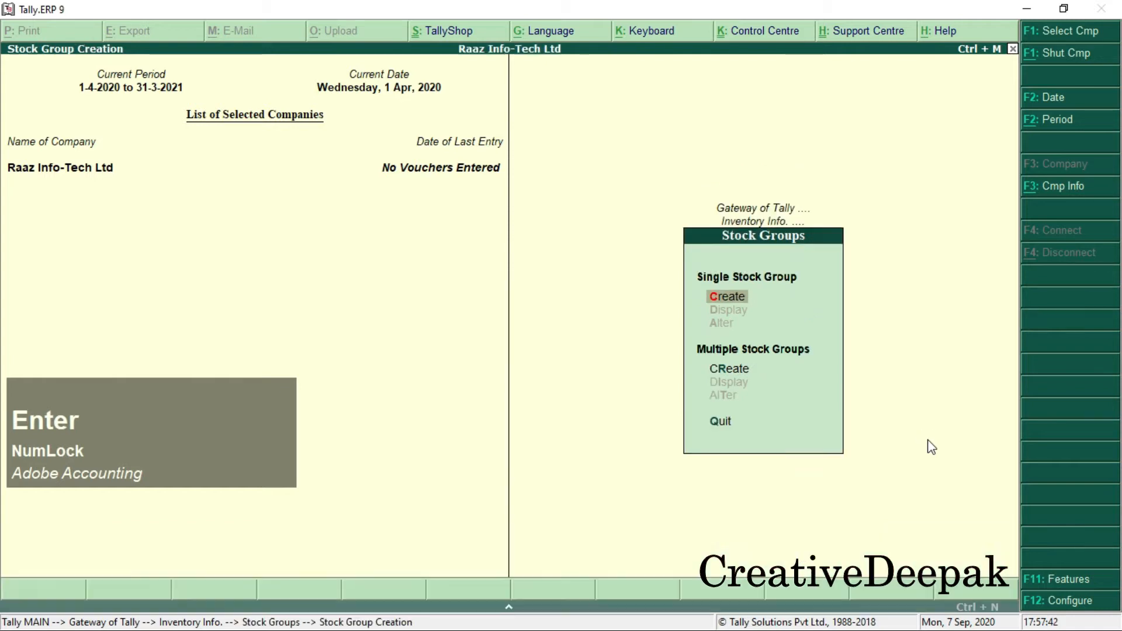
# Step: Name the stock group Computer Accessories, keep it under Primary, and leave adding of item quantities at No
pyautogui.write('Com')
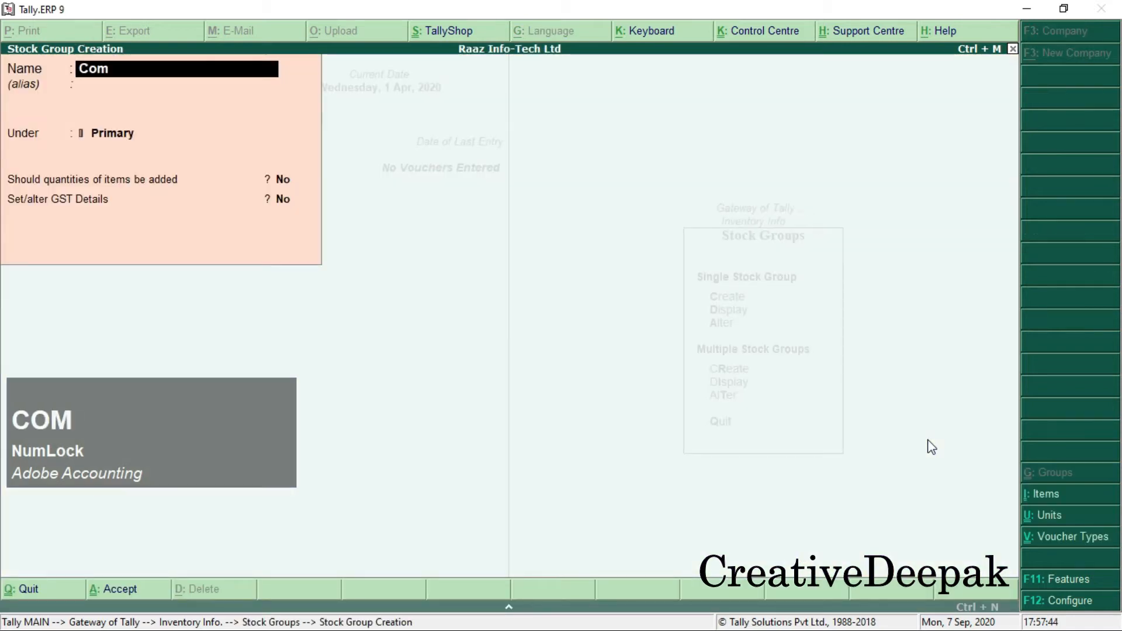
pyautogui.write('puter a')
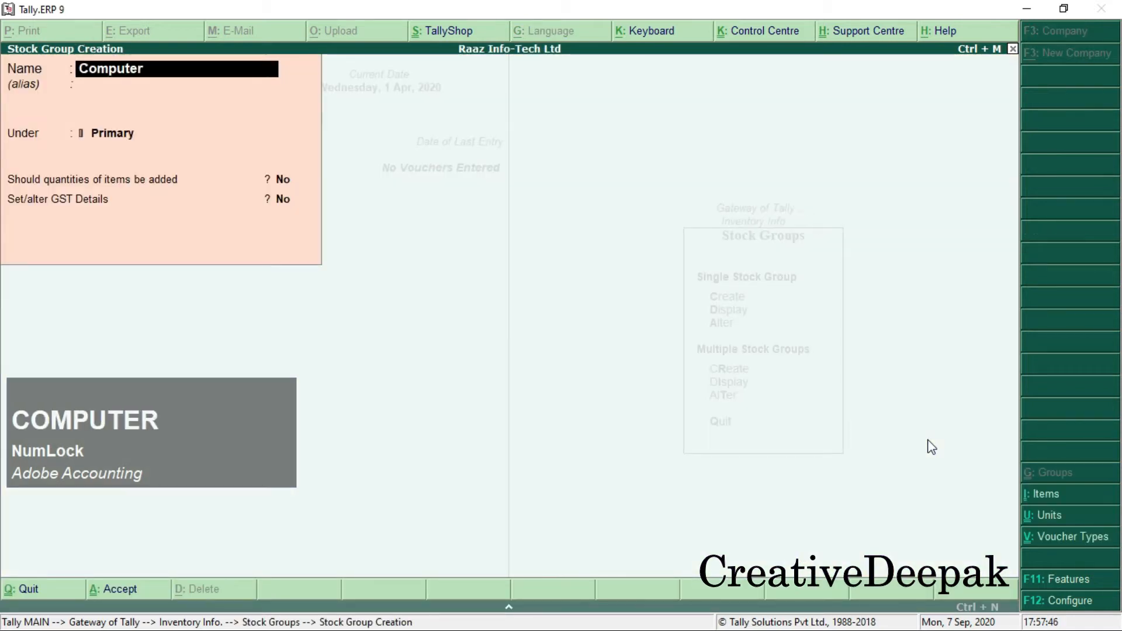
pyautogui.write('cc')
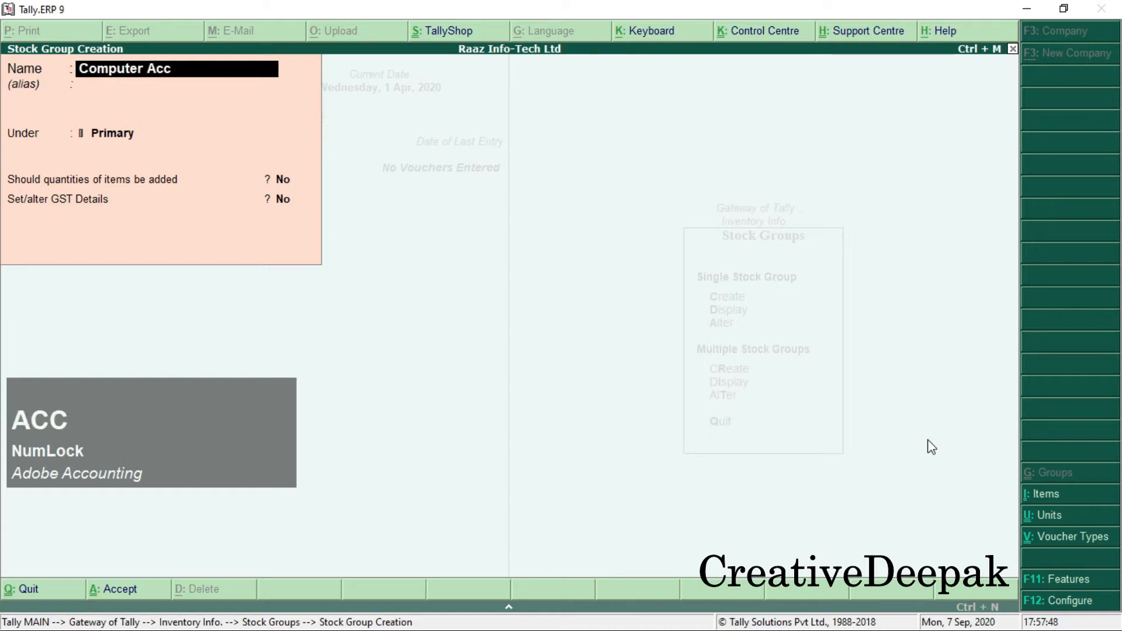
pyautogui.write('essories')
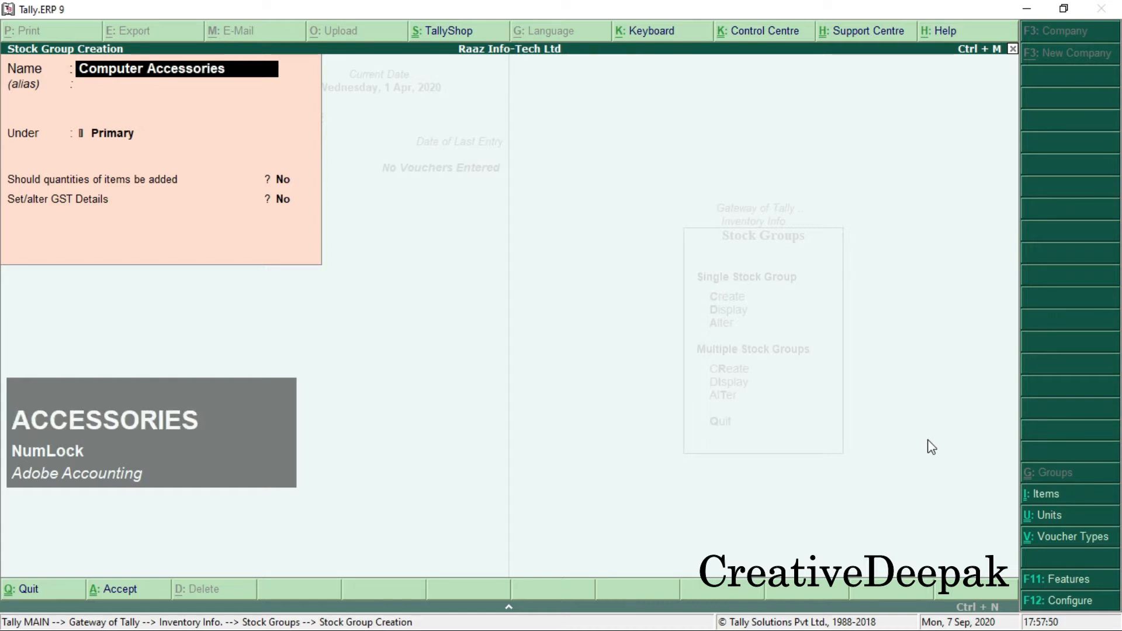
pyautogui.press('Return')
pyautogui.press('Return')
pyautogui.press('Return')
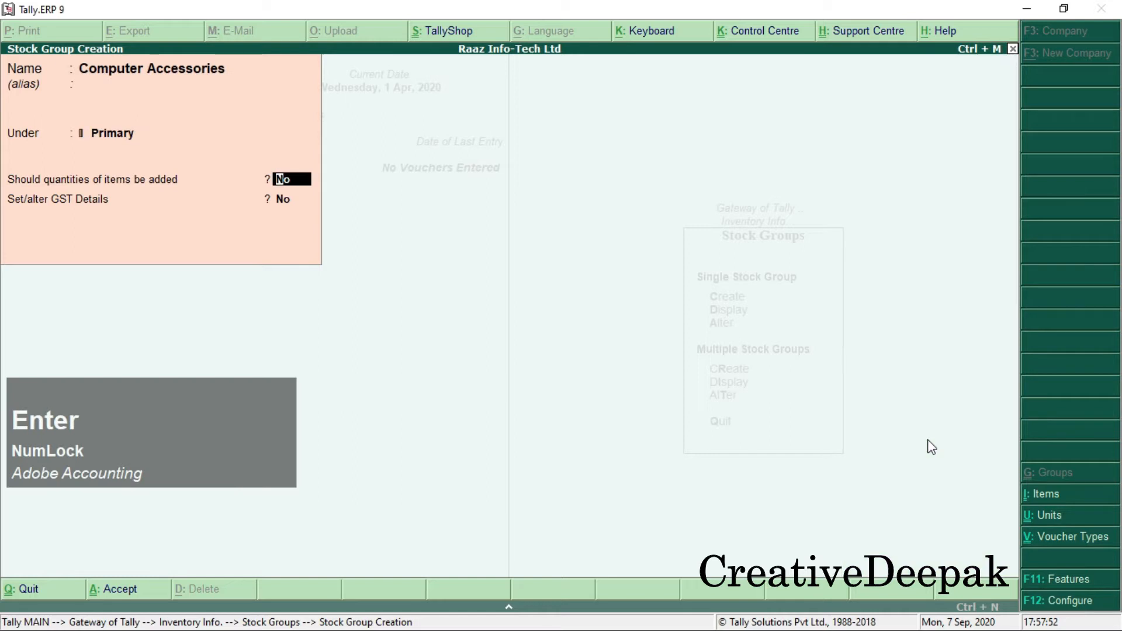
pyautogui.press('Return')
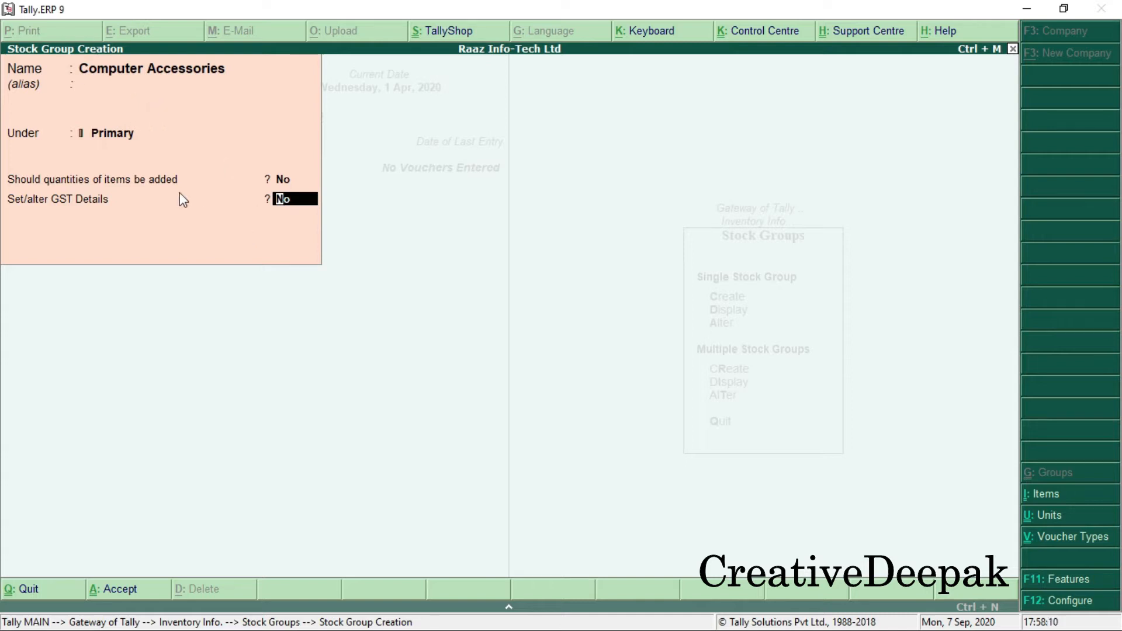
# Step: Enable GST details for the Computer Accessories group, leave the description blank, and enter HSN/SAC 1236
pyautogui.click(132, 203)
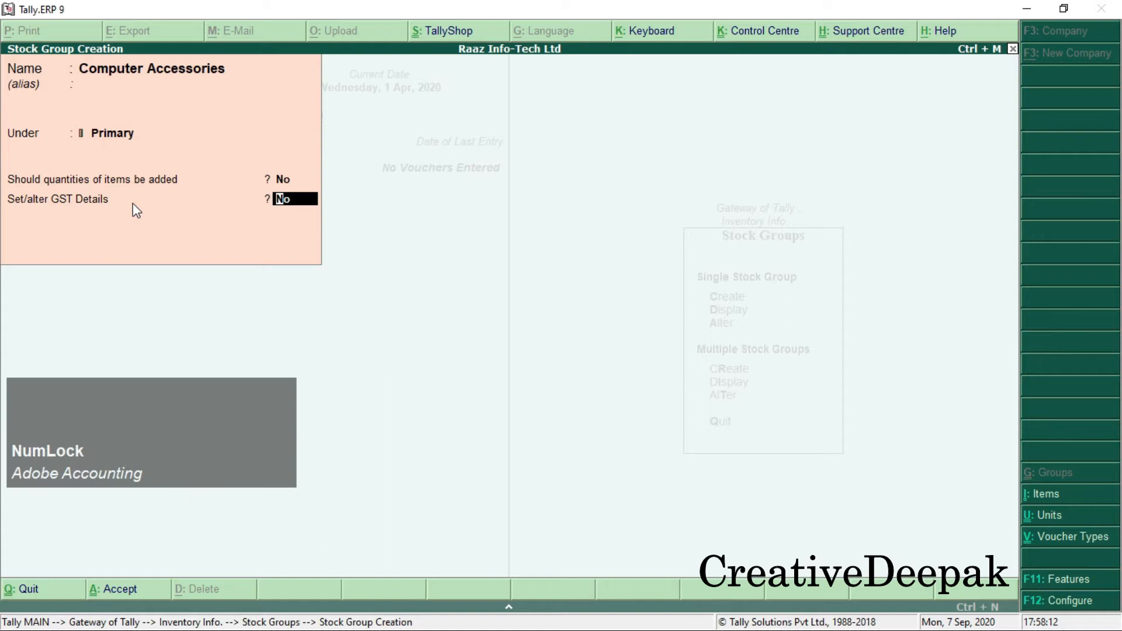
pyautogui.press('2')
pyautogui.moveTo(2, 189); pyautogui.dragTo(375, 222)
pyautogui.press('Escape')
pyautogui.press('y')
pyautogui.press('Return')
pyautogui.press('Return')
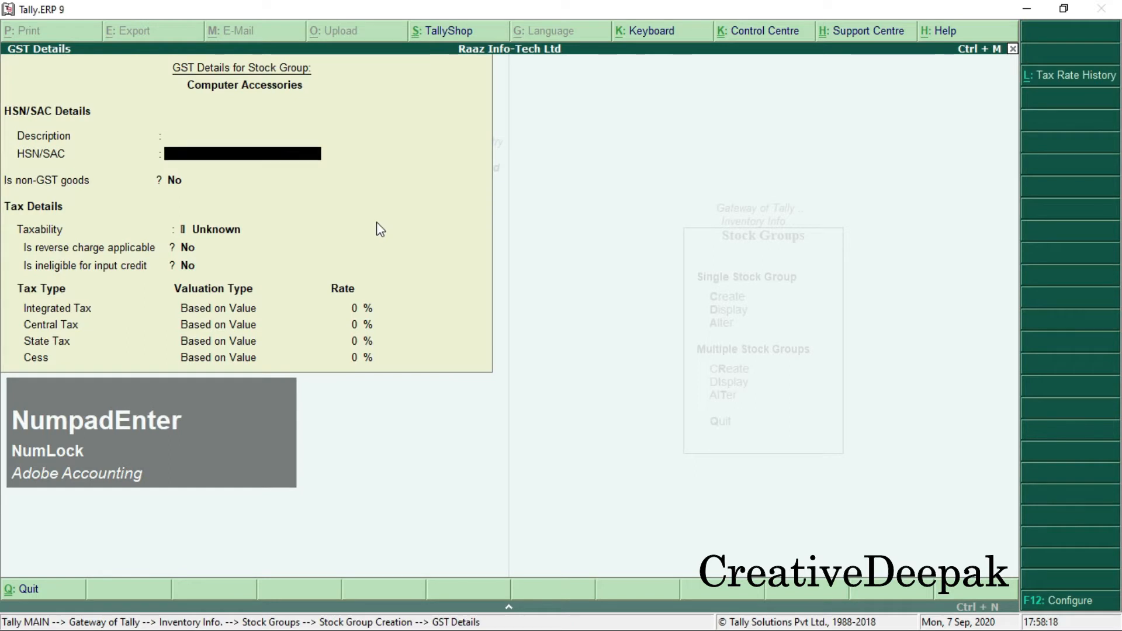
pyautogui.write('1')
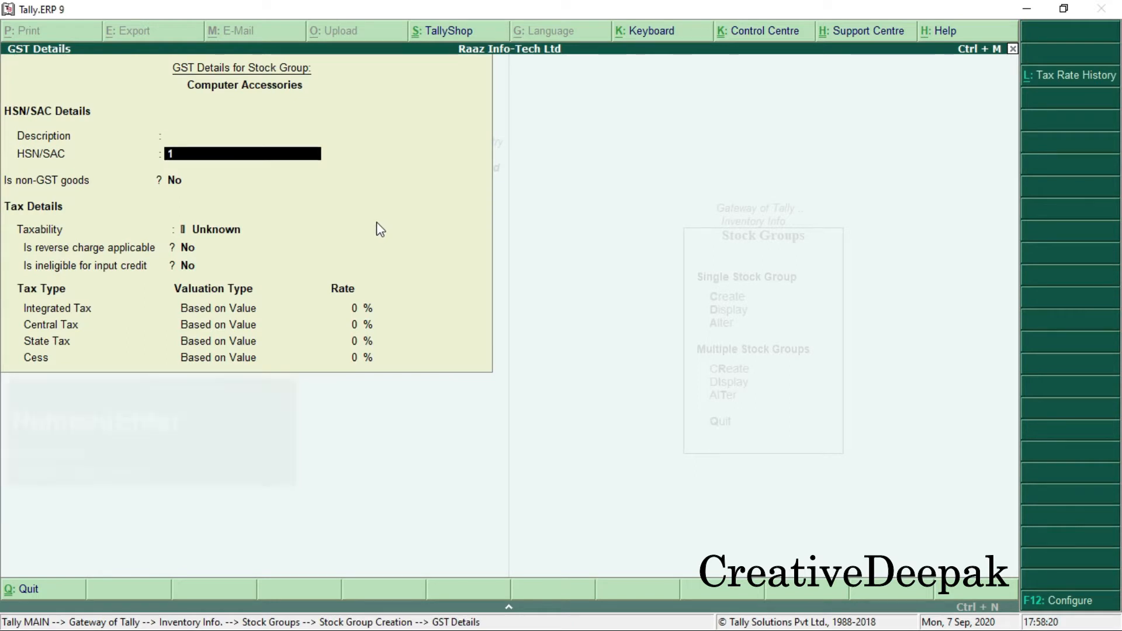
pyautogui.write('236')
pyautogui.press('Return')
pyautogui.press('Return')
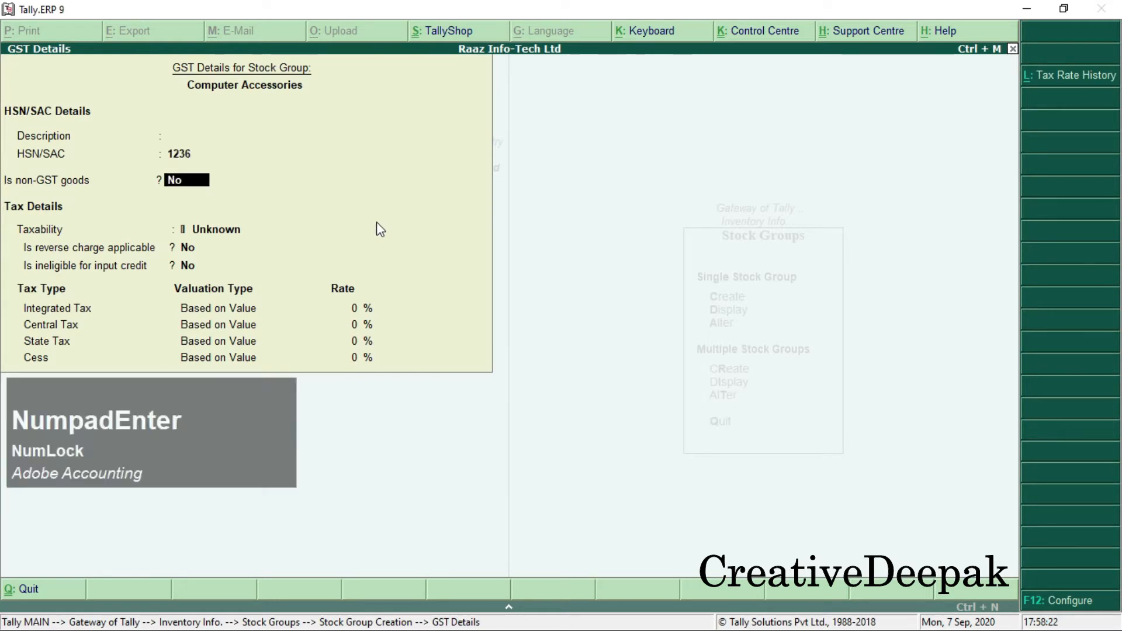
# Step: Set the group's taxability to Taxable, keeping non-GST goods, reverse charge and input credit ineligibility at No
pyautogui.press('Down')
pyautogui.press('Down')
pyautogui.press('Down')
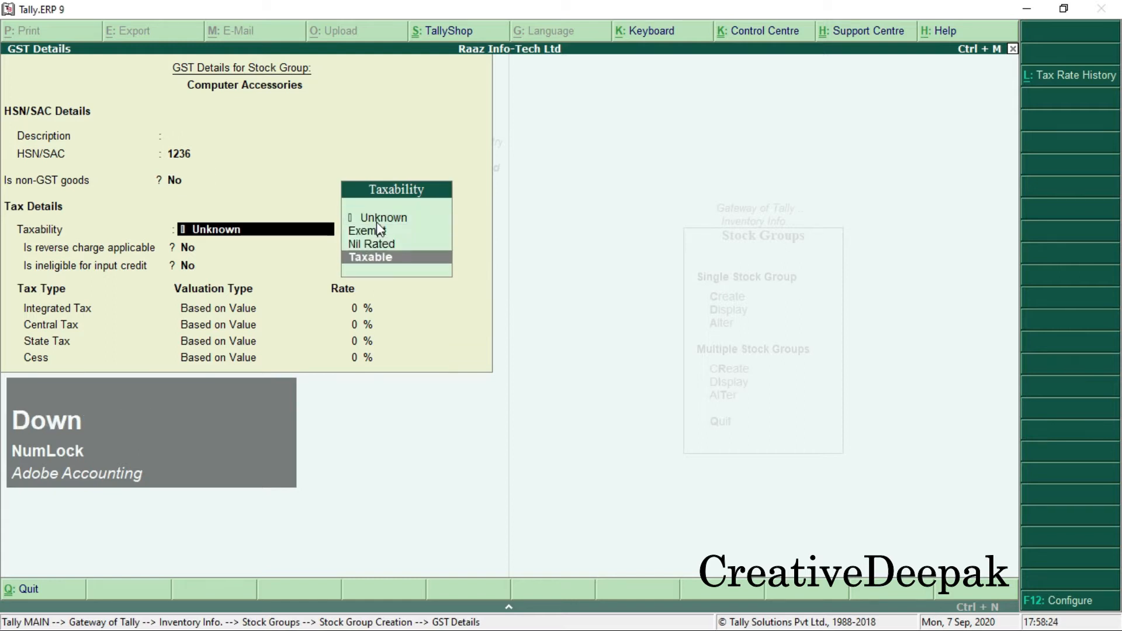
pyautogui.press('Return')
pyautogui.press('Return')
pyautogui.press('Return')
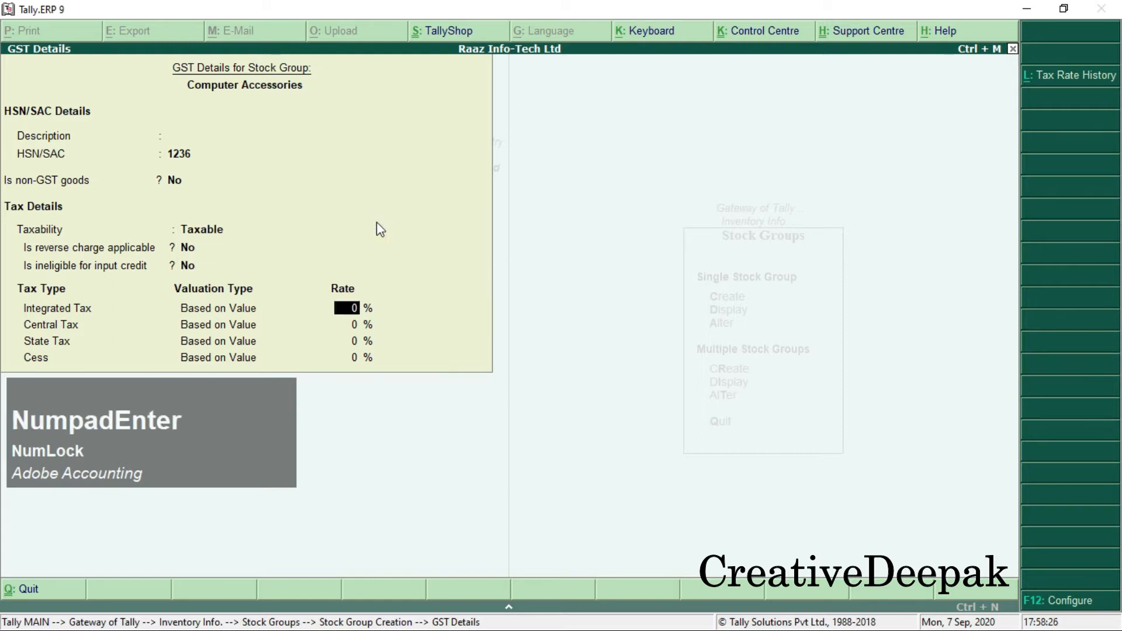
# Step: Check the GST rate in the exercise PDF, return to Tally.ERP 9, set Integrated Tax to 18%, and save the stock group
pyautogui.hotkey('alt', 'Tab')
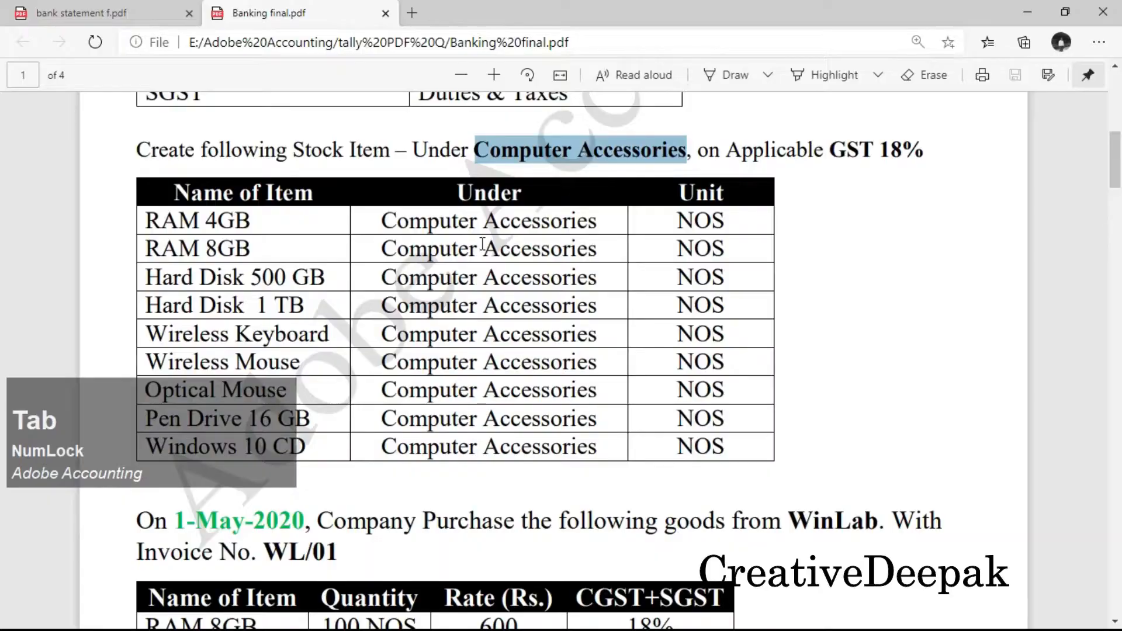
pyautogui.moveTo(881, 155); pyautogui.dragTo(923, 154)
pyautogui.hotkey('alt', 'Tab')
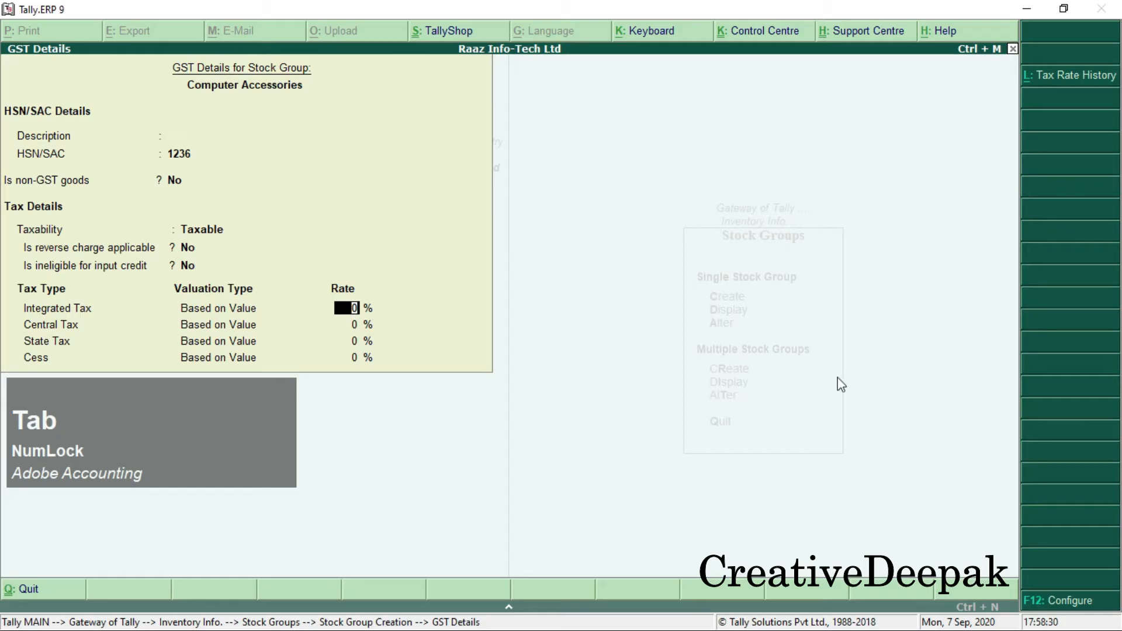
pyautogui.write('18')
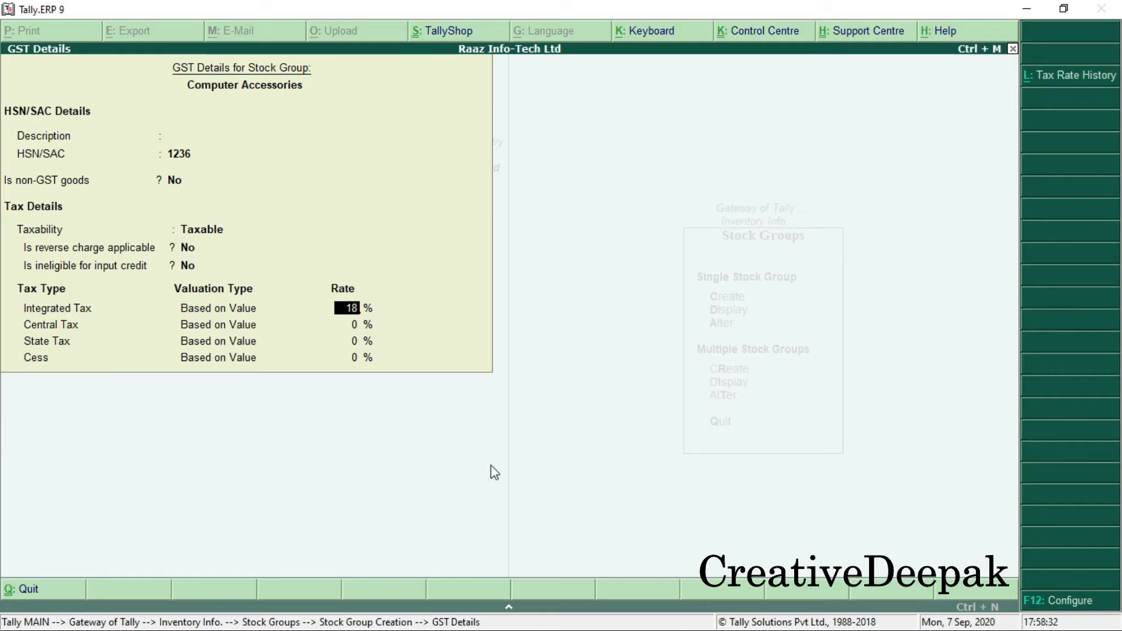
pyautogui.press('Return')
pyautogui.press('Return')
pyautogui.press('Return')
pyautogui.press('Return')
pyautogui.press('Return')
pyautogui.press('Escape')
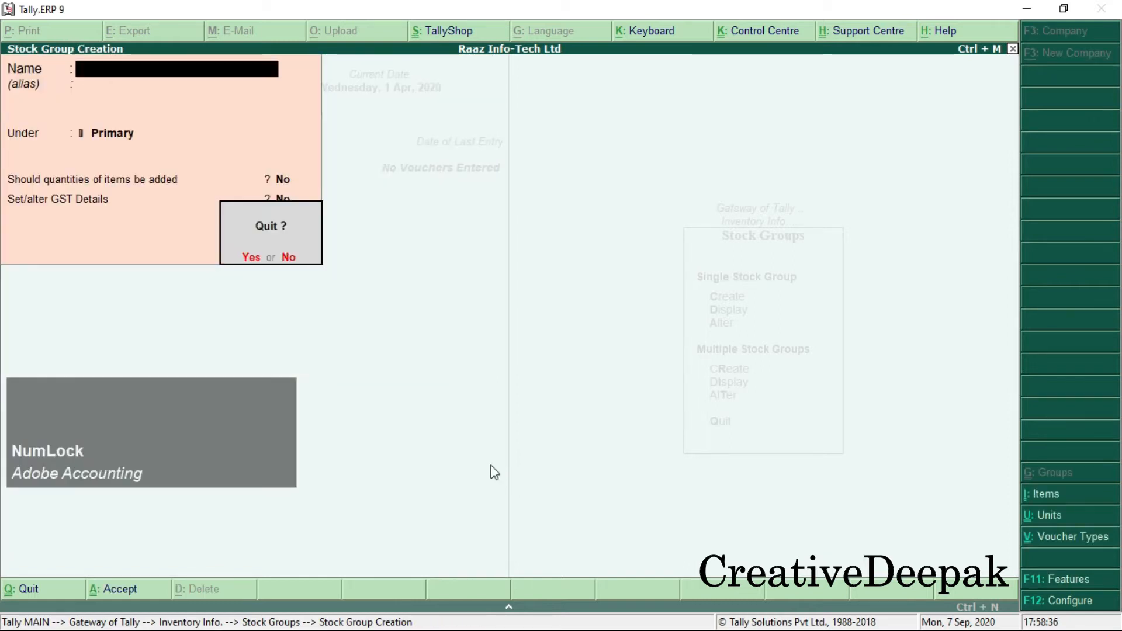
pyautogui.press('Escape')
# Step: Start a new simple unit of measure with the symbol NOS
pyautogui.press('Down')
pyautogui.press('Down')
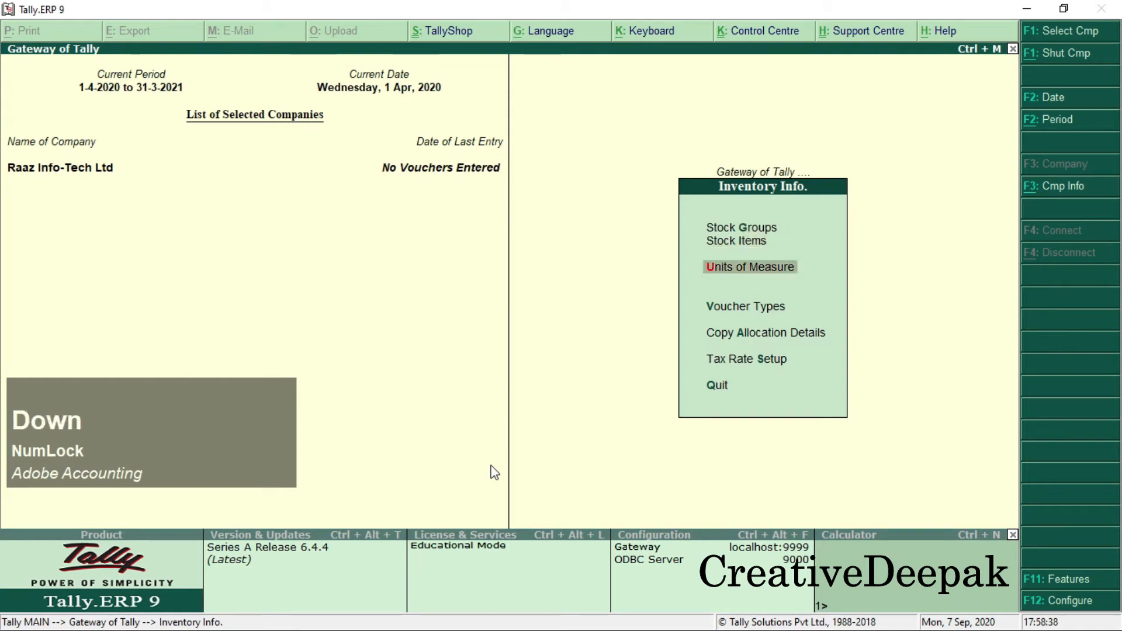
pyautogui.press('Return')
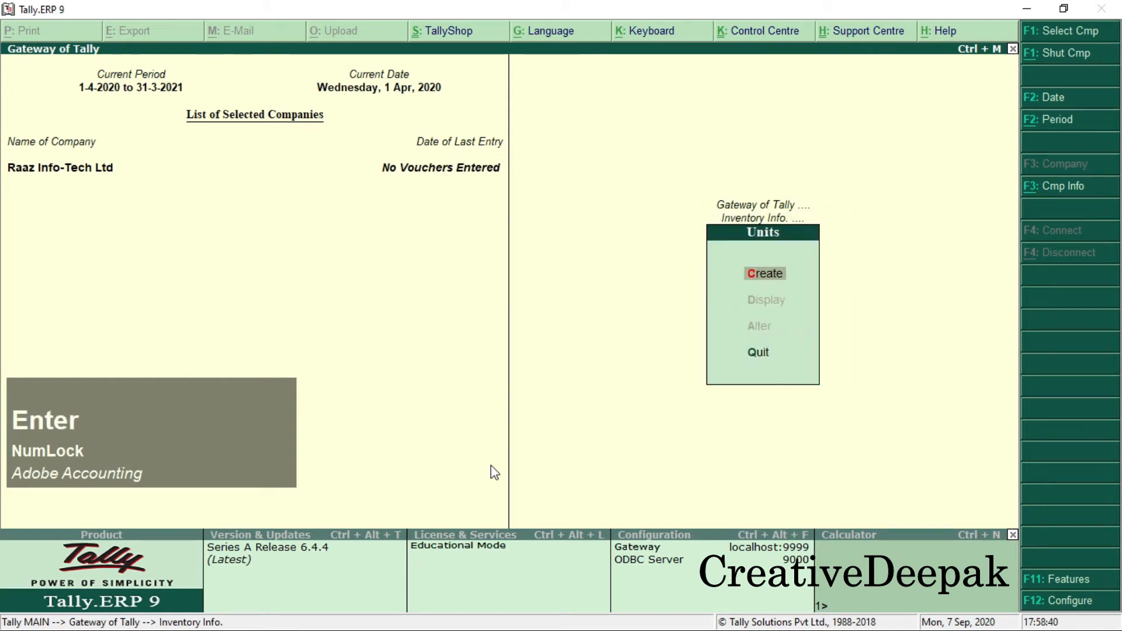
pyautogui.press('Return')
pyautogui.write('NOS')
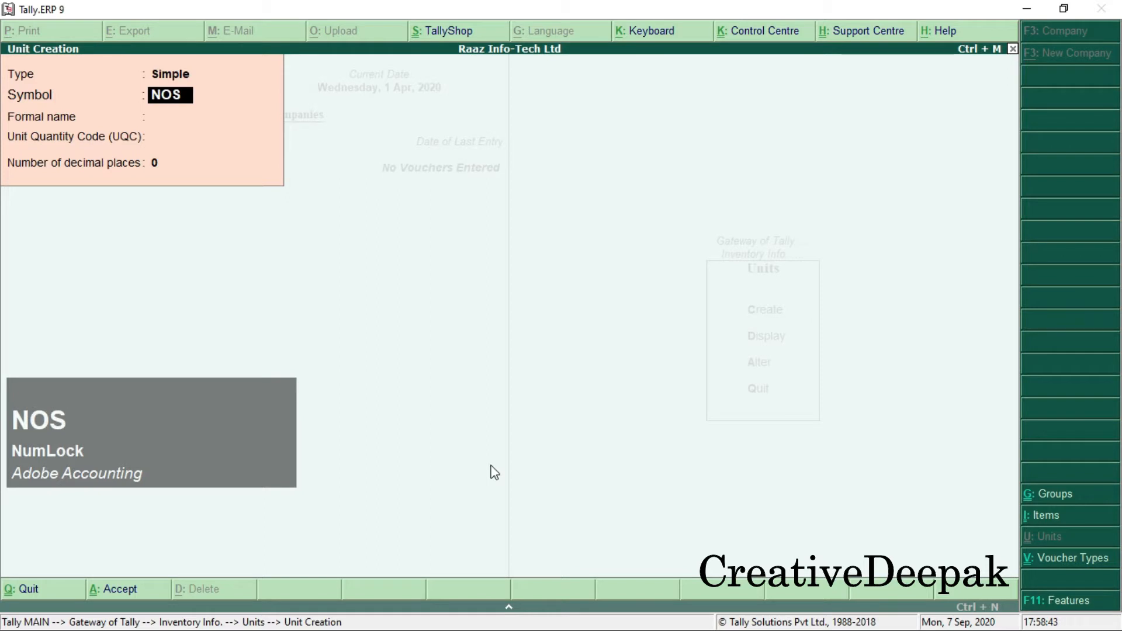
# Step: Save the NOS unit with no formal name, UQC Not Applicable and 0 decimal places, and return to the inventory masters at Stock Items
pyautogui.press('Return')
pyautogui.press('Return')
pyautogui.press('Return')
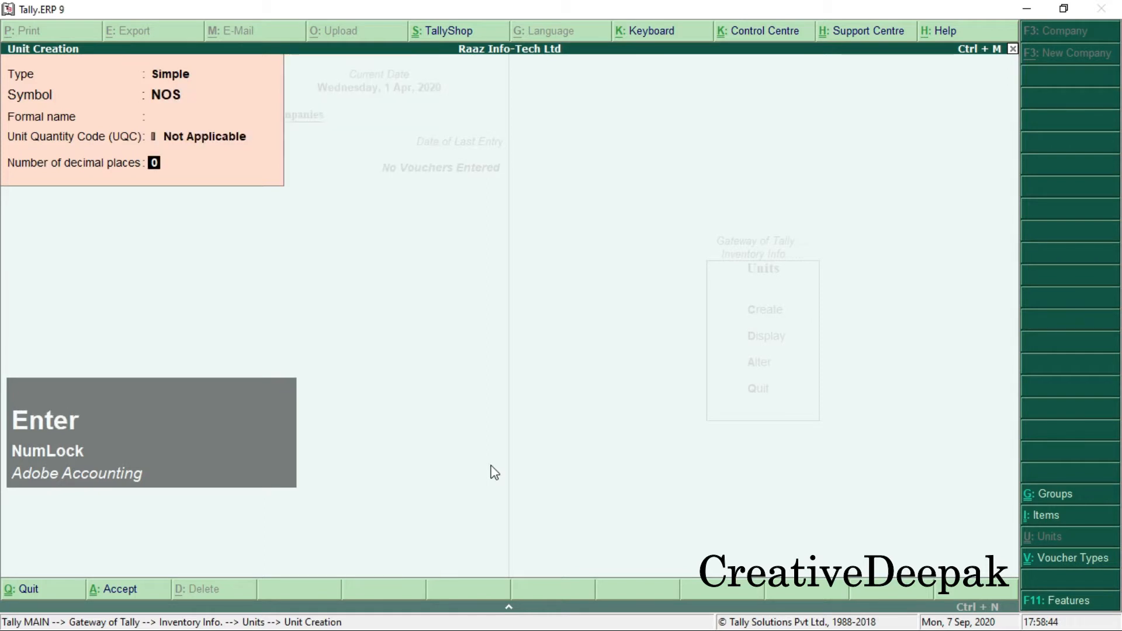
pyautogui.press('Return')
pyautogui.press('Return')
pyautogui.press('Escape')
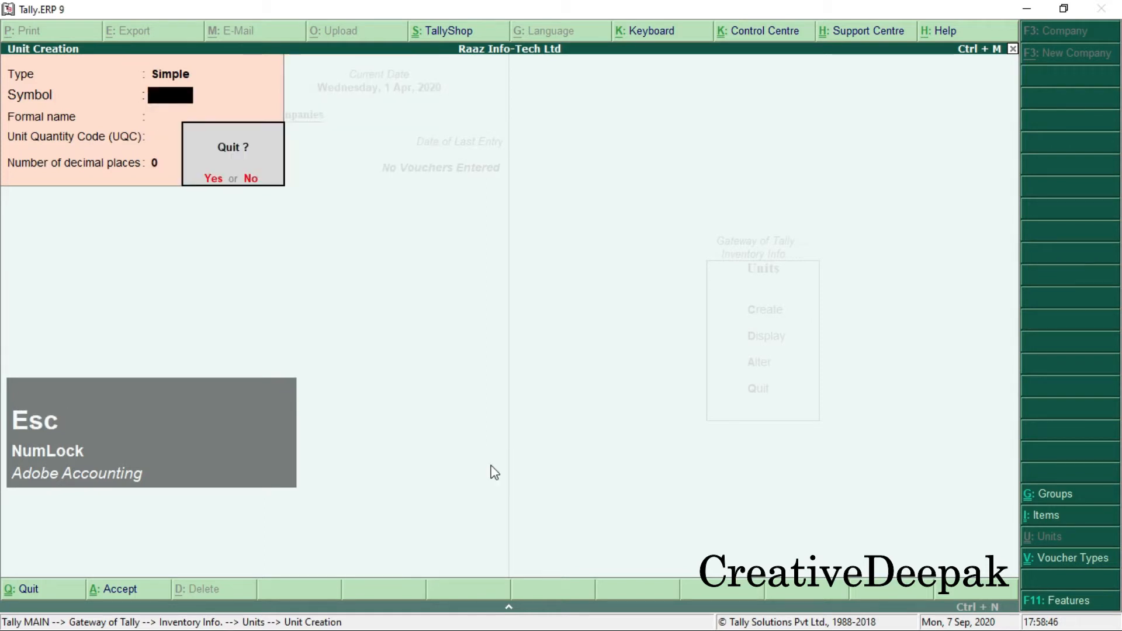
pyautogui.press('Escape')
pyautogui.press('Escape')
pyautogui.press('Up')
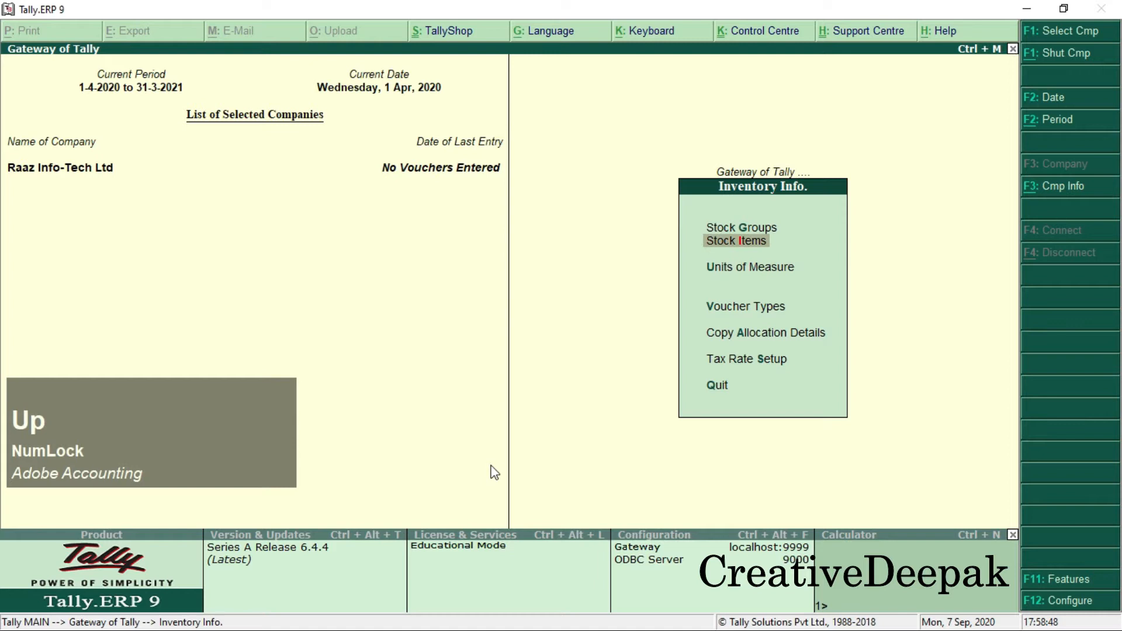
# Step: Start creating a single stock item and check the first item's name, group and unit in the exercise PDF
pyautogui.press('Return')
pyautogui.press('Return')
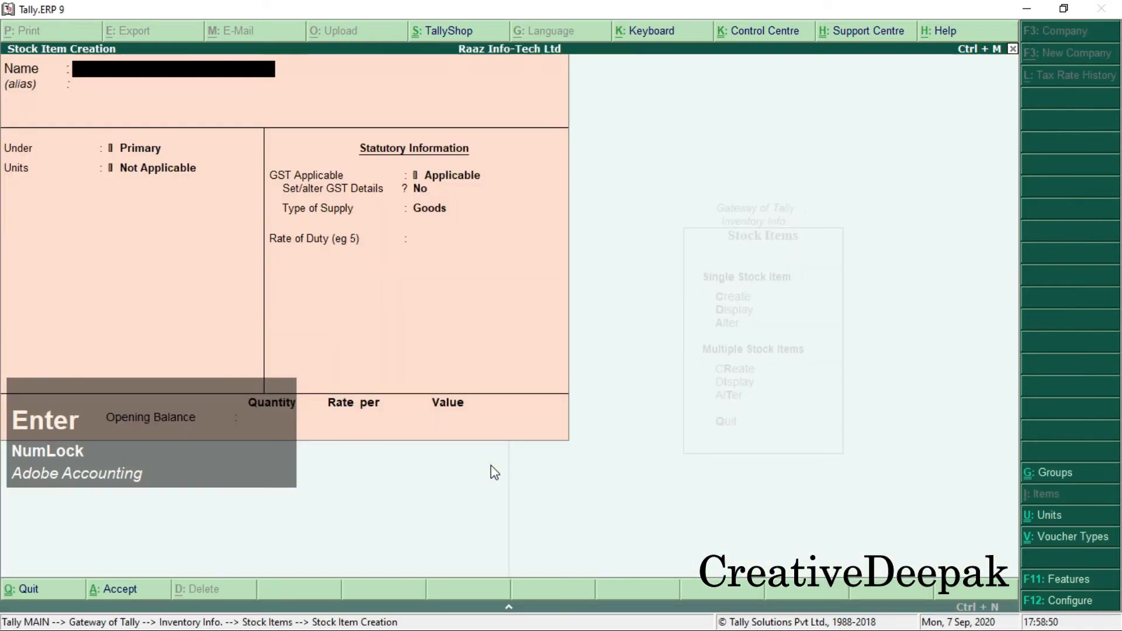
pyautogui.hotkey('alt', 'Tab')
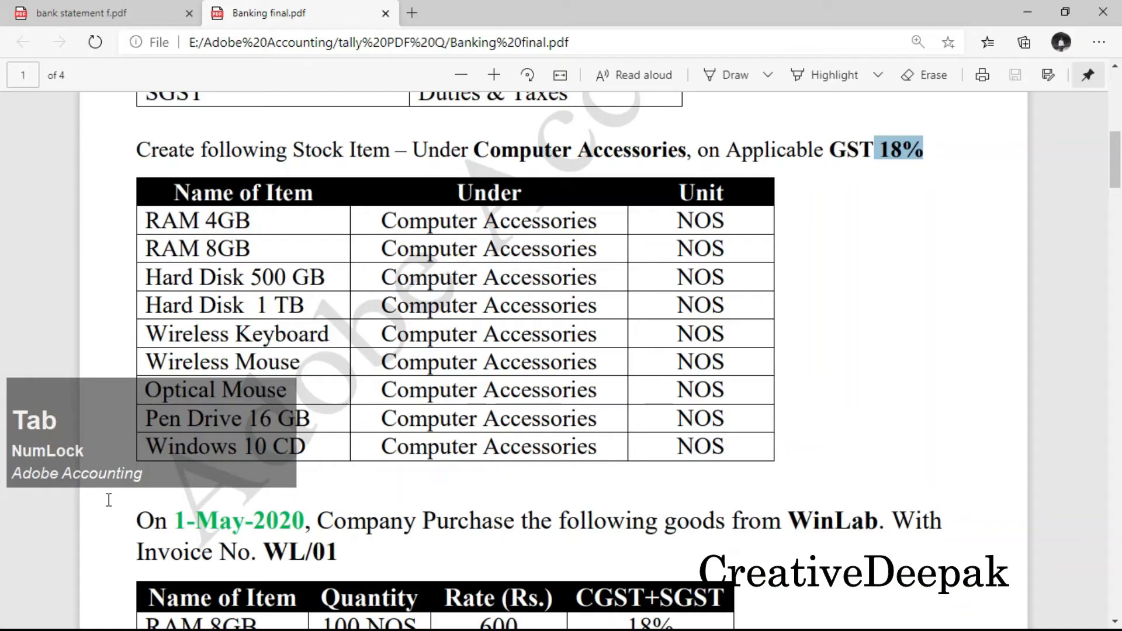
pyautogui.moveTo(144, 221); pyautogui.dragTo(253, 222)
pyautogui.moveTo(382, 221); pyautogui.dragTo(719, 227)
# Step: Return to Tally.ERP 9, name the stock item RAM 4GB and place it under Computer Accessories
pyautogui.hotkey('alt', 'Tab')
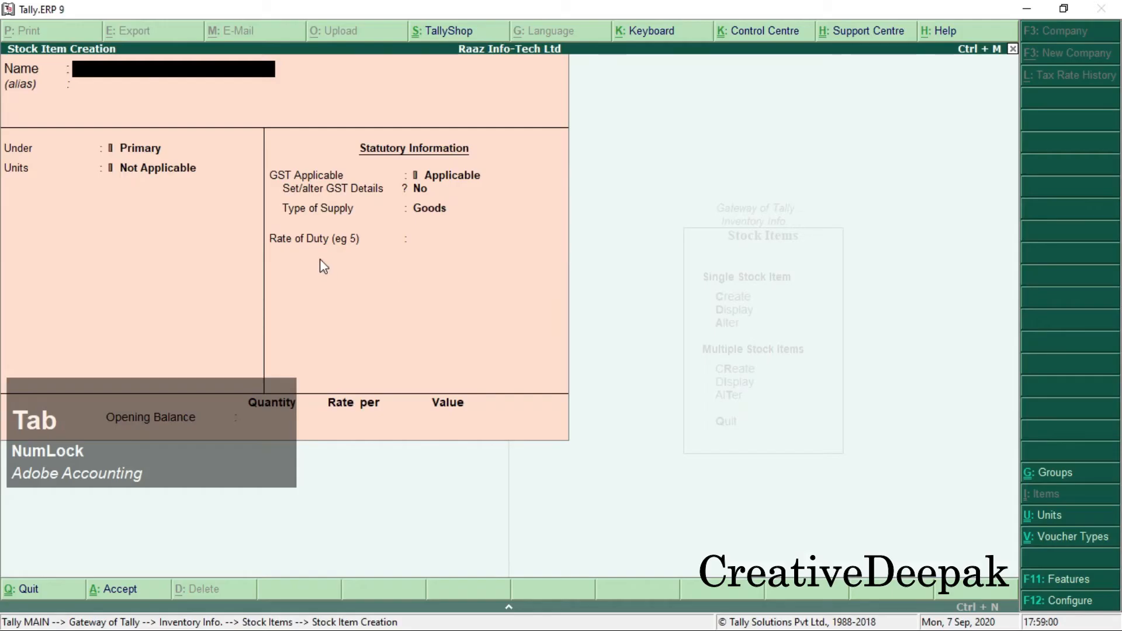
pyautogui.write('RAM')
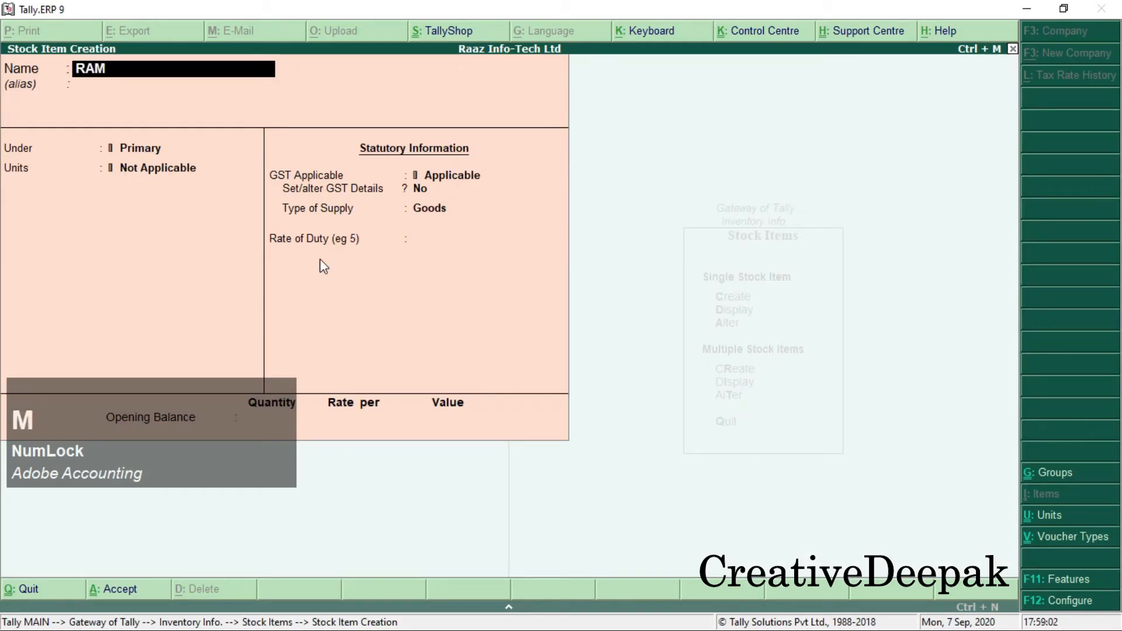
pyautogui.write(' 4GB')
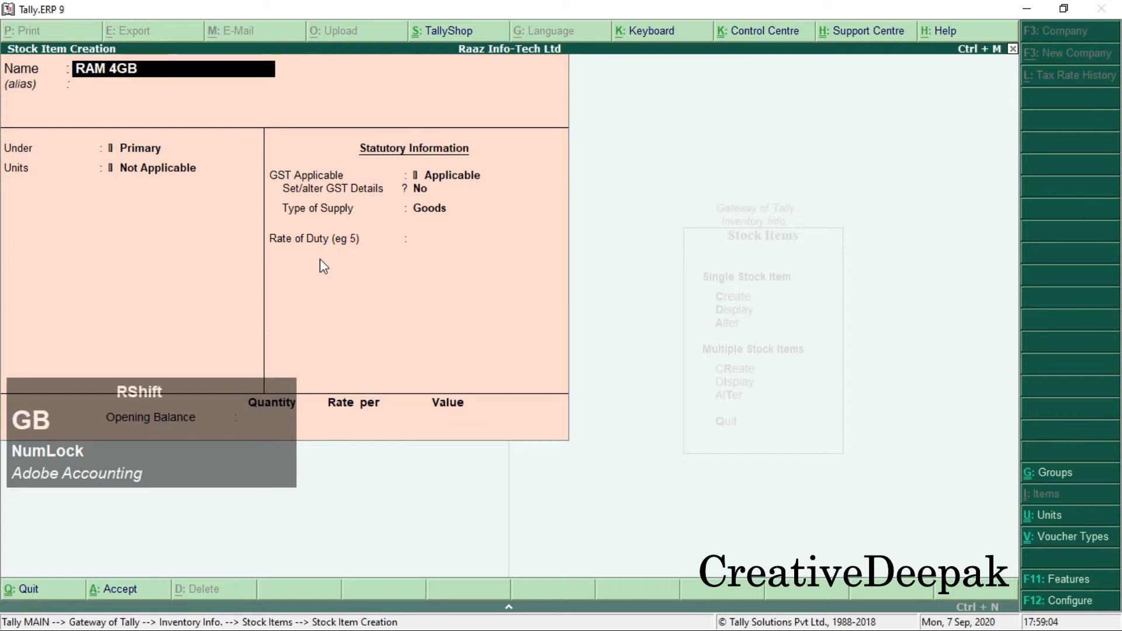
pyautogui.press('Return')
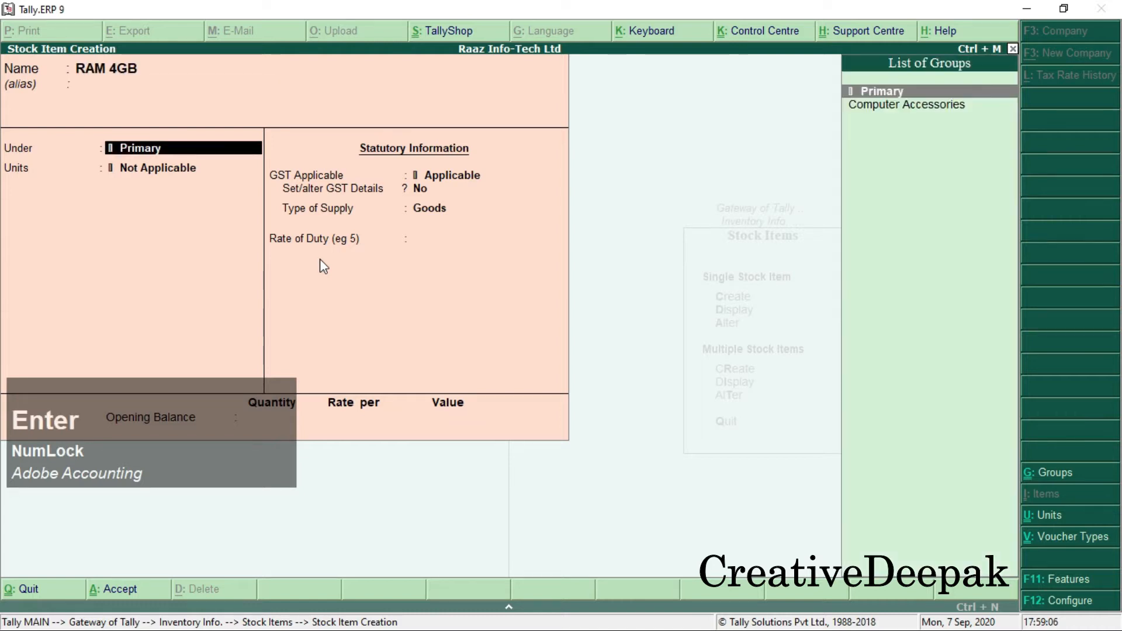
pyautogui.click(939, 107)
pyautogui.press('Return')
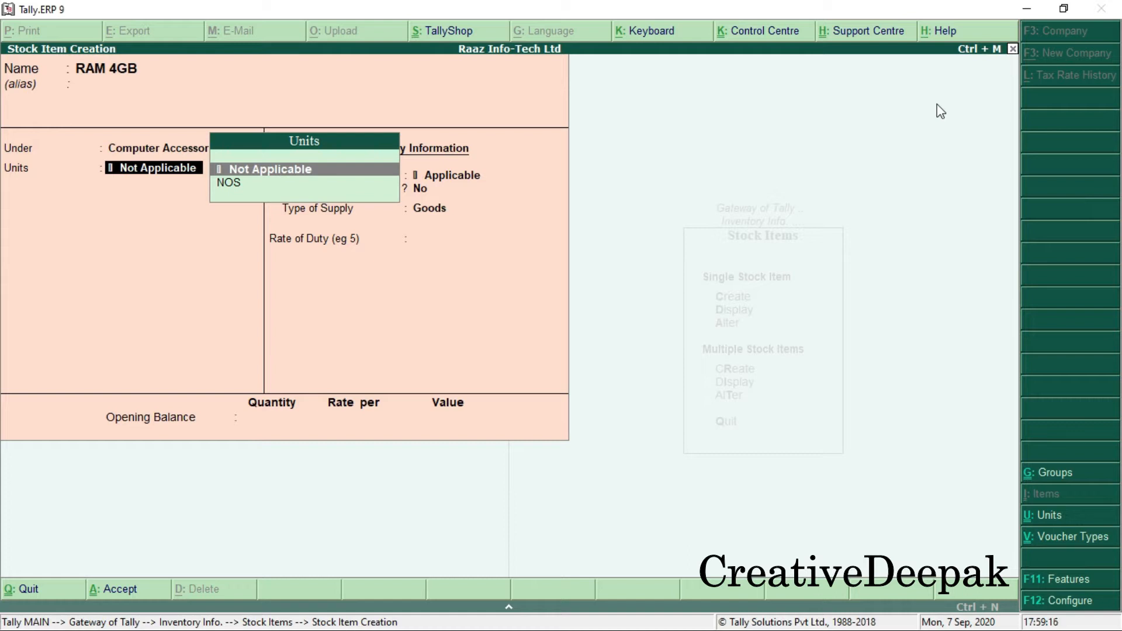
# Step: Check the unit, group and GST rate in the exercise PDF, return to Tally.ERP 9 and set the RAM 4GB unit to NOS
pyautogui.hotkey('alt', 'Tab')
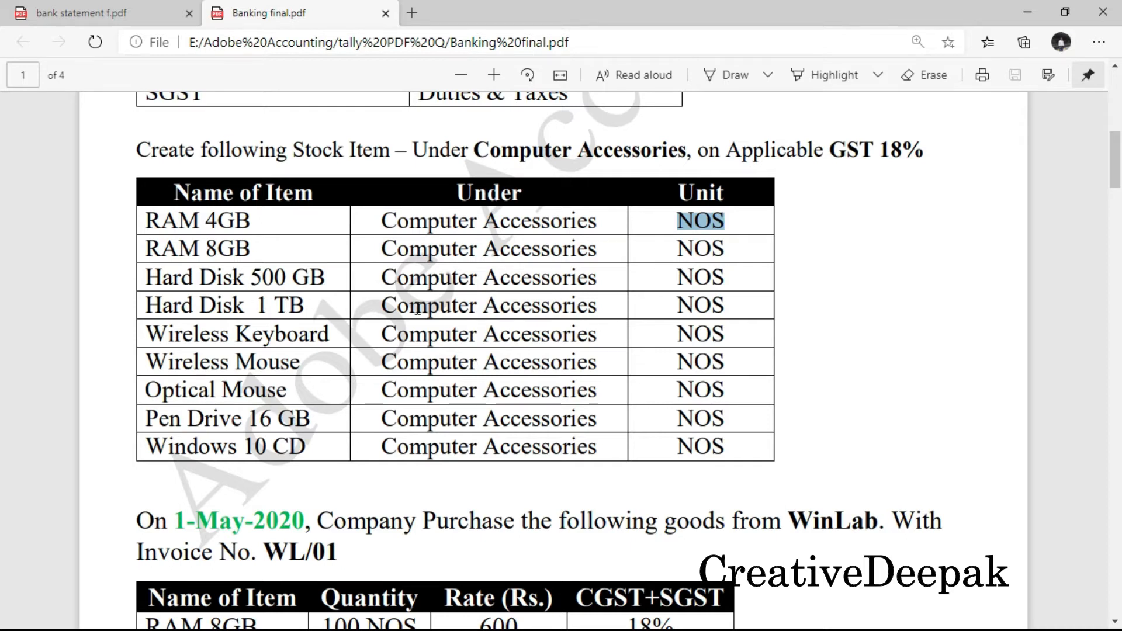
pyautogui.hotkey('alt', 'Tab')
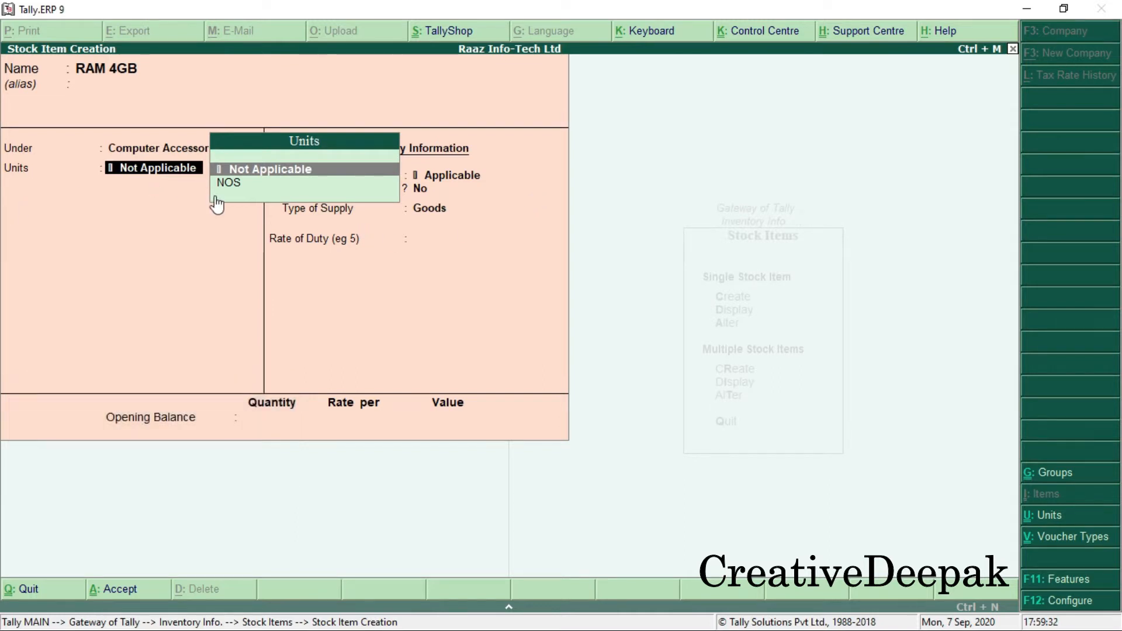
pyautogui.hotkey('alt', 'Tab')
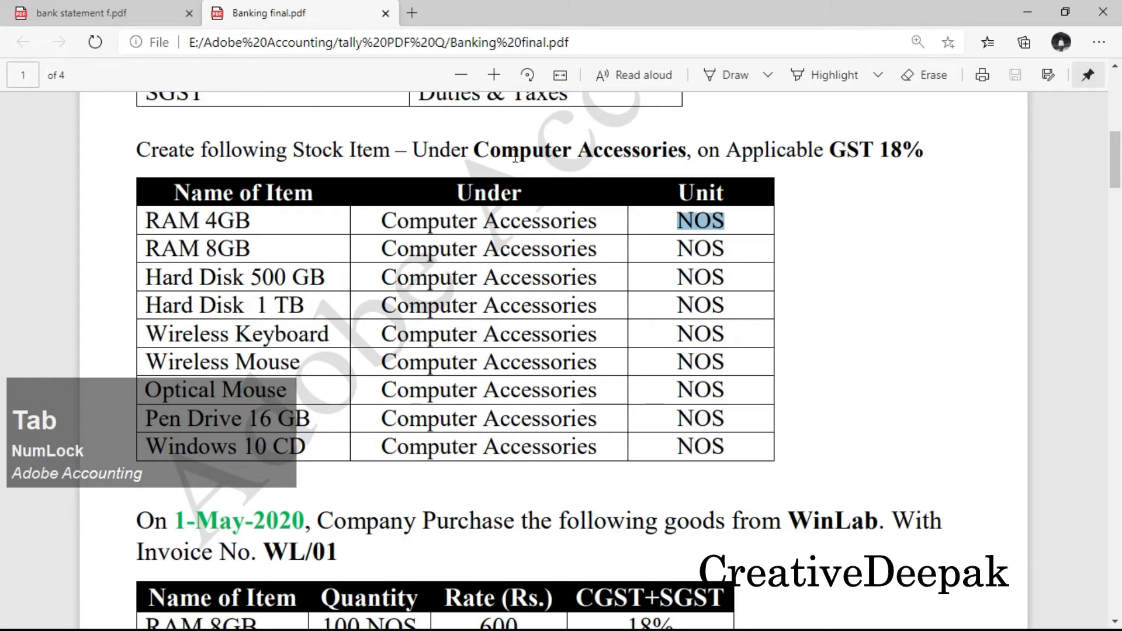
pyautogui.moveTo(474, 151); pyautogui.dragTo(684, 149)
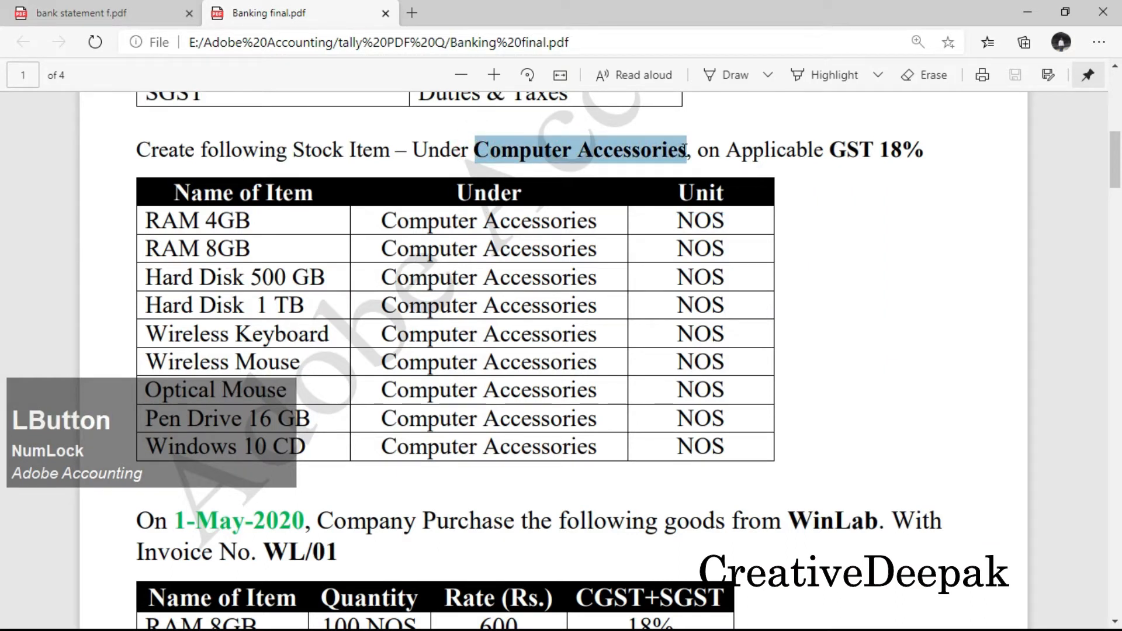
pyautogui.moveTo(478, 149); pyautogui.dragTo(687, 151)
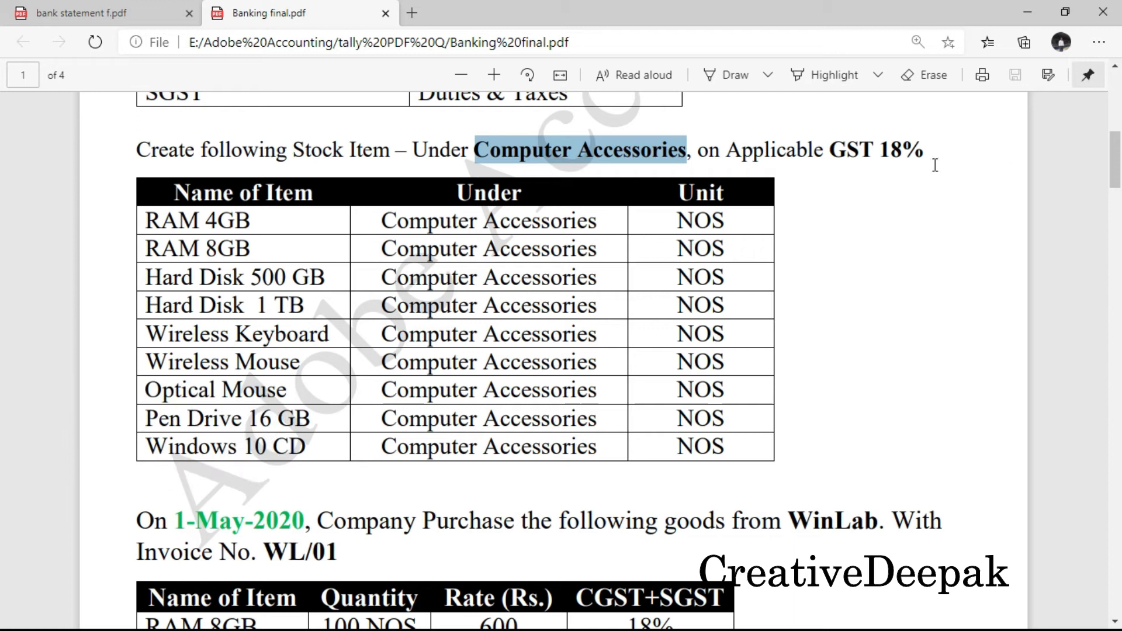
pyautogui.moveTo(876, 153); pyautogui.dragTo(924, 154)
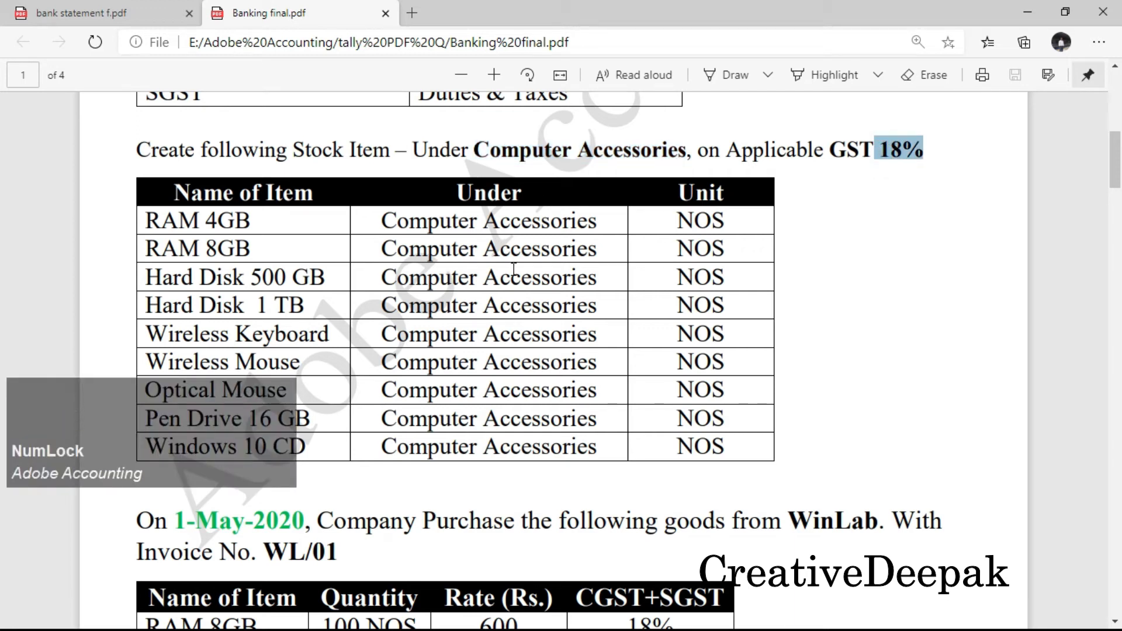
pyautogui.hotkey('alt', 'Tab')
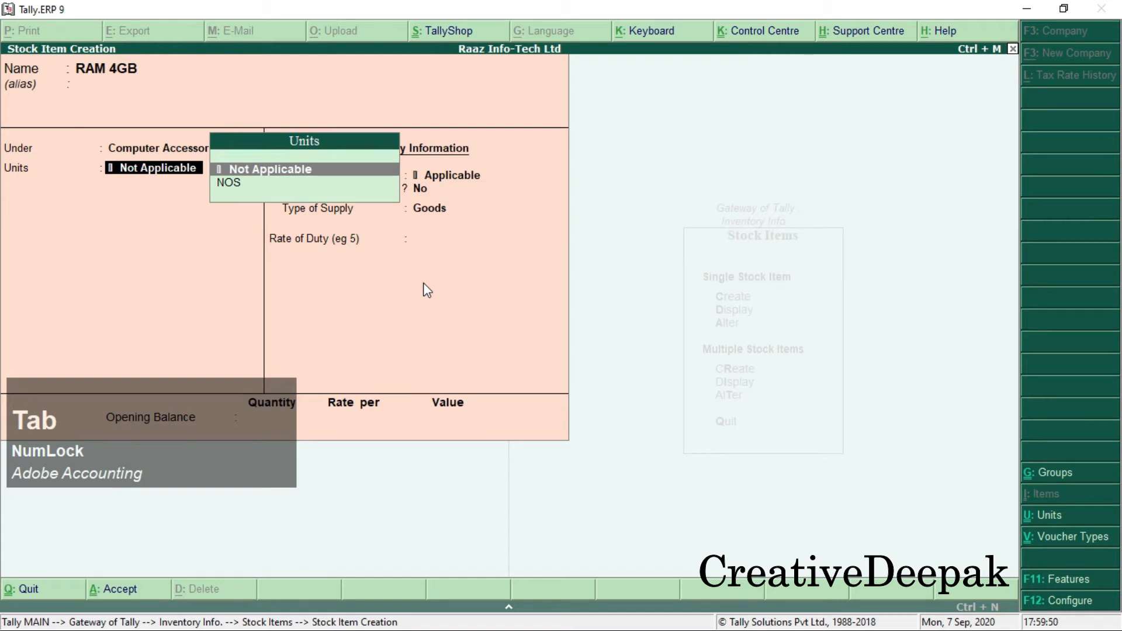
pyautogui.press('Down')
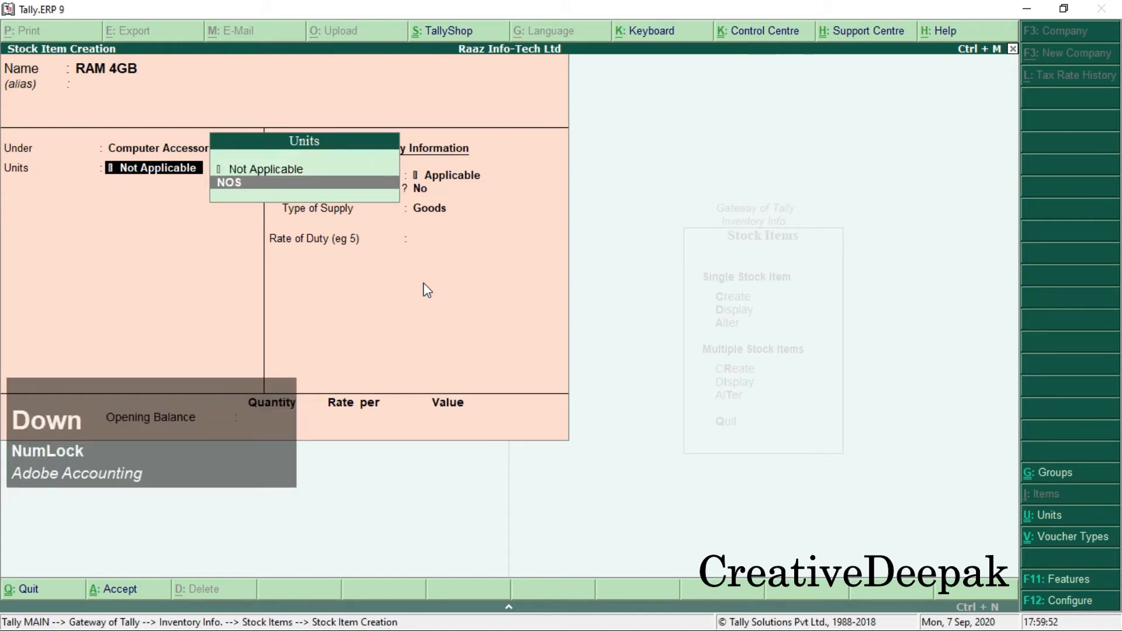
pyautogui.press('Return')
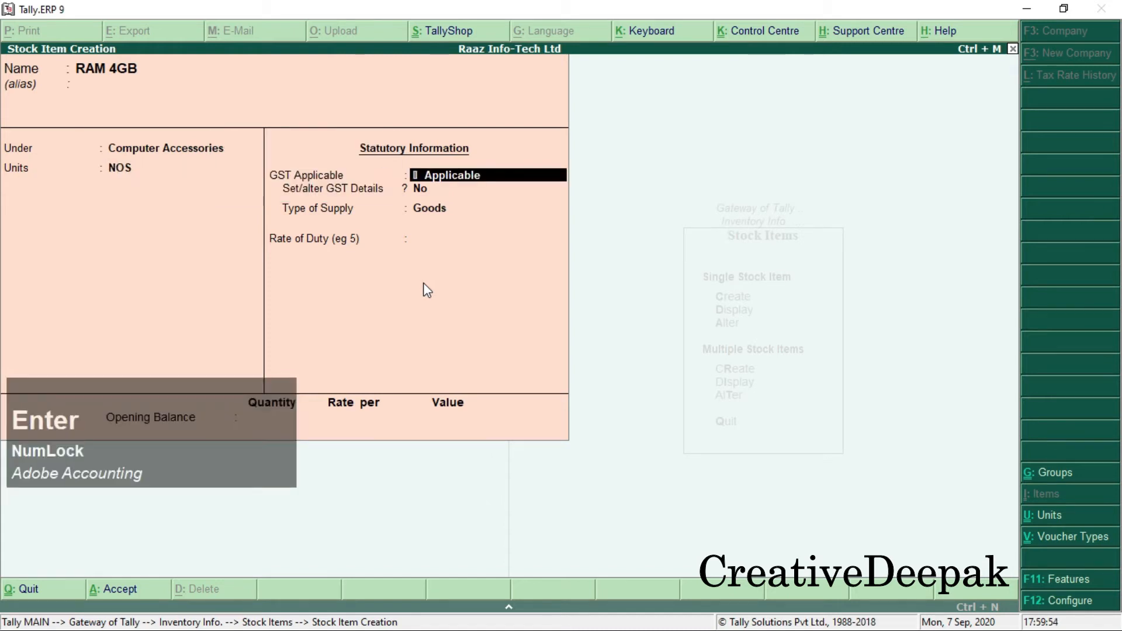
# Step: Save RAM 4GB with GST Applicable, Set/alter GST Details at No, supply type Goods and no opening balance
pyautogui.press('Return')
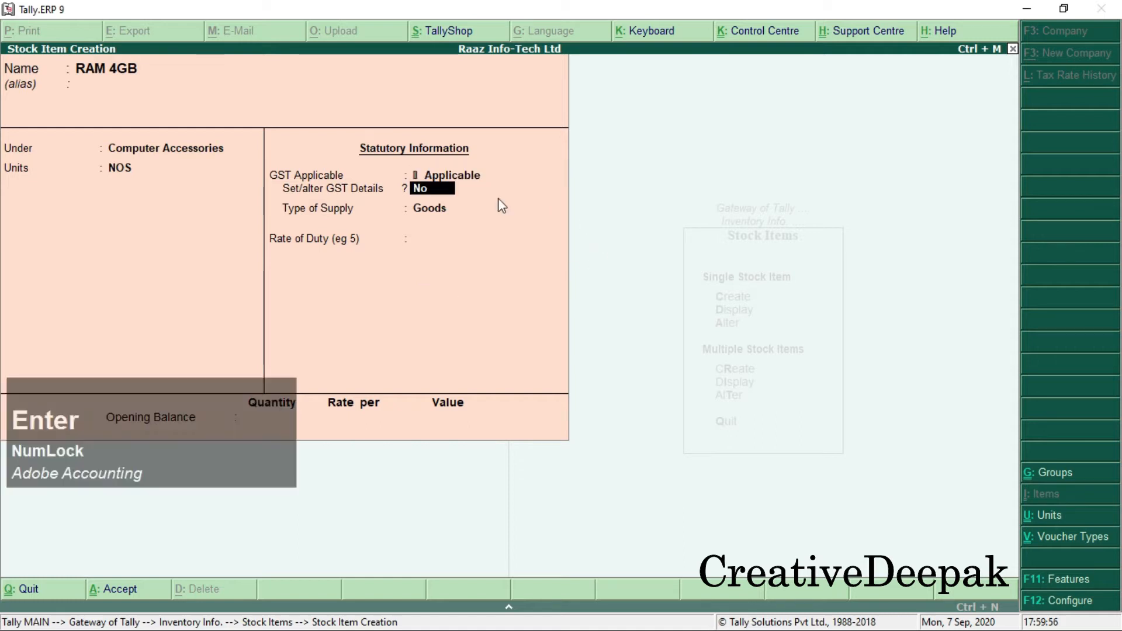
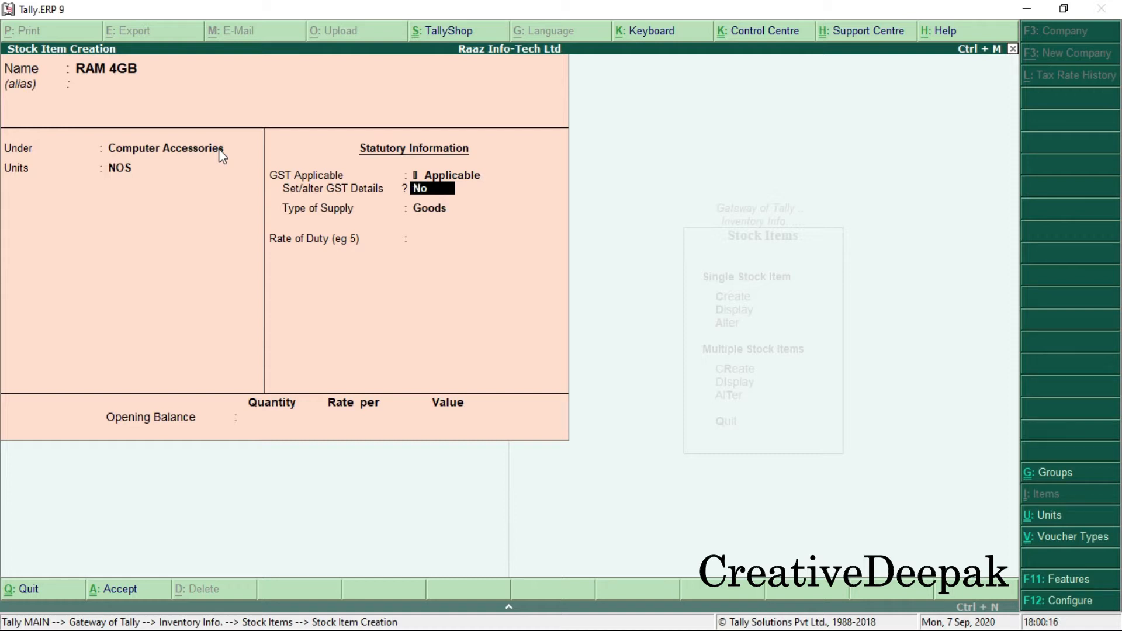
pyautogui.press('Return')
pyautogui.press('Return')
pyautogui.press('Return')
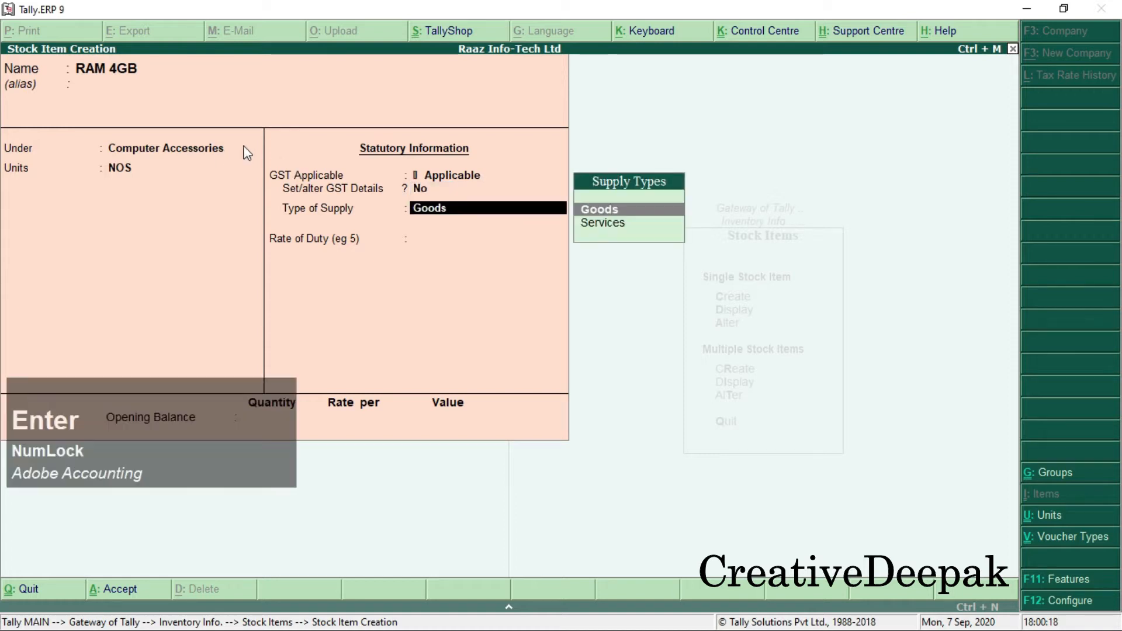
pyautogui.press('Return')
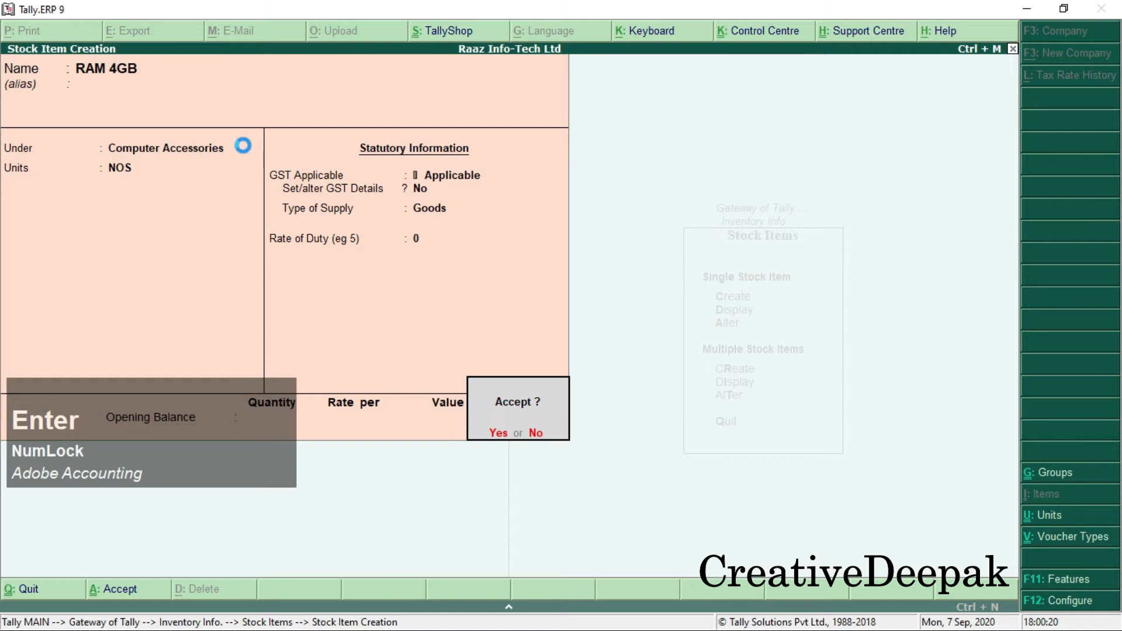
pyautogui.press('Return')
# Step: Check the next item in the exercise PDF, return to Tally.ERP 9 and enter stock item RAM 8GB under Computer Accessories
pyautogui.hotkey('alt', 'Tab')
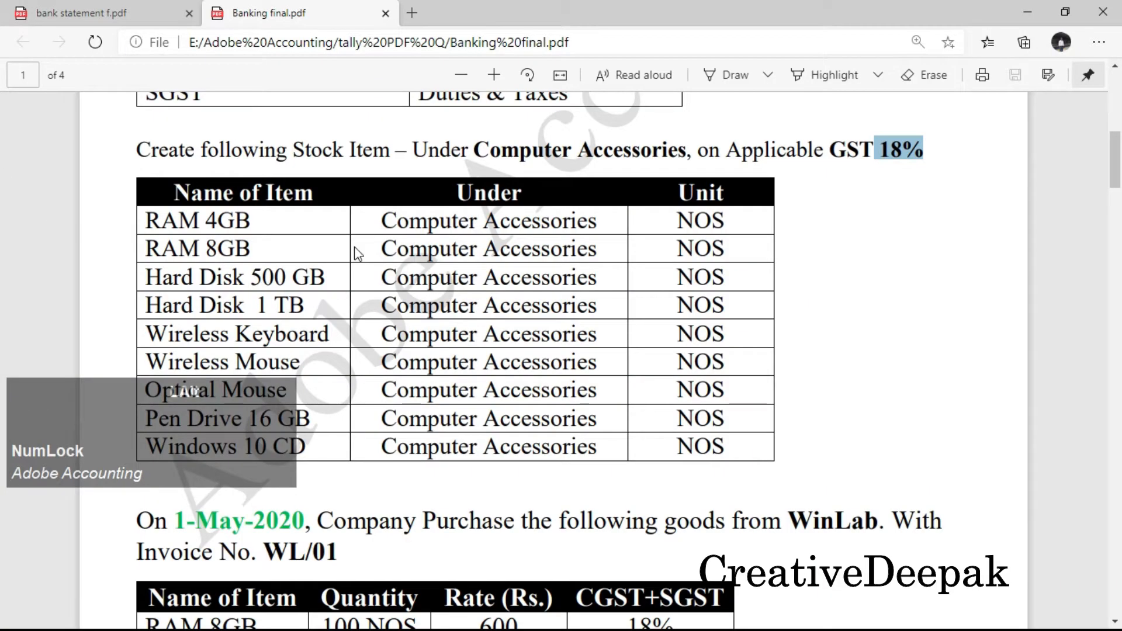
pyautogui.hotkey('alt', 'Tab')
pyautogui.write('R')
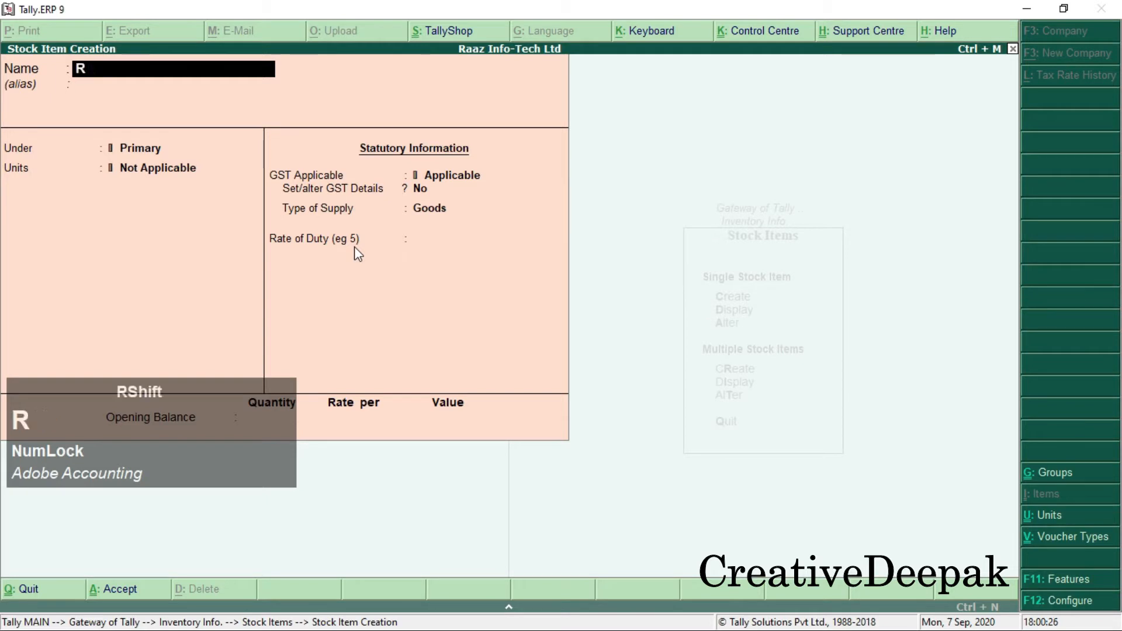
pyautogui.write('AM 8GB')
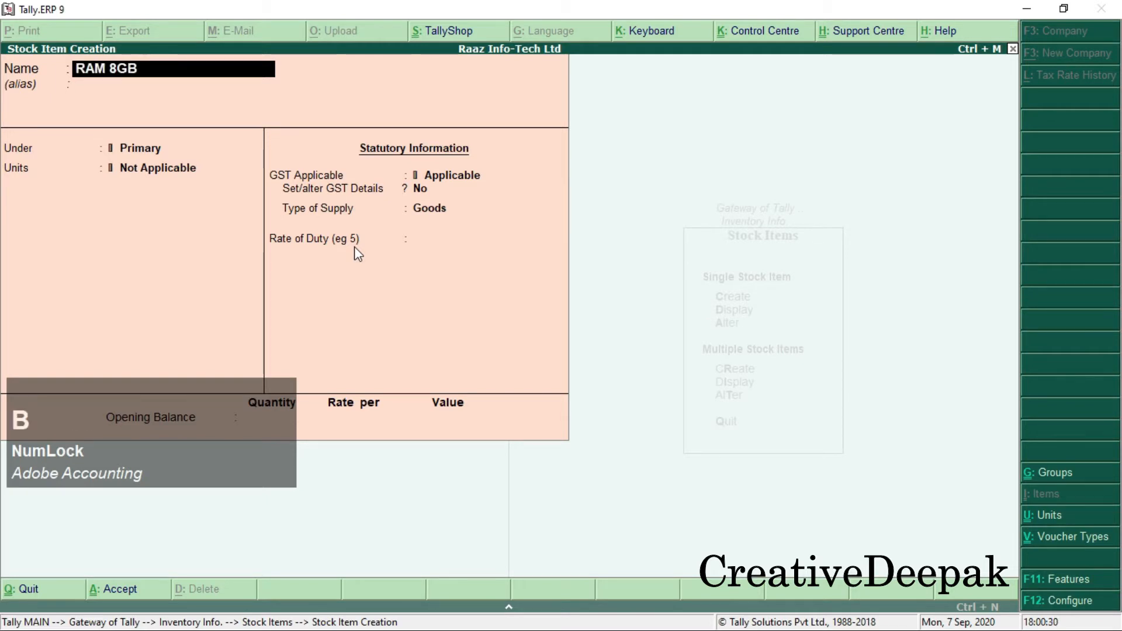
pyautogui.press('Return')
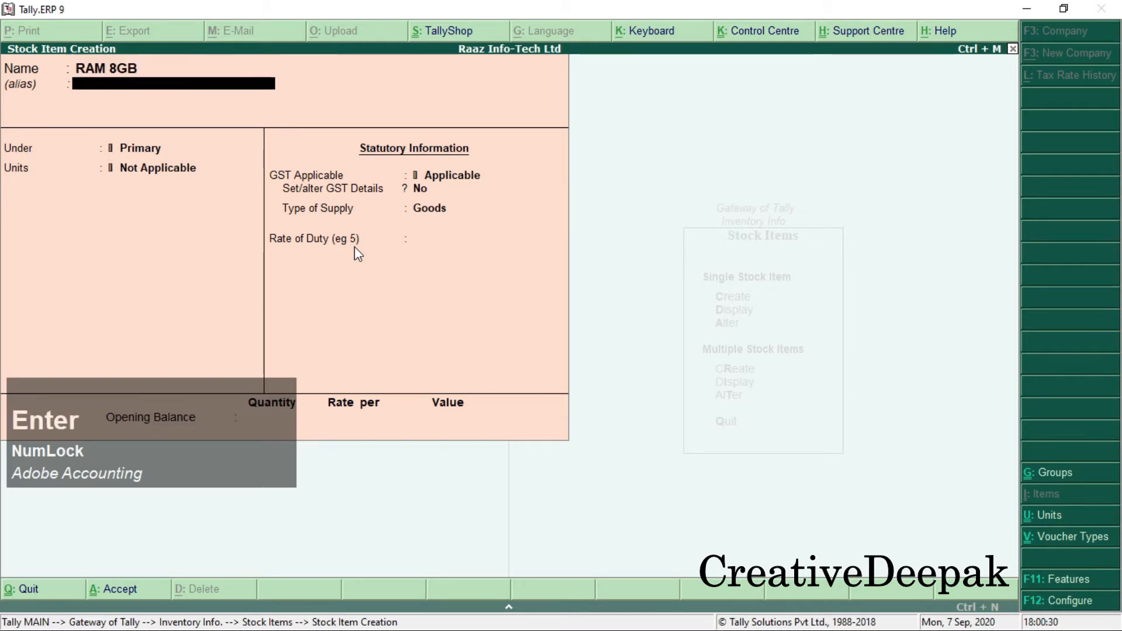
pyautogui.press('Down')
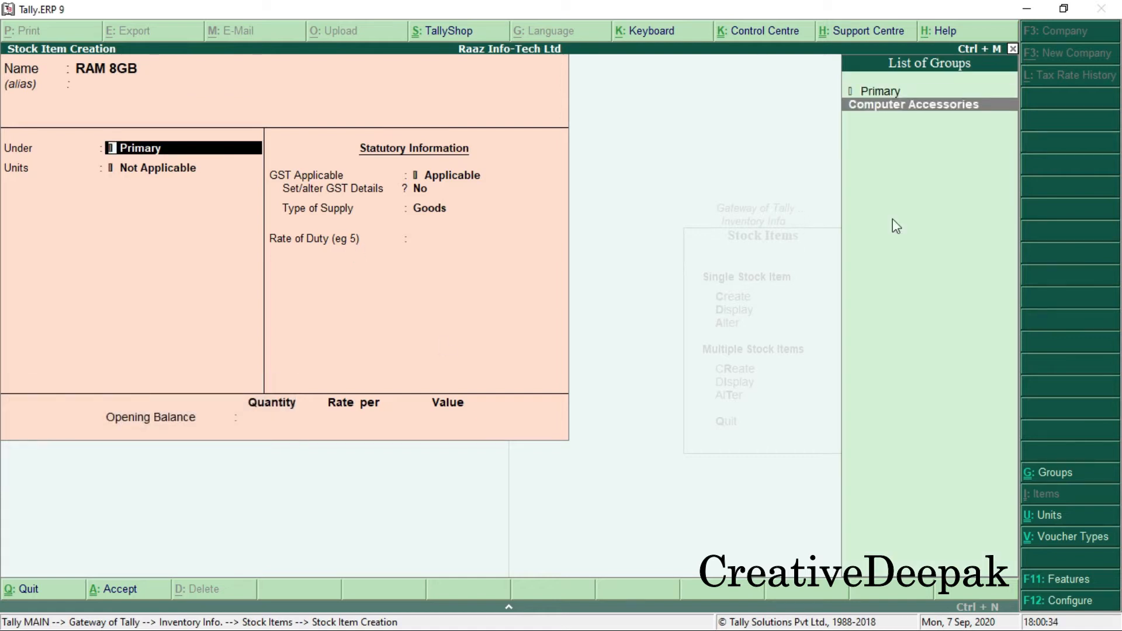
pyautogui.press('Return')
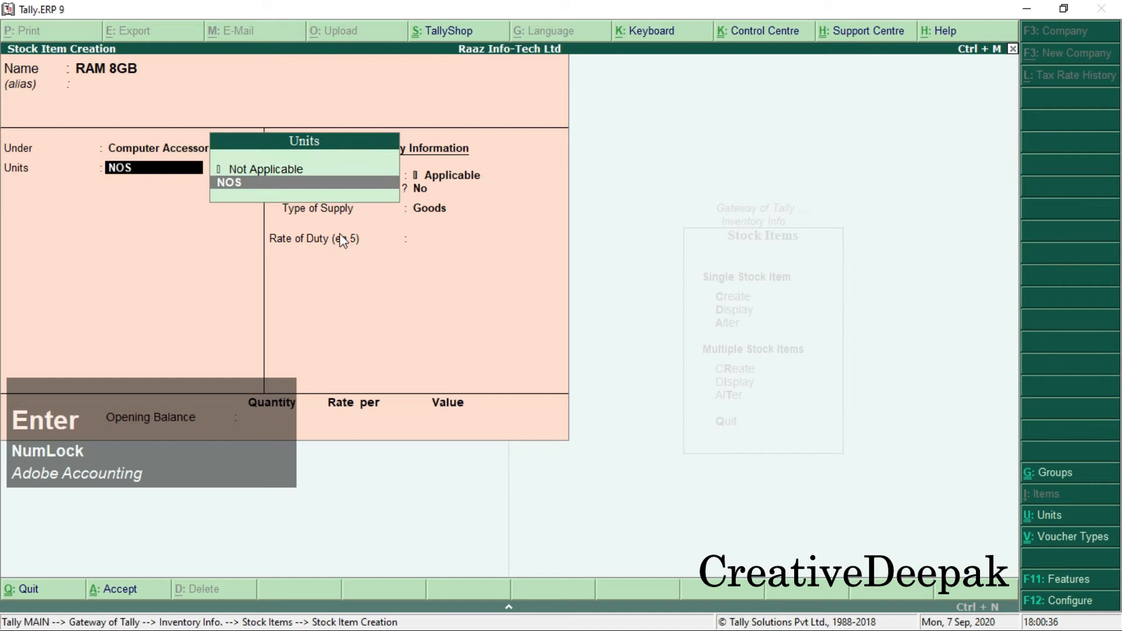
# Step: Set the RAM 8GB unit to NOS, keep the default GST and Goods settings, and save the item
pyautogui.press('Return')
pyautogui.press('Return')
pyautogui.press('Return')
pyautogui.press('Return')
pyautogui.press('Return')
pyautogui.press('Return')
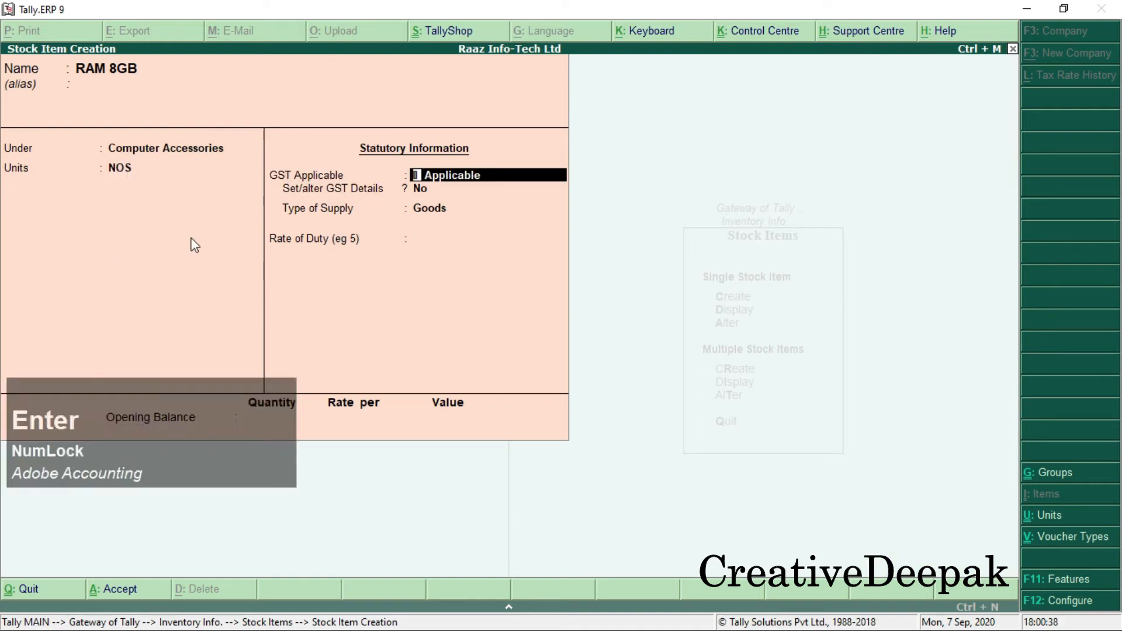
pyautogui.press('Return')
# Step: Check the next item in the exercise PDF, return to Tally.ERP 9 and name the new stock item Hard Disk 500 GB
pyautogui.hotkey('alt', 'Tab')
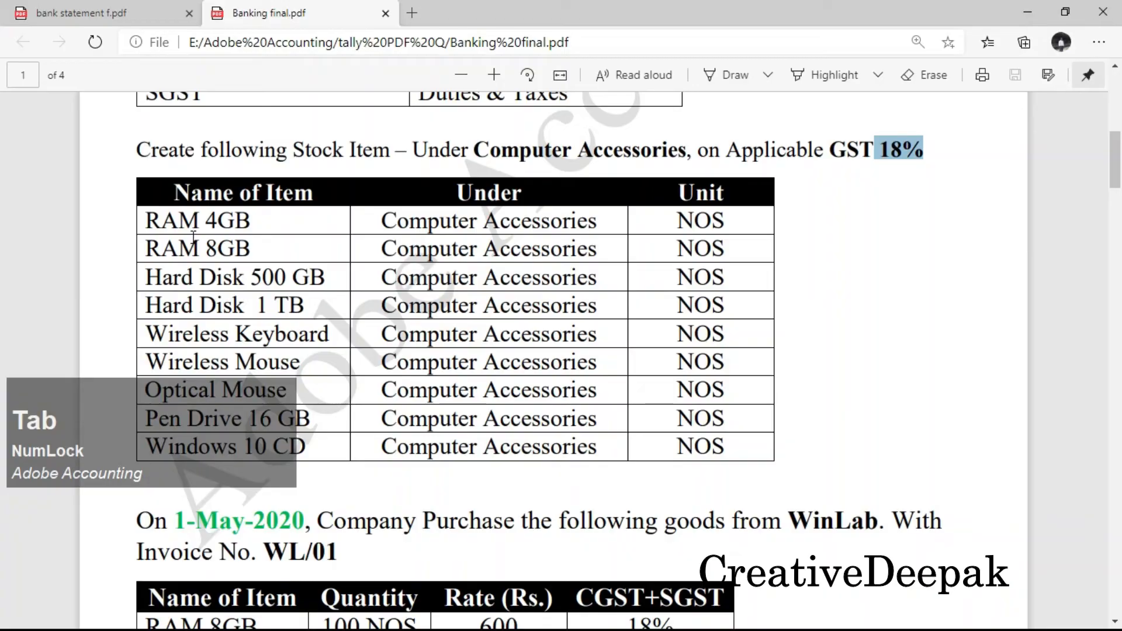
pyautogui.hotkey('alt', 'Tab')
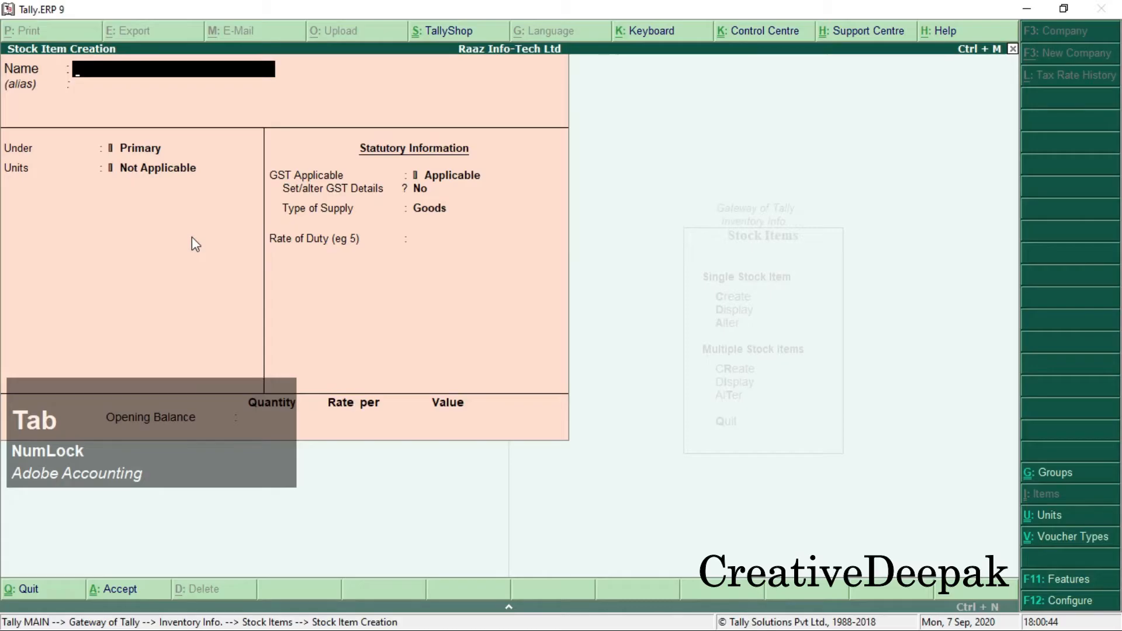
pyautogui.write('Hard Disk')
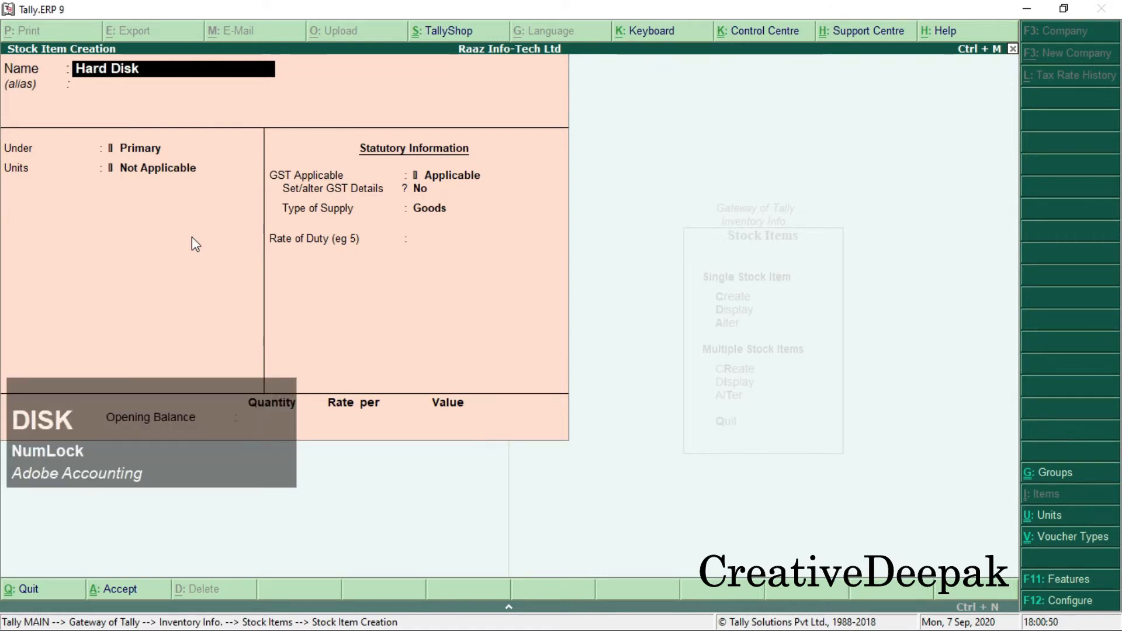
pyautogui.hotkey('alt', 'Tab')
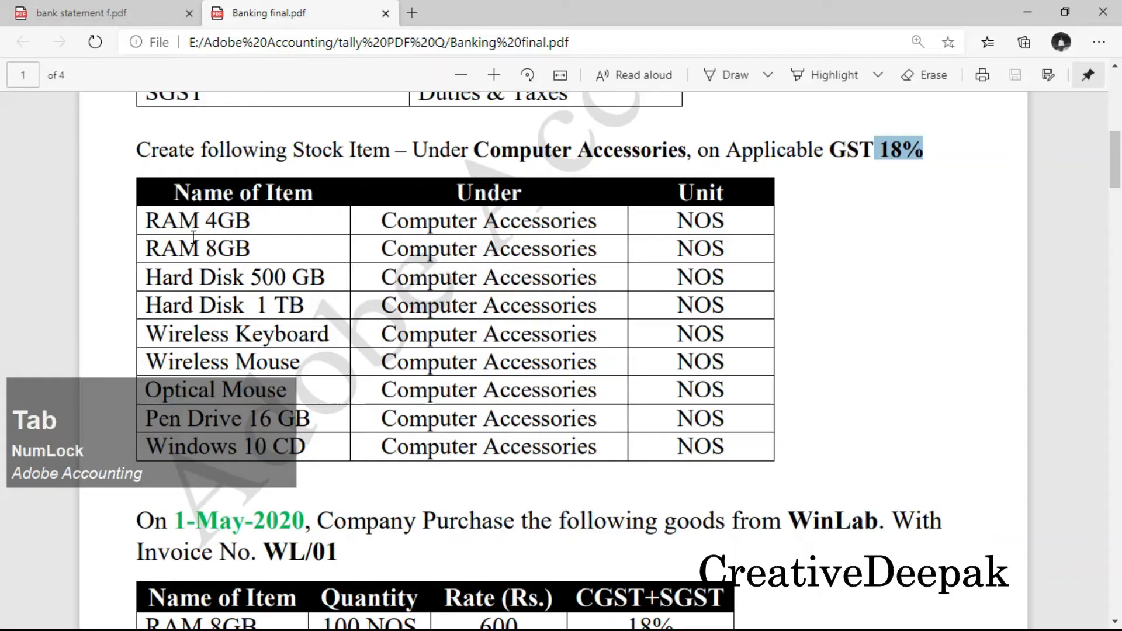
pyautogui.moveTo(250, 278); pyautogui.dragTo(326, 279)
pyautogui.hotkey('alt', 'Tab')
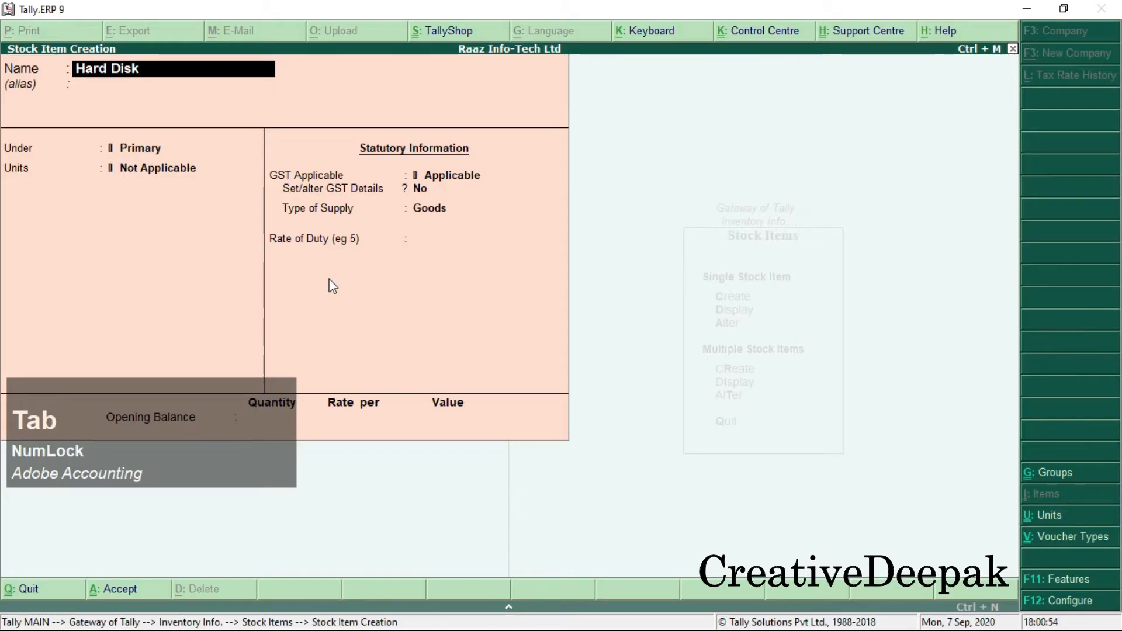
pyautogui.press('space')
pyautogui.write('50')
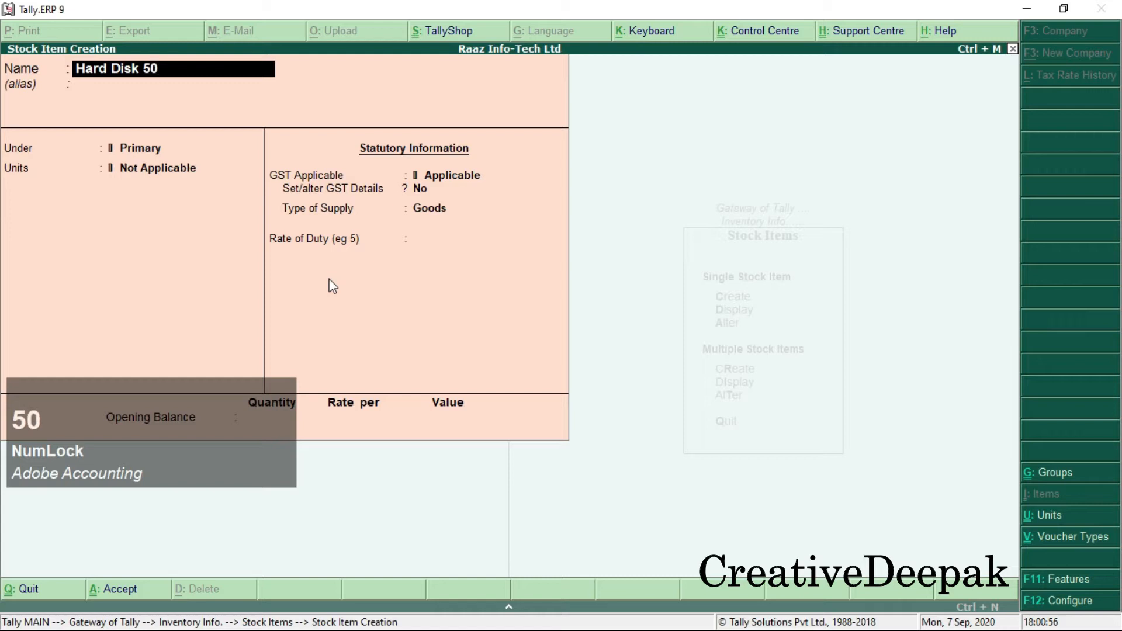
pyautogui.write('0 GB')
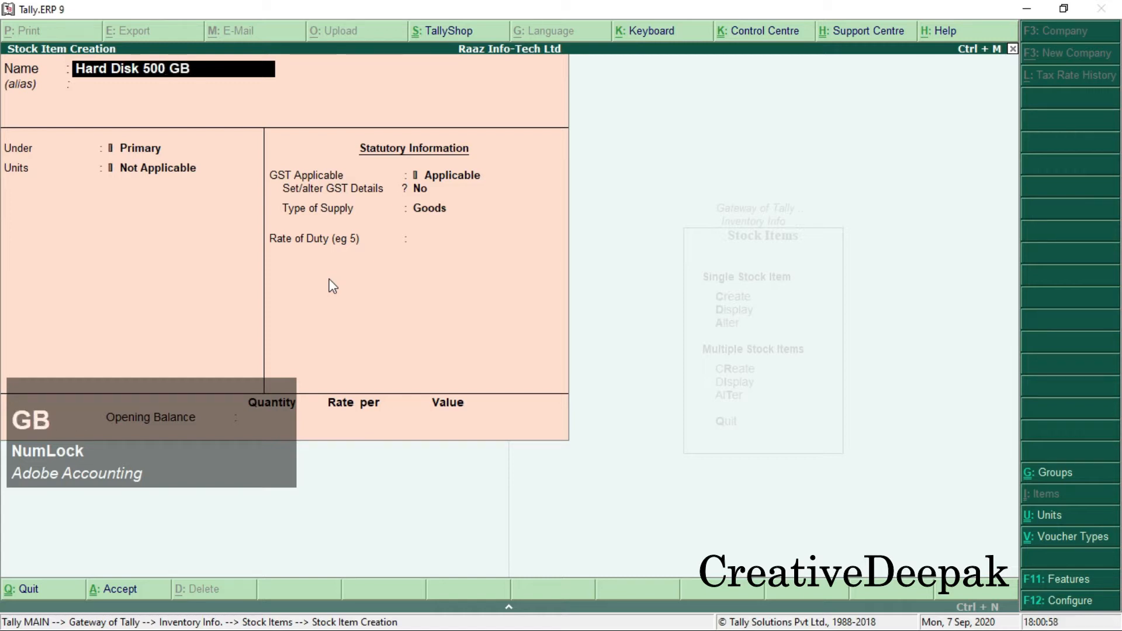
# Step: Place Hard Disk 500 GB under Computer Accessories with unit NOS, keep the default GST and Goods settings, and save it without an opening balance
pyautogui.press('Return')
pyautogui.press('Down')
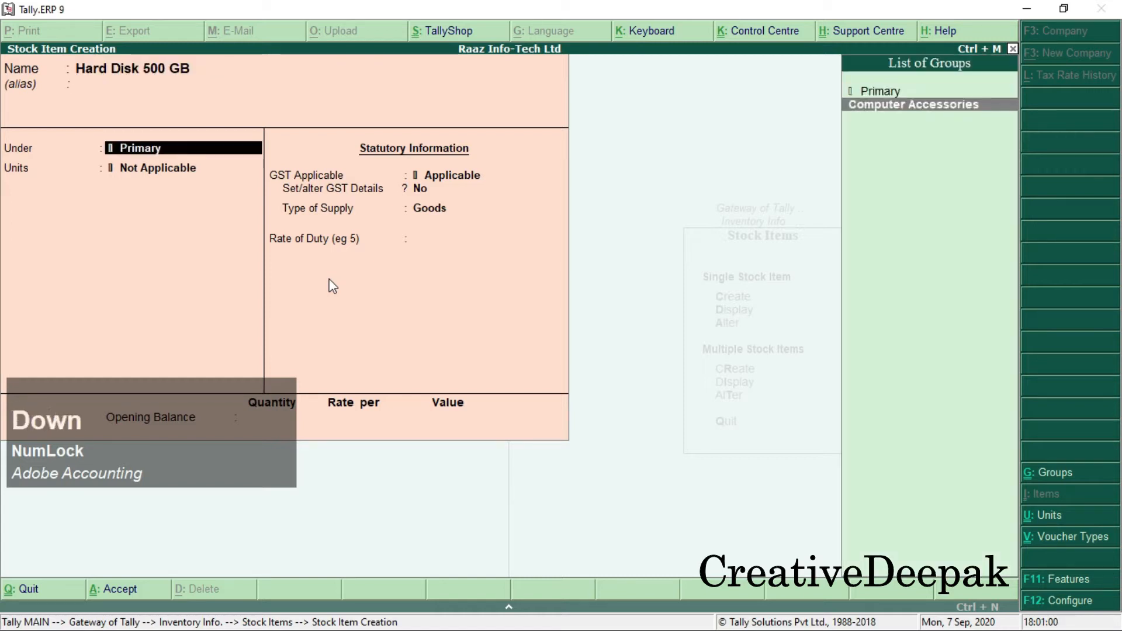
pyautogui.press('Return')
pyautogui.press('Return')
pyautogui.press('Return')
pyautogui.press('Return')
pyautogui.press('Return')
pyautogui.press('Return')
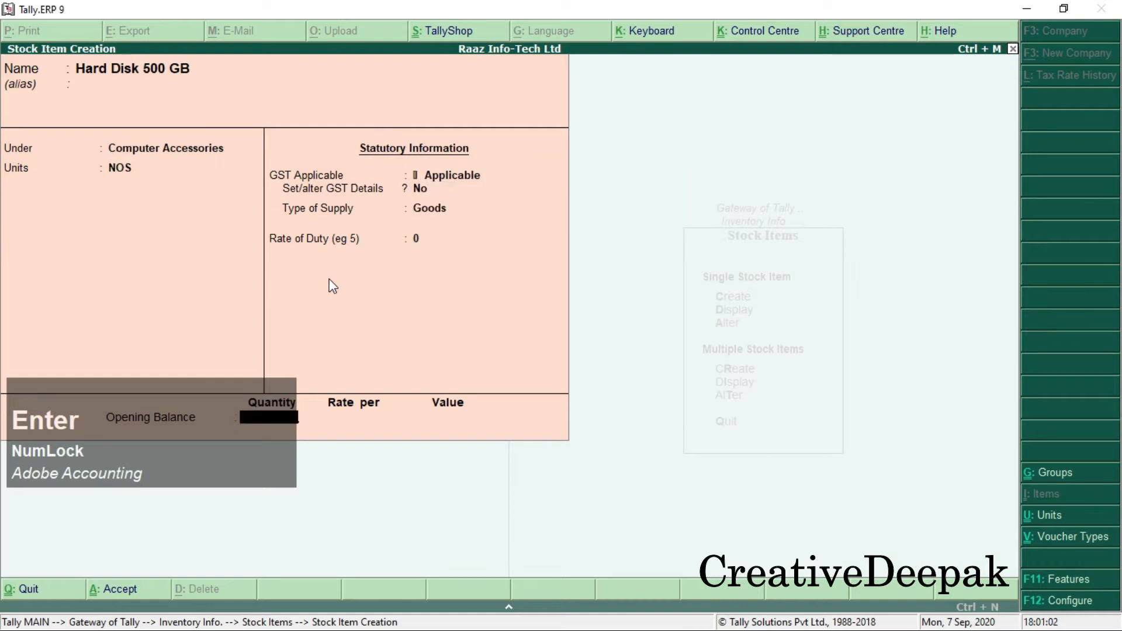
pyautogui.press('Return')
pyautogui.press('Return')
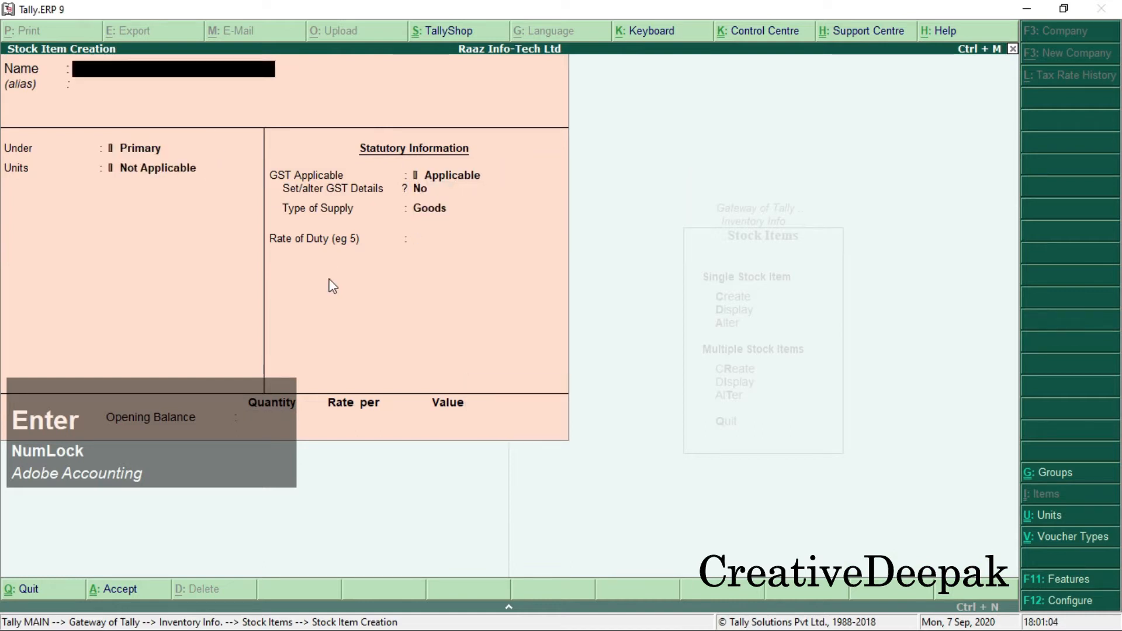
# Step: Check the following item in the exercise PDF, return to Tally.ERP 9 and name the new stock item Hard Disk 1 TB
pyautogui.hotkey('alt', 'Tab')
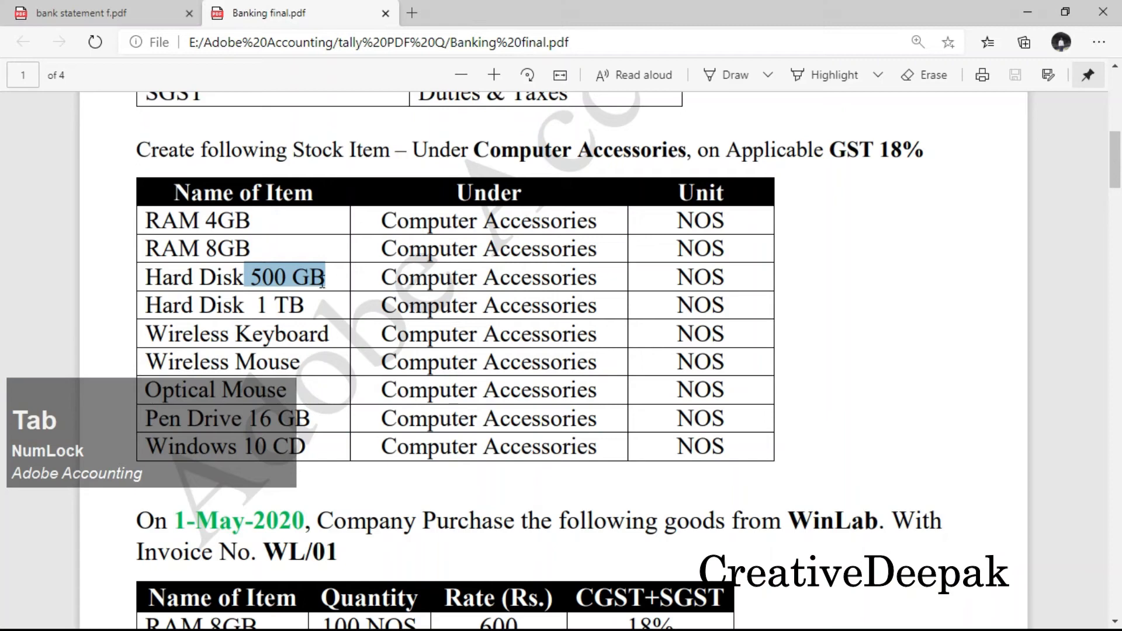
pyautogui.moveTo(233, 309); pyautogui.dragTo(295, 308)
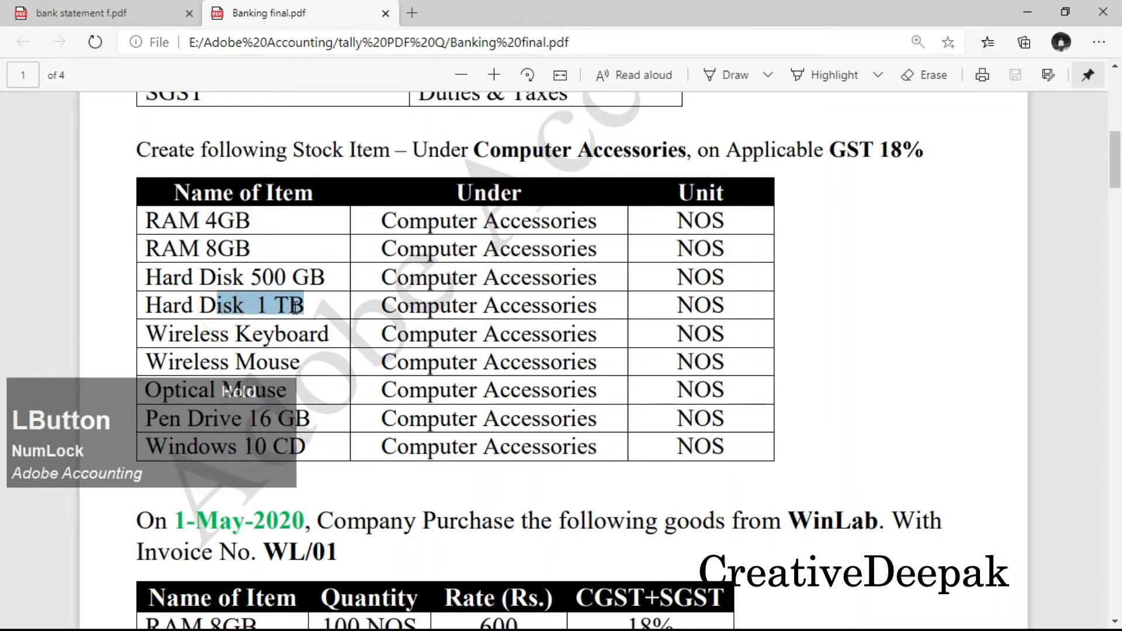
pyautogui.hotkey('alt', 'Tab')
pyautogui.write('Har')
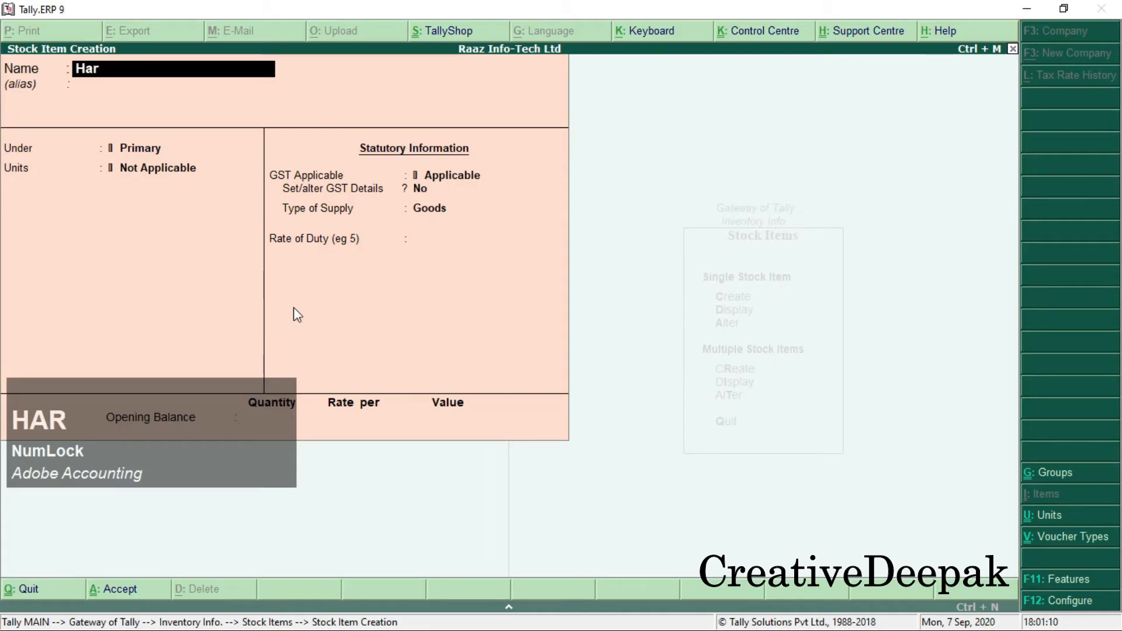
pyautogui.write('d Disk')
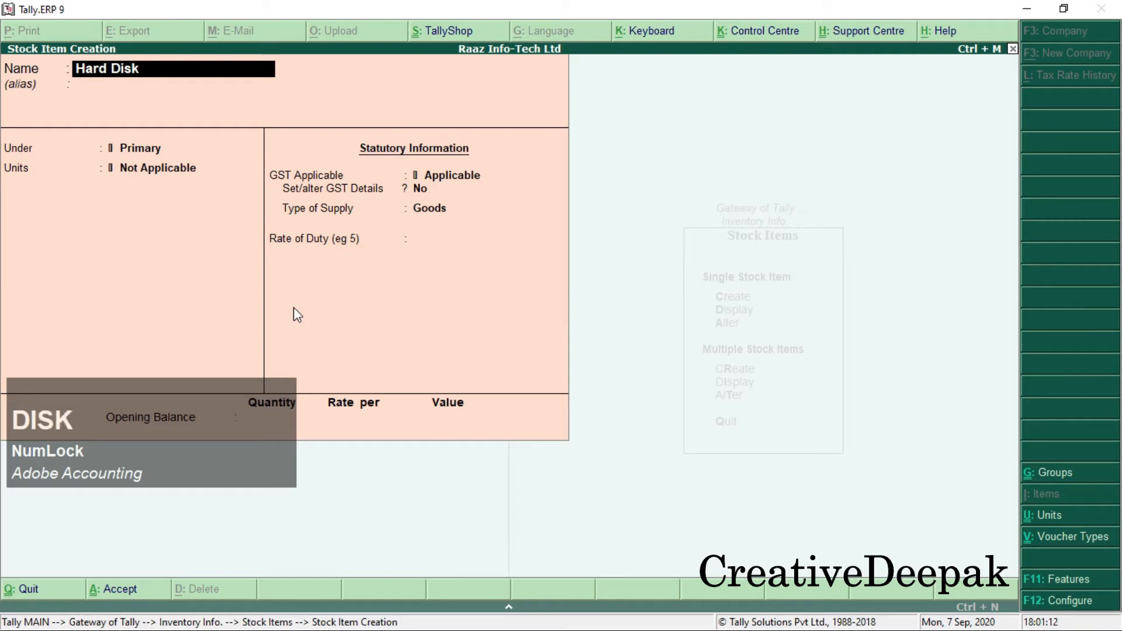
pyautogui.write(' 1 TB')
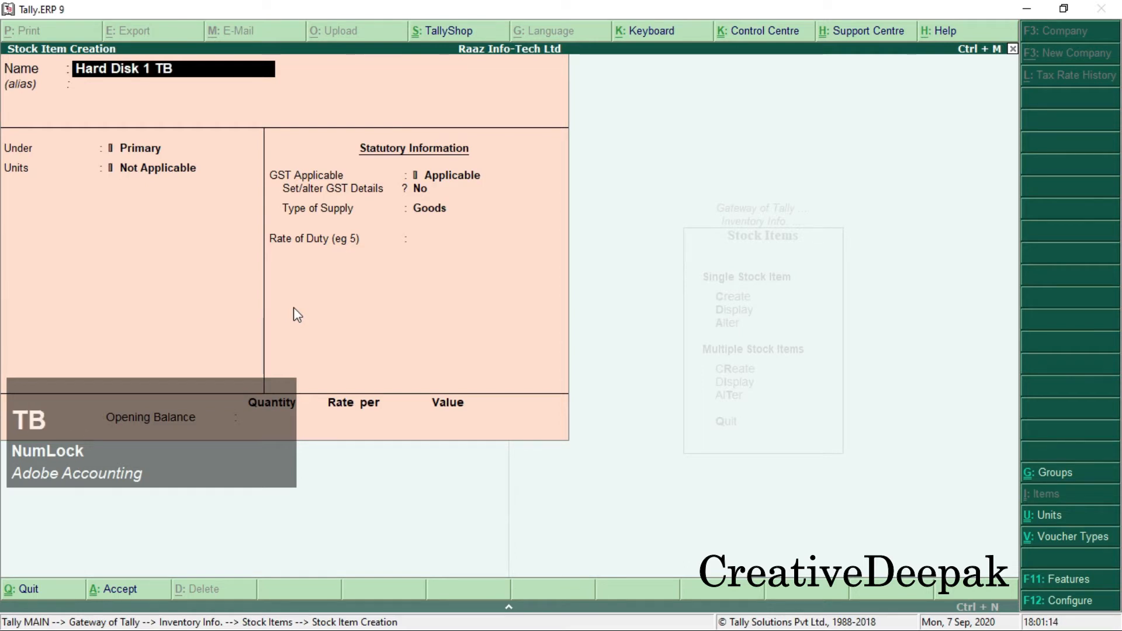
# Step: Place Hard Disk 1 TB under Computer Accessories, keep the default GST and Goods settings, and save it without an opening balance
pyautogui.press('Return')
pyautogui.press('Down')
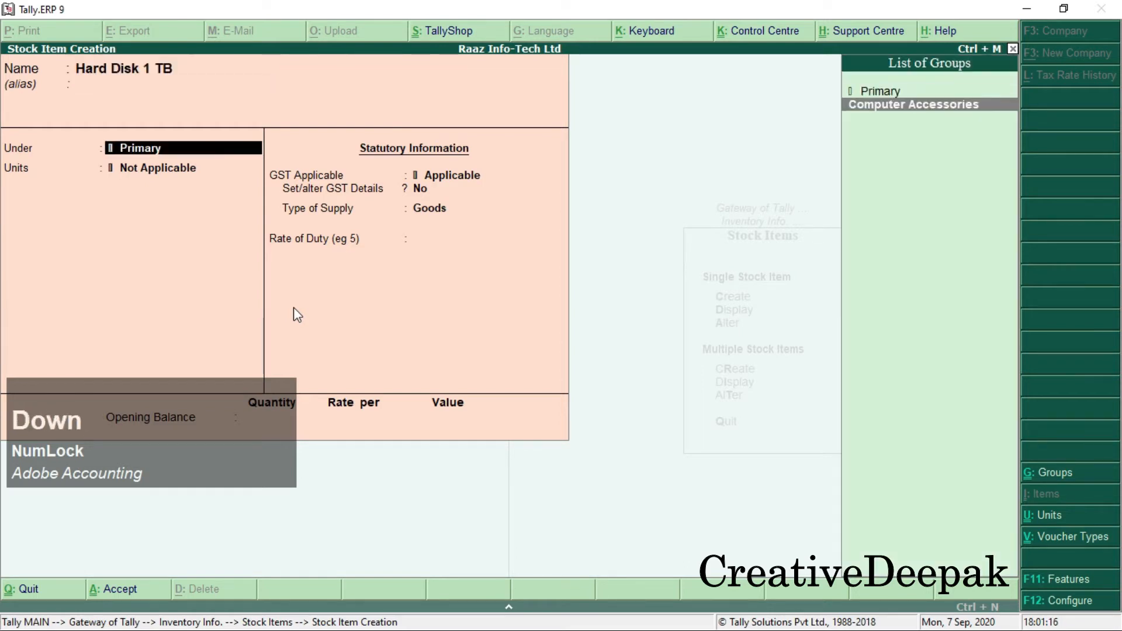
pyautogui.press('Return')
pyautogui.press('Return')
pyautogui.press('Return')
pyautogui.press('Return')
pyautogui.press('Return')
pyautogui.press('Return')
pyautogui.press('Return')
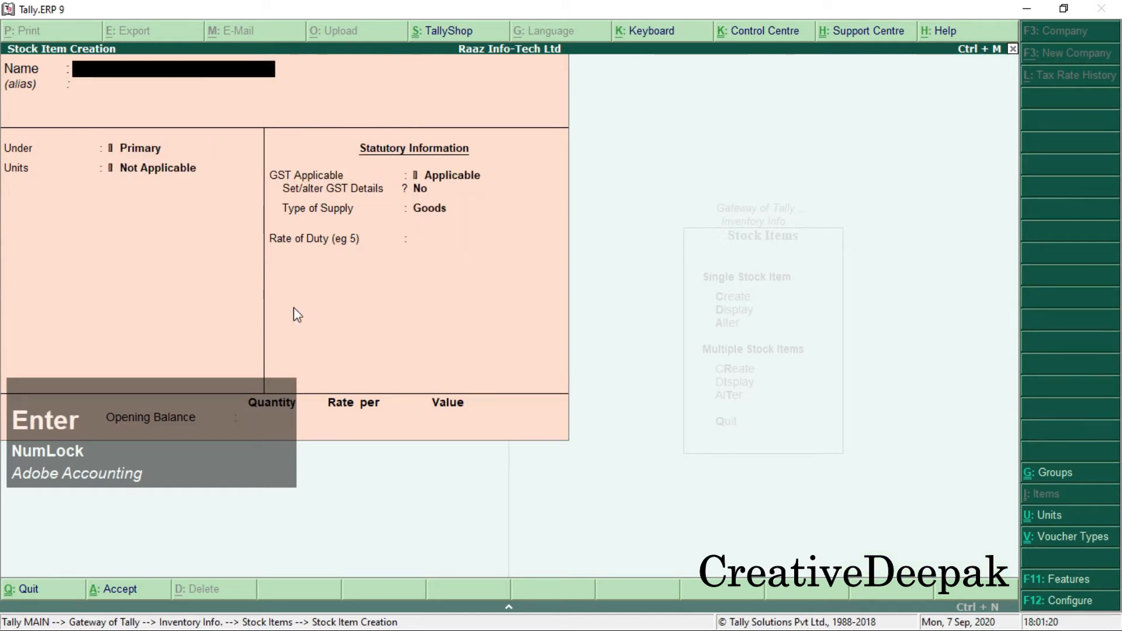
# Step: Check the next items in the exercise PDF, return to Tally.ERP 9 and name the new stock item Wireless Keyboard
pyautogui.hotkey('alt', 'Tab')
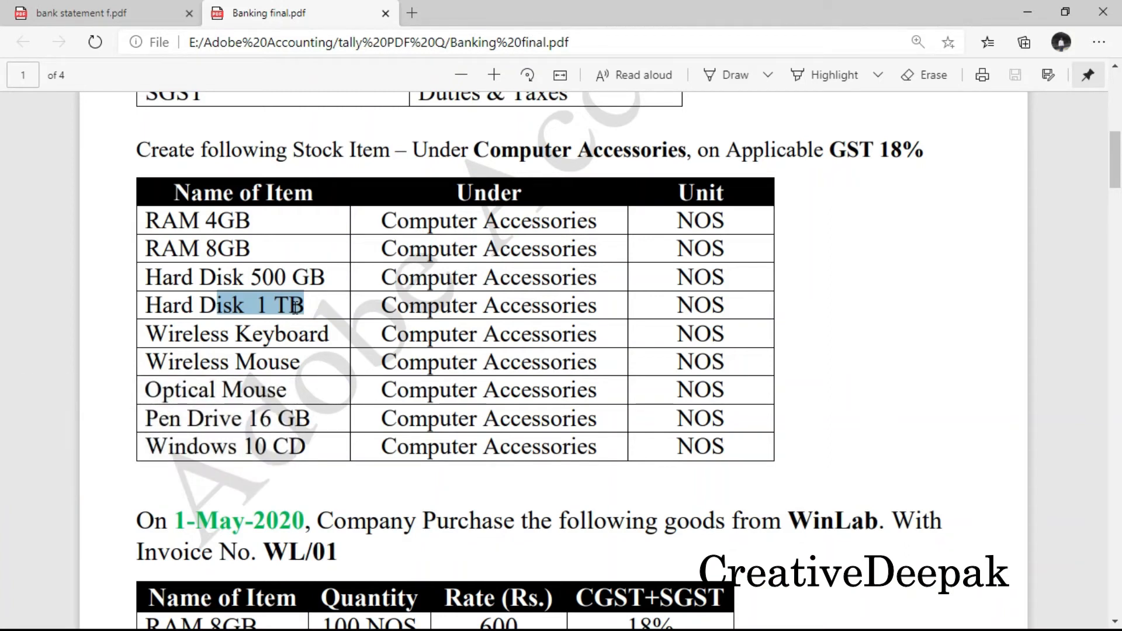
pyautogui.click(280, 338)
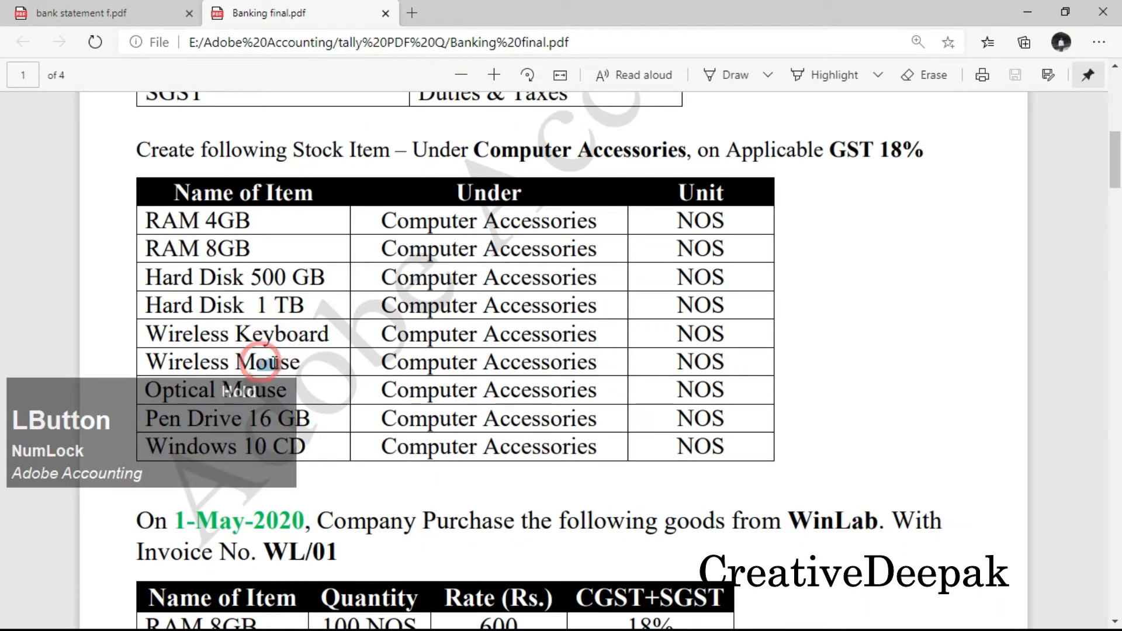
pyautogui.hotkey('alt', 'Tab')
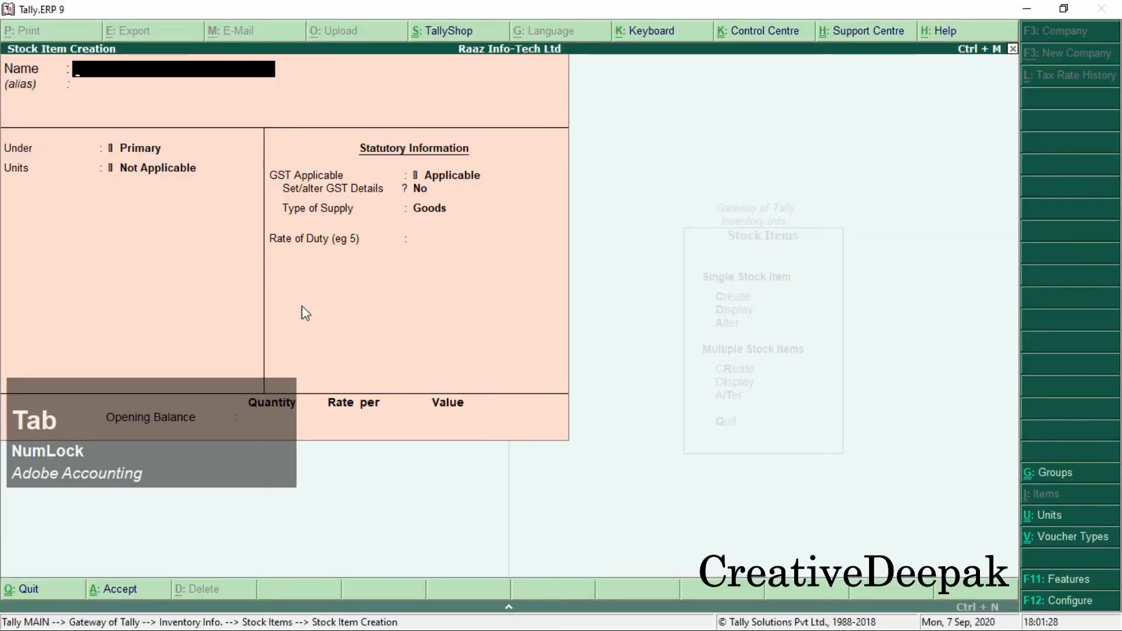
pyautogui.write('Wirele')
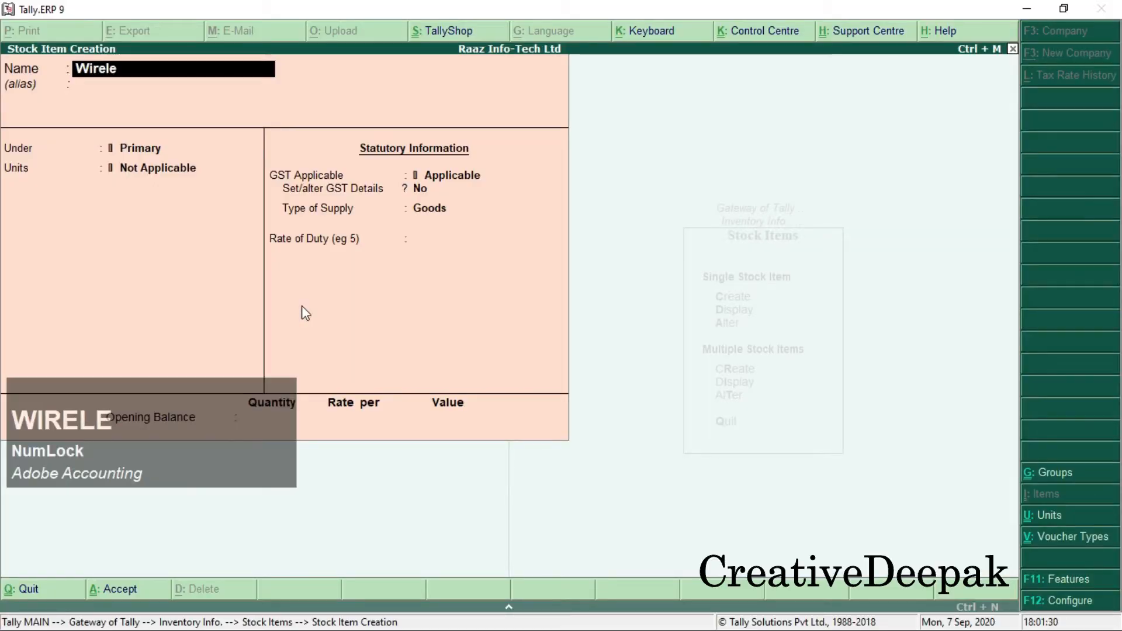
pyautogui.write('ss Keyboard')
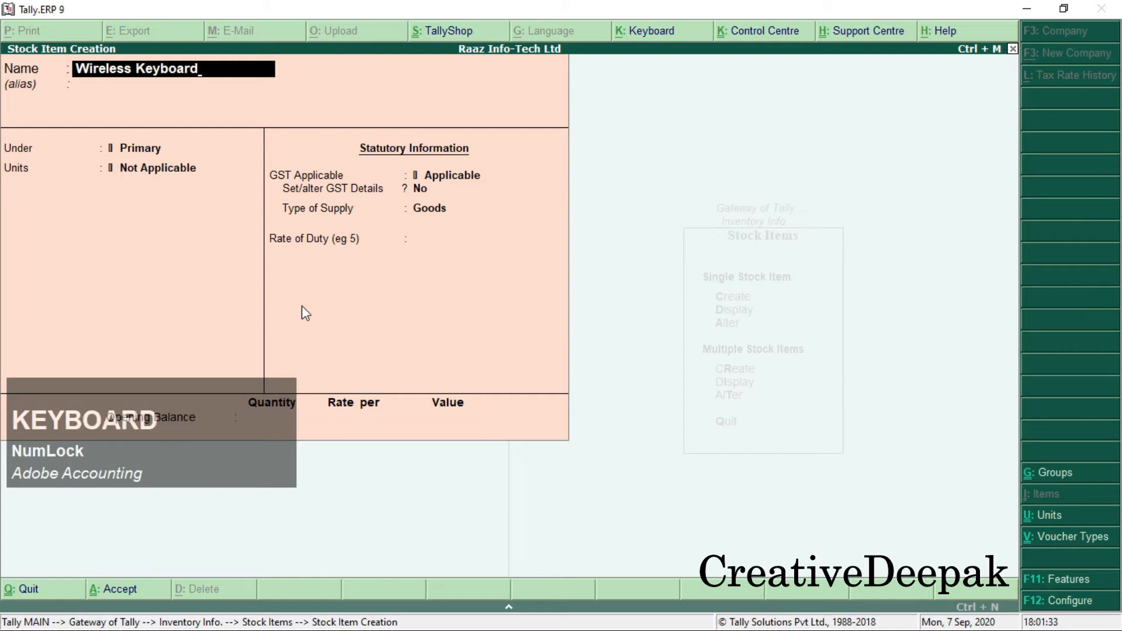
# Step: Place Wireless Keyboard under Computer Accessories with unit NOS, keep the default GST and Goods settings, and save the item
pyautogui.press('Return')
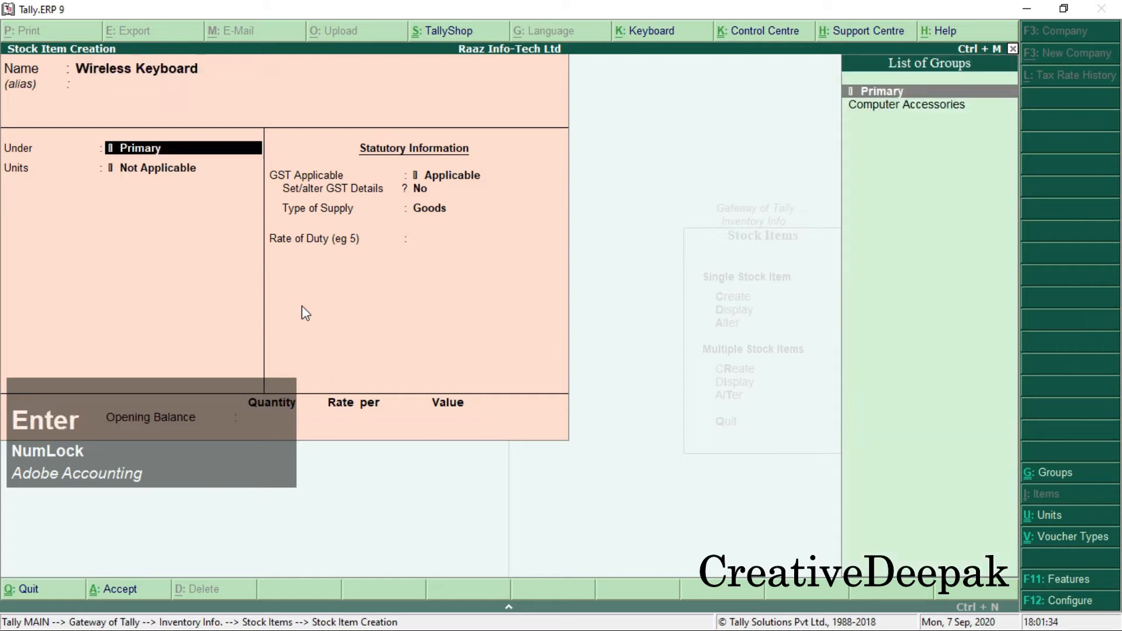
pyautogui.press('Down')
pyautogui.press('Return')
pyautogui.press('Return')
pyautogui.press('Return')
pyautogui.press('Return')
pyautogui.press('Return')
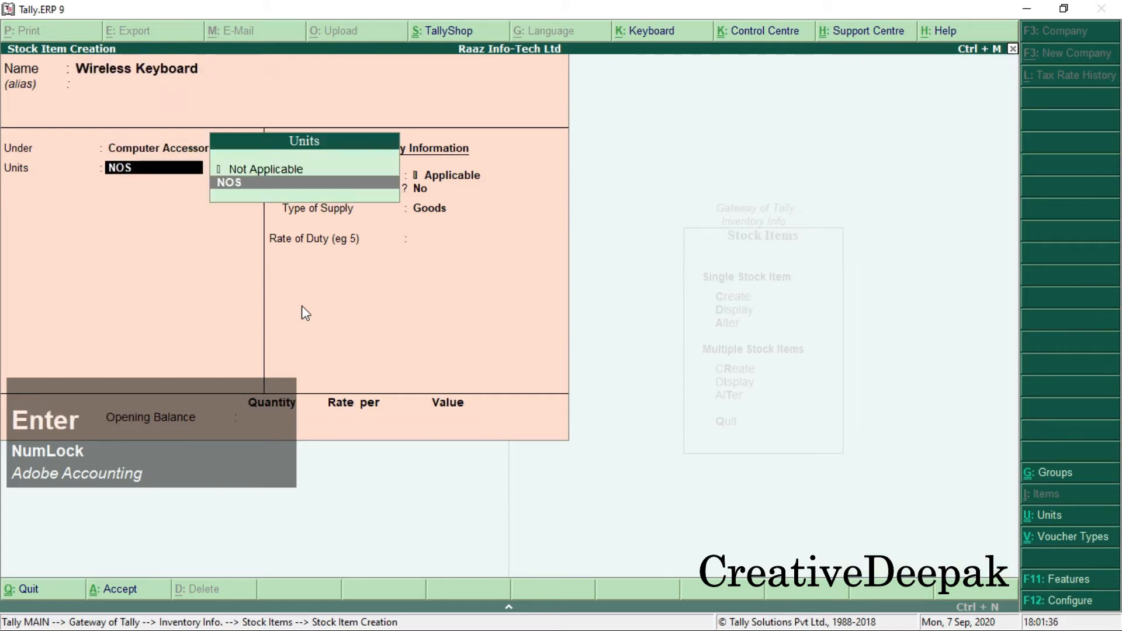
pyautogui.press('Return')
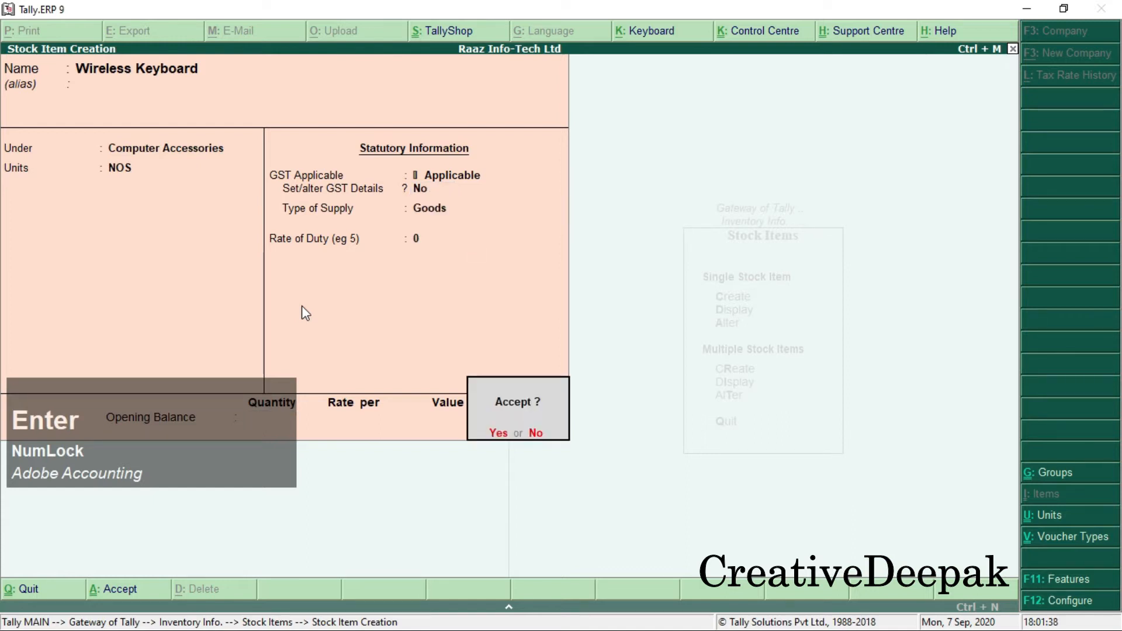
pyautogui.press('Return')
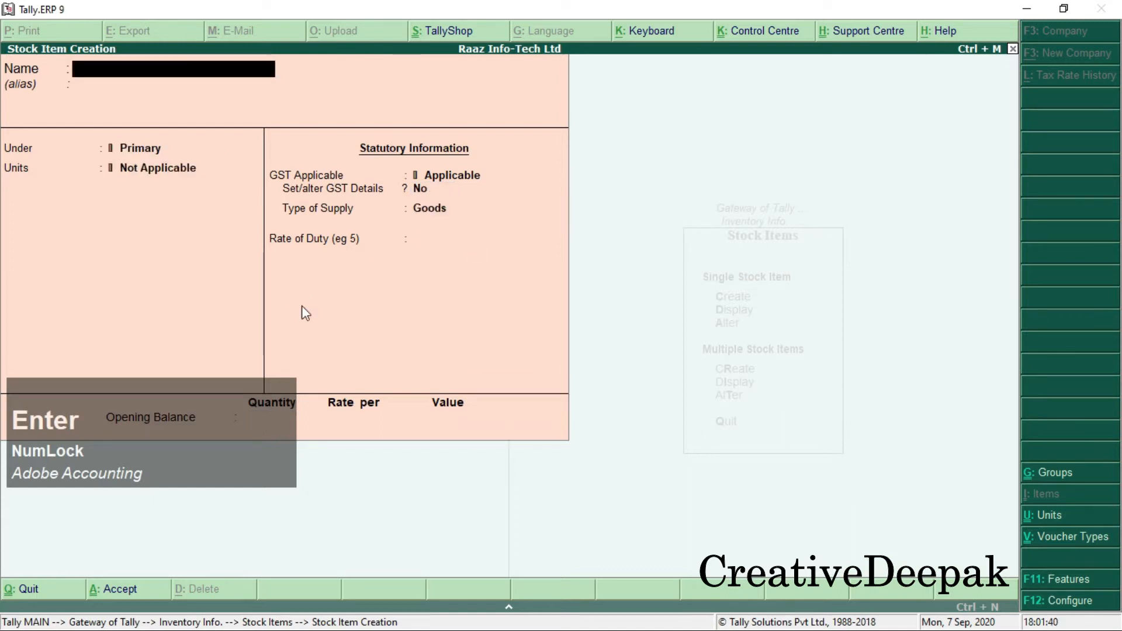
# Step: Create stock item Wireless Mouse under Computer Accessories with unit NOS and the default GST and Goods settings
pyautogui.write('Wireless Mouse')
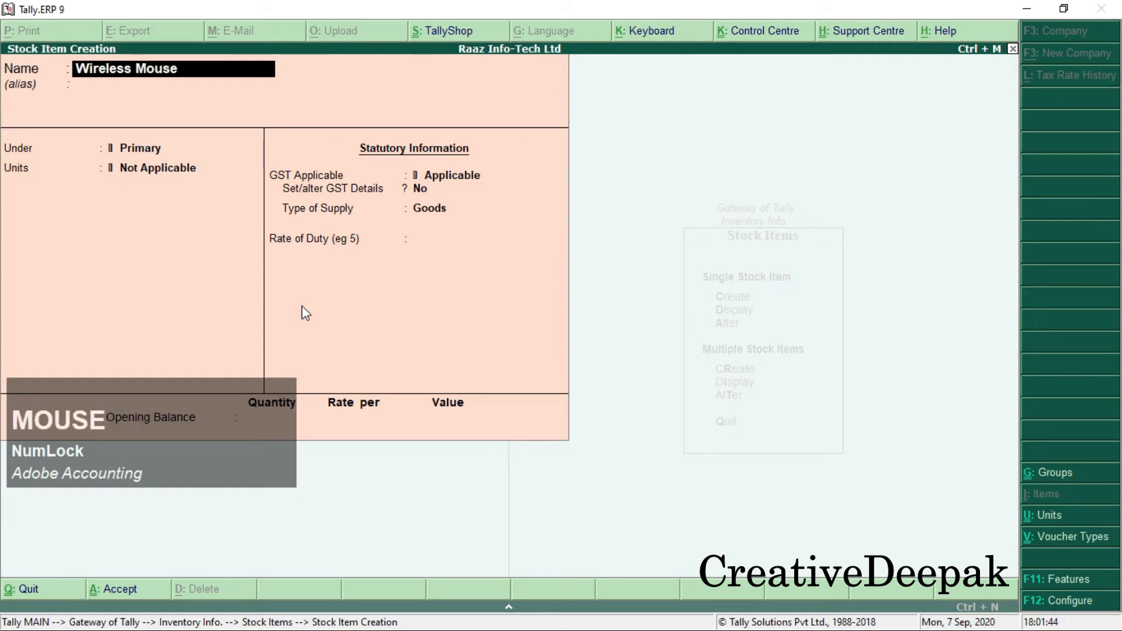
pyautogui.press('Return')
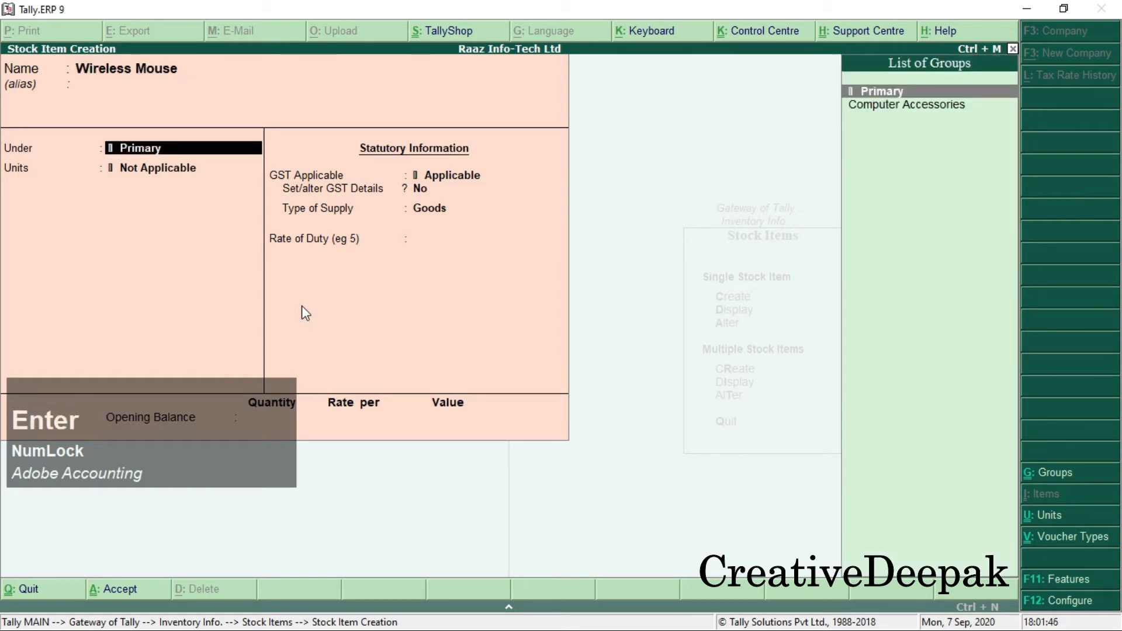
pyautogui.press('Down')
pyautogui.press('Return')
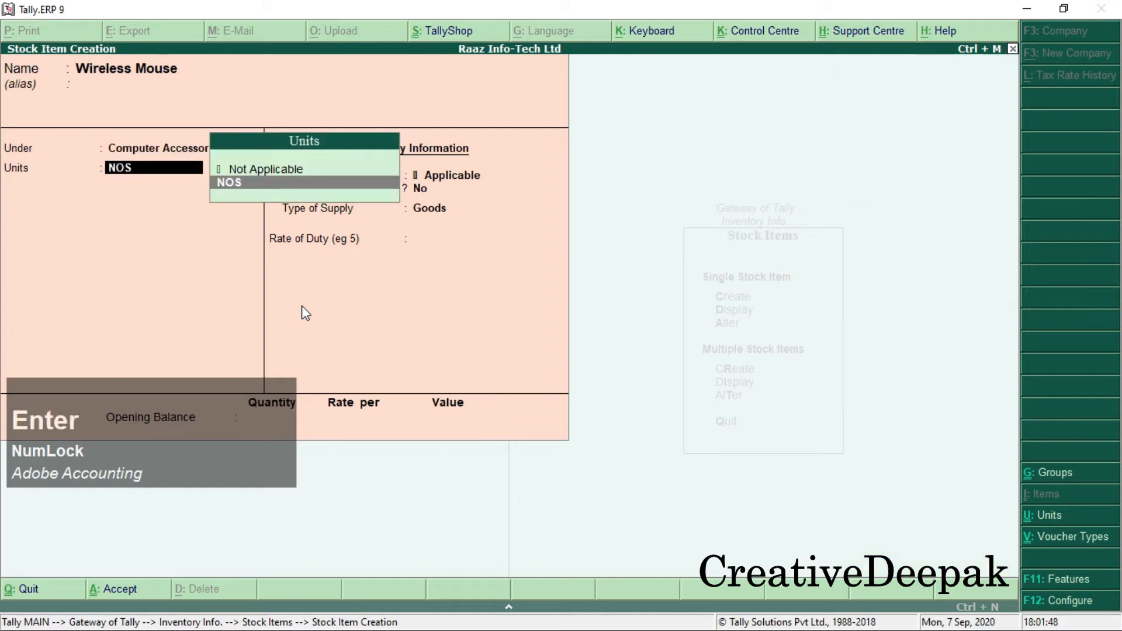
pyautogui.press('Return')
pyautogui.press('Return')
pyautogui.press('Return')
pyautogui.press('Return')
pyautogui.press('Return')
pyautogui.press('Return')
pyautogui.press('Return')
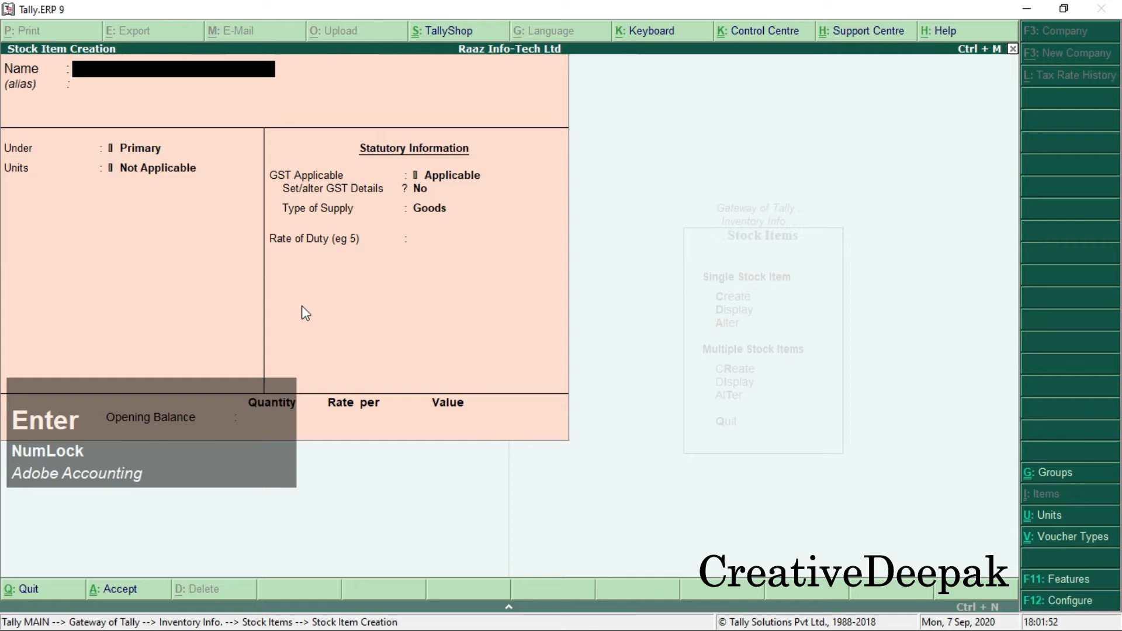
# Step: Check the next item in the exercise PDF, return to Tally.ERP 9 and name the new stock item Optical Mouse
pyautogui.hotkey('alt', 'Tab')
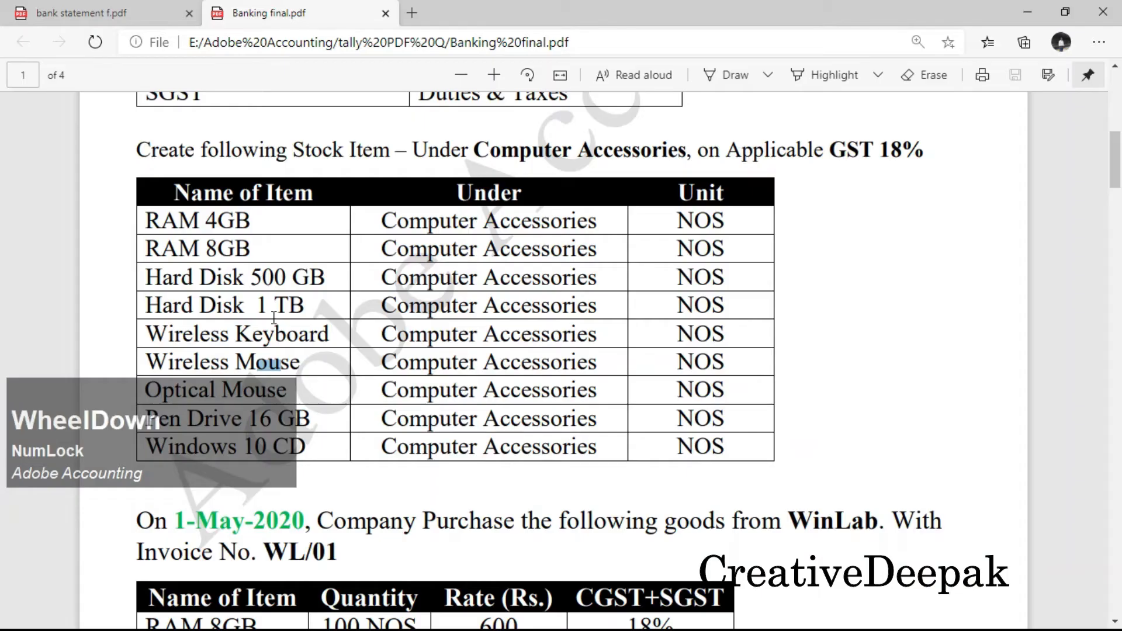
pyautogui.scroll(-1, 258, 316)
pyautogui.moveTo(146, 298); pyautogui.dragTo(296, 302)
pyautogui.hotkey('alt', 'Tab')
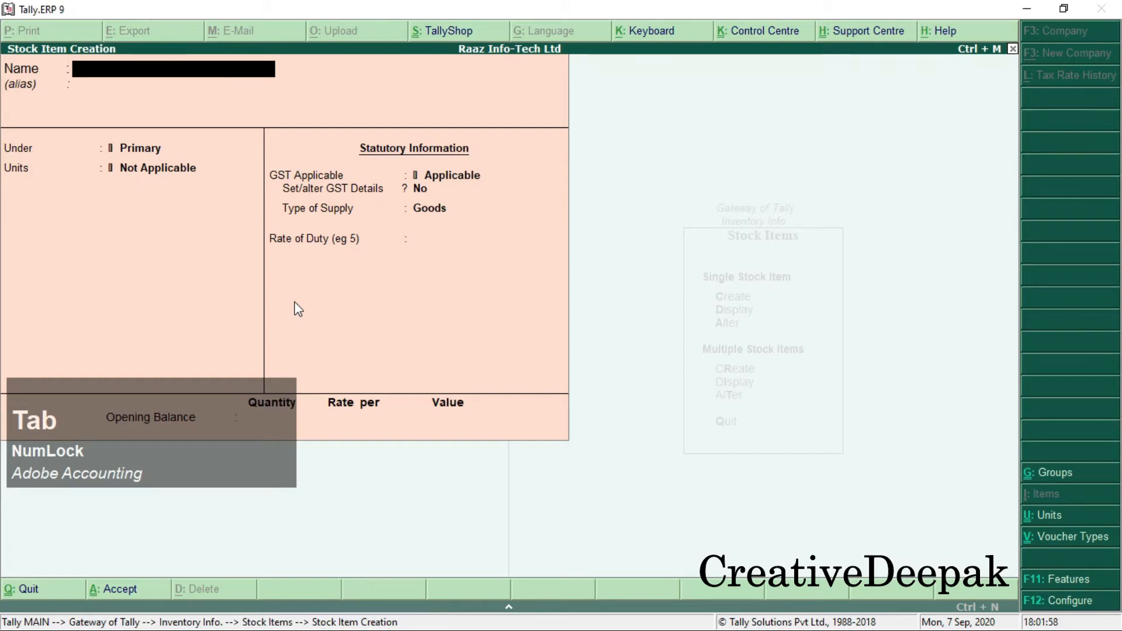
pyautogui.write('Optical Mouse')
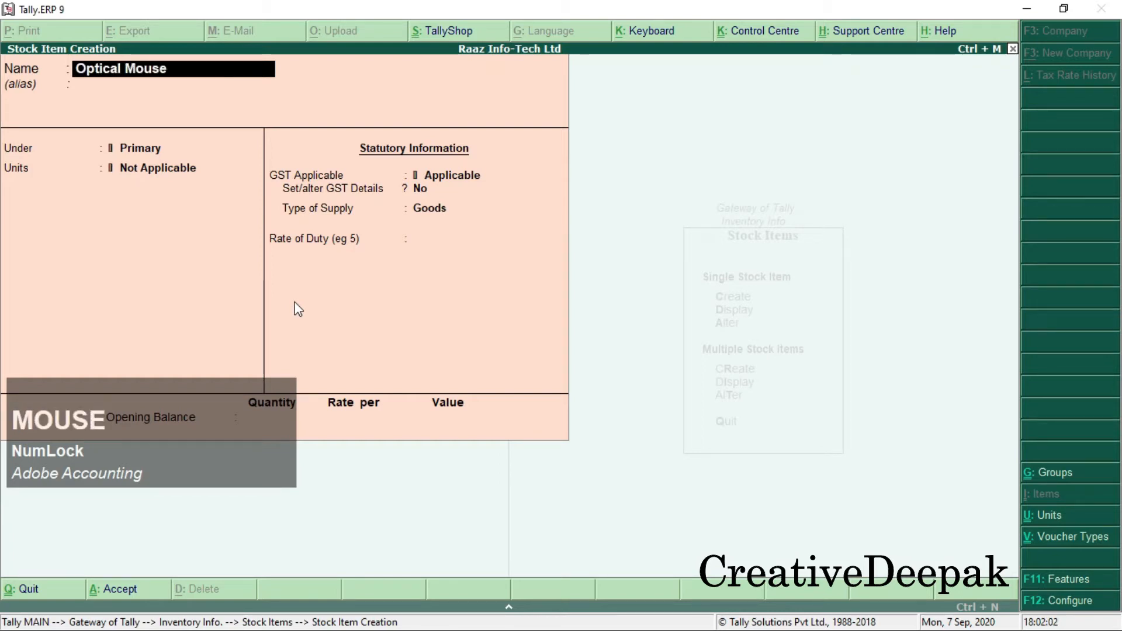
# Step: Place Optical Mouse under Computer Accessories with unit NOS, keep the default GST and Goods settings, and save it without an opening balance
pyautogui.press('Return')
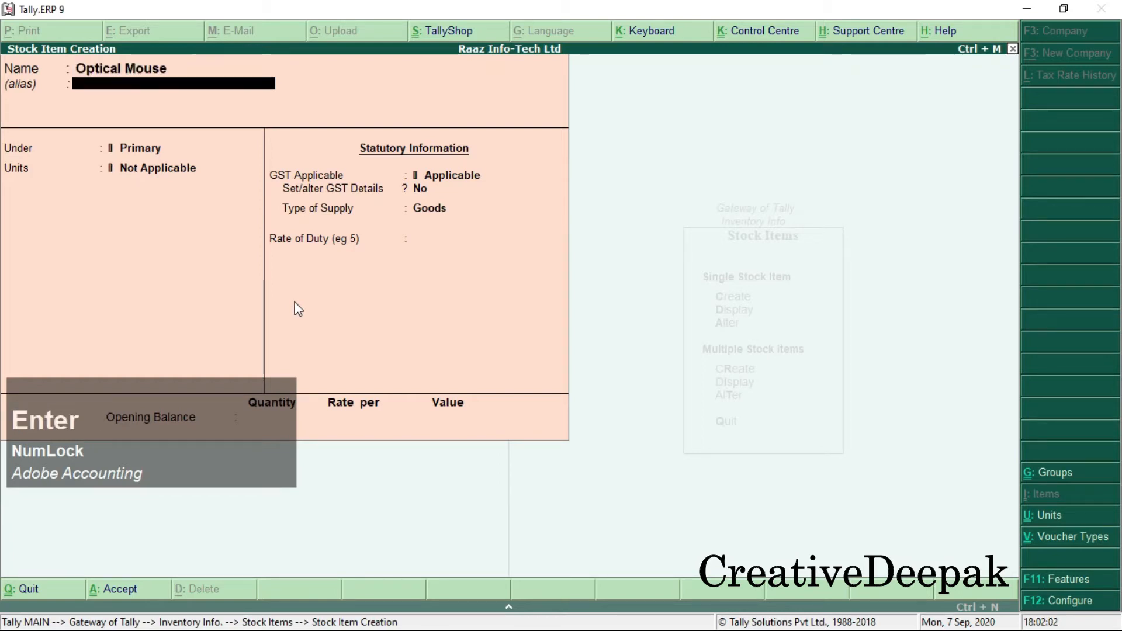
pyautogui.press('Down')
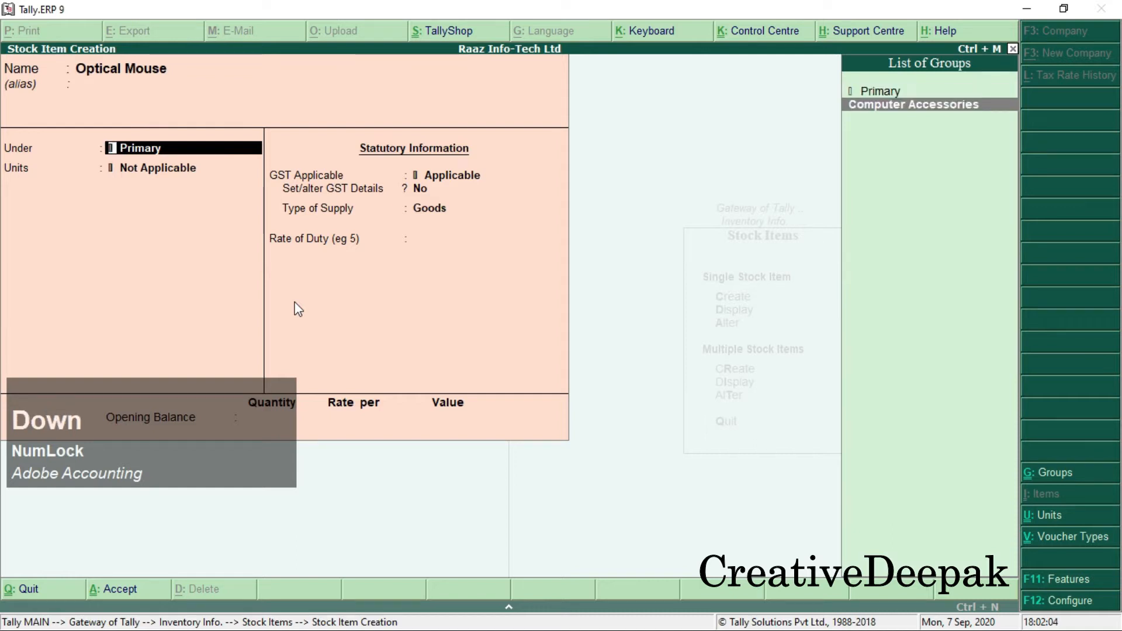
pyautogui.press('Return')
pyautogui.press('Return')
pyautogui.press('Return')
pyautogui.press('Return')
pyautogui.press('Return')
pyautogui.press('Return')
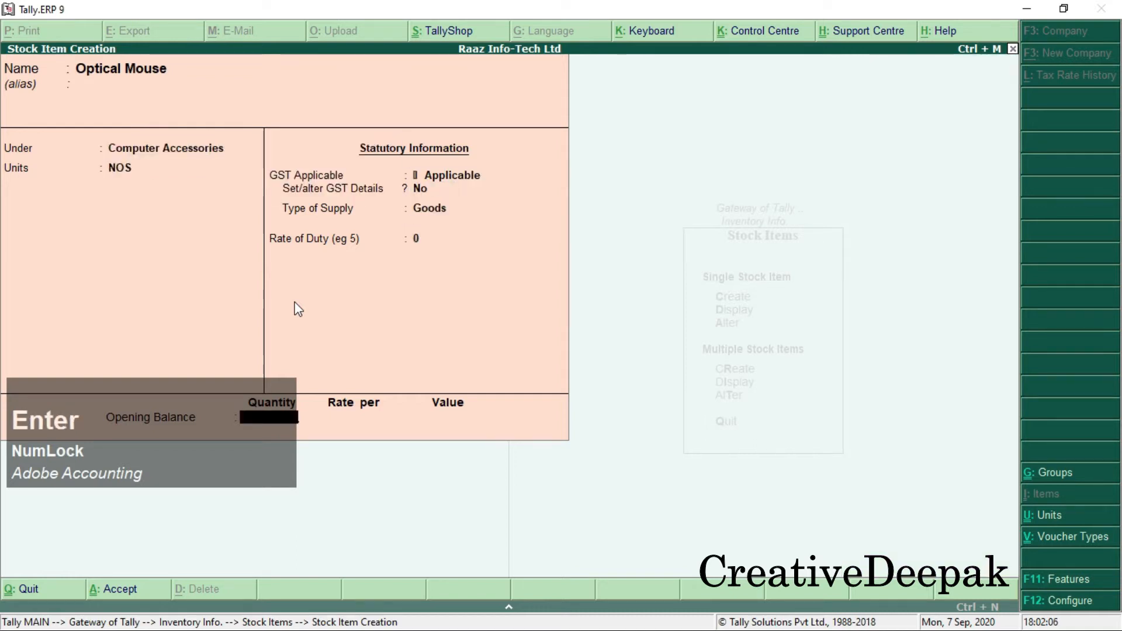
pyautogui.press('Return')
pyautogui.press('Return')
# Step: Check the remaining items in the exercise PDF, return to Tally.ERP 9 and name the new stock item Pen Drive 16 GB
pyautogui.hotkey('alt', 'Tab')
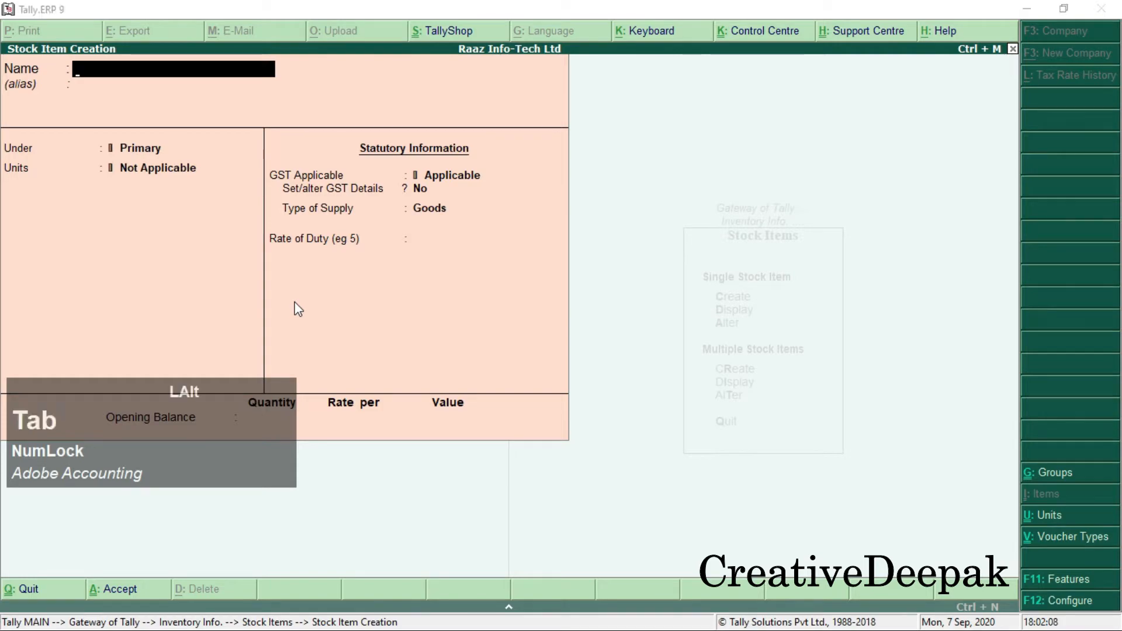
pyautogui.scroll(-1, 274, 361)
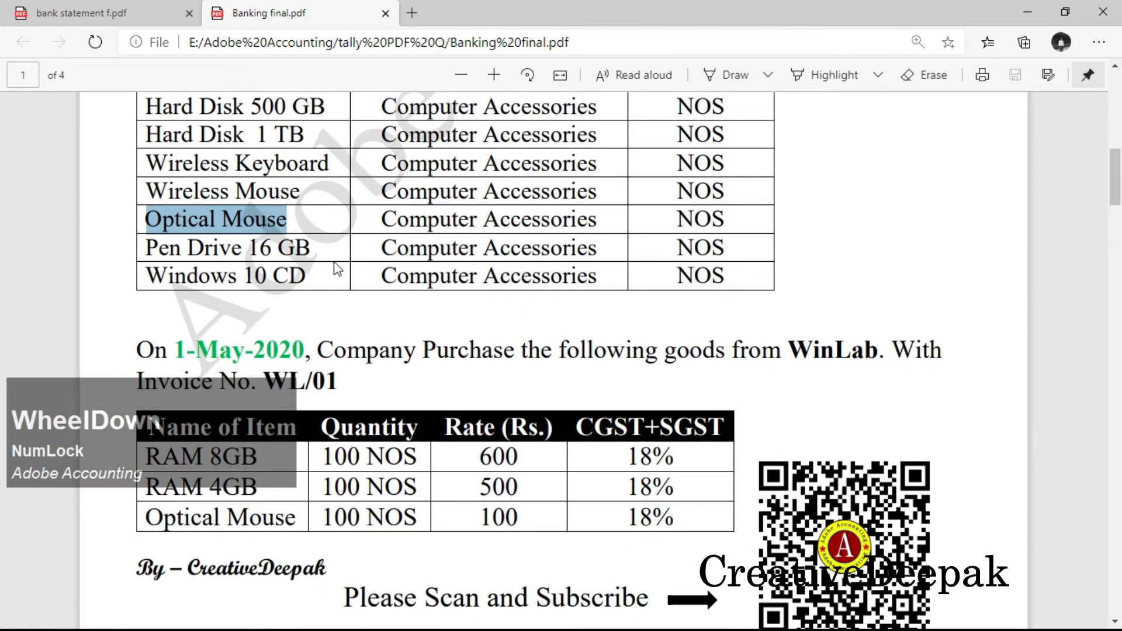
pyautogui.hotkey('alt', 'Tab')
pyautogui.write('P')
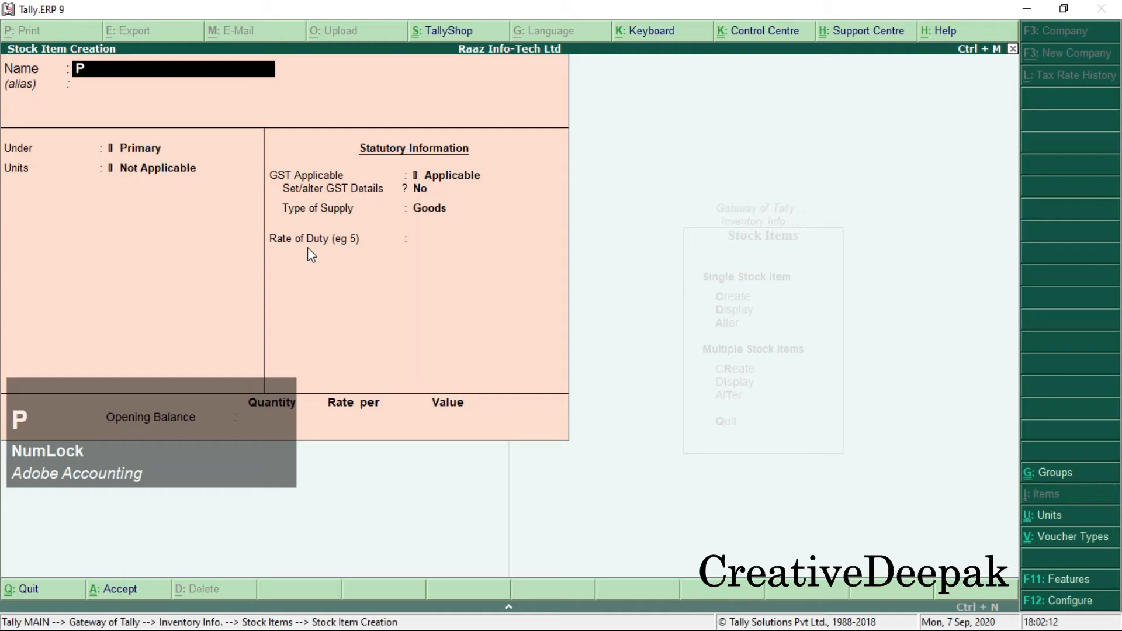
pyautogui.write('en driv')
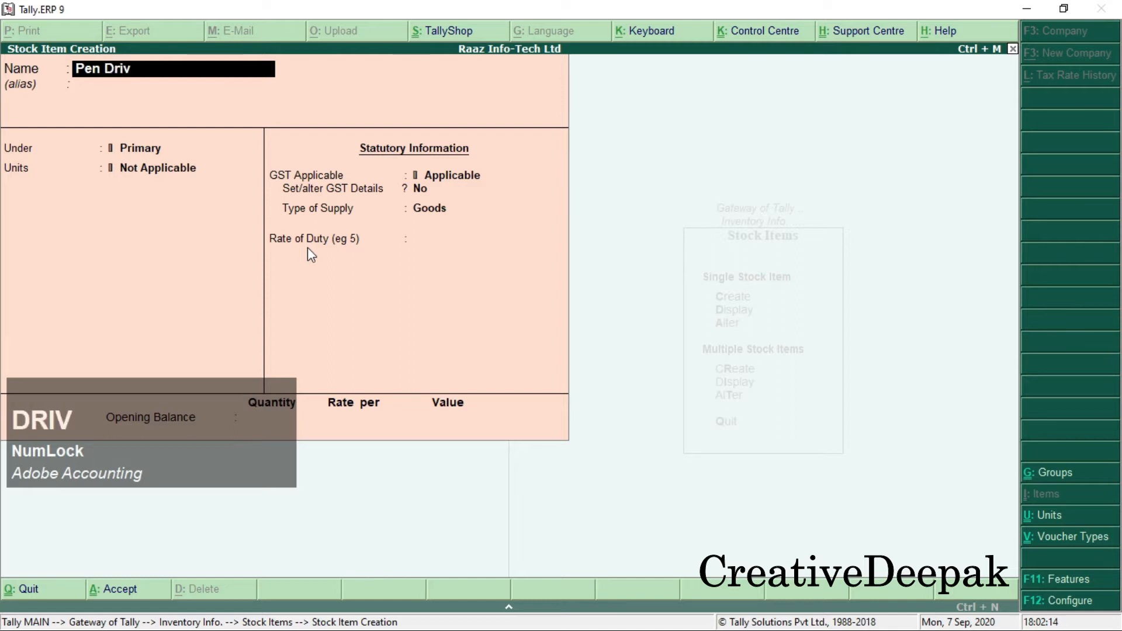
# Step: Create the stock item Pen Drive 16 GB under Computer Accessories, measured in NOS, with GST applicable, and save it
pyautogui.write('e 16 GB')
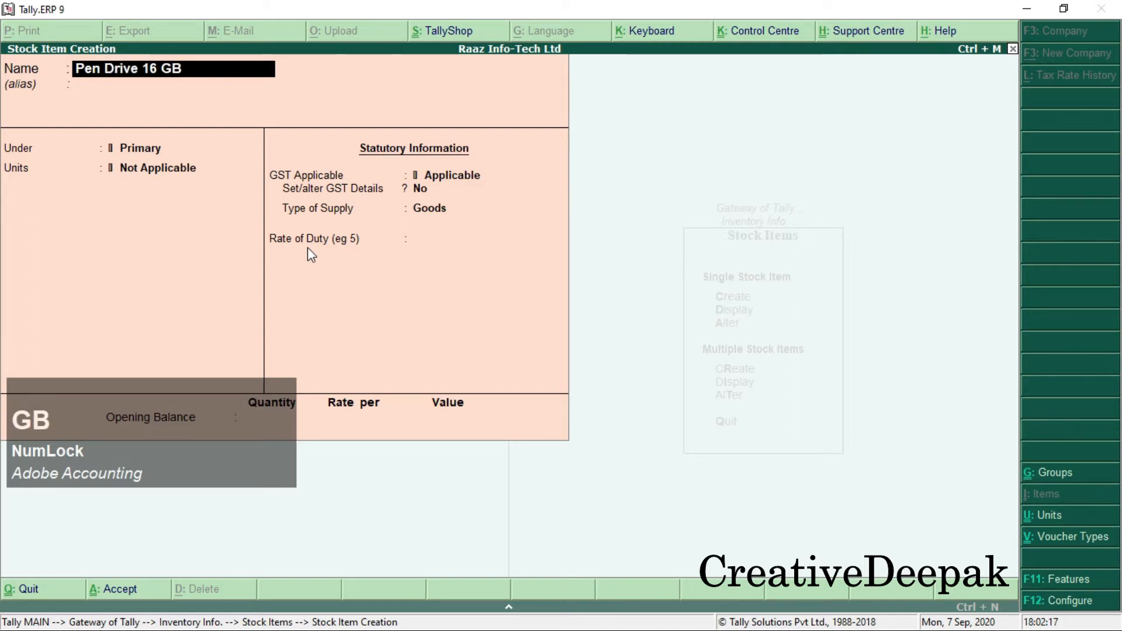
pyautogui.press('Return')
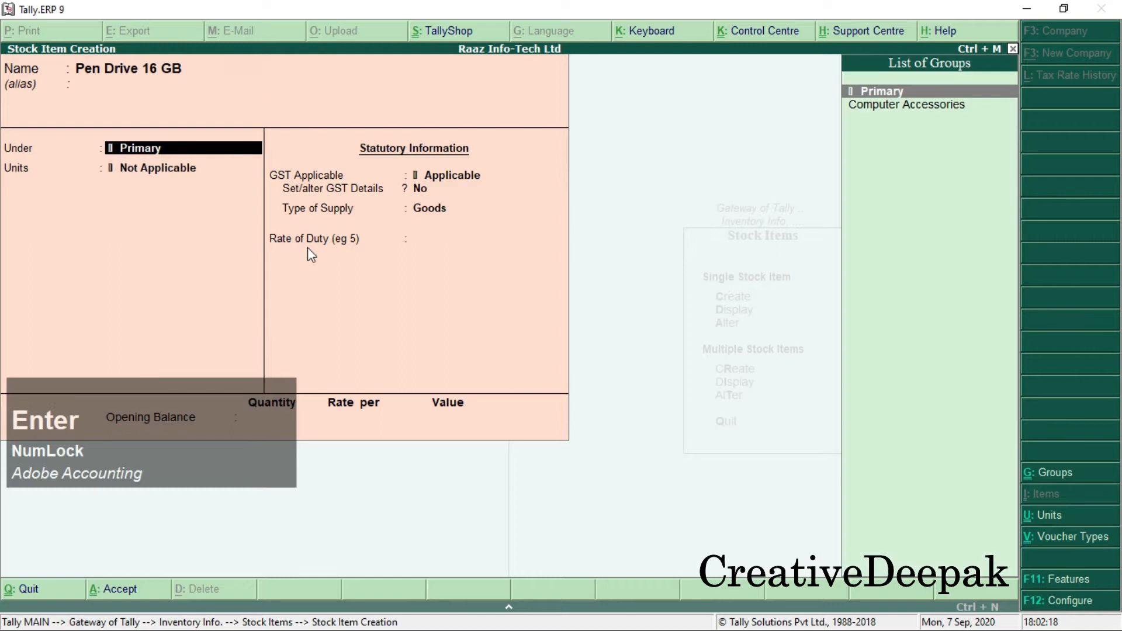
pyautogui.press('Down')
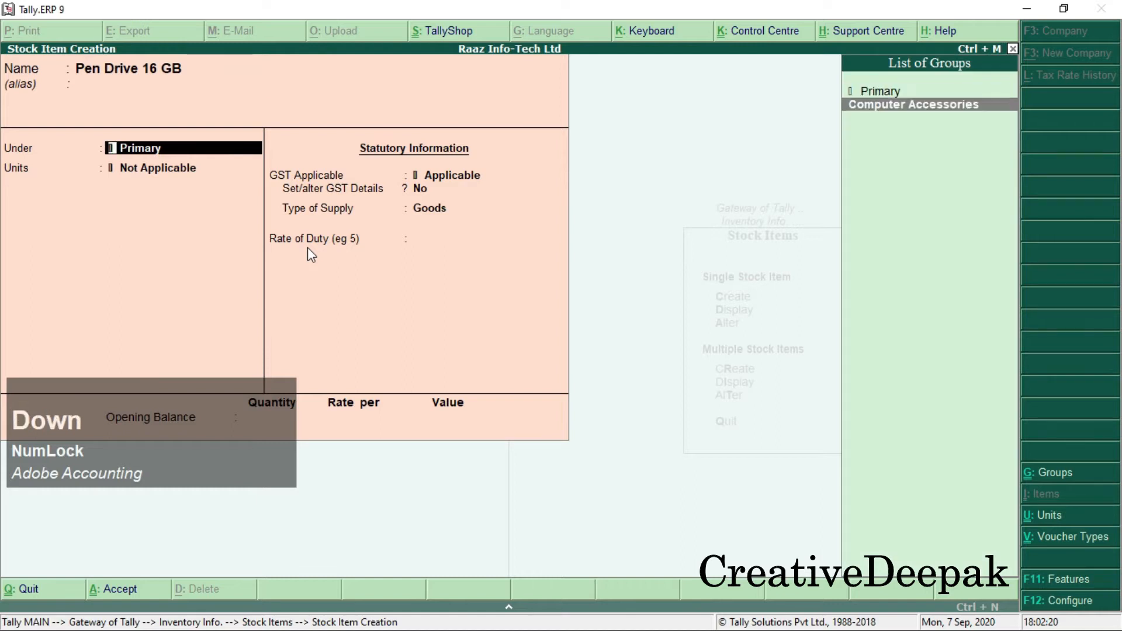
pyautogui.press('Return')
pyautogui.press('Return')
pyautogui.press('Return')
pyautogui.press('Return')
pyautogui.press('Return')
pyautogui.press('Return')
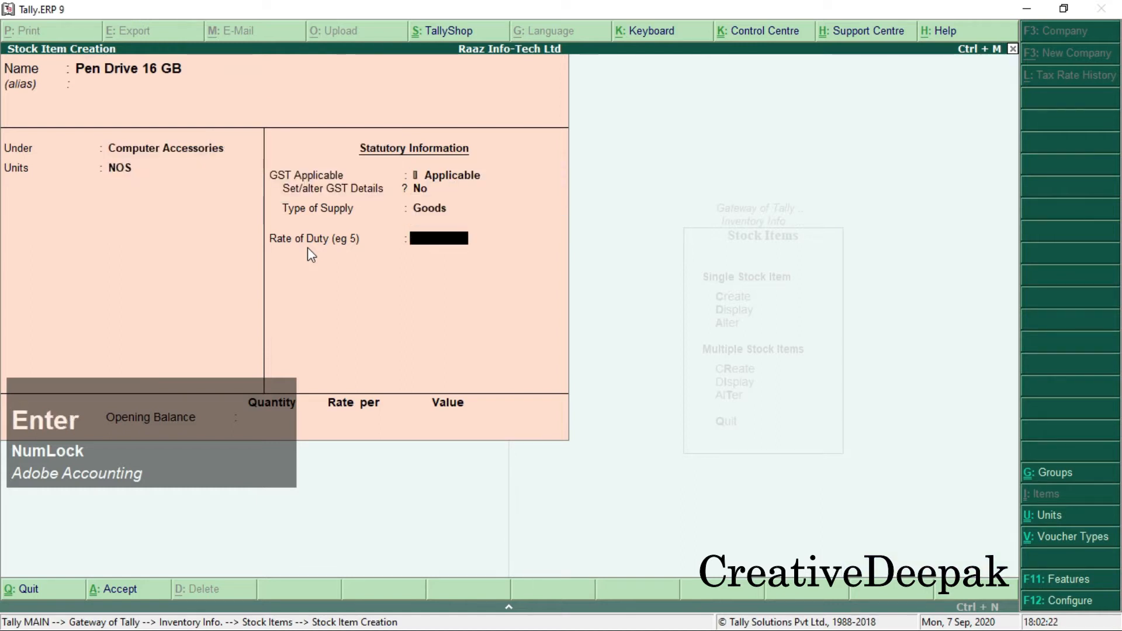
pyautogui.press('Return')
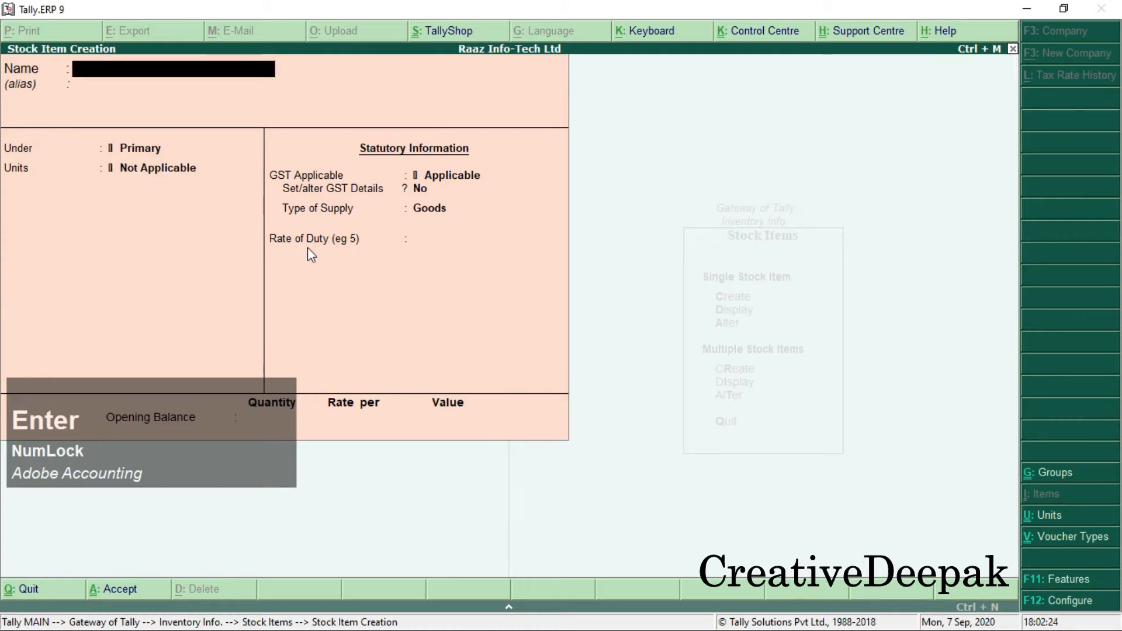
# Step: Check the last item of the stock list in the PDF and name the new stock item Windows 10 CD
pyautogui.hotkey('alt', 'Tab')
pyautogui.moveTo(147, 274); pyautogui.dragTo(312, 284)
pyautogui.hotkey('alt', 'Tab')
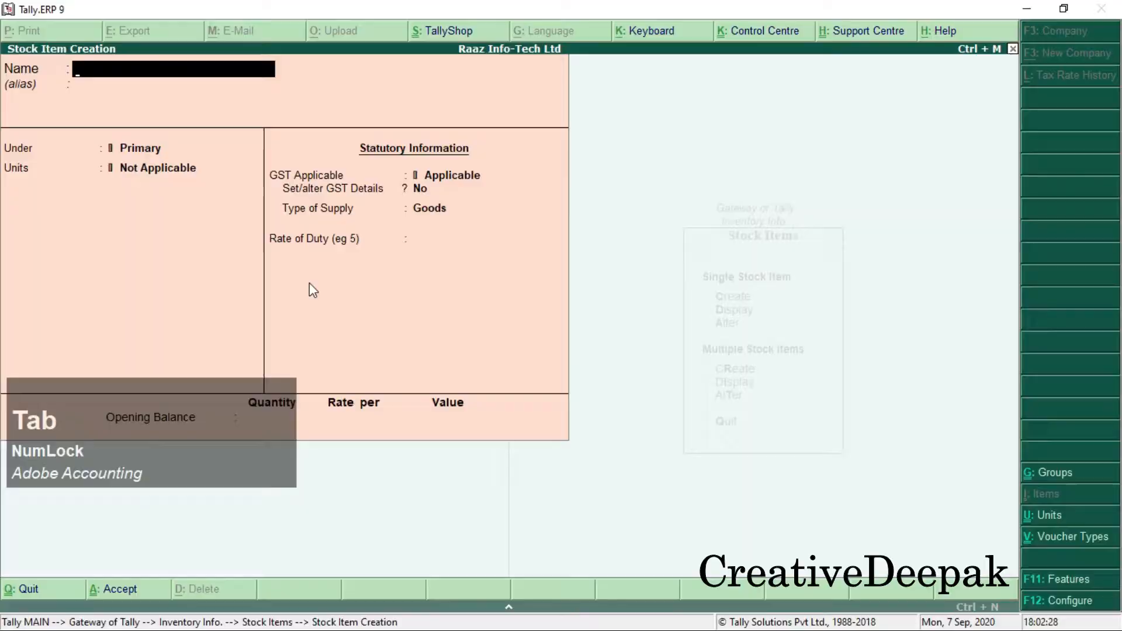
pyautogui.write('Wi')
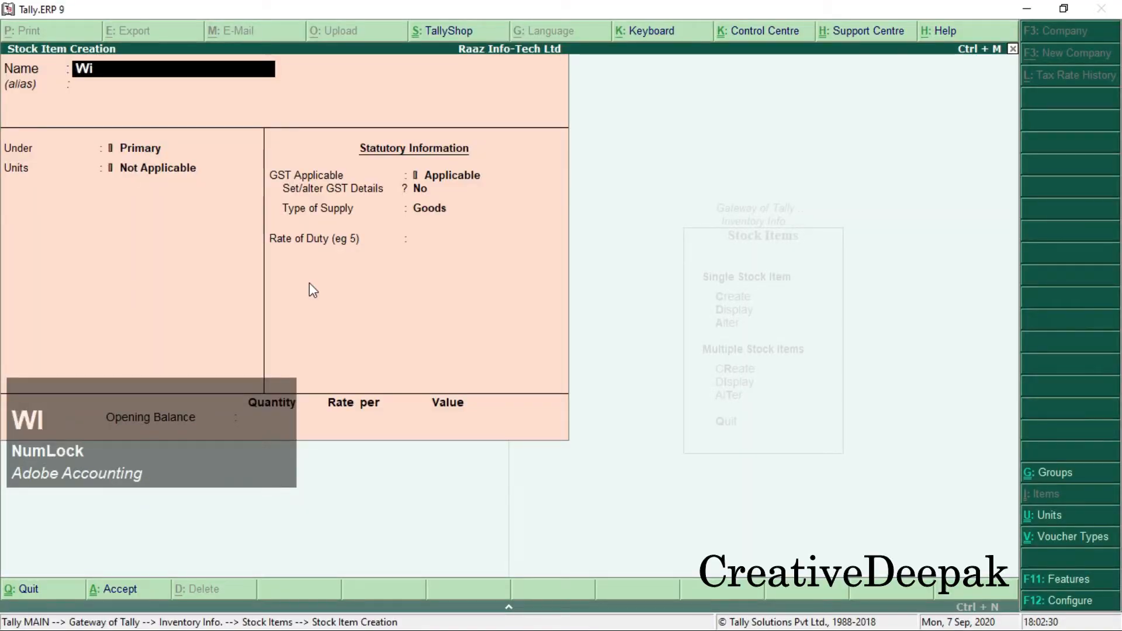
pyautogui.write('do')
pyautogui.press('BackSpace')
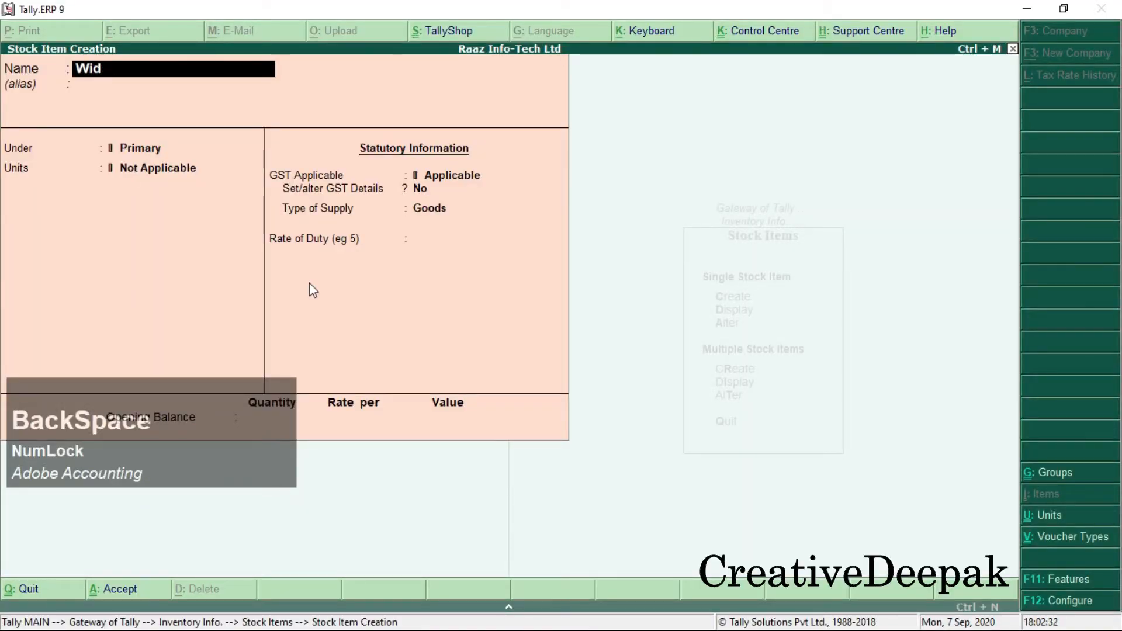
pyautogui.write('ndo')
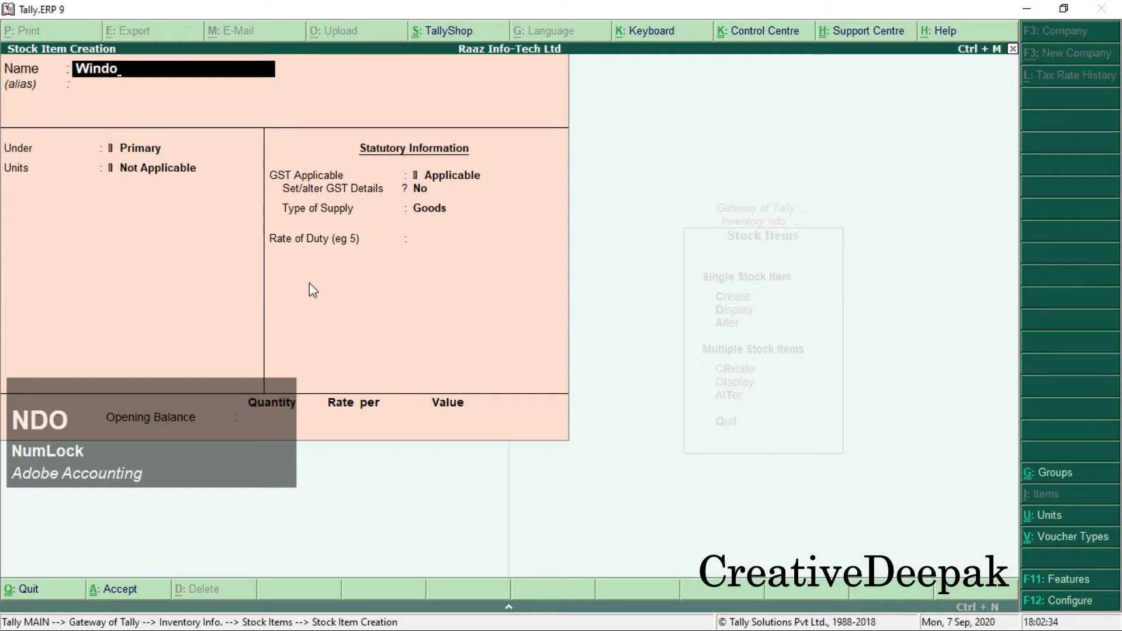
pyautogui.write('ws 10 CD')
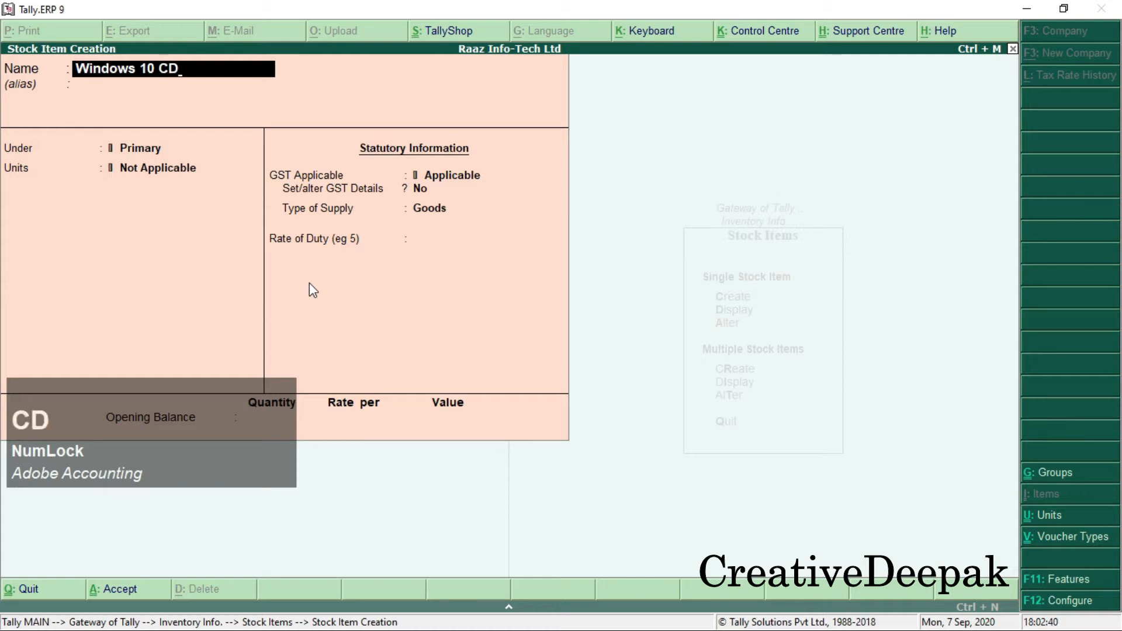
# Step: Put Windows 10 CD under Computer Accessories with the unit NOS, keep the default GST settings, and save the item
pyautogui.press('Return')
pyautogui.press('Down')
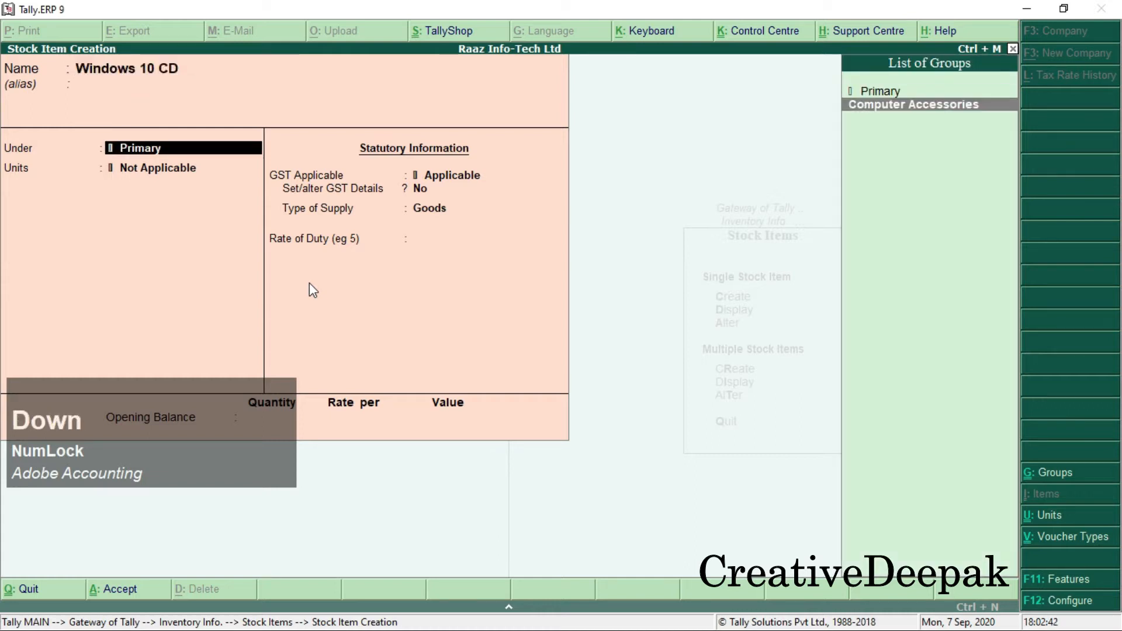
pyautogui.press('Return')
pyautogui.press('Return')
pyautogui.press('Return')
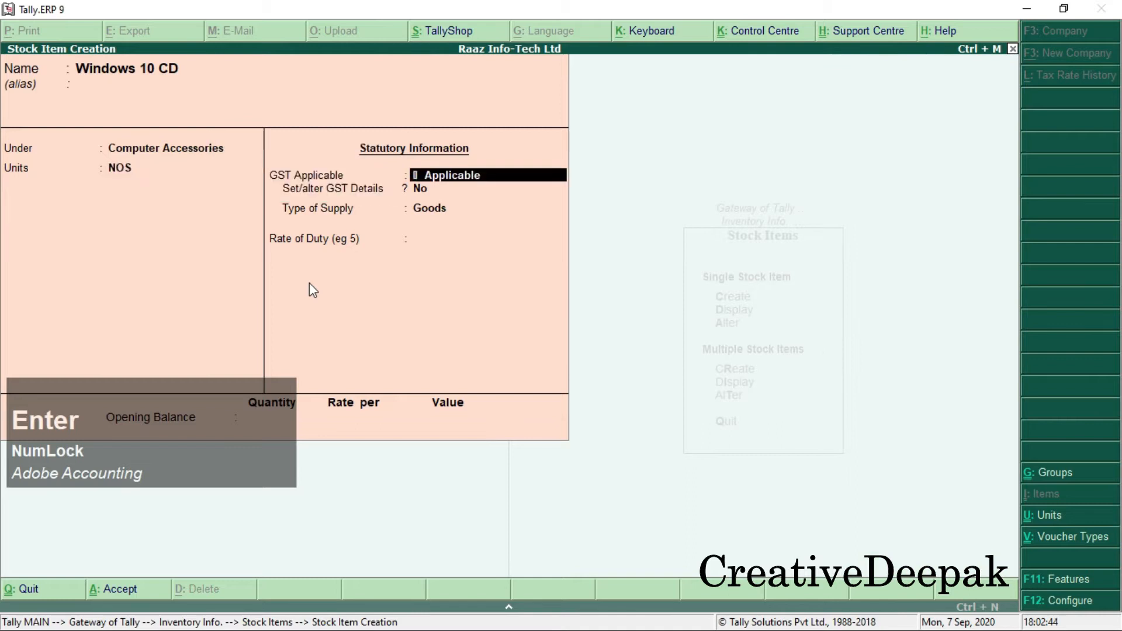
pyautogui.press('Return')
pyautogui.press('Return')
pyautogui.press('Return')
pyautogui.press('Return')
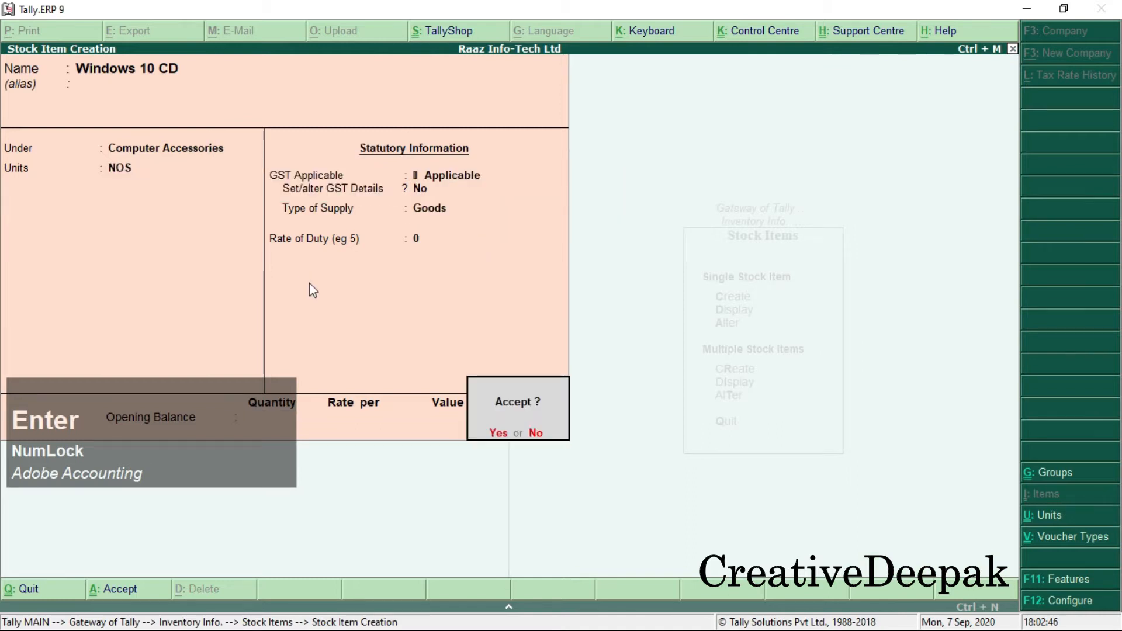
pyautogui.press('Return')
# Step: Switch to the Banking final PDF and read the date, supplier and goods of the first purchase transaction
pyautogui.hotkey('alt', 'Tab')
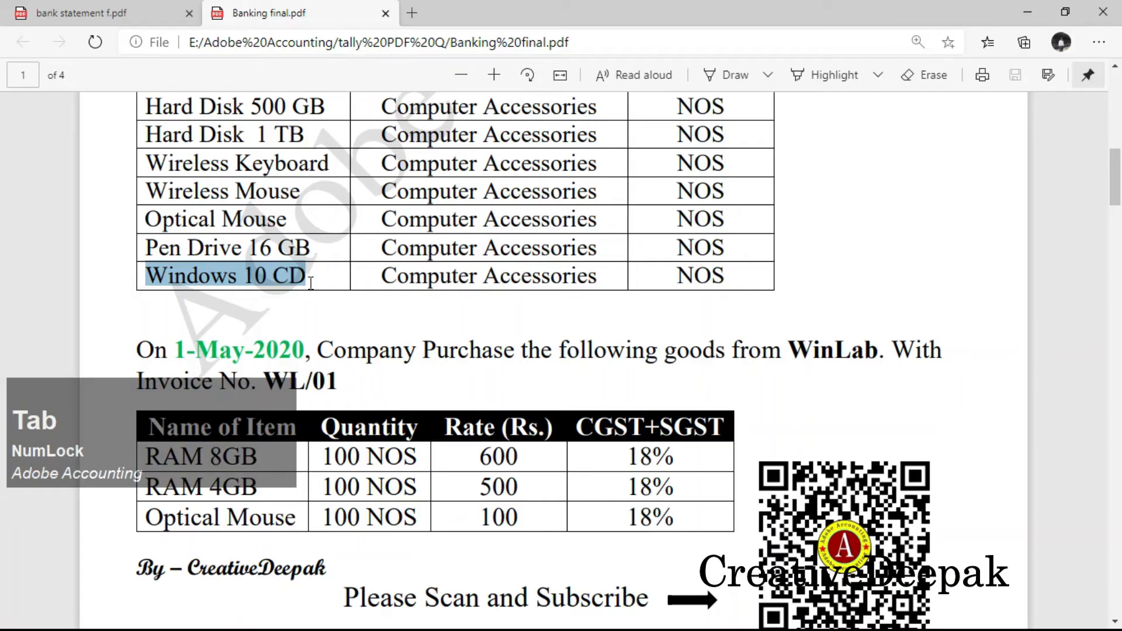
pyautogui.click(359, 293)
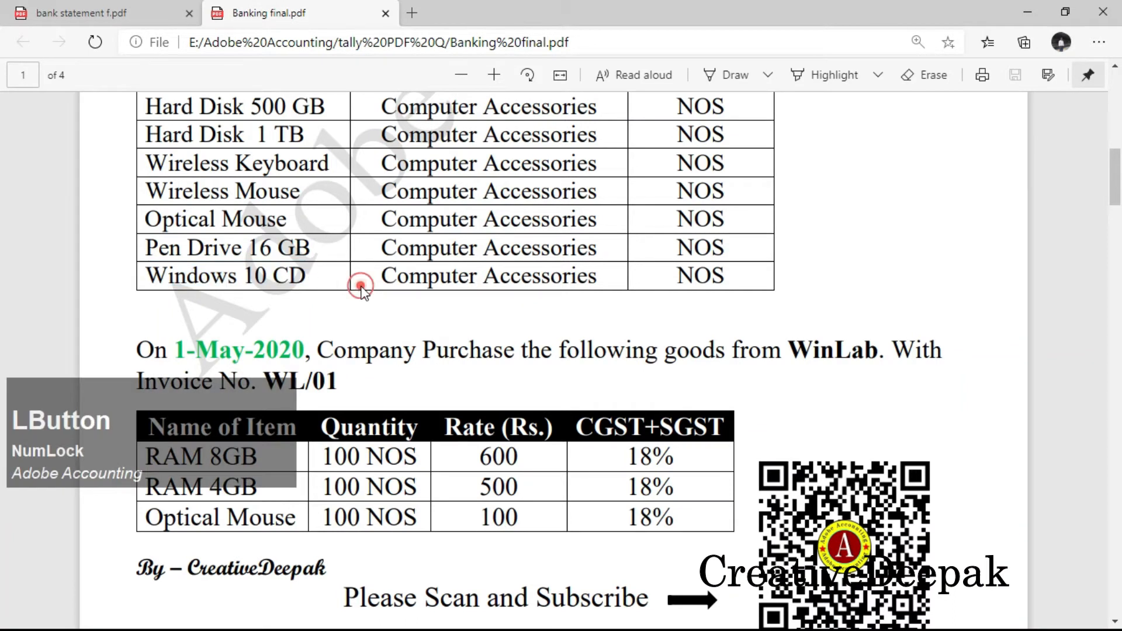
pyautogui.scroll(-2, 420, 286)
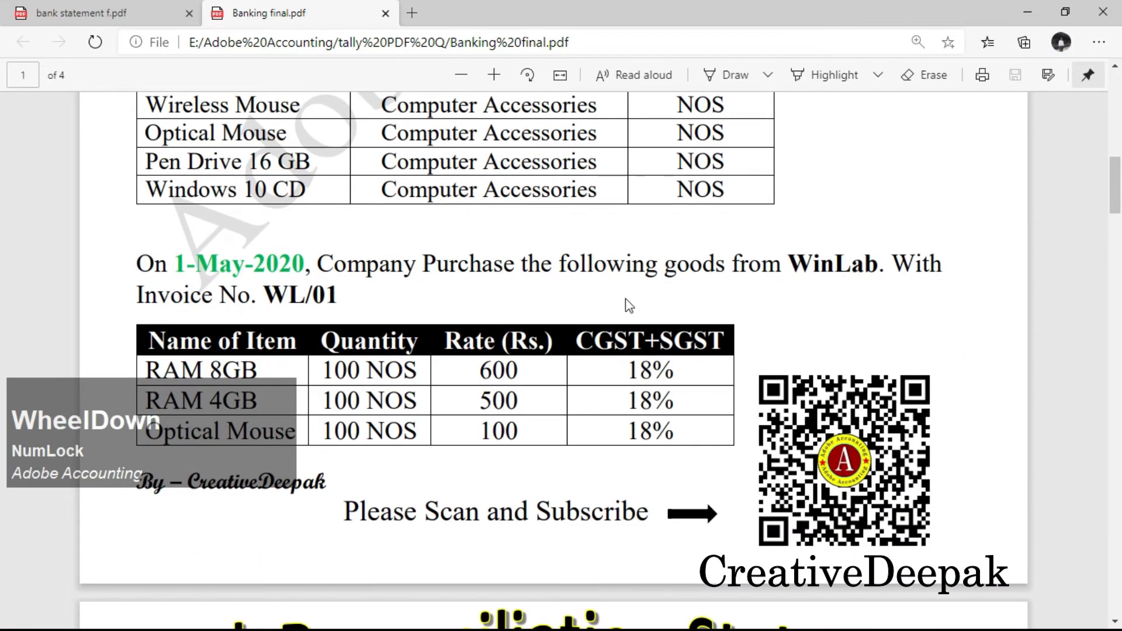
pyautogui.scroll(-2, 605, 309)
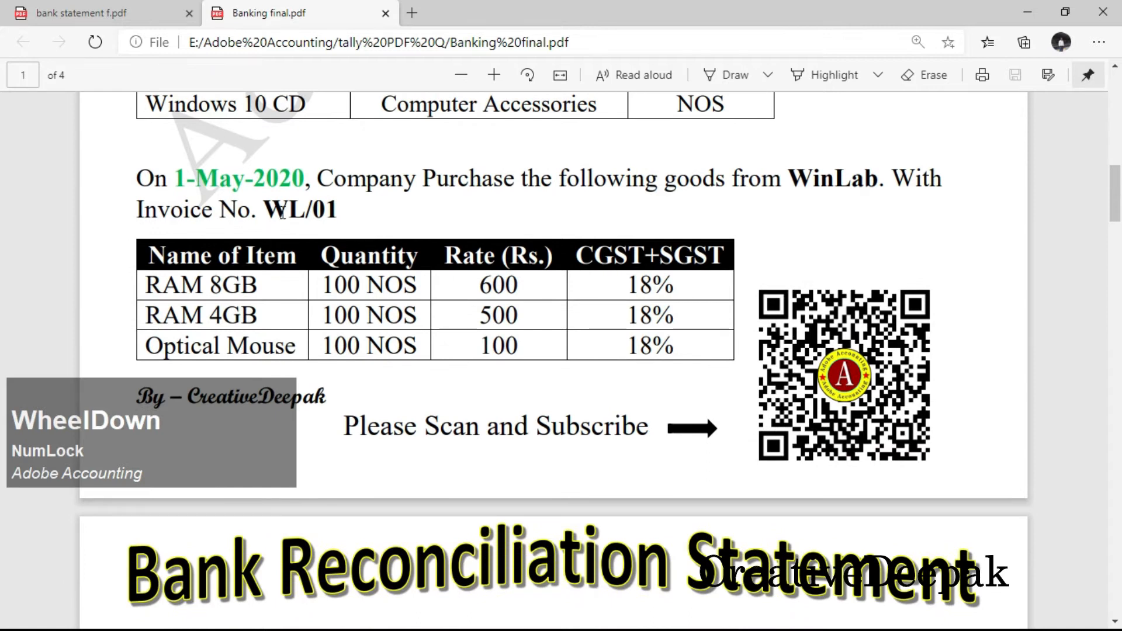
pyautogui.moveTo(176, 183); pyautogui.dragTo(335, 183)
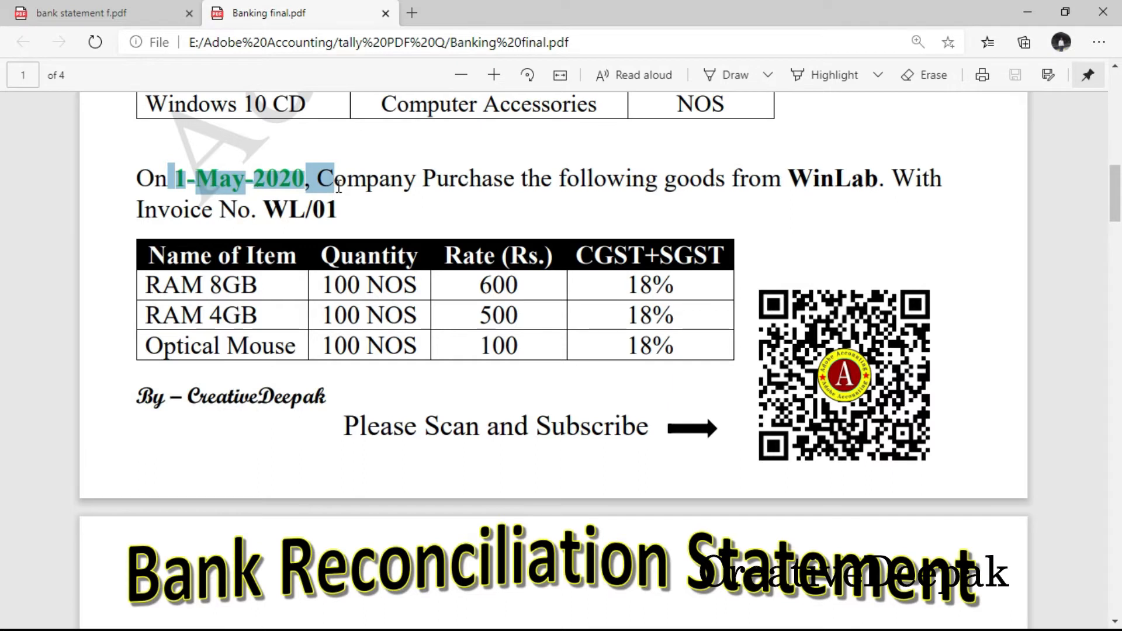
pyautogui.moveTo(348, 178); pyautogui.dragTo(891, 201)
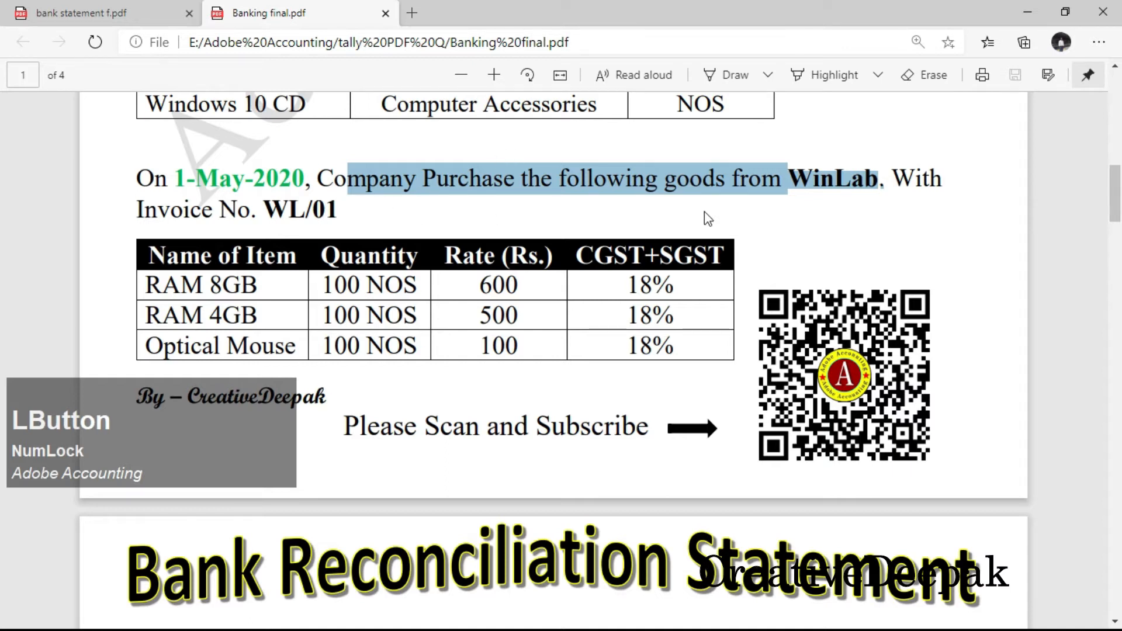
pyautogui.moveTo(293, 286); pyautogui.dragTo(465, 342)
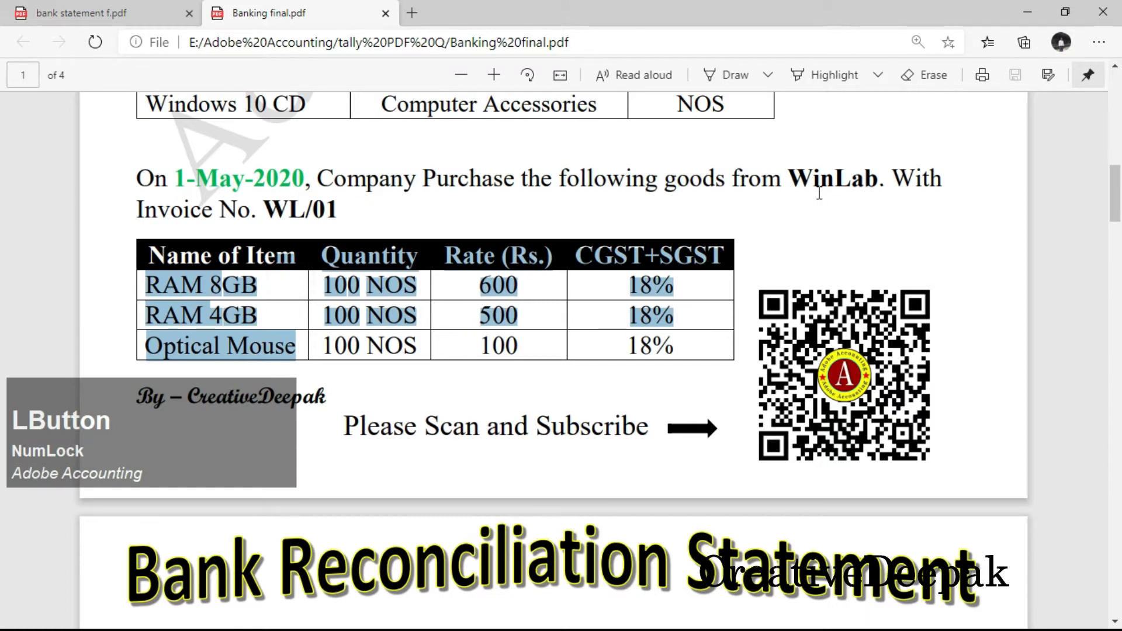
# Step: Switch back to Tally.ERP 9, leave stock item creation, and open a new Purchase accounting voucher
pyautogui.hotkey('alt', 'Tab')
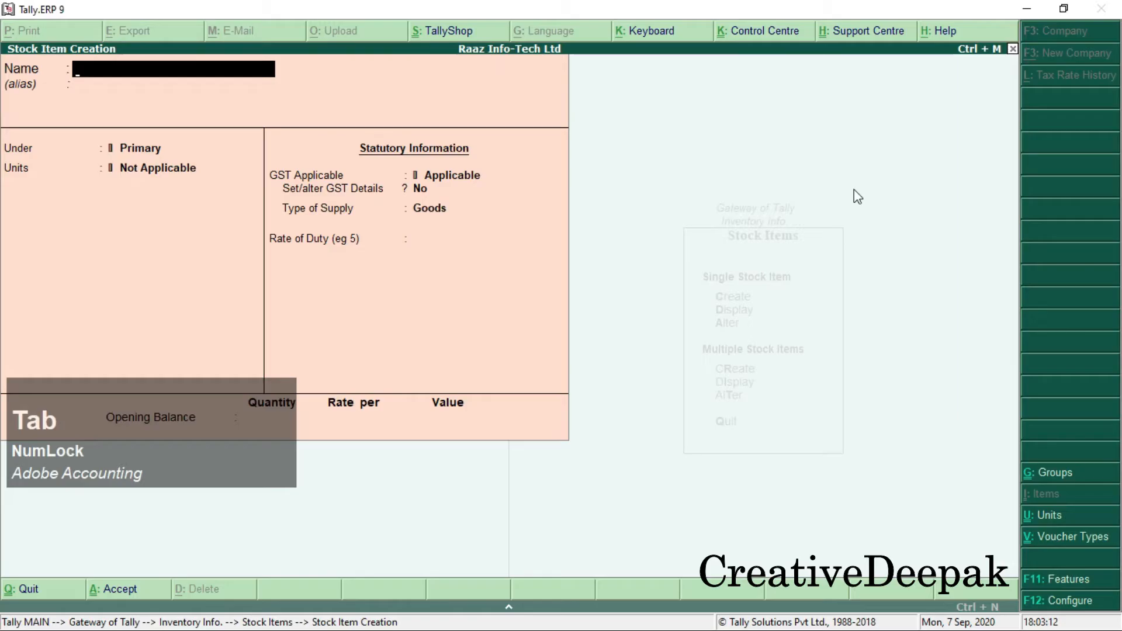
pyautogui.press('Escape')
pyautogui.press('Escape')
pyautogui.press('Escape')
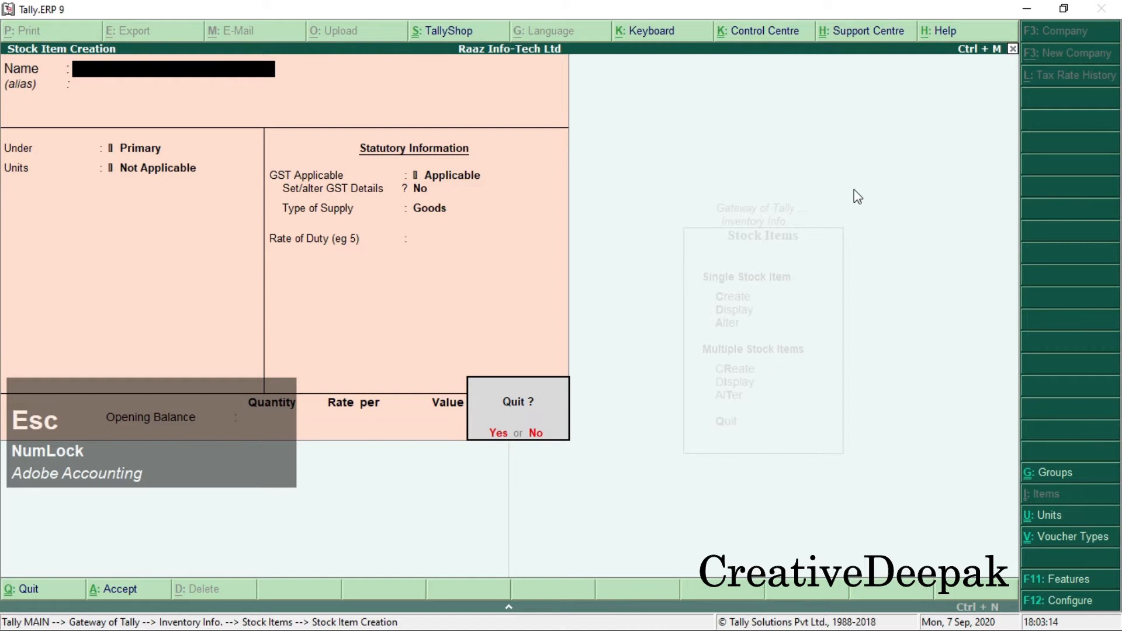
pyautogui.press('Escape')
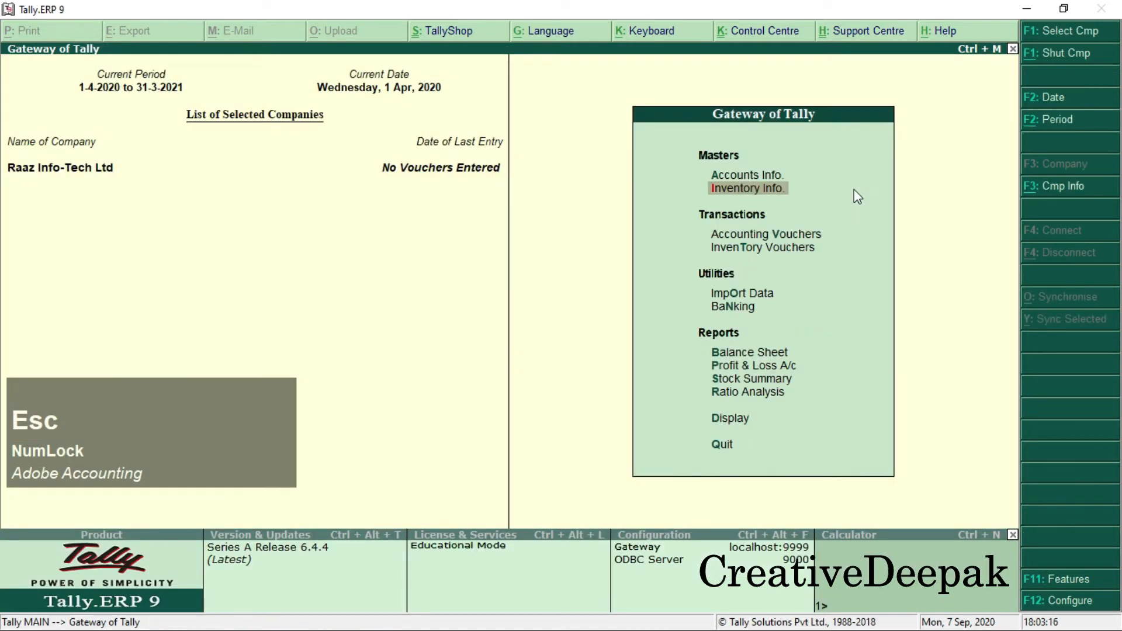
pyautogui.press('Down')
pyautogui.press('Return')
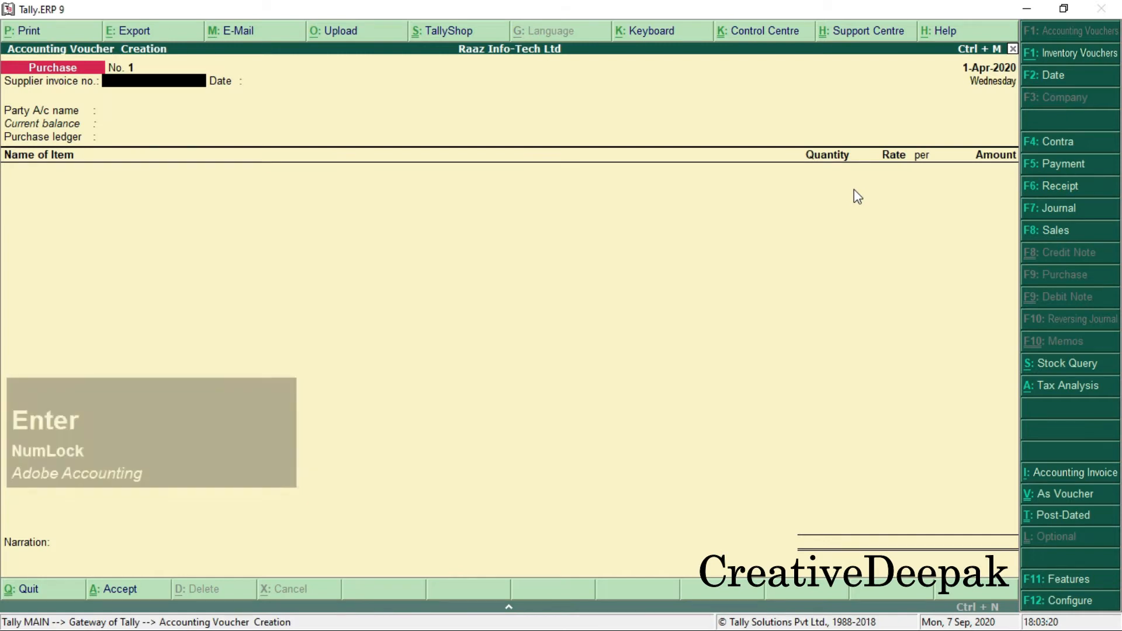
pyautogui.press('F9')
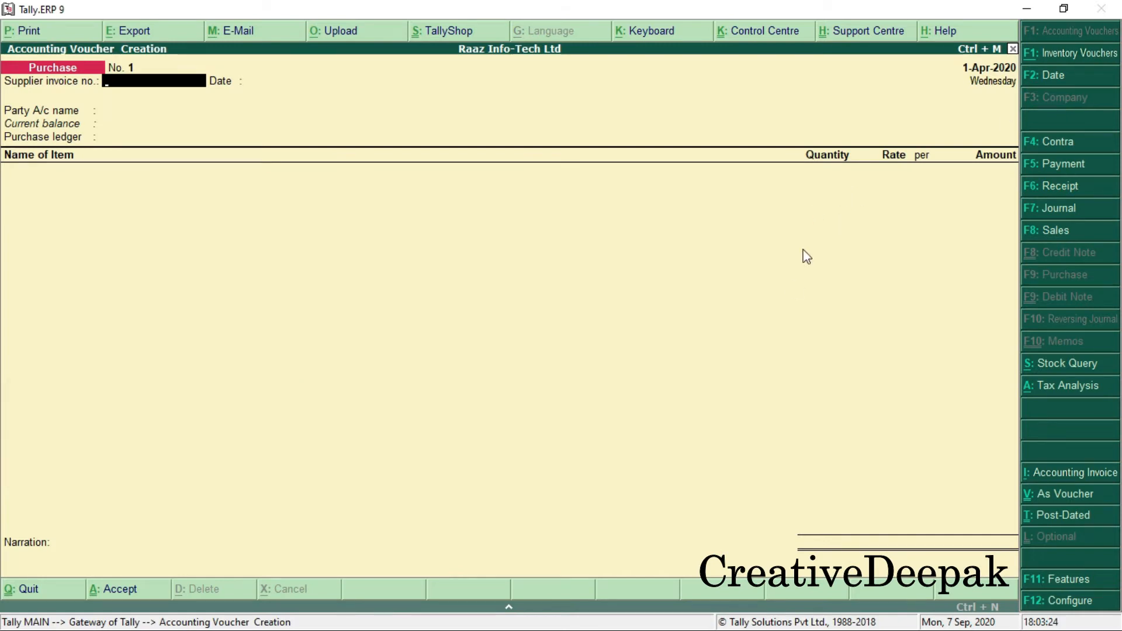
# Step: Set the purchase voucher date to 1-May-2020 and leave the supplier invoice number blank
pyautogui.press('F2')
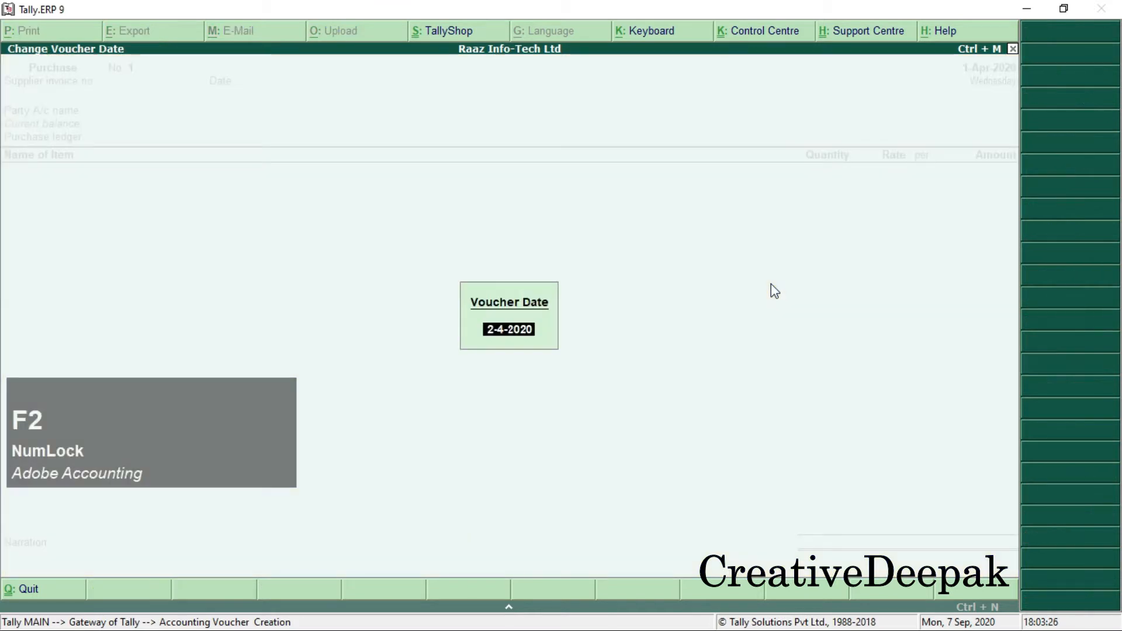
pyautogui.write('1.5')
pyautogui.press('Return')
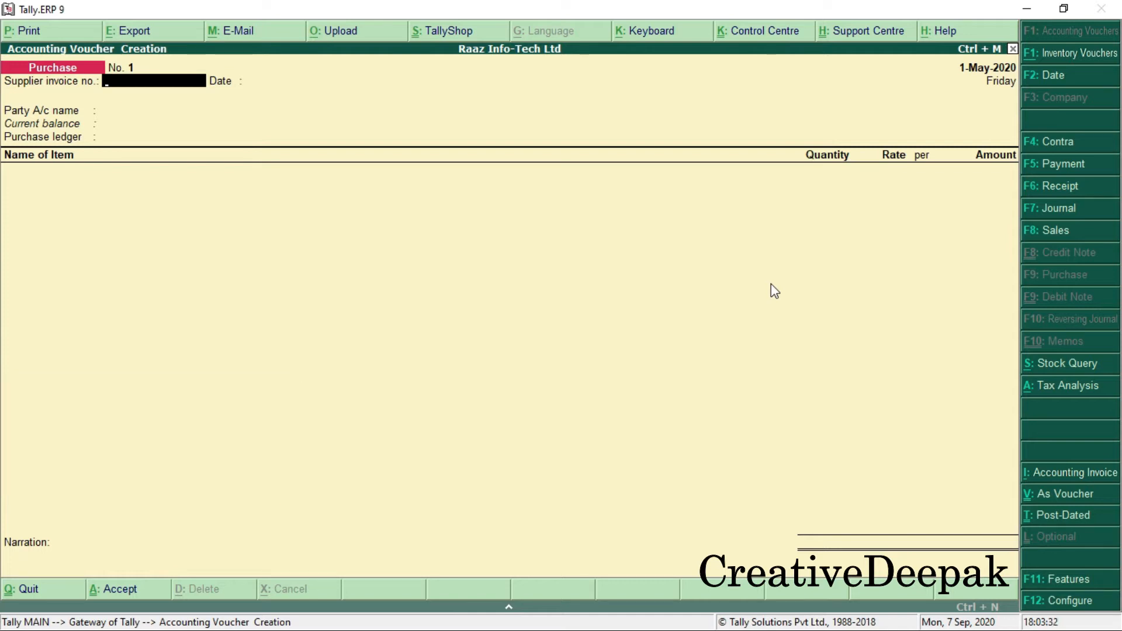
pyautogui.click(707, 392)
pyautogui.press('Return')
pyautogui.press('Return')
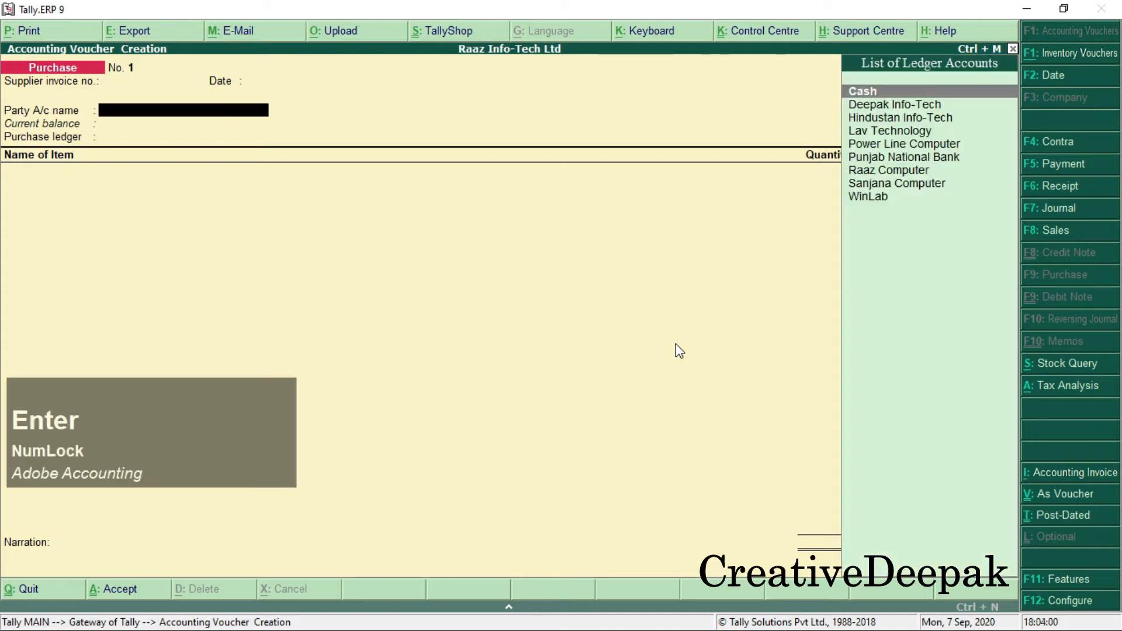
# Step: Check the supplier in the PDF, set the party account to WinLab with default party details, and choose Purchase as the purchase ledger
pyautogui.hotkey('alt', 'Tab')
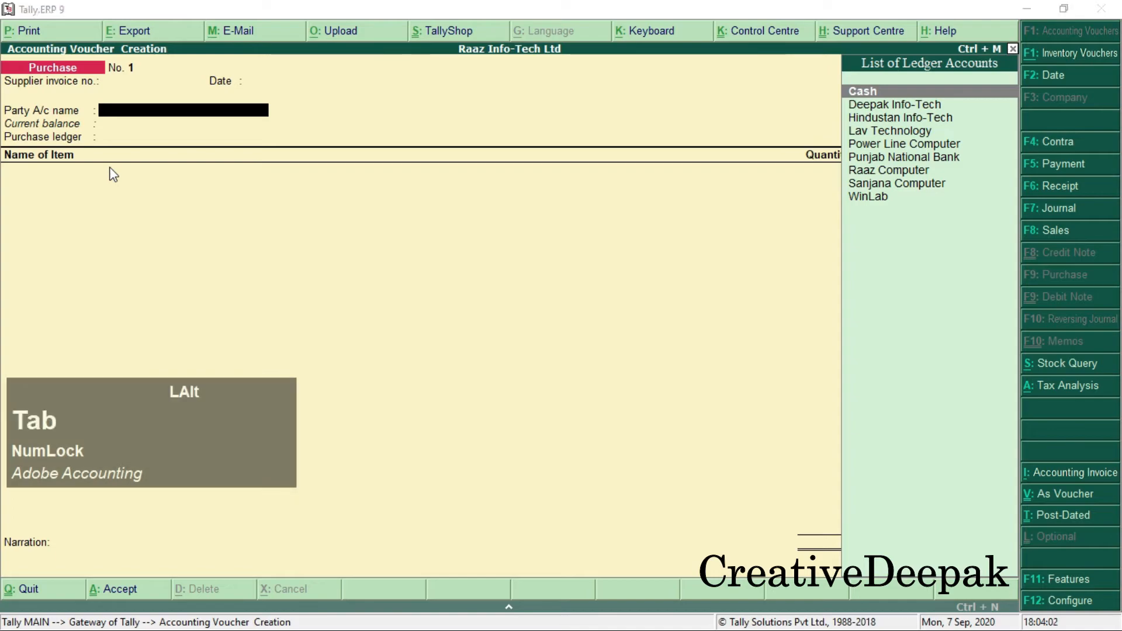
pyautogui.moveTo(788, 178); pyautogui.dragTo(864, 185)
pyautogui.hotkey('alt', 'Tab')
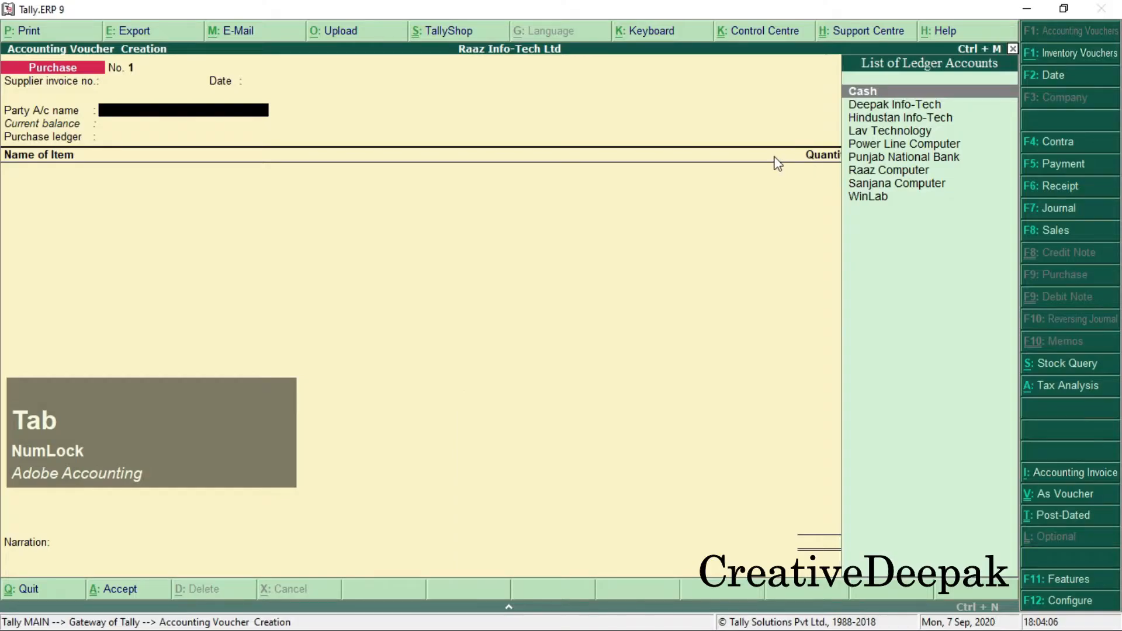
pyautogui.write('W')
pyautogui.press('Return')
pyautogui.press('Return')
pyautogui.press('Return')
pyautogui.press('Return')
pyautogui.press('Return')
pyautogui.press('Return')
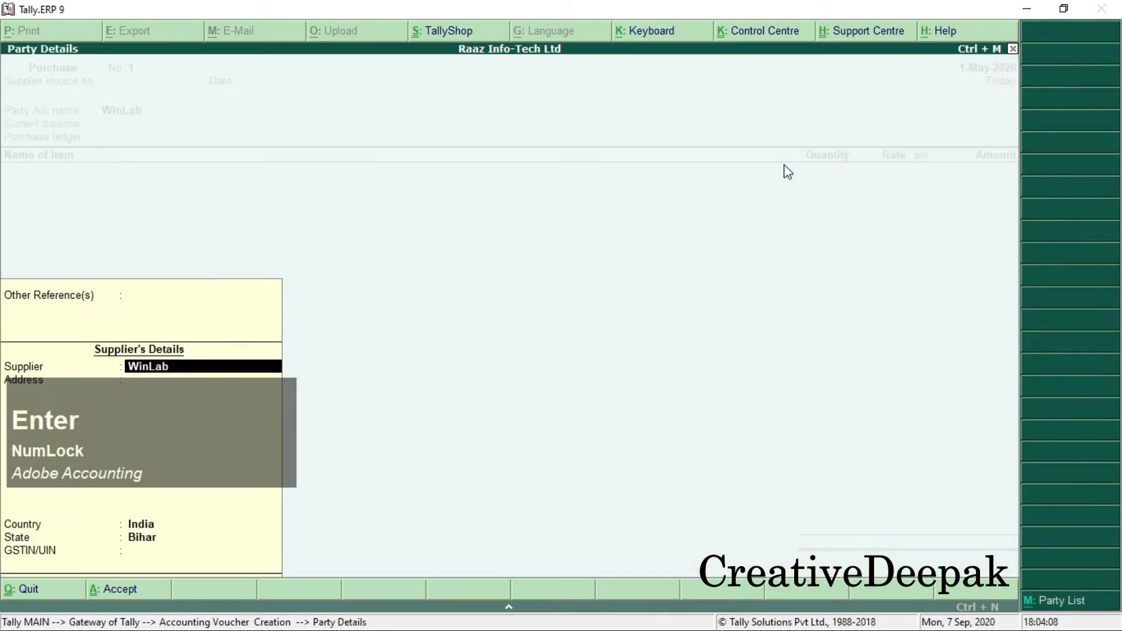
pyautogui.press('Return')
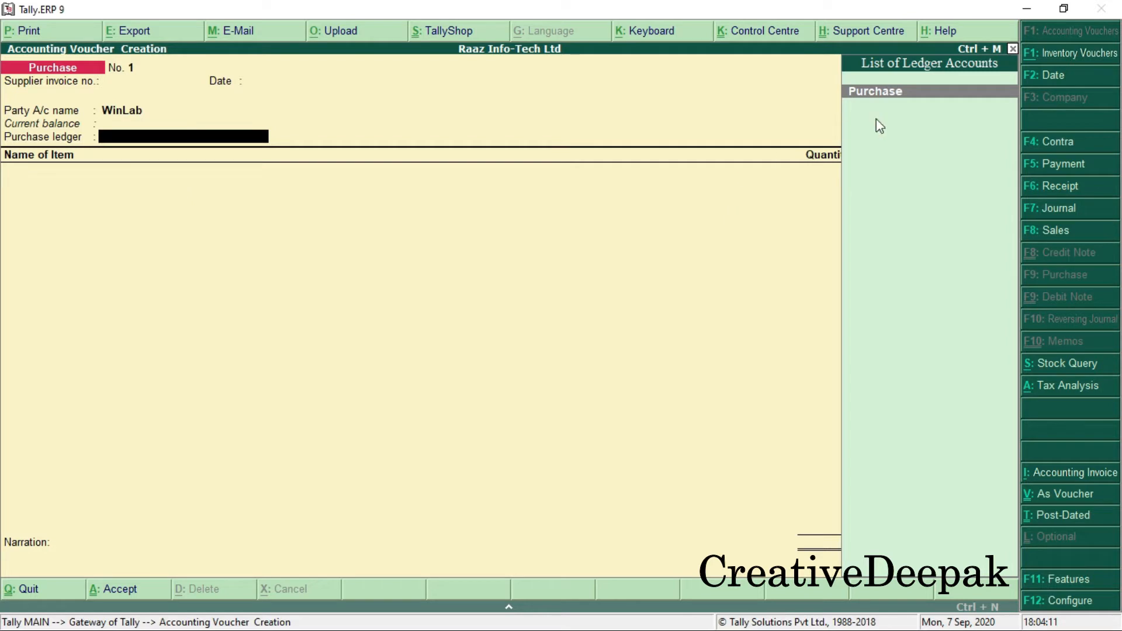
pyautogui.press('Return')
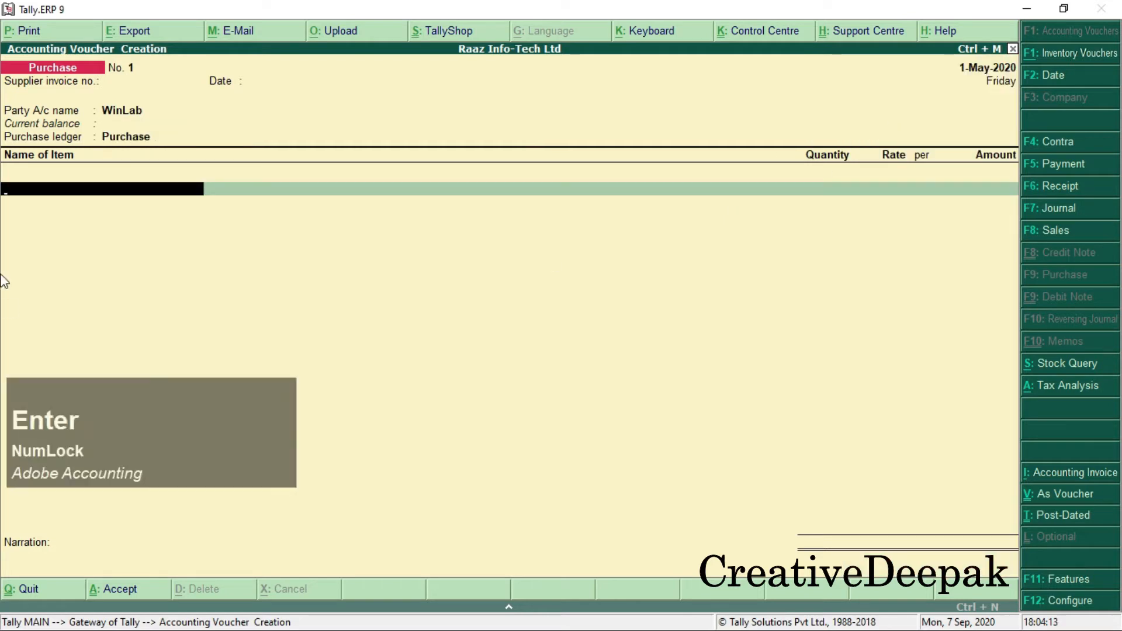
# Step: Check the goods table in the Banking final PDF, return to Tally.ERP 9, and add RAM 8GB with quantity 100 NOS at rate 600
pyautogui.hotkey('alt', 'Tab')
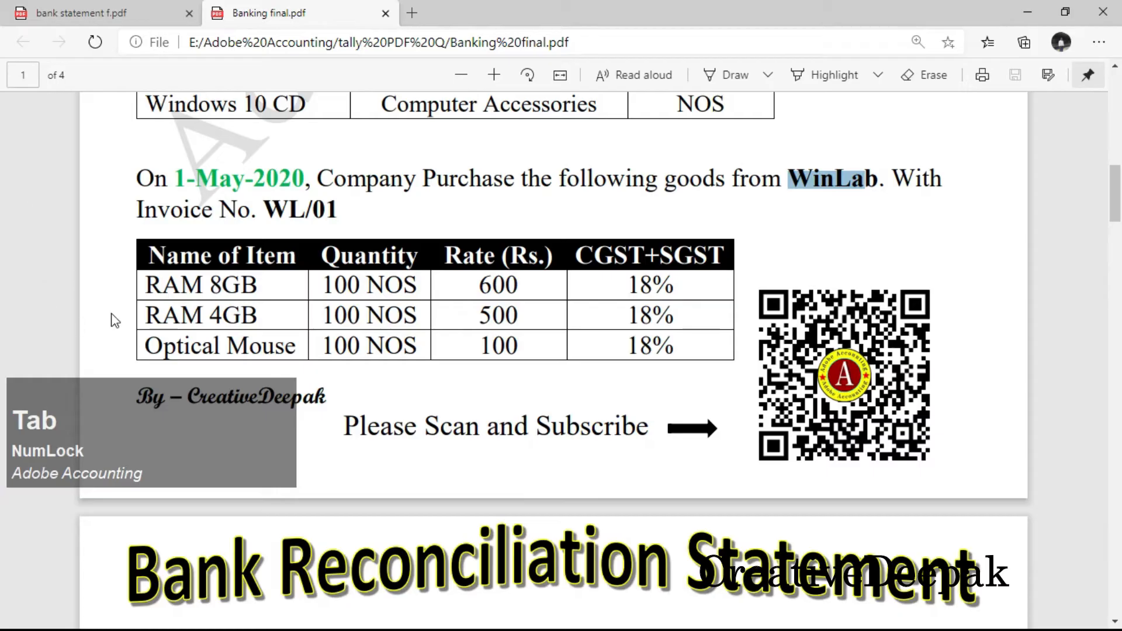
pyautogui.scroll(-1, 140, 236)
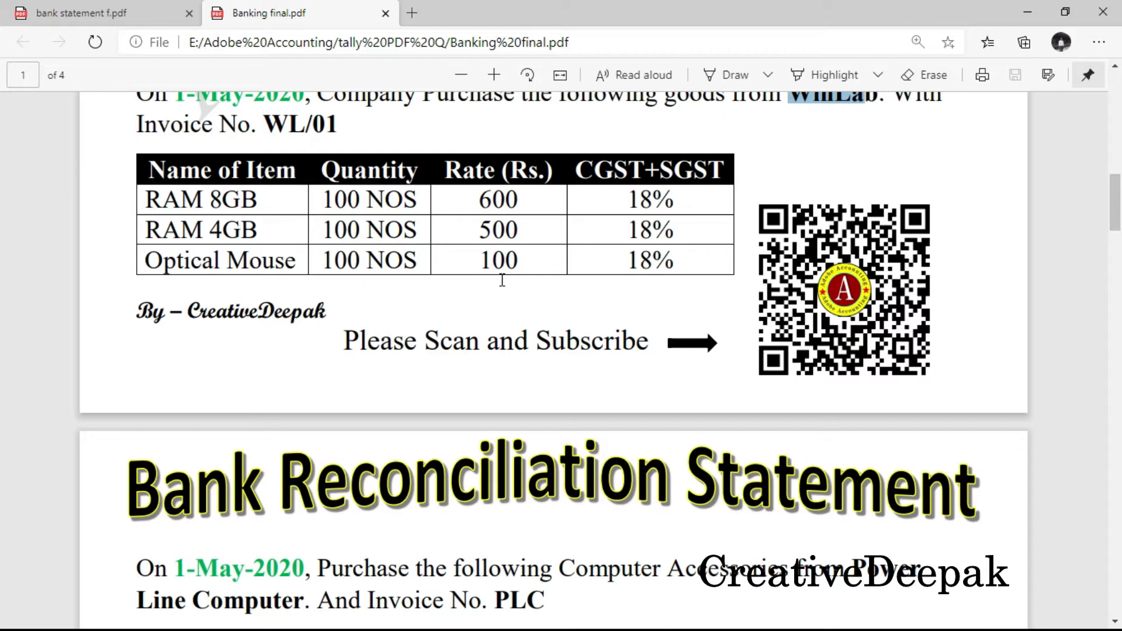
pyautogui.hotkey('alt', 'Tab')
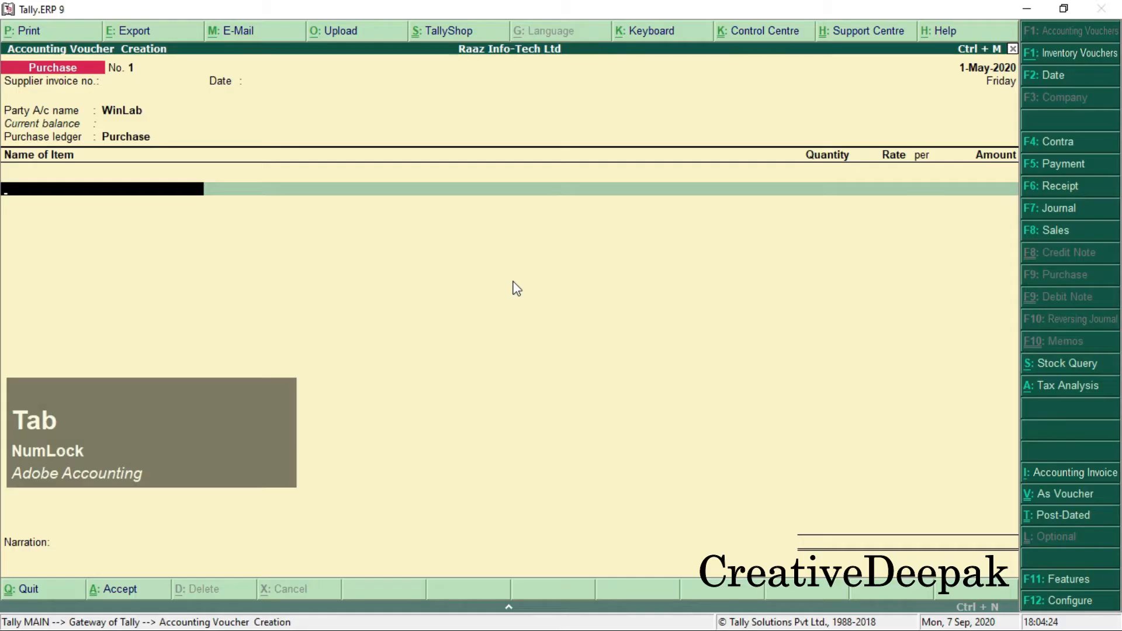
pyautogui.write('R')
pyautogui.press('Down')
pyautogui.press('Down')
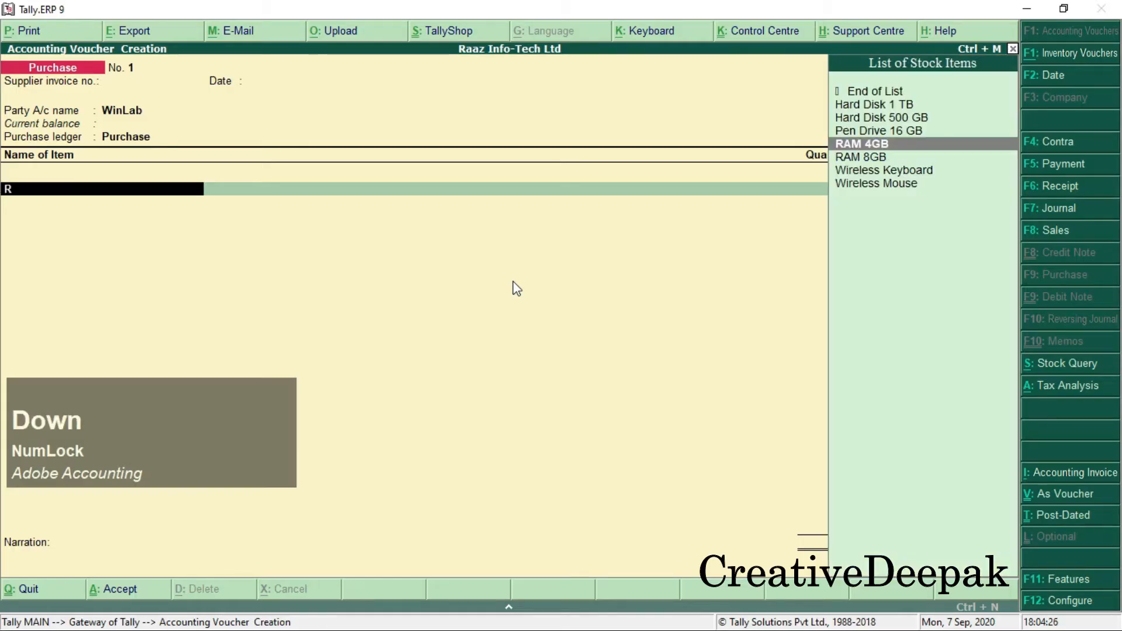
pyautogui.press('Return')
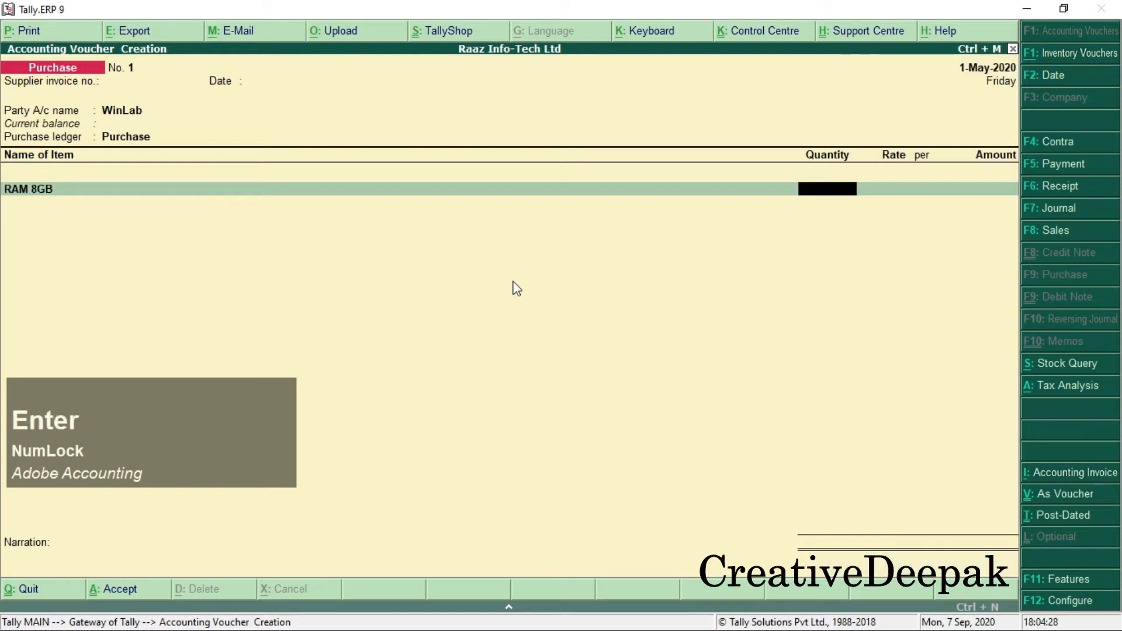
pyautogui.press('KP_Enter')
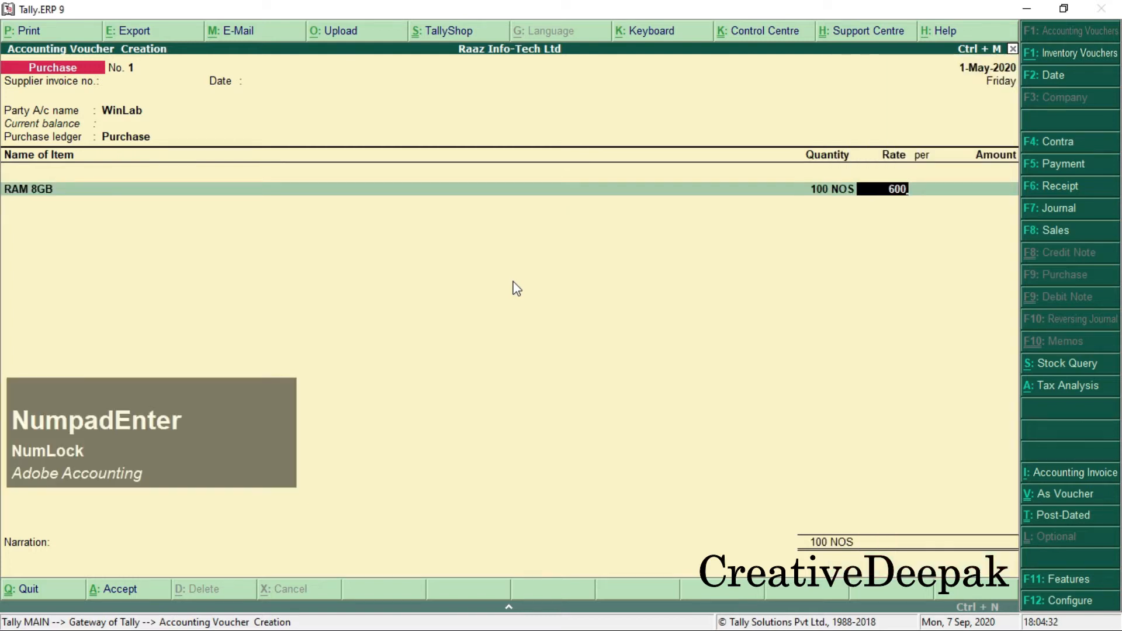
pyautogui.press('KP_Enter')
pyautogui.press('KP_Enter')
# Step: Add RAM 4GB as the second purchase item with quantity 100 NOS at rate 500
pyautogui.write('R')
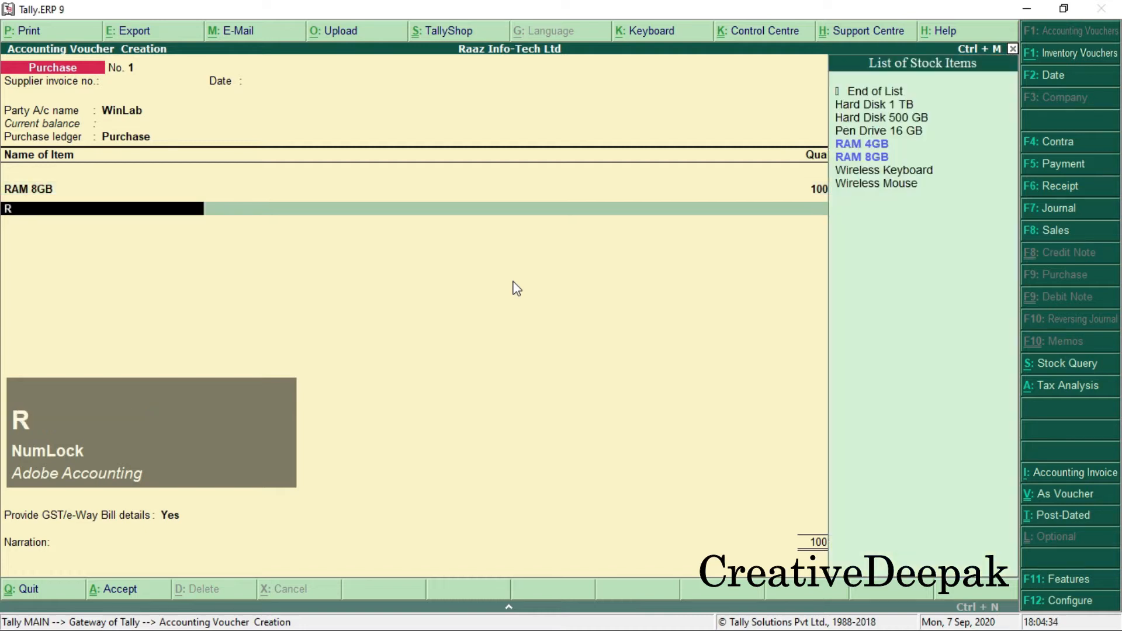
pyautogui.press('Down')
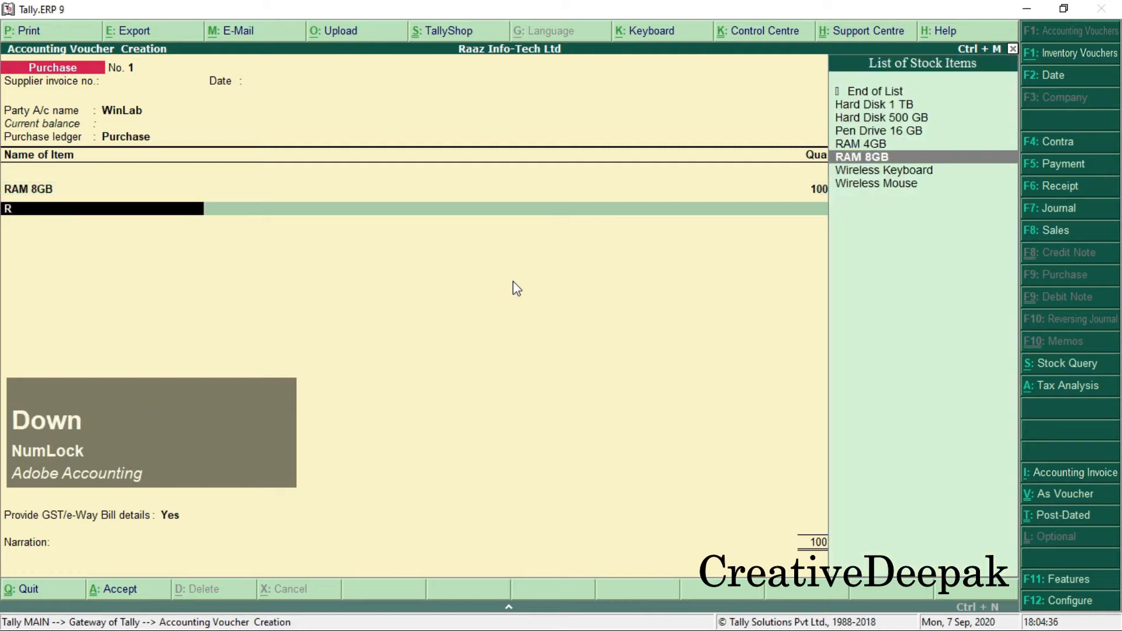
pyautogui.press('Up')
pyautogui.press('Return')
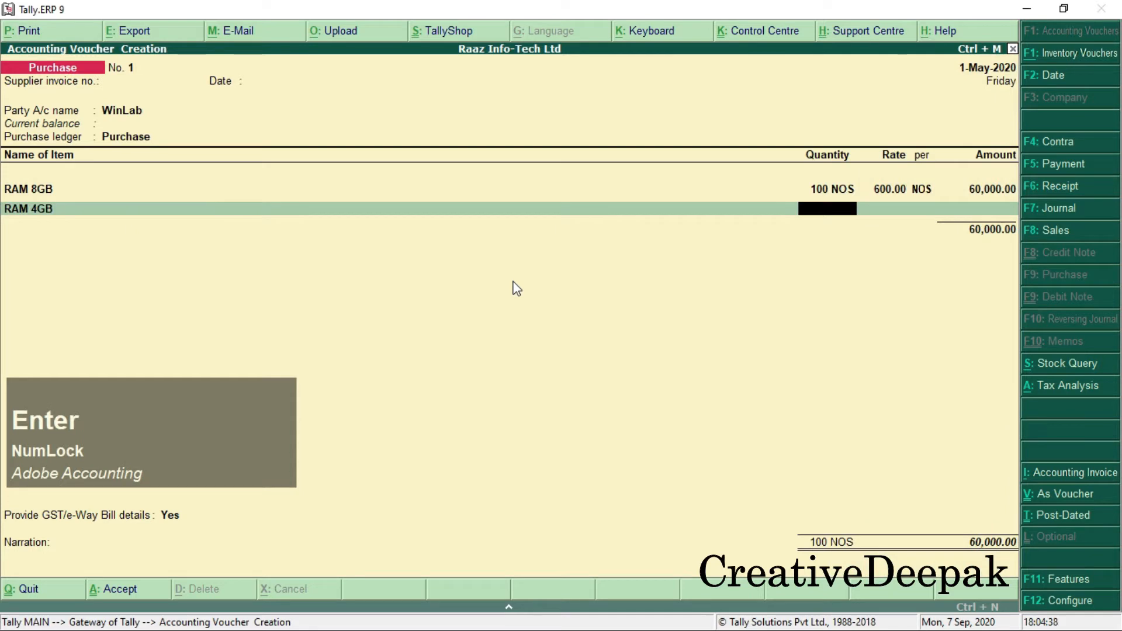
pyautogui.write('100')
pyautogui.press('KP_Enter')
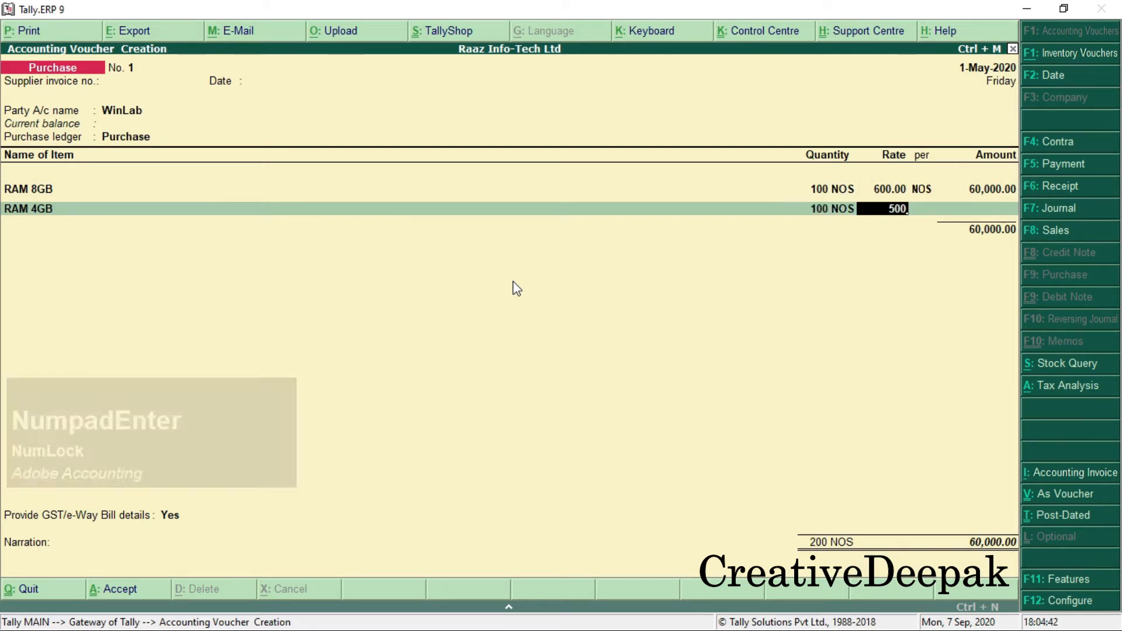
pyautogui.press('KP_Enter')
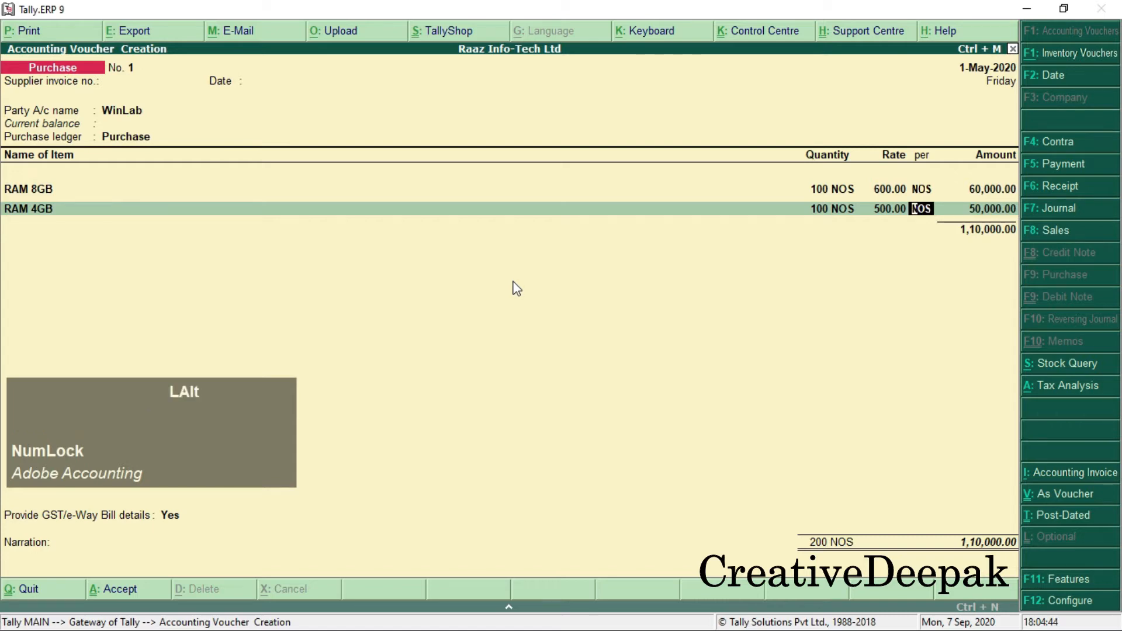
# Step: Switch to the Banking final PDF and compare the RAM rates, then read the Optical Mouse quantity and rate
pyautogui.hotkey('alt', 'Tab')
pyautogui.moveTo(202, 207); pyautogui.dragTo(240, 207)
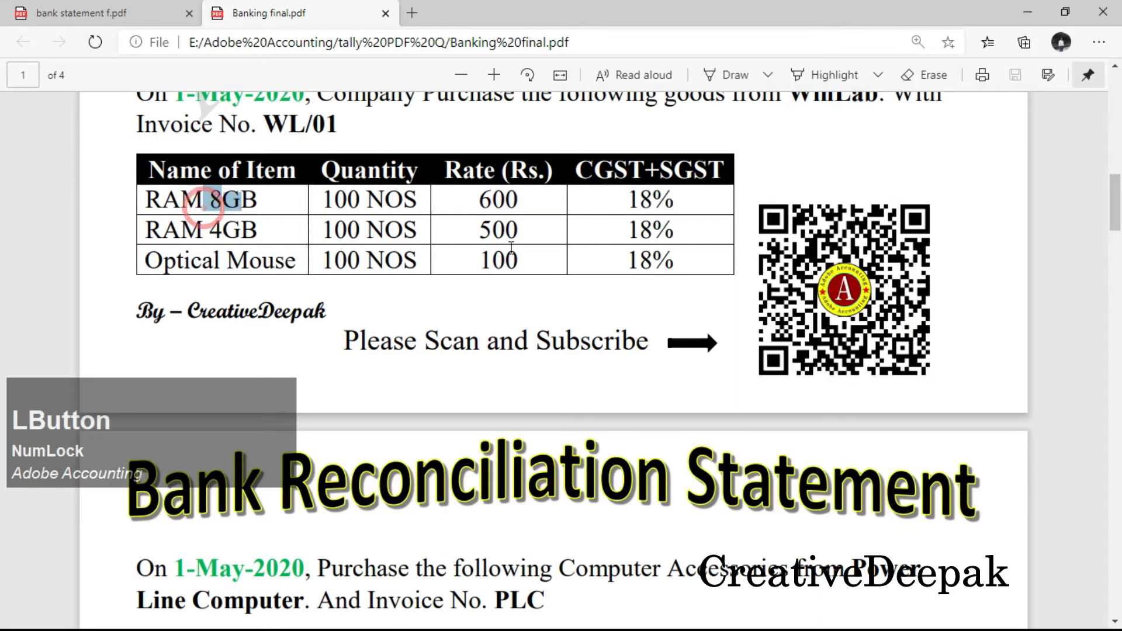
pyautogui.moveTo(474, 199); pyautogui.dragTo(521, 202)
pyautogui.moveTo(208, 229); pyautogui.dragTo(256, 229)
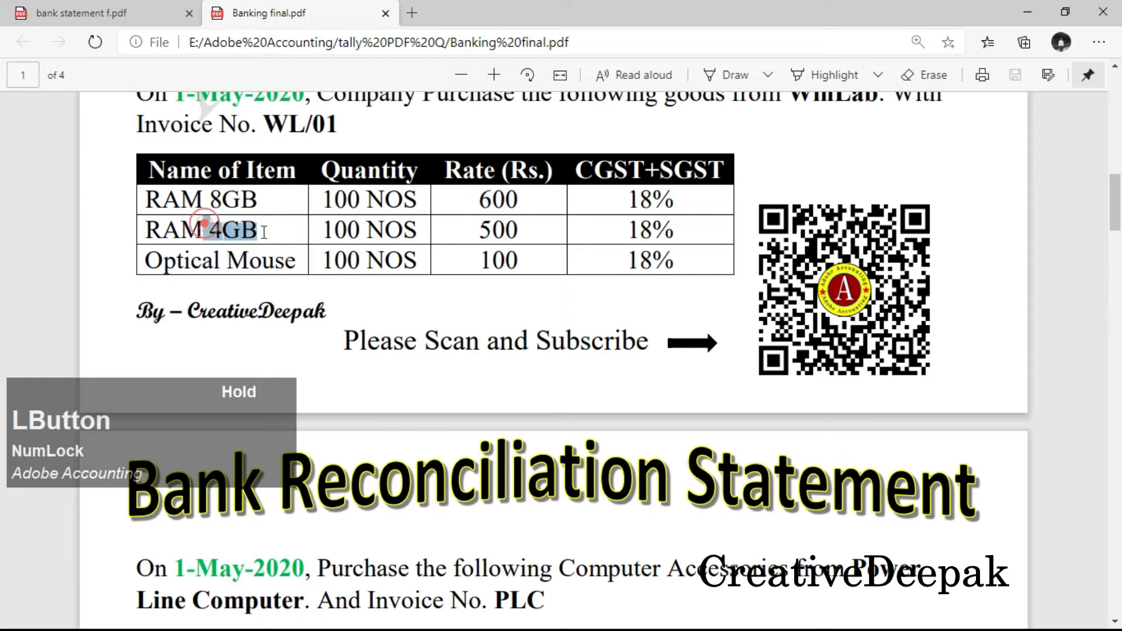
pyautogui.moveTo(460, 229); pyautogui.dragTo(517, 232)
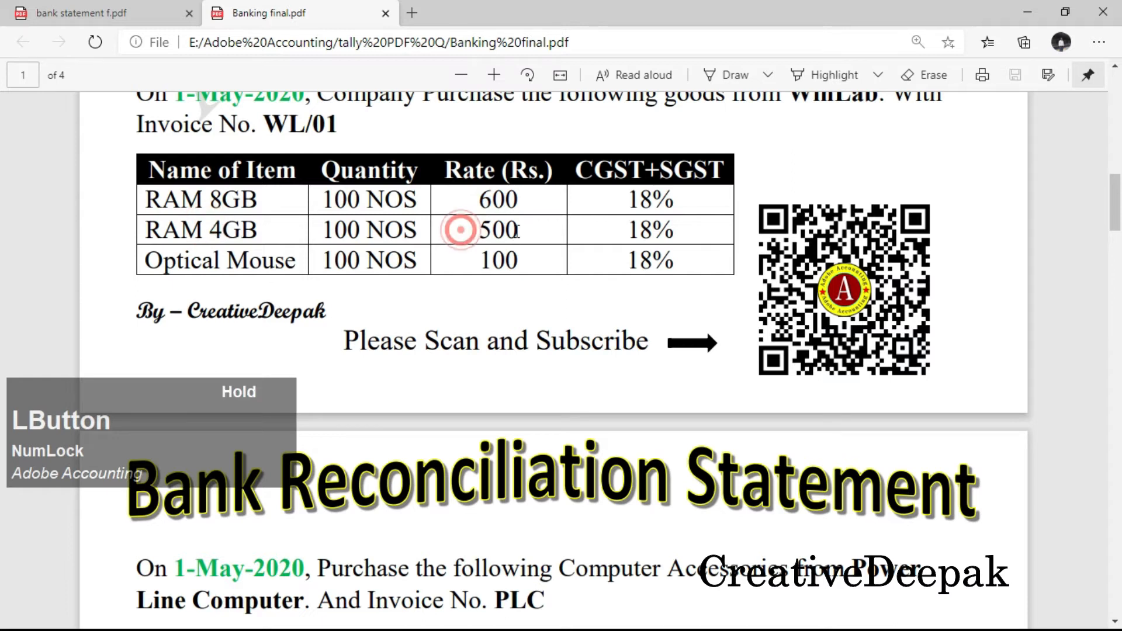
pyautogui.moveTo(145, 262); pyautogui.dragTo(300, 263)
pyautogui.moveTo(480, 260); pyautogui.dragTo(518, 261)
pyautogui.doubleClick(321, 260)
# Step: Switch back to Tally.ERP 9, complete the RAM 4GB line, and add Optical Mouse with quantity 100 NOS at rate 100
pyautogui.hotkey('alt', 'Tab')
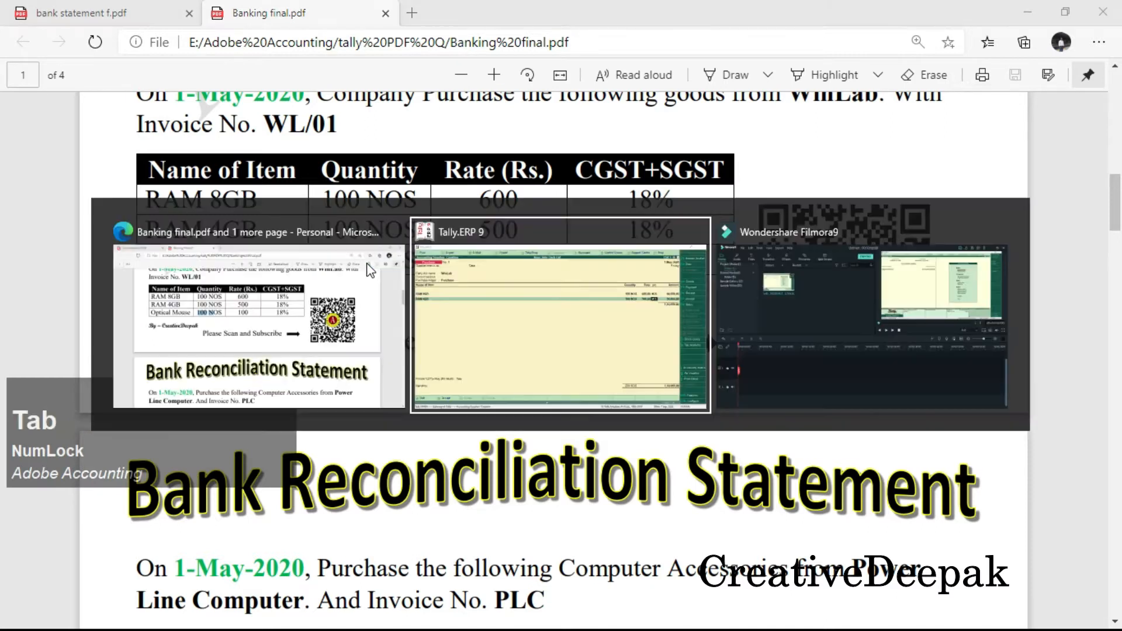
pyautogui.press('Return')
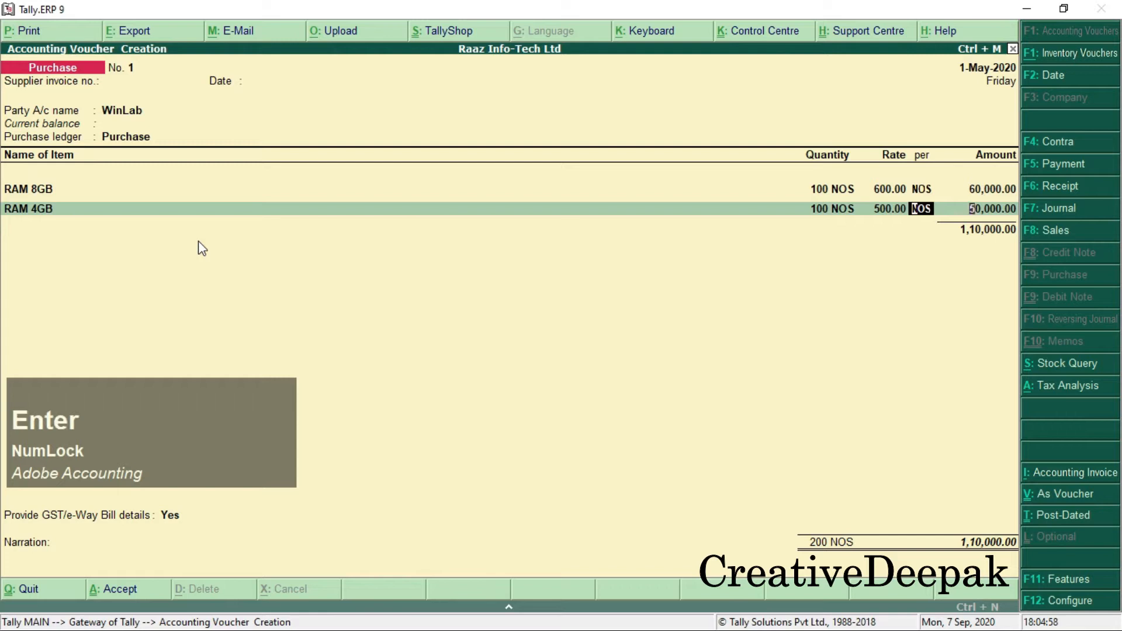
pyautogui.press('Return')
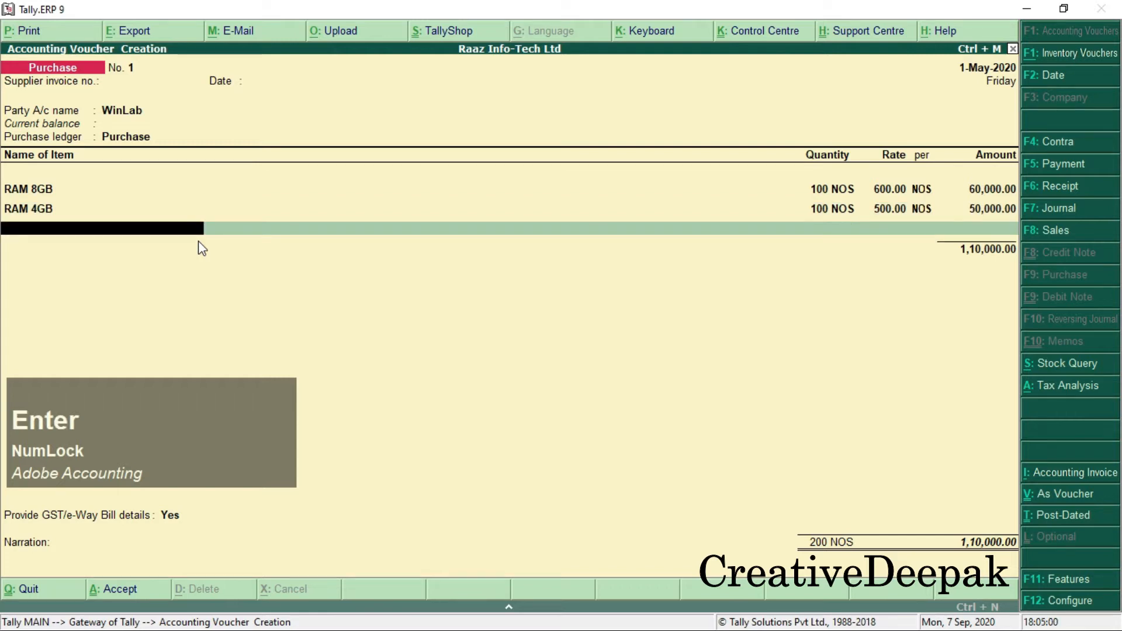
pyautogui.write('O')
pyautogui.press('Return')
pyautogui.write('100')
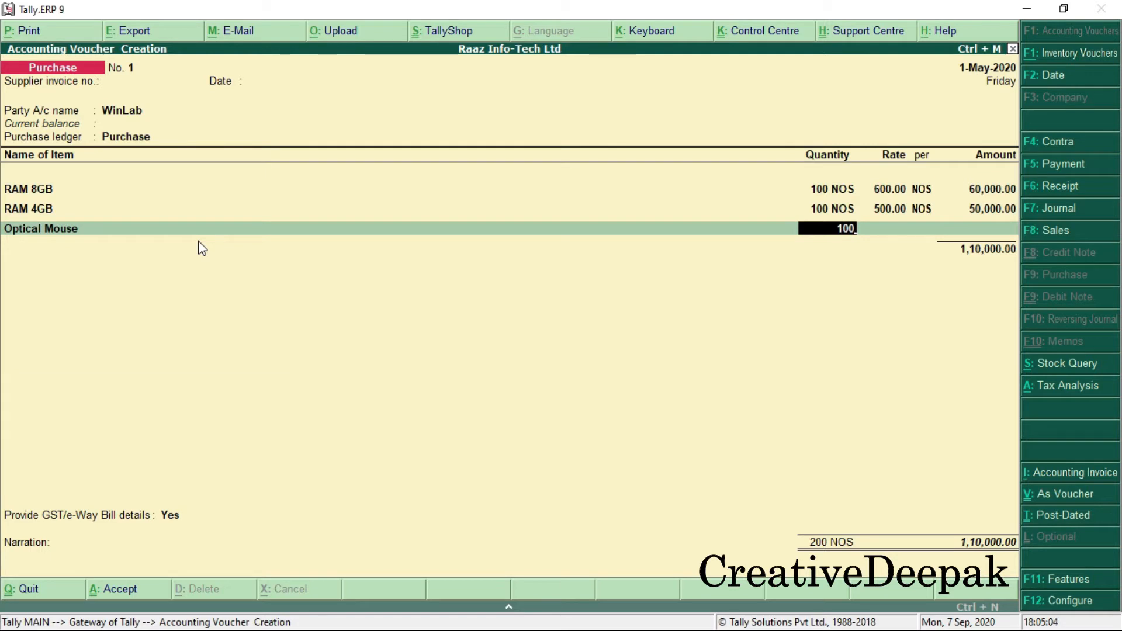
pyautogui.press('Return')
pyautogui.write('100')
pyautogui.press('Return')
pyautogui.press('Return')
pyautogui.press('Return')
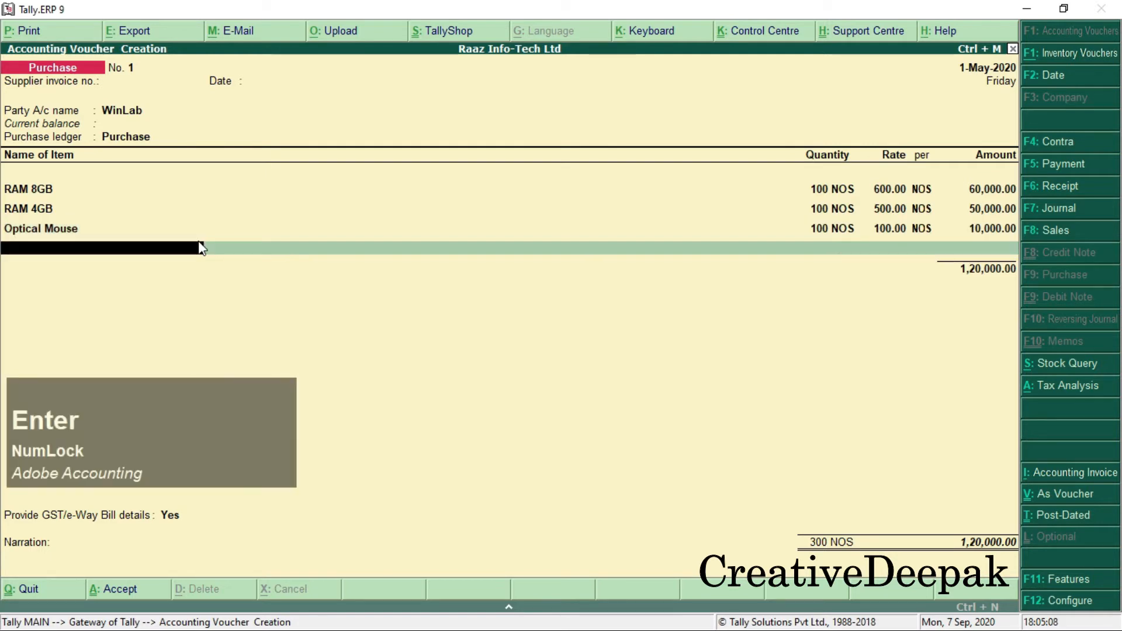
# Step: End the item list and add the CGST and SGST ledgers with their automatically calculated amounts
pyautogui.press('Return')
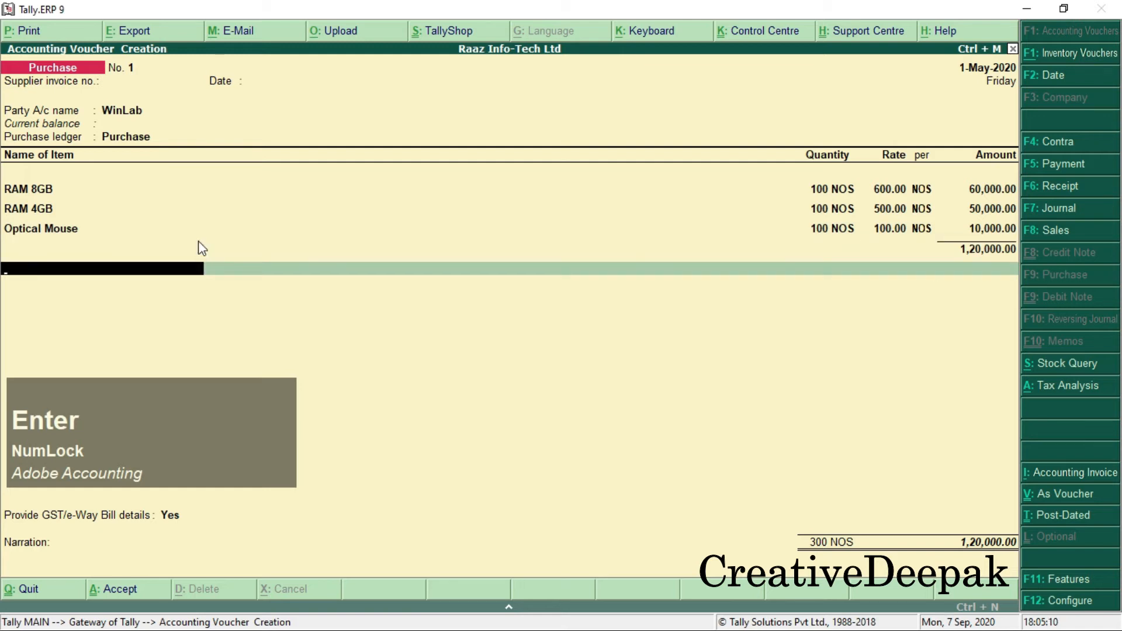
pyautogui.write('C')
pyautogui.press('Return')
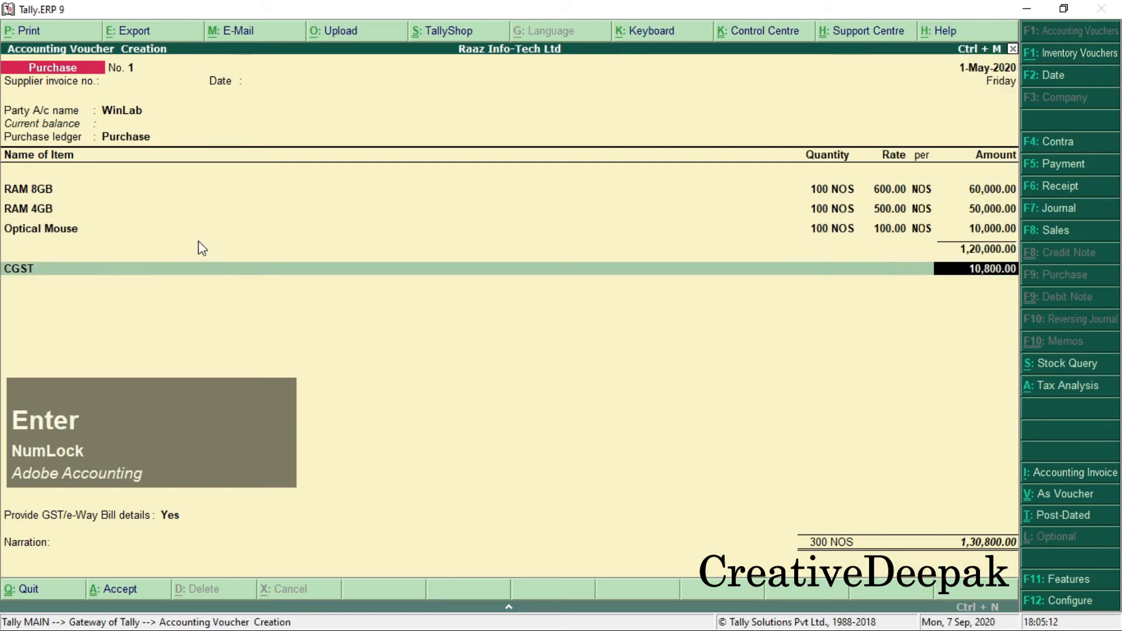
pyautogui.press('Return')
pyautogui.write('S')
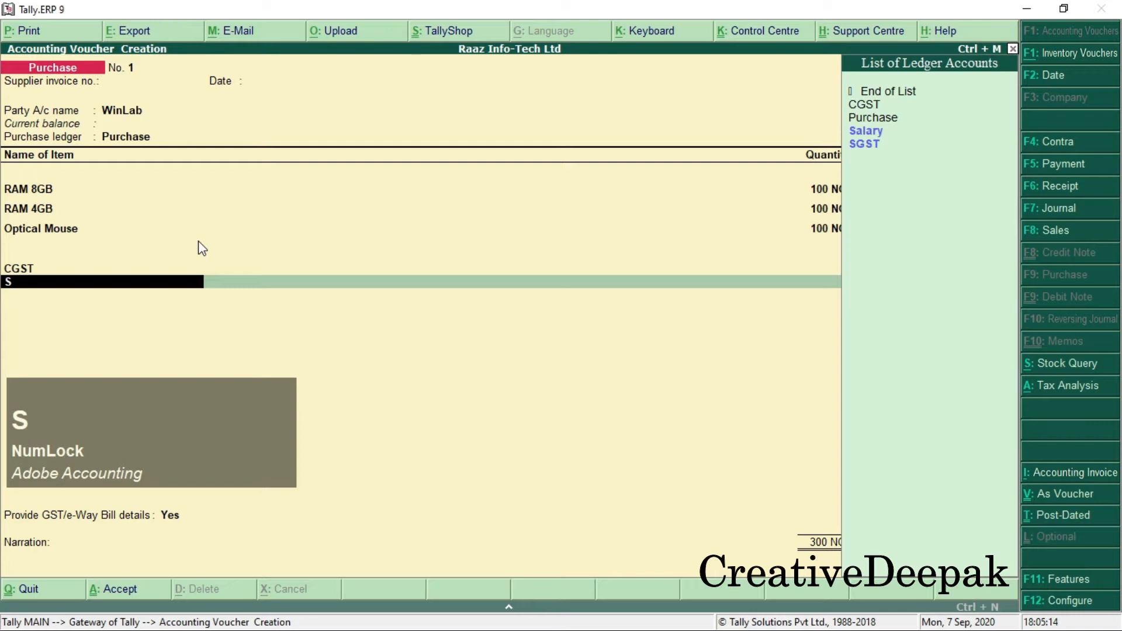
pyautogui.press('Return')
pyautogui.press('Down')
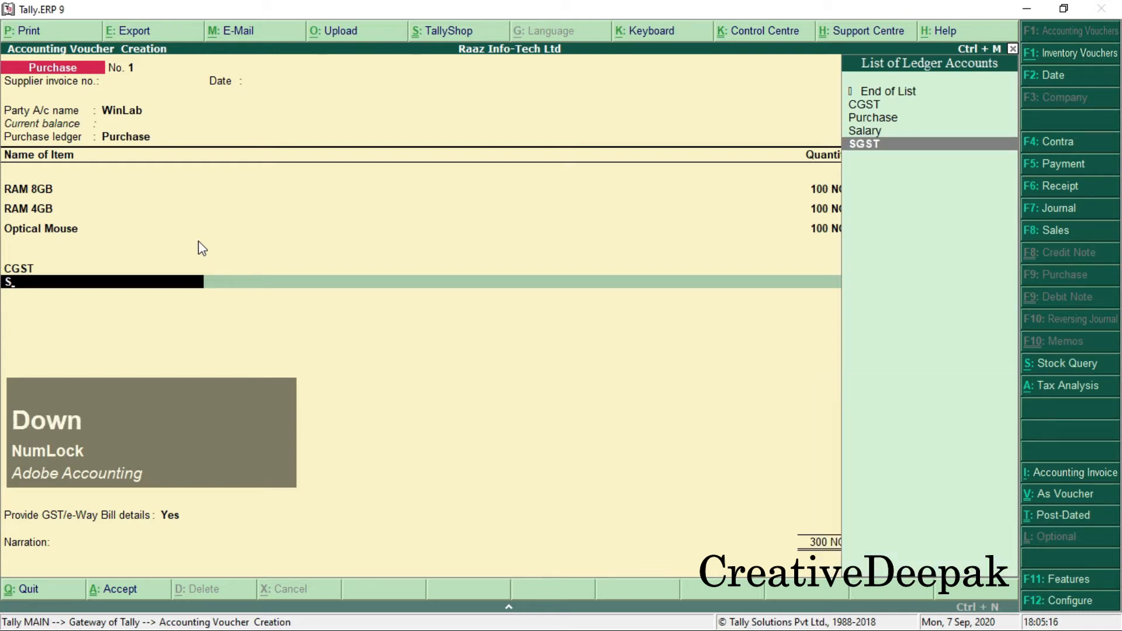
pyautogui.press('Return')
pyautogui.press('Return')
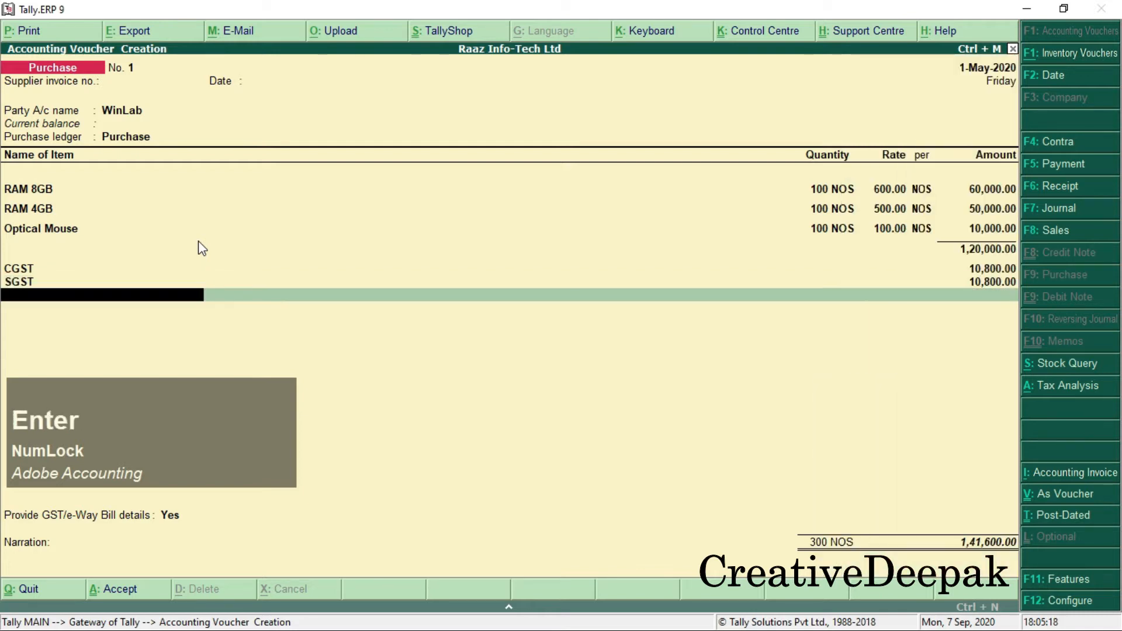
# Step: Set Provide GST/e-Way Bill details to No and choose New Ref as the reference type in WinLab's bill-wise details
pyautogui.press('Return')
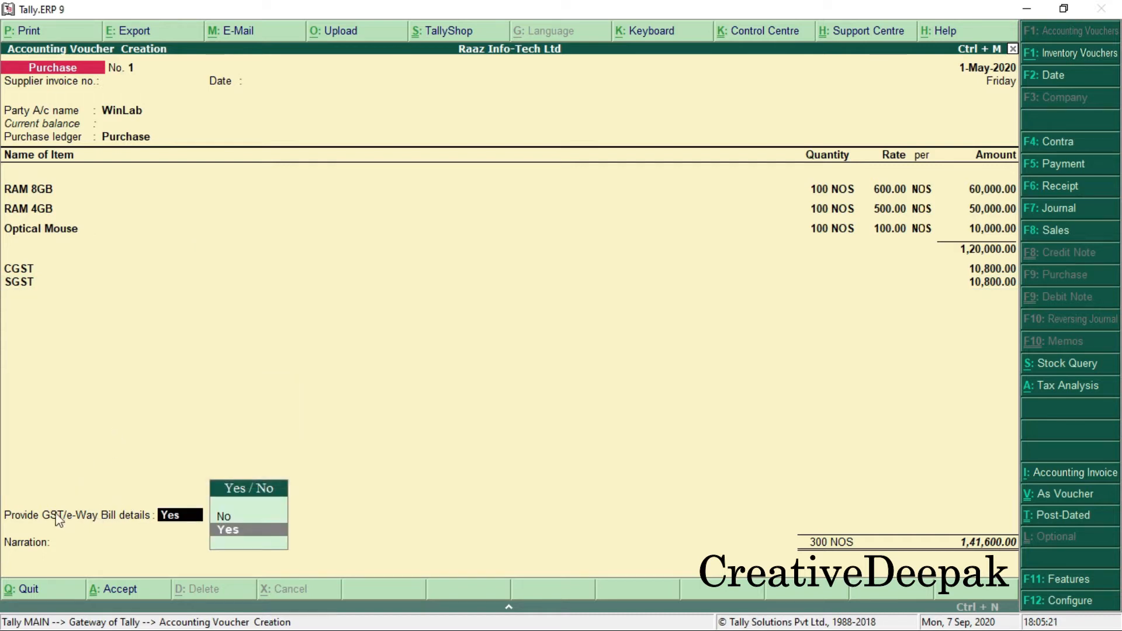
pyautogui.click(100, 515)
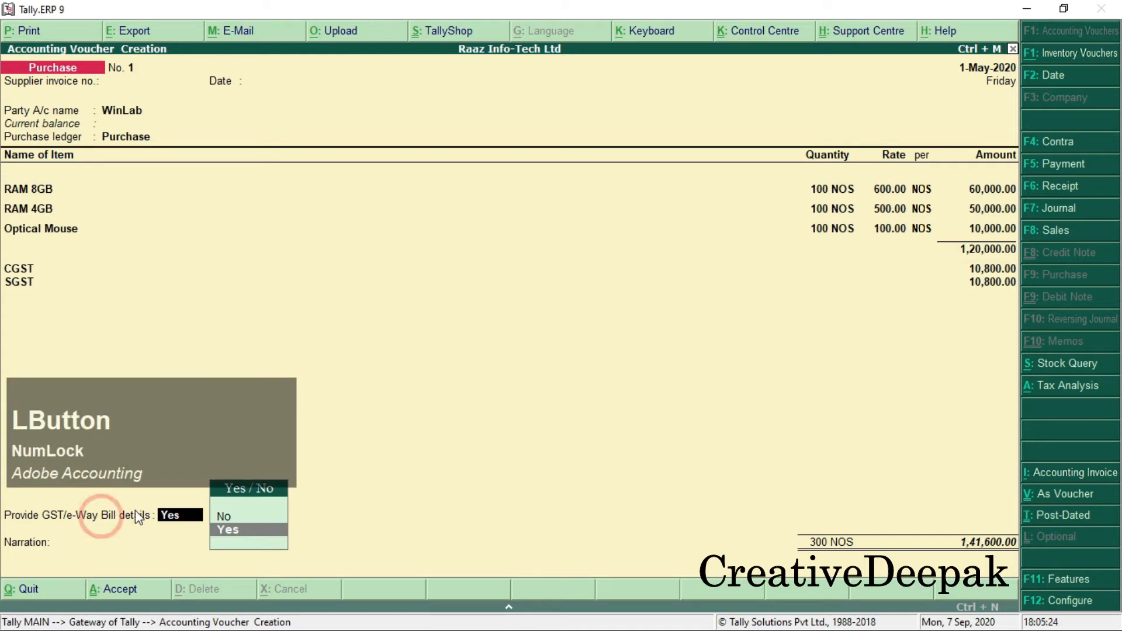
pyautogui.press('Up')
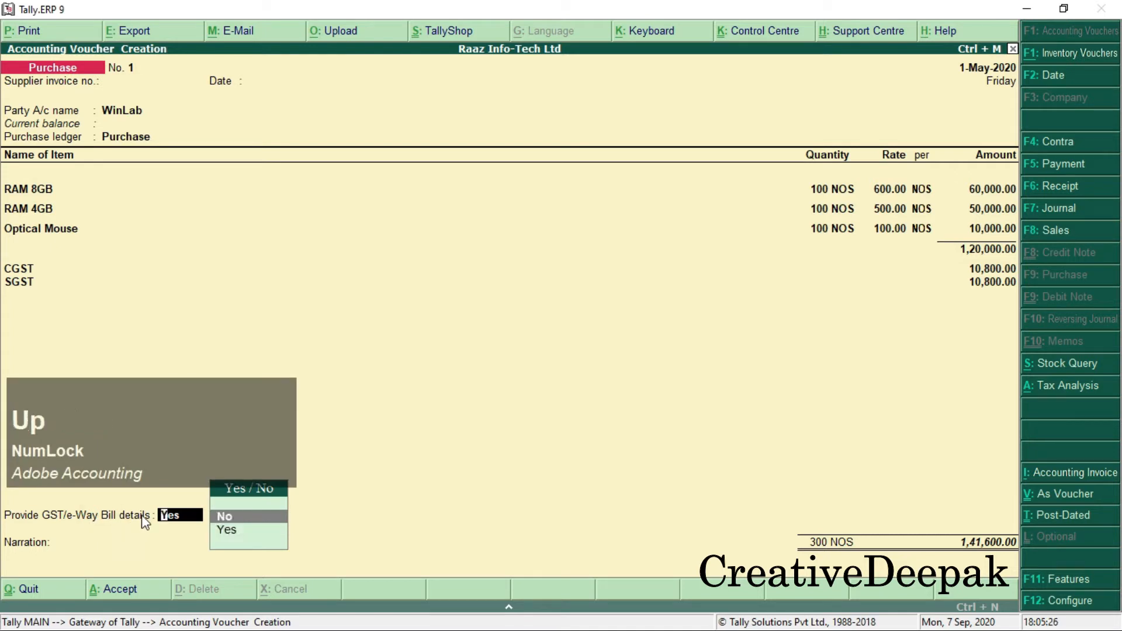
pyautogui.press('Return')
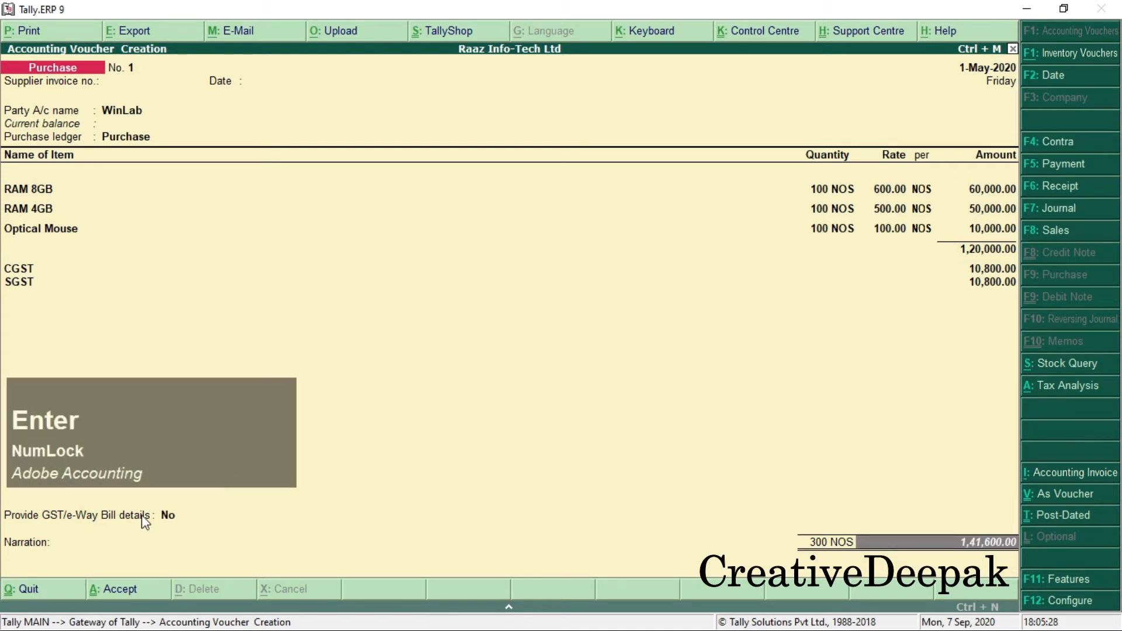
pyautogui.press('Return')
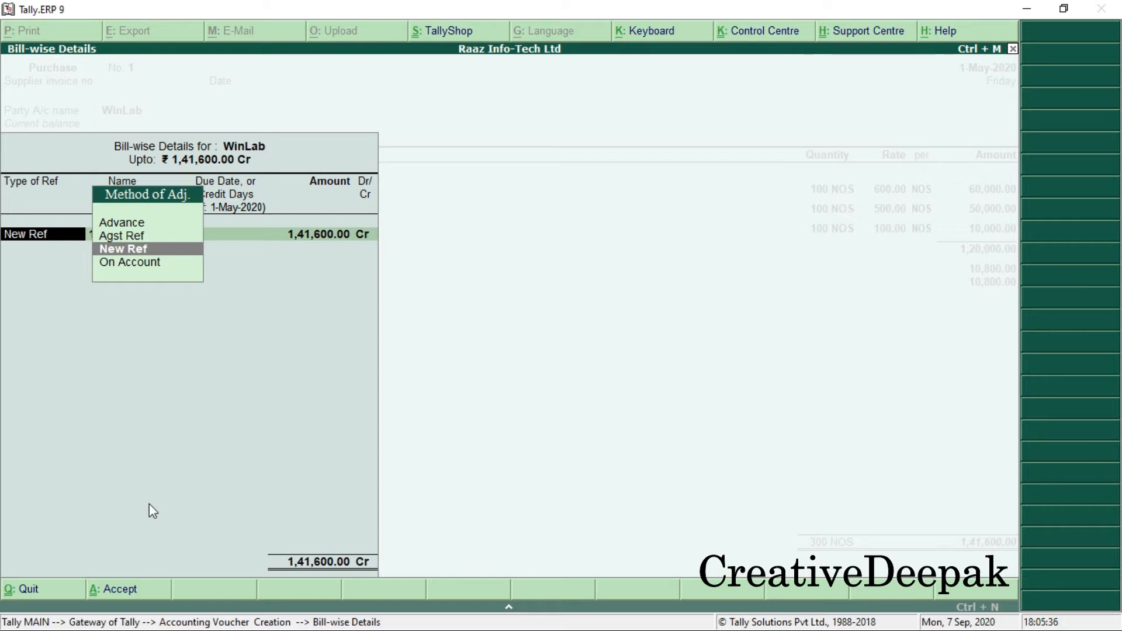
pyautogui.press('Return')
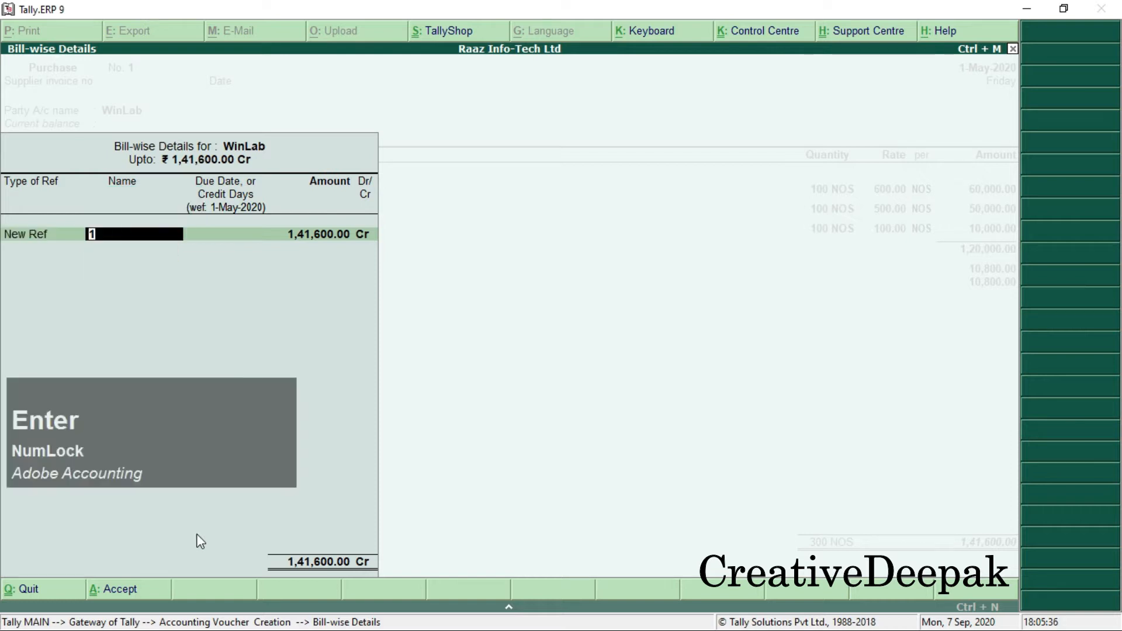
# Step: Switch to the Banking final PDF and look up the invoice number of the WinLab purchase for the bill reference name
pyautogui.click(122, 184)
pyautogui.hotkey('alt', 'Tab')
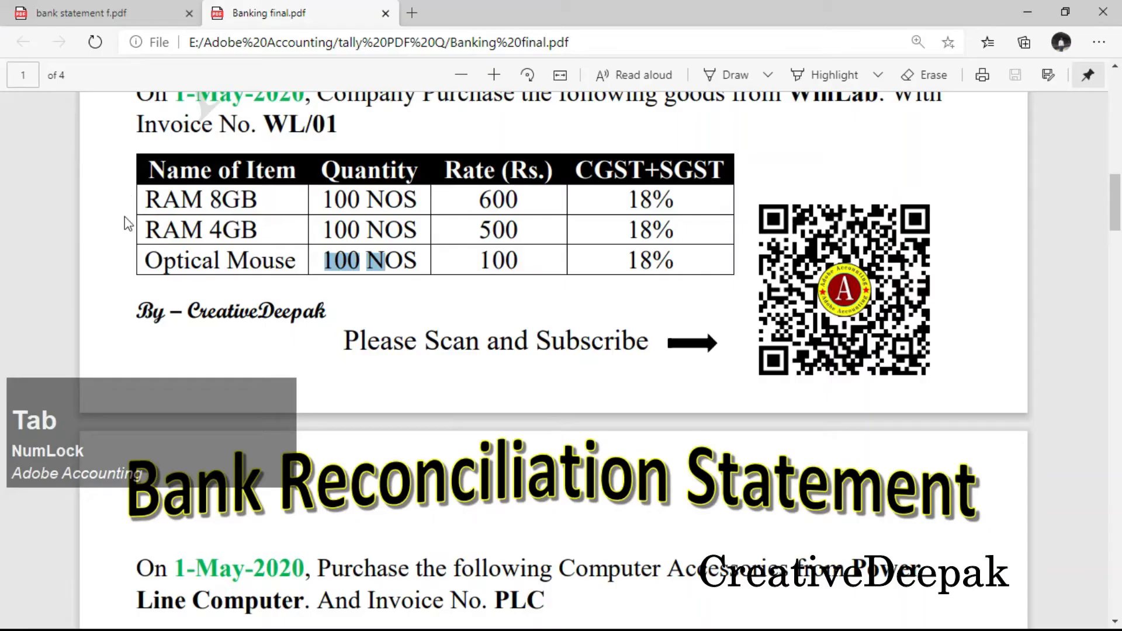
pyautogui.scroll(2, 581, 251)
pyautogui.moveTo(893, 180); pyautogui.dragTo(338, 209)
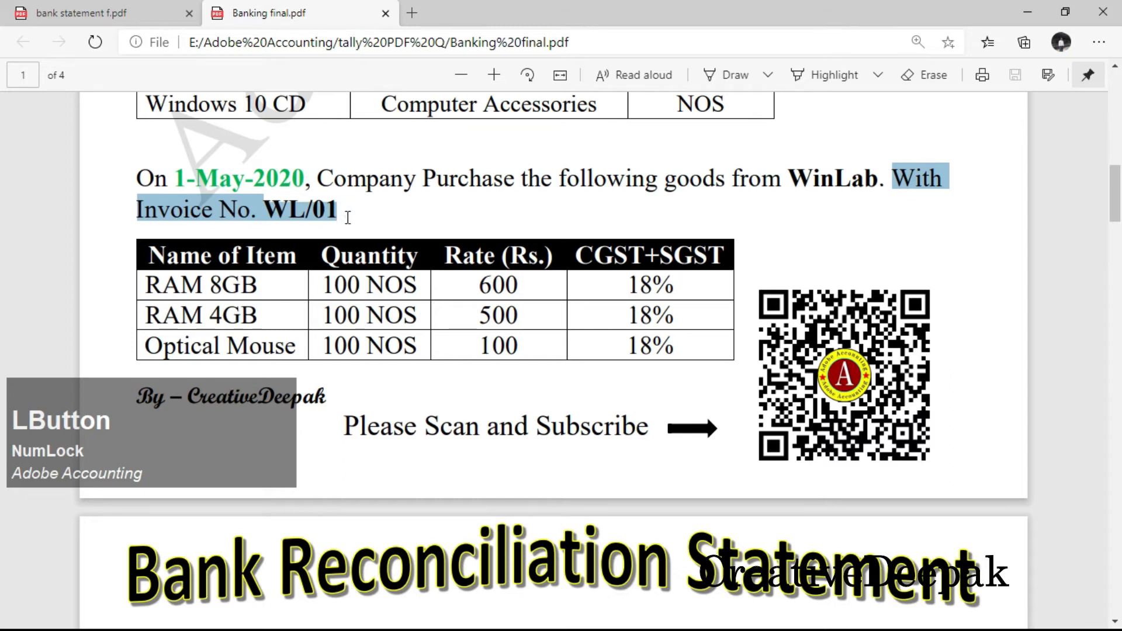
pyautogui.click(321, 209)
pyautogui.moveTo(267, 210); pyautogui.dragTo(337, 210)
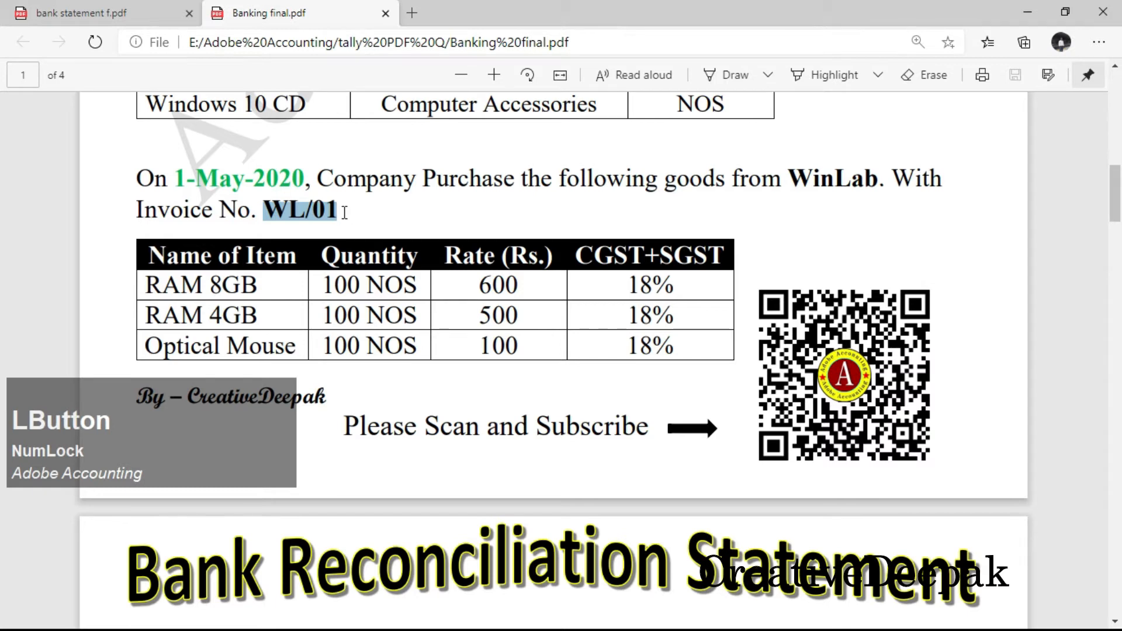
pyautogui.moveTo(267, 211); pyautogui.dragTo(345, 218)
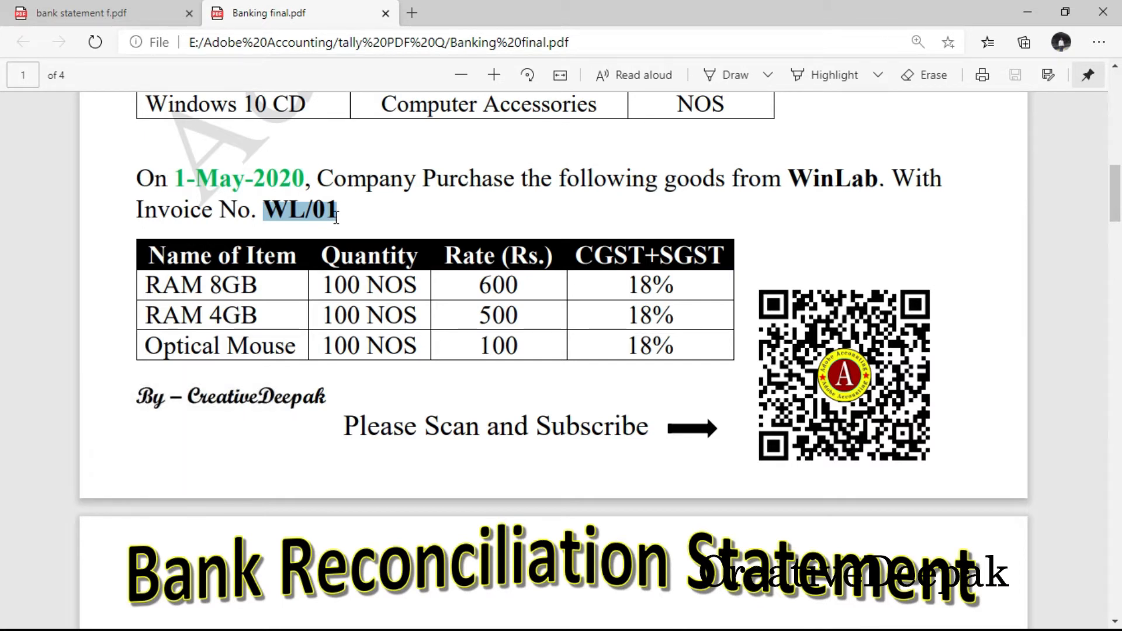
pyautogui.click(308, 212)
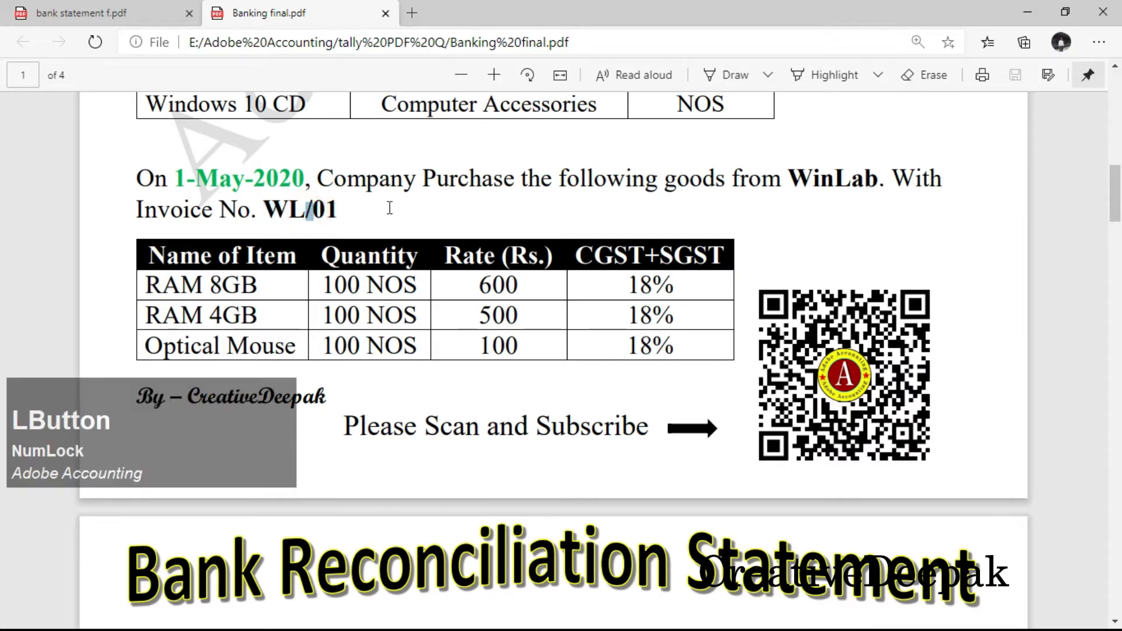
# Step: Switch back to Tally.ERP 9, name WinLab's bill reference WL/01, keep its full credit amount, and save the purchase voucher without a narration
pyautogui.hotkey('alt', 'Tab')
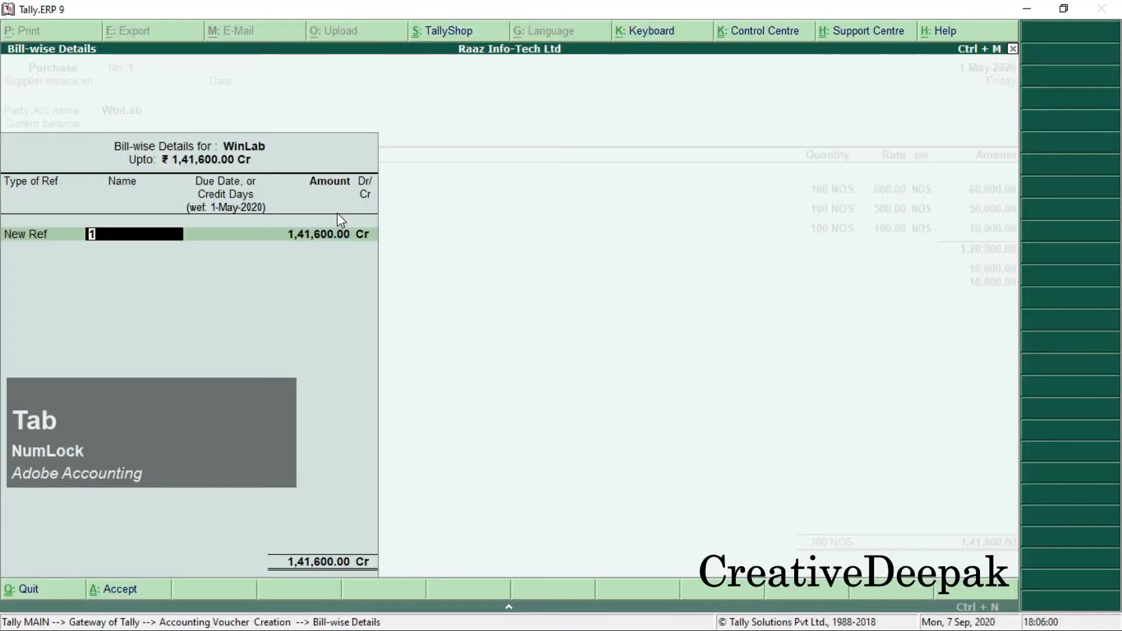
pyautogui.write('WL')
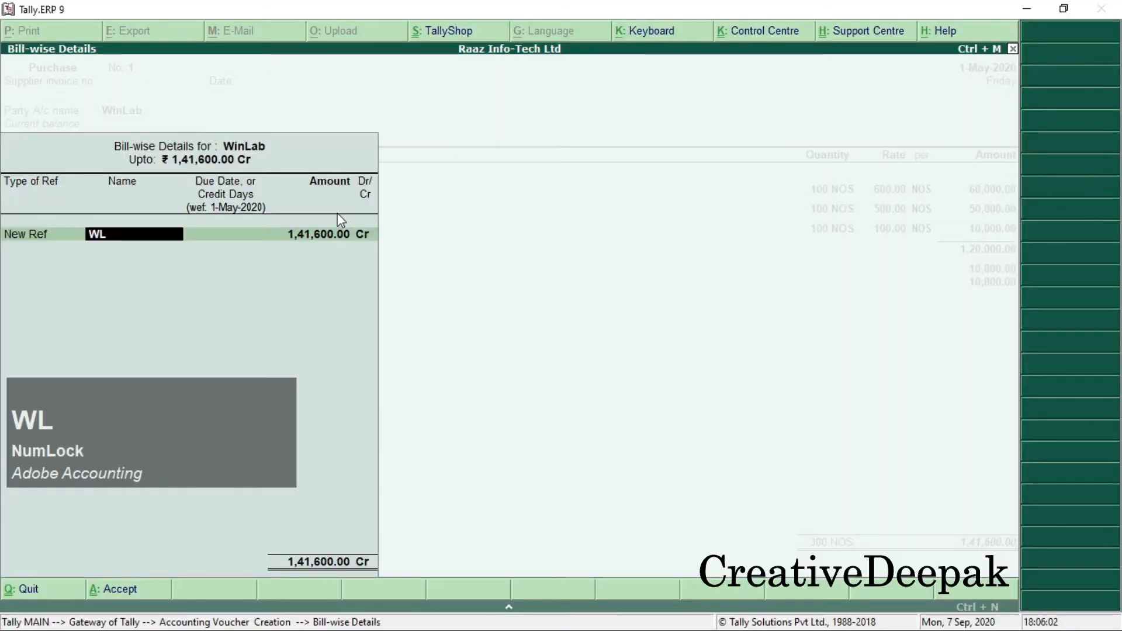
pyautogui.write('/01')
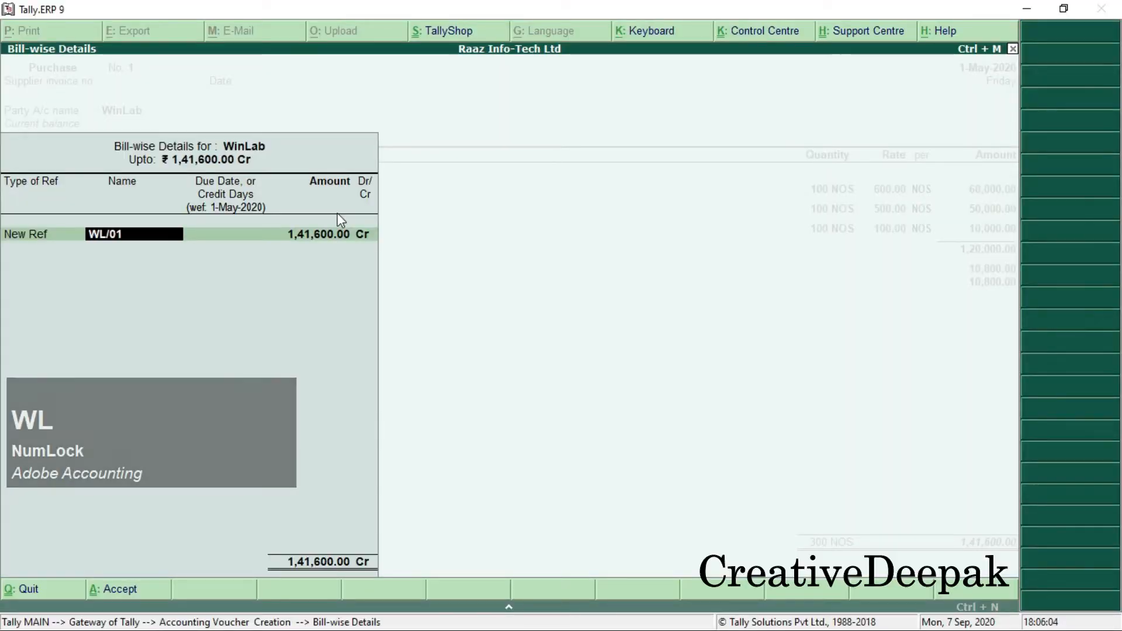
pyautogui.press('Return')
pyautogui.press('Return')
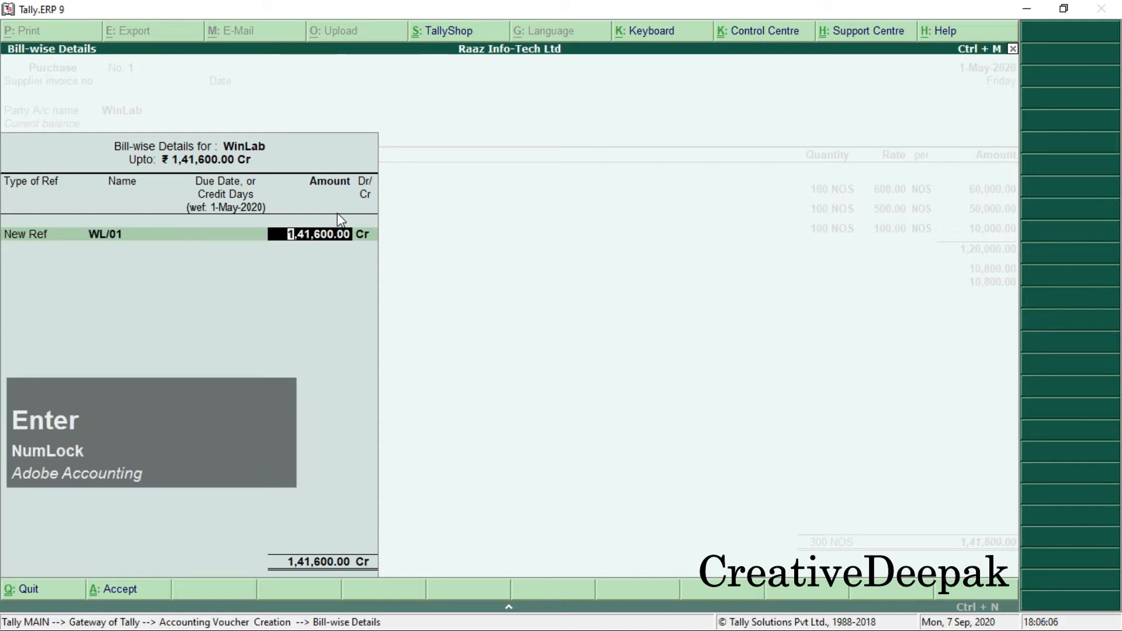
pyautogui.press('Return')
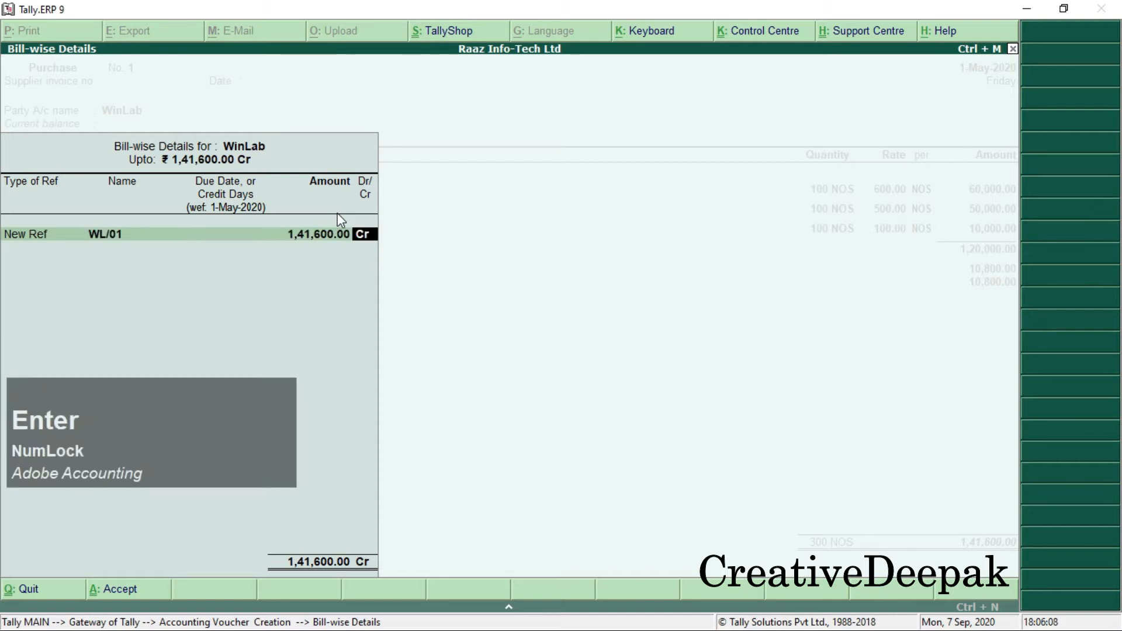
pyautogui.press('Return')
pyautogui.press('Return')
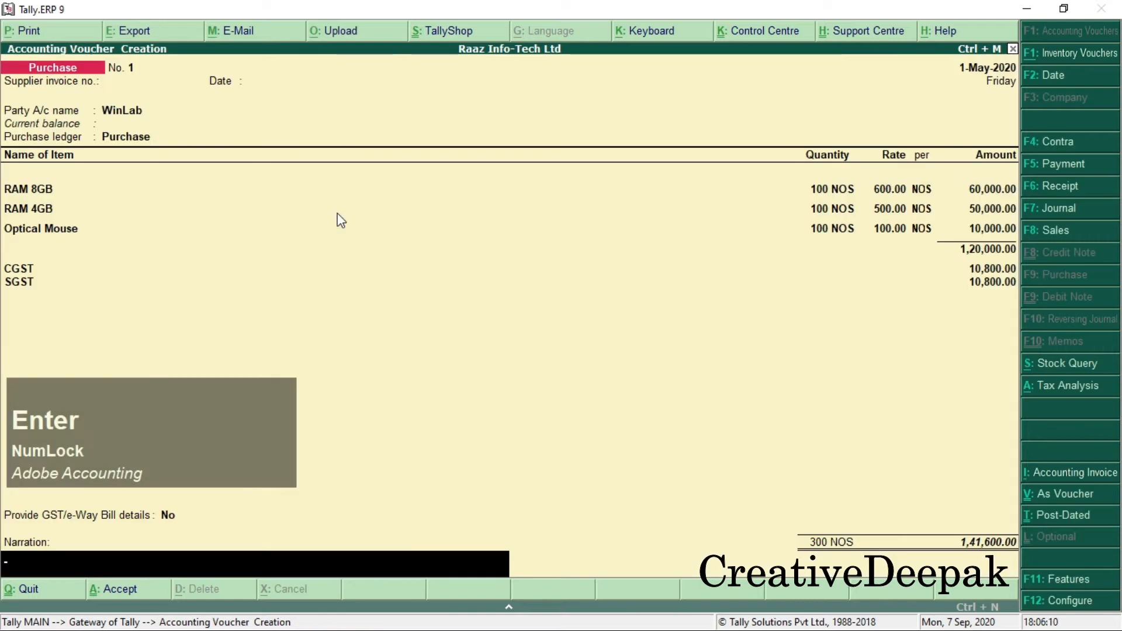
pyautogui.press('Return')
pyautogui.press('Return')
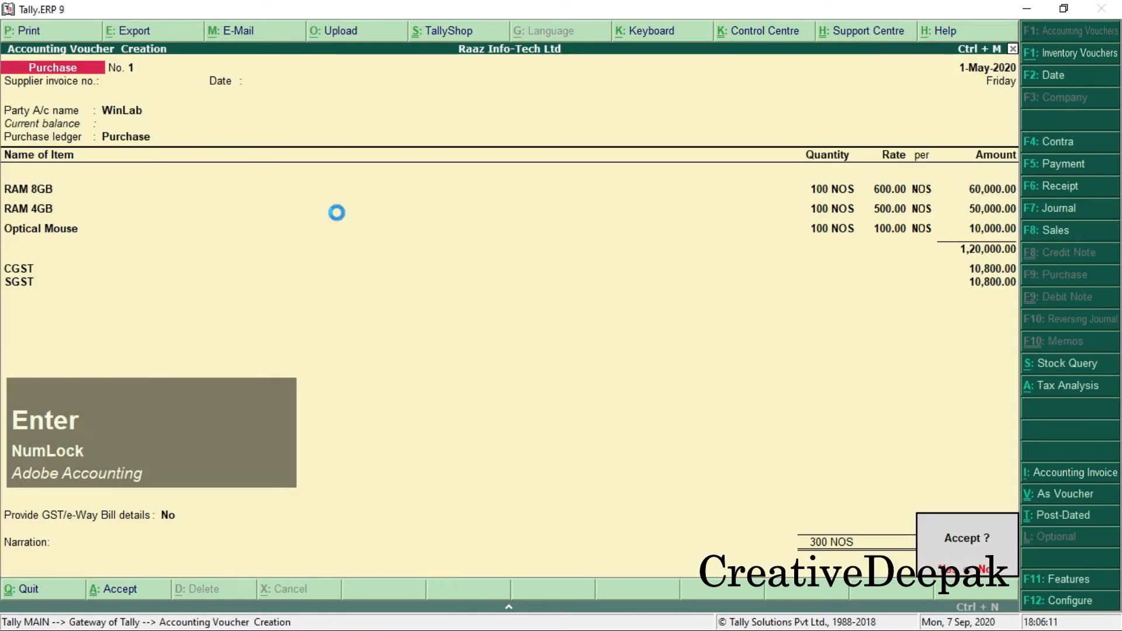
# Step: Switch to the Banking final PDF and read the 1-May-2020 purchase entry for Power Line Computer
pyautogui.hotkey('alt', 'Tab')
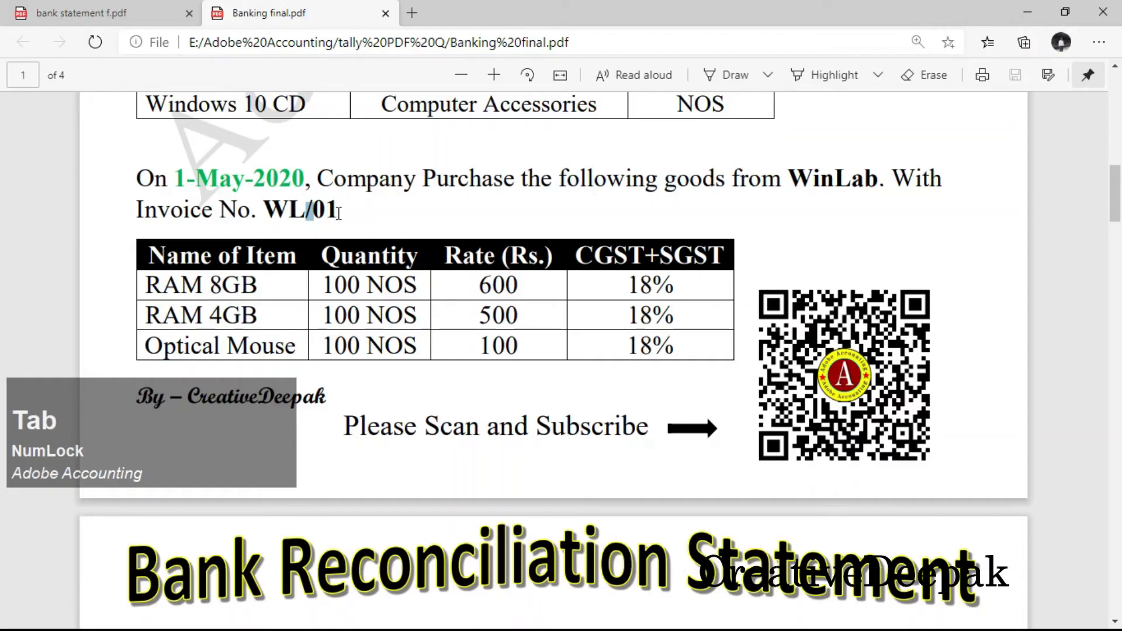
pyautogui.click(380, 253)
pyautogui.scroll(-5, 403, 292)
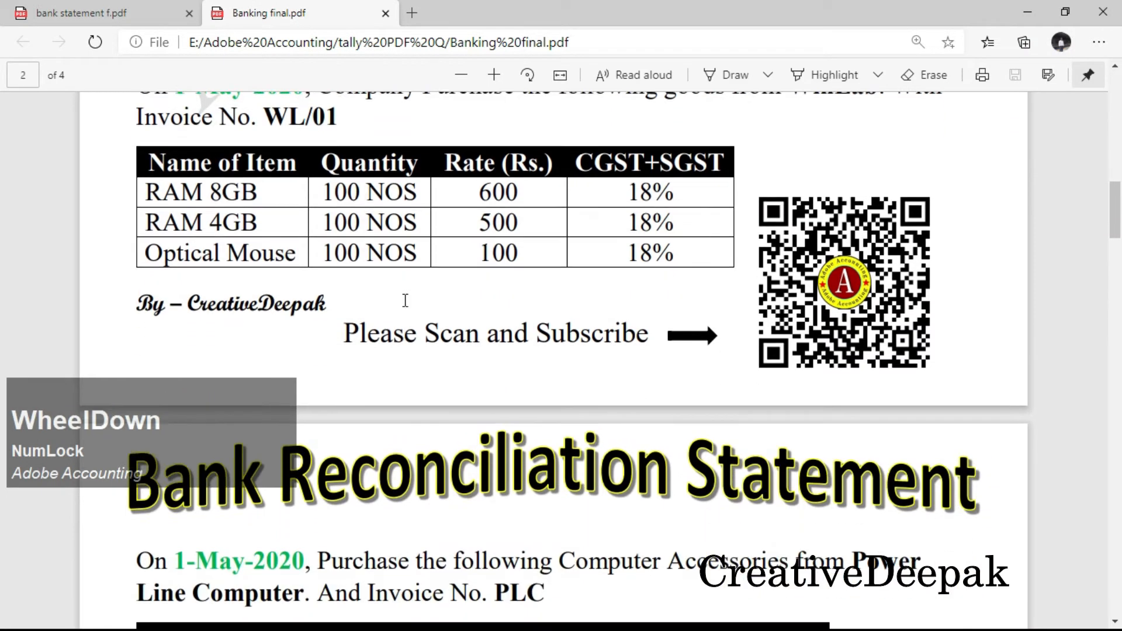
pyautogui.scroll(-2, 405, 299)
pyautogui.moveTo(175, 226); pyautogui.dragTo(306, 221)
pyautogui.click(180, 230)
pyautogui.moveTo(179, 231); pyautogui.dragTo(787, 239)
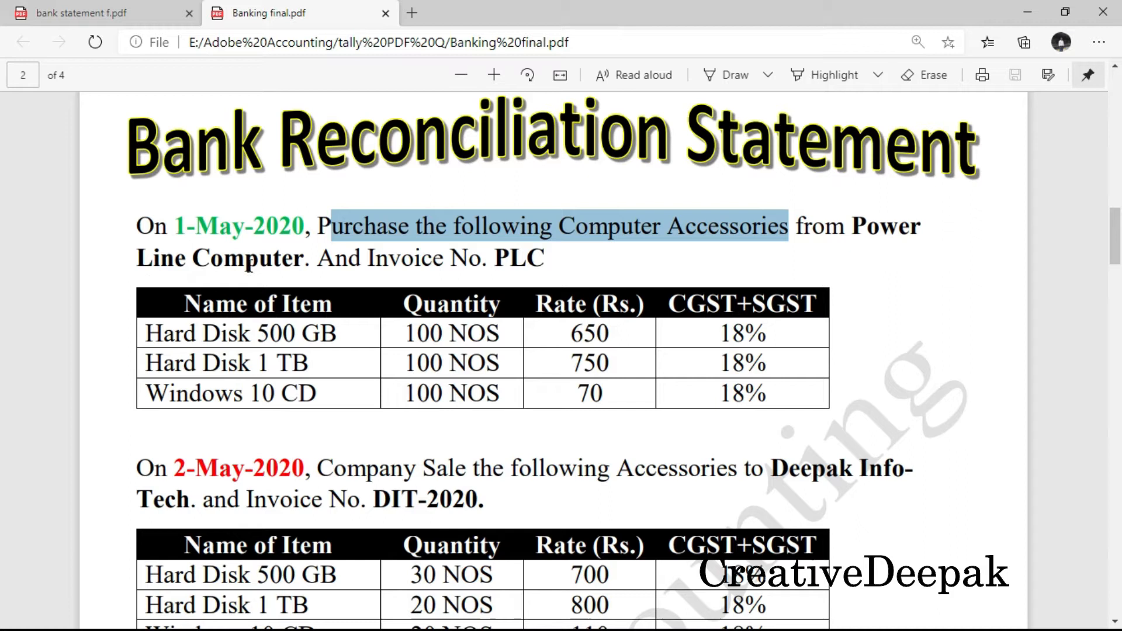
pyautogui.moveTo(153, 257); pyautogui.dragTo(304, 260)
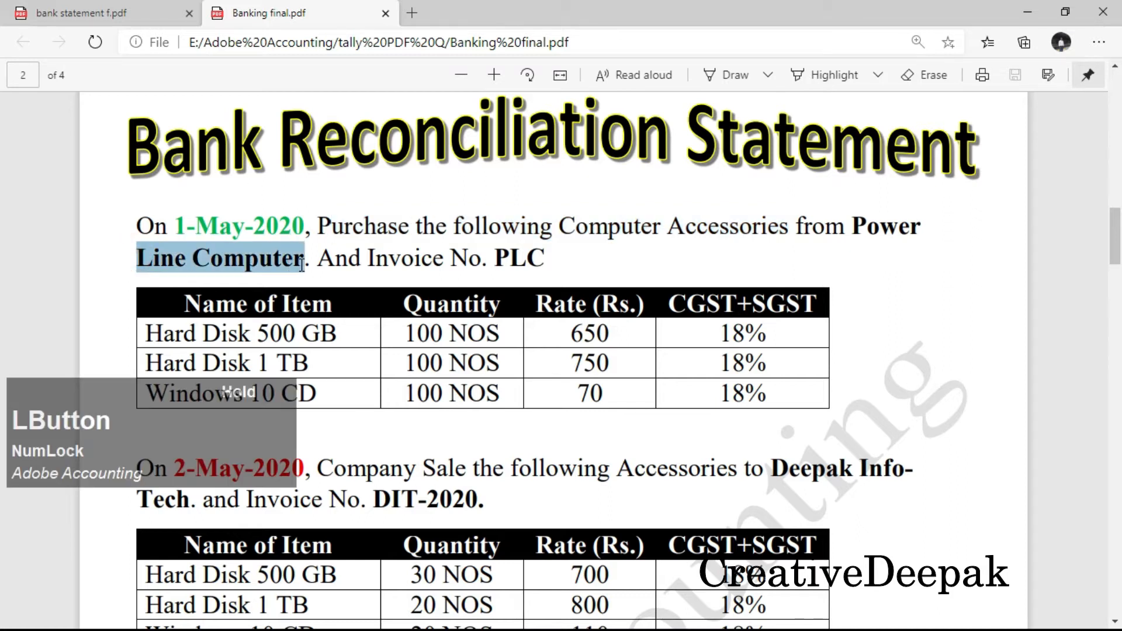
pyautogui.scroll(-2, 302, 335)
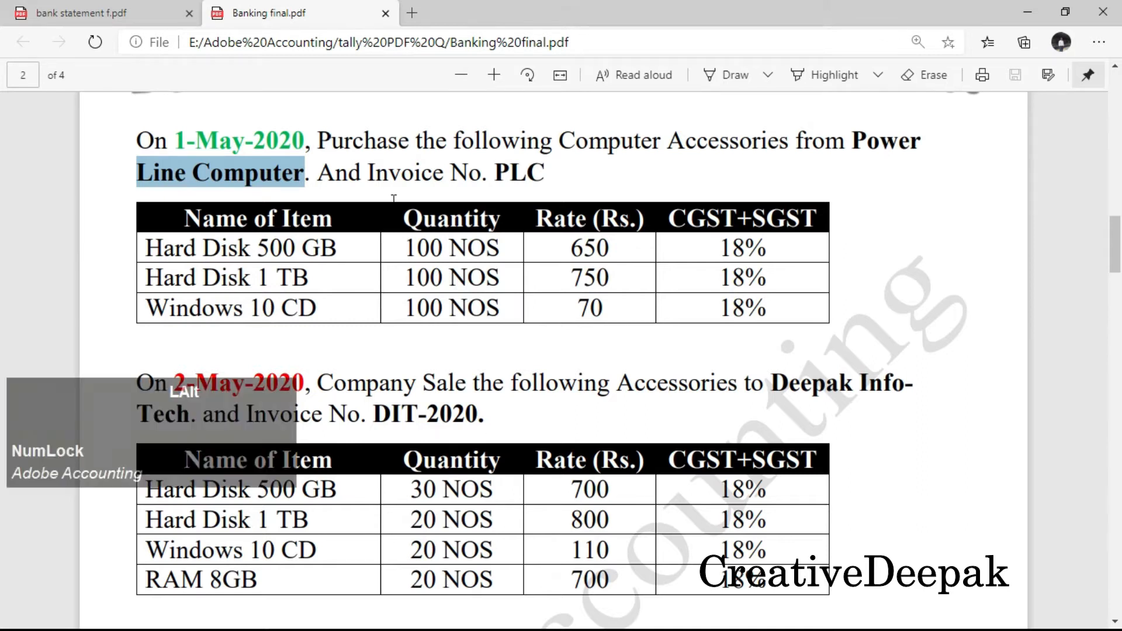
# Step: Switch back to Tally.ERP 9 and choose Power Line Computer as the new purchase voucher's party, leaving the supplier invoice number blank
pyautogui.hotkey('alt', 'Tab')
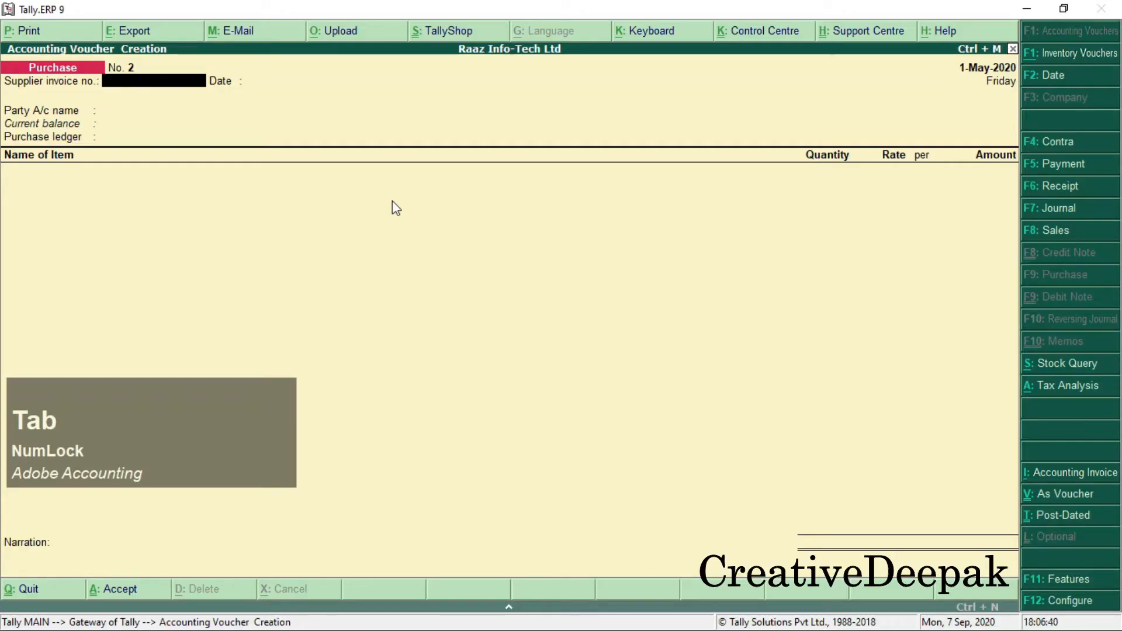
pyautogui.press('F9')
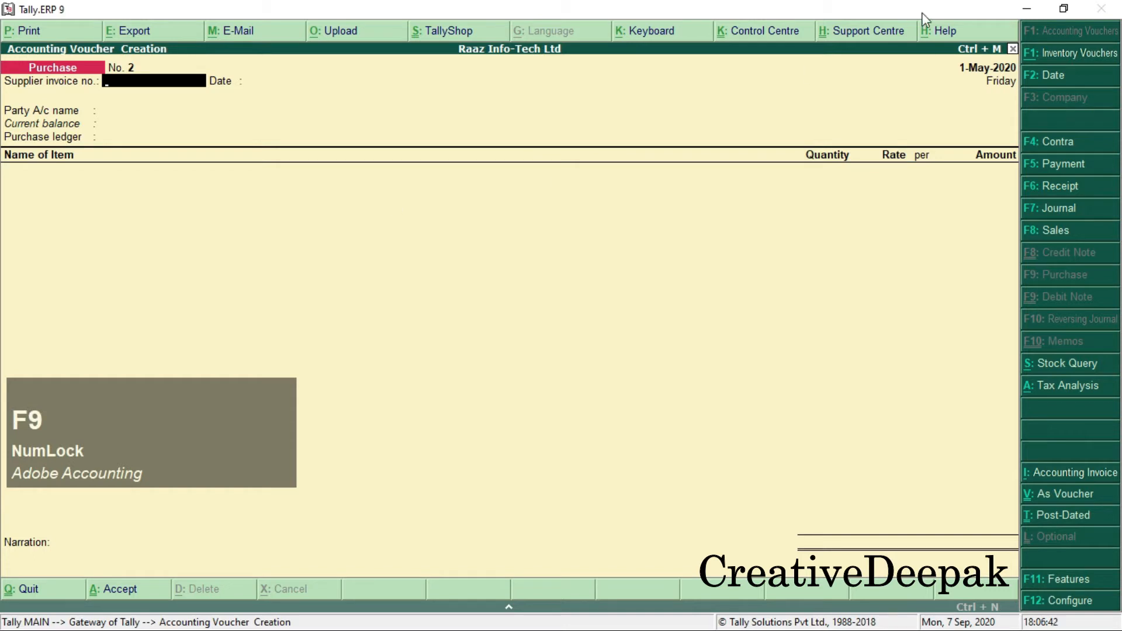
pyautogui.press('Return')
pyautogui.press('Return')
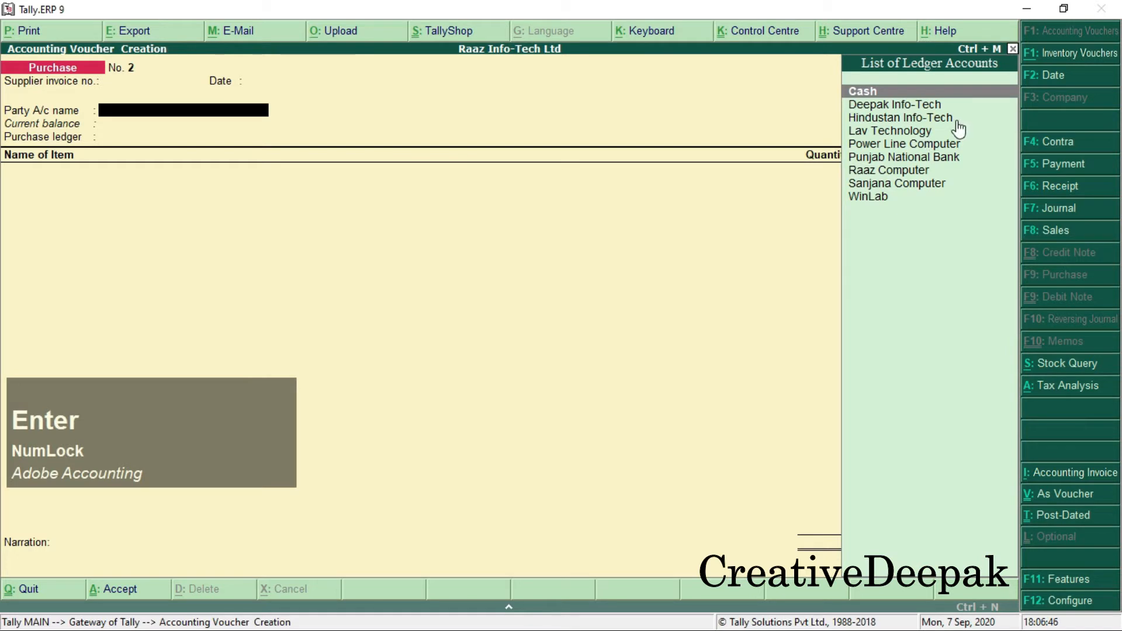
pyautogui.press('Down')
pyautogui.press('Down')
pyautogui.press('Down')
pyautogui.press('Down')
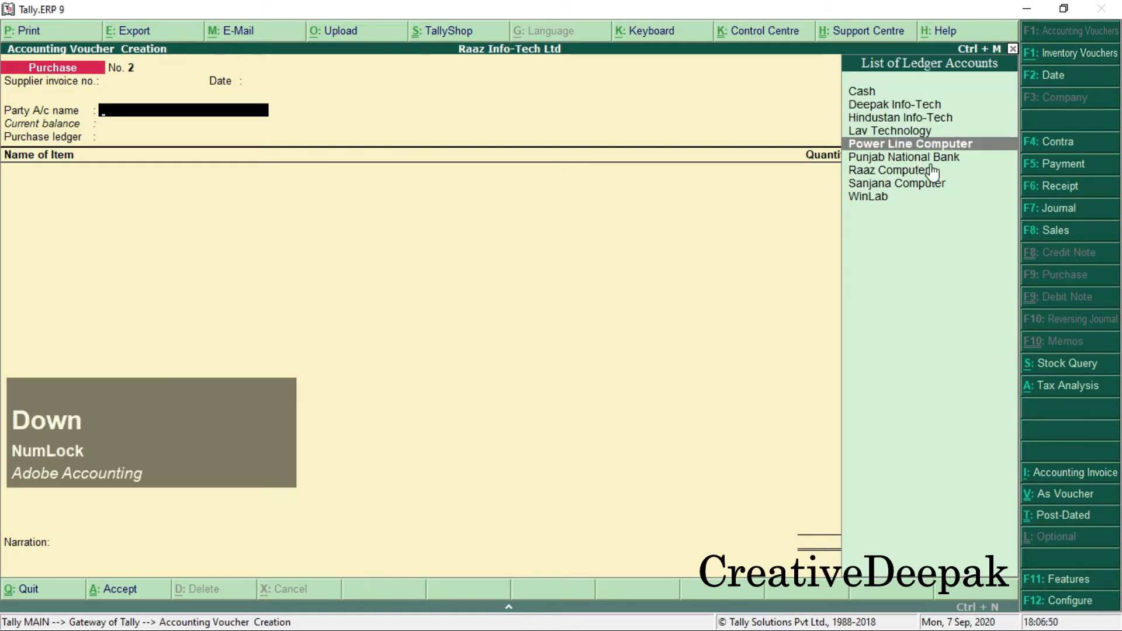
pyautogui.press('Return')
# Step: Accept Power Line Computer's party details unchanged and select Purchase as the purchase ledger
pyautogui.press('Return')
pyautogui.press('Return')
pyautogui.press('Return')
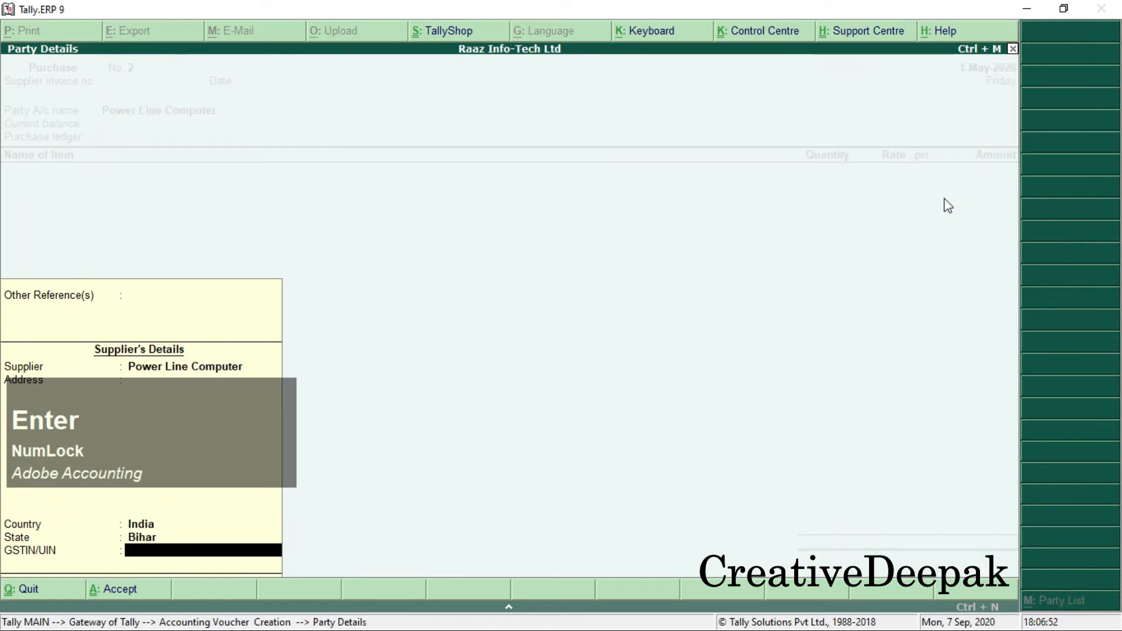
pyautogui.press('Return')
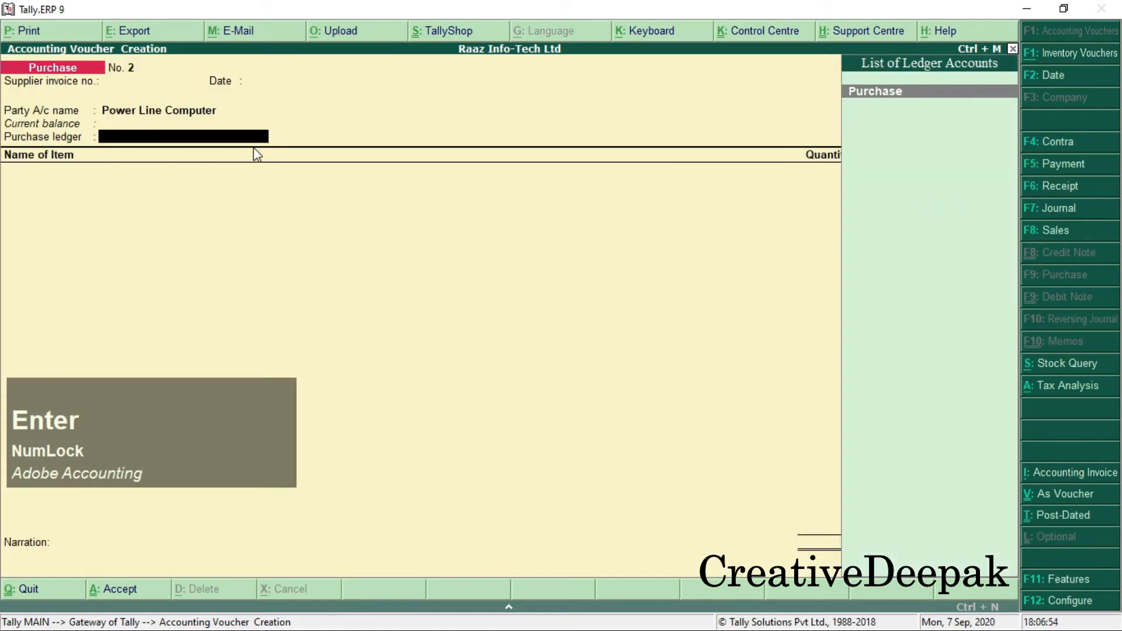
pyautogui.press('Return')
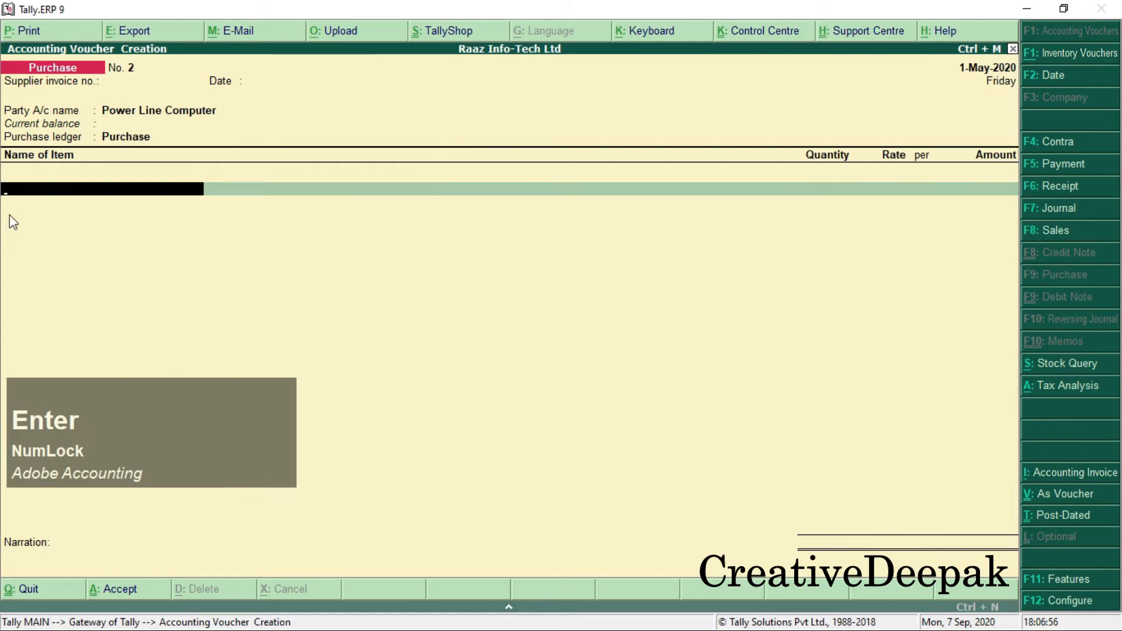
# Step: Check the first item in the Banking final PDF, return to Tally.ERP 9, and add Hard Disk 500 GB, 100 NOS at rate 650
pyautogui.hotkey('alt', 'Tab')
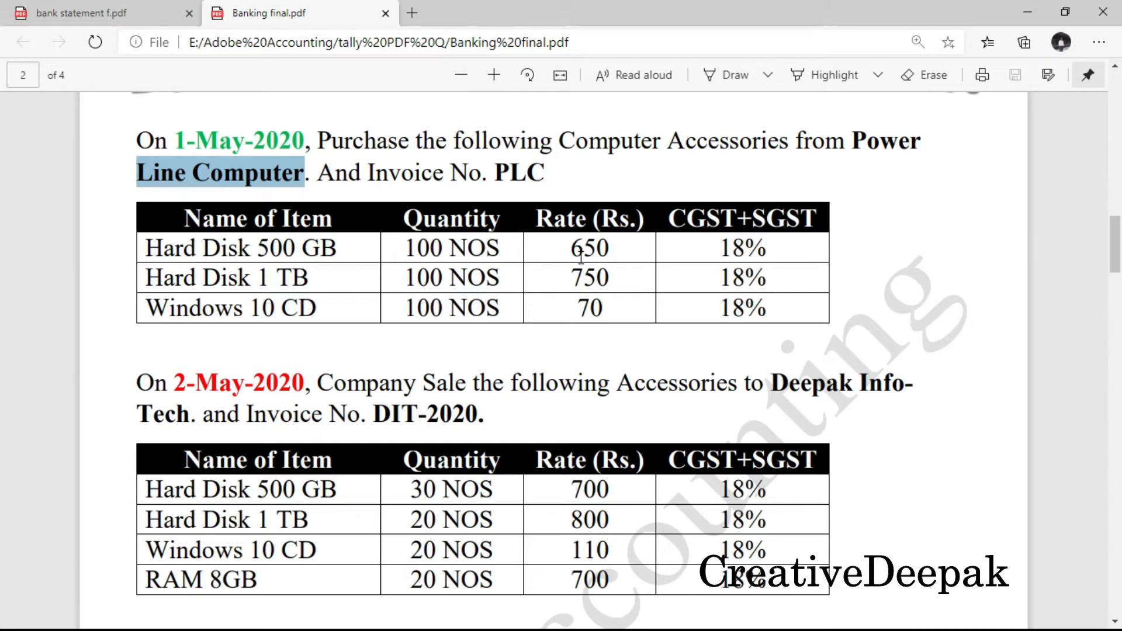
pyautogui.hotkey('alt', 'Tab')
pyautogui.write('H')
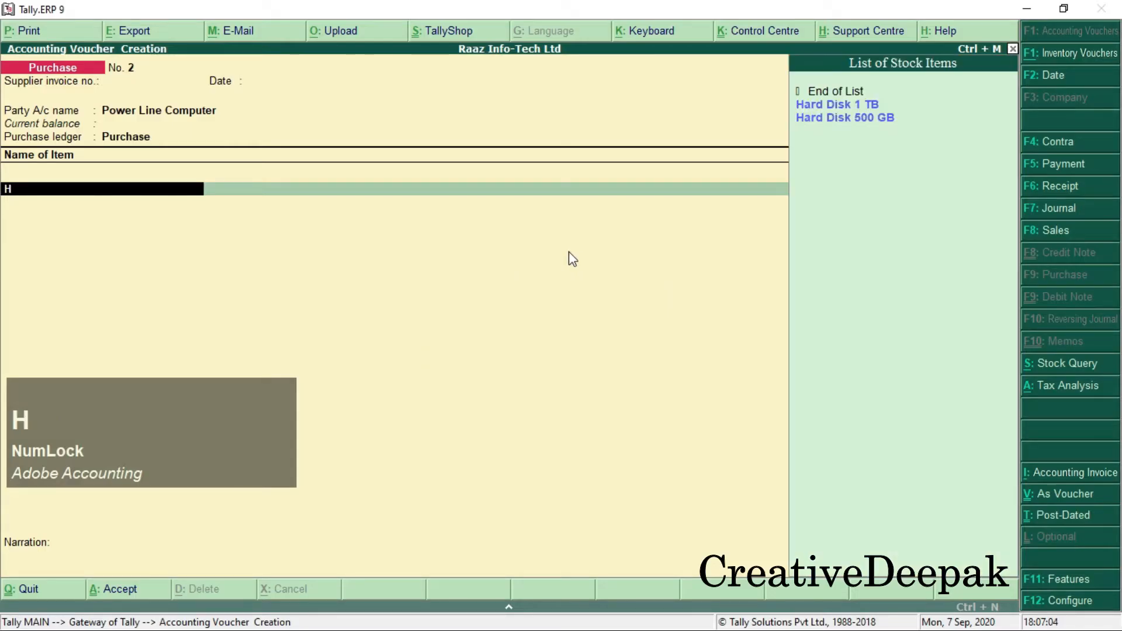
pyautogui.press('Down')
pyautogui.press('Return')
pyautogui.write('100')
pyautogui.press('Return')
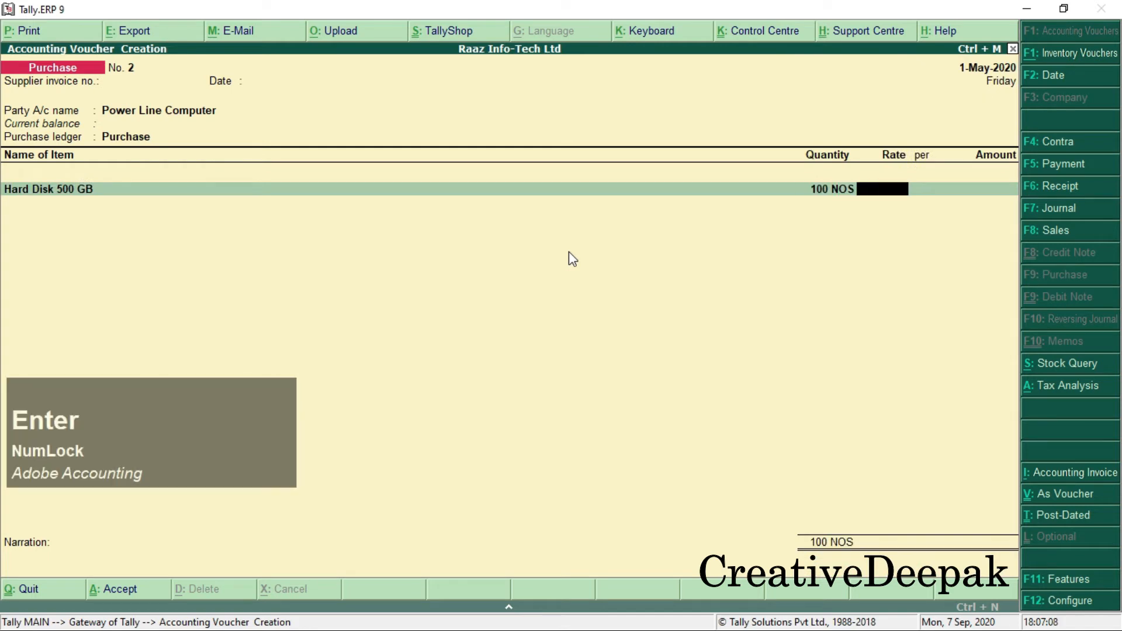
pyautogui.write('650')
pyautogui.press('Return')
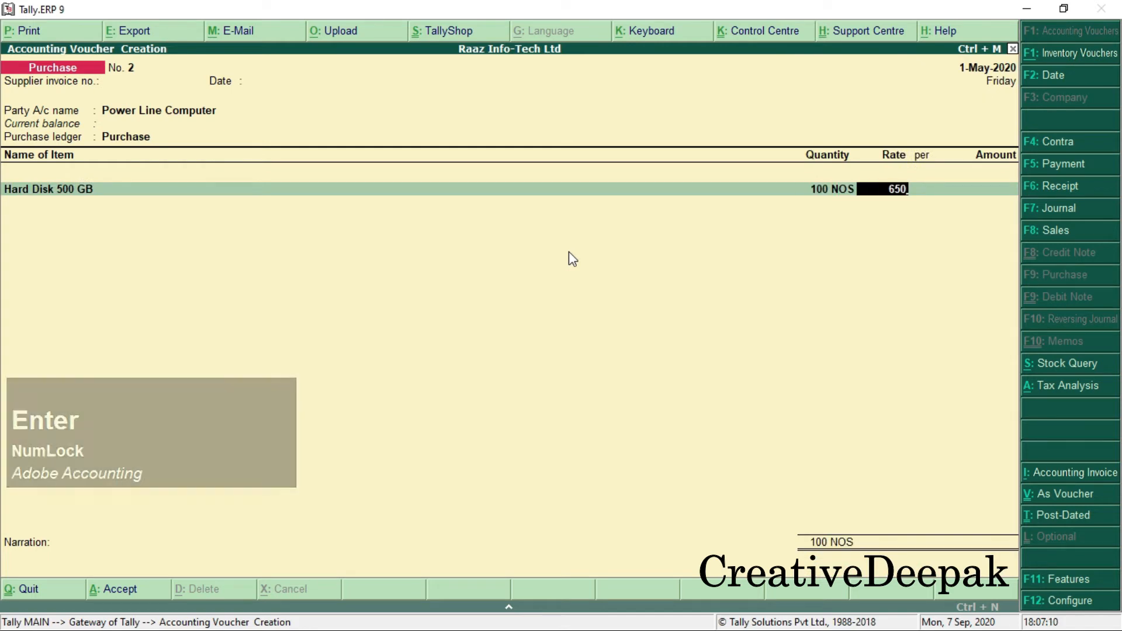
pyautogui.press('Return')
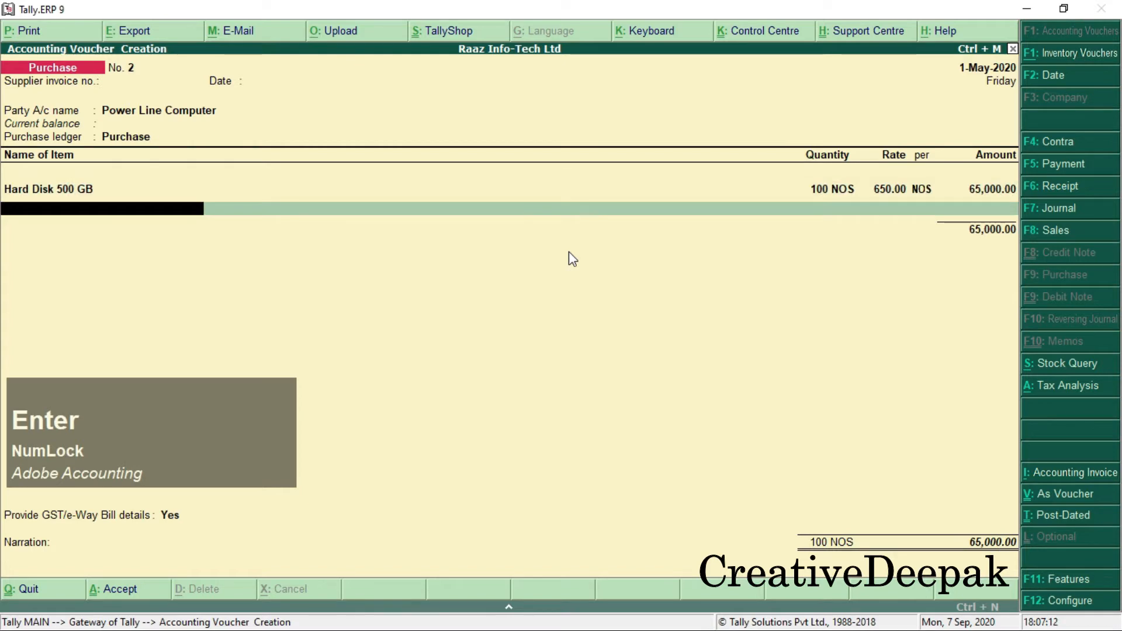
# Step: Check the second item in the Banking final PDF, return to Tally.ERP 9, and add Hard Disk 1 TB, 100 NOS at rate 750
pyautogui.hotkey('alt', 'Tab')
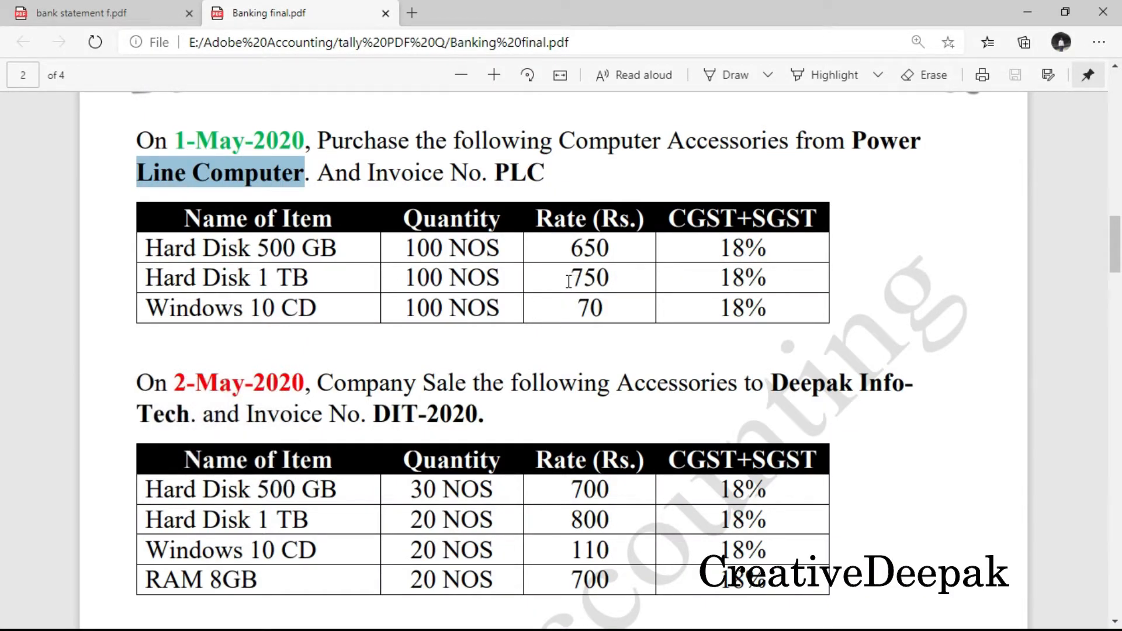
pyautogui.hotkey('alt', 'Tab')
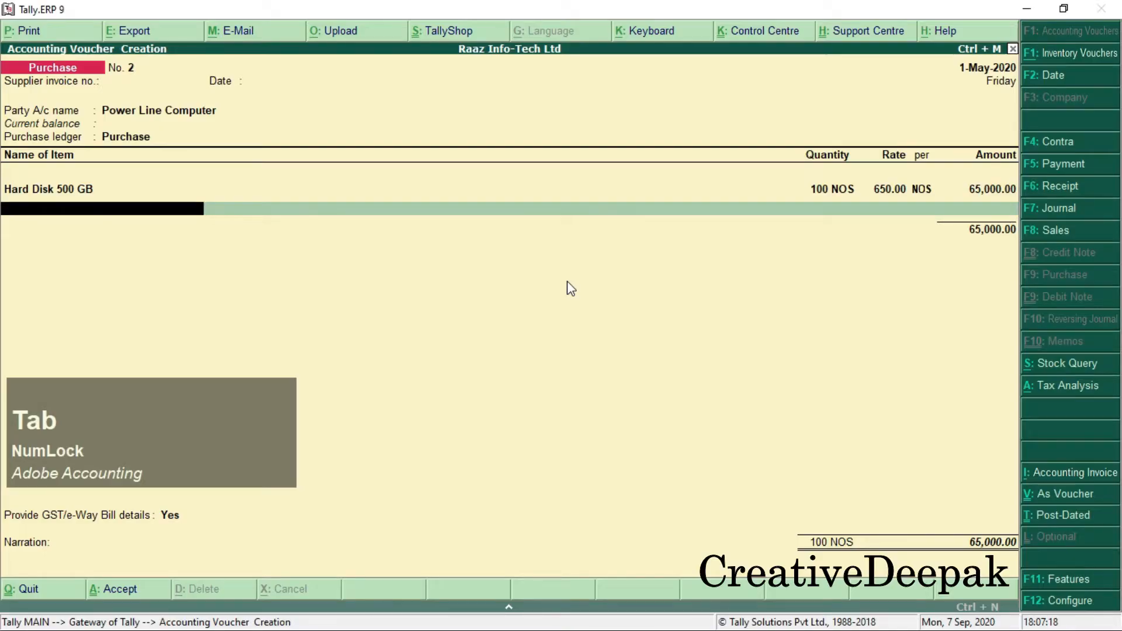
pyautogui.write('H')
pyautogui.press('Down')
pyautogui.press('Down')
pyautogui.press('Up')
pyautogui.press('Return')
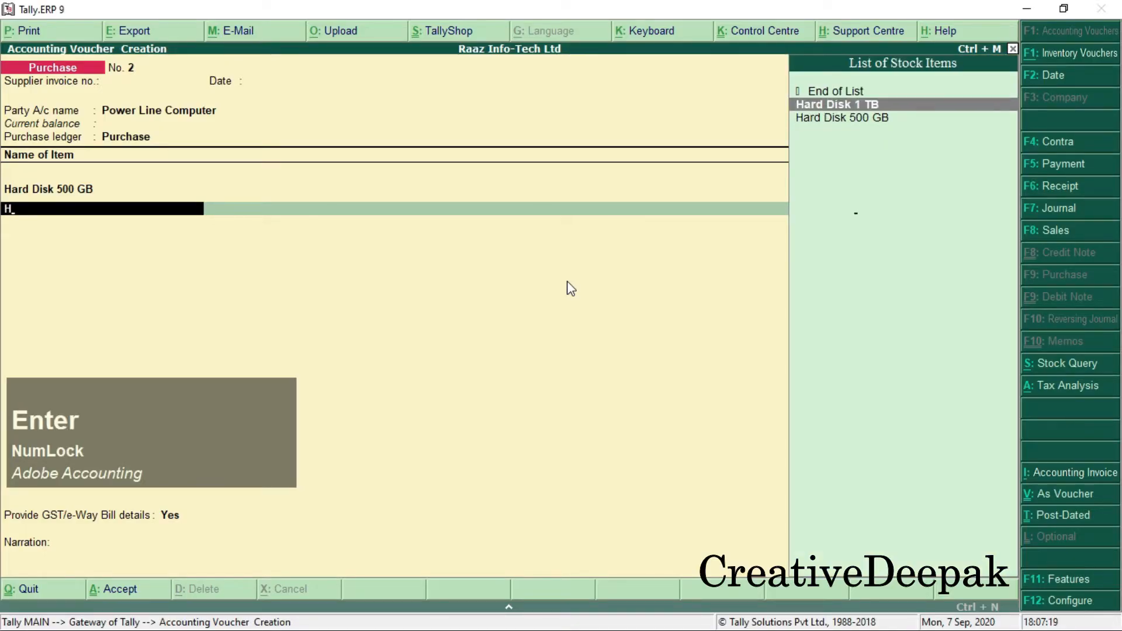
pyautogui.write('100')
pyautogui.press('Return')
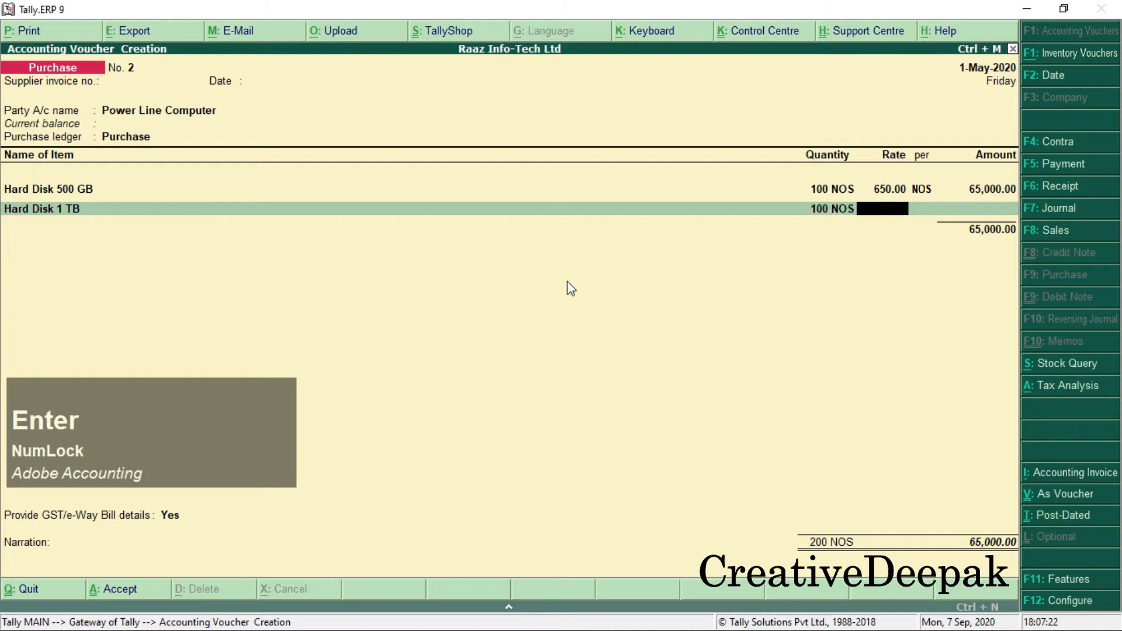
pyautogui.write('750')
pyautogui.press('Return')
pyautogui.press('Return')
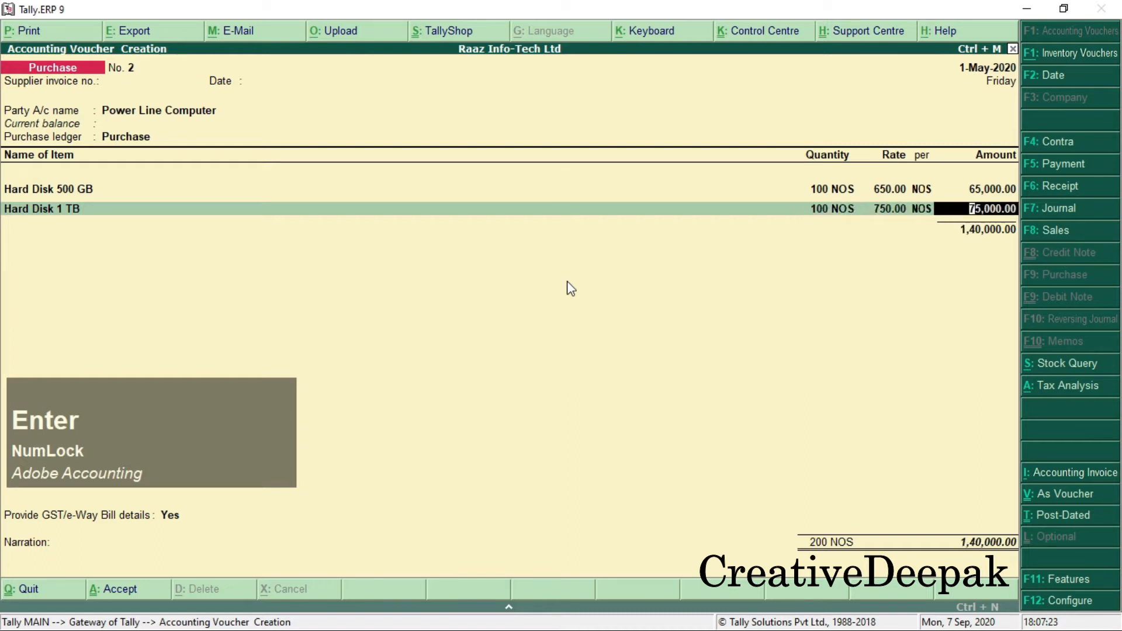
pyautogui.press('Return')
# Step: Switch to the Banking final PDF and look up the quantity and rate of Windows 10 CD in the Power Line Computer purchase
pyautogui.hotkey('alt', 'Tab')
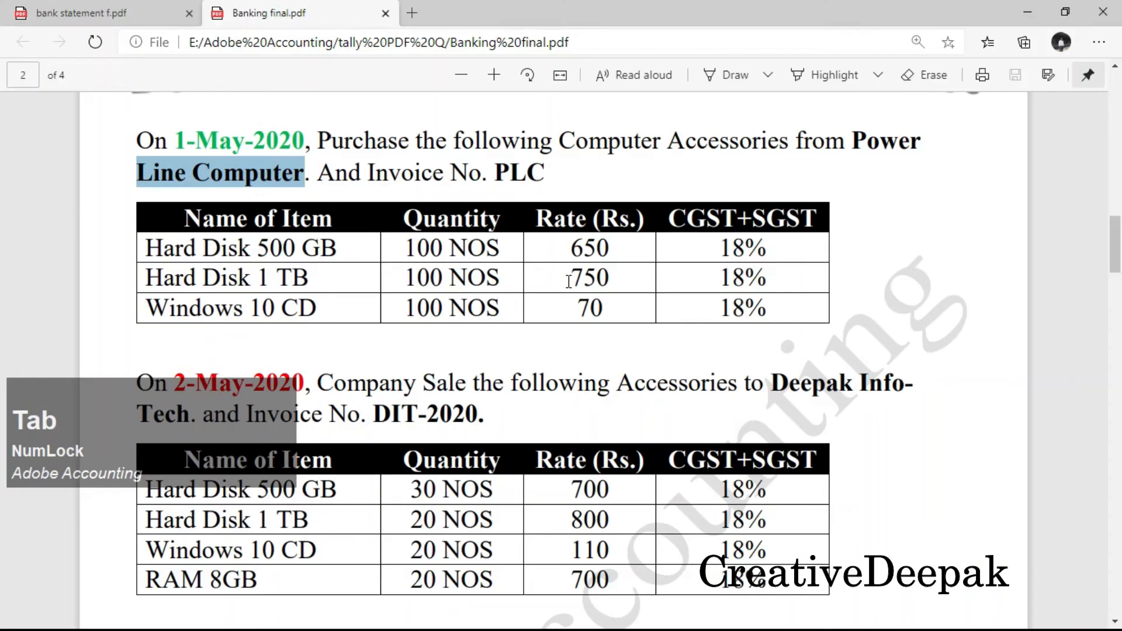
pyautogui.hotkey('alt', 'Tab')
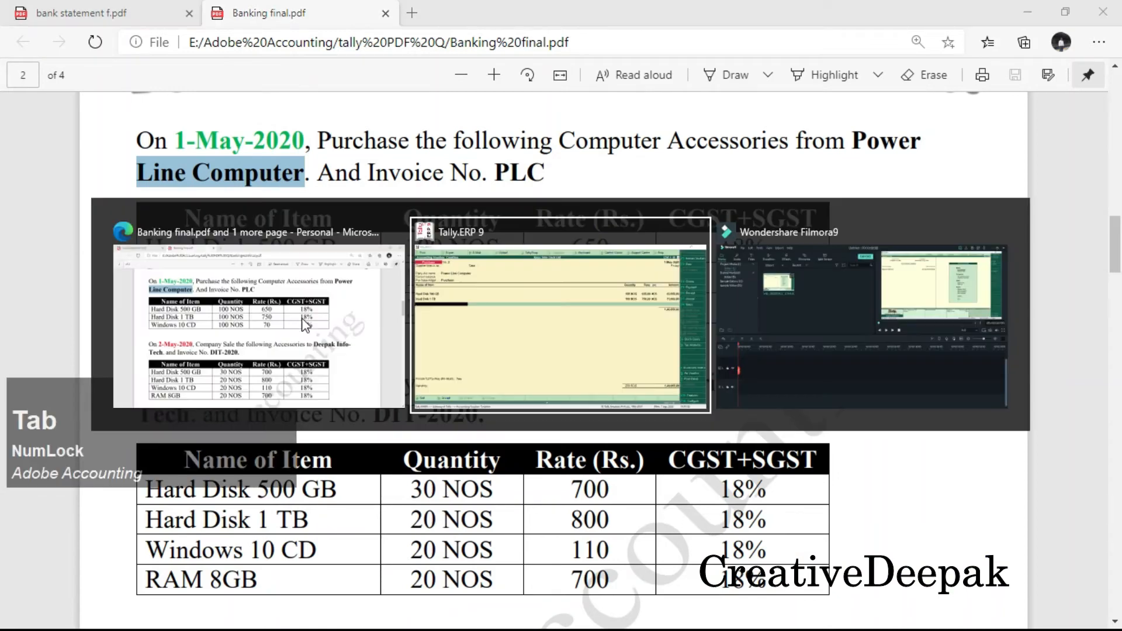
pyautogui.hotkey('alt', 'Tab')
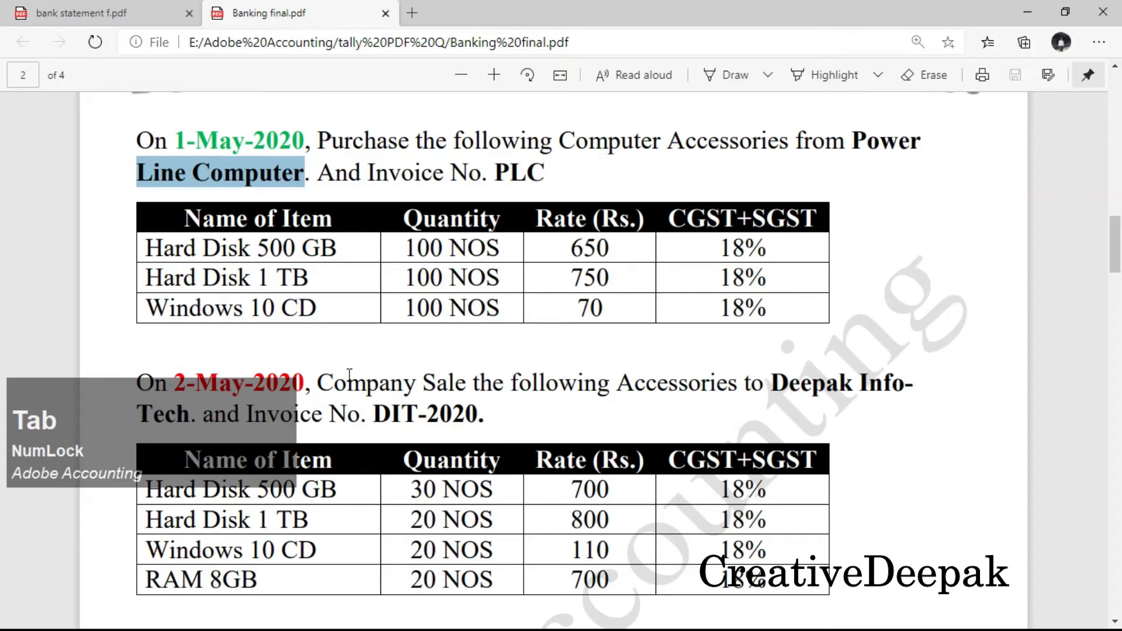
pyautogui.click(346, 305)
pyautogui.moveTo(408, 312); pyautogui.dragTo(470, 313)
pyautogui.moveTo(586, 308); pyautogui.dragTo(627, 313)
# Step: Return to Tally.ERP 9 and add Windows 10 CD, 100 NOS at rate 70, to the Power Line Computer purchase
pyautogui.hotkey('alt', 'Tab')
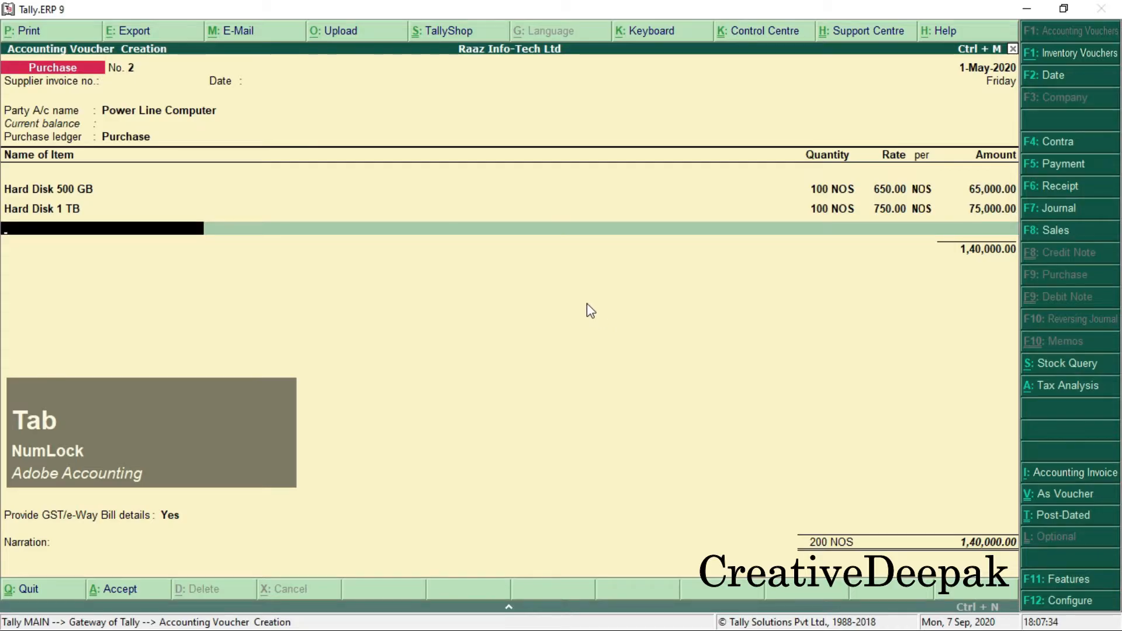
pyautogui.write('W')
pyautogui.press('Down')
pyautogui.press('Return')
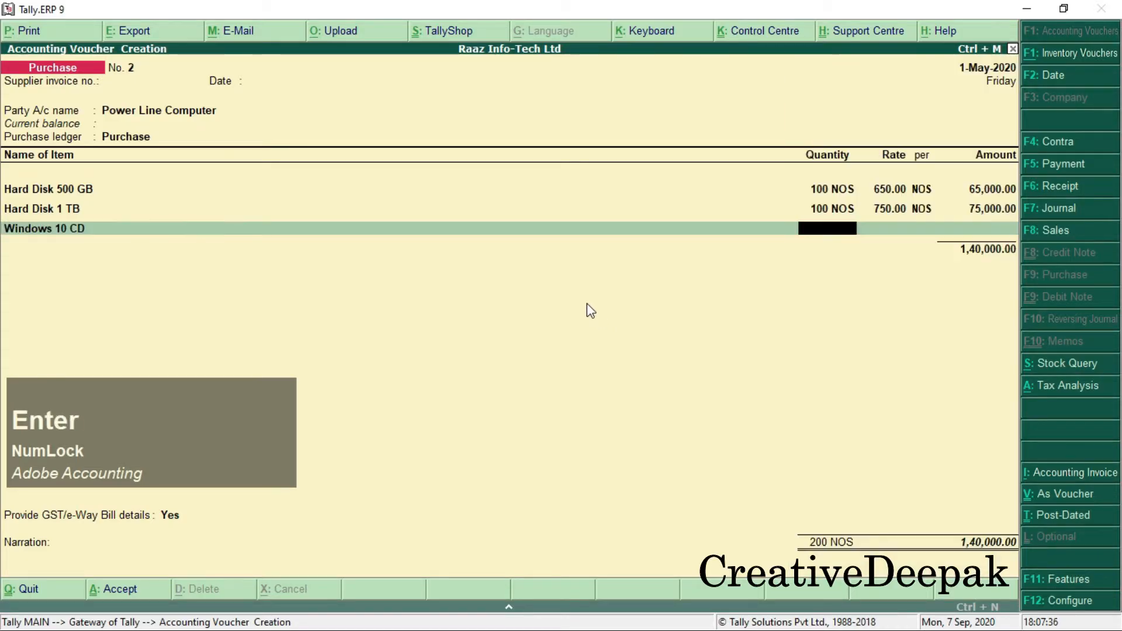
pyautogui.write('100')
pyautogui.press('Return')
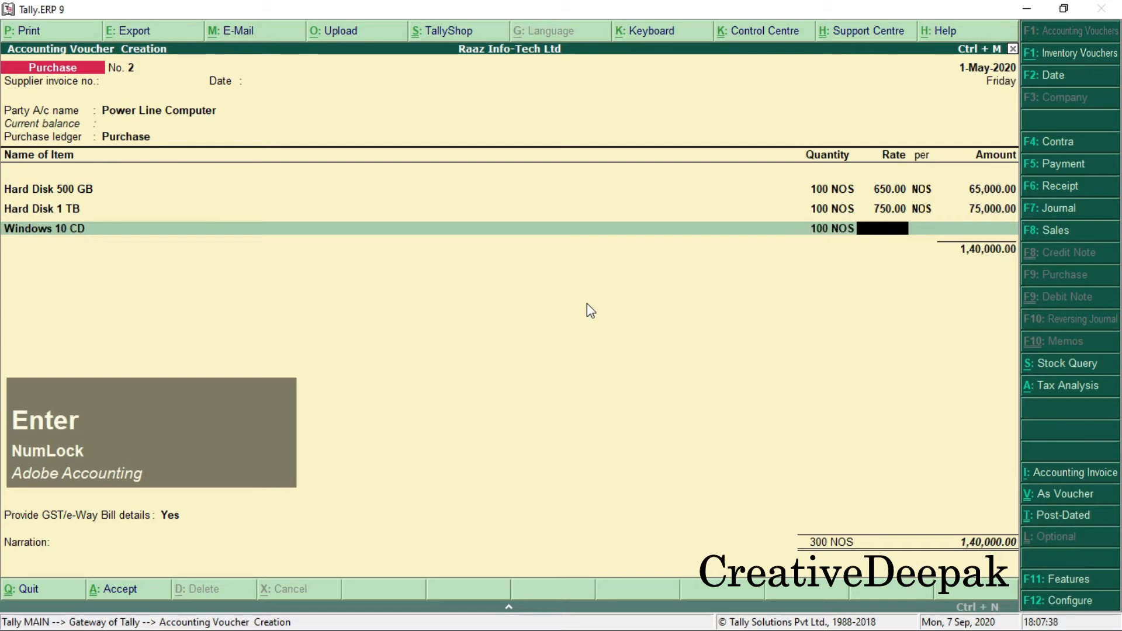
pyautogui.write('70')
pyautogui.press('Return')
pyautogui.press('Return')
pyautogui.press('Return')
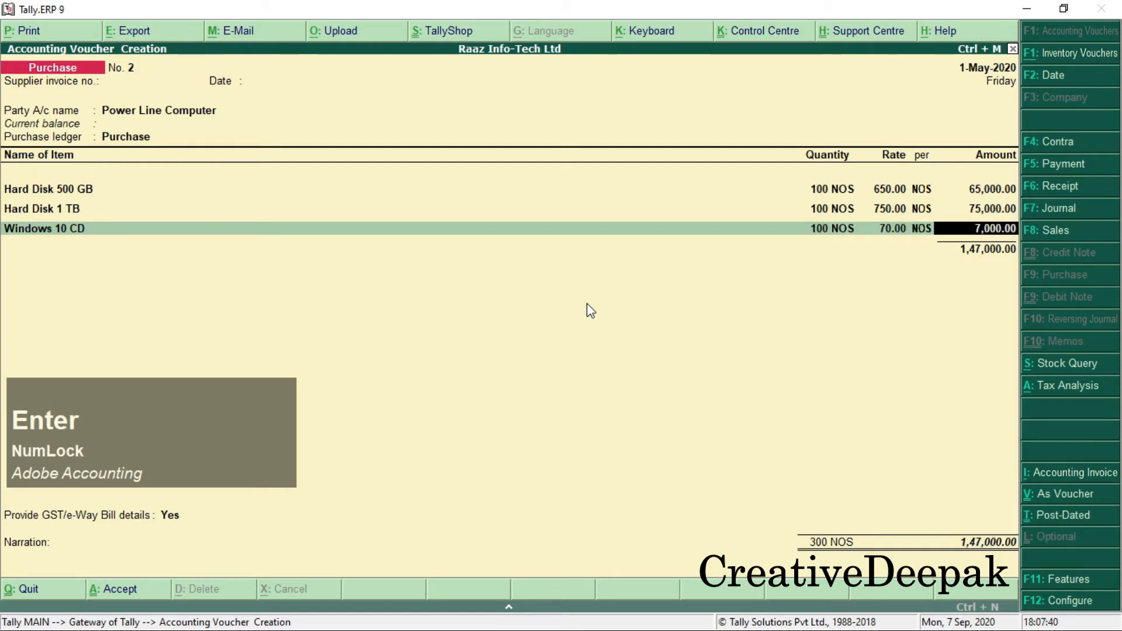
pyautogui.press('Return')
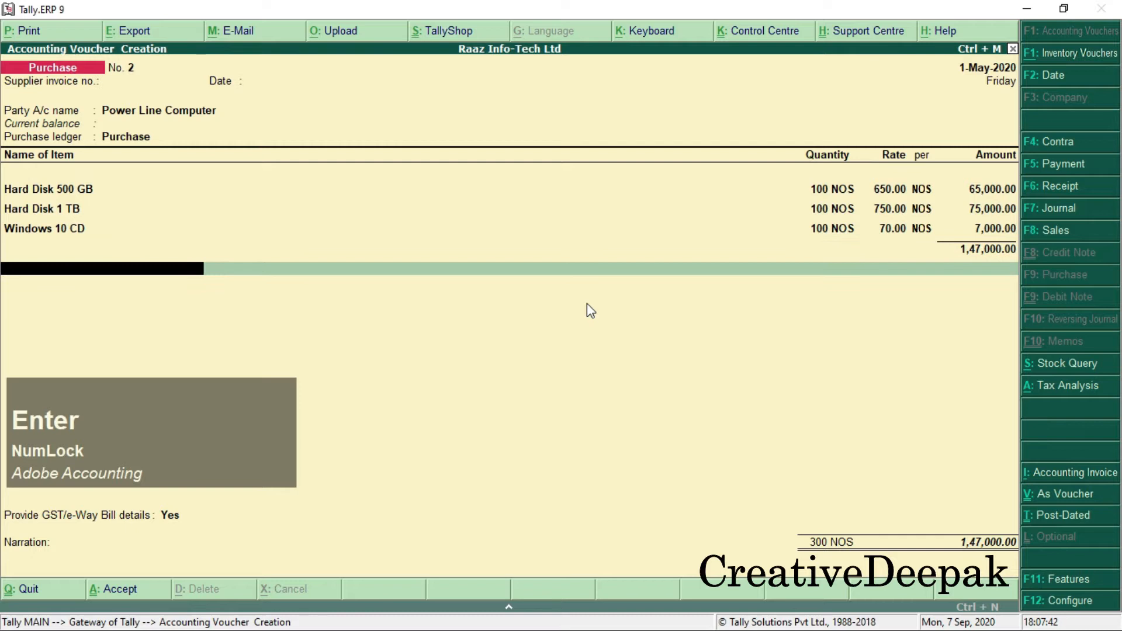
# Step: Add the CGST and SGST ledgers below the purchased items and set Provide GST/e-Way Bill details to No
pyautogui.write('C')
pyautogui.press('Return')
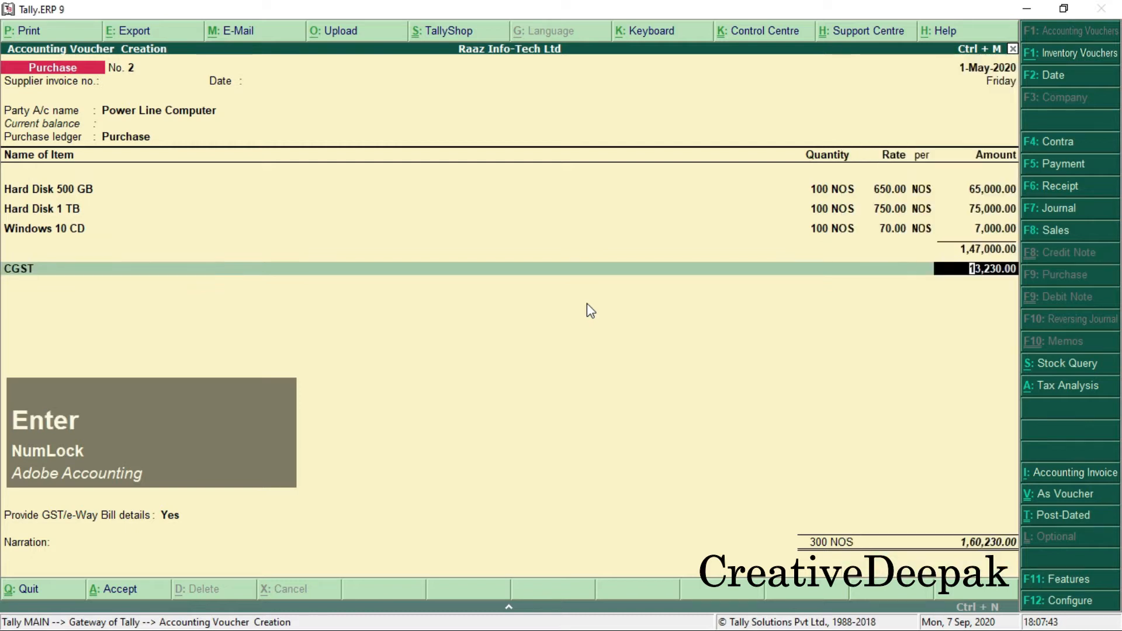
pyautogui.press('Return')
pyautogui.write('S')
pyautogui.press('Up')
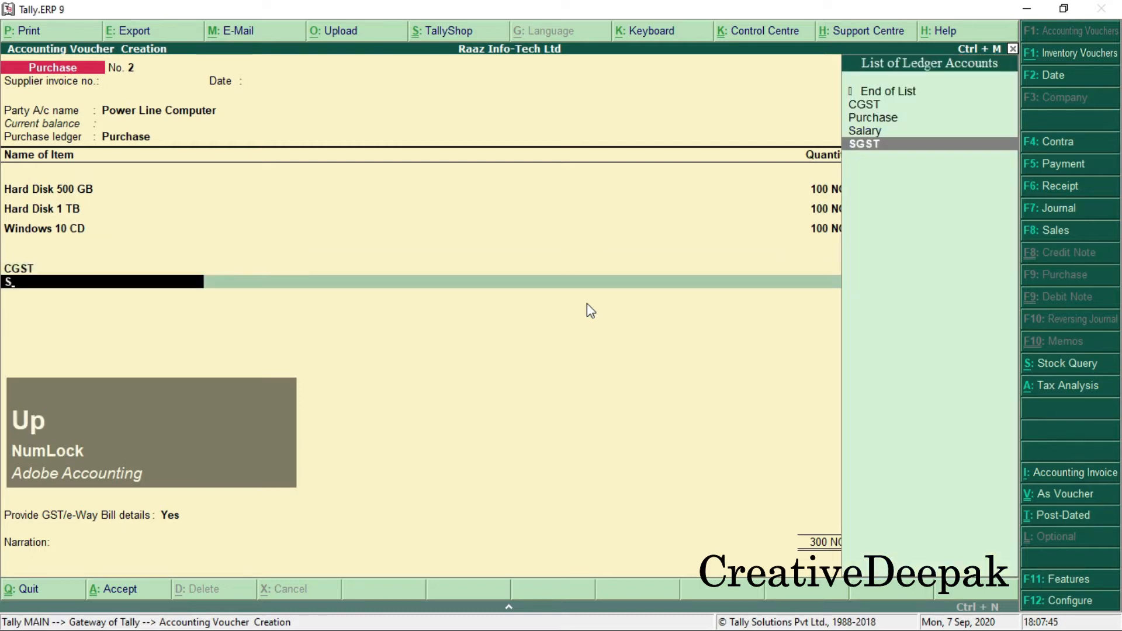
pyautogui.press('Return')
pyautogui.press('Return')
pyautogui.press('Return')
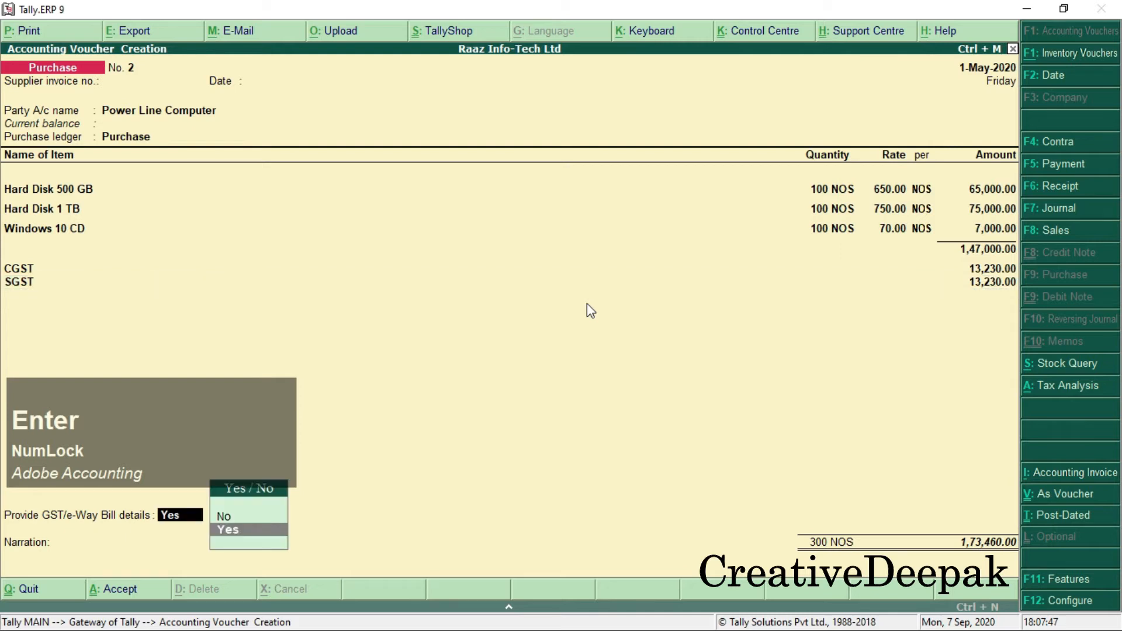
pyautogui.press('Up')
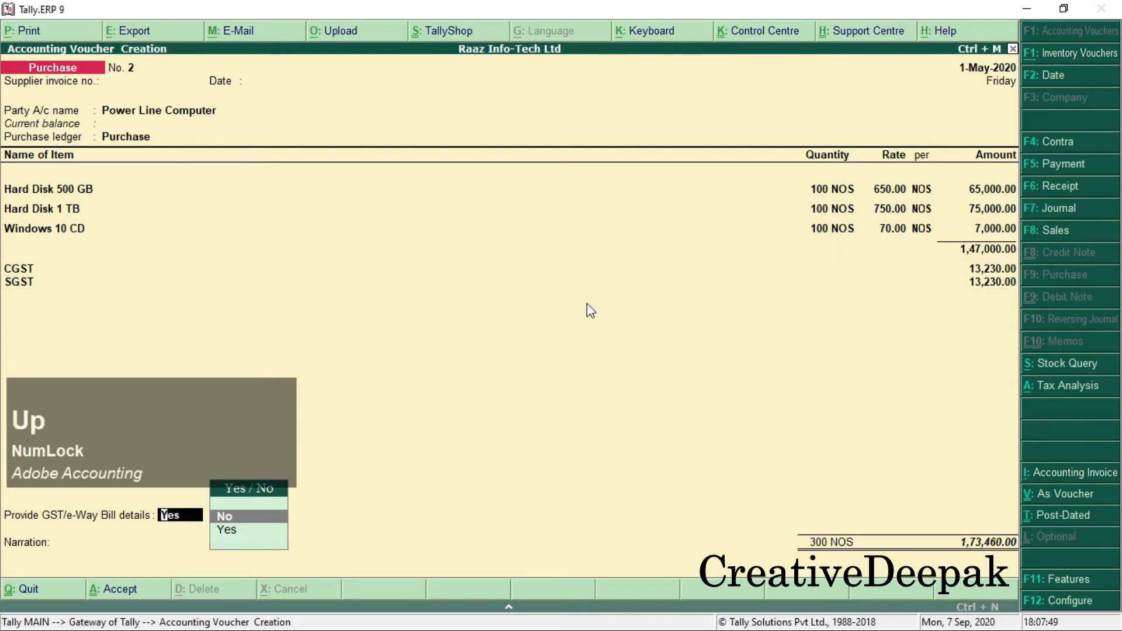
pyautogui.press('Return')
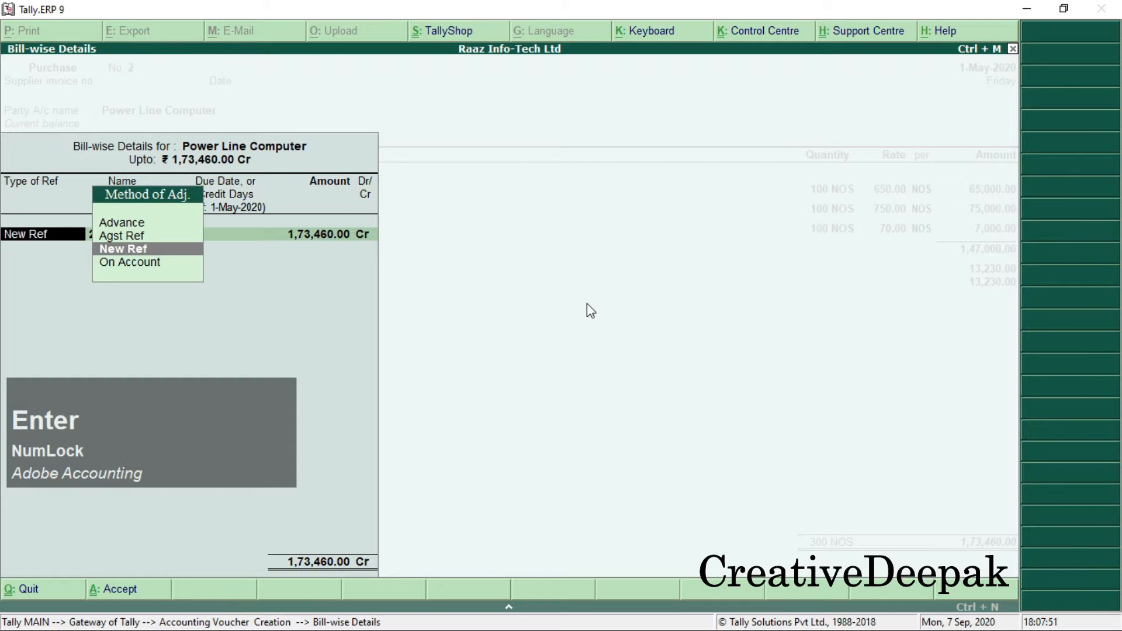
# Step: Keep New Ref as the bill reference type and look up Power Line Computer's invoice number in the Banking final PDF
pyautogui.press('Return')
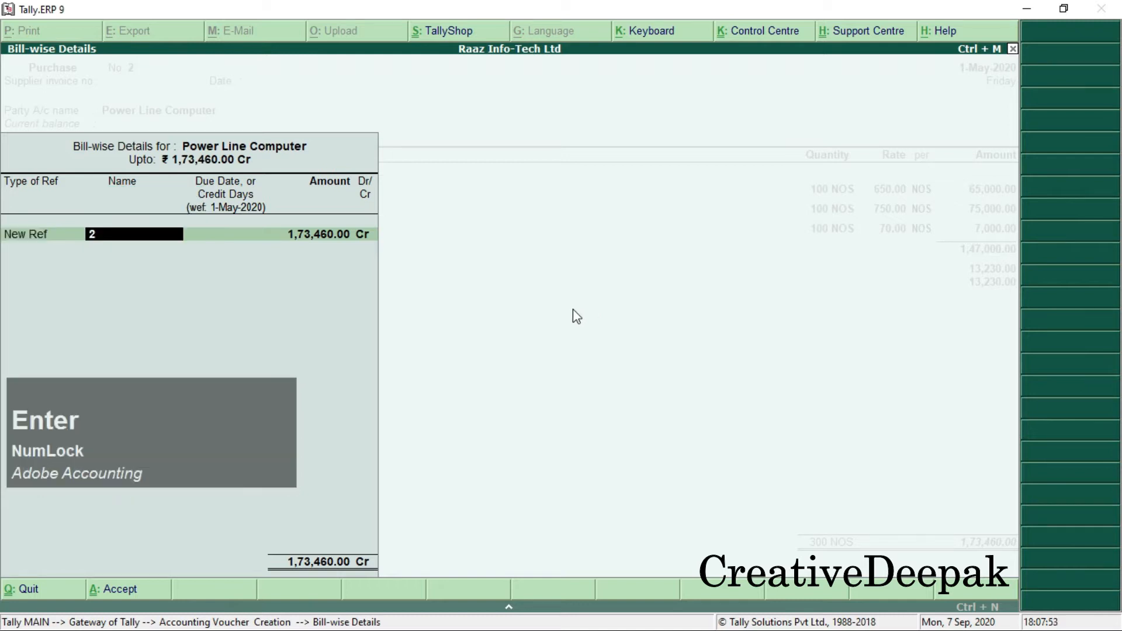
pyautogui.hotkey('alt', 'Tab')
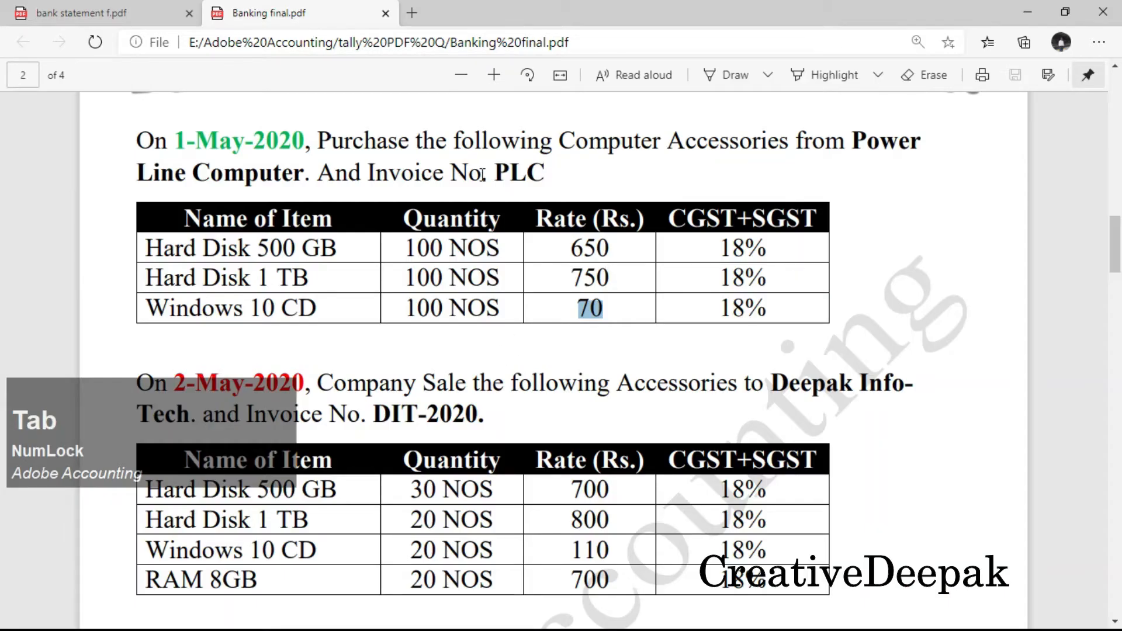
pyautogui.doubleClick(519, 172)
pyautogui.moveTo(318, 172); pyautogui.dragTo(560, 174)
# Step: Return to Tally.ERP 9, name the bill reference PLC for the full amount, and accept the purchase voucher
pyautogui.hotkey('alt', 'Tab')
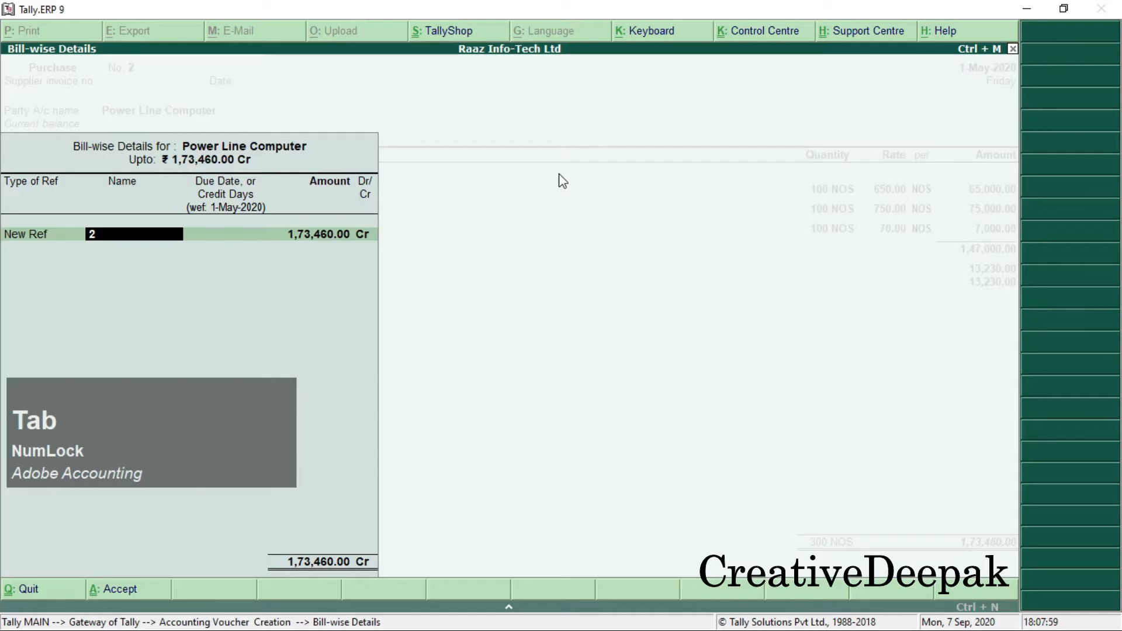
pyautogui.write('PLC')
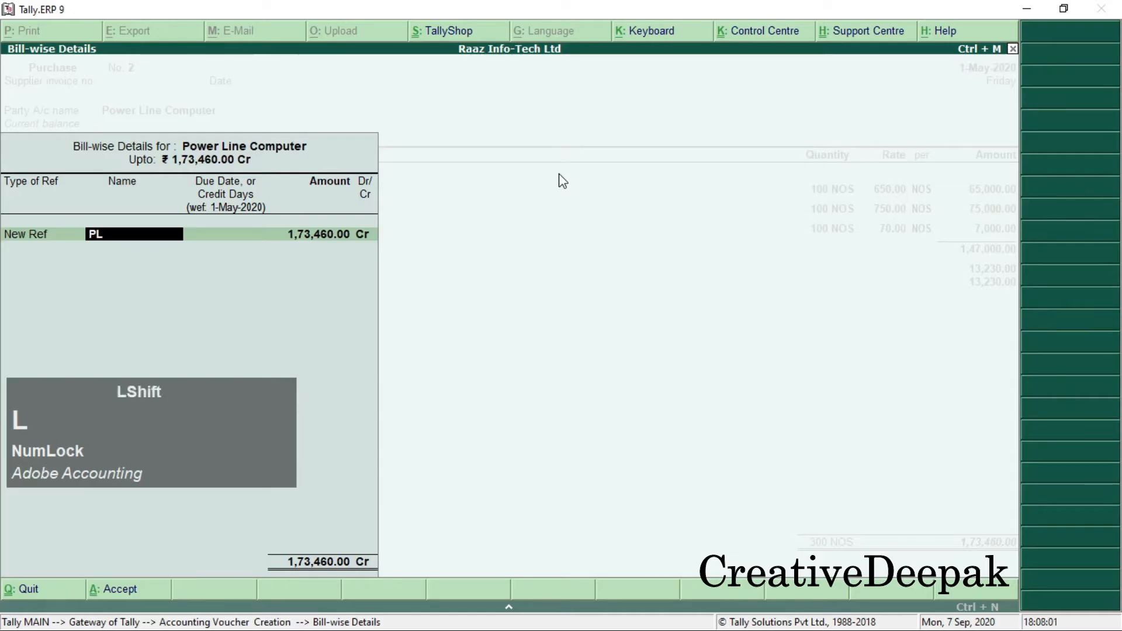
pyautogui.press('Return')
pyautogui.press('Return')
pyautogui.press('Return')
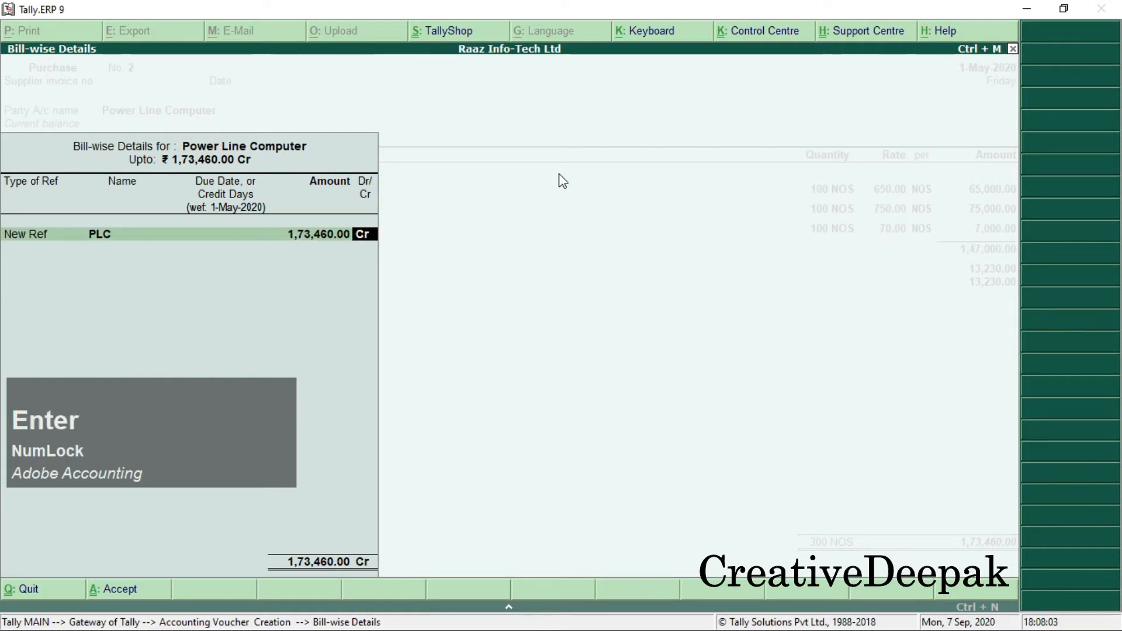
pyautogui.press('Return')
pyautogui.press('Return')
pyautogui.press('Return')
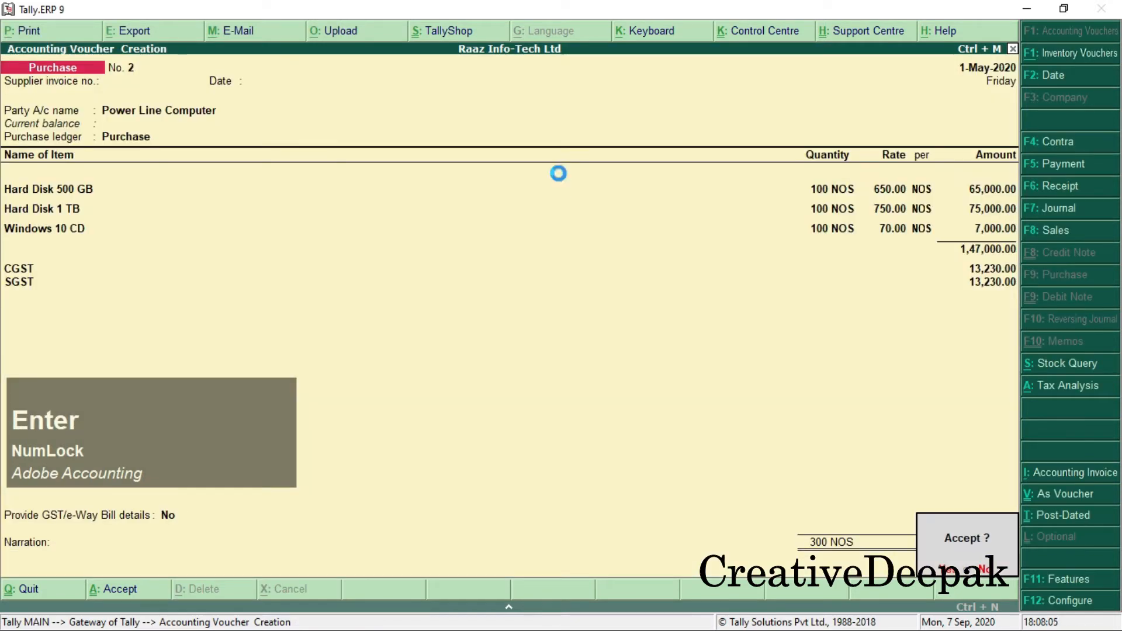
# Step: Switch to the Banking final PDF and review the date, customer and invoice number of the 2-May-2020 sale
pyautogui.hotkey('alt', 'Tab')
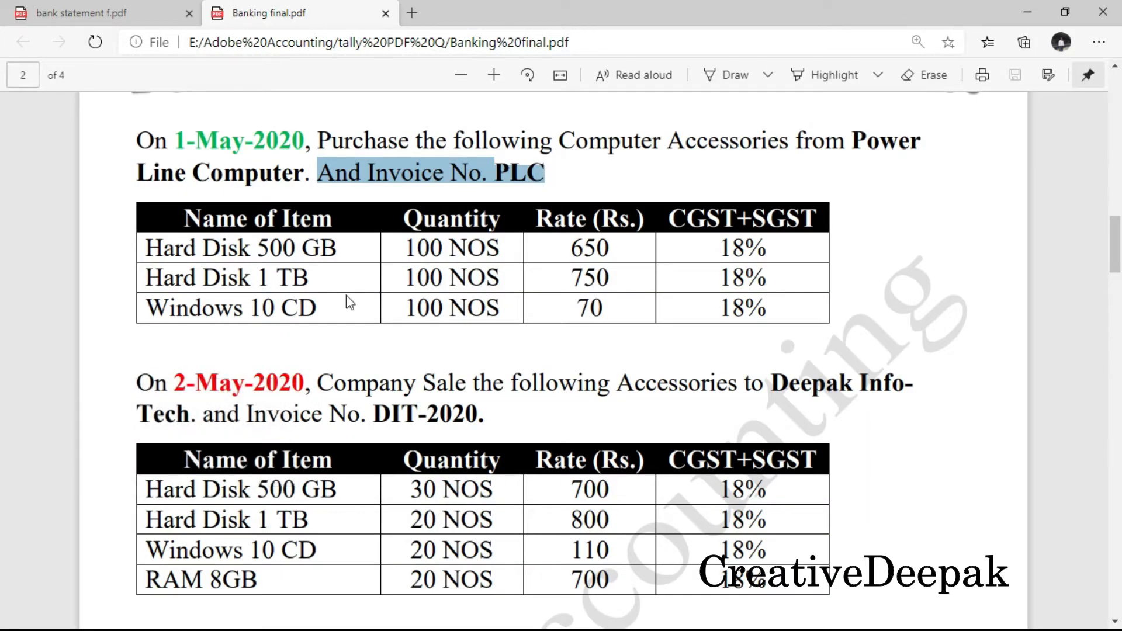
pyautogui.scroll(-3, 336, 310)
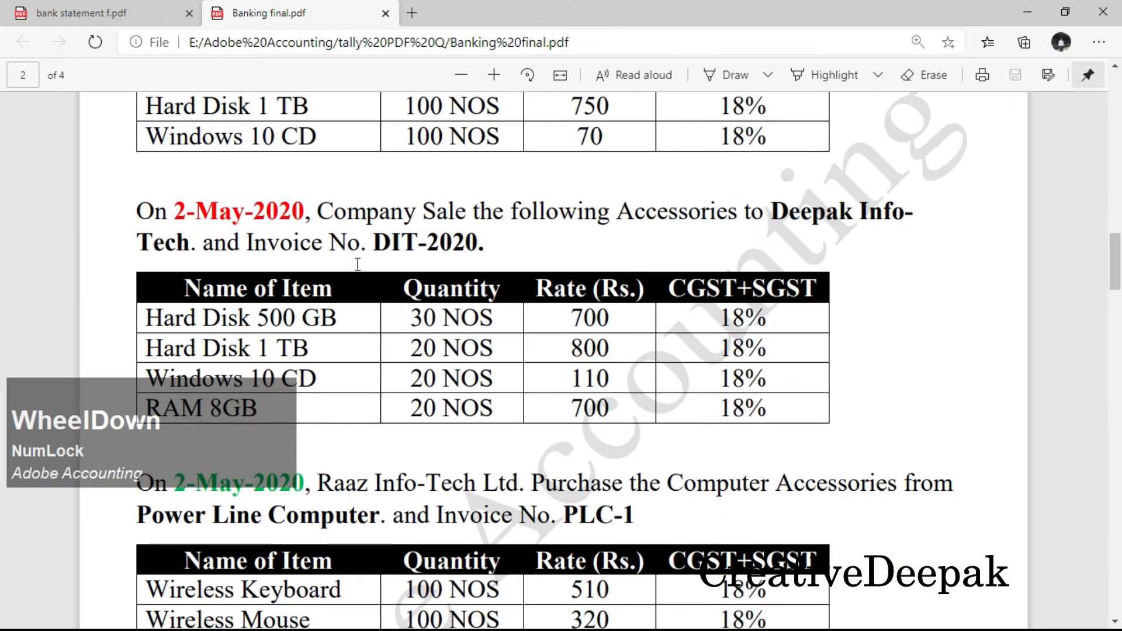
pyautogui.scroll(-1, 339, 262)
pyautogui.scroll(1, 322, 258)
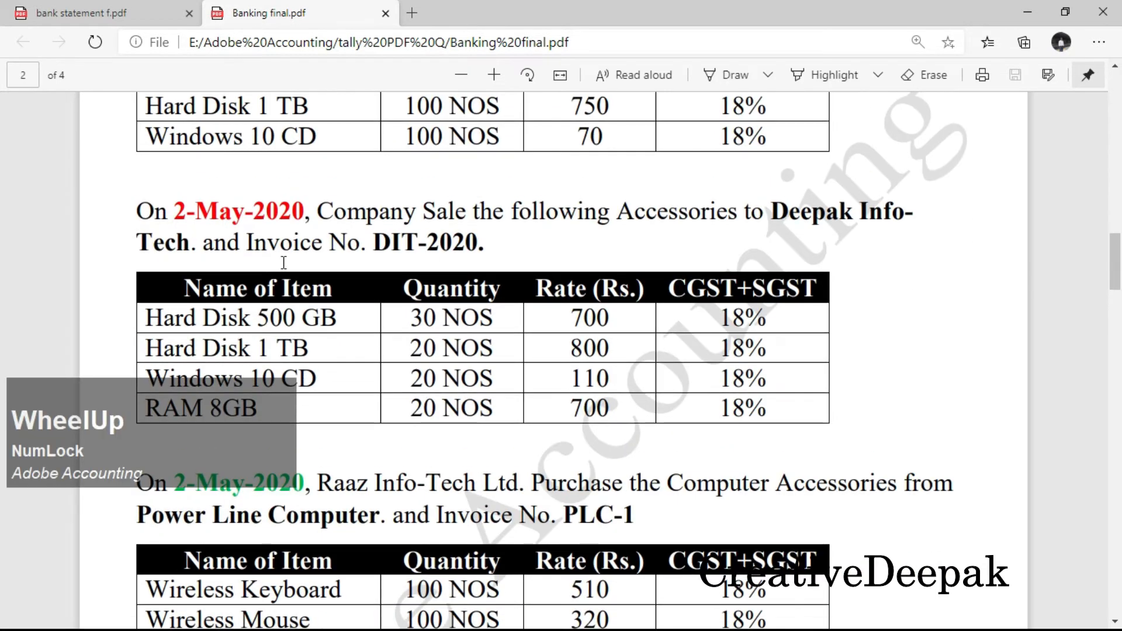
pyautogui.moveTo(168, 221); pyautogui.dragTo(546, 217)
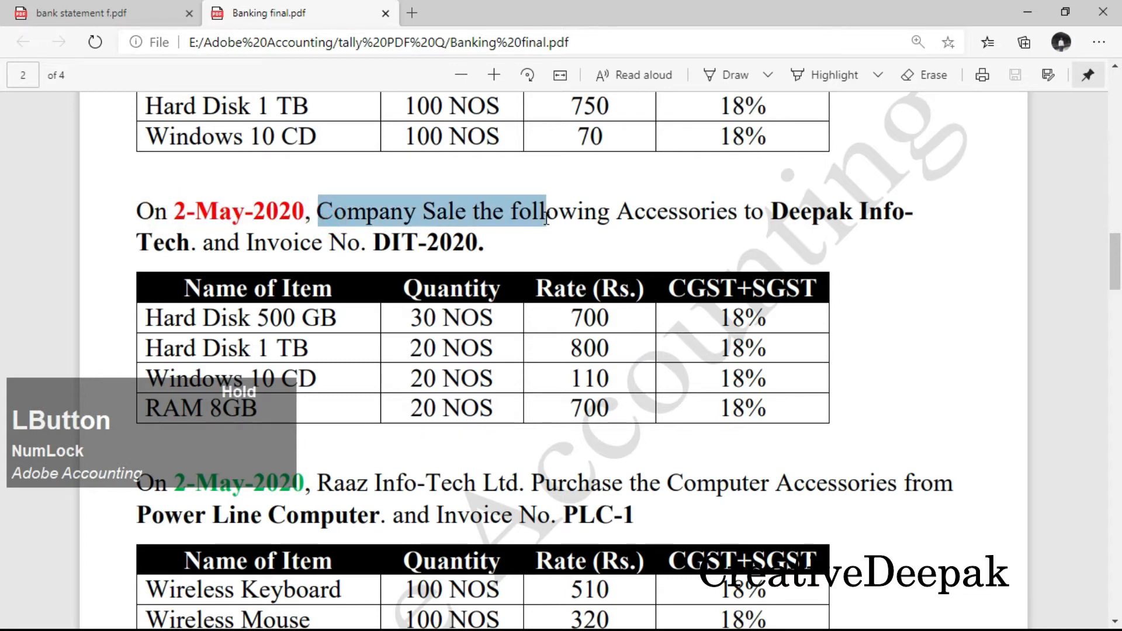
pyautogui.moveTo(450, 218); pyautogui.dragTo(907, 218)
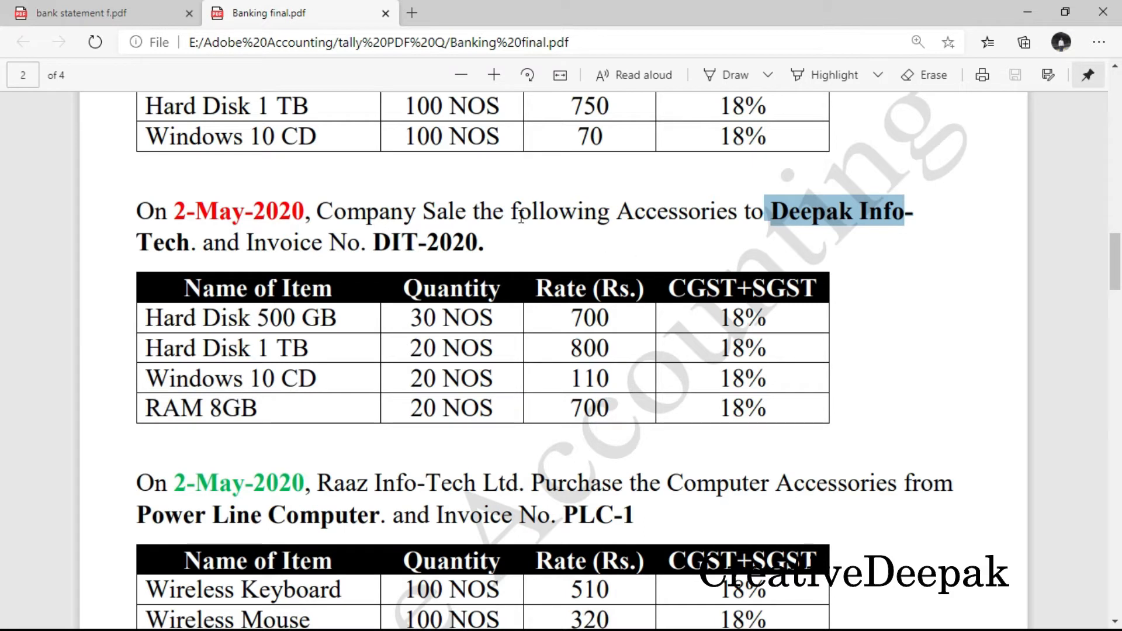
pyautogui.scroll(-3, 226, 341)
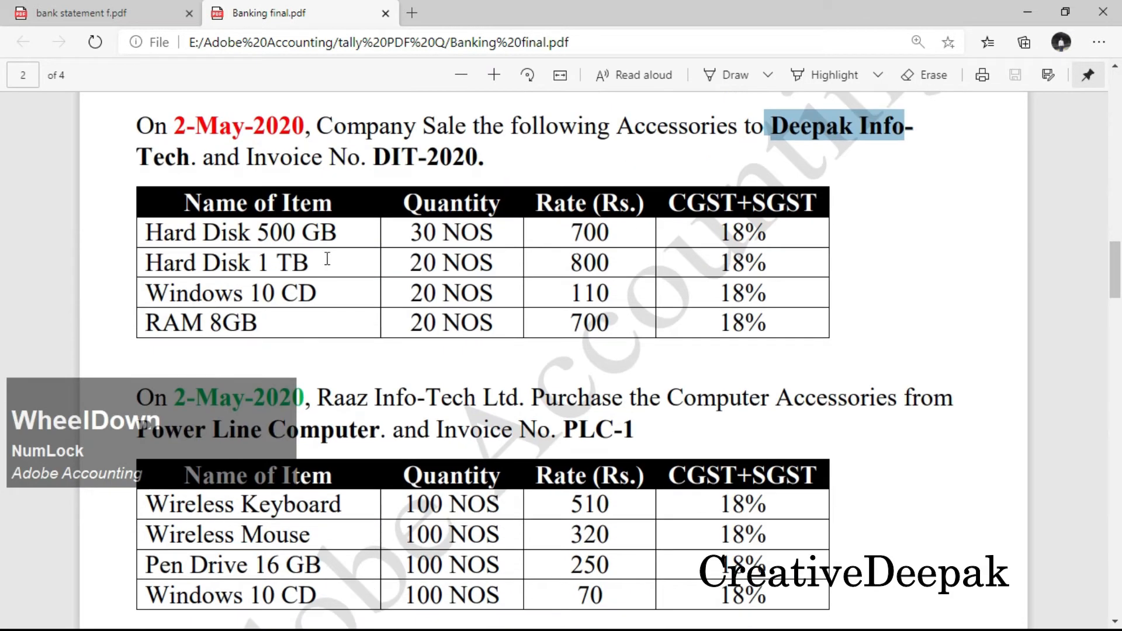
pyautogui.click(327, 258)
pyautogui.moveTo(368, 156); pyautogui.dragTo(489, 158)
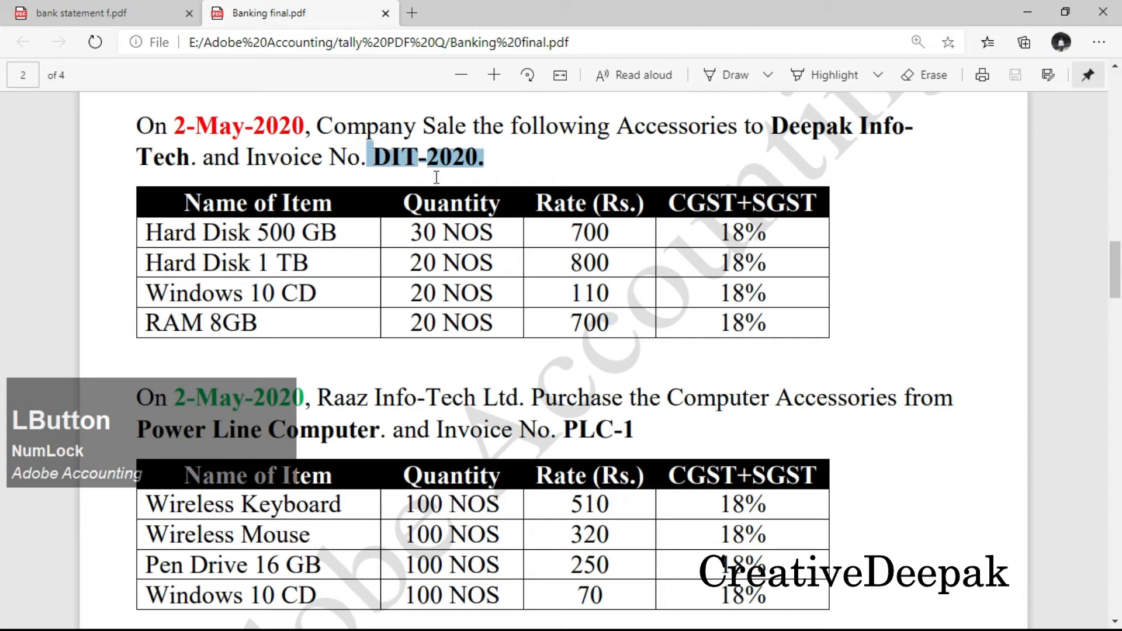
pyautogui.scroll(1, 437, 177)
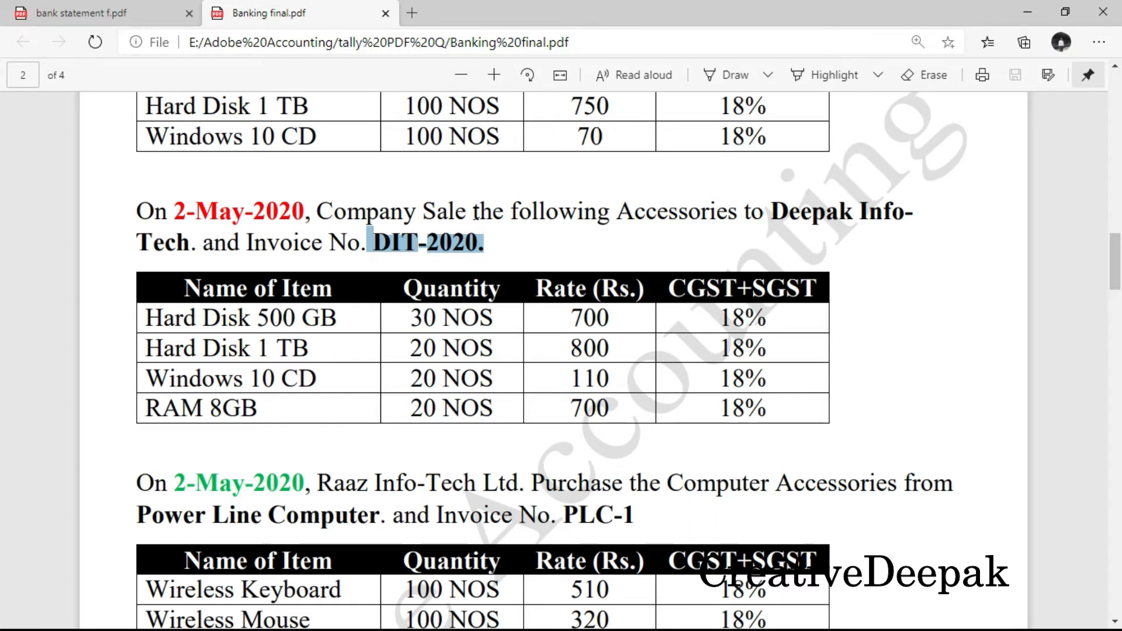
# Step: Return to Tally.ERP 9 and start a Sales voucher dated 2-May-2020
pyautogui.hotkey('alt', 'Tab')
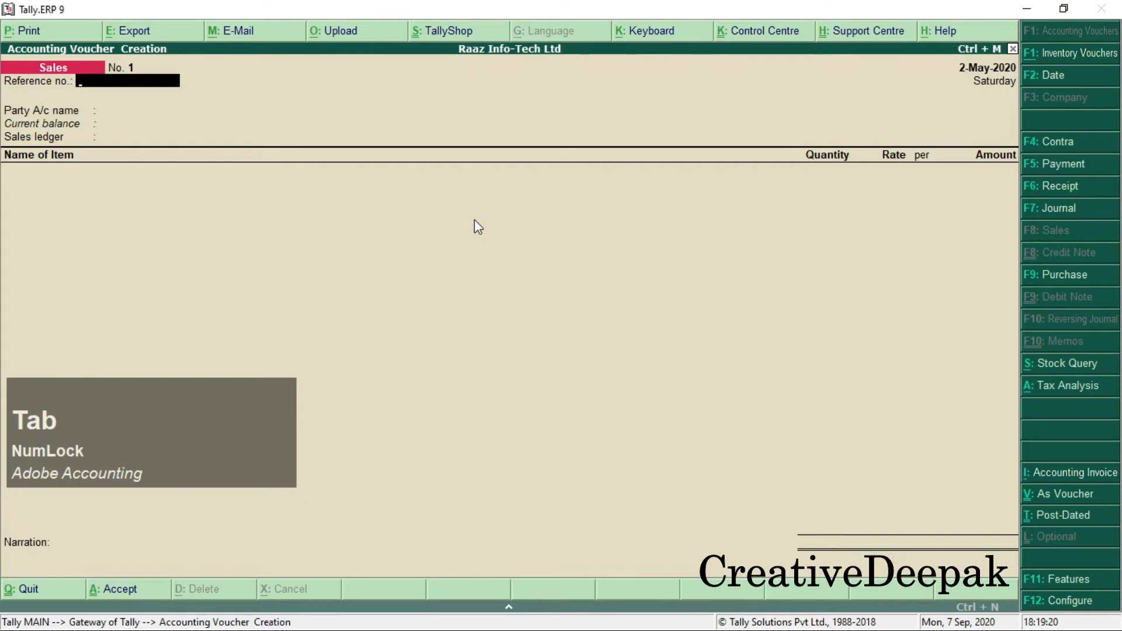
pyautogui.press('F8')
pyautogui.press('F2')
pyautogui.write('2-5')
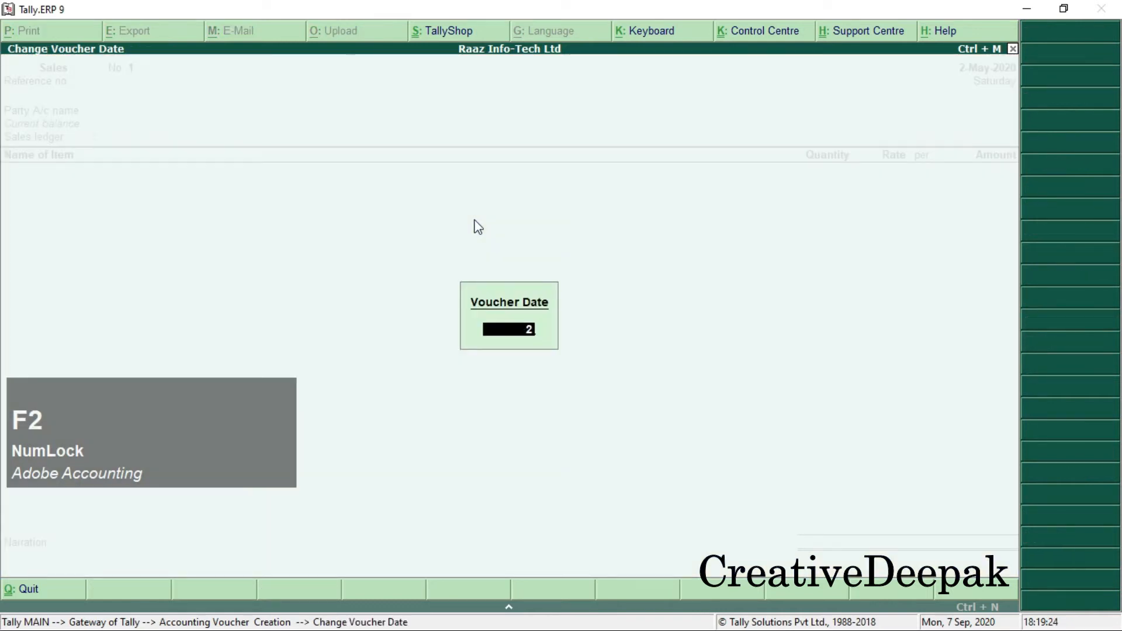
pyautogui.press('Return')
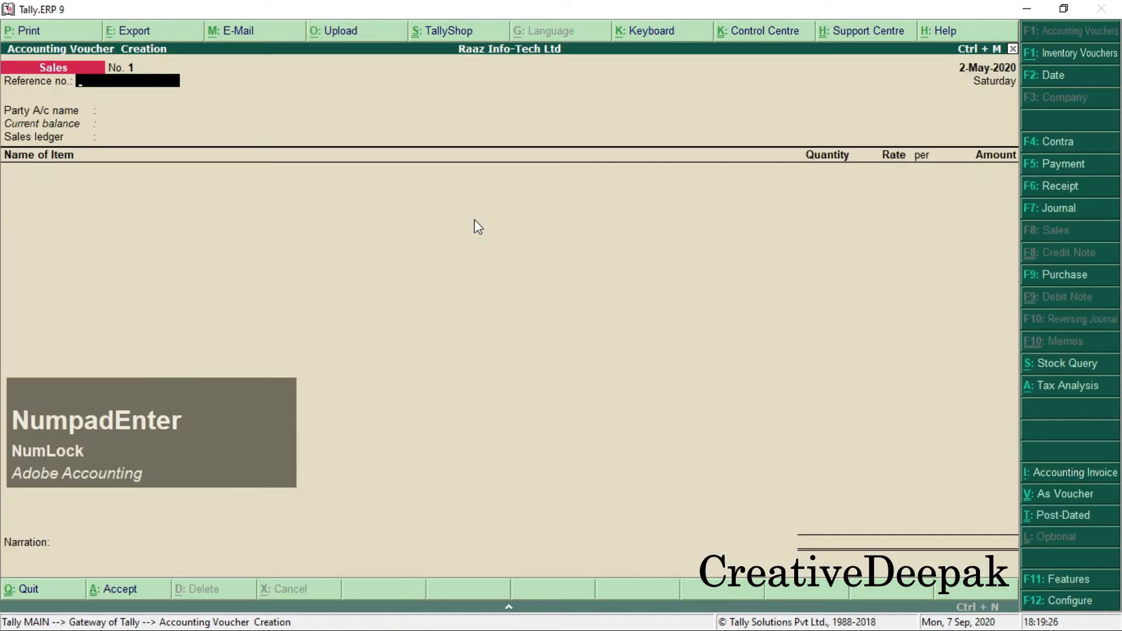
# Step: Leave the sales reference number empty and select Deepak Info-Tech as the party account
pyautogui.press('Return')
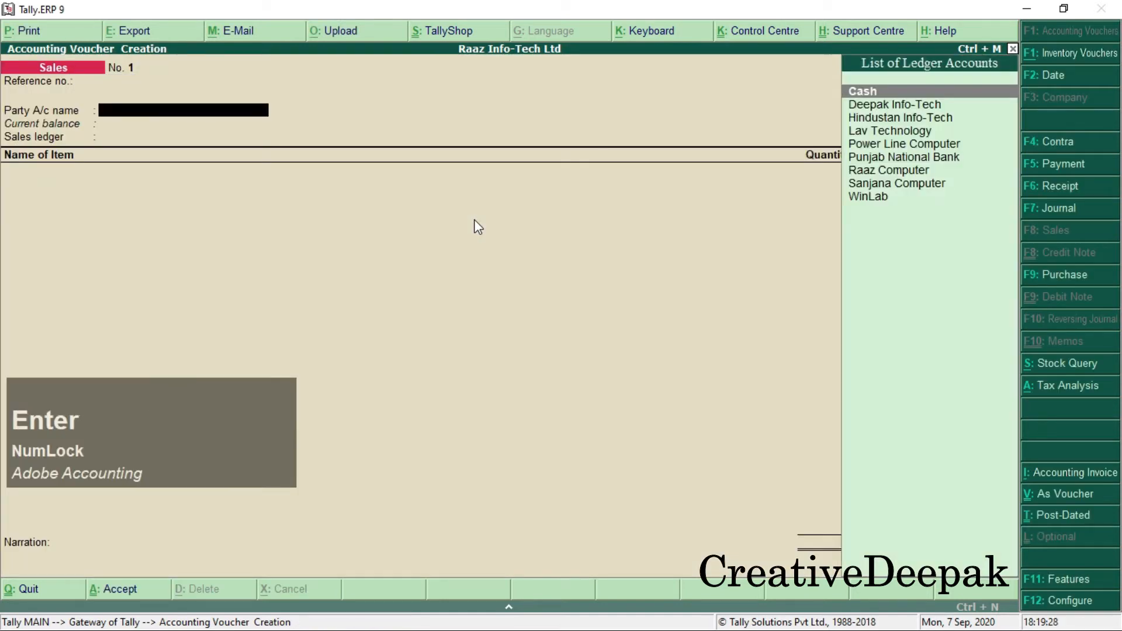
pyautogui.write('D')
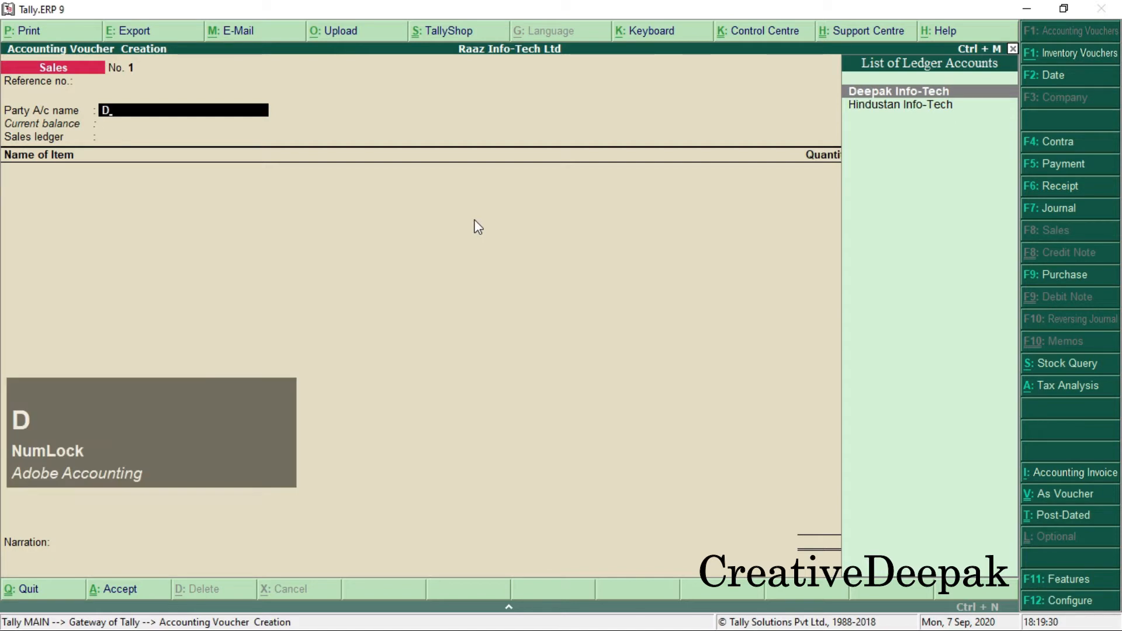
pyautogui.press('Return')
# Step: Accept Deepak Info-Tech's despatch, order and buyer details unchanged and select Sale as the sales ledger
pyautogui.press('Return')
pyautogui.press('Return')
pyautogui.press('Return')
pyautogui.press('Return')
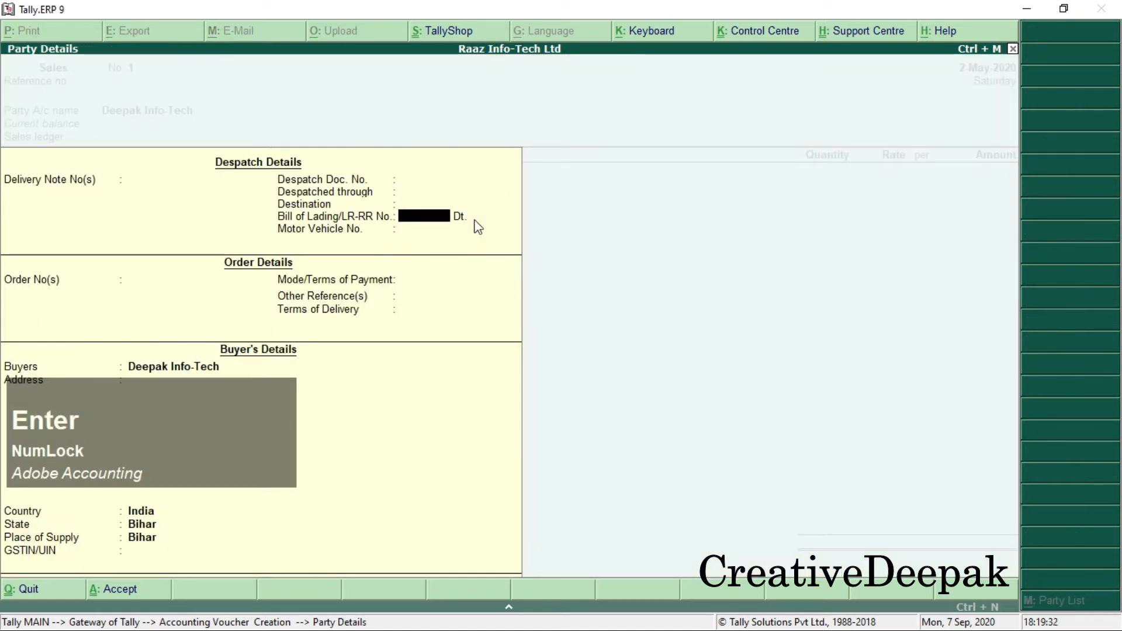
pyautogui.press('Return')
pyautogui.press('Return')
pyautogui.press('Return')
pyautogui.press('Return')
pyautogui.press('Return')
pyautogui.press('Return')
pyautogui.press('Return')
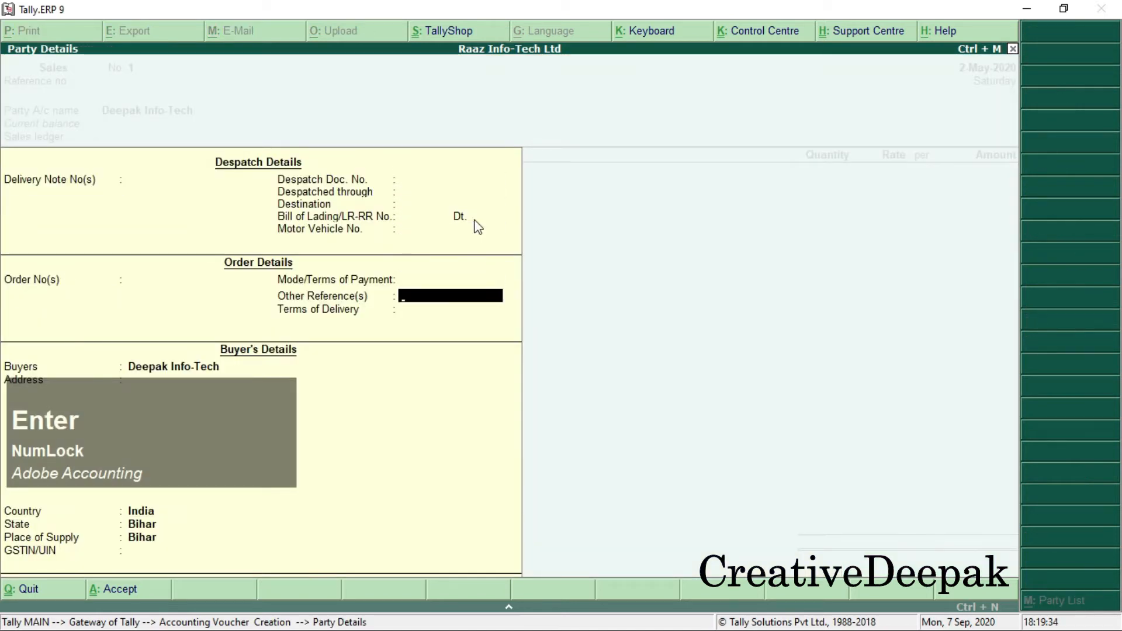
pyautogui.press('Return')
pyautogui.press('Return')
pyautogui.press('Return')
pyautogui.press('Return')
pyautogui.press('Return')
pyautogui.press('Return')
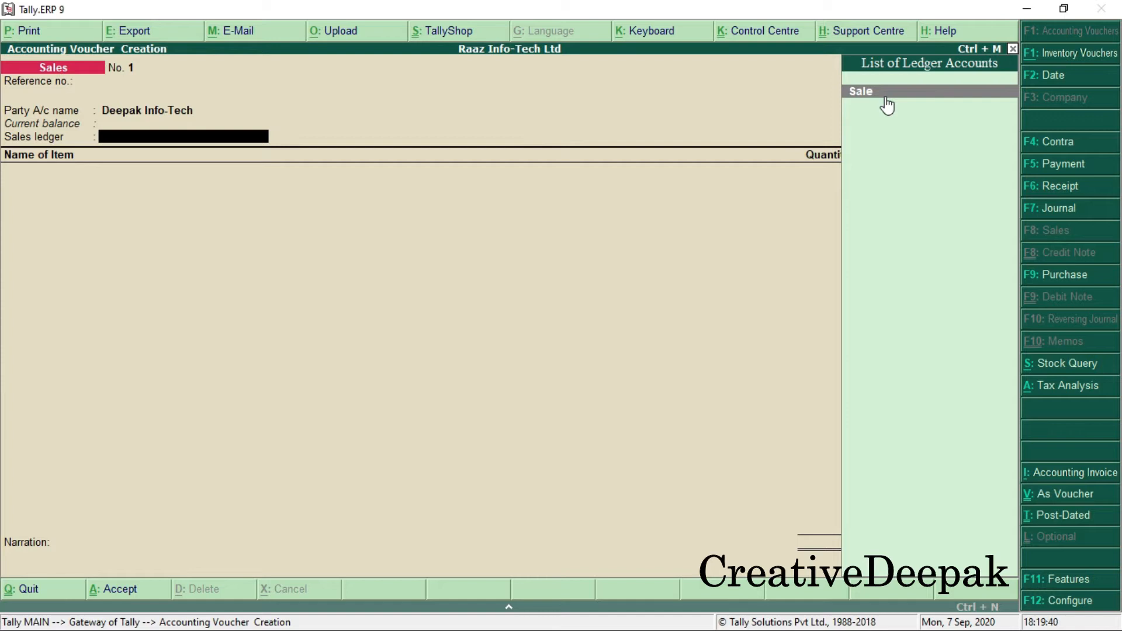
pyautogui.press('Return')
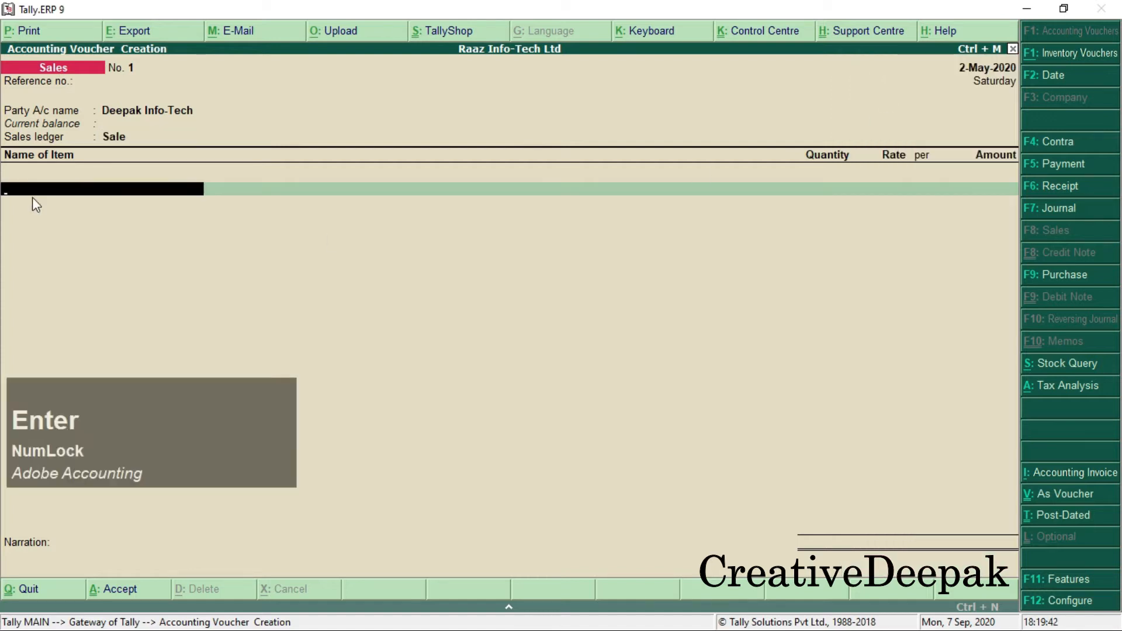
# Step: Switch to the Banking final PDF and look up the name, quantity and rate of the first item sold to Deepak Info-Tech
pyautogui.hotkey('alt', 'Tab')
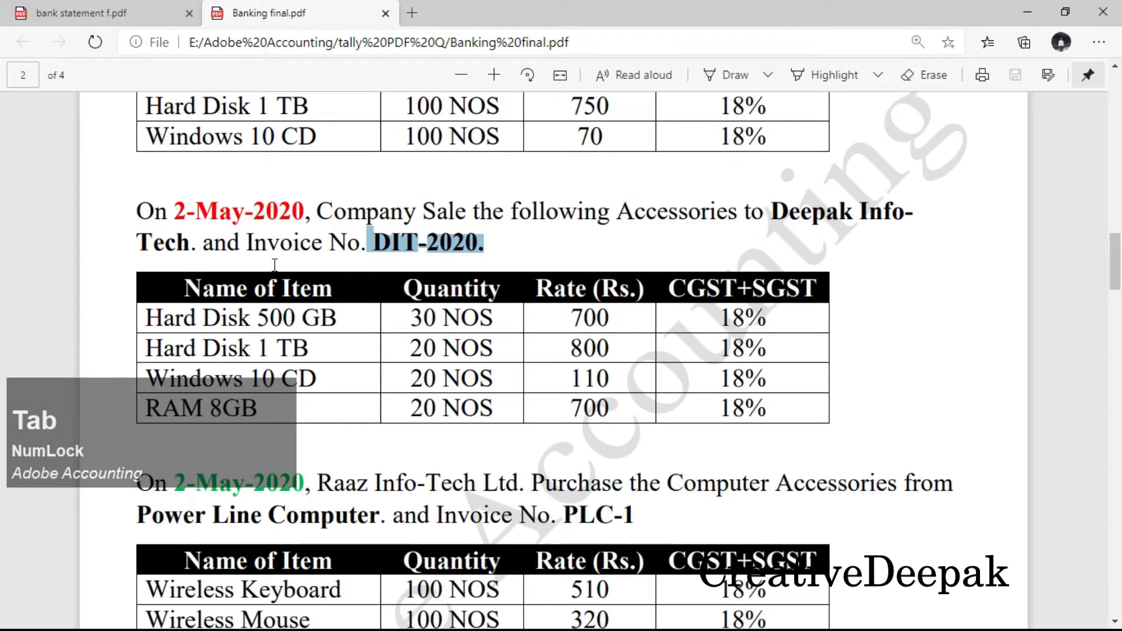
pyautogui.scroll(-2, 274, 254)
pyautogui.moveTo(145, 232); pyautogui.dragTo(320, 234)
pyautogui.moveTo(416, 234); pyautogui.dragTo(436, 234)
pyautogui.moveTo(573, 235); pyautogui.dragTo(604, 237)
# Step: Return to Tally.ERP 9 and add Hard Disk 500 GB to the sales voucher with quantity 30 NOS at rate 700
pyautogui.hotkey('alt', 'Tab')
pyautogui.write('H')
pyautogui.press('Down')
pyautogui.press('Down')
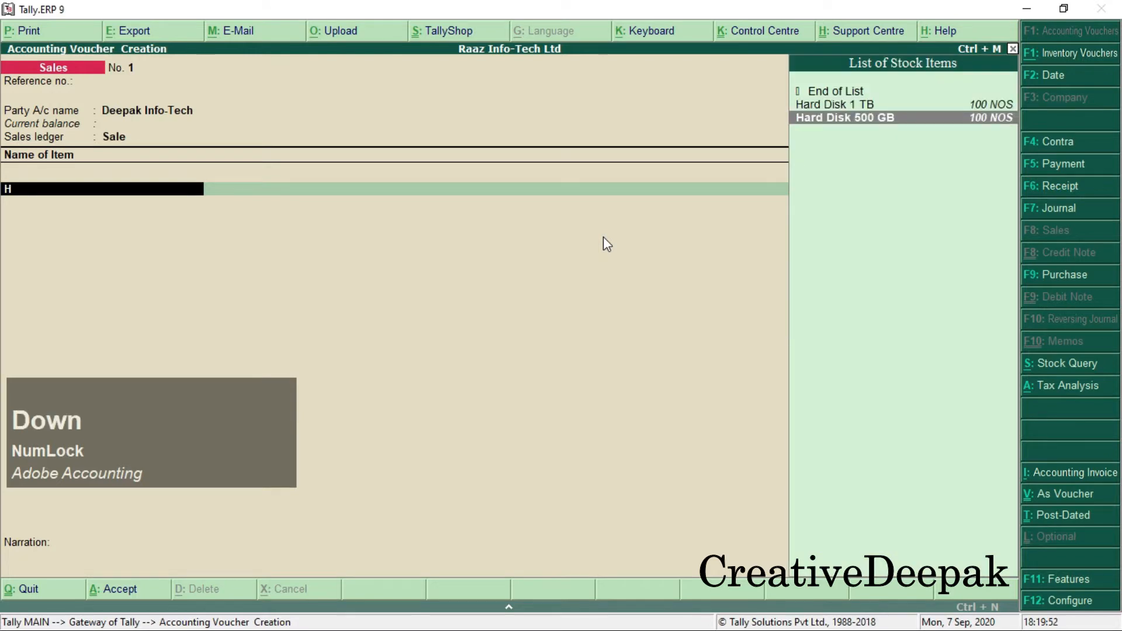
pyautogui.press('Return')
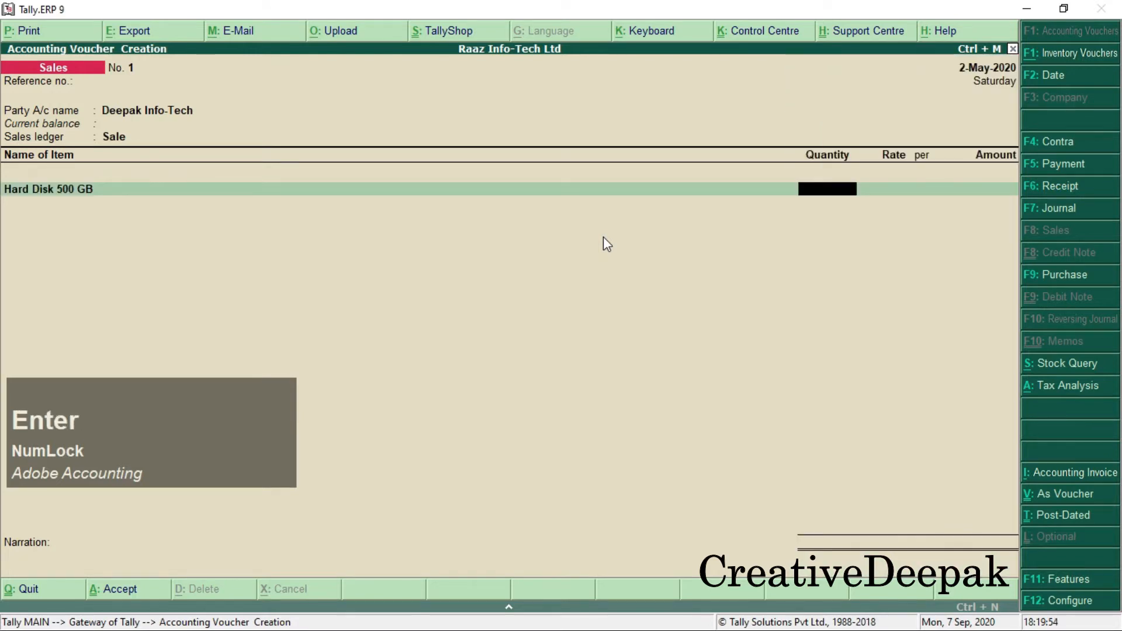
pyautogui.press('Return')
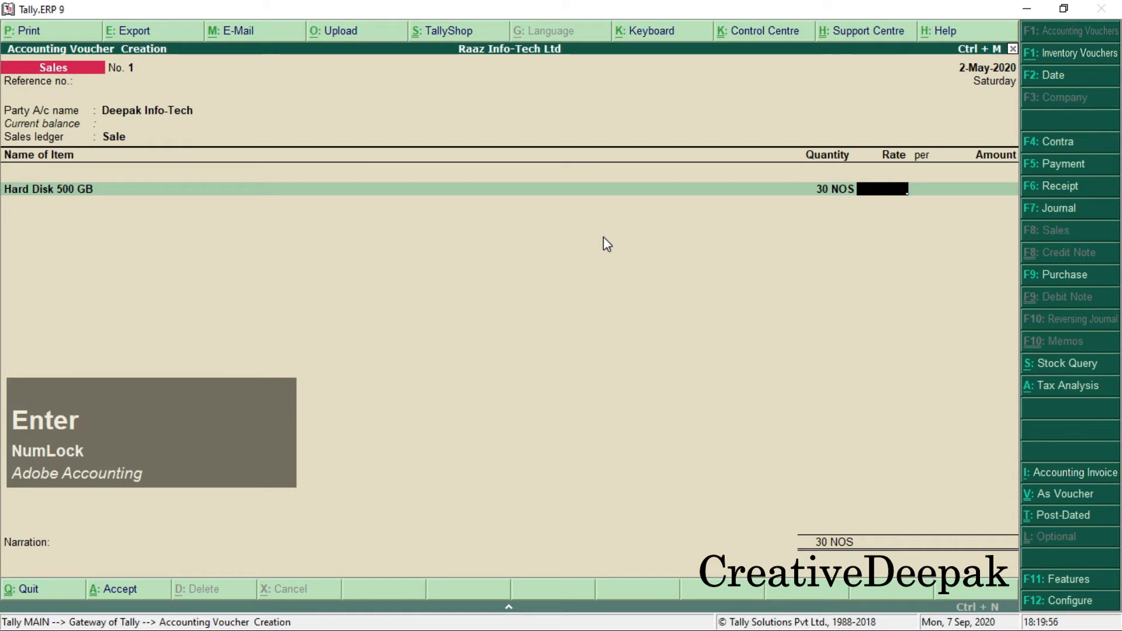
pyautogui.press('Return')
pyautogui.press('Return')
pyautogui.press('Return')
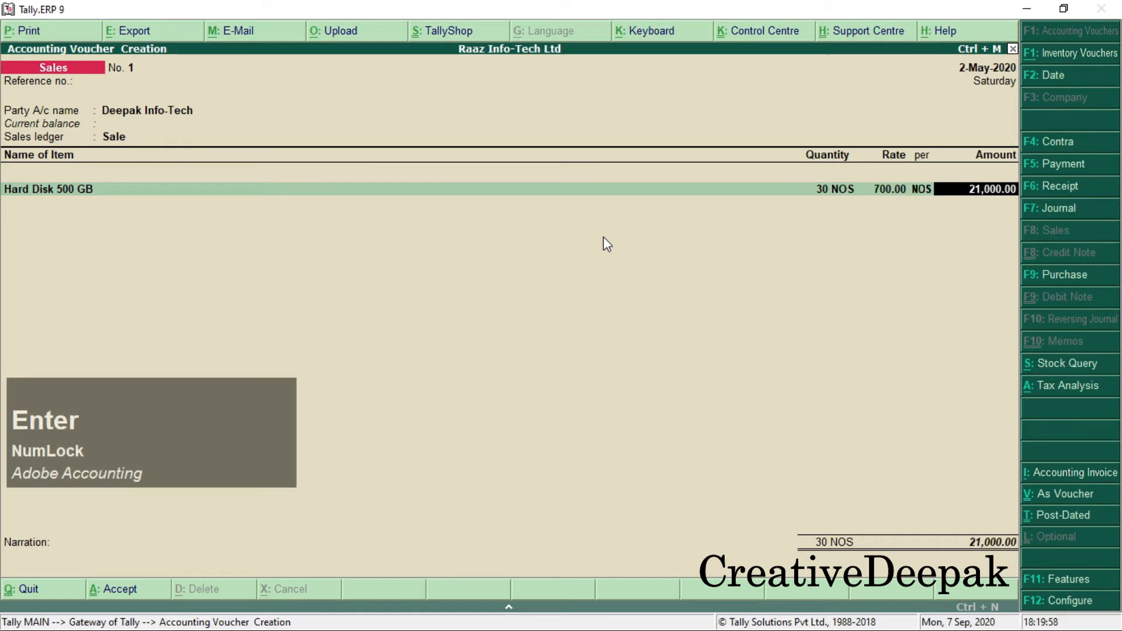
# Step: Switch to the Banking final PDF and look up the name, quantity and rate of the second item sold to Deepak Info-Tech
pyautogui.hotkey('alt', 'Tab')
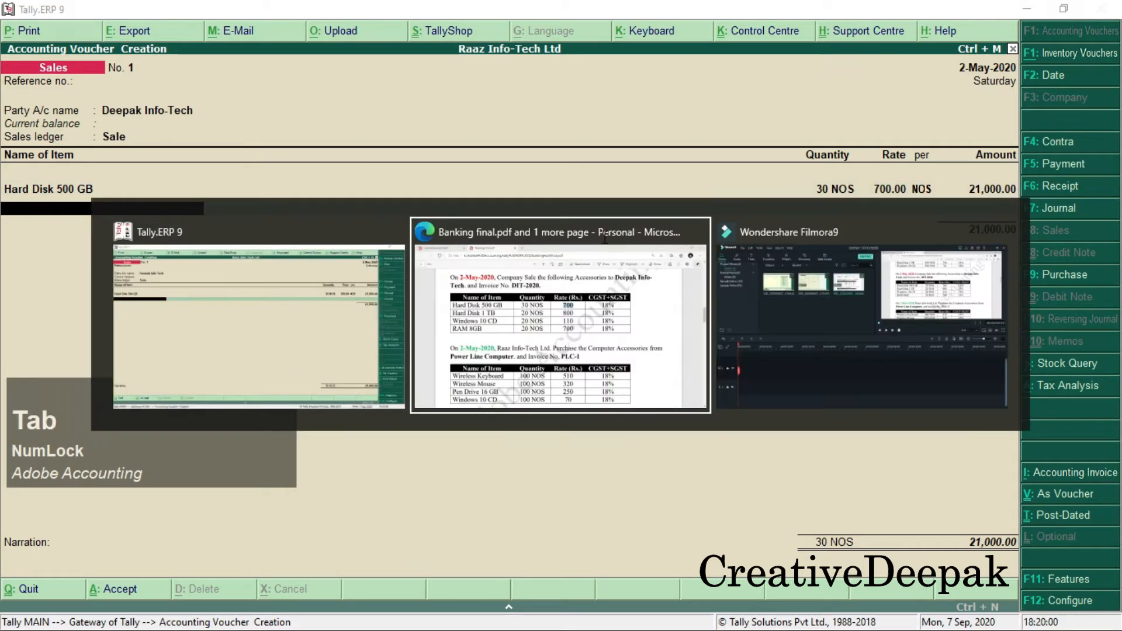
pyautogui.click(178, 265)
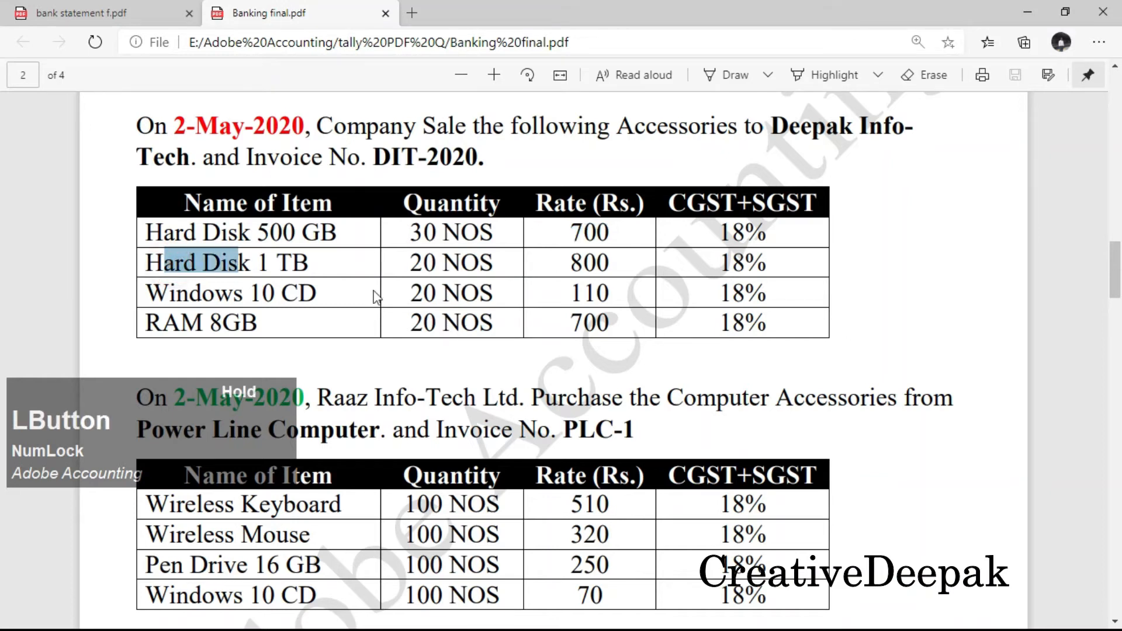
pyautogui.moveTo(399, 265); pyautogui.dragTo(442, 264)
pyautogui.moveTo(570, 264); pyautogui.dragTo(612, 269)
# Step: Return to Tally.ERP 9 and add Hard Disk 1 TB to the sales voucher with quantity 20 NOS at rate 800
pyautogui.hotkey('alt', 'Tab')
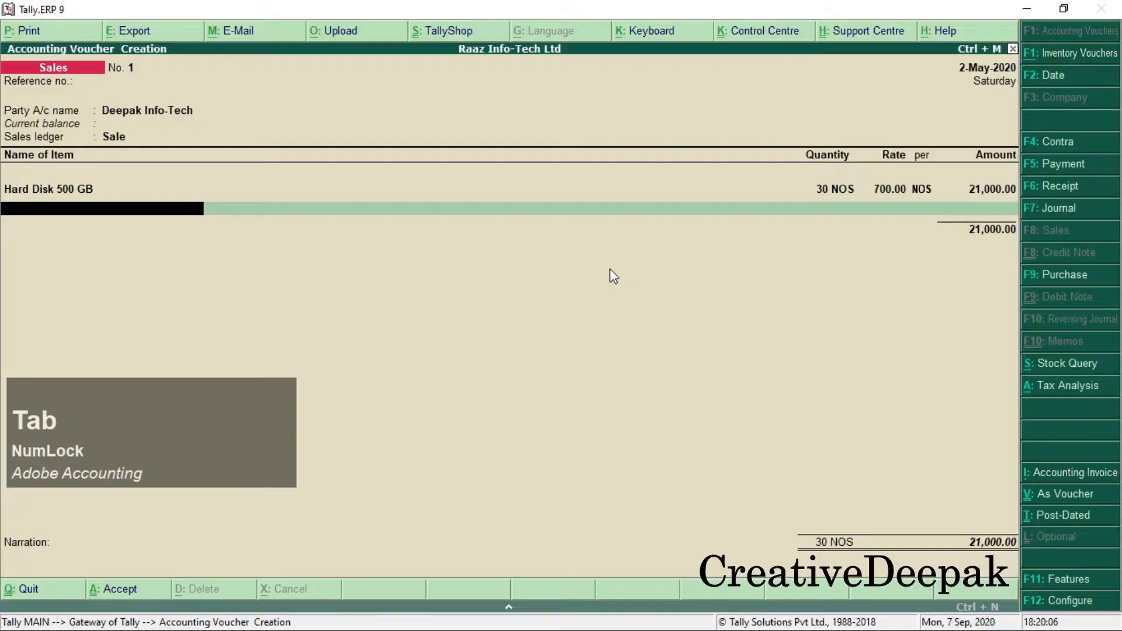
pyautogui.write('H')
pyautogui.press('Down')
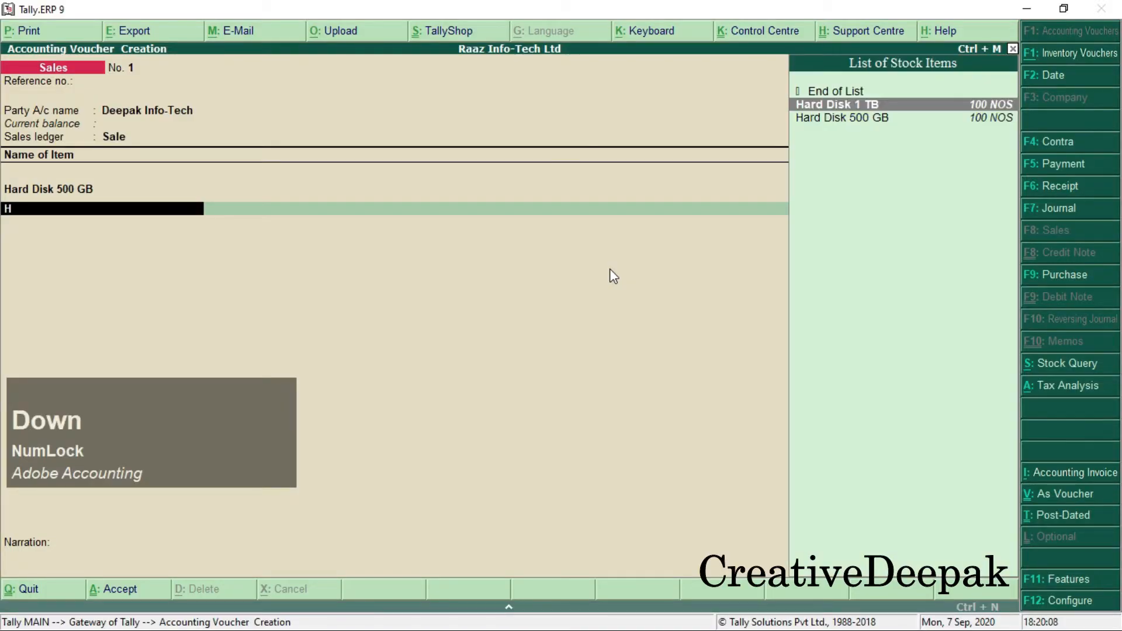
pyautogui.press('Return')
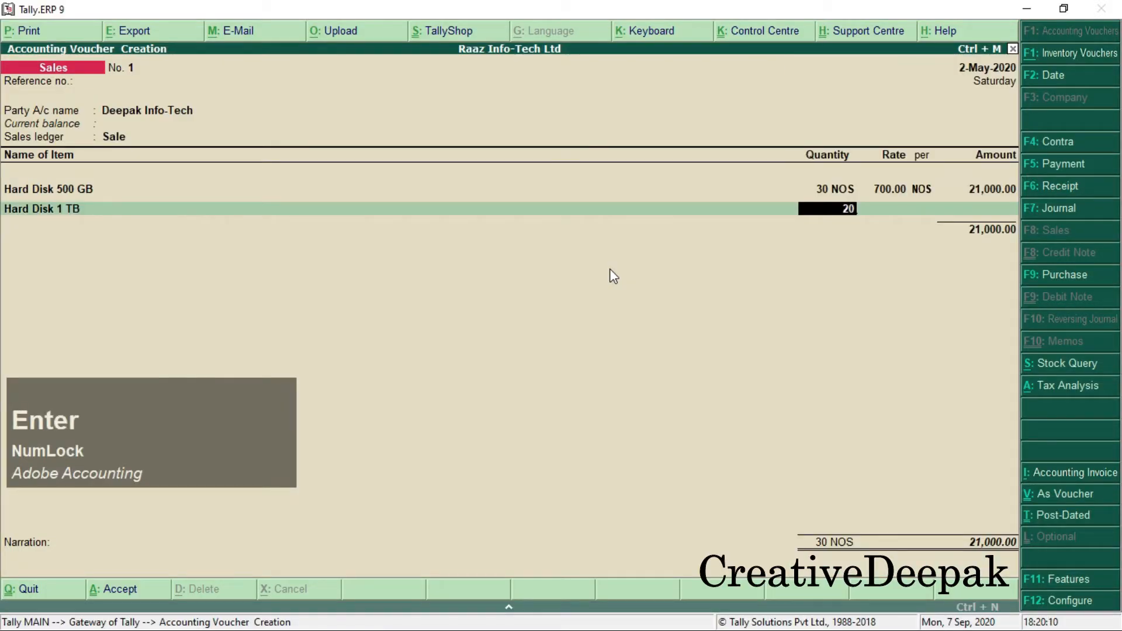
pyautogui.press('Return')
pyautogui.write('80')
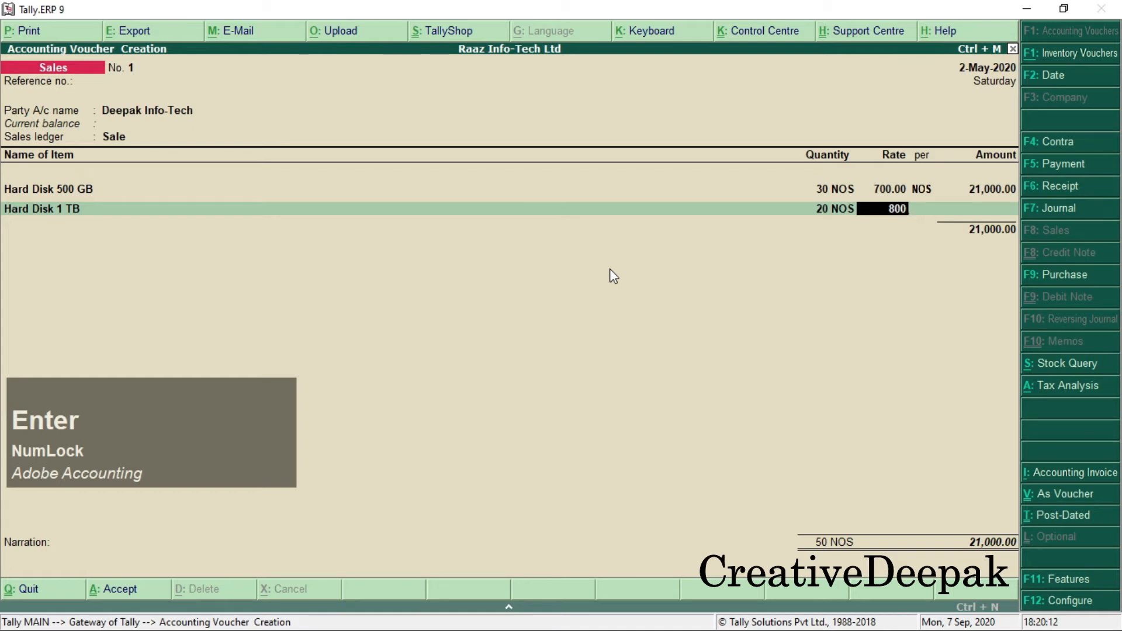
pyautogui.write('0')
pyautogui.press('Return')
pyautogui.press('Return')
pyautogui.press('Return')
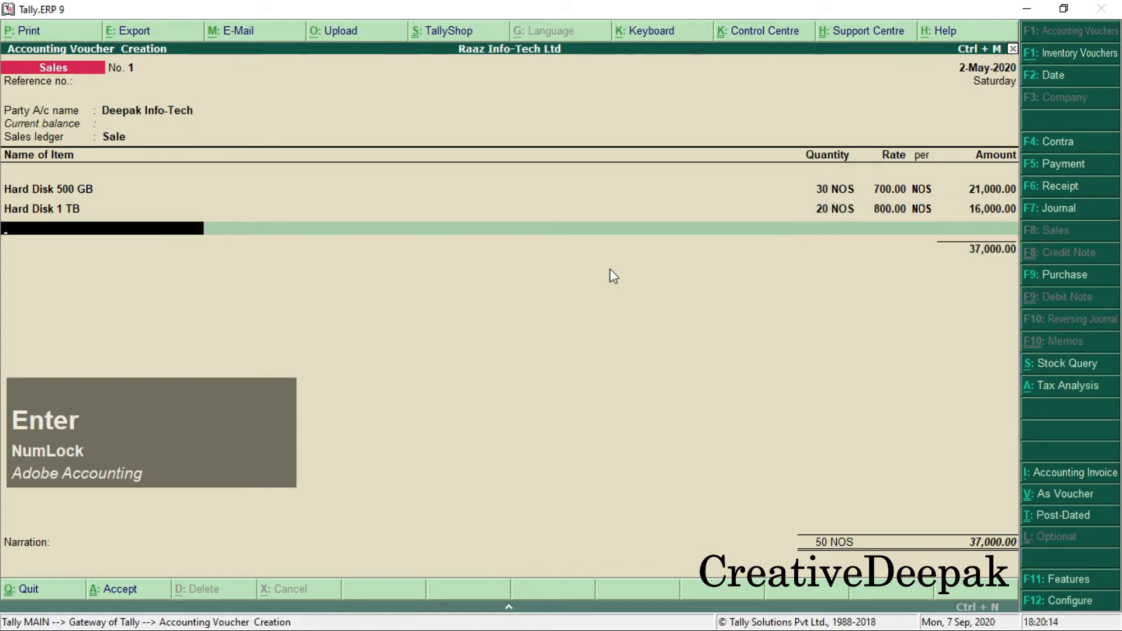
# Step: Switch to the Banking final PDF and look up the name, quantity and rate of the third item sold to Deepak Info-Tech
pyautogui.hotkey('alt', 'Tab')
pyautogui.moveTo(145, 301); pyautogui.dragTo(312, 294)
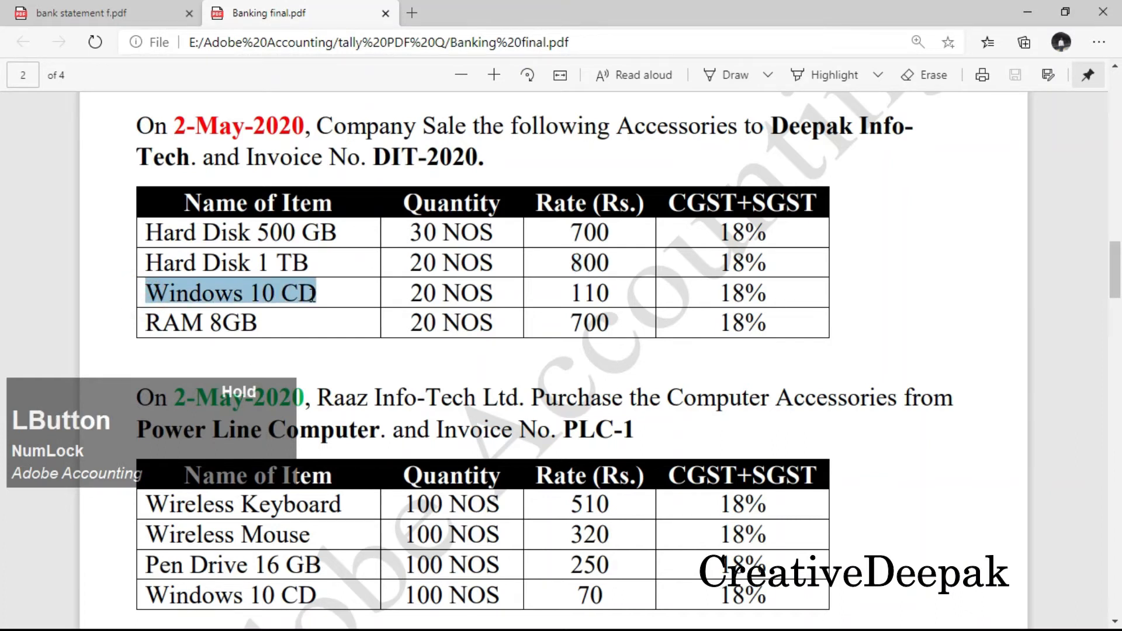
pyautogui.moveTo(409, 294); pyautogui.dragTo(462, 294)
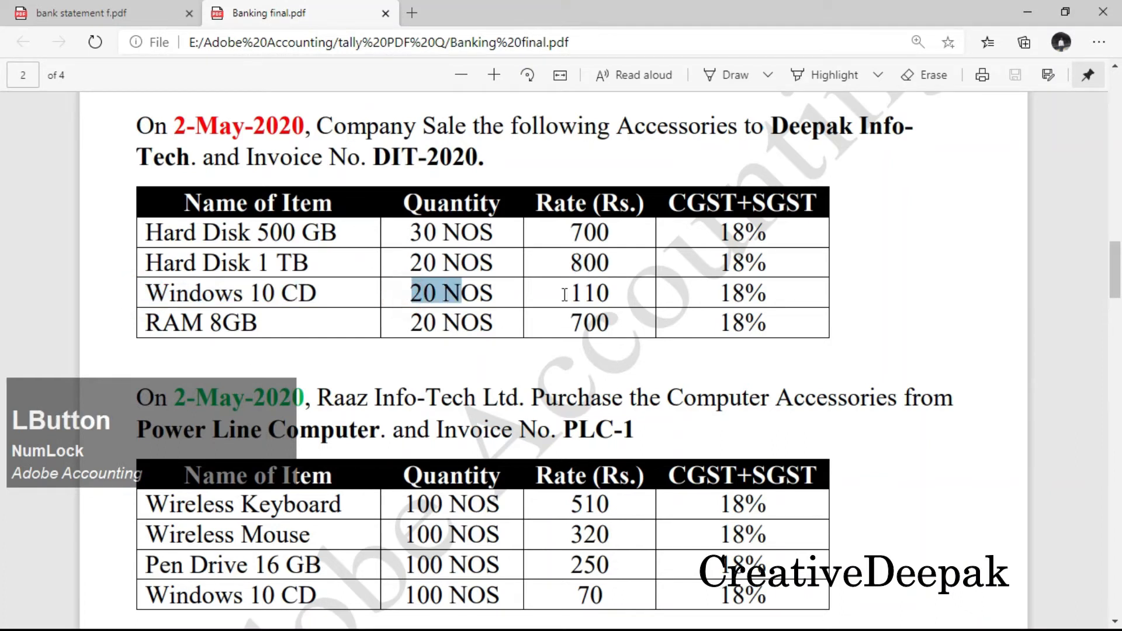
pyautogui.moveTo(564, 294); pyautogui.dragTo(605, 294)
# Step: Return to Tally.ERP 9 and add Windows 10 CD to the sales voucher with quantity 20 NOS at rate 110
pyautogui.hotkey('alt', 'Tab')
pyautogui.write('W')
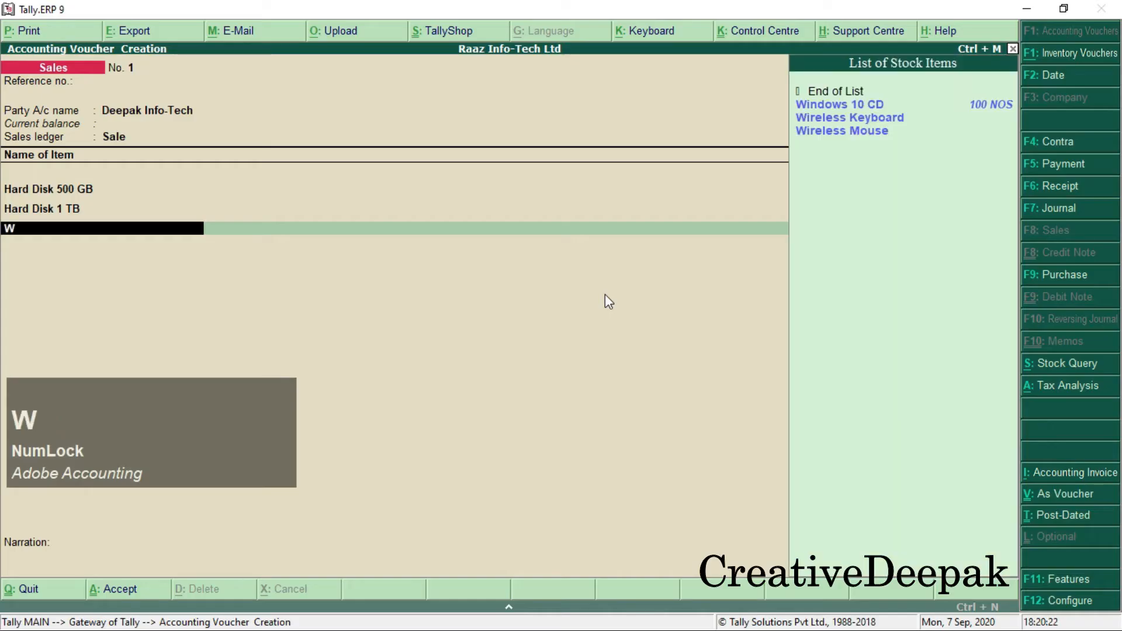
pyautogui.press('Down')
pyautogui.press('Return')
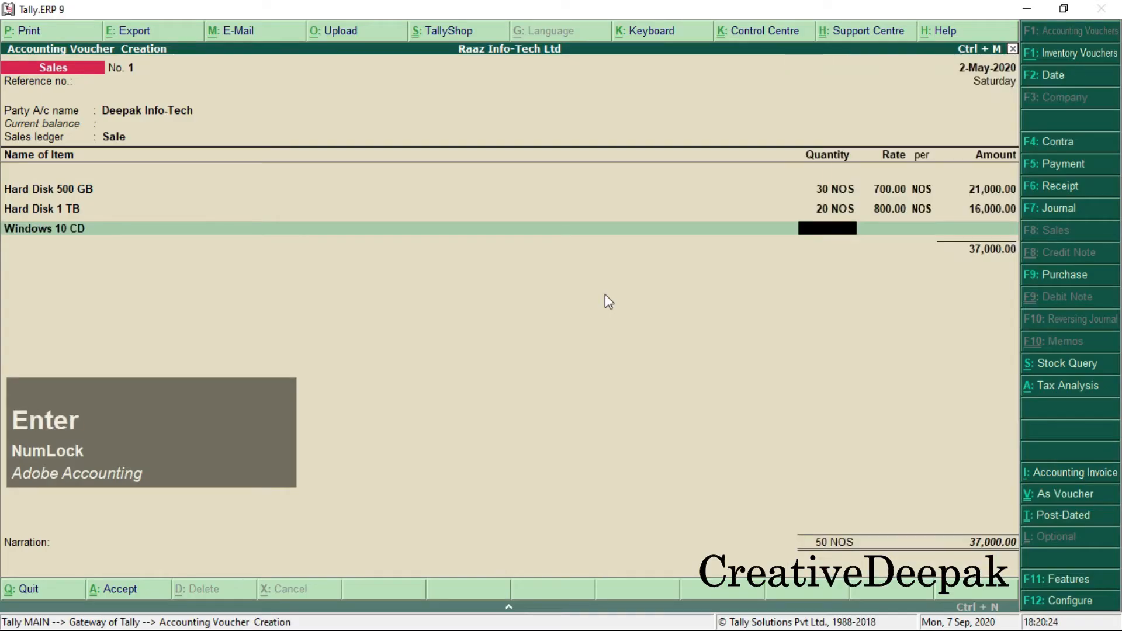
pyautogui.press('Return')
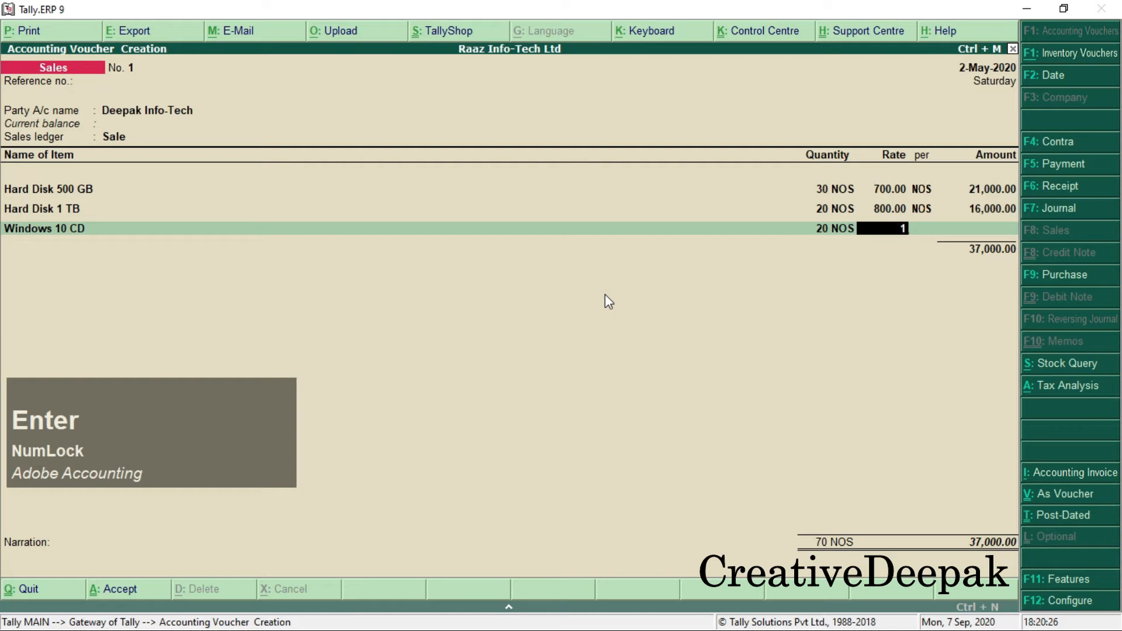
pyautogui.write('110')
pyautogui.press('Return')
pyautogui.press('Return')
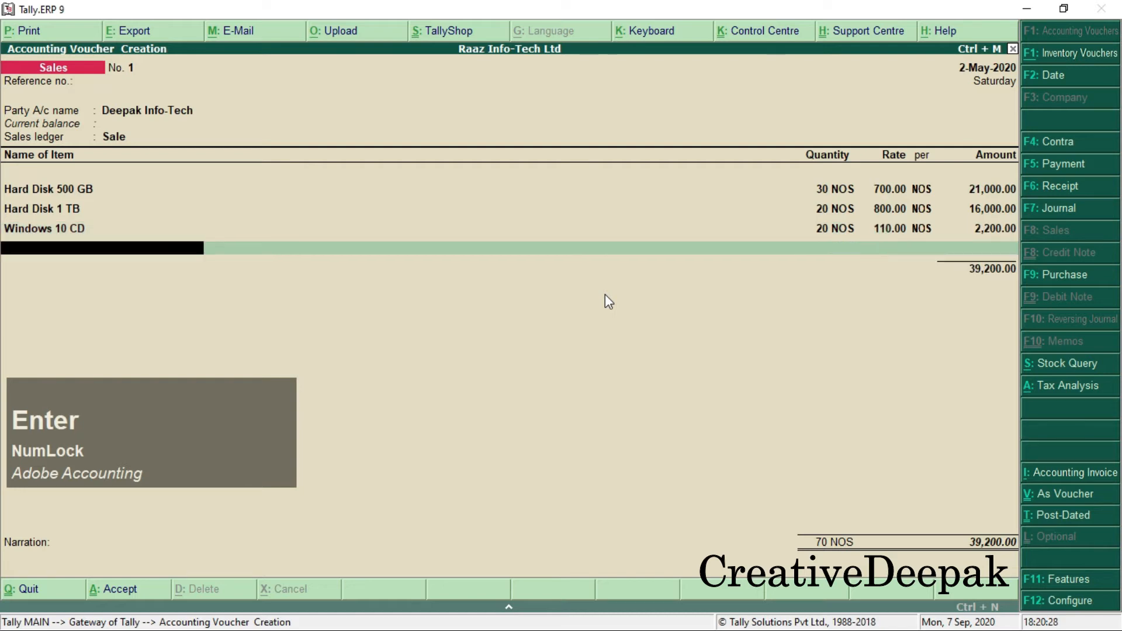
# Step: Switch to the Banking final PDF and look up the name, quantity and rate of the last item sold to Deepak Info-Tech
pyautogui.hotkey('alt', 'Tab')
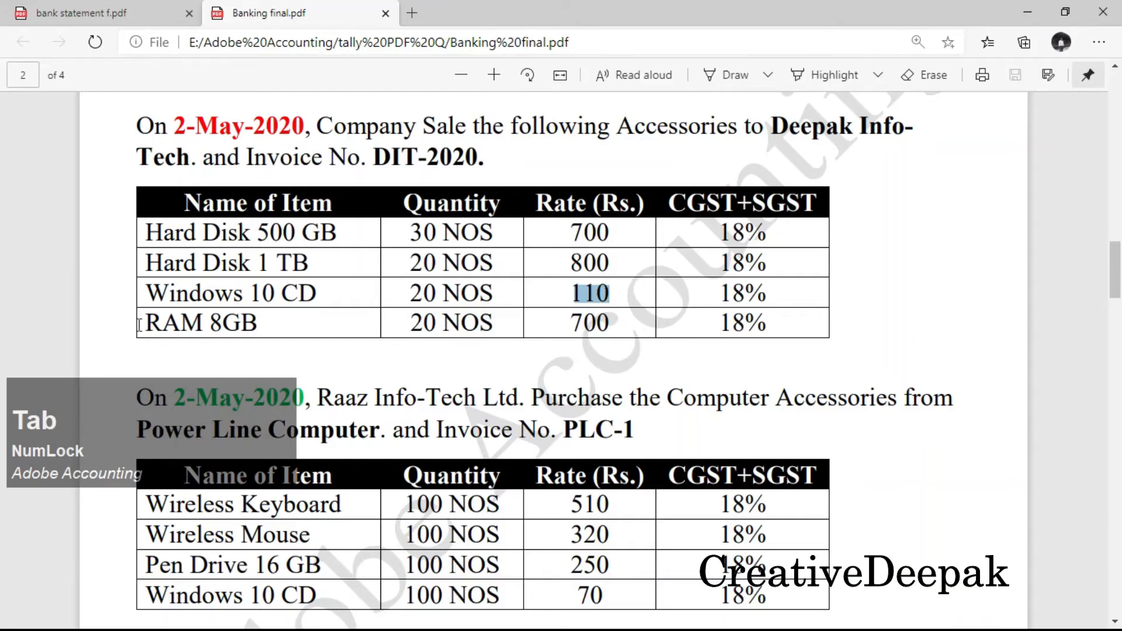
pyautogui.click(212, 330)
pyautogui.moveTo(133, 321); pyautogui.dragTo(249, 324)
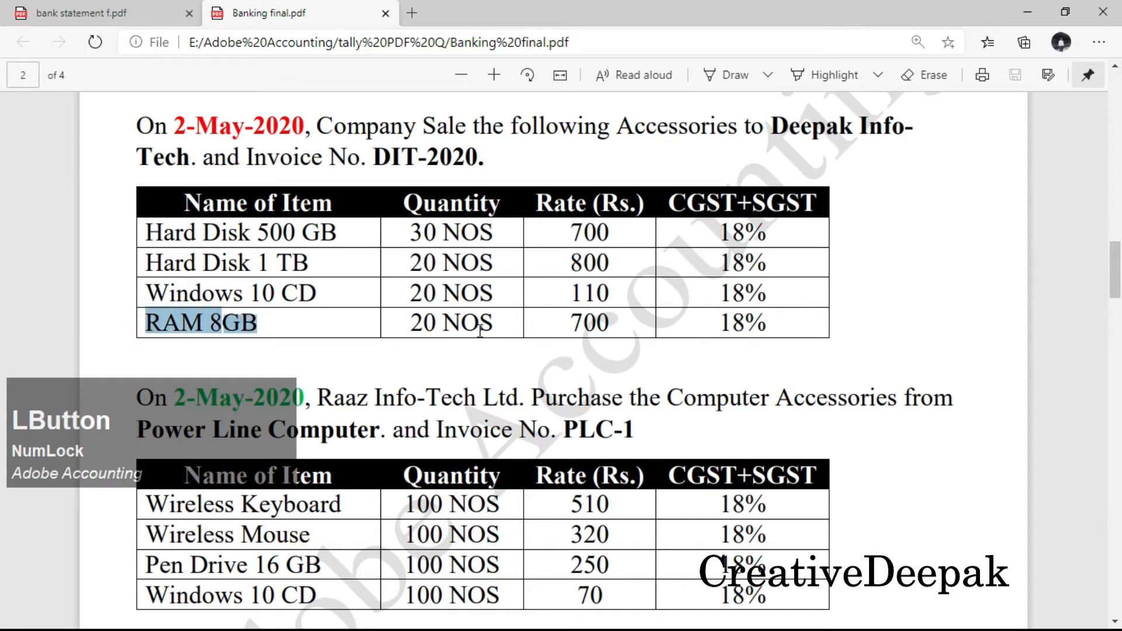
pyautogui.moveTo(413, 325); pyautogui.dragTo(465, 324)
pyautogui.click(562, 322)
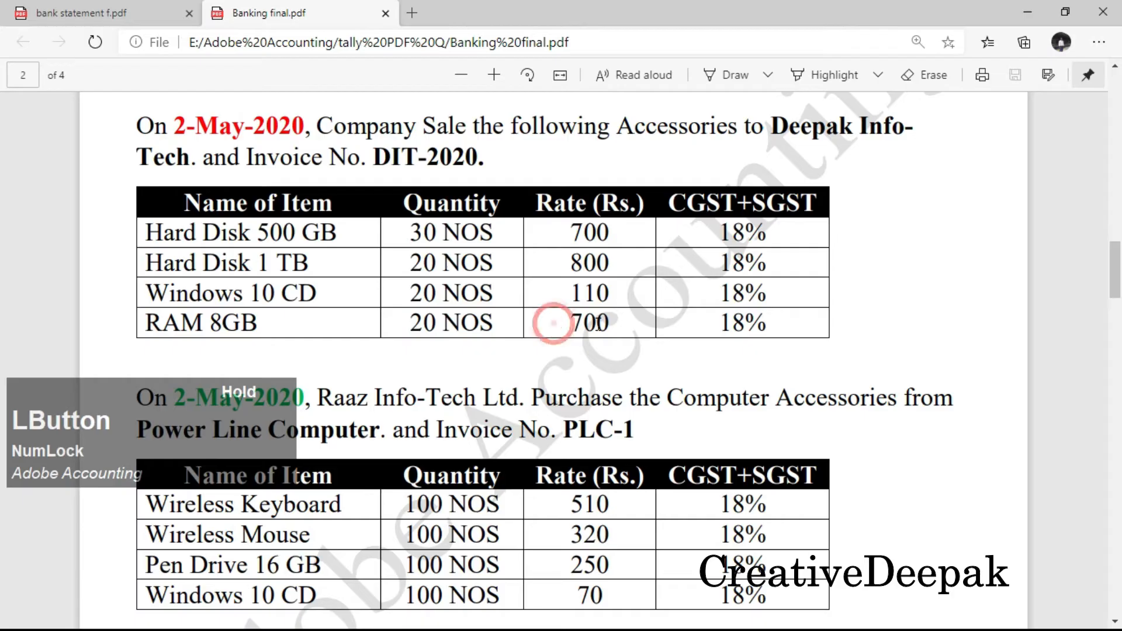
# Step: Return to Tally.ERP 9 and add RAM 8GB to the sales voucher with quantity 20 NOS at rate 700
pyautogui.hotkey('alt', 'Tab')
pyautogui.write('R')
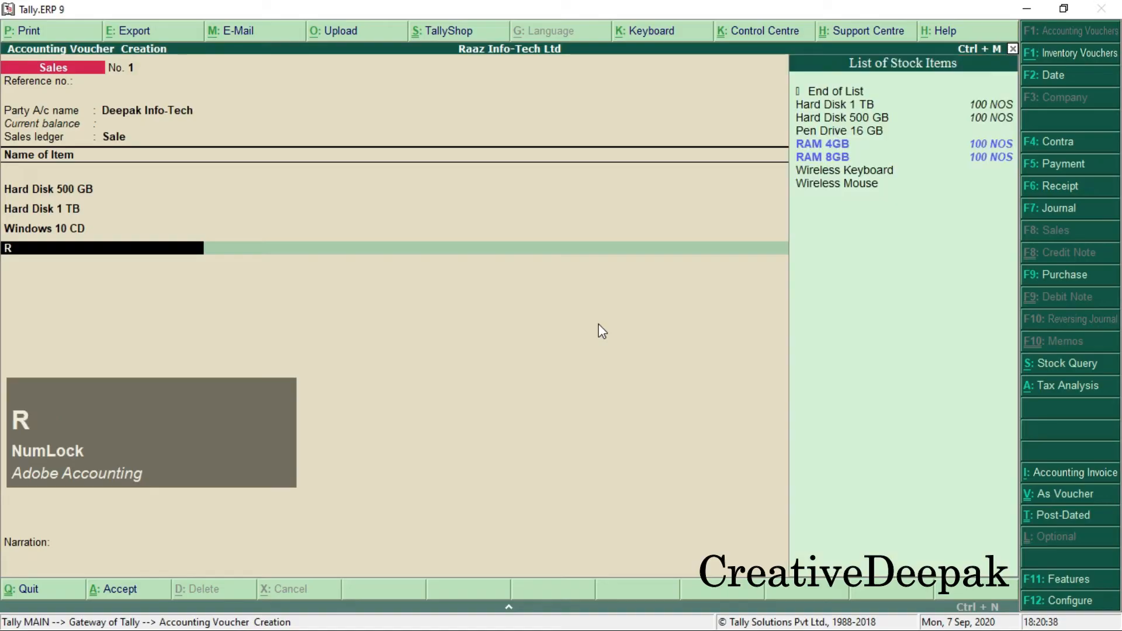
pyautogui.press('Down')
pyautogui.press('Down')
pyautogui.press('Return')
pyautogui.write('20')
pyautogui.press('Return')
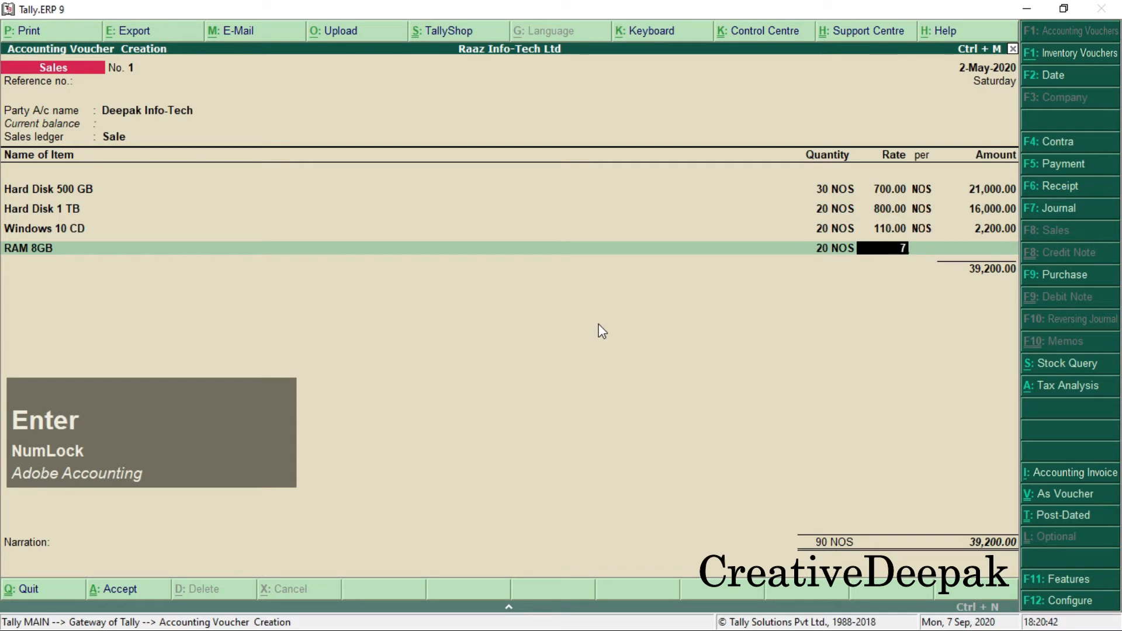
pyautogui.write('700')
pyautogui.press('Return')
pyautogui.press('Return')
pyautogui.press('Return')
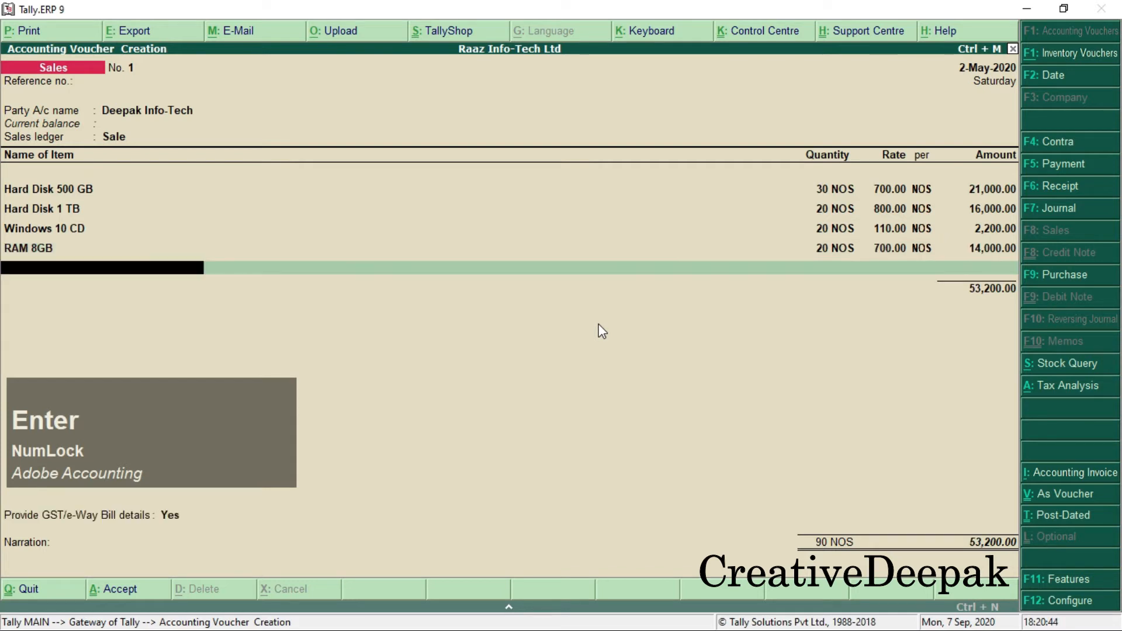
# Step: End the item list and add the CGST and SGST ledgers with their calculated amounts to the sales voucher
pyautogui.press('Return')
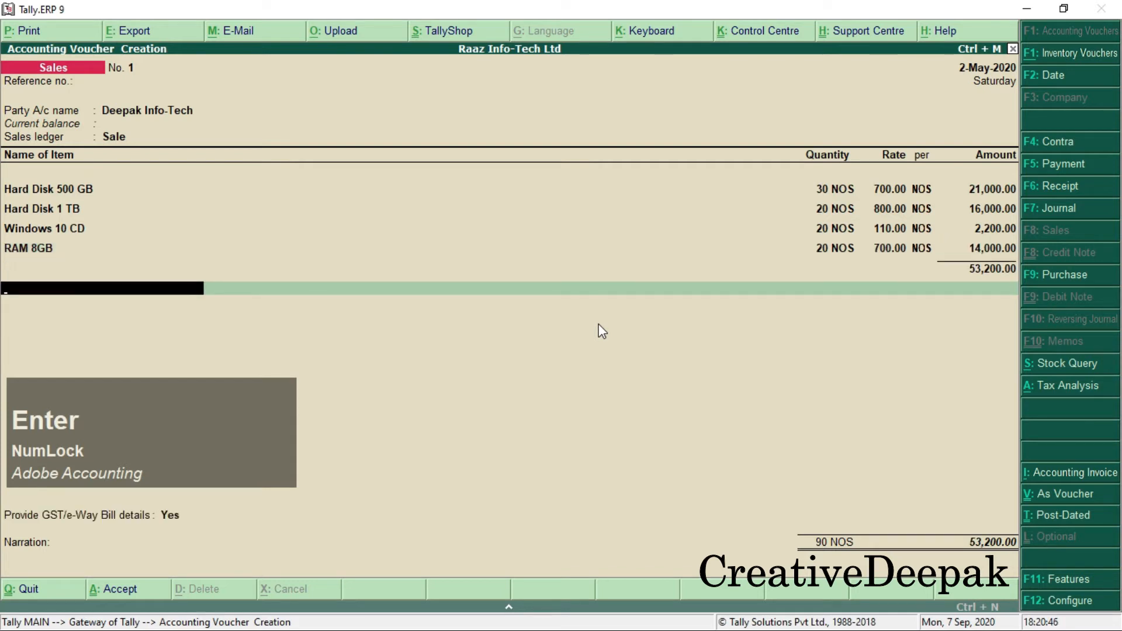
pyautogui.write('C')
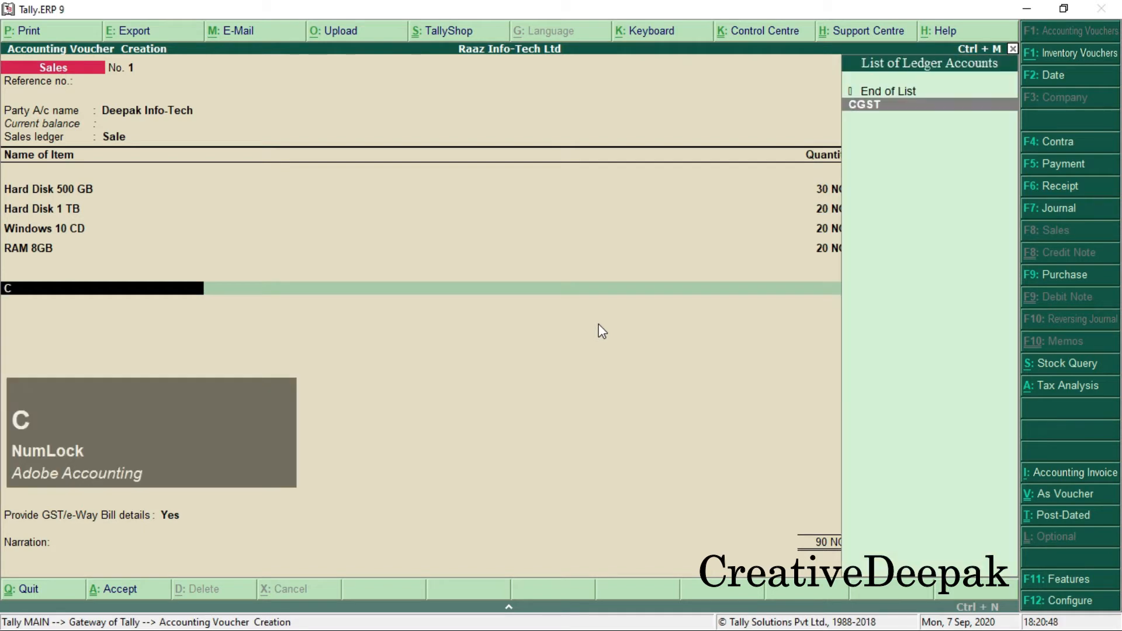
pyautogui.press('Return')
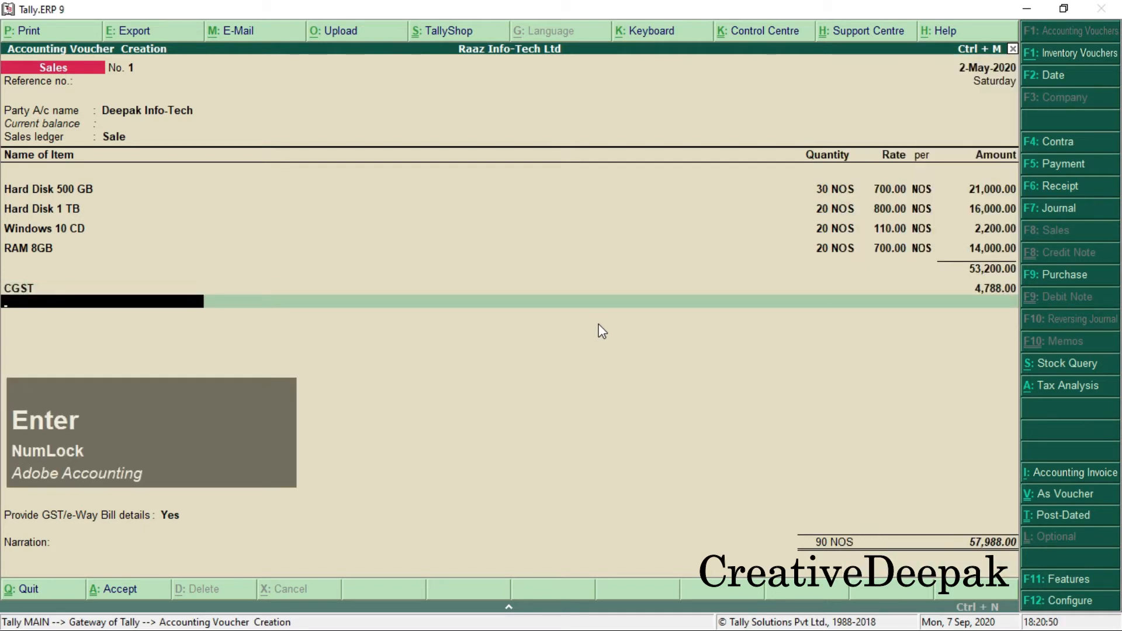
pyautogui.write('S')
pyautogui.press('Up')
pyautogui.press('Return')
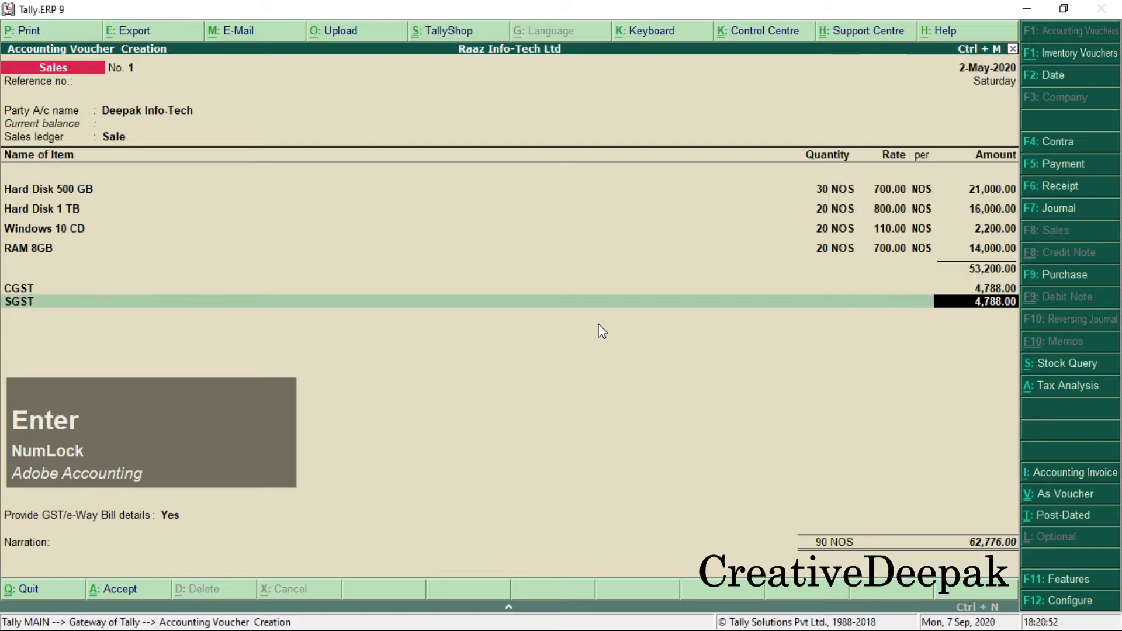
pyautogui.press('Return')
pyautogui.press('Return')
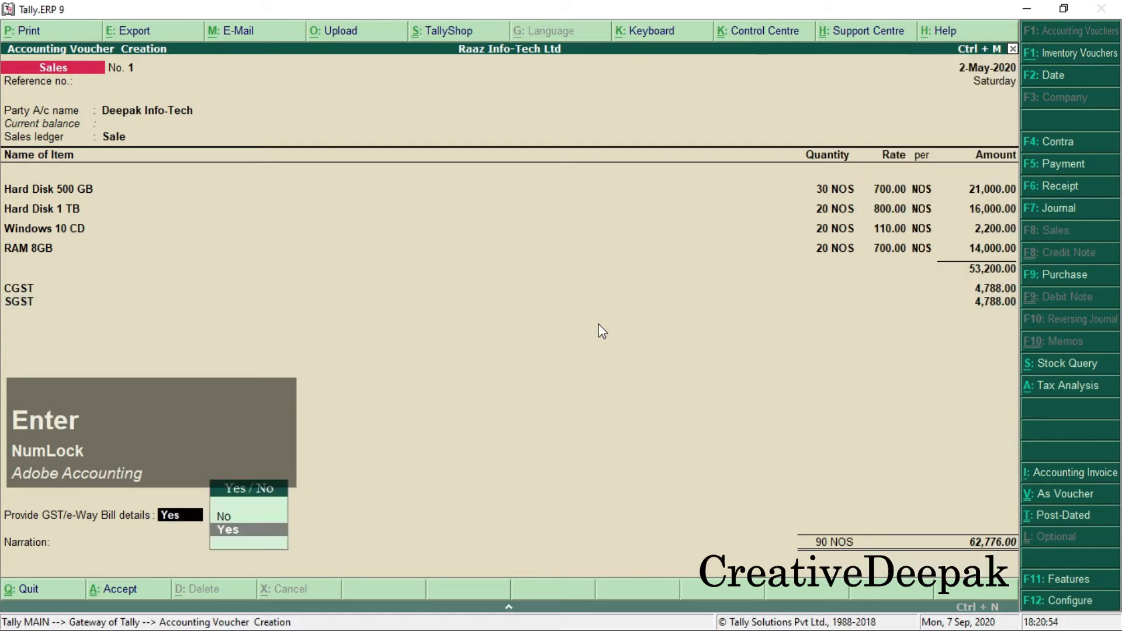
# Step: Set Provide GST/e-Way Bill details to No and begin Deepak Info-Tech's bill-wise details with a New Ref
pyautogui.press('Up')
pyautogui.press('Return')
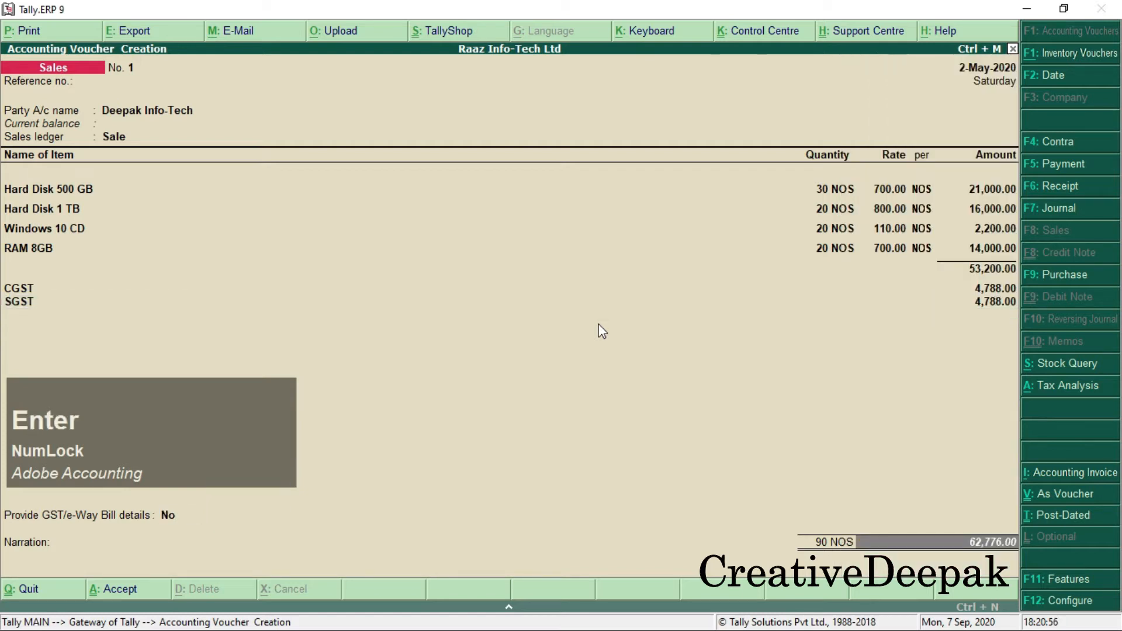
pyautogui.press('Return')
pyautogui.press('Return')
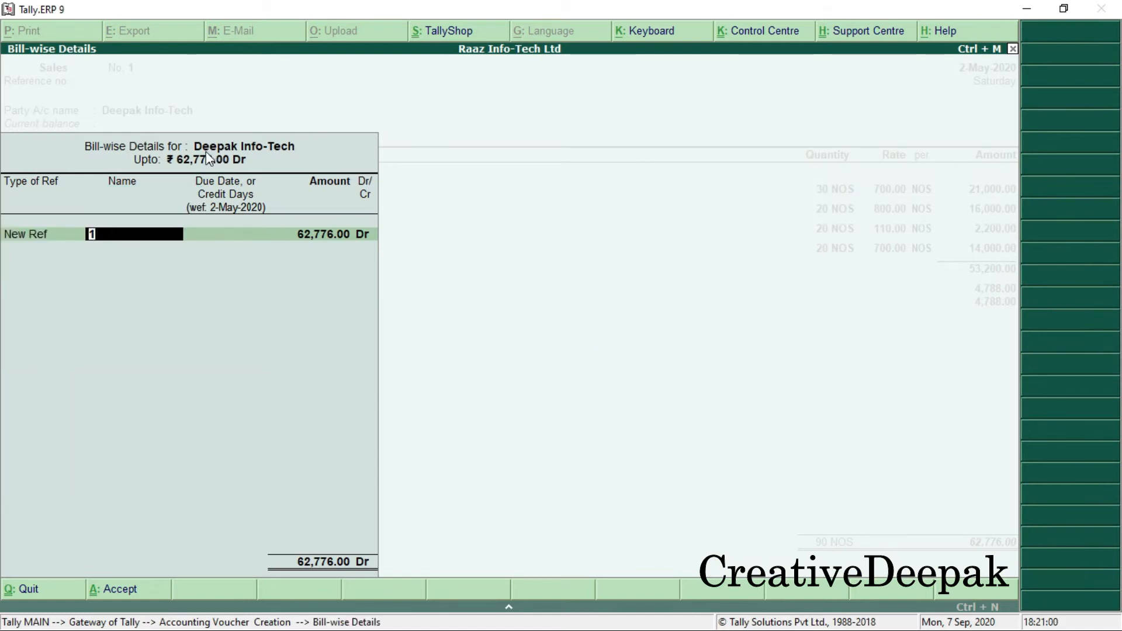
# Step: Look up the sale's invoice number in the Banking final PDF and enter DIT-2020 as the new bill reference name in Tally.ERP 9
pyautogui.hotkey('alt', 'Tab')
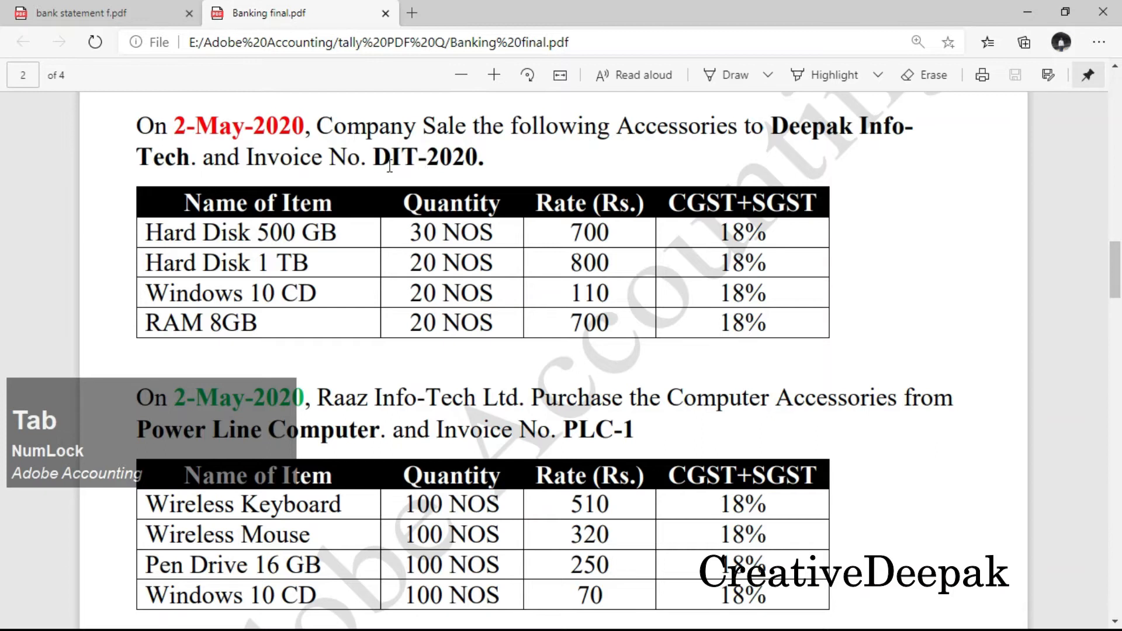
pyautogui.moveTo(367, 166); pyautogui.dragTo(482, 164)
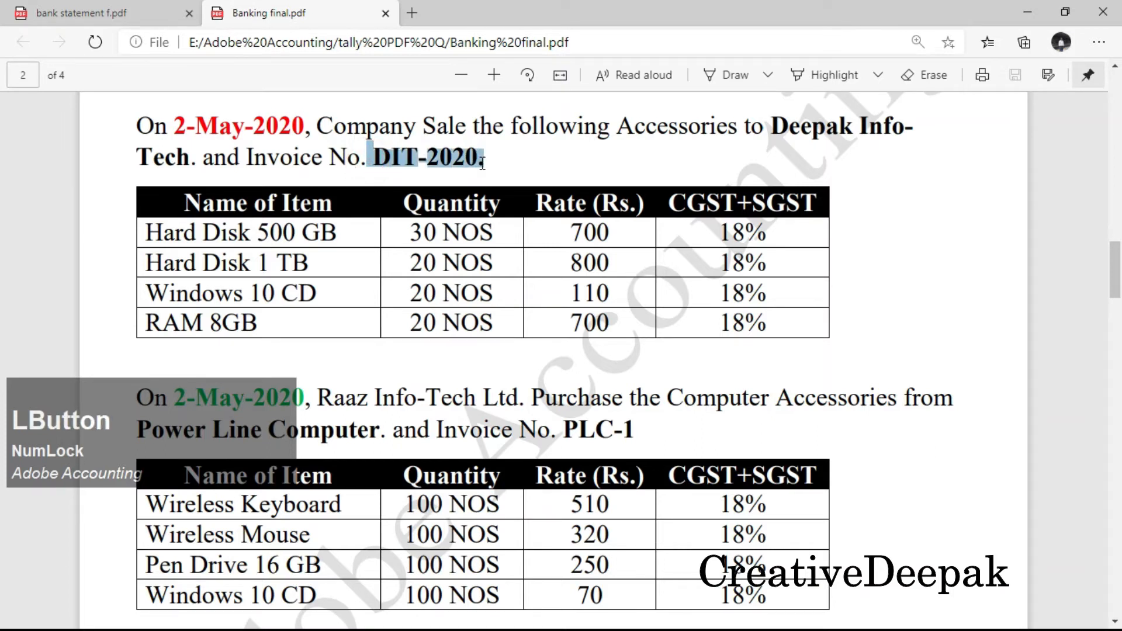
pyautogui.hotkey('alt', 'Tab')
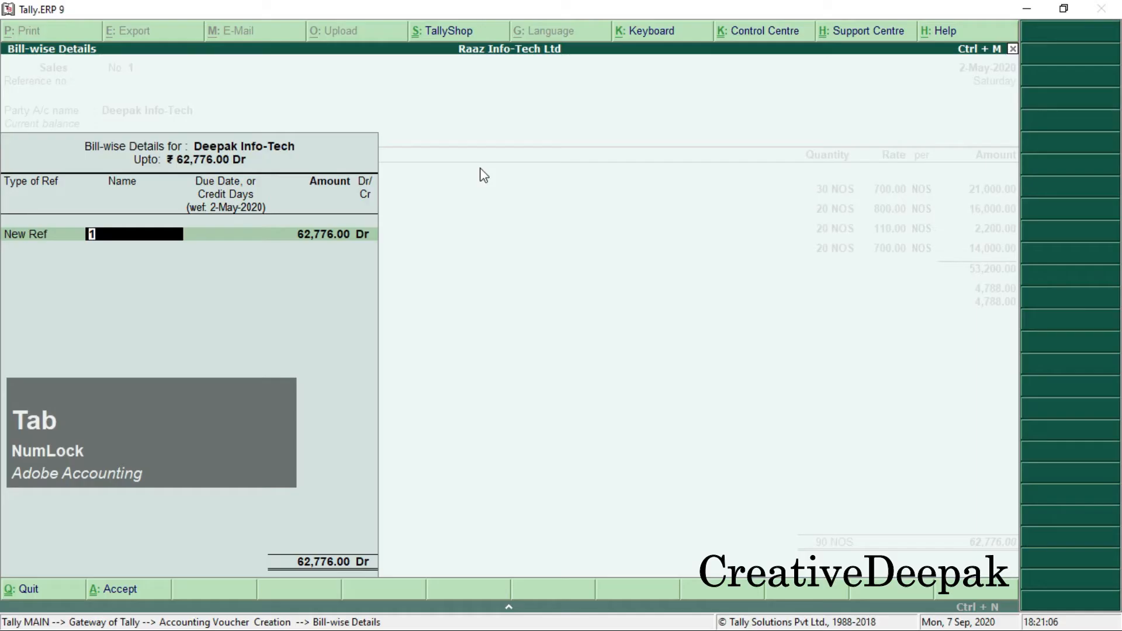
pyautogui.write('DIT')
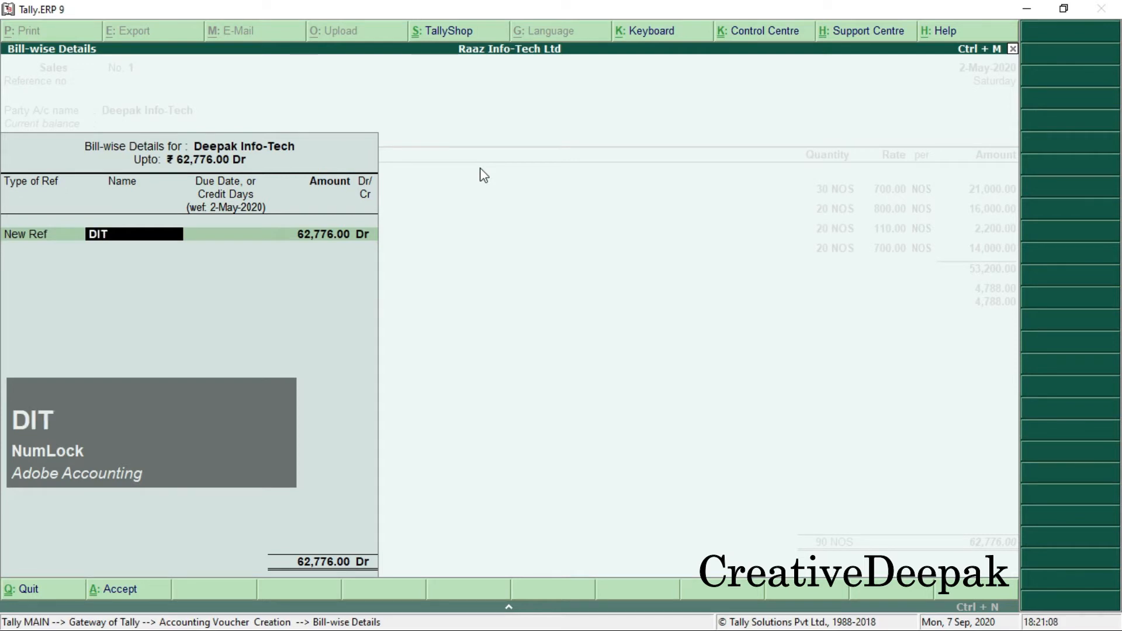
pyautogui.write('-2020')
pyautogui.press('Return')
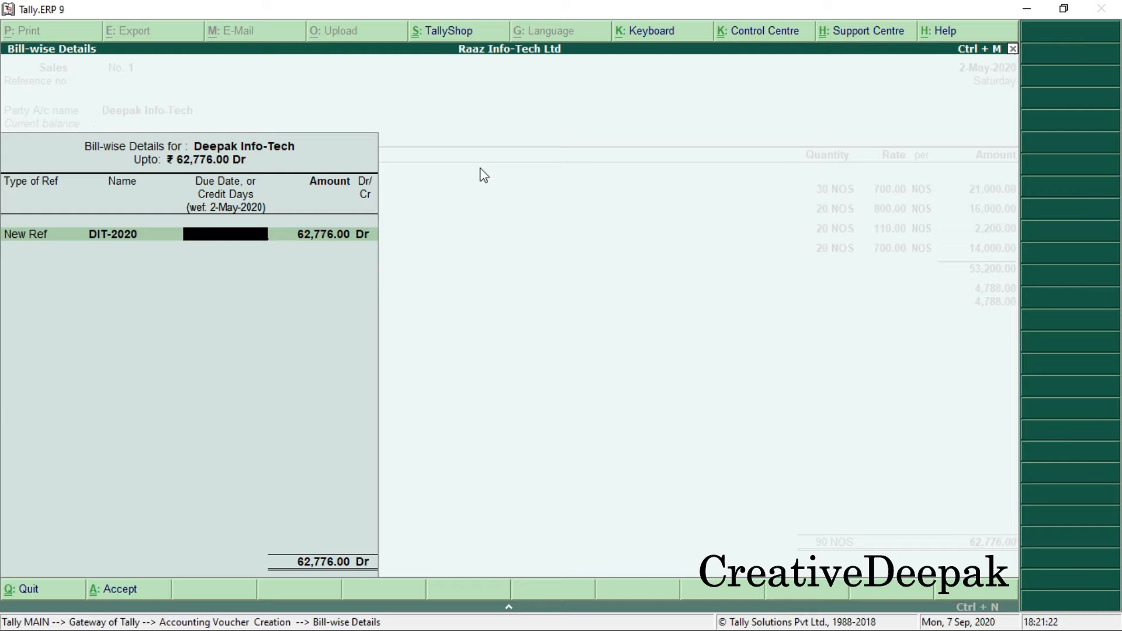
# Step: Confirm Deepak Info-Tech's bill-wise details, leave due date and narration blank, and accept the sales voucher
pyautogui.press('Return')
pyautogui.press('Return')
pyautogui.press('Return')
pyautogui.press('Return')
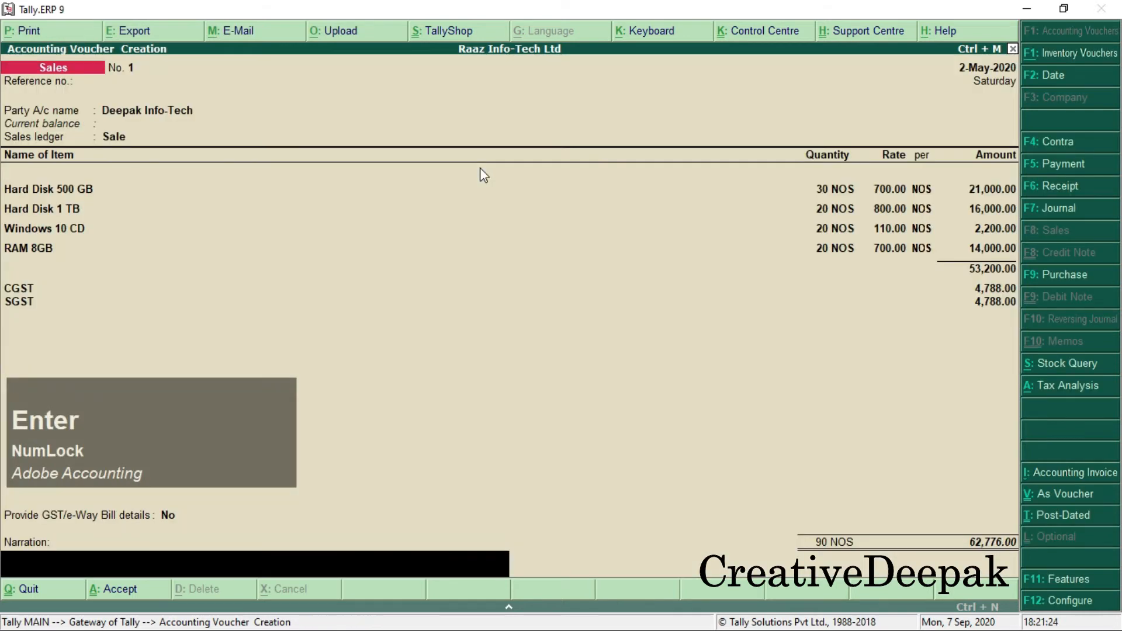
pyautogui.press('Return')
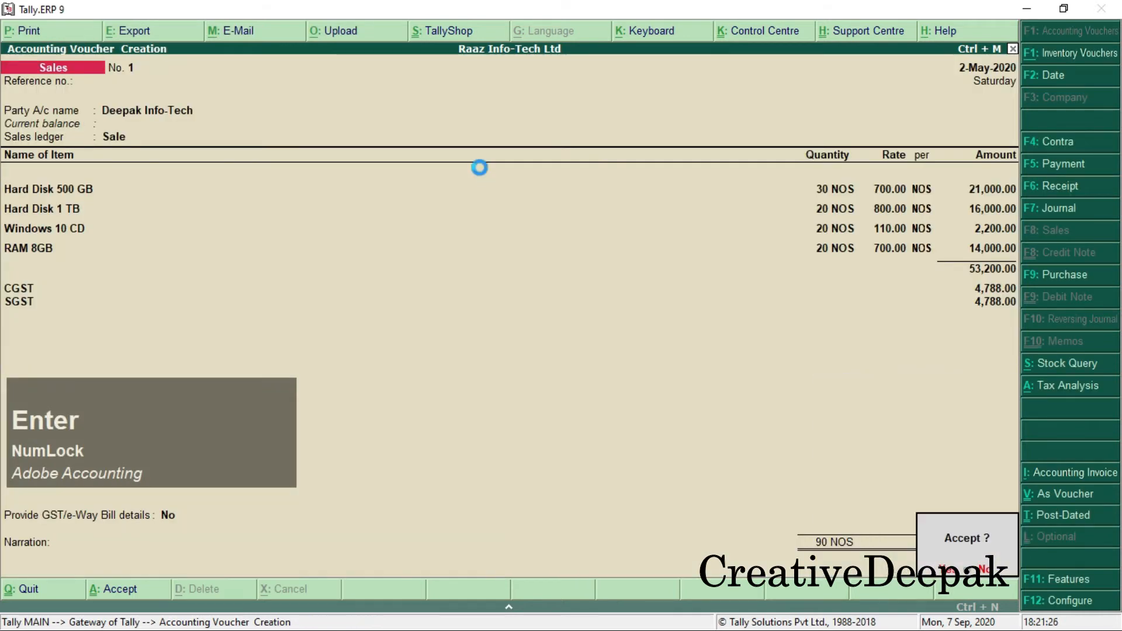
pyautogui.press('Return')
# Step: Switch to the Banking final PDF and read the 2-May-2020 purchase from Power Line Computer, including its items
pyautogui.hotkey('alt', 'Tab')
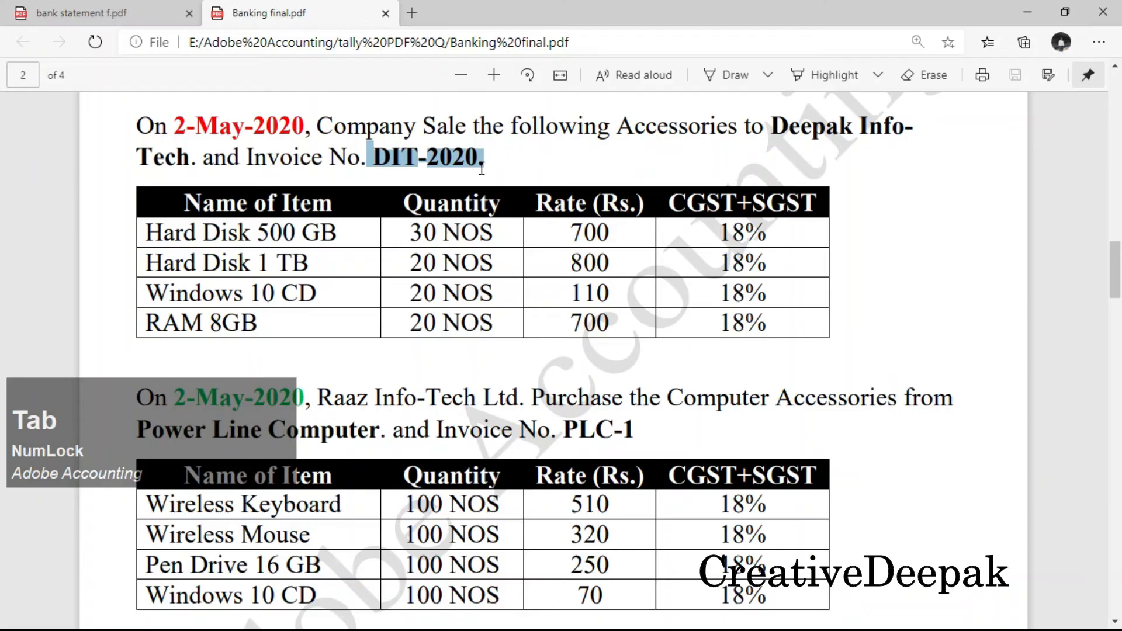
pyautogui.scroll(-3, 437, 216)
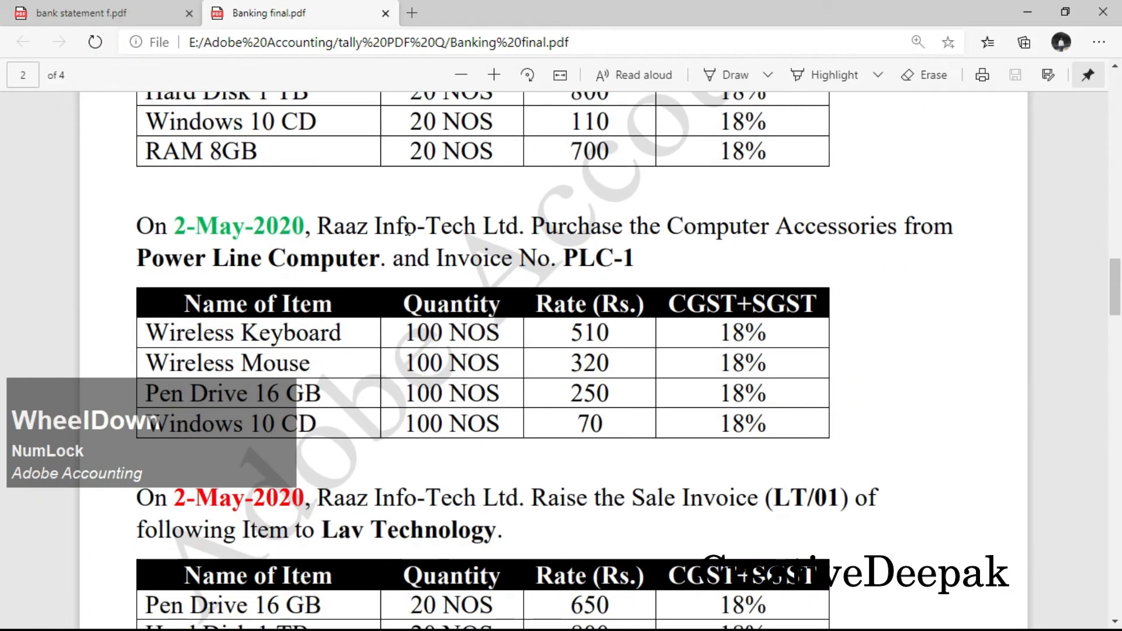
pyautogui.moveTo(348, 231); pyautogui.dragTo(379, 269)
pyautogui.moveTo(322, 224); pyautogui.dragTo(842, 239)
pyautogui.doubleClick(432, 224)
pyautogui.moveTo(139, 261); pyautogui.dragTo(407, 258)
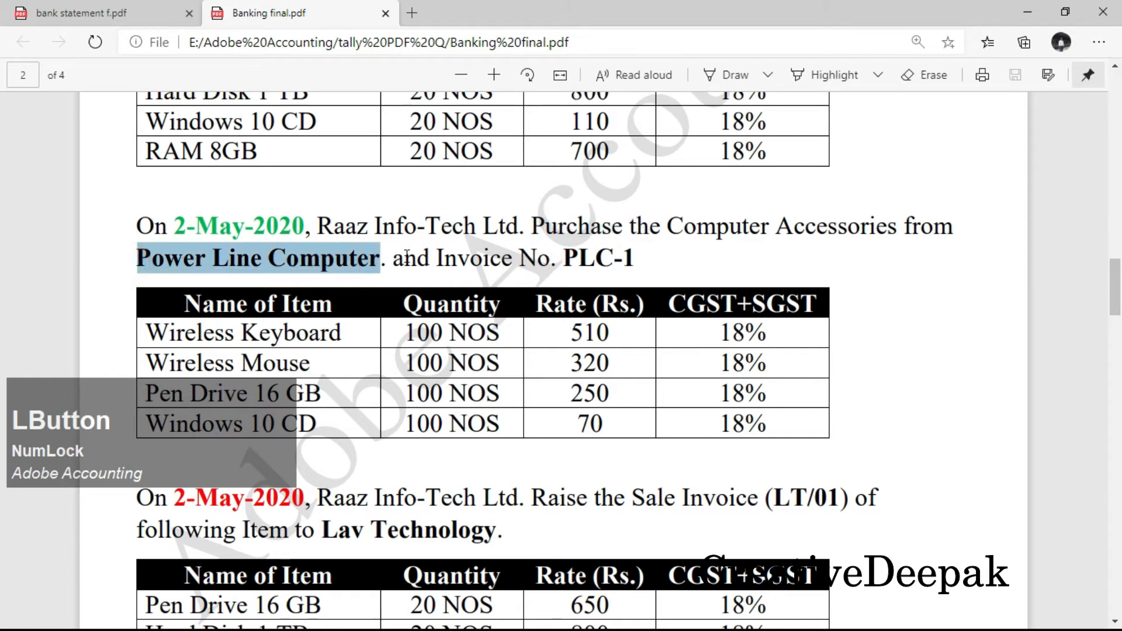
pyautogui.moveTo(678, 234); pyautogui.dragTo(915, 228)
pyautogui.scroll(-1, 232, 305)
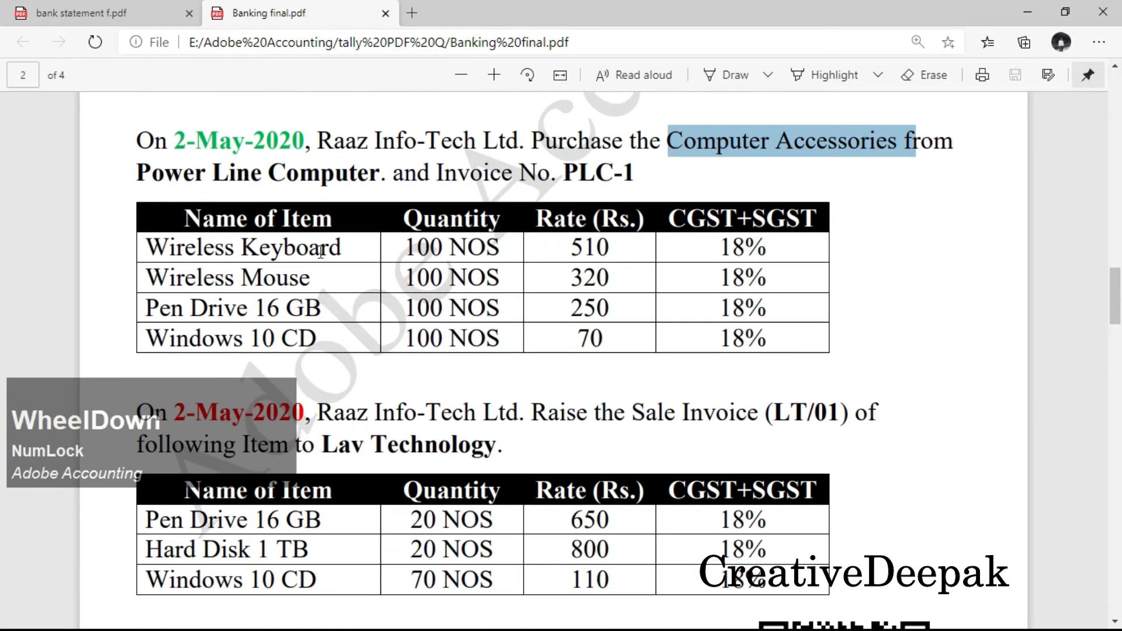
pyautogui.moveTo(140, 243); pyautogui.dragTo(248, 293)
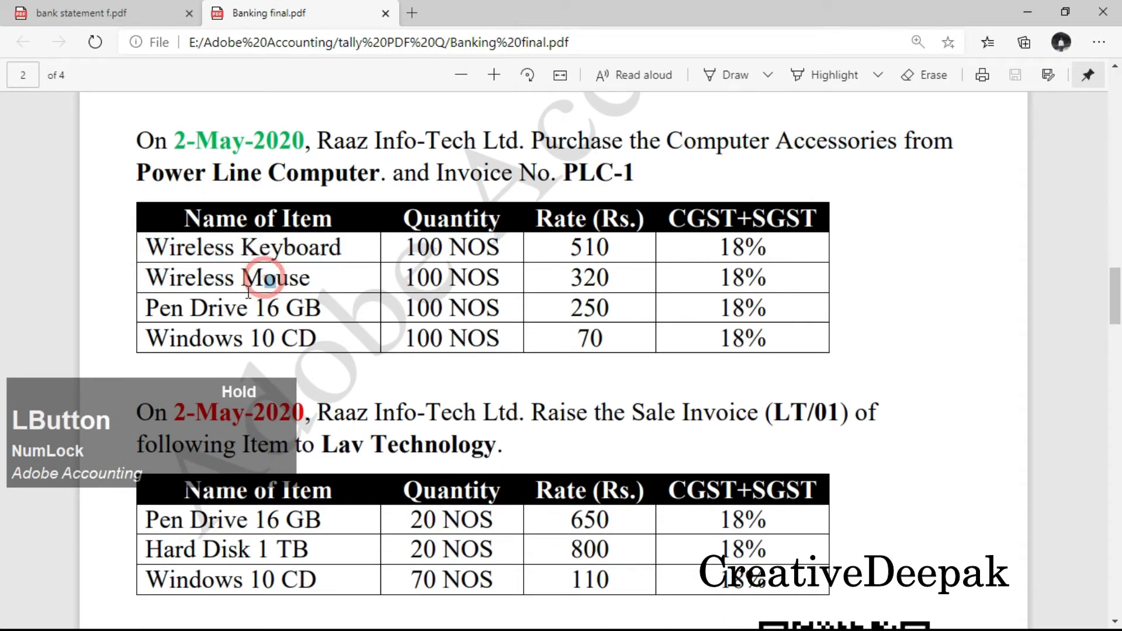
pyautogui.scroll(1, 389, 336)
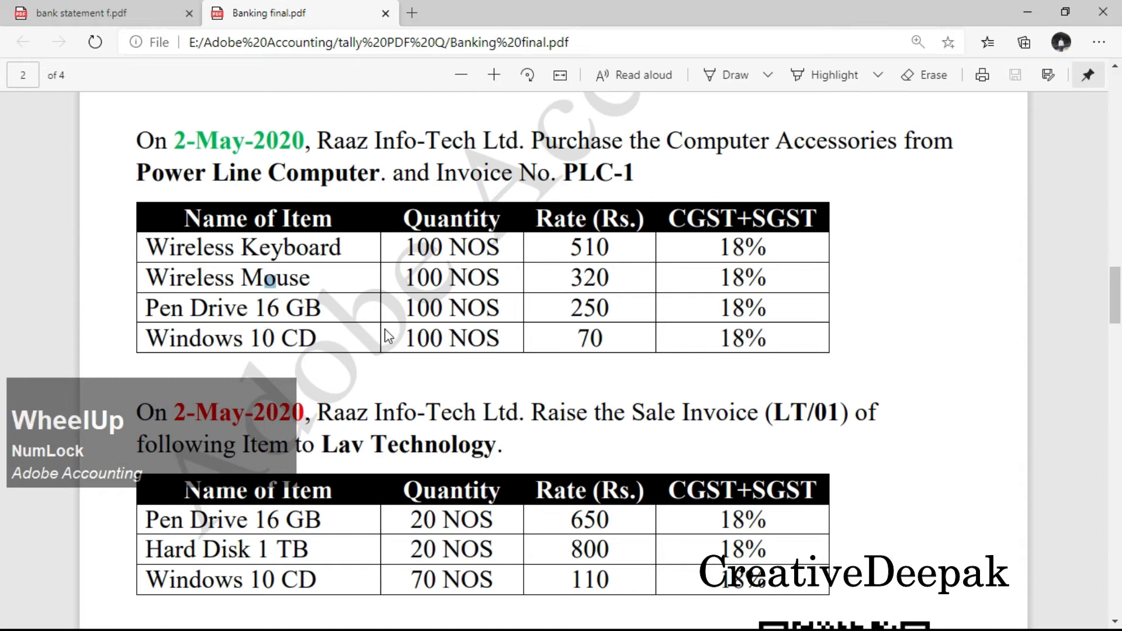
pyautogui.scroll(-1, 481, 321)
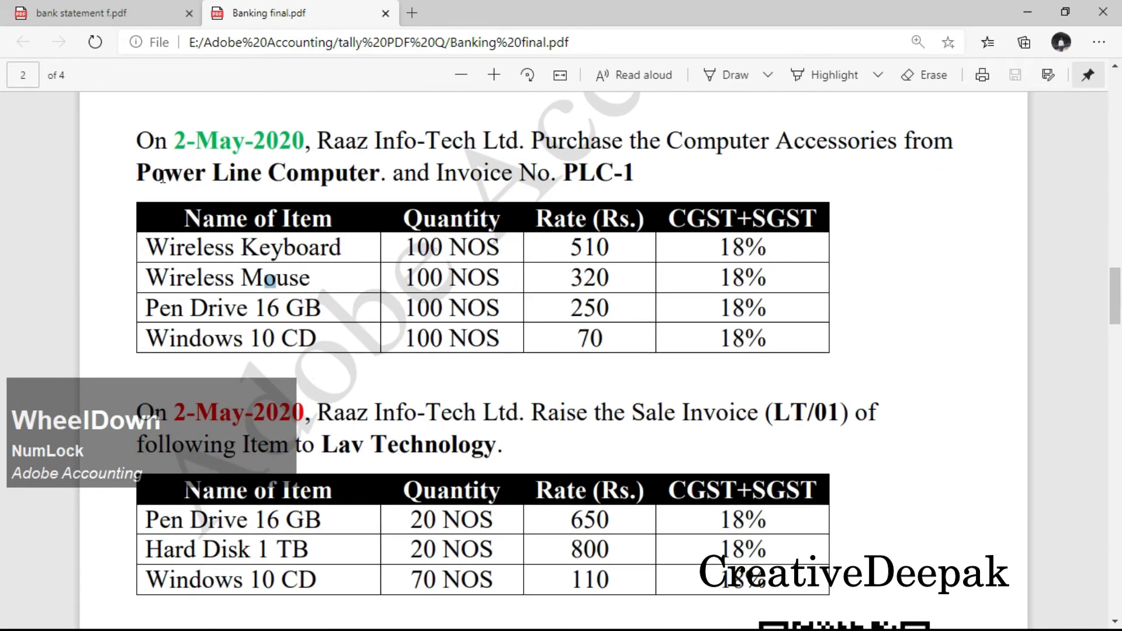
pyautogui.moveTo(138, 173); pyautogui.dragTo(379, 185)
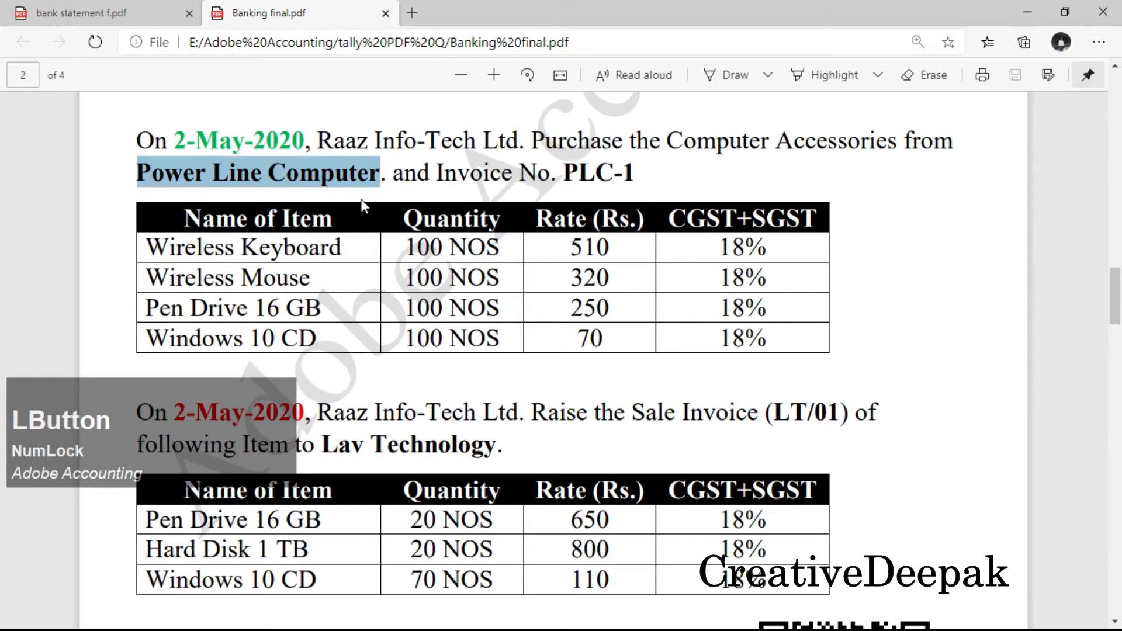
pyautogui.scroll(1, 373, 203)
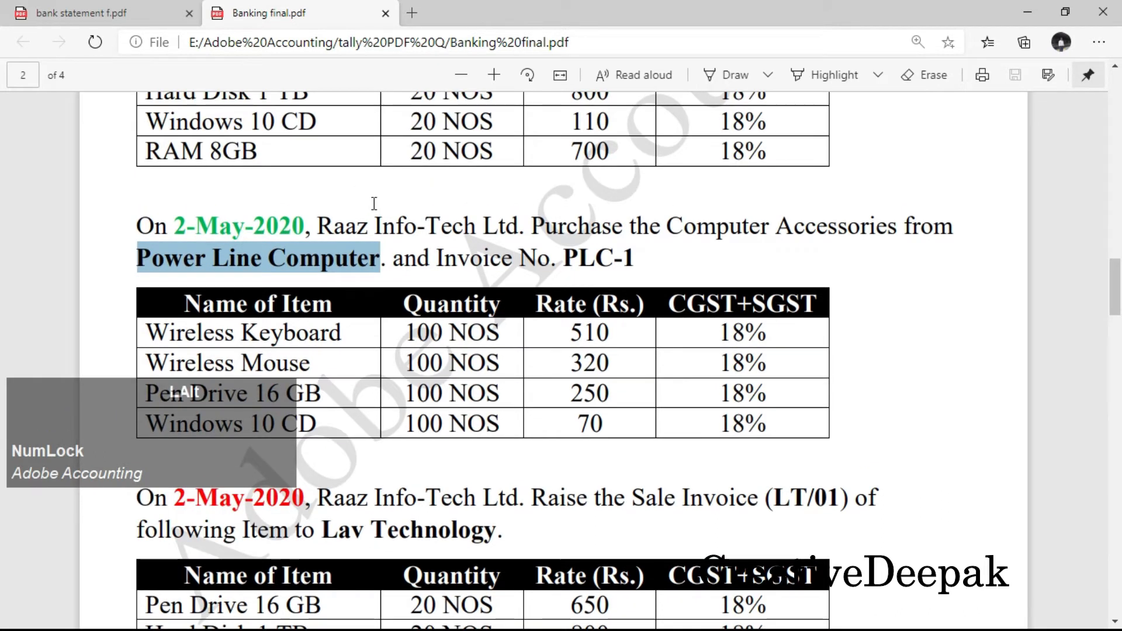
# Step: Return to Tally.ERP 9 and start a new purchase voucher from the accounting vouchers
pyautogui.hotkey('alt', 'Tab')
pyautogui.press('Escape')
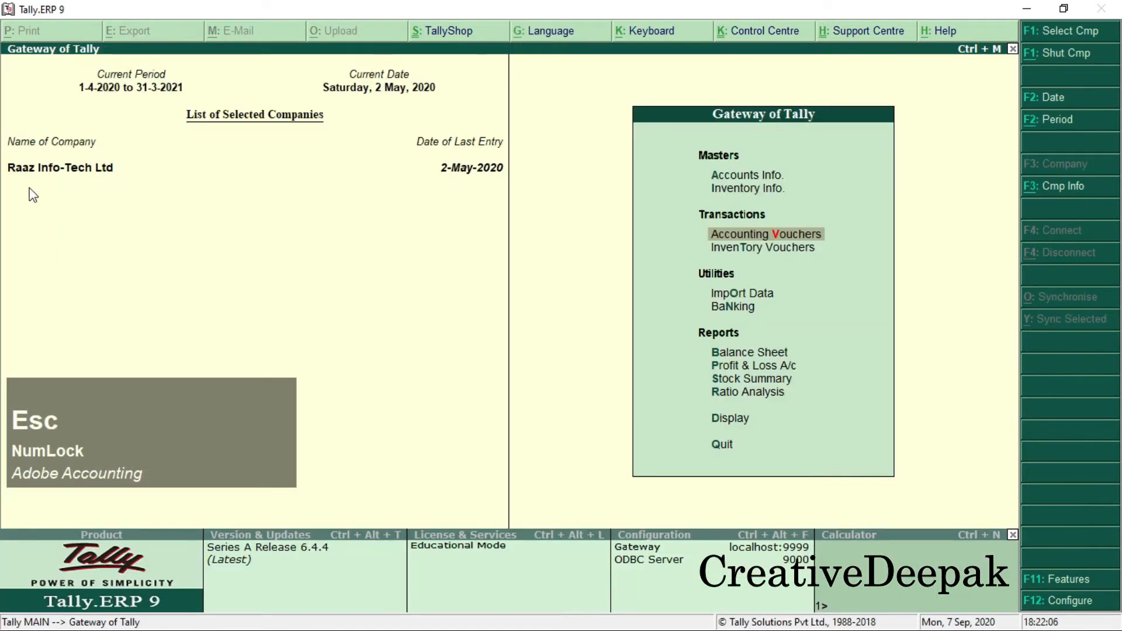
pyautogui.click(146, 173)
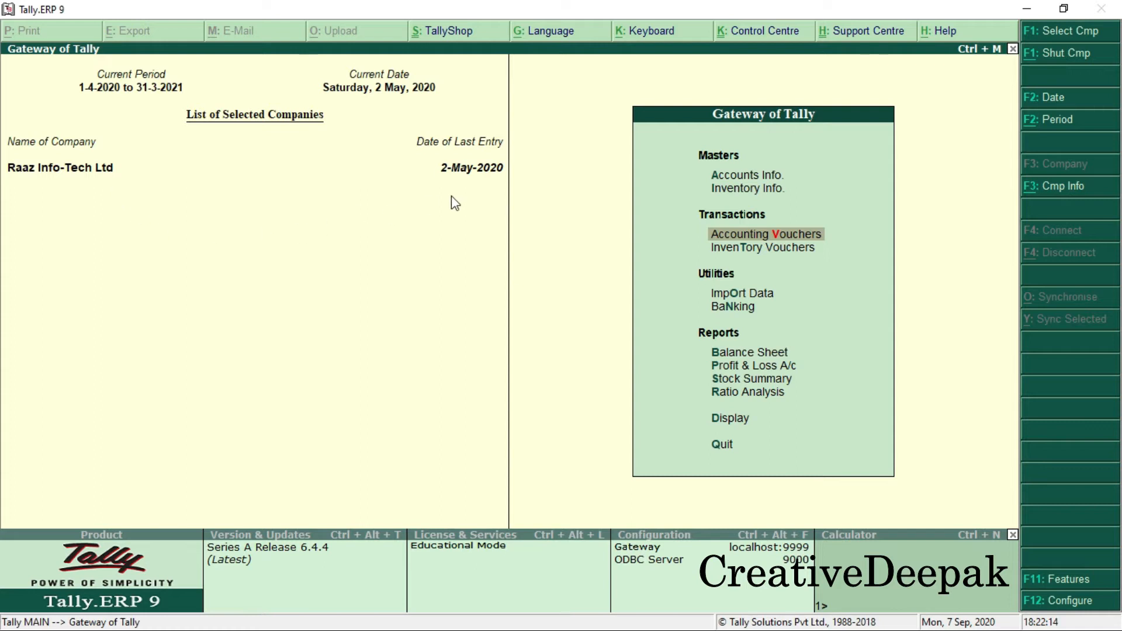
pyautogui.press('Return')
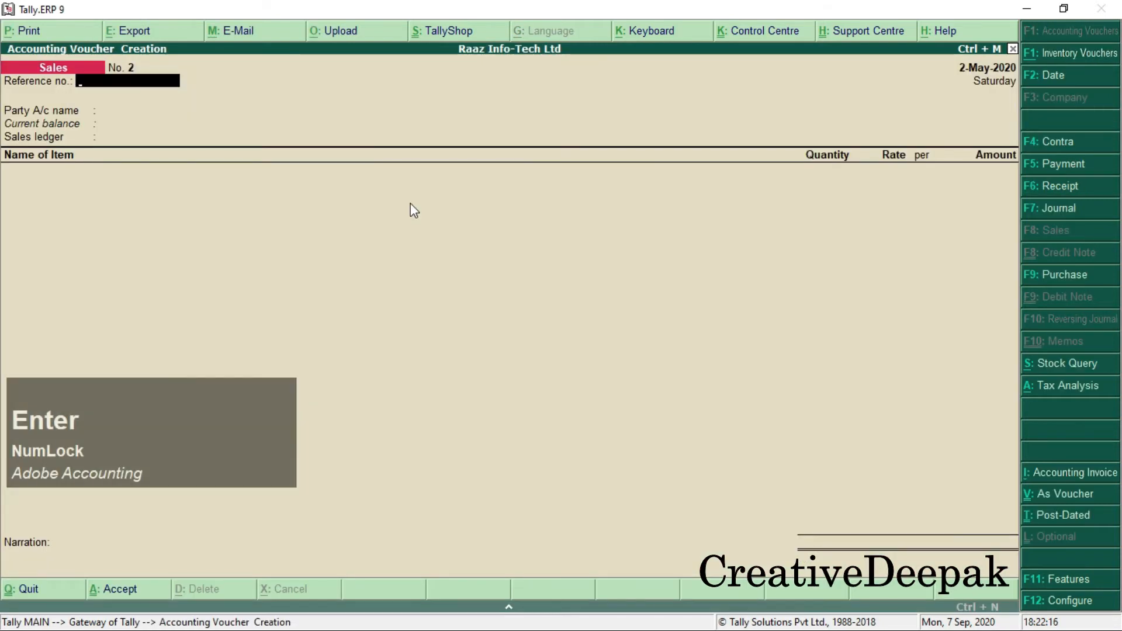
pyautogui.press('F9')
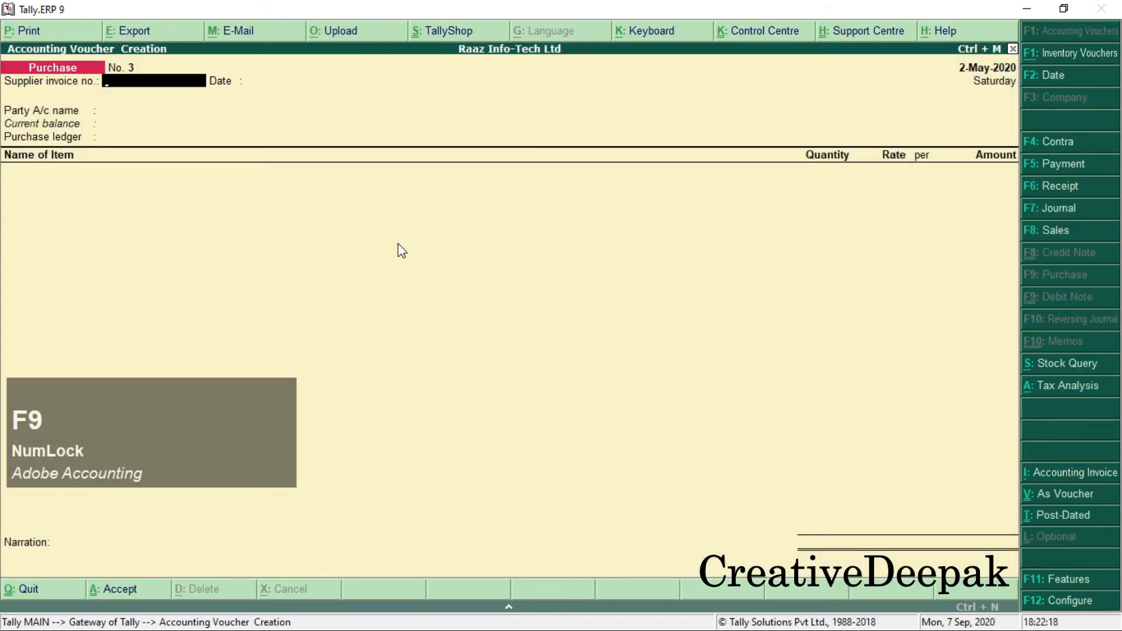
# Step: Leave the supplier invoice number blank, choose Power Line Computer as the party and Purchase as the purchase ledger
pyautogui.press('Return')
pyautogui.press('Return')
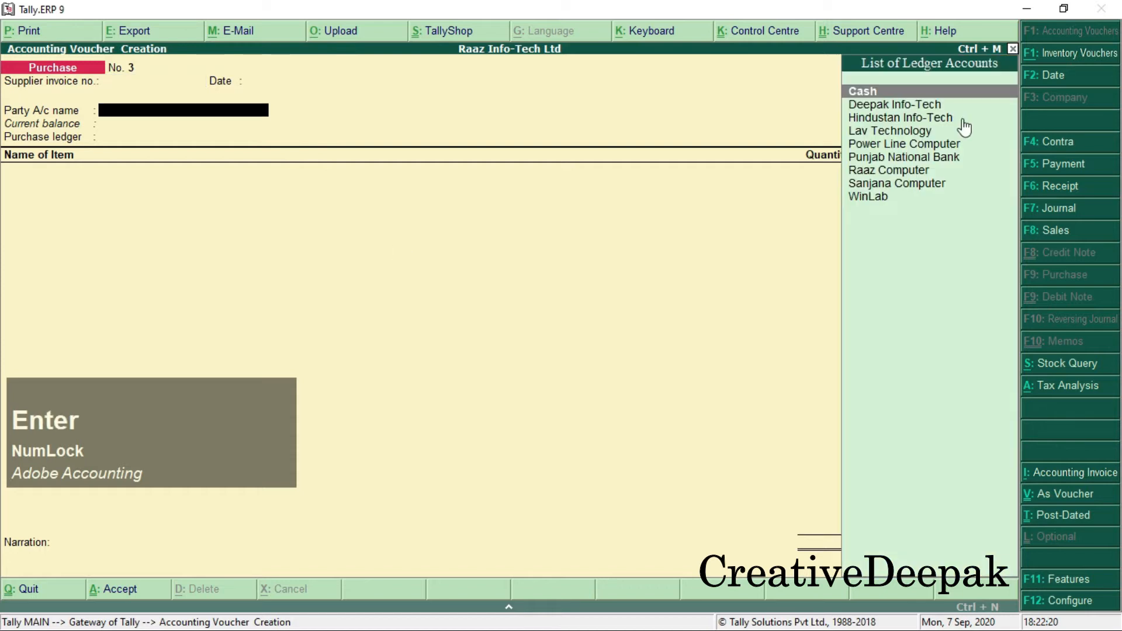
pyautogui.write('P')
pyautogui.press('Down')
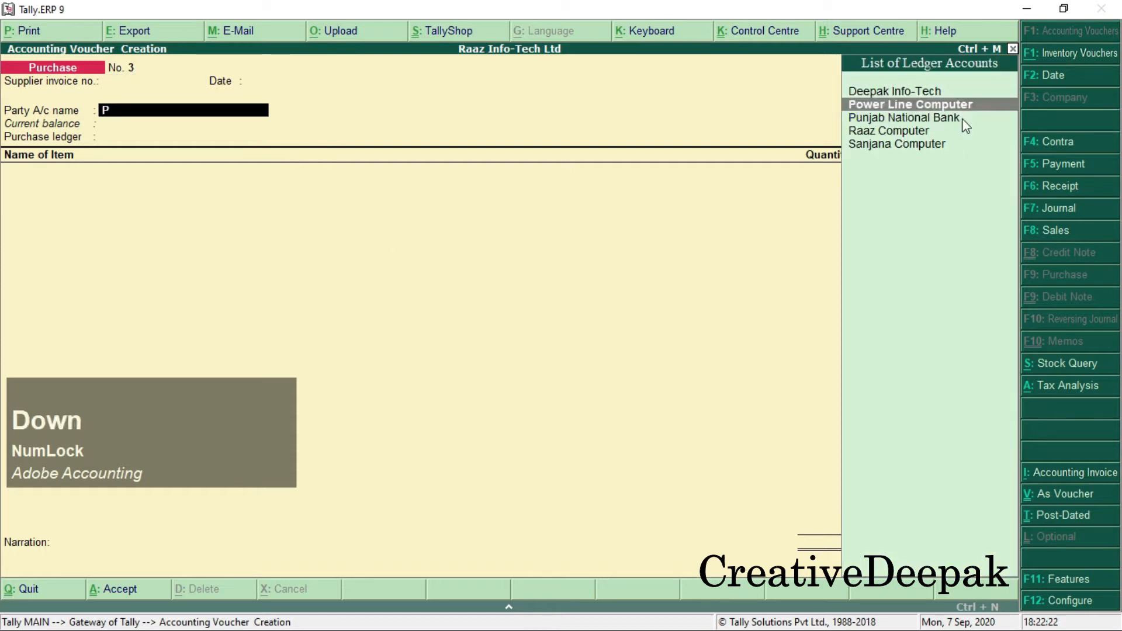
pyautogui.press('Return')
pyautogui.press('Return')
pyautogui.press('Return')
pyautogui.press('Return')
pyautogui.press('Return')
pyautogui.press('Return')
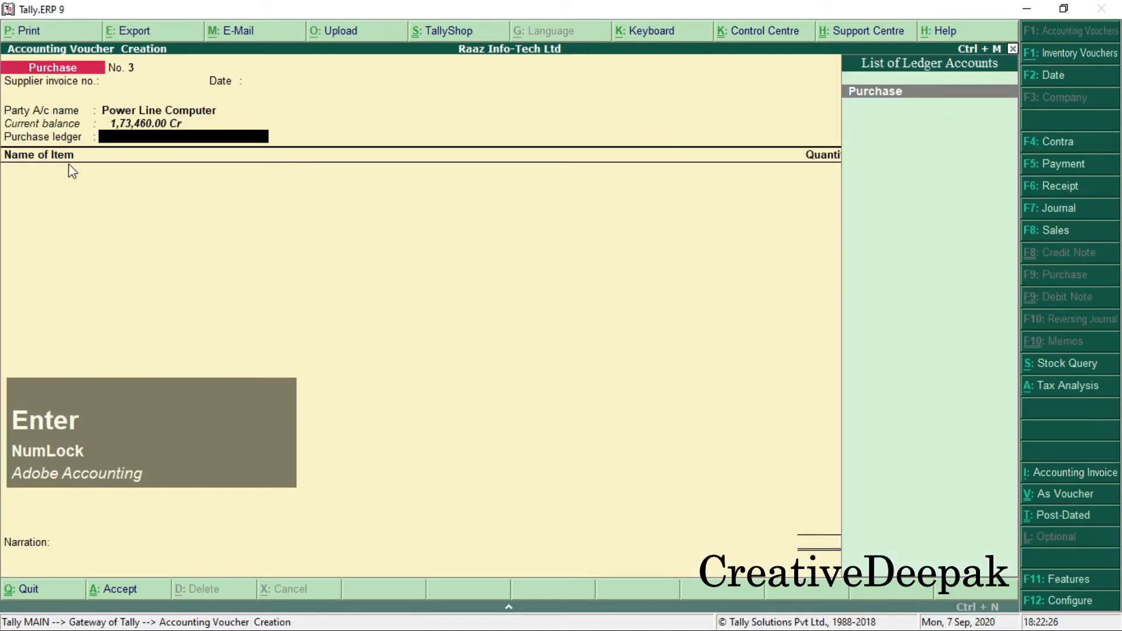
pyautogui.click(938, 96)
pyautogui.click(938, 96)
pyautogui.press('Return')
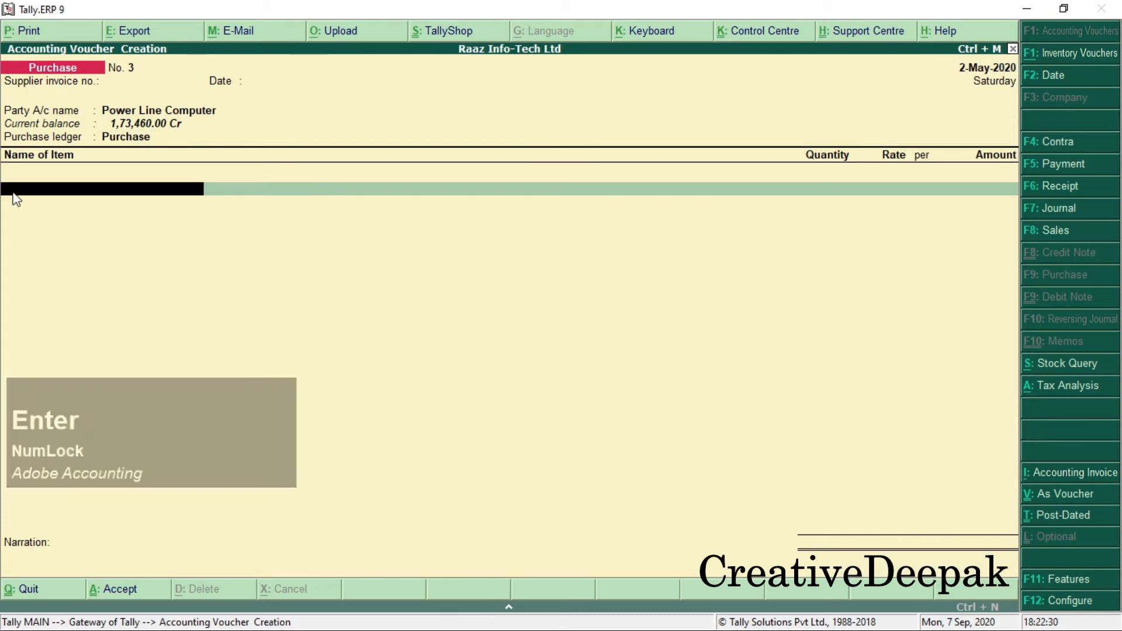
# Step: Check the item table in the Banking final PDF and add Wireless Keyboard to the purchase voucher in Tally.ERP 9, 100 NOS at rate 510
pyautogui.hotkey('alt', 'Tab')
pyautogui.scroll(-2, 316, 327)
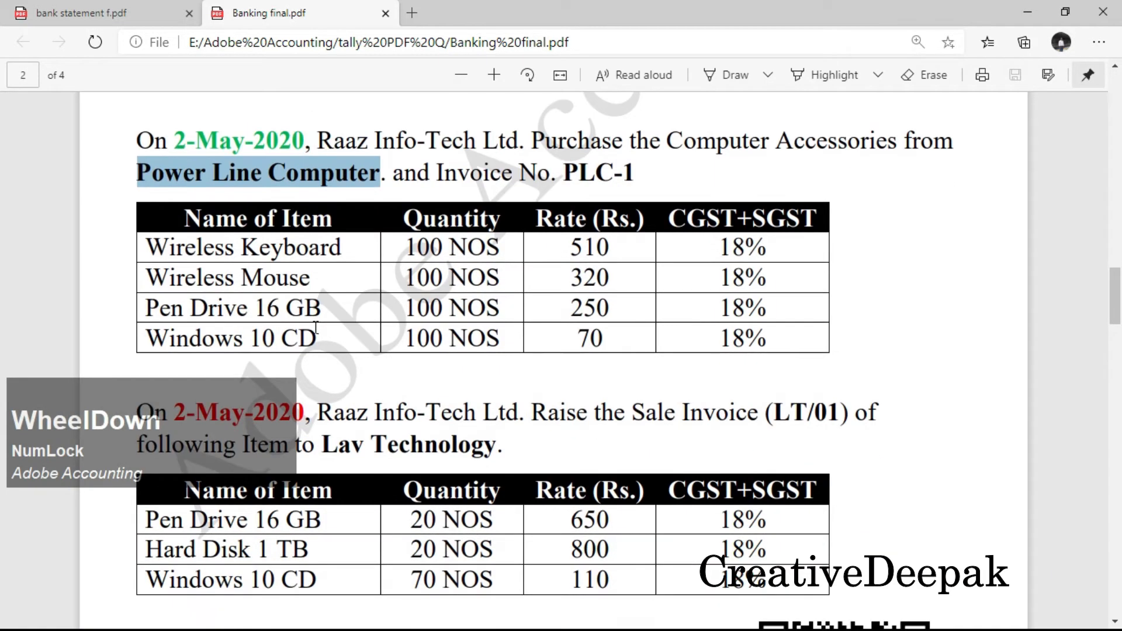
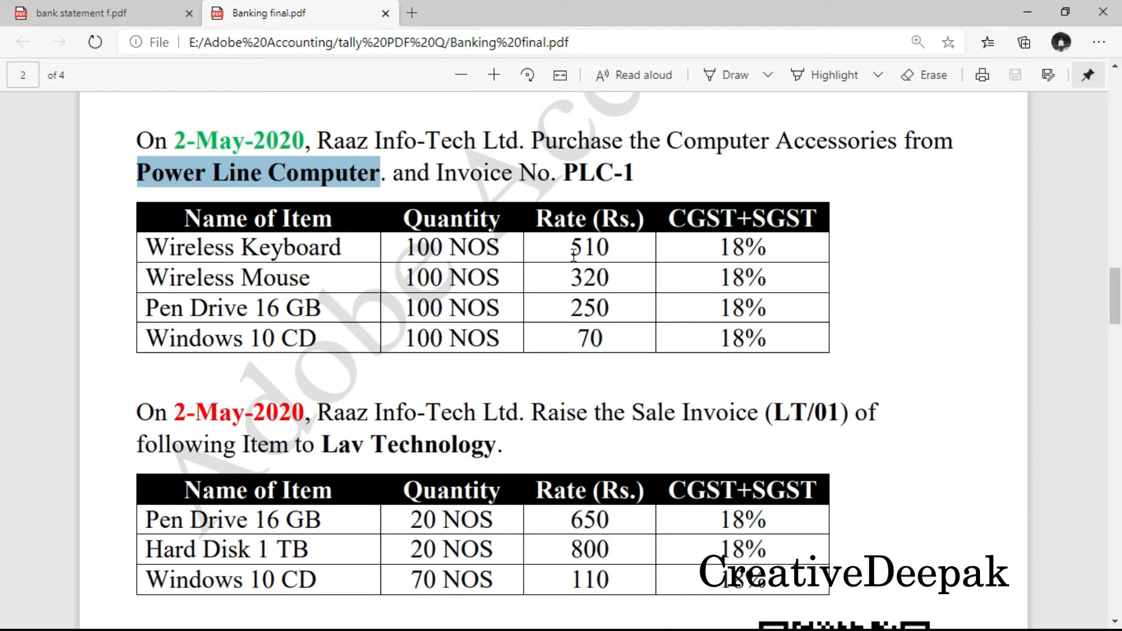
pyautogui.hotkey('alt', 'Tab')
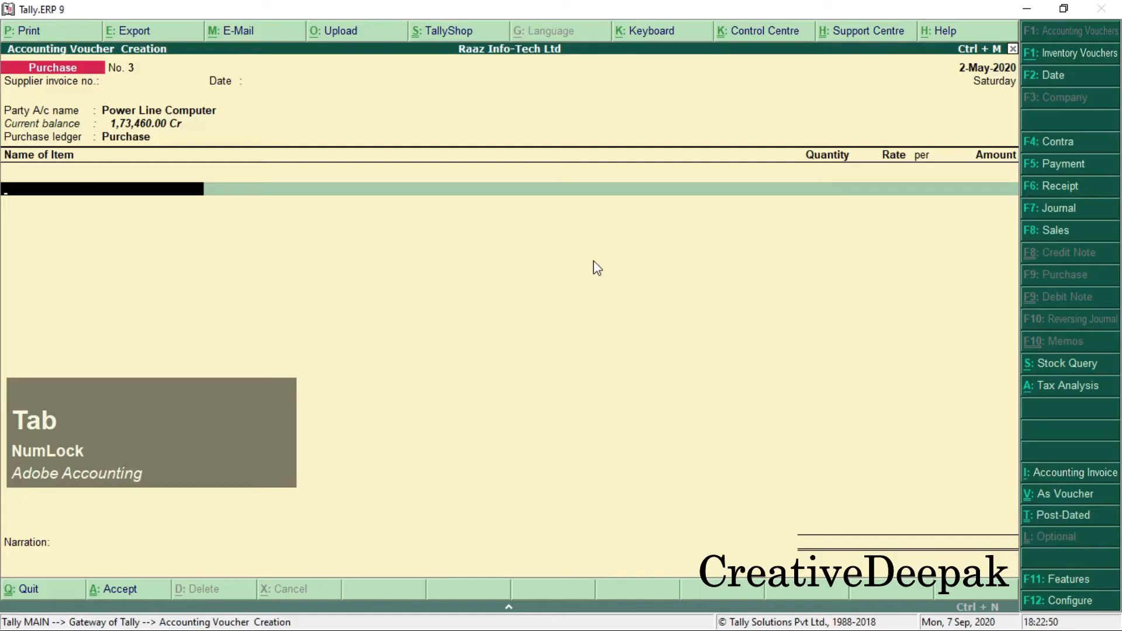
pyautogui.write('W')
pyautogui.press('Down')
pyautogui.press('Down')
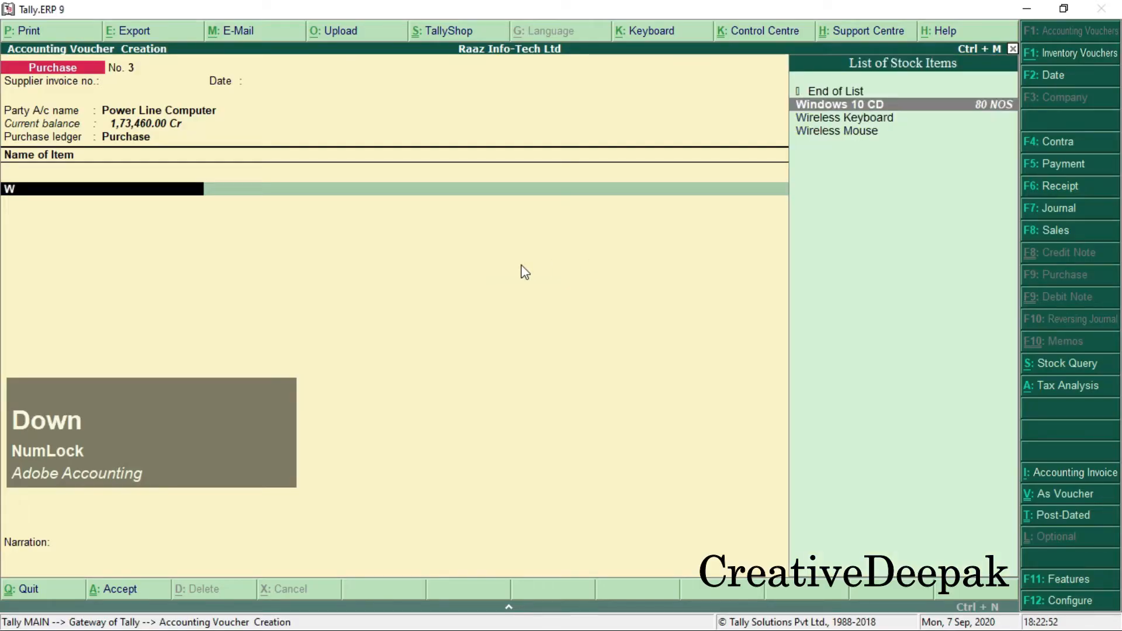
pyautogui.press('Return')
pyautogui.write('100')
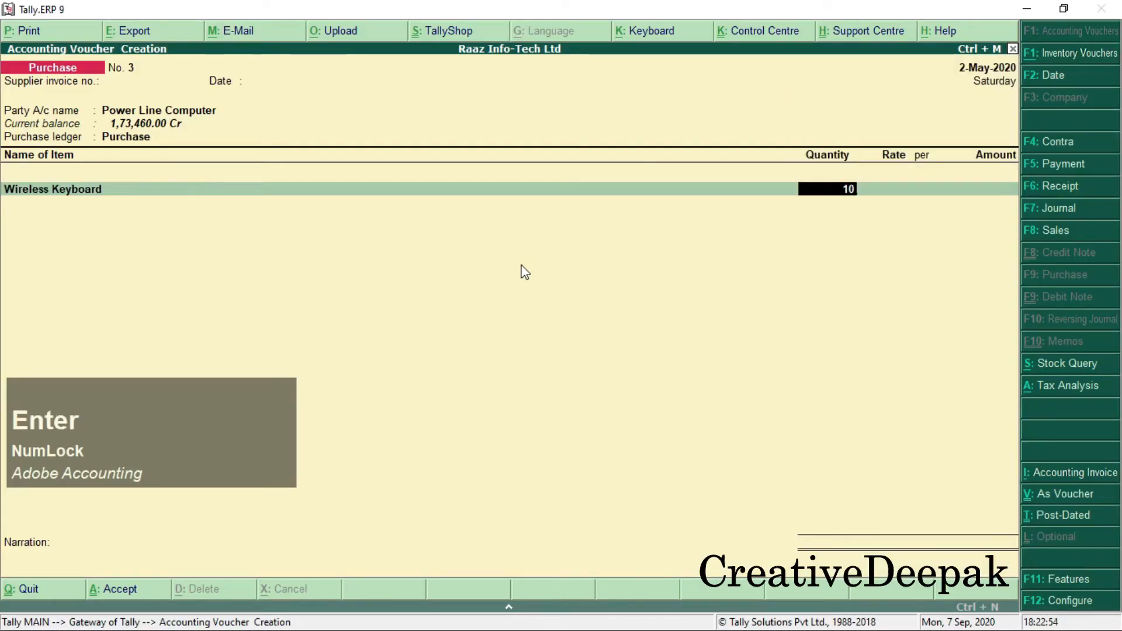
pyautogui.press('Return')
pyautogui.write('510')
pyautogui.press('Return')
pyautogui.press('Return')
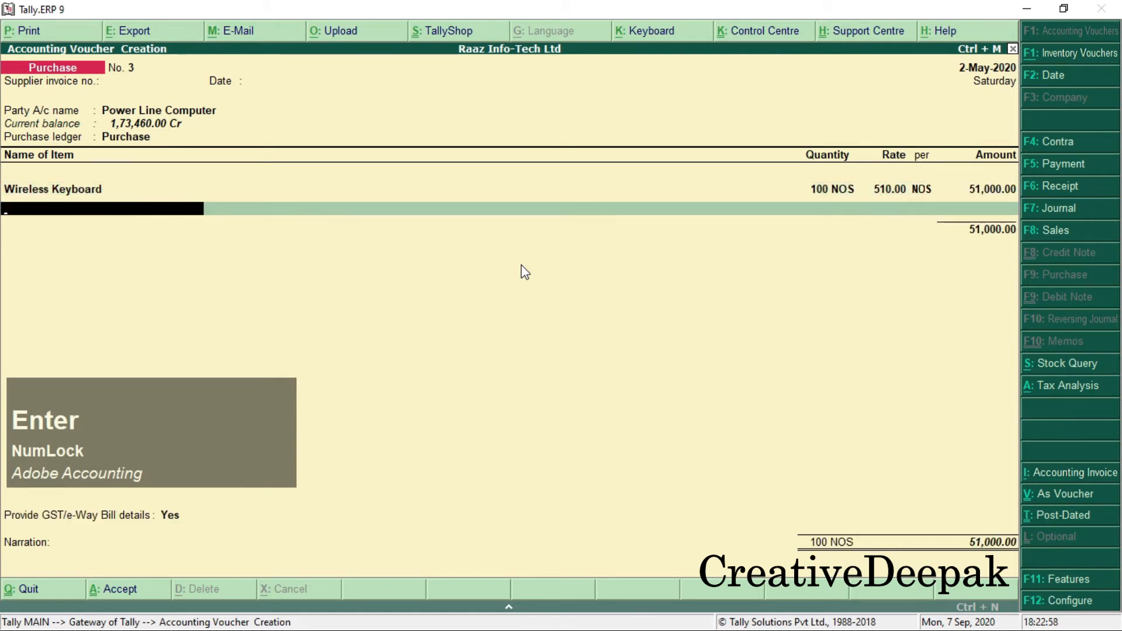
# Step: Check the PDF's item table and add a second Wireless Keyboard line to the Tally.ERP 9 purchase voucher with quantity 100 NOS
pyautogui.hotkey('alt', 'Tab')
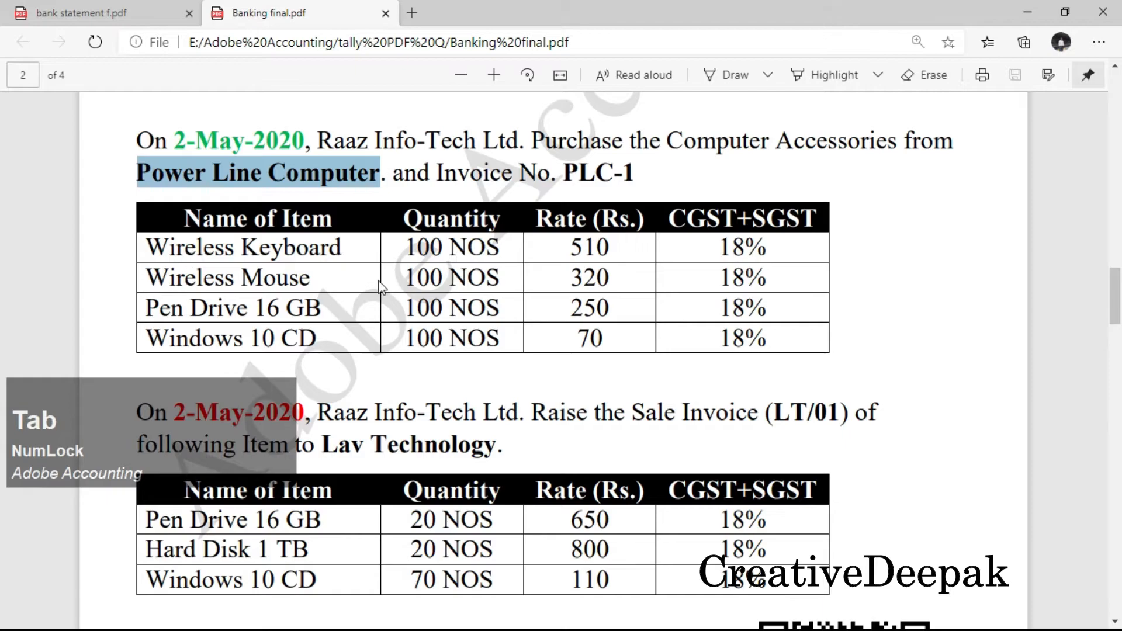
pyautogui.hotkey('alt', 'Tab')
pyautogui.write('W')
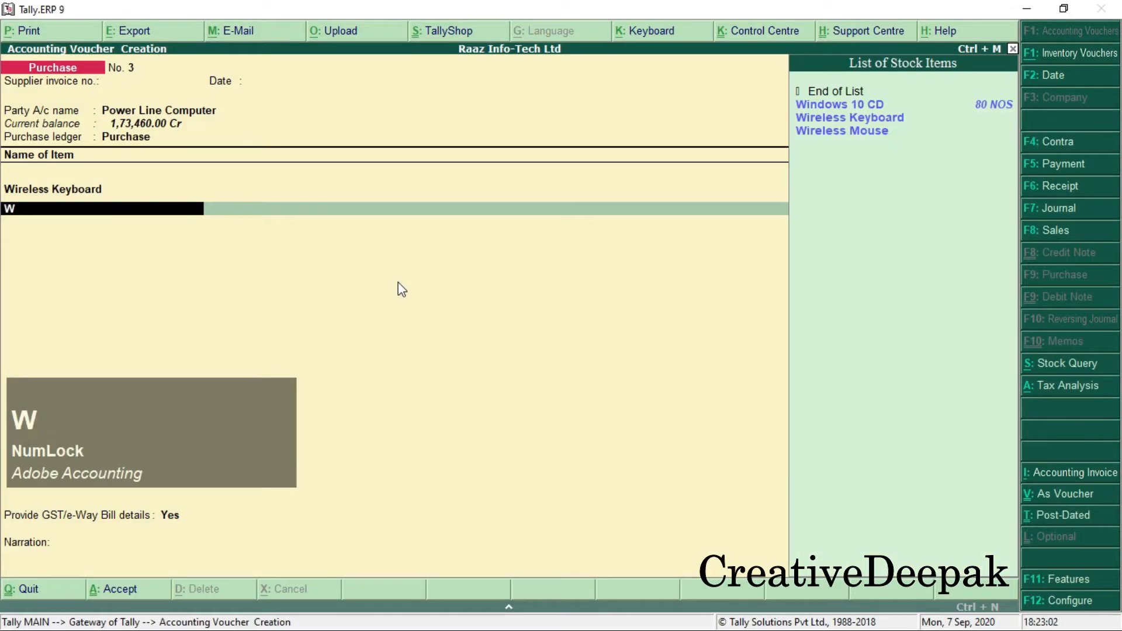
pyautogui.press('Down')
pyautogui.press('Return')
pyautogui.write('100')
pyautogui.press('Return')
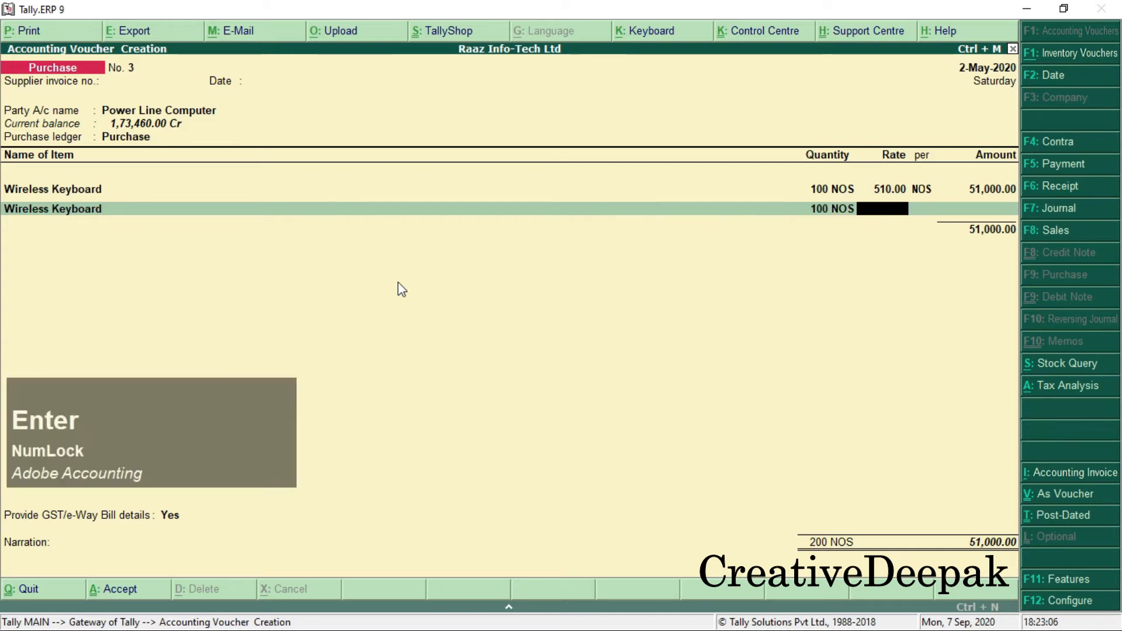
# Step: Look up the second item's rate in the PDF and change the second voucher line in Tally.ERP 9 to Wireless Mouse
pyautogui.hotkey('alt', 'Tab')
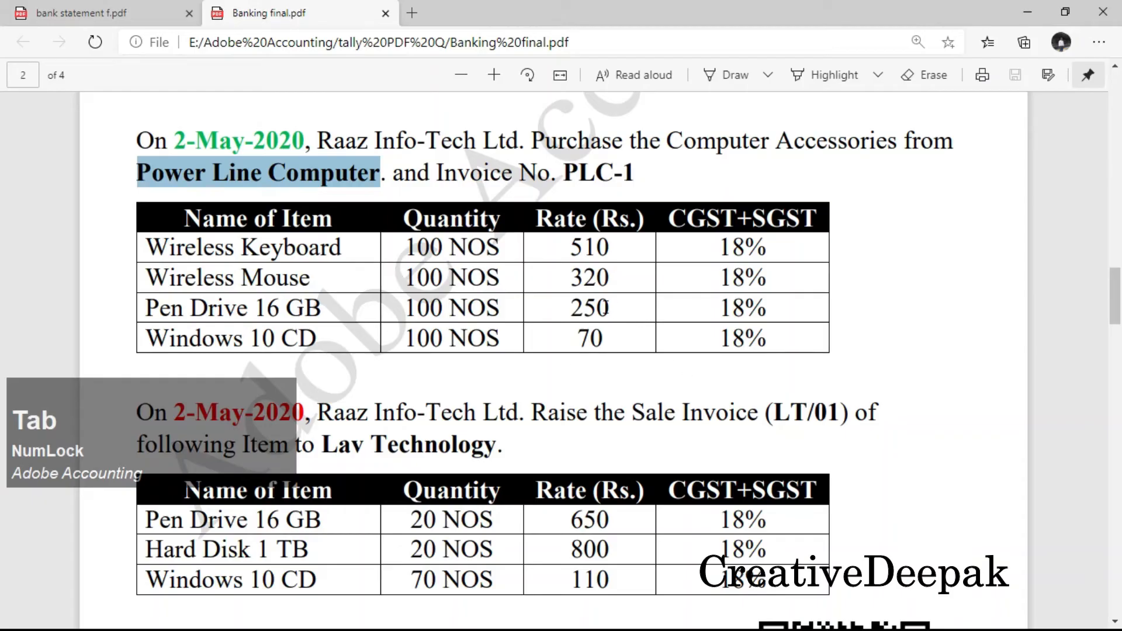
pyautogui.click(585, 288)
pyautogui.doubleClick(585, 288)
pyautogui.hotkey('alt', 'Tab')
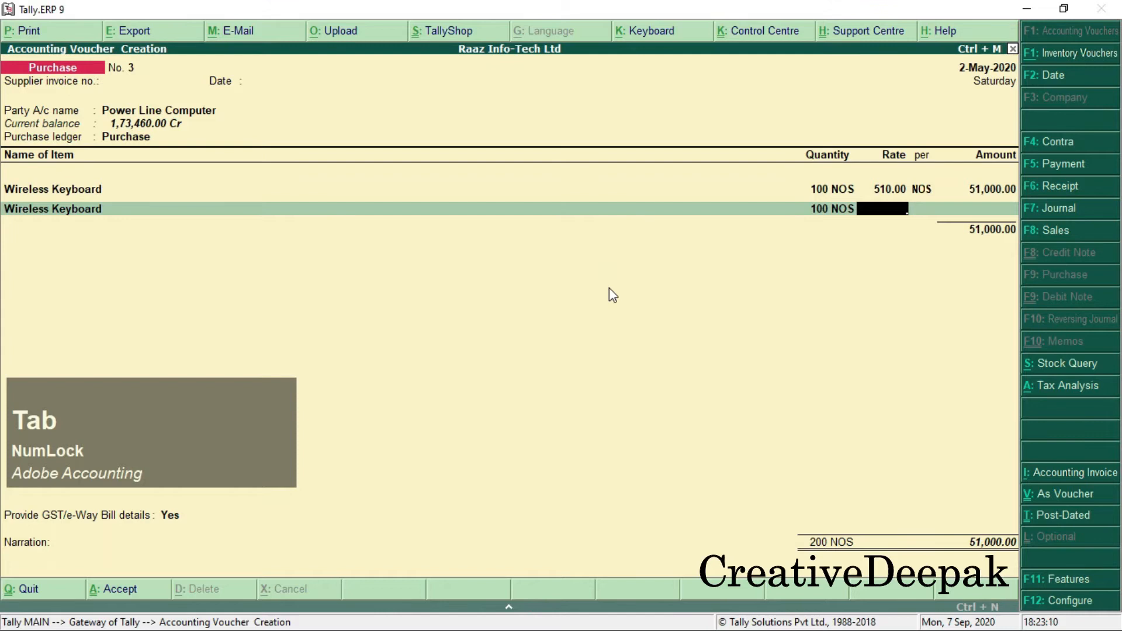
pyautogui.press('BackSpace')
pyautogui.press('BackSpace')
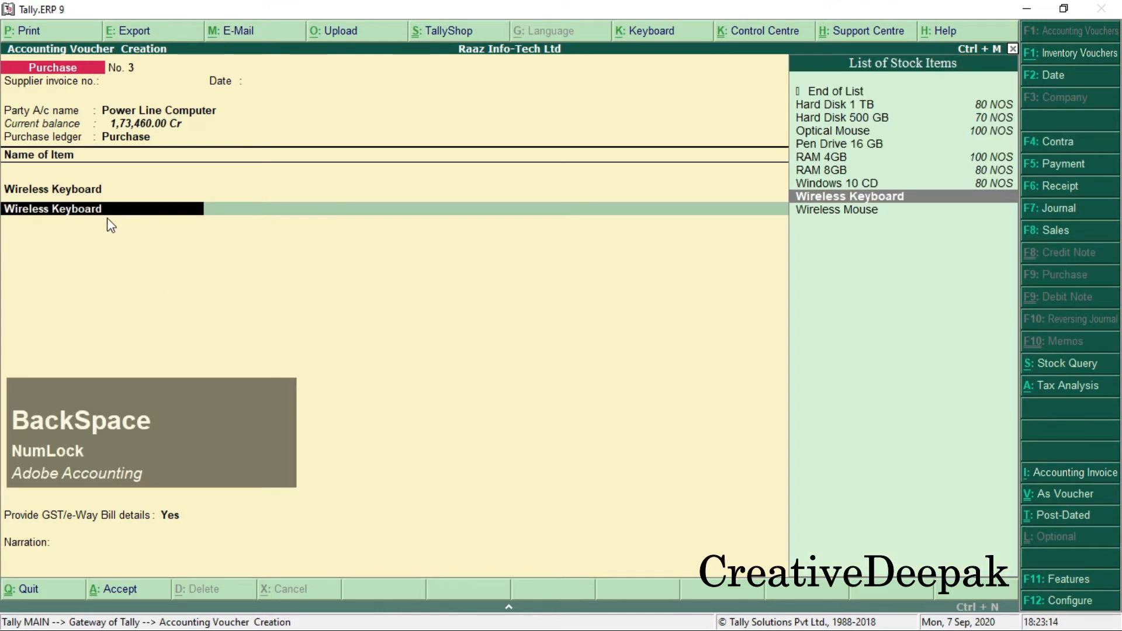
pyautogui.press('Down')
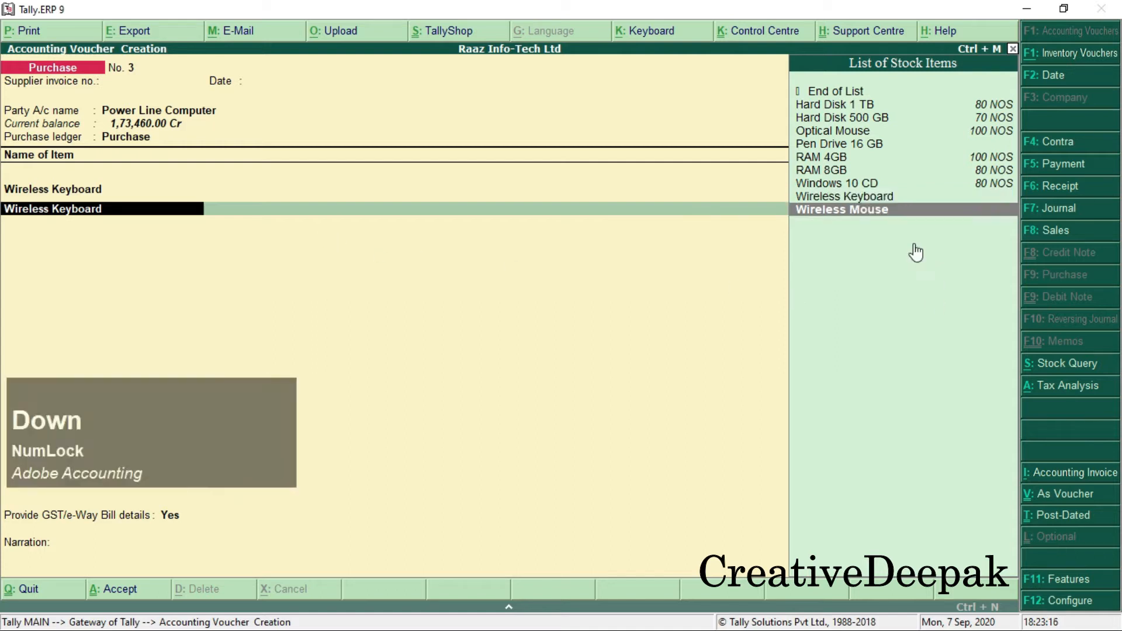
pyautogui.press('Return')
pyautogui.press('Return')
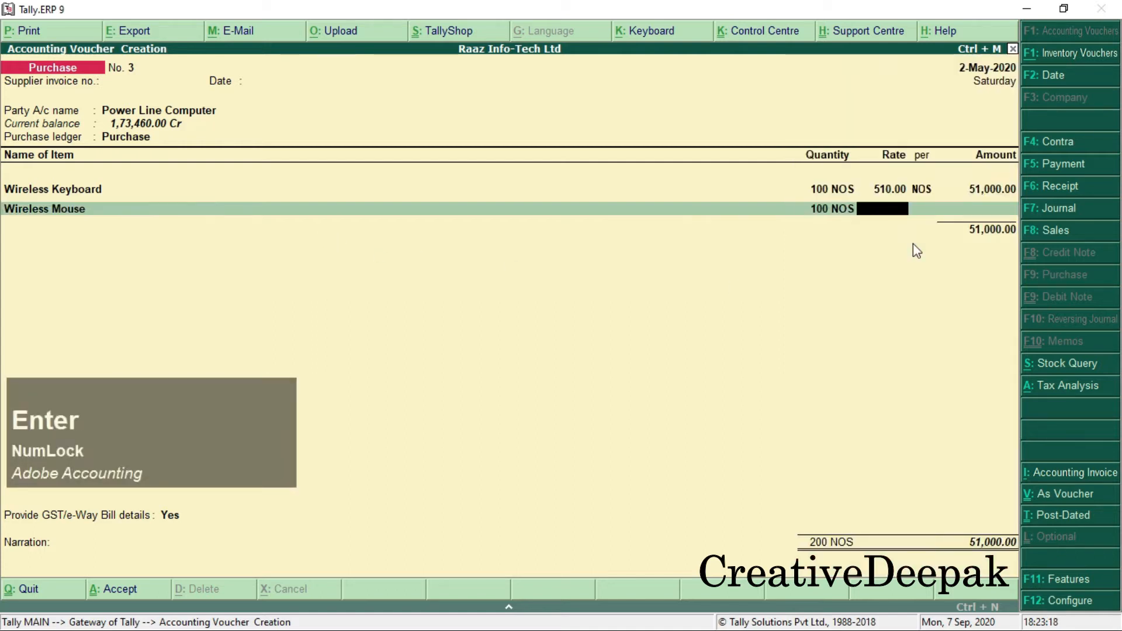
# Step: Set the Wireless Mouse rate to 320 per NOS and accept the line
pyautogui.write('32')
pyautogui.press('Return')
pyautogui.press('Return')
pyautogui.press('Return')
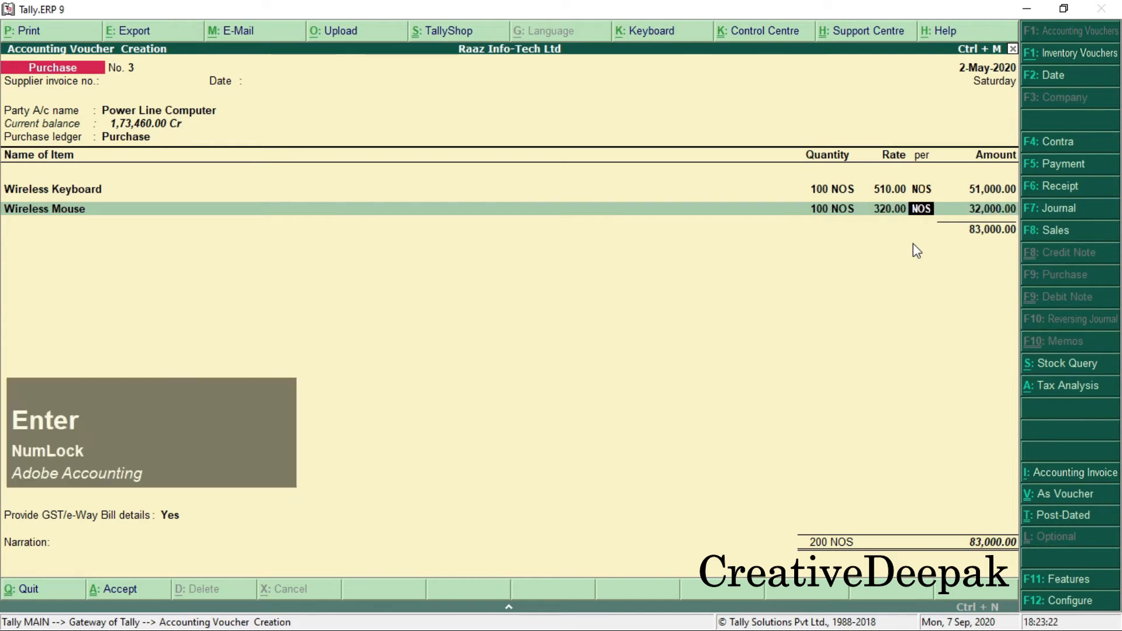
# Step: Check the third item in the Banking final PDF and add Pen Drive 16 GB to the Tally.ERP 9 purchase voucher, 100 NOS at rate 250
pyautogui.hotkey('alt', 'Tab')
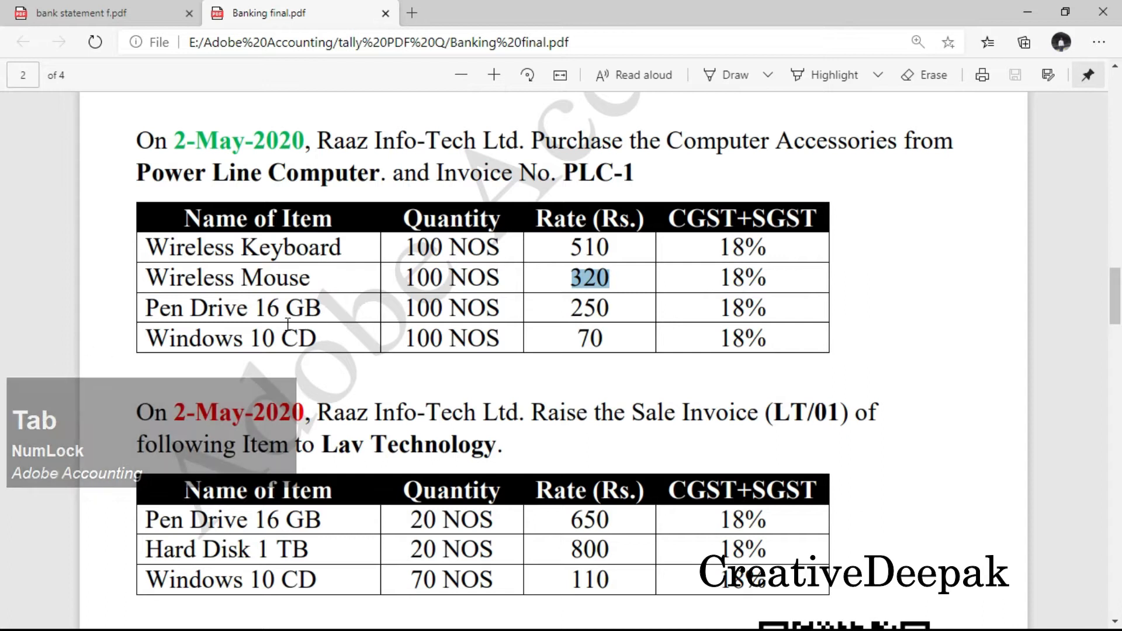
pyautogui.doubleClick(578, 309)
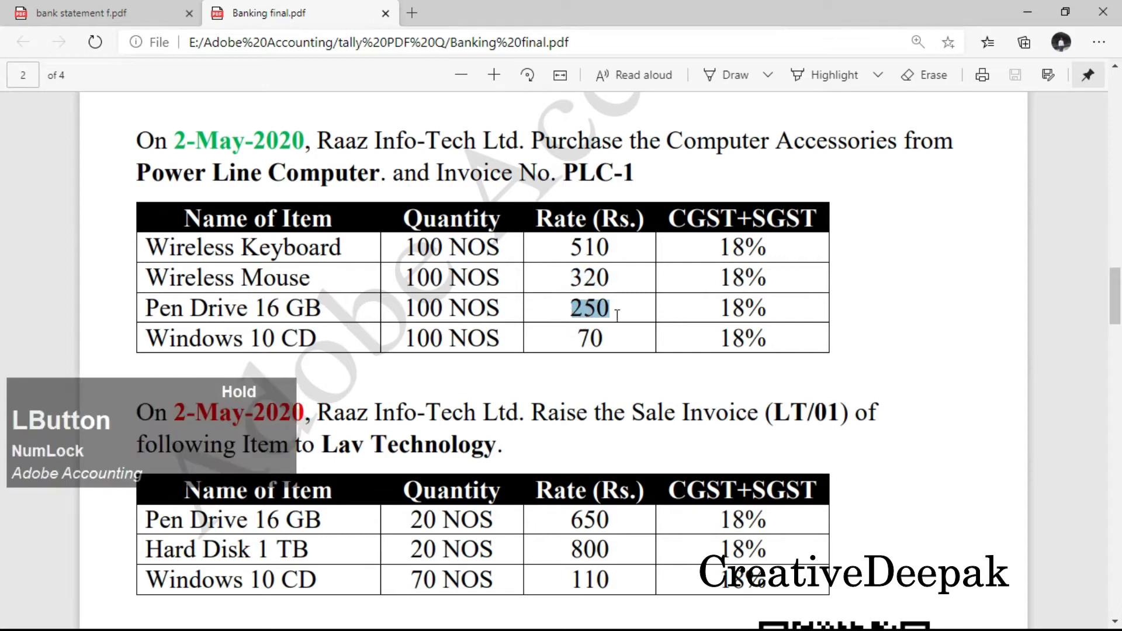
pyautogui.moveTo(409, 309); pyautogui.dragTo(466, 310)
pyautogui.hotkey('alt', 'Tab')
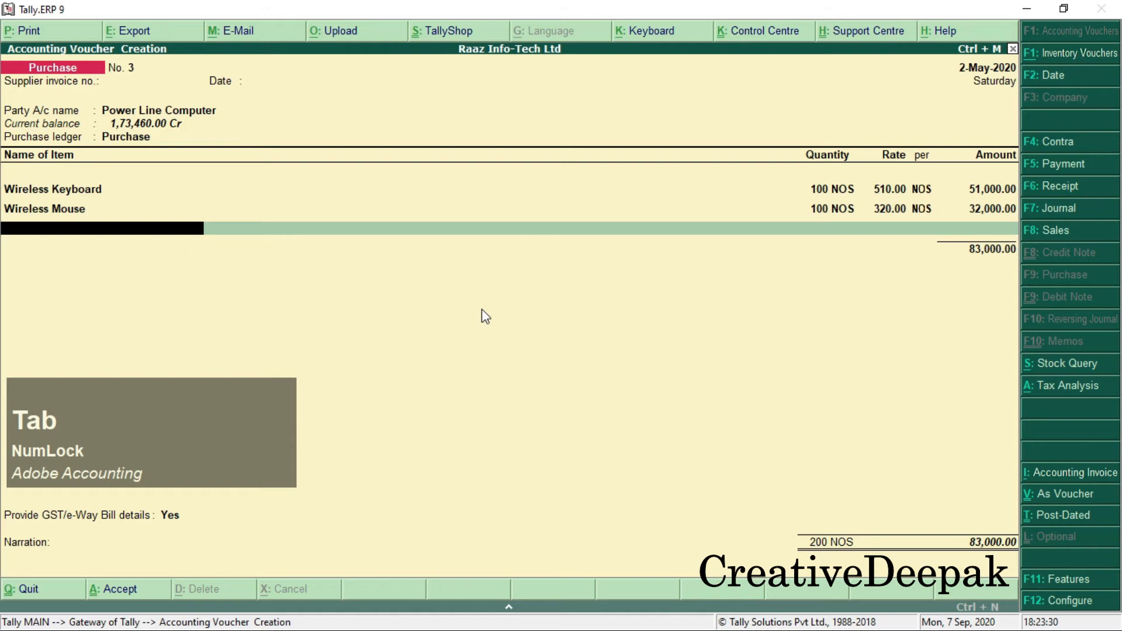
pyautogui.write('P')
pyautogui.press('Return')
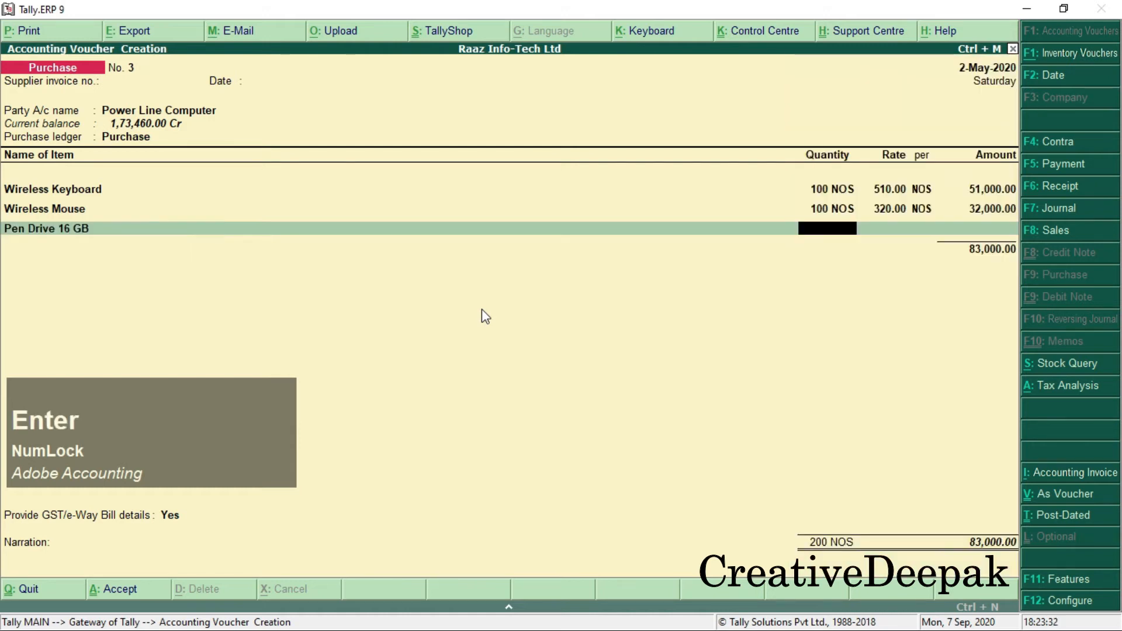
pyautogui.write('100')
pyautogui.press('Return')
pyautogui.write('250')
pyautogui.press('Return')
pyautogui.press('Return')
pyautogui.press('Return')
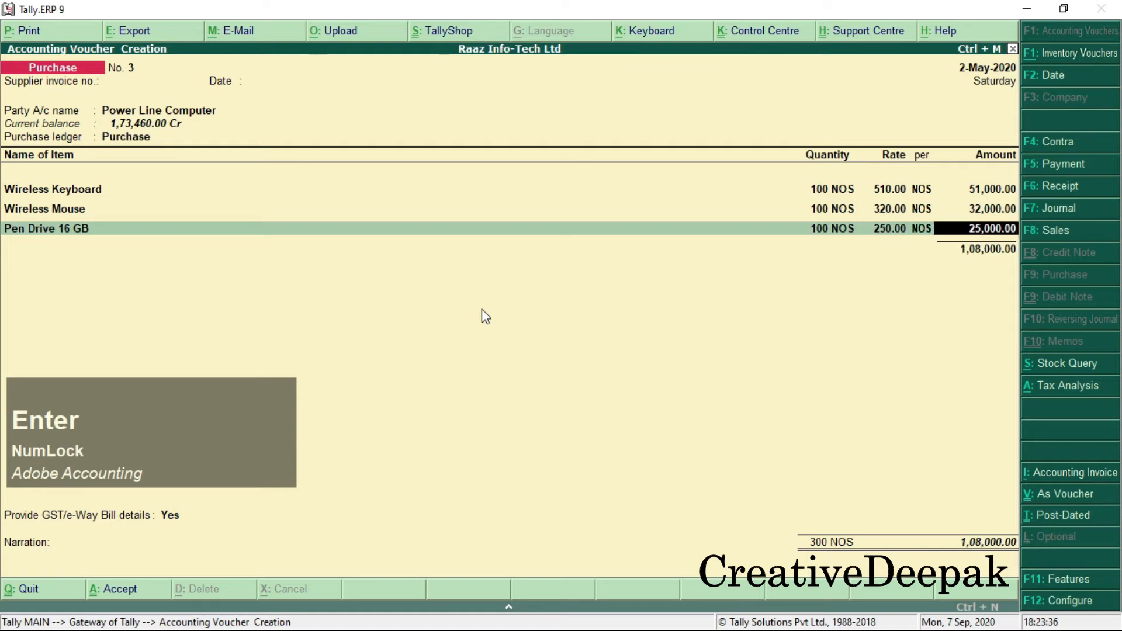
# Step: Check the last item in the PDF and add Windows 10 CD to the Tally.ERP 9 purchase voucher, 100 NOS at rate 70
pyautogui.hotkey('alt', 'Tab')
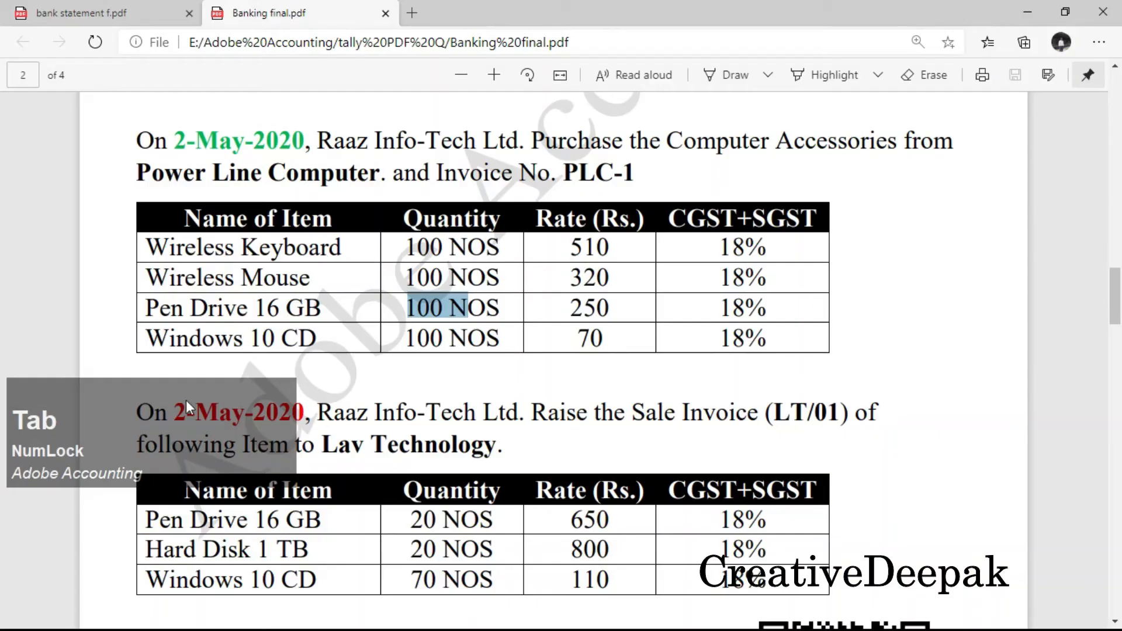
pyautogui.moveTo(247, 344); pyautogui.dragTo(299, 342)
pyautogui.moveTo(402, 342); pyautogui.dragTo(496, 354)
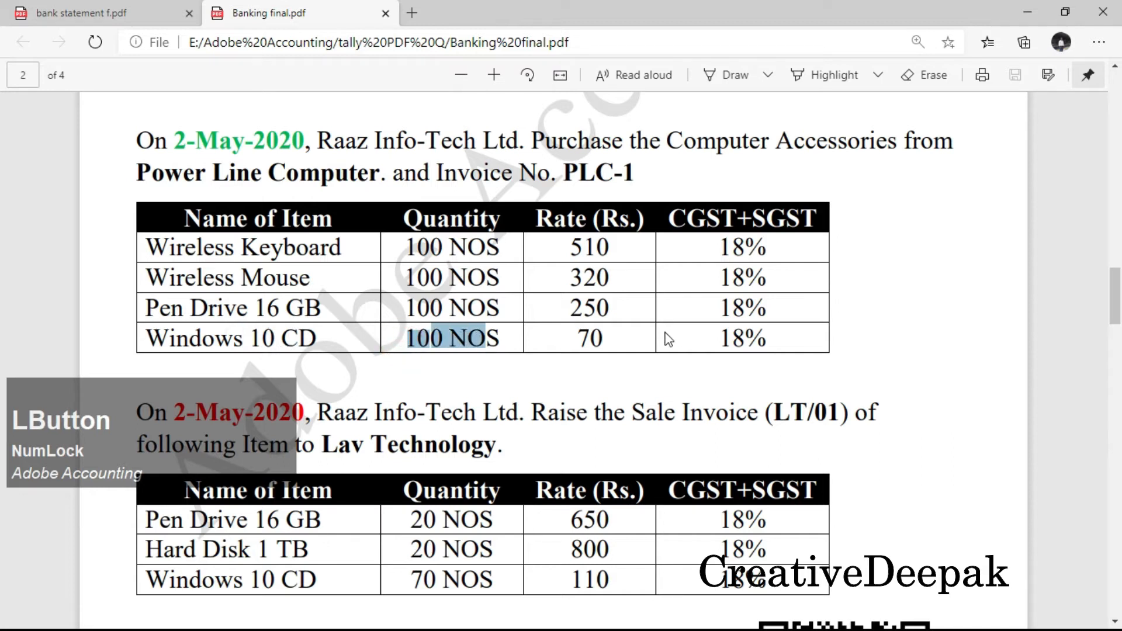
pyautogui.moveTo(578, 336); pyautogui.dragTo(615, 334)
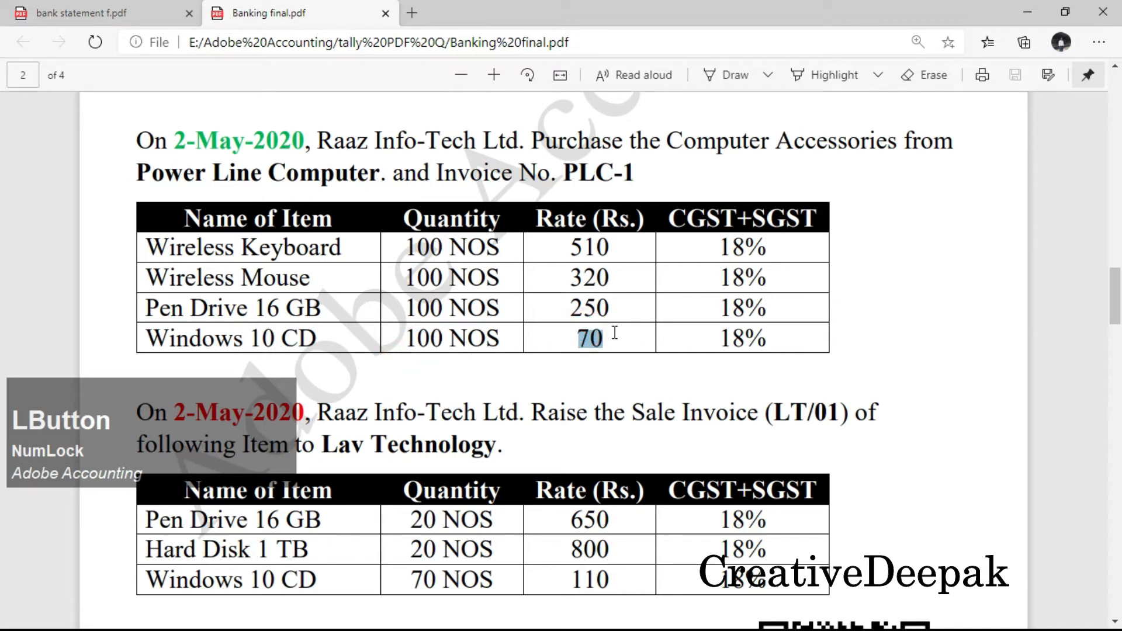
pyautogui.hotkey('alt', 'Tab')
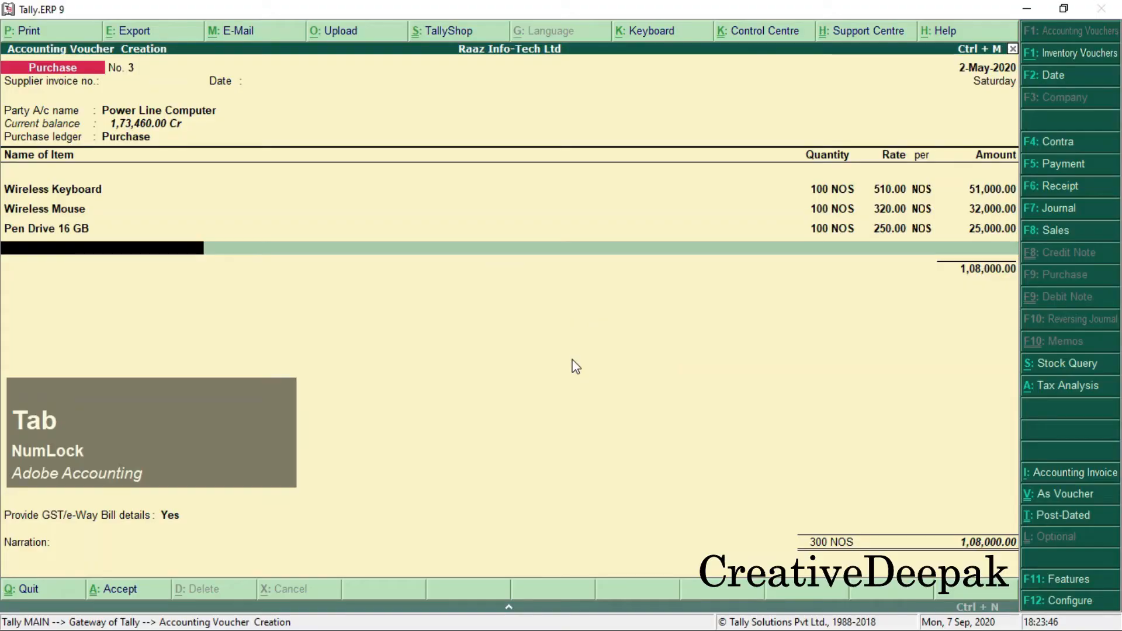
pyautogui.write('W')
pyautogui.press('Down')
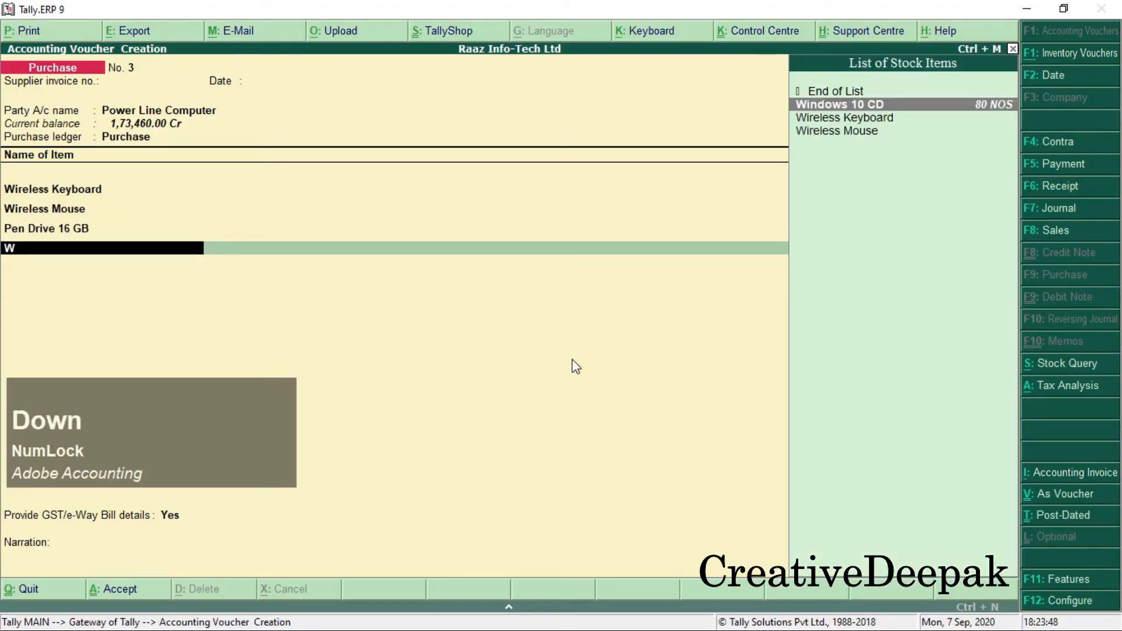
pyautogui.press('Return')
pyautogui.write('100')
pyautogui.press('Return')
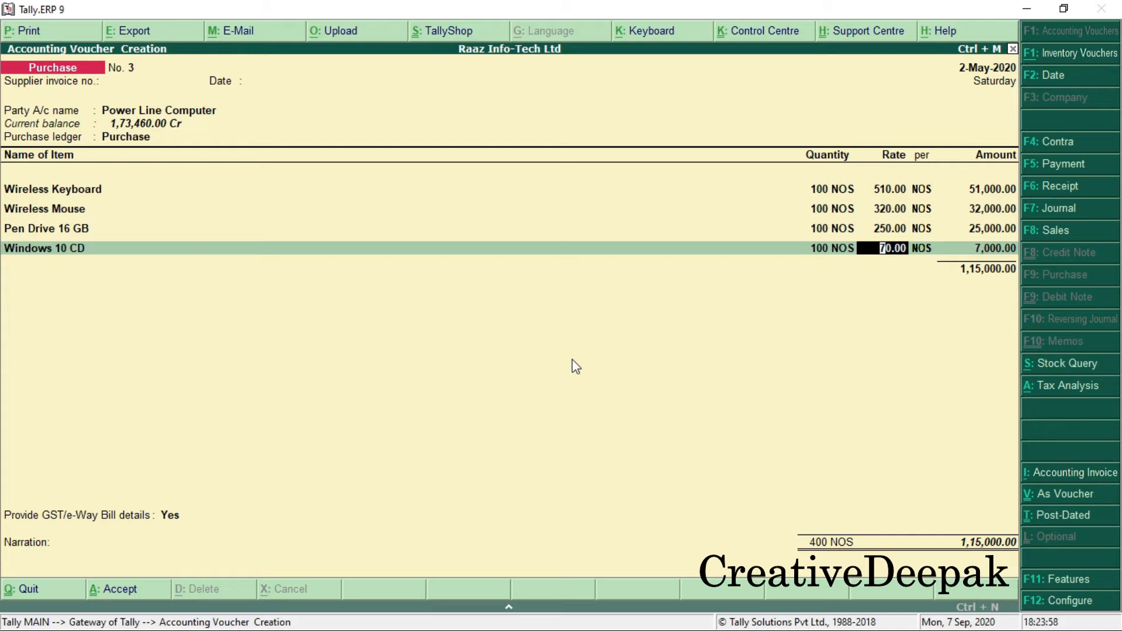
pyautogui.press('Return')
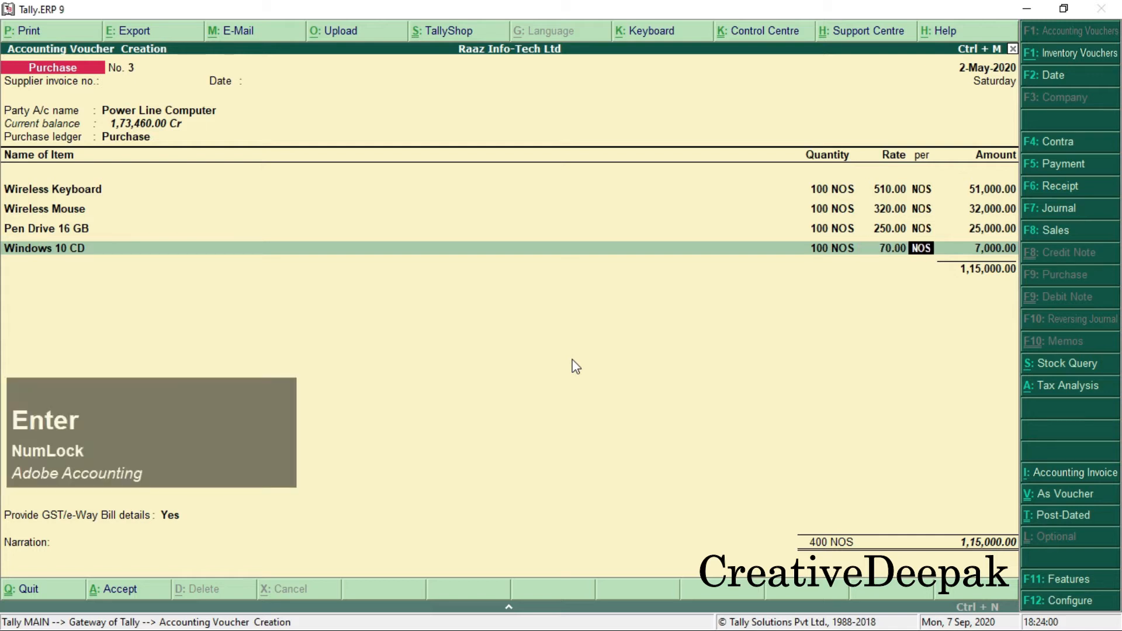
pyautogui.press('Return')
# Step: End the item list and set Provide GST/e-Way Bill details to No
pyautogui.press('Return')
pyautogui.press('Return')
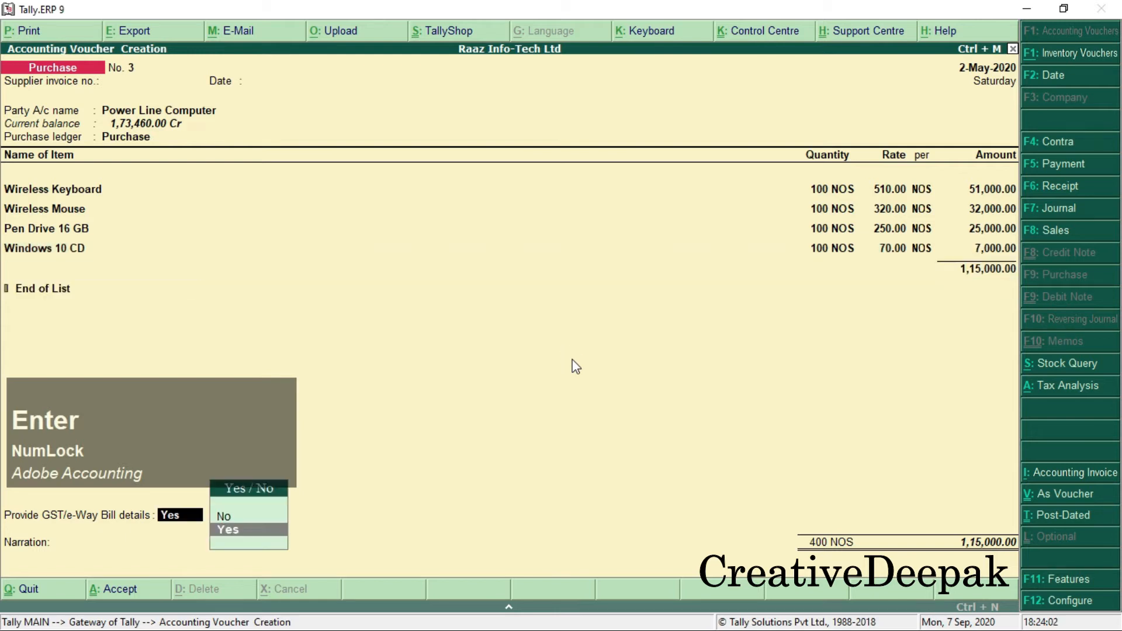
pyautogui.press('Up')
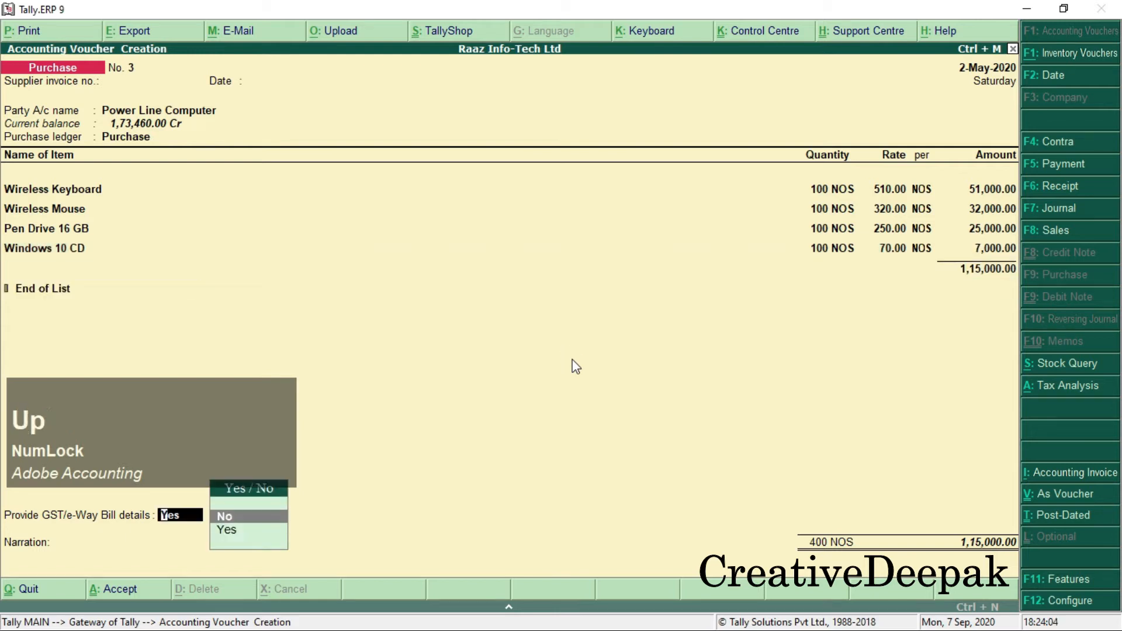
pyautogui.press('Return')
# Step: Look up the purchase invoice number in the PDF and enter it in Tally.ERP 9 as the New Ref bill name, PLC-1
pyautogui.press('Return')
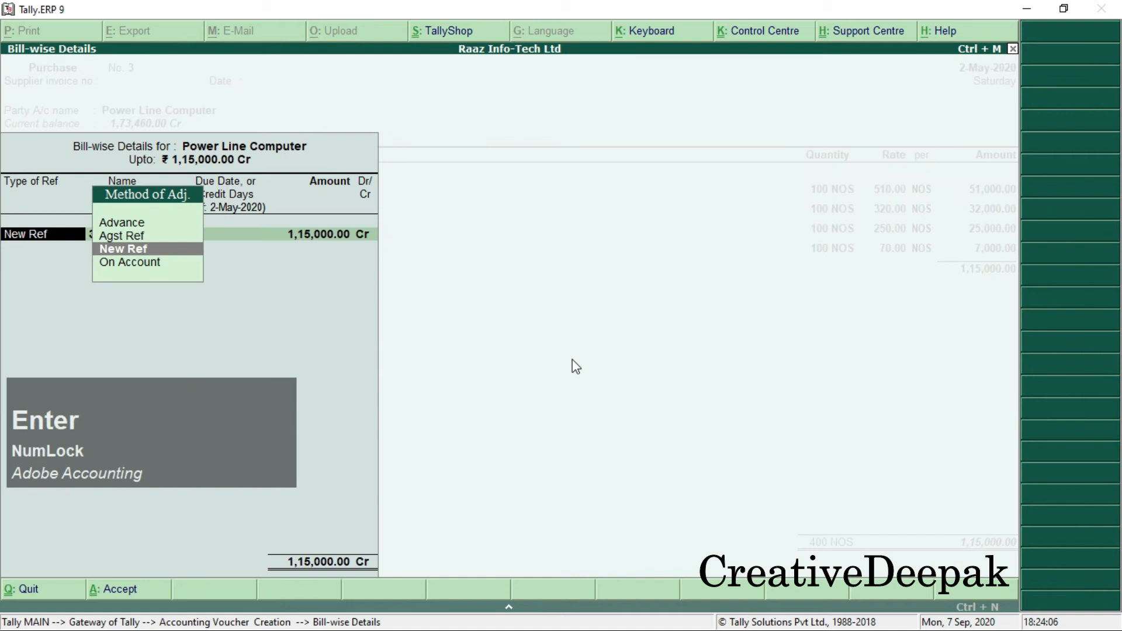
pyautogui.press('Return')
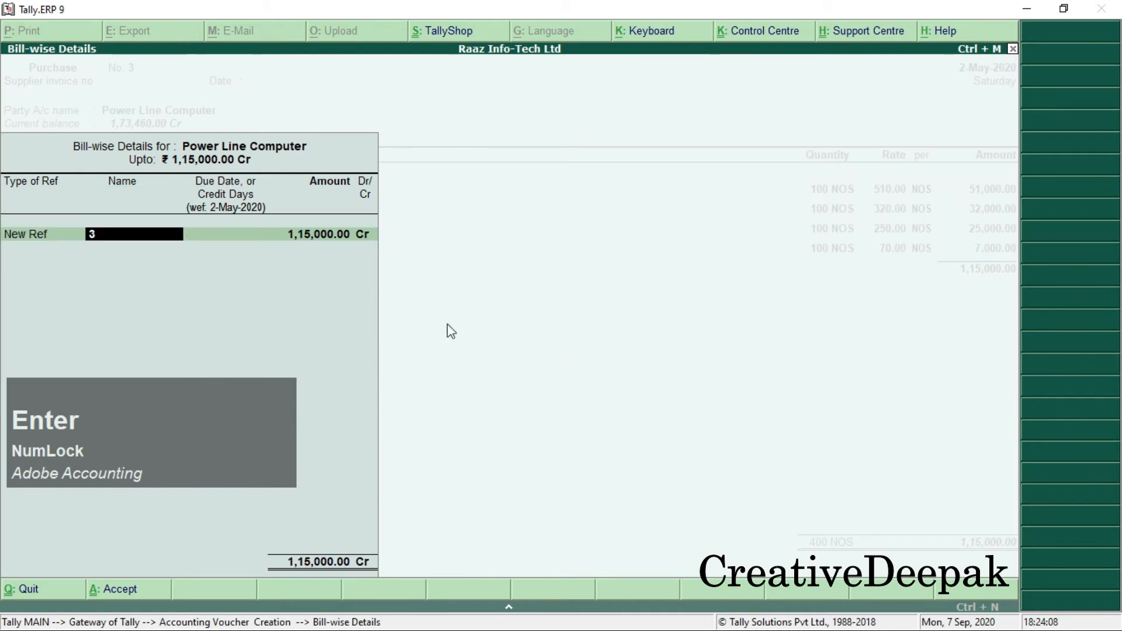
pyautogui.hotkey('alt', 'Tab')
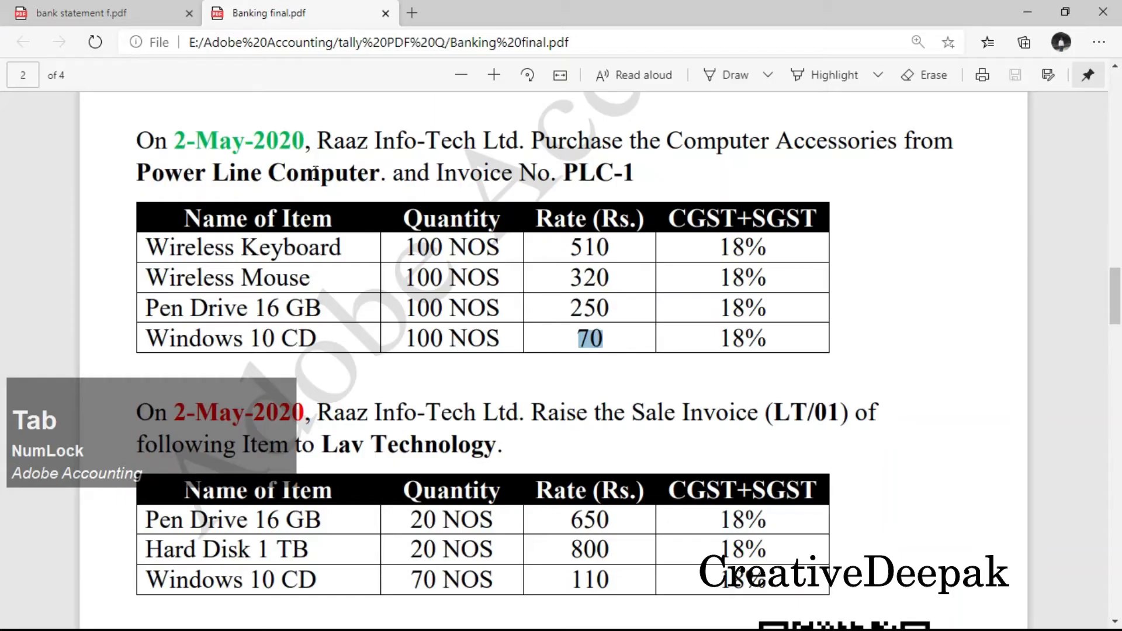
pyautogui.moveTo(562, 173); pyautogui.dragTo(654, 188)
pyautogui.hotkey('alt', 'Tab')
pyautogui.write('PLC-')
pyautogui.press('Return')
pyautogui.press('Return')
pyautogui.press('Return')
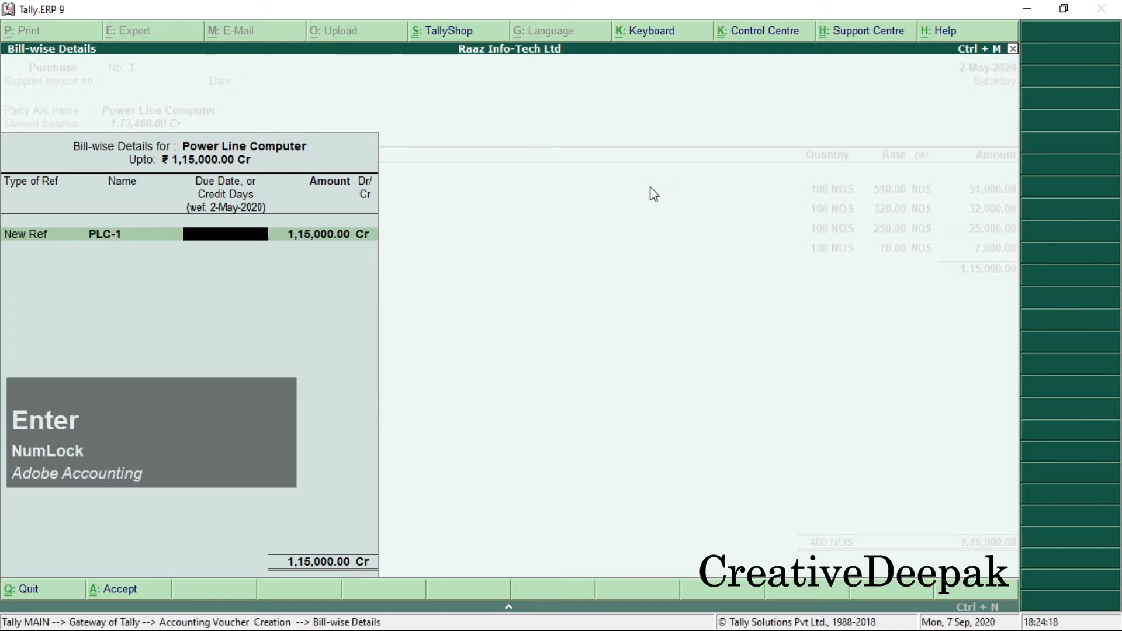
pyautogui.press('Return')
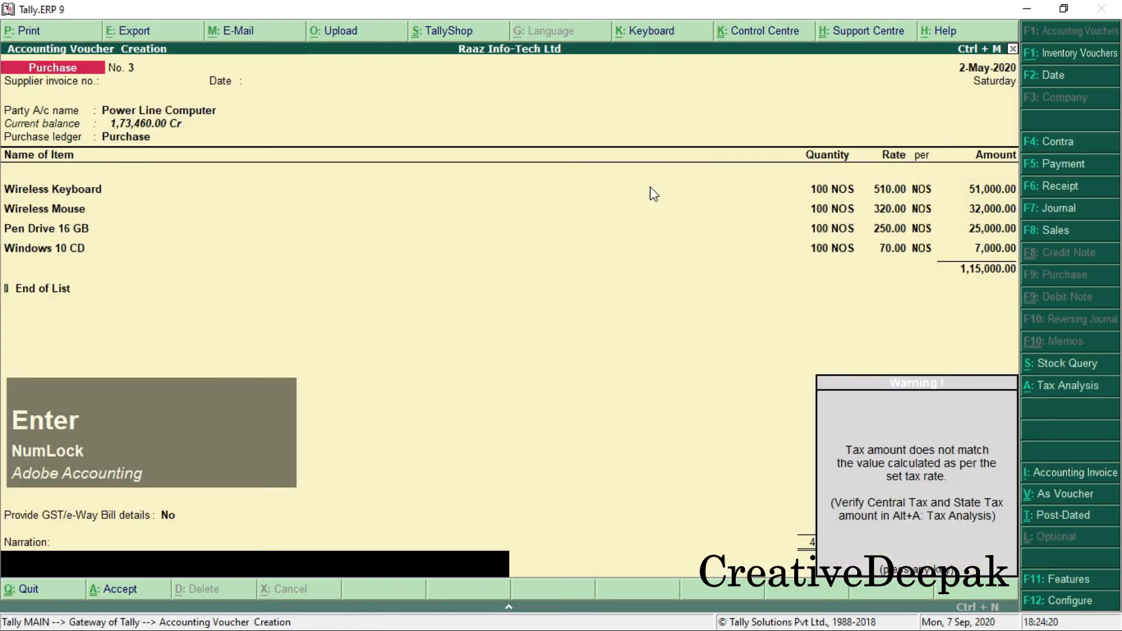
# Step: Go back to the ledger lines below the items and add the CGST and SGST ledgers to the purchase voucher
pyautogui.press('Return')
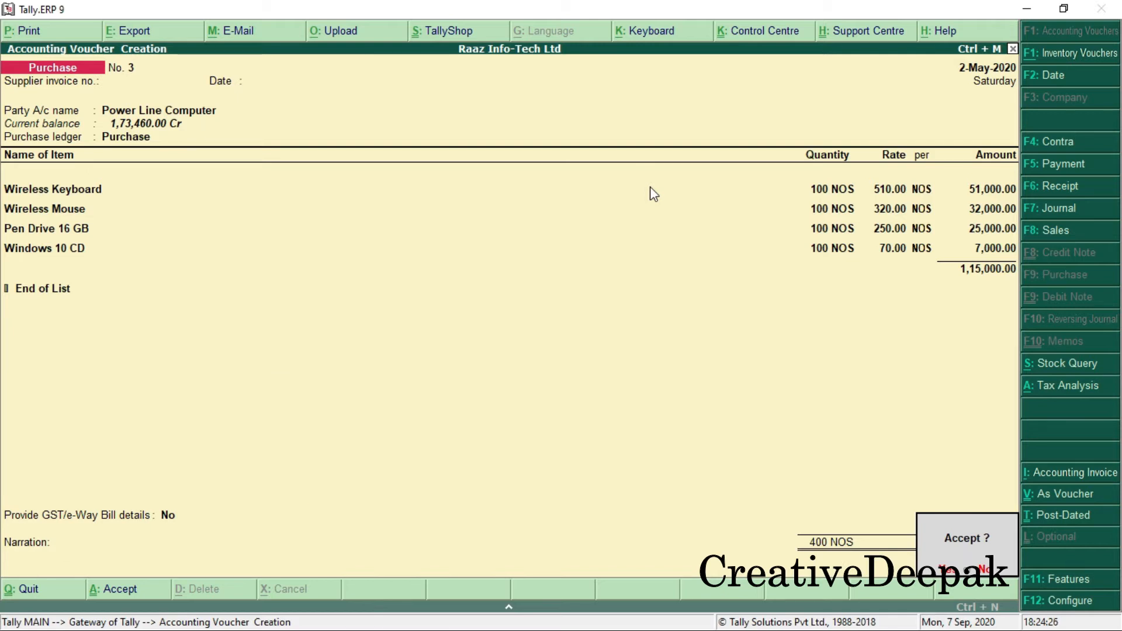
pyautogui.press('BackSpace')
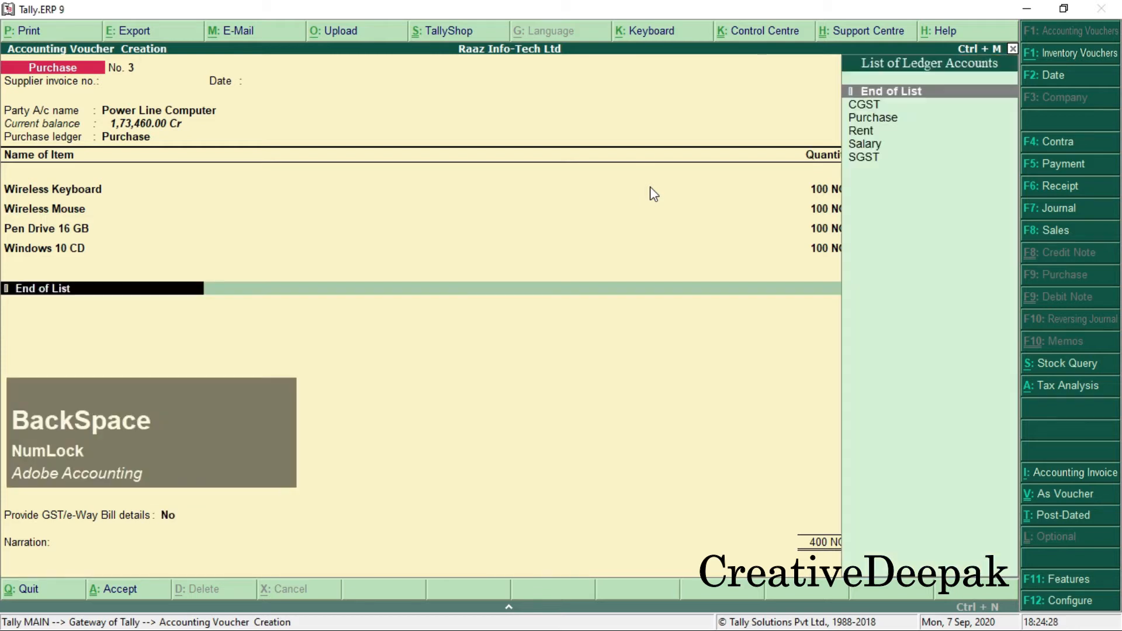
pyautogui.press('Down')
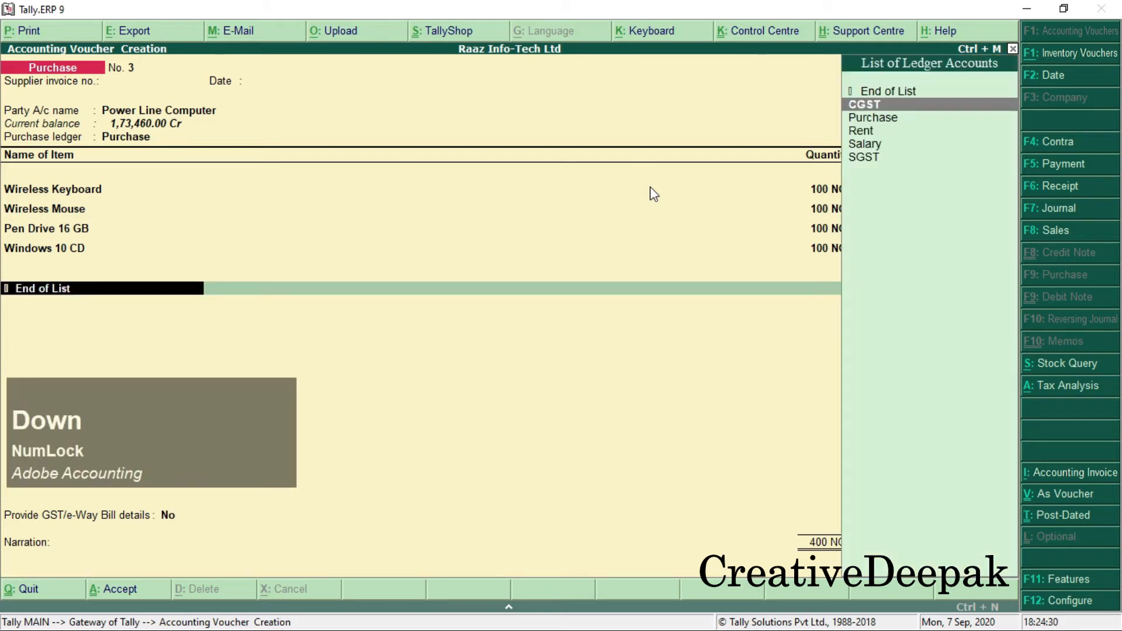
pyautogui.press('Return')
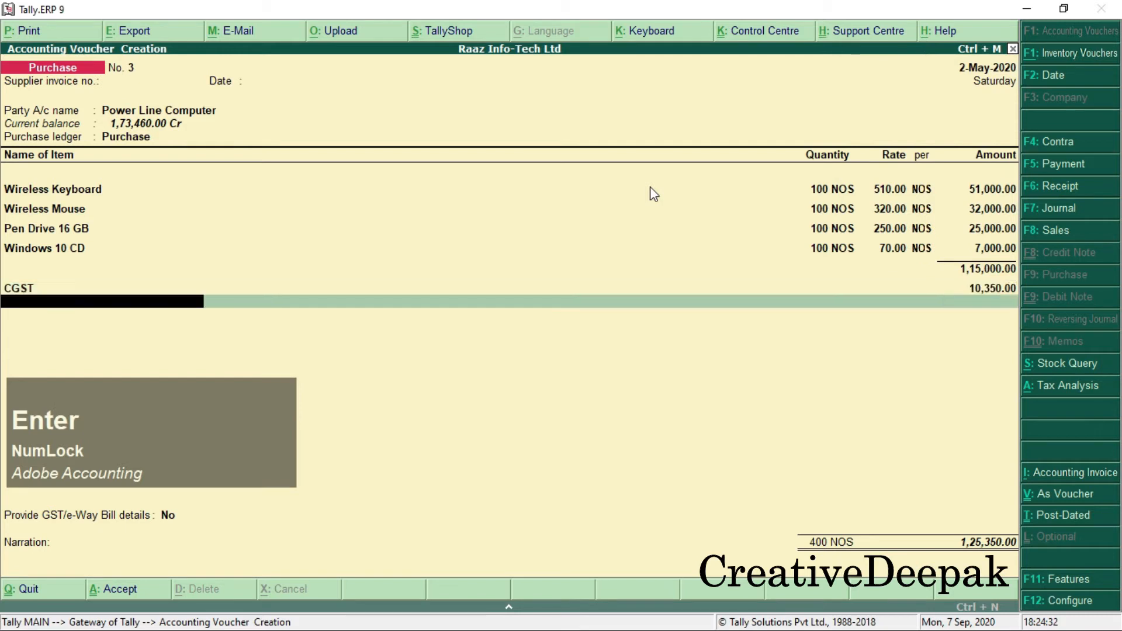
pyautogui.write('S')
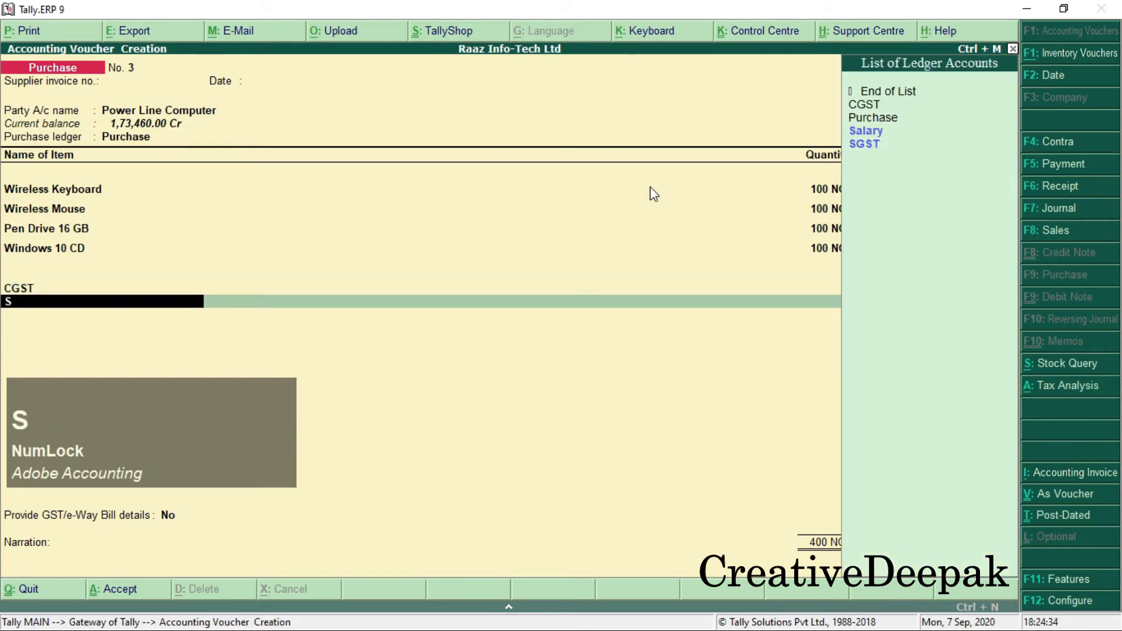
pyautogui.press('Up')
pyautogui.press('Return')
pyautogui.press('Return')
pyautogui.press('Return')
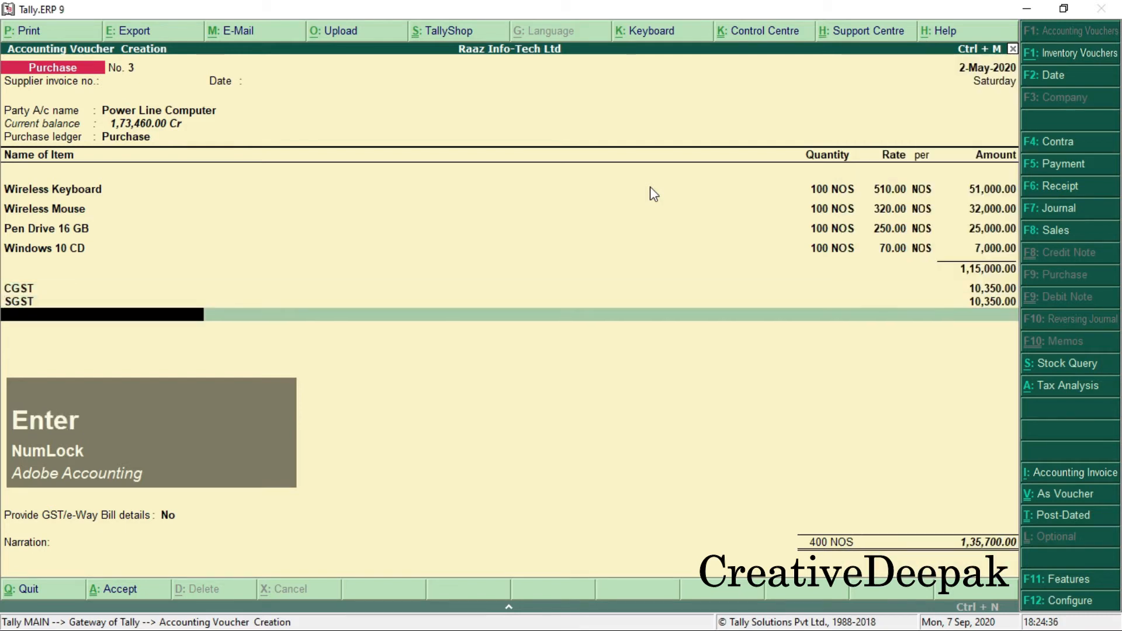
# Step: Save the purchase voucher with its PLC-1 New Ref bill reference and return to the Gateway of Tally
pyautogui.press('Return')
pyautogui.press('Return')
pyautogui.press('Return')
pyautogui.press('Return')
pyautogui.press('Return')
pyautogui.press('Return')
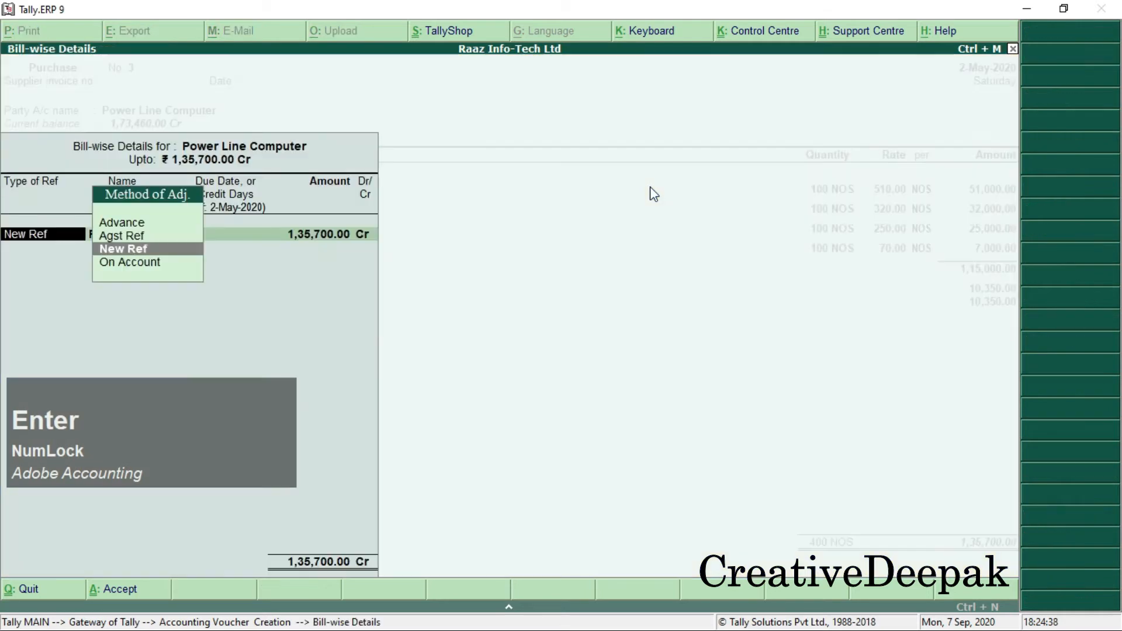
pyautogui.press('Return')
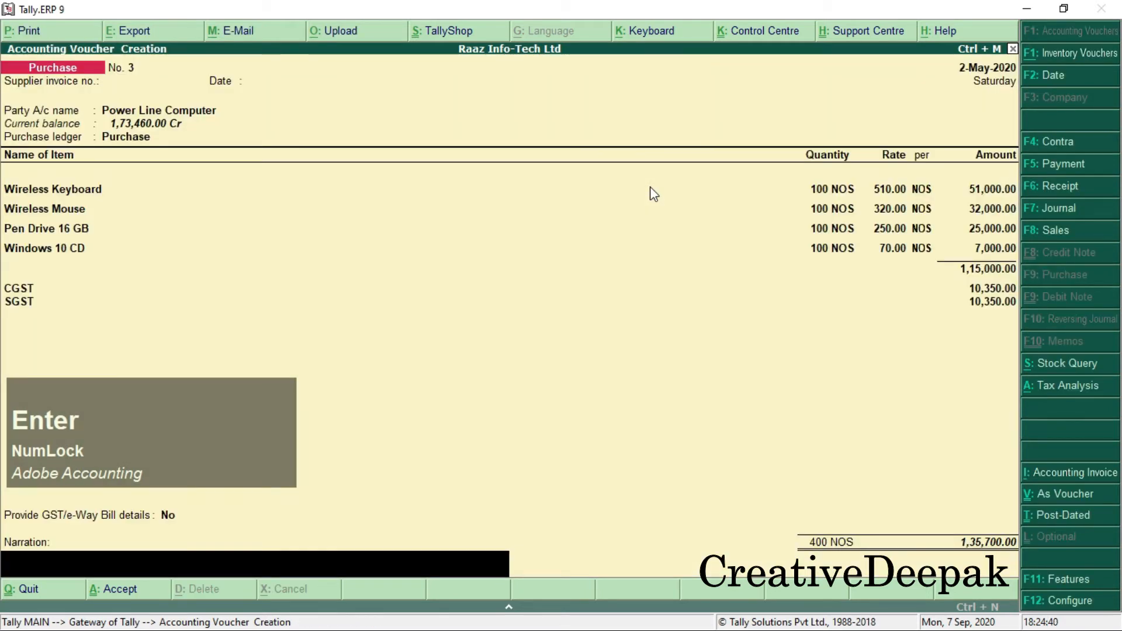
pyautogui.press('Return')
pyautogui.press('Return')
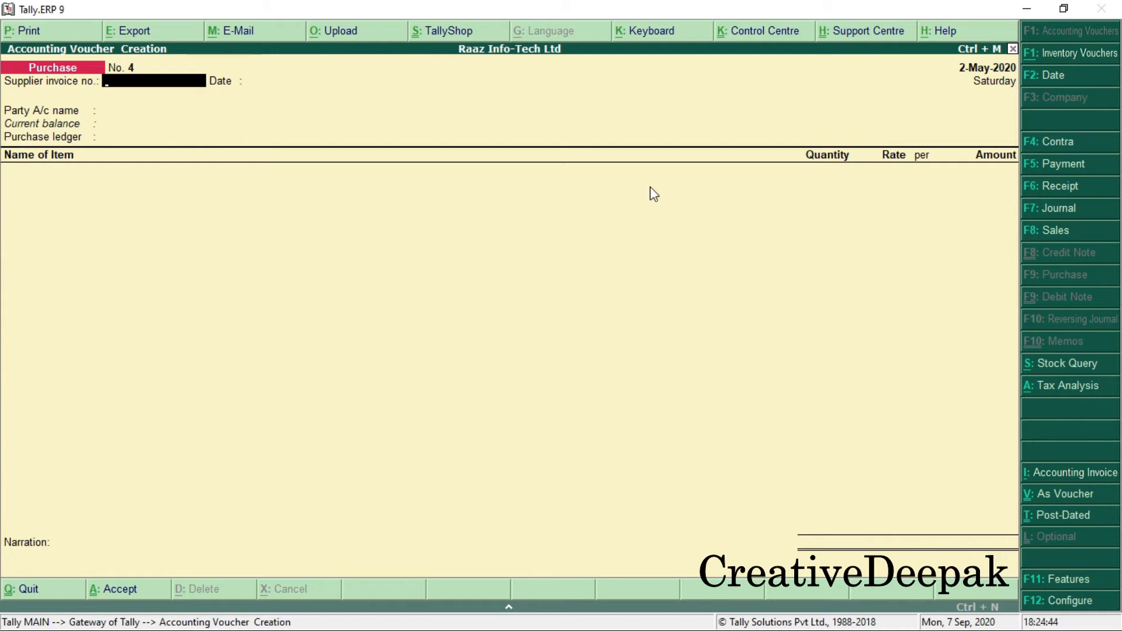
pyautogui.press('Escape')
pyautogui.press('Escape')
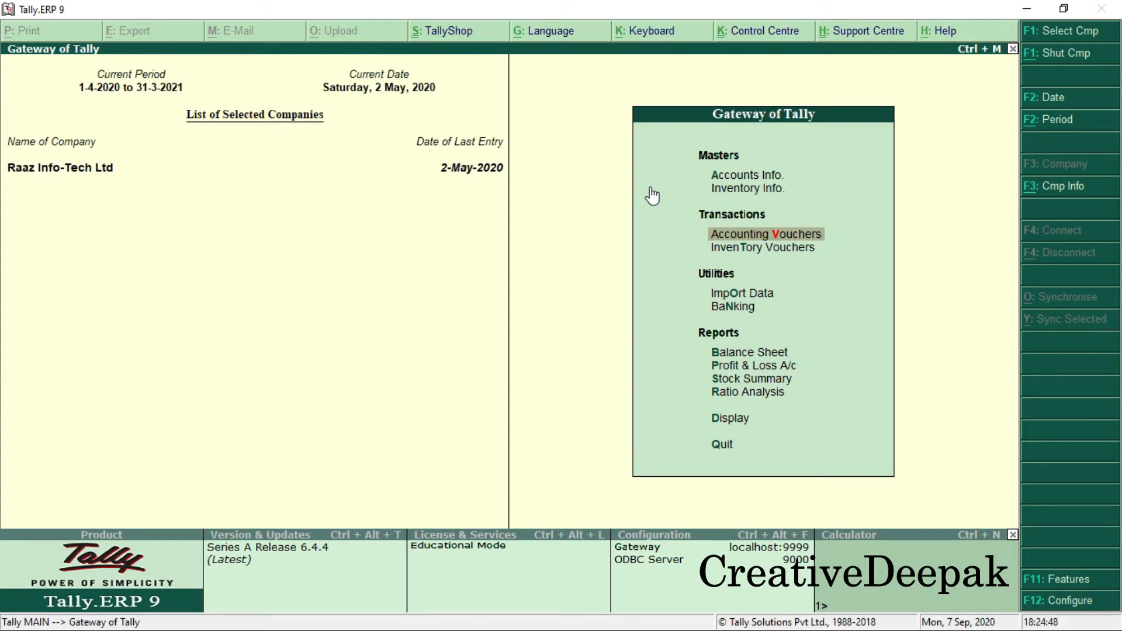
# Step: Switch to the Banking final PDF and read the 2-May-2020 sale invoice LT/01 entry for Lav Technology
pyautogui.hotkey('alt', 'Tab')
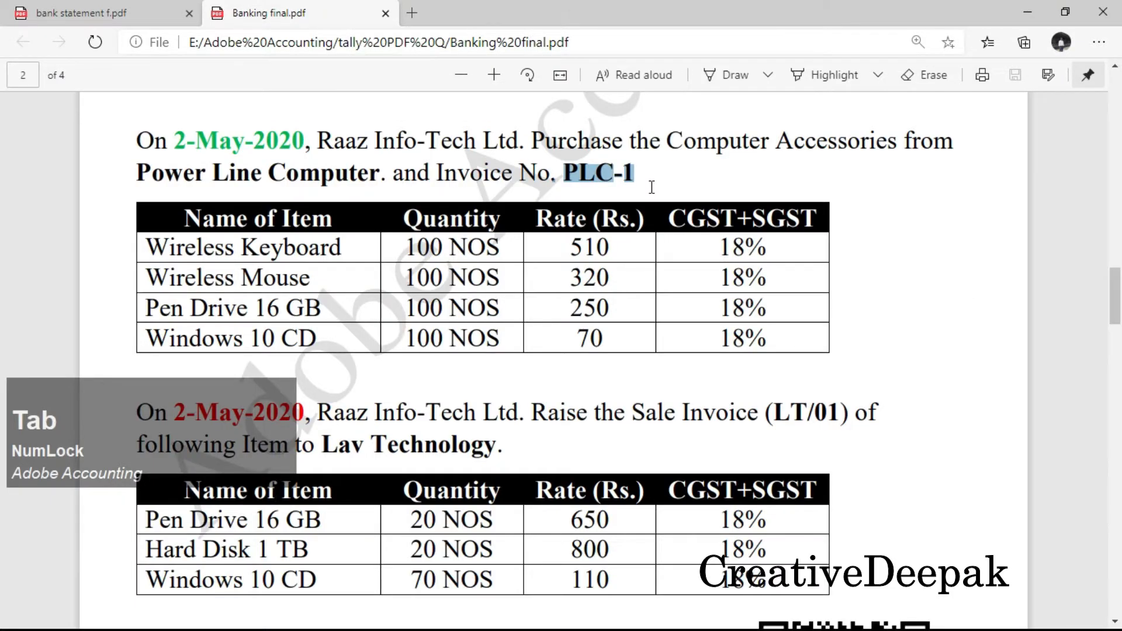
pyautogui.scroll(-3, 660, 222)
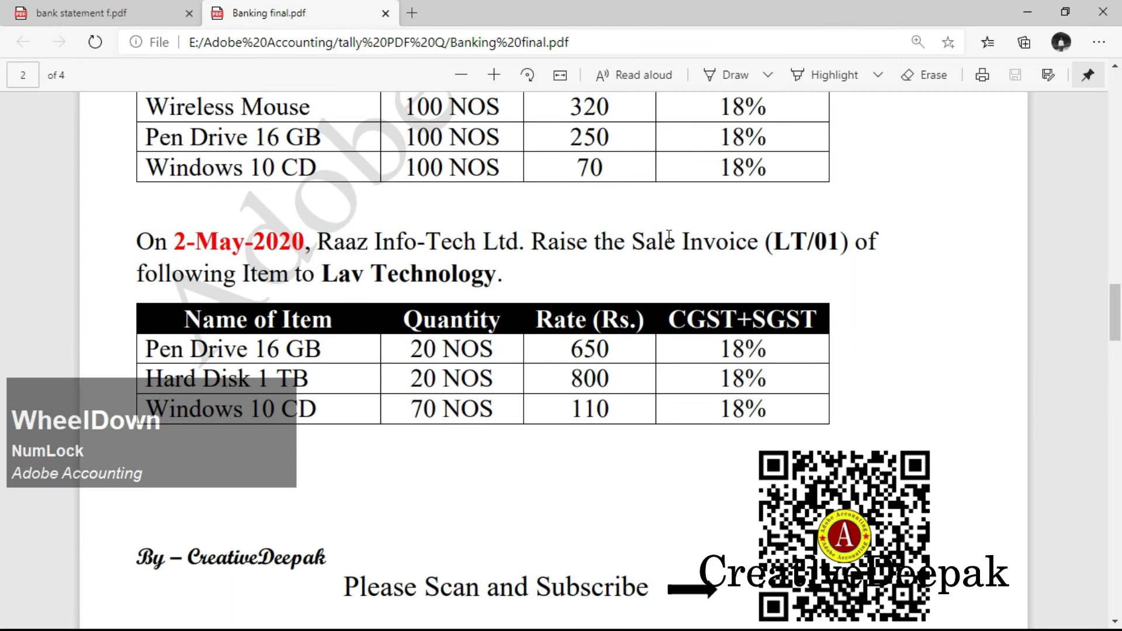
pyautogui.scroll(3, 711, 283)
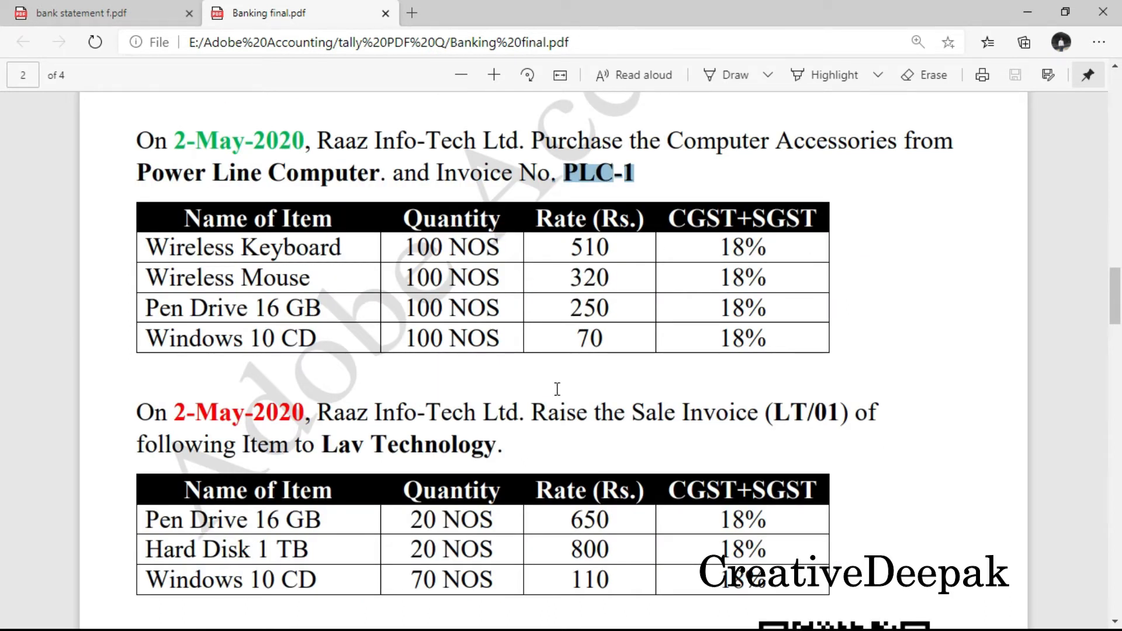
pyautogui.scroll(-3, 667, 375)
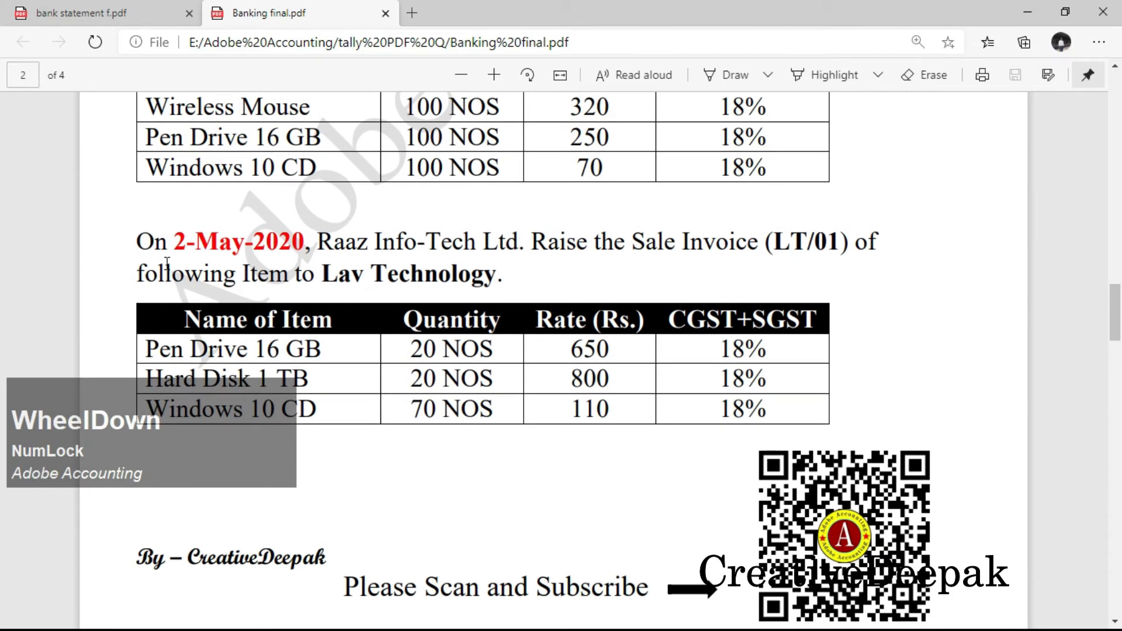
pyautogui.moveTo(169, 243); pyautogui.dragTo(890, 251)
pyautogui.moveTo(158, 281); pyautogui.dragTo(314, 274)
pyautogui.scroll(-2, 191, 285)
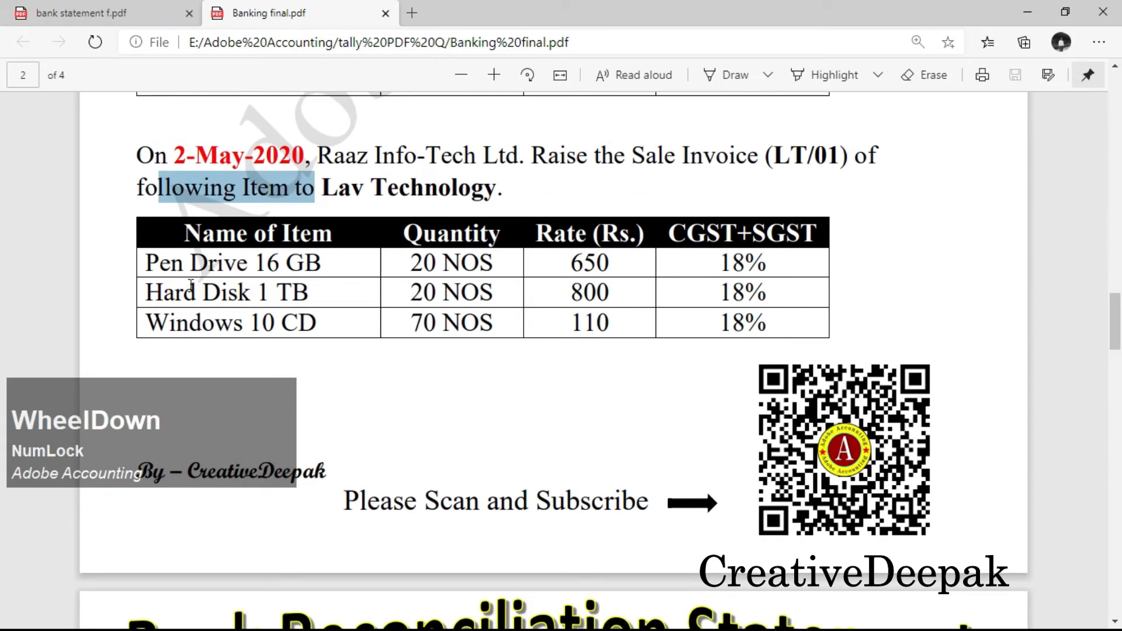
pyautogui.moveTo(320, 188); pyautogui.dragTo(493, 192)
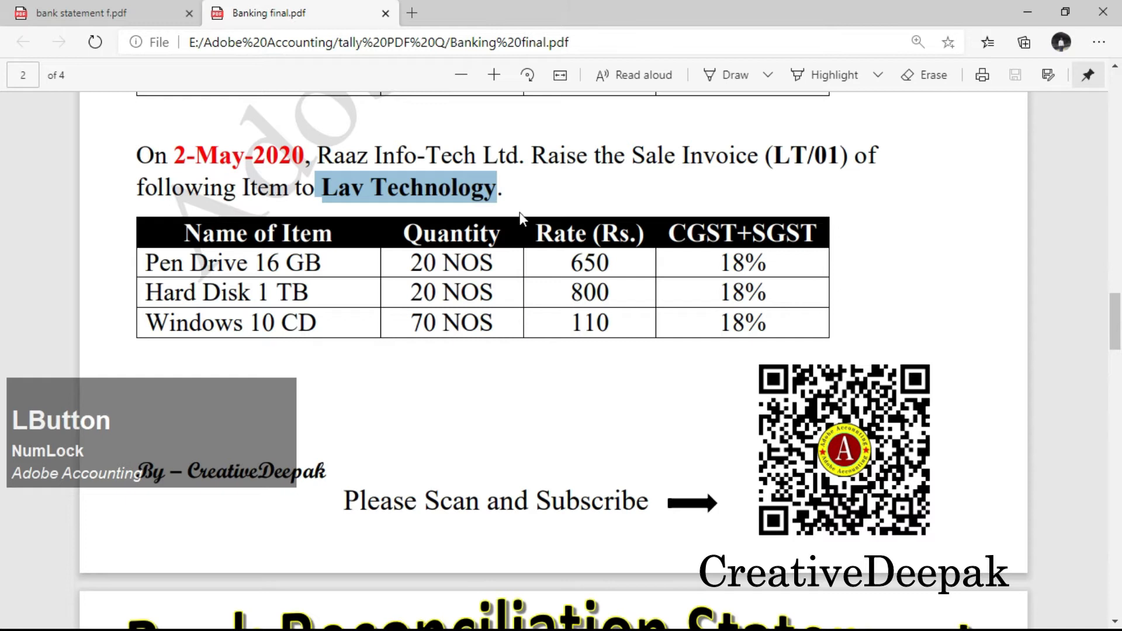
# Step: Check the company name in the PDF's purchase and sale entries, and open a new Sales voucher in Tally.ERP 9
pyautogui.scroll(4, 520, 212)
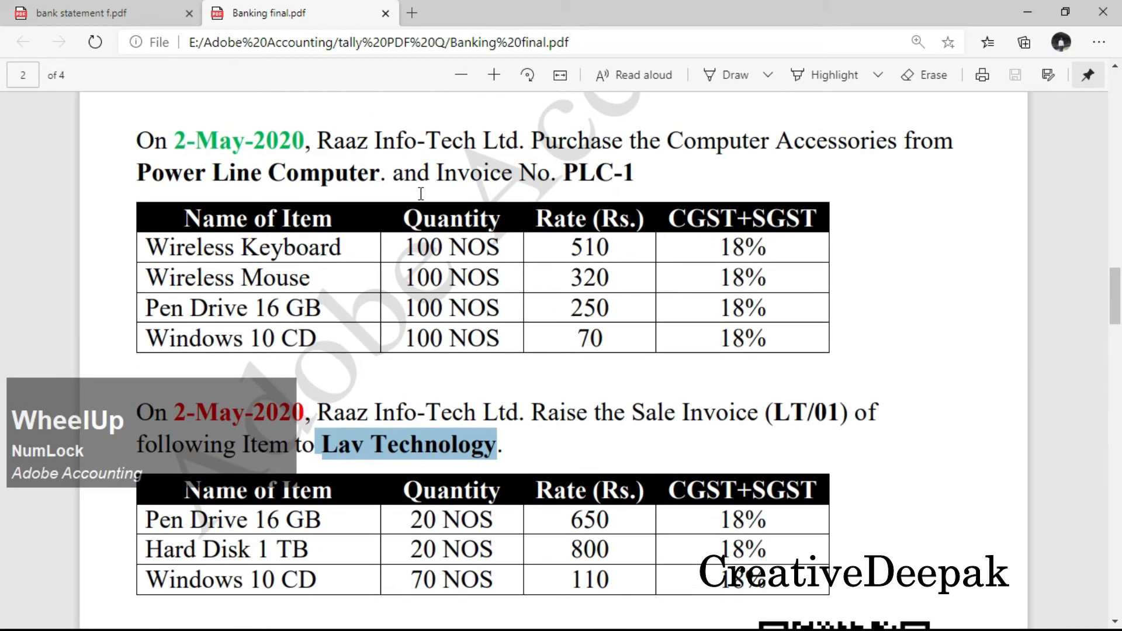
pyautogui.moveTo(318, 143); pyautogui.dragTo(544, 164)
pyautogui.scroll(-3, 371, 256)
pyautogui.moveTo(318, 242); pyautogui.dragTo(528, 247)
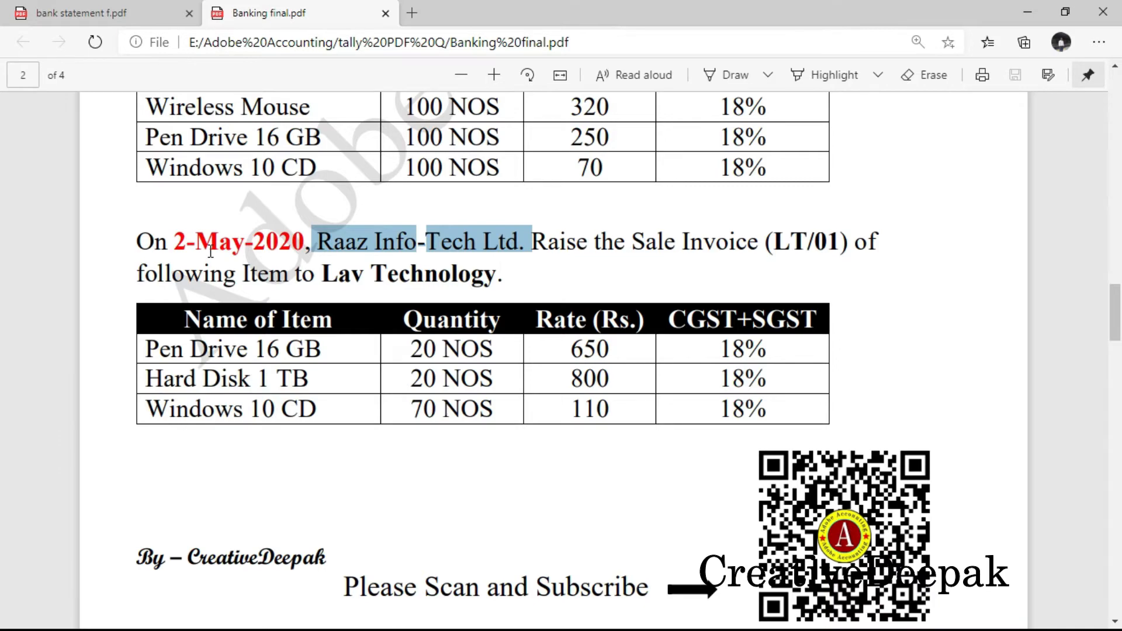
pyautogui.hotkey('alt', 'Tab')
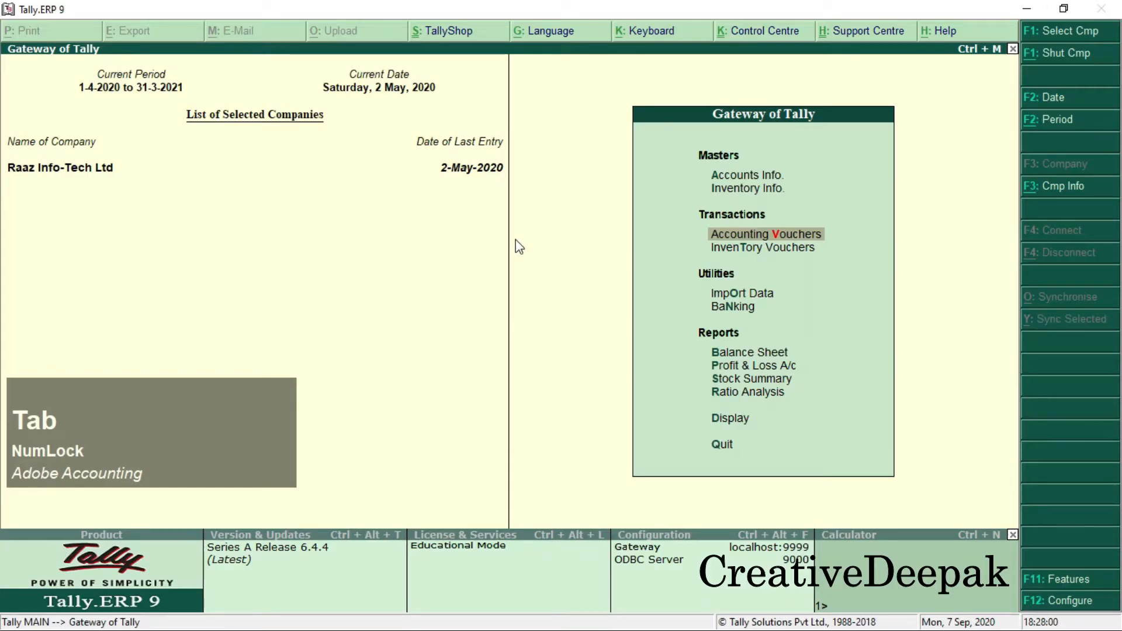
pyautogui.press('Return')
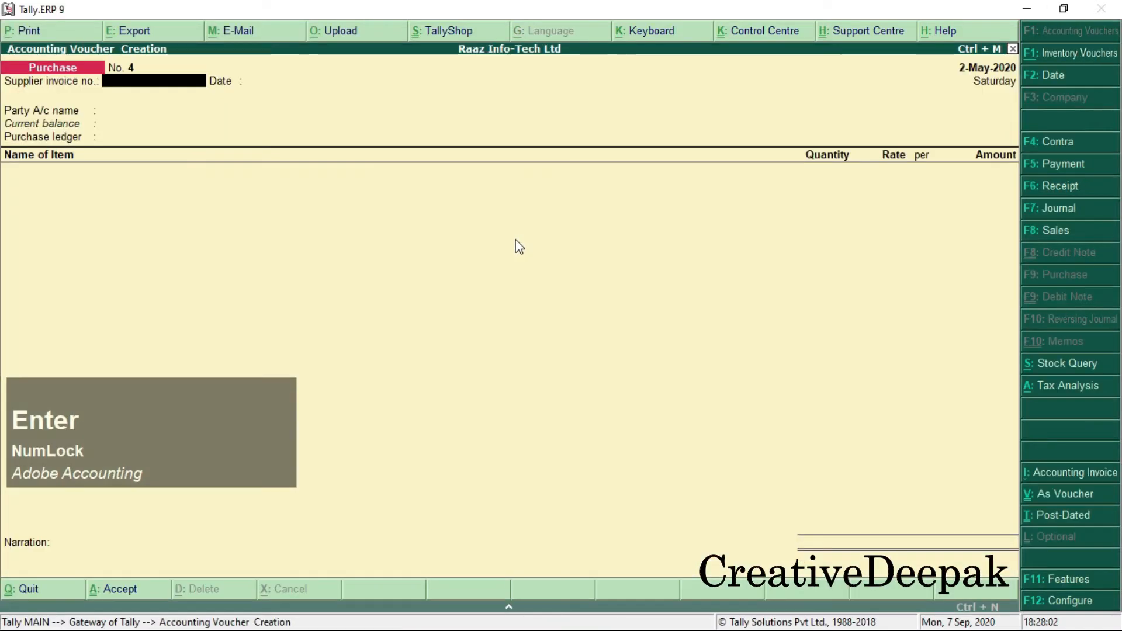
pyautogui.press('F8')
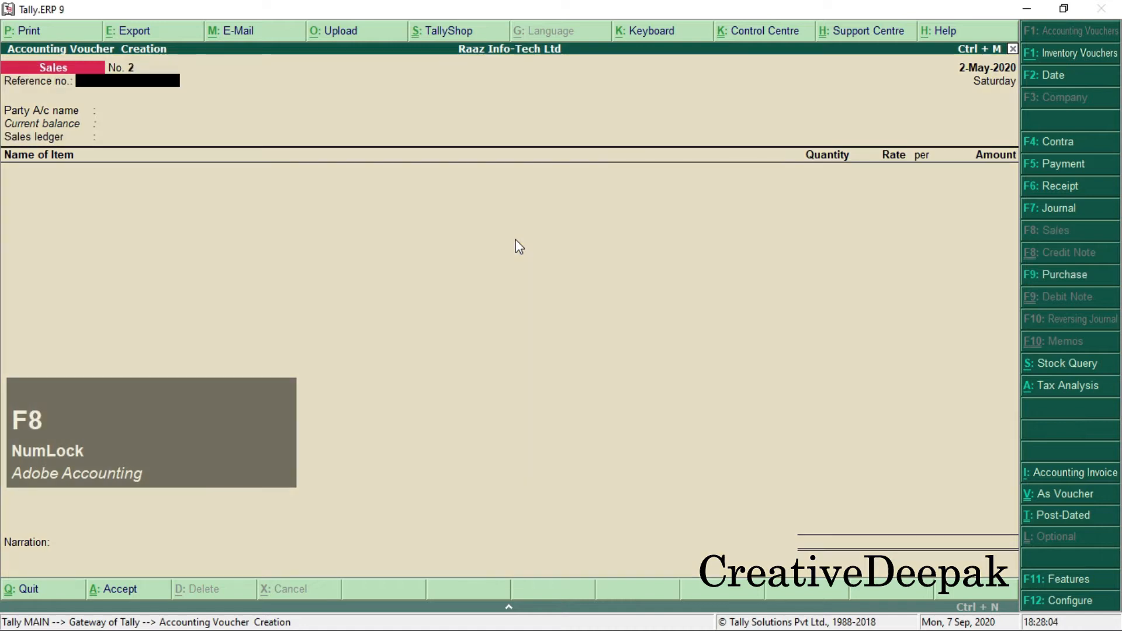
pyautogui.click(949, 76)
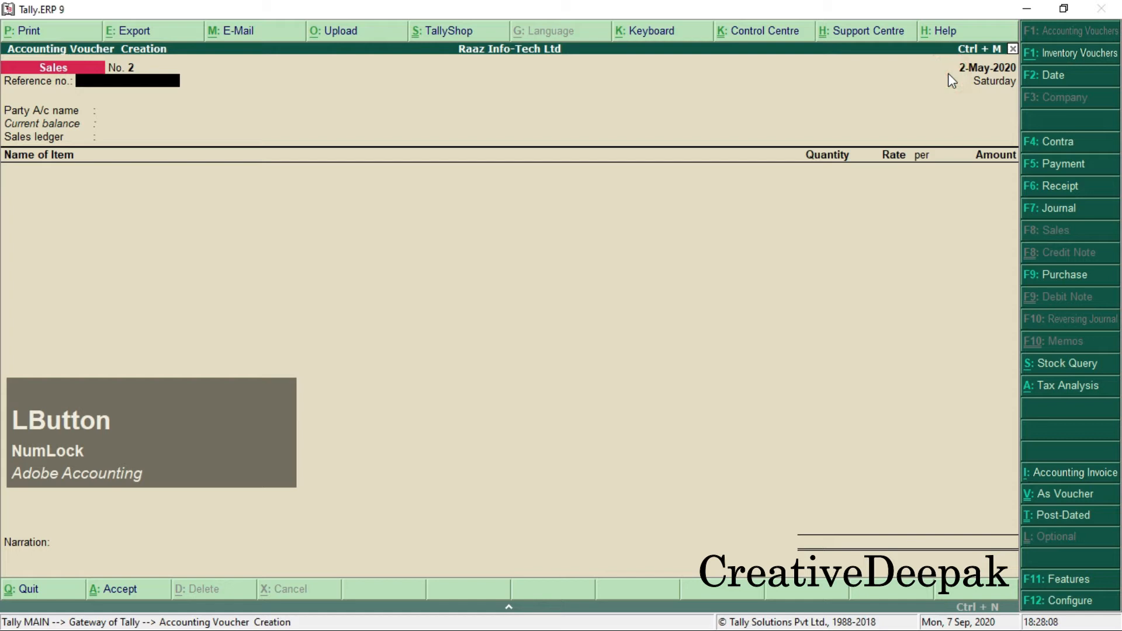
# Step: Set Lav Technology as the party, accept the despatch and buyer's details unchanged, and choose Sale as the sales ledger
pyautogui.press('Return')
pyautogui.write('L')
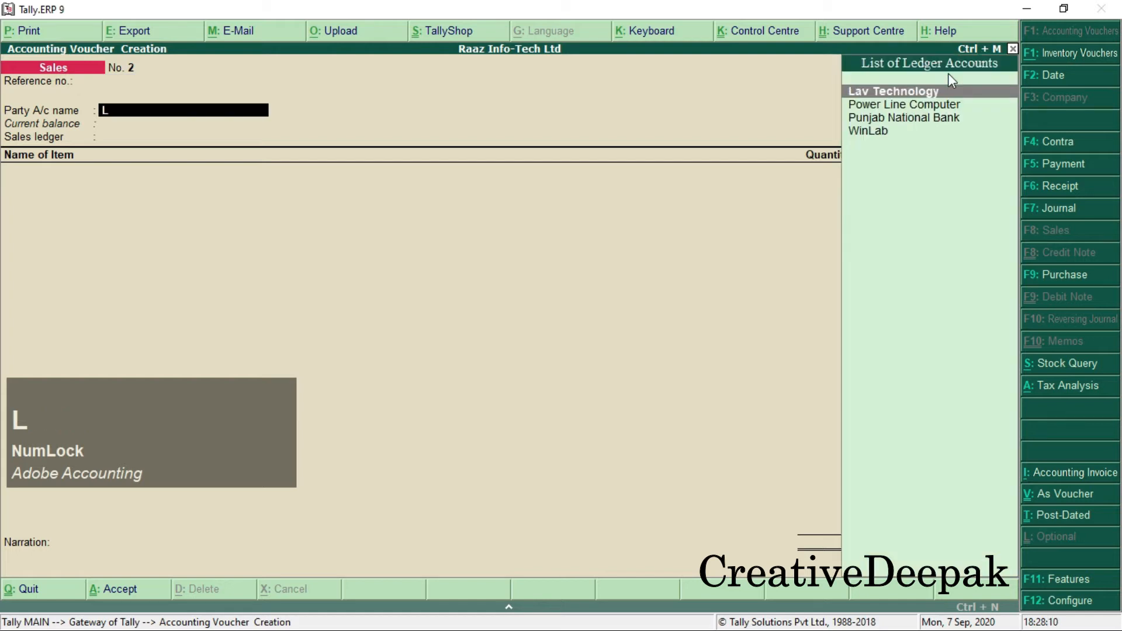
pyautogui.press('Return')
pyautogui.press('Return')
pyautogui.press('Return')
pyautogui.press('Return')
pyautogui.press('Return')
pyautogui.press('Return')
pyautogui.press('Return')
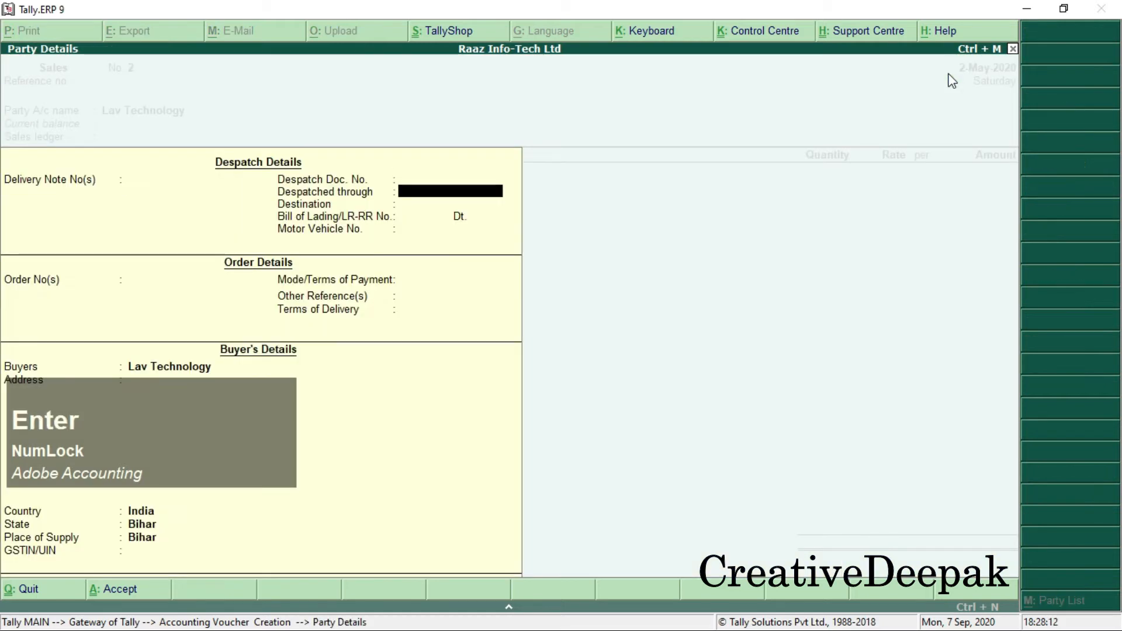
pyautogui.press('Return')
pyautogui.press('Return')
pyautogui.press('Return')
pyautogui.press('Return')
pyautogui.press('Return')
pyautogui.press('Return')
pyautogui.press('Return')
pyautogui.press('Return')
pyautogui.press('Return')
pyautogui.press('Return')
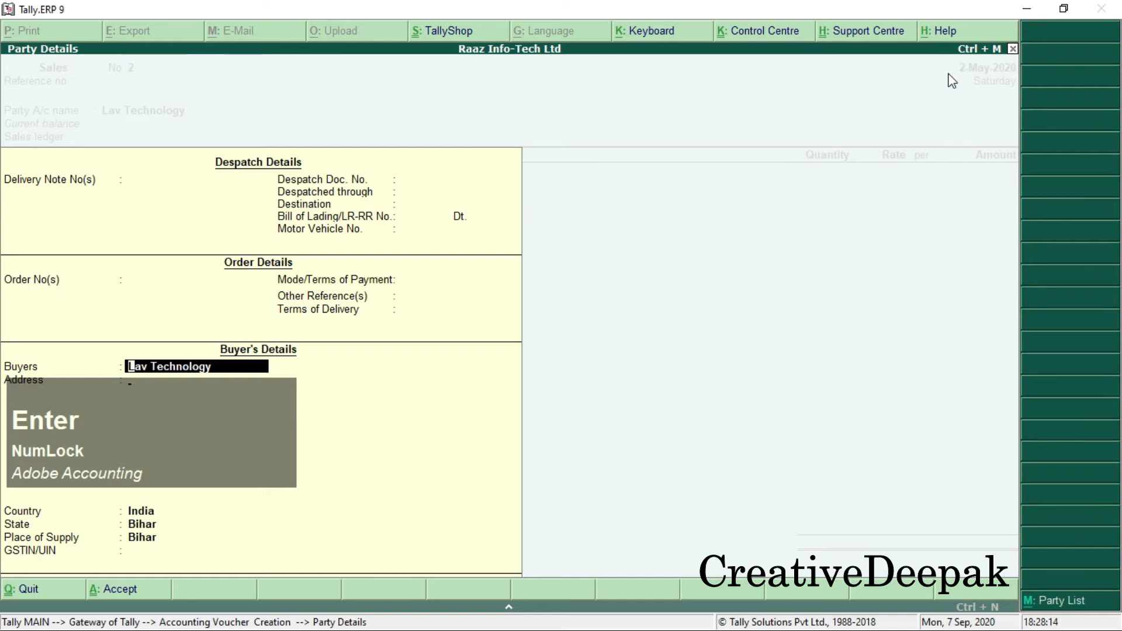
pyautogui.press('Return')
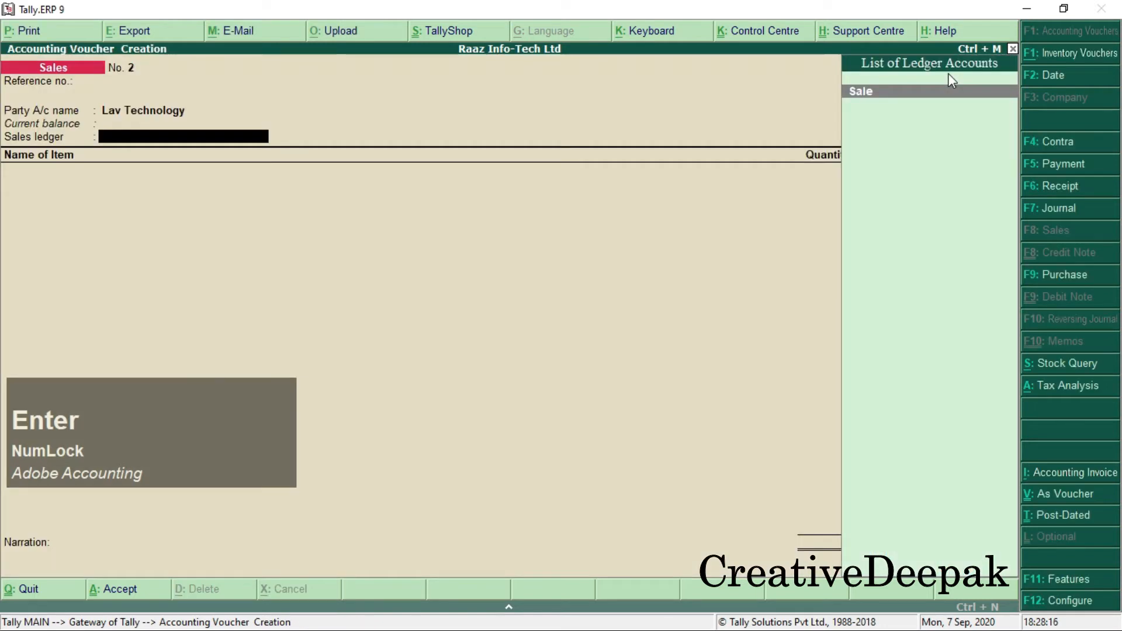
pyautogui.press('Return')
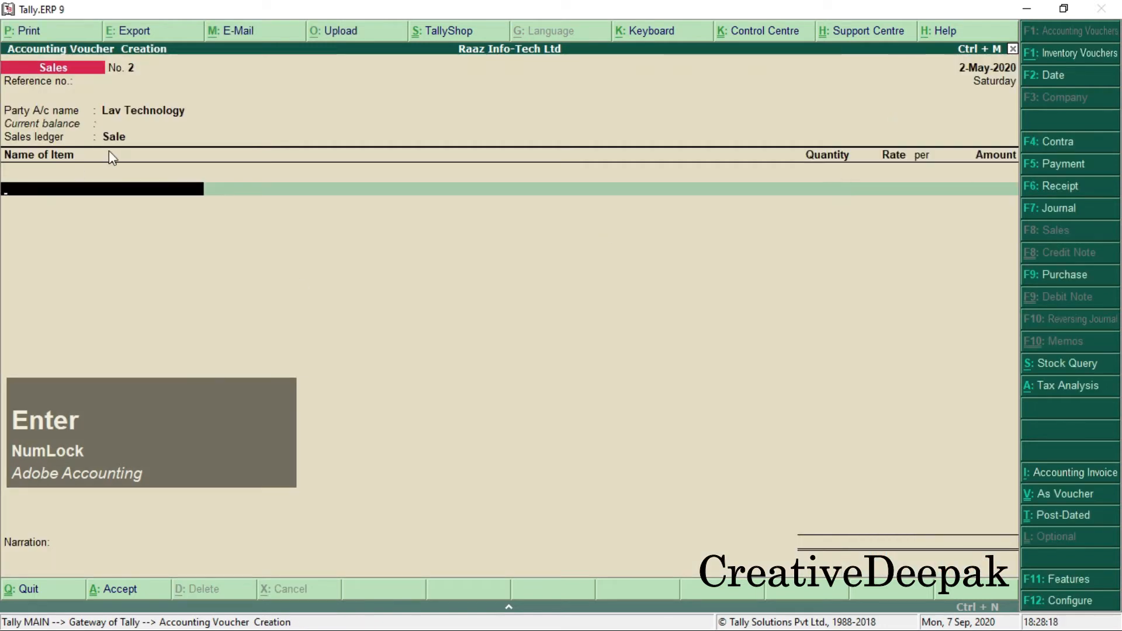
# Step: Look up the first sale item in the PDF and add Pen Drive 16 GB to the voucher, 20 NOS at 650
pyautogui.hotkey('alt', 'Tab')
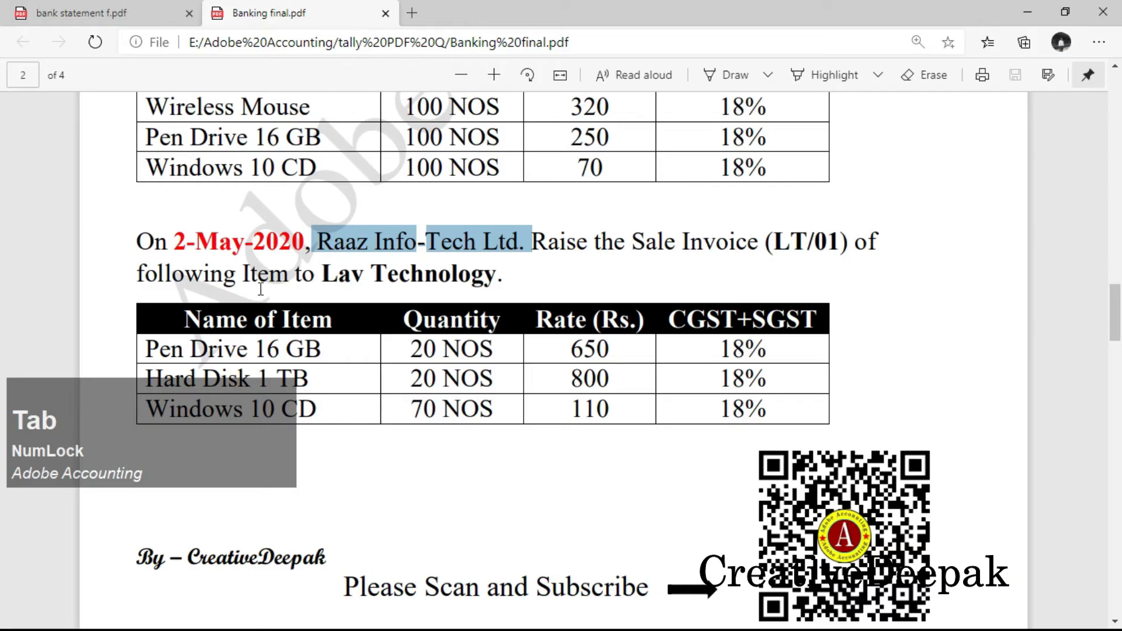
pyautogui.scroll(-2, 268, 298)
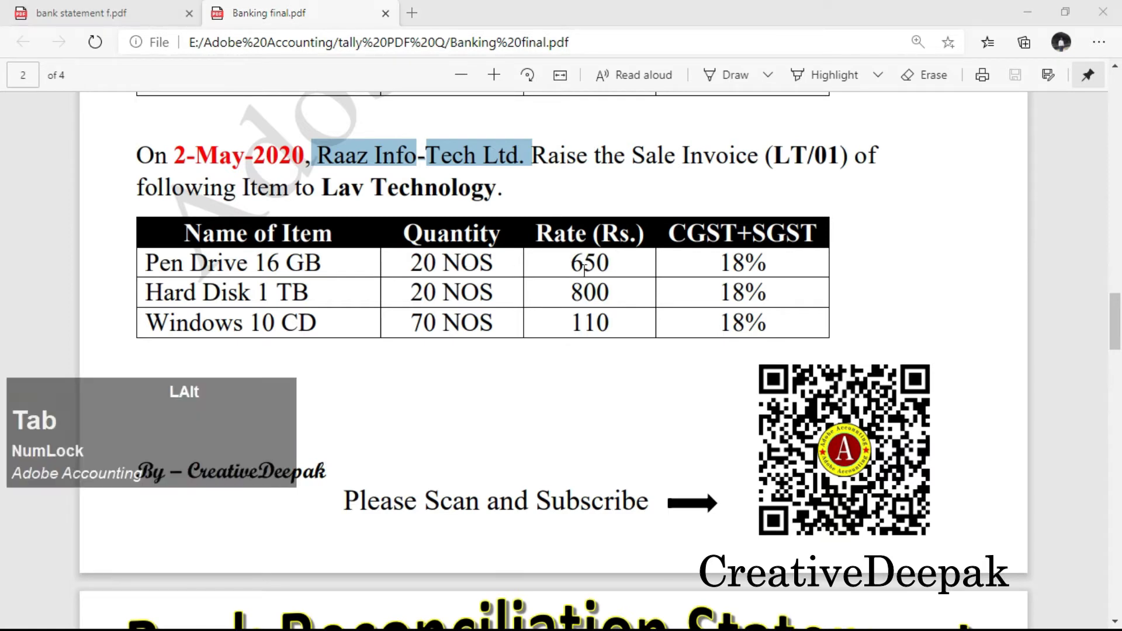
pyautogui.hotkey('alt', 'Tab')
pyautogui.write('P')
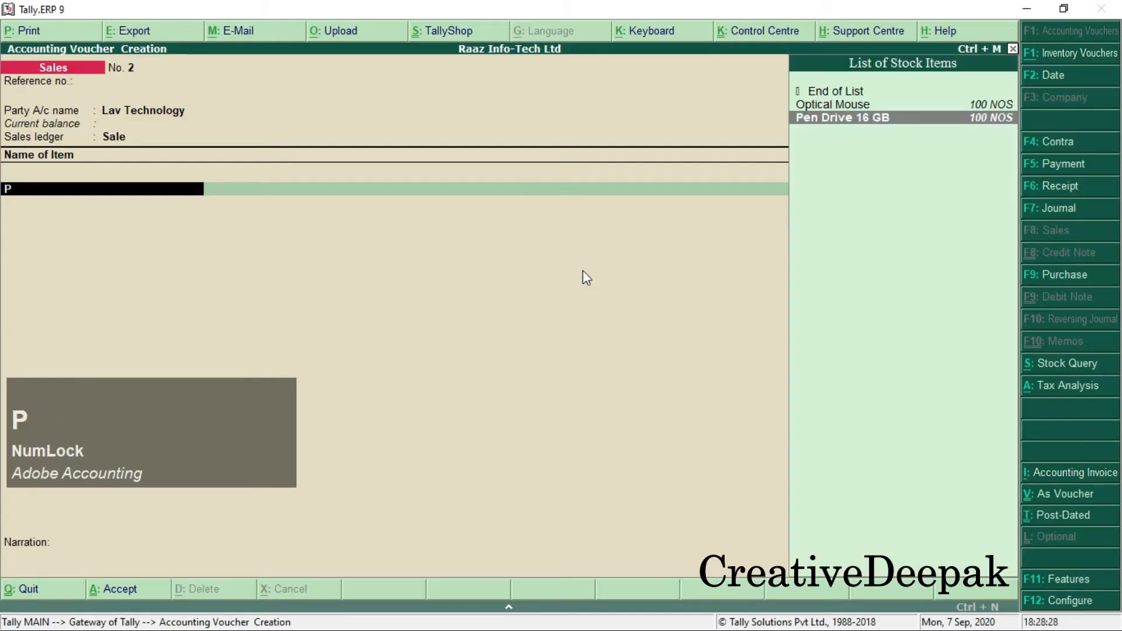
pyautogui.press('Return')
pyautogui.write('20 NOS')
pyautogui.press('Return')
pyautogui.write('650')
pyautogui.press('Return')
pyautogui.press('Return')
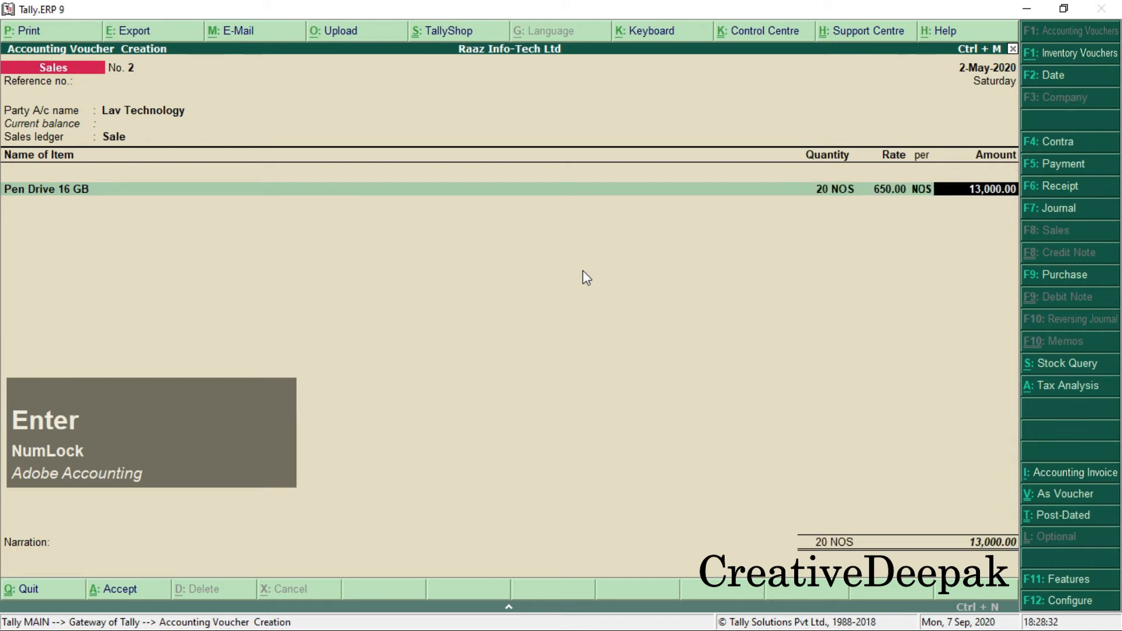
pyautogui.press('Return')
# Step: Look up the second sale item in the PDF and add Hard Disk 1 TB to the voucher, 20 NOS at 800
pyautogui.hotkey('alt', 'Tab')
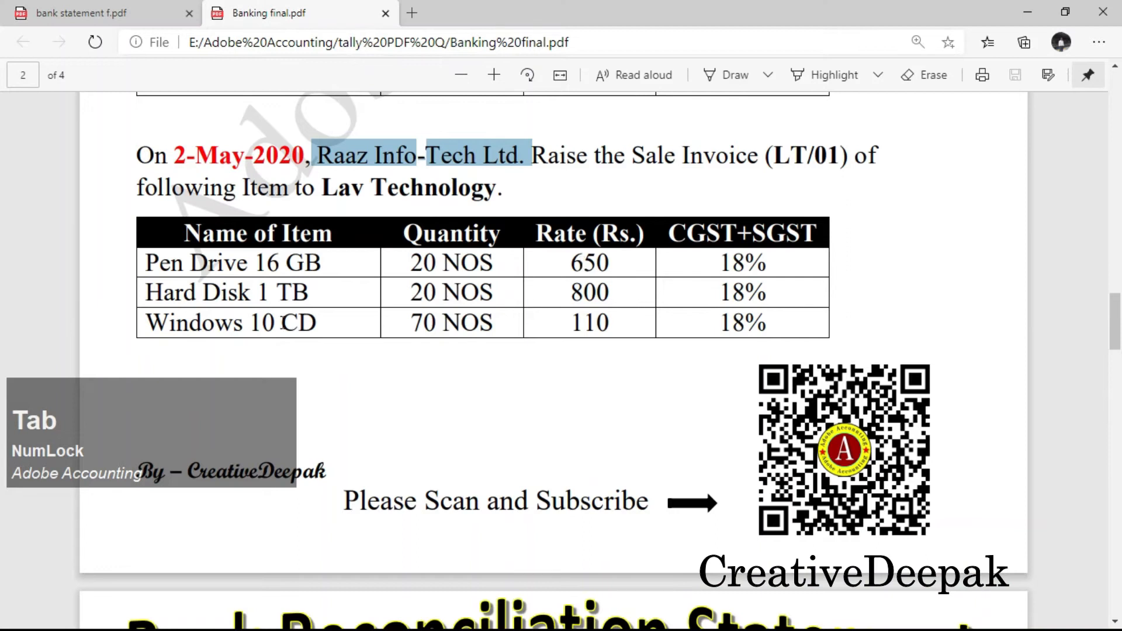
pyautogui.moveTo(147, 295); pyautogui.dragTo(313, 294)
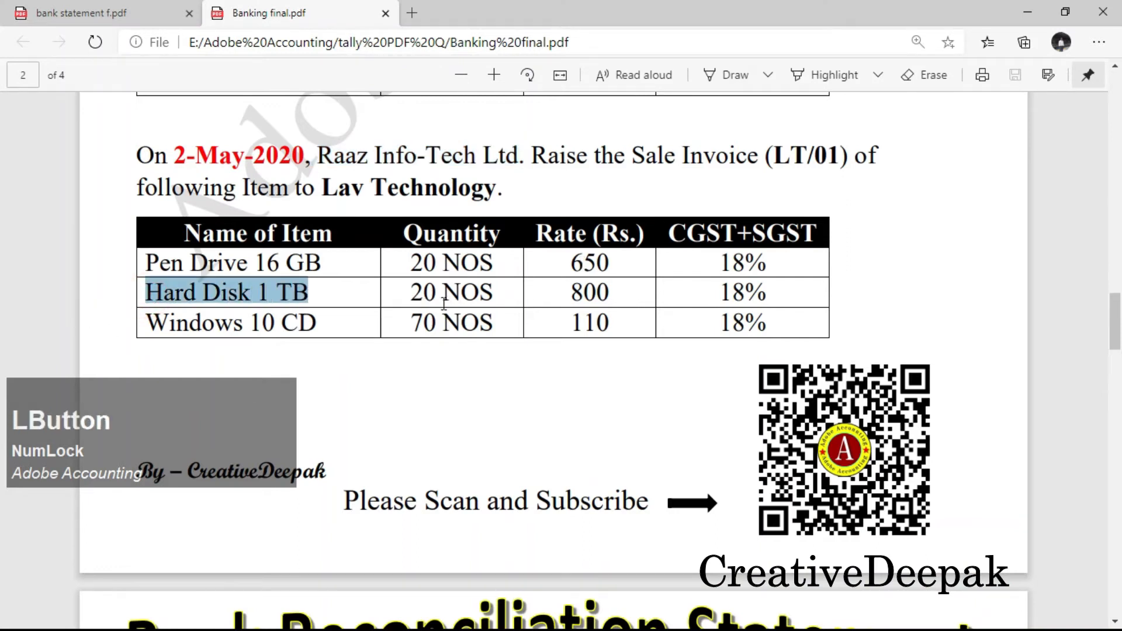
pyautogui.moveTo(413, 292); pyautogui.dragTo(447, 293)
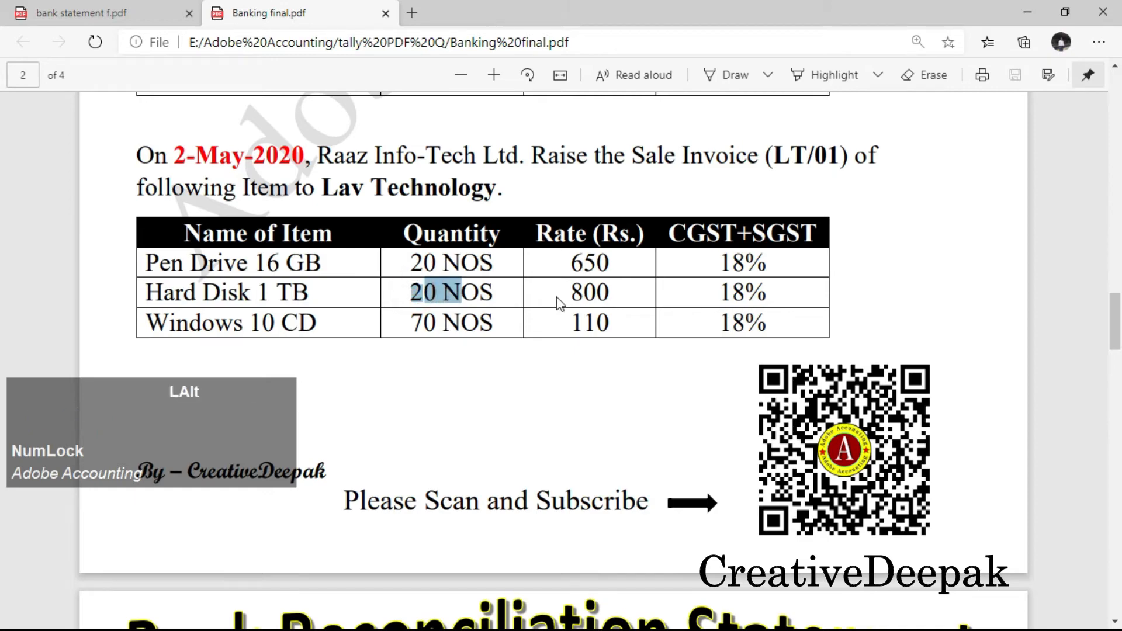
pyautogui.hotkey('alt', 'Tab')
pyautogui.write('H')
pyautogui.press('Down')
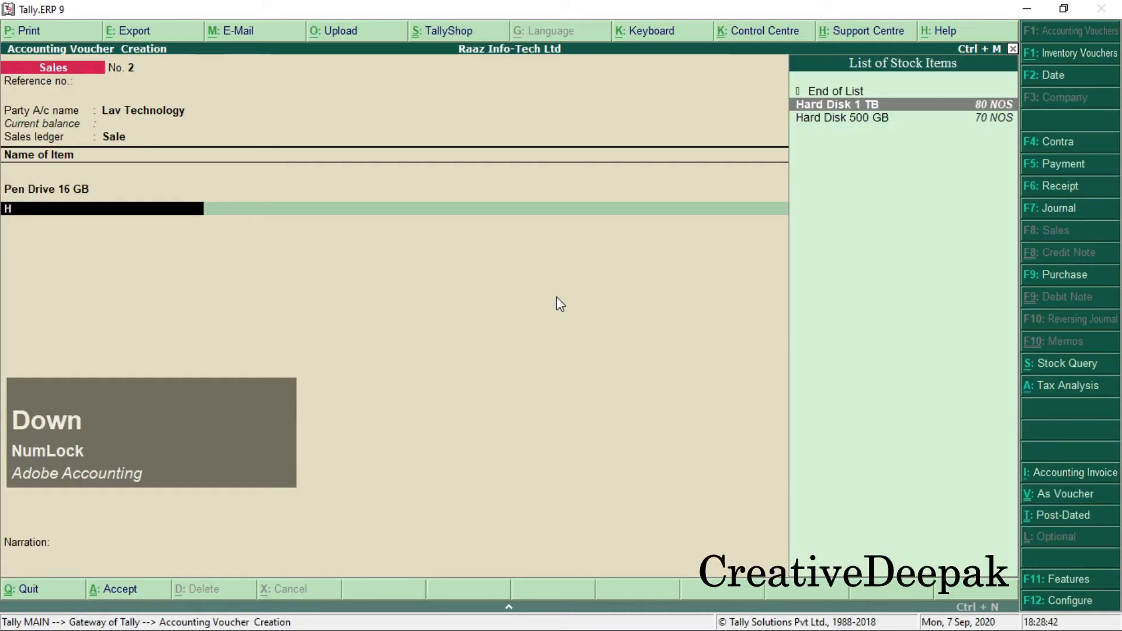
pyautogui.press('Return')
pyautogui.write('20')
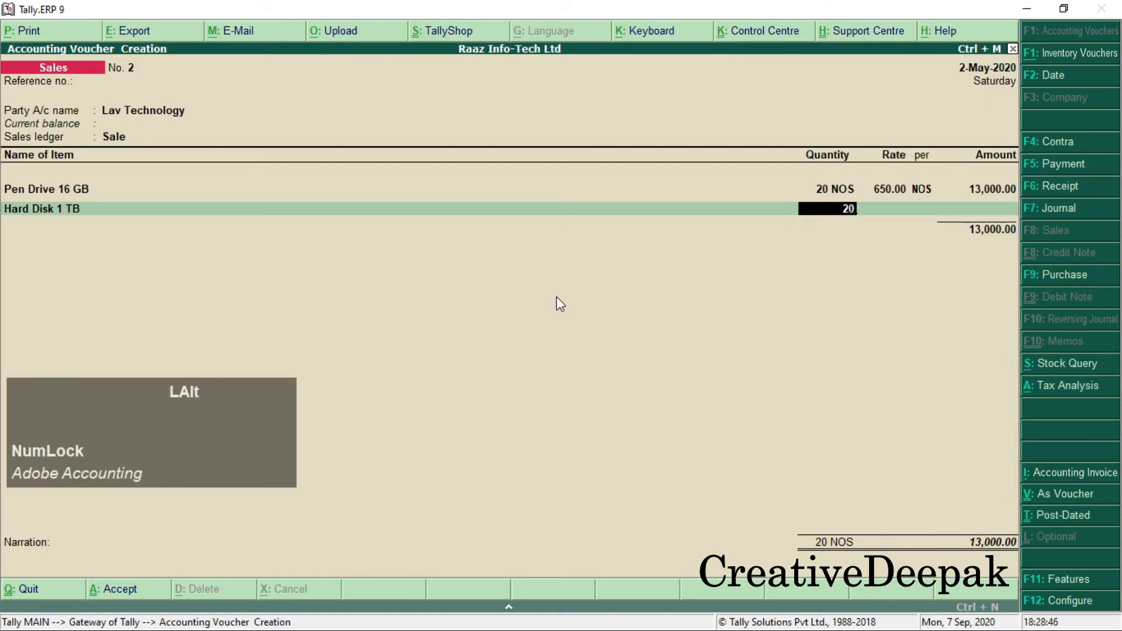
pyautogui.hotkey('alt', 'Tab')
pyautogui.click(430, 291)
pyautogui.hotkey('alt', 'Tab')
pyautogui.press('Return')
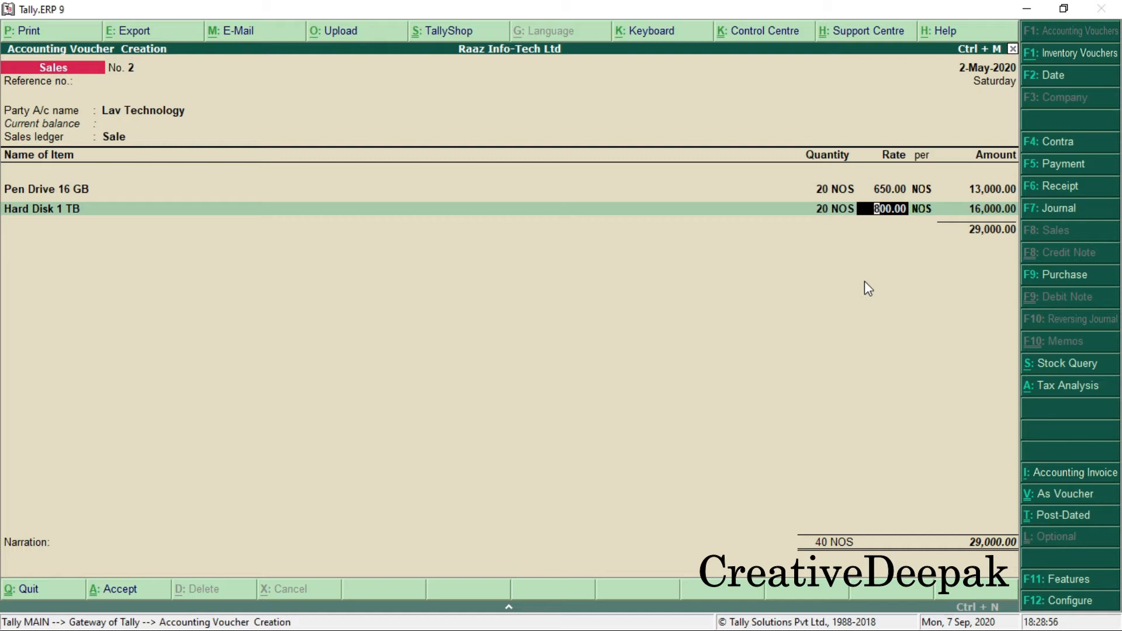
pyautogui.press('Return')
pyautogui.press('Return')
pyautogui.press('Return')
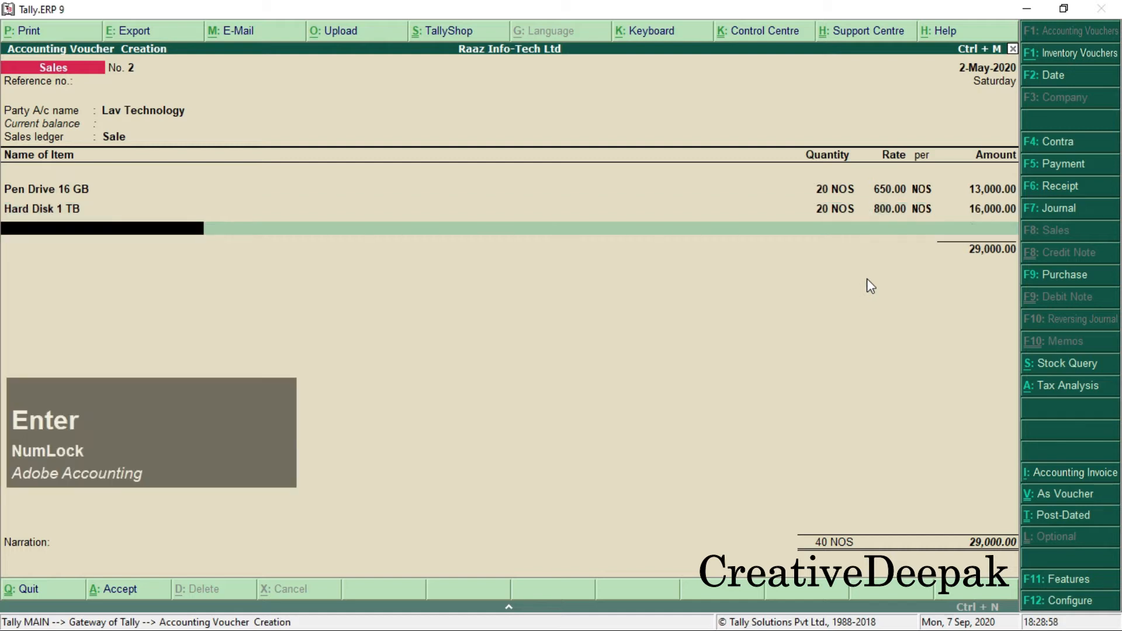
# Step: Look up the third sale item in the PDF and add Windows 10 CD to the voucher, 70 NOS at 110
pyautogui.hotkey('alt', 'Tab')
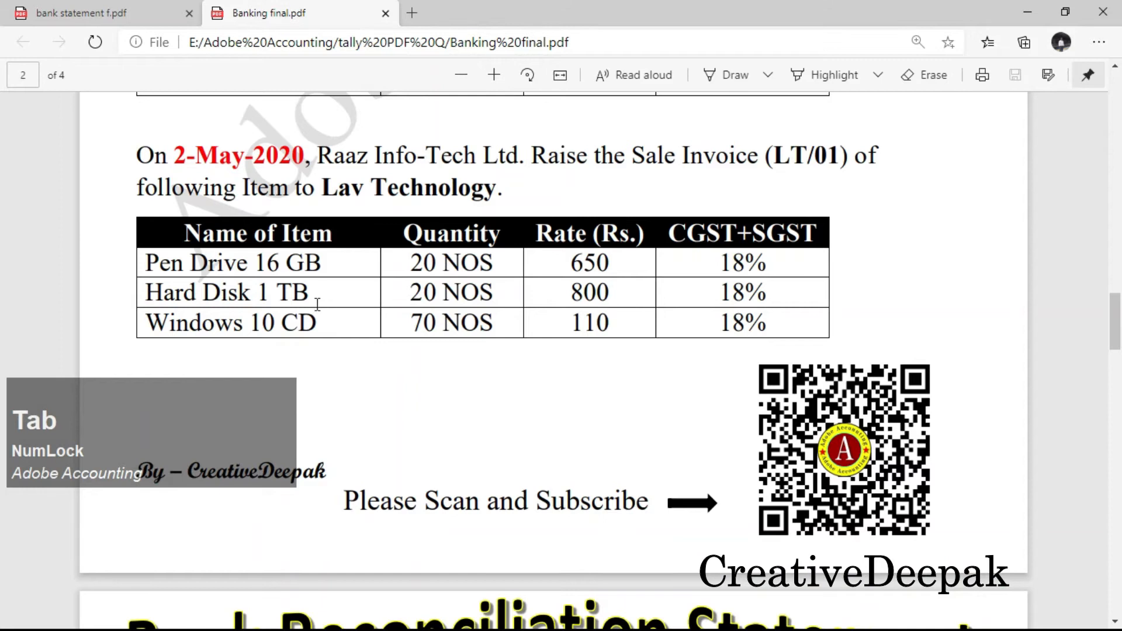
pyautogui.moveTo(410, 323); pyautogui.dragTo(481, 326)
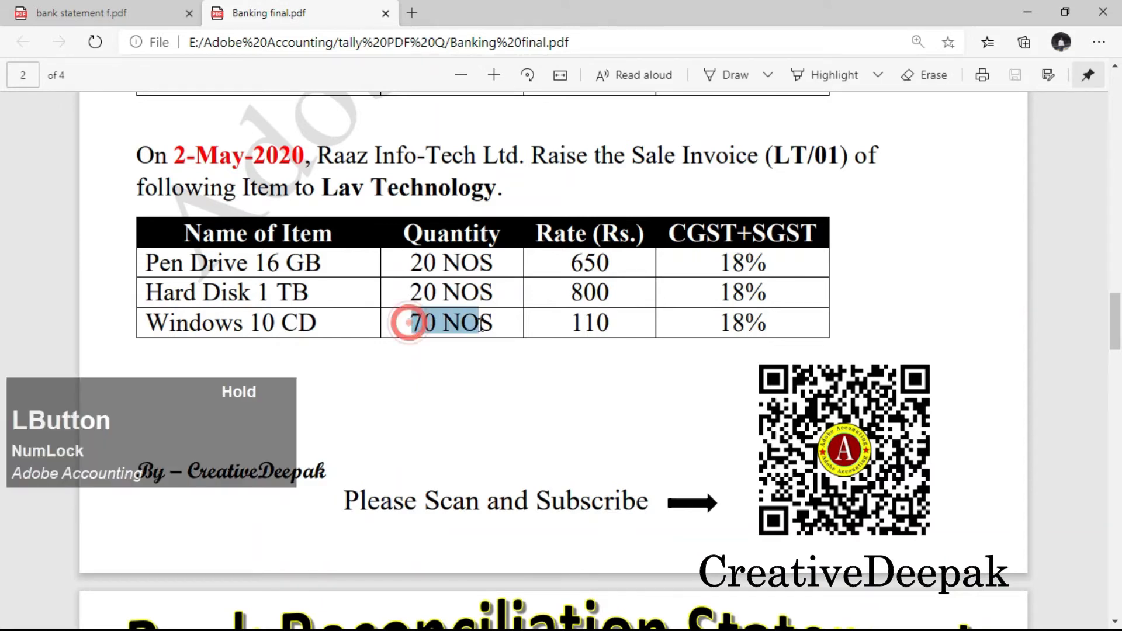
pyautogui.hotkey('alt', 'Tab')
pyautogui.write('W')
pyautogui.press('Down')
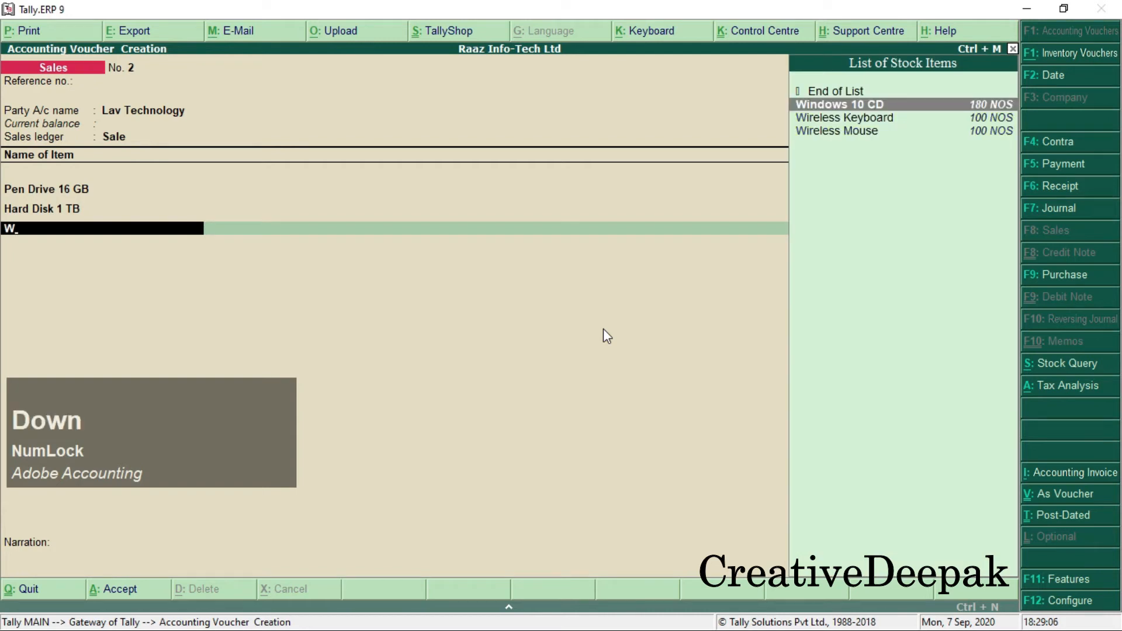
pyautogui.press('Return')
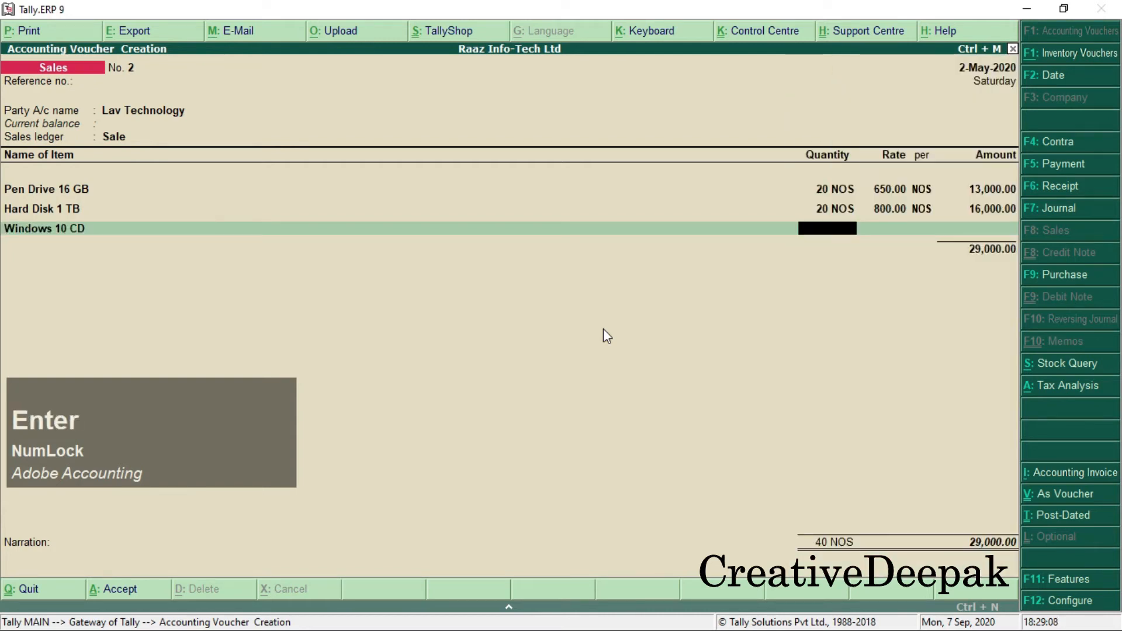
pyautogui.write('7')
pyautogui.press('Return')
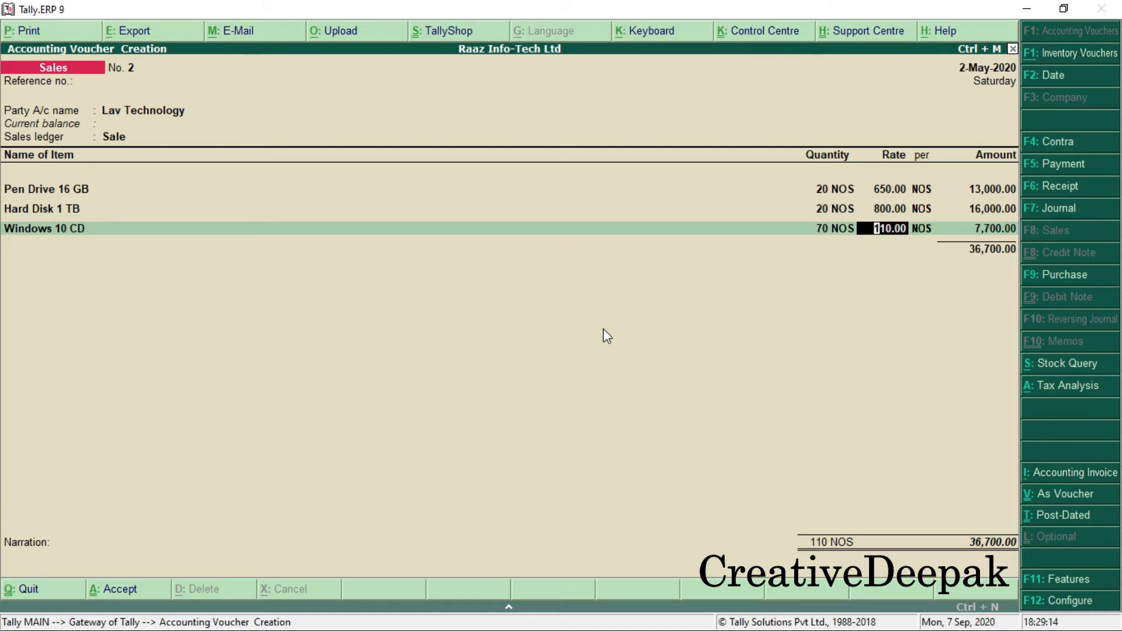
pyautogui.press('Return')
pyautogui.press('Return')
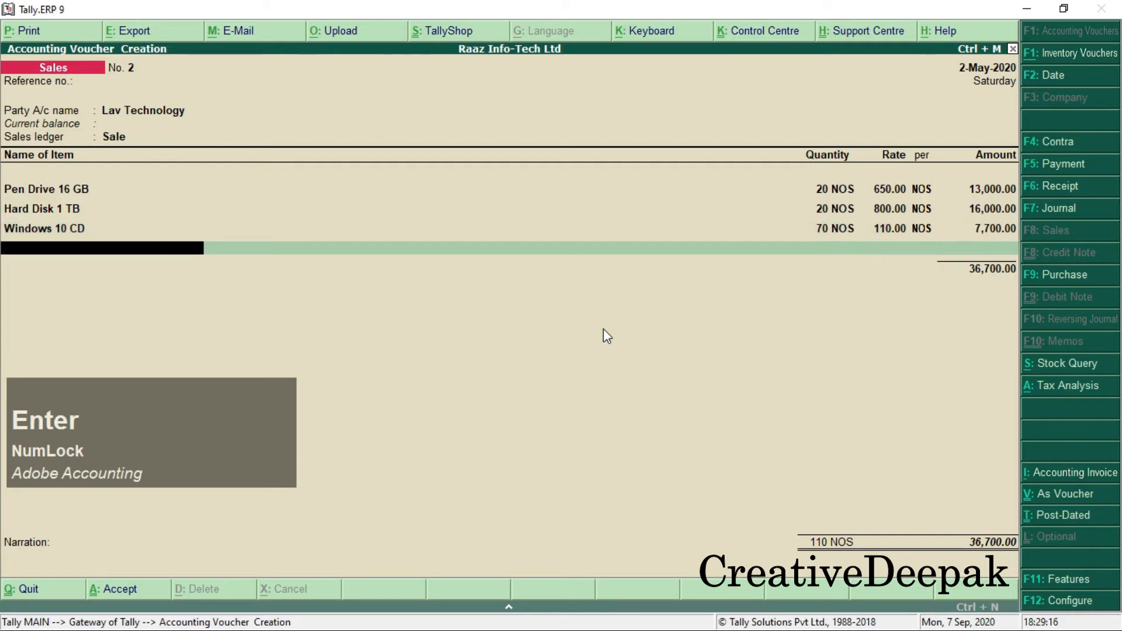
# Step: Add the CGST and SGST ledgers below the sale items and continue to a New Ref line in the bill-wise details
pyautogui.write('C')
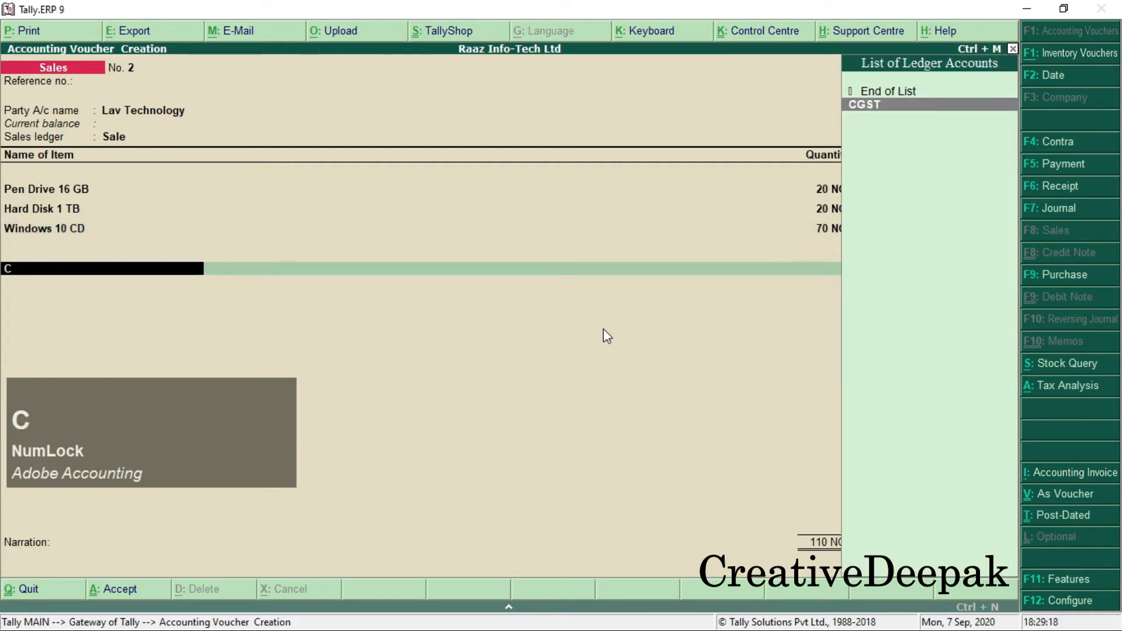
pyautogui.press('Return')
pyautogui.write('S')
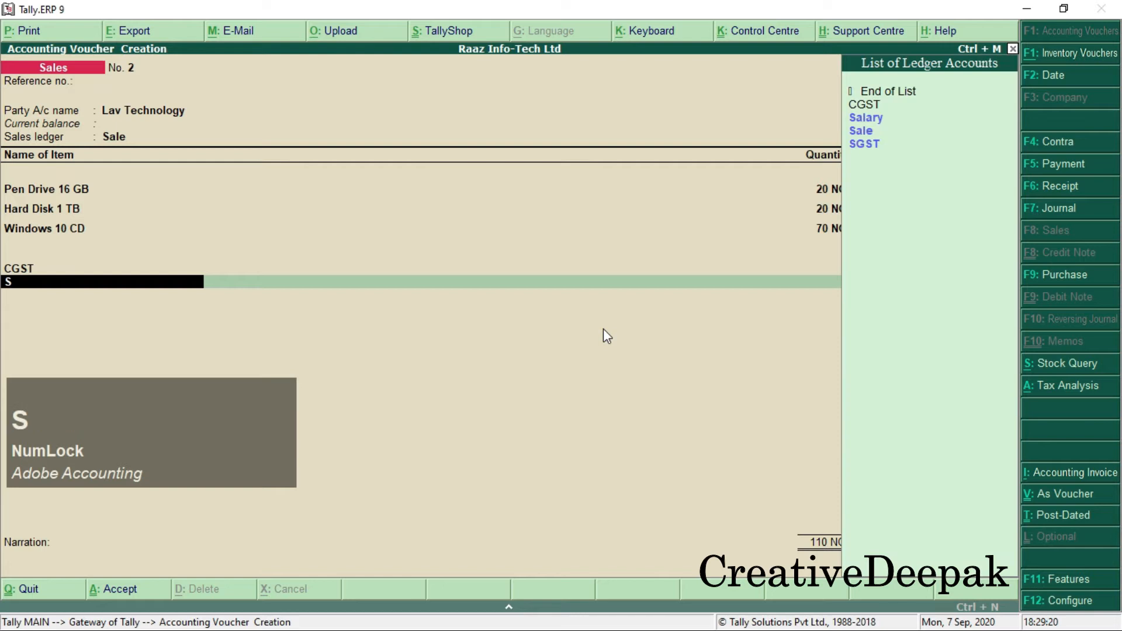
pyautogui.press('Up')
pyautogui.press('Return')
pyautogui.press('Return')
pyautogui.press('Return')
pyautogui.press('Return')
pyautogui.press('Return')
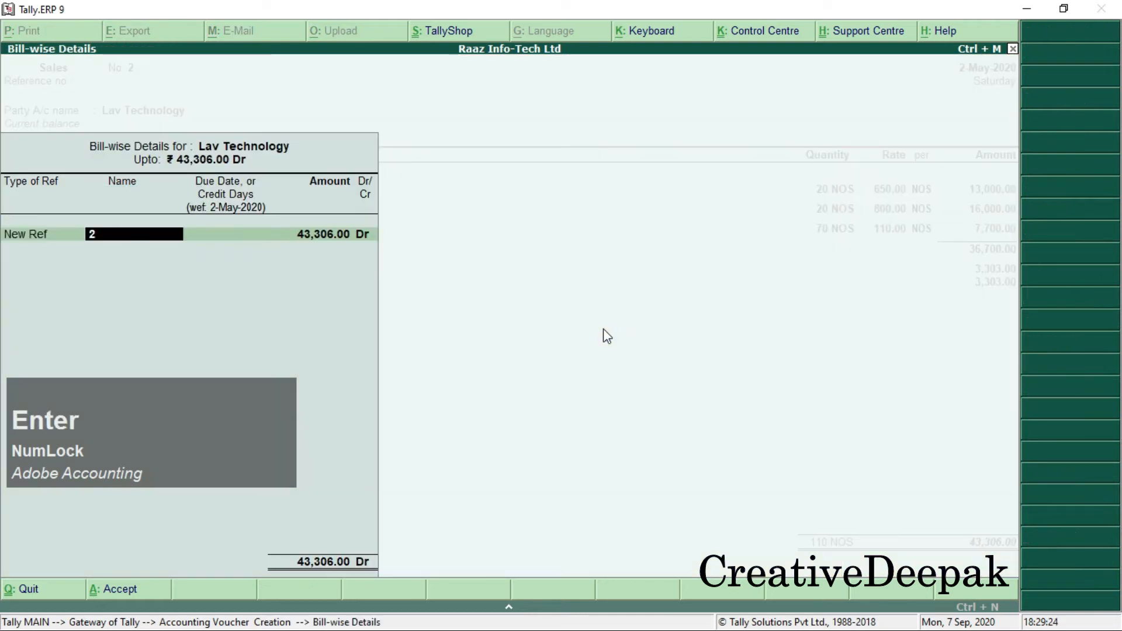
# Step: Look up the sale invoice number in the PDF and enter LT/01 as the New Ref bill name in Tally.ERP 9
pyautogui.hotkey('alt', 'Tab')
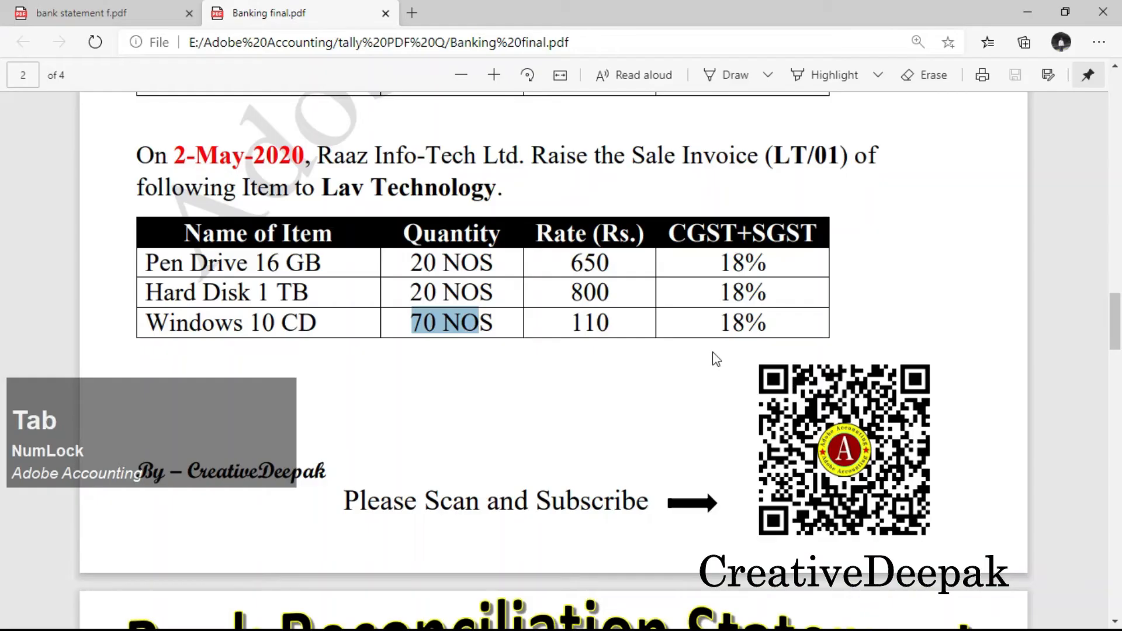
pyautogui.moveTo(765, 154); pyautogui.dragTo(844, 159)
pyautogui.hotkey('alt', 'Tab')
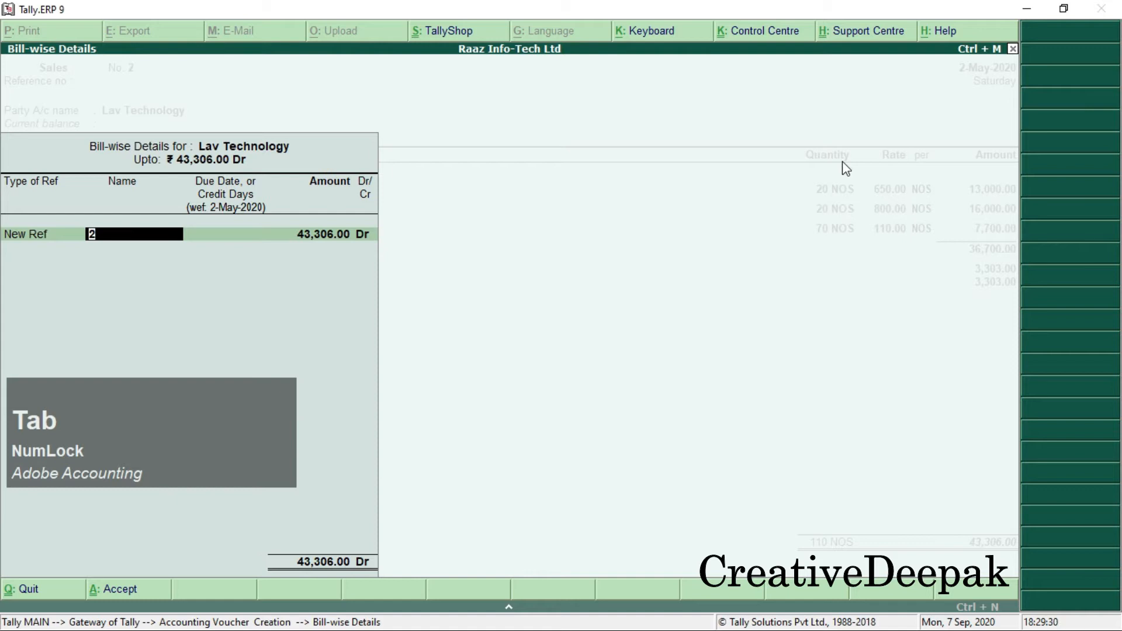
pyautogui.write('LT')
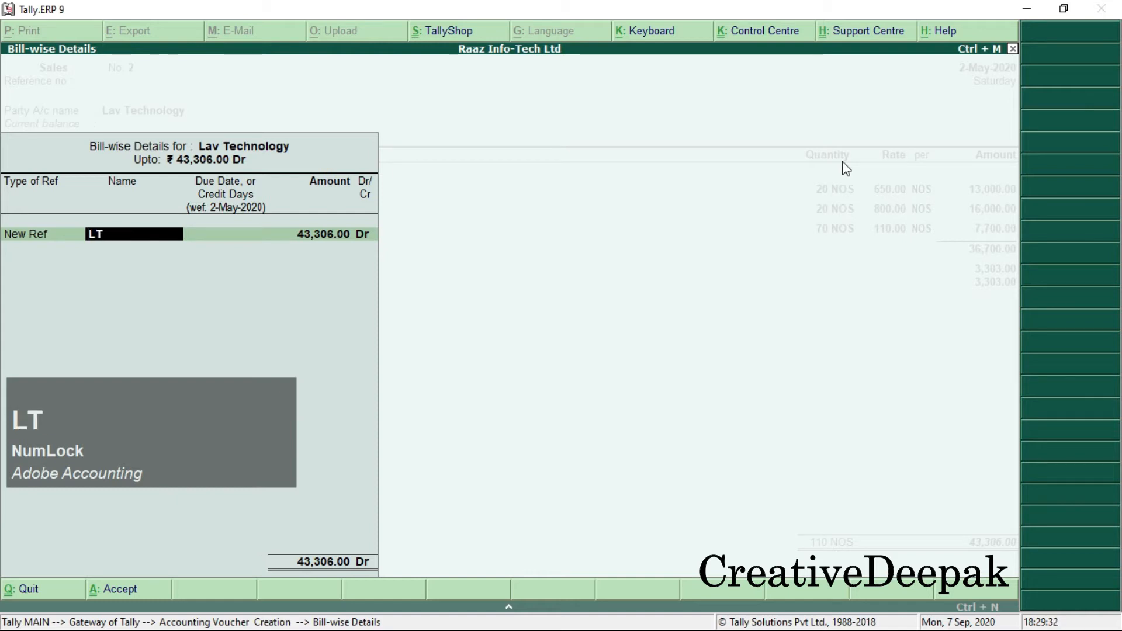
pyautogui.write('/01')
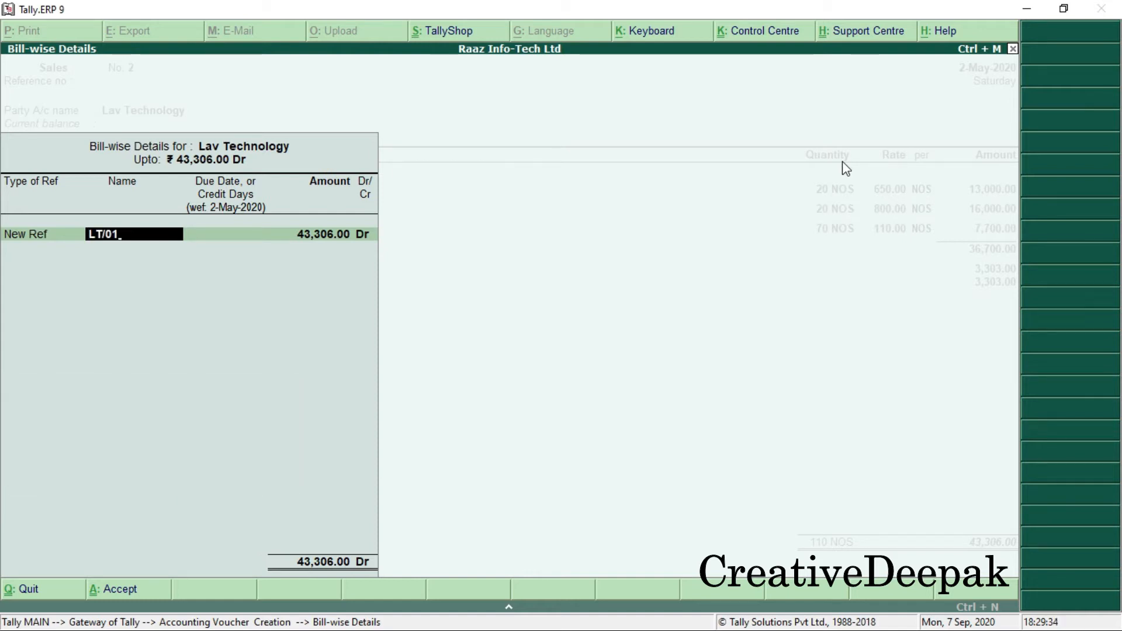
# Step: Accept the LT/01 bill-wise details with the full amount and save the Lav Technology sales voucher without a narration
pyautogui.press('Return')
pyautogui.press('Return')
pyautogui.press('Return')
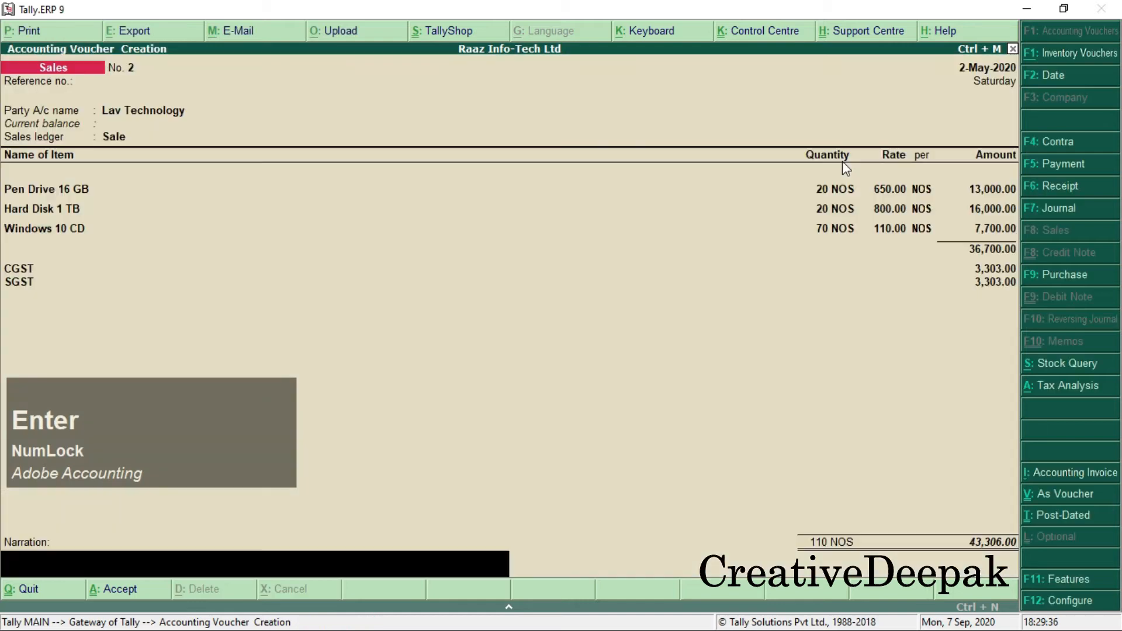
pyautogui.press('Return')
pyautogui.press('Return')
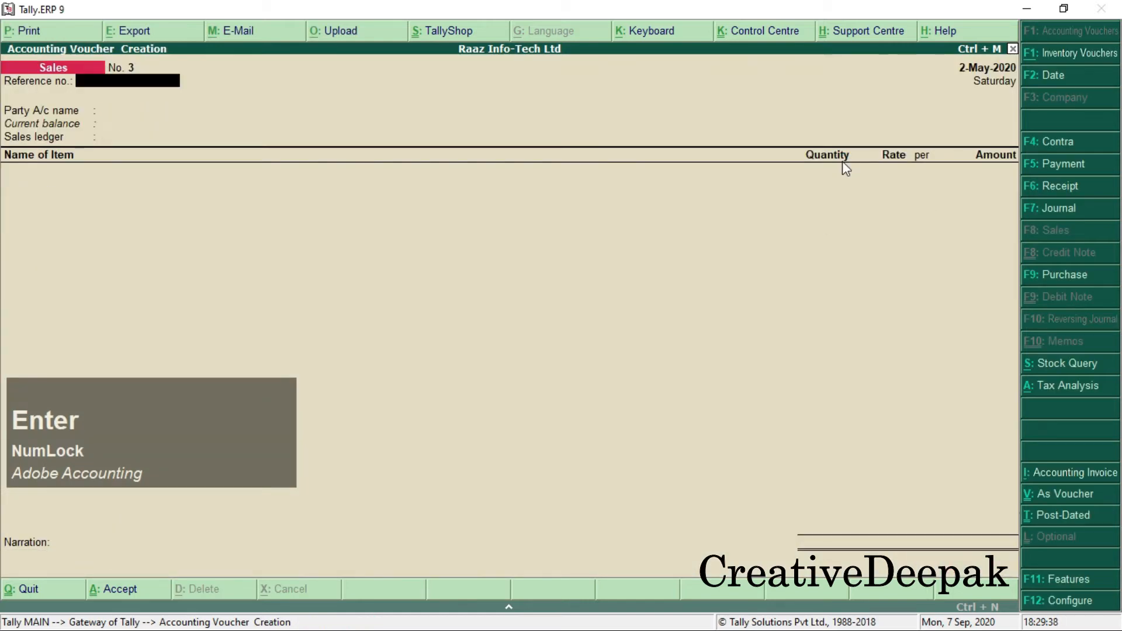
# Step: Switch to the PDF and read the 2-May-2020 task about paying WinLab, including its invoice reference
pyautogui.hotkey('alt', 'Tab')
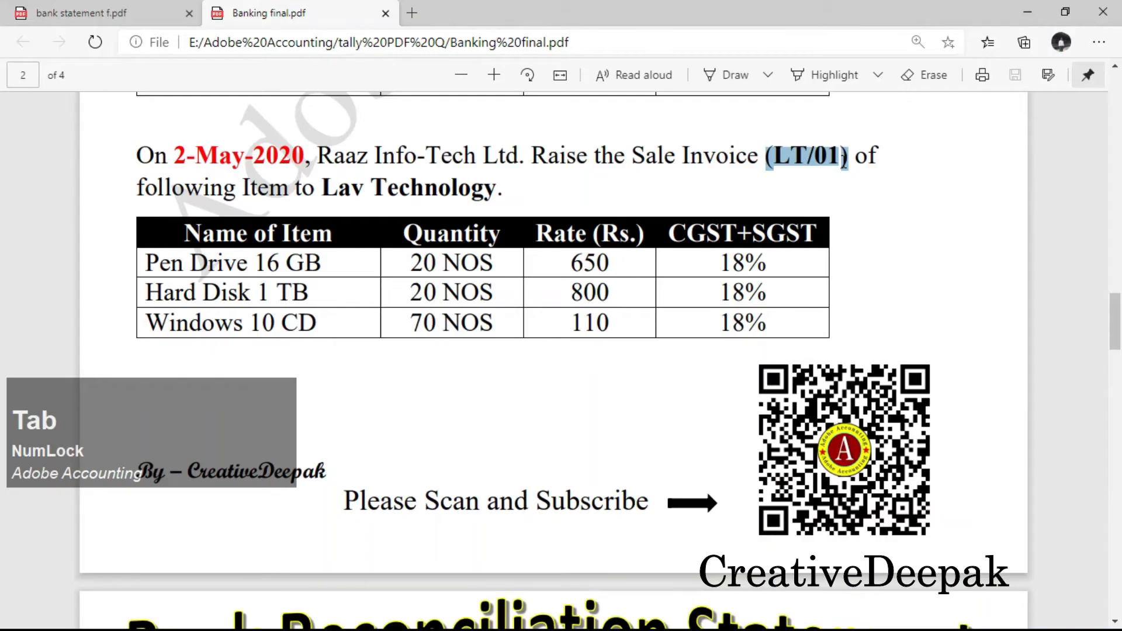
pyautogui.scroll(-8, 535, 234)
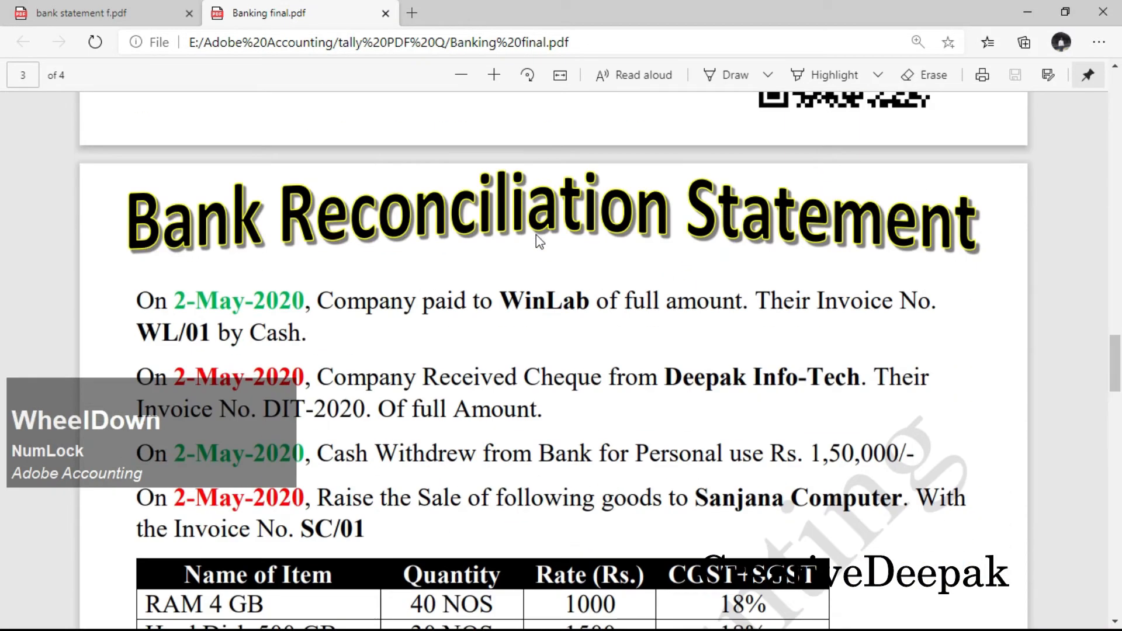
pyautogui.scroll(-2, 535, 234)
pyautogui.scroll(2, 579, 261)
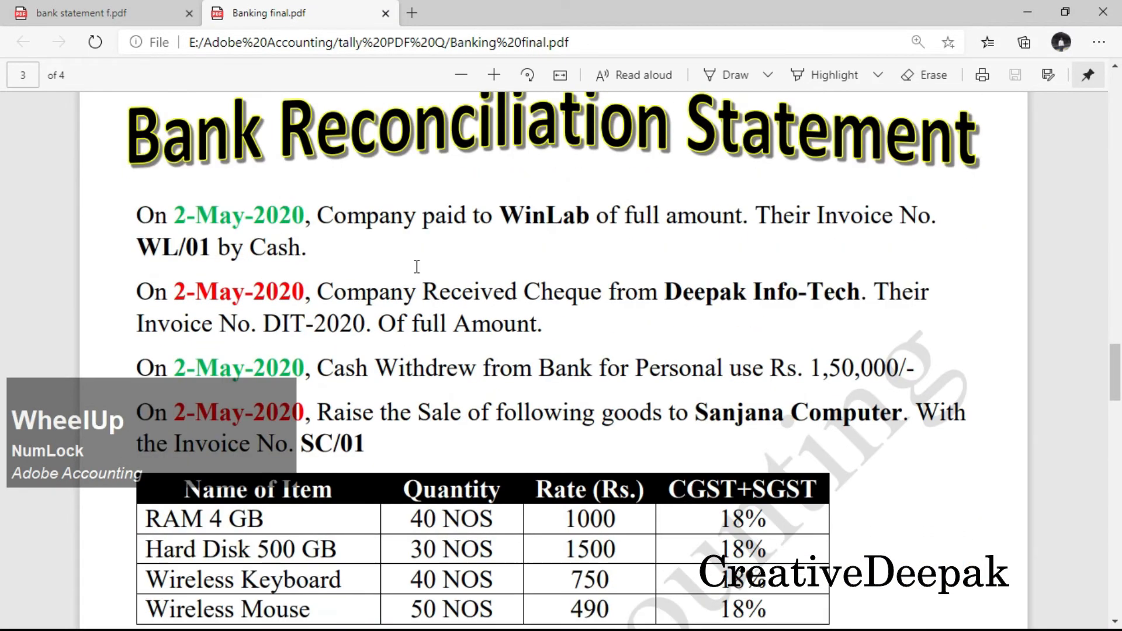
pyautogui.moveTo(175, 216); pyautogui.dragTo(747, 220)
pyautogui.click(821, 229)
pyautogui.moveTo(820, 229); pyautogui.dragTo(930, 222)
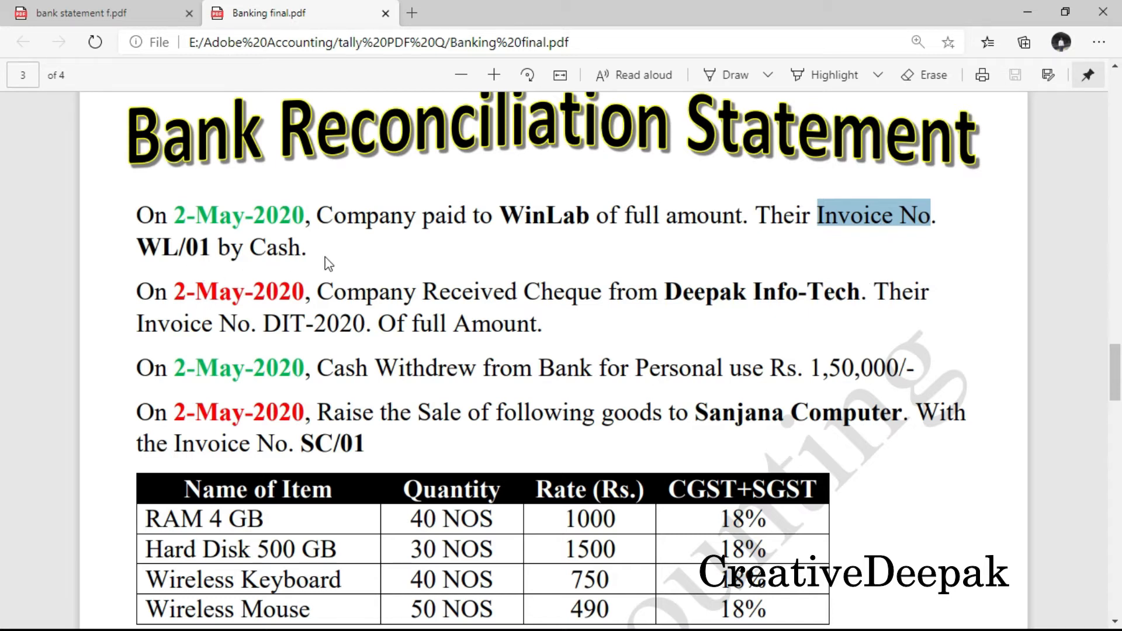
# Step: Look up the original 1-May-2020 WinLab purchase in the PDF and check its supplier and invoice number
pyautogui.scroll(4, 336, 261)
pyautogui.scroll(15, 464, 281)
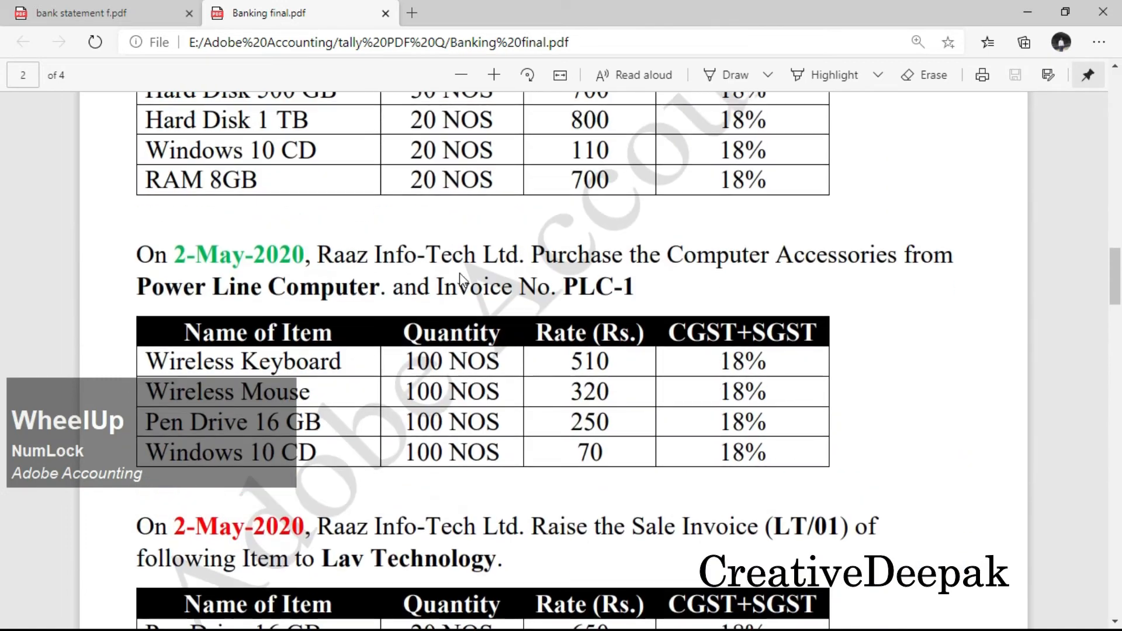
pyautogui.scroll(7, 461, 279)
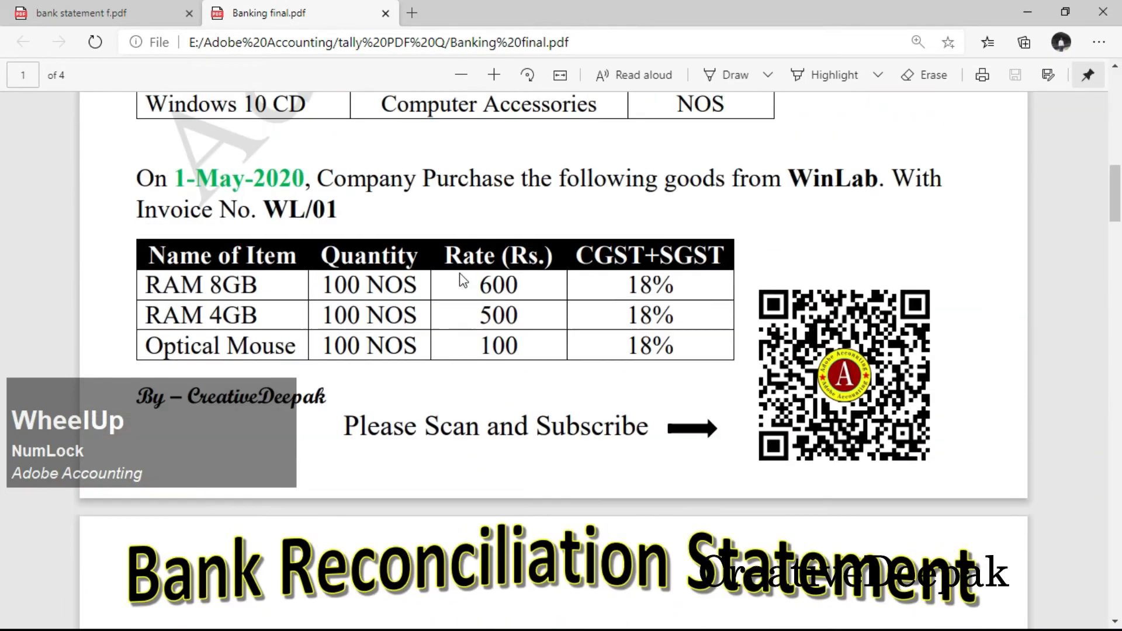
pyautogui.moveTo(311, 193); pyautogui.dragTo(521, 180)
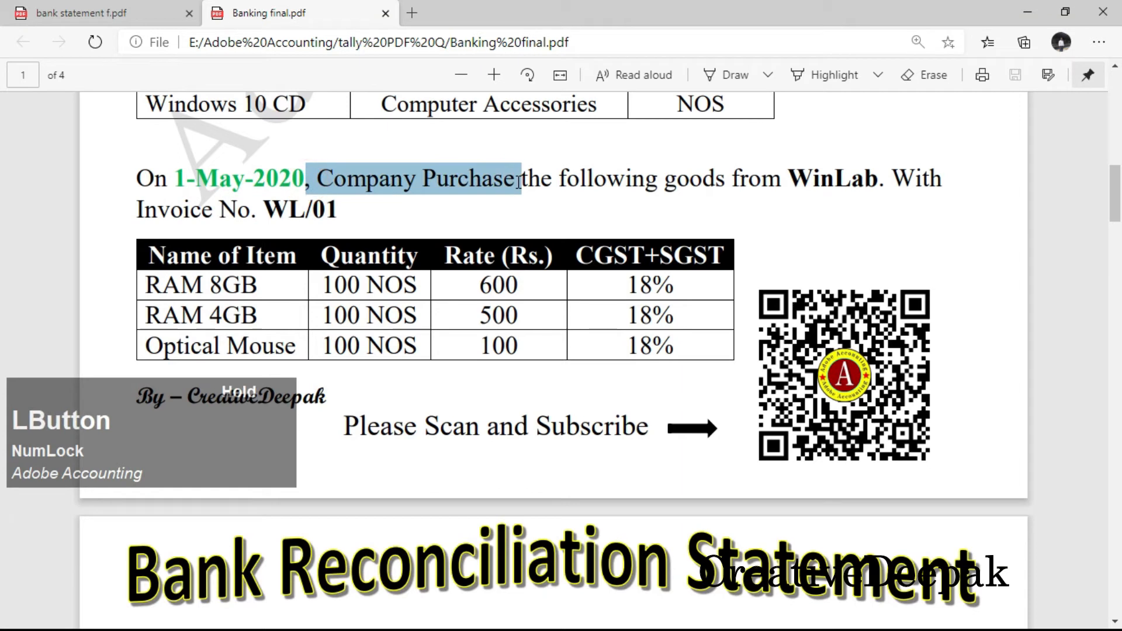
pyautogui.moveTo(425, 178); pyautogui.dragTo(535, 181)
pyautogui.moveTo(789, 178); pyautogui.dragTo(915, 180)
pyautogui.moveTo(253, 212); pyautogui.dragTo(341, 206)
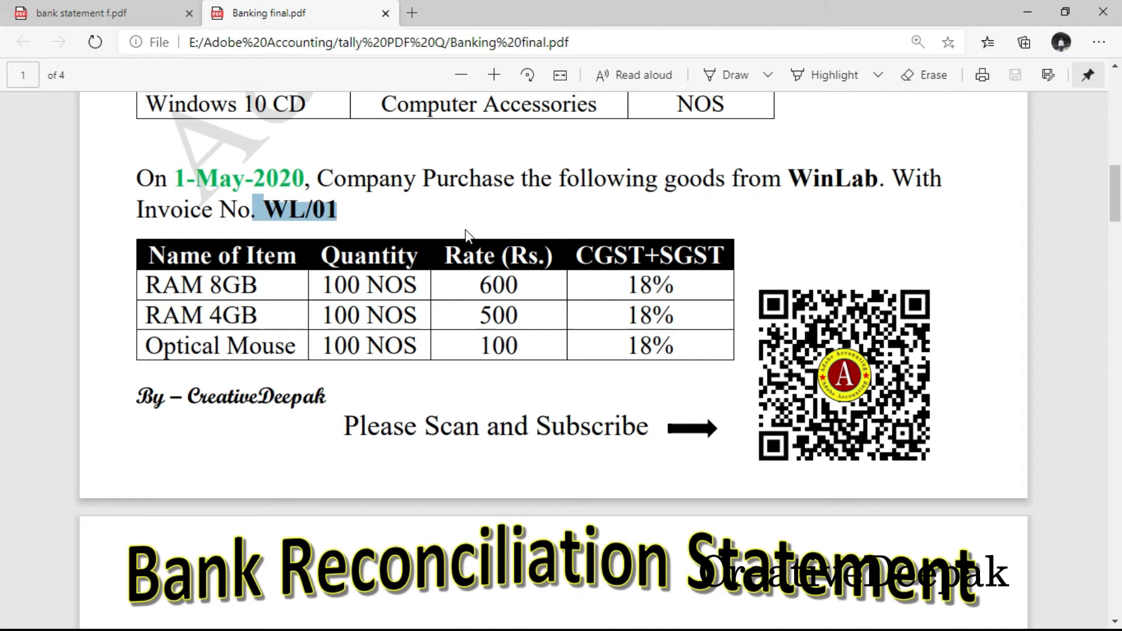
# Step: Return to the WinLab payment task in the PDF and check the party, amount, invoice number, payment mode and date
pyautogui.scroll(-15, 465, 229)
pyautogui.scroll(-12, 466, 236)
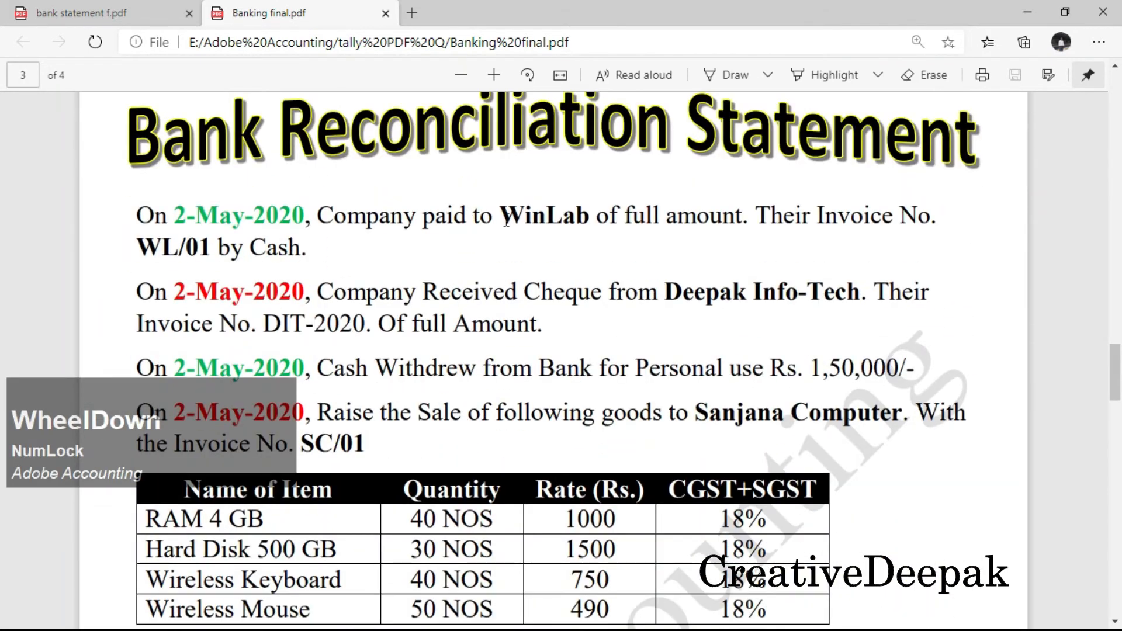
pyautogui.doubleClick(504, 220)
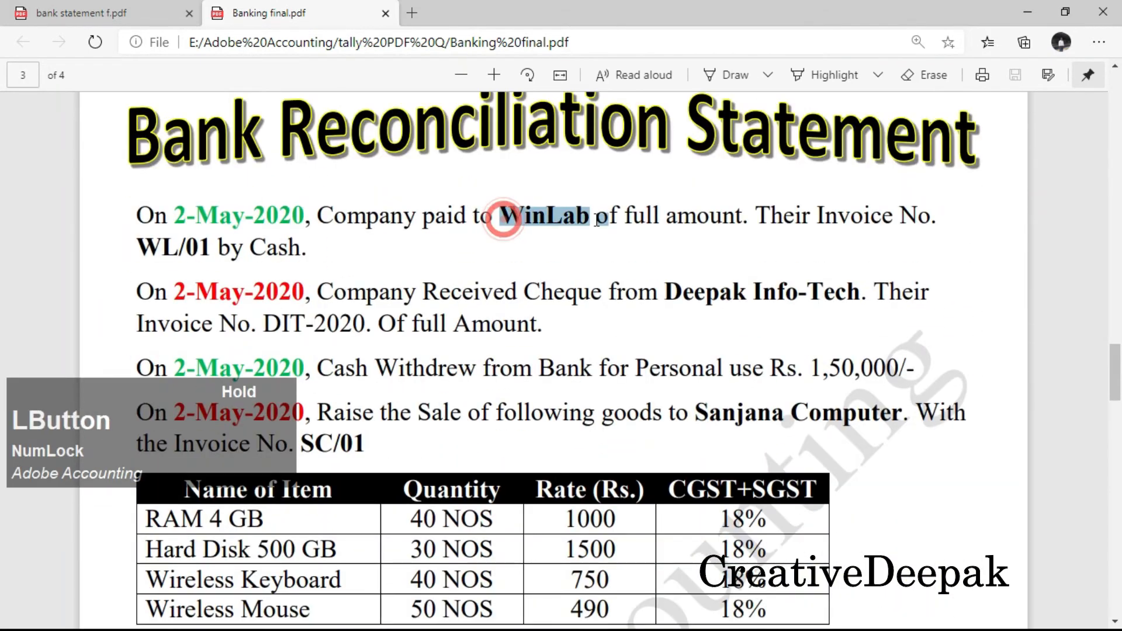
pyautogui.moveTo(619, 221); pyautogui.dragTo(740, 219)
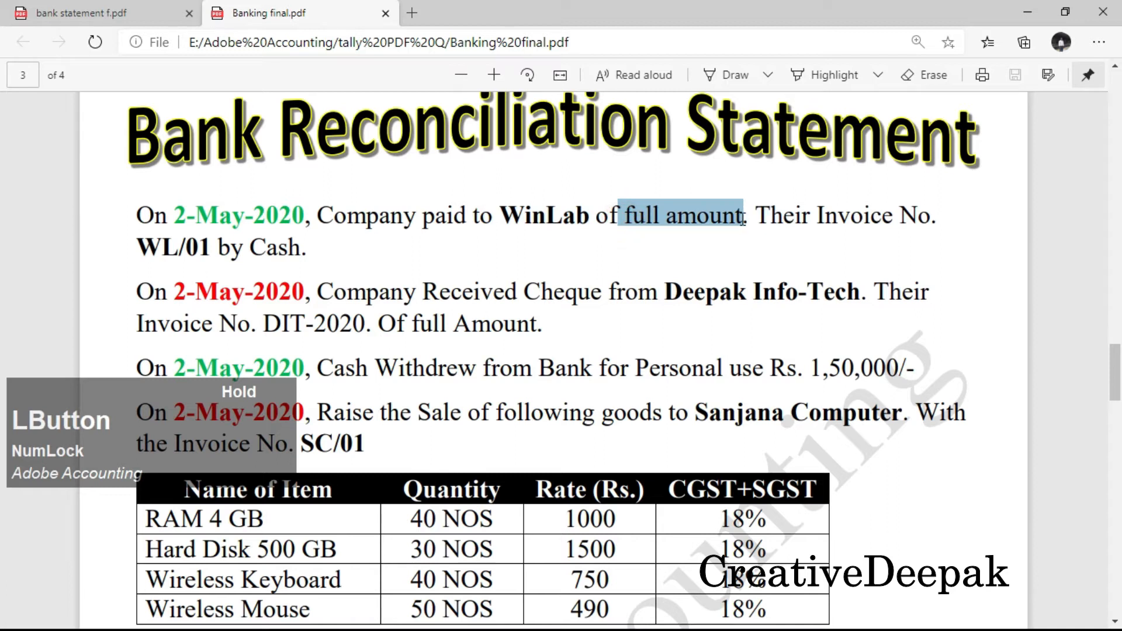
pyautogui.moveTo(140, 246); pyautogui.dragTo(304, 252)
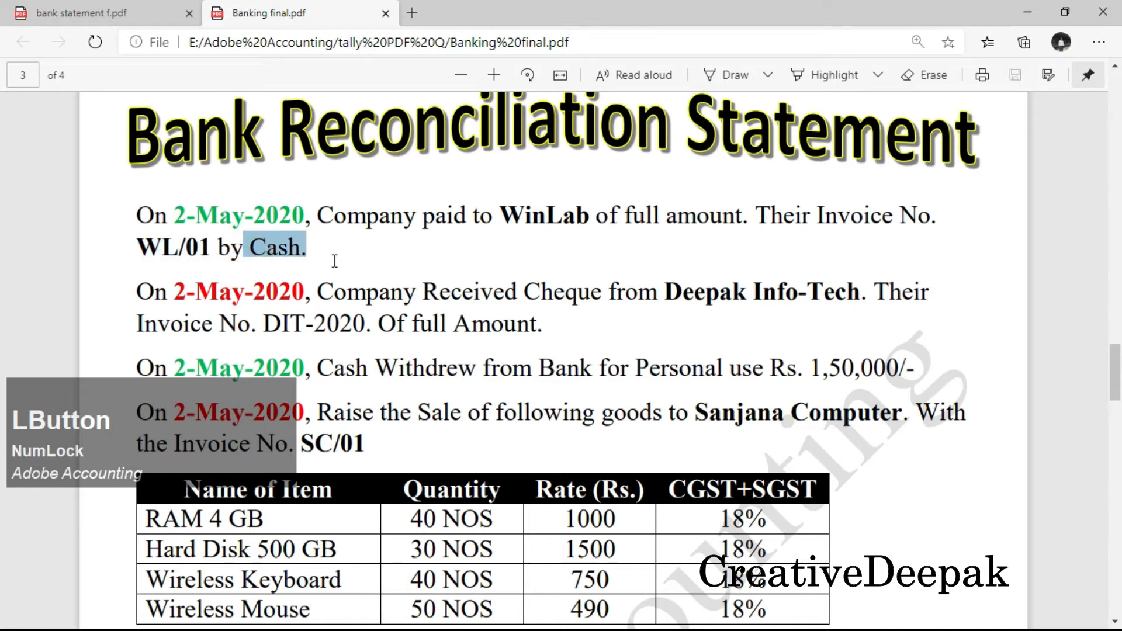
pyautogui.click(309, 252)
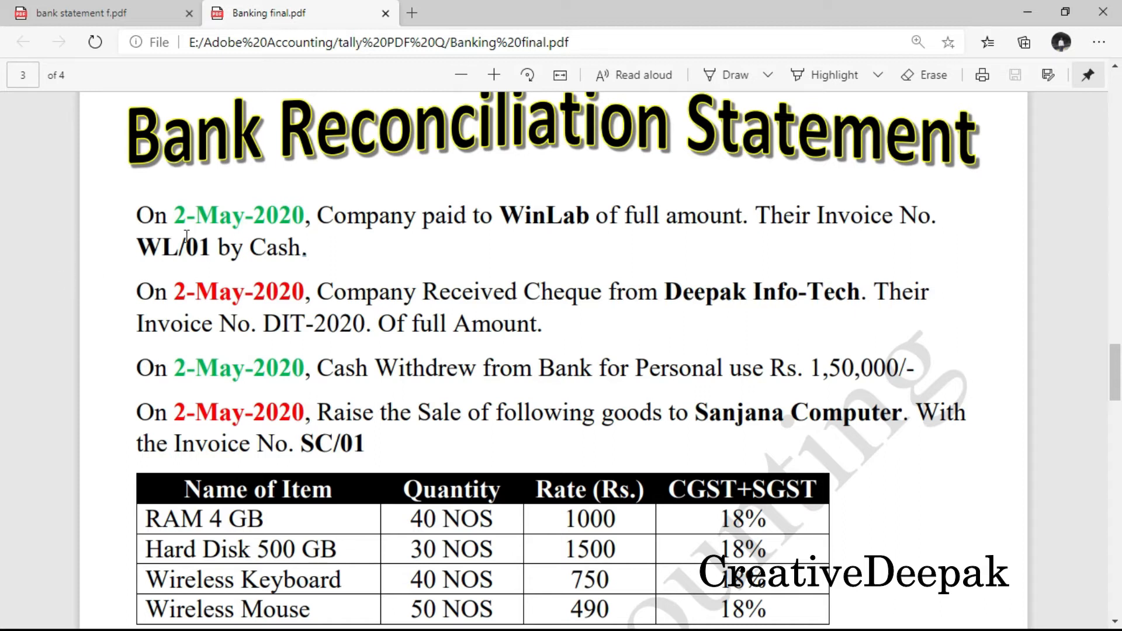
pyautogui.moveTo(170, 214); pyautogui.dragTo(275, 217)
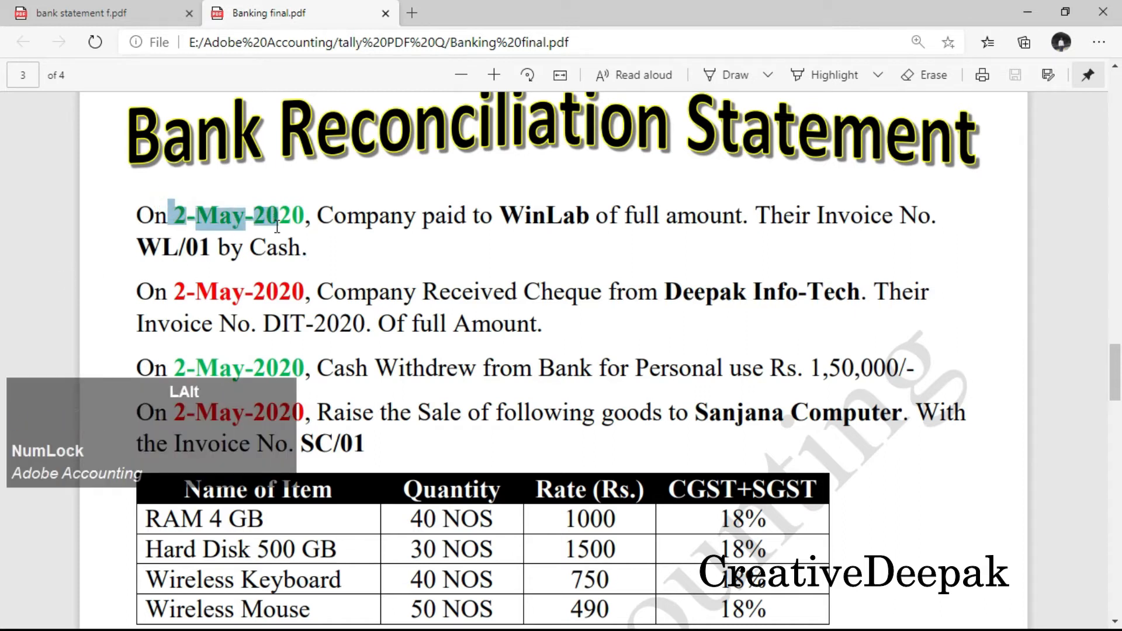
# Step: Switch to Tally.ERP 9 and start a Payment voucher with Cash as the account and WinLab as the particulars
pyautogui.hotkey('alt', 'Tab')
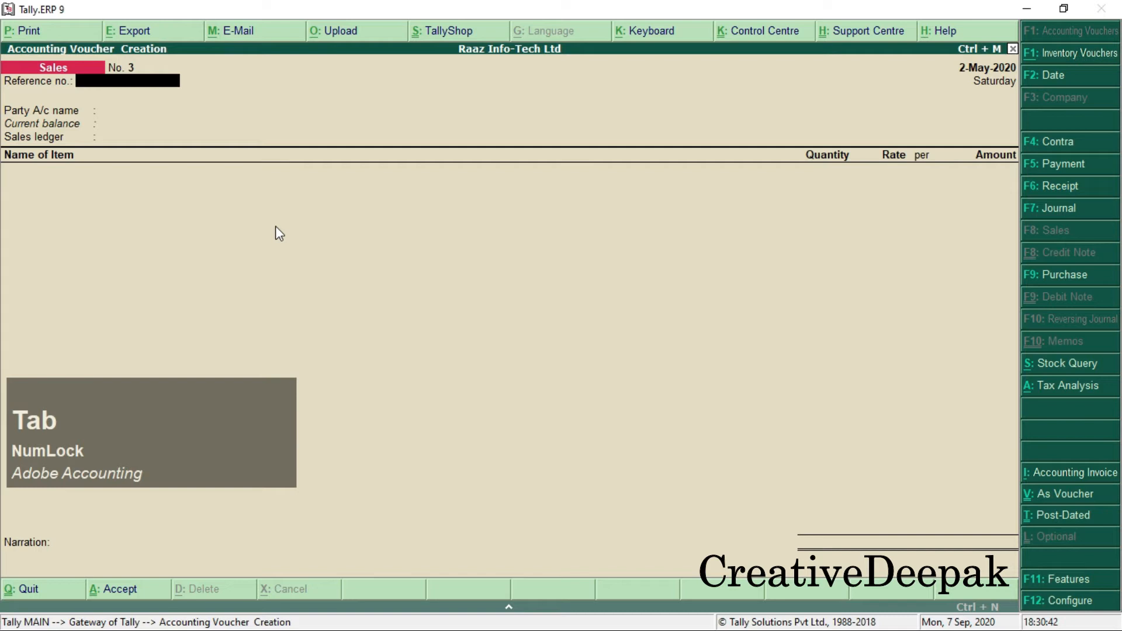
pyautogui.press('F5')
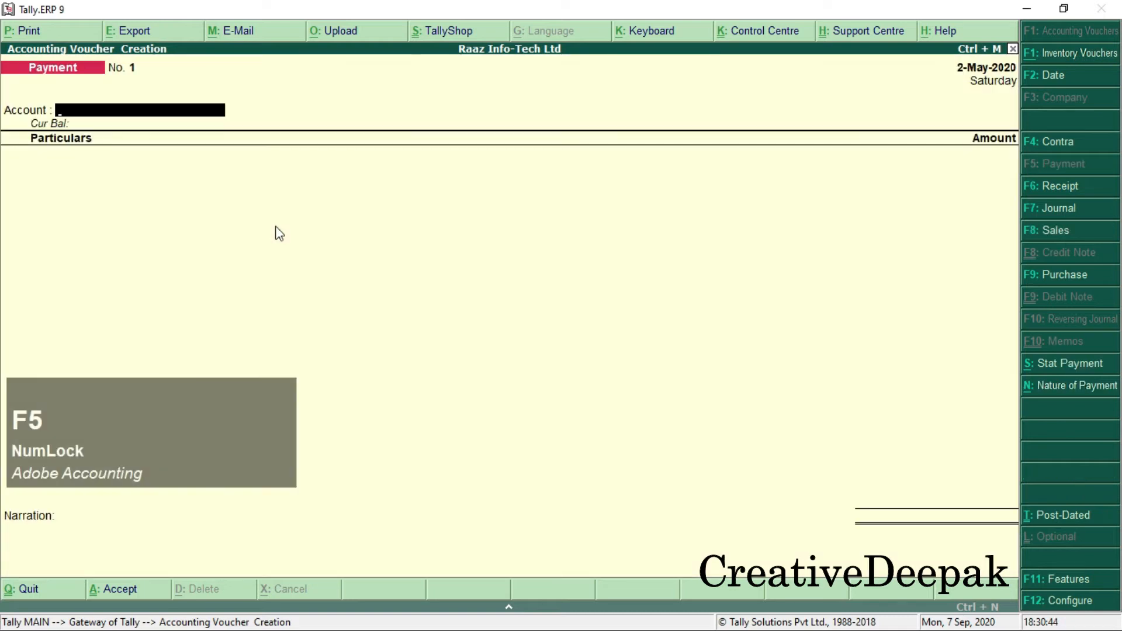
pyautogui.press('space')
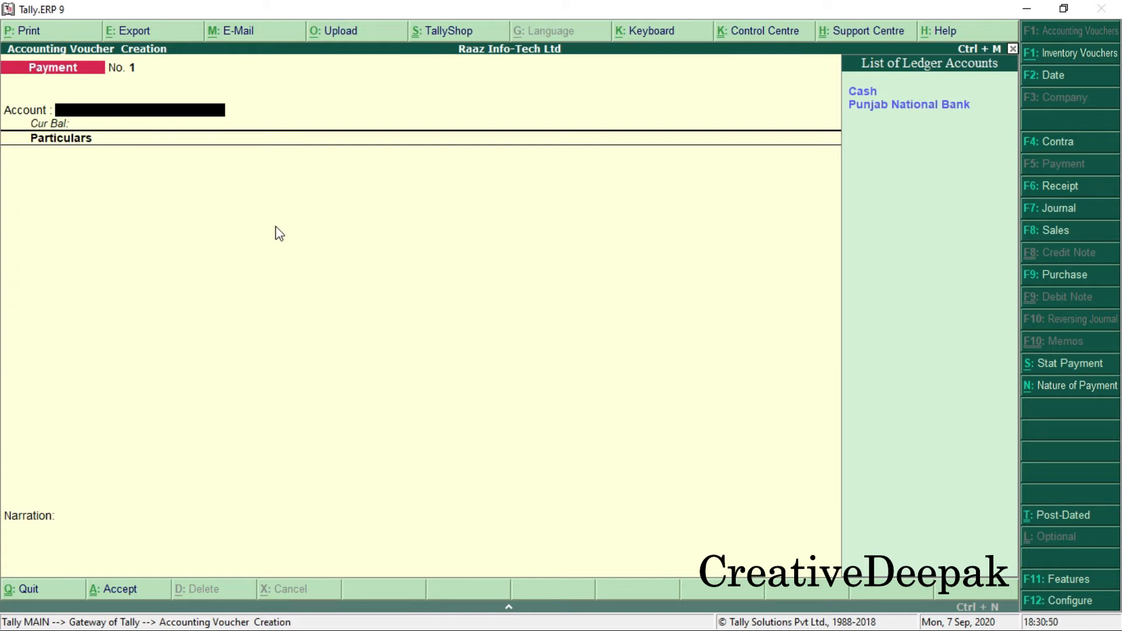
pyautogui.write('c')
pyautogui.press('Return')
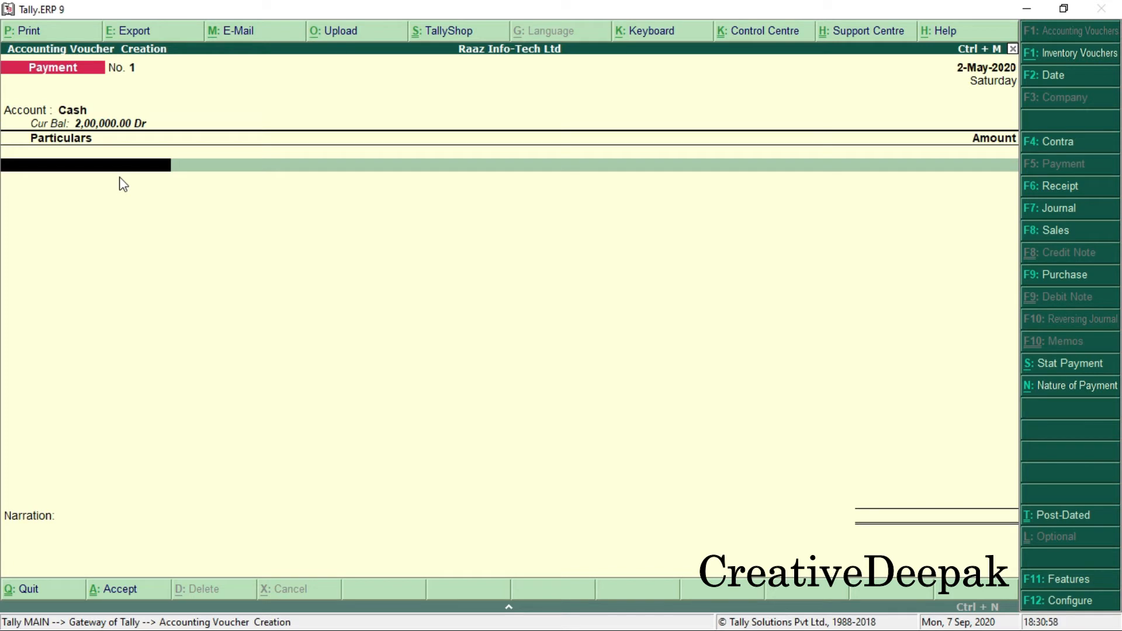
pyautogui.write('W')
pyautogui.press('Return')
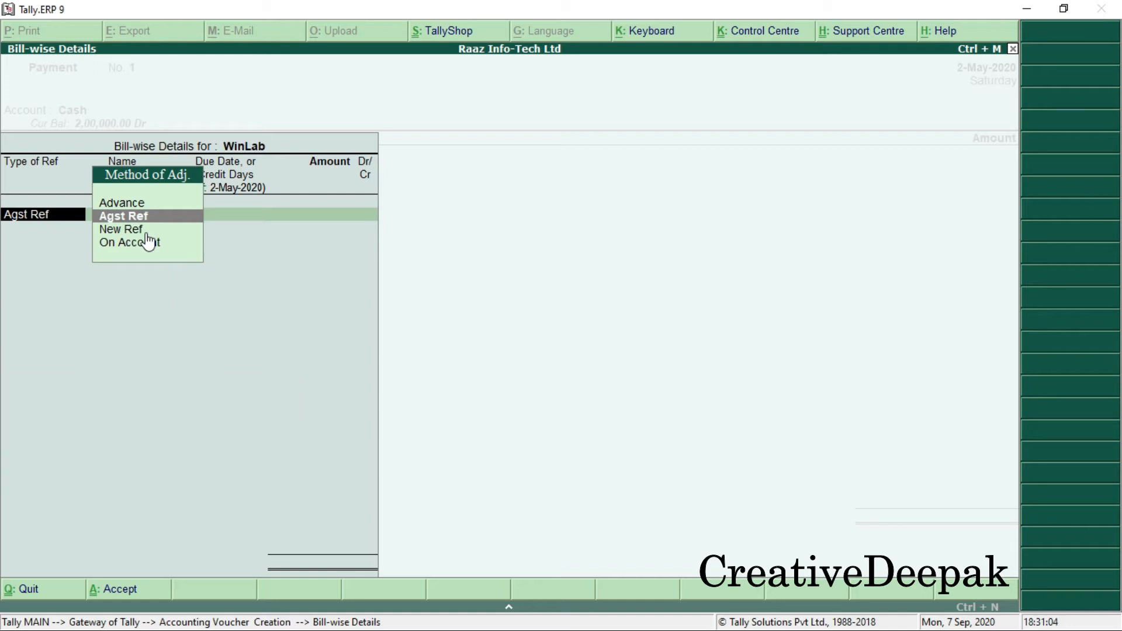
# Step: Set the type of reference to Agst Ref in the WinLab bill-wise details and bring up its pending bills
pyautogui.press('Return')
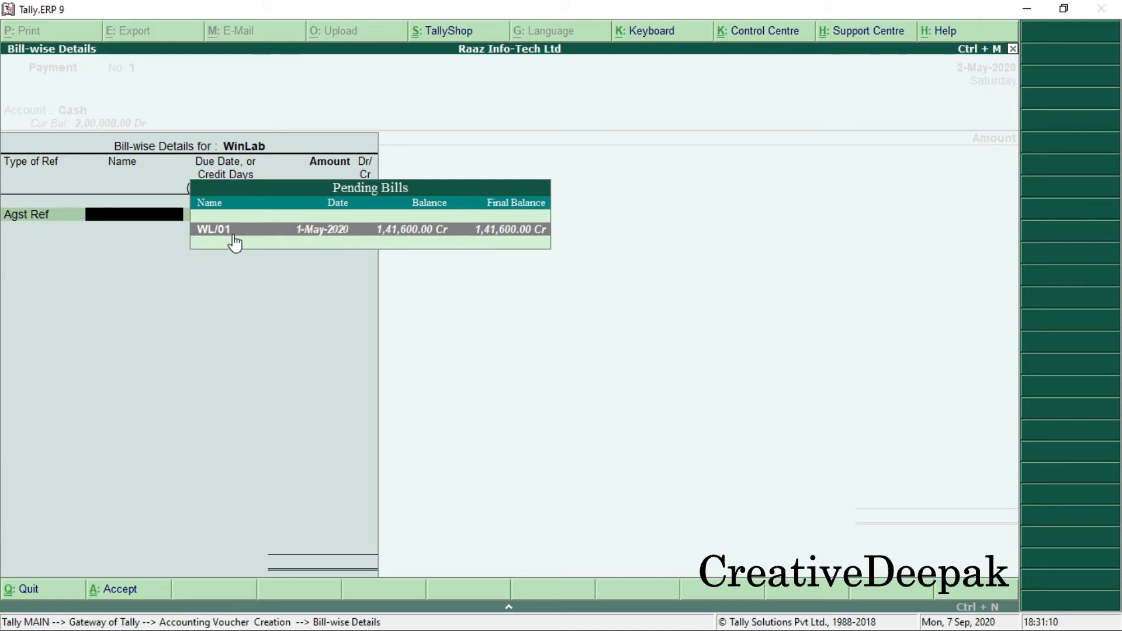
pyautogui.press('BackSpace')
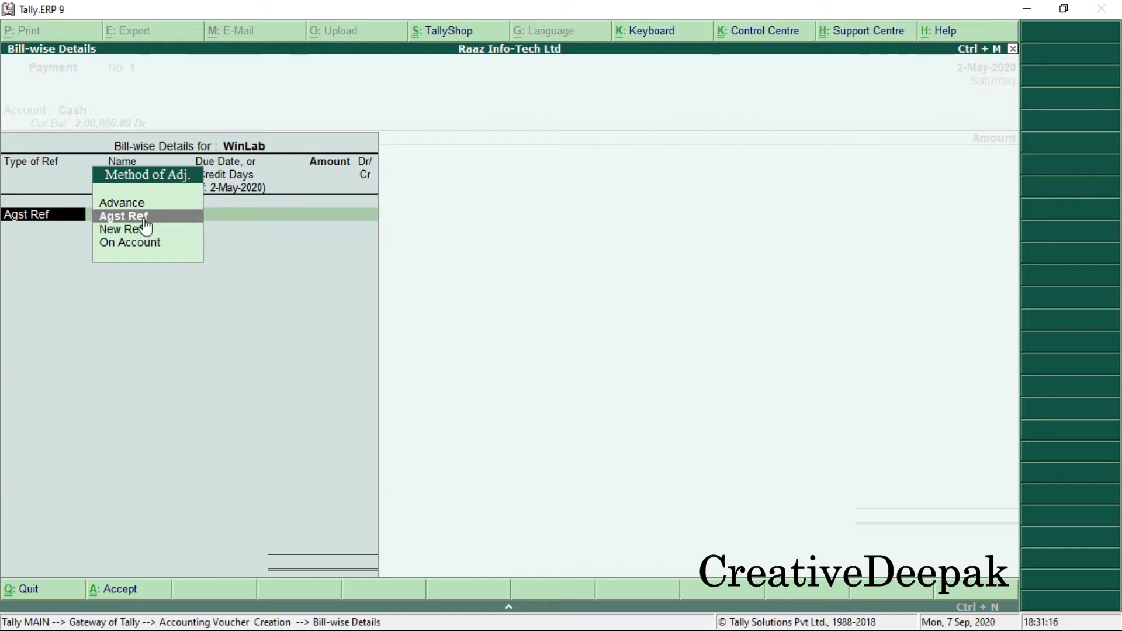
pyautogui.press('Return')
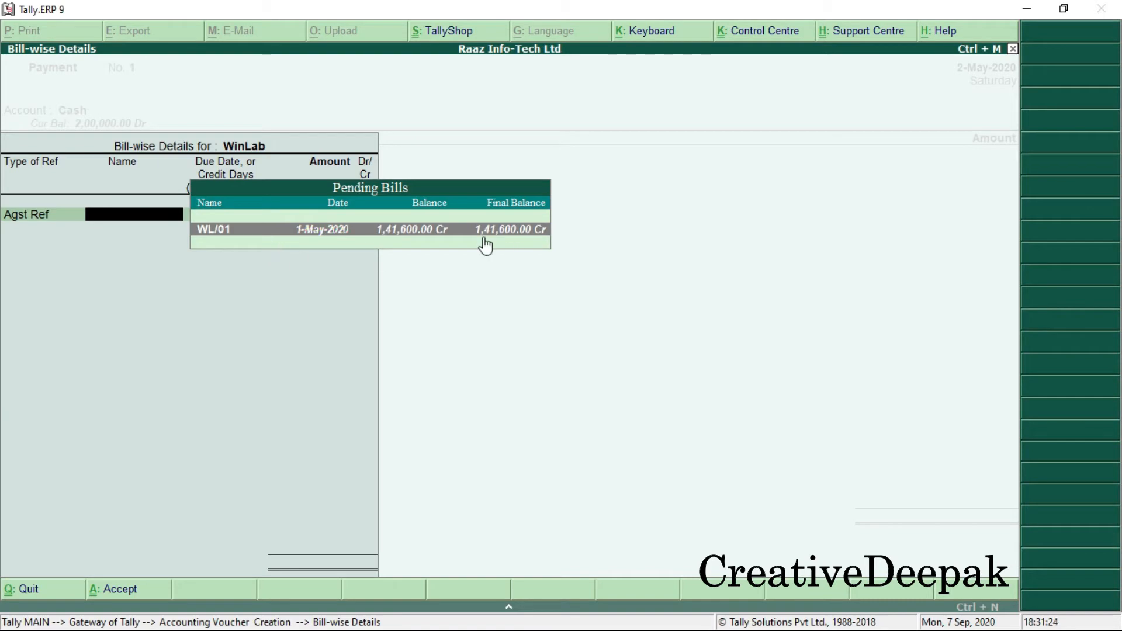
# Step: Check the invoice number in the PDF and allocate the payment to pending bill WL/01 for the full 1,41,600.00 Dr
pyautogui.hotkey('alt', 'Tab')
pyautogui.click(146, 241)
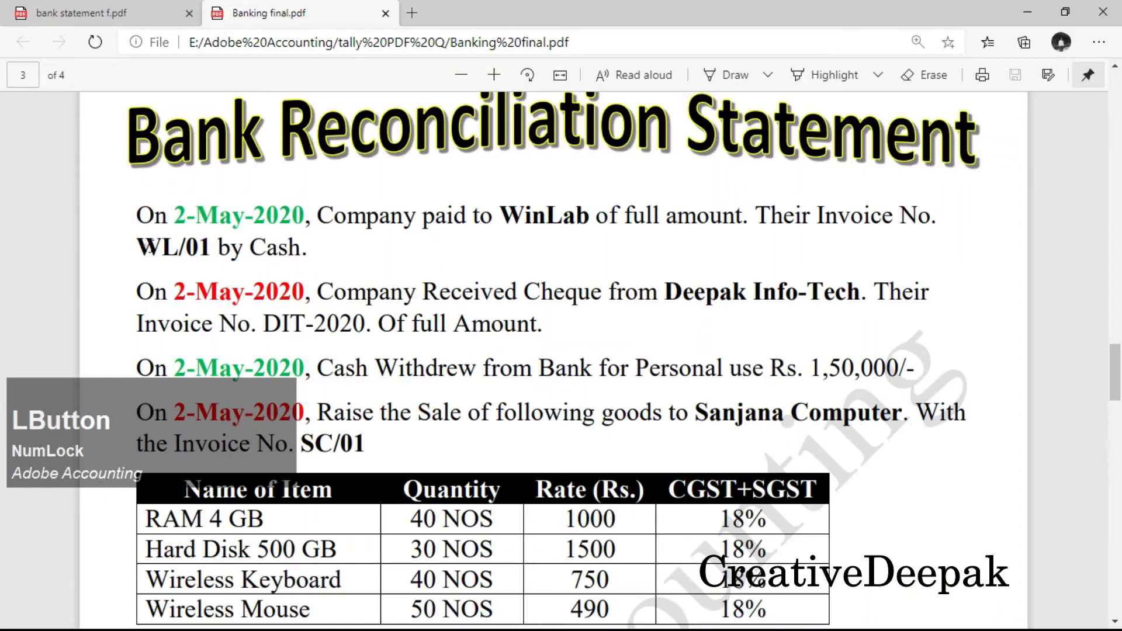
pyautogui.moveTo(147, 246); pyautogui.dragTo(210, 248)
pyautogui.hotkey('alt', 'Tab')
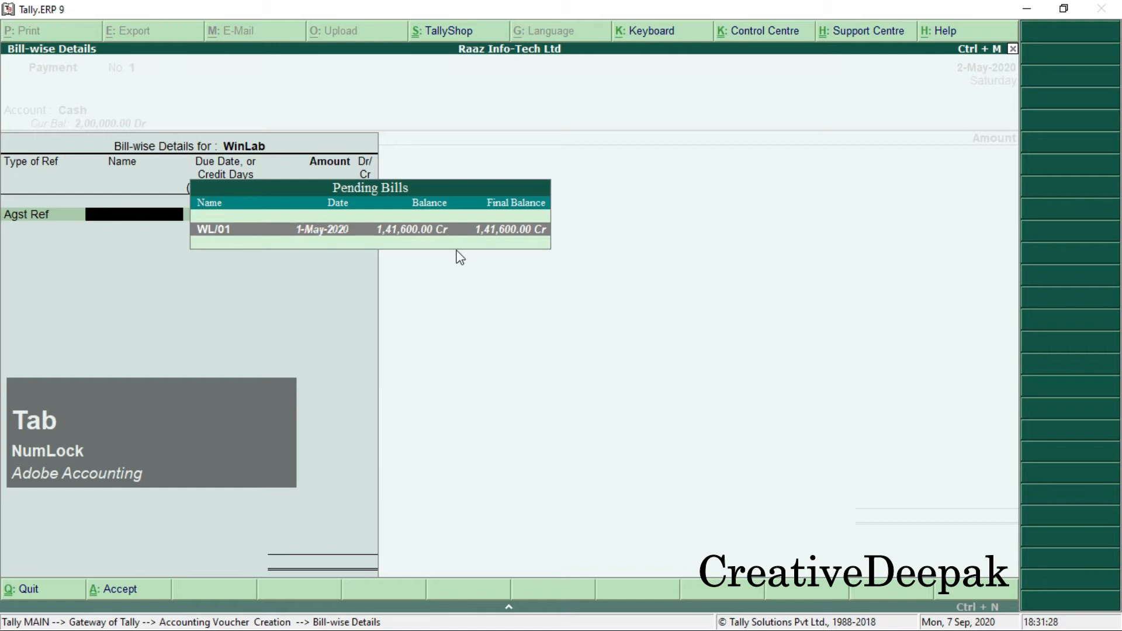
pyautogui.press('Return')
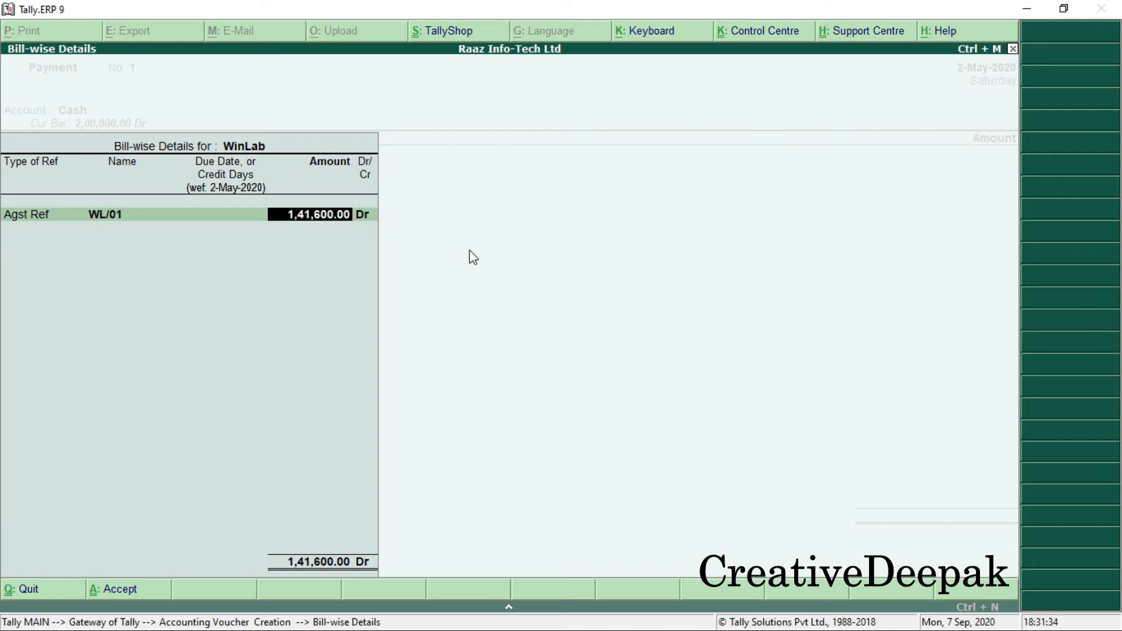
pyautogui.press('Return')
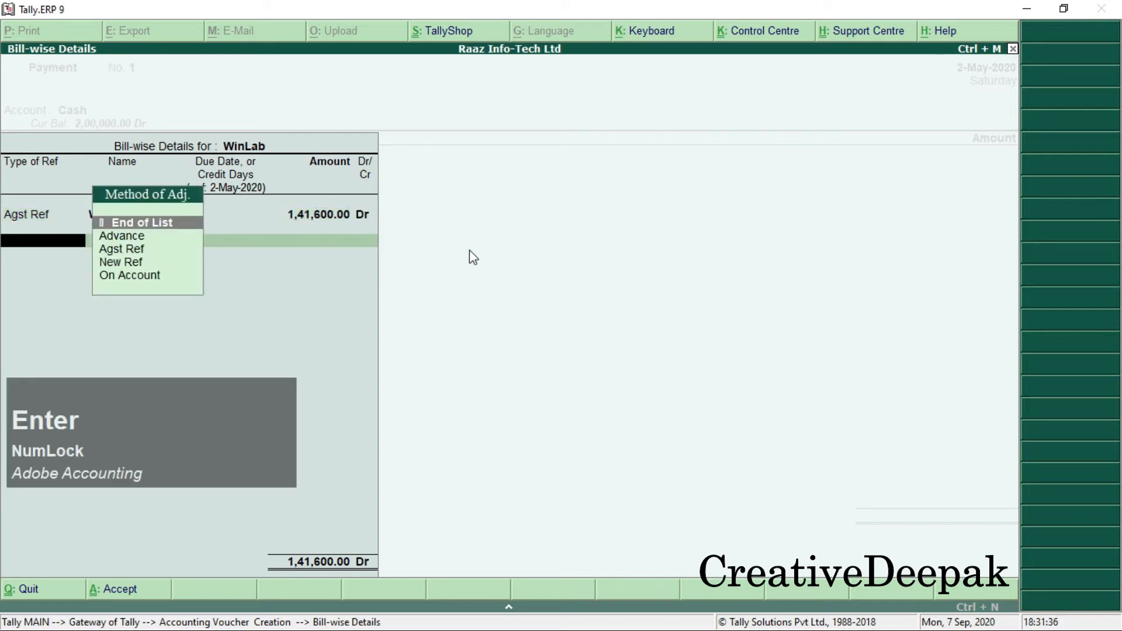
# Step: Finish the WinLab bill allocation of 1,41,600.00 against WL/01 and save the cash payment voucher
pyautogui.press('Return')
pyautogui.press('Return')
pyautogui.press('Return')
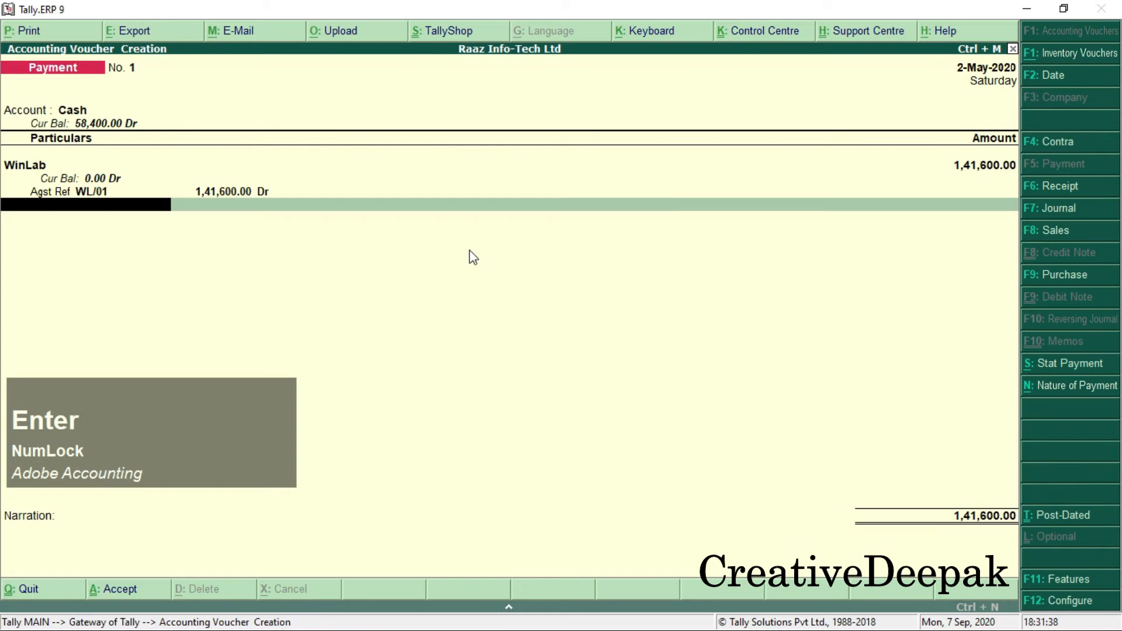
pyautogui.press('Return')
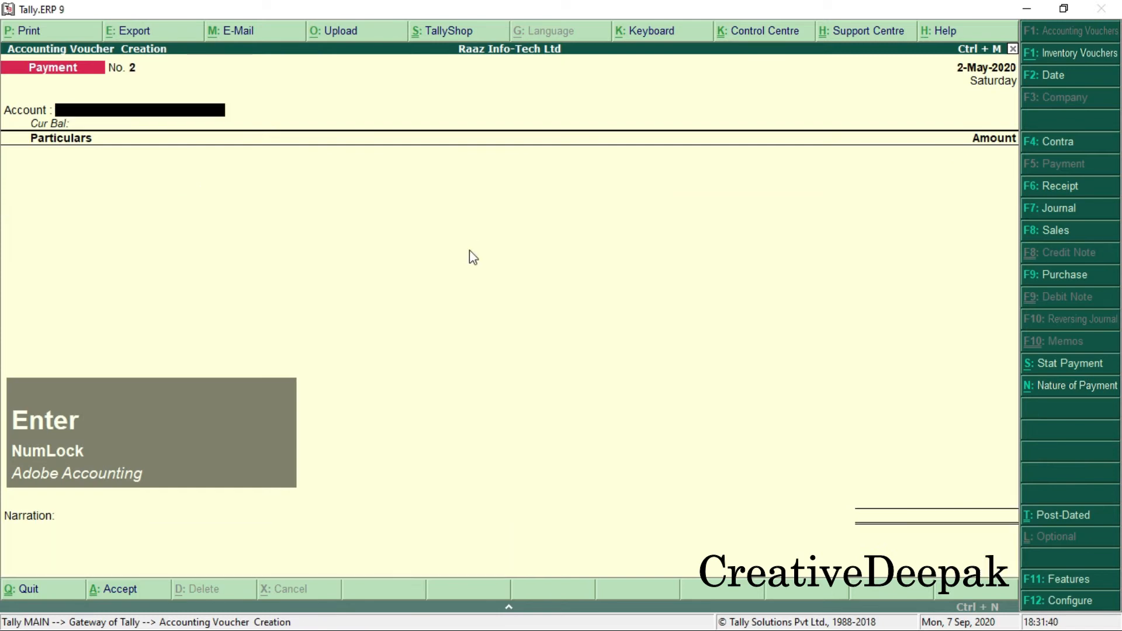
# Step: Switch to Banking final.pdf and read the 2-May-2020 cheque receipt entry for Deepak Info-Tech, including its invoice number and amount terms
pyautogui.hotkey('alt', 'Tab')
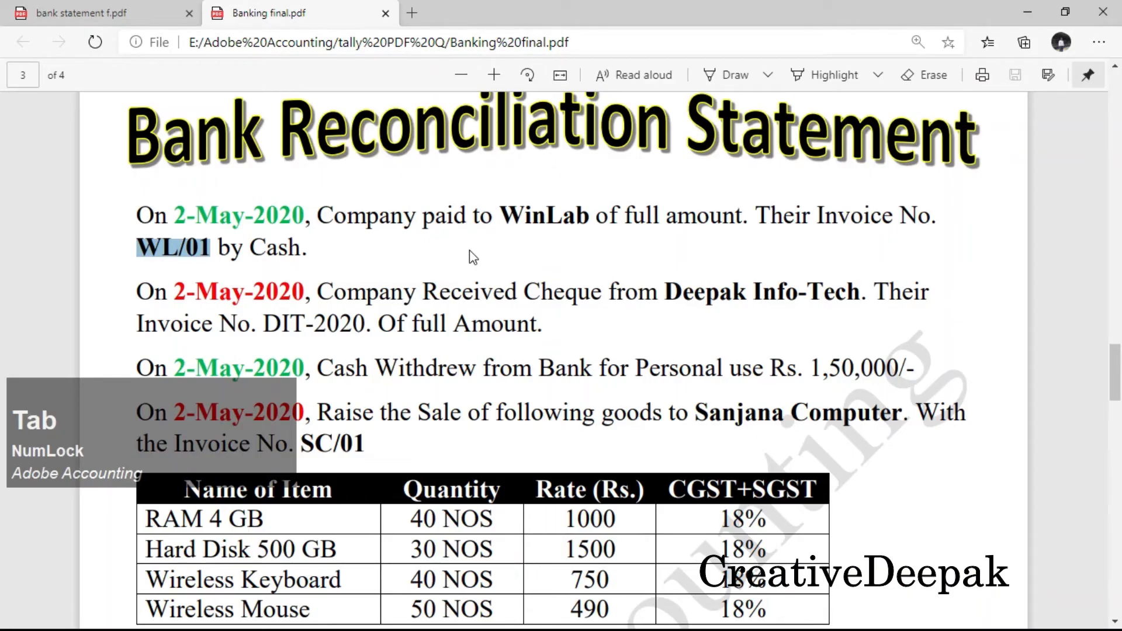
pyautogui.scroll(-3, 469, 250)
pyautogui.moveTo(177, 206); pyautogui.dragTo(226, 205)
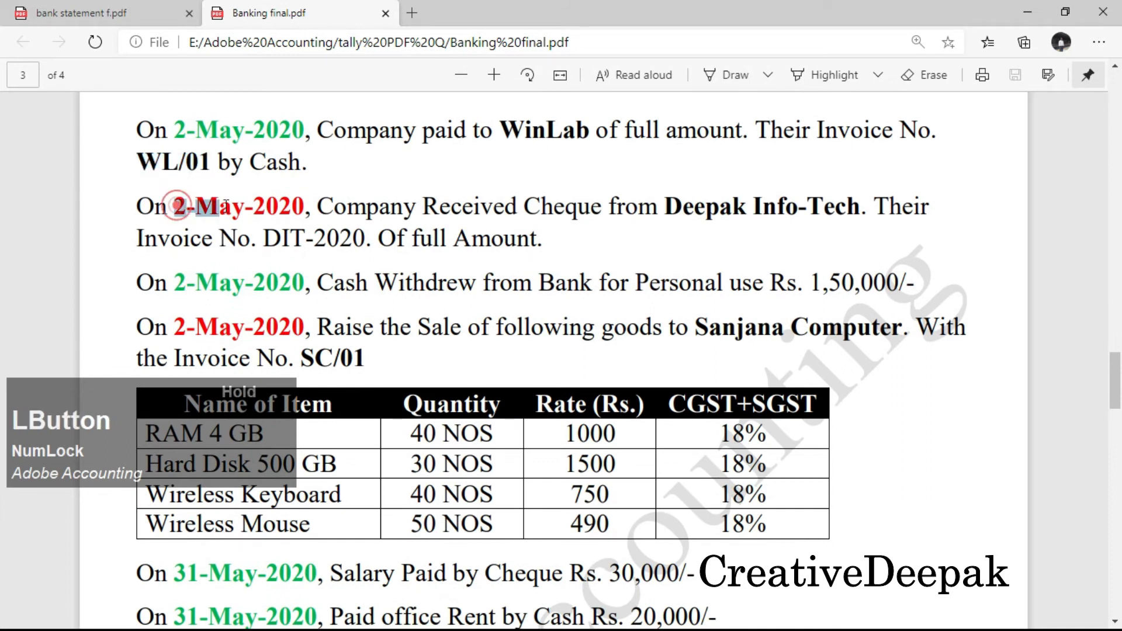
pyautogui.moveTo(335, 205); pyautogui.dragTo(864, 214)
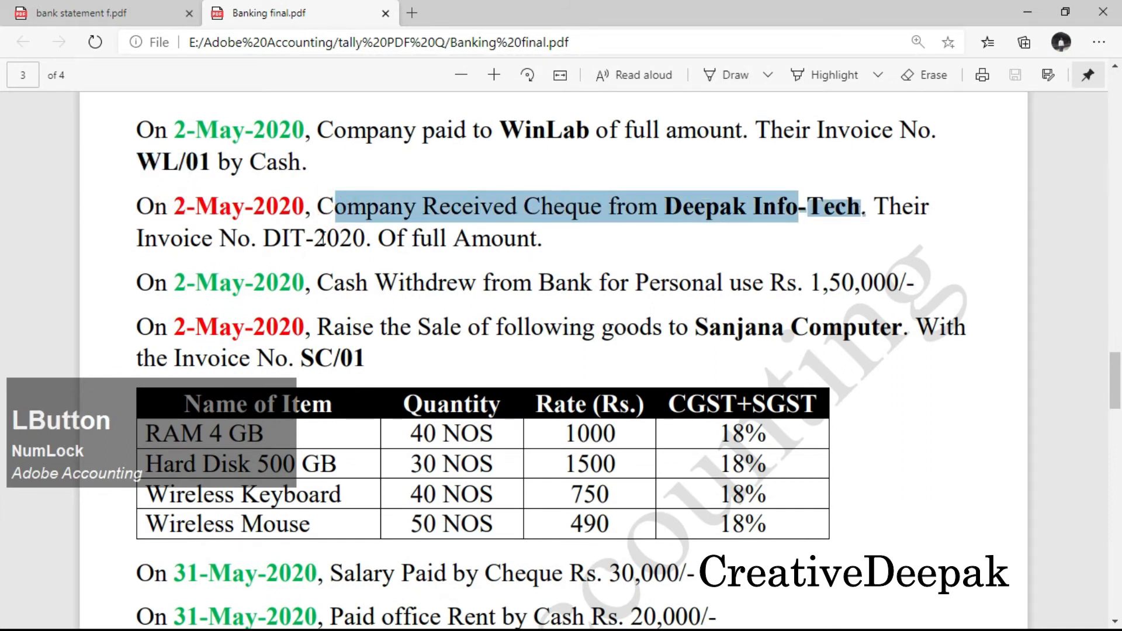
pyautogui.click(528, 214)
pyautogui.moveTo(667, 214); pyautogui.dragTo(854, 218)
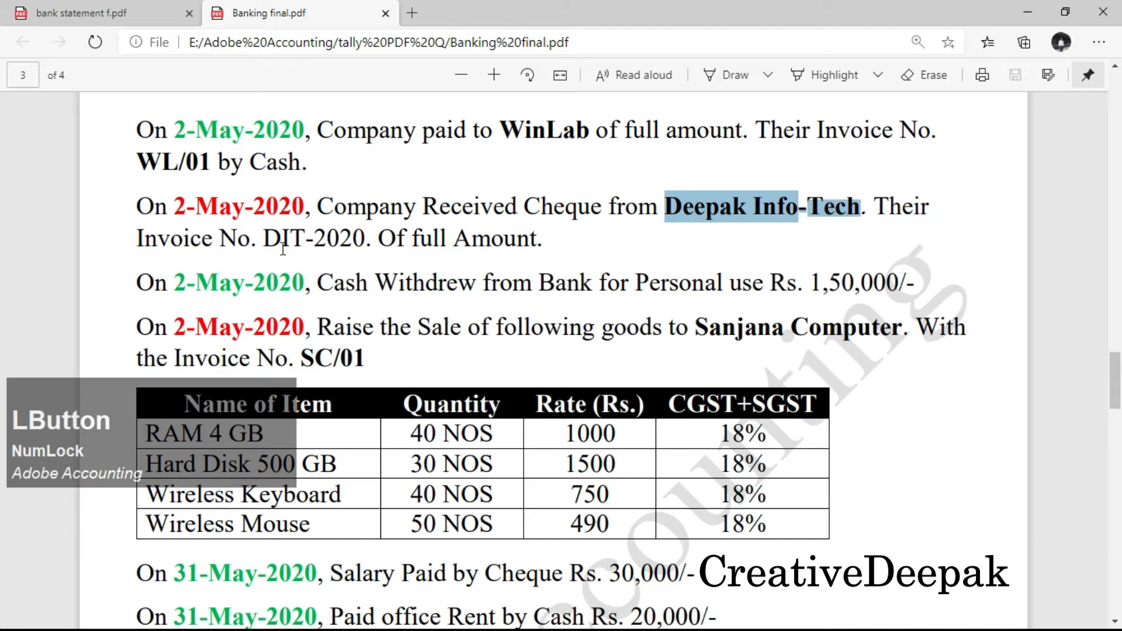
pyautogui.moveTo(260, 238); pyautogui.dragTo(549, 238)
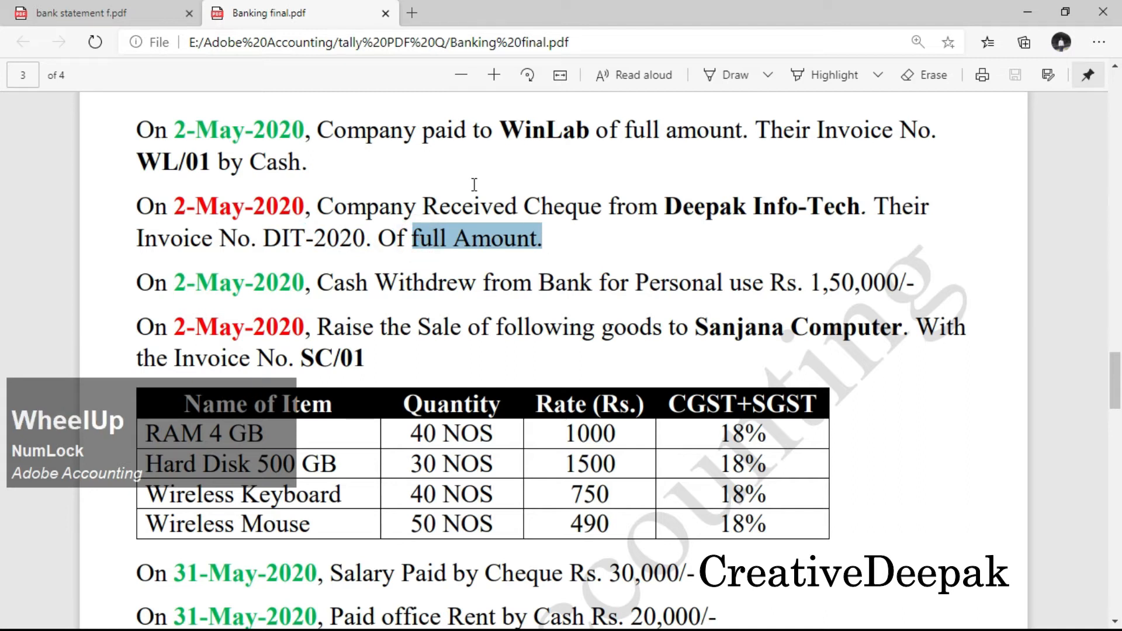
# Step: Check the original sale to Deepak Info-Tech under invoice DIT-2020, and return to the cheque receipt entry in the PDF
pyautogui.scroll(1, 474, 185)
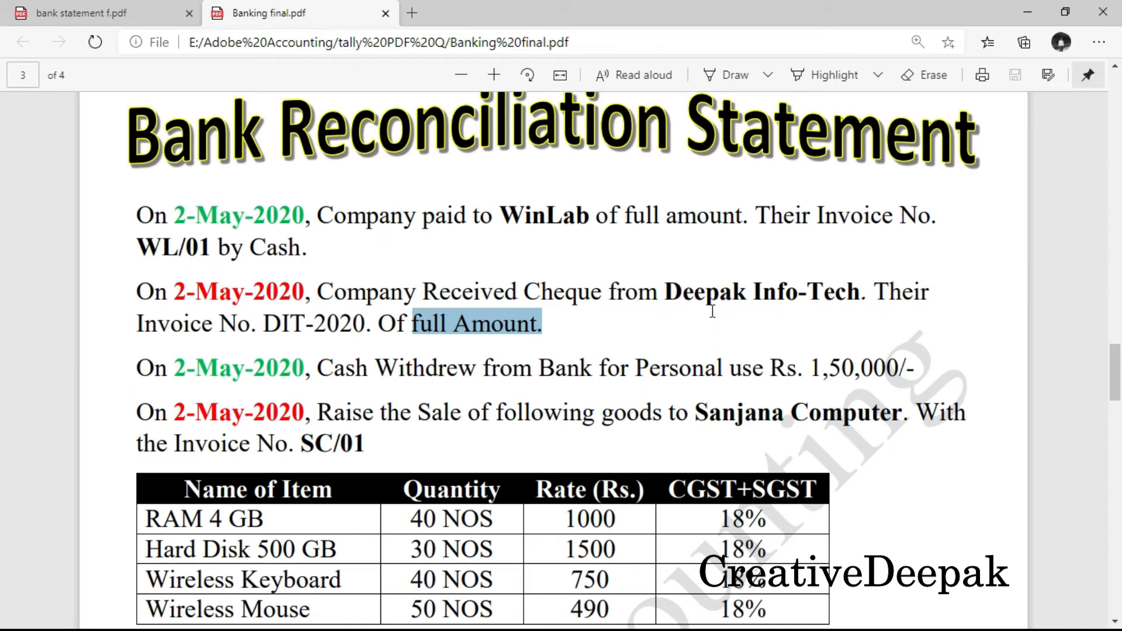
pyautogui.scroll(15, 711, 311)
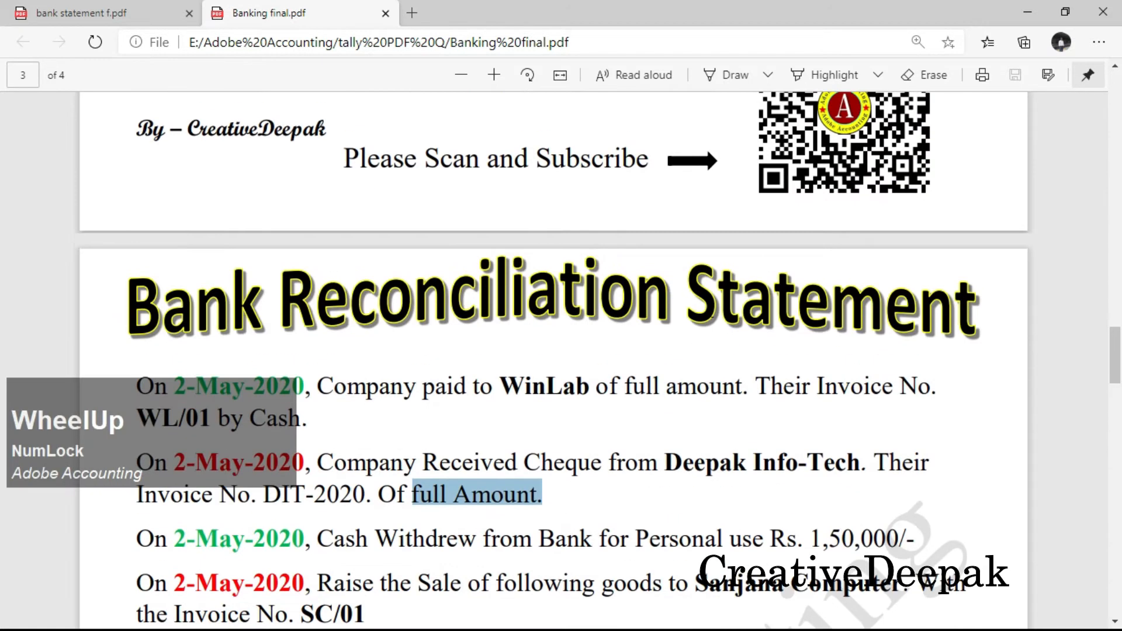
pyautogui.scroll(3, 711, 311)
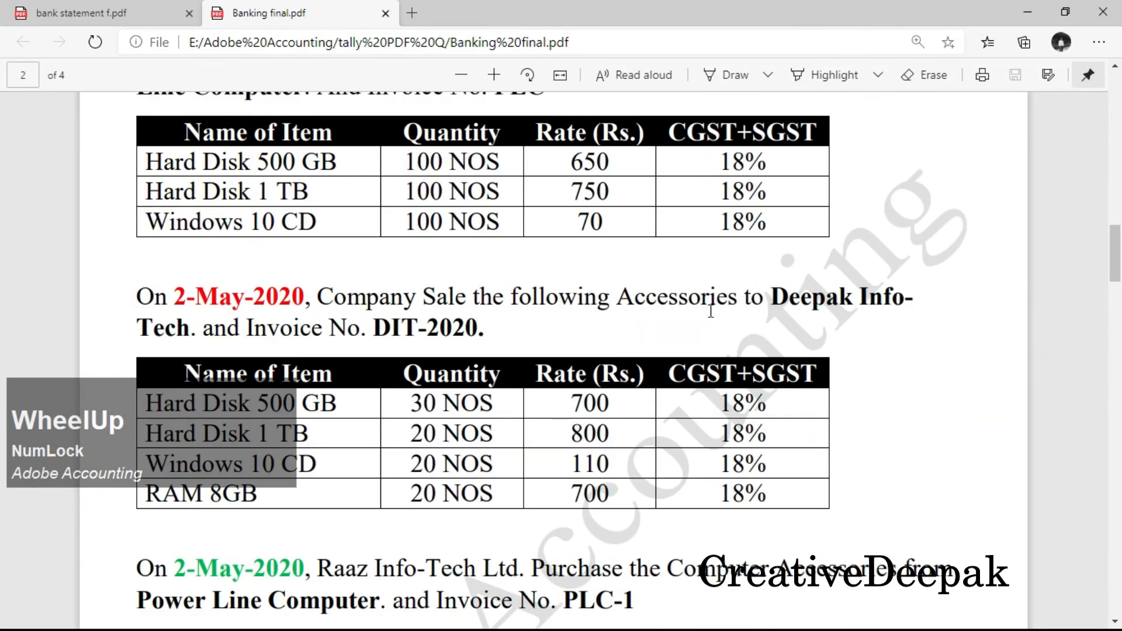
pyautogui.scroll(-3, 710, 311)
pyautogui.moveTo(330, 211); pyautogui.dragTo(579, 212)
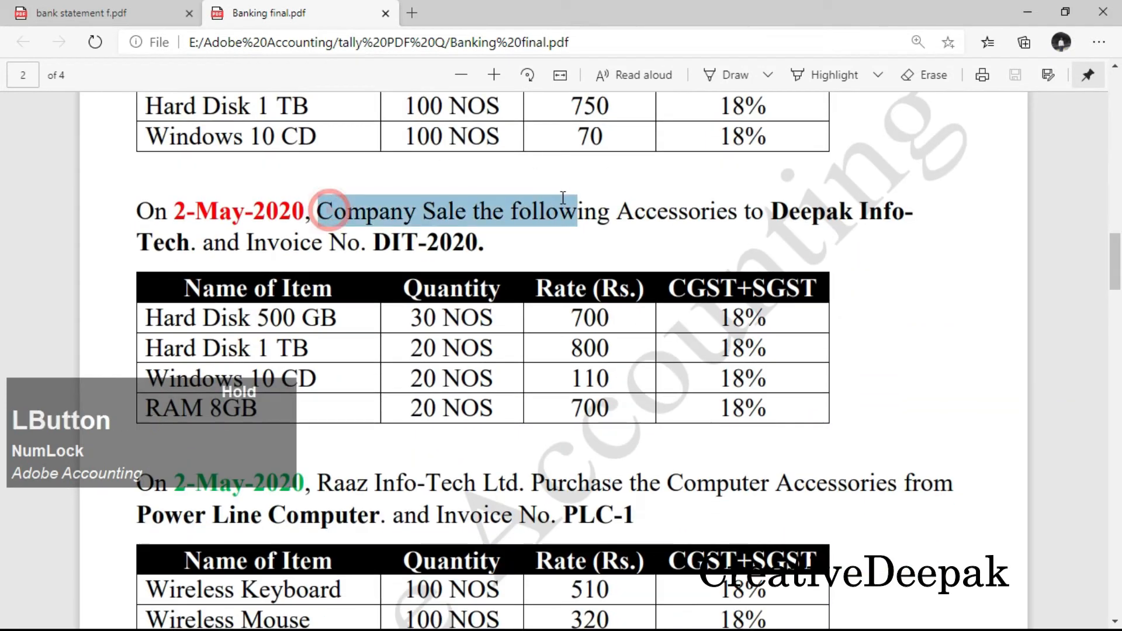
pyautogui.moveTo(422, 211); pyautogui.dragTo(529, 211)
pyautogui.moveTo(764, 212); pyautogui.dragTo(480, 241)
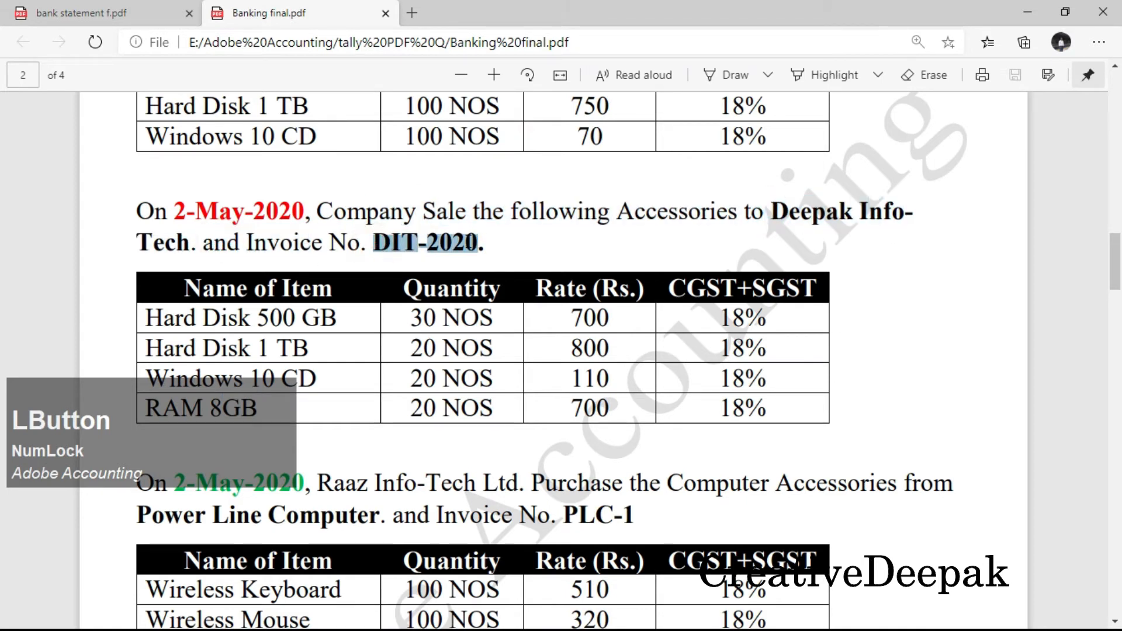
pyautogui.scroll(-3, 501, 260)
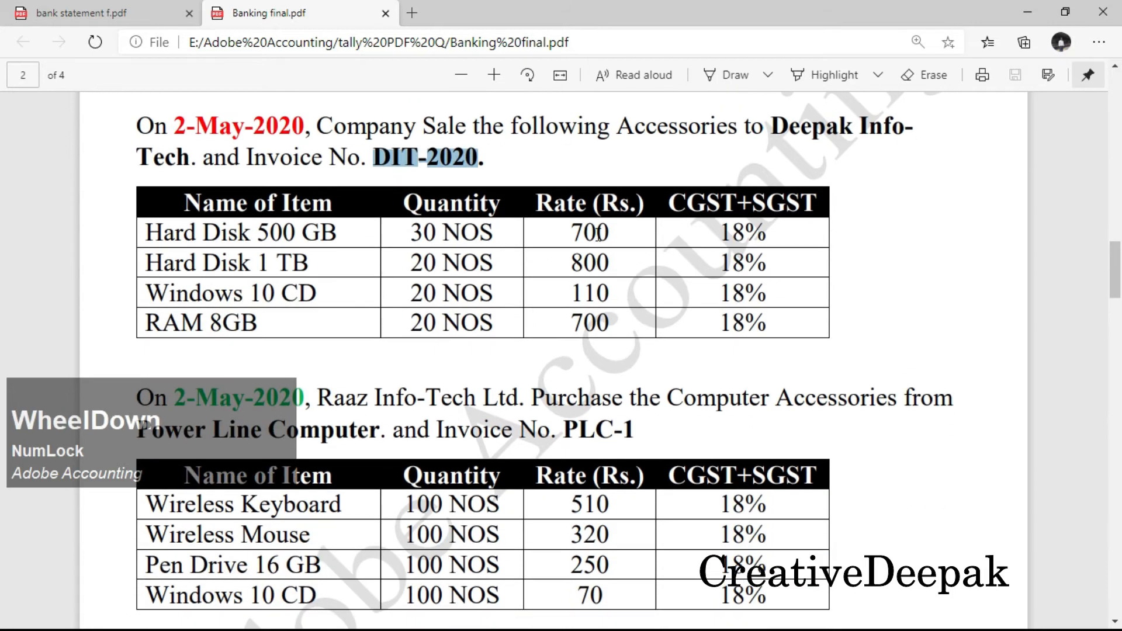
pyautogui.scroll(-15, 598, 301)
pyautogui.scroll(-5, 597, 302)
pyautogui.moveTo(666, 208); pyautogui.dragTo(860, 208)
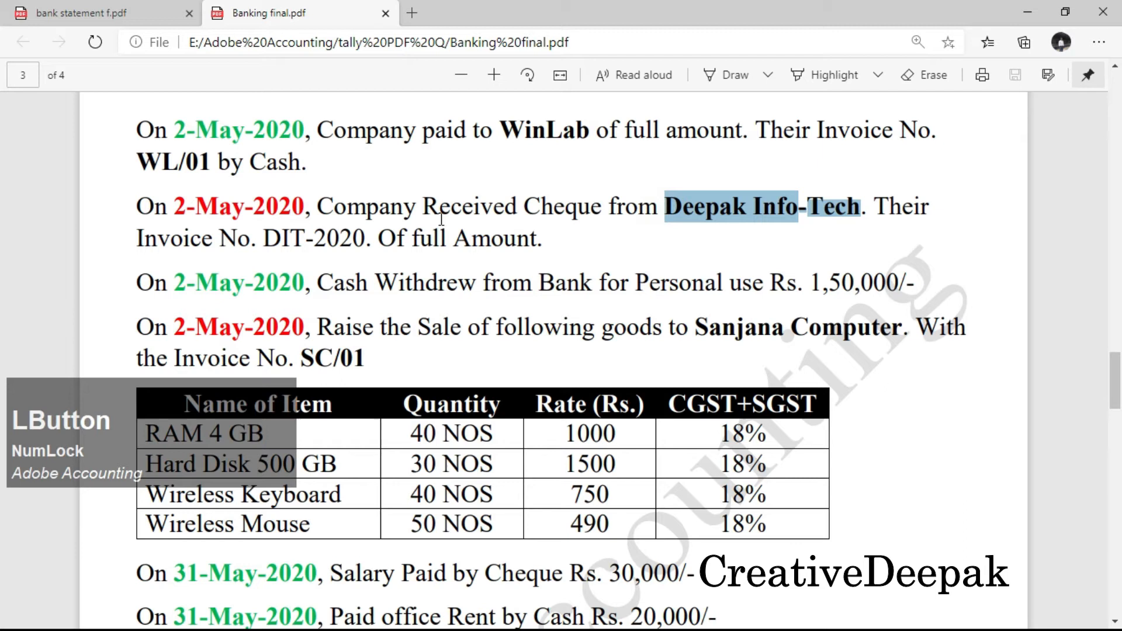
pyautogui.moveTo(528, 207); pyautogui.dragTo(580, 218)
# Step: In Tally.ERP 9, start a receipt voucher with Punjab National Bank as the account and Deepak Info-Tech as the particulars ledger
pyautogui.hotkey('alt', 'Tab')
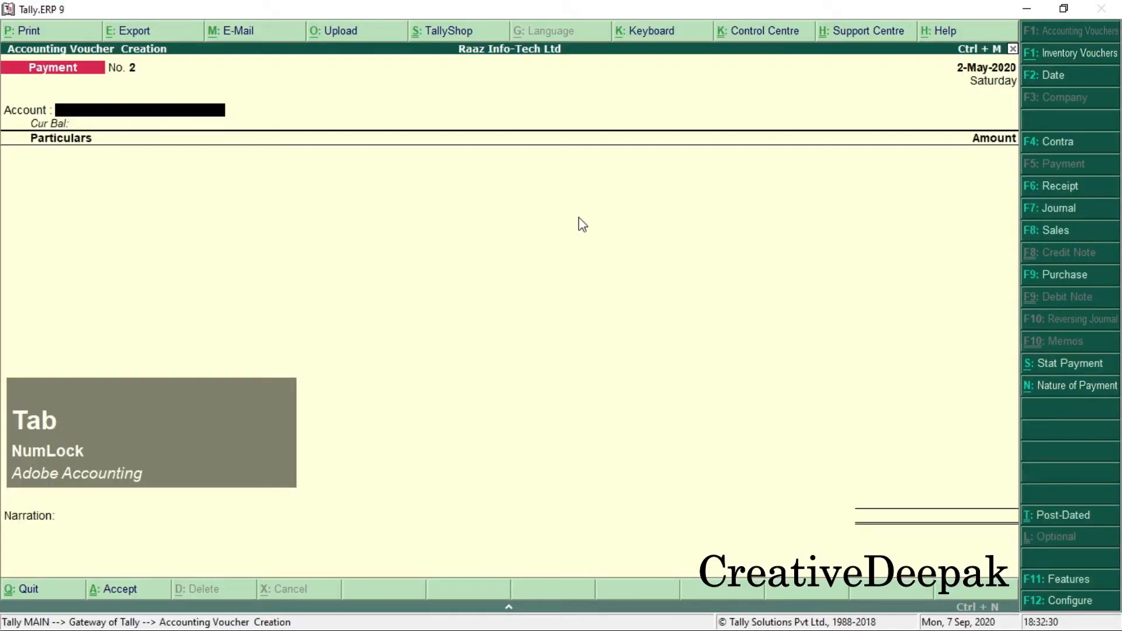
pyautogui.press('F6')
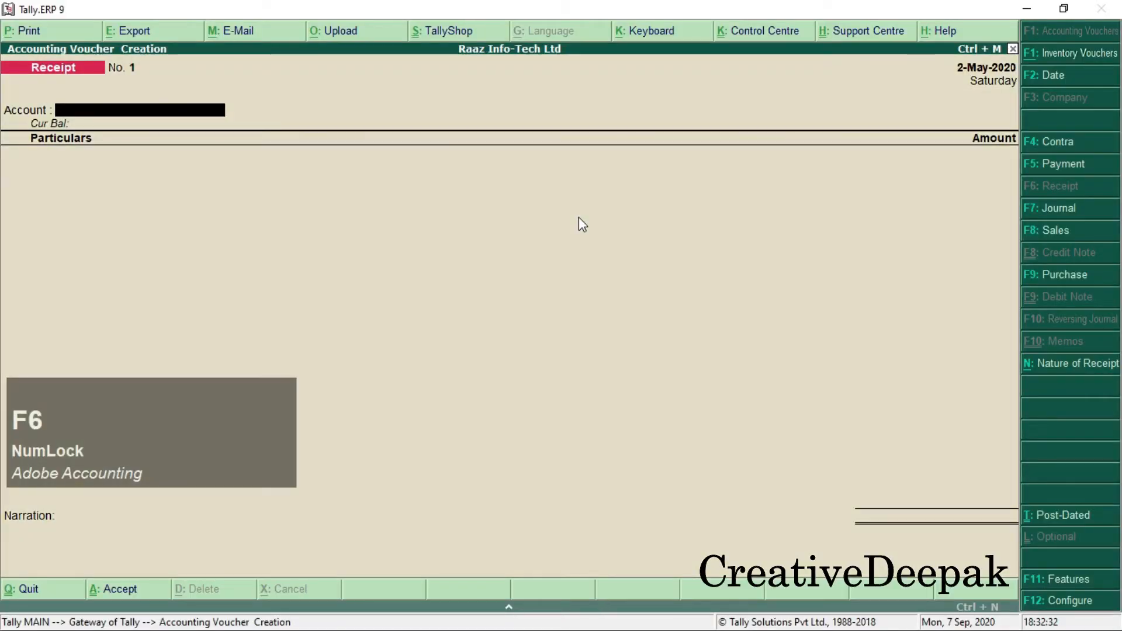
pyautogui.write('P')
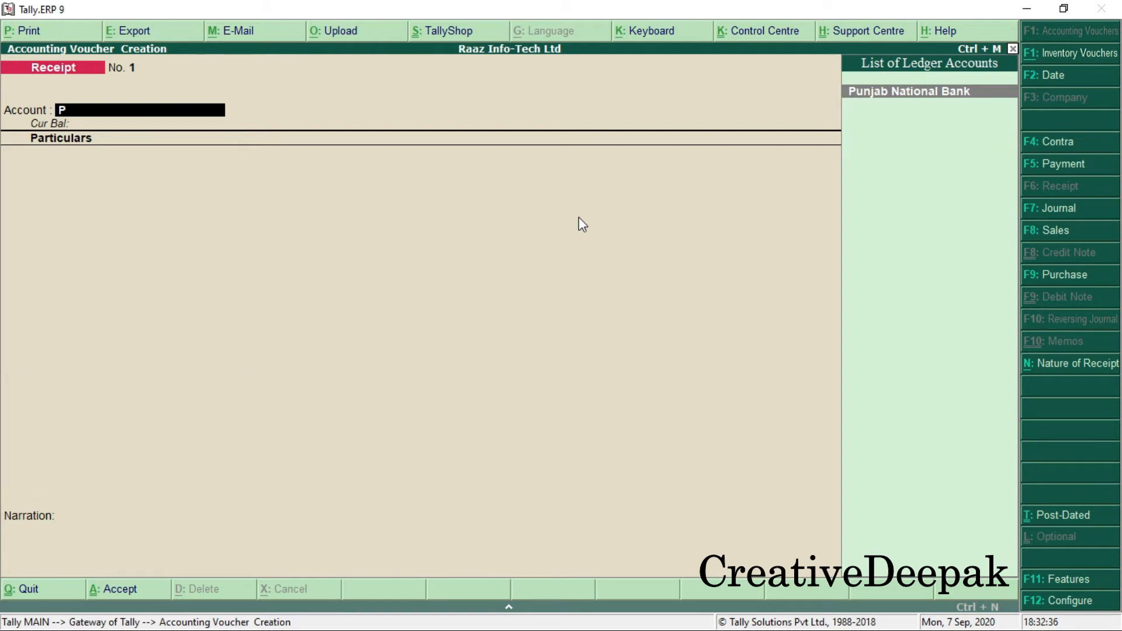
pyautogui.press('Return')
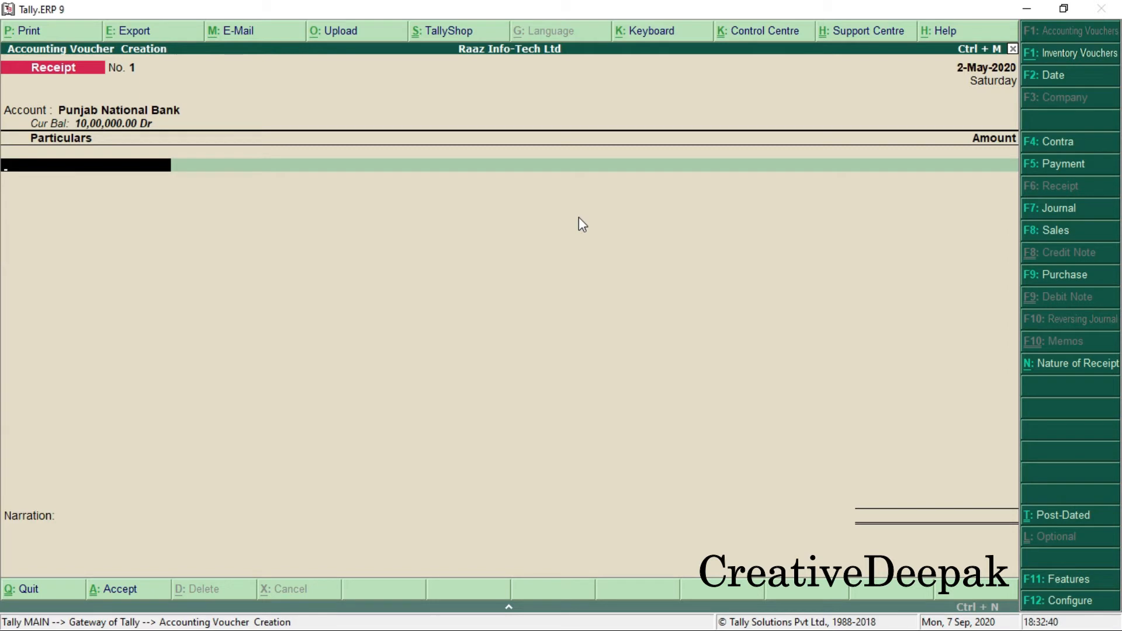
pyautogui.write('D')
pyautogui.press('Return')
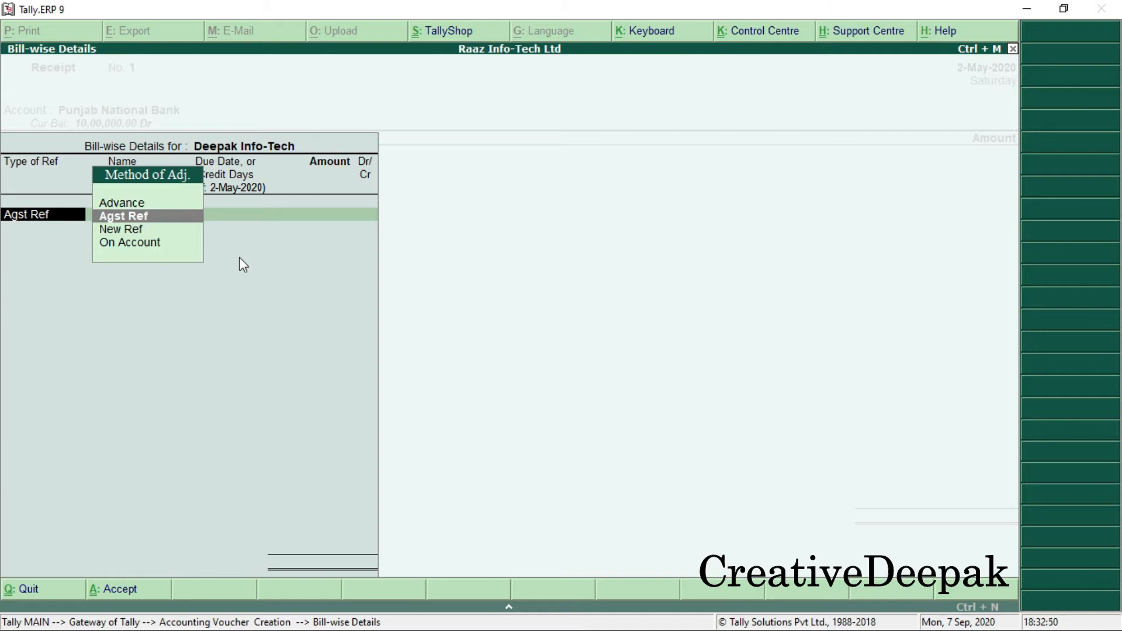
# Step: Allocate the Deepak Info-Tech receipt as Agst Ref to pending bill DIT-2020 for 62,776.00 Cr and end the bill list
pyautogui.press('Return')
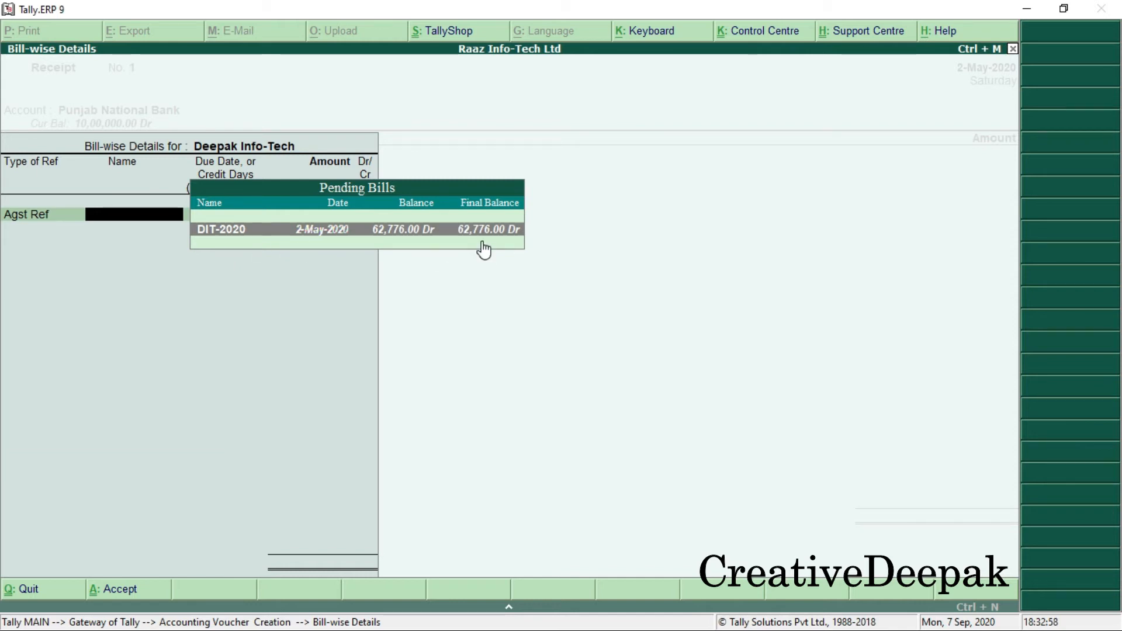
pyautogui.press('Return')
pyautogui.press('Return')
pyautogui.press('Return')
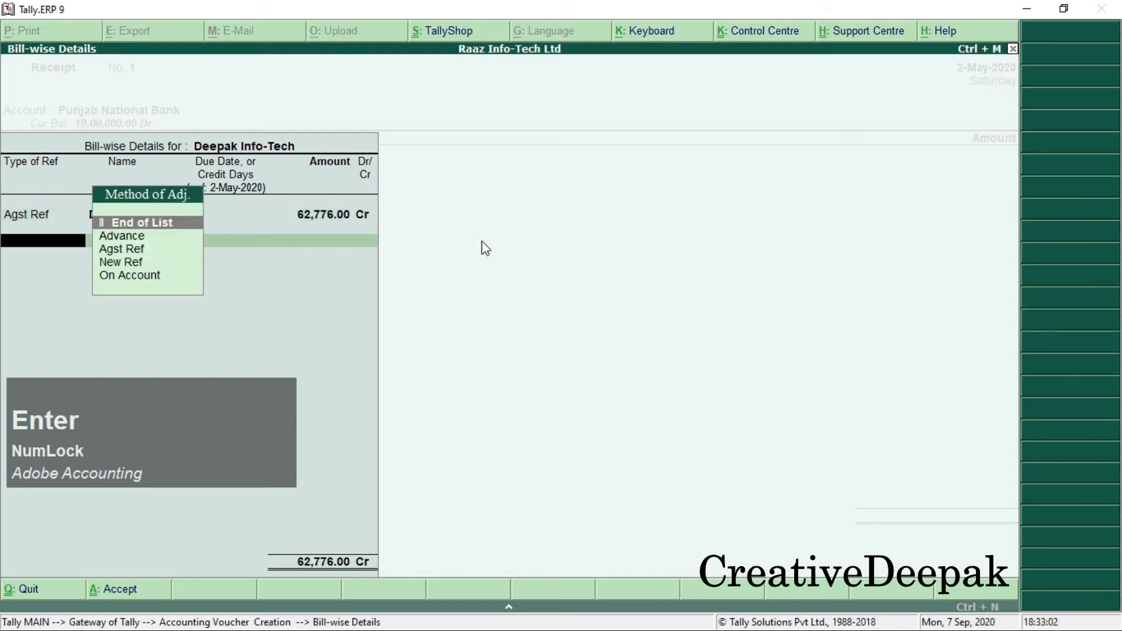
pyautogui.press('Return')
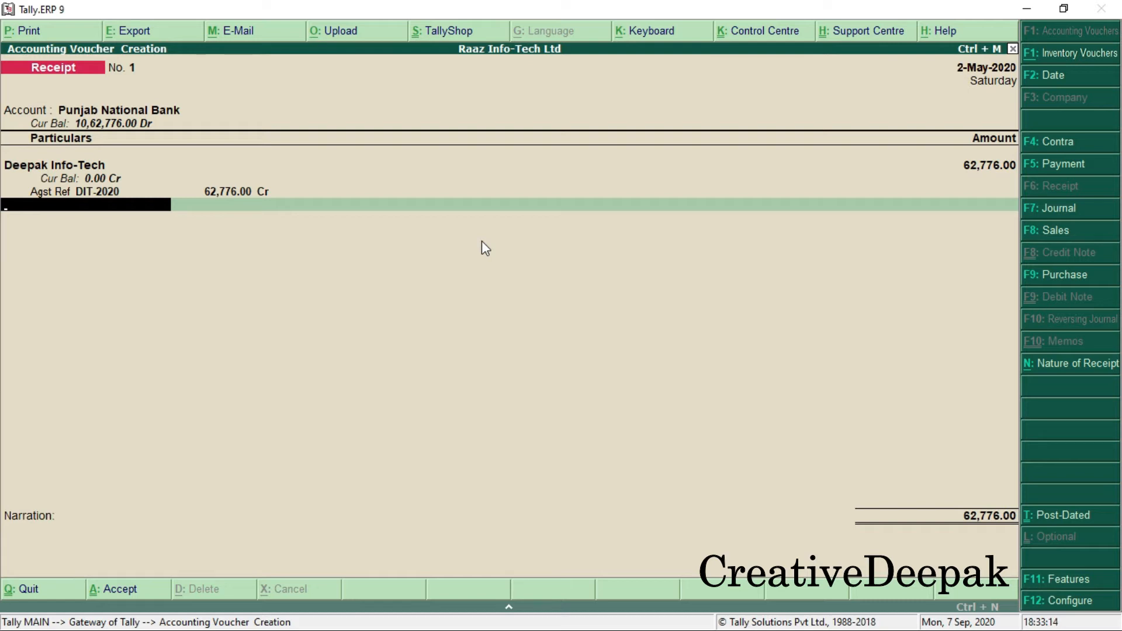
# Step: Examine the option for preallocating bills in payment, receipt and journal vouchers in the receipt configuration, and close the configuration
pyautogui.press('F12')
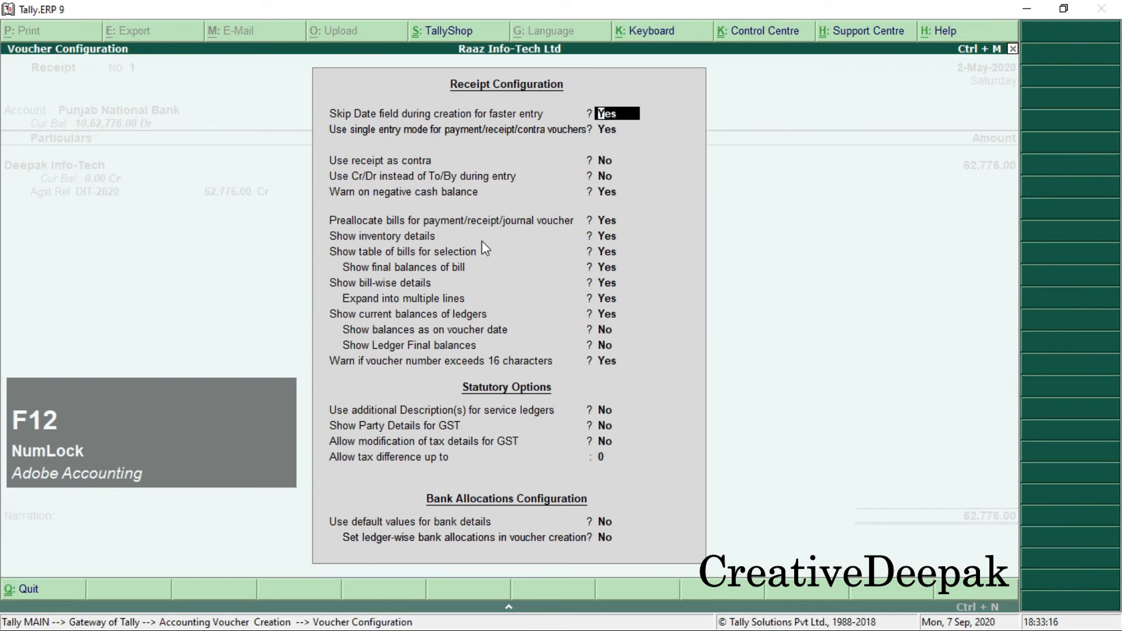
pyautogui.press('Return')
pyautogui.press('Return')
pyautogui.press('Return')
pyautogui.press('Return')
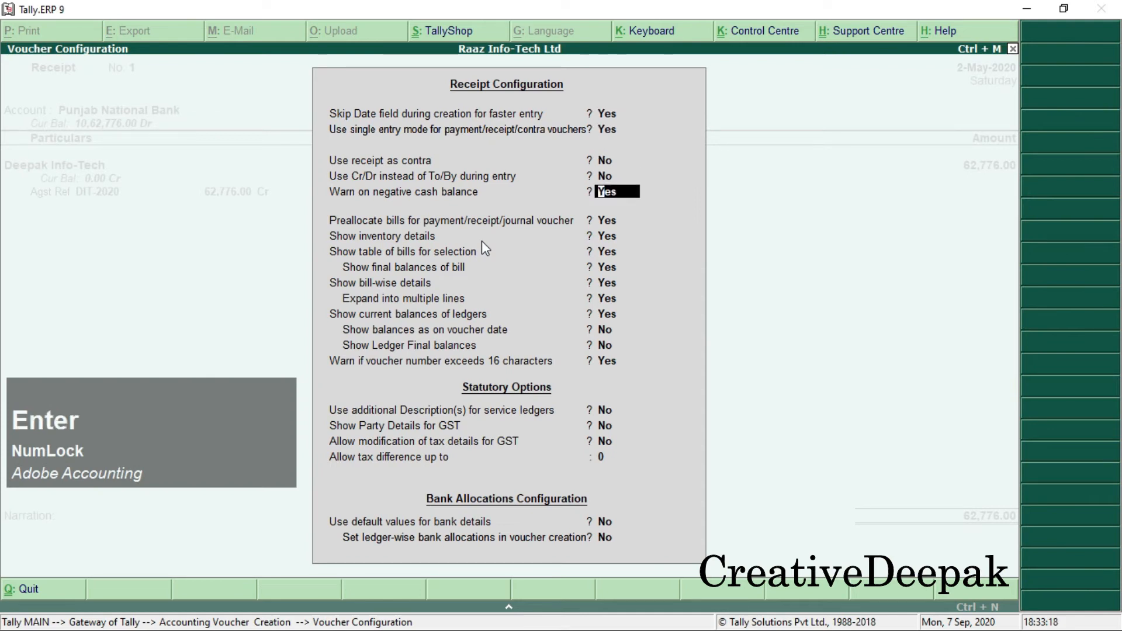
pyautogui.press('Return')
pyautogui.press('2')
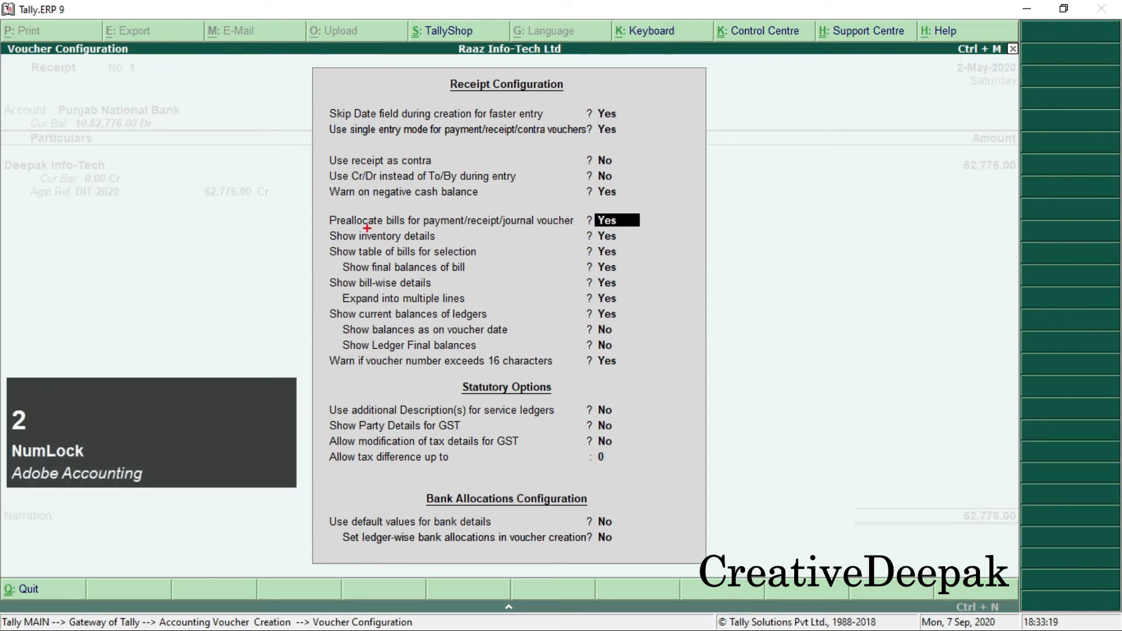
pyautogui.moveTo(312, 204)
pyautogui.mouseDown()
pyautogui.moveTo(451, 242)
pyautogui.moveTo(660, 240)
pyautogui.moveTo(663, 230)
pyautogui.mouseUp()
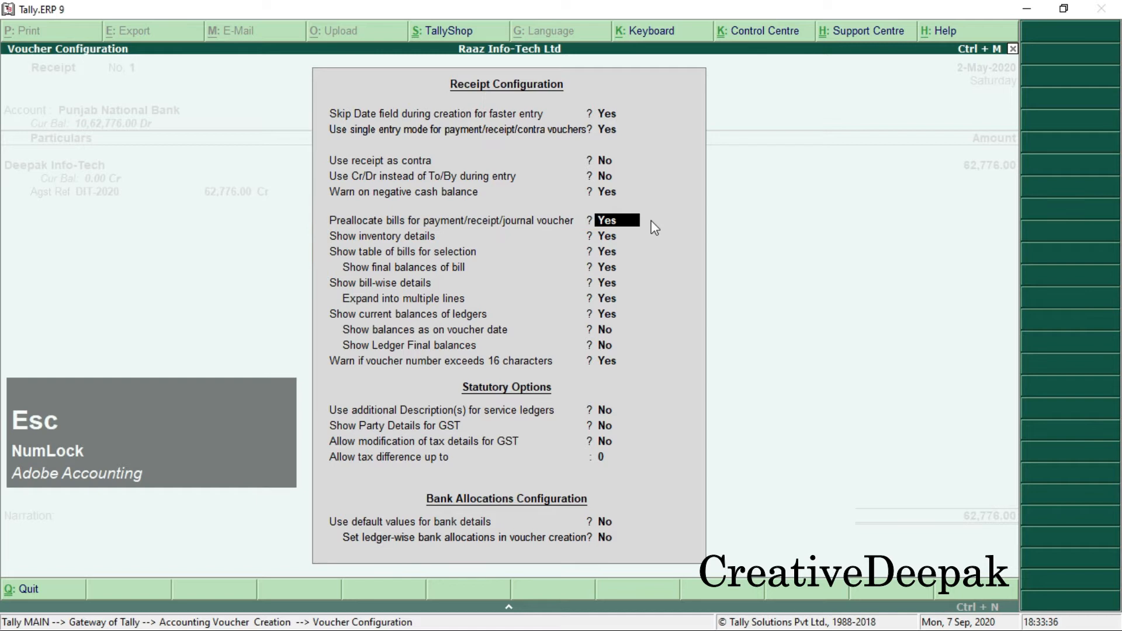
pyautogui.press('Escape')
# Step: Complete the remaining fields of the Deepak Info-Tech receipt voucher with an empty narration and save it
pyautogui.press('Return')
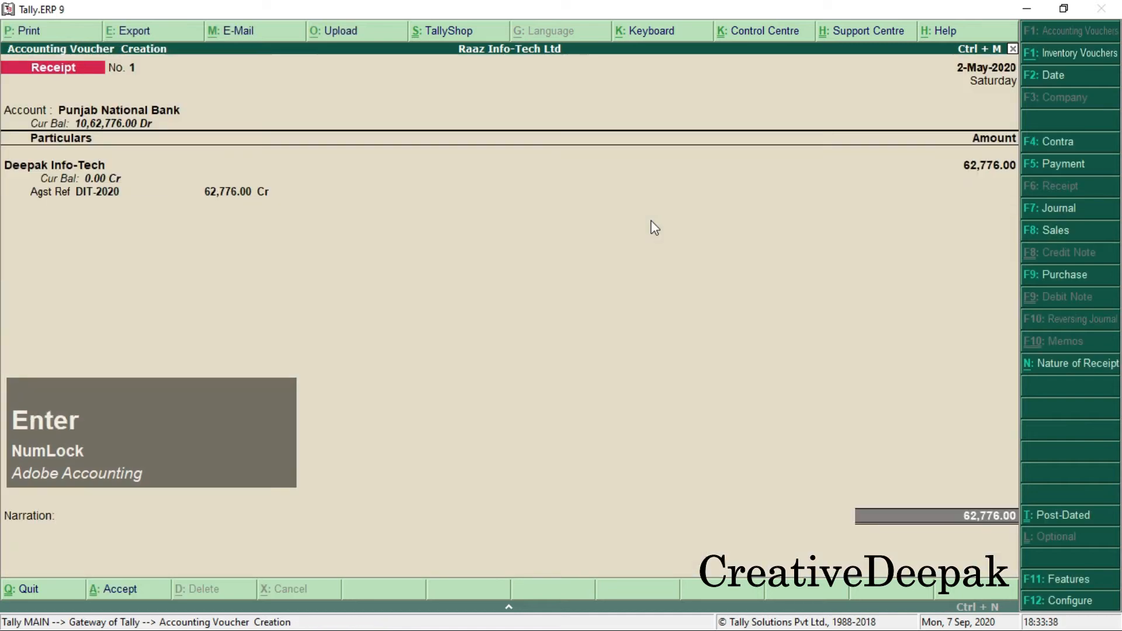
pyautogui.press('Return')
pyautogui.press('Return')
pyautogui.press('Return')
pyautogui.press('Return')
pyautogui.press('Return')
pyautogui.press('Return')
pyautogui.press('Return')
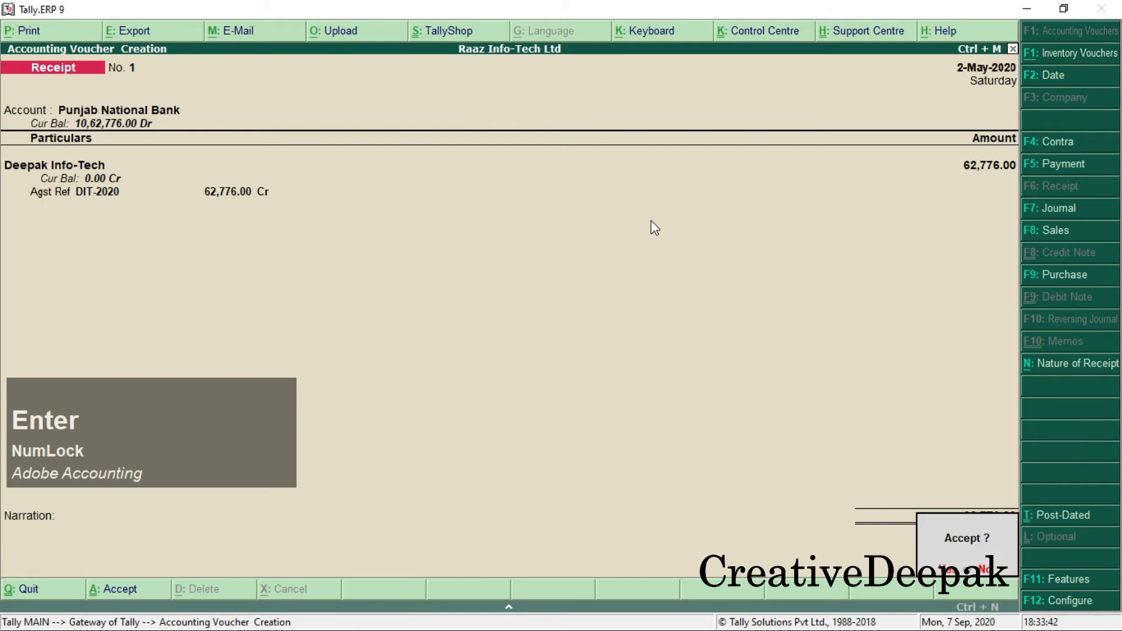
pyautogui.press('Return')
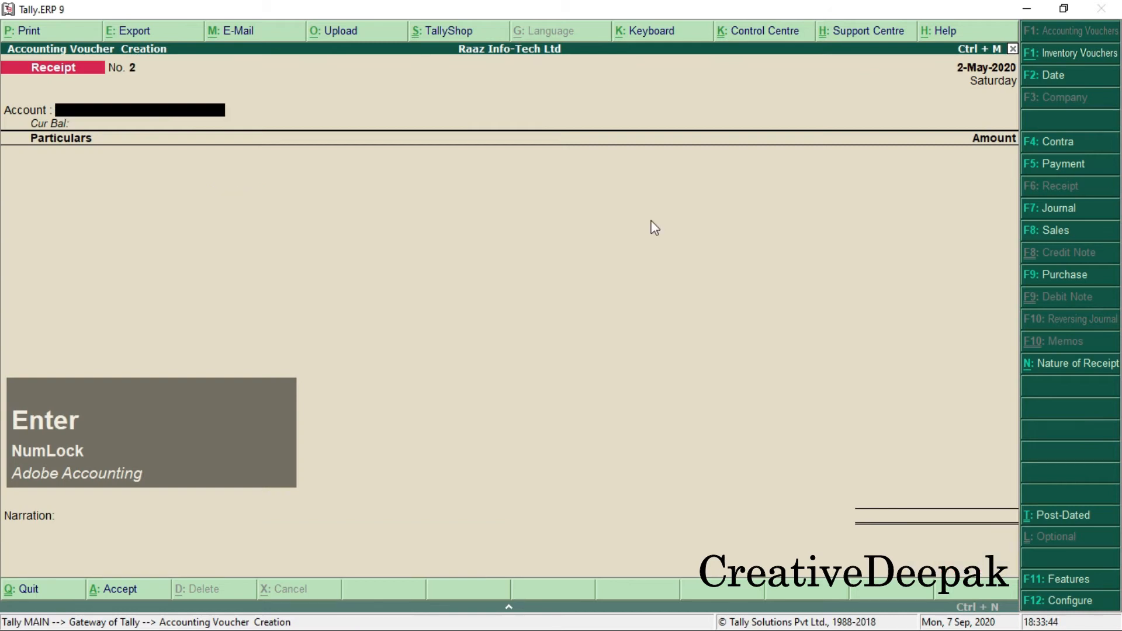
# Step: Read the 2-May-2020 entry on cash withdrawn from the bank for personal use in Banking final.pdf, and return to Tally.ERP 9
pyautogui.hotkey('alt', 'Tab')
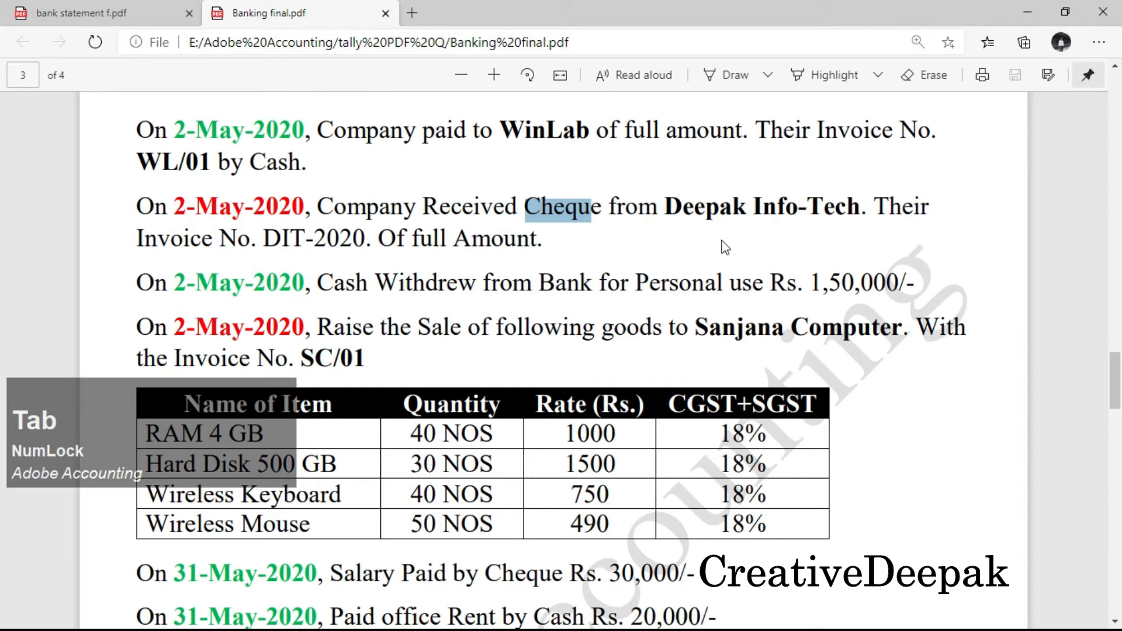
pyautogui.click(682, 213)
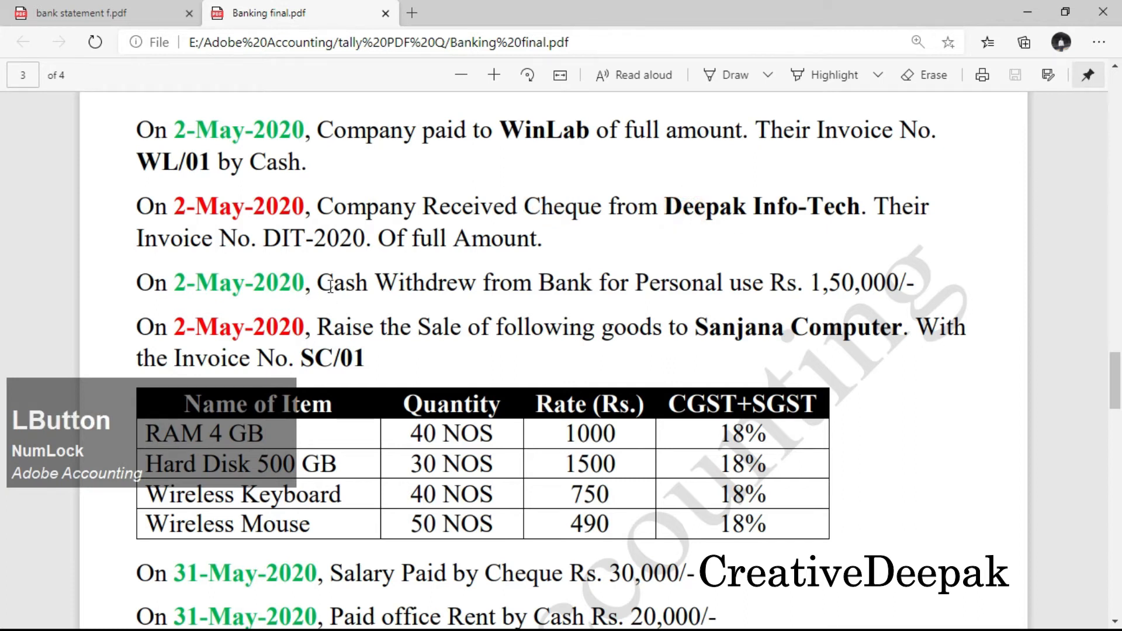
pyautogui.click(529, 246)
pyautogui.scroll(-1, 209, 258)
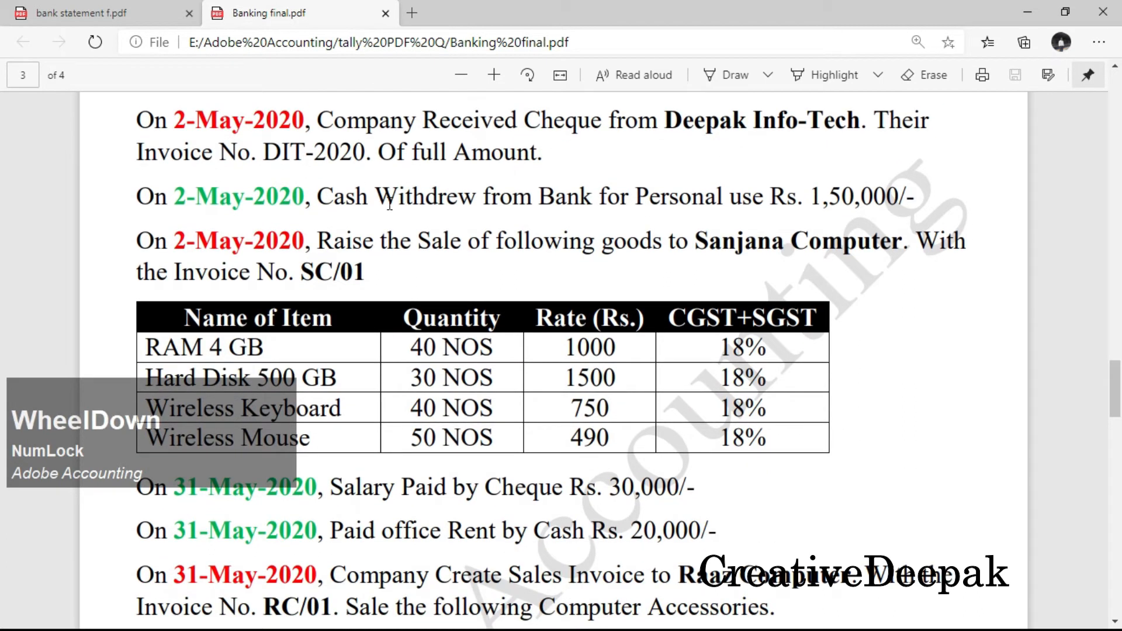
pyautogui.moveTo(318, 204); pyautogui.dragTo(907, 202)
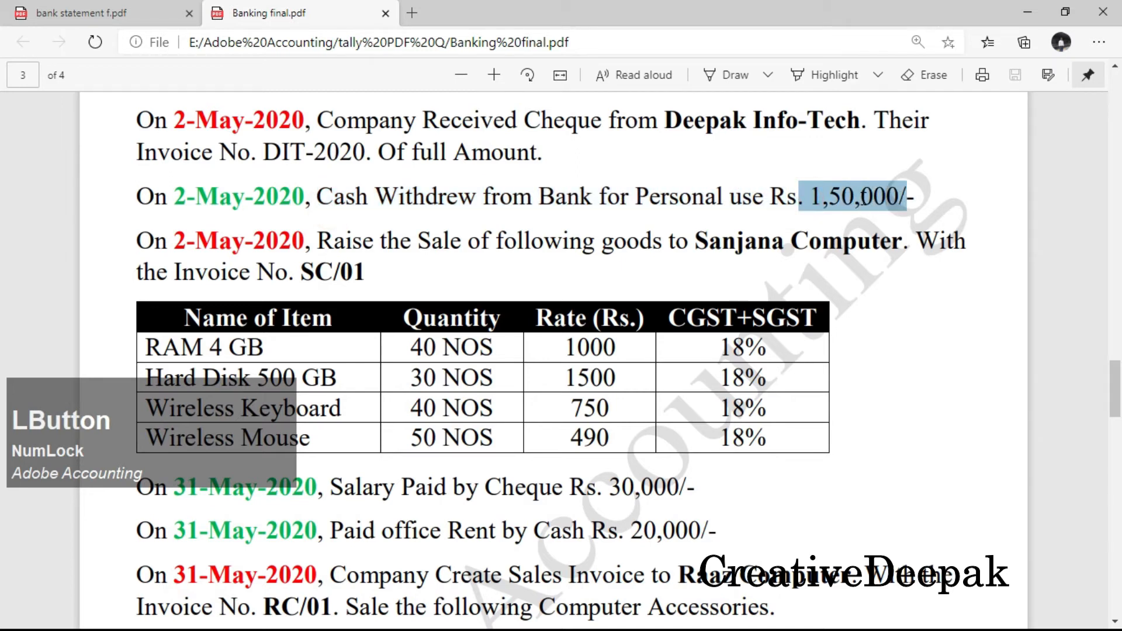
pyautogui.click(865, 198)
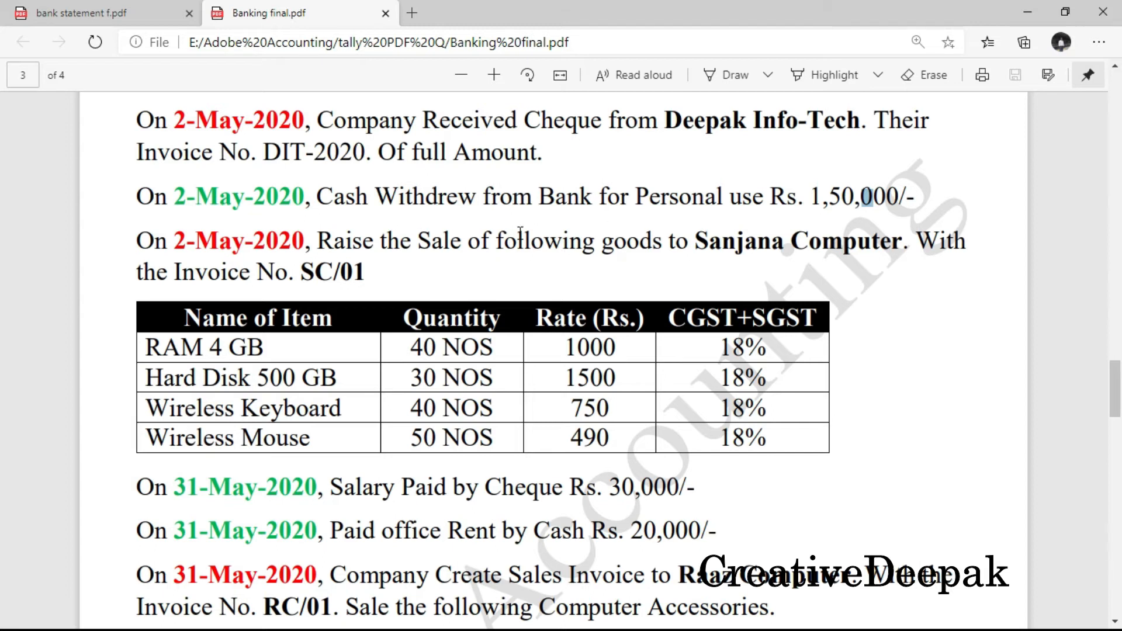
pyautogui.hotkey('alt', 'Tab')
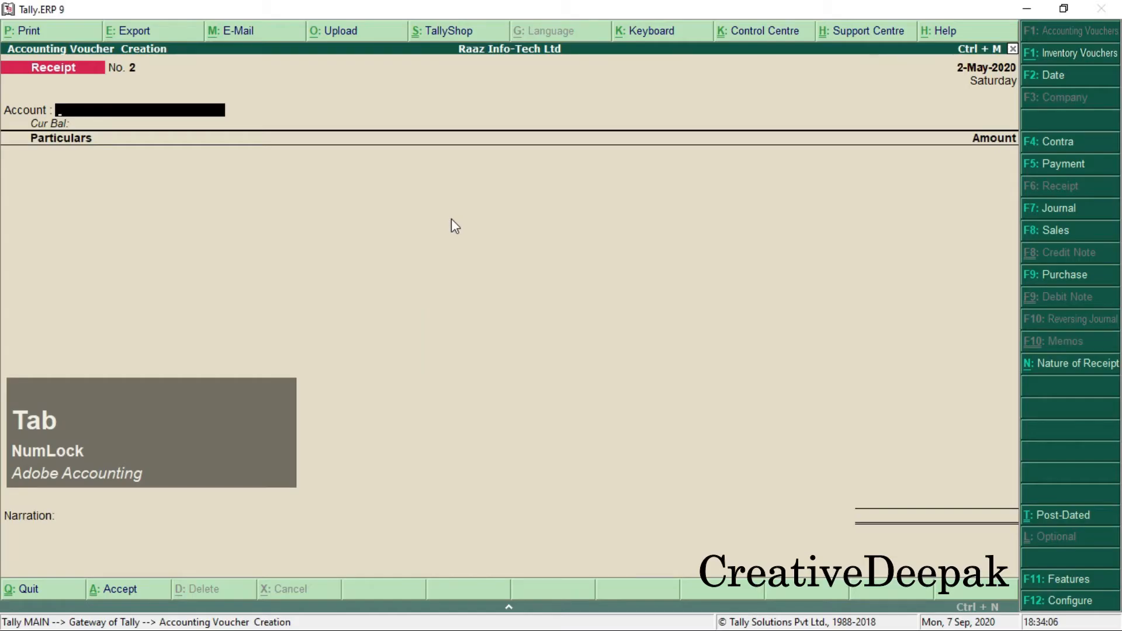
# Step: Start a contra voucher for the 2-May-2020 withdrawal, check its date in Banking final.pdf, and set Cash as the account
pyautogui.press('F4')
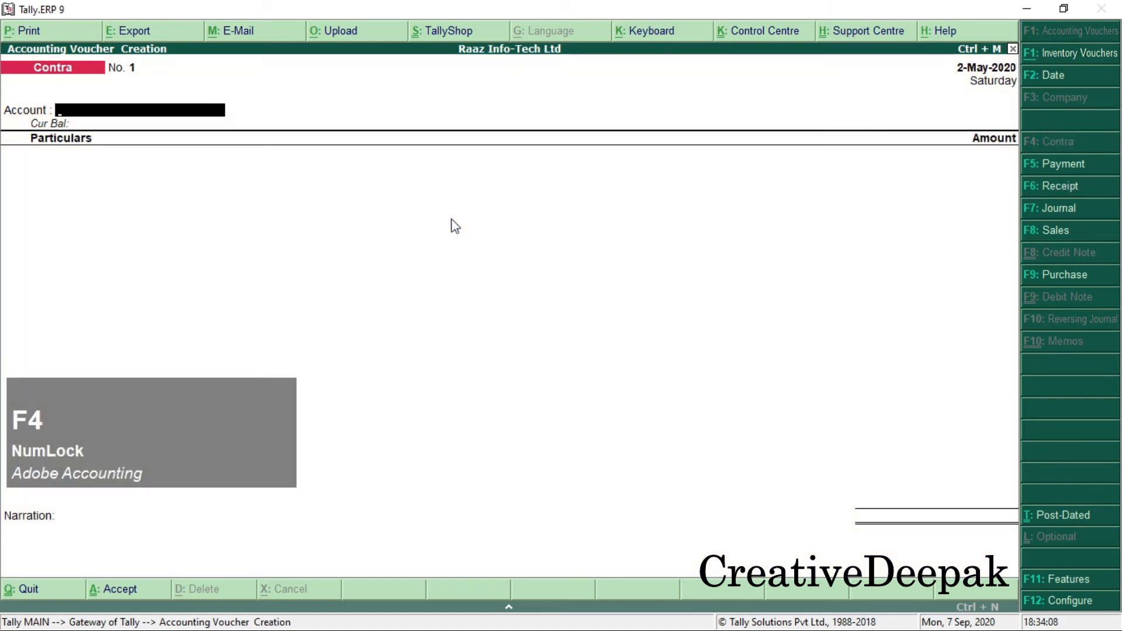
pyautogui.hotkey('alt', 'Tab')
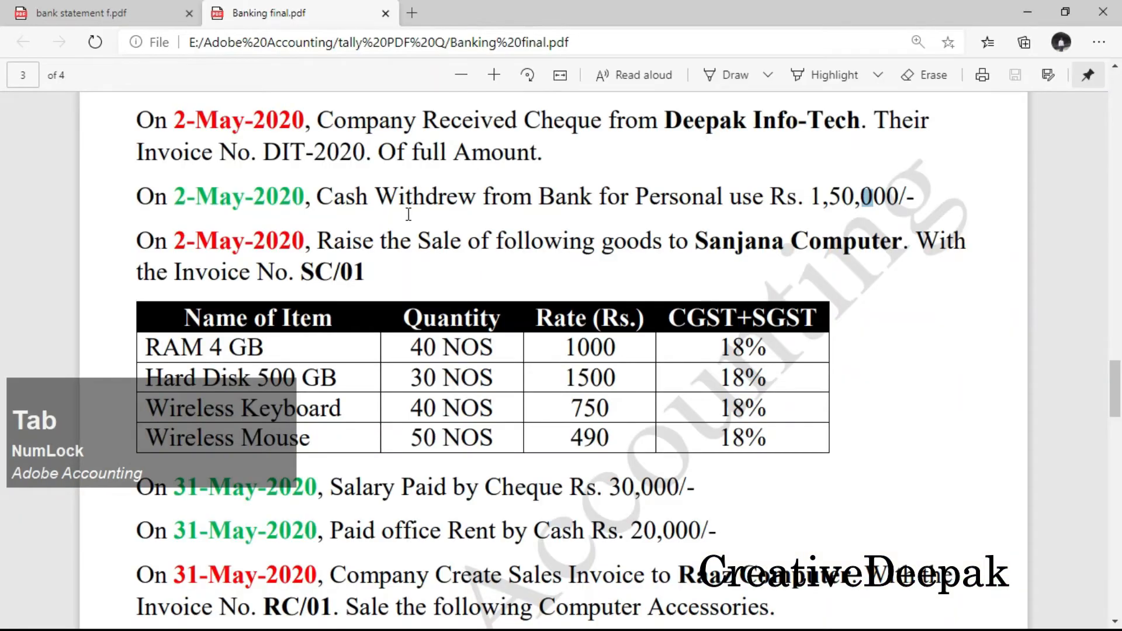
pyautogui.moveTo(179, 199); pyautogui.dragTo(294, 199)
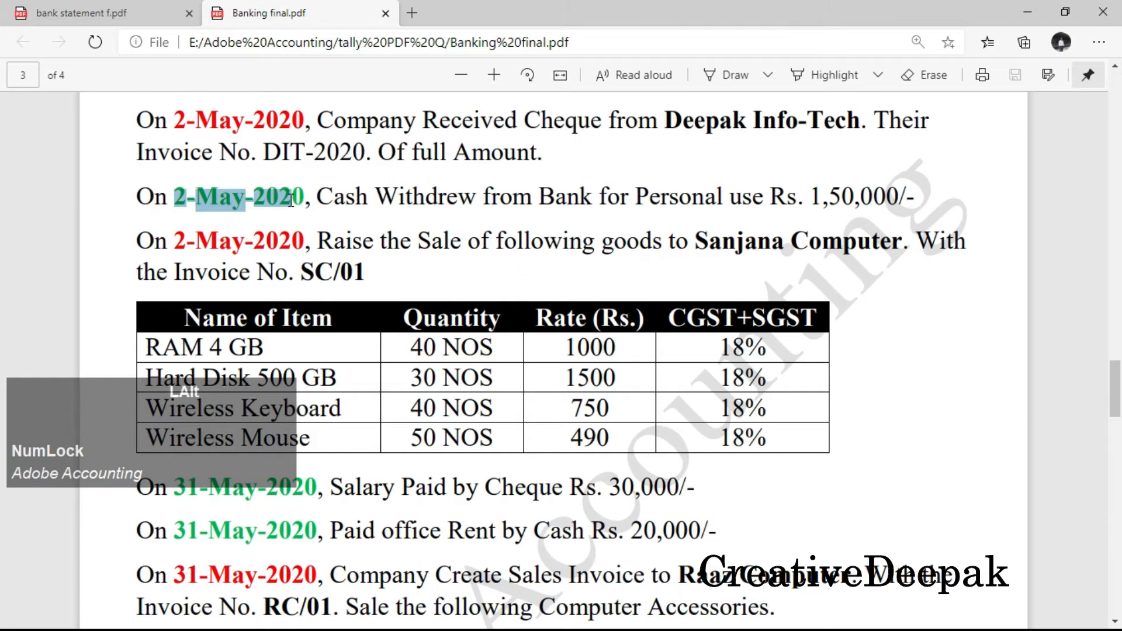
pyautogui.hotkey('alt', 'Tab')
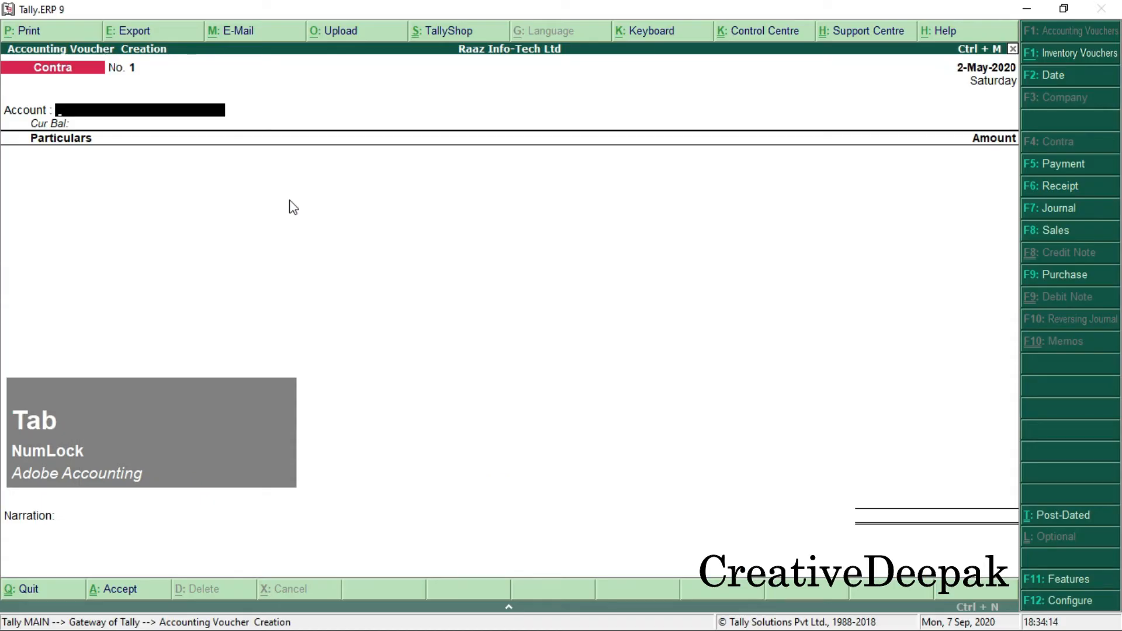
pyautogui.write('C')
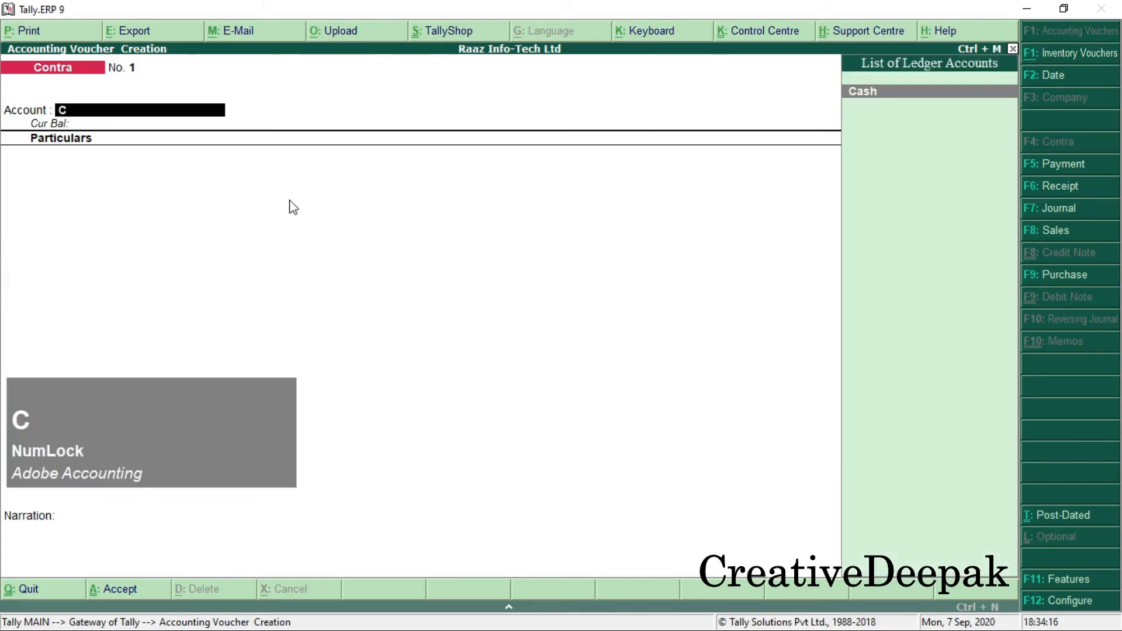
pyautogui.press('Return')
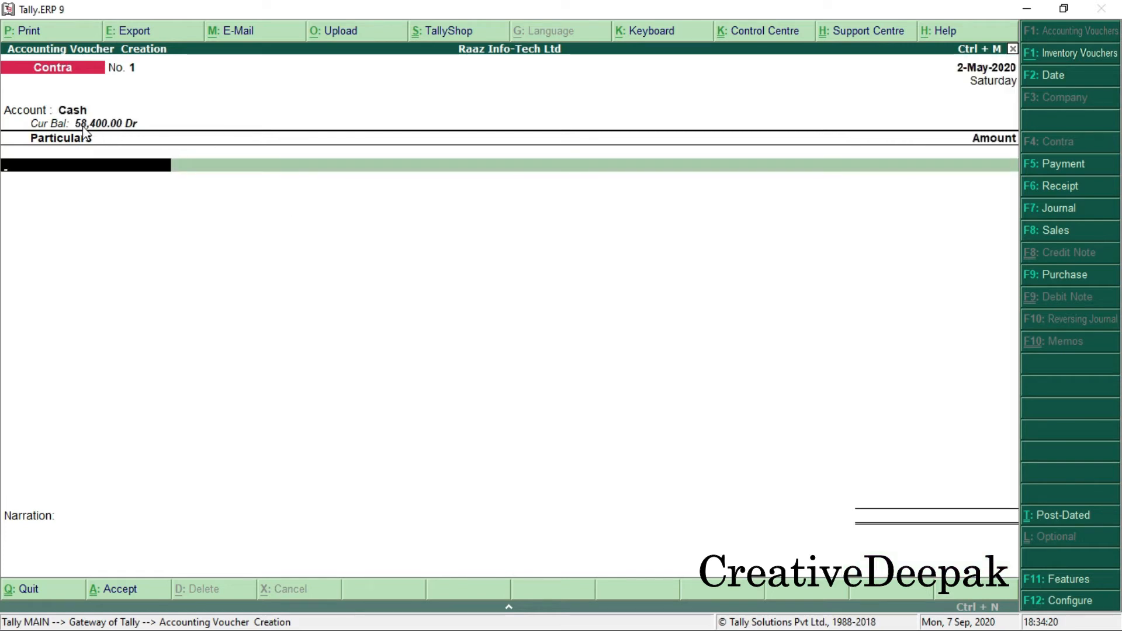
# Step: Enter Punjab National Bank in the contra voucher's particulars with an amount of 1,50,000 and accept its bank details
pyautogui.write('P')
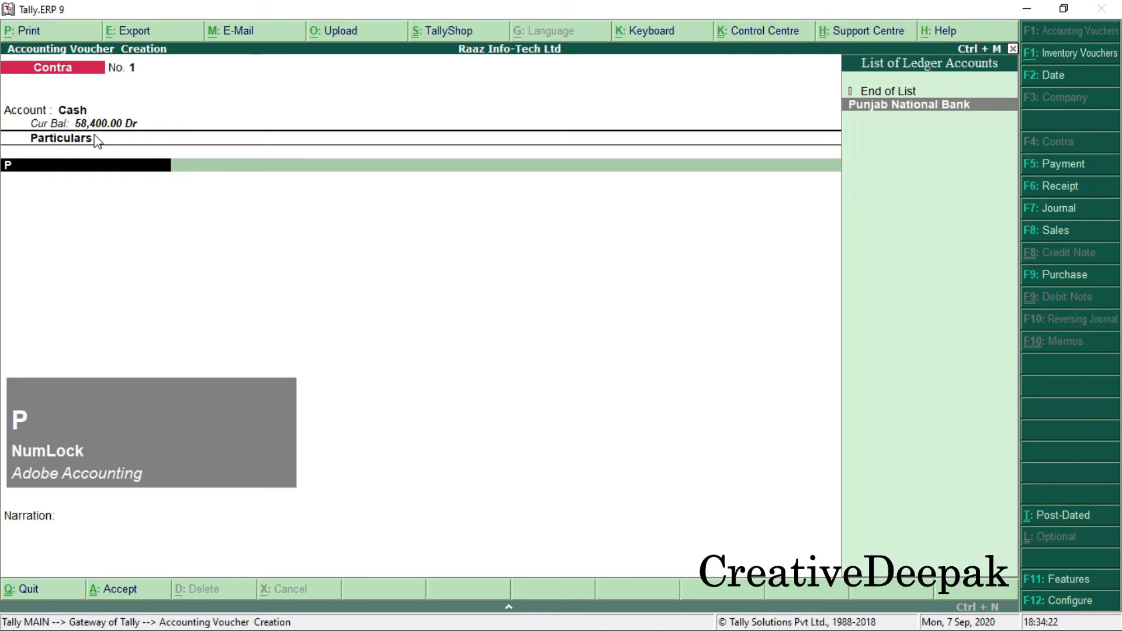
pyautogui.press('Return')
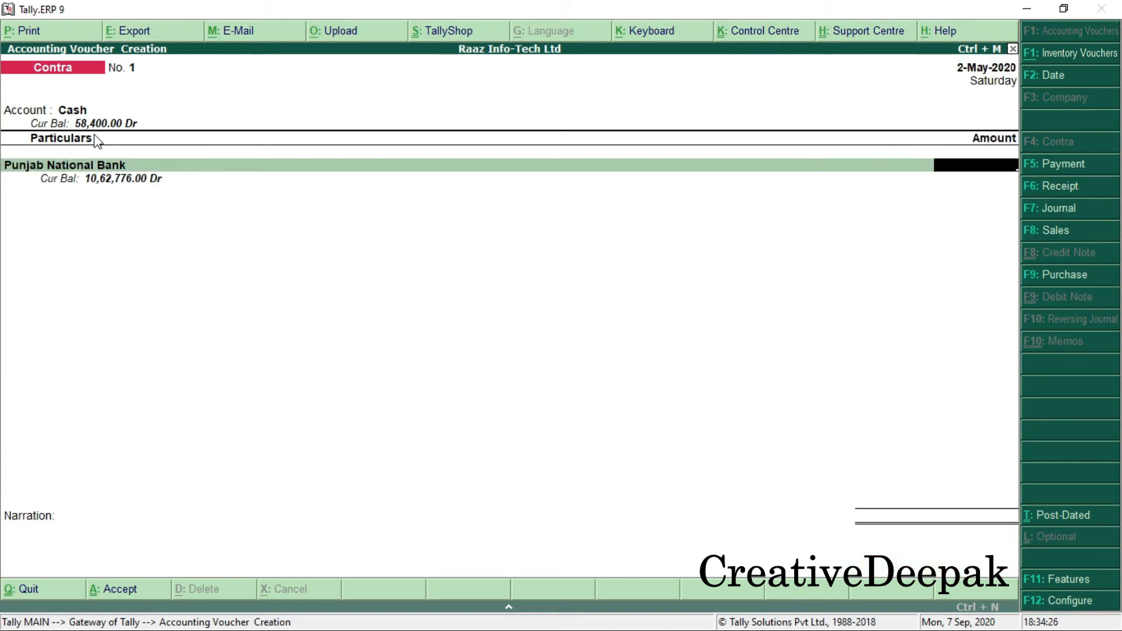
pyautogui.write('150000')
pyautogui.press('Num_Lock')
pyautogui.press('2')
pyautogui.moveTo(71, 114); pyautogui.dragTo(147, 134)
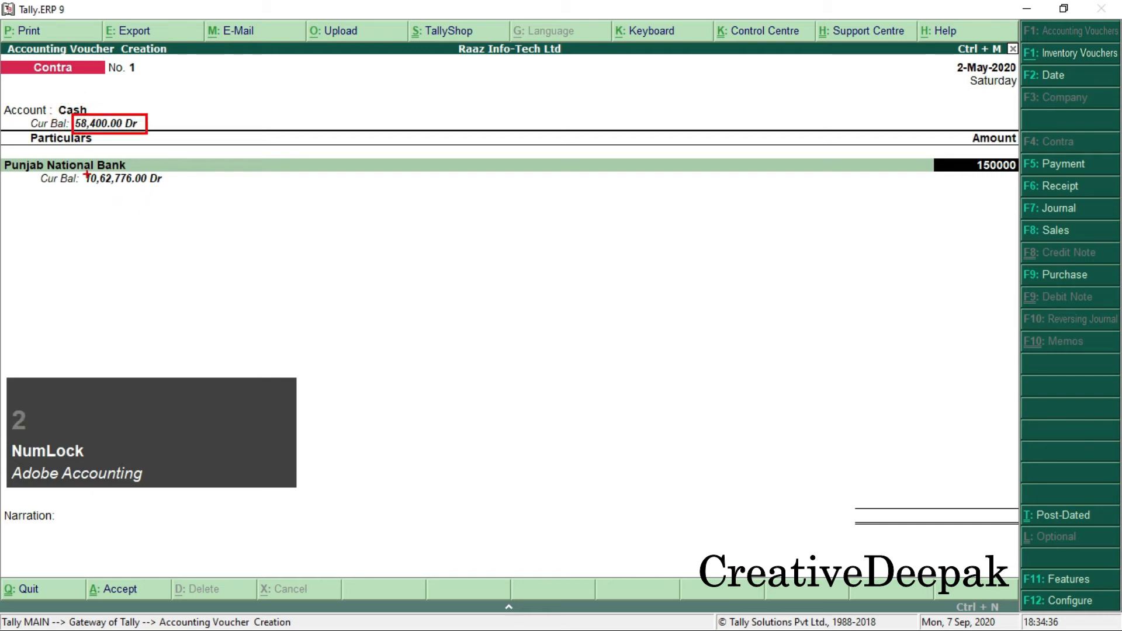
pyautogui.moveTo(82, 171); pyautogui.dragTo(171, 192)
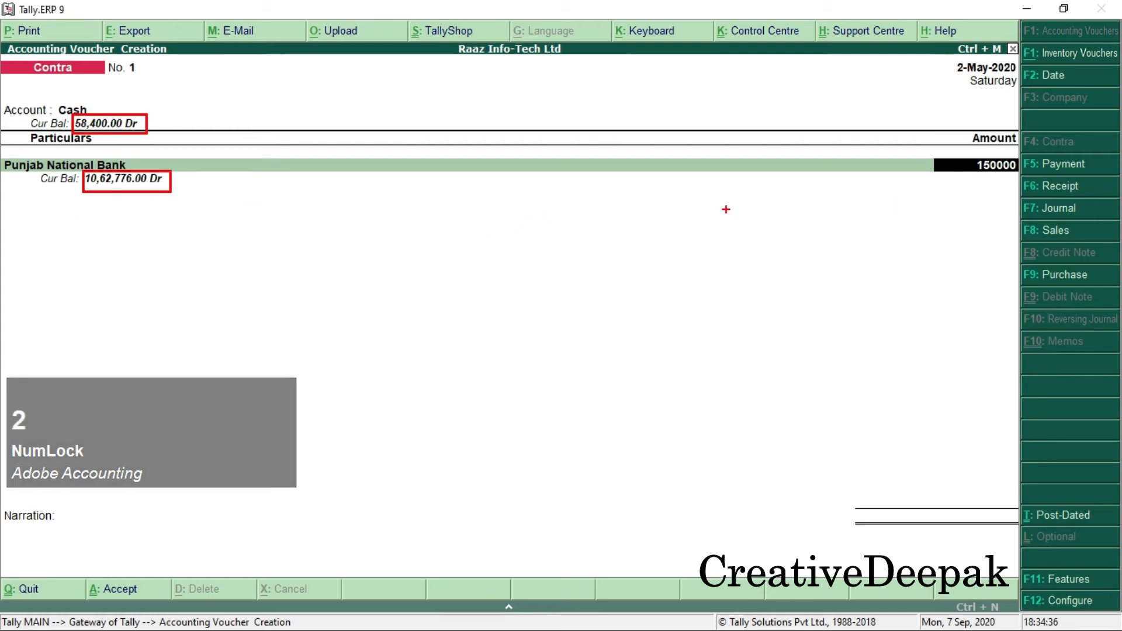
pyautogui.press('Escape')
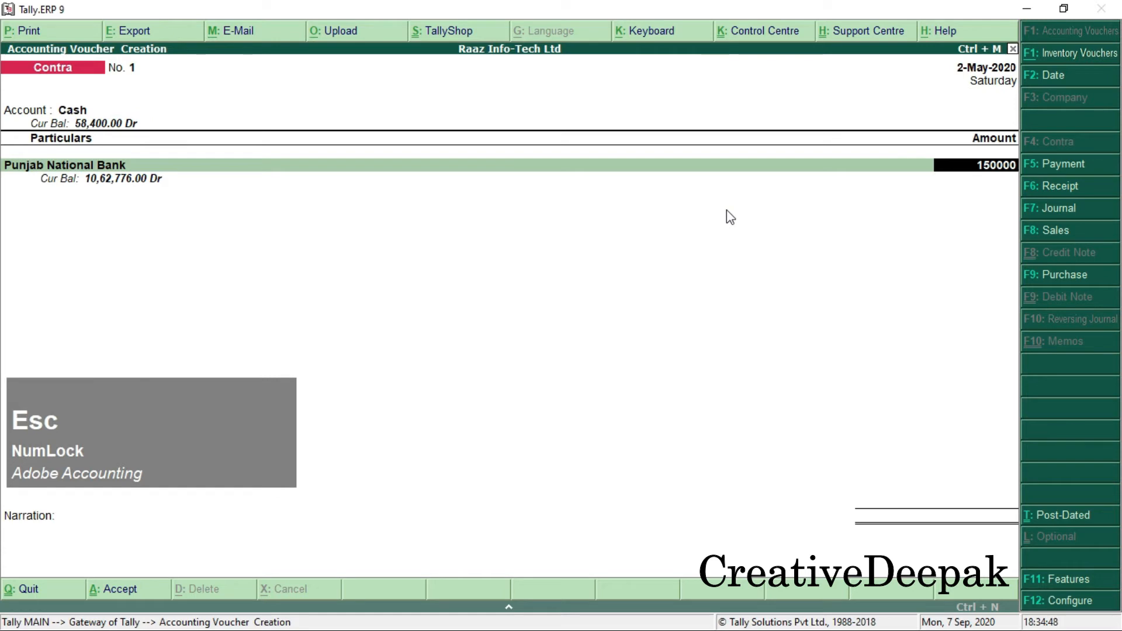
pyautogui.press('Return')
pyautogui.press('Return')
pyautogui.press('Return')
pyautogui.press('Return')
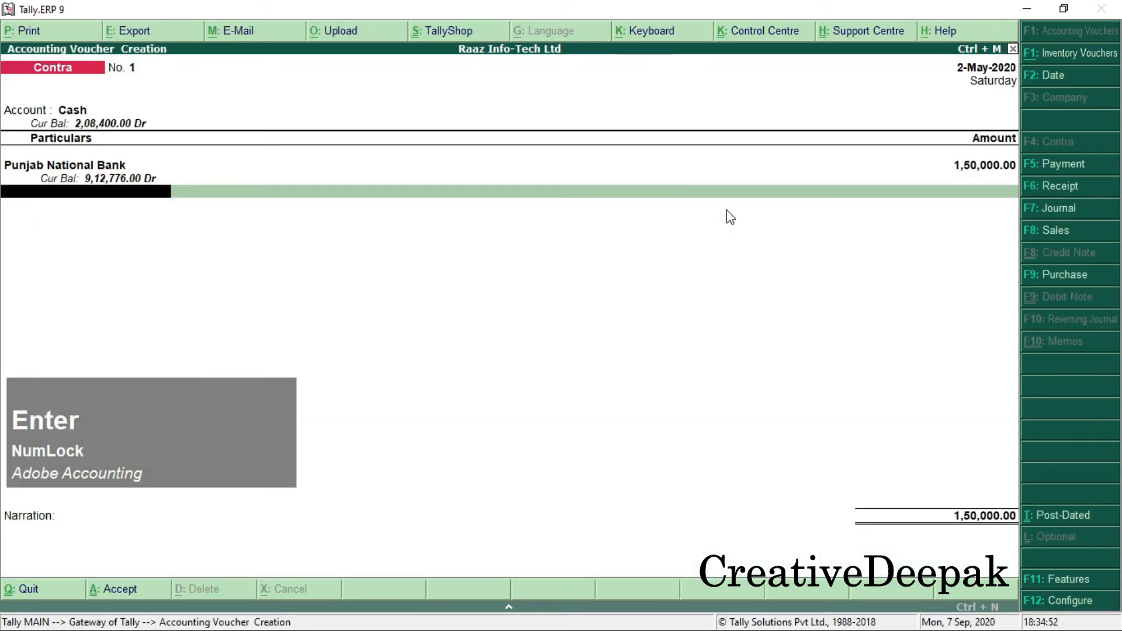
# Step: Review the Cash and Punjab National Bank balances, and save the contra voucher with an empty narration
pyautogui.press('2')
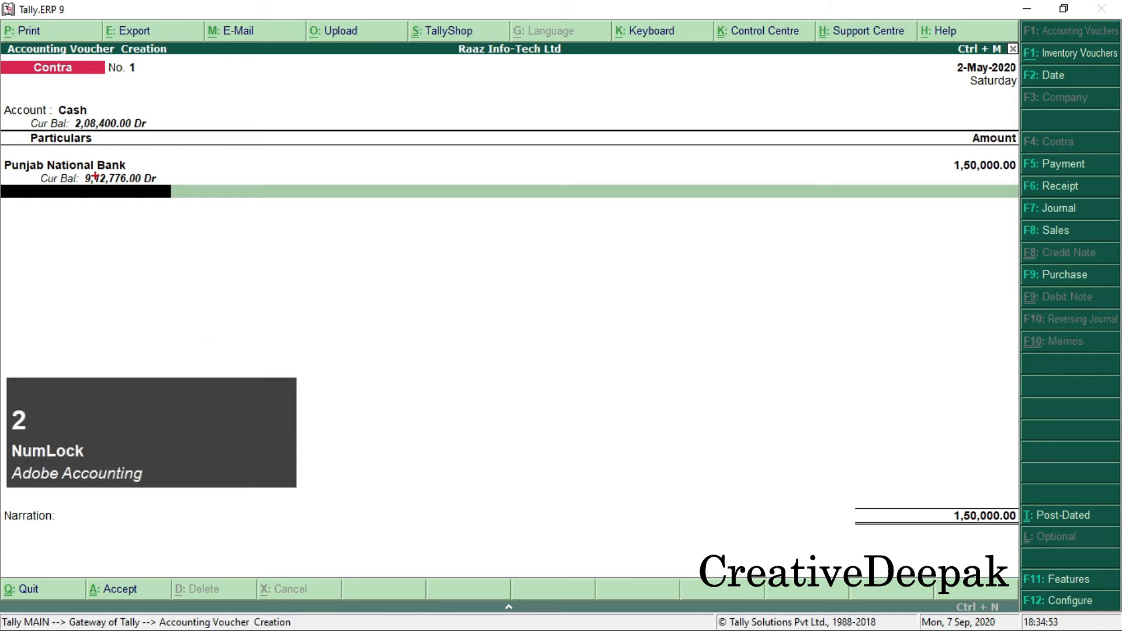
pyautogui.moveTo(162, 112)
pyautogui.mouseDown()
pyautogui.moveTo(69, 138)
pyautogui.moveTo(97, 188)
pyautogui.moveTo(183, 192)
pyautogui.mouseUp()
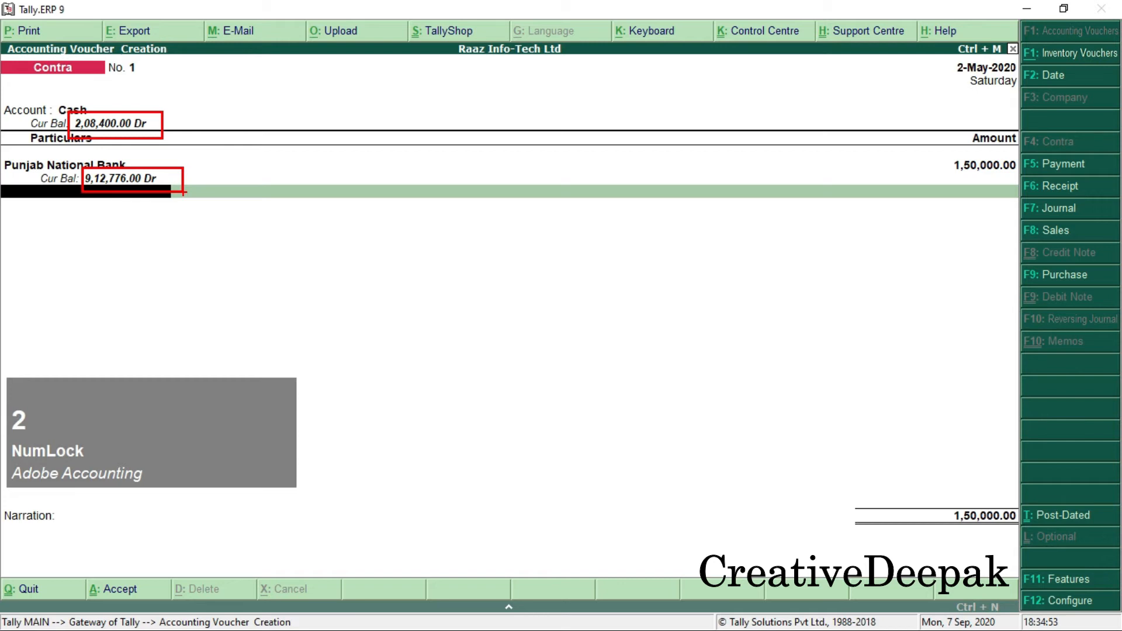
pyautogui.press('Escape')
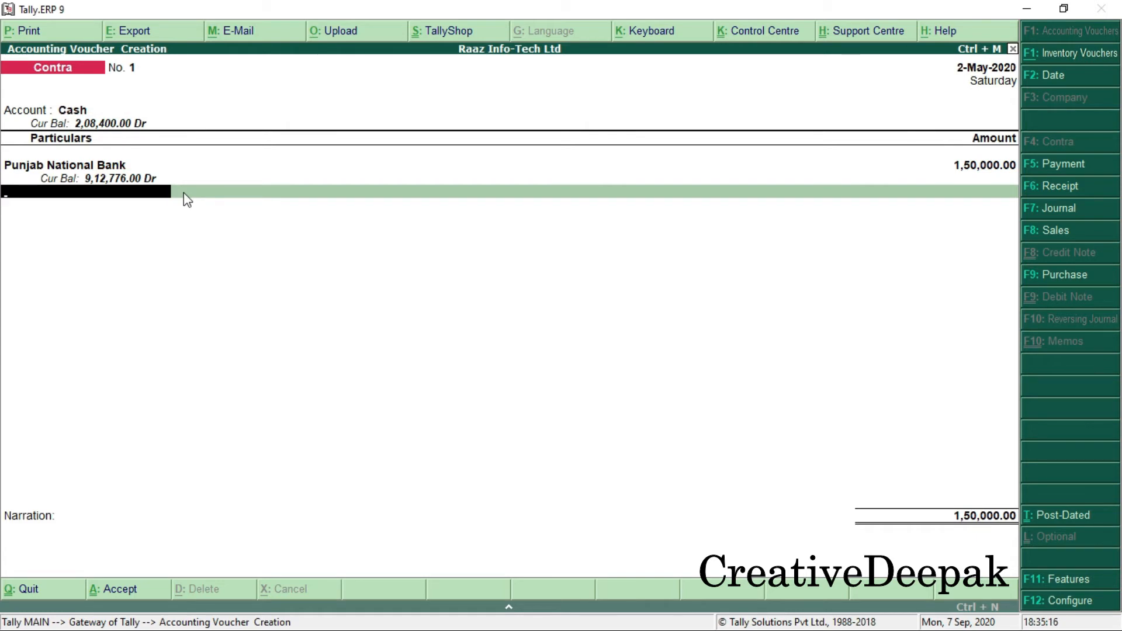
pyautogui.press('Return')
pyautogui.press('Return')
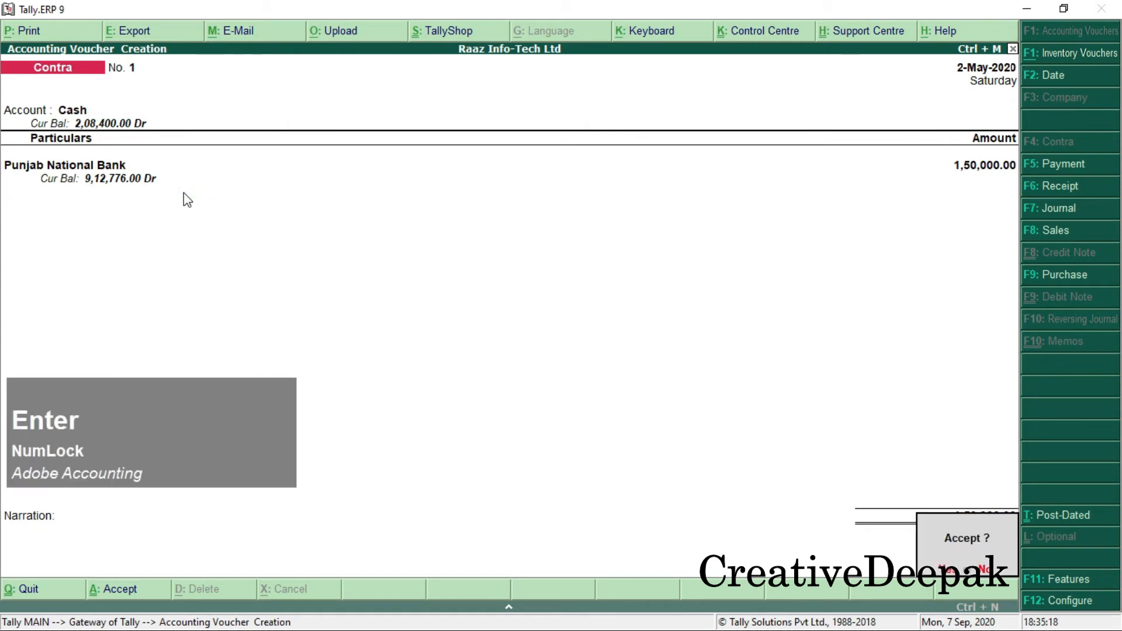
pyautogui.press('Return')
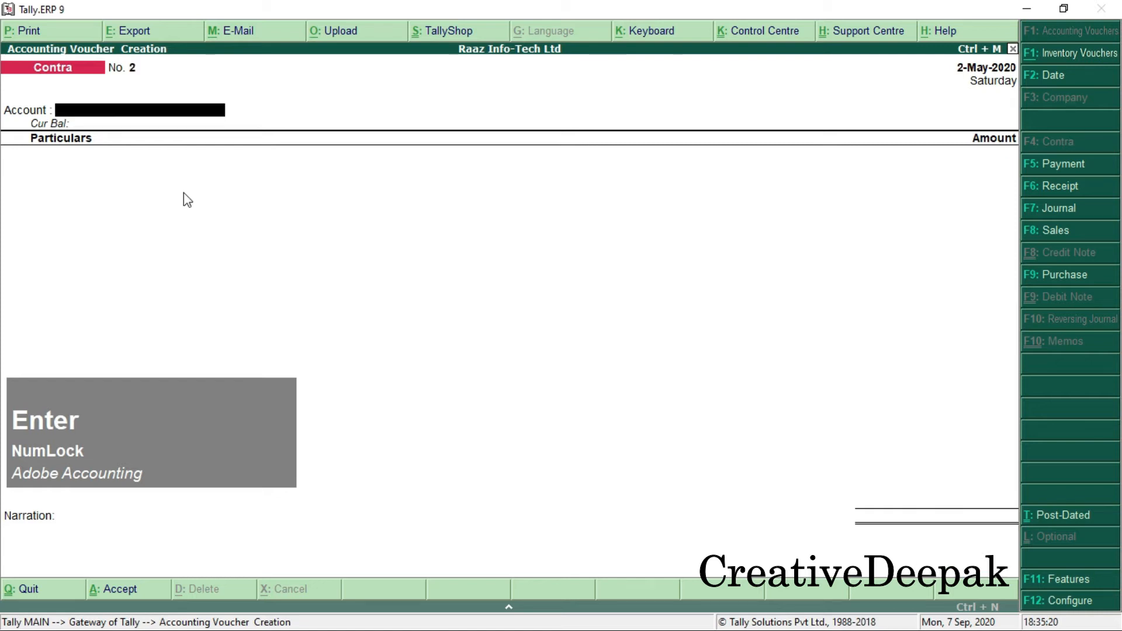
# Step: Read the 2-May-2020 entry on the sale to Sanjana Computer in Banking final.pdf, and return to Tally.ERP 9
pyautogui.hotkey('alt', 'Tab')
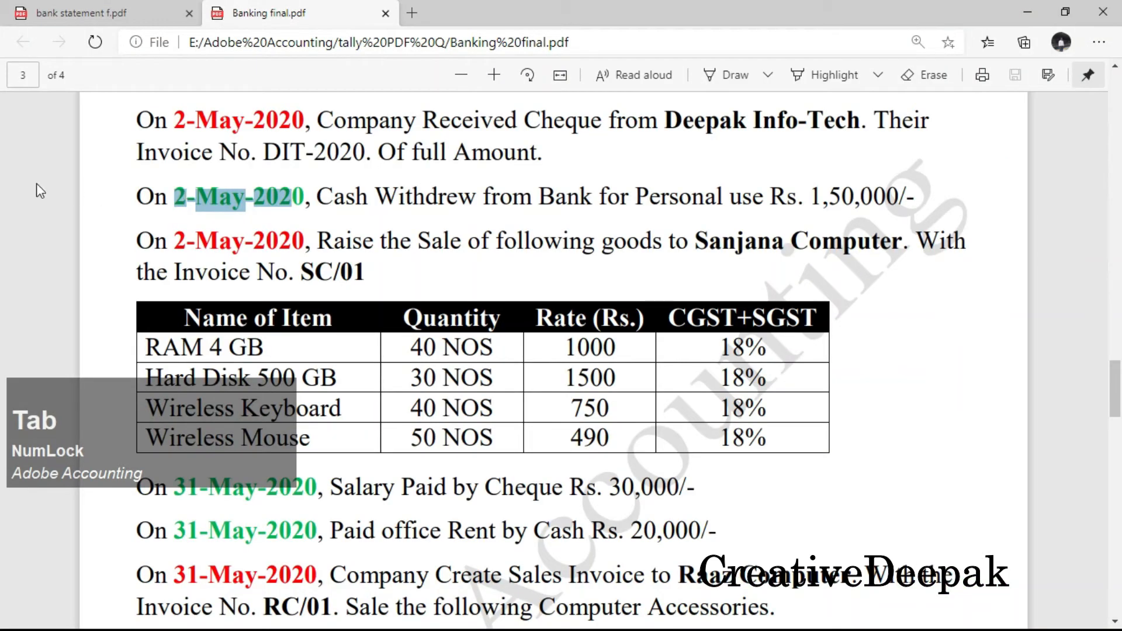
pyautogui.moveTo(316, 239); pyautogui.dragTo(614, 248)
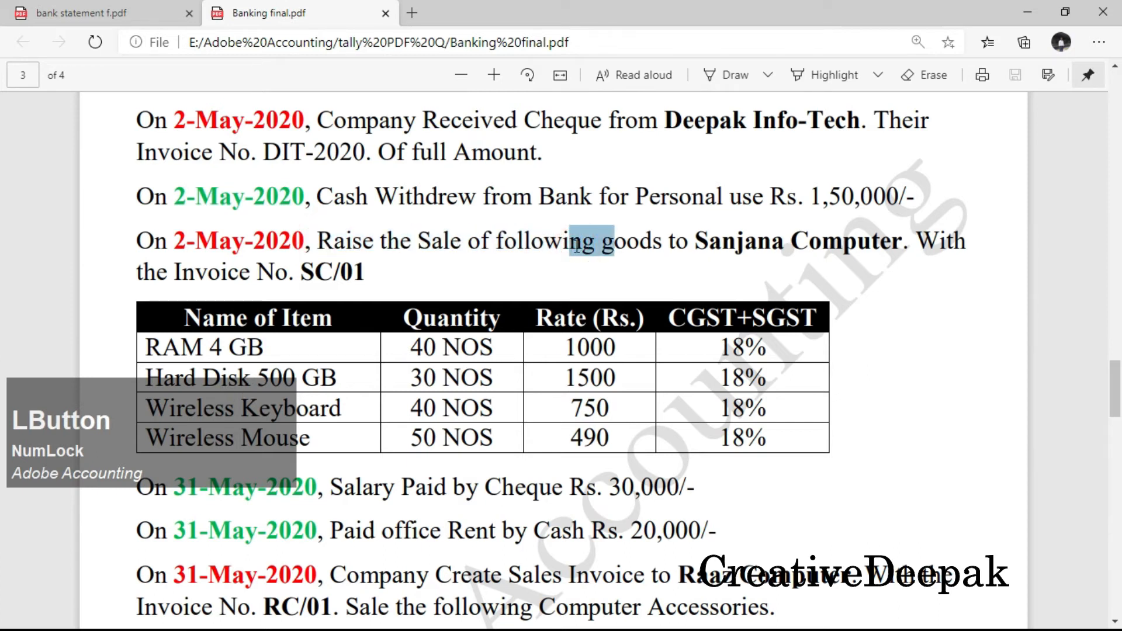
pyautogui.moveTo(696, 242); pyautogui.dragTo(905, 253)
pyautogui.moveTo(696, 245); pyautogui.dragTo(842, 245)
pyautogui.moveTo(916, 242); pyautogui.dragTo(365, 274)
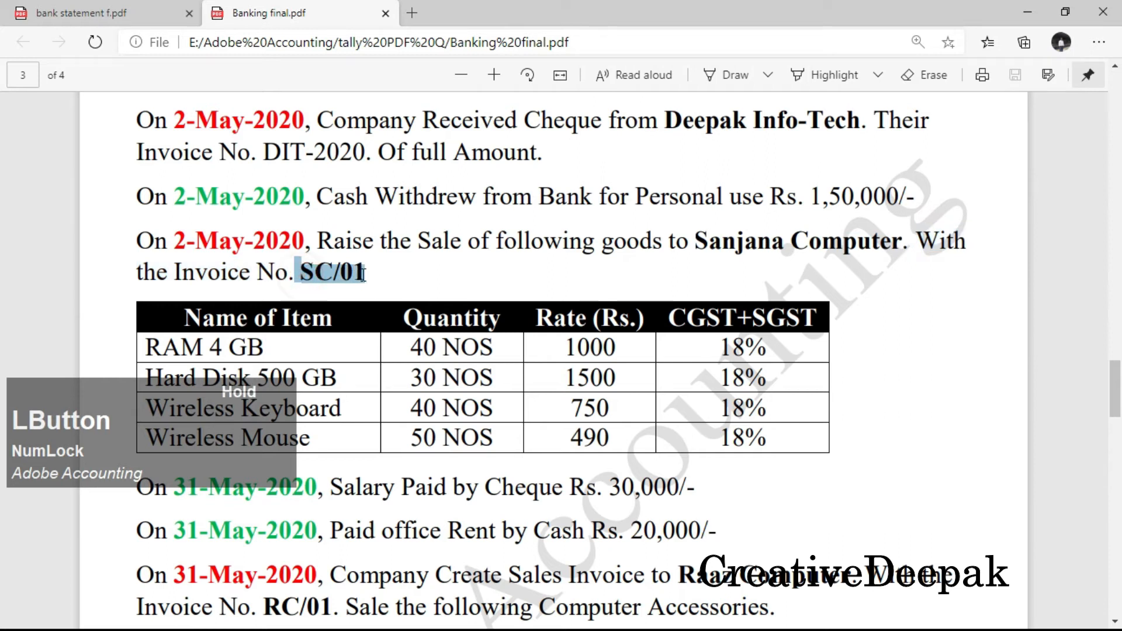
pyautogui.scroll(-2, 124, 307)
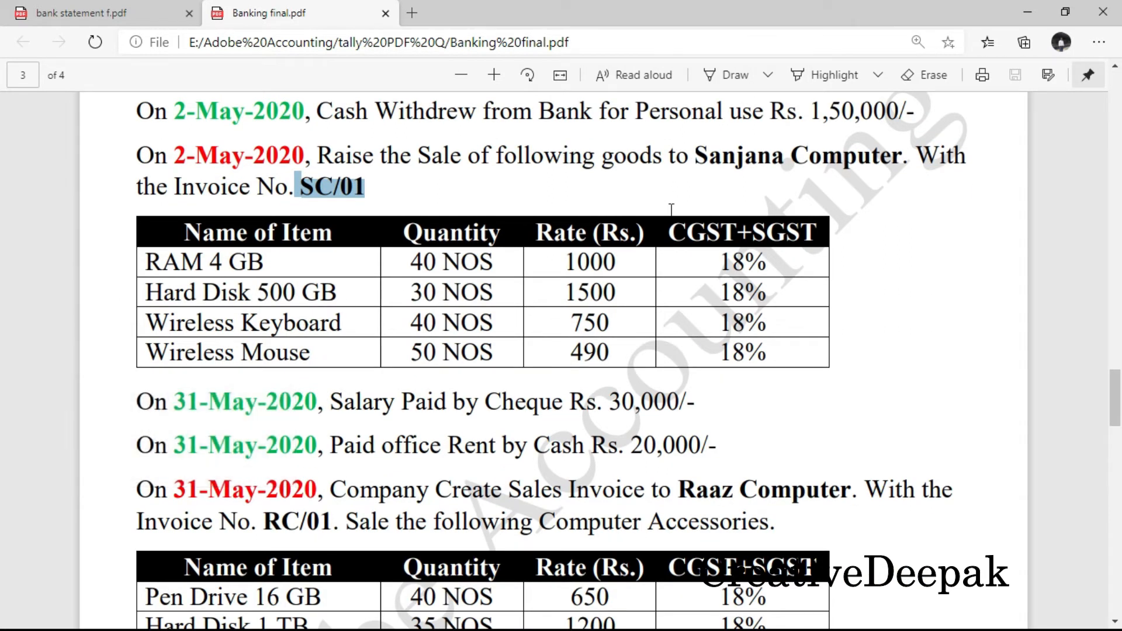
pyautogui.hotkey('alt', 'Tab')
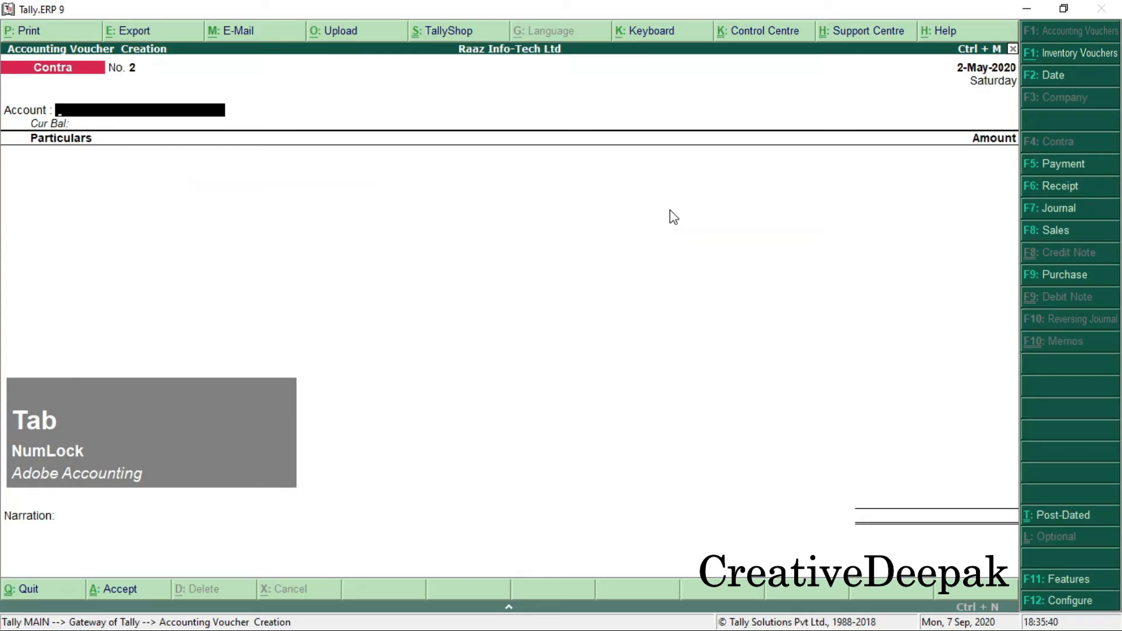
# Step: Start a sales voucher with an empty reference number and select Sanjana Computer as the party account
pyautogui.press('F8')
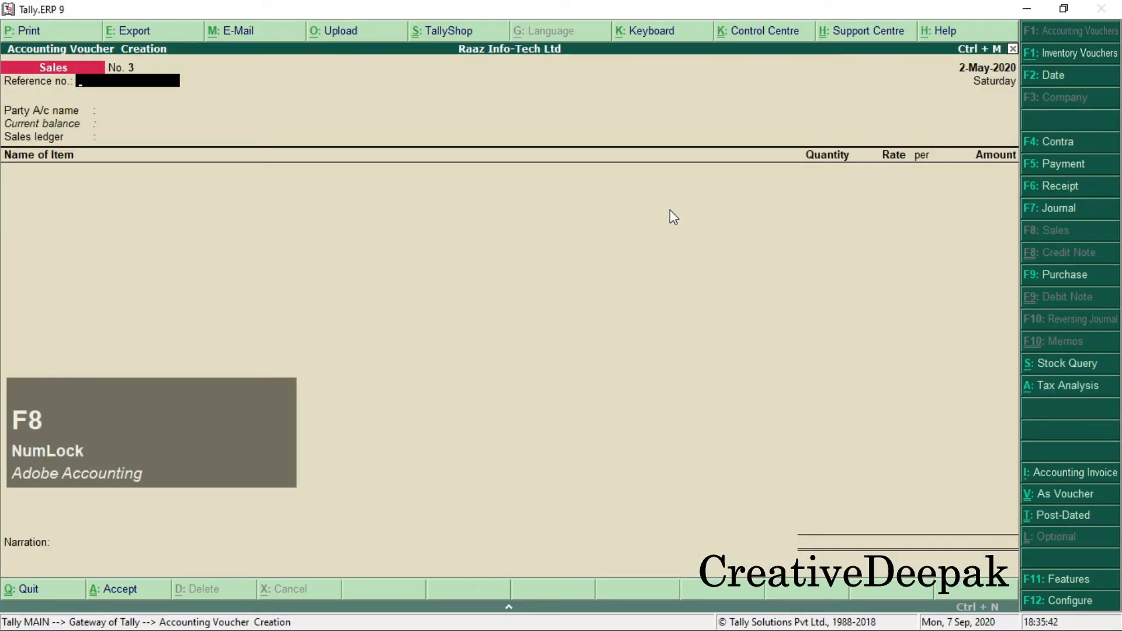
pyautogui.press('Return')
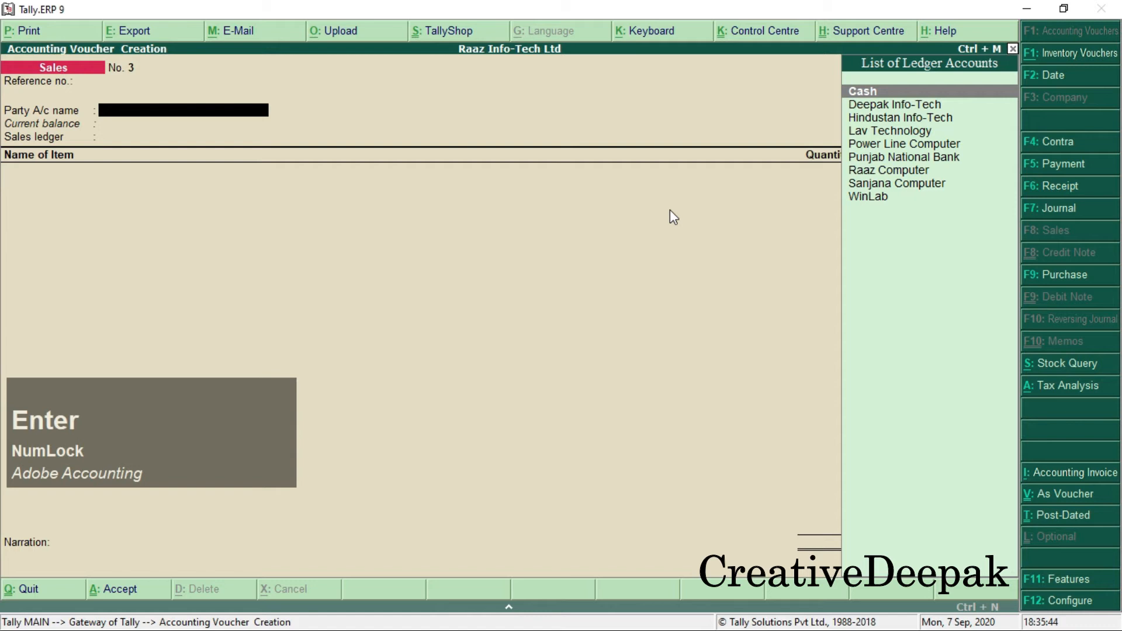
pyautogui.write('S')
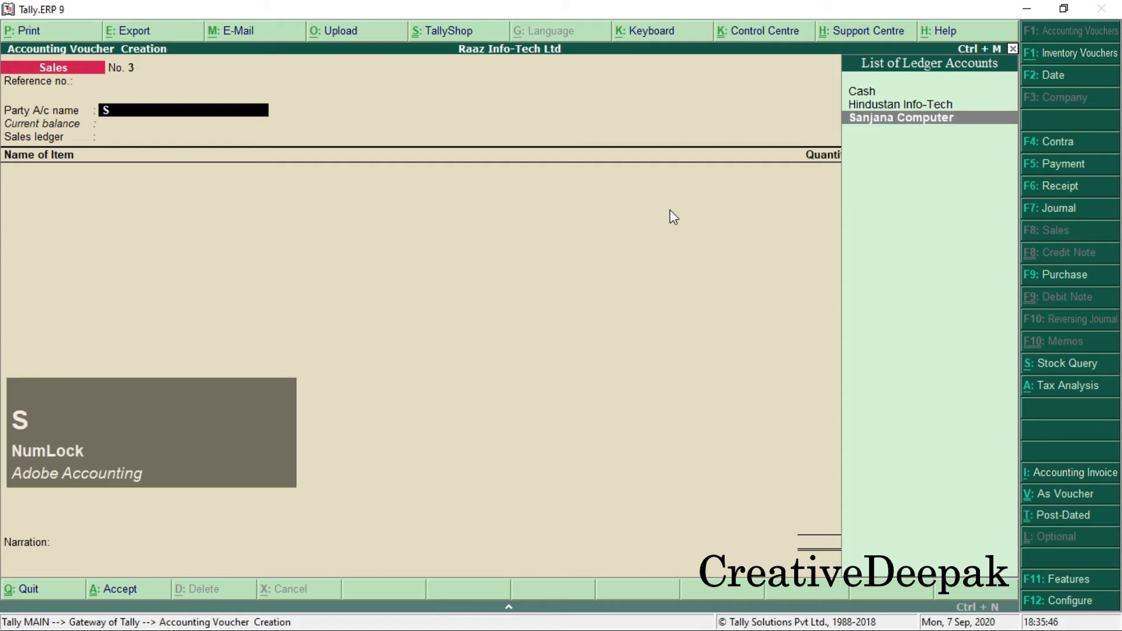
pyautogui.press('Return')
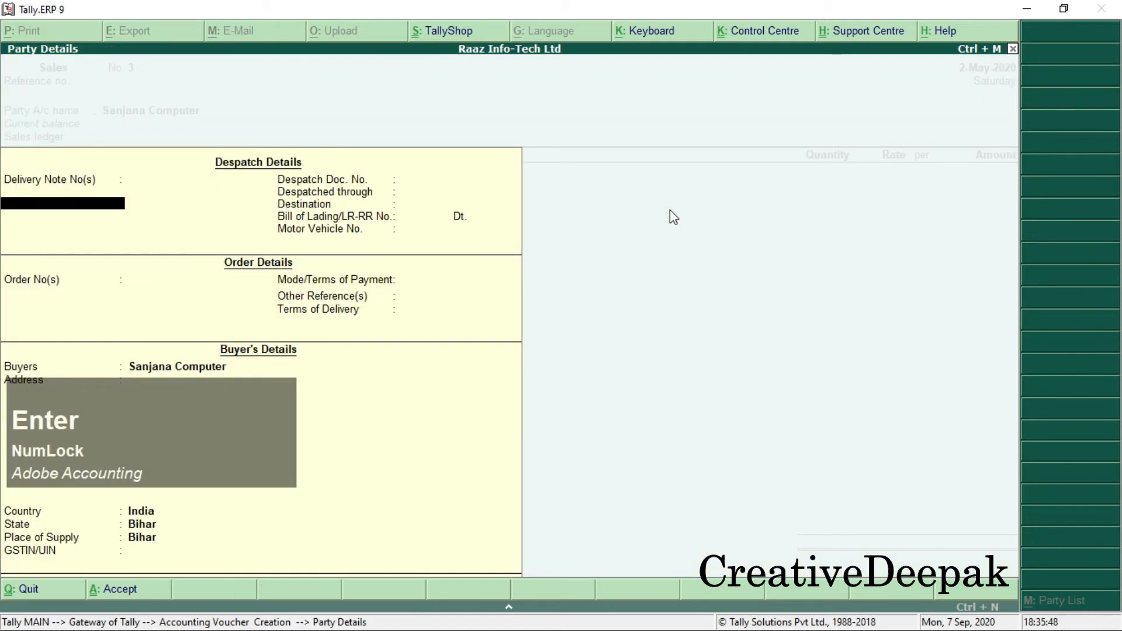
# Step: Accept Sanjana Computer's party details with empty despatch and order fields, and select Sale as the sales ledger
pyautogui.press('Return')
pyautogui.press('Return')
pyautogui.press('Return')
pyautogui.press('Return')
pyautogui.press('Return')
pyautogui.press('Return')
pyautogui.press('Return')
pyautogui.press('Return')
pyautogui.press('Return')
pyautogui.press('Return')
pyautogui.press('Return')
pyautogui.press('Return')
pyautogui.press('Return')
pyautogui.press('Return')
pyautogui.press('Return')
pyautogui.press('Return')
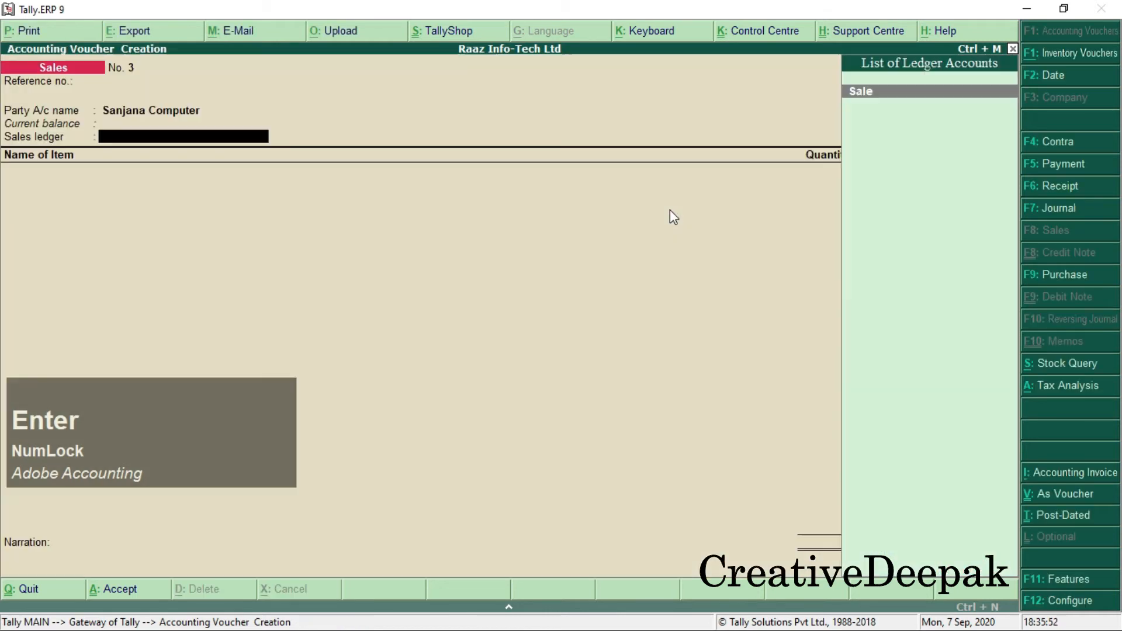
pyautogui.press('Return')
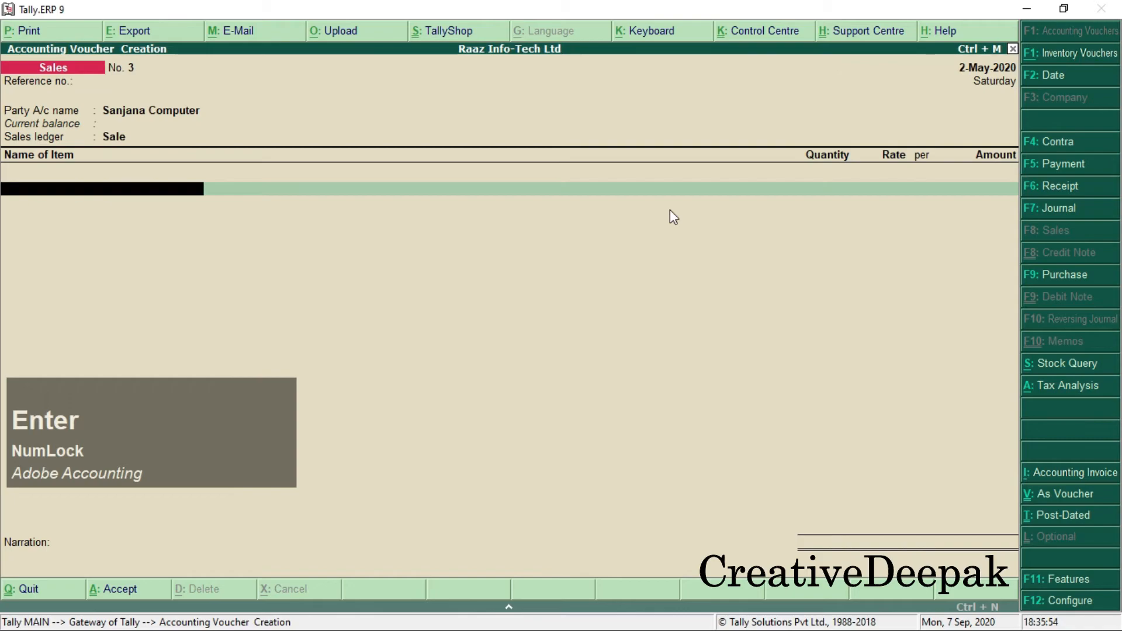
# Step: Read the Sanjana Computer sale entry and its RAM 4 GB quantity and rate in Banking final.pdf, and return to Tally.ERP 9
pyautogui.hotkey('alt', 'Tab')
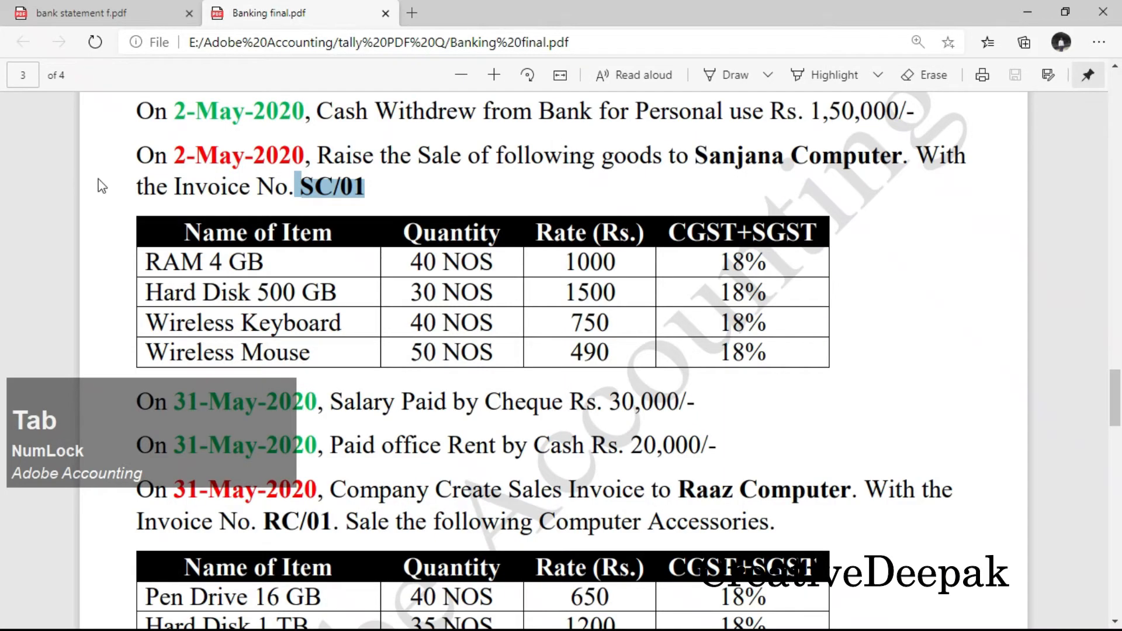
pyautogui.moveTo(170, 155); pyautogui.dragTo(280, 172)
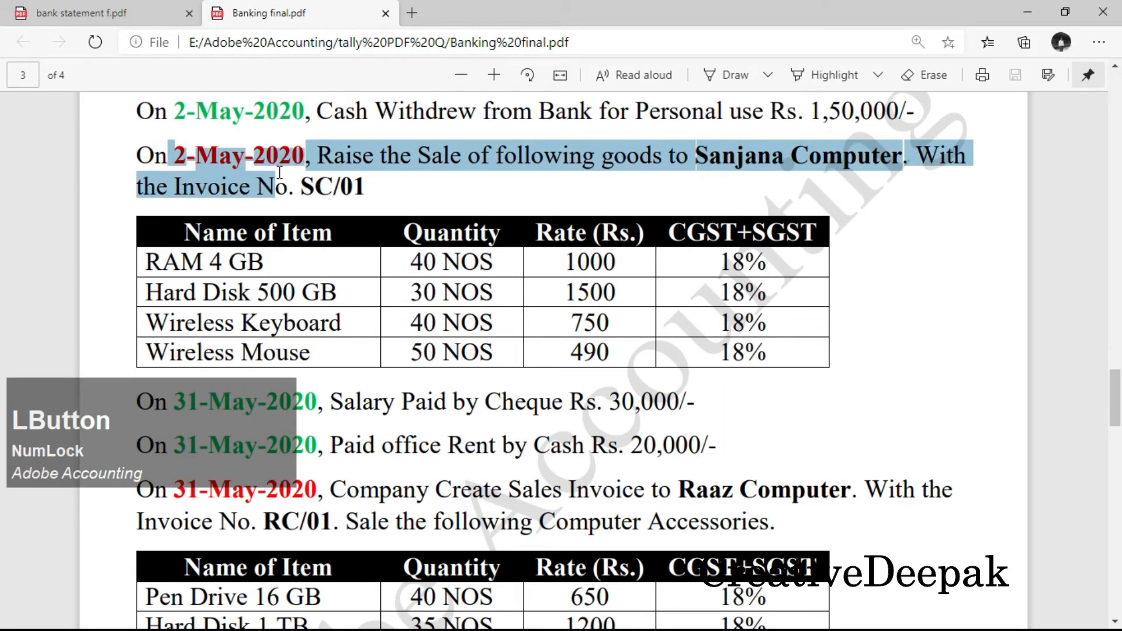
pyautogui.hotkey('alt', 'Tab')
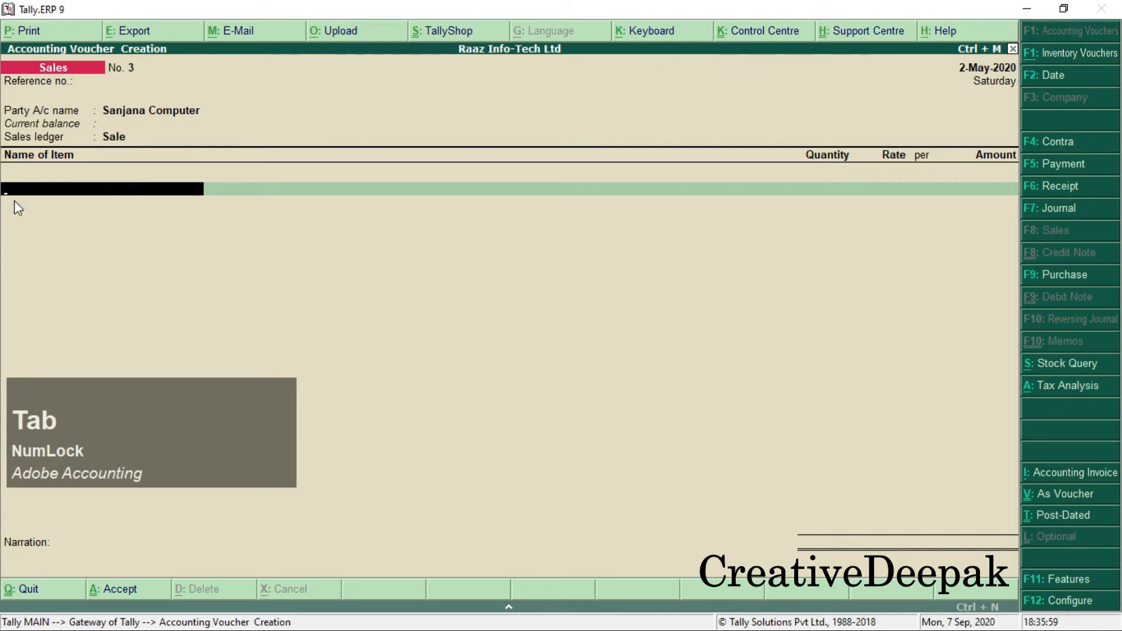
pyautogui.press('space')
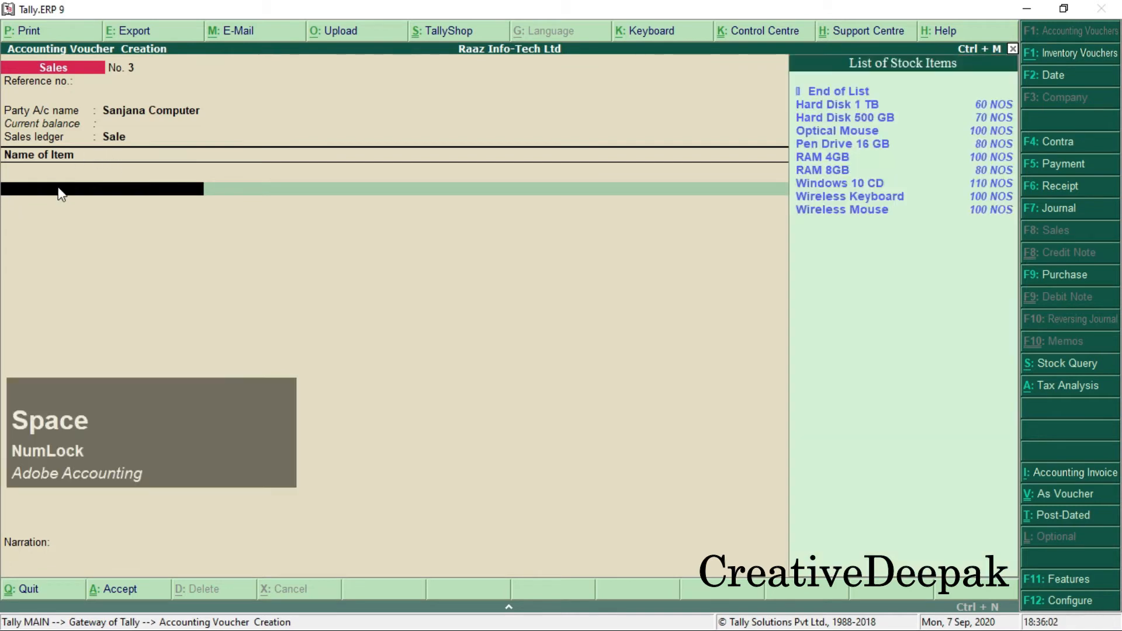
pyautogui.hotkey('alt', 'Tab')
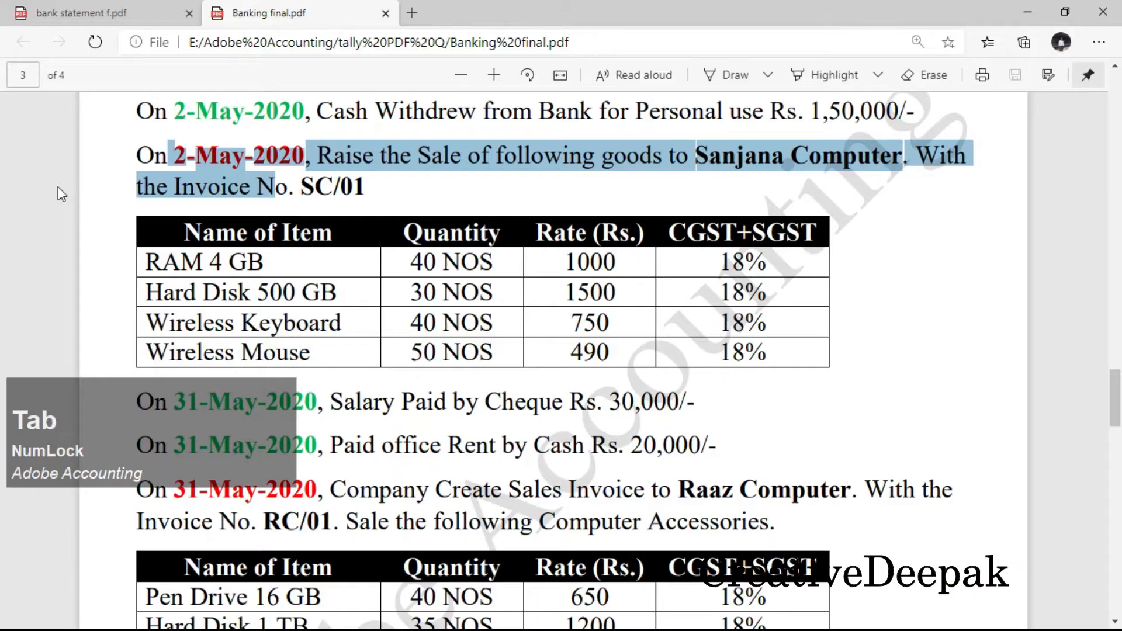
pyautogui.moveTo(143, 261); pyautogui.dragTo(264, 266)
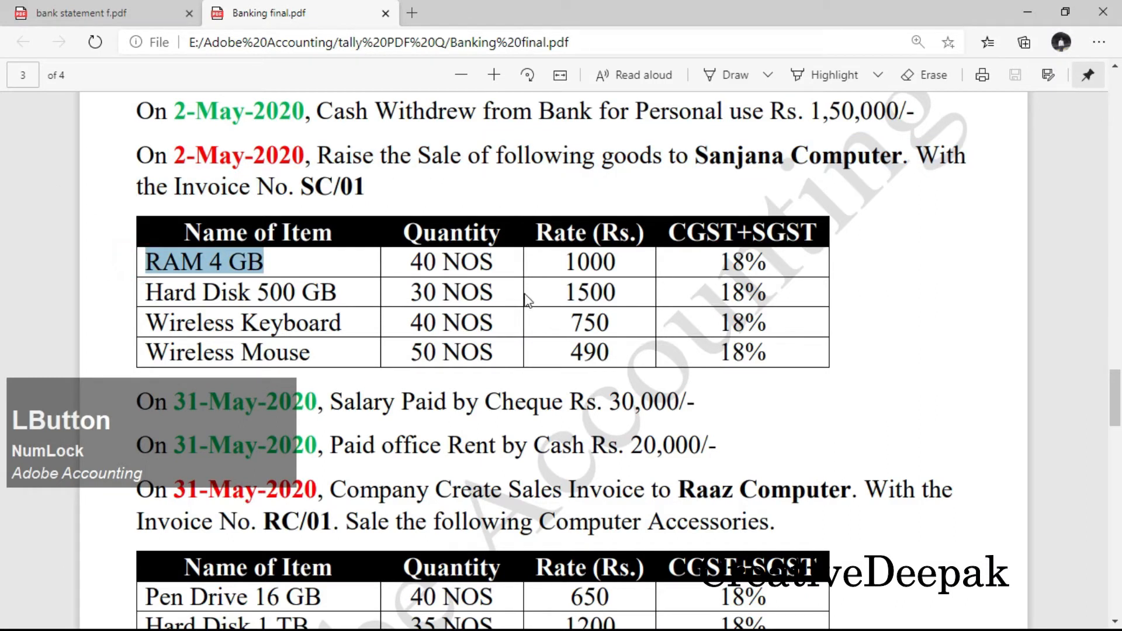
pyautogui.moveTo(412, 263); pyautogui.dragTo(462, 263)
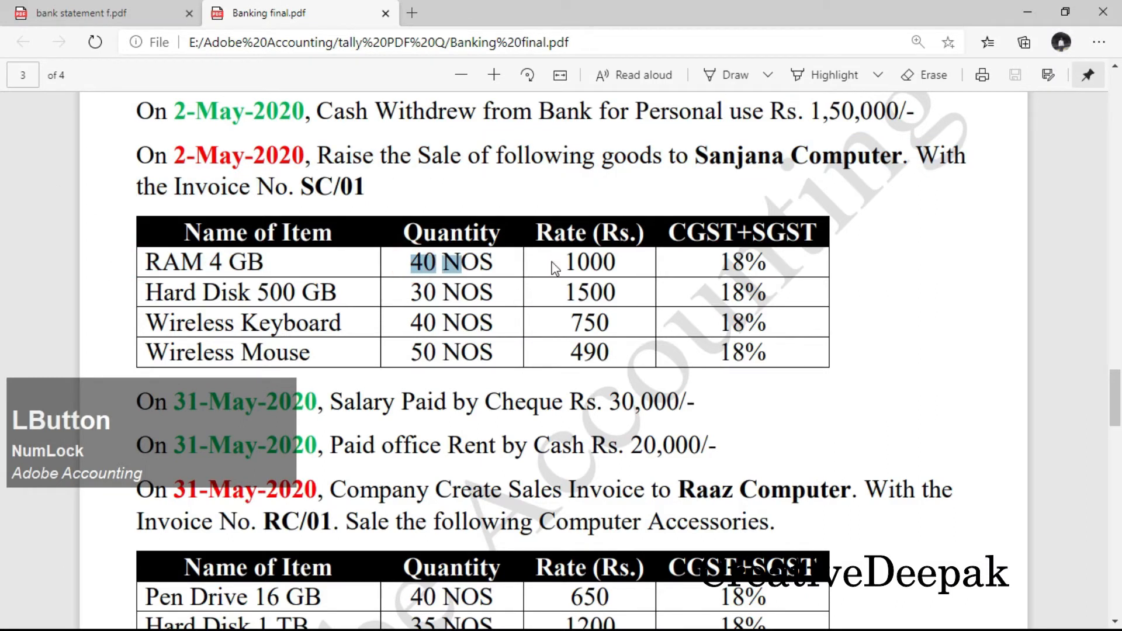
pyautogui.moveTo(564, 262); pyautogui.dragTo(626, 263)
pyautogui.hotkey('alt', 'Tab')
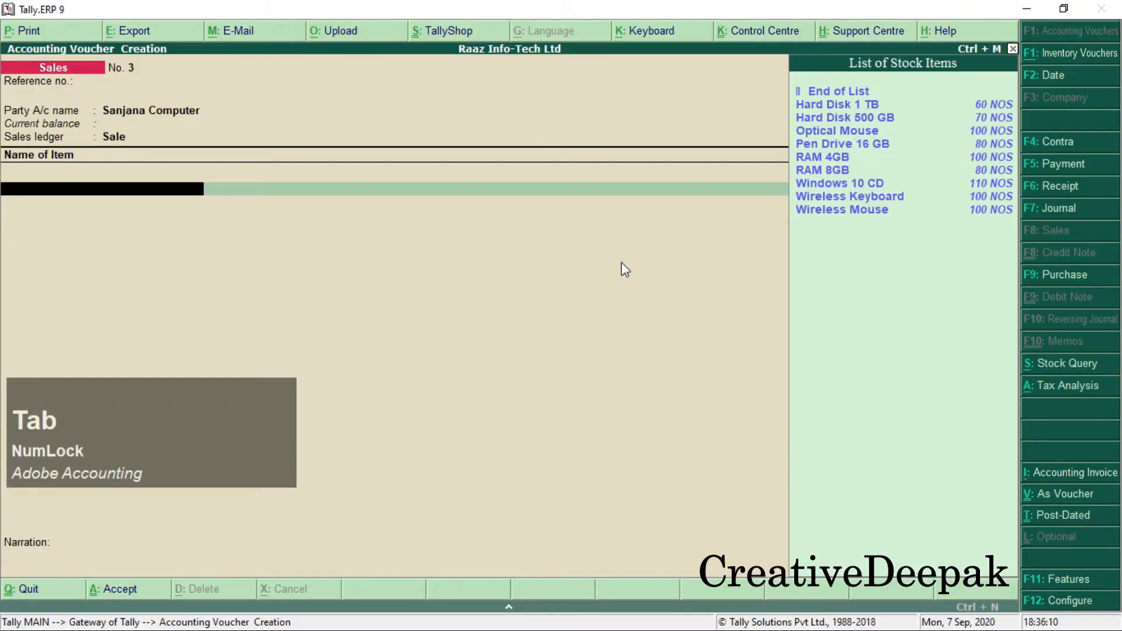
# Step: Add RAM 4GB as the first item of the sales voucher with quantity 40 NOS and rate 1,000
pyautogui.write('R')
pyautogui.press('Down')
pyautogui.press('Return')
pyautogui.write('40')
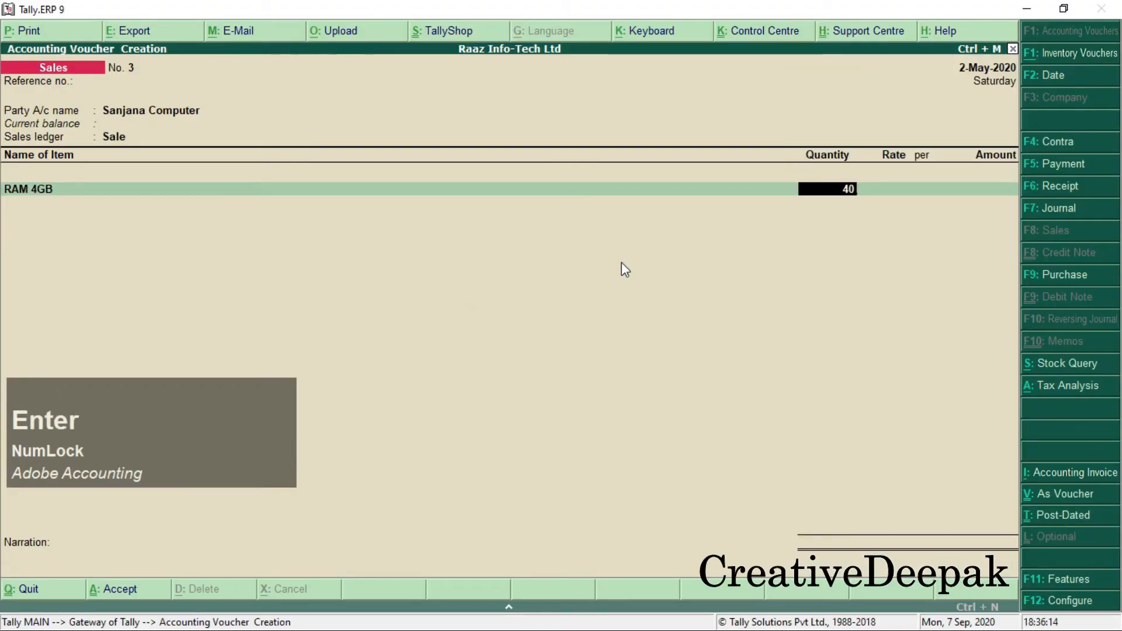
pyautogui.press('Return')
pyautogui.write('1000')
pyautogui.press('Return')
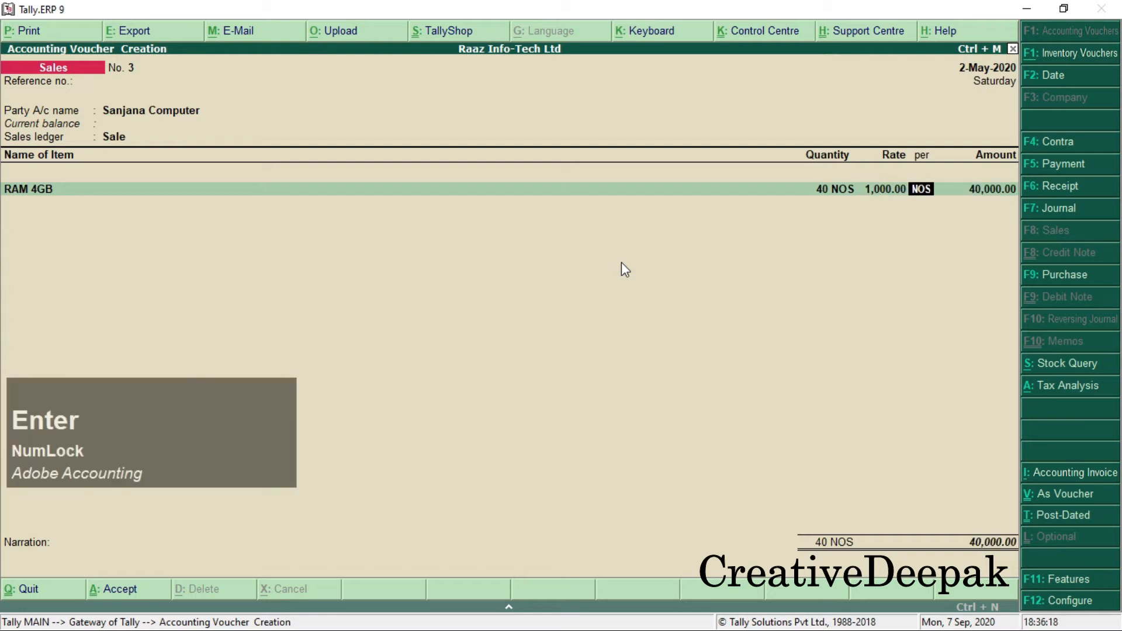
pyautogui.press('Return')
pyautogui.press('Return')
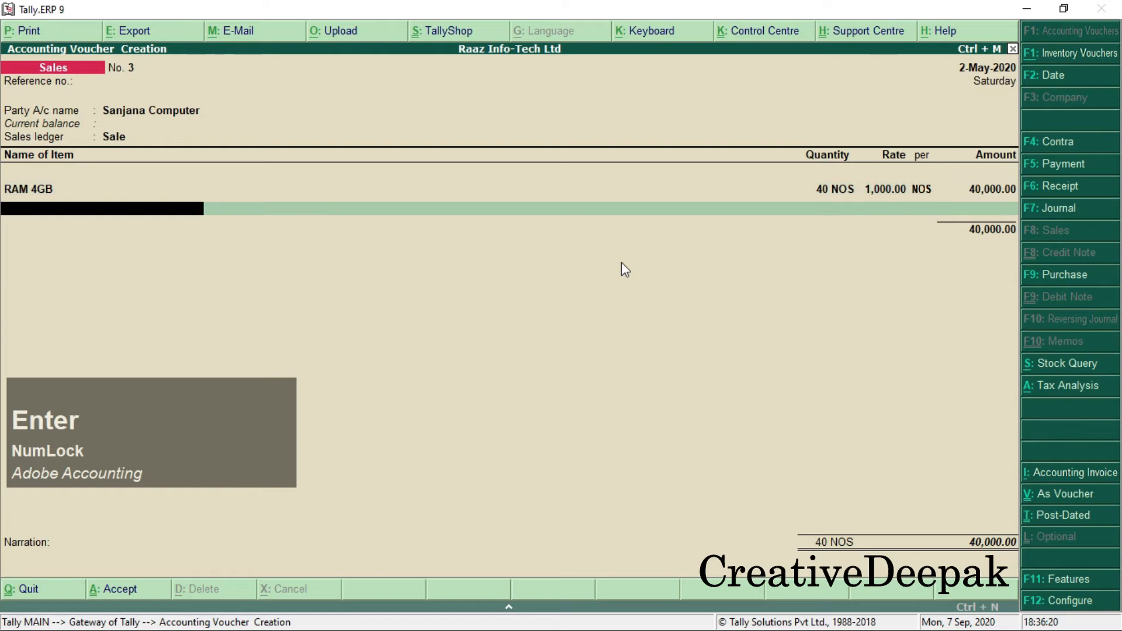
# Step: Check the Hard Disk 500 GB row in Banking final.pdf, and select that item on the voucher's second line in Tally.ERP 9
pyautogui.hotkey('alt', 'Tab')
pyautogui.moveTo(151, 295); pyautogui.dragTo(271, 303)
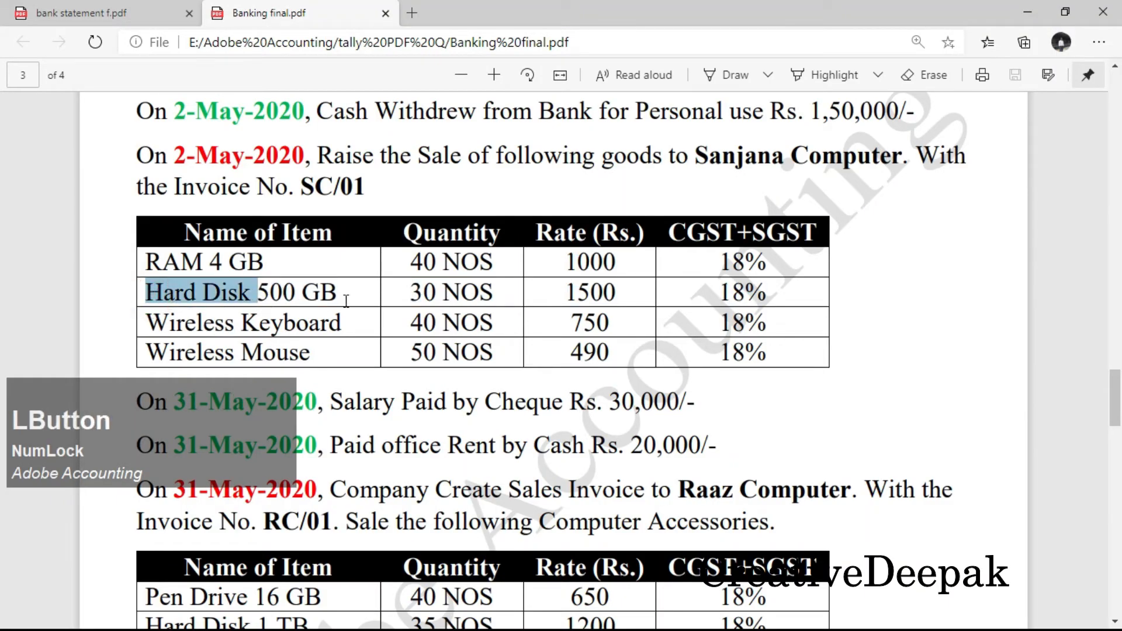
pyautogui.moveTo(412, 295); pyautogui.dragTo(462, 297)
pyautogui.moveTo(566, 299); pyautogui.dragTo(592, 300)
pyautogui.hotkey('alt', 'Tab')
pyautogui.write('H')
pyautogui.press('Down')
pyautogui.press('Down')
pyautogui.press('Return')
# Step: Set the Hard Disk 500 GB line to quantity 30 NOS and rate 1,500
pyautogui.write('30')
pyautogui.press('Return')
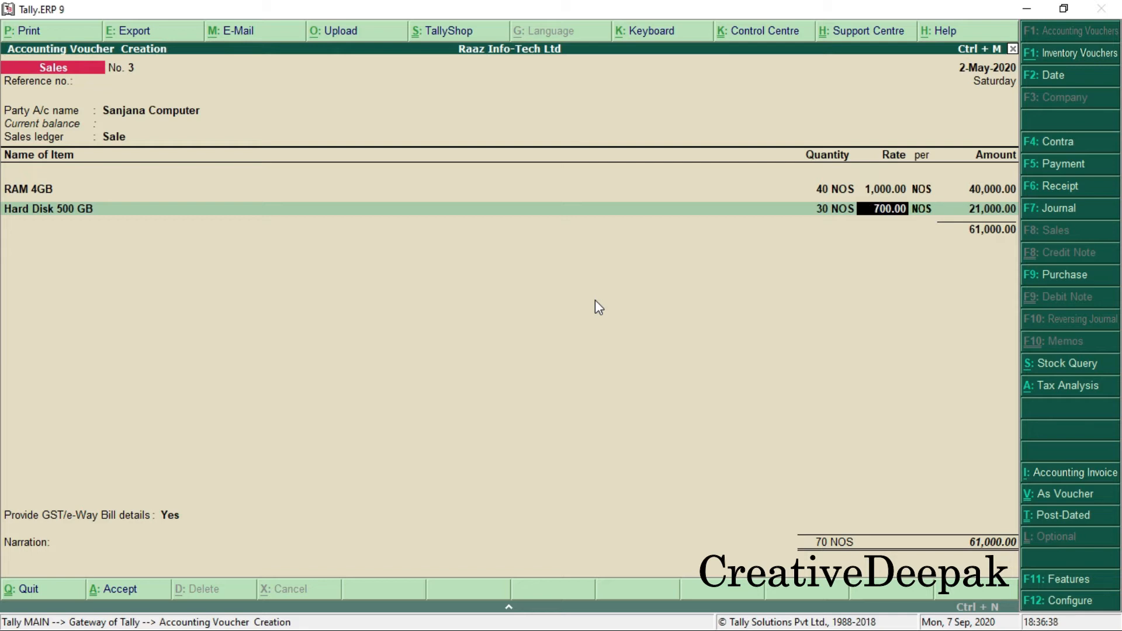
pyautogui.write('1500')
pyautogui.press('Return')
pyautogui.press('Return')
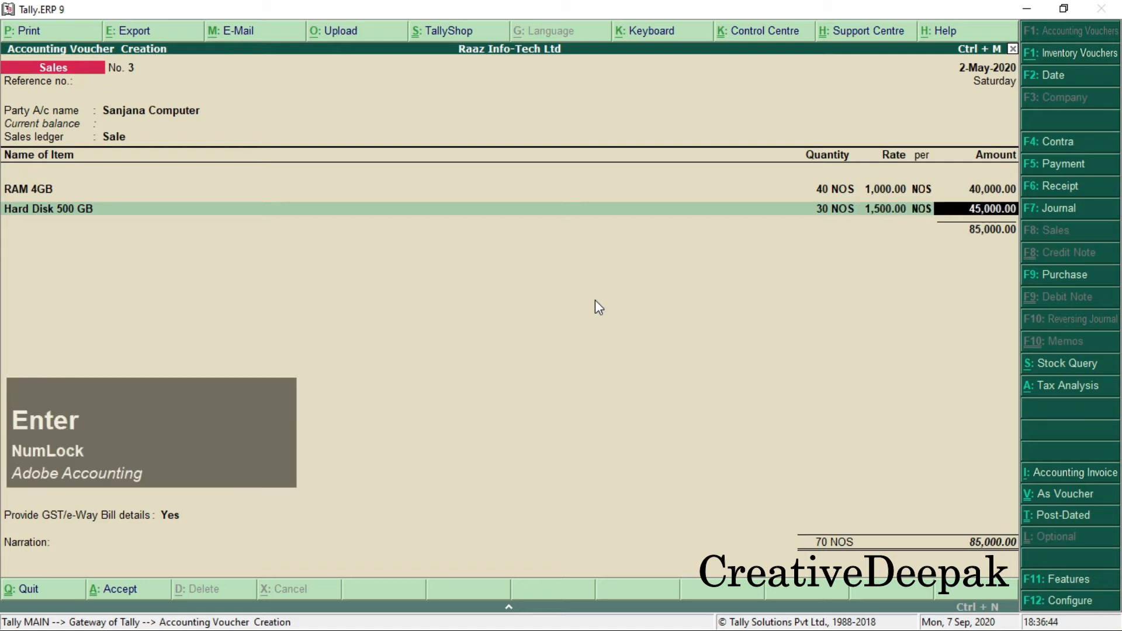
pyautogui.press('Return')
# Step: Check the third item row in Banking final.pdf, and select Wireless Keyboard on the next voucher line in Tally.ERP 9
pyautogui.hotkey('alt', 'Tab')
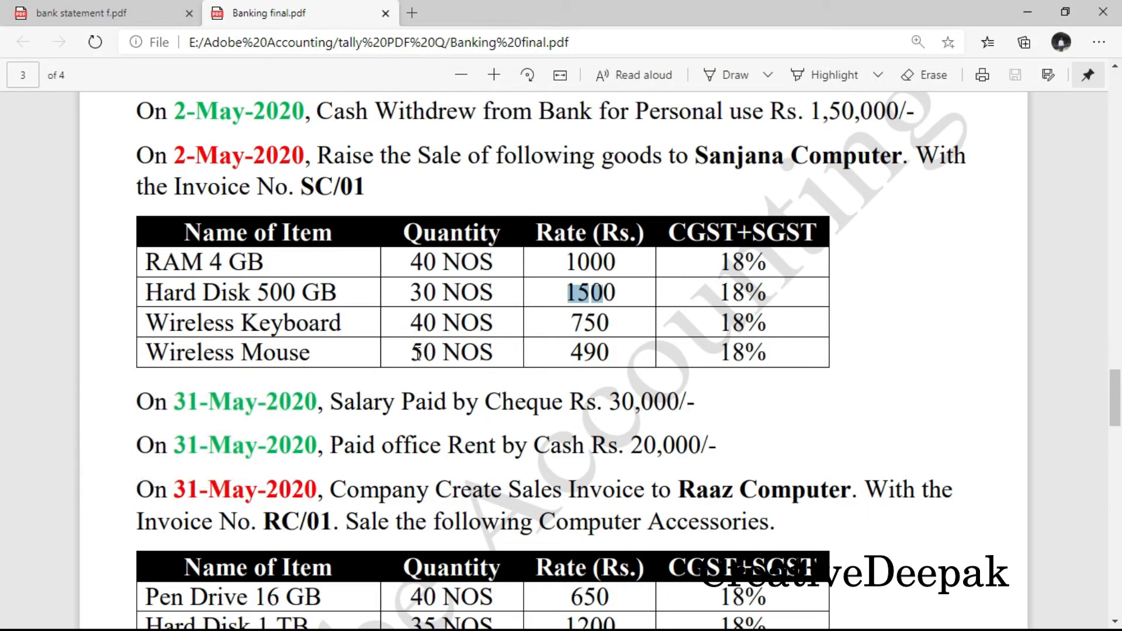
pyautogui.doubleClick(411, 325)
pyautogui.moveTo(570, 323); pyautogui.dragTo(607, 323)
pyautogui.hotkey('alt', 'Tab')
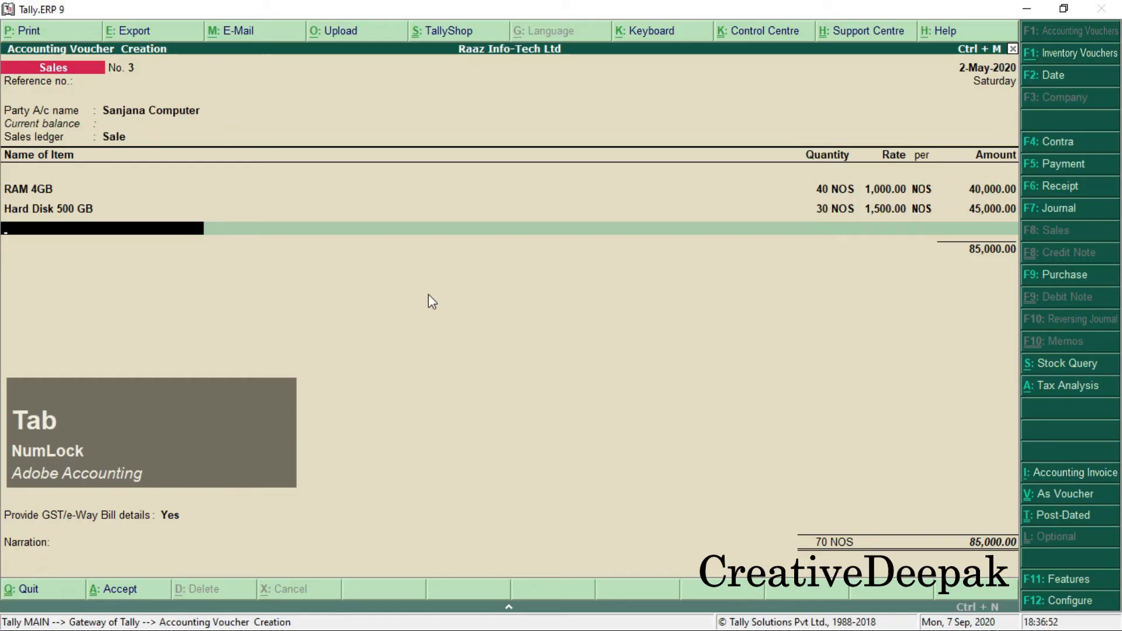
pyautogui.write('W')
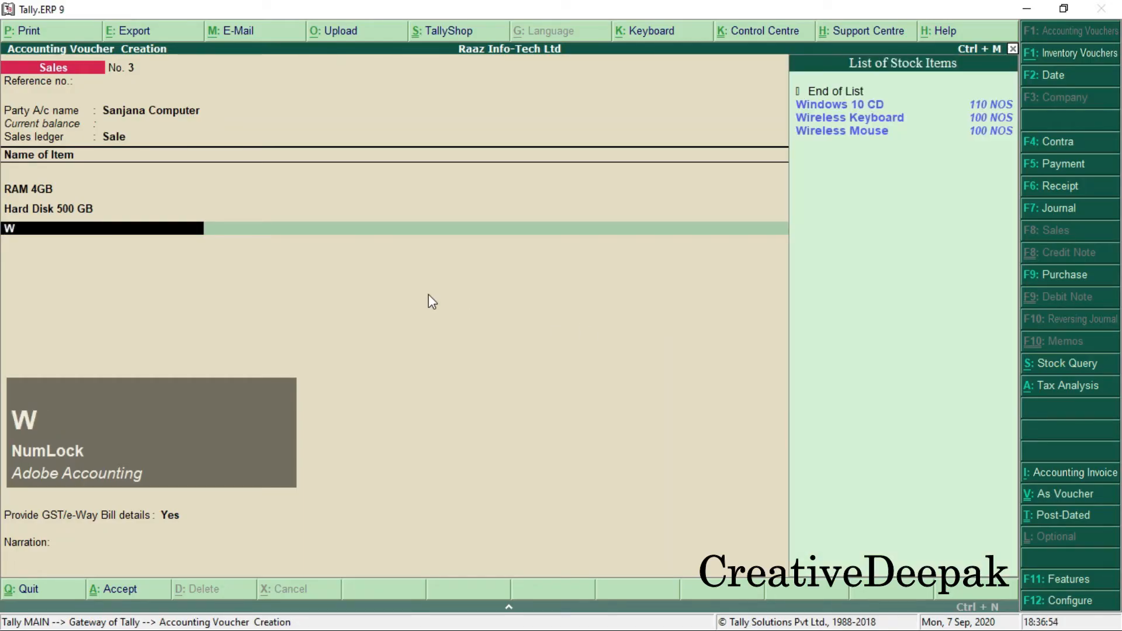
pyautogui.press('Down')
pyautogui.press('Return')
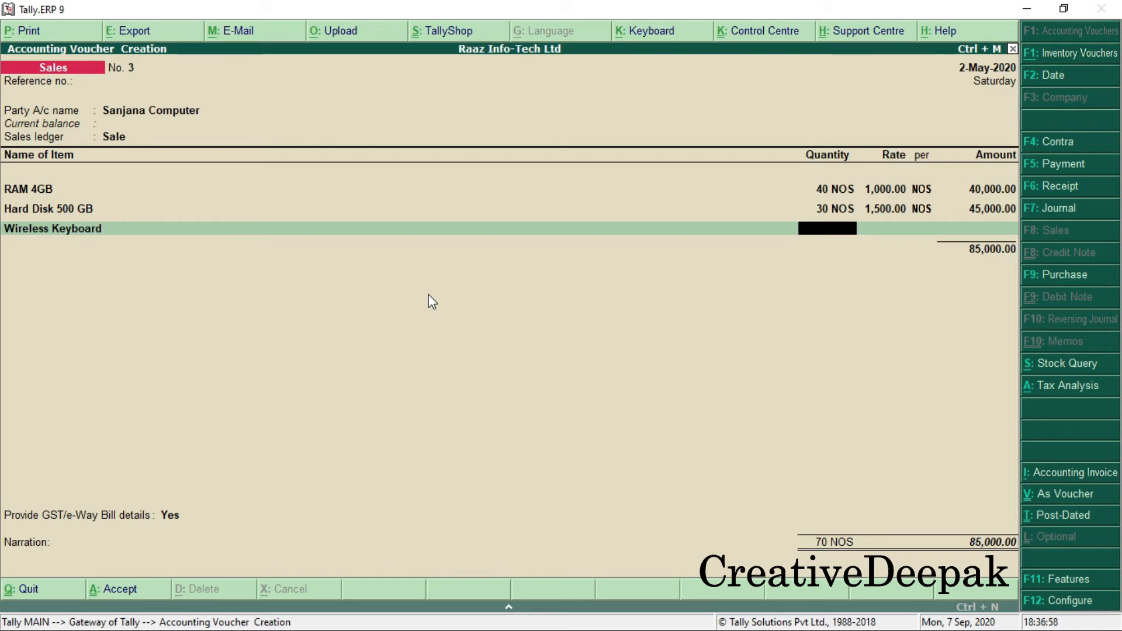
# Step: Recheck the keyboard quantity in Banking final.pdf, and set the Wireless Keyboard line to 40 NOS at a rate of 750
pyautogui.hotkey('alt', 'Tab')
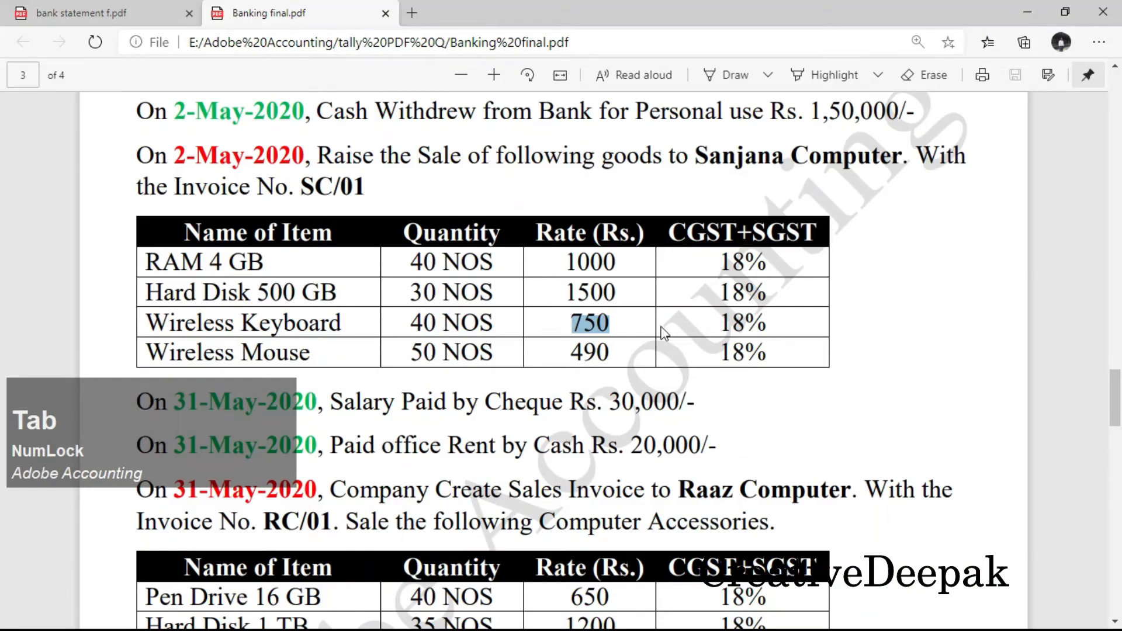
pyautogui.moveTo(408, 323); pyautogui.dragTo(431, 323)
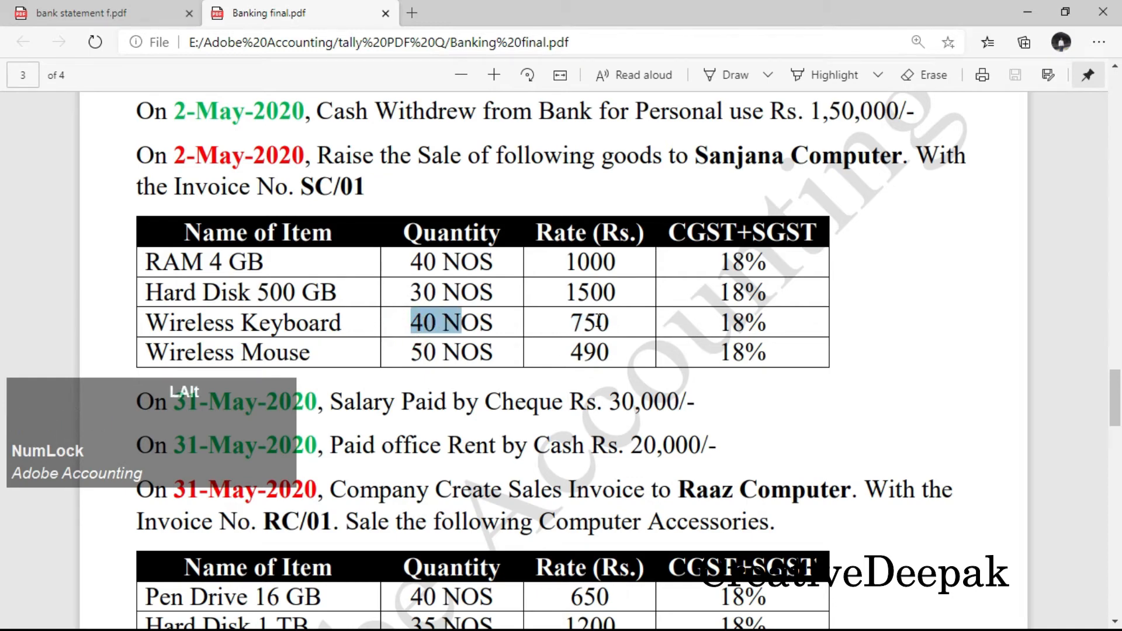
pyautogui.hotkey('alt', 'Tab')
pyautogui.write('40')
pyautogui.press('Return')
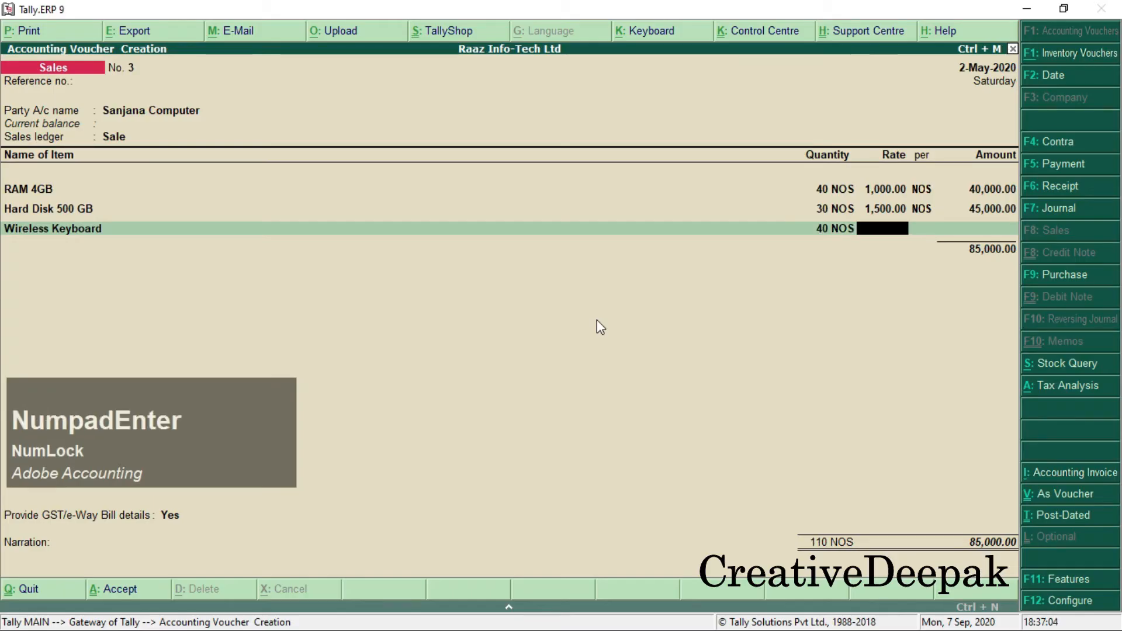
pyautogui.write('750')
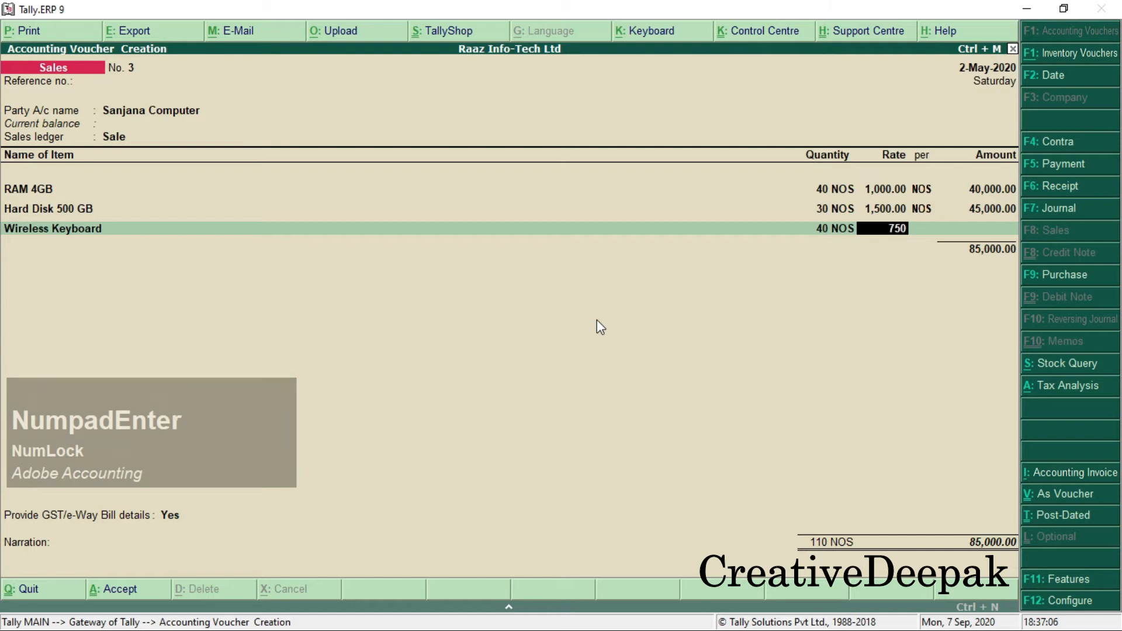
pyautogui.press('Return')
pyautogui.press('Return')
pyautogui.press('Return')
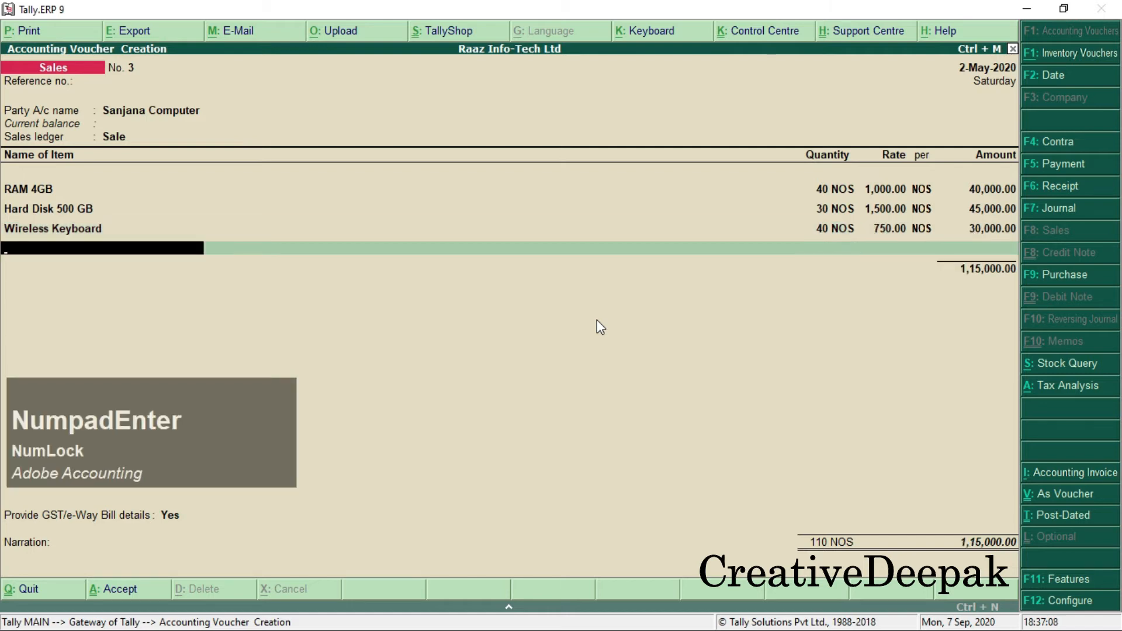
# Step: Select Wireless Mouse as the fourth item, check its quantity and rate in Banking final.pdf, and return to Tally.ERP 9
pyautogui.write('W')
pyautogui.press('Down')
pyautogui.press('Down')
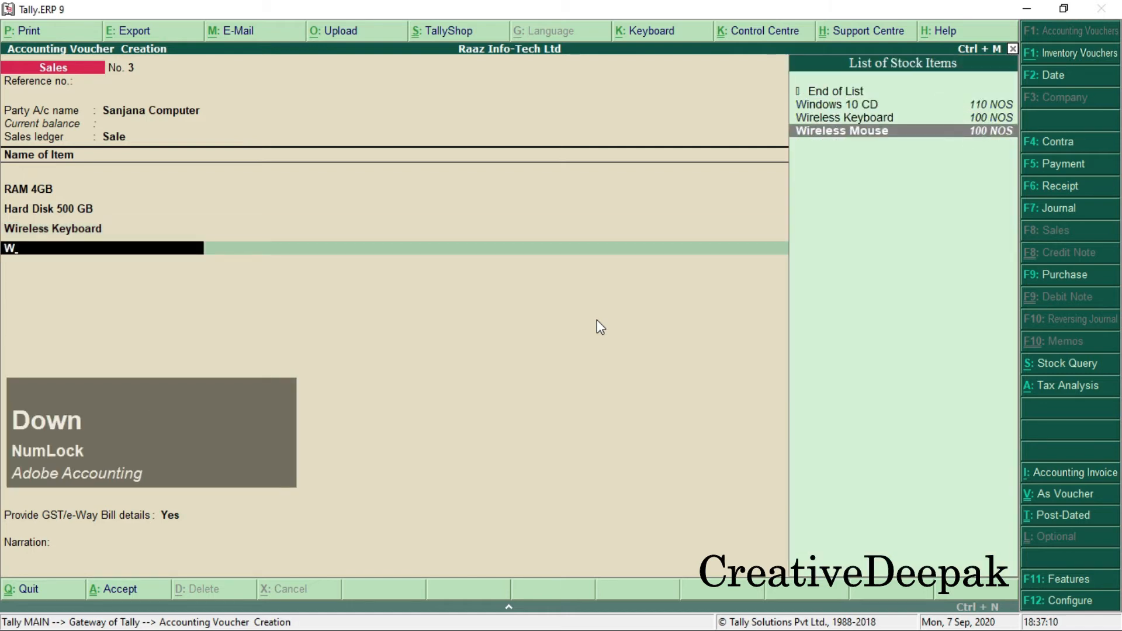
pyautogui.press('Return')
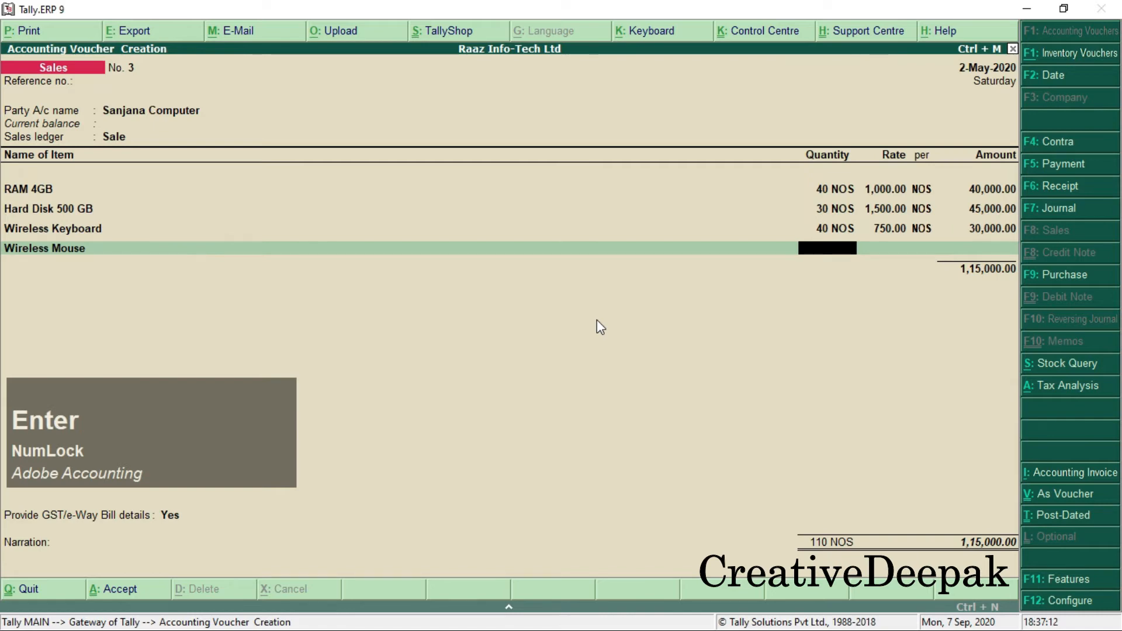
pyautogui.hotkey('alt', 'Tab')
pyautogui.moveTo(379, 352); pyautogui.dragTo(494, 353)
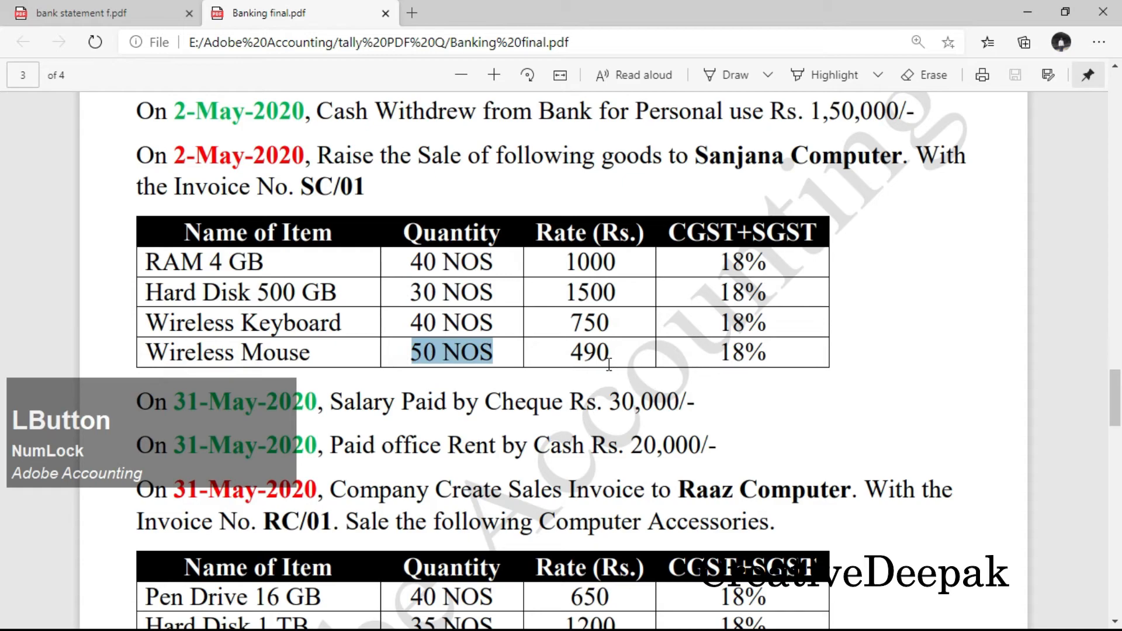
pyautogui.moveTo(568, 354); pyautogui.dragTo(611, 354)
pyautogui.hotkey('alt', 'Tab')
# Step: Set the Wireless Mouse line to quantity 50 NOS and rate 490
pyautogui.write('50')
pyautogui.press('Return')
pyautogui.write('490')
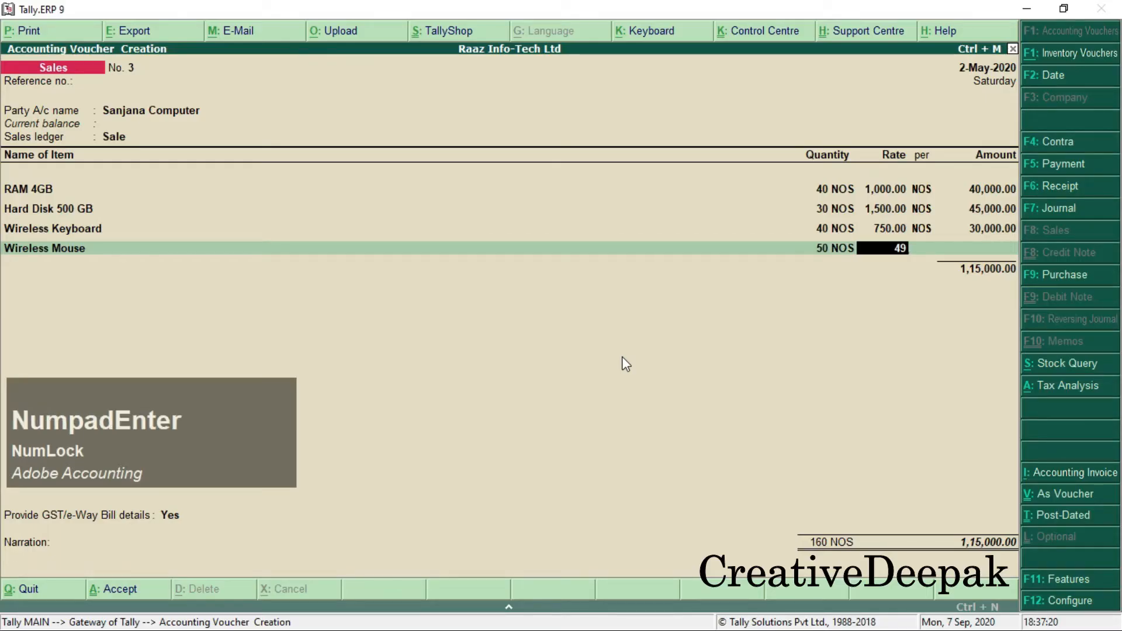
pyautogui.press('Return')
pyautogui.press('Return')
pyautogui.press('Return')
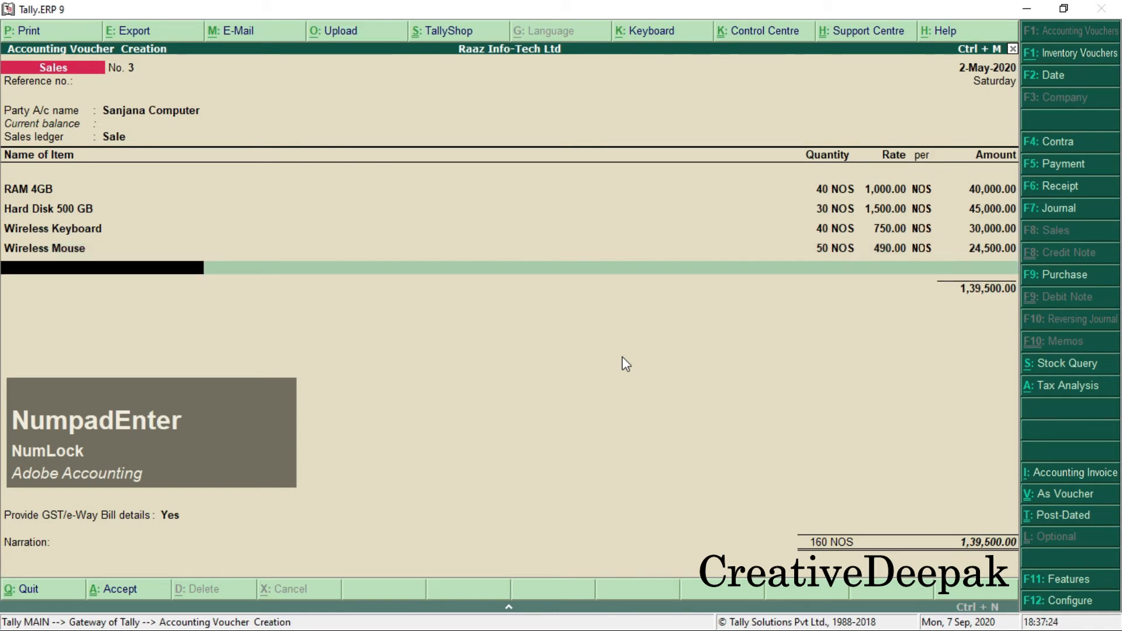
# Step: End the item list, and add the CGST and SGST tax ledgers with their calculated amounts to the voucher
pyautogui.press('Return')
pyautogui.write('C')
pyautogui.press('Return')
pyautogui.press('Return')
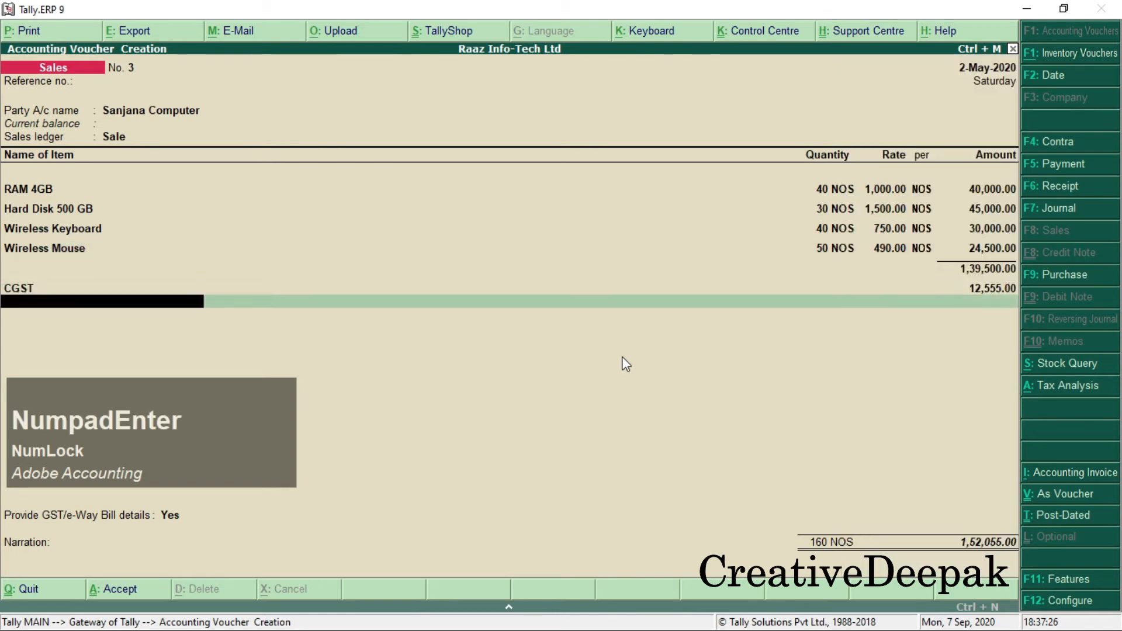
pyautogui.write('S')
pyautogui.press('Up')
pyautogui.press('Return')
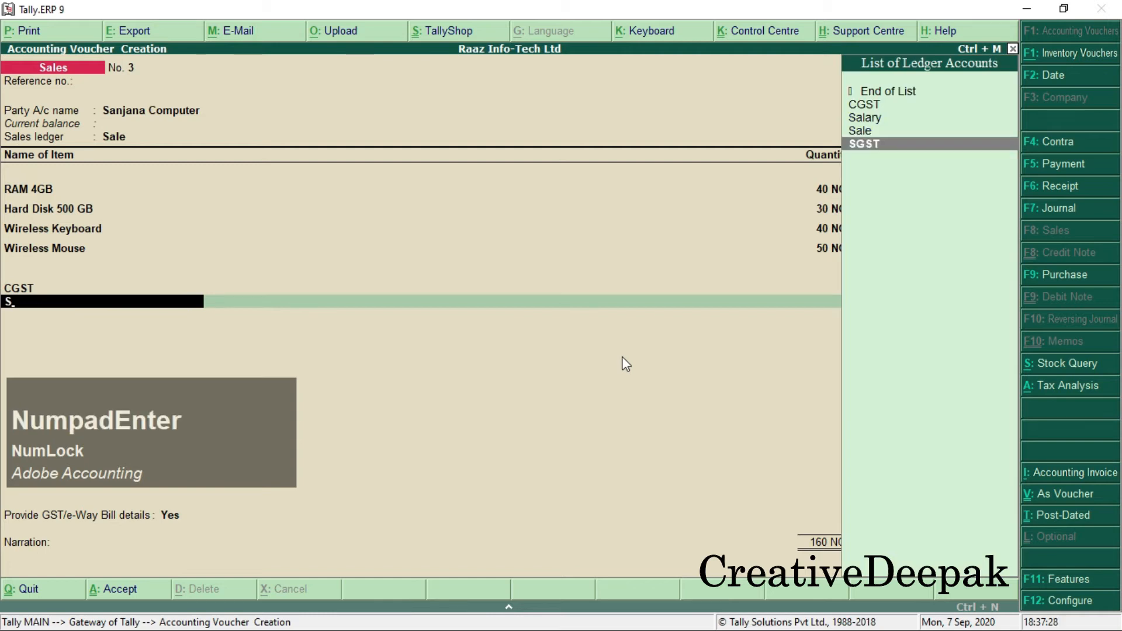
pyautogui.press('Return')
pyautogui.press('Return')
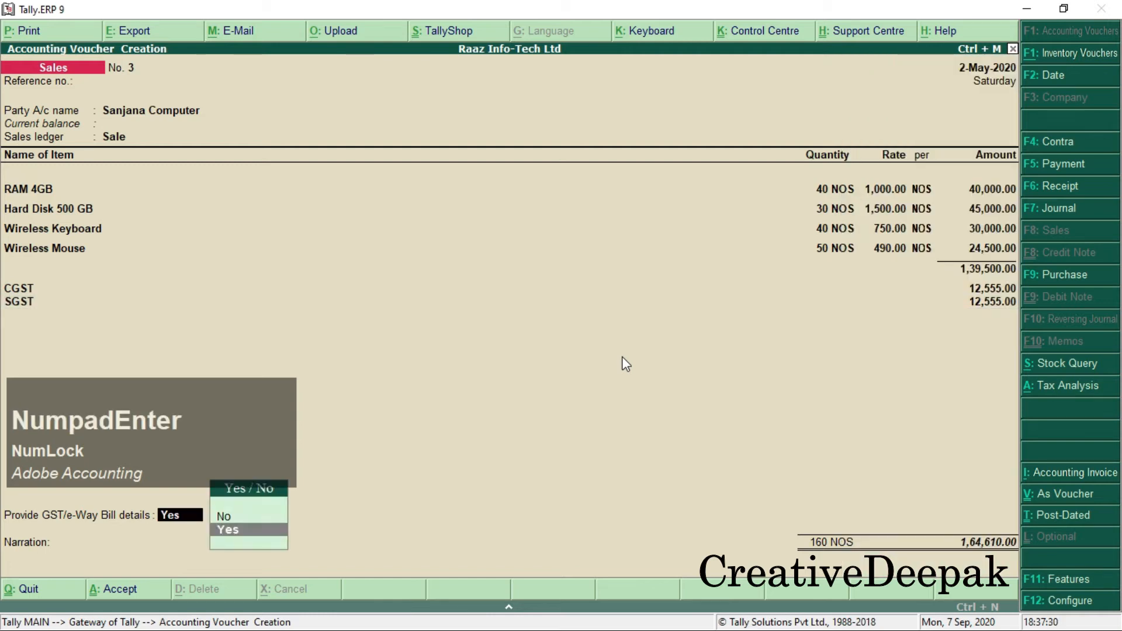
# Step: Set Provide GST/e-Way Bill details to No, and continue with an empty narration to Sanjana Computer's bill-wise details
pyautogui.press('Up')
pyautogui.press('Return')
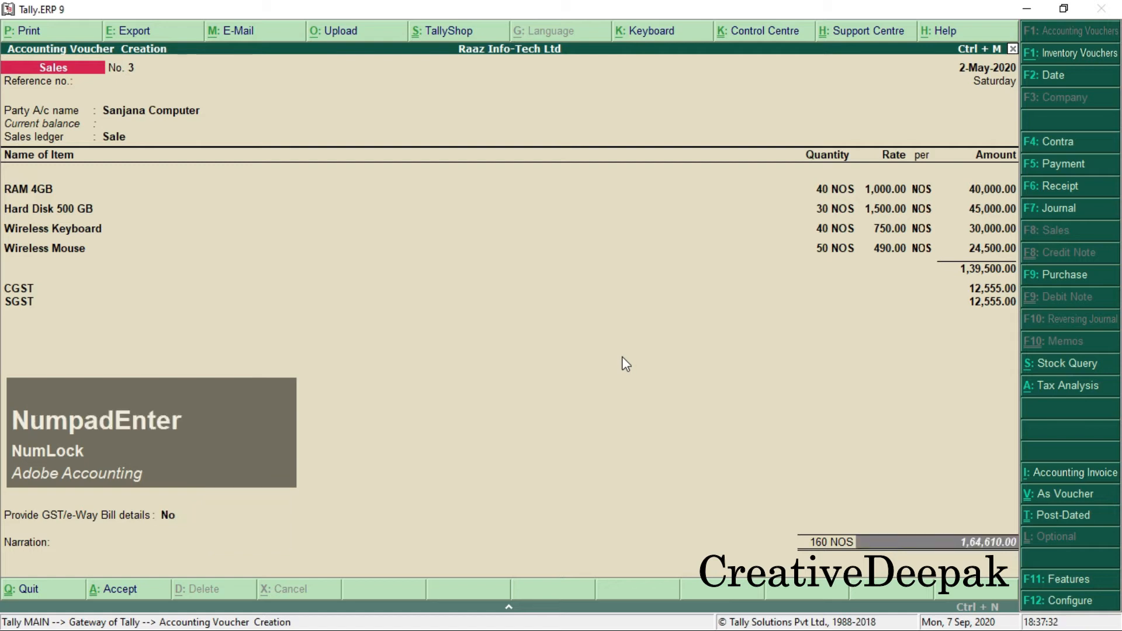
pyautogui.press('Return')
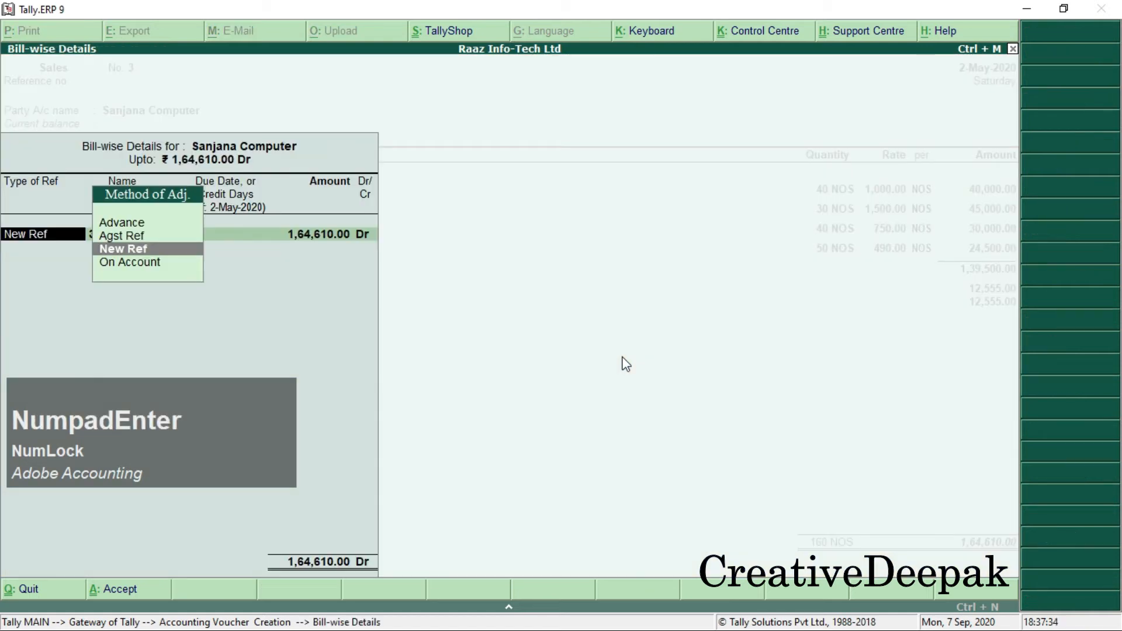
# Step: Enter Sanjana Computer's bill as New Ref SC/01, checking the invoice number in Banking final.pdf, and save the sales voucher in Tally.ERP 9
pyautogui.press('Return')
pyautogui.hotkey('alt', 'Tab')
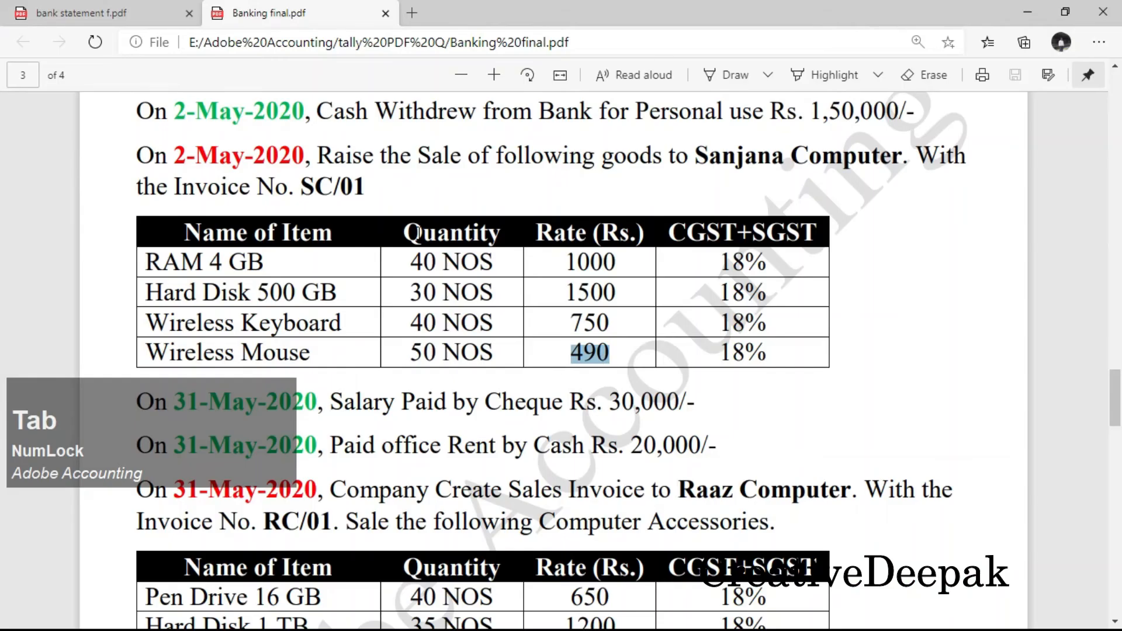
pyautogui.moveTo(301, 188); pyautogui.dragTo(359, 193)
pyautogui.hotkey('alt', 'Tab')
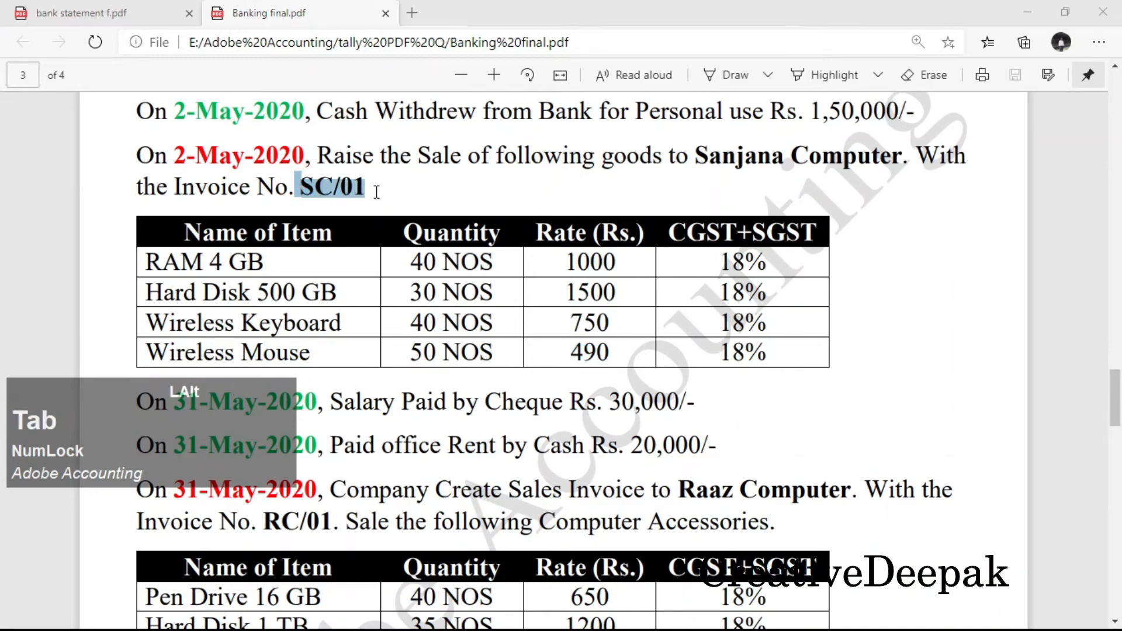
pyautogui.write('SC/01')
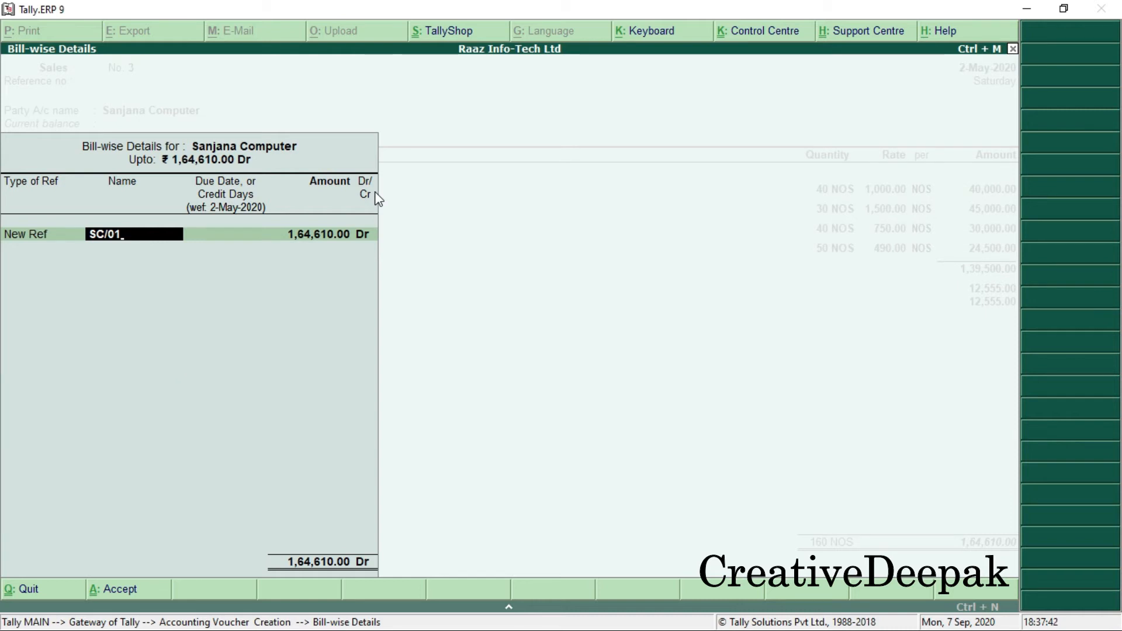
pyautogui.press('Return')
pyautogui.press('Return')
pyautogui.press('Return')
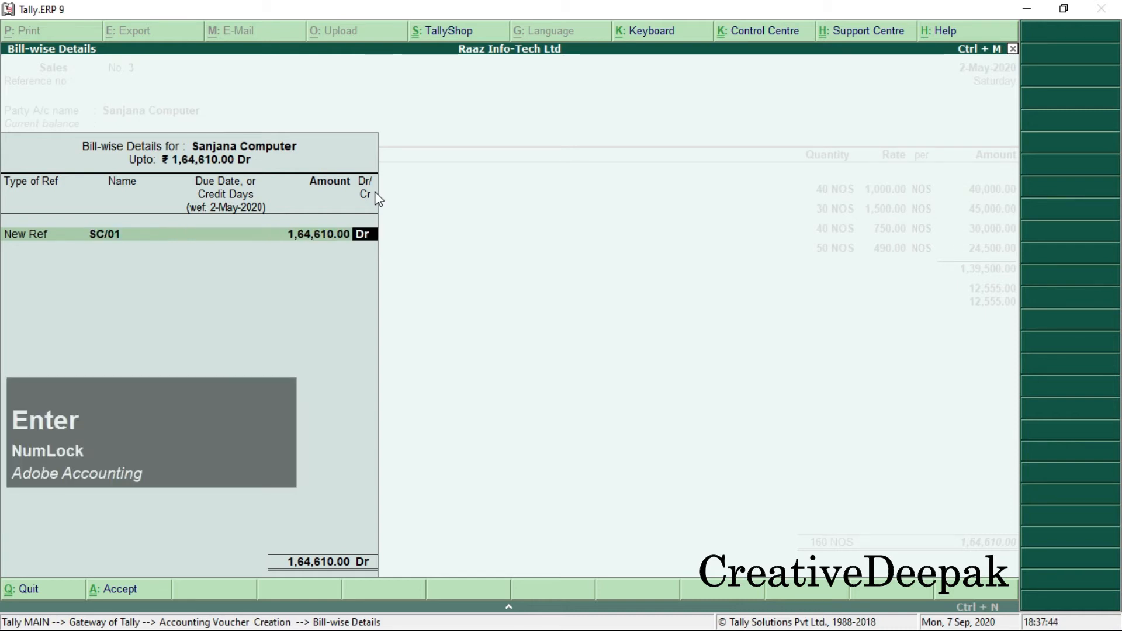
pyautogui.press('Return')
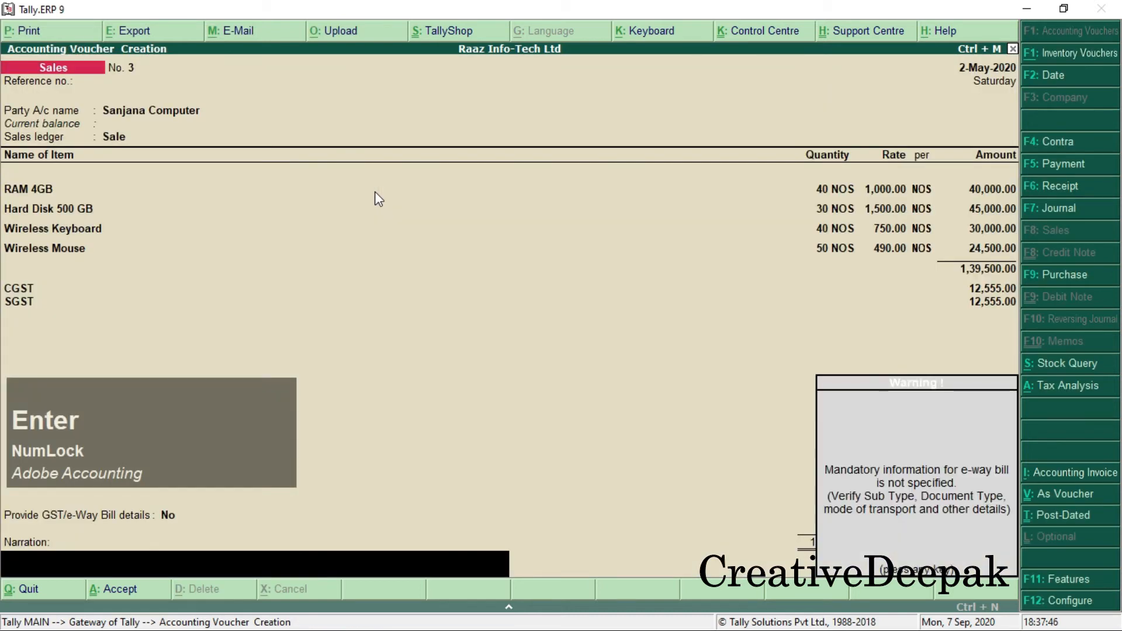
pyautogui.press('Return')
pyautogui.press('Return')
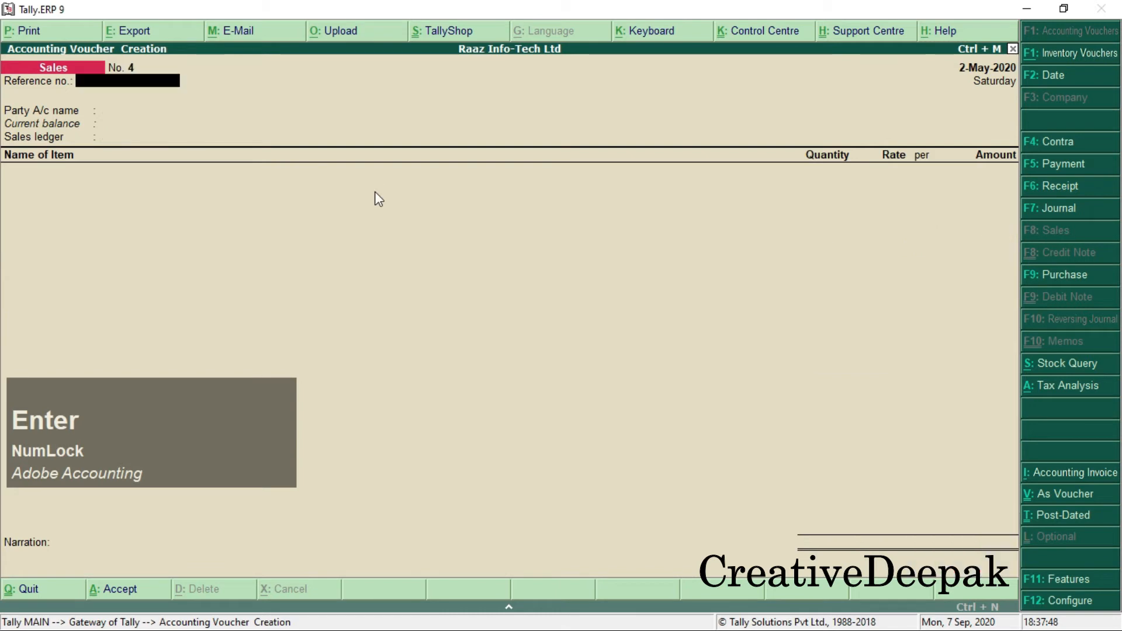
# Step: Switch to Banking final.pdf, examine the date, payment mode and amount of the 31-May-2020 salary transaction, and return to Tally.ERP 9
pyautogui.hotkey('alt', 'Tab')
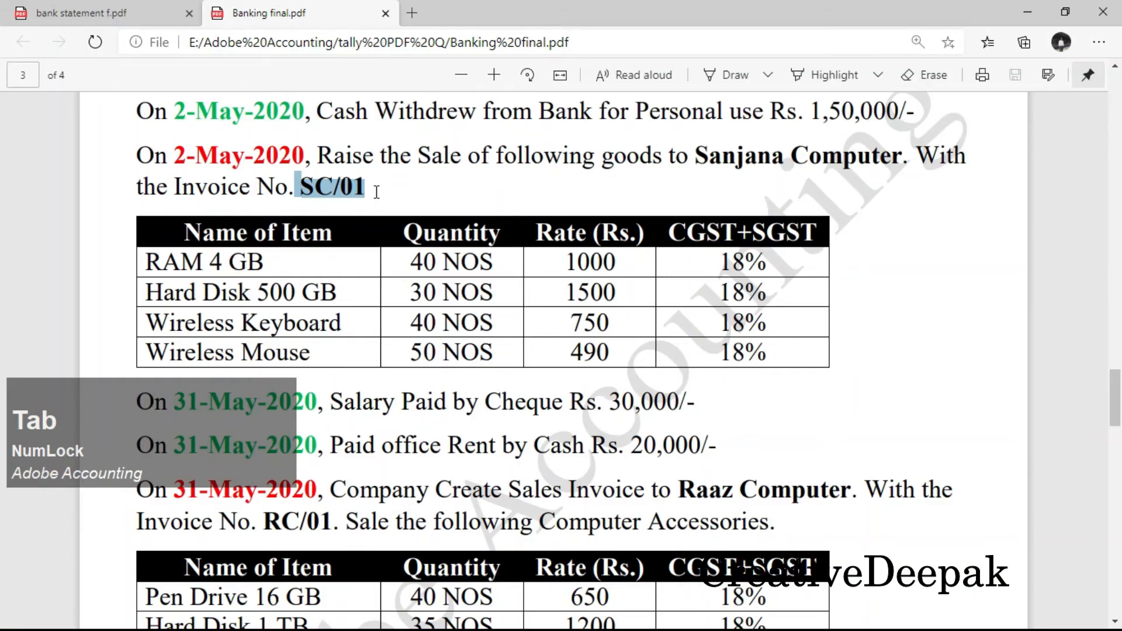
pyautogui.scroll(-3, 343, 471)
pyautogui.moveTo(178, 236); pyautogui.dragTo(278, 236)
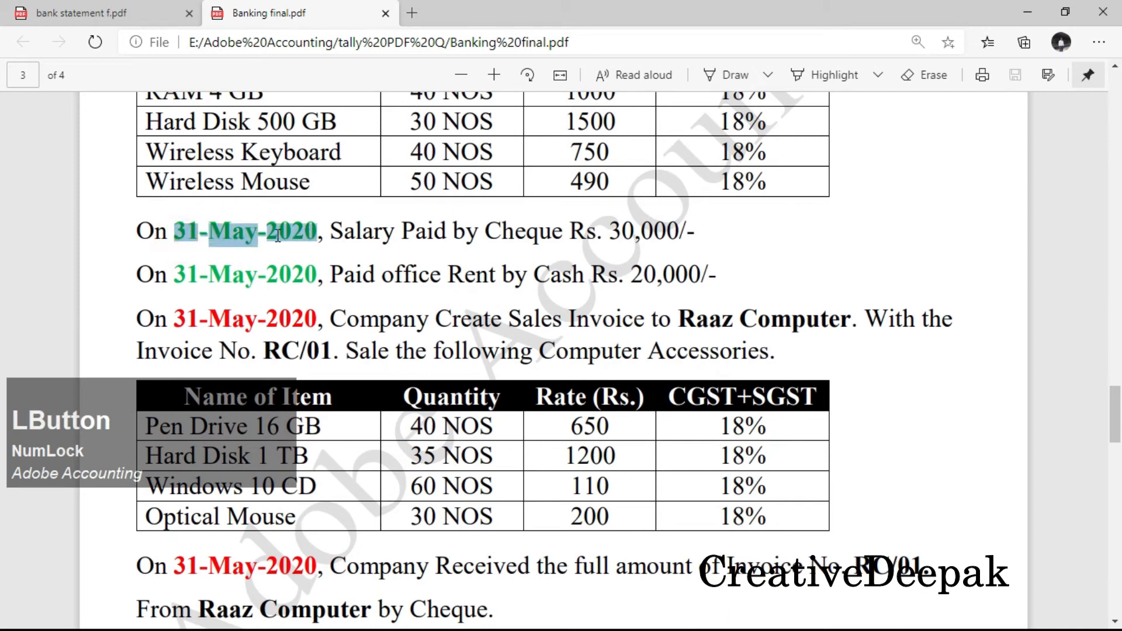
pyautogui.moveTo(171, 237); pyautogui.dragTo(200, 236)
pyautogui.moveTo(299, 237); pyautogui.dragTo(688, 241)
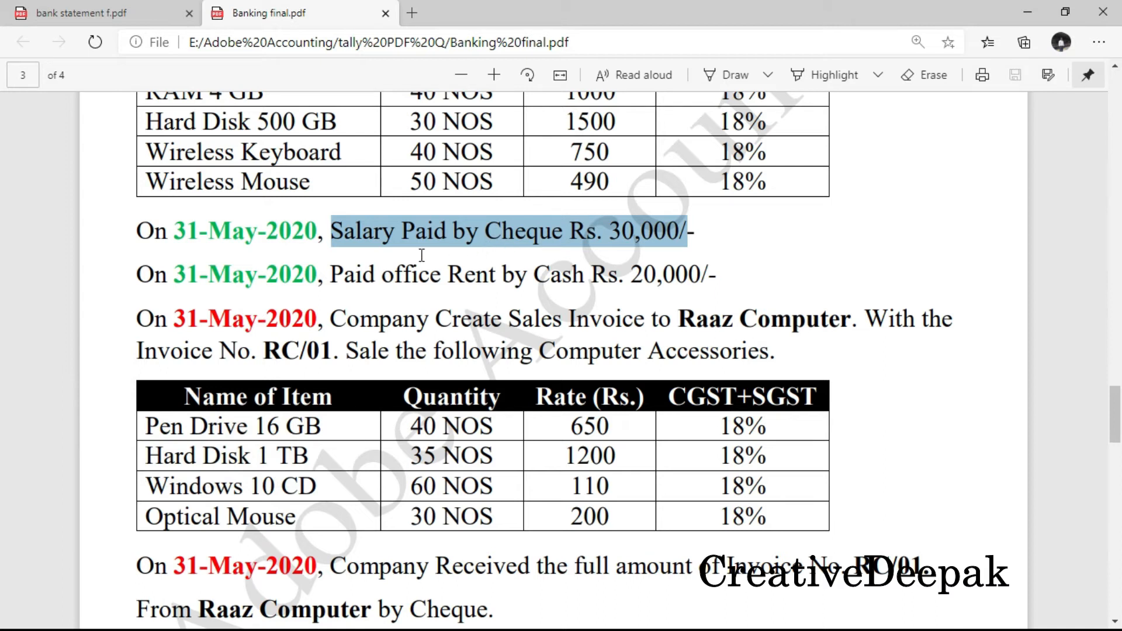
pyautogui.moveTo(349, 240); pyautogui.dragTo(412, 237)
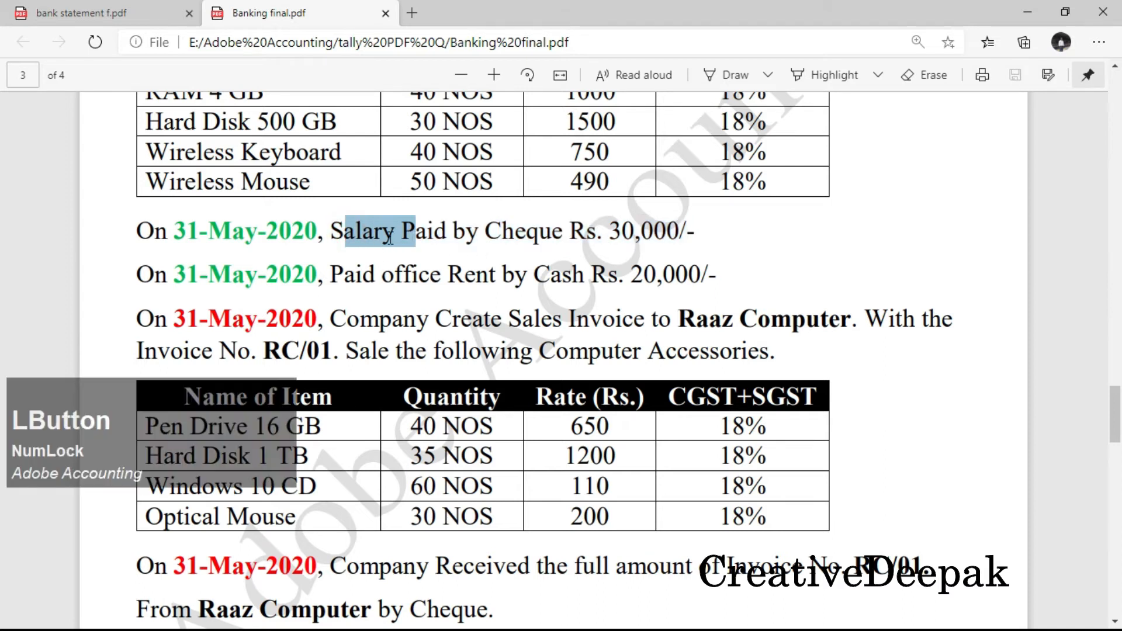
pyautogui.doubleClick(337, 231)
pyautogui.doubleClick(495, 233)
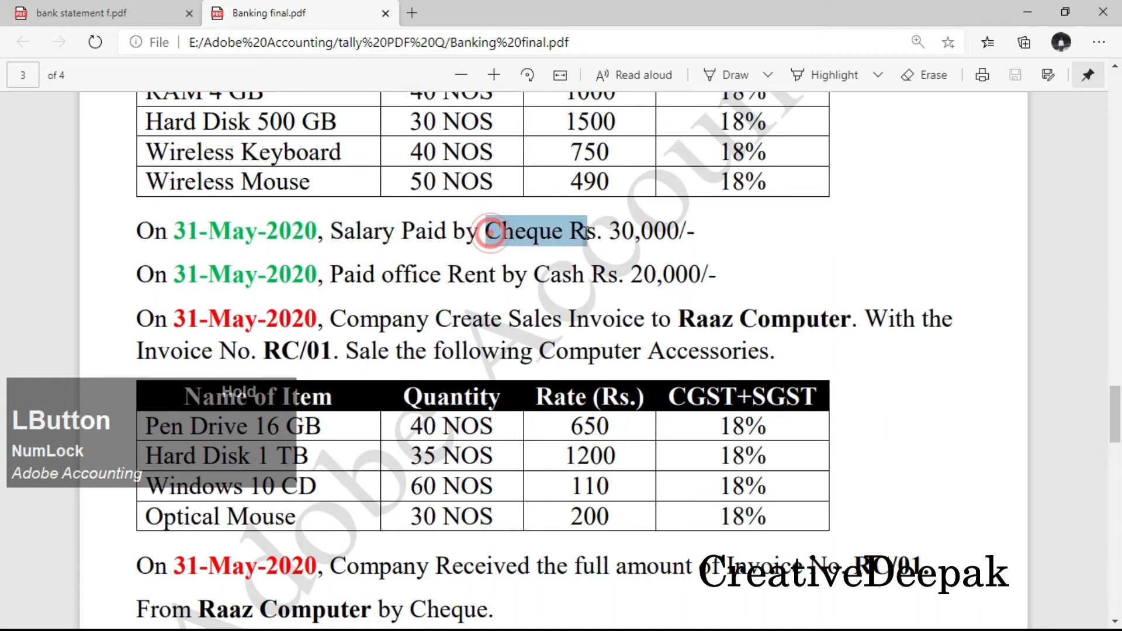
pyautogui.moveTo(605, 233); pyautogui.dragTo(704, 233)
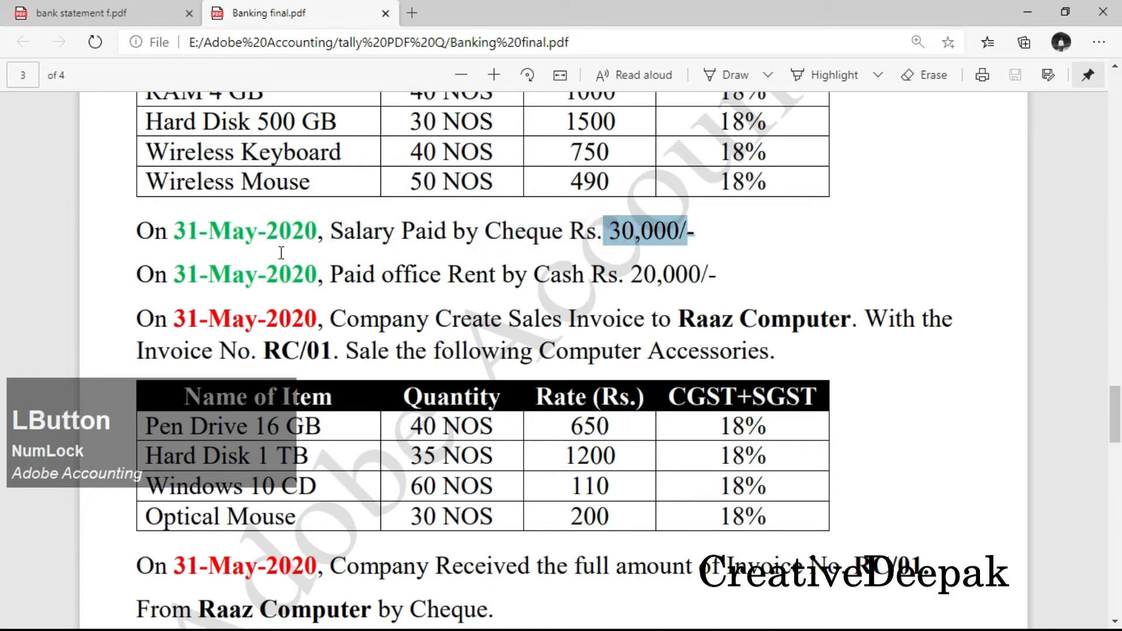
pyautogui.moveTo(174, 234); pyautogui.dragTo(289, 242)
pyautogui.hotkey('alt', 'Tab')
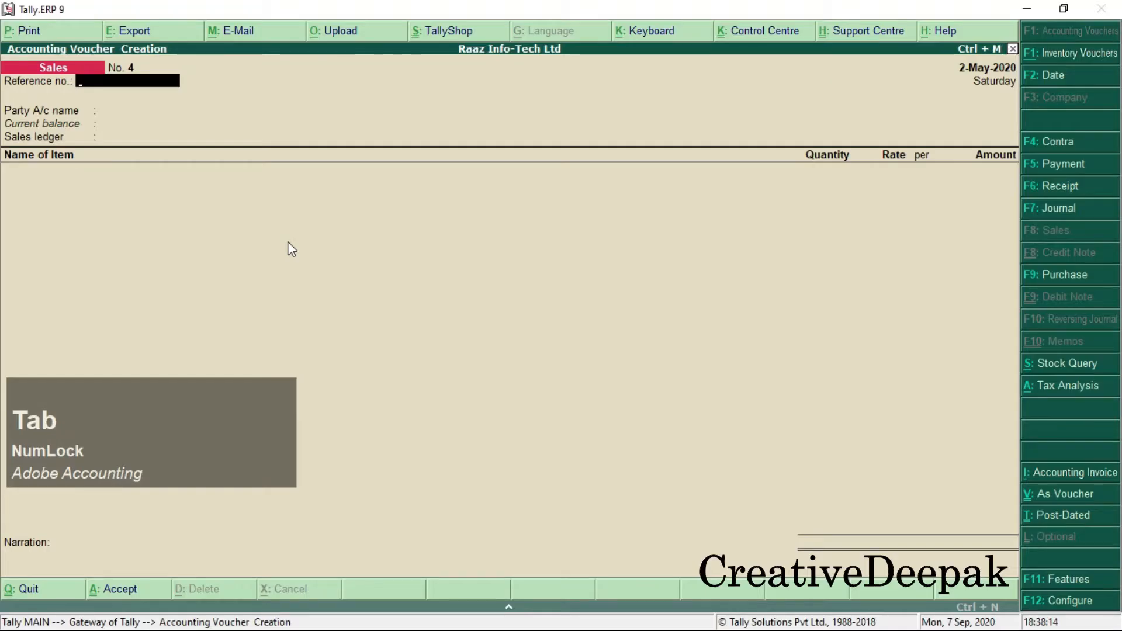
# Step: Start a payment voucher and set its date to 31-May-2020
pyautogui.press('F5')
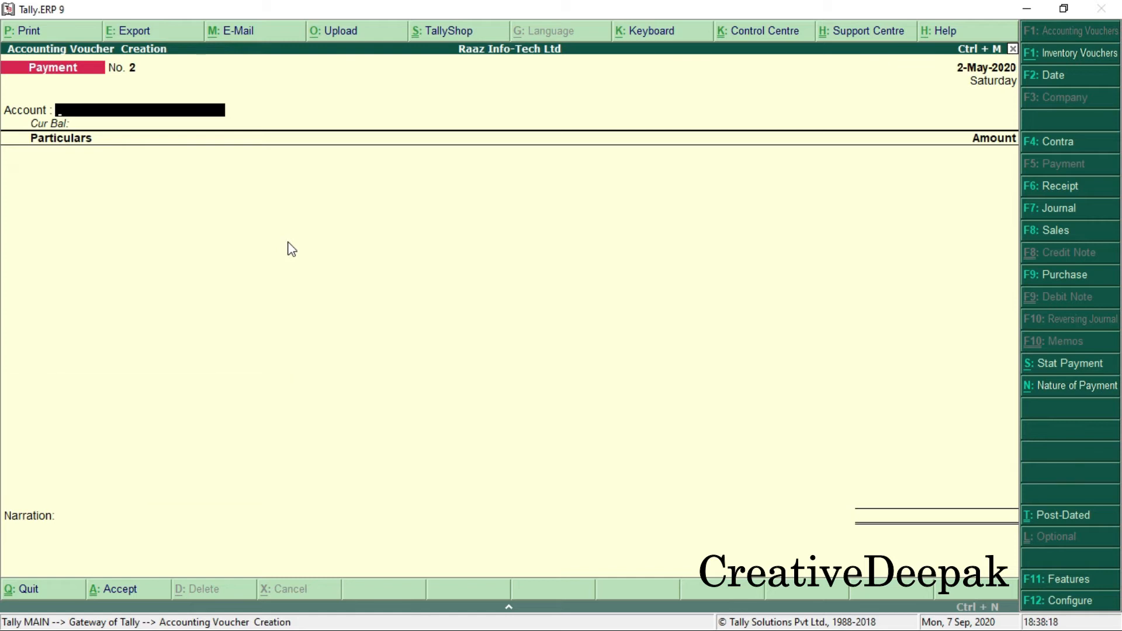
pyautogui.press('F2')
pyautogui.write('31.5')
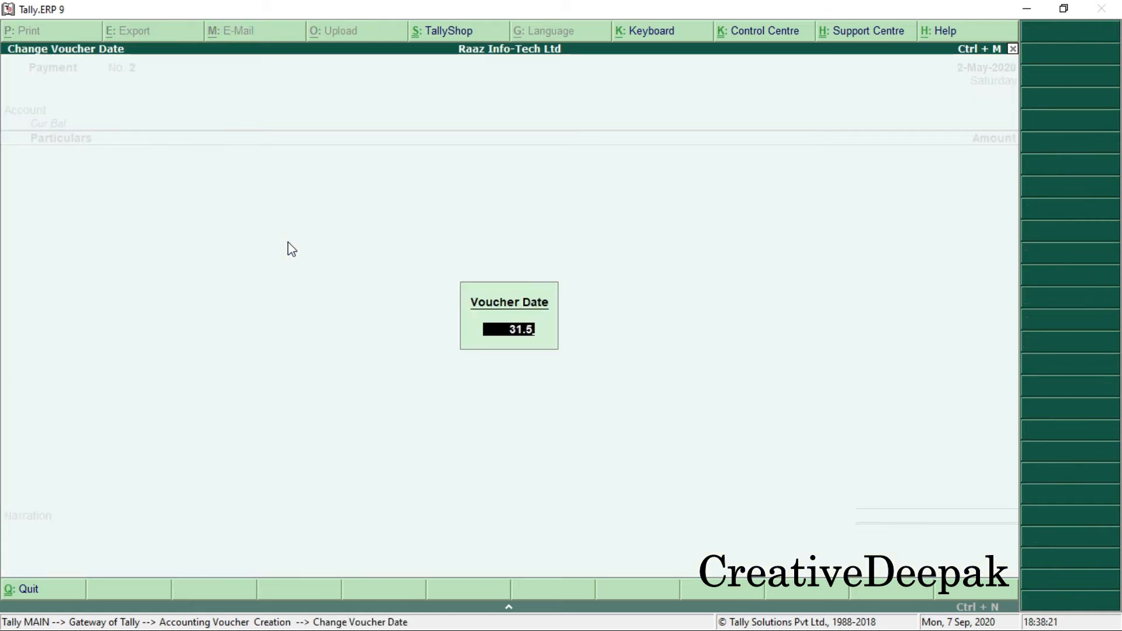
pyautogui.press('Return')
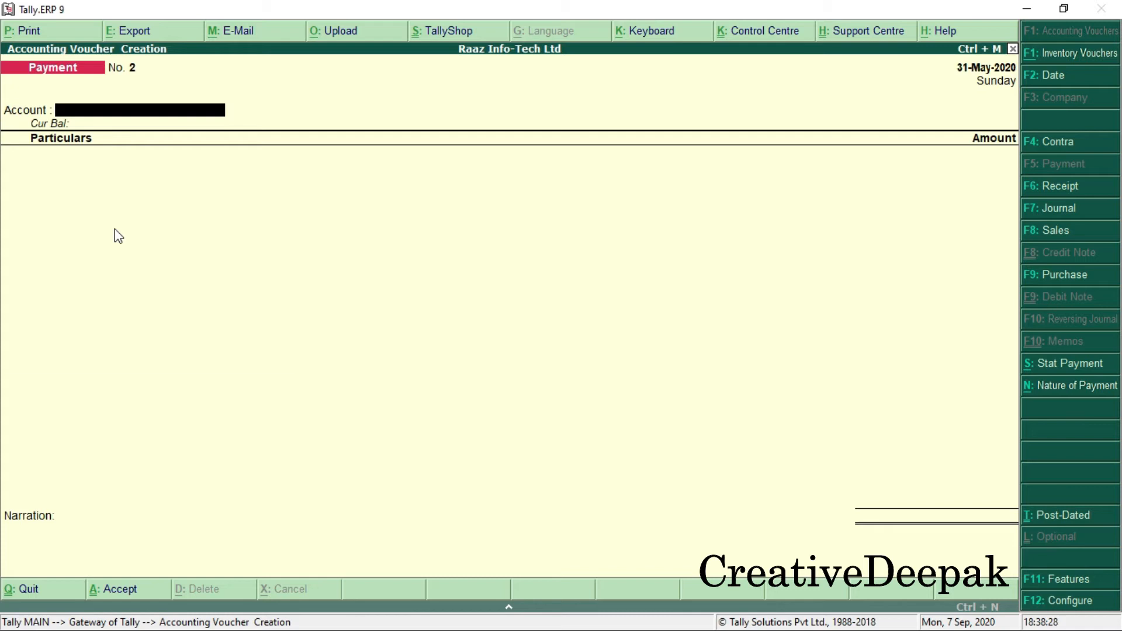
# Step: Choose Punjab National Bank as the payment account and Salary as the ledger under Particulars
pyautogui.write('P')
pyautogui.press('Return')
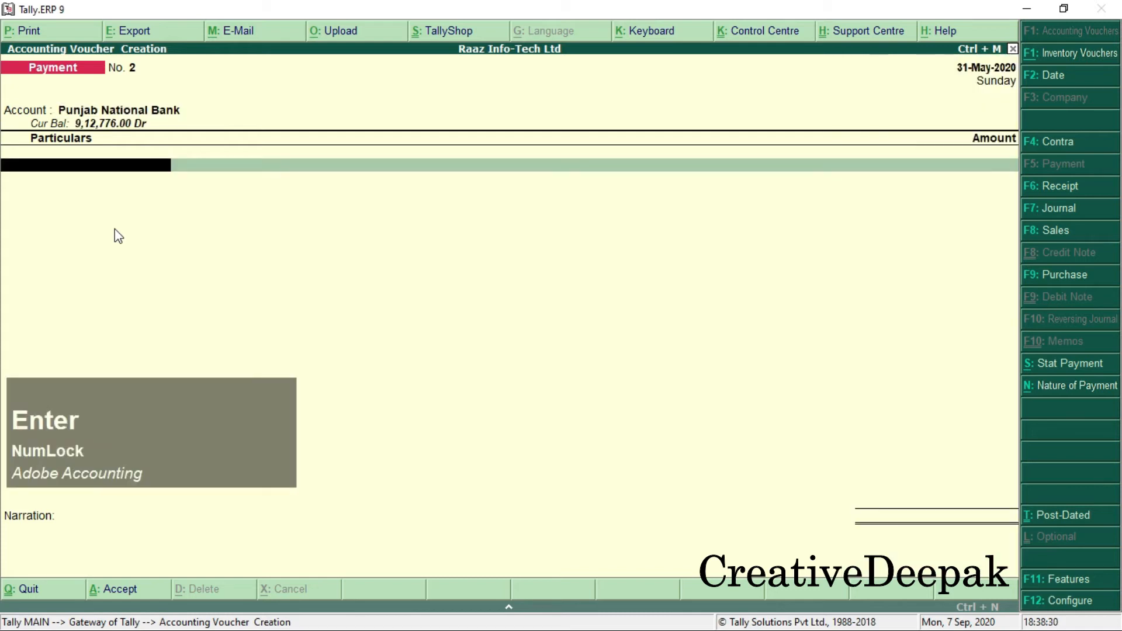
pyautogui.write('S')
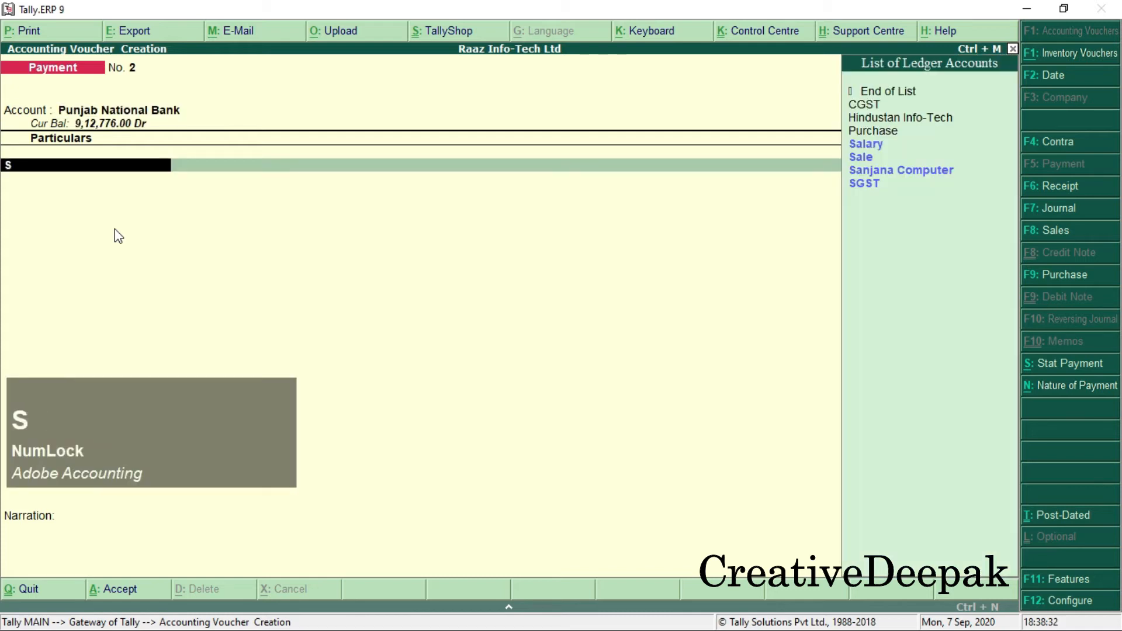
pyautogui.press('Down')
pyautogui.press('Return')
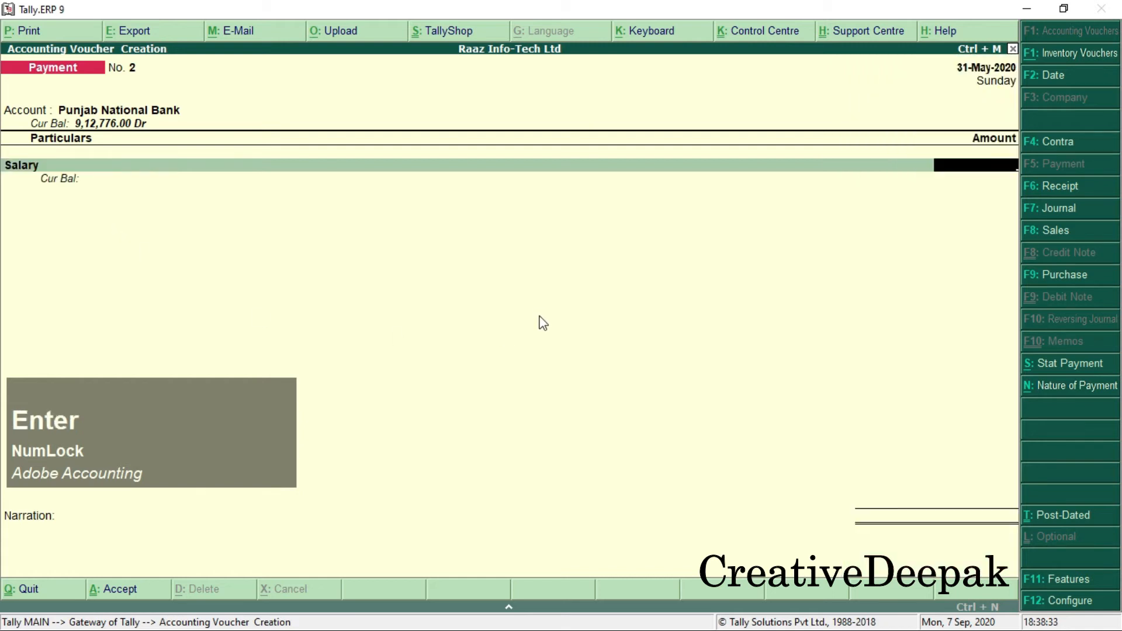
# Step: Check the salary amount in Banking final.pdf, and set the Salary line's amount to 30000 in Tally.ERP 9
pyautogui.hotkey('alt', 'Tab')
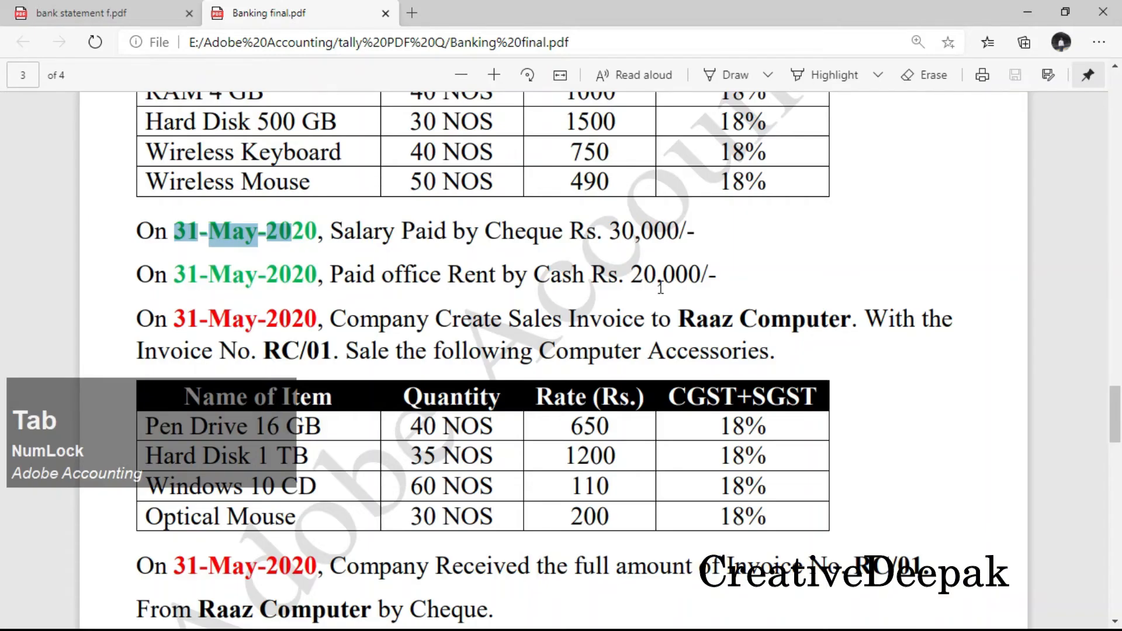
pyautogui.moveTo(611, 233); pyautogui.dragTo(692, 234)
pyautogui.hotkey('alt', 'Tab')
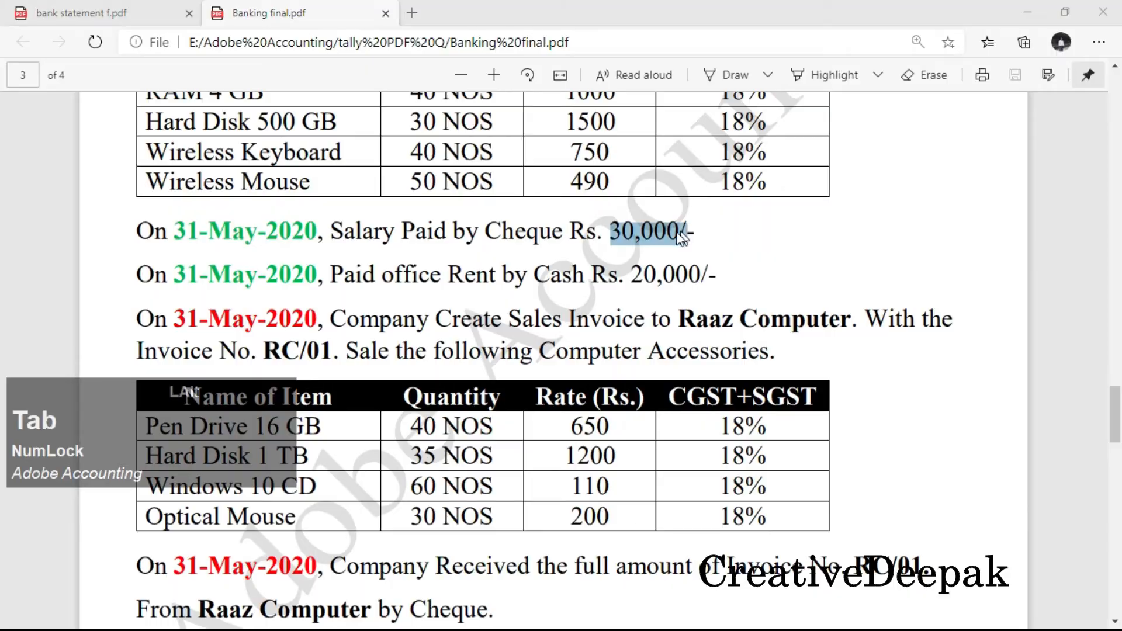
pyautogui.write('30000')
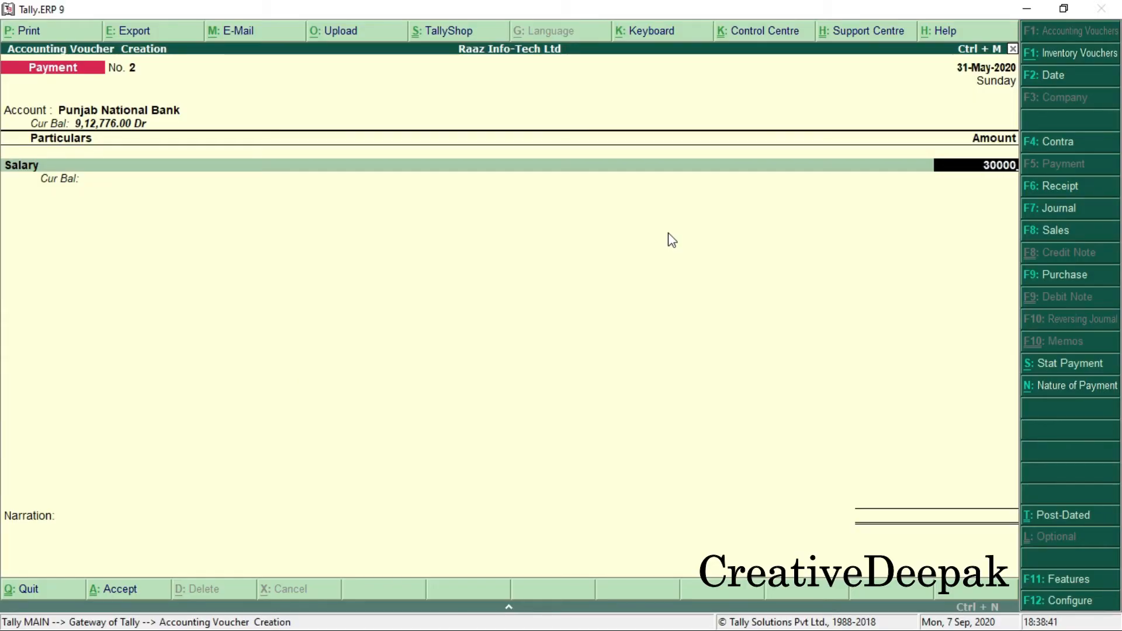
pyautogui.press('Return')
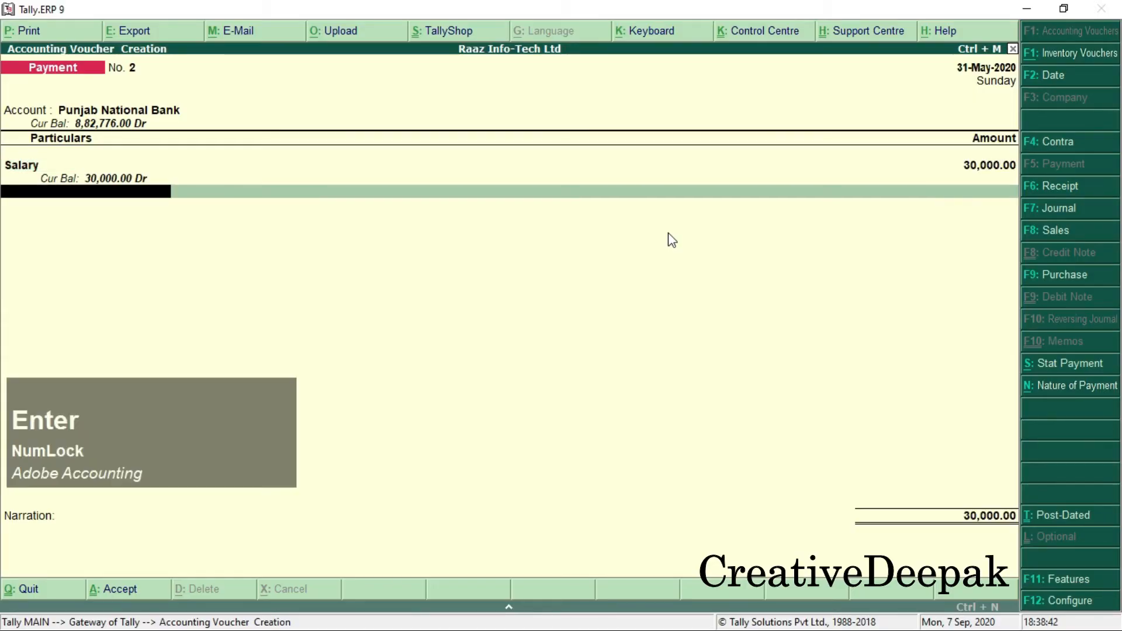
# Step: Keep the Cheque bank allocation for Punjab National Bank without an instrument number, leave the narration empty, and save the salary payment voucher
pyautogui.press('Return')
pyautogui.press('Return')
pyautogui.press('Return')
pyautogui.press('Return')
pyautogui.press('Return')
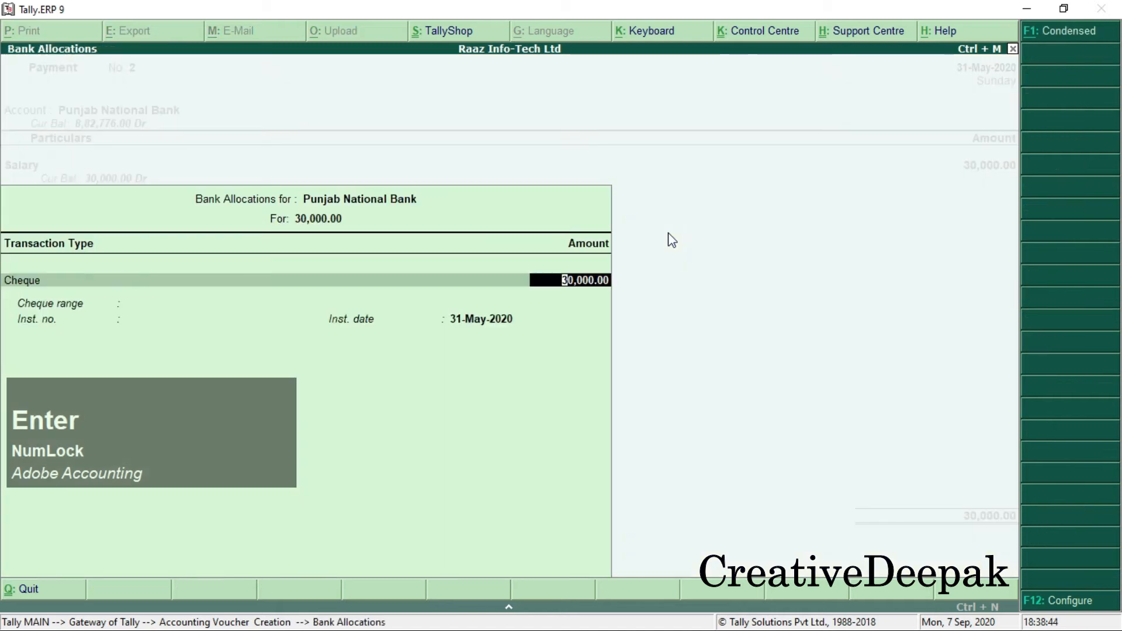
pyautogui.press('Return')
pyautogui.press('Return')
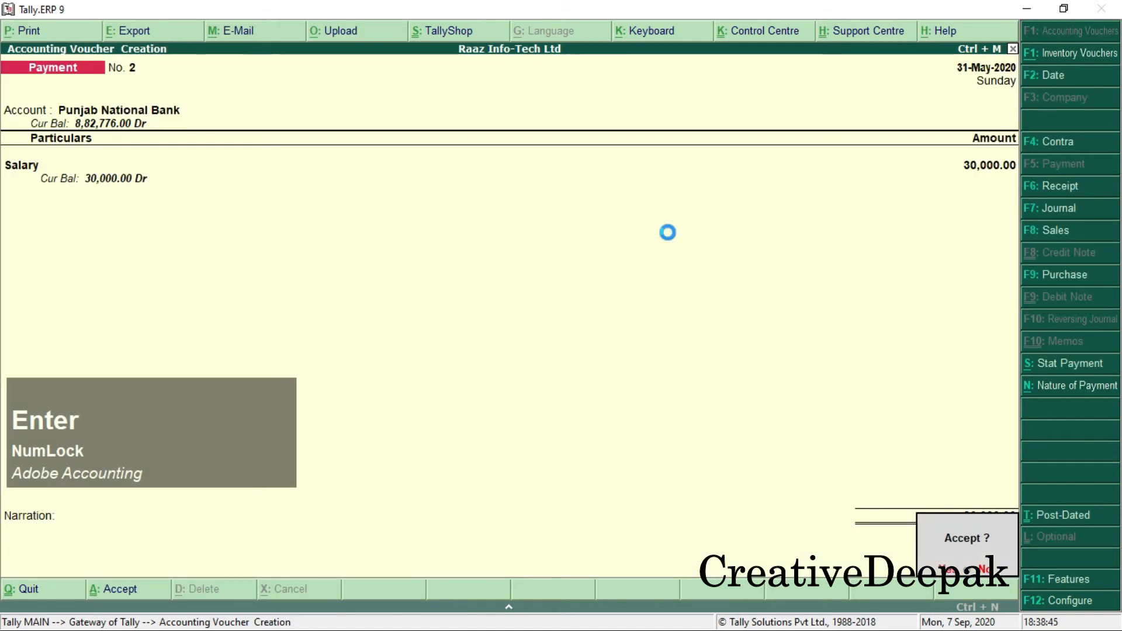
# Step: Switch to Banking final.pdf, examine the 31-May-2020 office rent transaction's payment mode and amount, and return to Tally.ERP 9
pyautogui.hotkey('alt', 'Tab')
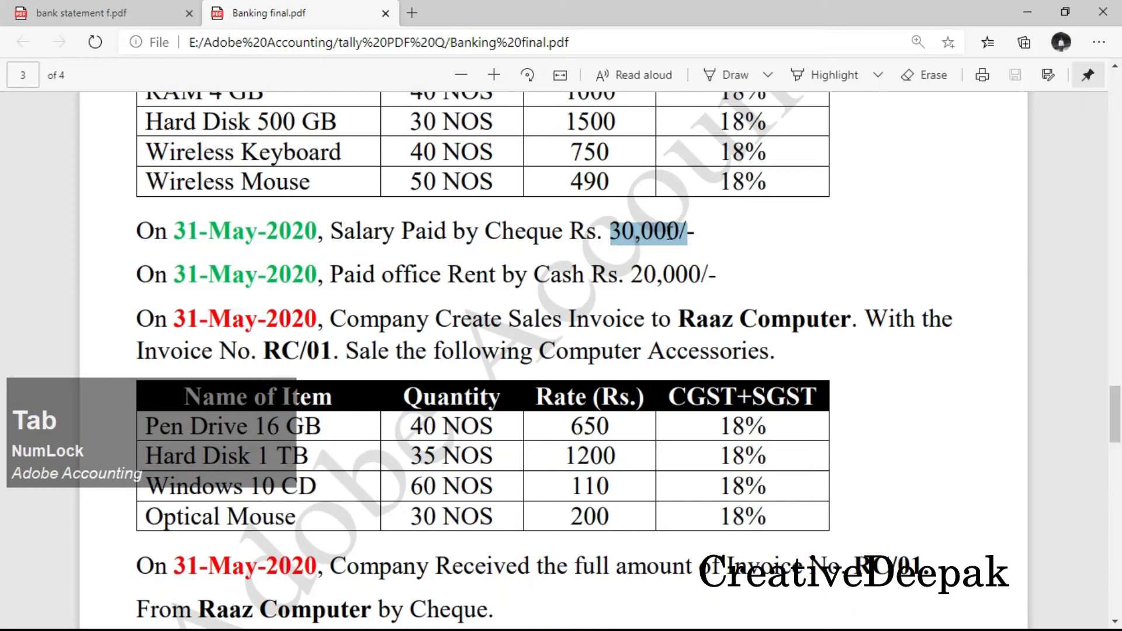
pyautogui.moveTo(176, 275); pyautogui.dragTo(550, 287)
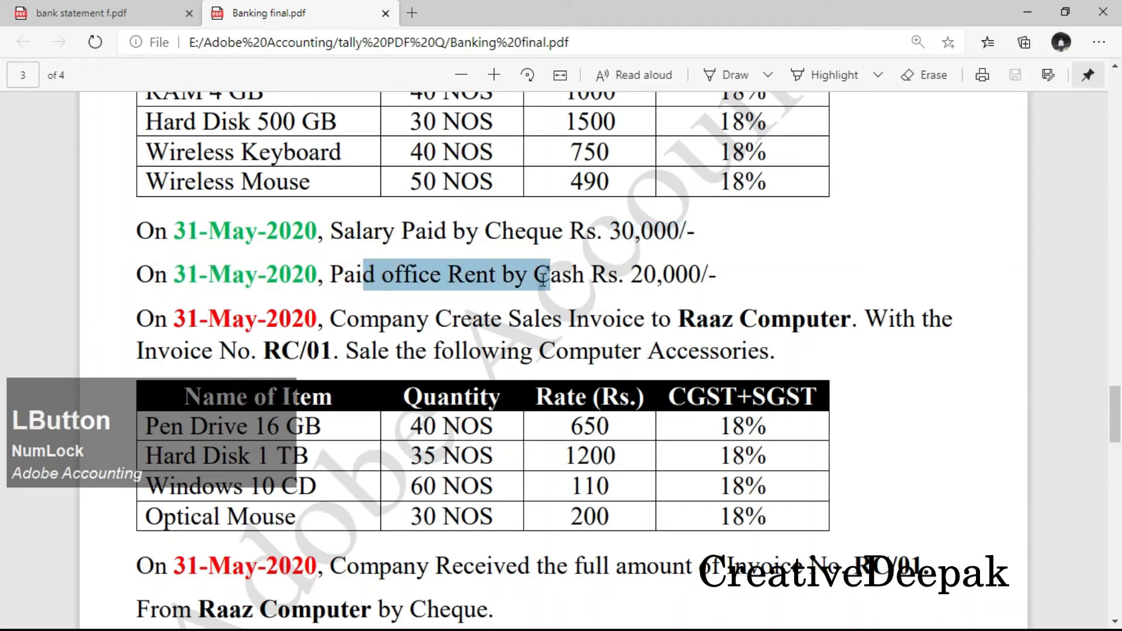
pyautogui.click(520, 286)
pyautogui.moveTo(443, 280); pyautogui.dragTo(582, 288)
pyautogui.moveTo(504, 283); pyautogui.dragTo(602, 285)
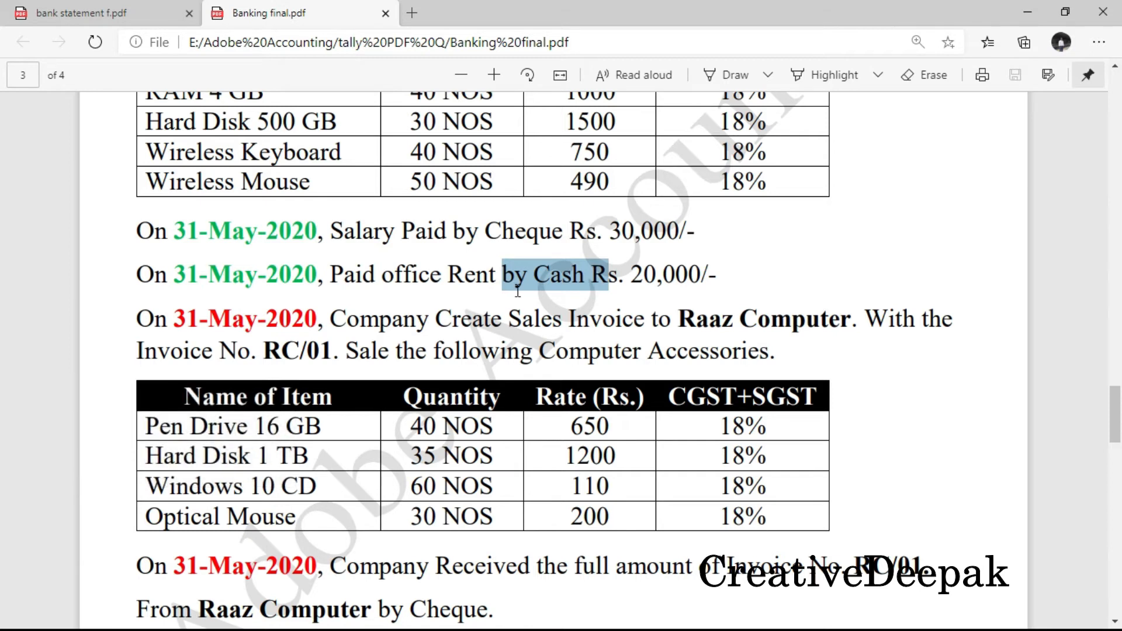
pyautogui.moveTo(631, 278); pyautogui.dragTo(722, 276)
pyautogui.hotkey('alt', 'Tab')
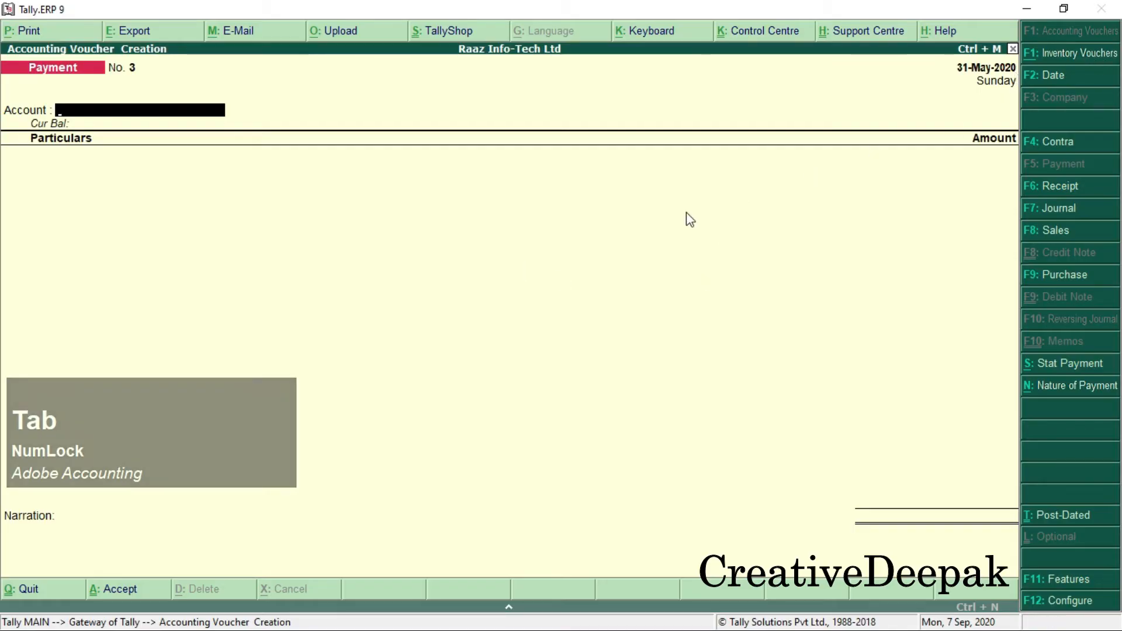
# Step: Choose Cash as the payment account and add the Rent ledger with an amount of 20000
pyautogui.write('C')
pyautogui.press('Return')
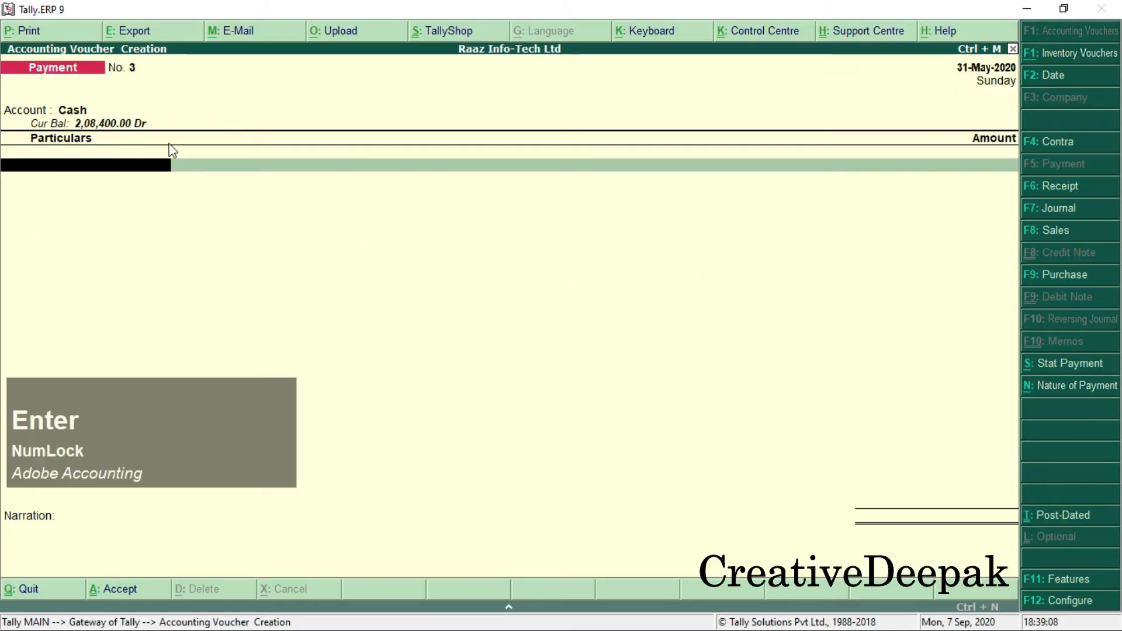
pyautogui.write('R')
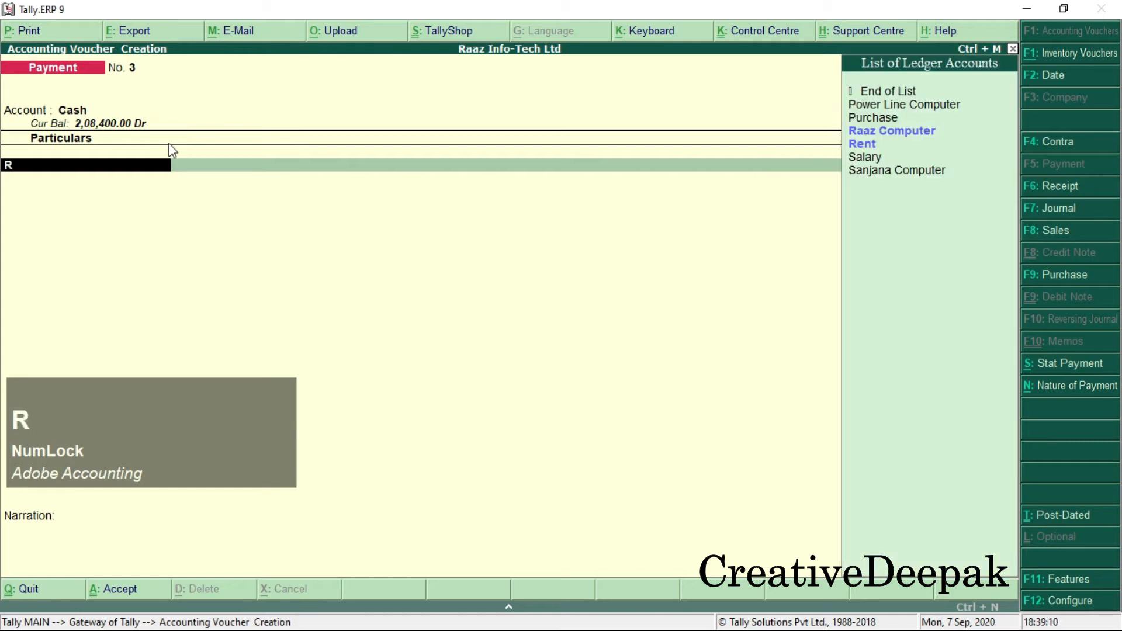
pyautogui.press('Down')
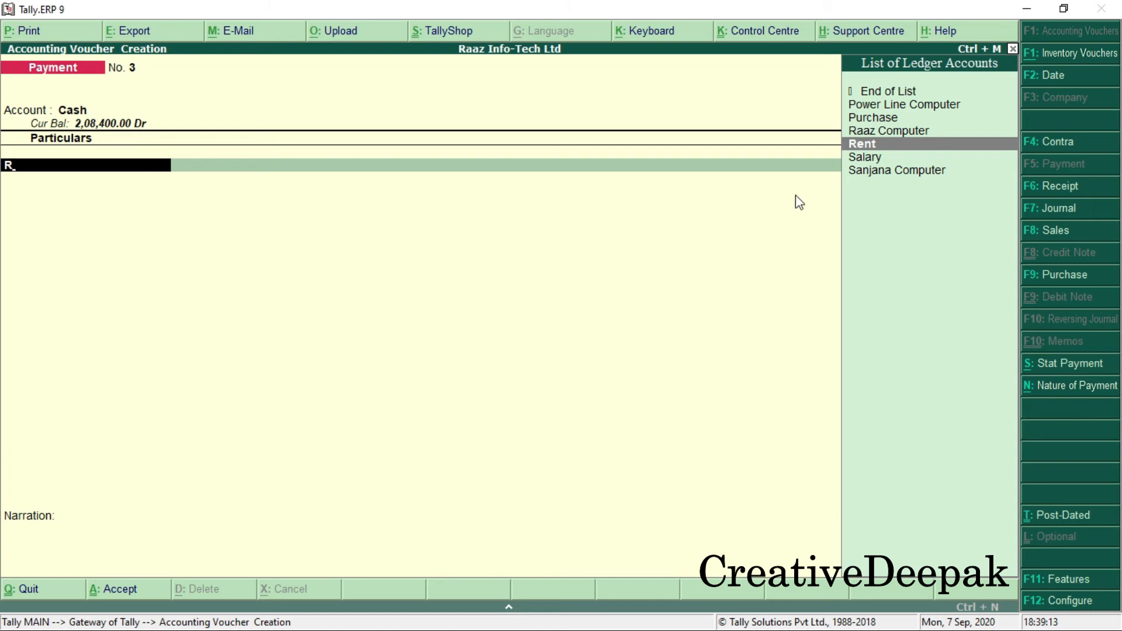
pyautogui.press('Return')
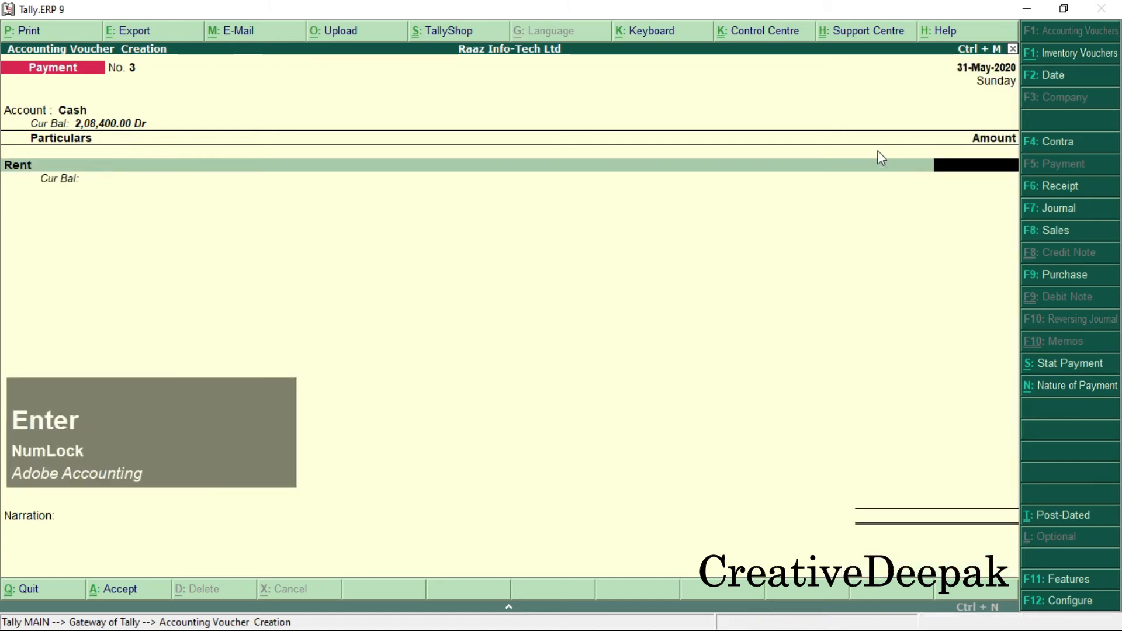
pyautogui.write('20000')
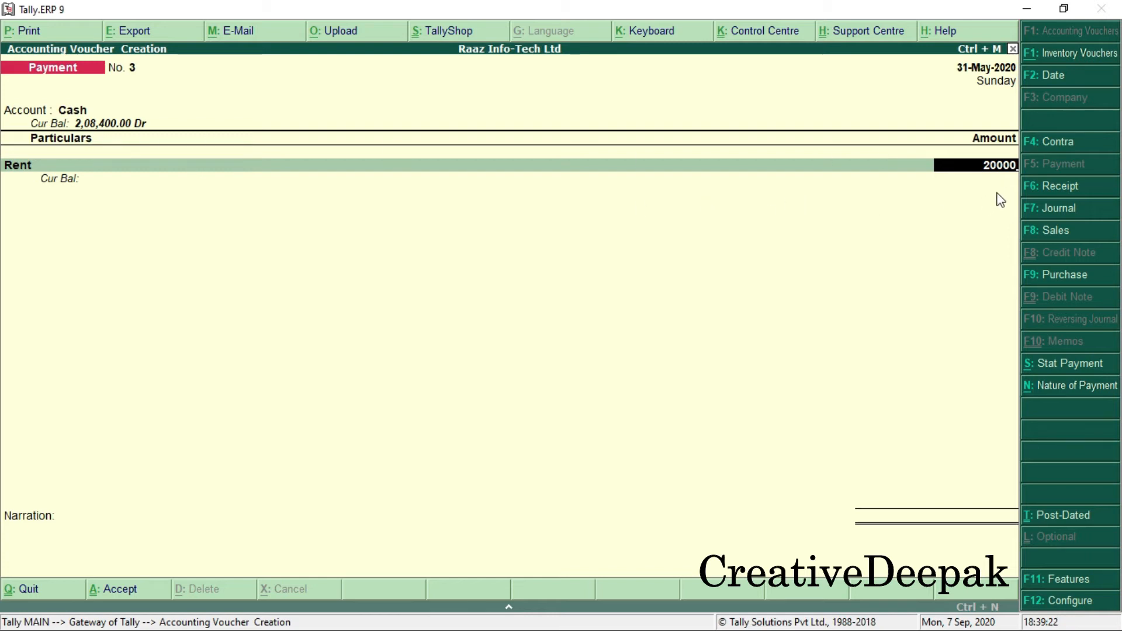
pyautogui.press('Return')
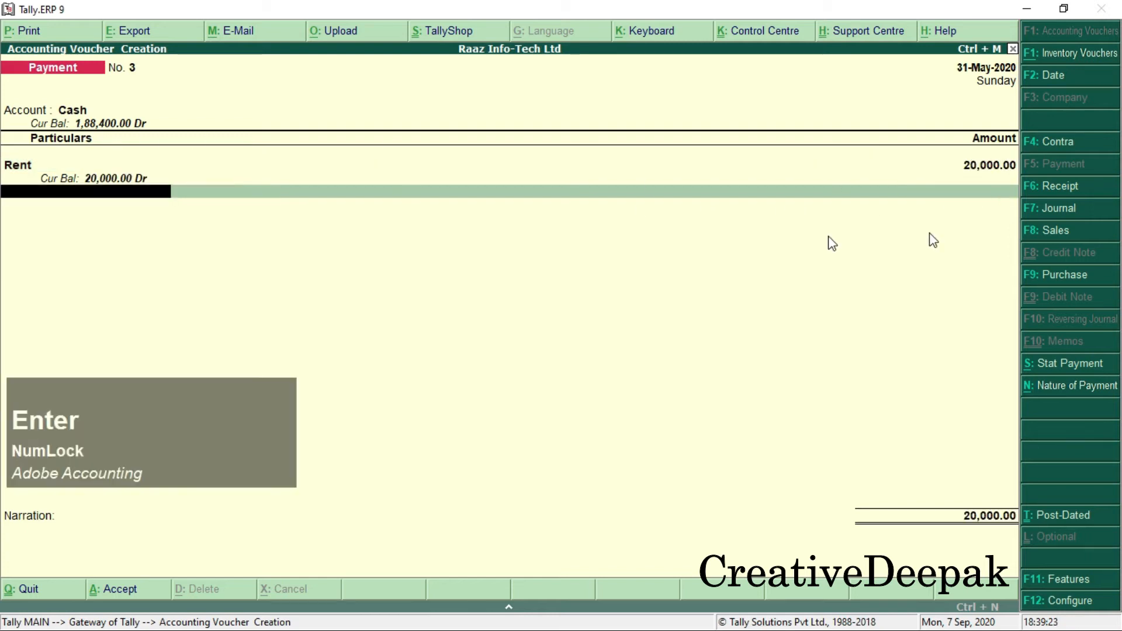
# Step: Keep Cash as the account and 20000 for Rent, leave the narration empty, and save the rent payment voucher
pyautogui.click(155, 130)
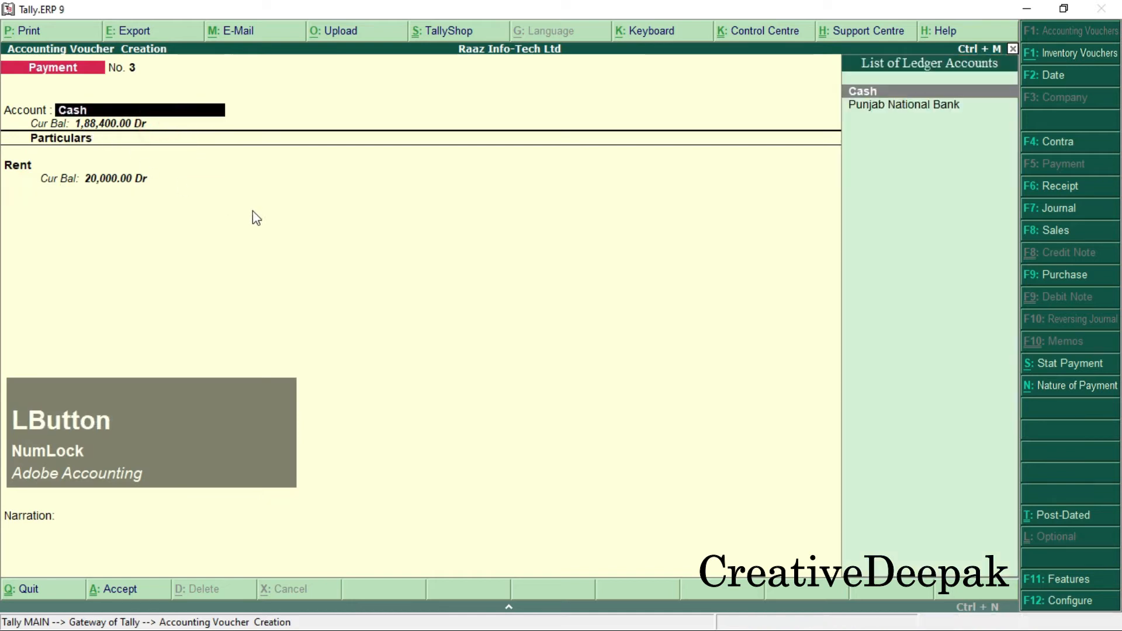
pyautogui.press('Return')
pyautogui.press('Return')
pyautogui.press('Return')
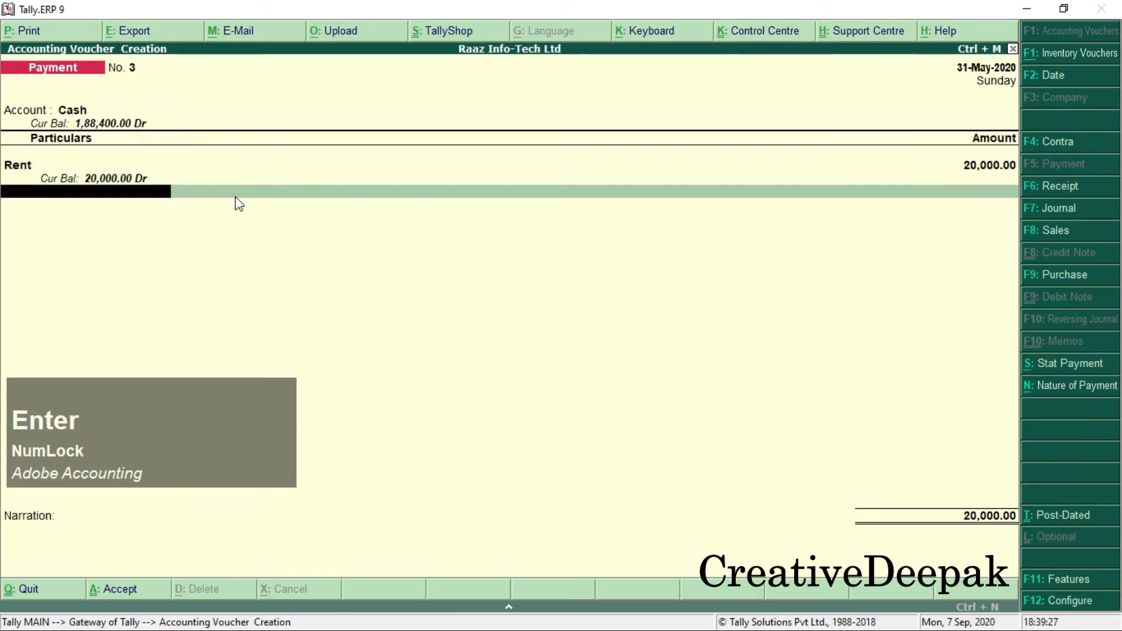
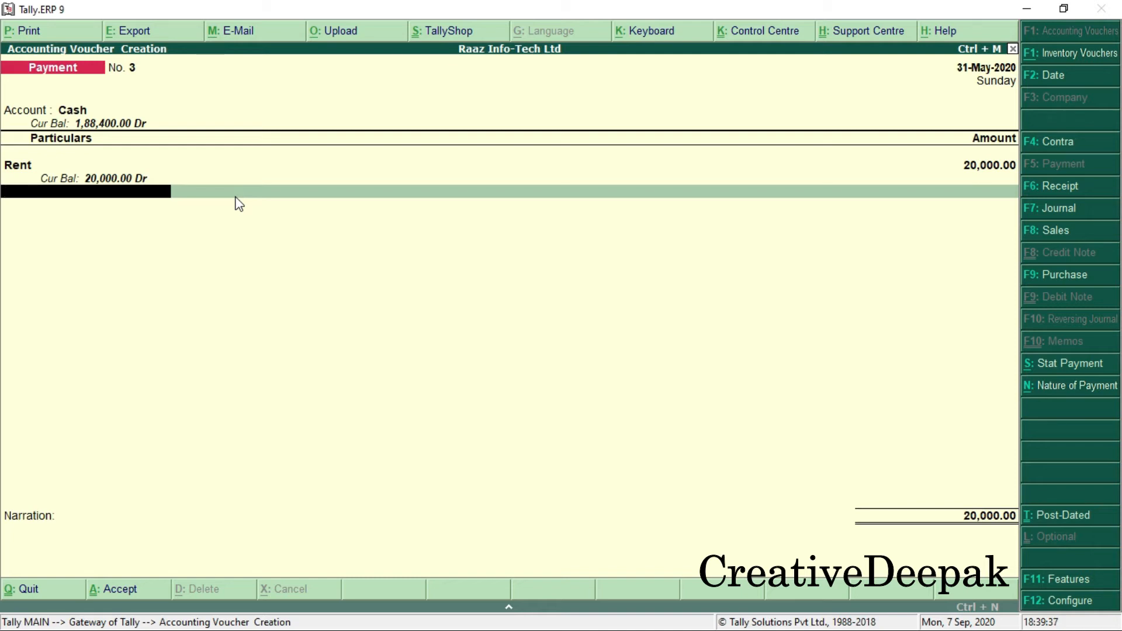
pyautogui.press('Return')
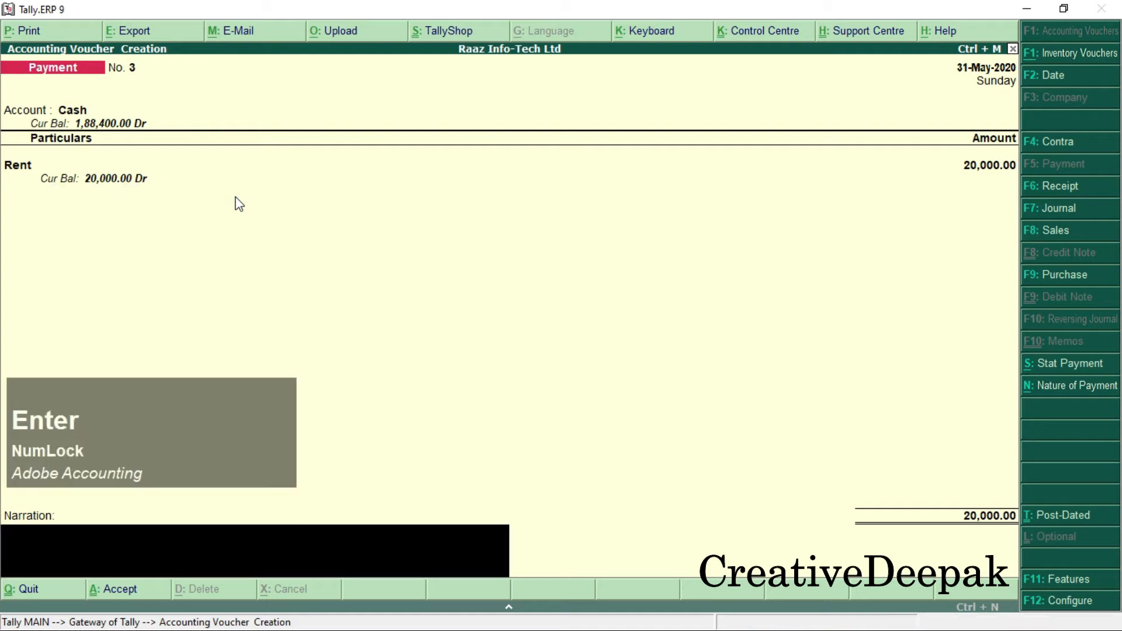
pyautogui.press('Return')
pyautogui.press('Return')
# Step: Switch to Banking final.pdf, examine the 31-May-2020 sales invoice's party, invoice number and item table, and return to Tally.ERP 9
pyautogui.hotkey('alt', 'Tab')
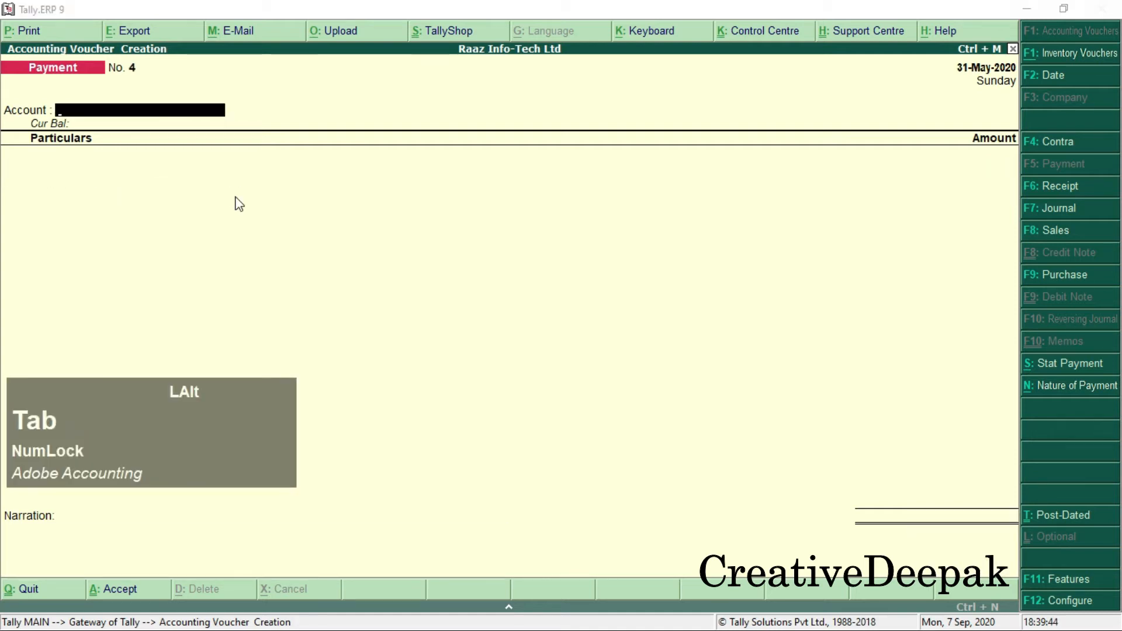
pyautogui.scroll(-1, 243, 224)
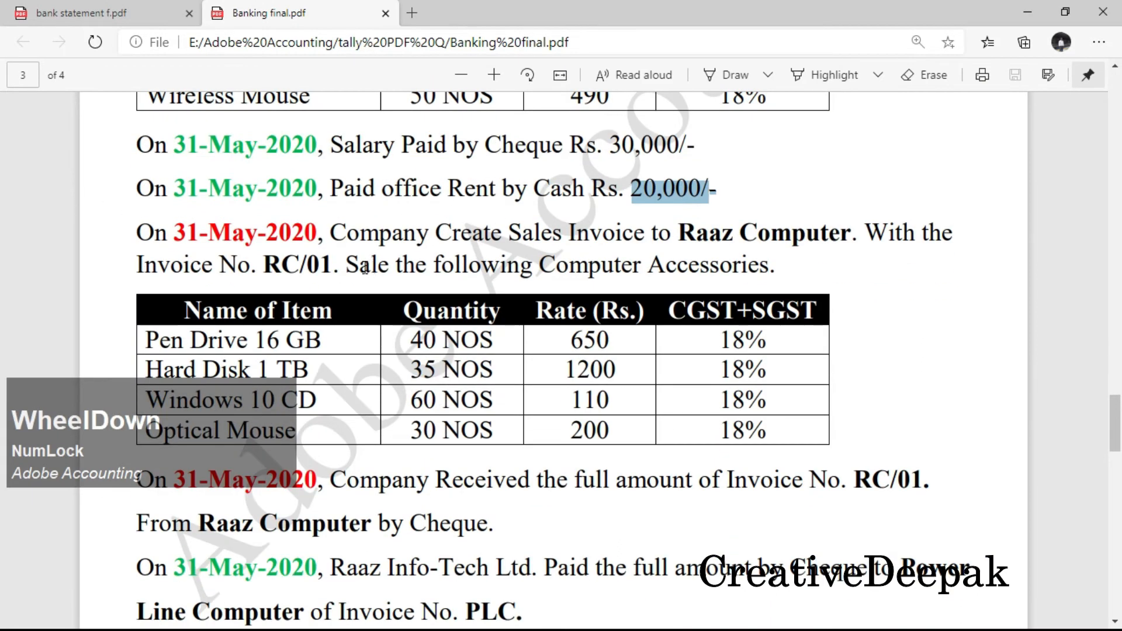
pyautogui.scroll(-1, 345, 251)
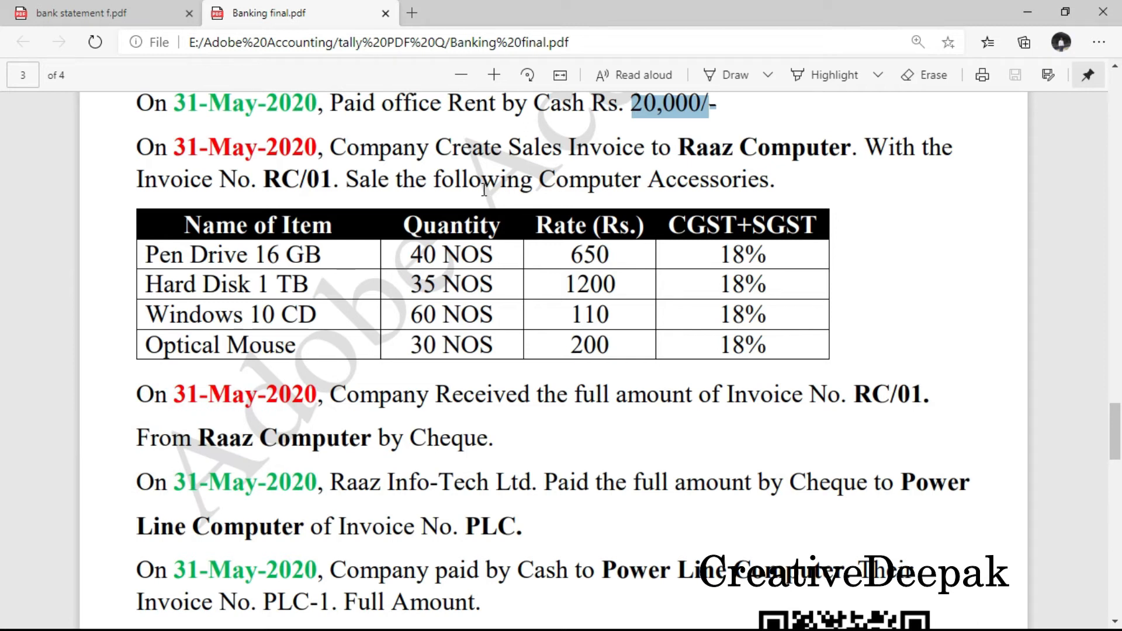
pyautogui.moveTo(331, 149); pyautogui.dragTo(391, 149)
pyautogui.scroll(1, 409, 192)
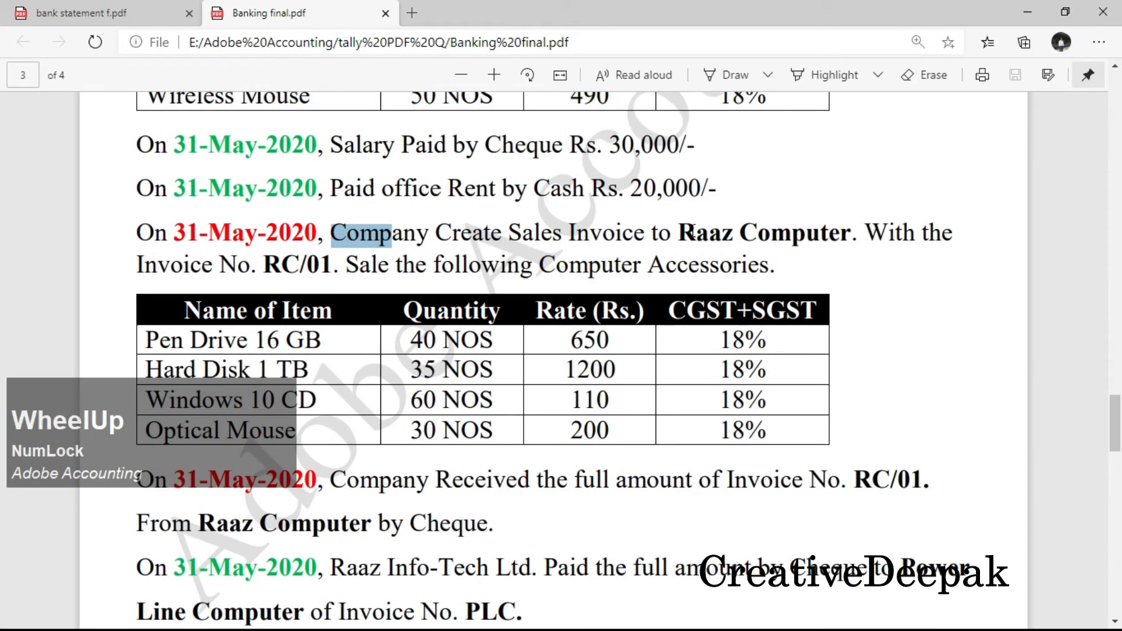
pyautogui.moveTo(676, 235); pyautogui.dragTo(849, 235)
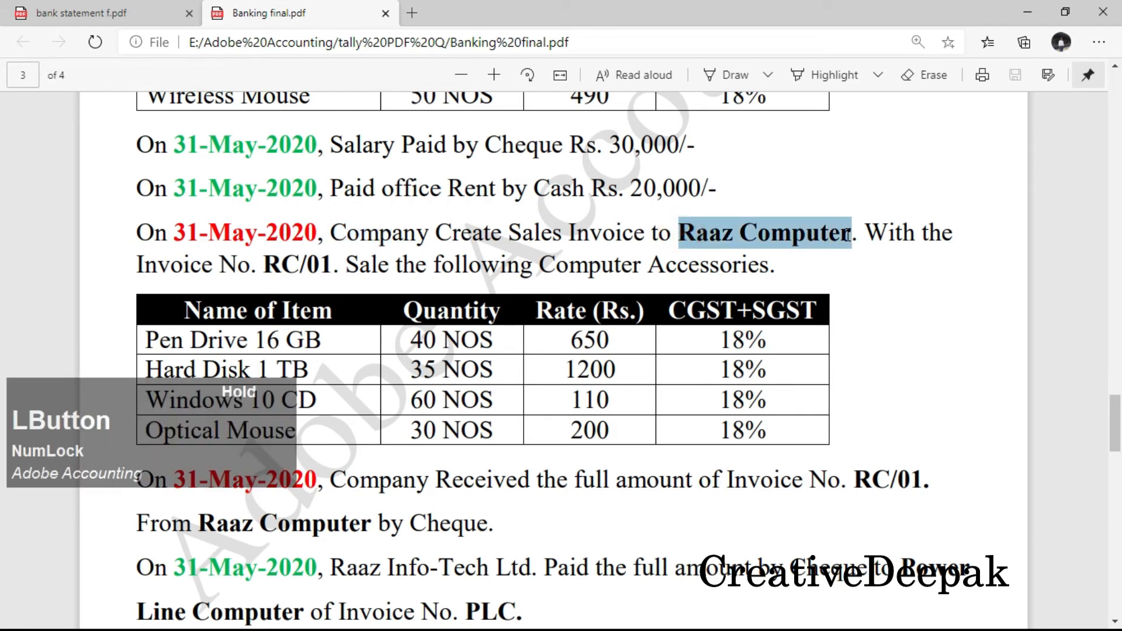
pyautogui.moveTo(260, 268); pyautogui.dragTo(786, 270)
pyautogui.scroll(-3, 682, 279)
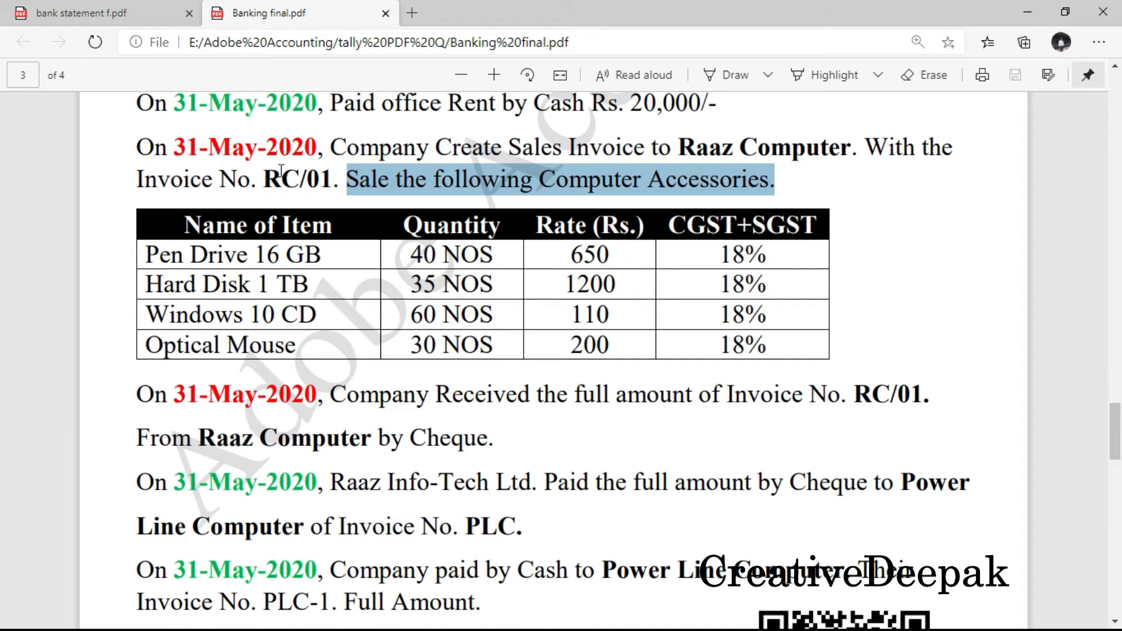
pyautogui.hotkey('alt', 'Tab')
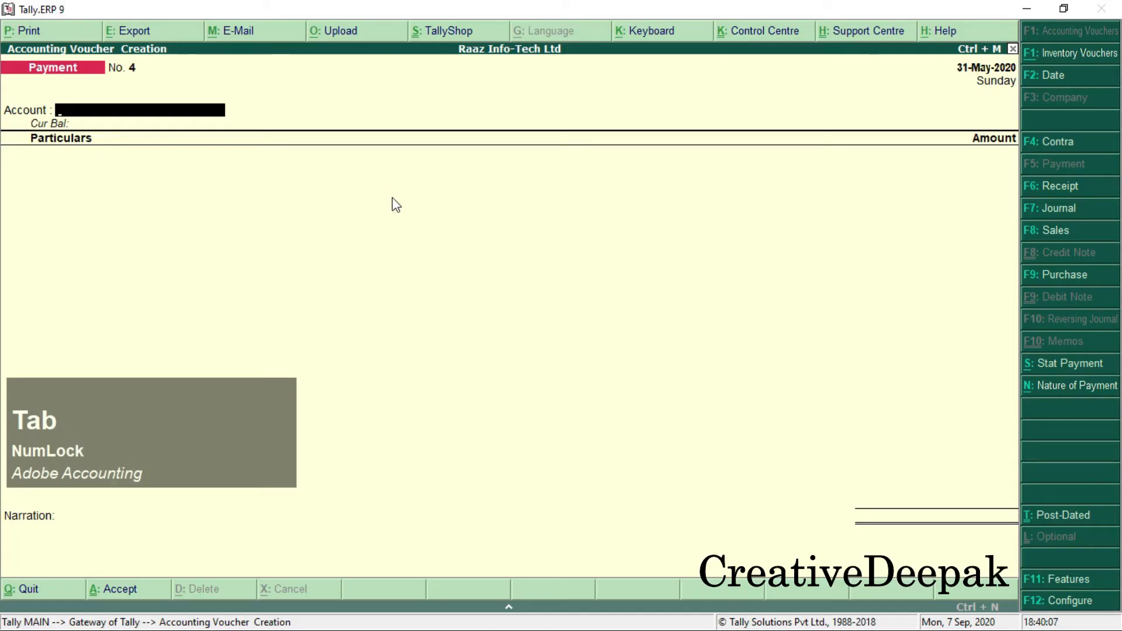
# Step: Start a sales voucher without a reference number, with Raaz Computer as party, default dispatch and party details, and Sale as sales ledger
pyautogui.press('F8')
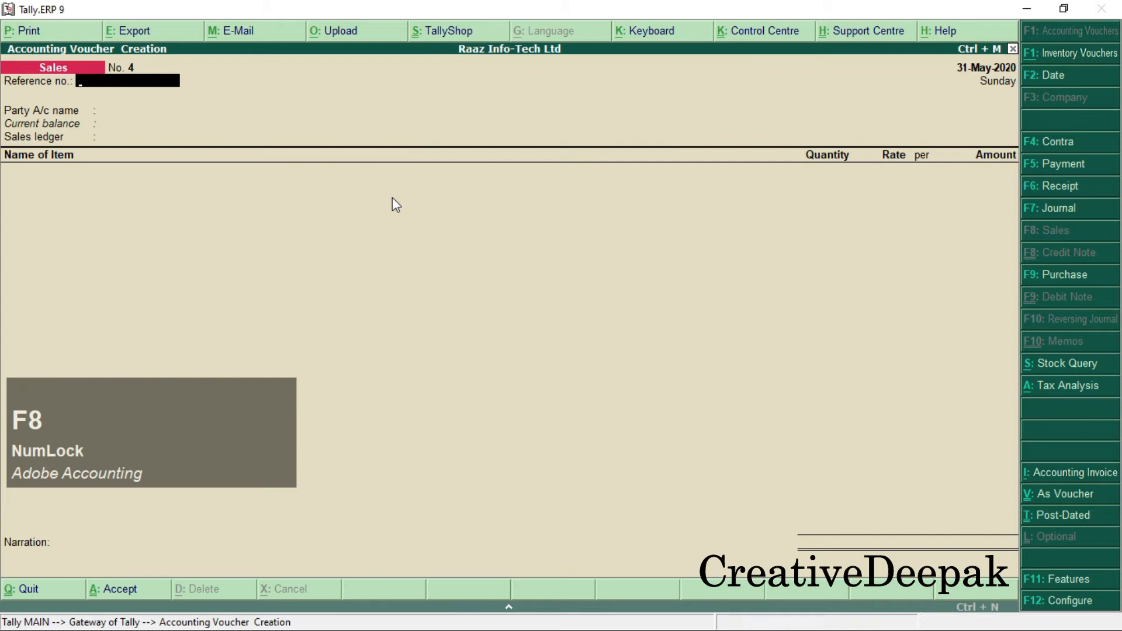
pyautogui.press('Return')
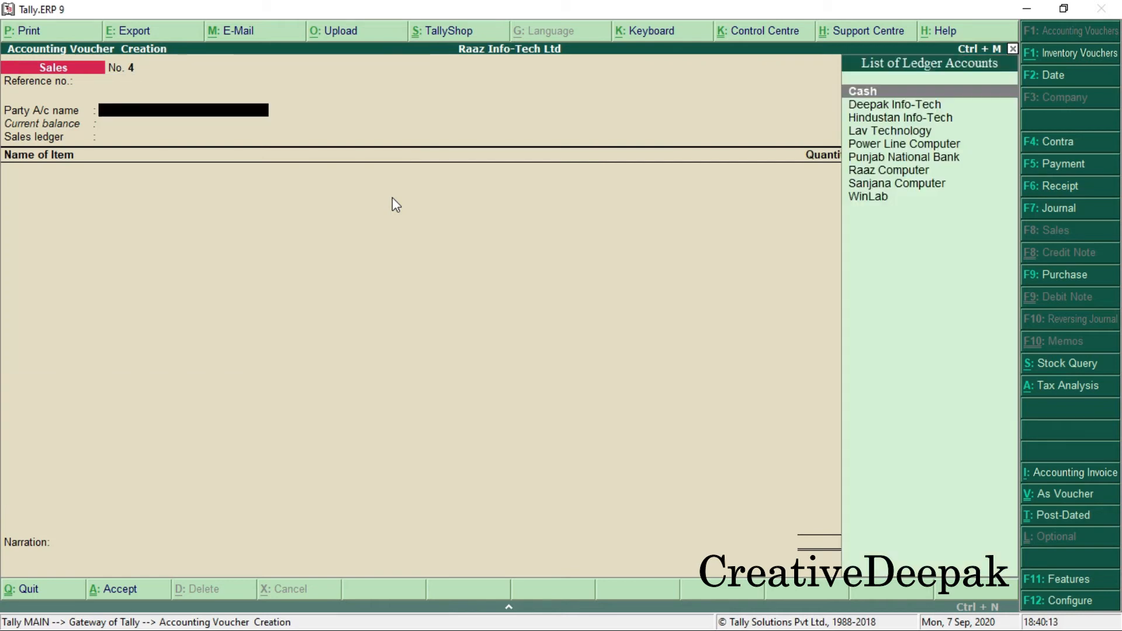
pyautogui.write('R')
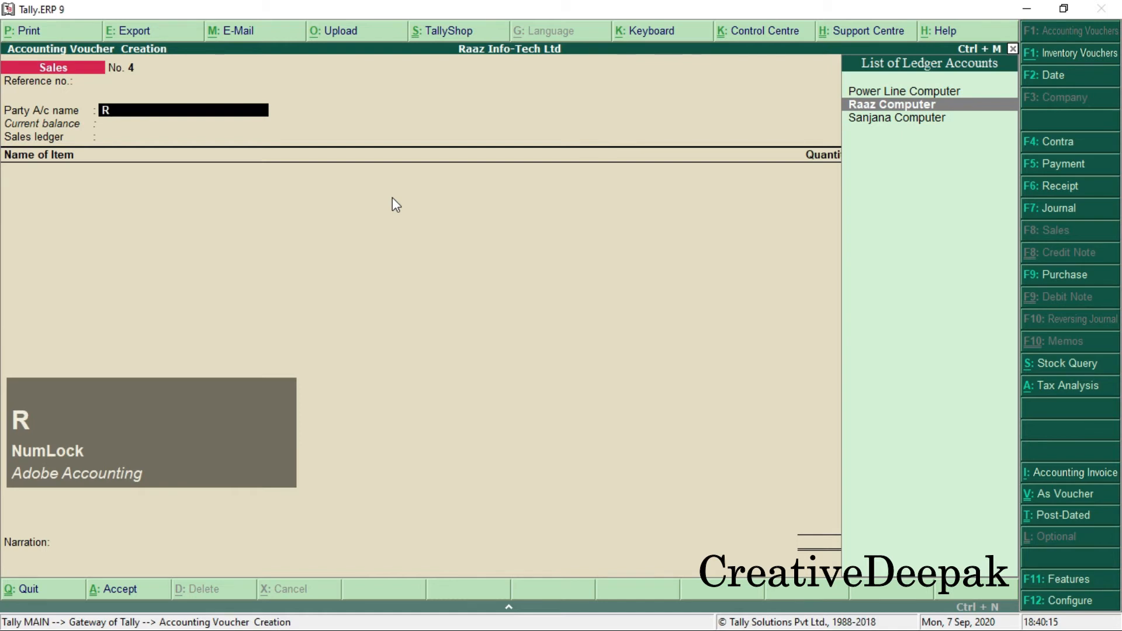
pyautogui.press('Return')
pyautogui.press('Return')
pyautogui.press('Return')
pyautogui.press('Return')
pyautogui.press('Return')
pyautogui.press('Return')
pyautogui.press('Return')
pyautogui.press('Return')
pyautogui.press('Return')
pyautogui.press('Return')
pyautogui.press('Return')
pyautogui.press('Return')
pyautogui.press('Return')
pyautogui.press('Return')
pyautogui.press('Return')
pyautogui.press('Return')
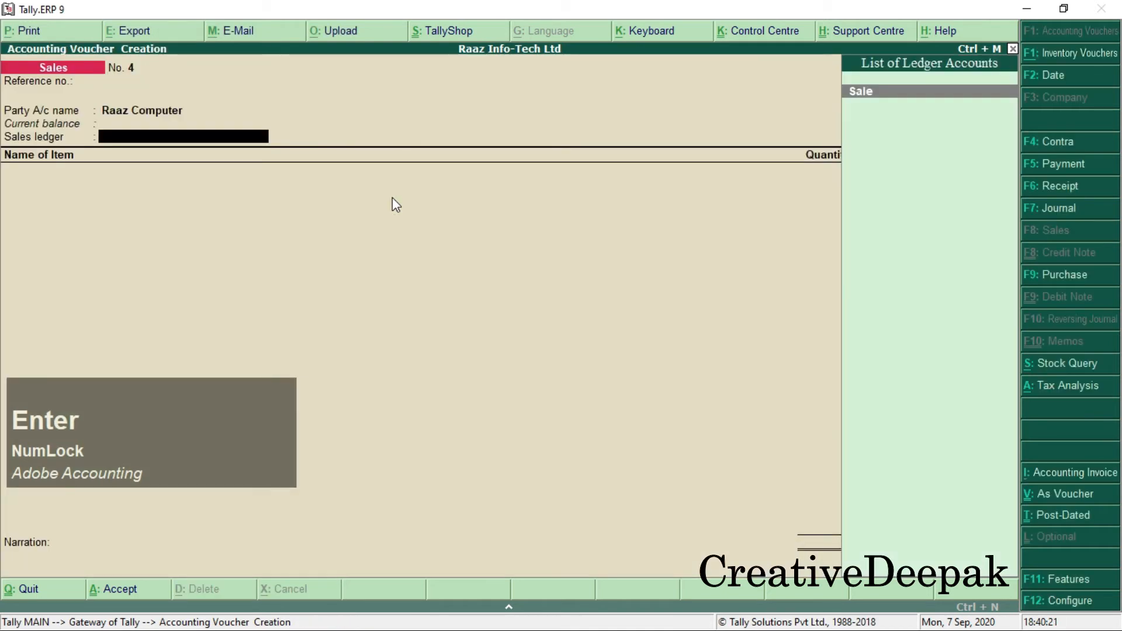
pyautogui.press('Return')
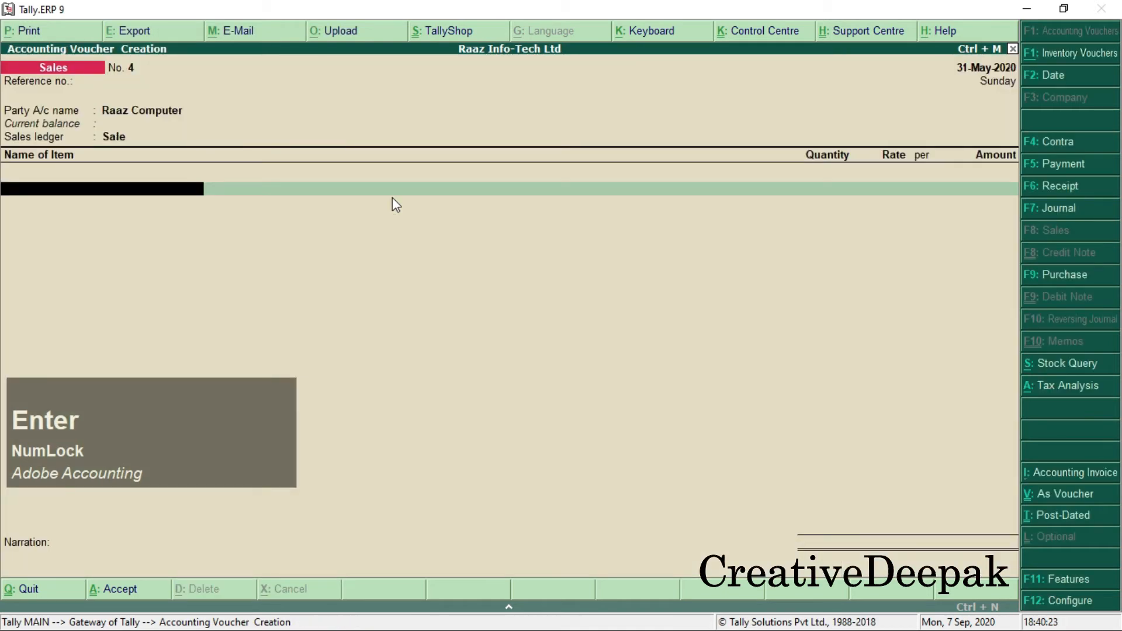
# Step: Check the first item in Banking final.pdf, and add Pen Drive 16 GB in Tally.ERP 9 with 40 NOS at a rate of 650
pyautogui.hotkey('alt', 'Tab')
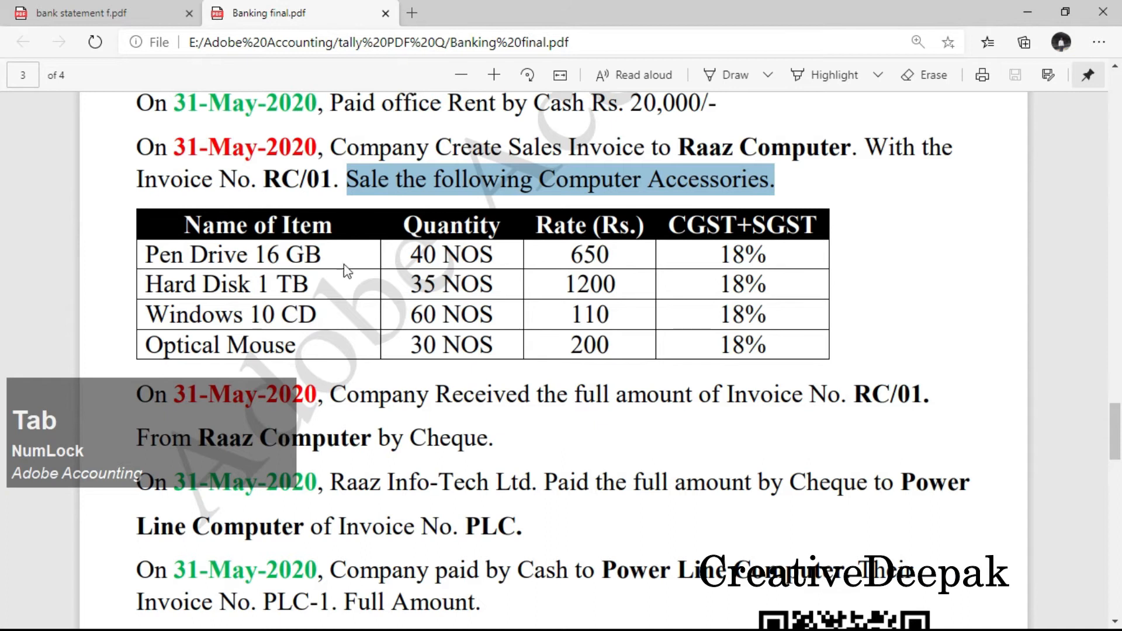
pyautogui.hotkey('alt', 'Tab')
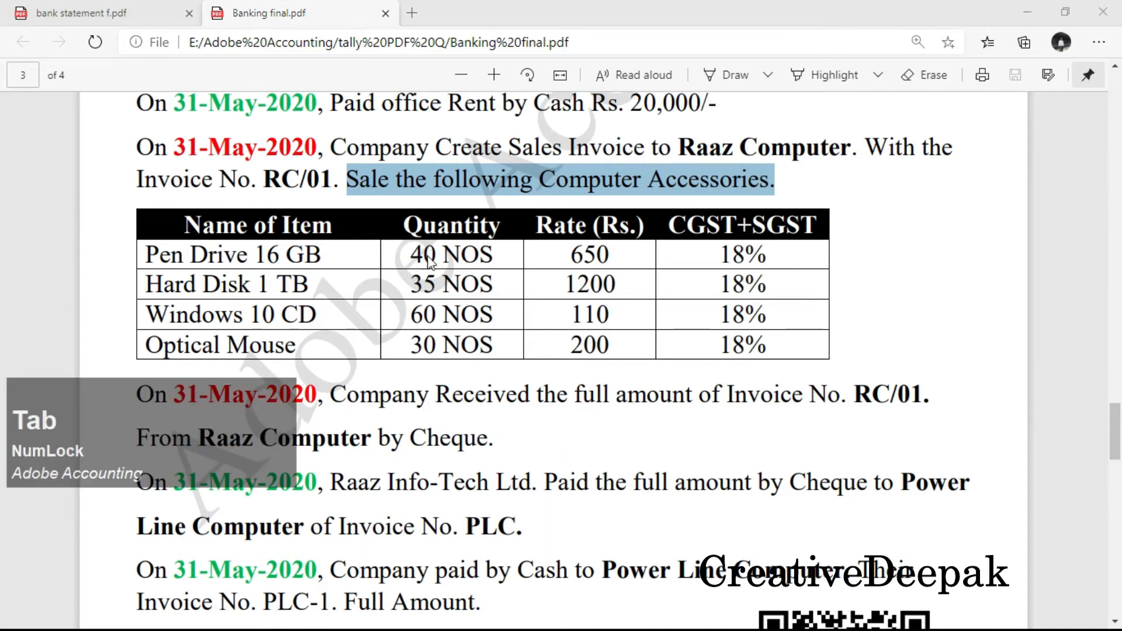
pyautogui.write('P')
pyautogui.press('Return')
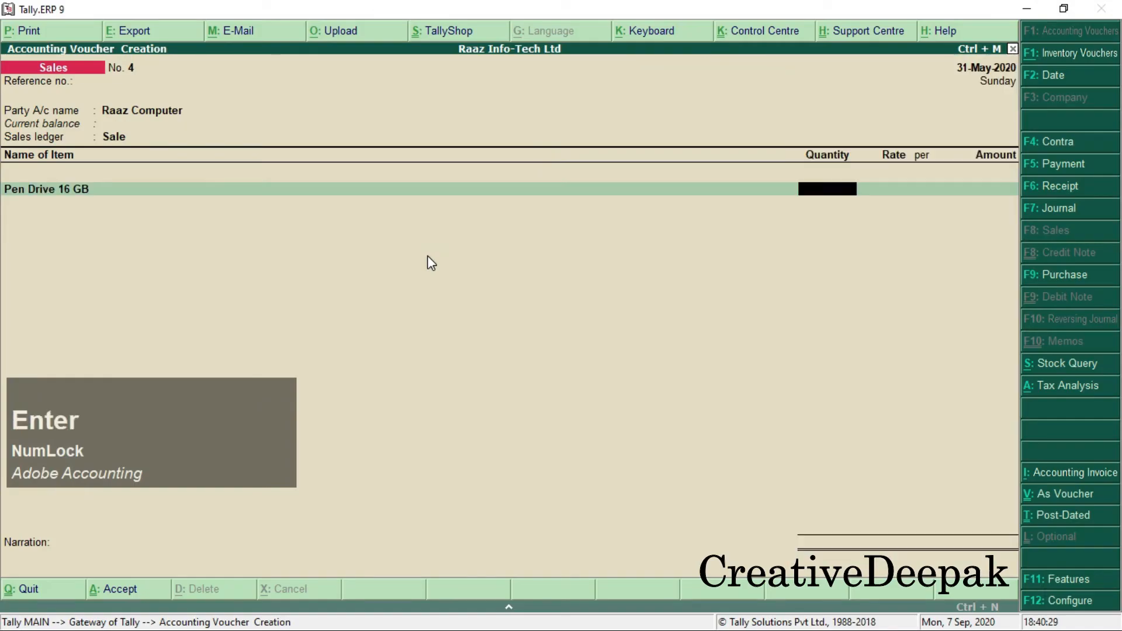
pyautogui.write('40')
pyautogui.press('Return')
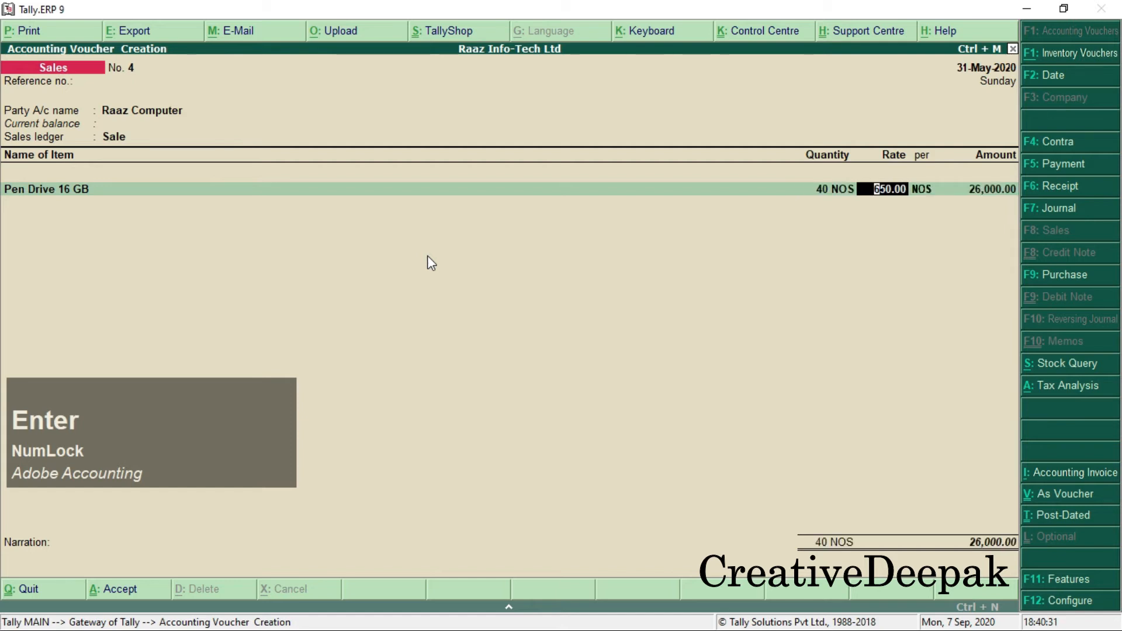
pyautogui.press('Return')
pyautogui.press('Return')
pyautogui.press('Return')
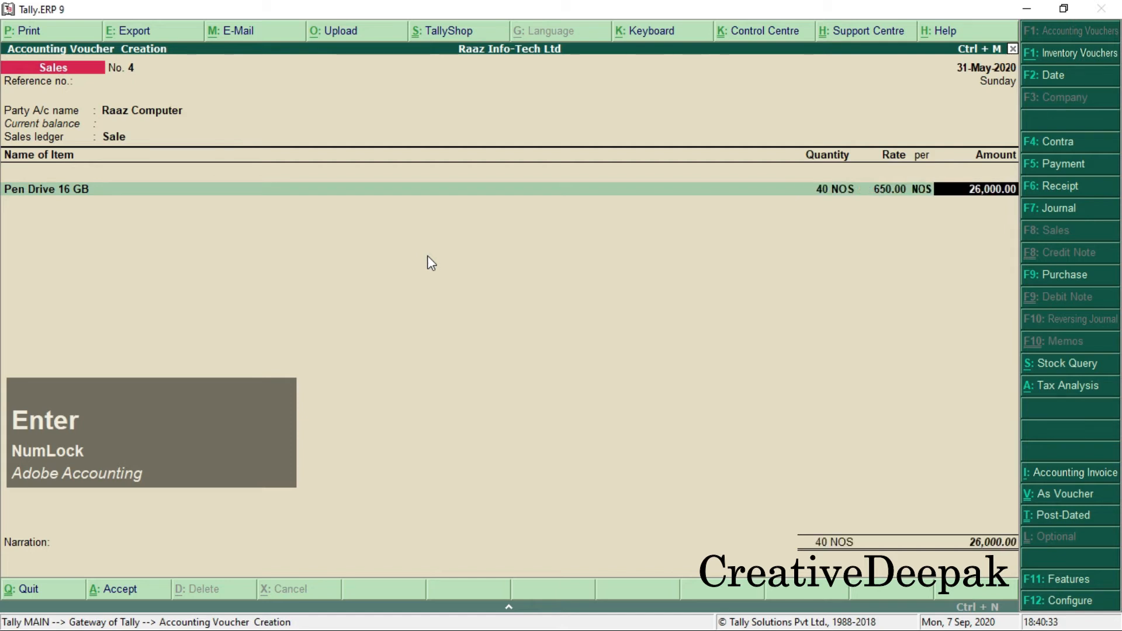
# Step: Check the second item in Banking final.pdf, and add Hard Disk 1 TB in Tally.ERP 9 with 35 NOS at a rate of 1200
pyautogui.hotkey('alt', 'Tab')
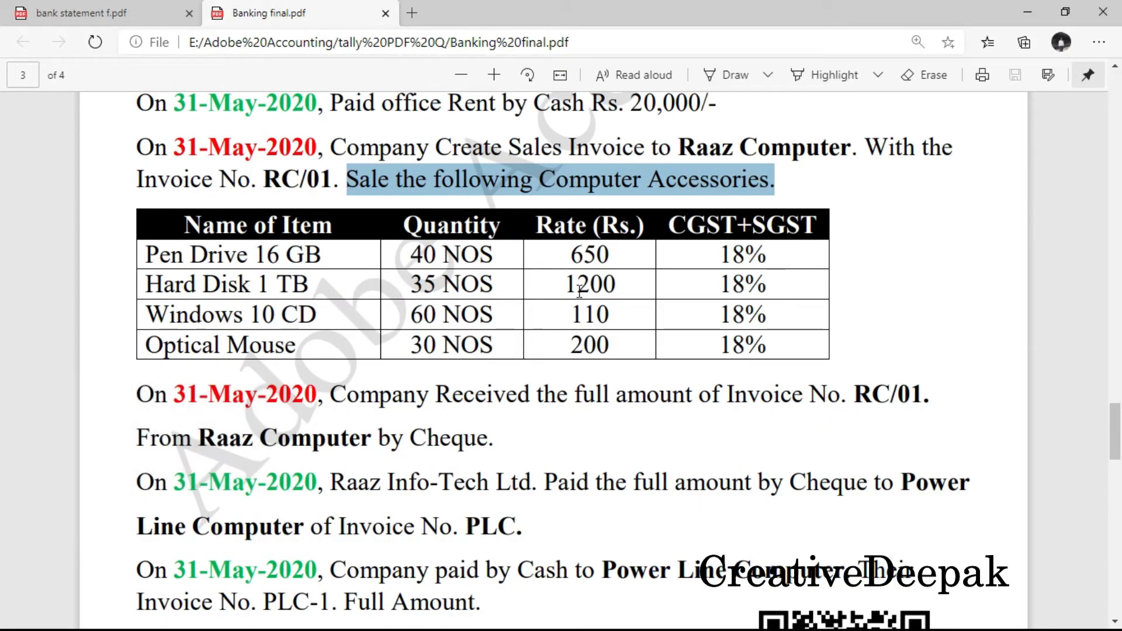
pyautogui.hotkey('alt', 'Tab')
pyautogui.write('H')
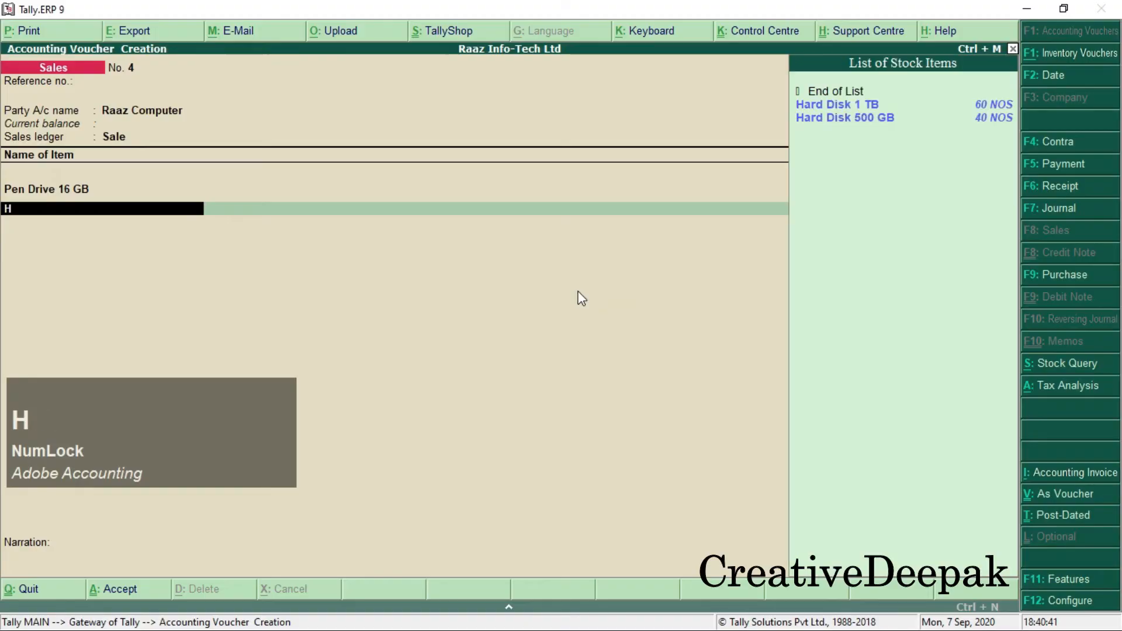
pyautogui.press('Down')
pyautogui.press('Up')
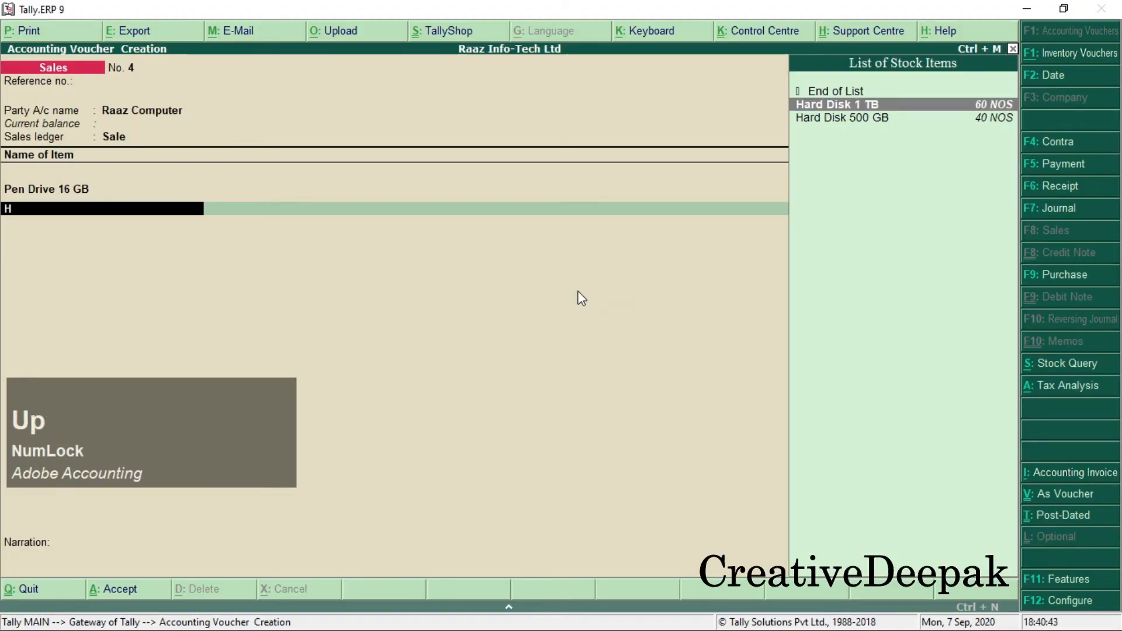
pyautogui.press('Return')
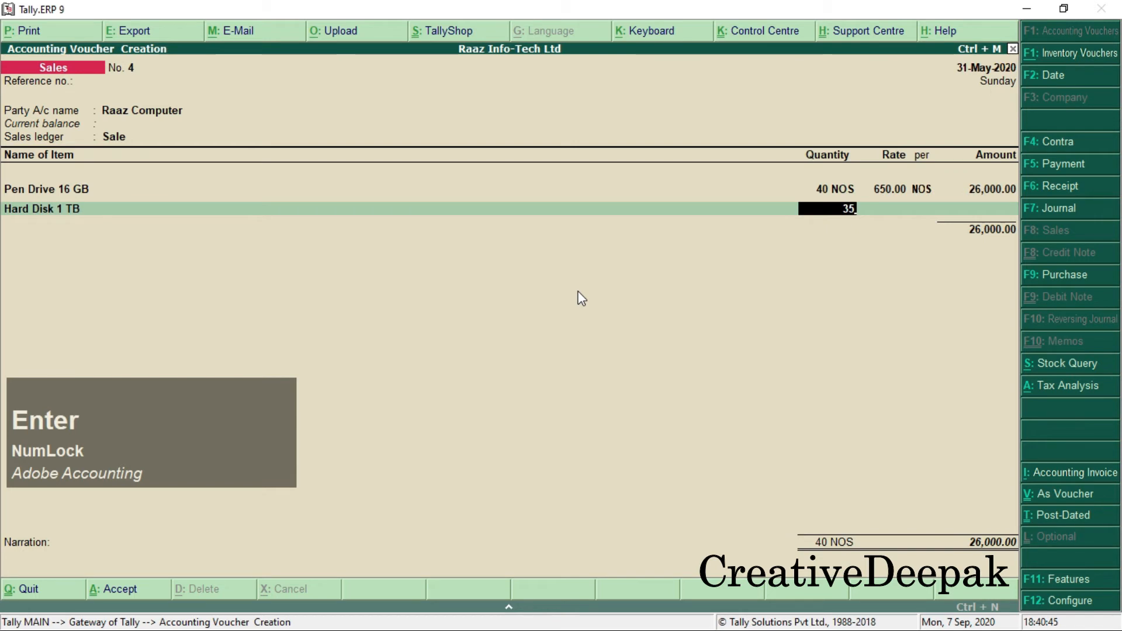
pyautogui.press('Return')
pyautogui.write('1200')
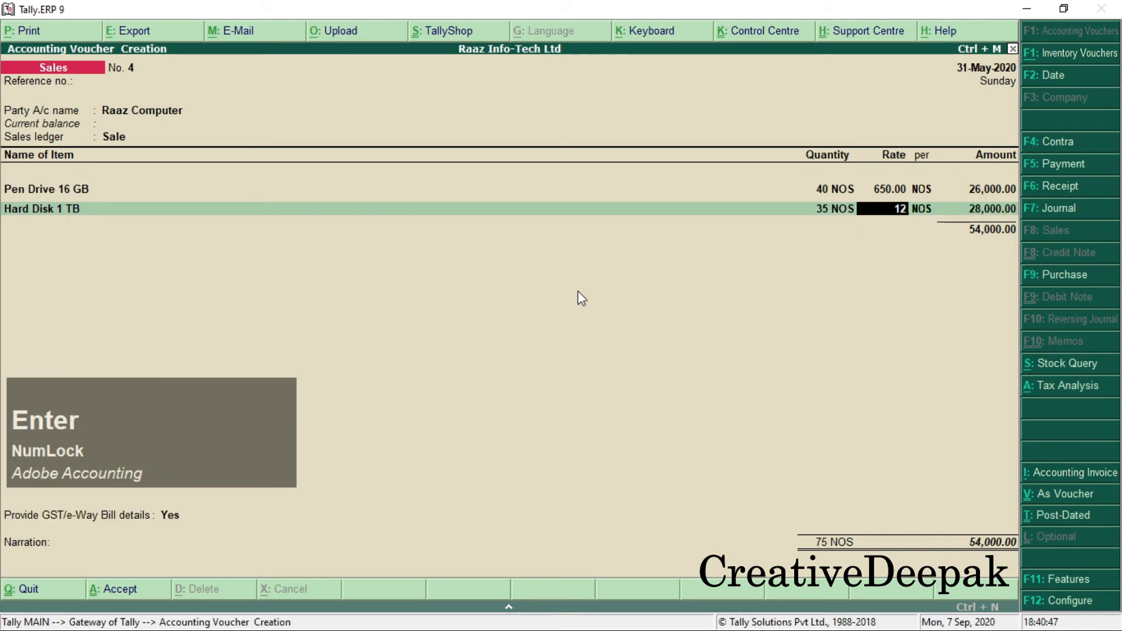
pyautogui.press('Return')
pyautogui.press('Return')
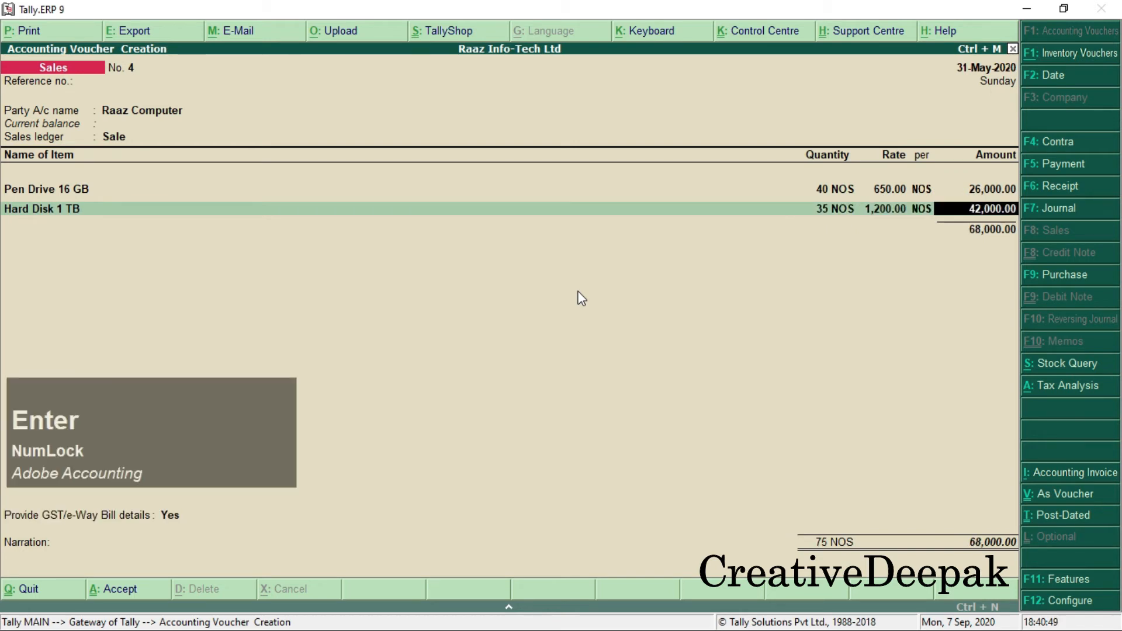
pyautogui.press('Return')
# Step: Check the third item in Banking final.pdf, and add Windows 10 CD in Tally.ERP 9 with 60 NOS at a rate of 110
pyautogui.hotkey('alt', 'Tab')
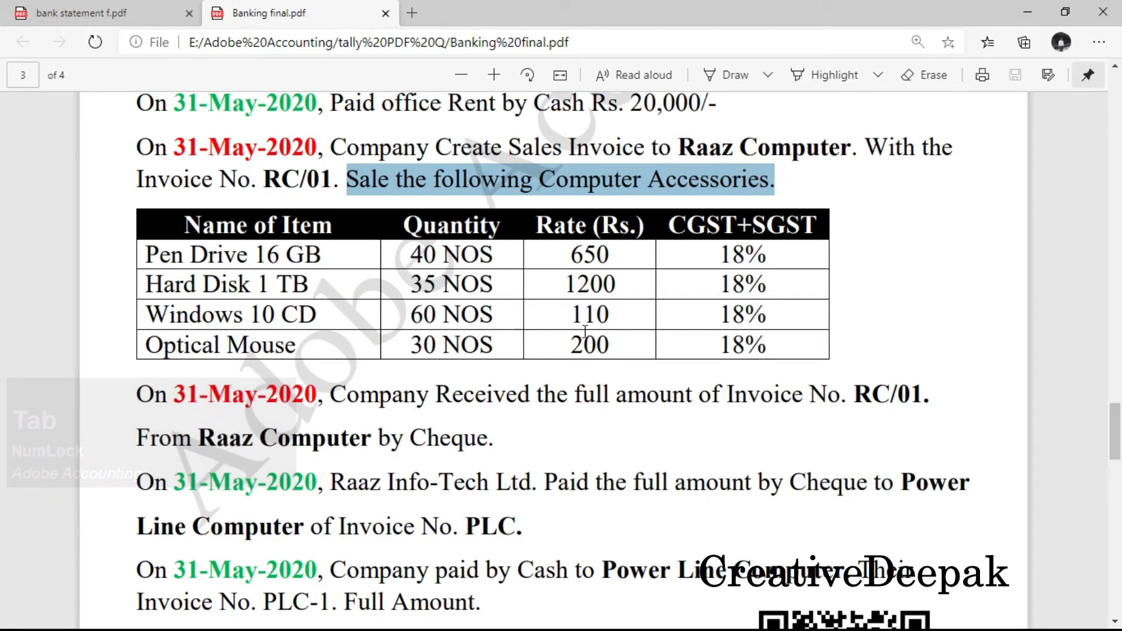
pyautogui.hotkey('alt', 'Tab')
pyautogui.write('W')
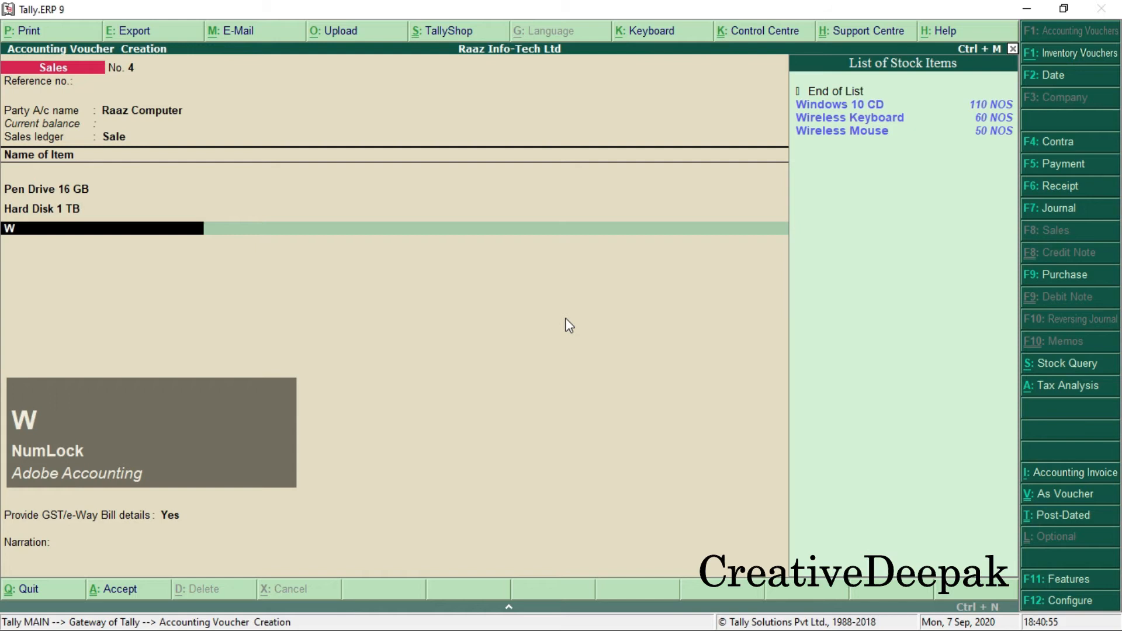
pyautogui.press('Down')
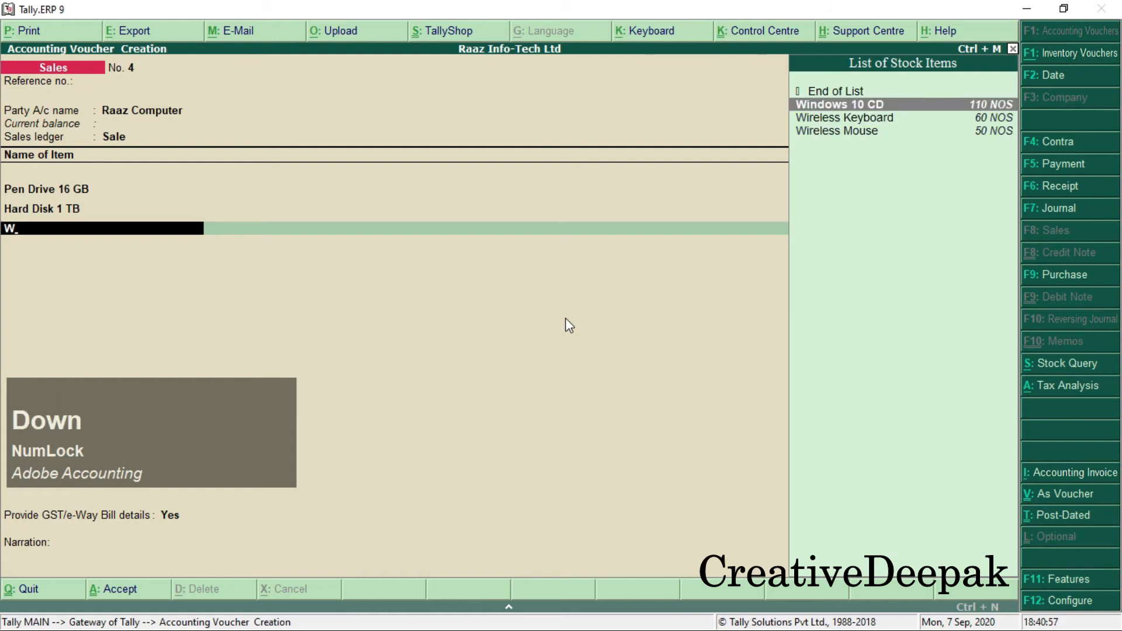
pyautogui.press('Return')
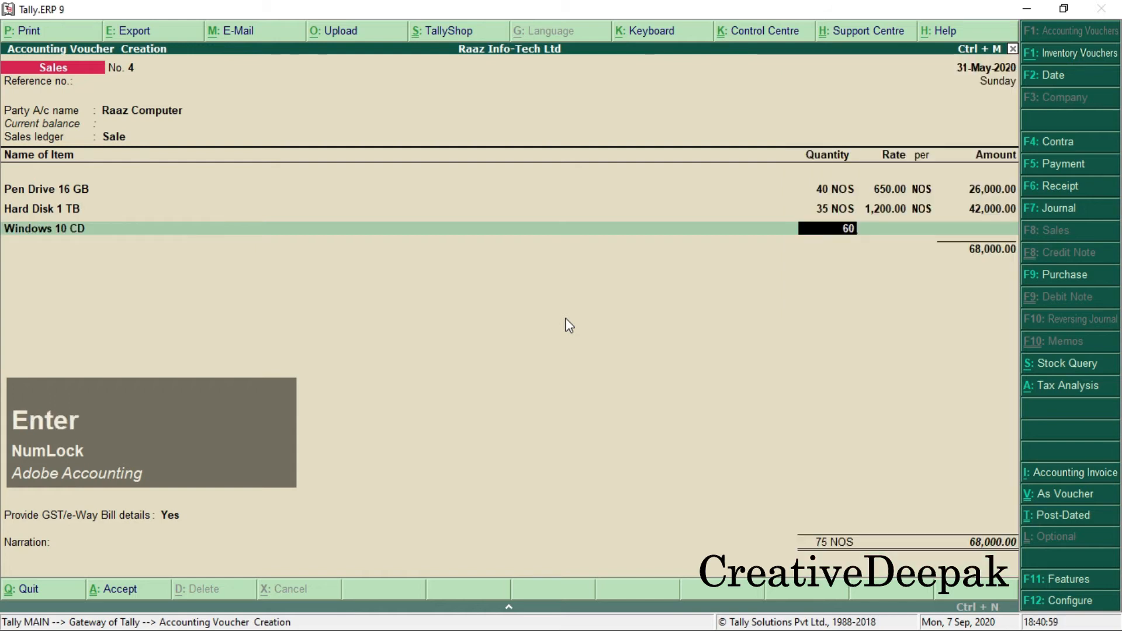
pyautogui.press('Return')
pyautogui.press('Return')
pyautogui.press('Return')
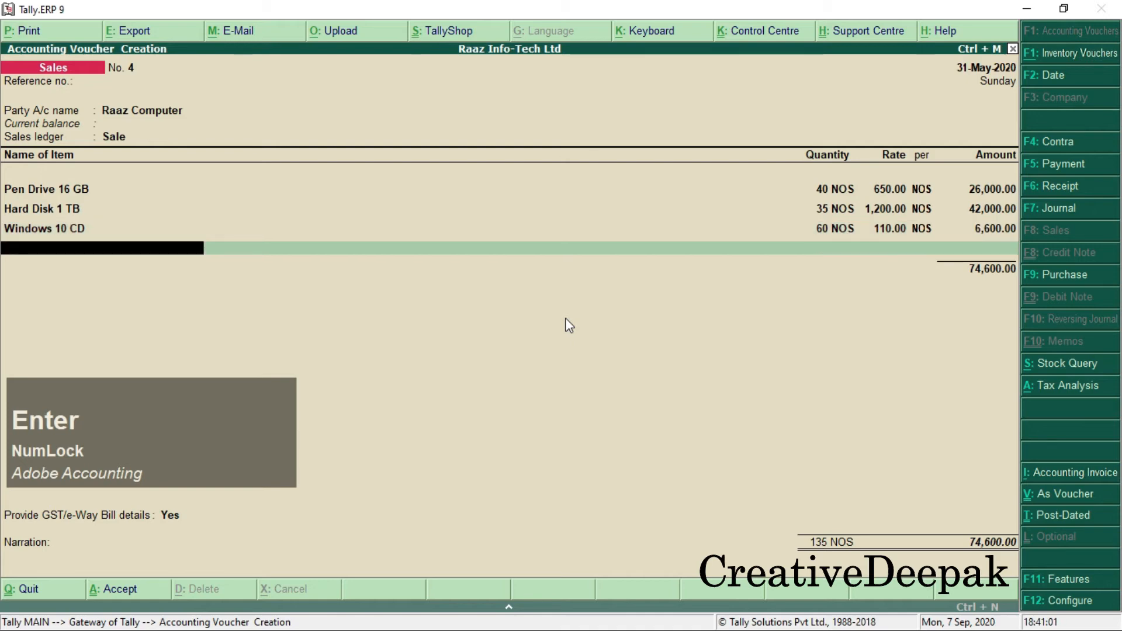
# Step: Check the fourth item in Banking final.pdf, and add Optical Mouse in Tally.ERP 9 with 30 NOS at a rate of 200
pyautogui.hotkey('alt', 'Tab')
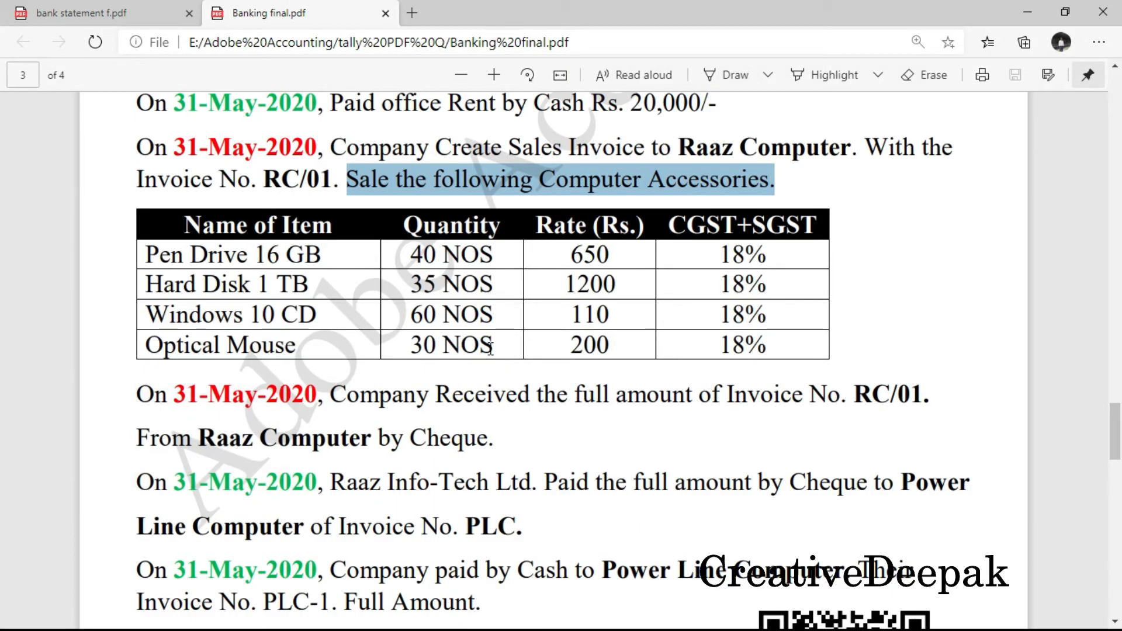
pyautogui.doubleClick(420, 345)
pyautogui.moveTo(569, 346); pyautogui.dragTo(603, 347)
pyautogui.hotkey('alt', 'Tab')
pyautogui.write('O')
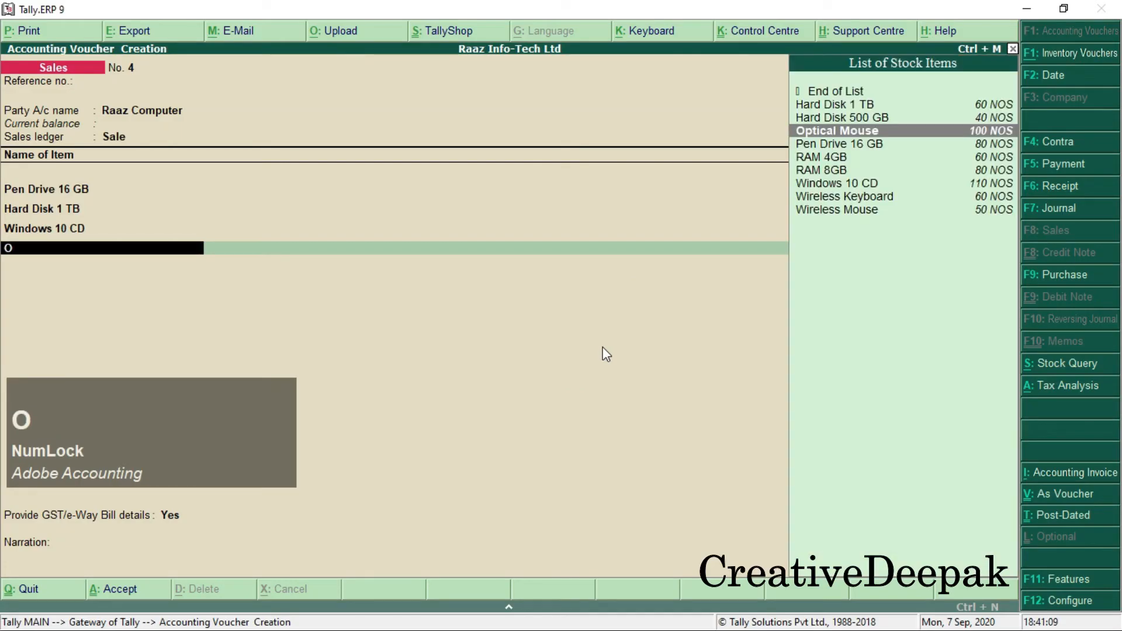
pyautogui.press('Return')
pyautogui.write('3')
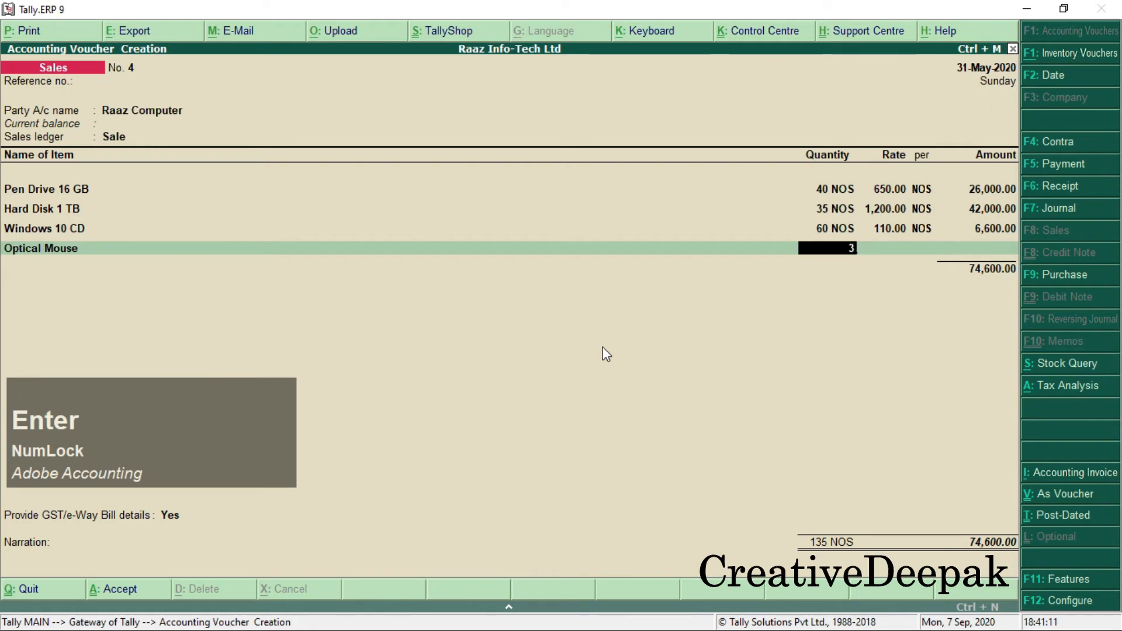
pyautogui.write('0 NOS')
pyautogui.press('Return')
pyautogui.write('20')
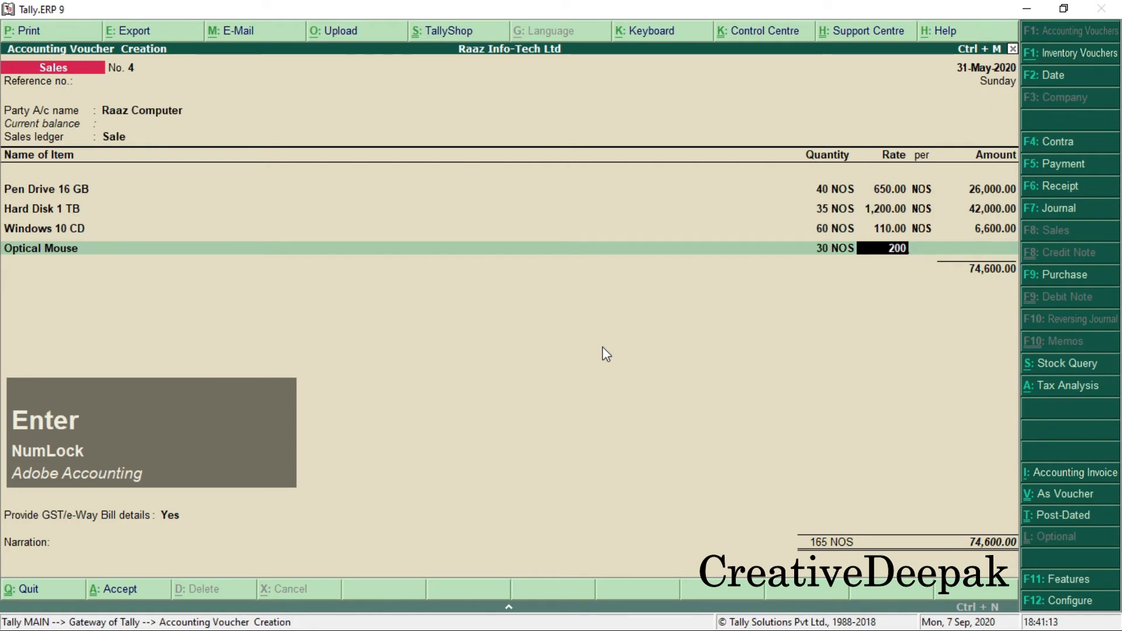
pyautogui.write('0')
pyautogui.press('Return')
pyautogui.press('Return')
pyautogui.press('Return')
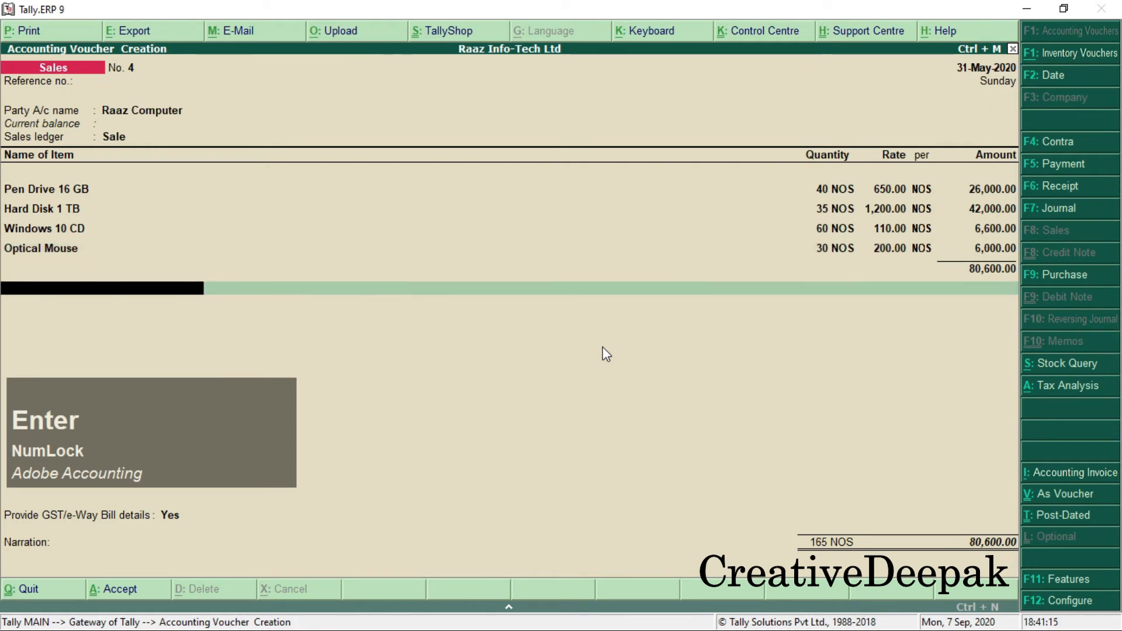
# Step: Add the CGST and SGST tax ledgers to the sales voucher and set Provide GST/e-Way Bill details to No
pyautogui.write('C')
pyautogui.press('Return')
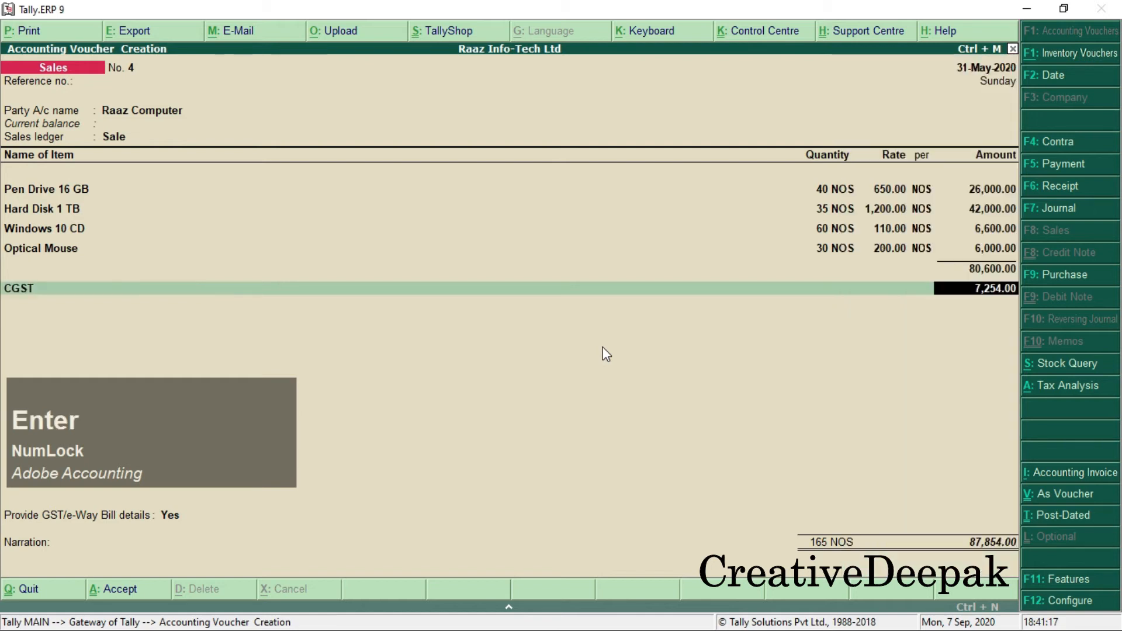
pyautogui.press('Return')
pyautogui.write('S')
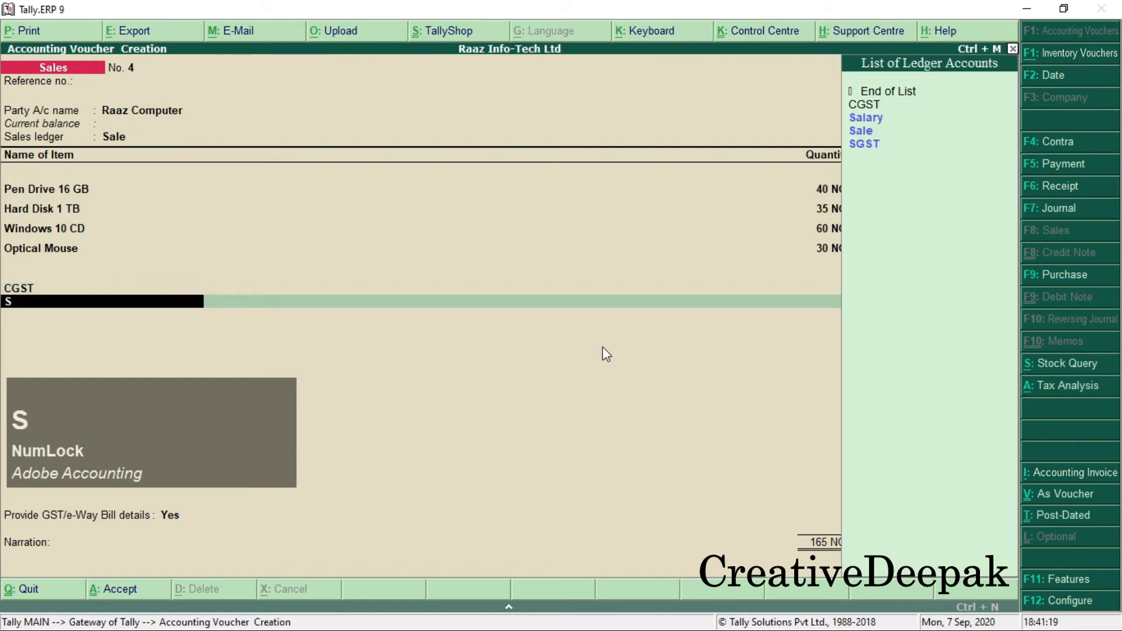
pyautogui.press('Up')
pyautogui.press('Return')
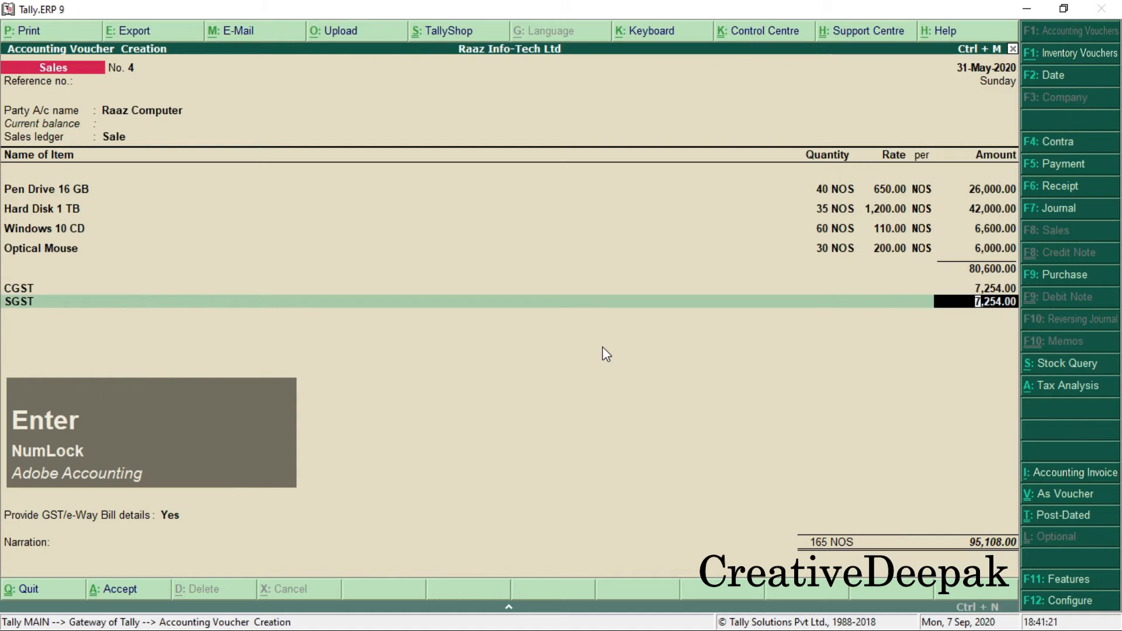
pyautogui.press('Return')
pyautogui.press('Return')
pyautogui.press('Up')
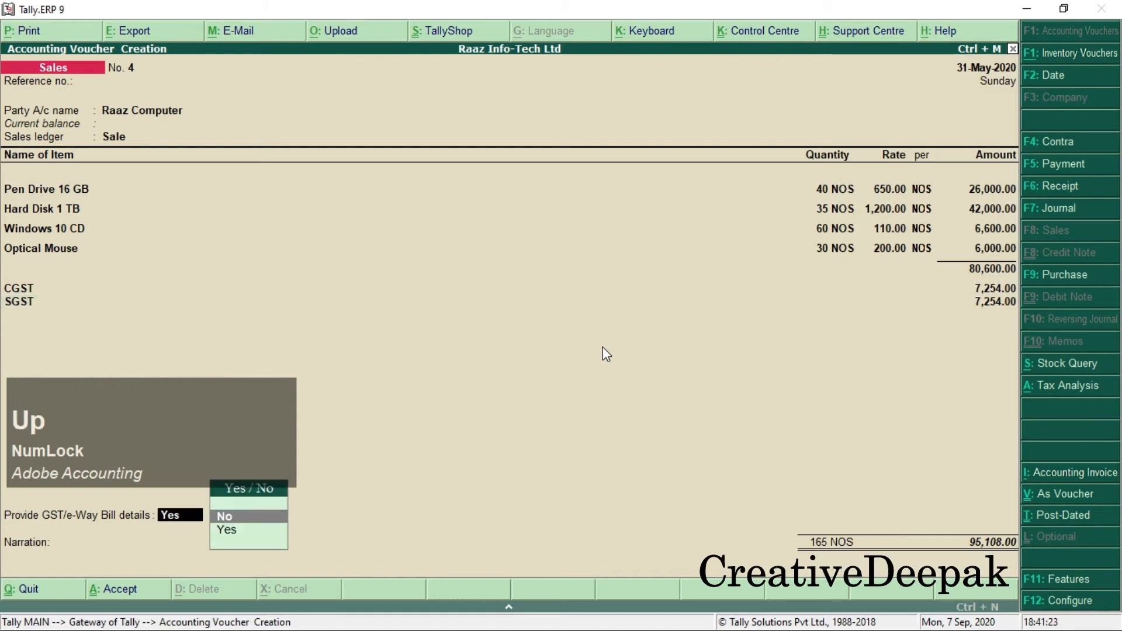
pyautogui.press('Return')
pyautogui.press('Return')
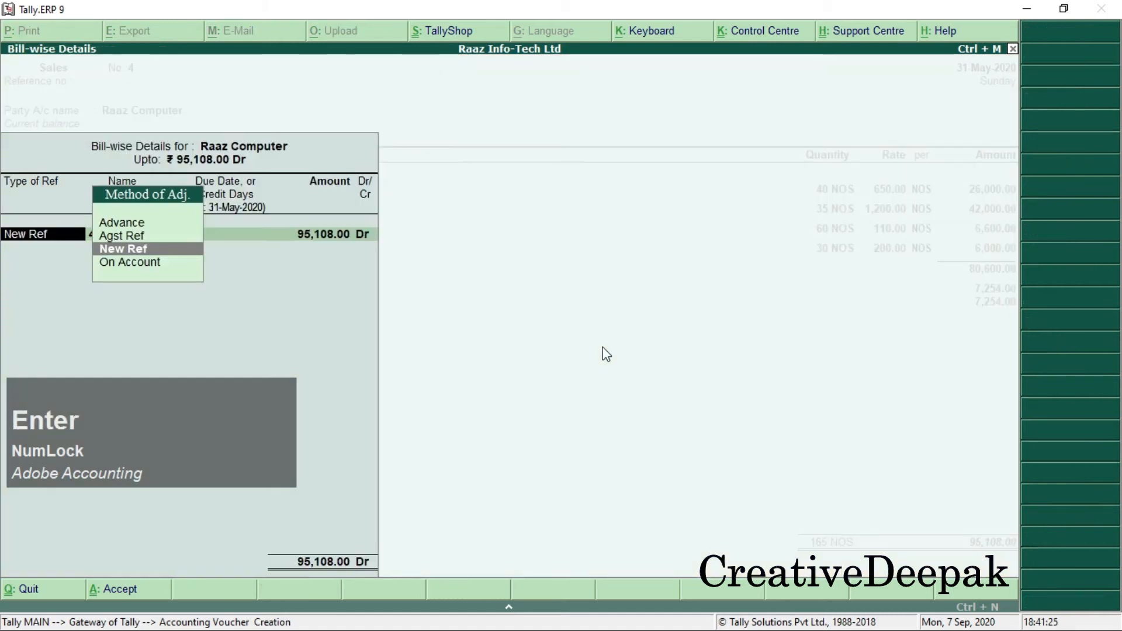
# Step: Check the invoice number in Banking final.pdf, enter it in Tally.ERP 9 as new bill reference RC/01, and save the sales voucher
pyautogui.press('Return')
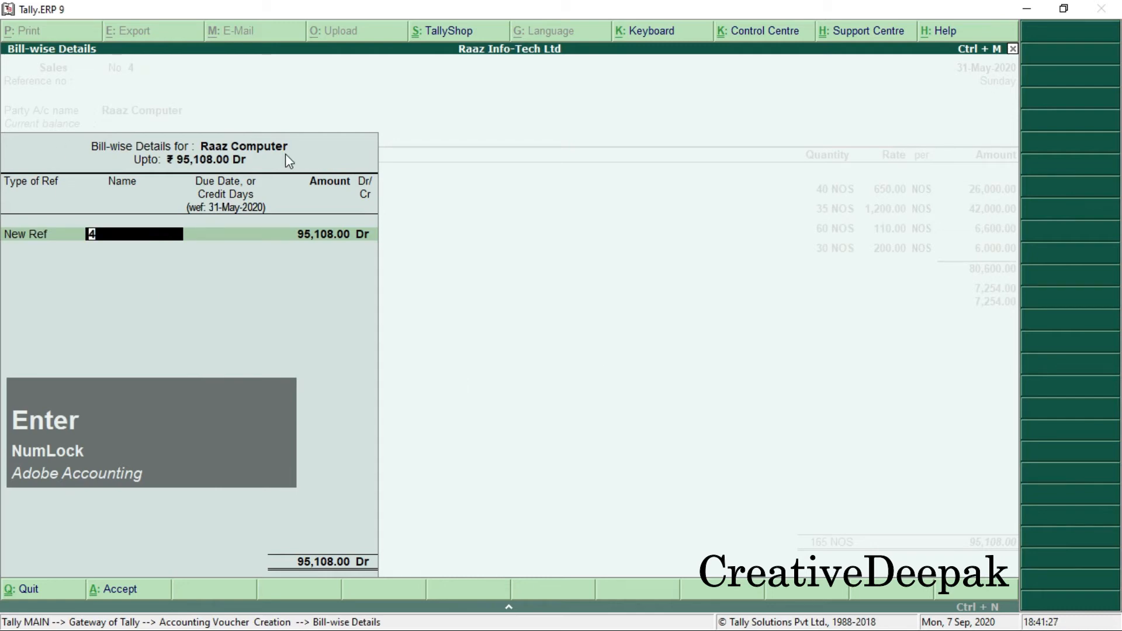
pyautogui.hotkey('alt', 'Tab')
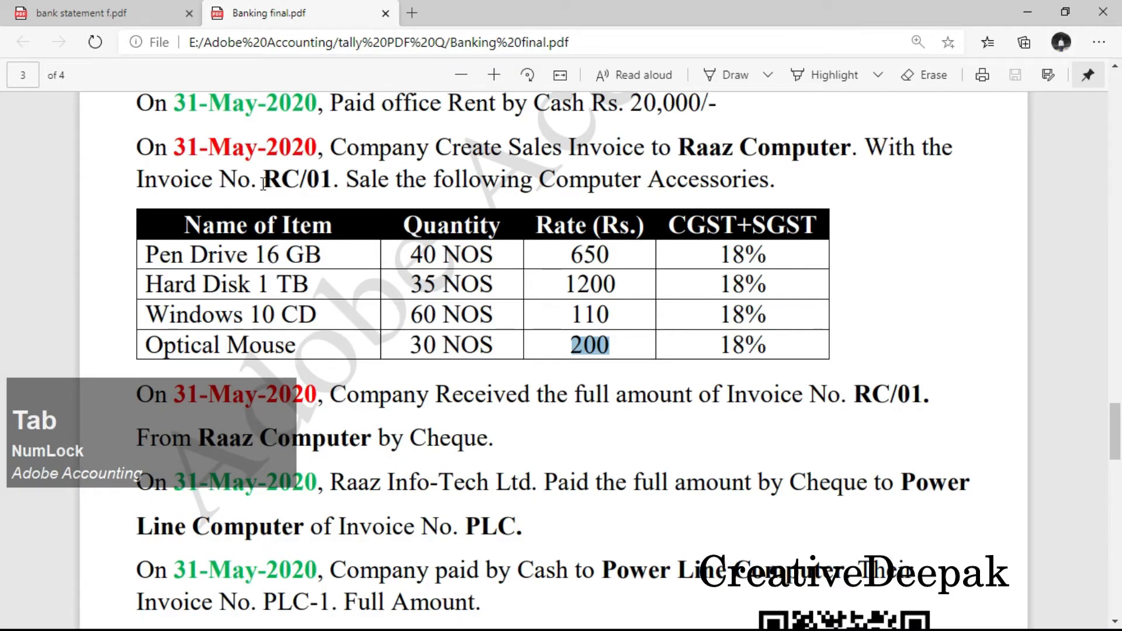
pyautogui.moveTo(264, 183); pyautogui.dragTo(333, 180)
pyautogui.hotkey('alt', 'Tab')
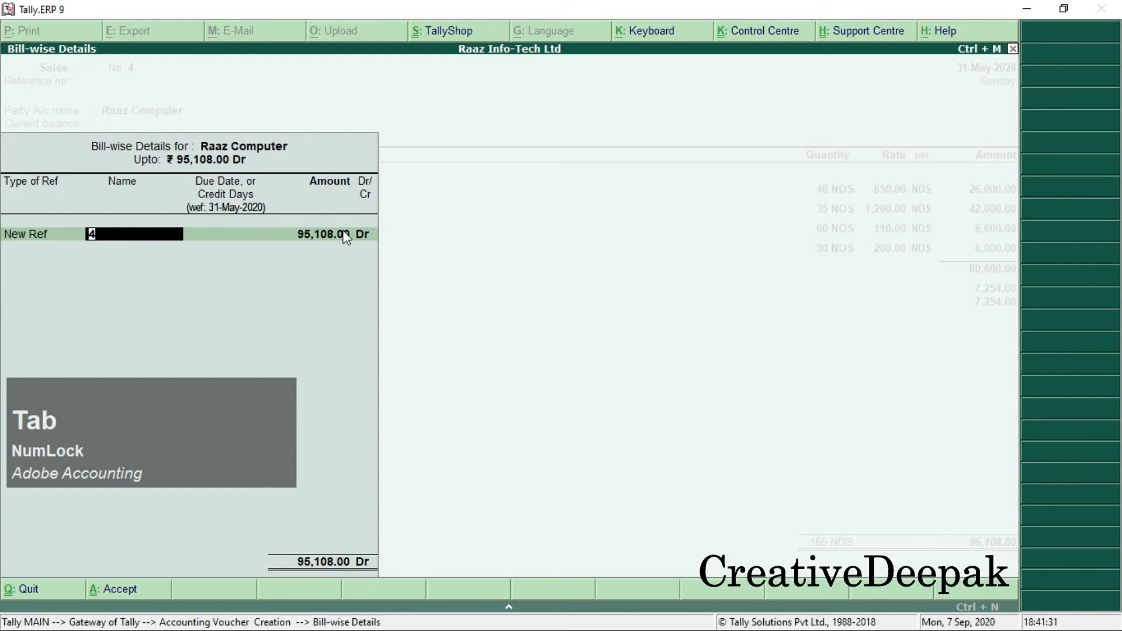
pyautogui.write('RC/')
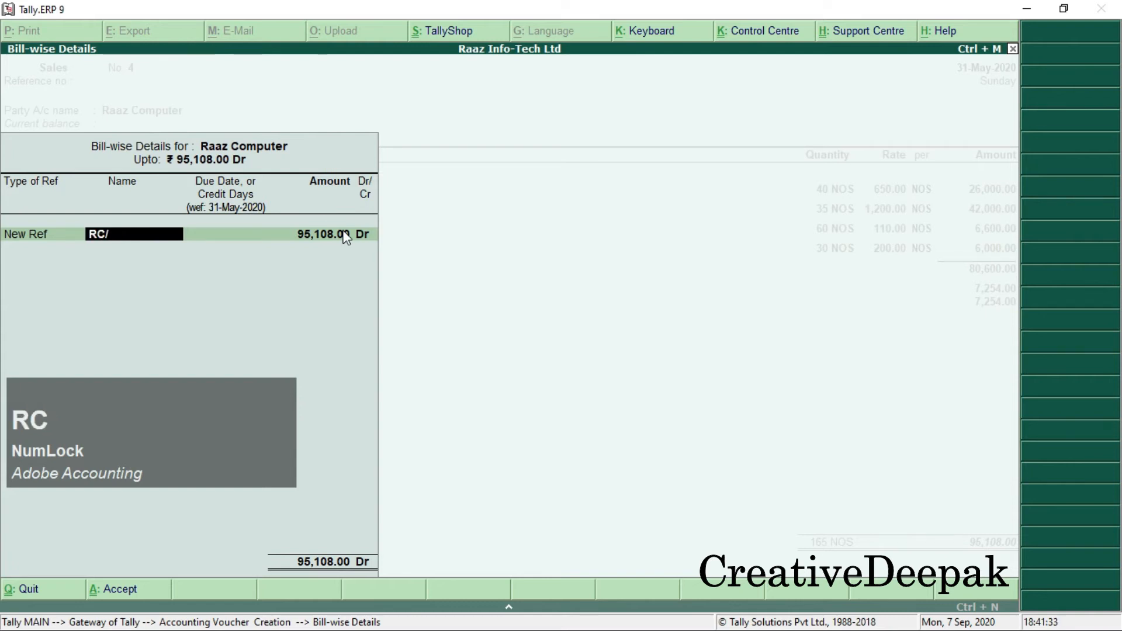
pyautogui.press('Return')
pyautogui.press('Return')
pyautogui.press('Return')
pyautogui.press('Return')
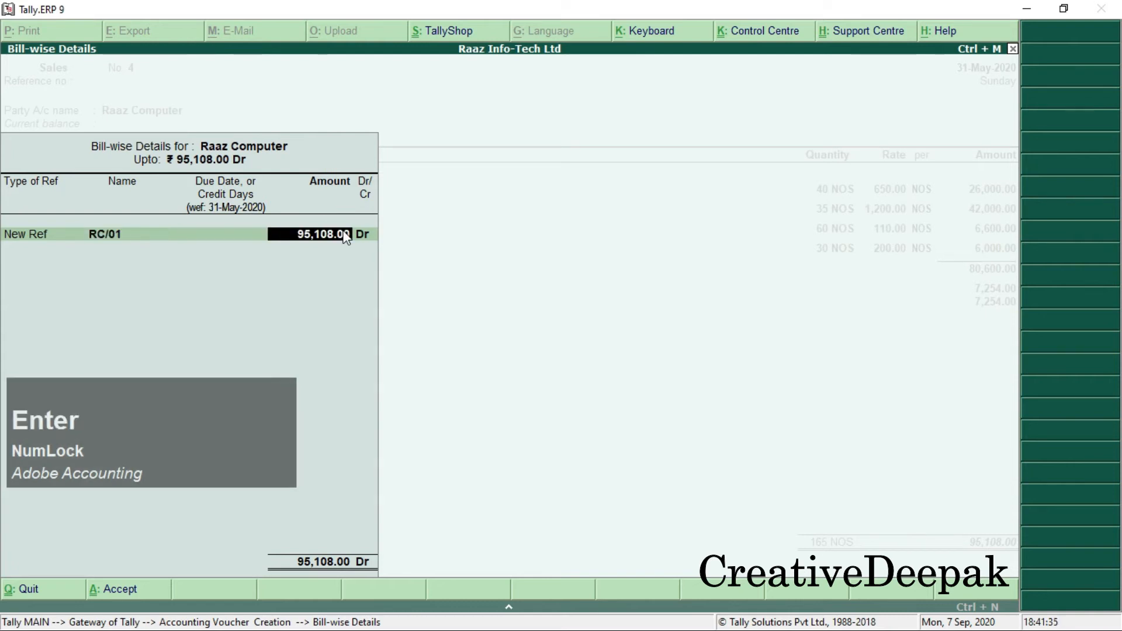
pyautogui.press('Return')
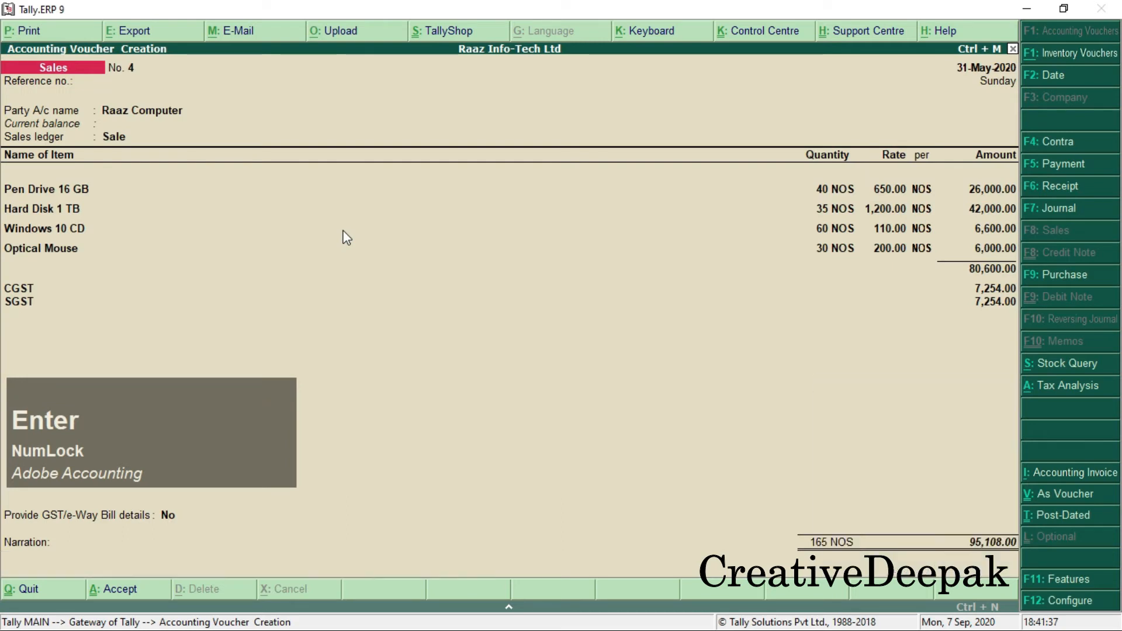
pyautogui.press('Return')
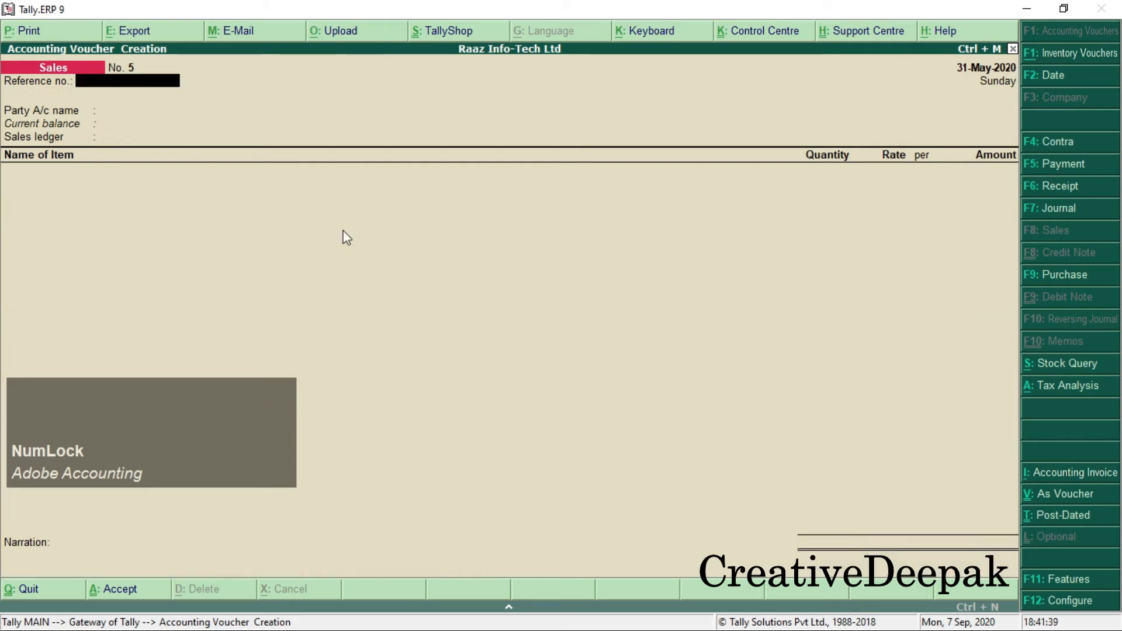
# Step: Examine the 31-May-2020 cheque receipt from Raaz Computer in Banking final.pdf and compare its invoice number with the sales entry
pyautogui.hotkey('alt', 'Tab')
pyautogui.scroll(-3, 388, 288)
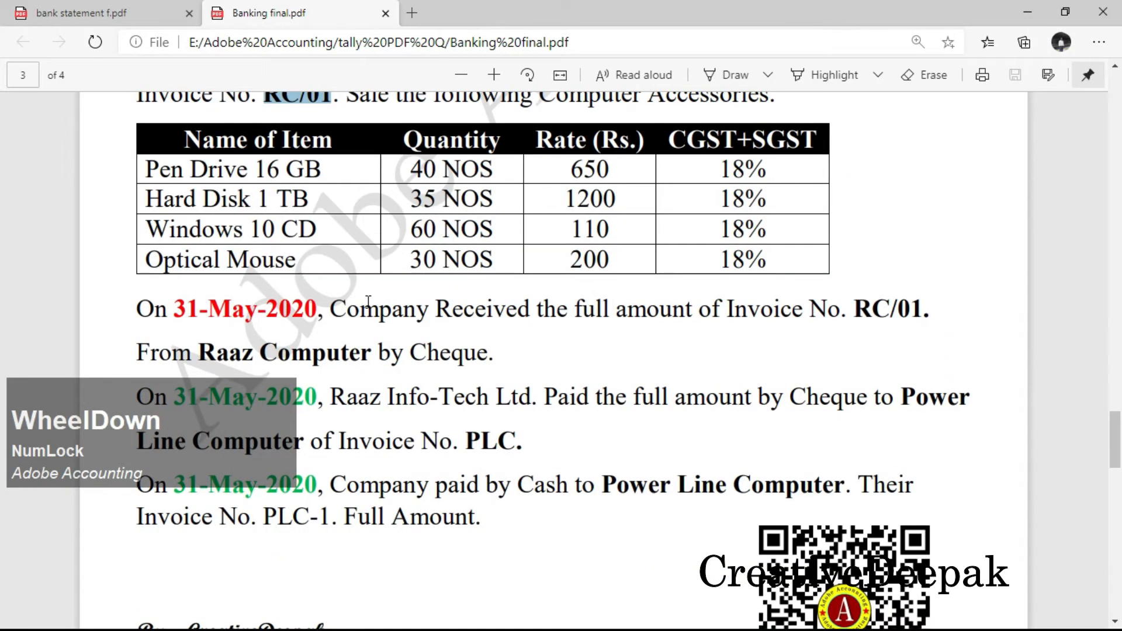
pyautogui.click(174, 308)
pyautogui.moveTo(174, 308); pyautogui.dragTo(934, 316)
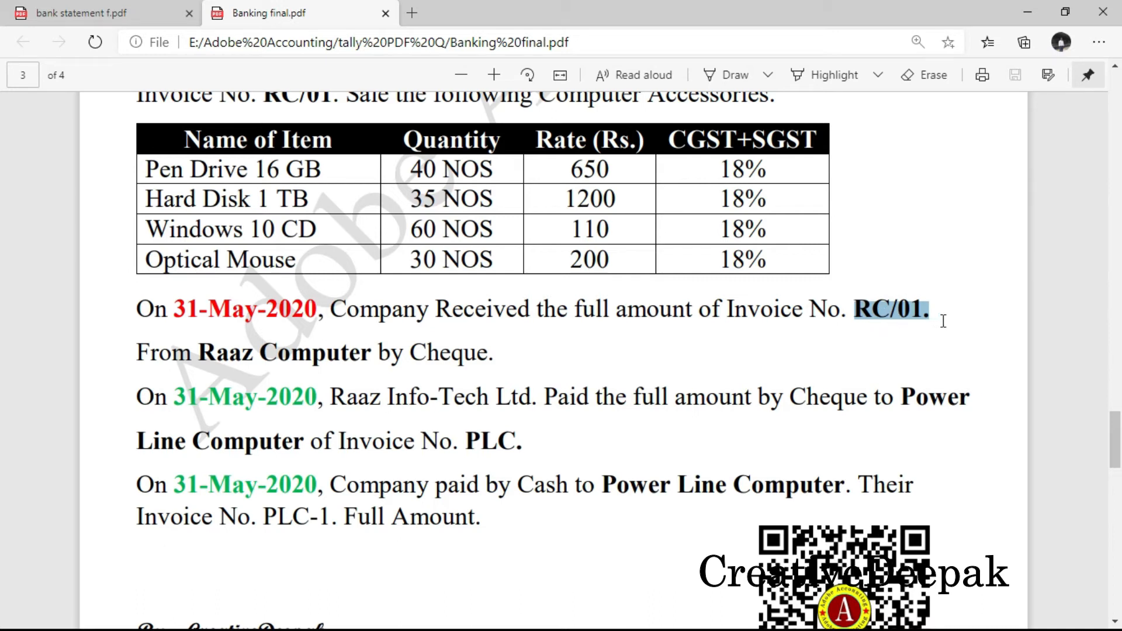
pyautogui.moveTo(372, 355); pyautogui.dragTo(504, 356)
pyautogui.click(475, 360)
pyautogui.keyDown('shift'); pyautogui.click(411, 355); pyautogui.keyUp('shift')
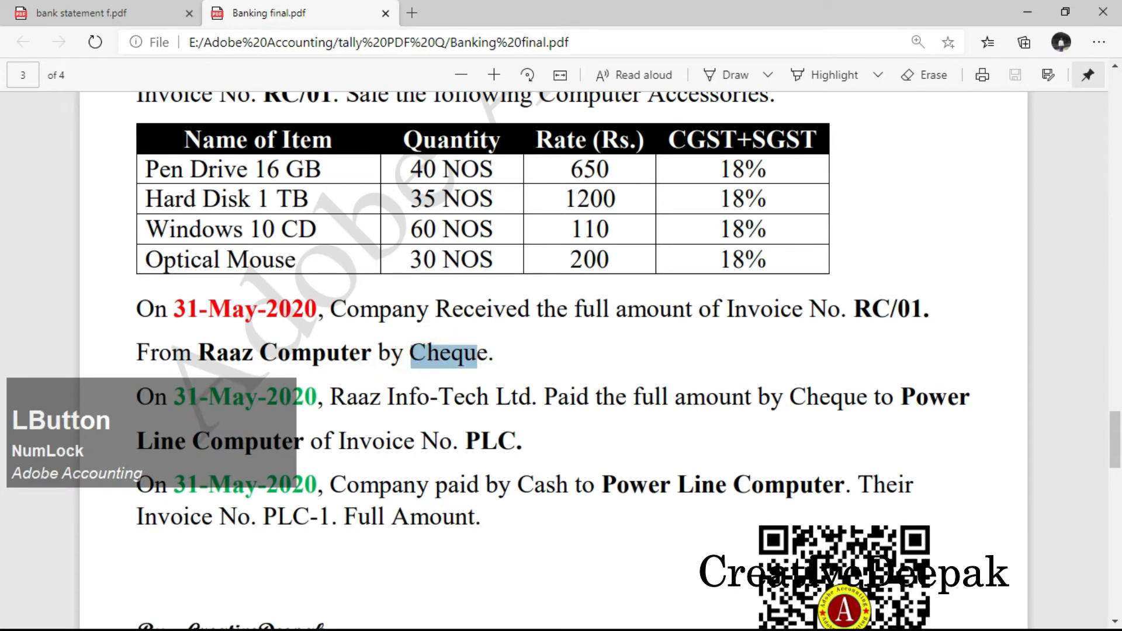
pyautogui.scroll(3, 268, 175)
pyautogui.moveTo(266, 176); pyautogui.dragTo(314, 173)
pyautogui.scroll(-3, 812, 371)
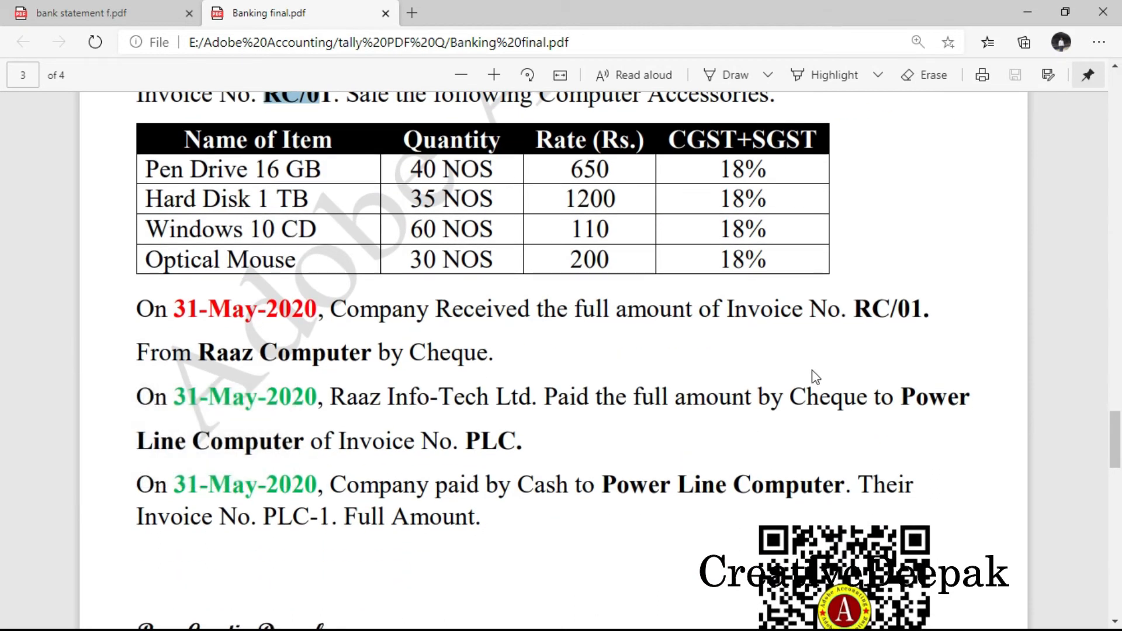
# Step: Start a receipt voucher in Tally.ERP 9 with Punjab National Bank as account and Raaz Computer as the credited ledger
pyautogui.hotkey('alt', 'Tab')
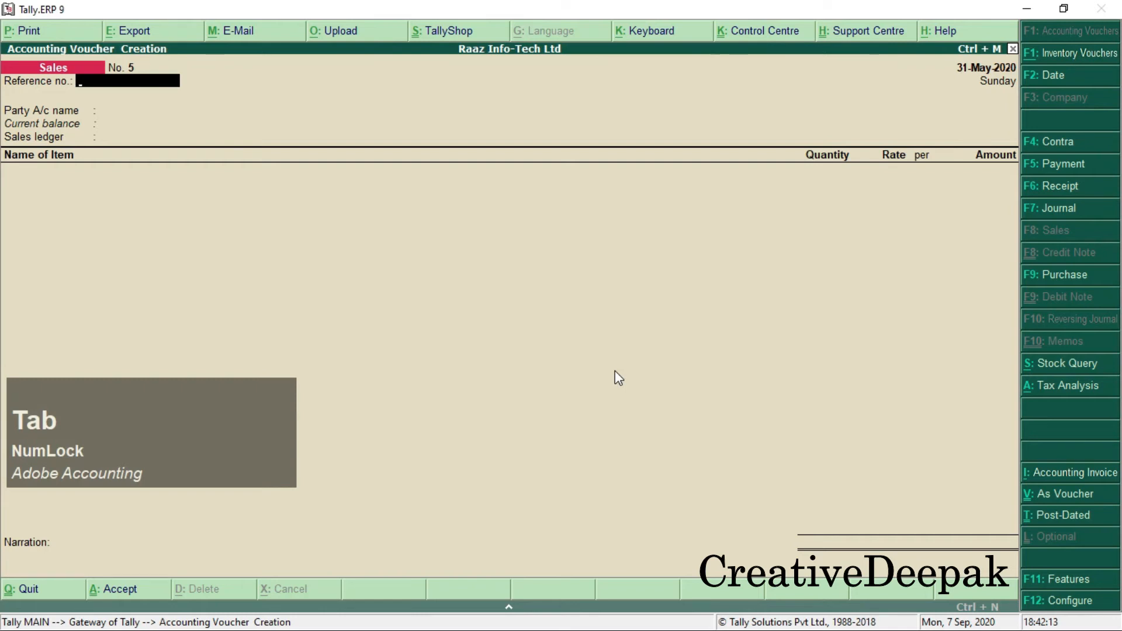
pyautogui.press('F6')
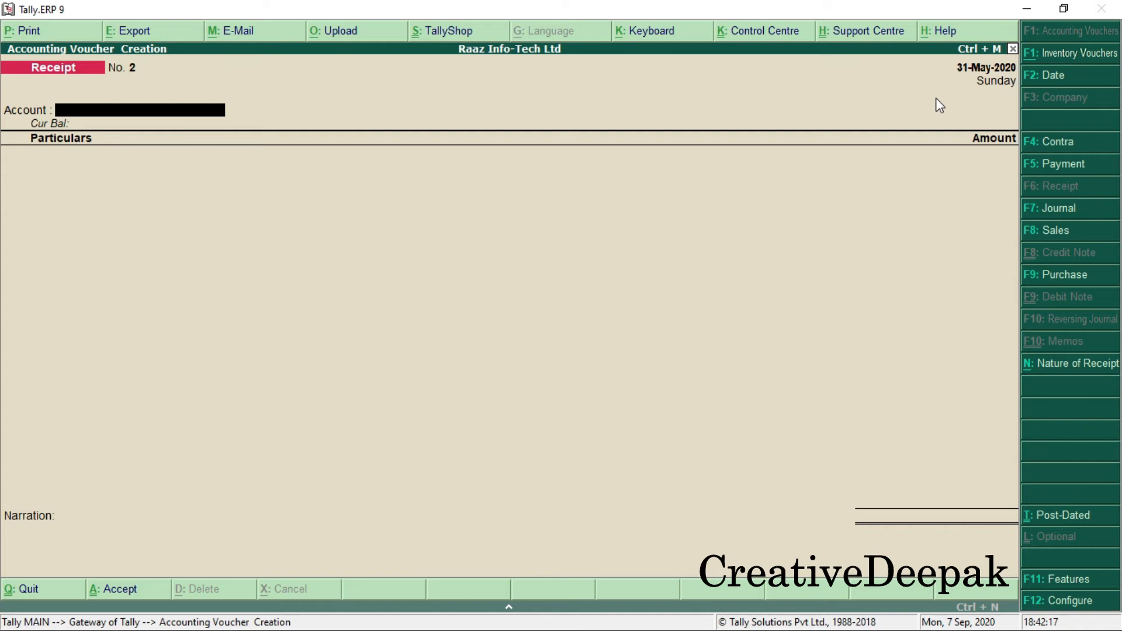
pyautogui.write('P')
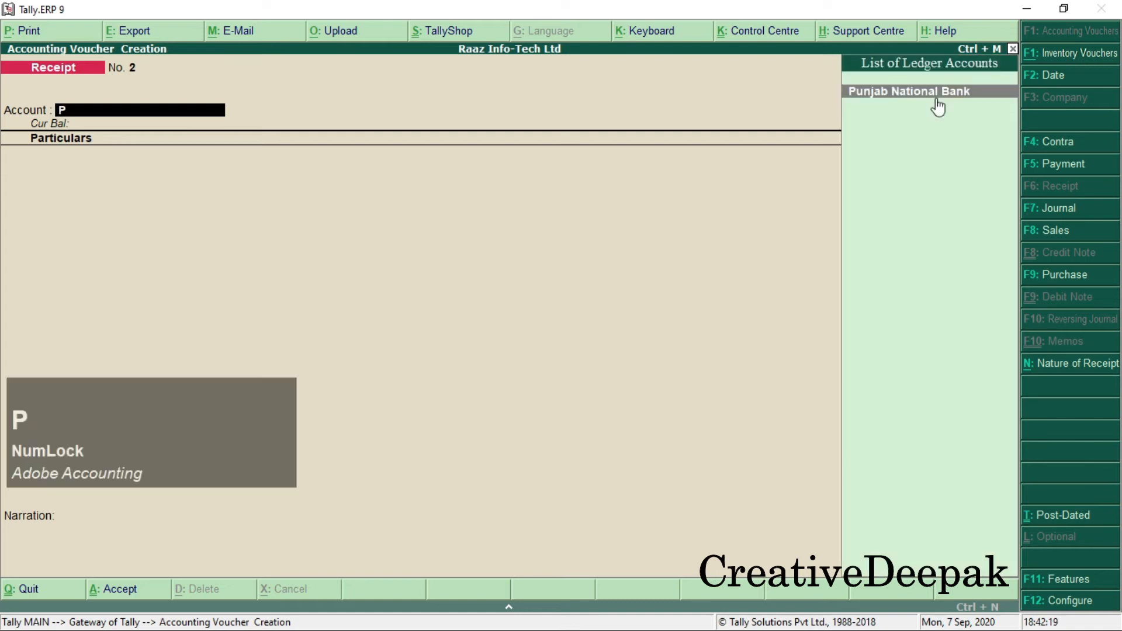
pyautogui.press('Return')
pyautogui.write('R')
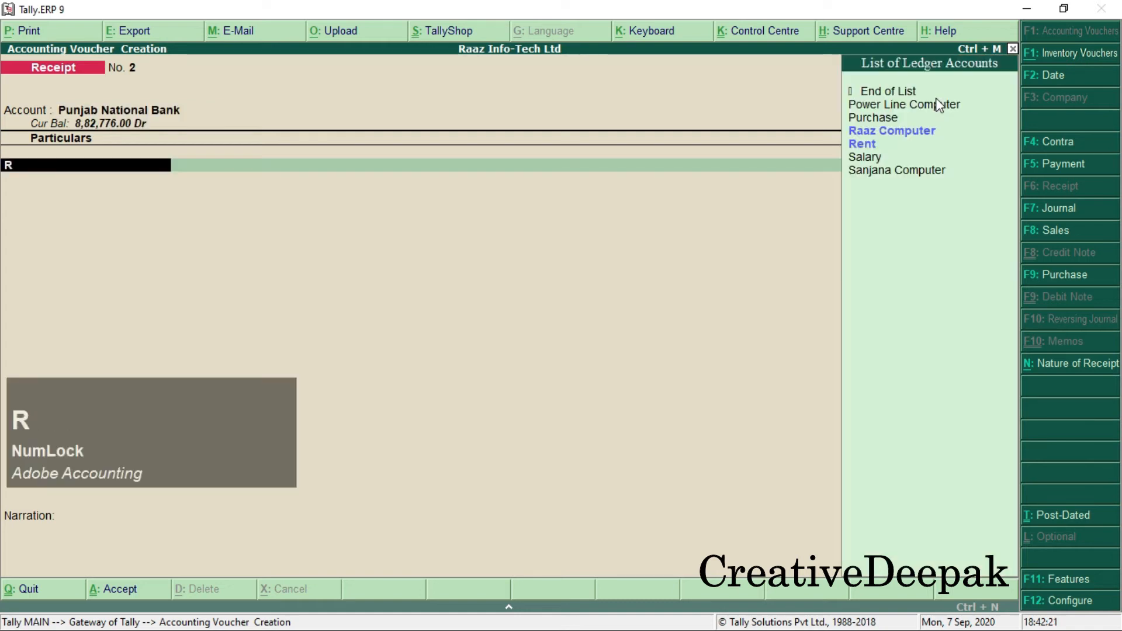
pyautogui.press('Down')
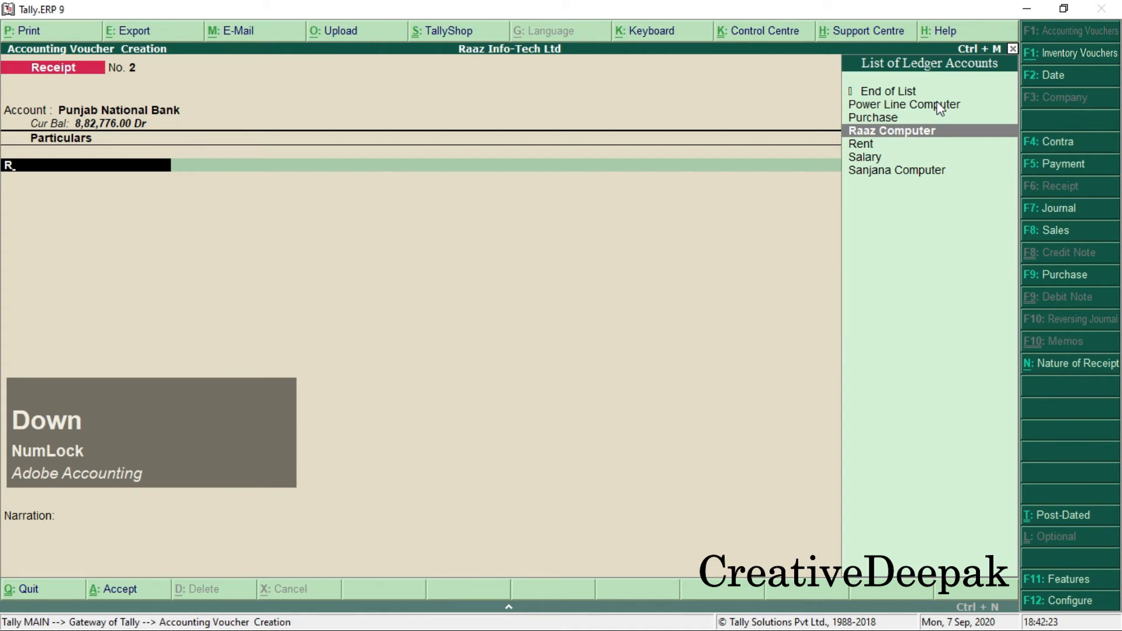
pyautogui.press('Return')
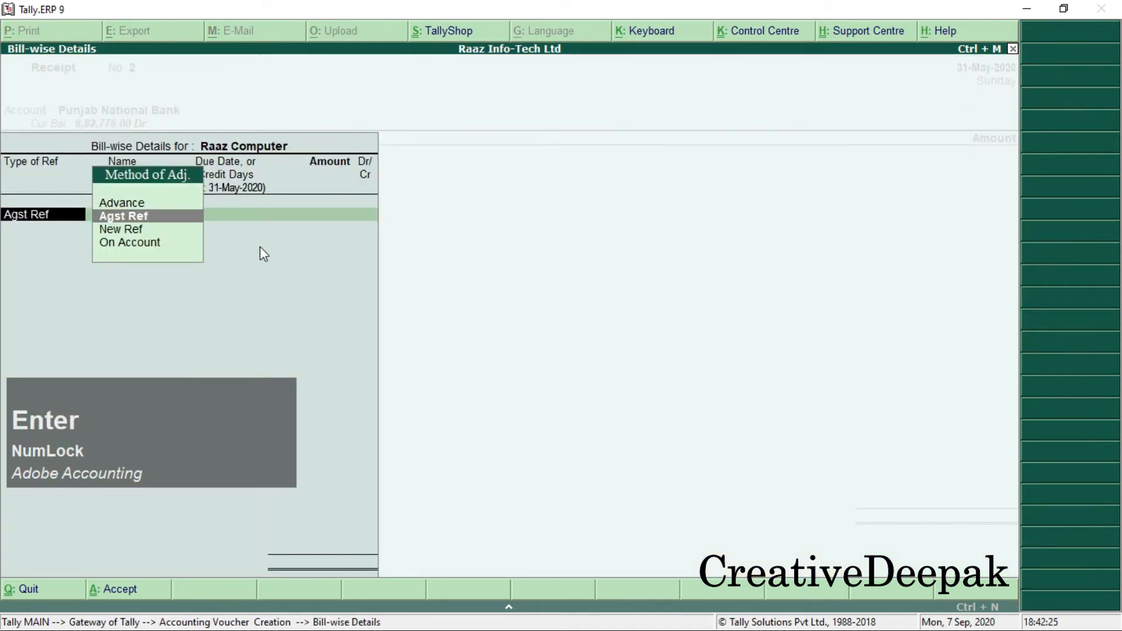
# Step: Settle the receipt against pending bill RC/01 for its full amount, keep the remaining defaults, and save the voucher without narration
pyautogui.press('Return')
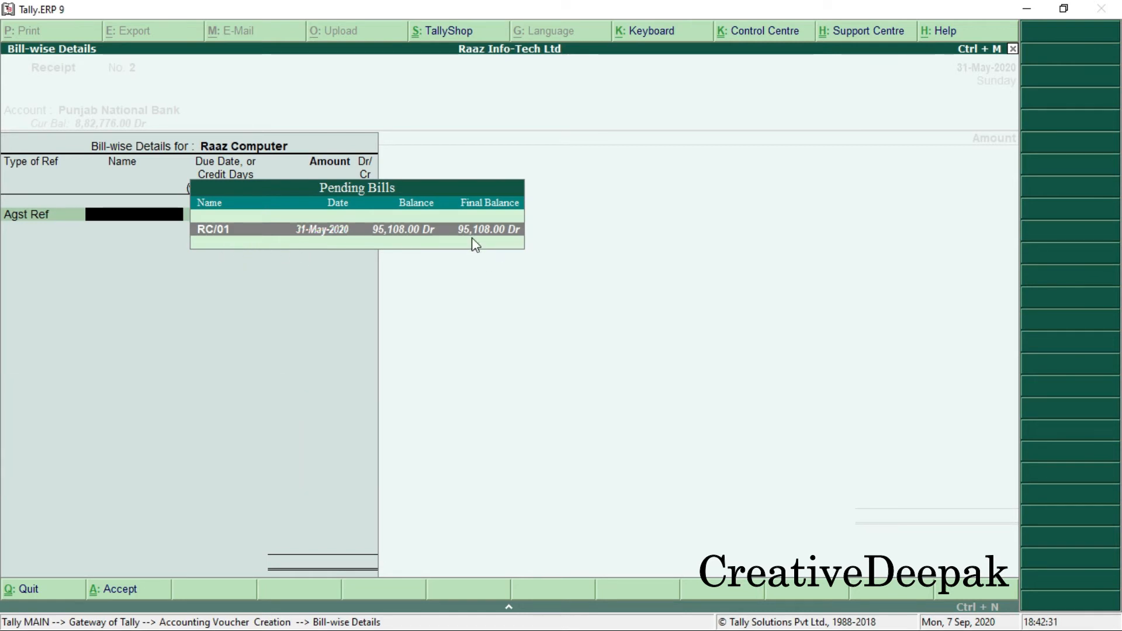
pyautogui.press('Return')
pyautogui.press('Return')
pyautogui.press('Return')
pyautogui.press('Return')
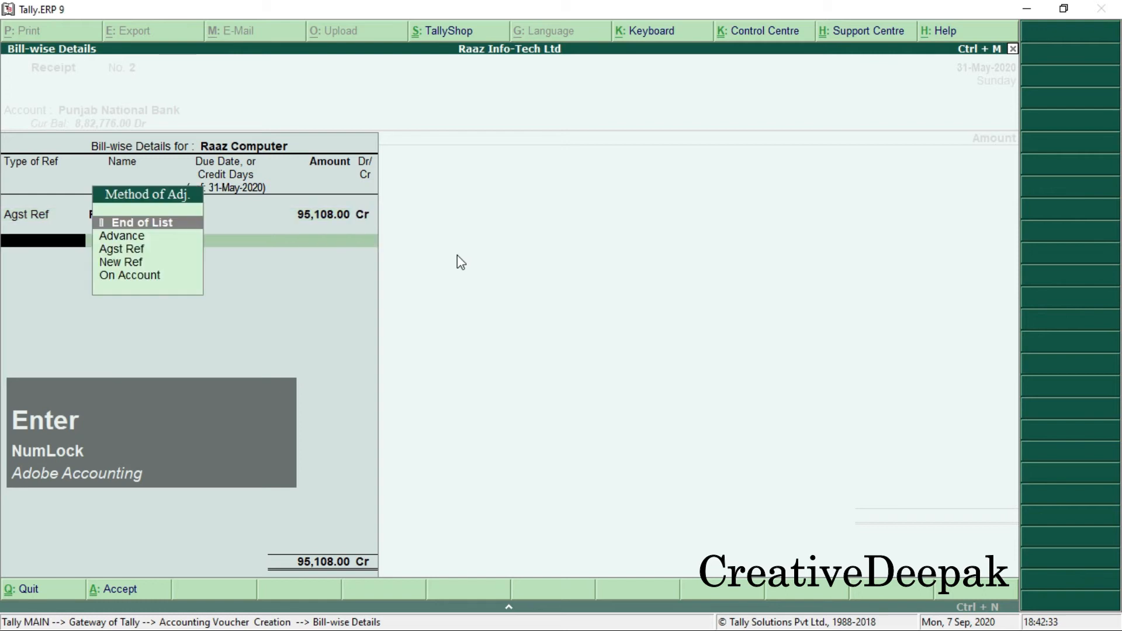
pyautogui.press('Return')
pyautogui.press('Return')
pyautogui.press('Return')
pyautogui.press('Return')
pyautogui.press('Return')
pyautogui.press('Return')
pyautogui.press('Return')
pyautogui.press('Return')
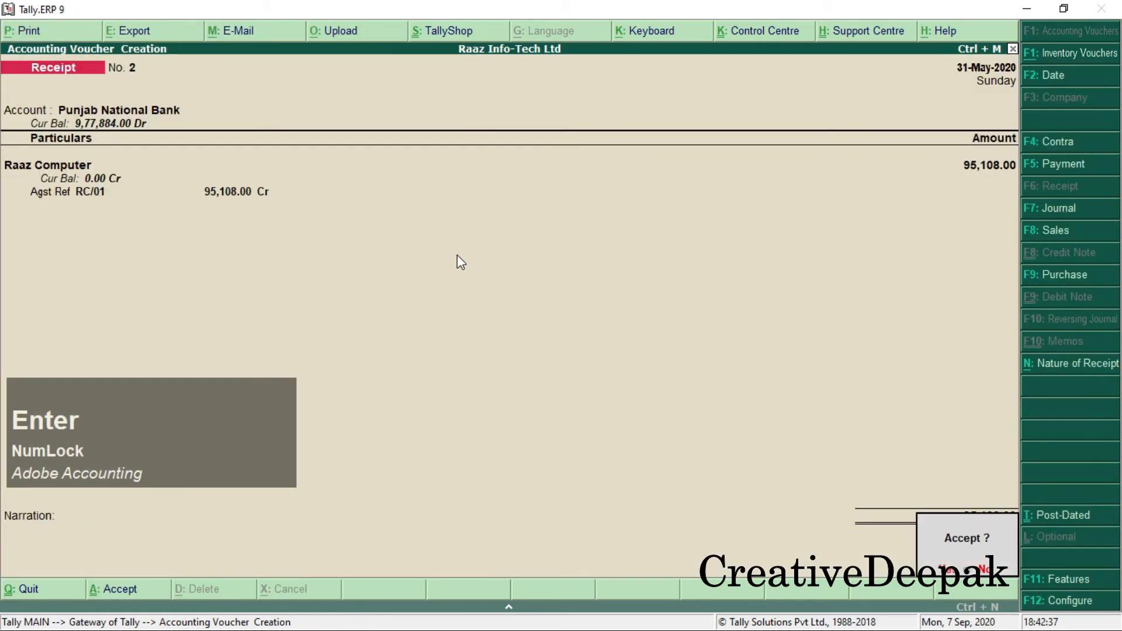
pyautogui.press('Return')
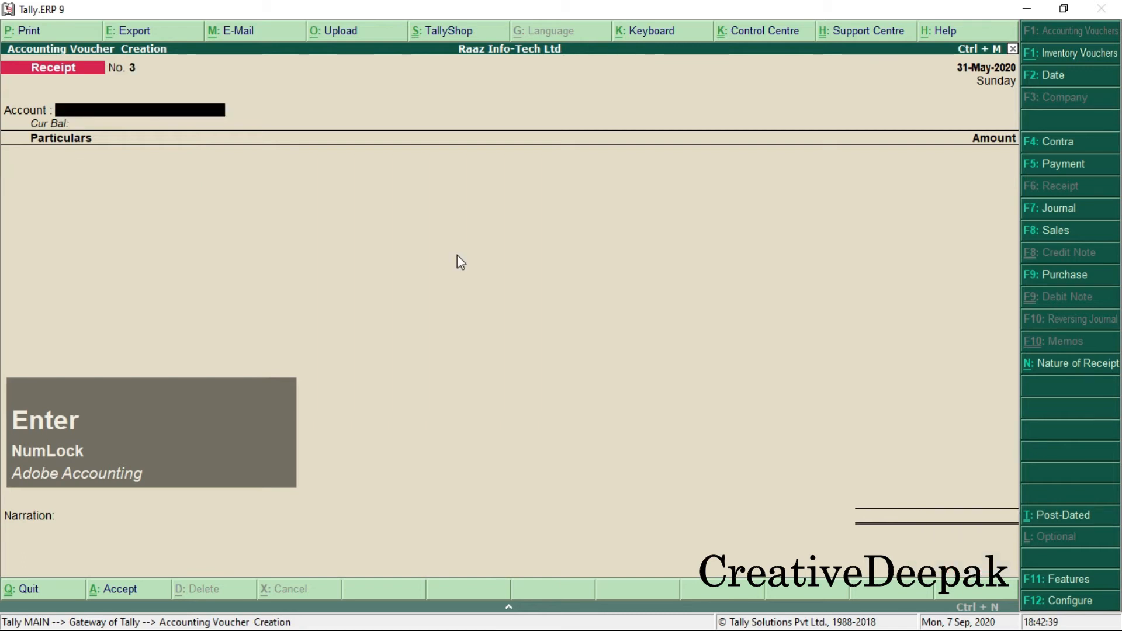
# Step: Examine the 31-May-2020 cheque payment to Power Line Computer in Banking final.pdf, including its date, party and invoice number
pyautogui.hotkey('alt', 'Tab')
pyautogui.scroll(-4, 500, 331)
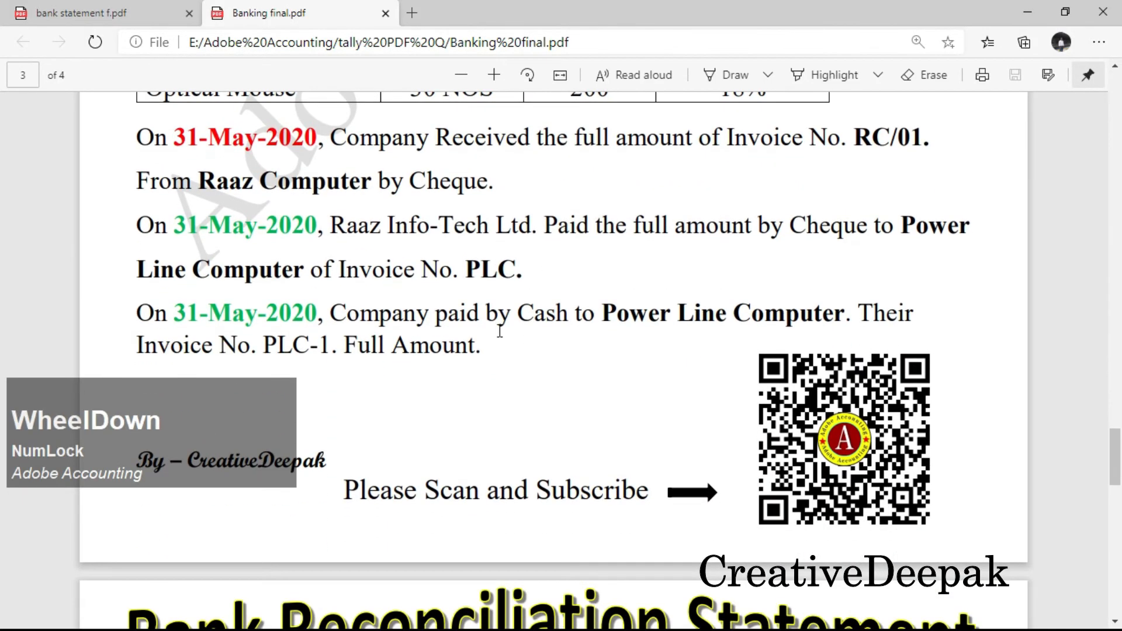
pyautogui.moveTo(176, 228); pyautogui.dragTo(739, 237)
pyautogui.moveTo(843, 239); pyautogui.dragTo(809, 237)
pyautogui.moveTo(571, 234); pyautogui.dragTo(306, 275)
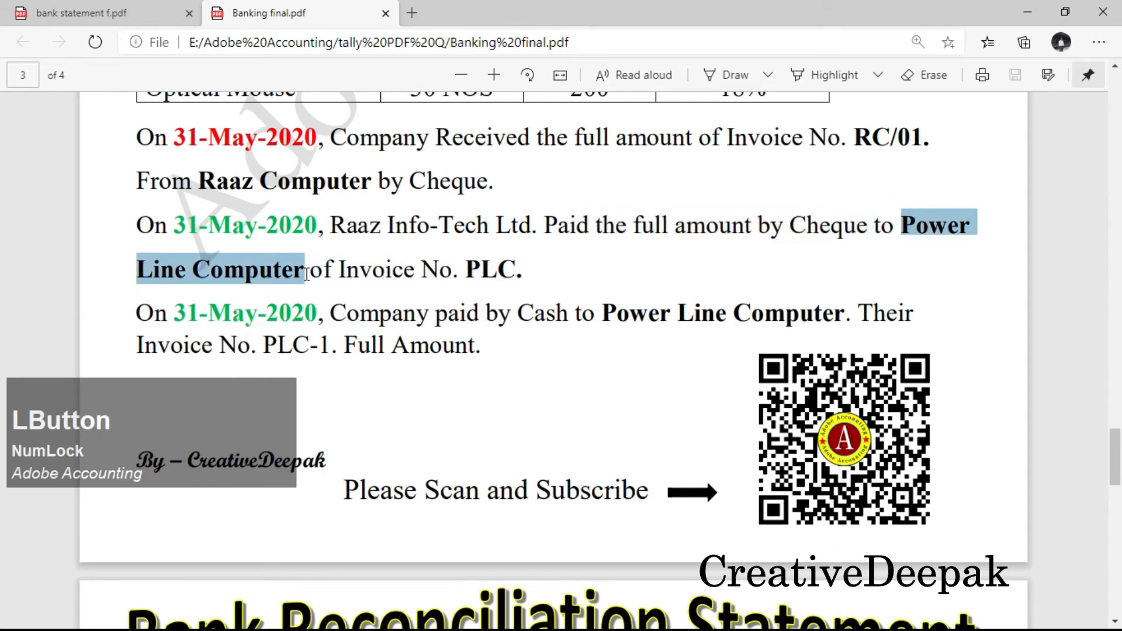
pyautogui.moveTo(466, 274); pyautogui.dragTo(517, 276)
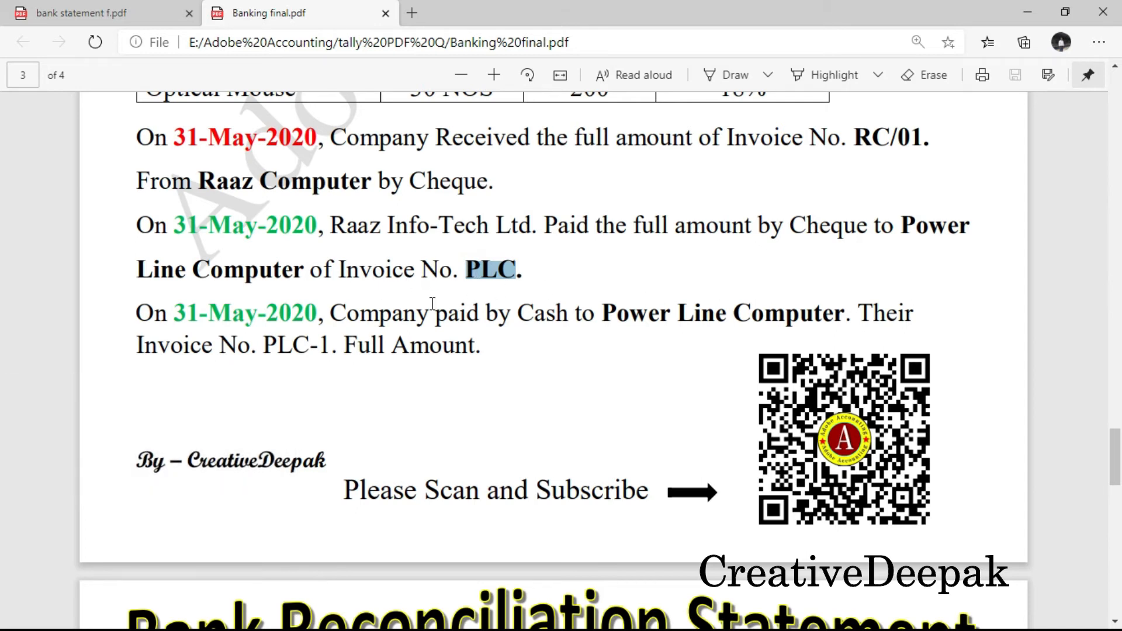
# Step: Find the 1-May-2020 purchase from Power Line Computer in the PDF and check its items, supplier and invoice number
pyautogui.scroll(20, 432, 304)
pyautogui.scroll(8, 433, 303)
pyautogui.scroll(7, 433, 301)
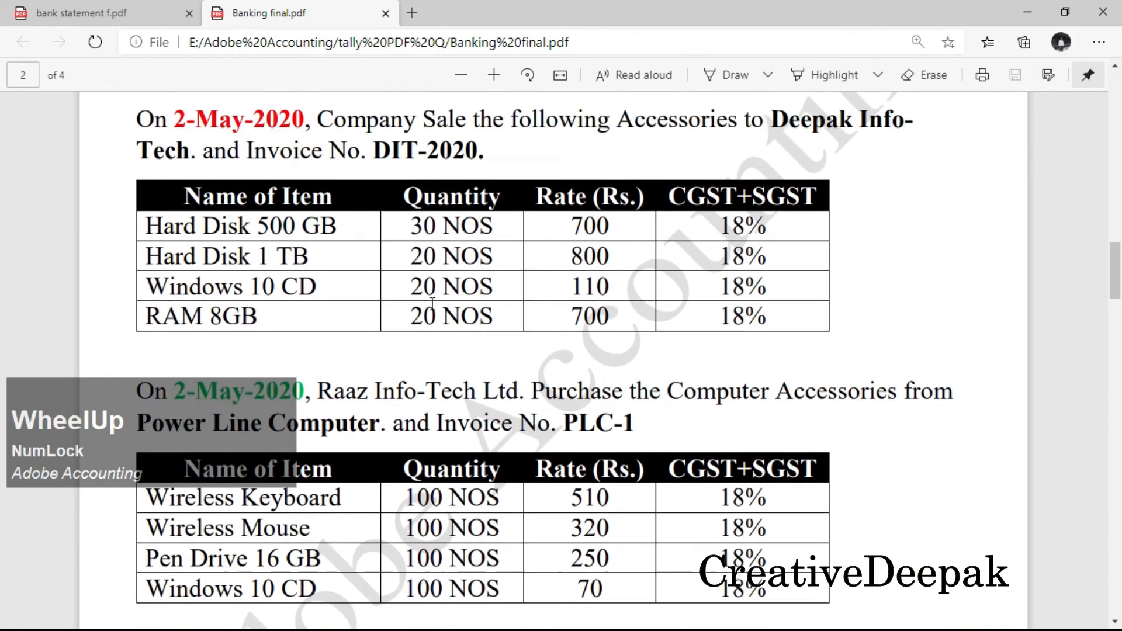
pyautogui.scroll(2, 772, 176)
pyautogui.scroll(3, 731, 170)
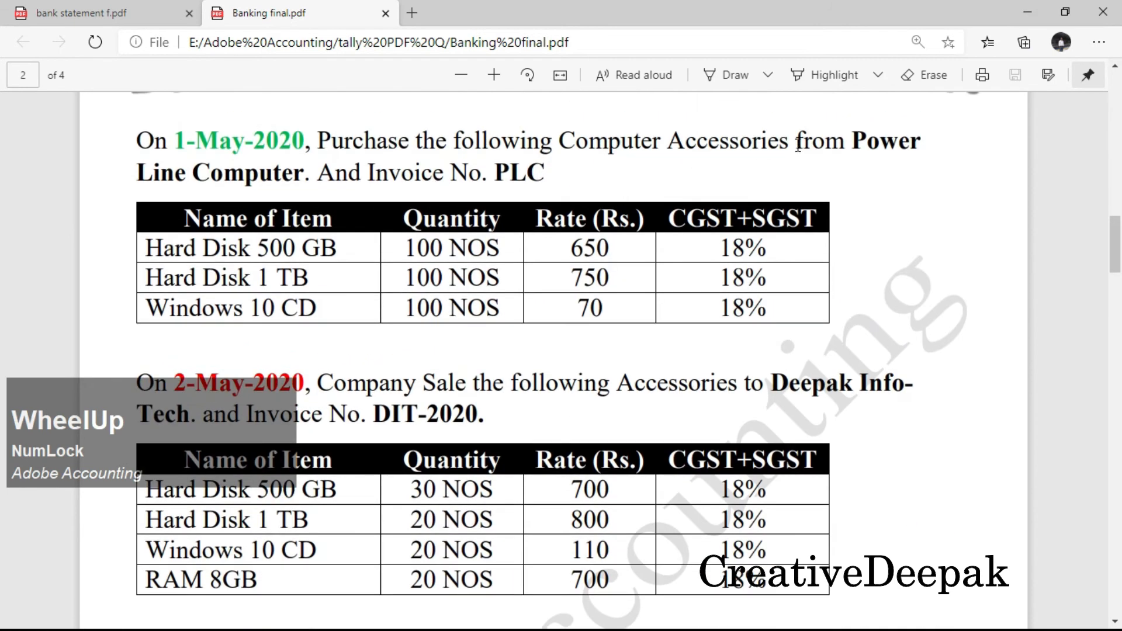
pyautogui.click(853, 146)
pyautogui.moveTo(321, 143); pyautogui.dragTo(679, 155)
pyautogui.moveTo(557, 144); pyautogui.dragTo(755, 153)
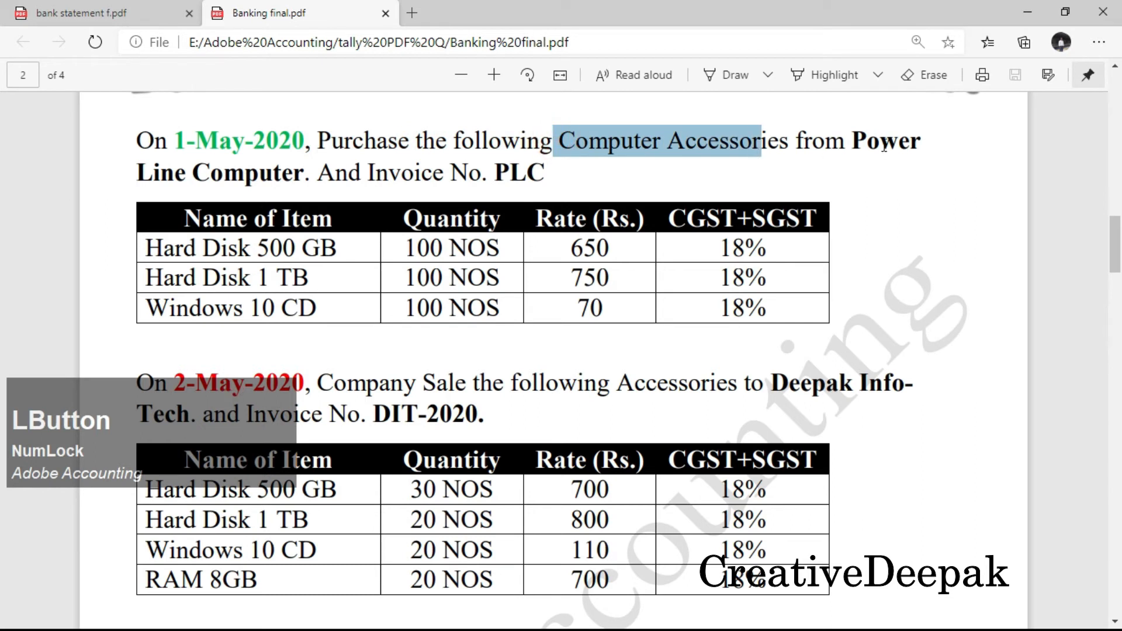
pyautogui.click(848, 139)
pyautogui.moveTo(853, 153); pyautogui.dragTo(307, 173)
pyautogui.moveTo(492, 173); pyautogui.dragTo(547, 178)
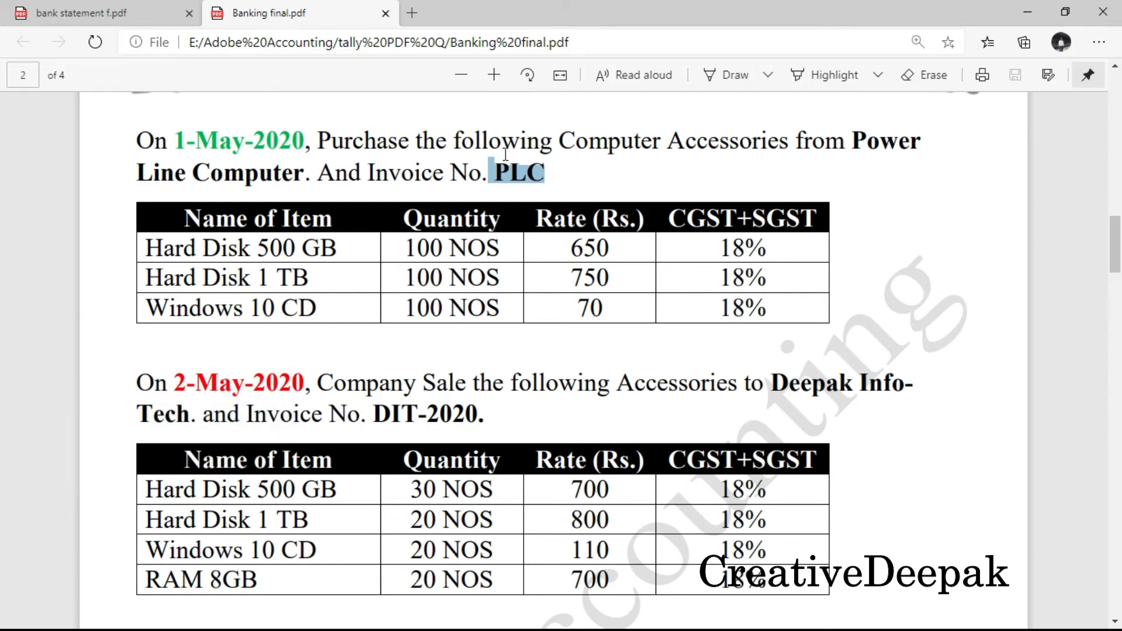
# Step: Go back to the 31-May-2020 payment for invoice PLC in the PDF and check the mode of payment
pyautogui.scroll(-15, 543, 177)
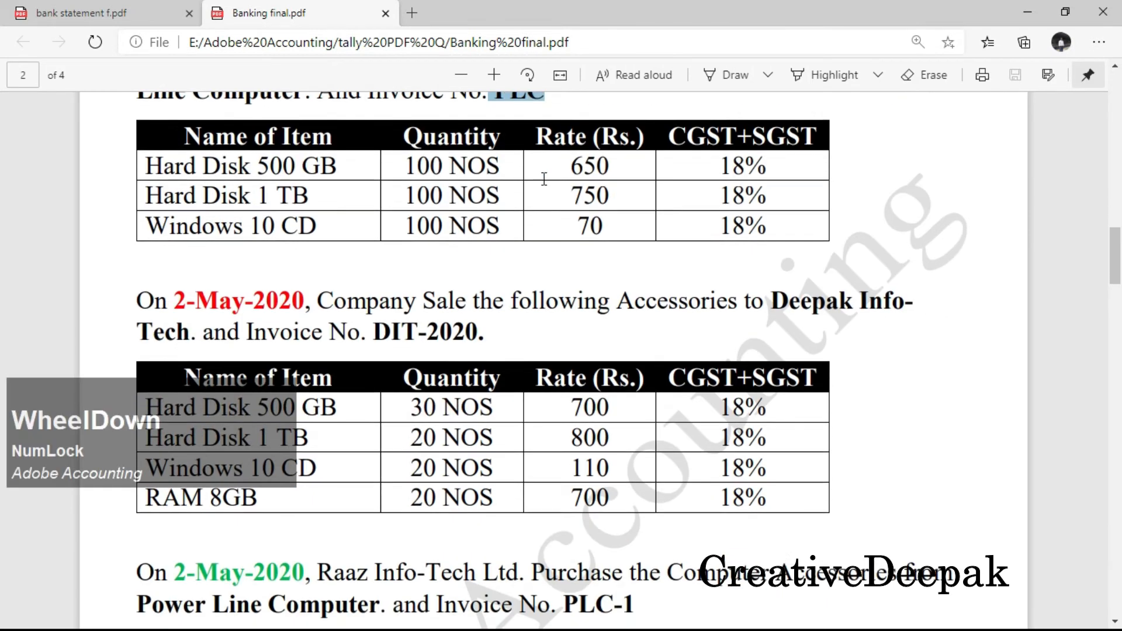
pyautogui.scroll(-8, 537, 229)
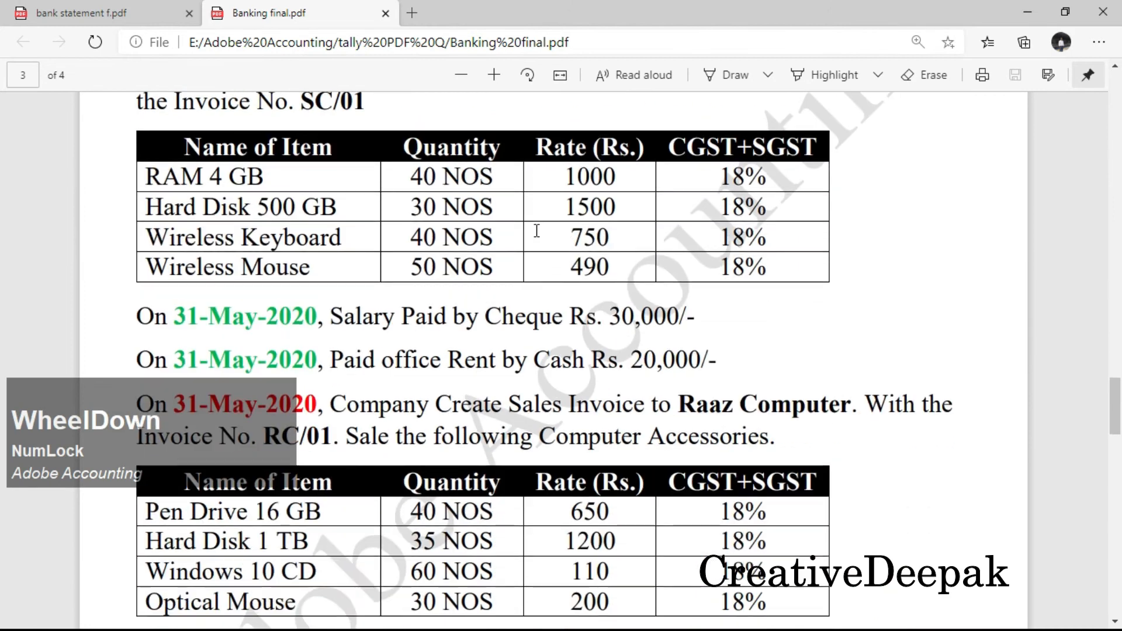
pyautogui.scroll(-5, 534, 230)
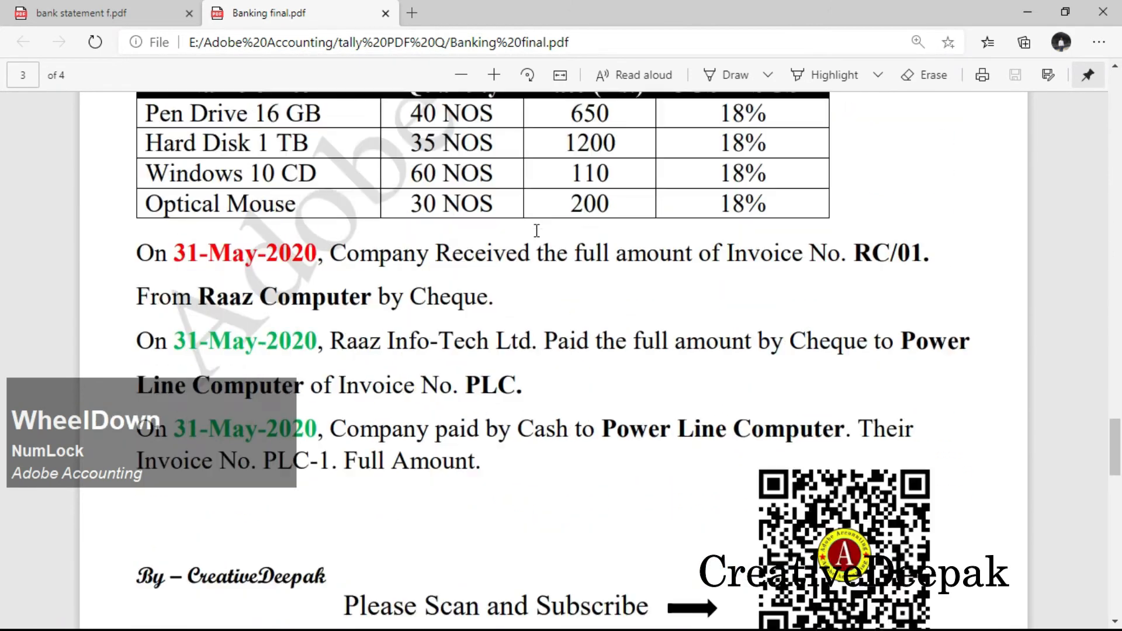
pyautogui.moveTo(900, 227); pyautogui.dragTo(514, 280)
pyautogui.doubleClick(800, 225)
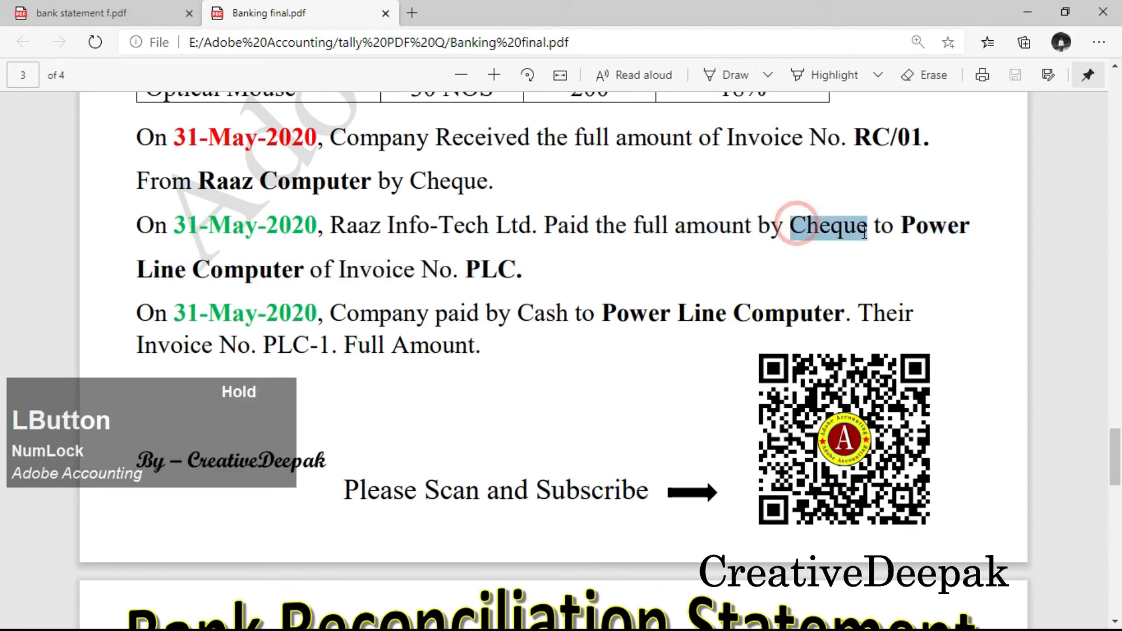
# Step: Start a payment voucher in Tally.ERP 9 with Punjab National Bank as account, Power Line Computer as debited ledger and Agst Ref as adjustment method
pyautogui.hotkey('alt', 'Tab')
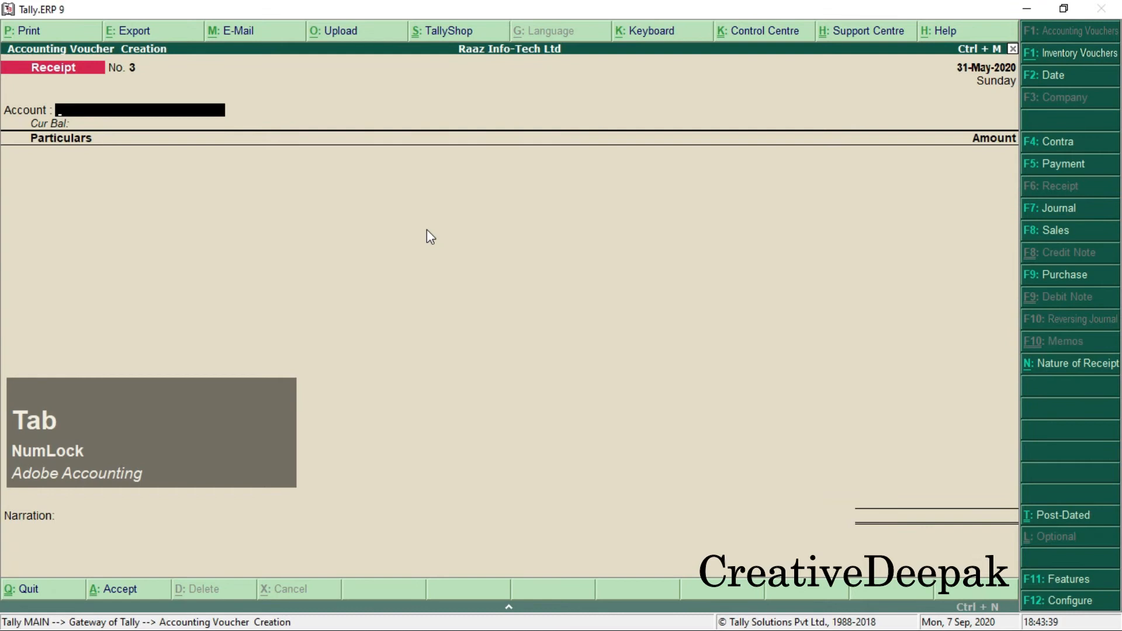
pyautogui.press('F5')
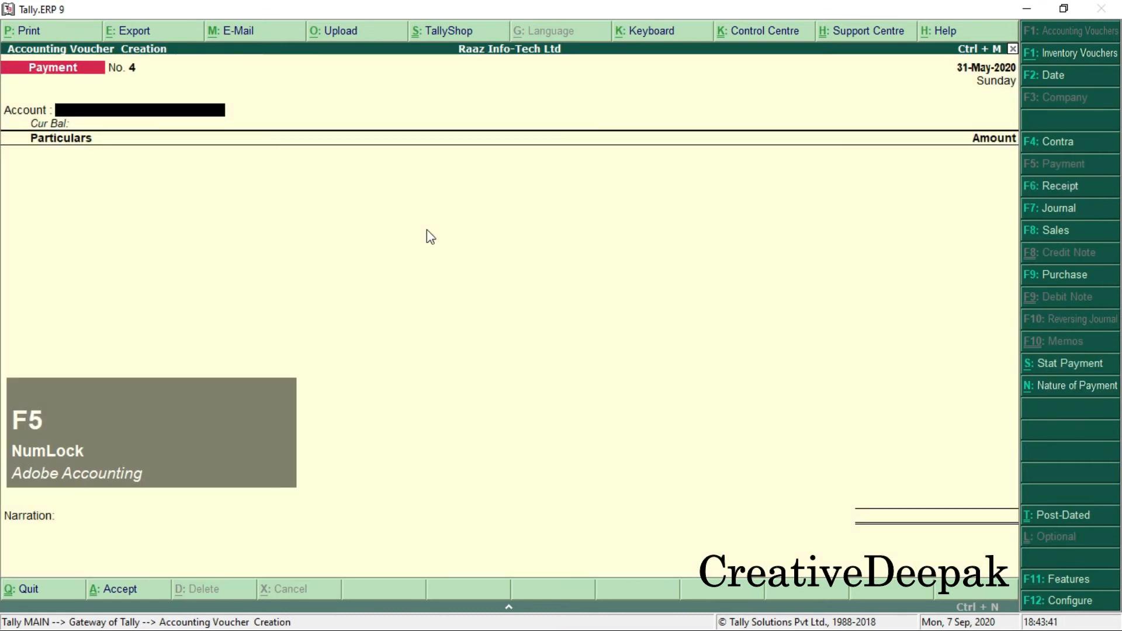
pyautogui.write('P')
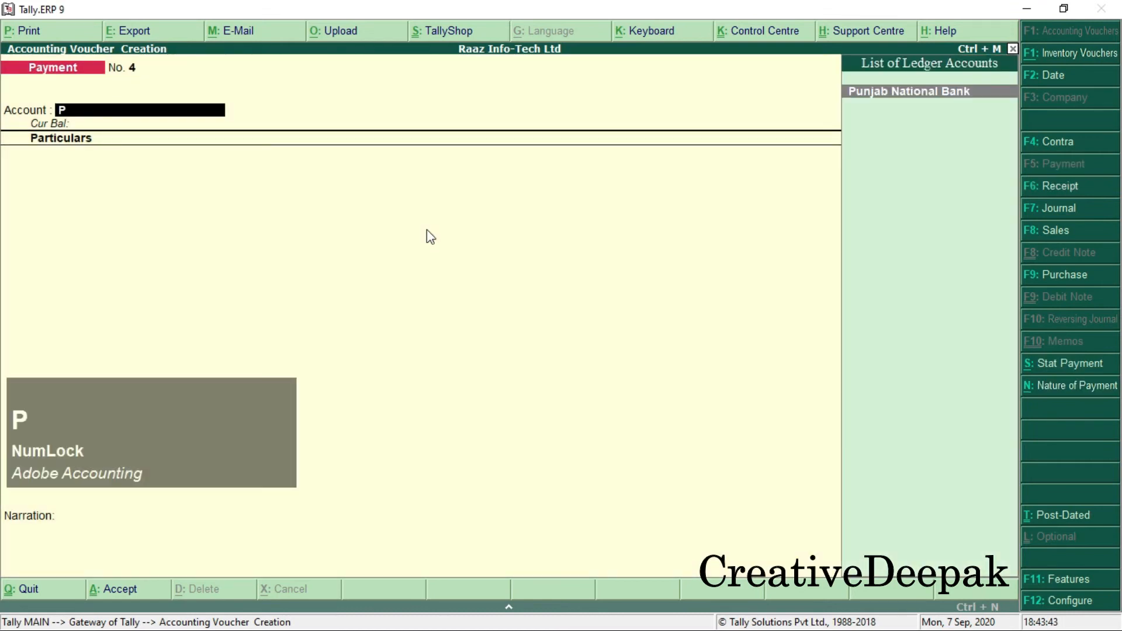
pyautogui.press('Return')
pyautogui.write('P')
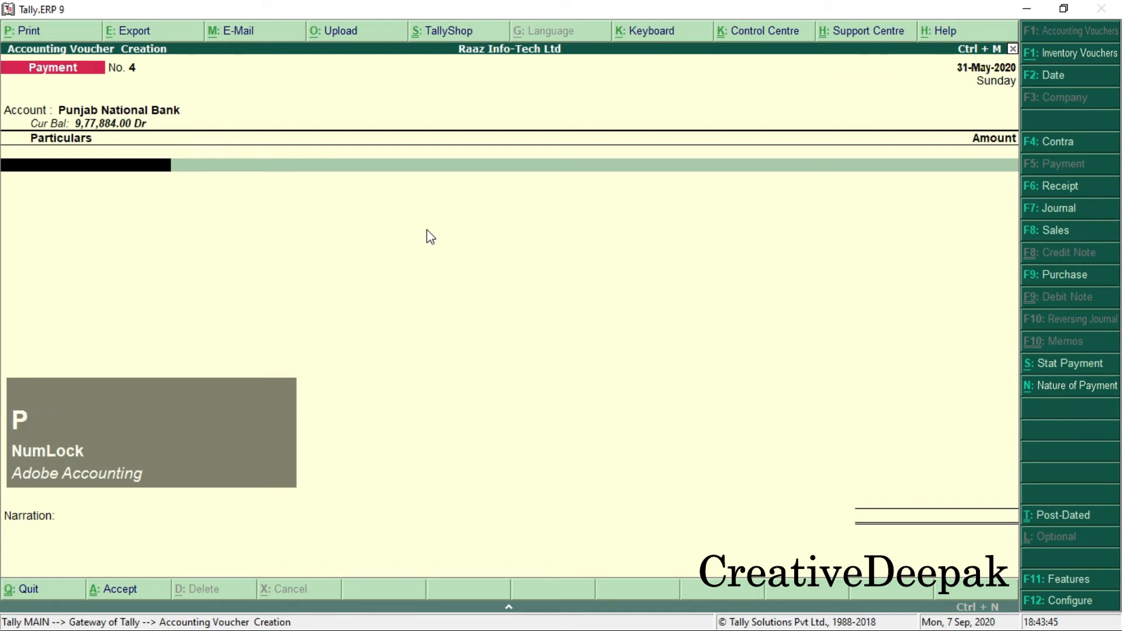
pyautogui.press('Down')
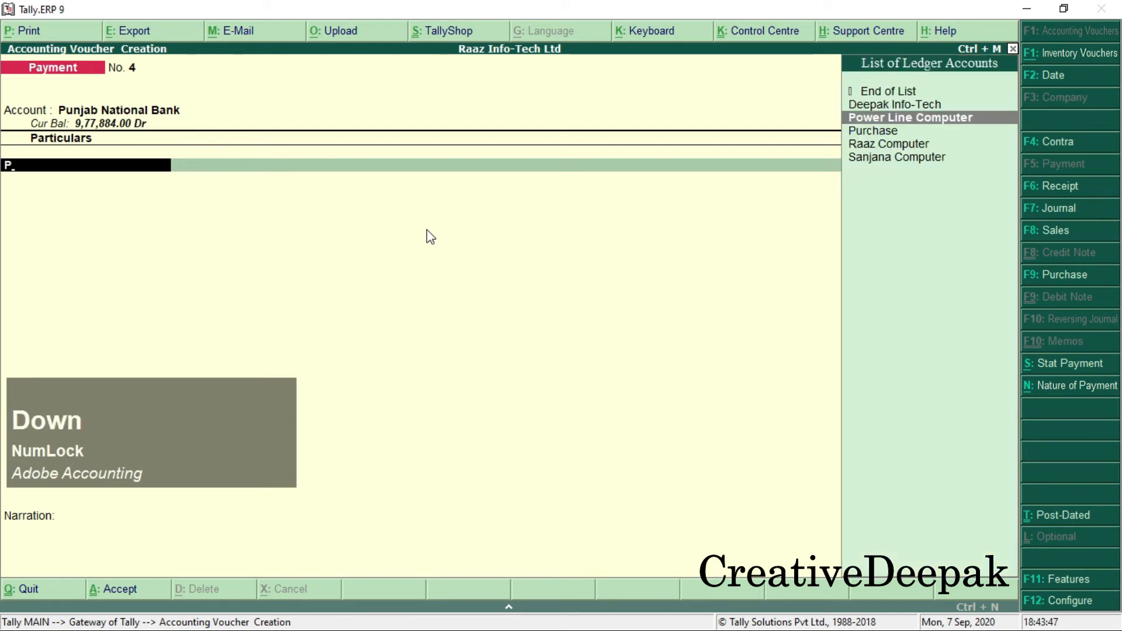
pyautogui.press('Return')
pyautogui.press('Return')
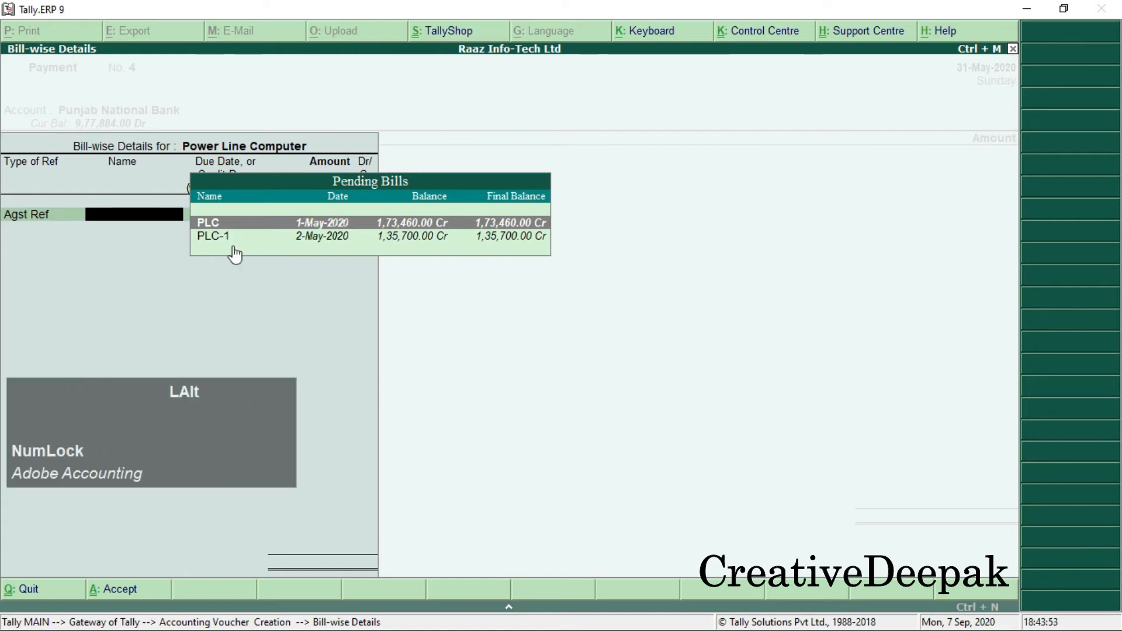
# Step: Check the invoice number in Banking final.pdf and settle the Tally.ERP 9 payment against pending bill PLC for the full 1,73,460.00
pyautogui.hotkey('alt', 'Tab')
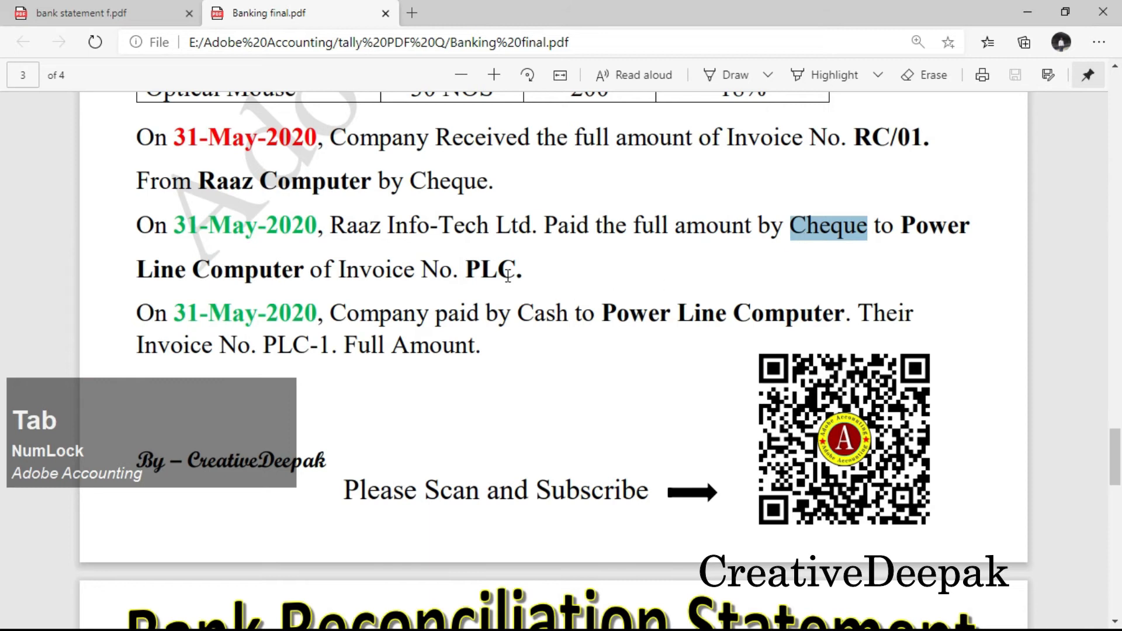
pyautogui.moveTo(466, 270); pyautogui.dragTo(523, 276)
pyautogui.click(739, 231)
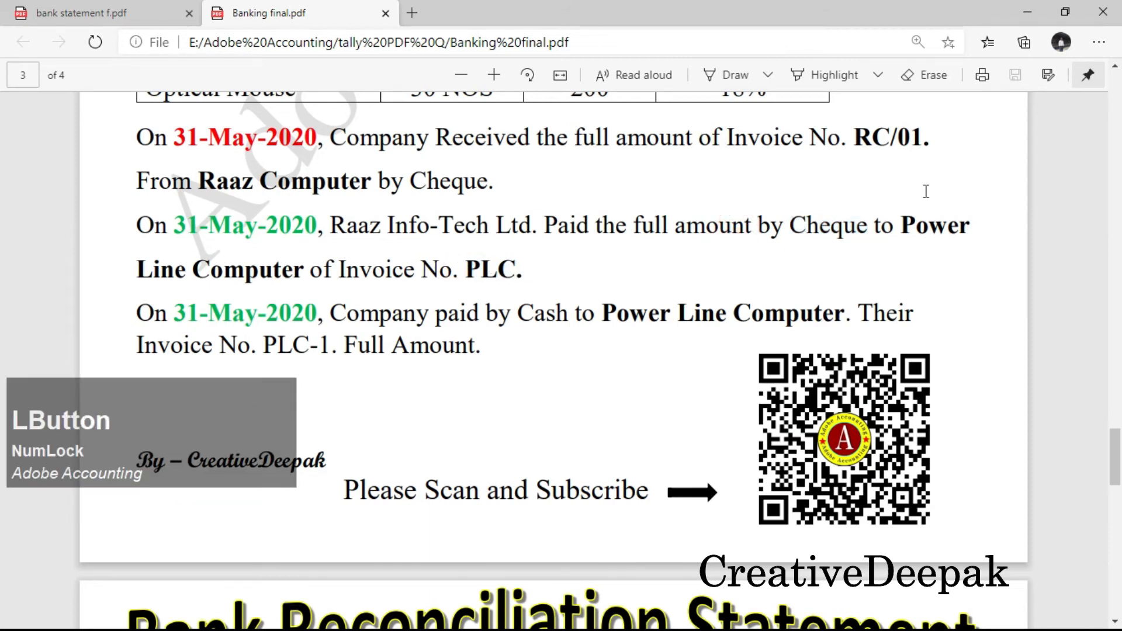
pyautogui.moveTo(457, 276); pyautogui.dragTo(523, 275)
pyautogui.hotkey('alt', 'Tab')
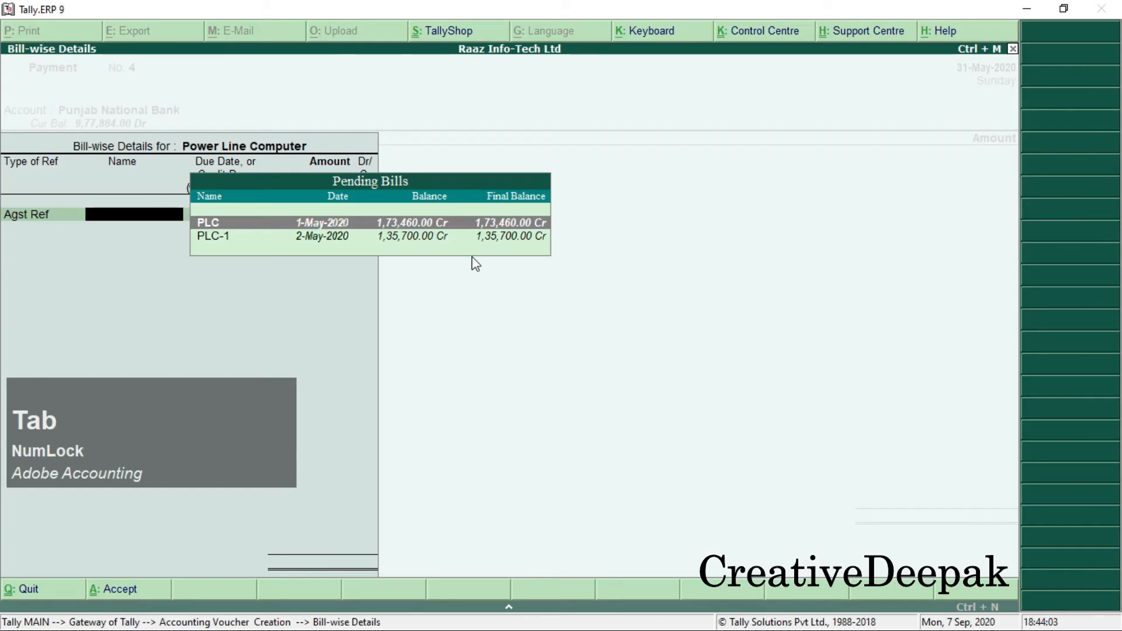
pyautogui.press('Return')
pyautogui.press('Return')
pyautogui.press('Return')
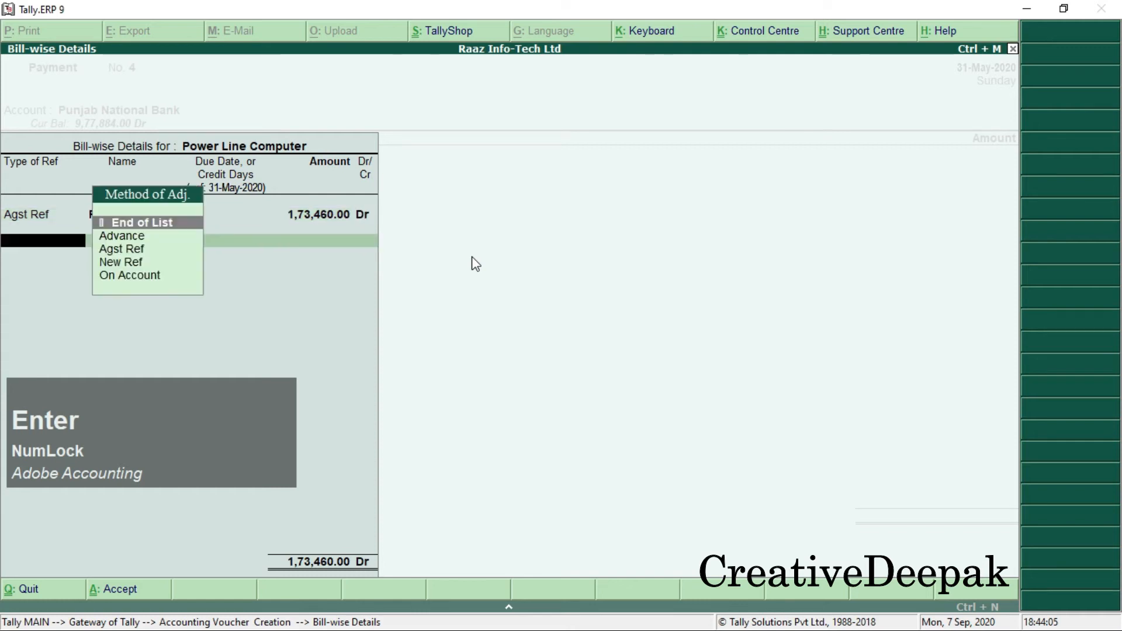
# Step: Keep the cheque allocation defaults dated 31-May-2020 with no instrument number, and save the payment voucher without narration
pyautogui.press('Return')
pyautogui.press('Return')
pyautogui.press('Return')
pyautogui.press('Return')
pyautogui.press('Return')
pyautogui.press('Return')
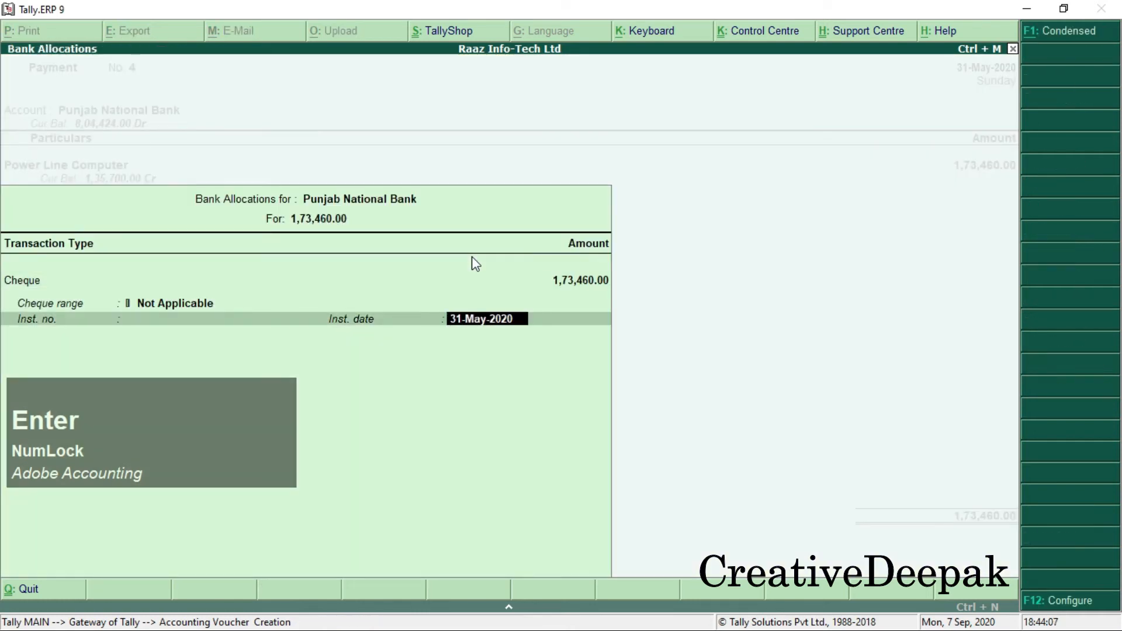
pyautogui.press('Return')
pyautogui.press('Return')
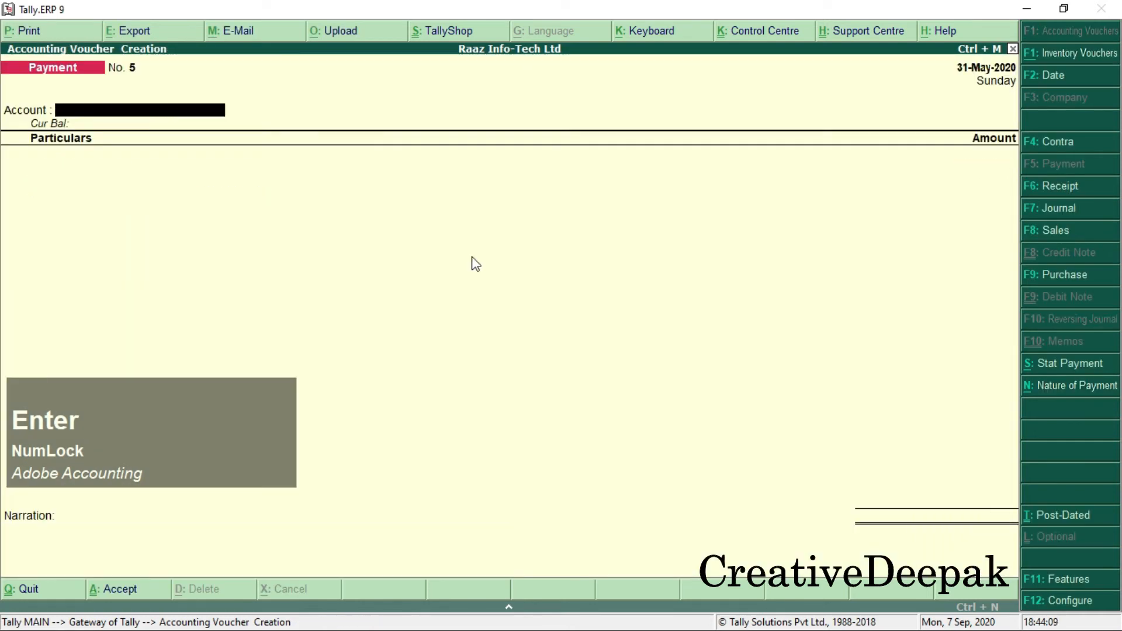
# Step: Read the 31-May-2020 cash payment in Banking final.pdf and start its Tally.ERP 9 payment voucher with Cash as account and Power Line Computer debited
pyautogui.hotkey('alt', 'Tab')
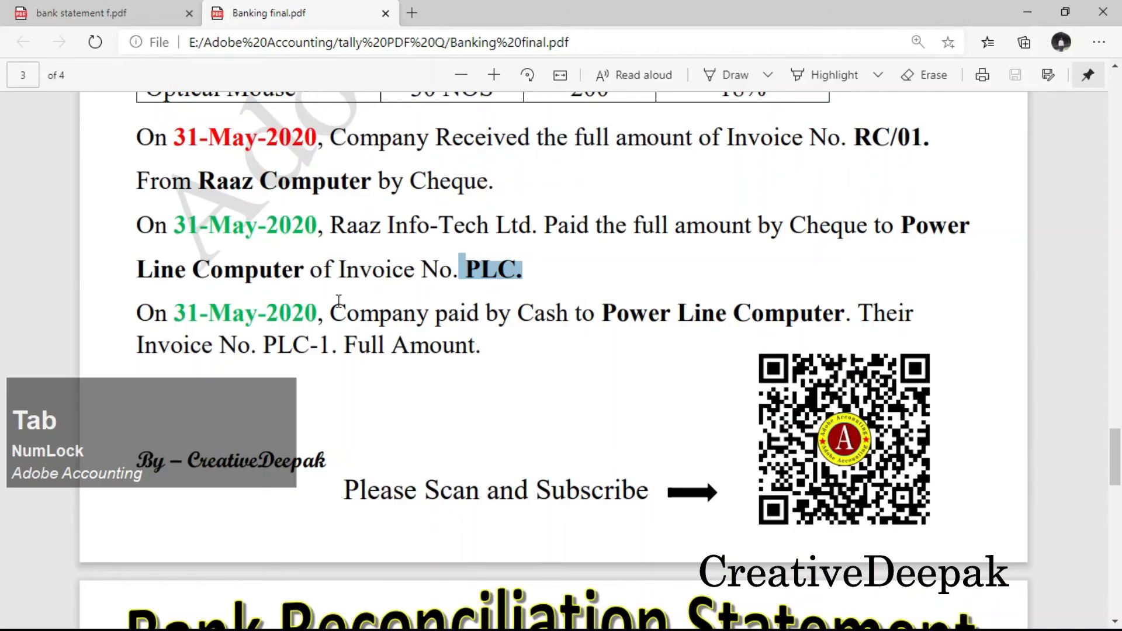
pyautogui.moveTo(179, 317); pyautogui.dragTo(476, 351)
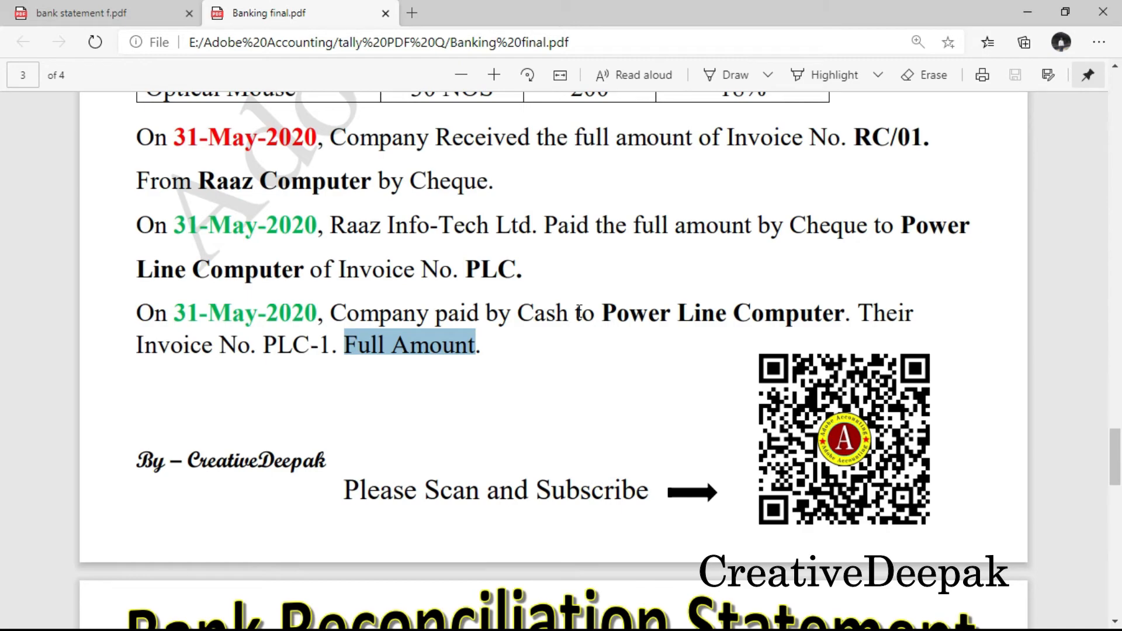
pyautogui.hotkey('alt', 'Tab')
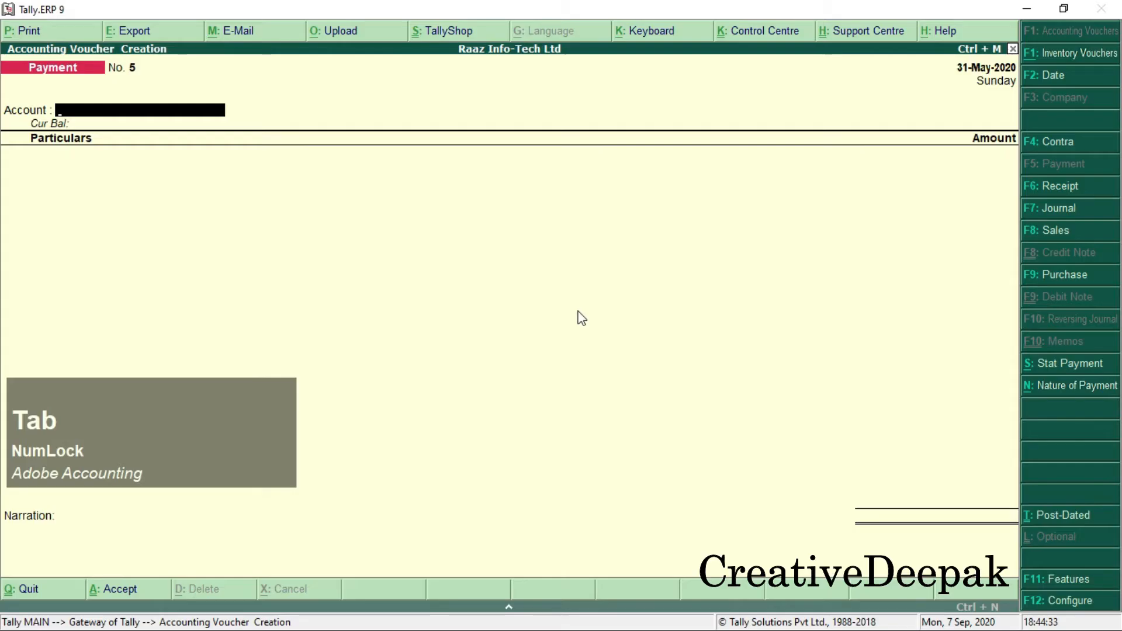
pyautogui.write('C')
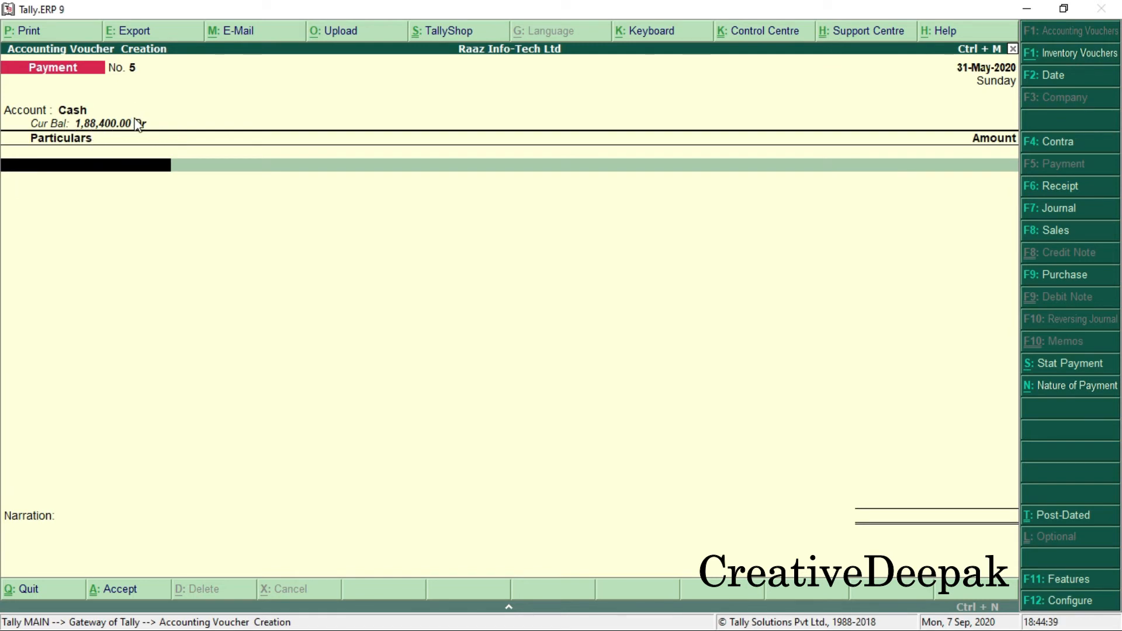
pyautogui.write('P')
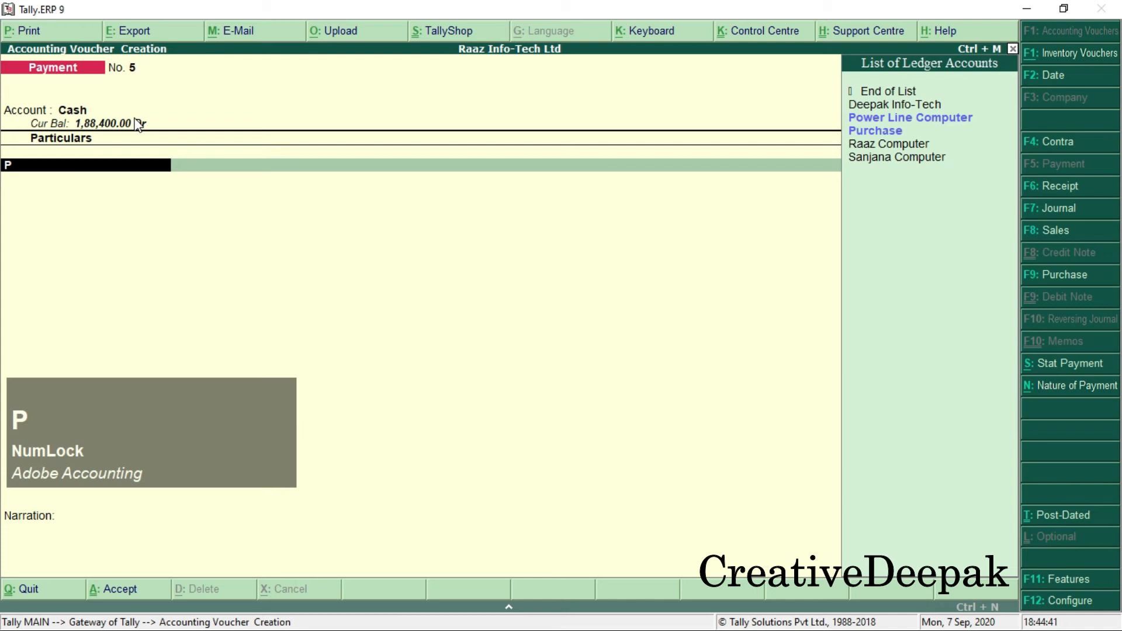
pyautogui.press('Down')
pyautogui.press('Return')
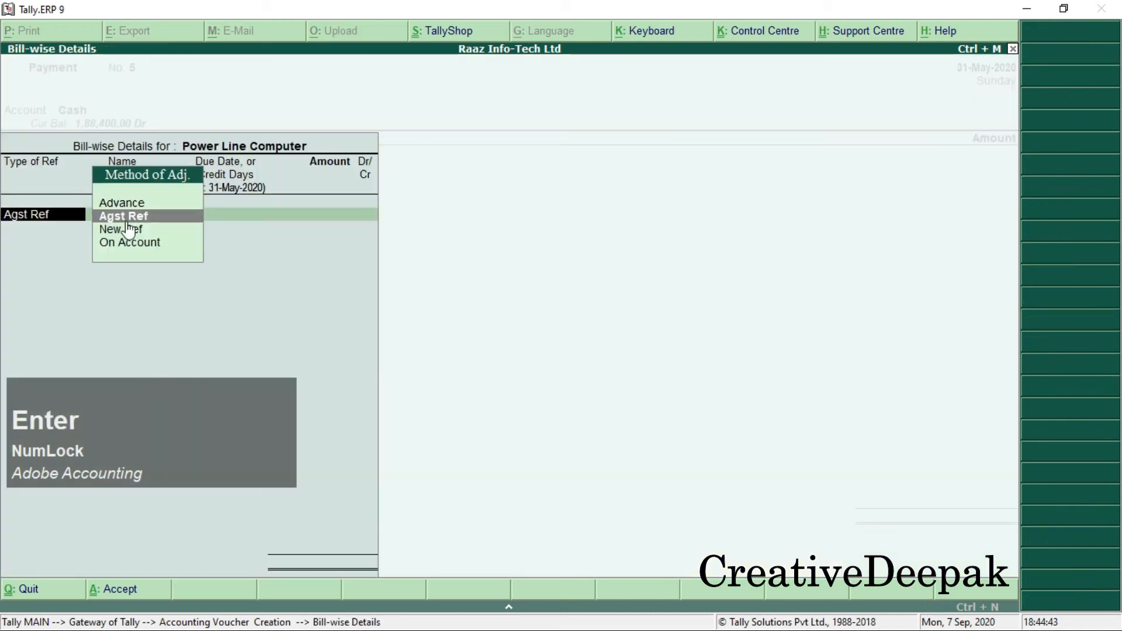
# Step: Settle the cash payment by Agst Ref against pending bill PLC-1 for the full 1,35,700.00 and save the voucher without narration
pyautogui.press('Return')
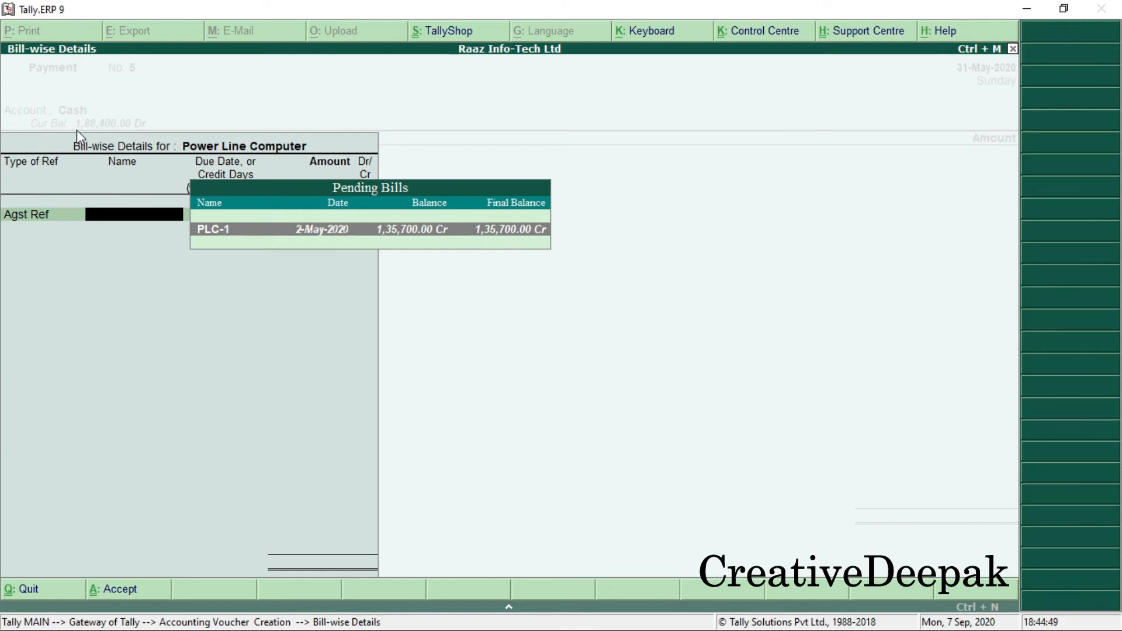
pyautogui.click(94, 127)
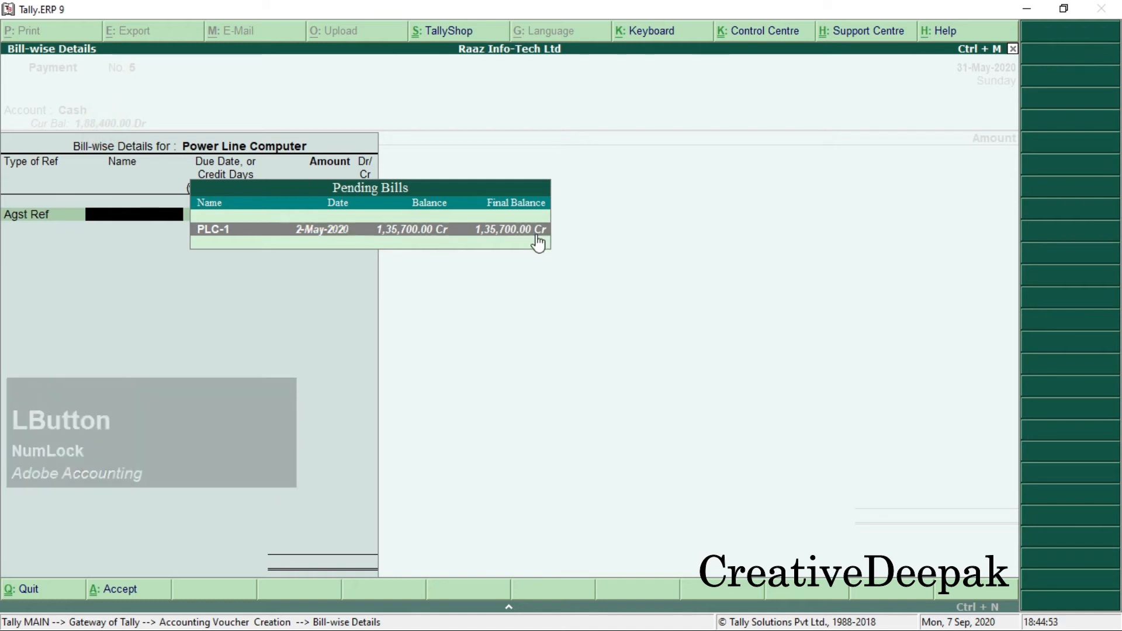
pyautogui.press('Return')
pyautogui.press('Return')
pyautogui.press('Return')
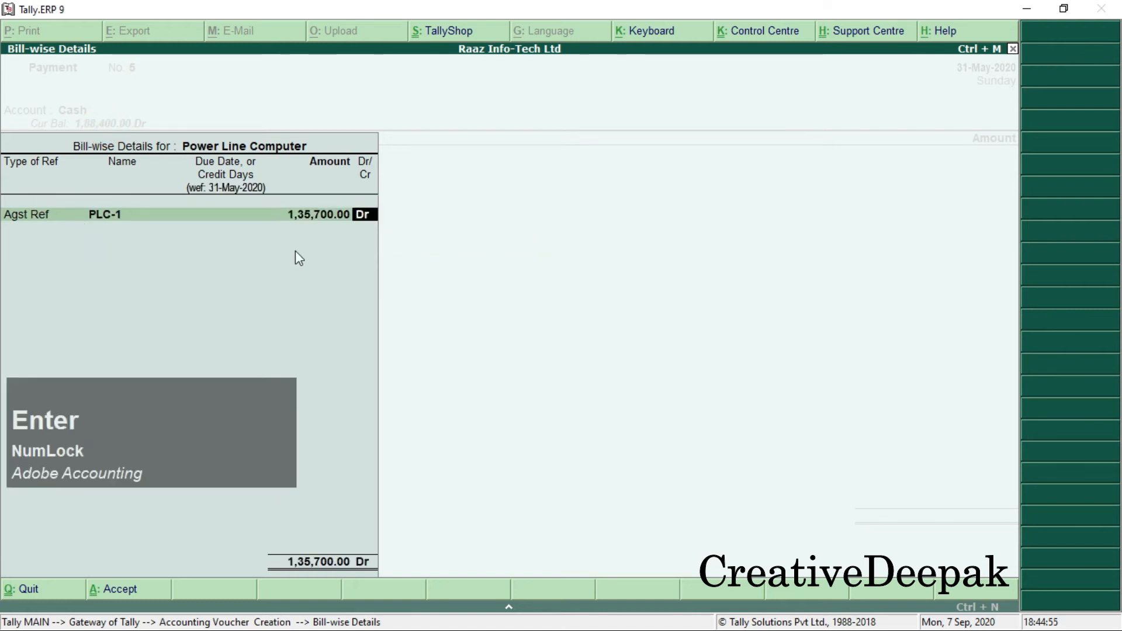
pyautogui.press('Return')
pyautogui.press('Return')
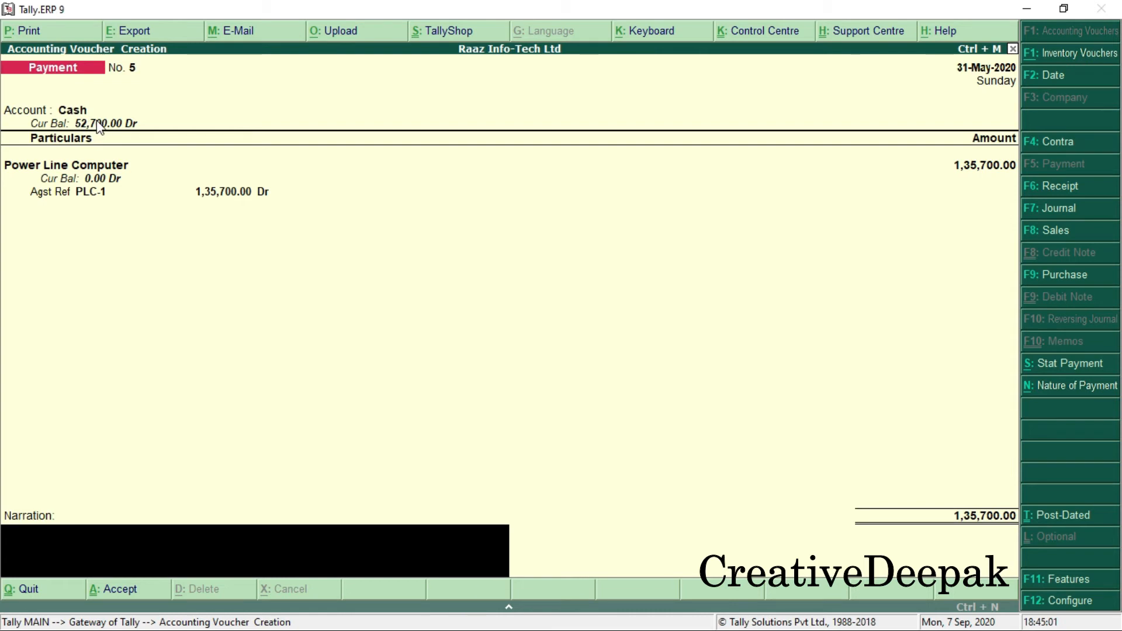
pyautogui.press('Return')
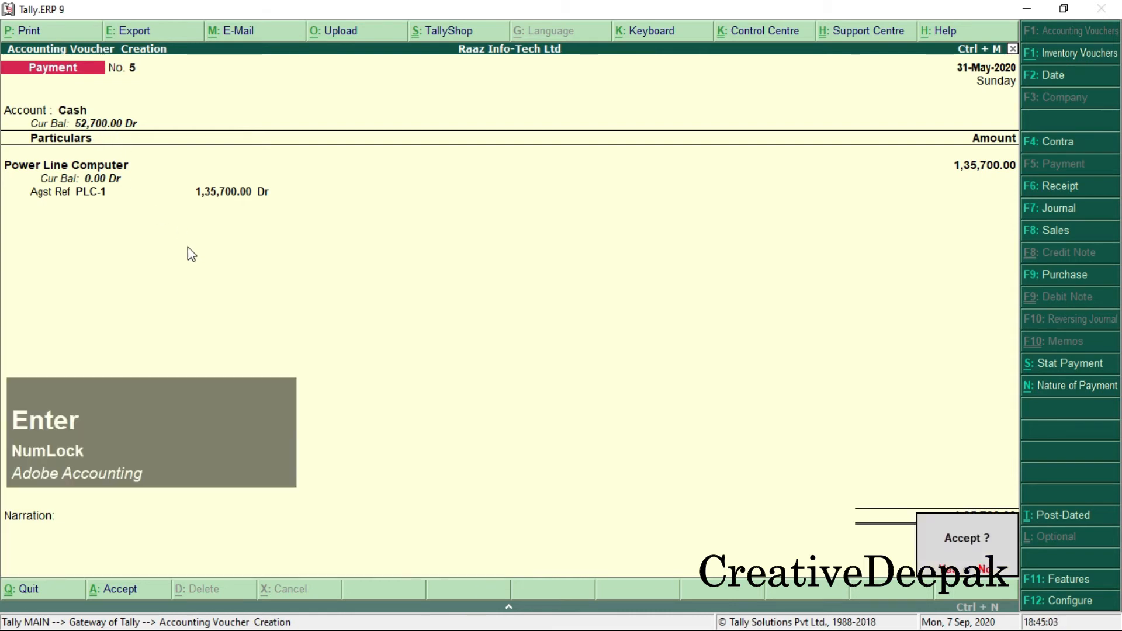
pyautogui.press('Return')
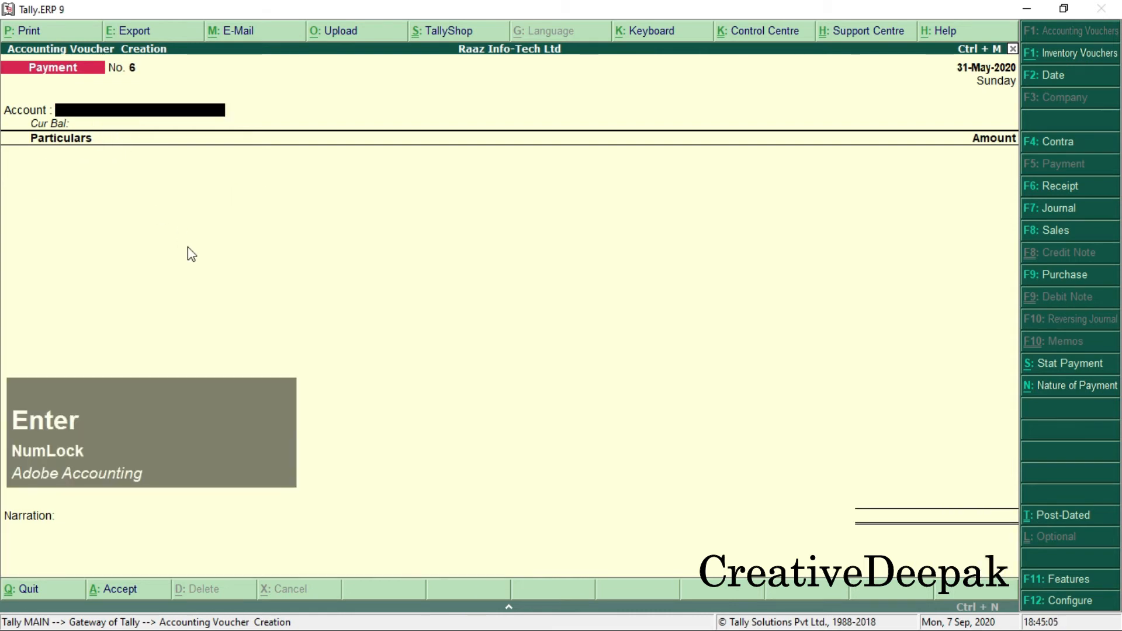
# Step: Examine the 31-May-2020 sale to Hindustan Info-Tech in Banking final.pdf, including its invoice number and item table
pyautogui.hotkey('alt', 'Tab')
pyautogui.scroll(-3, 491, 312)
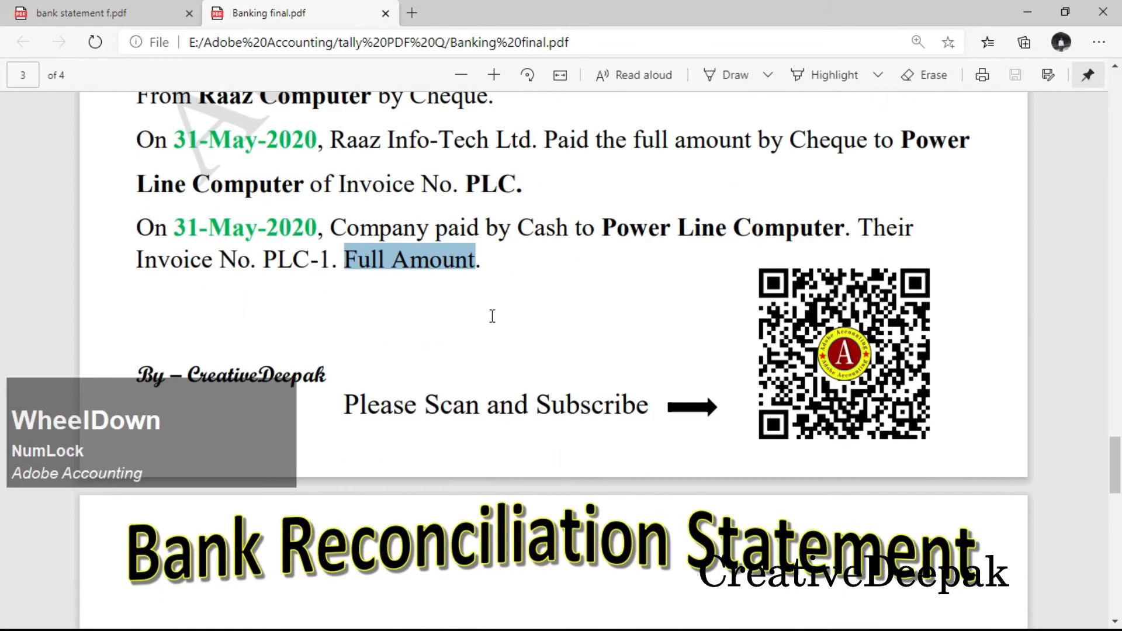
pyautogui.scroll(-10, 440, 228)
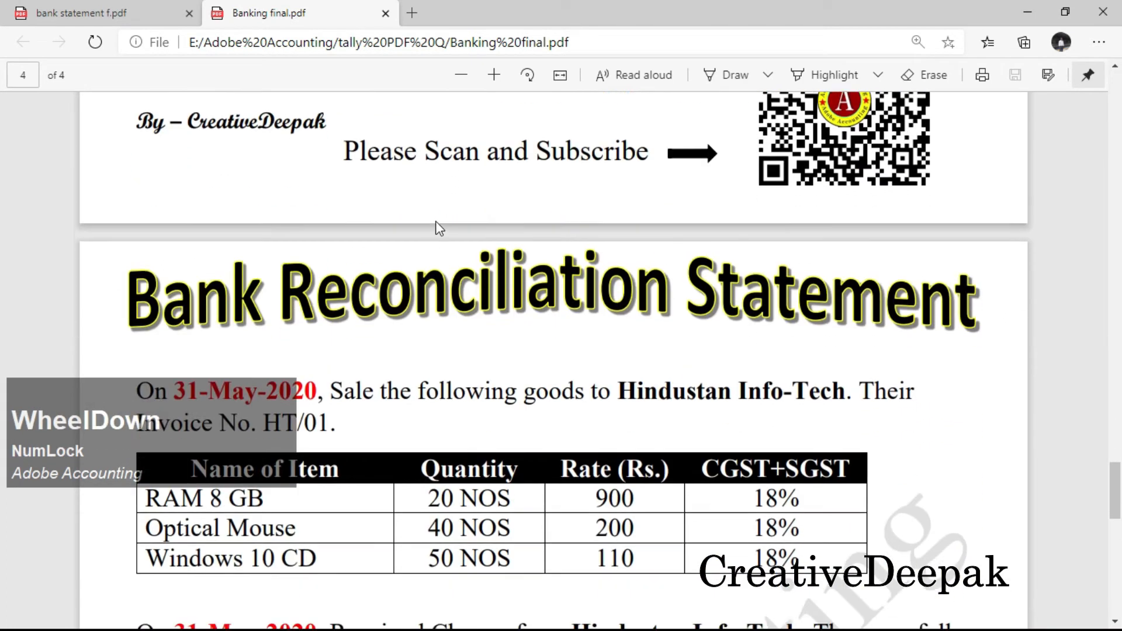
pyautogui.scroll(-3, 562, 298)
pyautogui.scroll(7, 544, 294)
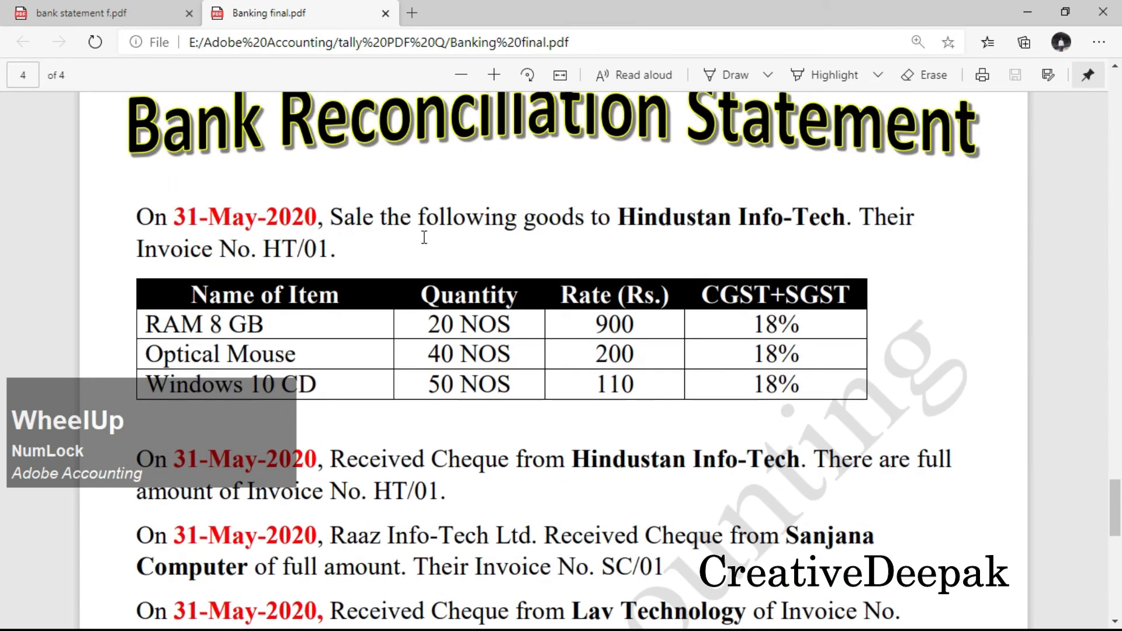
pyautogui.scroll(2, 421, 252)
pyautogui.scroll(-2, 418, 264)
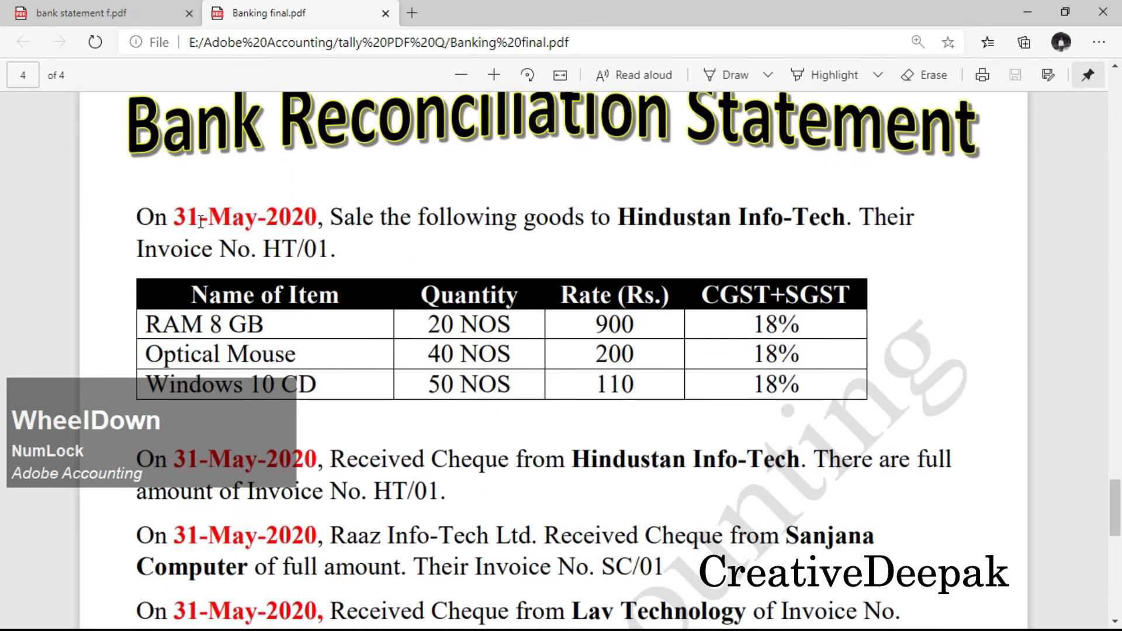
pyautogui.doubleClick(233, 217)
pyautogui.moveTo(331, 222); pyautogui.dragTo(469, 222)
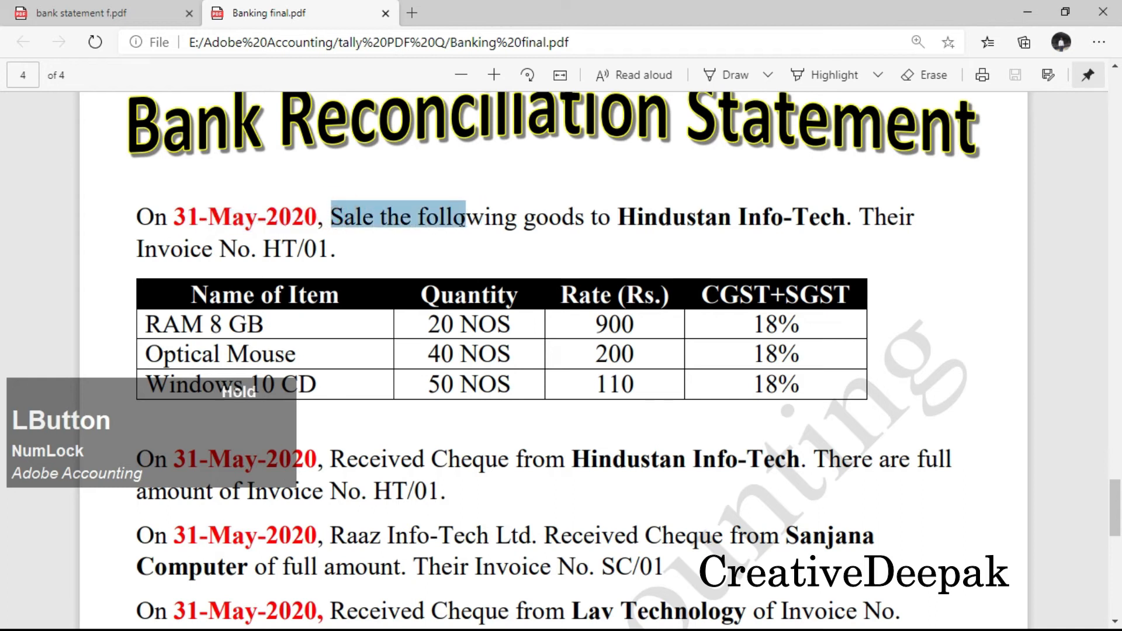
pyautogui.moveTo(380, 222); pyautogui.dragTo(840, 226)
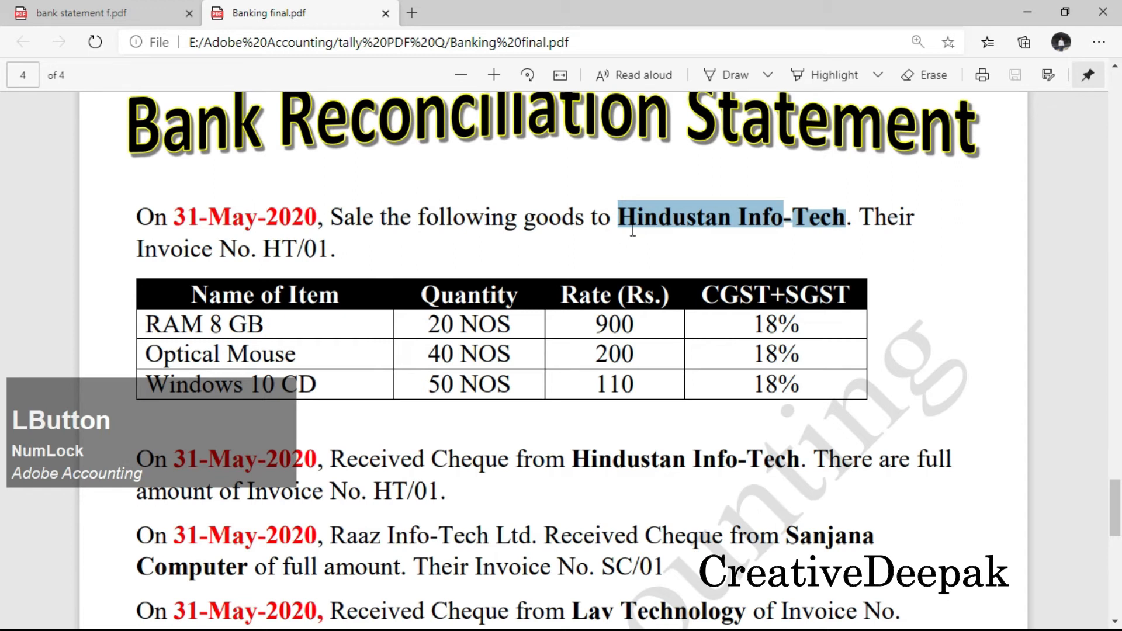
pyautogui.moveTo(619, 219); pyautogui.dragTo(849, 223)
# Step: Start a Tally.ERP 9 sales voucher without a reference number, using Hindustan Info-Tech as party, default party details and Sale as sales ledger
pyautogui.hotkey('alt', 'Tab')
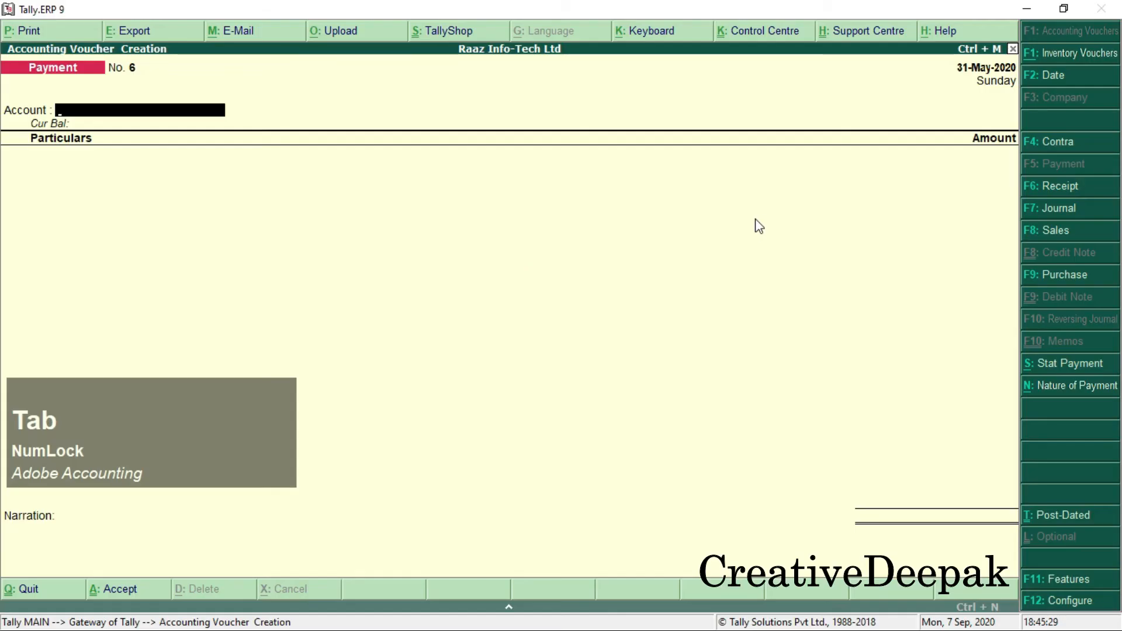
pyautogui.press('F8')
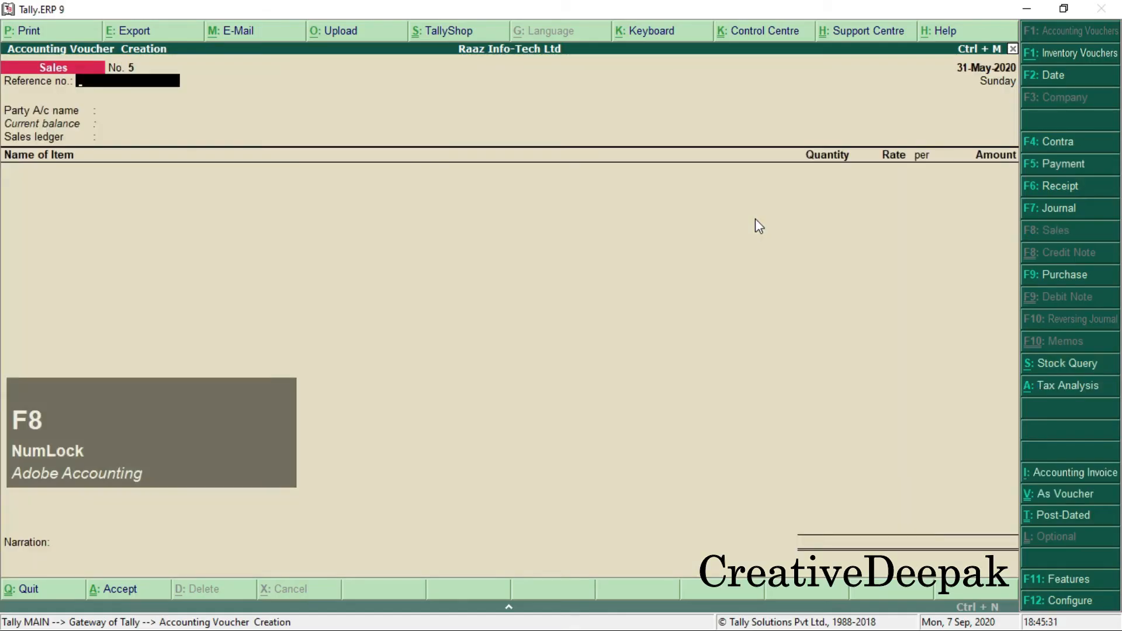
pyautogui.hotkey('alt', 'Tab')
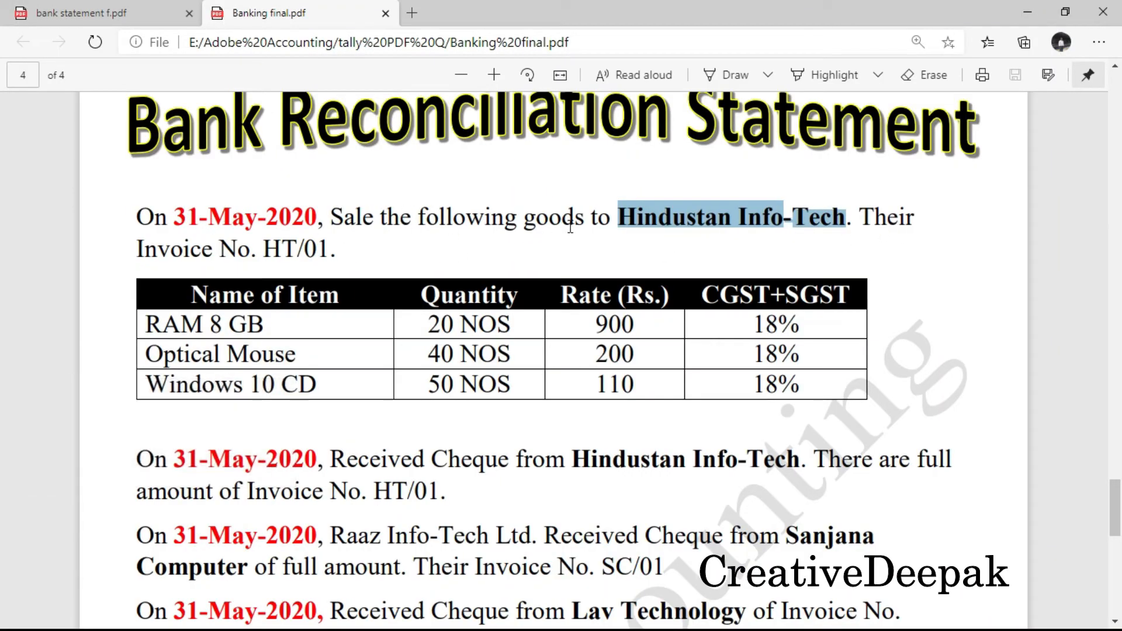
pyautogui.hotkey('alt', 'Tab')
pyautogui.press('Return')
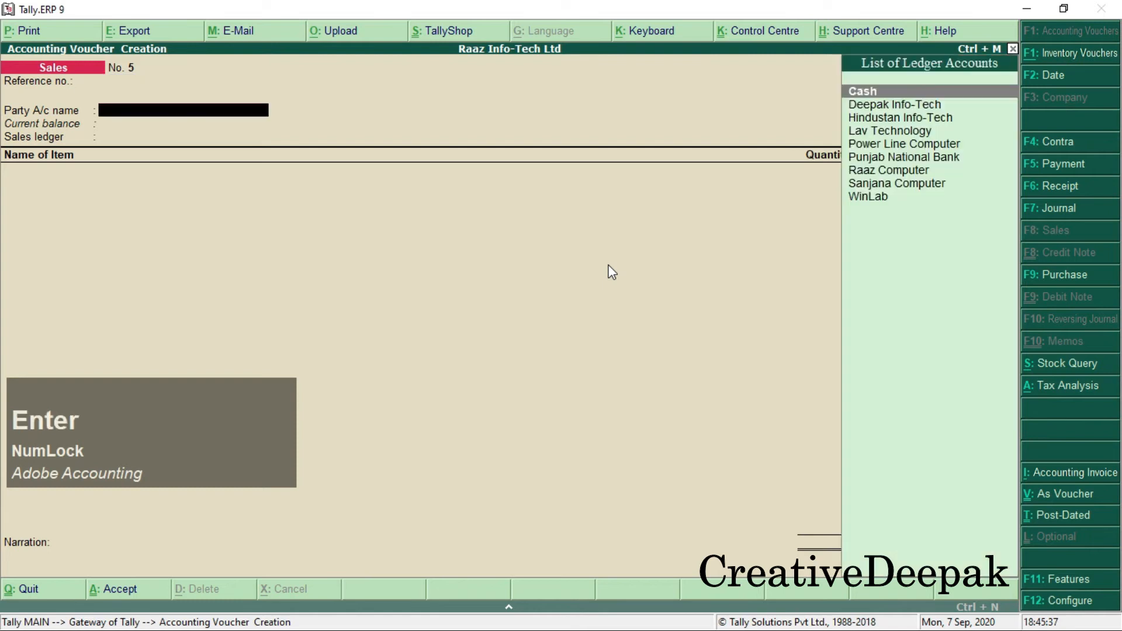
pyautogui.write('H')
pyautogui.press('Return')
pyautogui.press('Return')
pyautogui.press('Return')
pyautogui.press('Return')
pyautogui.press('Return')
pyautogui.press('Return')
pyautogui.press('Return')
pyautogui.press('Return')
pyautogui.press('Return')
pyautogui.press('Return')
pyautogui.press('Return')
pyautogui.press('Return')
pyautogui.press('Return')
pyautogui.press('Return')
pyautogui.press('Return')
pyautogui.press('Return')
pyautogui.press('Return')
pyautogui.press('Return')
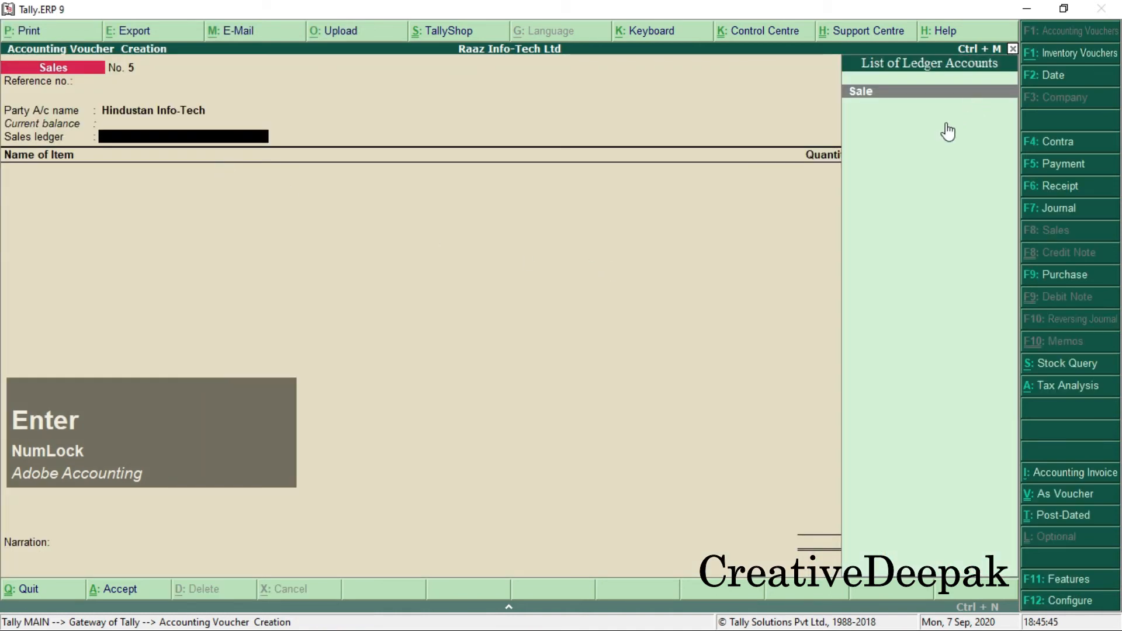
pyautogui.press('Return')
# Step: Check the goods table in Banking final.pdf and add RAM 8GB to the Tally.ERP 9 sales voucher, 20 NOS at rate 800
pyautogui.hotkey('alt', 'Tab')
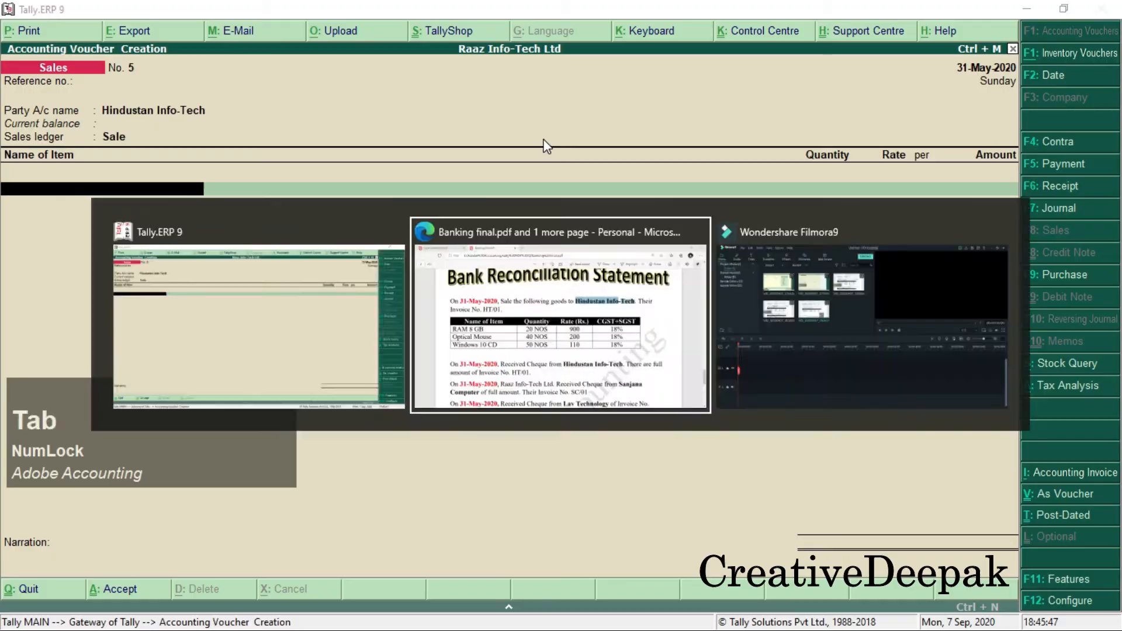
pyautogui.scroll(-1, 275, 252)
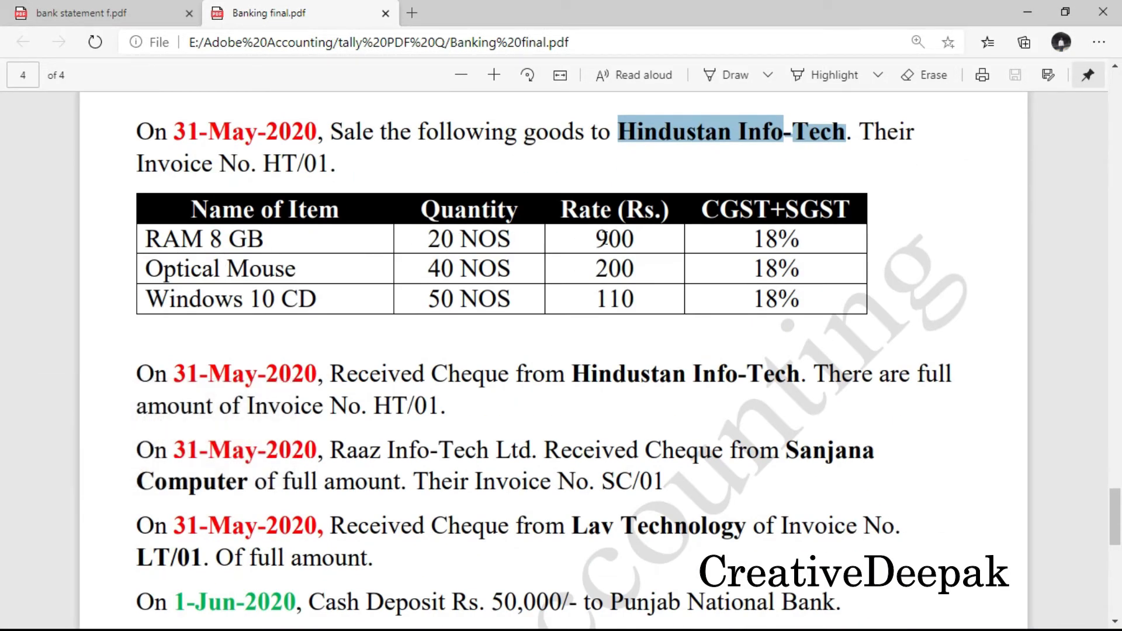
pyautogui.hotkey('alt', 'Tab')
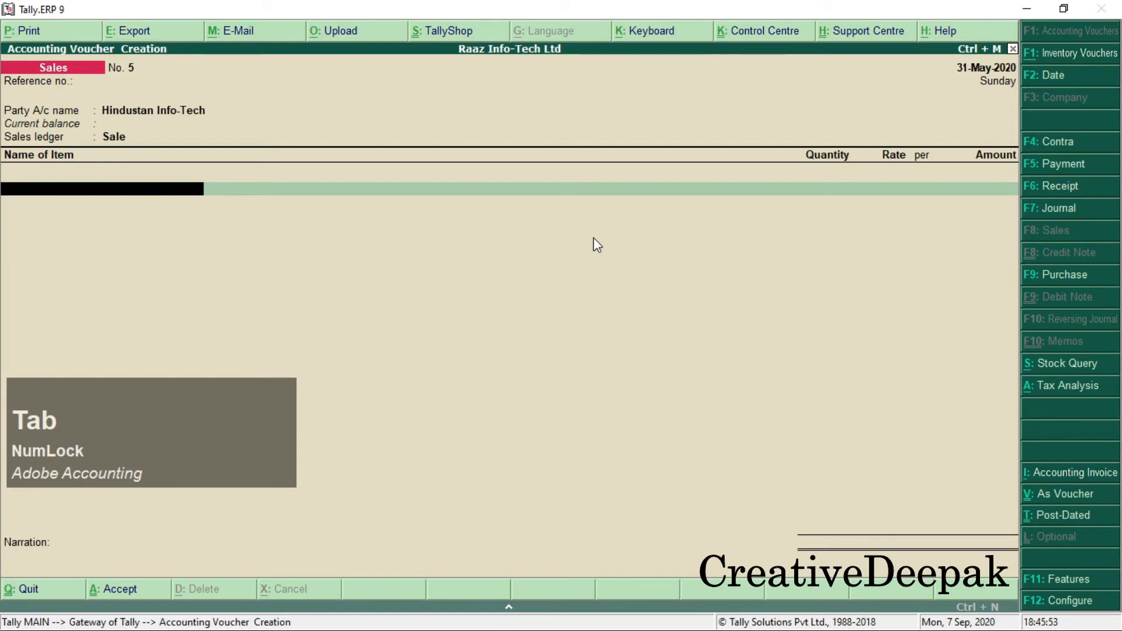
pyautogui.write('R')
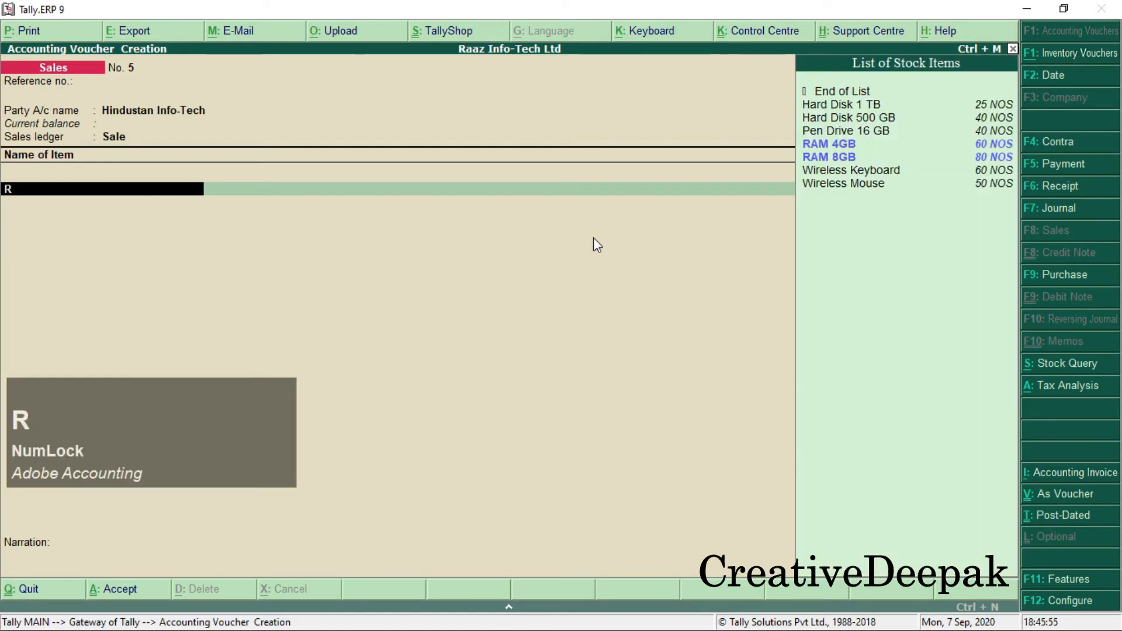
pyautogui.press('Down')
pyautogui.press('Return')
pyautogui.write('20 NOS')
pyautogui.press('Return')
pyautogui.write('800')
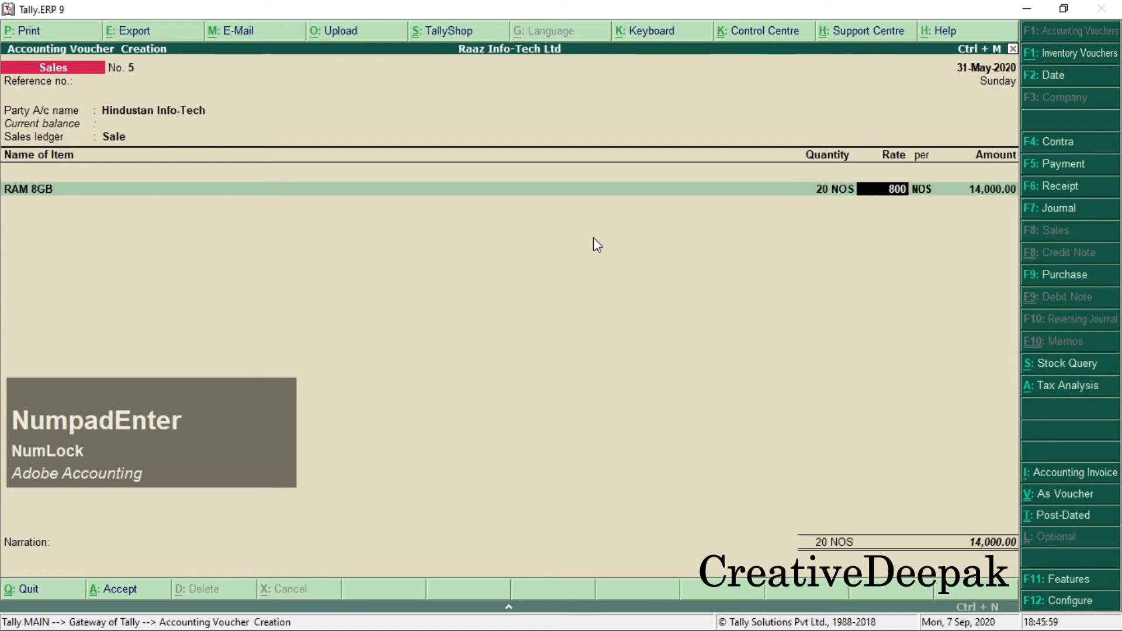
pyautogui.press('Return')
pyautogui.press('Return')
pyautogui.press('Return')
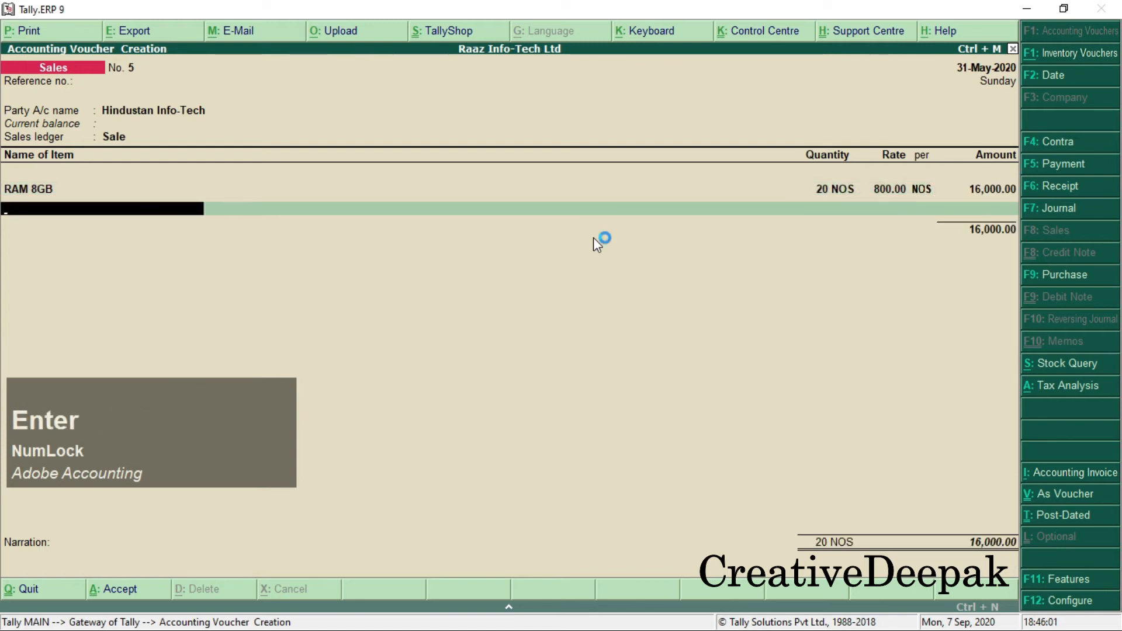
# Step: Check the Optical Mouse quantity in Banking final.pdf and add the item to the Tally.ERP 9 voucher, 40 NOS at rate 200
pyautogui.hotkey('alt', 'Tab')
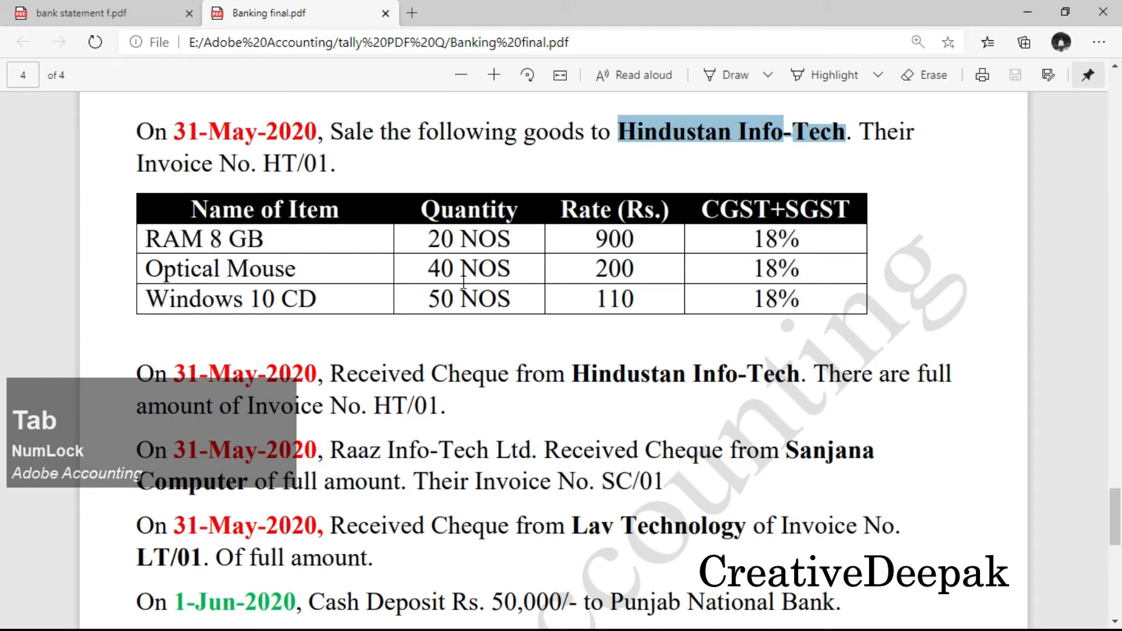
pyautogui.doubleClick(445, 269)
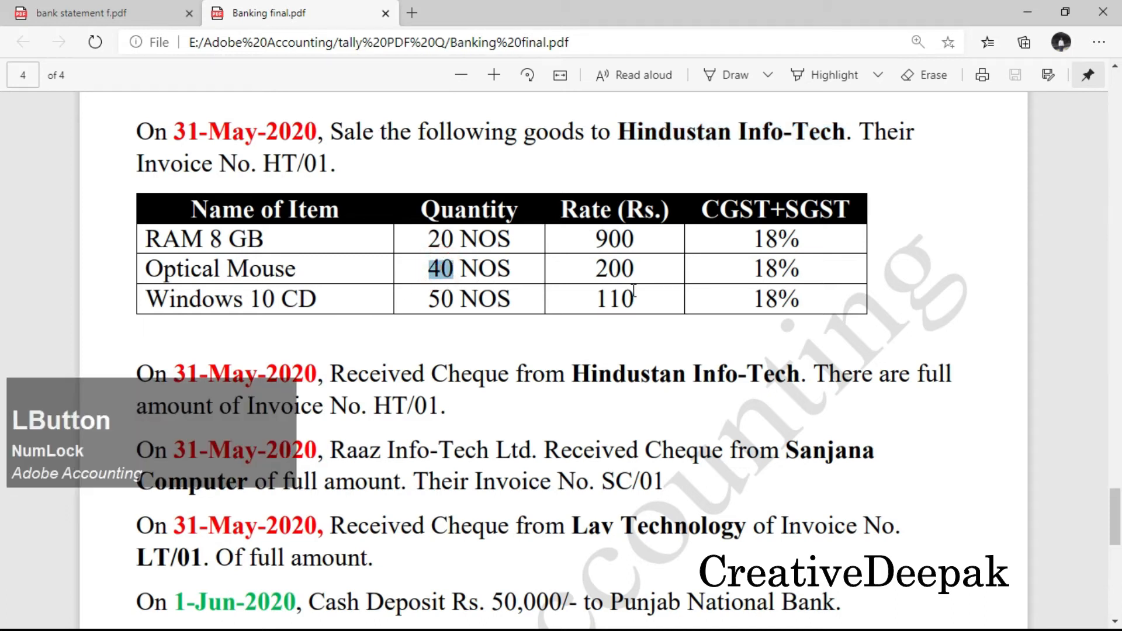
pyautogui.hotkey('alt', 'Tab')
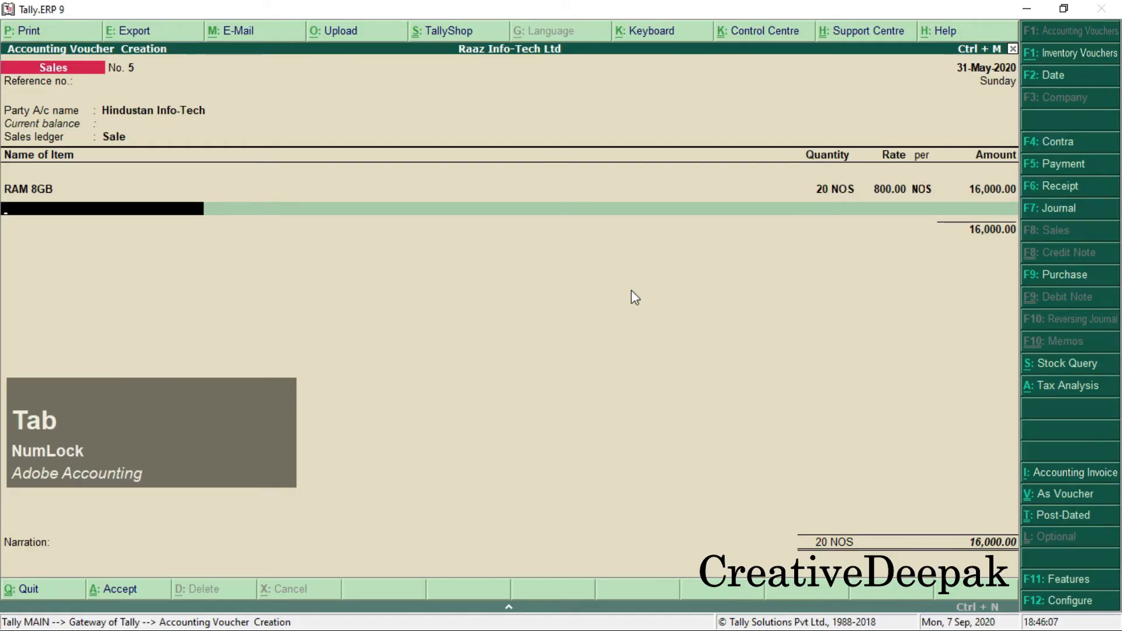
pyautogui.write('O')
pyautogui.press('Return')
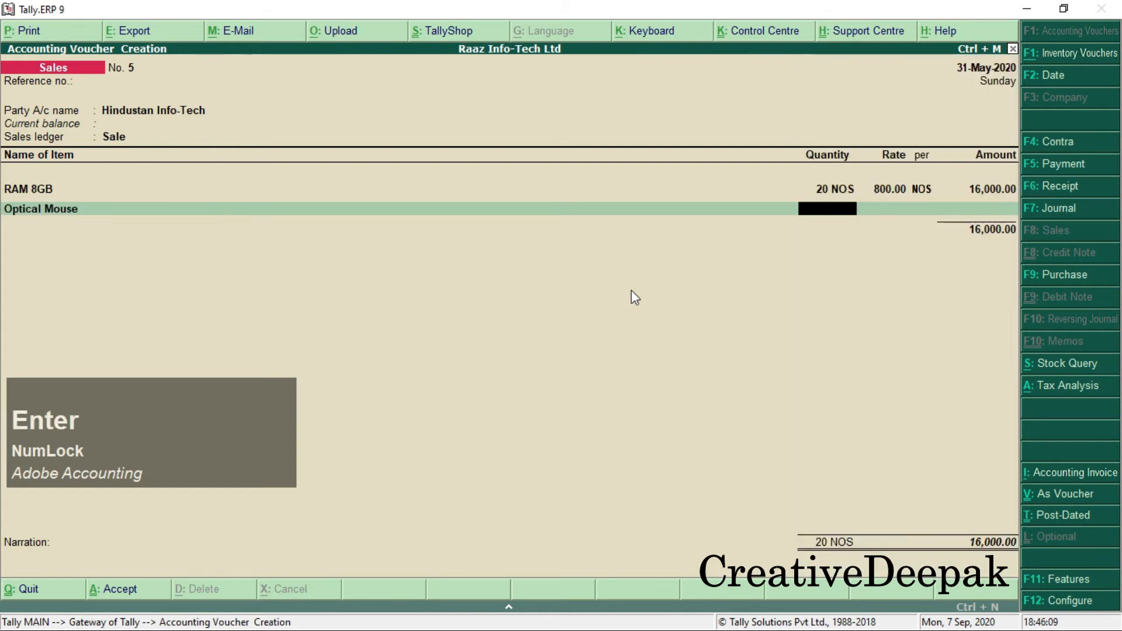
pyautogui.press('Return')
pyautogui.press('Return')
pyautogui.press('Return')
pyautogui.press('Return')
# Step: Check the Windows 10 CD line in Banking final.pdf and add the item to the Tally.ERP 9 voucher, 50 NOS at rate 110
pyautogui.hotkey('alt', 'Tab')
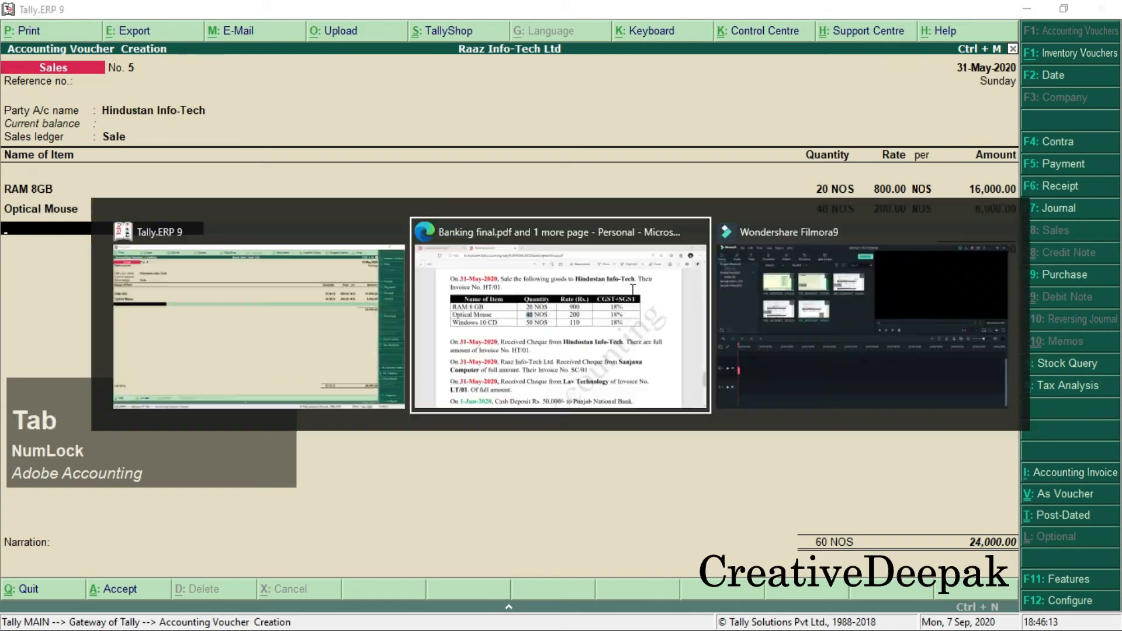
pyautogui.hotkey('alt', 'Tab')
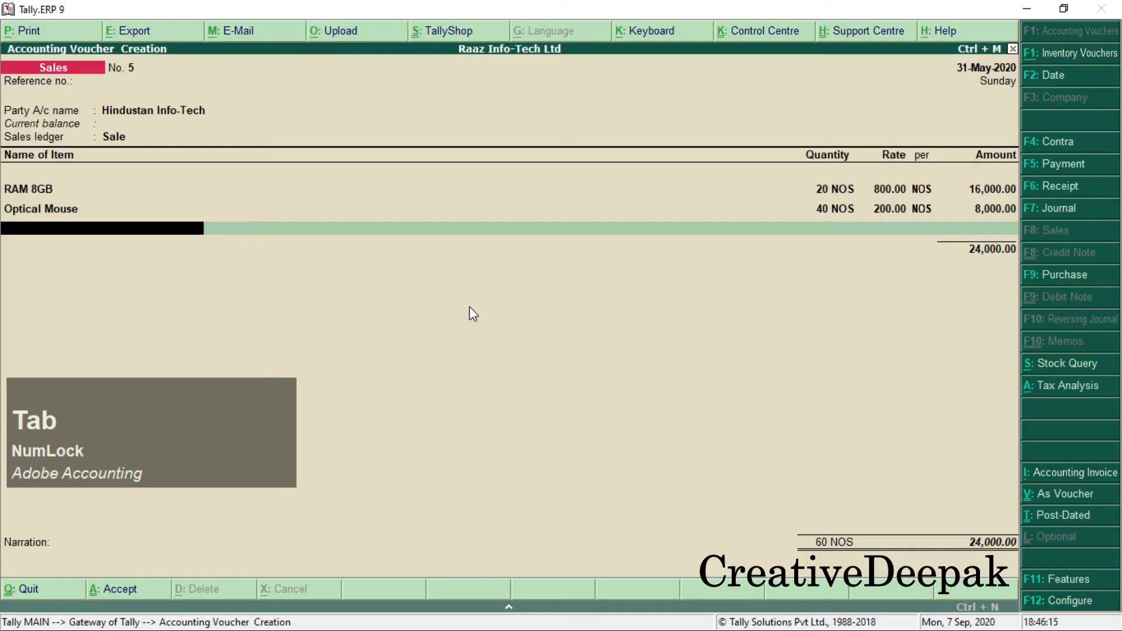
pyautogui.write('W')
pyautogui.press('Down')
pyautogui.press('Return')
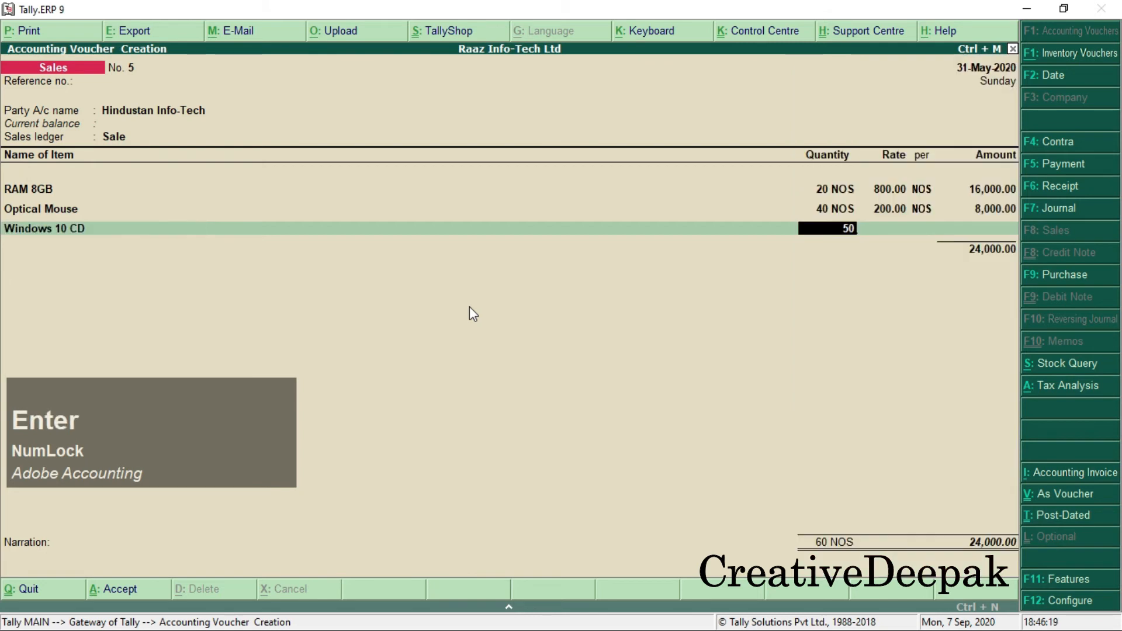
pyautogui.write('50')
pyautogui.press('Return')
pyautogui.press('Return')
pyautogui.press('Return')
pyautogui.press('Return')
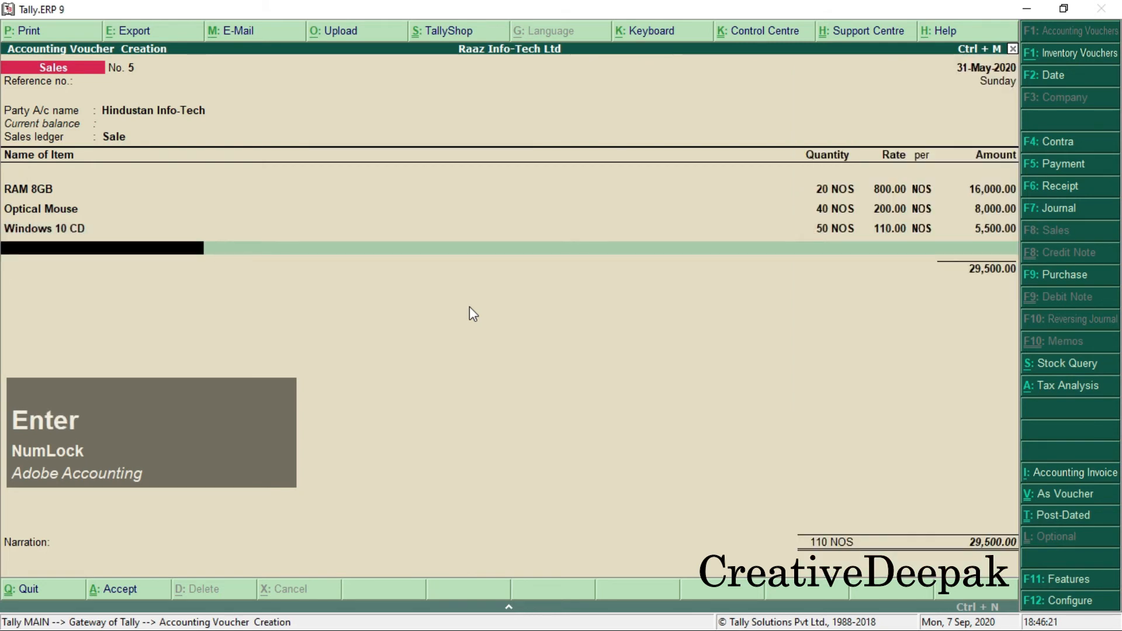
# Step: End the item list and add the CGST and SGST tax ledgers to the sales voucher with their calculated amounts
pyautogui.press('Return')
pyautogui.write('C')
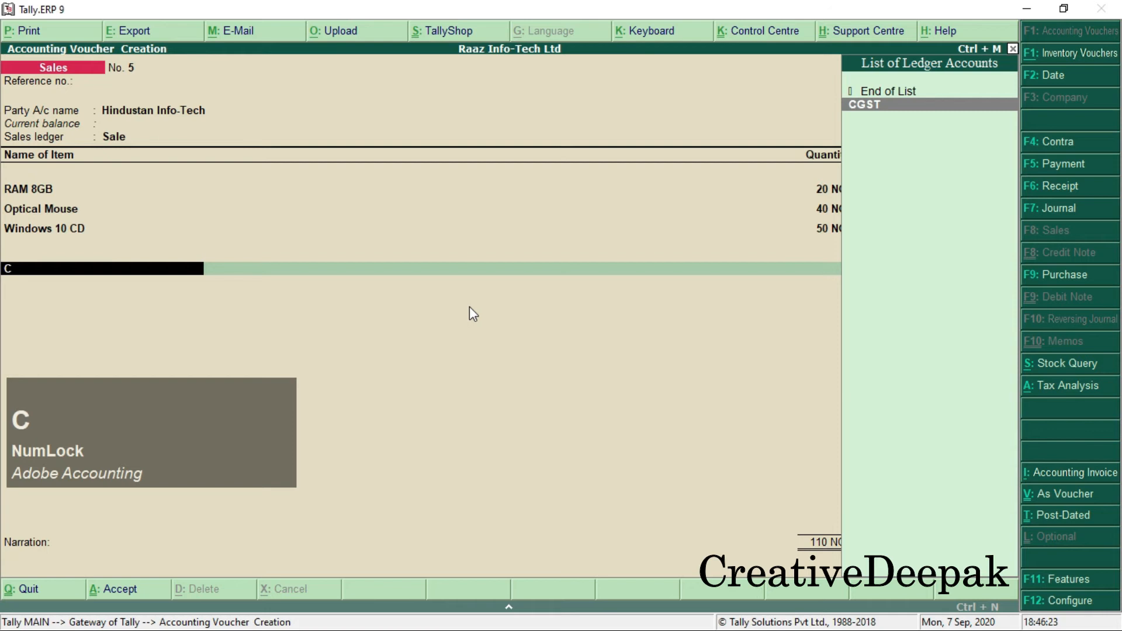
pyautogui.press('Return')
pyautogui.press('Return')
pyautogui.write('S')
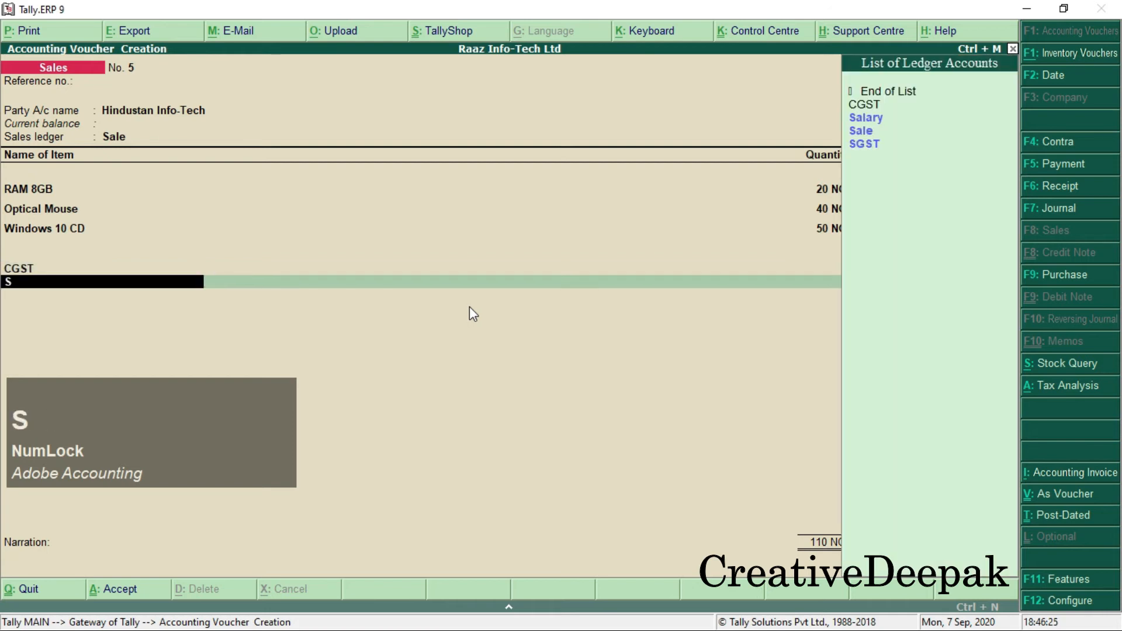
pyautogui.press('Down')
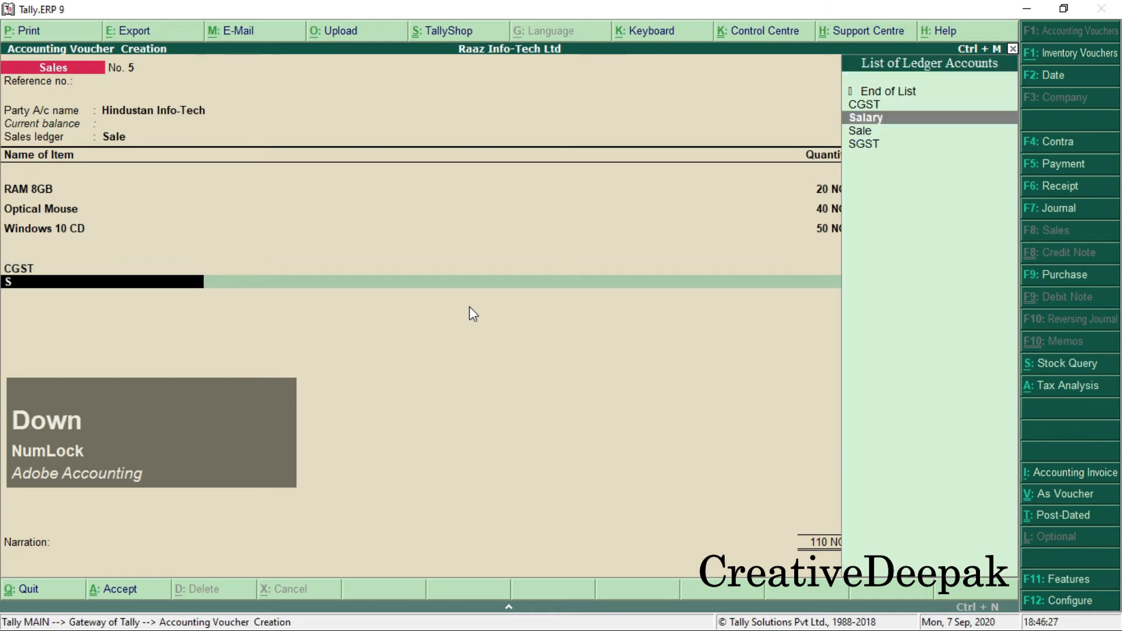
pyautogui.press('Down')
pyautogui.press('Down')
pyautogui.press('Return')
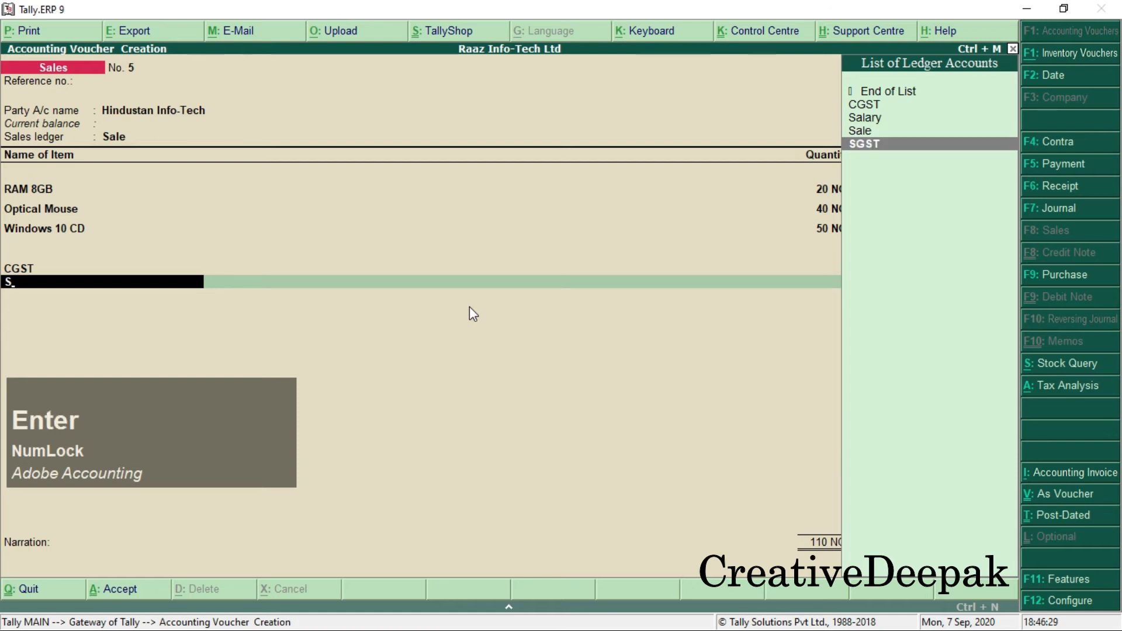
pyautogui.press('Return')
pyautogui.press('Return')
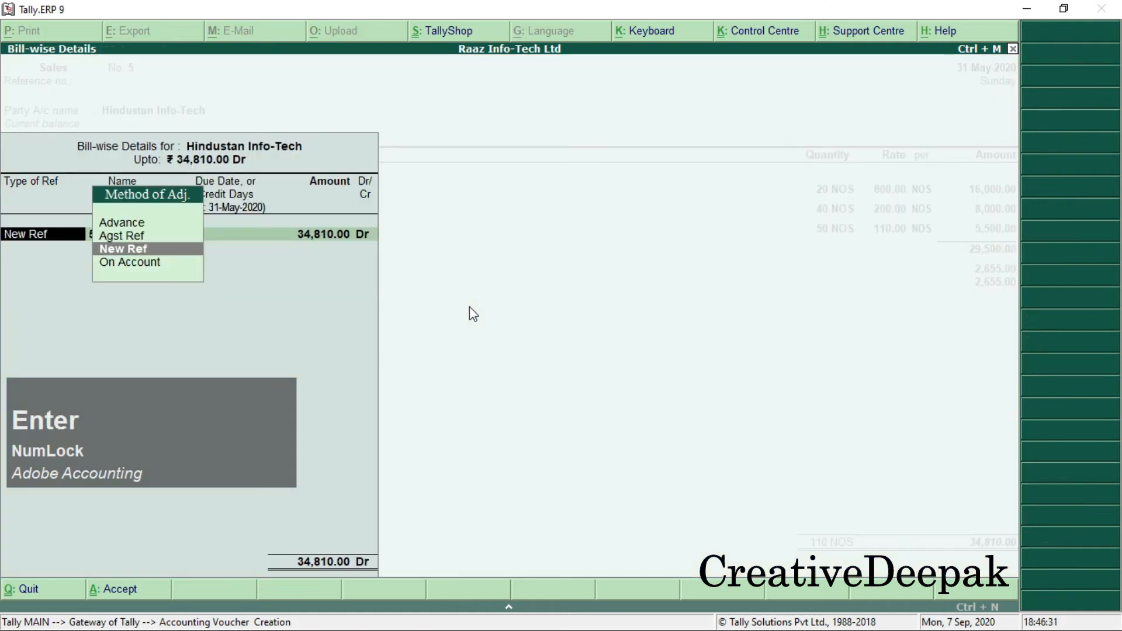
# Step: Check the invoice number in Banking final.pdf, enter HT/01 as the new bill reference in Tally.ERP 9 and save the sales voucher
pyautogui.press('Return')
pyautogui.hotkey('alt', 'Tab')
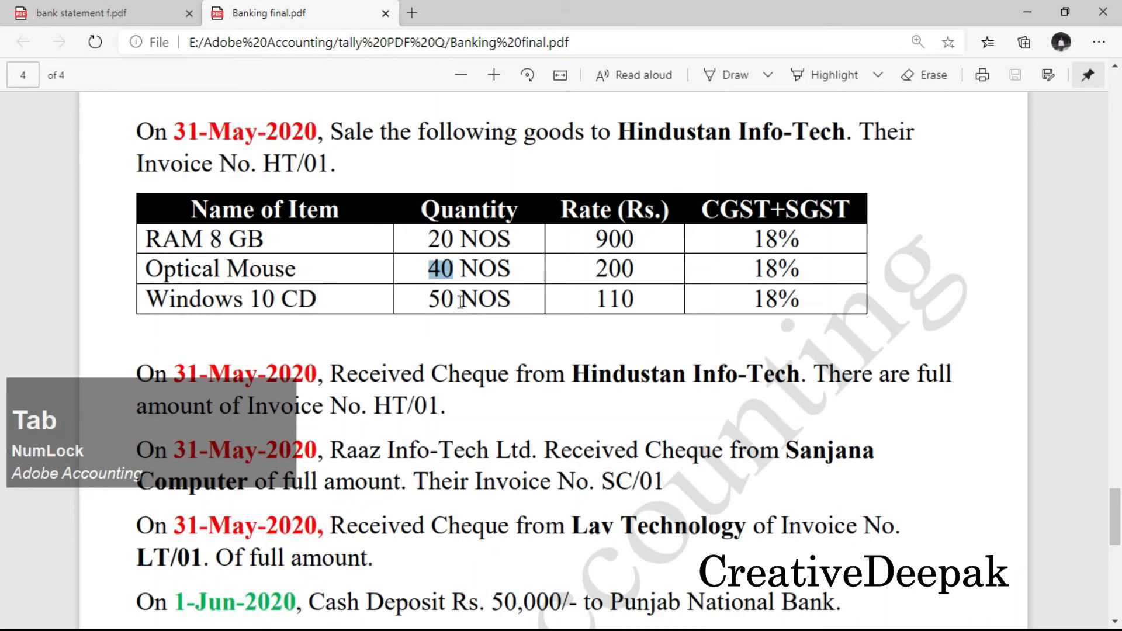
pyautogui.moveTo(261, 163); pyautogui.dragTo(345, 169)
pyautogui.hotkey('alt', 'Tab')
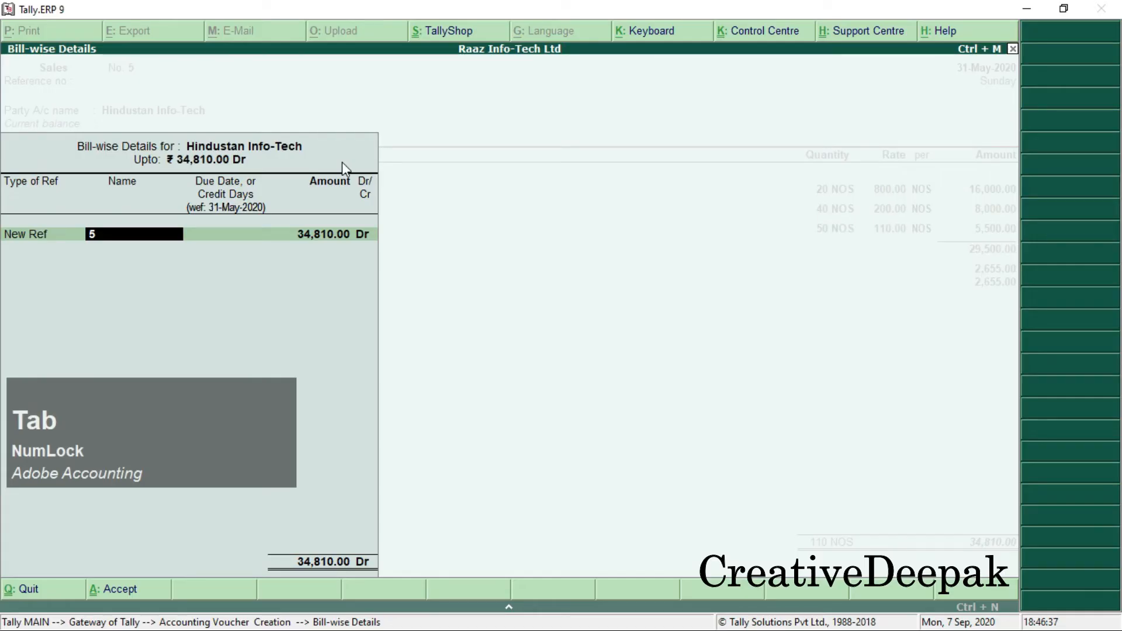
pyautogui.write('HT')
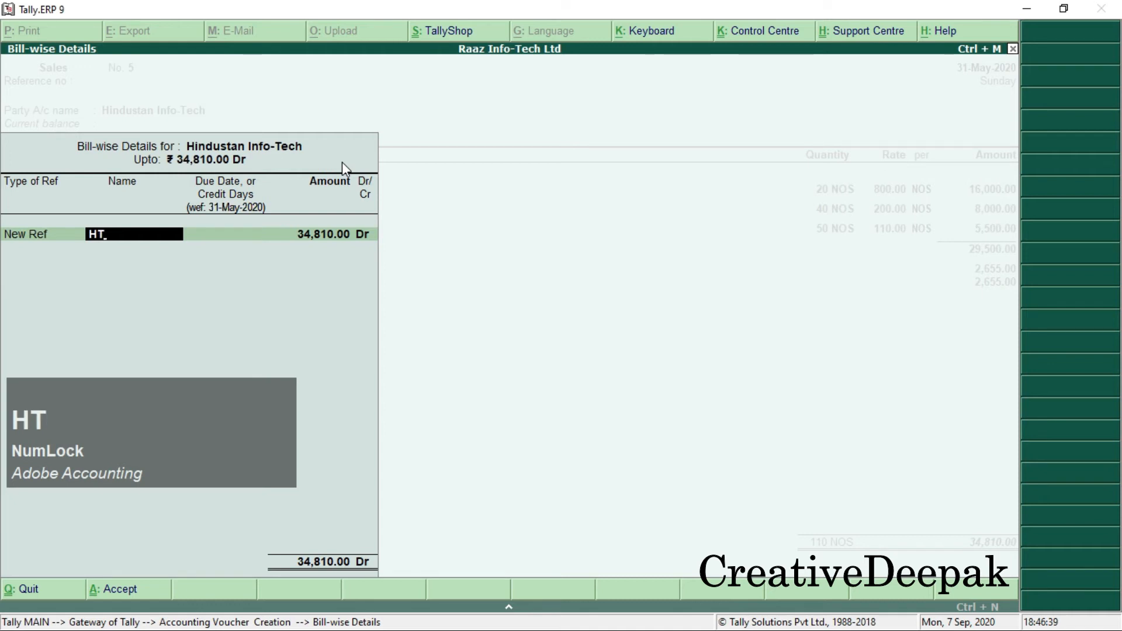
pyautogui.write('/01')
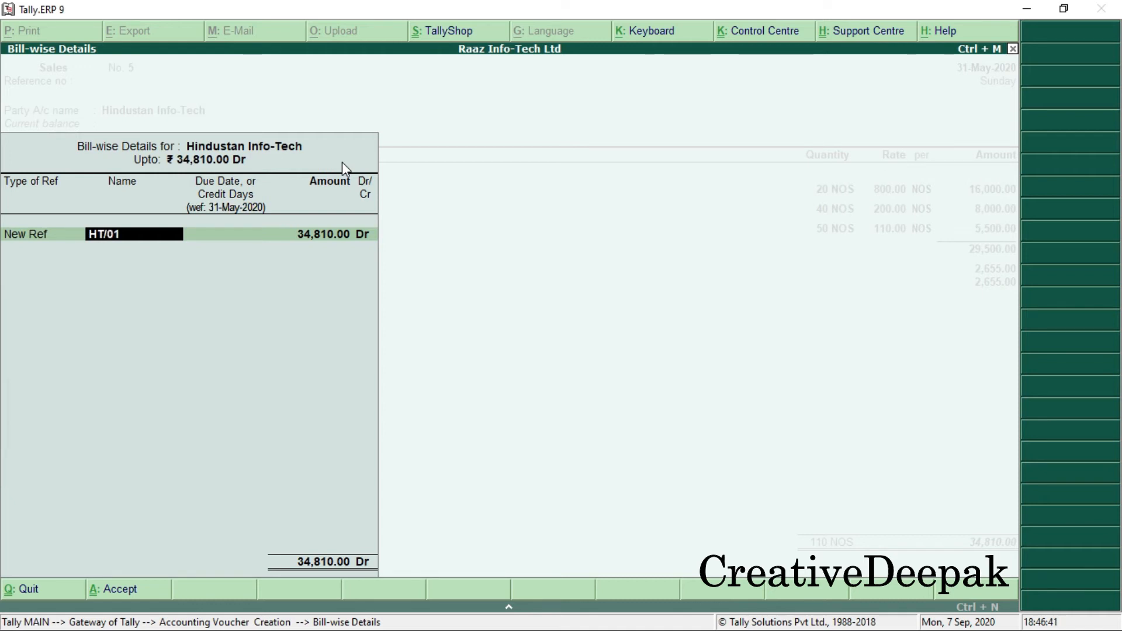
pyautogui.press('Return')
pyautogui.press('Return')
pyautogui.press('Return')
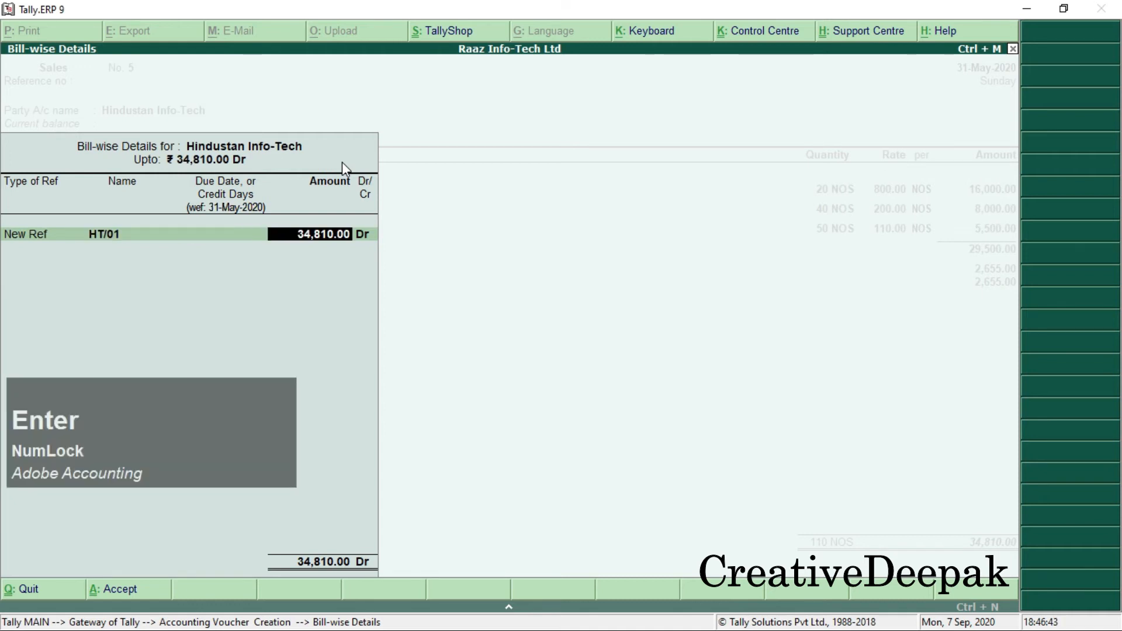
pyautogui.press('Return')
pyautogui.press('Return')
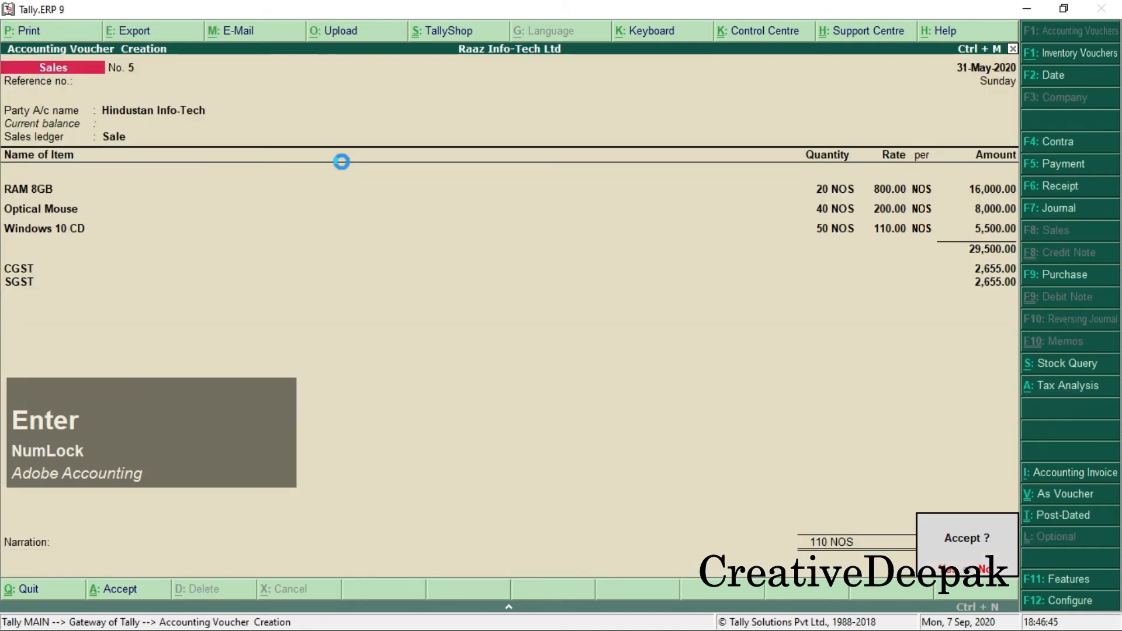
pyautogui.press('Return')
# Step: Switch to Banking final.pdf and examine the 31-May-2020 cheque receipt from Hindustan Info-Tech and the invoice it refers to
pyautogui.hotkey('alt', 'Tab')
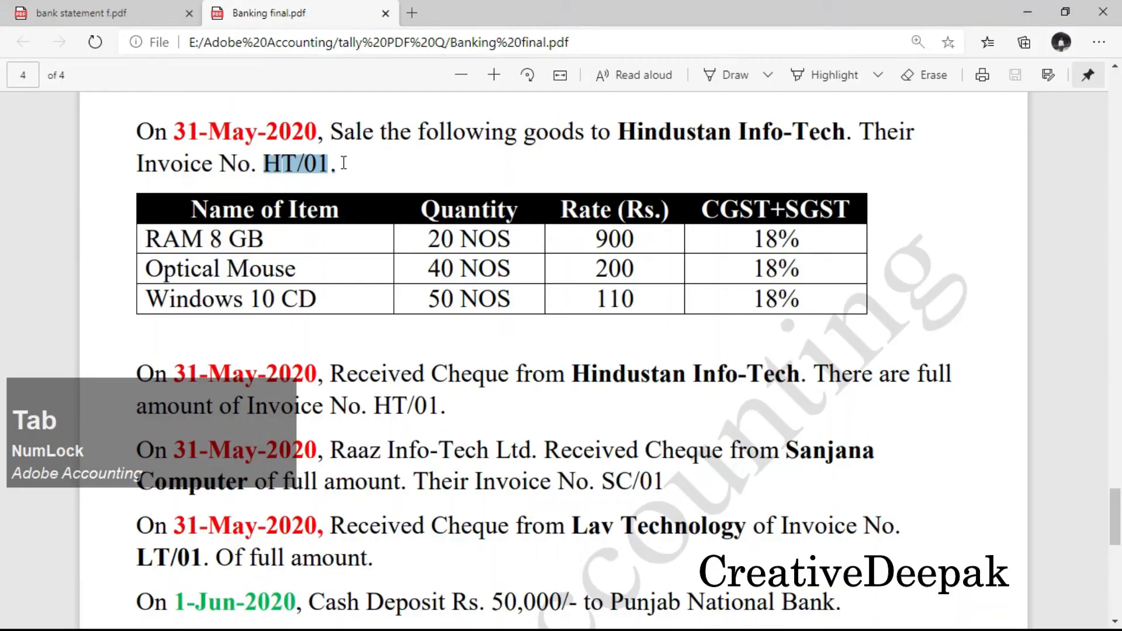
pyautogui.scroll(-1, 608, 285)
pyautogui.moveTo(334, 290); pyautogui.dragTo(511, 291)
pyautogui.click(701, 303)
pyautogui.moveTo(701, 303); pyautogui.dragTo(630, 290)
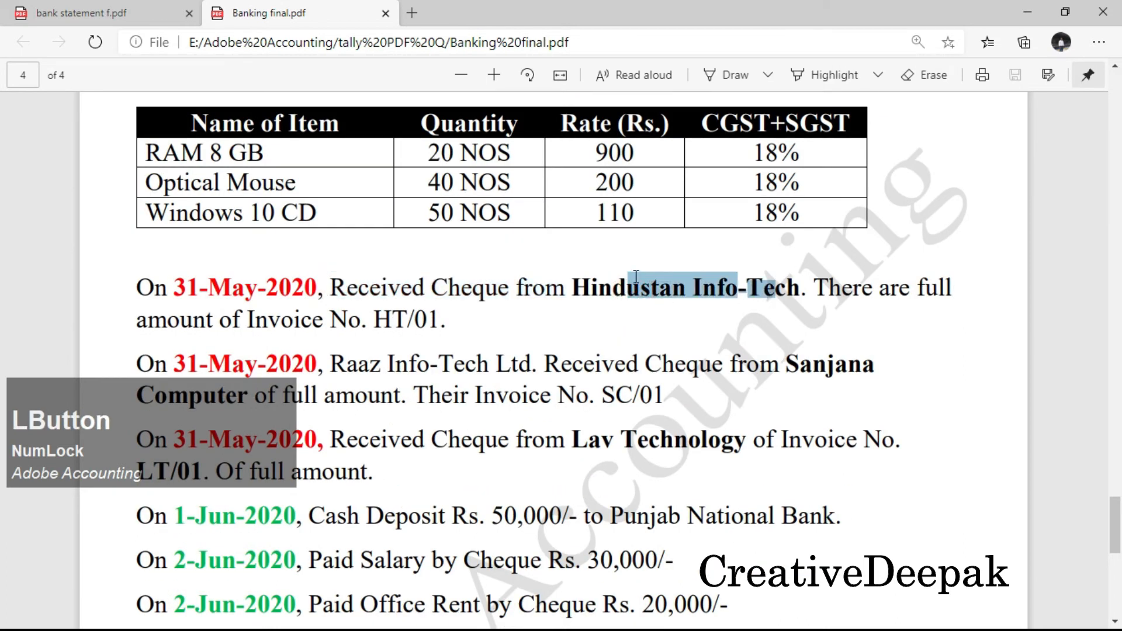
pyautogui.scroll(1, 636, 276)
pyautogui.click(661, 352)
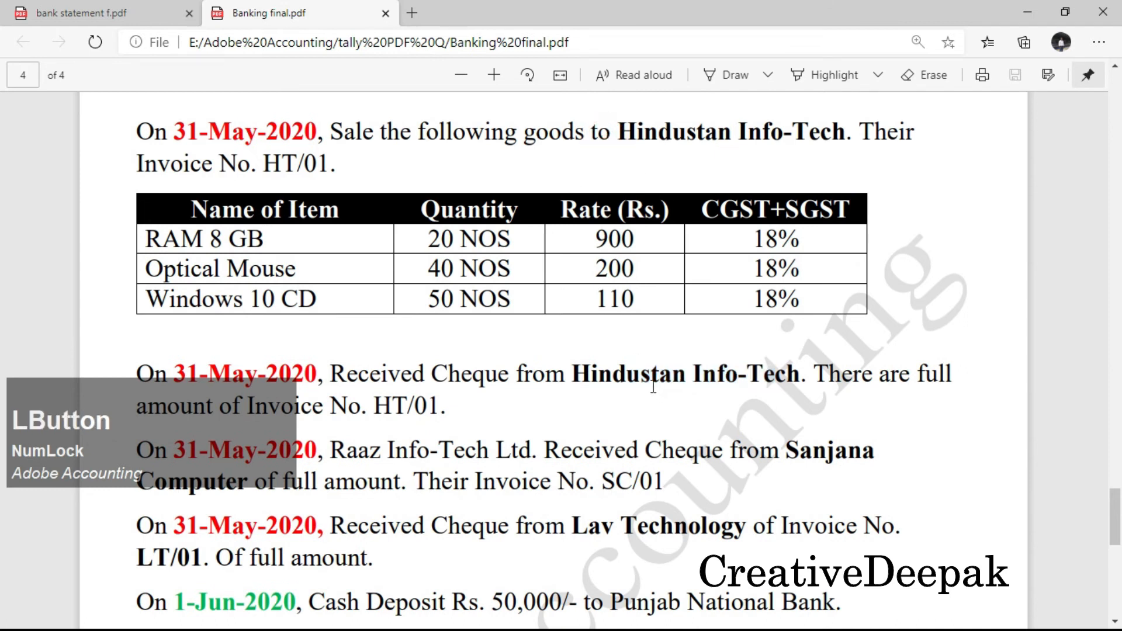
pyautogui.scroll(-1, 654, 386)
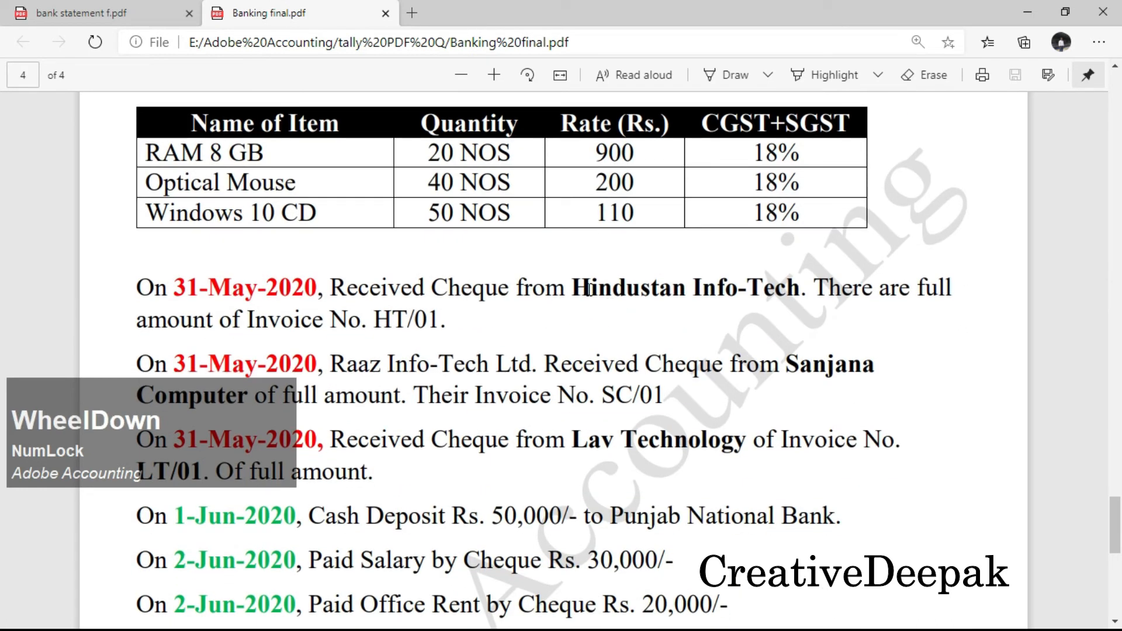
pyautogui.moveTo(589, 289); pyautogui.dragTo(627, 289)
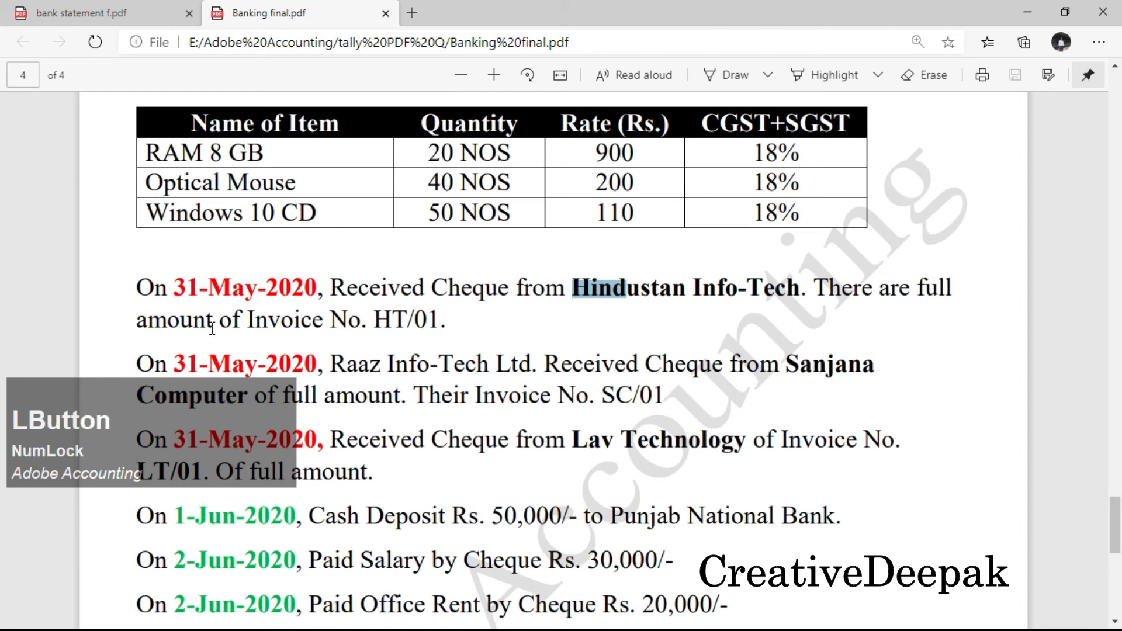
pyautogui.moveTo(369, 319); pyautogui.dragTo(444, 319)
pyautogui.scroll(1, 442, 324)
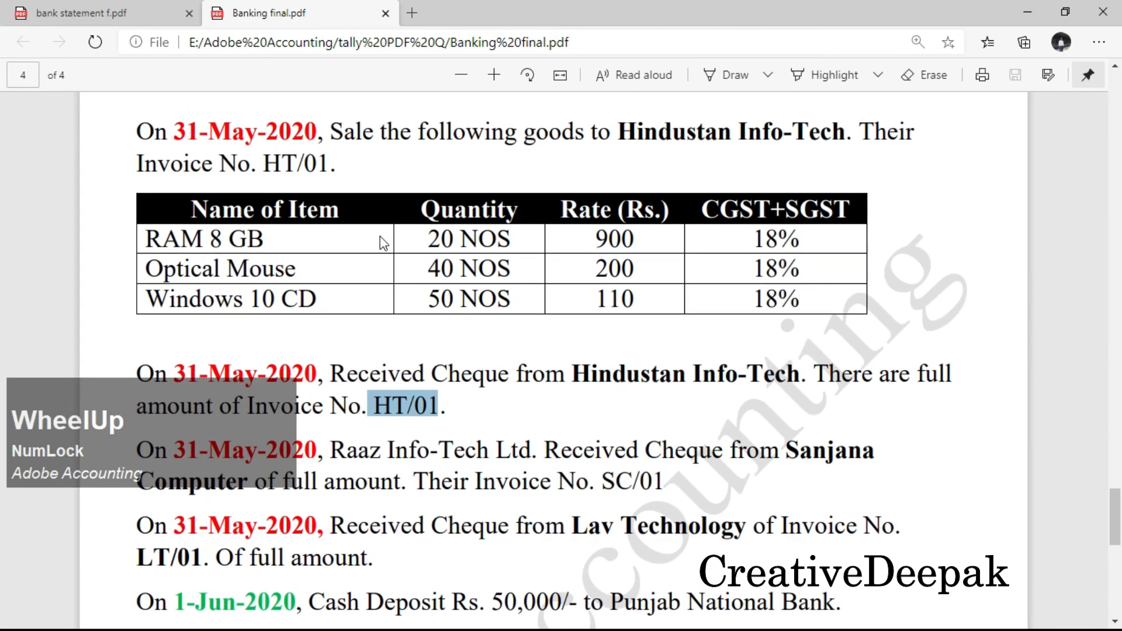
pyautogui.scroll(-1, 575, 389)
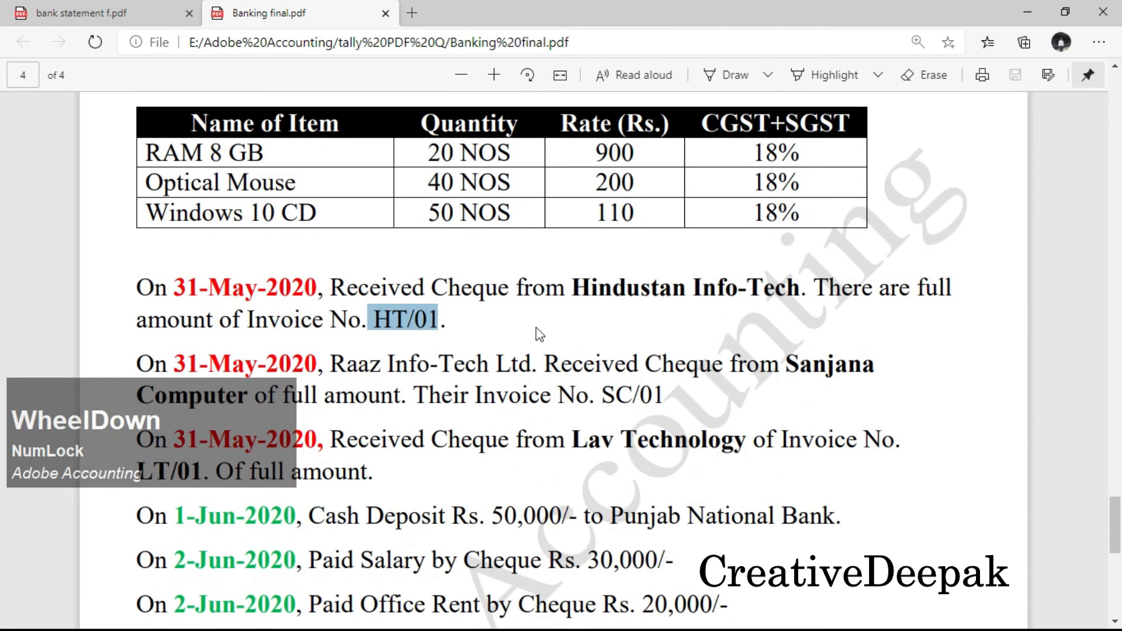
# Step: Start a receipt voucher in Tally.ERP 9 with Punjab National Bank as the account and Hindustan Info-Tech as the credited party
pyautogui.hotkey('alt', 'Tab')
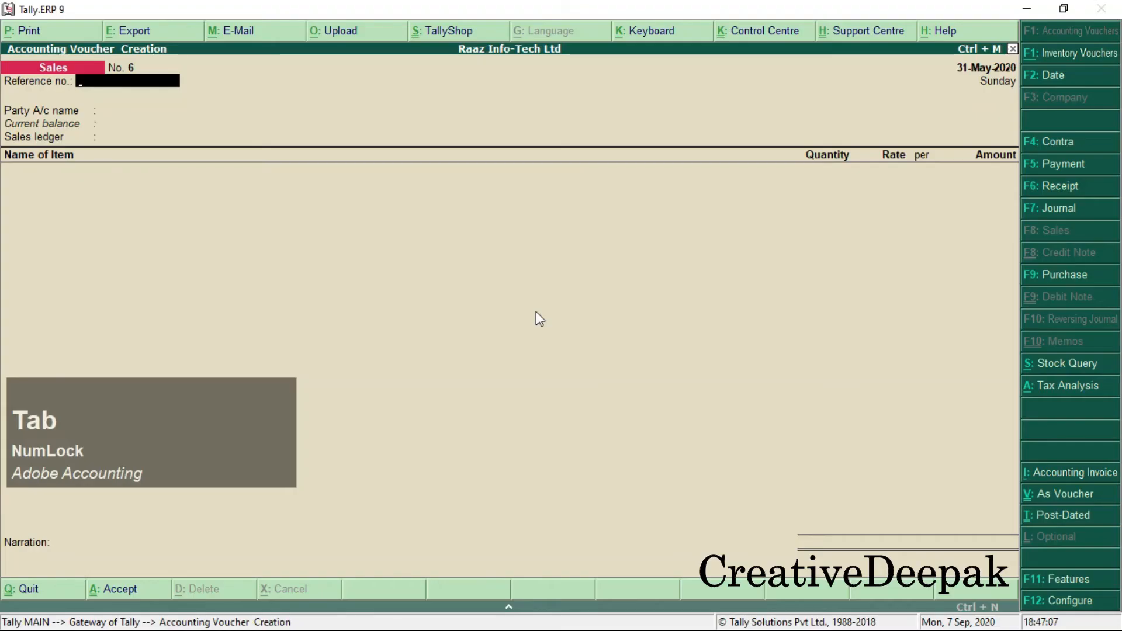
pyautogui.press('F6')
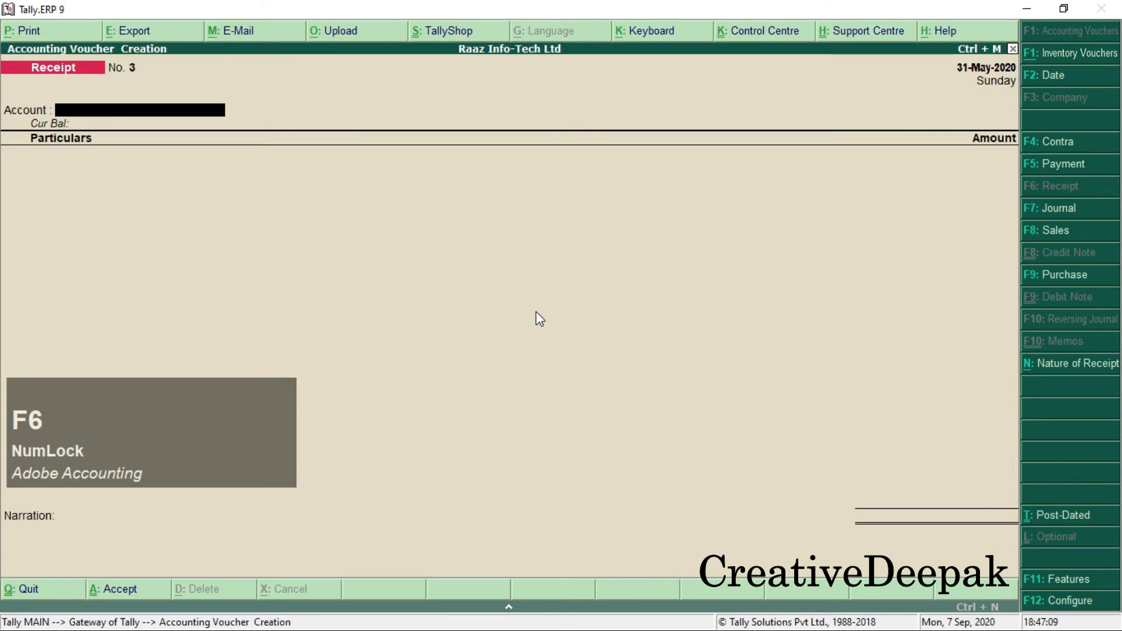
pyautogui.write('P')
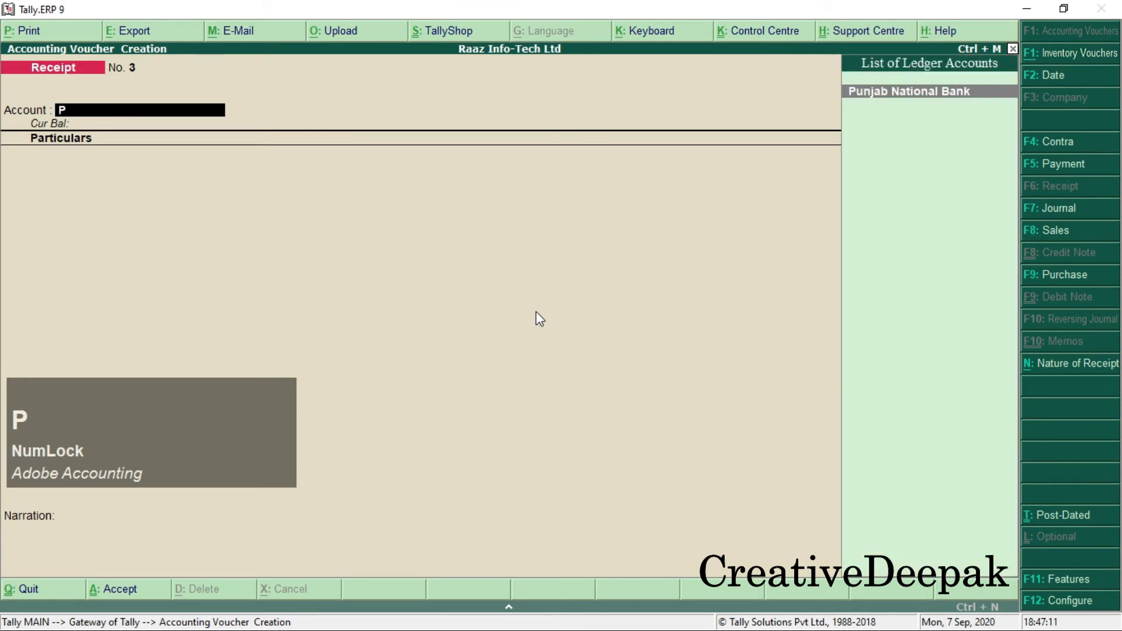
pyautogui.press('Return')
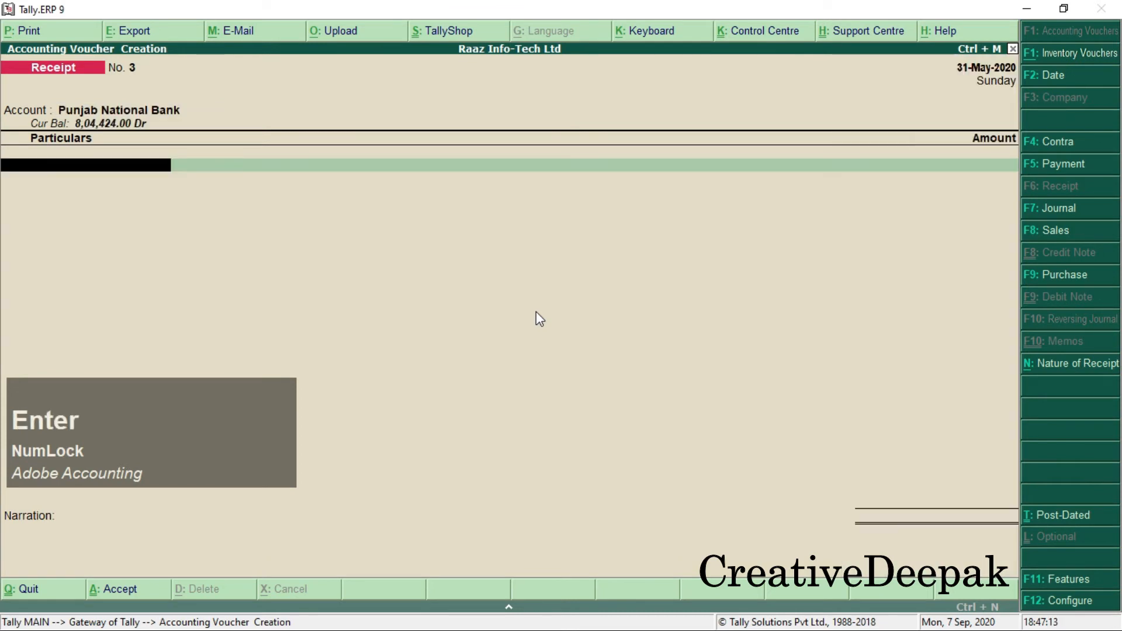
pyautogui.write('H')
pyautogui.press('Return')
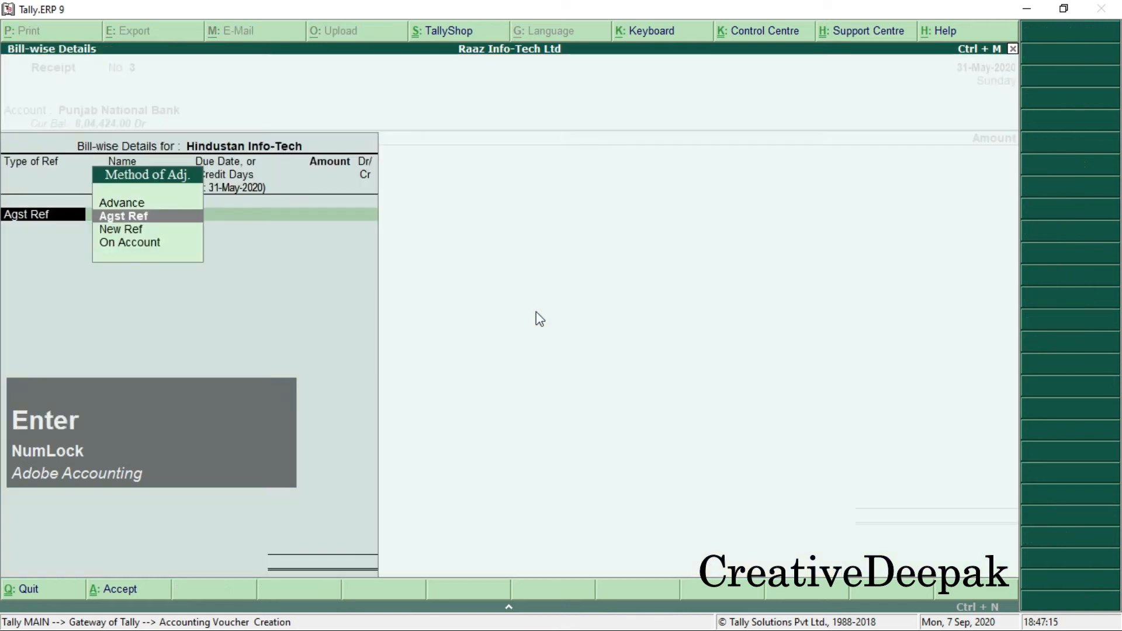
# Step: Check the invoice number in Banking final.pdf and adjust the Tally.ERP 9 receipt against bill HT/01 for the full 34,810.00
pyautogui.press('Return')
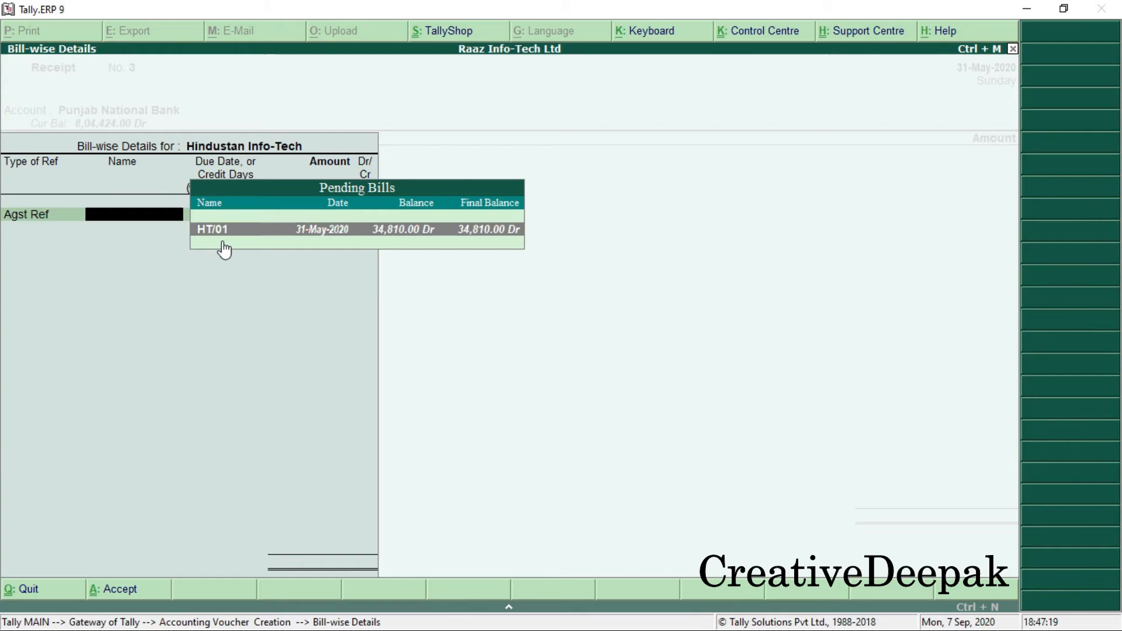
pyautogui.hotkey('alt', 'Tab')
pyautogui.moveTo(372, 323); pyautogui.dragTo(448, 322)
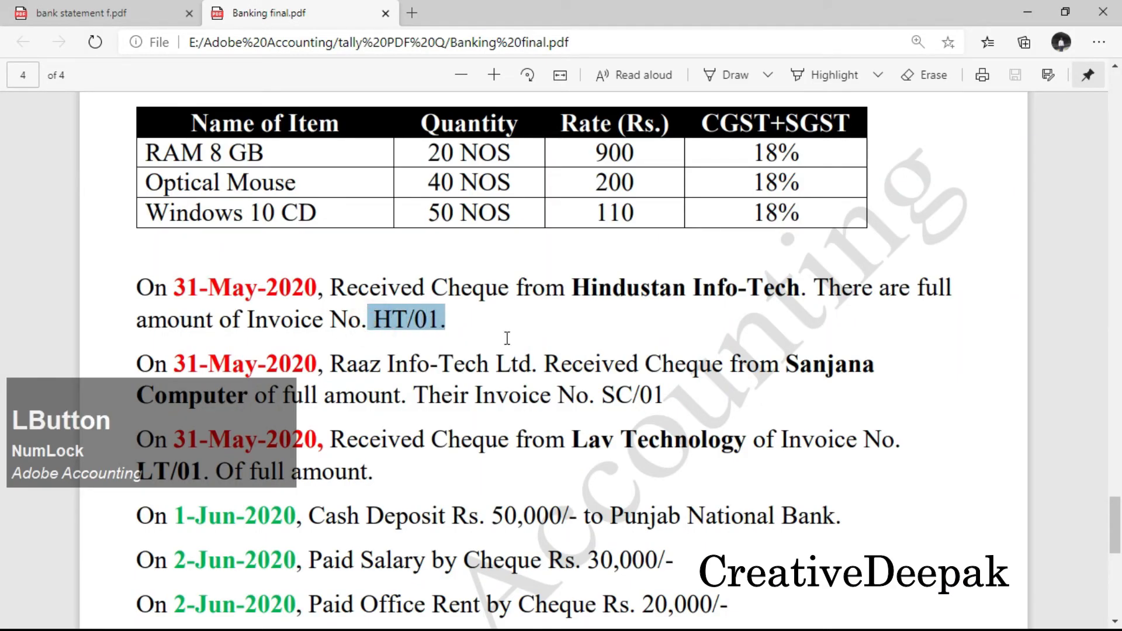
pyautogui.hotkey('alt', 'Tab')
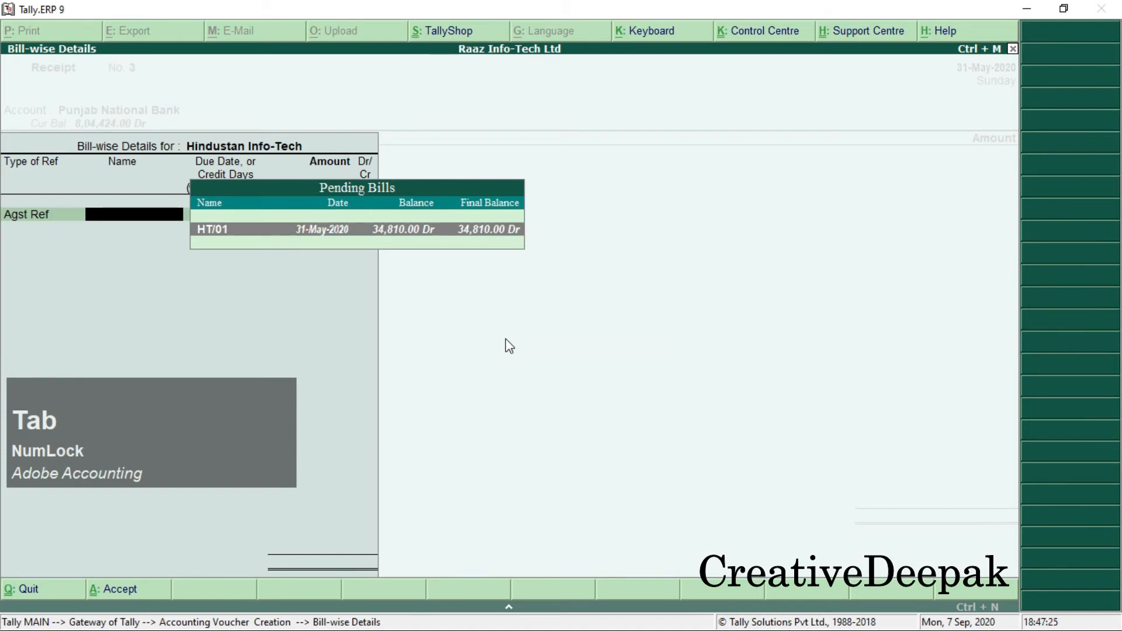
pyautogui.press('Return')
pyautogui.press('Return')
pyautogui.press('Return')
pyautogui.press('Return')
pyautogui.press('Return')
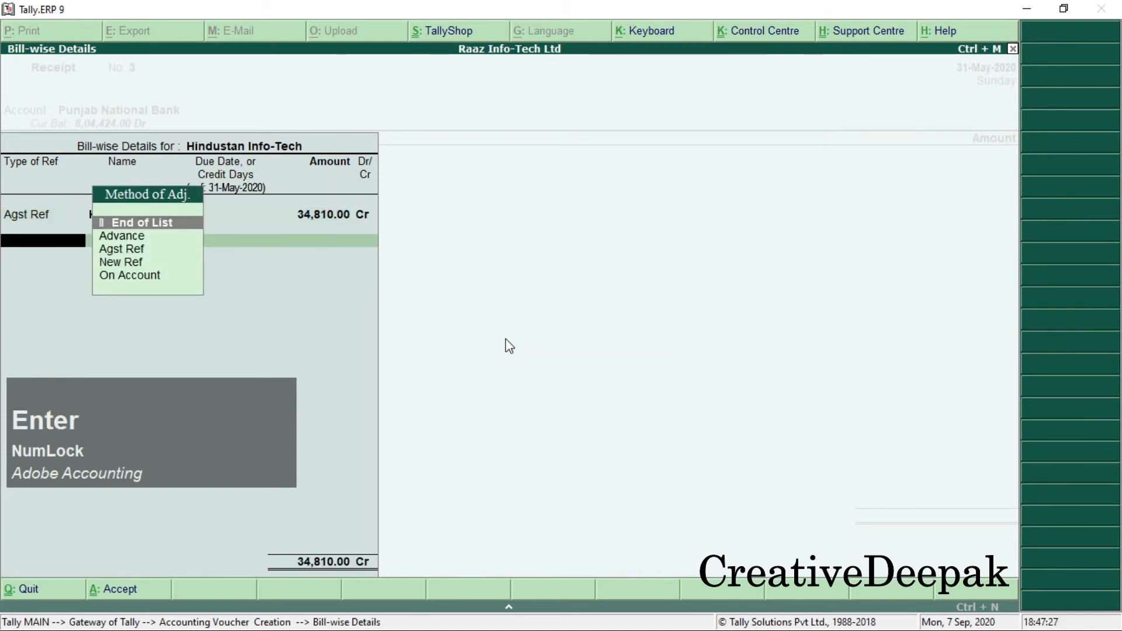
# Step: End the bill list, keep the remaining default entries and save the Hindustan Info-Tech receipt voucher
pyautogui.press('Return')
pyautogui.press('Return')
pyautogui.press('Return')
pyautogui.press('Return')
pyautogui.press('Return')
pyautogui.press('Return')
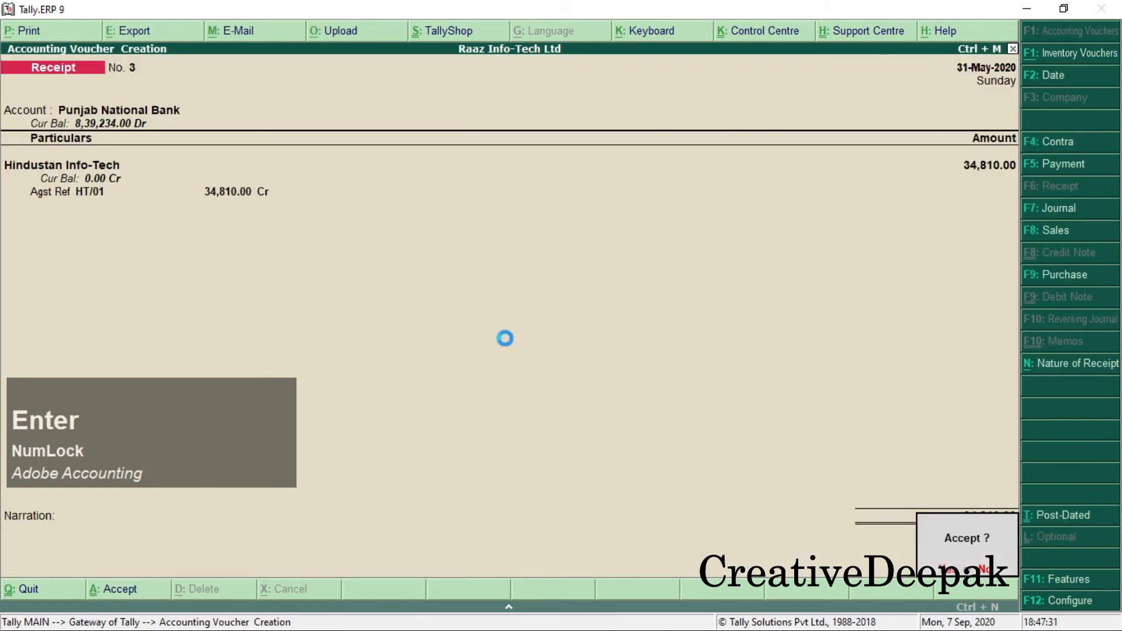
# Step: Check the Sanjana Computer receipt in Banking final.pdf and start its Tally.ERP 9 receipt voucher with Punjab National Bank as the account
pyautogui.hotkey('alt', 'Tab')
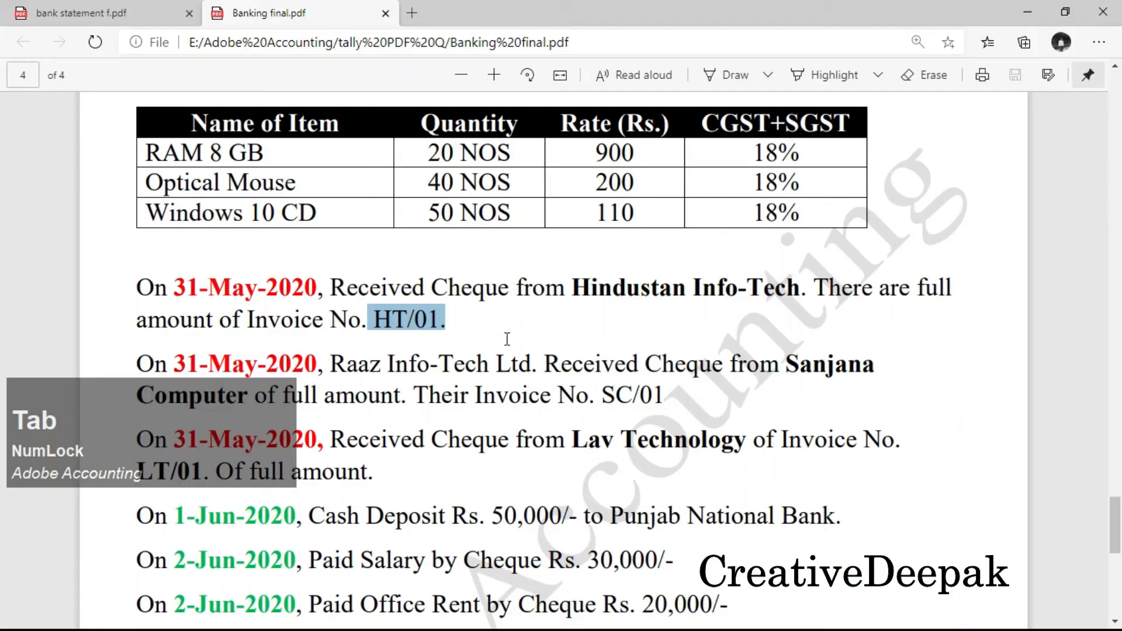
pyautogui.scroll(-2, 504, 339)
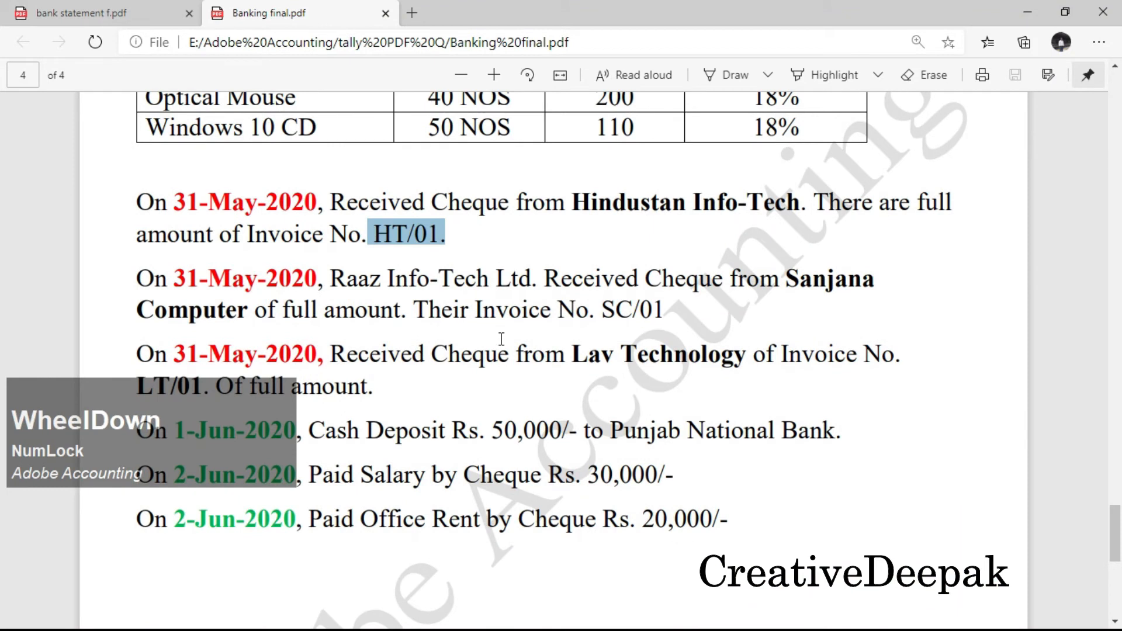
pyautogui.scroll(-2, 502, 340)
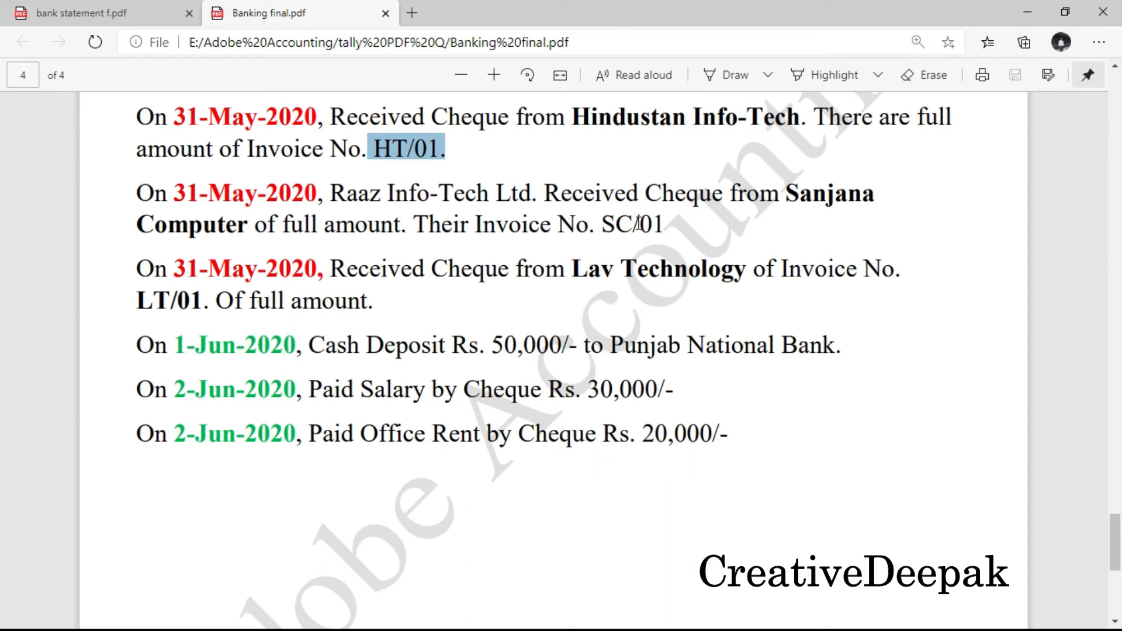
pyautogui.moveTo(603, 229); pyautogui.dragTo(683, 231)
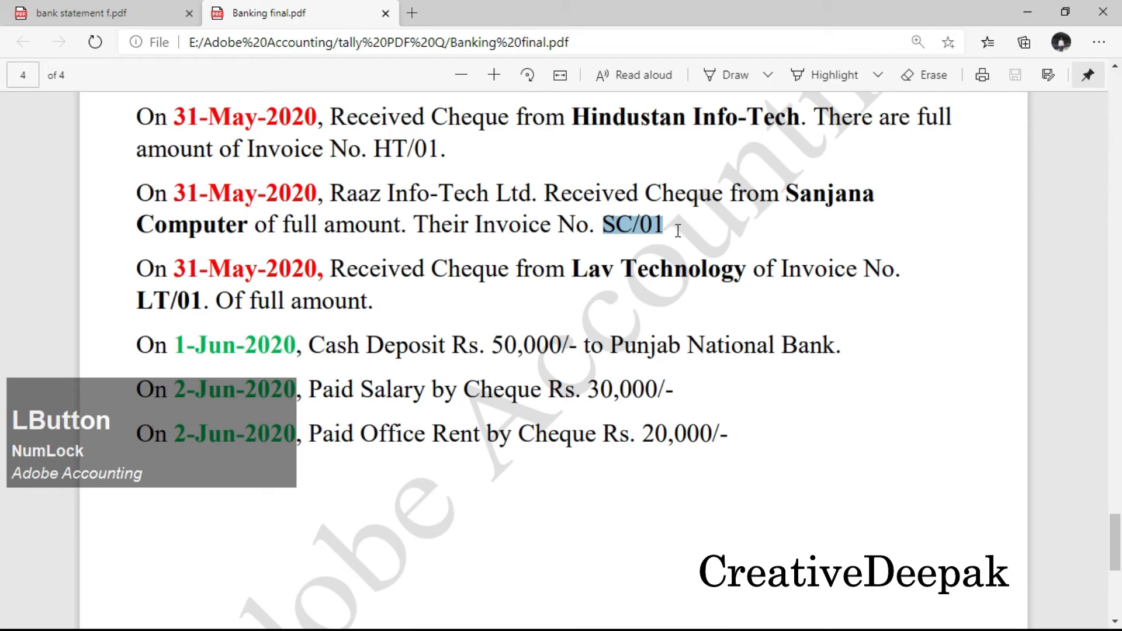
pyautogui.hotkey('alt', 'Tab')
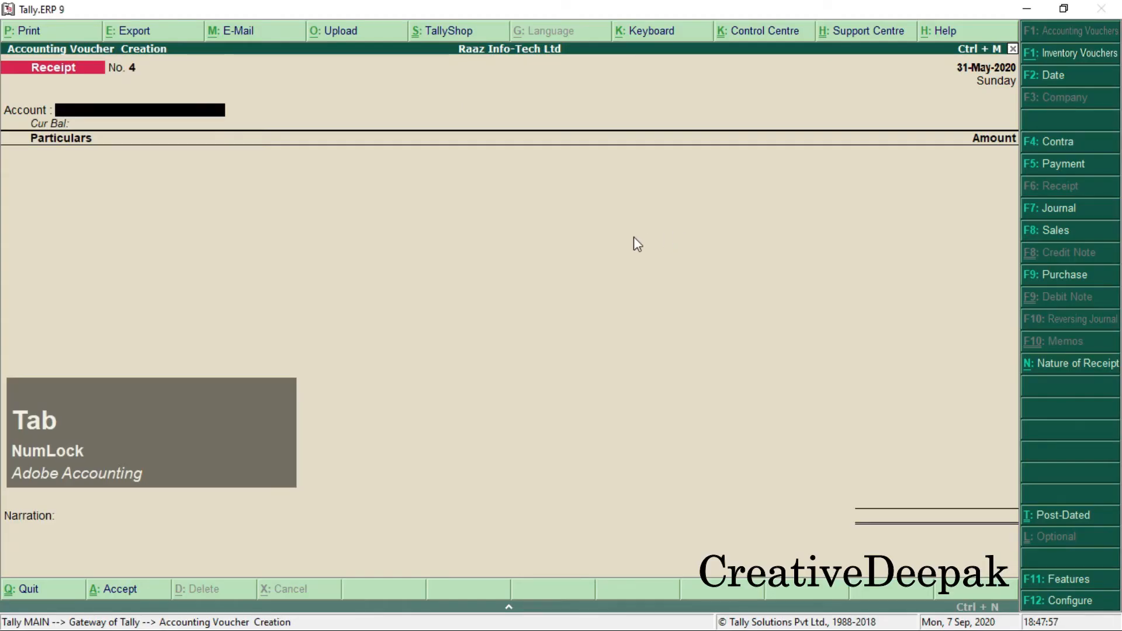
pyautogui.write('P')
pyautogui.press('Return')
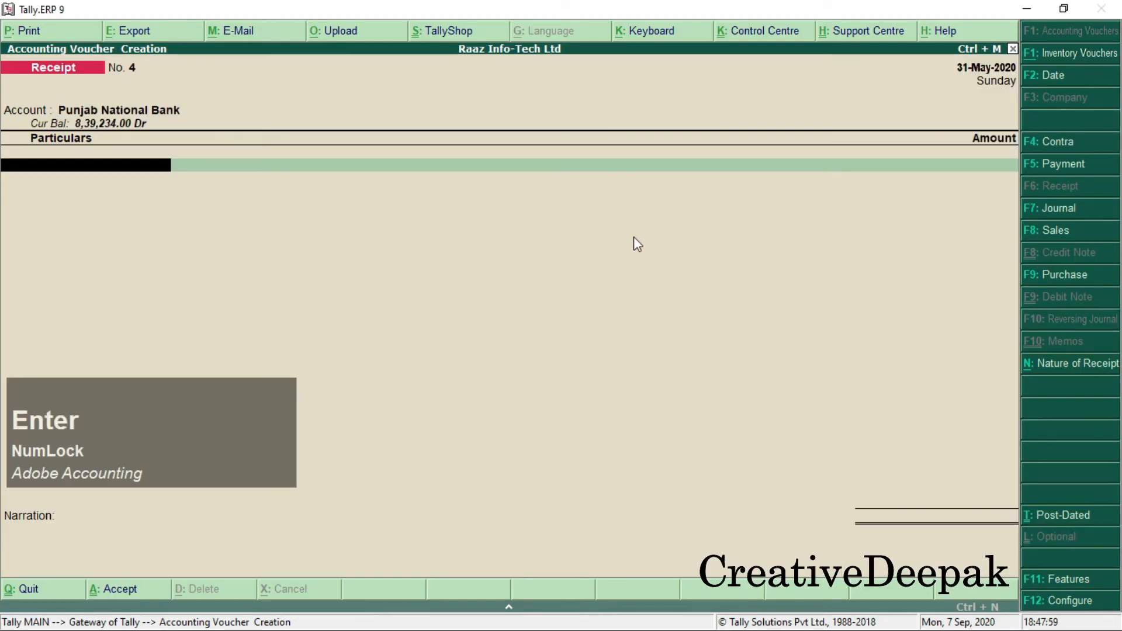
pyautogui.write('S')
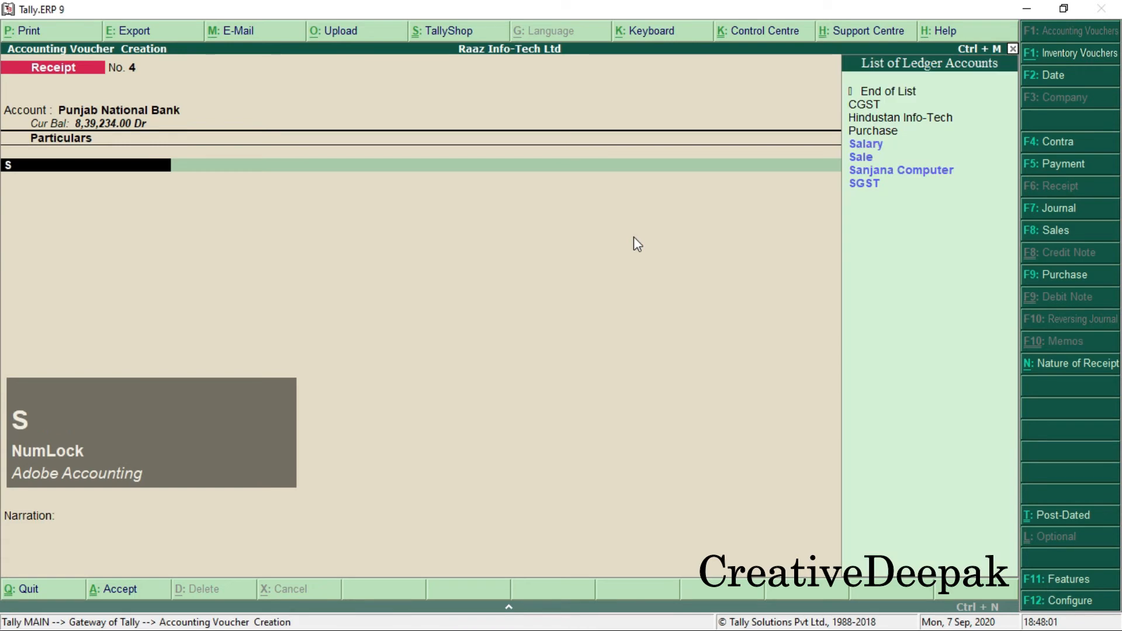
pyautogui.press('Down')
pyautogui.press('Down')
pyautogui.press('Down')
pyautogui.press('Return')
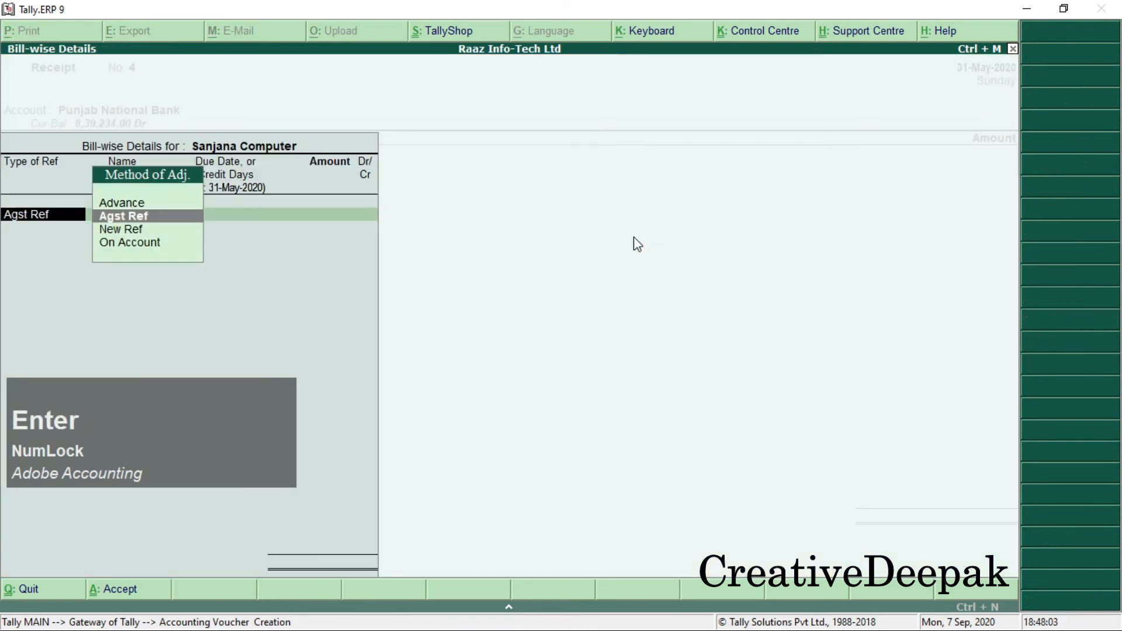
# Step: Check the invoice number in Banking final.pdf and adjust the Sanjana Computer receipt in Tally.ERP 9 against bill SC/01 for the full 1,64,610.00
pyautogui.press('Return')
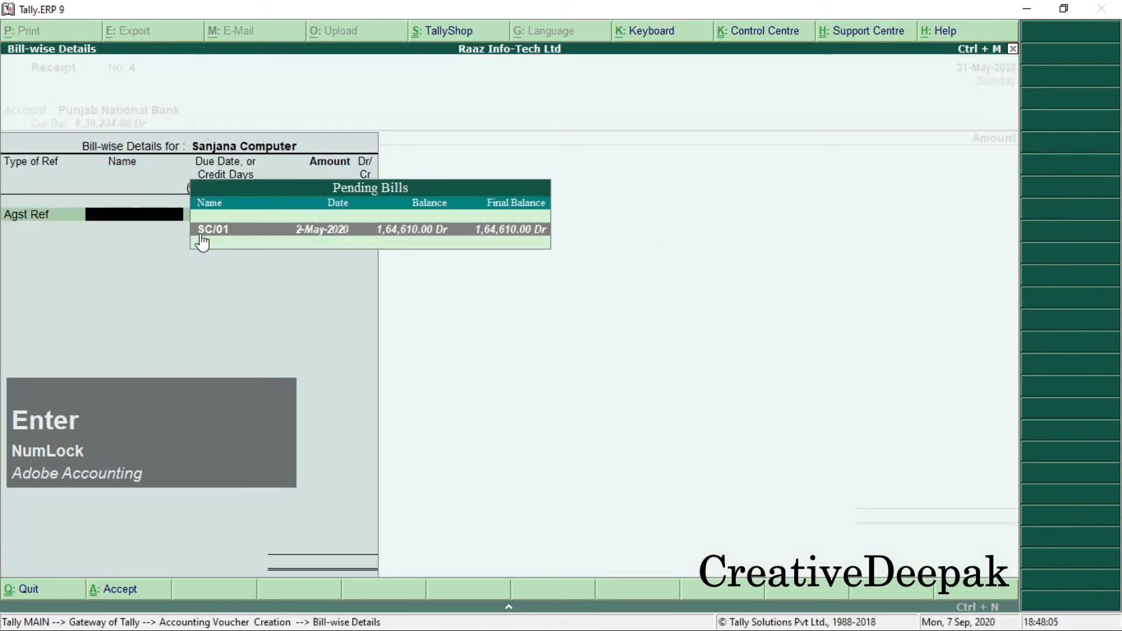
pyautogui.hotkey('alt', 'Tab')
pyautogui.moveTo(605, 224); pyautogui.dragTo(667, 225)
pyautogui.hotkey('alt', 'Tab')
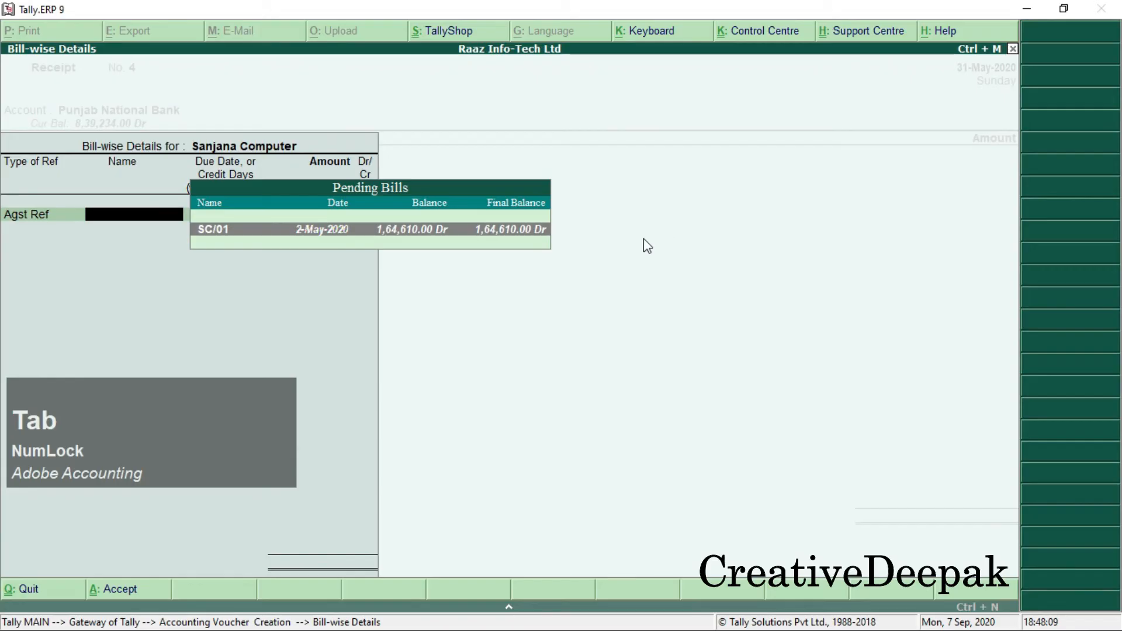
pyautogui.press('Return')
pyautogui.press('Return')
pyautogui.press('Return')
pyautogui.press('Return')
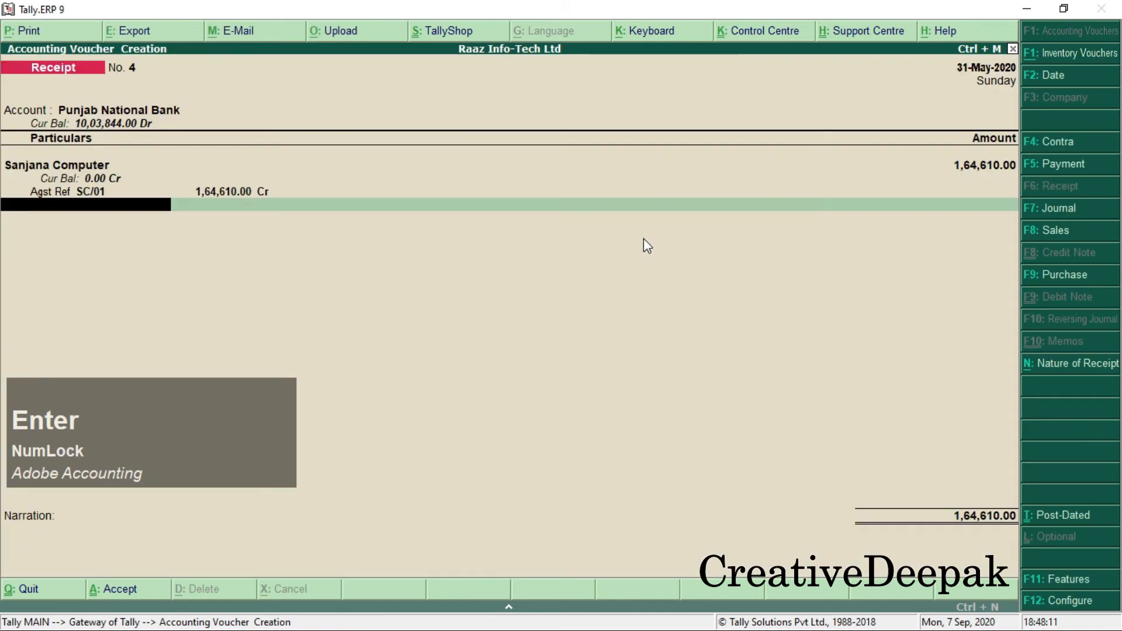
# Step: Keep the remaining default entries, save the Sanjana Computer receipt voucher and switch back to Banking final.pdf
pyautogui.press('Return')
pyautogui.press('Return')
pyautogui.press('Return')
pyautogui.press('Return')
pyautogui.press('Return')
pyautogui.press('Return')
pyautogui.press('Return')
pyautogui.hotkey('alt', 'Tab')
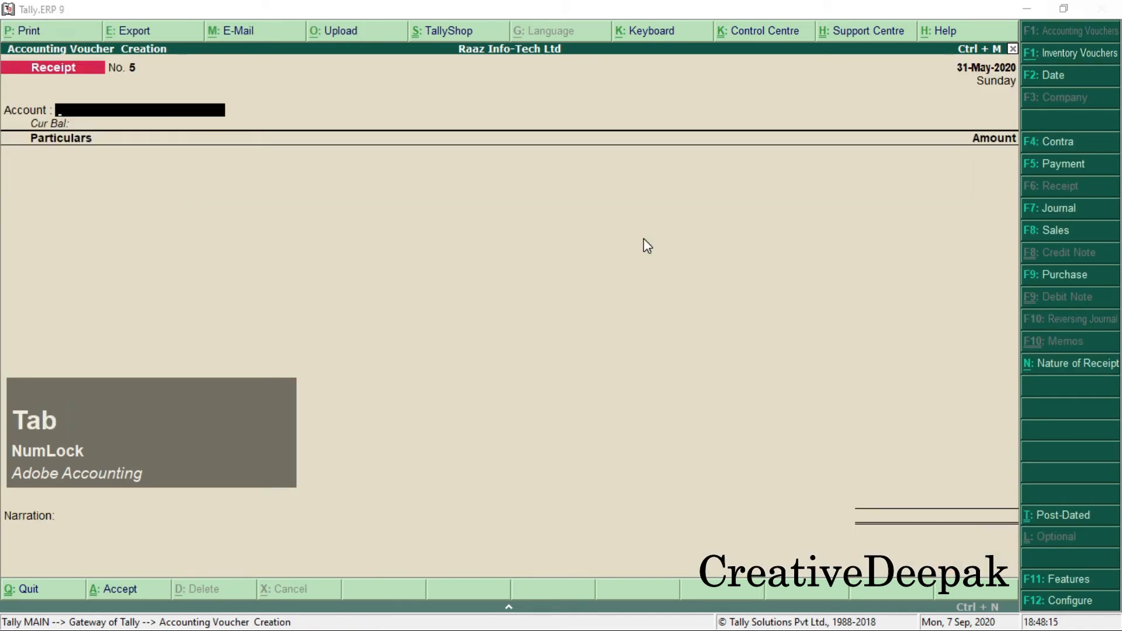
# Step: Check the Lav Technology cheque receipt in Banking final.pdf and start its Tally.ERP 9 receipt voucher with Punjab National Bank as the account
pyautogui.click(347, 287)
pyautogui.moveTo(168, 269); pyautogui.dragTo(351, 270)
pyautogui.click(466, 270)
pyautogui.moveTo(466, 270); pyautogui.dragTo(748, 275)
pyautogui.moveTo(567, 270); pyautogui.dragTo(871, 271)
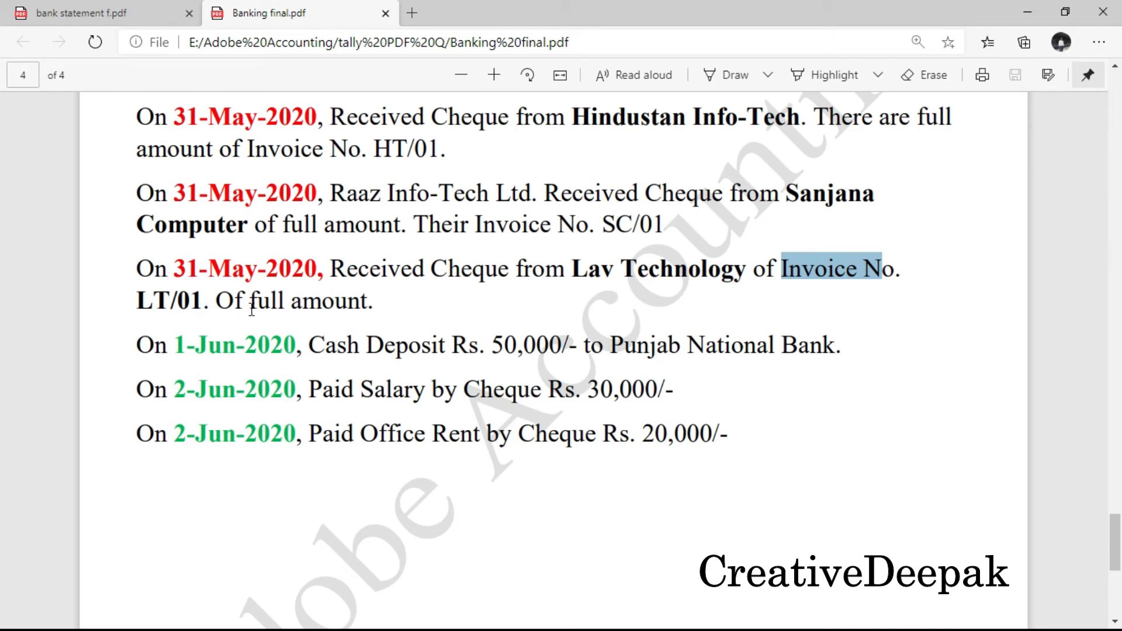
pyautogui.moveTo(250, 301); pyautogui.dragTo(375, 308)
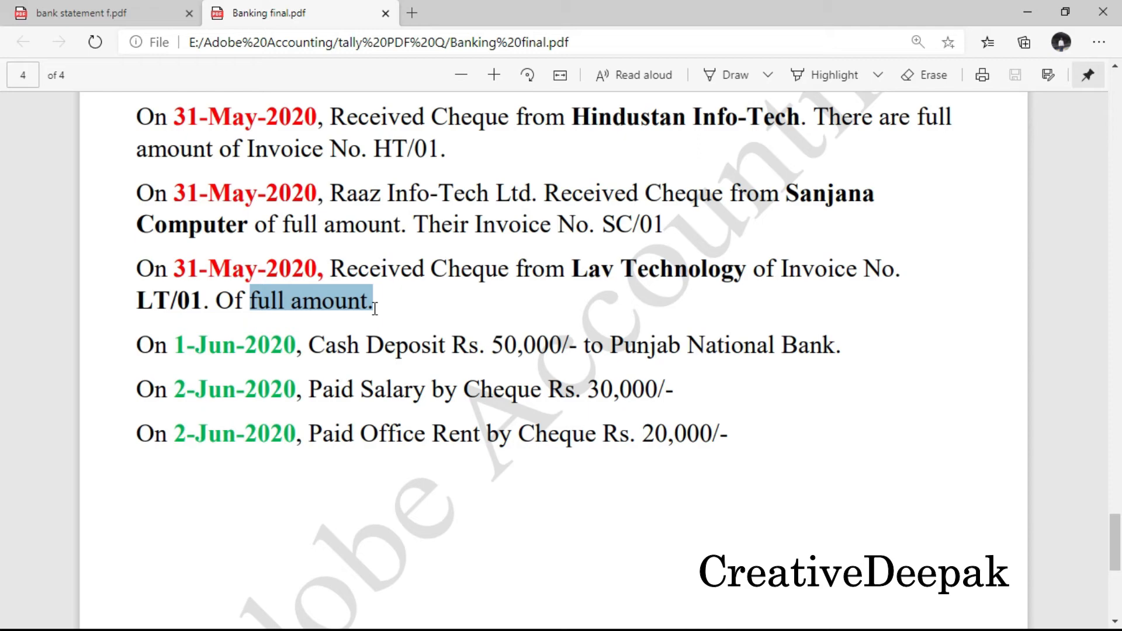
pyautogui.hotkey('alt', 'Tab')
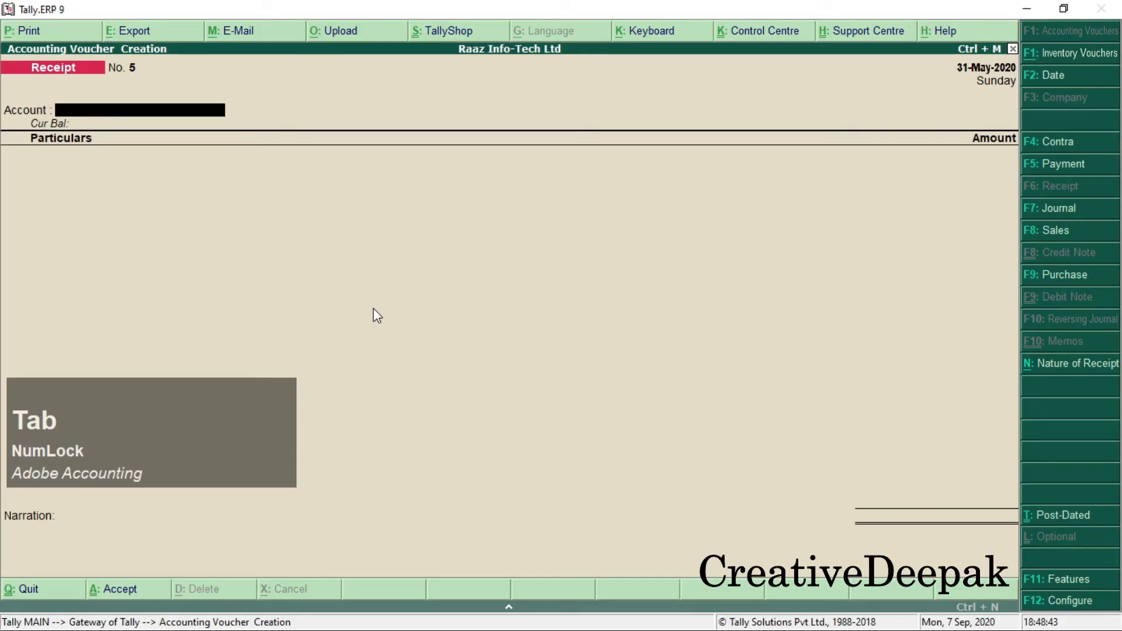
pyautogui.hotkey('alt', 'Tab')
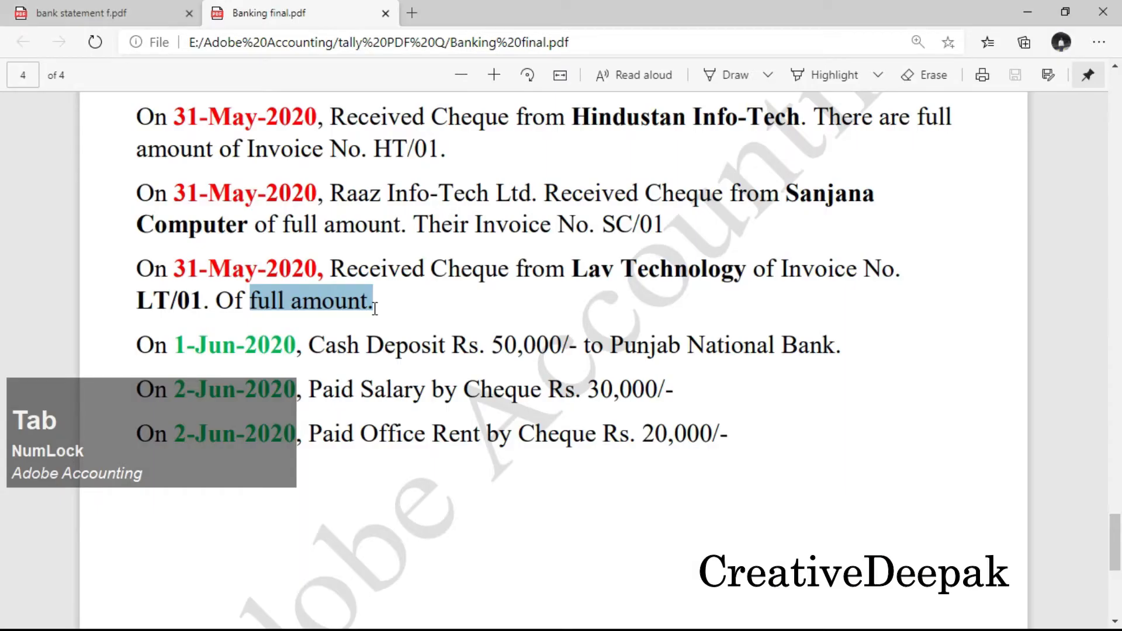
pyautogui.moveTo(420, 279); pyautogui.dragTo(529, 282)
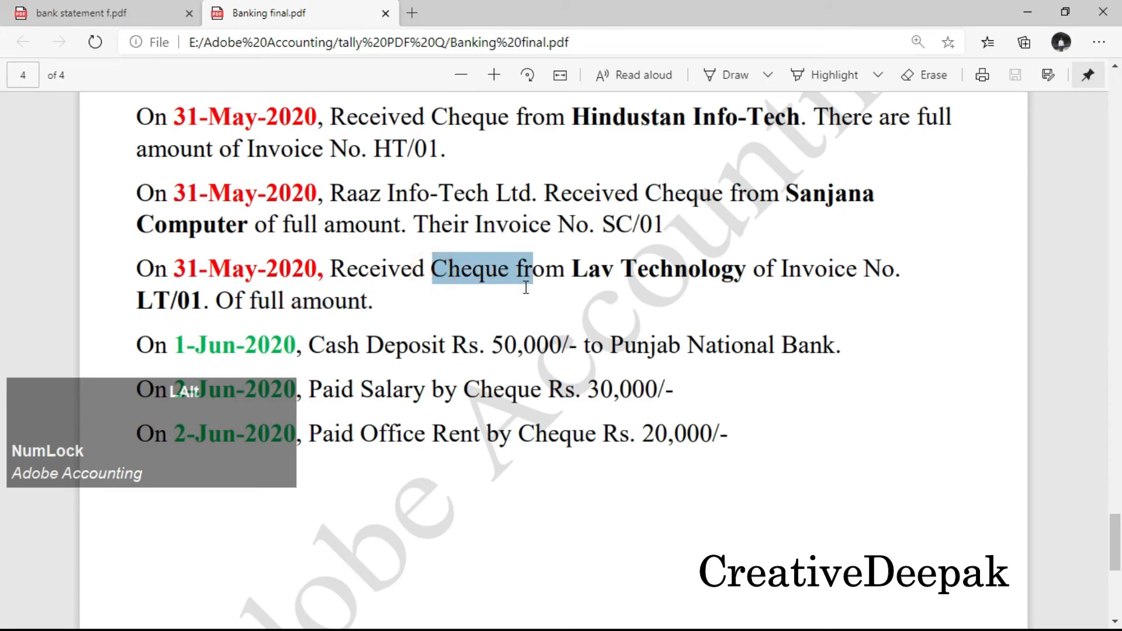
pyautogui.hotkey('alt', 'Tab')
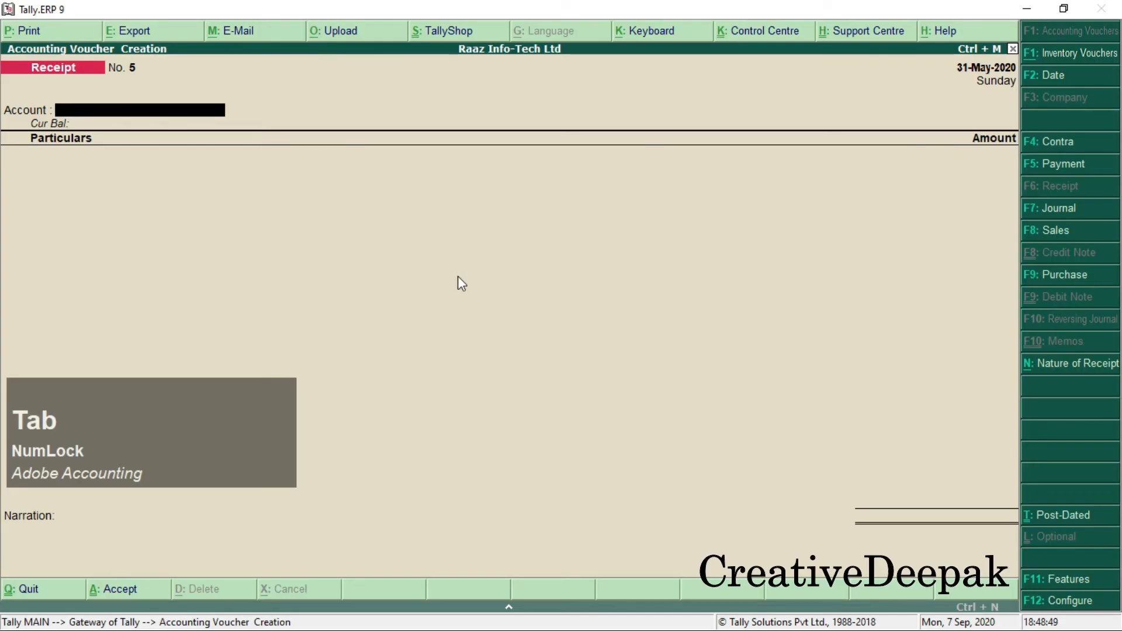
pyautogui.write('P')
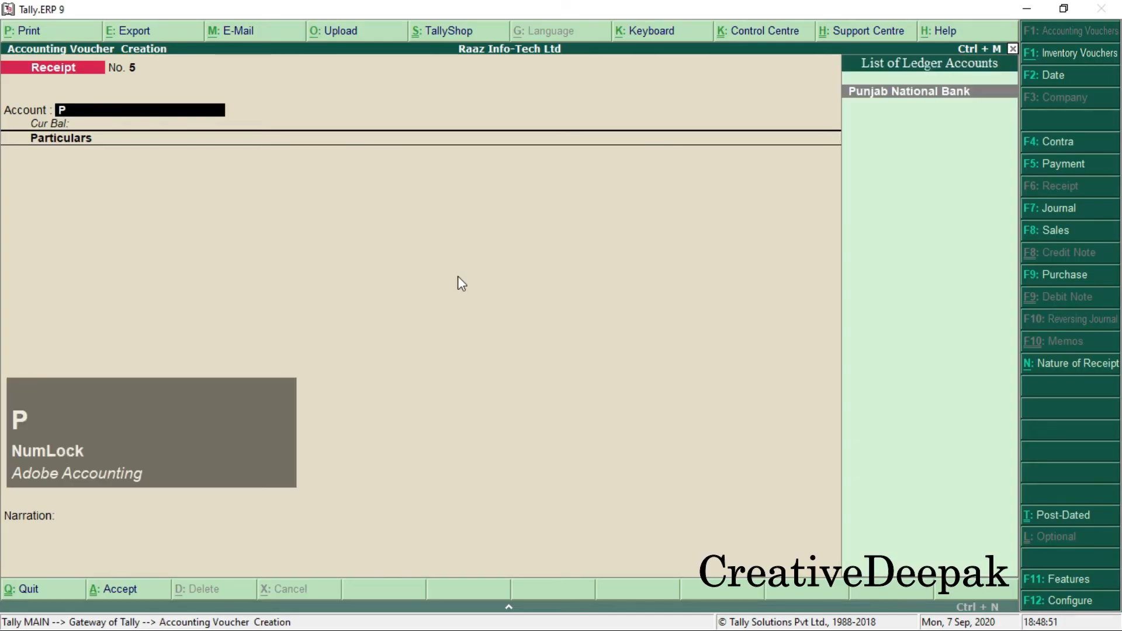
# Step: In the receipt voucher, choose Punjab National Bank as the account and credit the Lav Technology ledger with an against-reference bill
pyautogui.press('Return')
pyautogui.write('L')
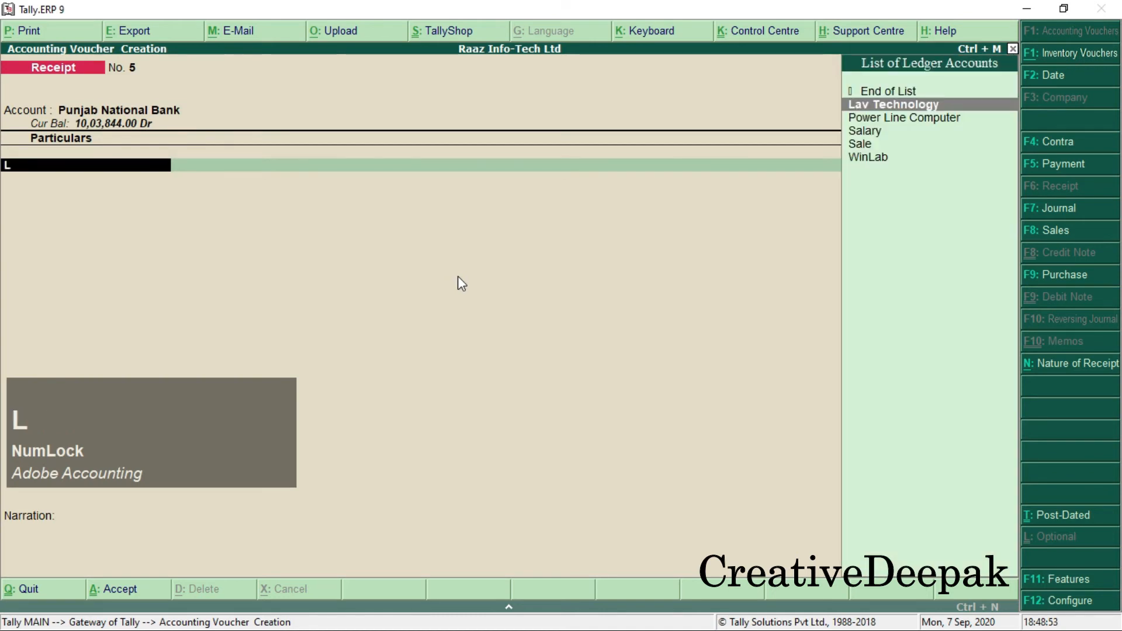
pyautogui.press('Return')
pyautogui.press('Return')
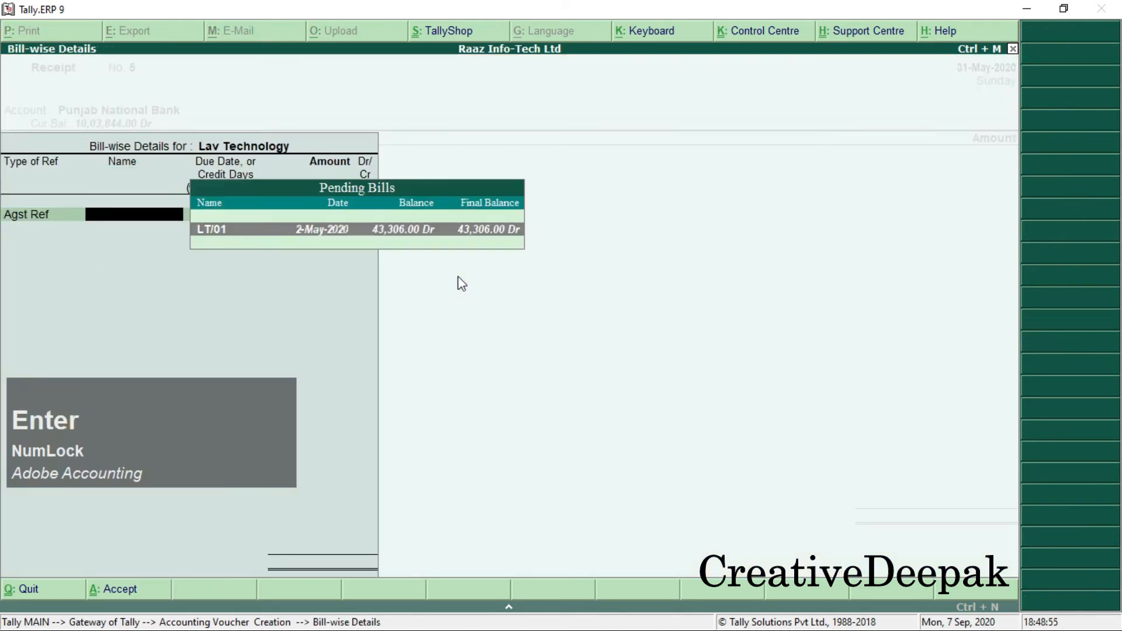
# Step: Switch to Banking final.pdf in the browser and check the invoice number for the Lav Technology cheque
pyautogui.hotkey('alt', 'Tab')
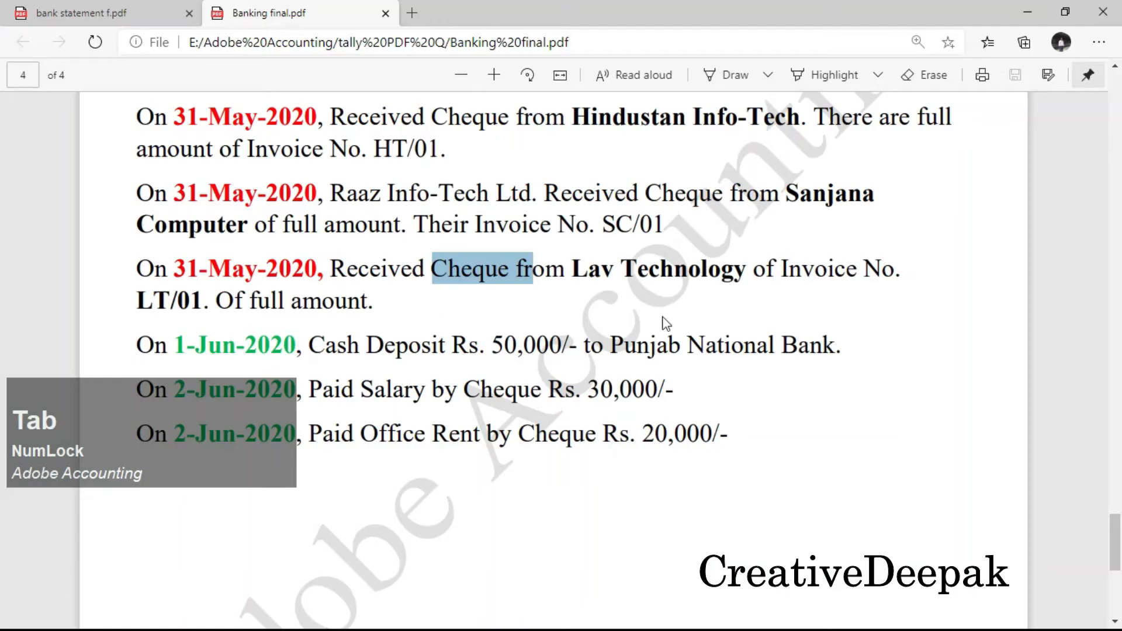
pyautogui.click(157, 308)
pyautogui.doubleClick(156, 308)
pyautogui.doubleClick(131, 302)
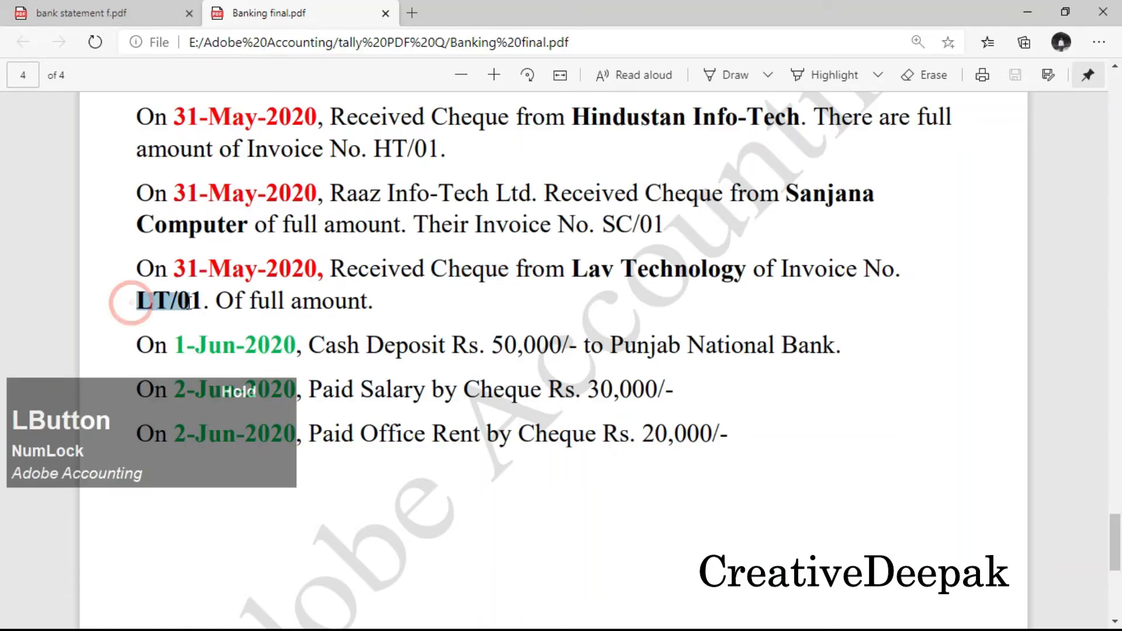
# Step: Switch back to Tally.ERP 9 and allocate the full 43,306.00 receipt against pending bill LT/01
pyautogui.hotkey('alt', 'Tab')
pyautogui.press('Return')
pyautogui.press('Return')
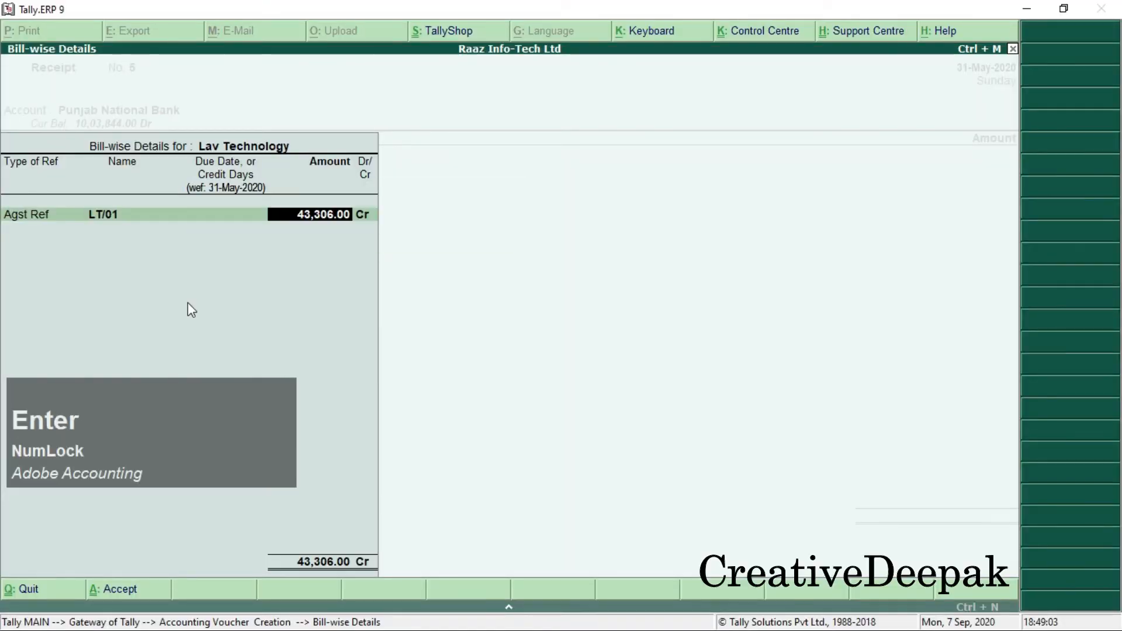
pyautogui.press('Return')
pyautogui.press('Return')
pyautogui.press('Return')
pyautogui.press('Return')
# Step: Accept the Cheque/DD bank allocation for Punjab National Bank, save the receipt voucher and return to the Gateway of Tally
pyautogui.press('Return')
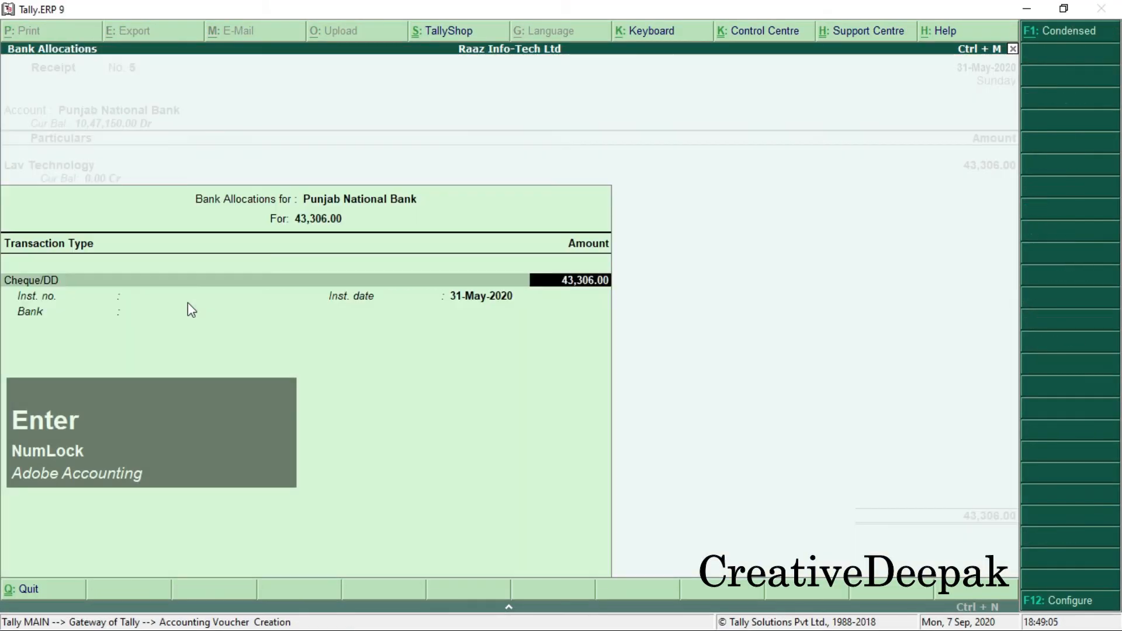
pyautogui.press('Return')
pyautogui.press('Return')
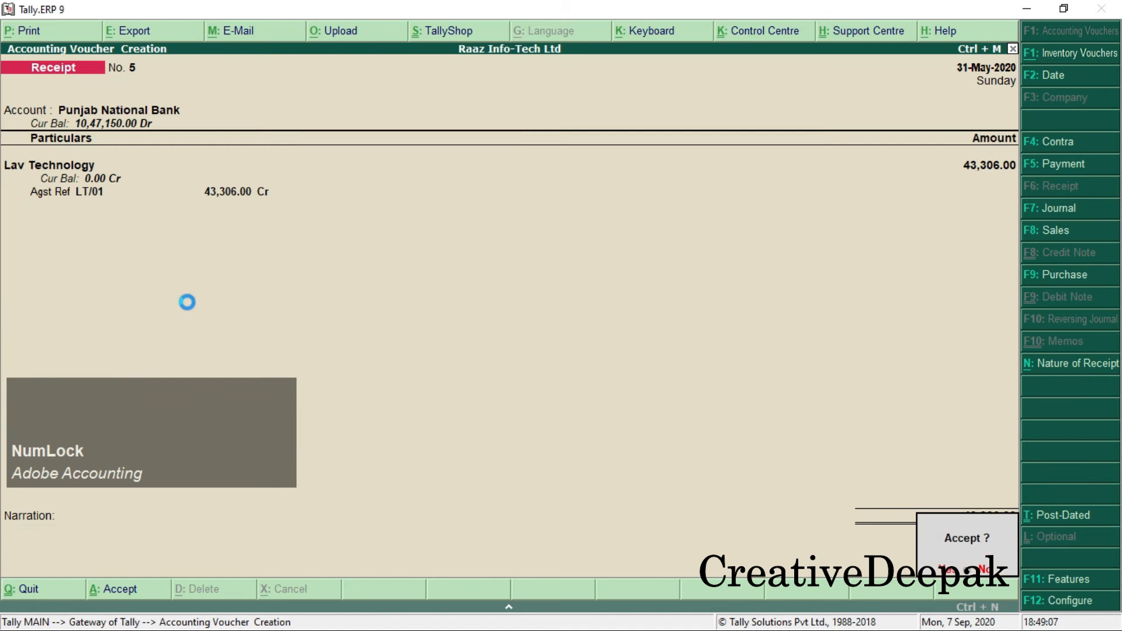
pyautogui.press('Return')
pyautogui.press('Escape')
pyautogui.press('Escape')
# Step: Switch to Banking final.pdf in the browser and review the remaining June 2020 transactions
pyautogui.hotkey('alt', 'Tab')
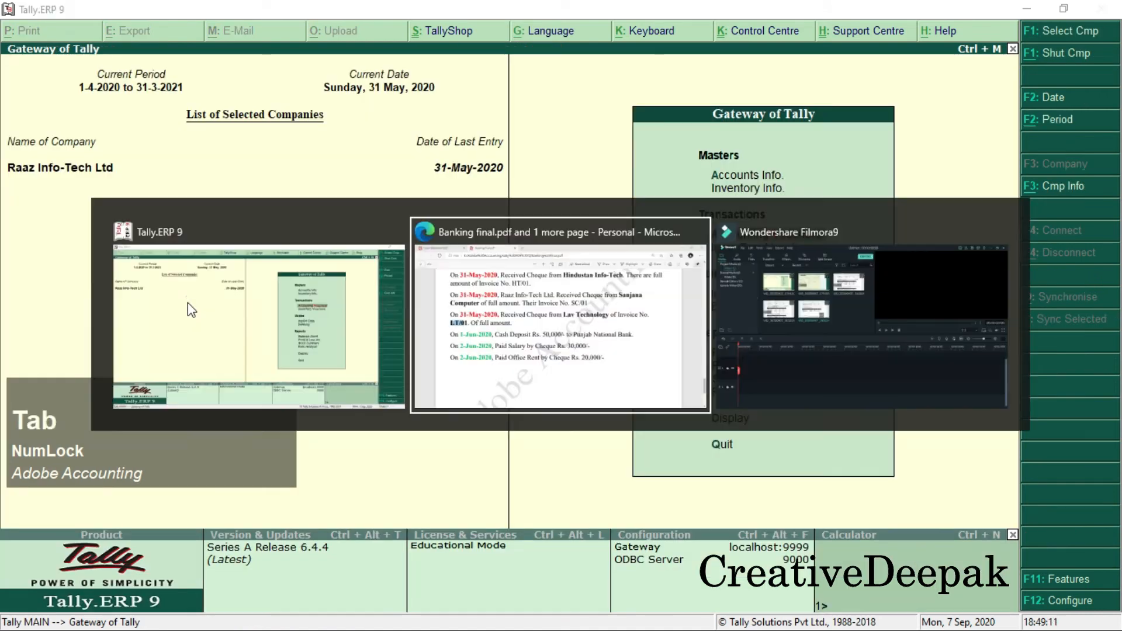
pyautogui.scroll(-2, 323, 342)
pyautogui.scroll(-2, 323, 342)
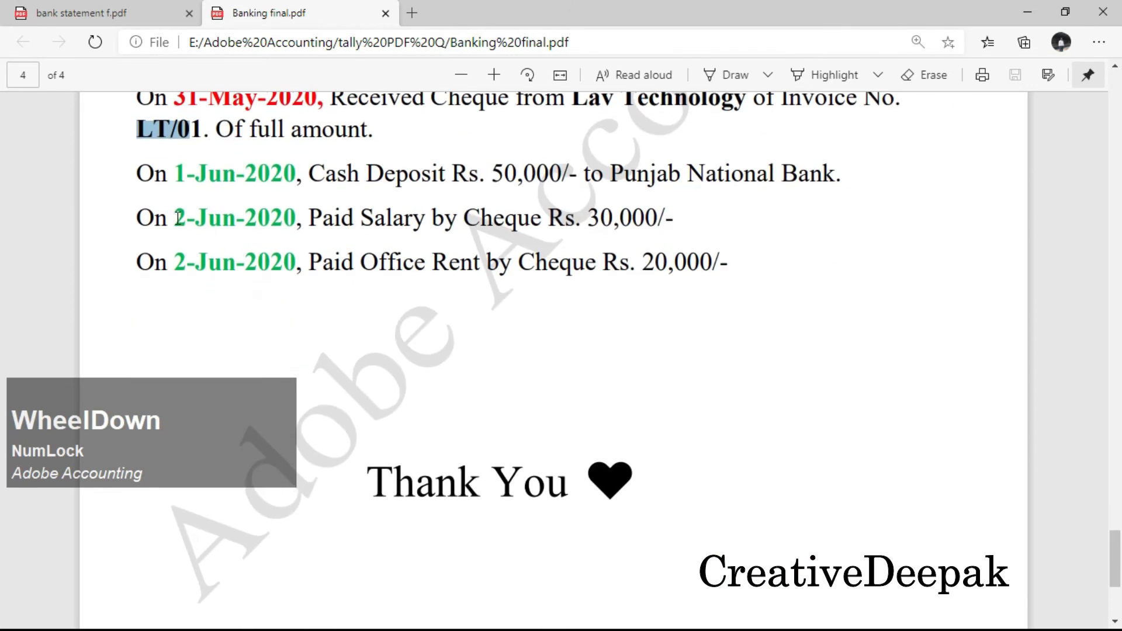
pyautogui.scroll(2, 176, 188)
pyautogui.moveTo(173, 261); pyautogui.dragTo(295, 352)
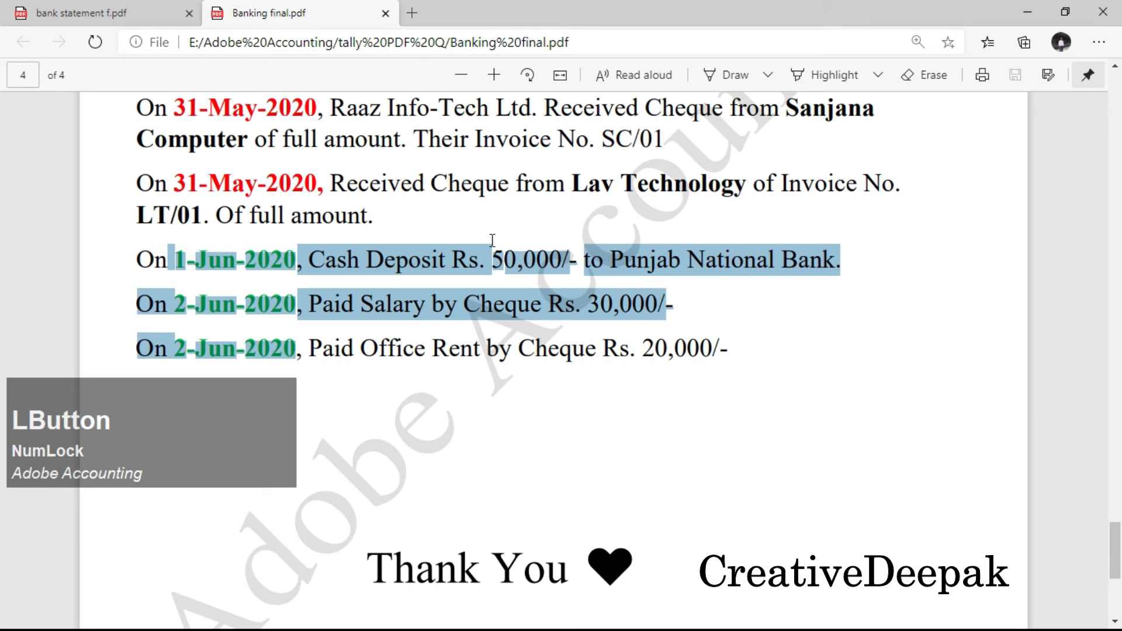
pyautogui.click(426, 231)
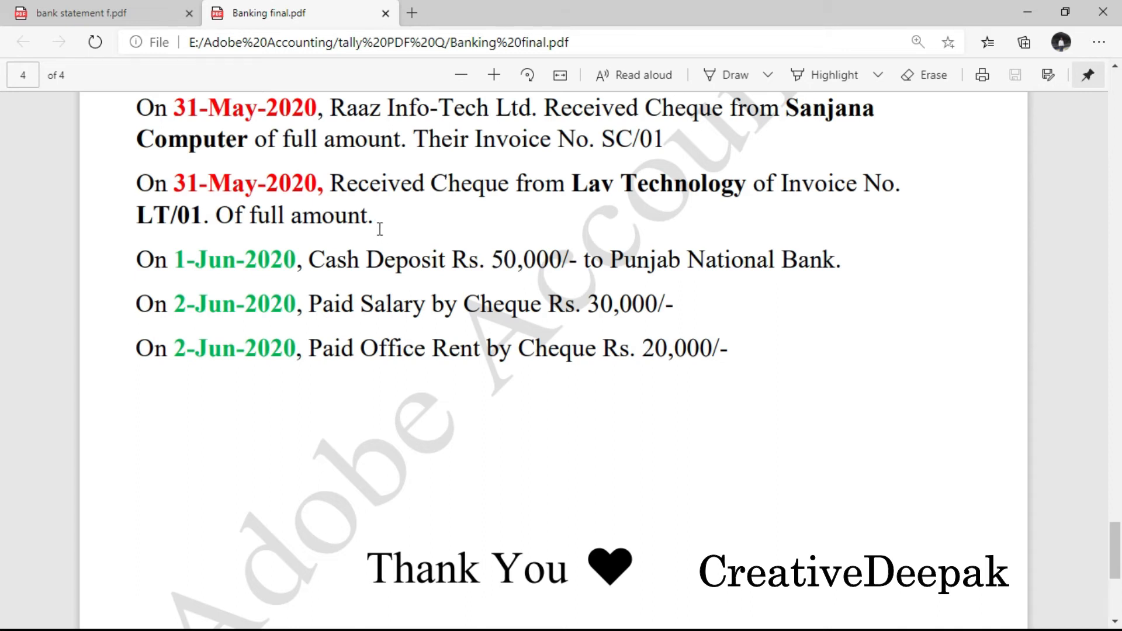
pyautogui.scroll(1, 380, 228)
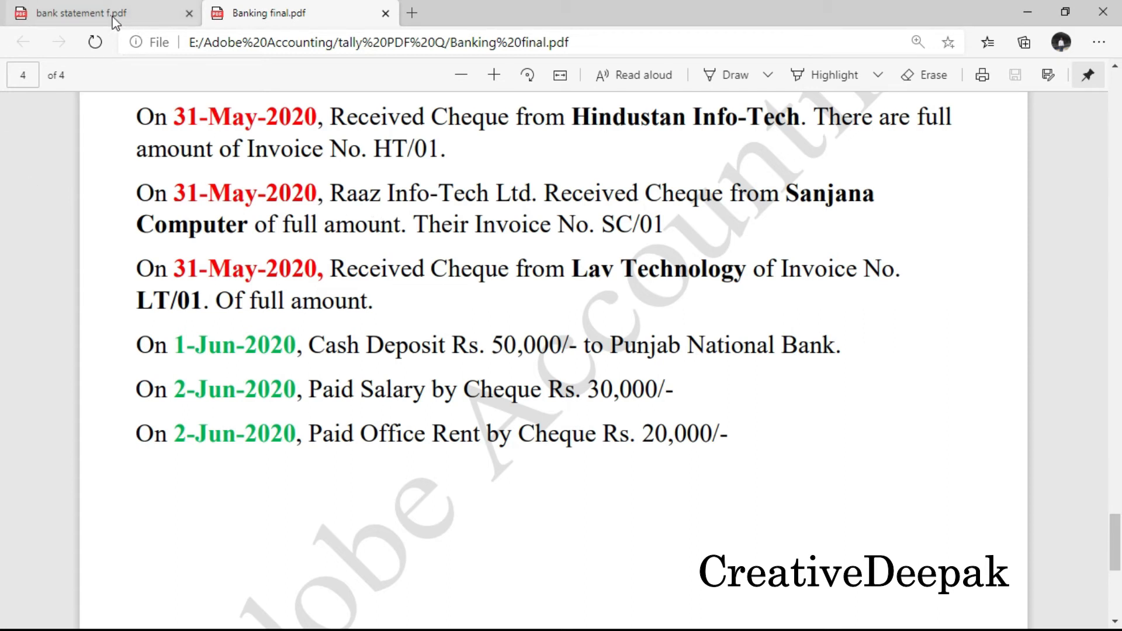
# Step: Compare bank statement f.pdf with the exercise and examine the period of the 1-Apr-2020 to 31-May-2020 statement
pyautogui.click(92, 16)
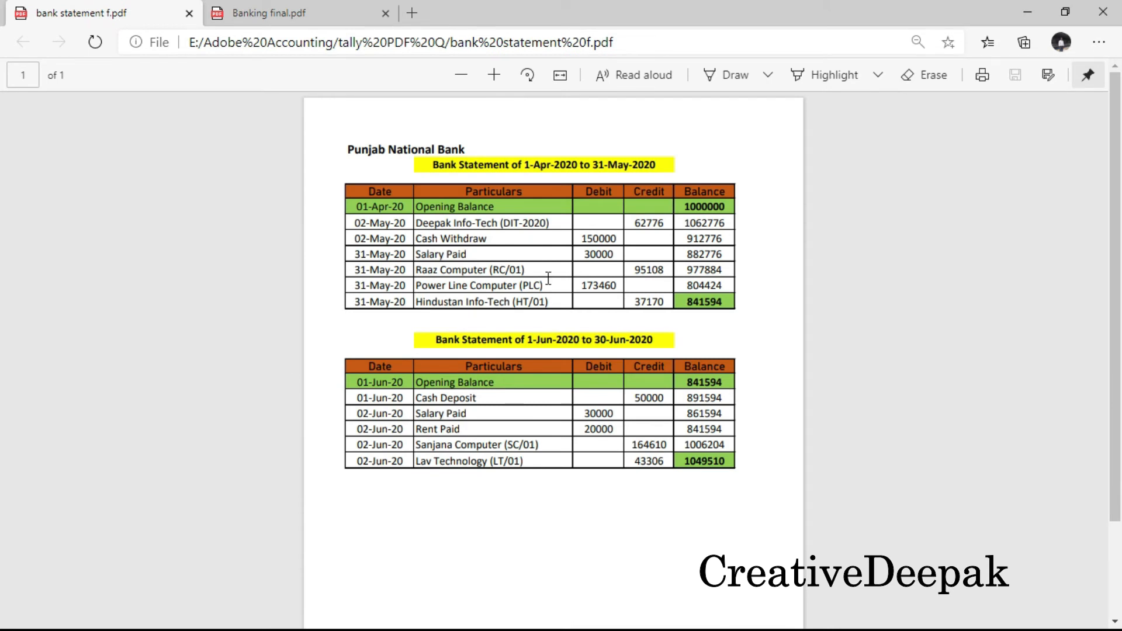
pyautogui.click(265, 18)
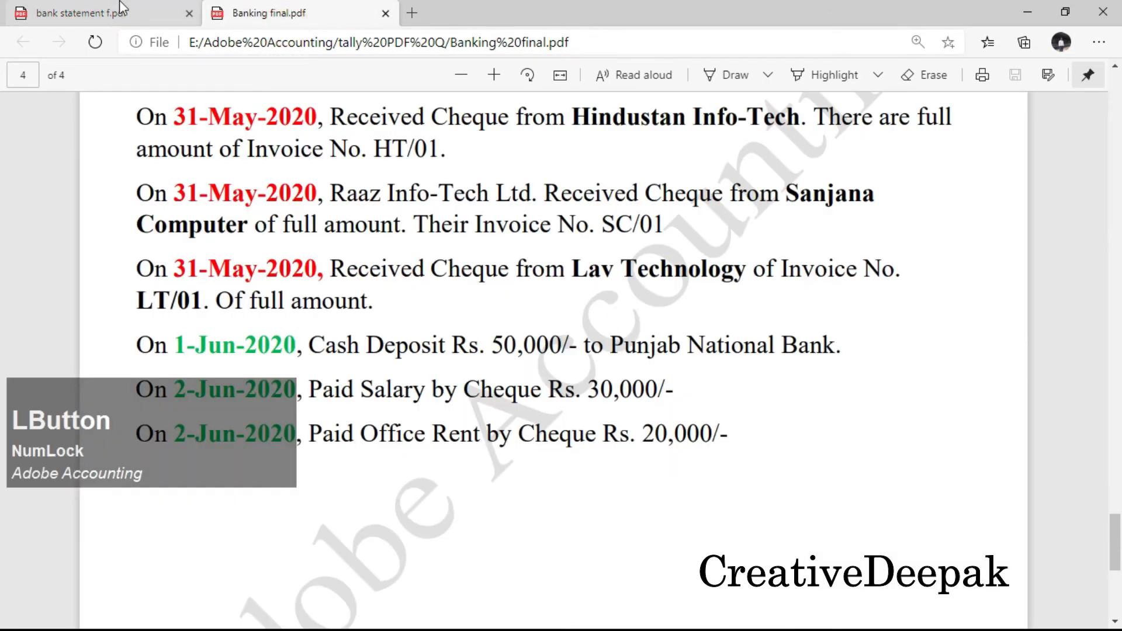
pyautogui.click(113, 21)
pyautogui.click(258, 16)
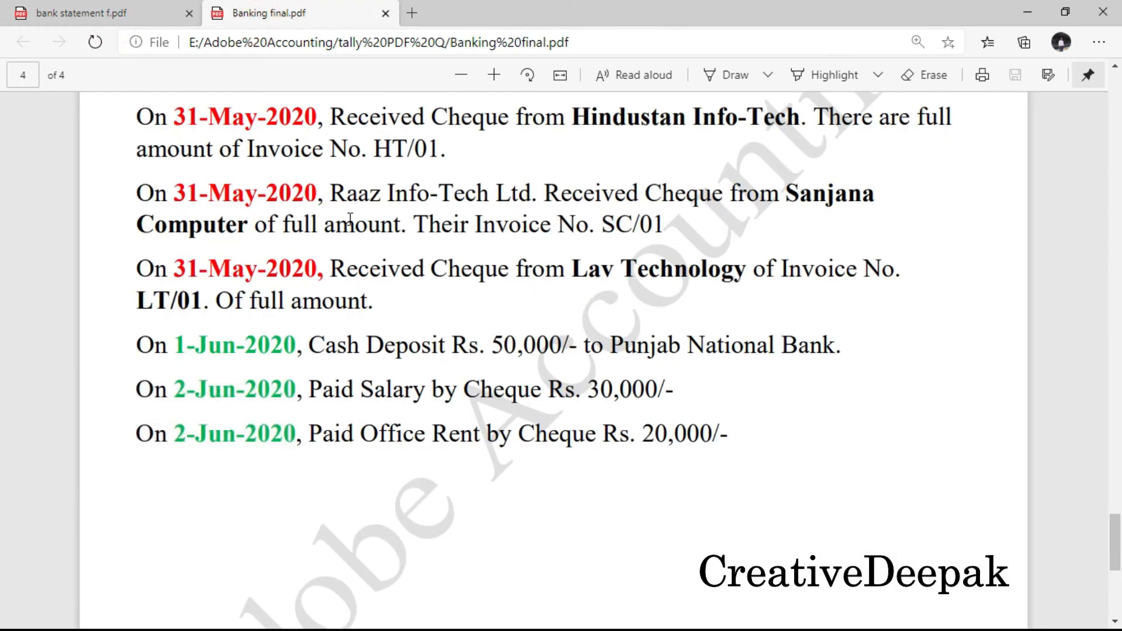
pyautogui.click(116, 24)
pyautogui.keyDown('ctrl'); pyautogui.scroll(4, 541, 235); pyautogui.keyUp('ctrl')
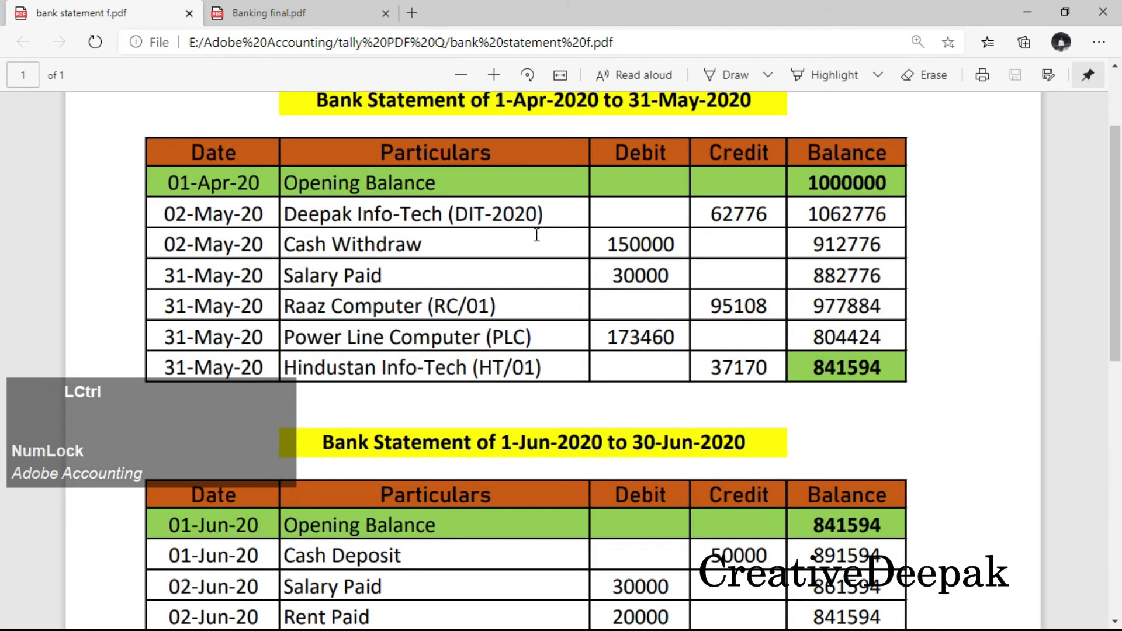
pyautogui.keyDown('ctrl'); pyautogui.scroll(3, 537, 235); pyautogui.keyUp('ctrl')
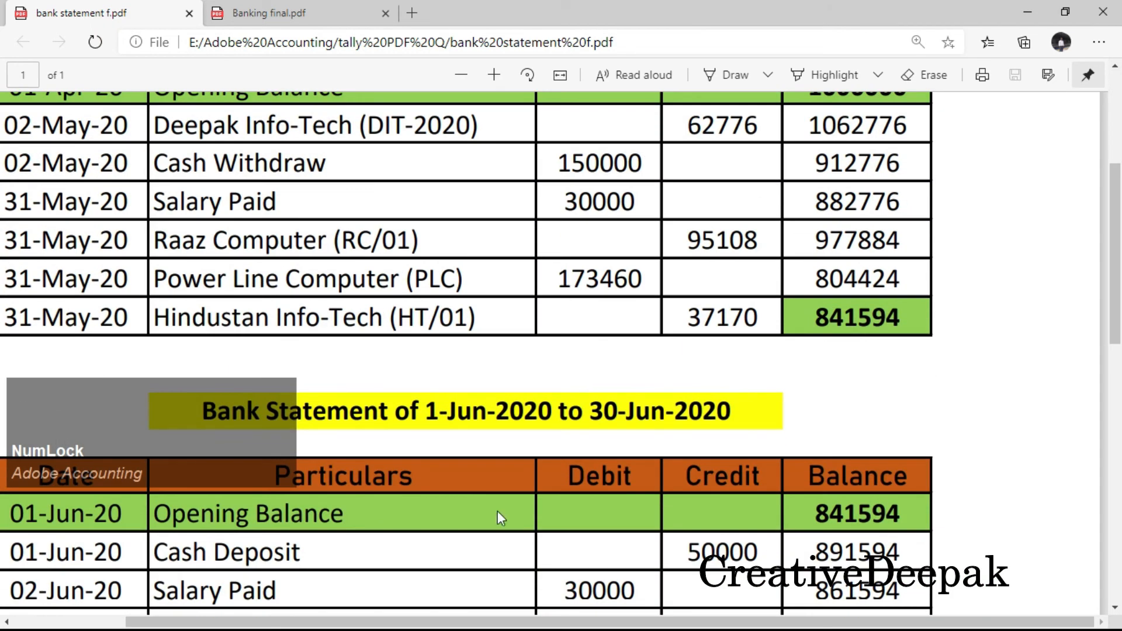
pyautogui.moveTo(517, 624); pyautogui.dragTo(414, 625)
pyautogui.scroll(4, 386, 312)
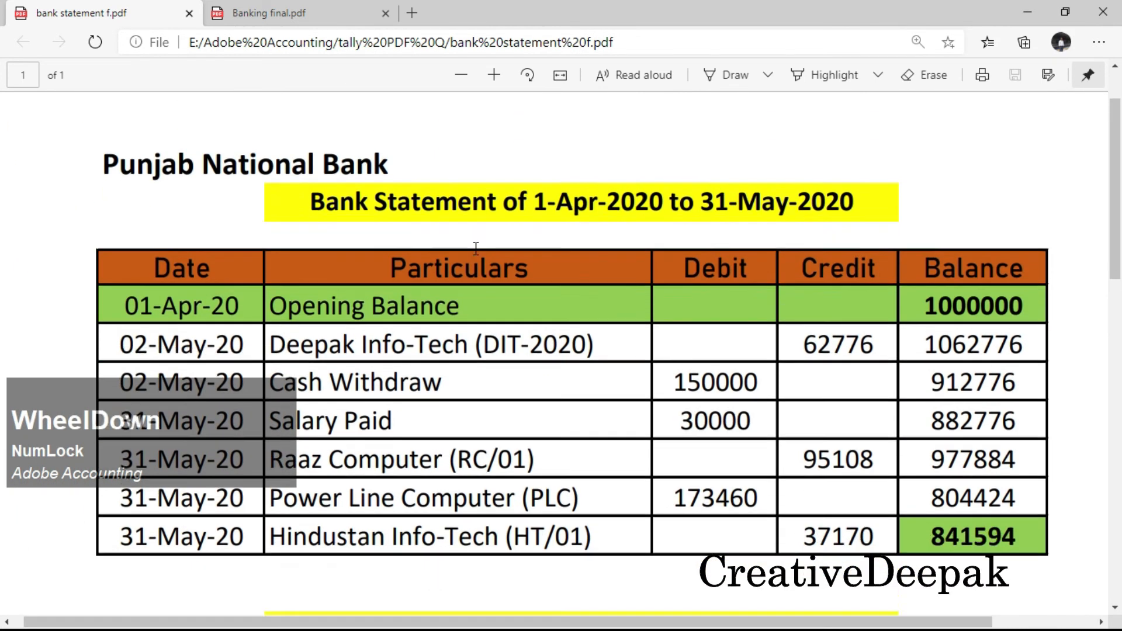
pyautogui.scroll(-1, 476, 248)
pyautogui.moveTo(532, 153); pyautogui.dragTo(847, 161)
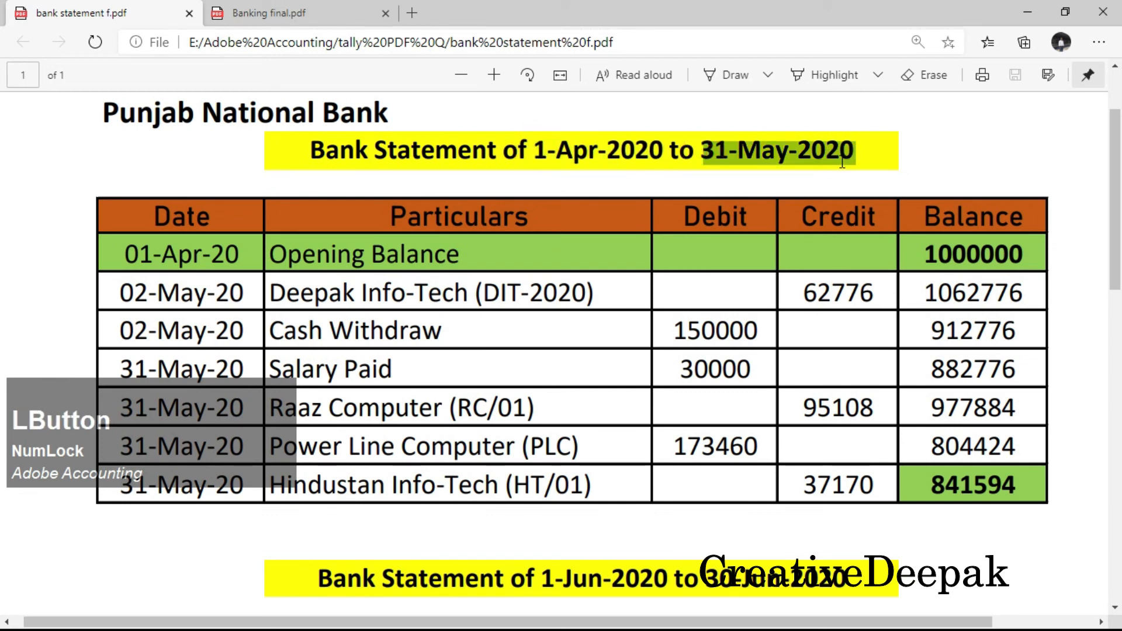
# Step: Check the date of the Lav Technology cheque receipt in Banking final.pdf
pyautogui.click(276, 13)
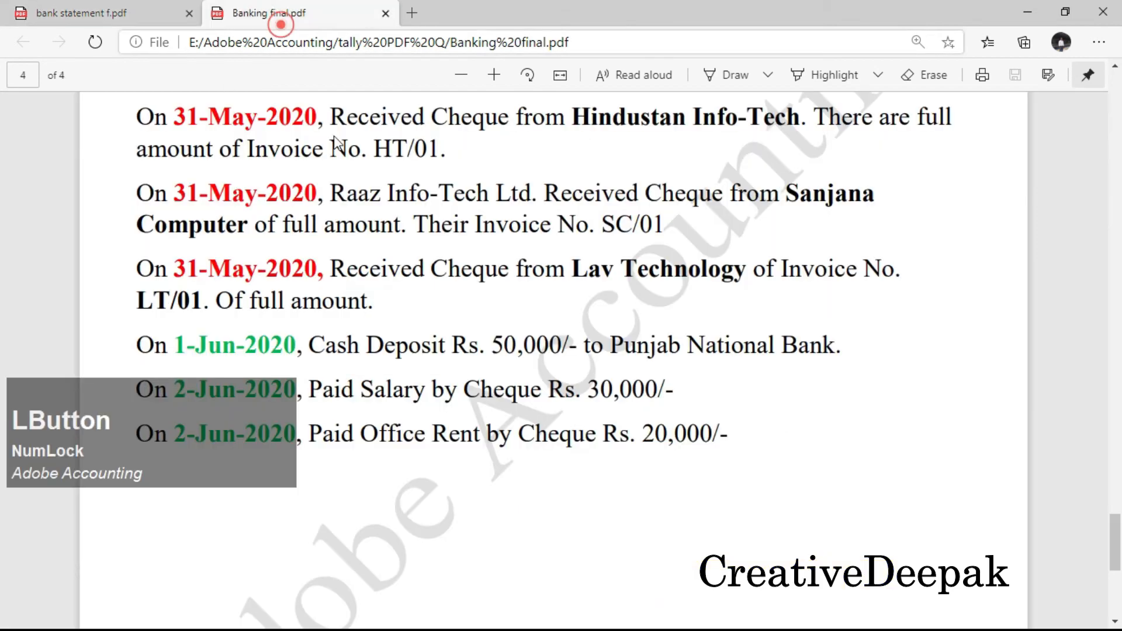
pyautogui.moveTo(173, 267); pyautogui.dragTo(304, 270)
pyautogui.scroll(-2, 296, 385)
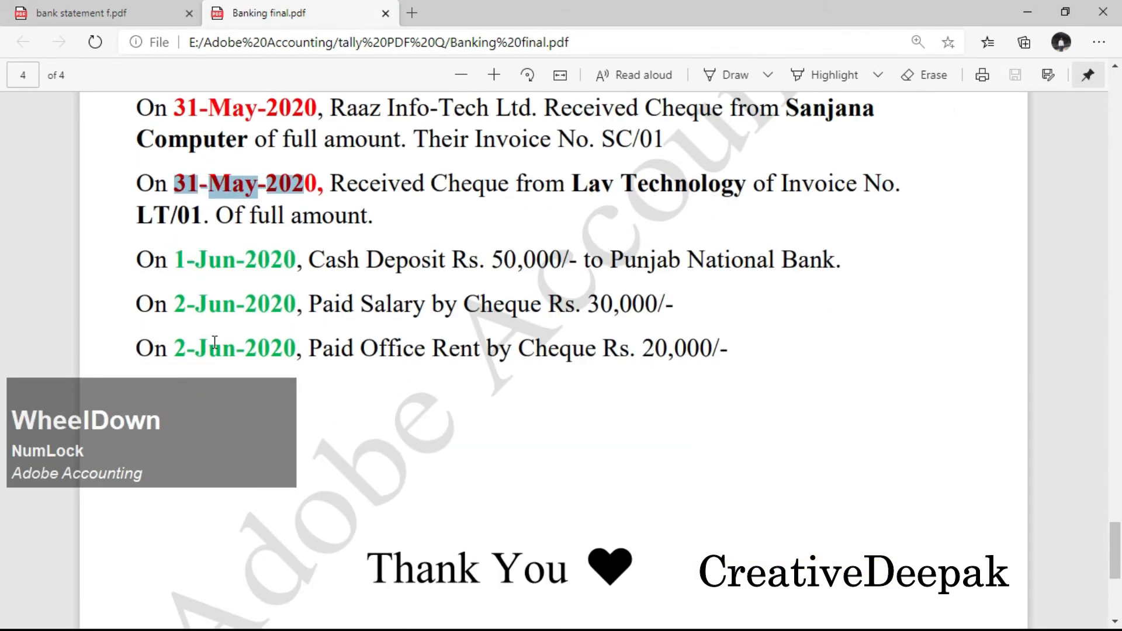
# Step: Examine the April–May and June entries of the Punjab National Bank statement in bank statement f.pdf
pyautogui.click(112, 12)
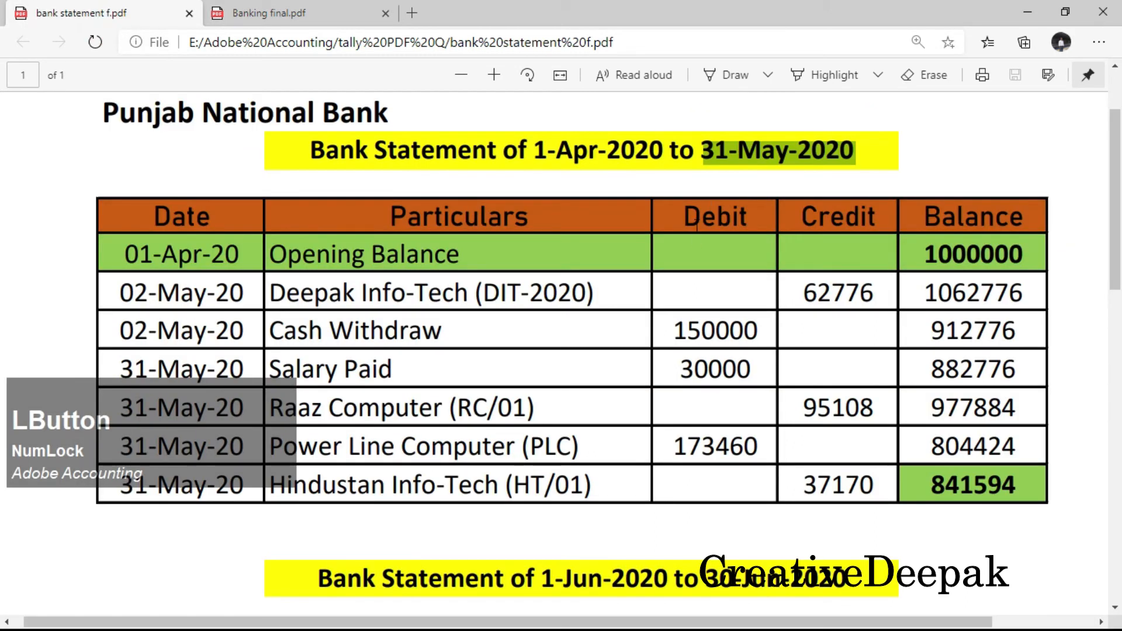
pyautogui.scroll(-2, 613, 211)
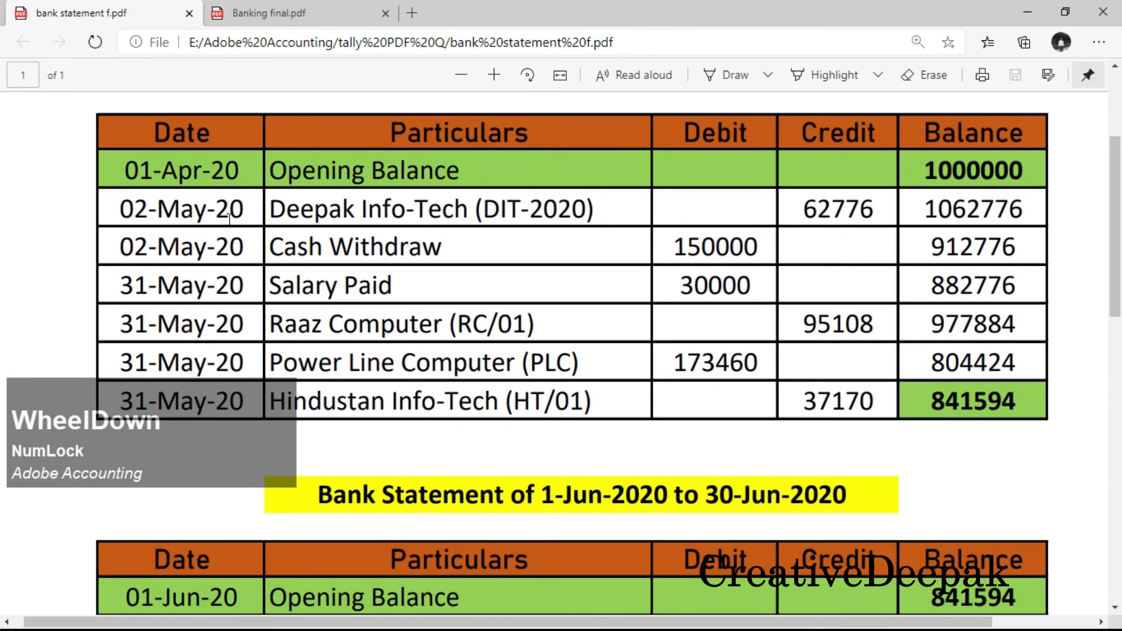
pyautogui.scroll(-4, 627, 552)
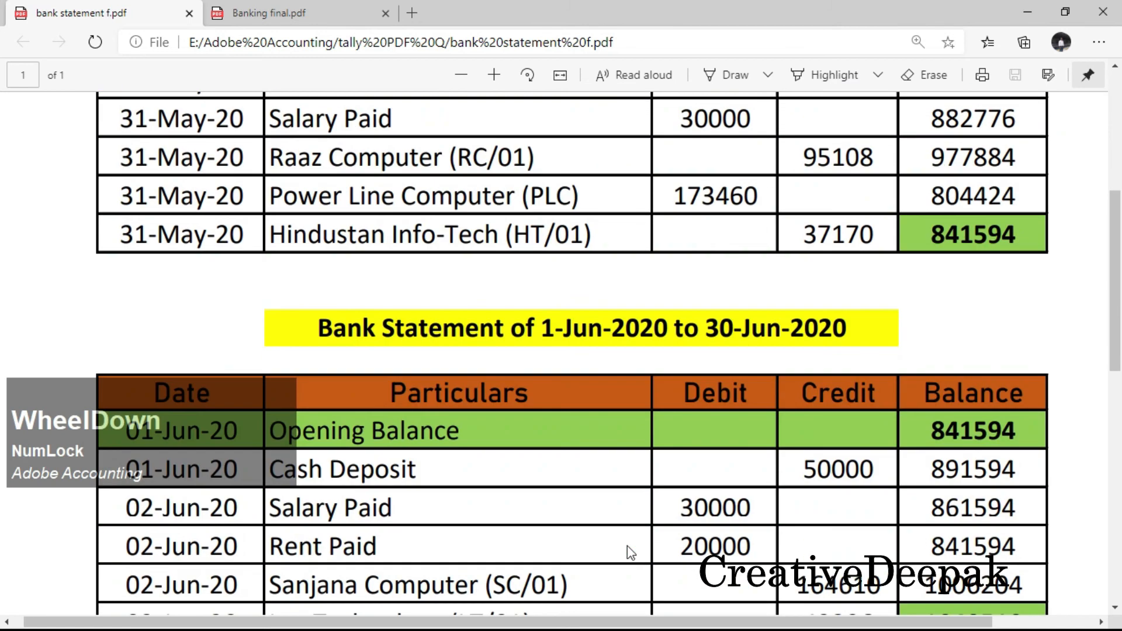
pyautogui.scroll(-2, 627, 546)
pyautogui.scroll(6, 615, 477)
pyautogui.scroll(2, 595, 397)
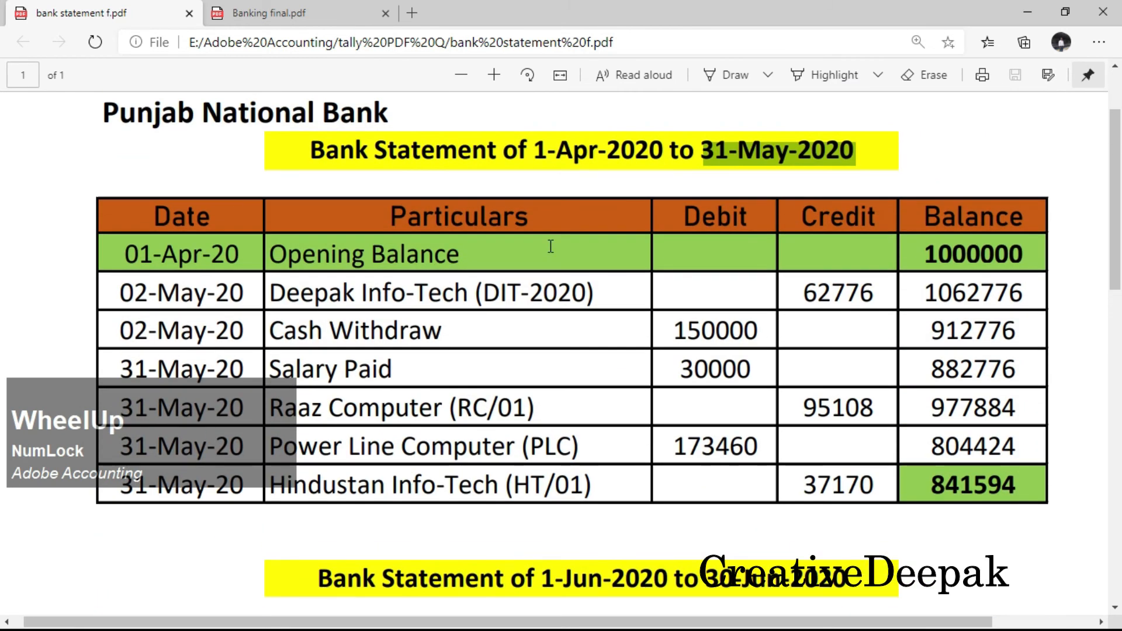
pyautogui.scroll(-2, 551, 246)
pyautogui.scroll(2, 608, 260)
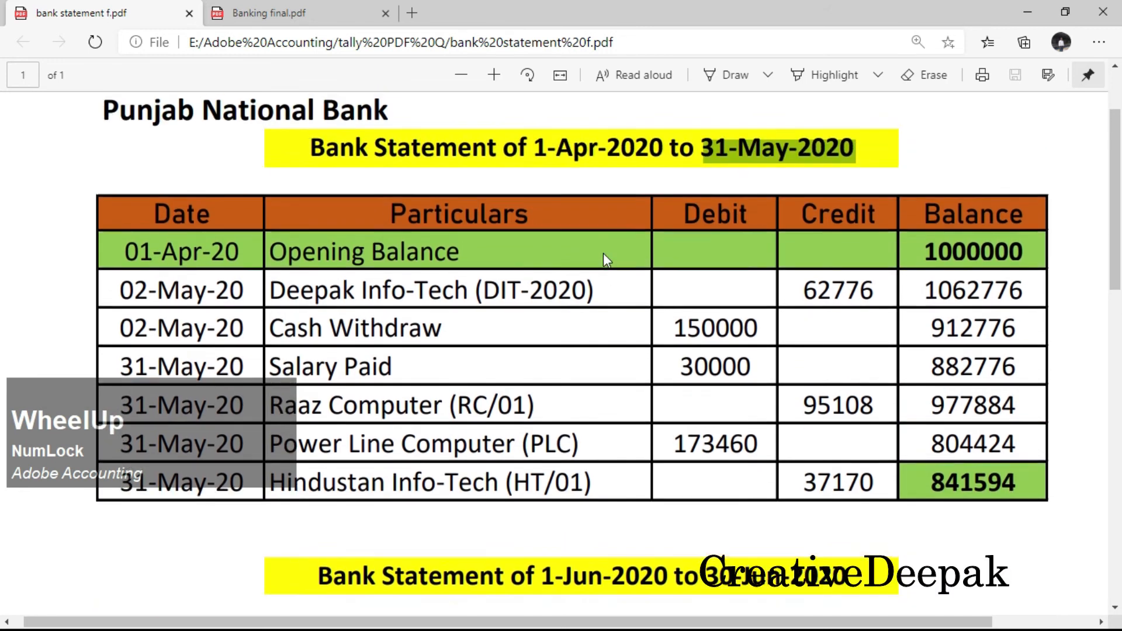
pyautogui.scroll(-2, 471, 406)
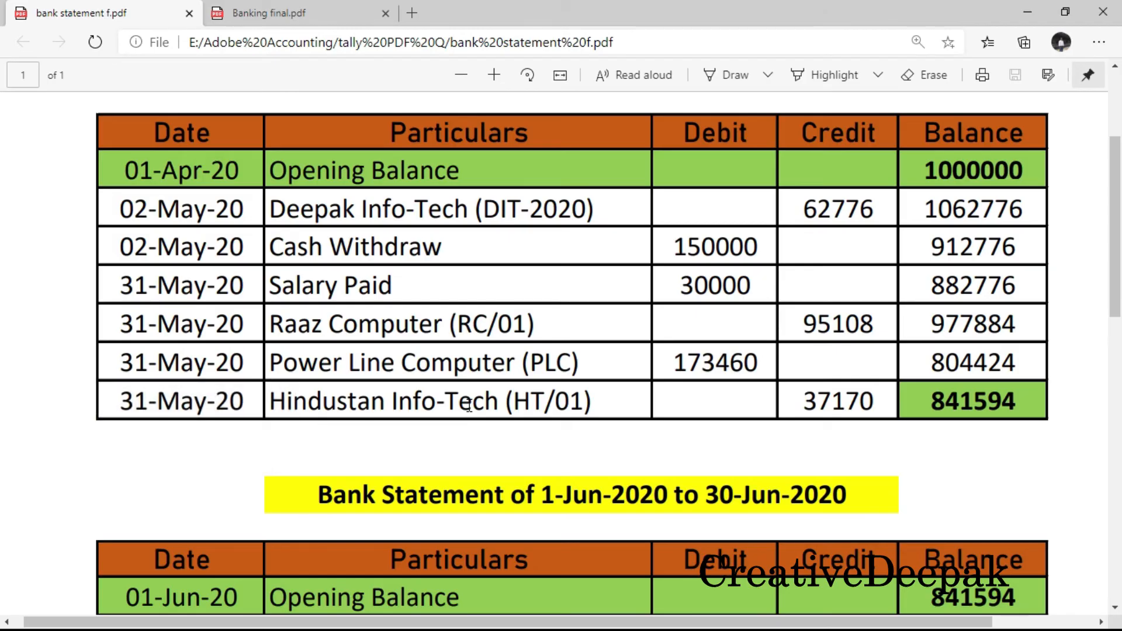
# Step: Switch to Tally.ERP 9 and open the Banking utilities from the Gateway of Tally
pyautogui.hotkey('alt', 'Tab')
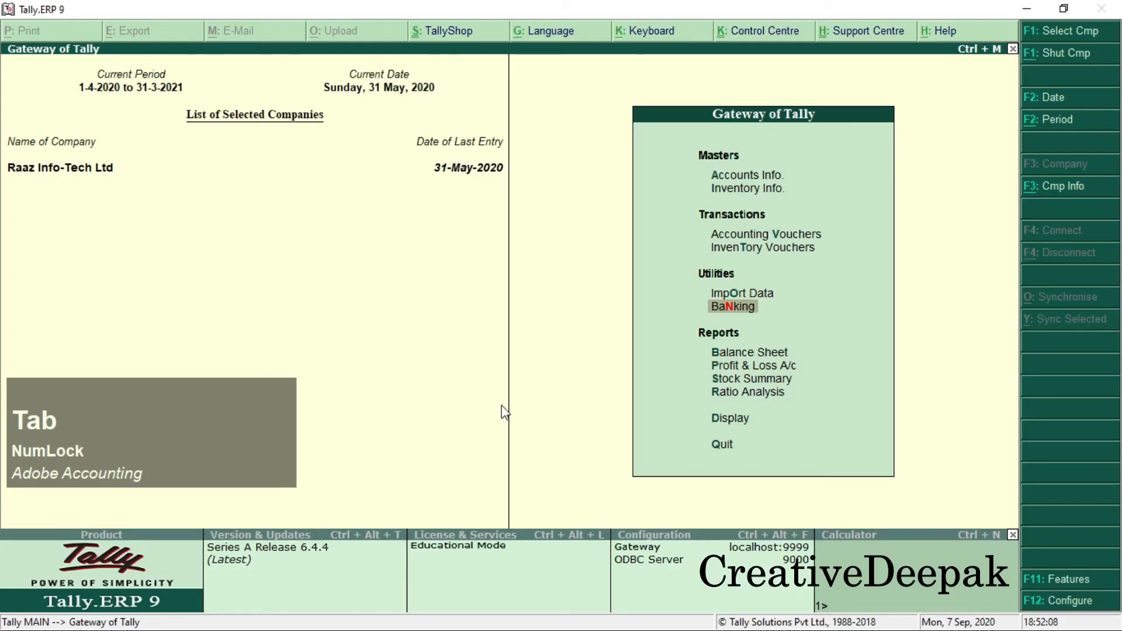
pyautogui.press('Up')
pyautogui.press('Up')
pyautogui.press('Up')
pyautogui.press('Up')
pyautogui.press('Down')
pyautogui.press('Down')
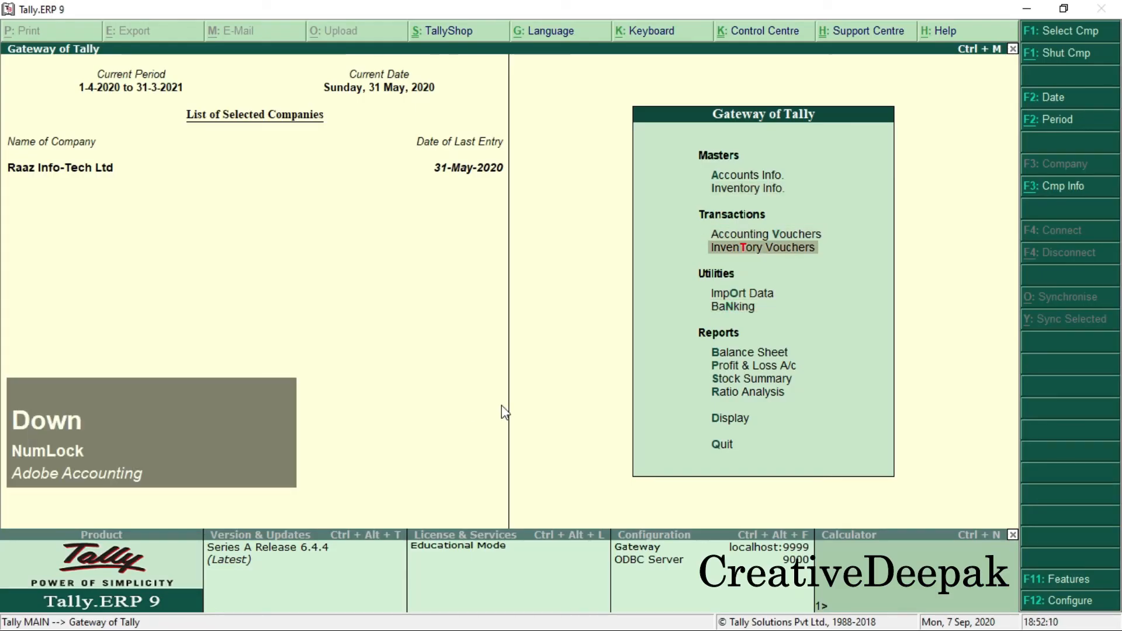
pyautogui.press('Down')
pyautogui.press('Down')
pyautogui.press('Return')
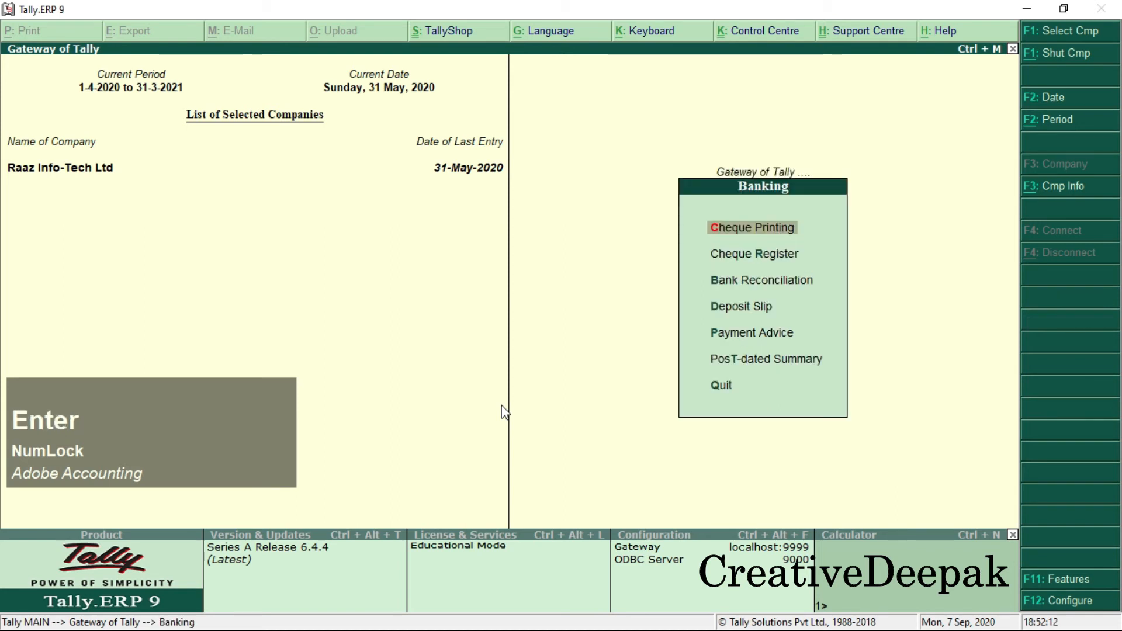
# Step: Open the Bank Reconciliation for the Punjab National Bank ledger
pyautogui.press('Down')
pyautogui.press('Down')
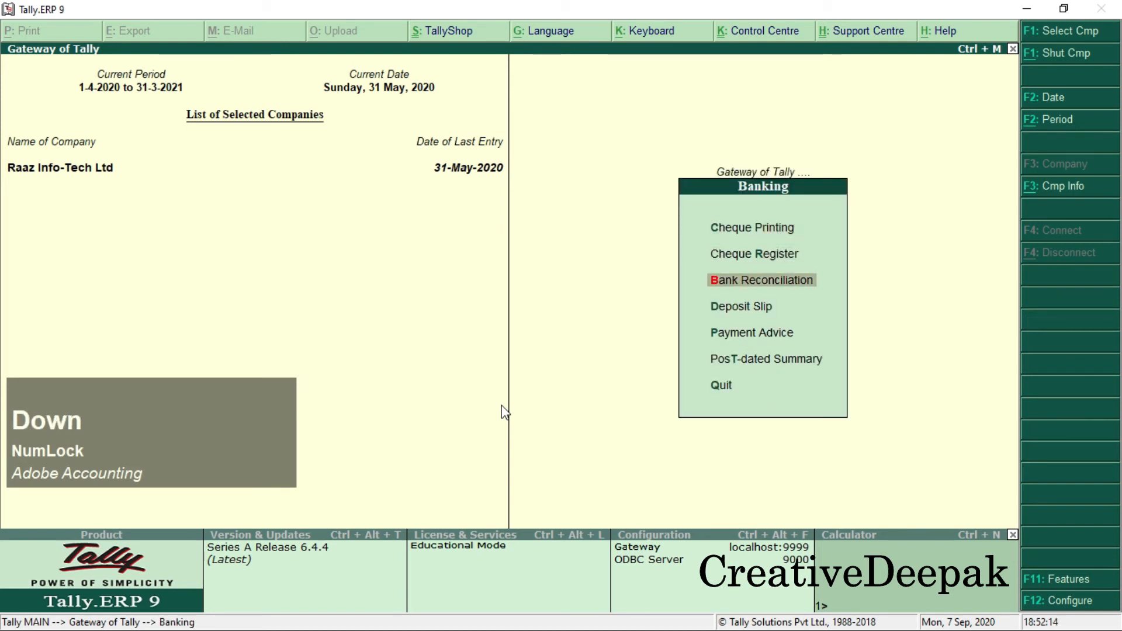
pyautogui.press('Return')
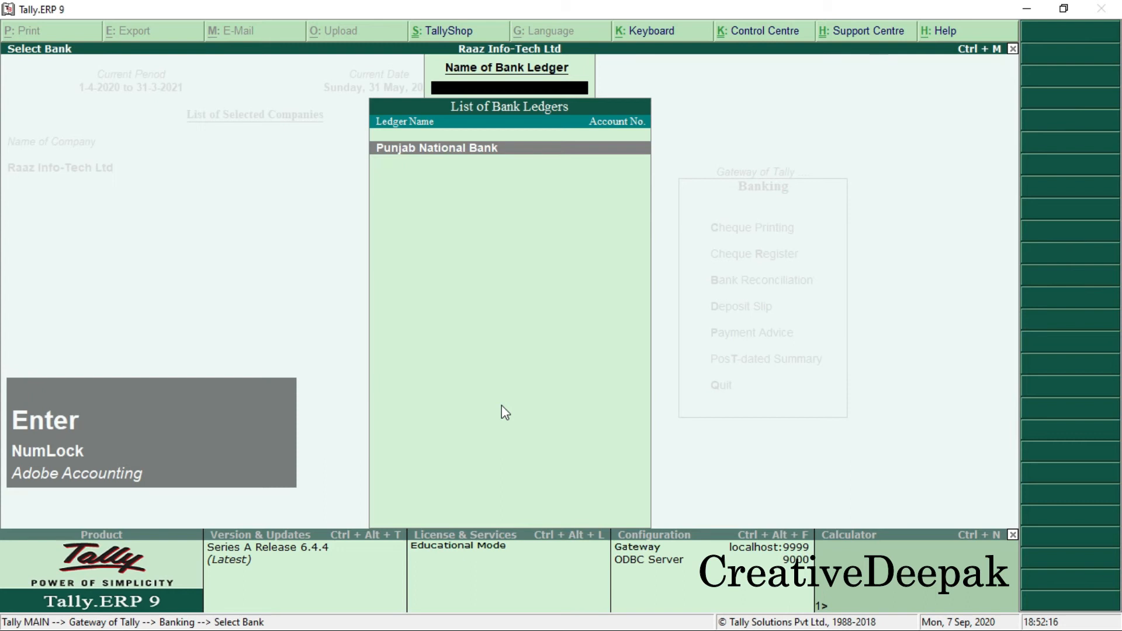
pyautogui.press('Return')
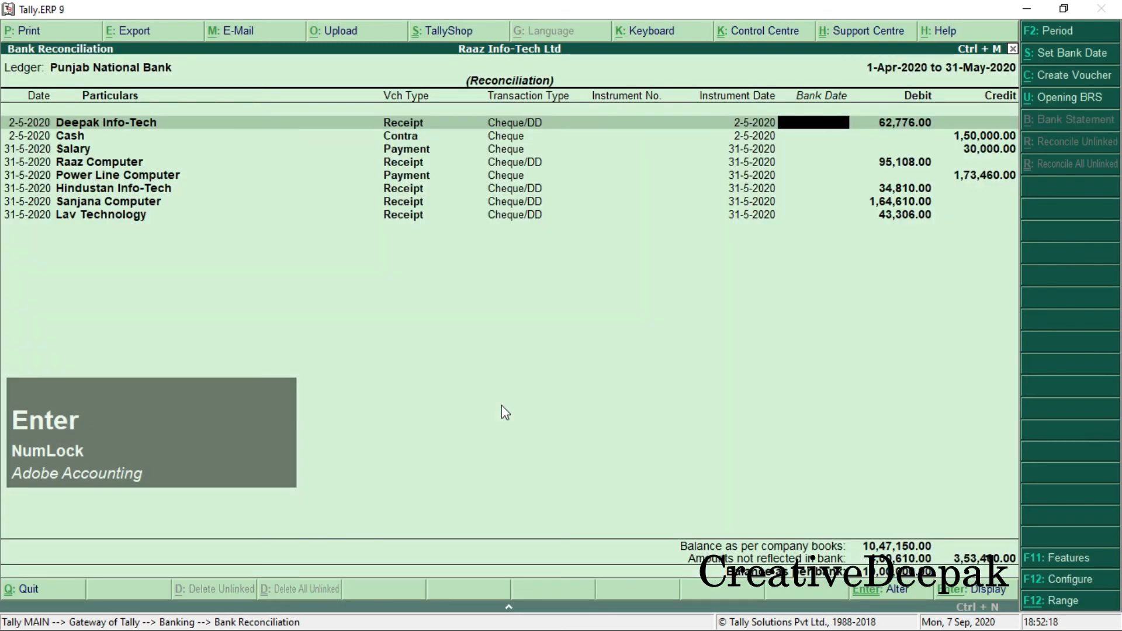
# Step: Set the Bank Reconciliation period from 1-4-2020 to 31-5-2020
pyautogui.hotkey('alt', 'F2')
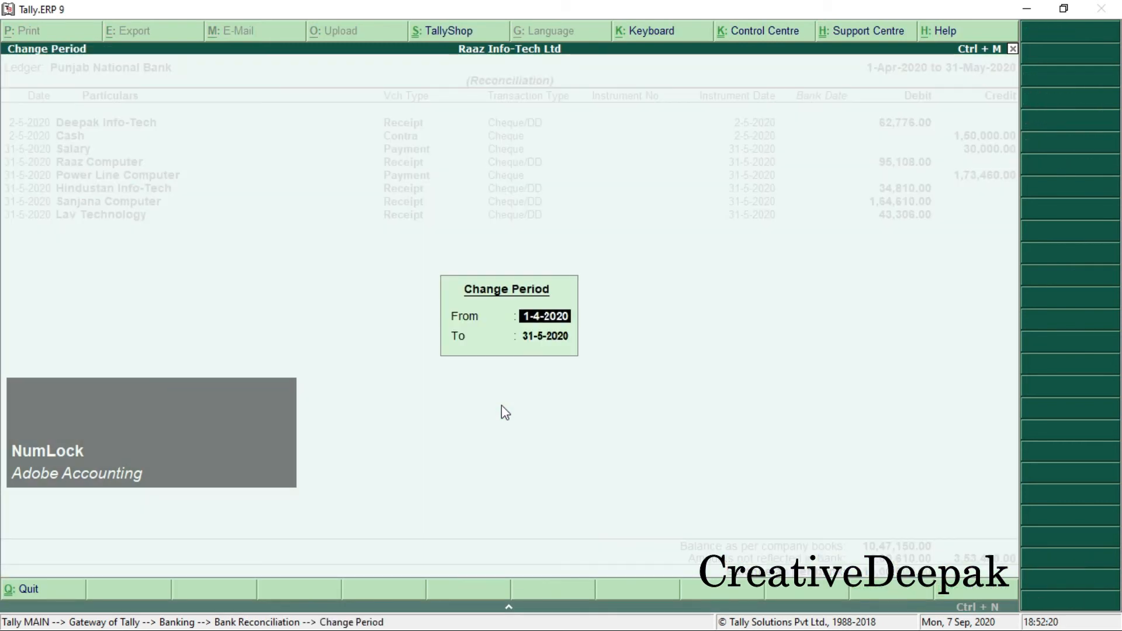
pyautogui.press('Return')
pyautogui.write('3')
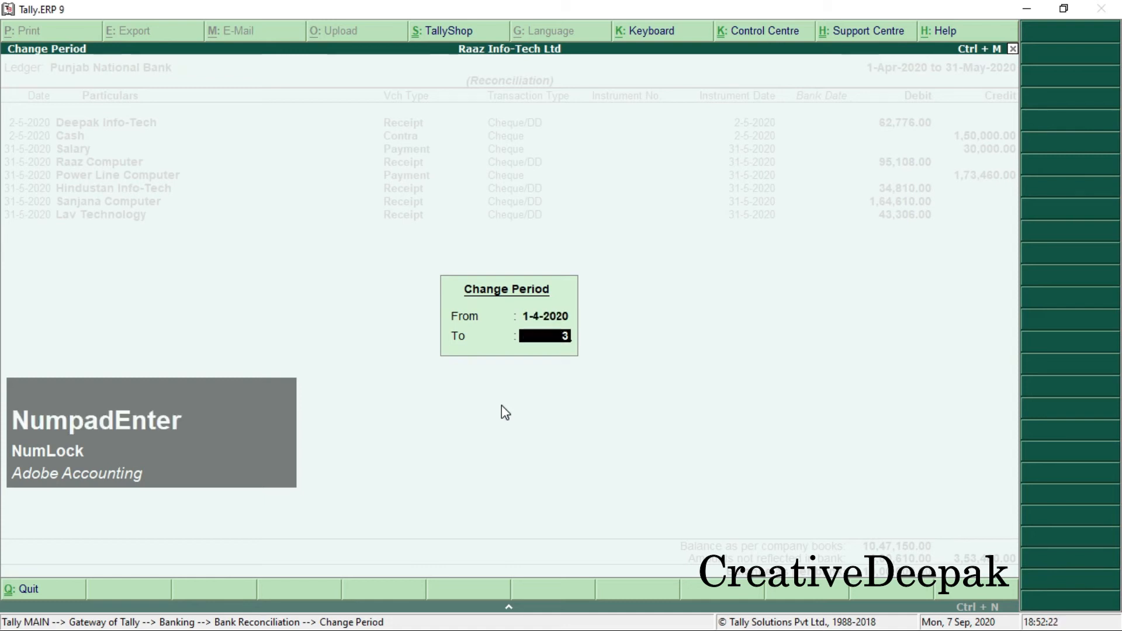
pyautogui.write('1.5')
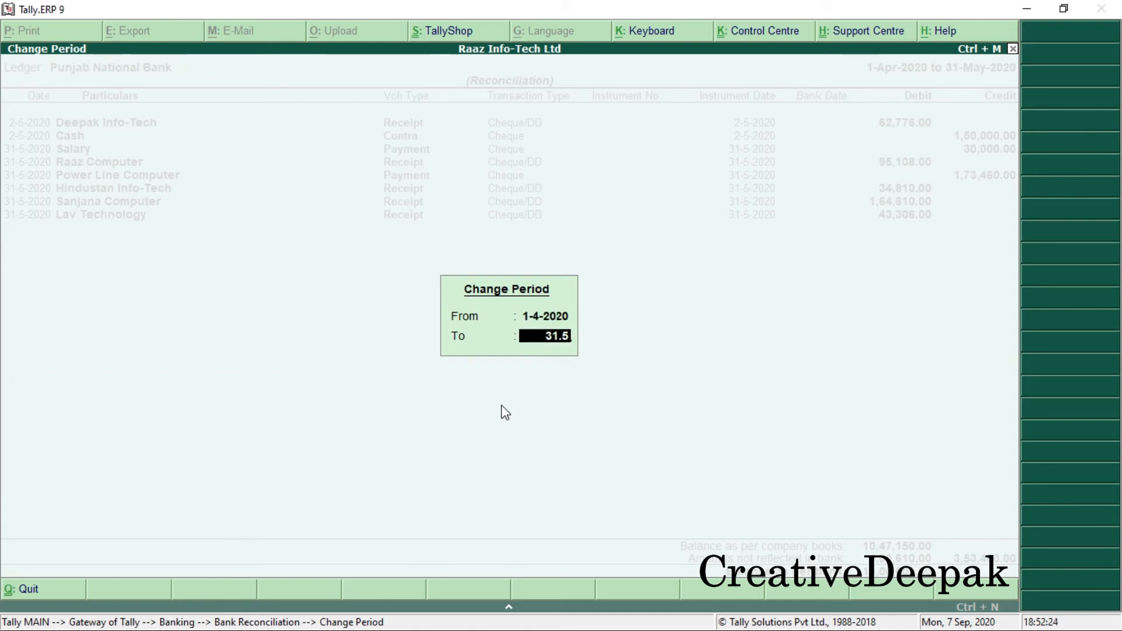
pyautogui.press('Return')
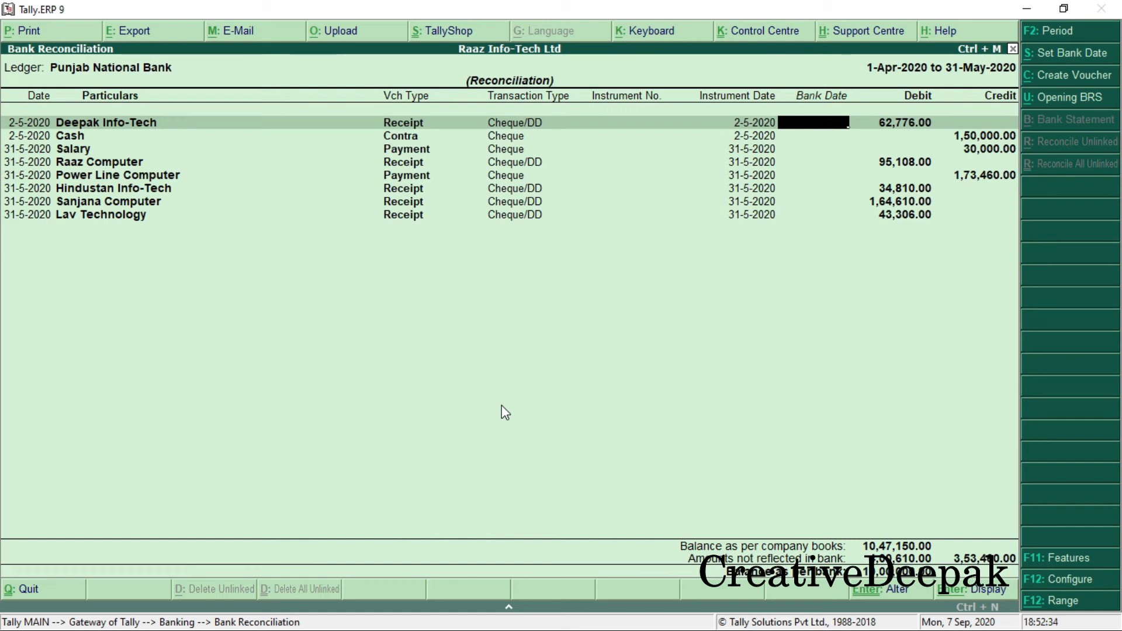
# Step: Examine the balance as per bank and the amounts not reflected in bank for the Punjab National Bank ledger
pyautogui.press('Num_Lock')
pyautogui.hotkey('ctrl', '2')
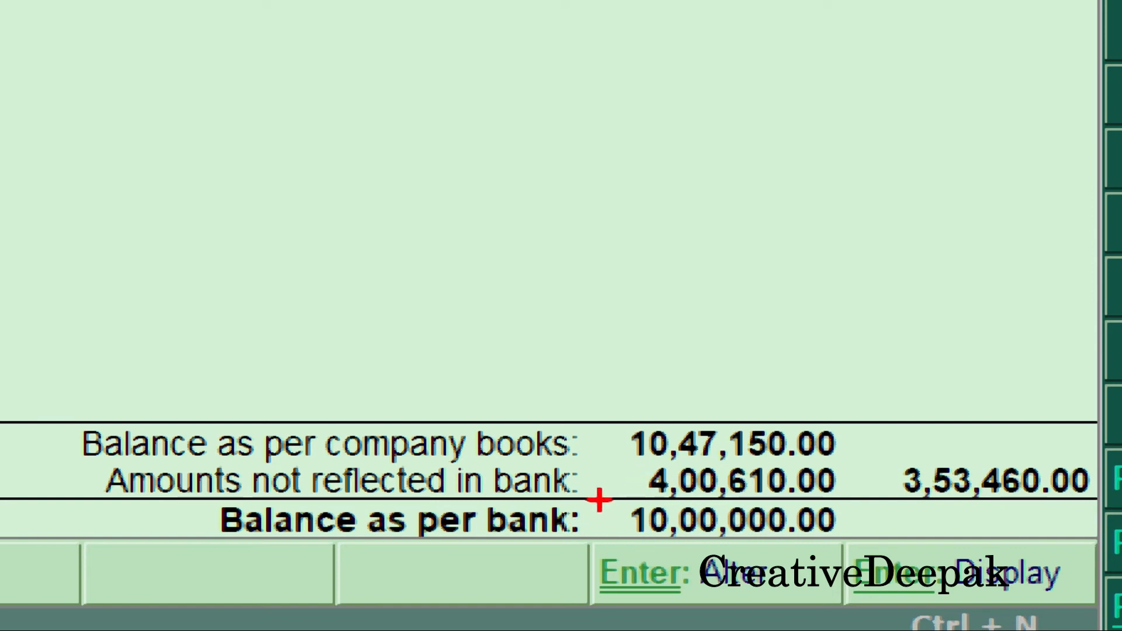
pyautogui.moveTo(604, 500)
pyautogui.mouseDown()
pyautogui.moveTo(782, 556)
pyautogui.moveTo(919, 553)
pyautogui.moveTo(881, 547)
pyautogui.mouseUp()
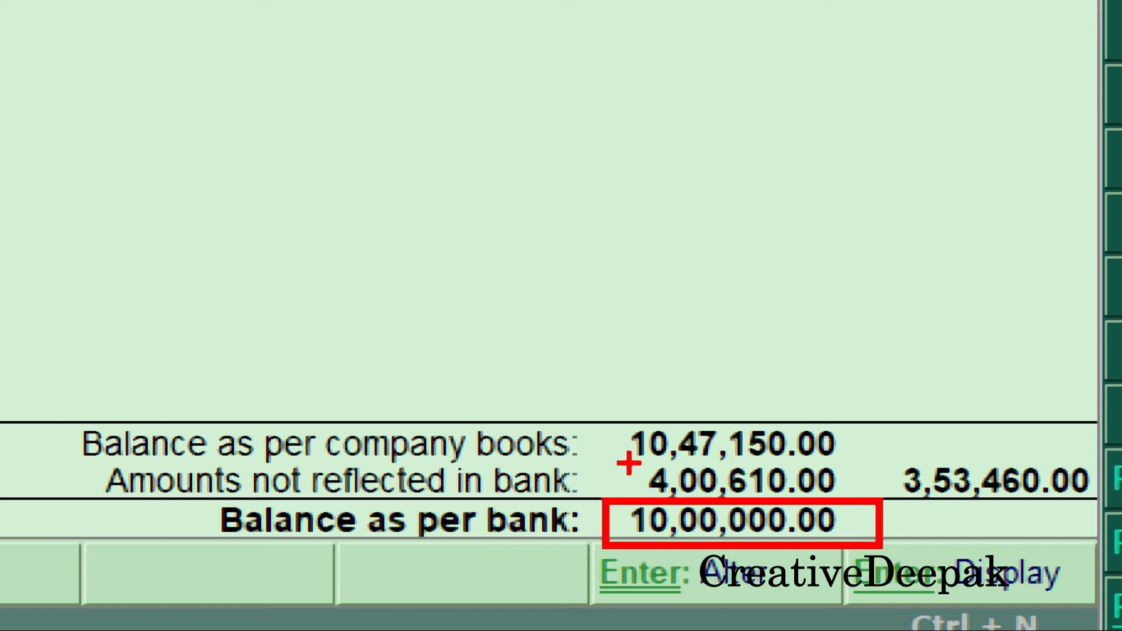
pyautogui.moveTo(629, 463); pyautogui.dragTo(873, 500)
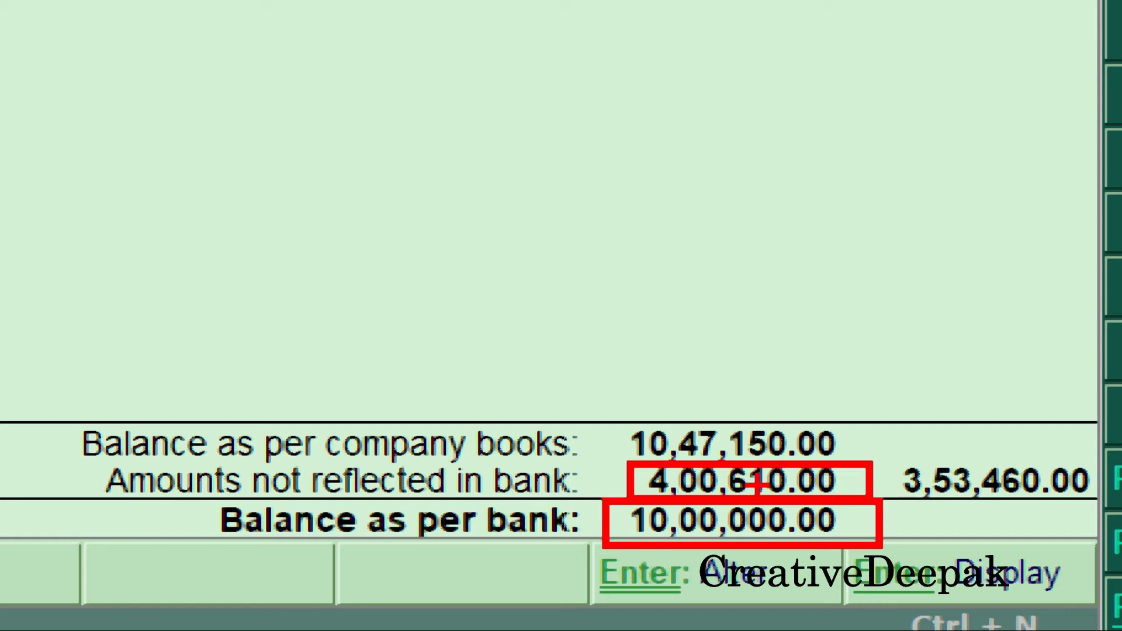
pyautogui.press('Escape')
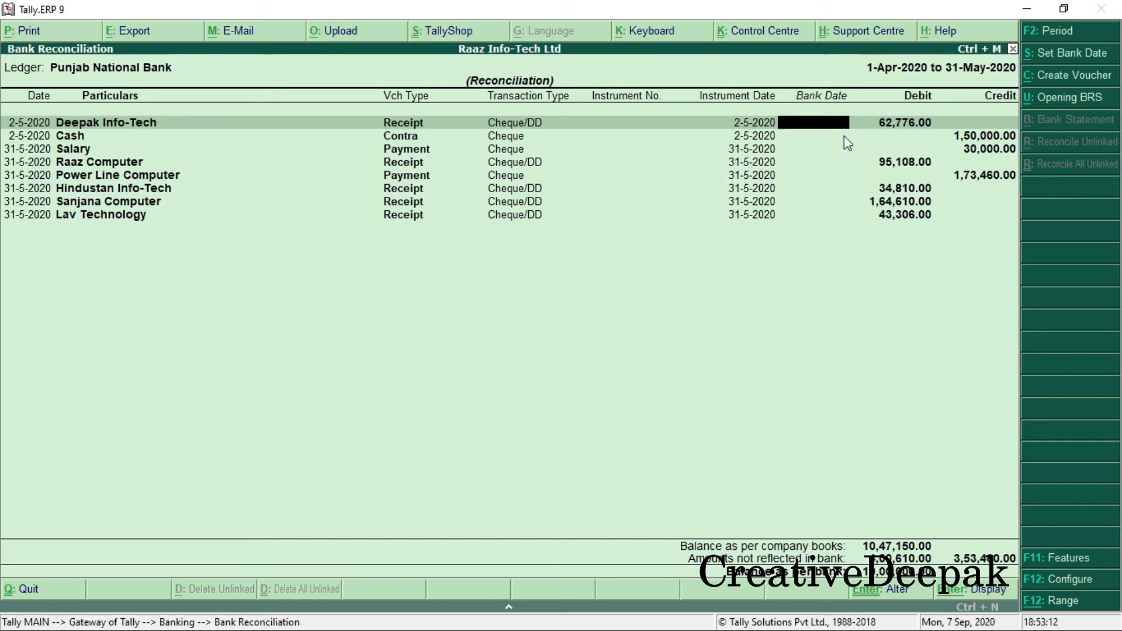
# Step: Switch to bank statement f.pdf and check the opening balance dated 01-Apr-20
pyautogui.hotkey('alt', 'Tab')
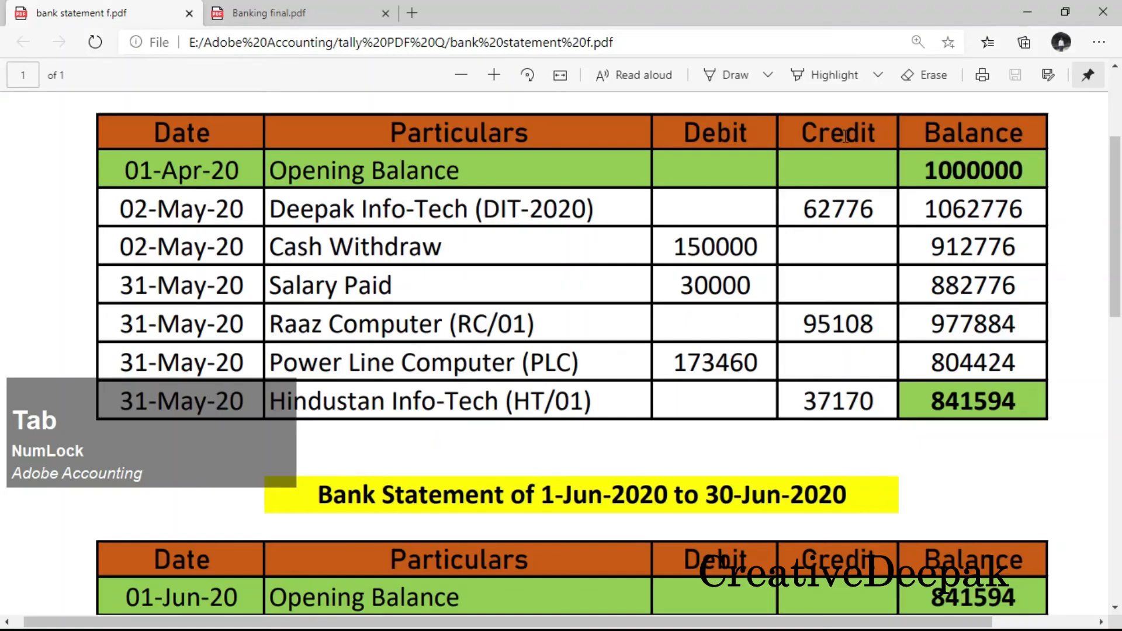
pyautogui.click(312, 167)
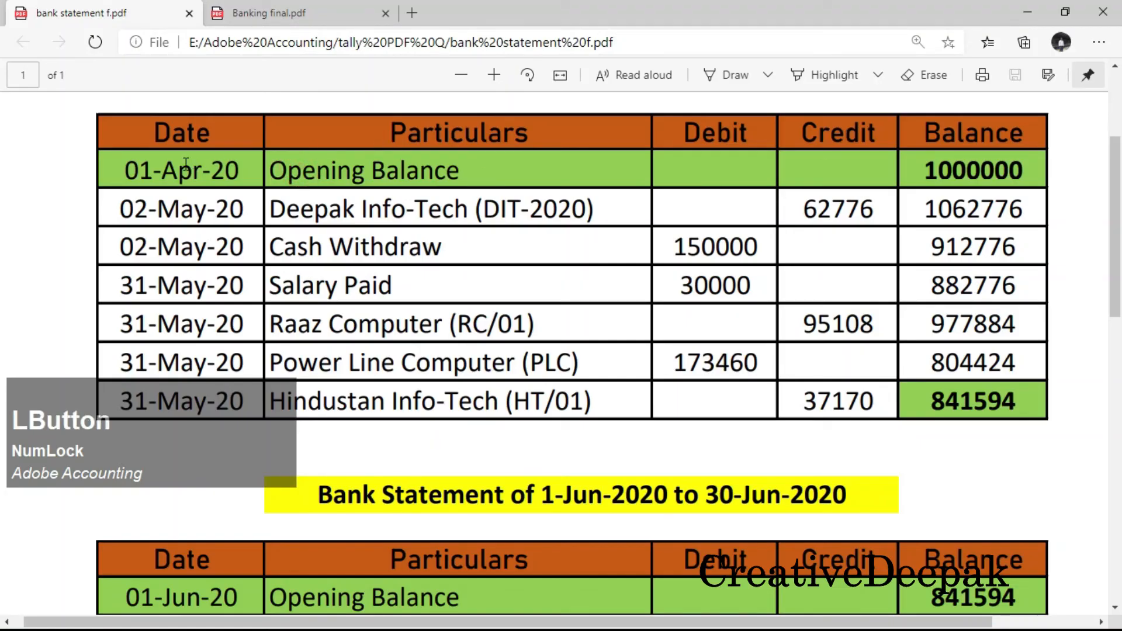
pyautogui.moveTo(931, 165); pyautogui.dragTo(1026, 170)
pyautogui.click(1026, 173)
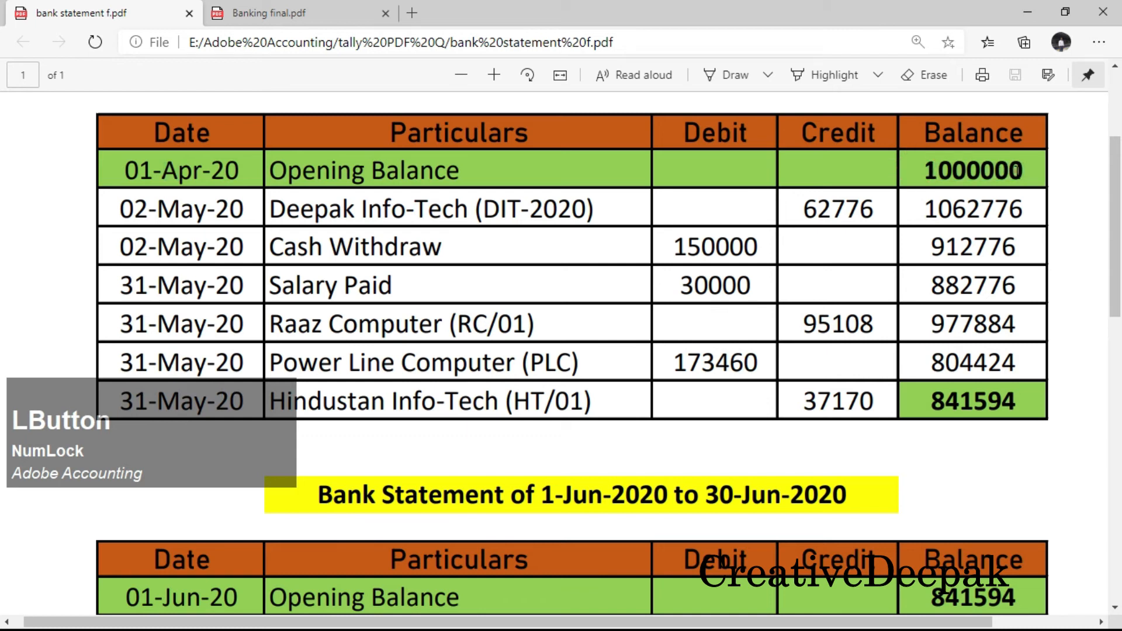
# Step: Look up the Punjab National Bank opening balance in the ledger creation section of Banking final.pdf
pyautogui.click(297, 13)
pyautogui.scroll(10, 762, 345)
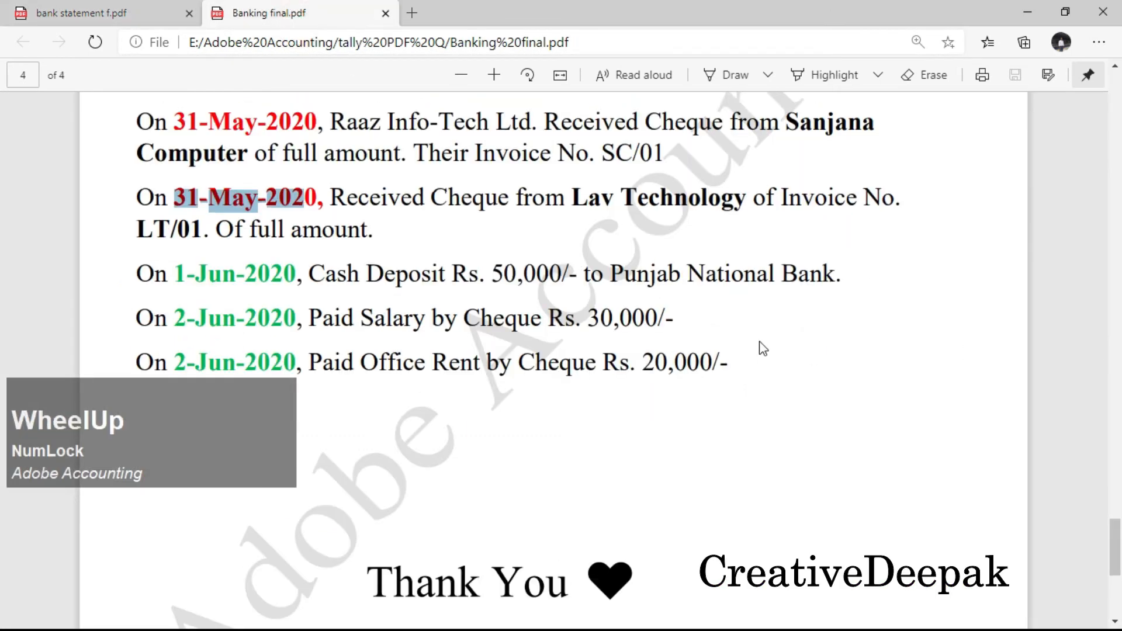
pyautogui.scroll(20, 763, 347)
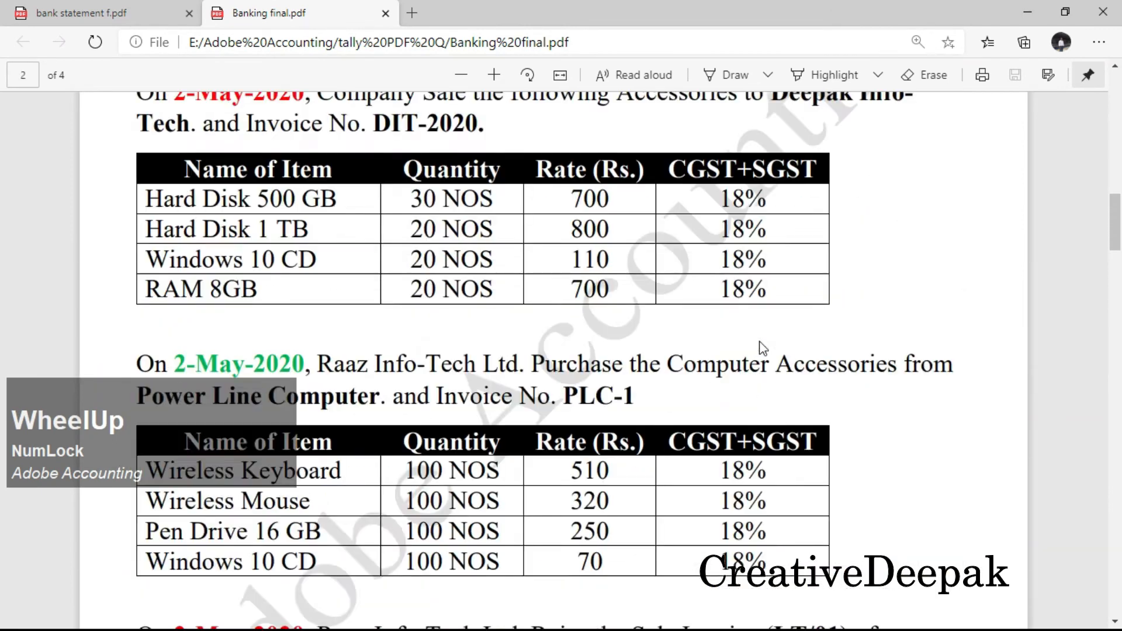
pyautogui.scroll(3, 762, 346)
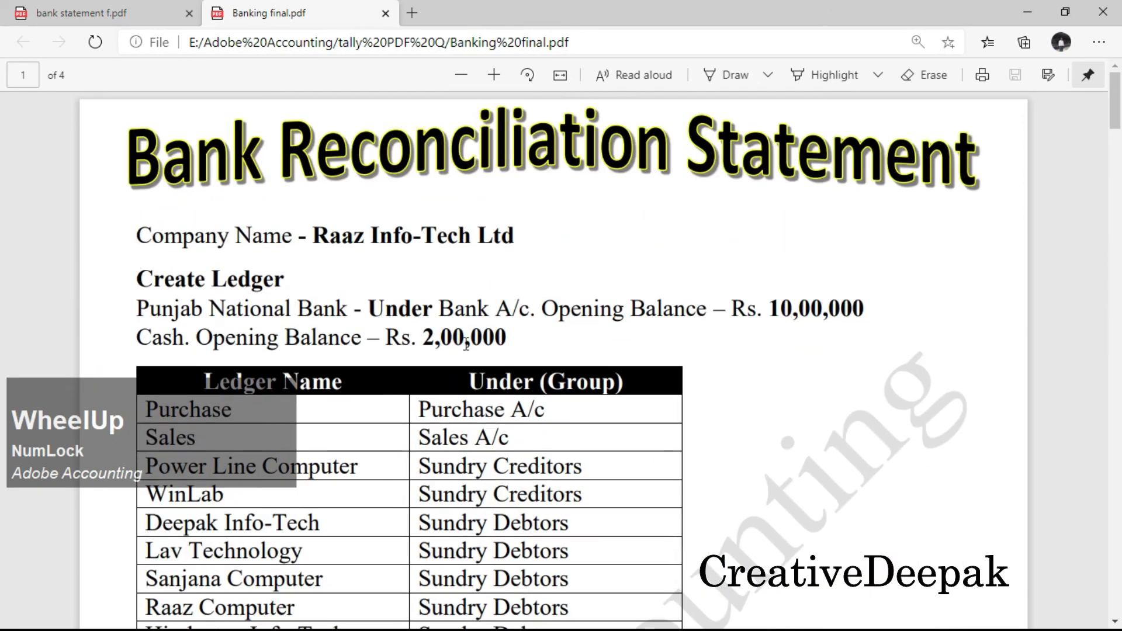
pyautogui.moveTo(355, 305); pyautogui.dragTo(237, 316)
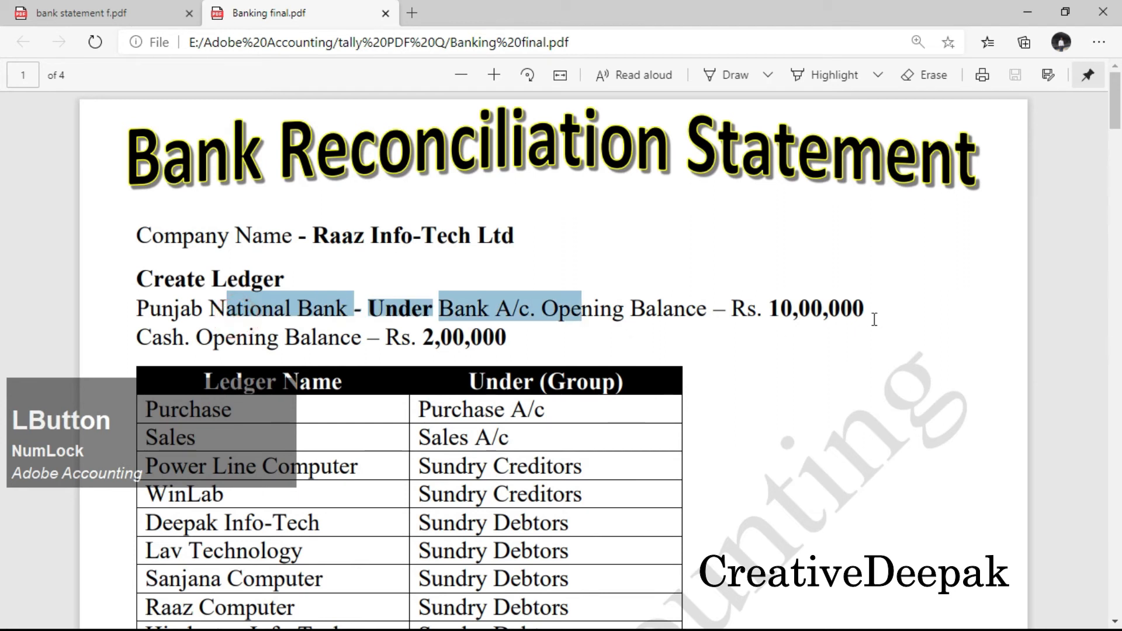
pyautogui.moveTo(773, 304); pyautogui.dragTo(866, 310)
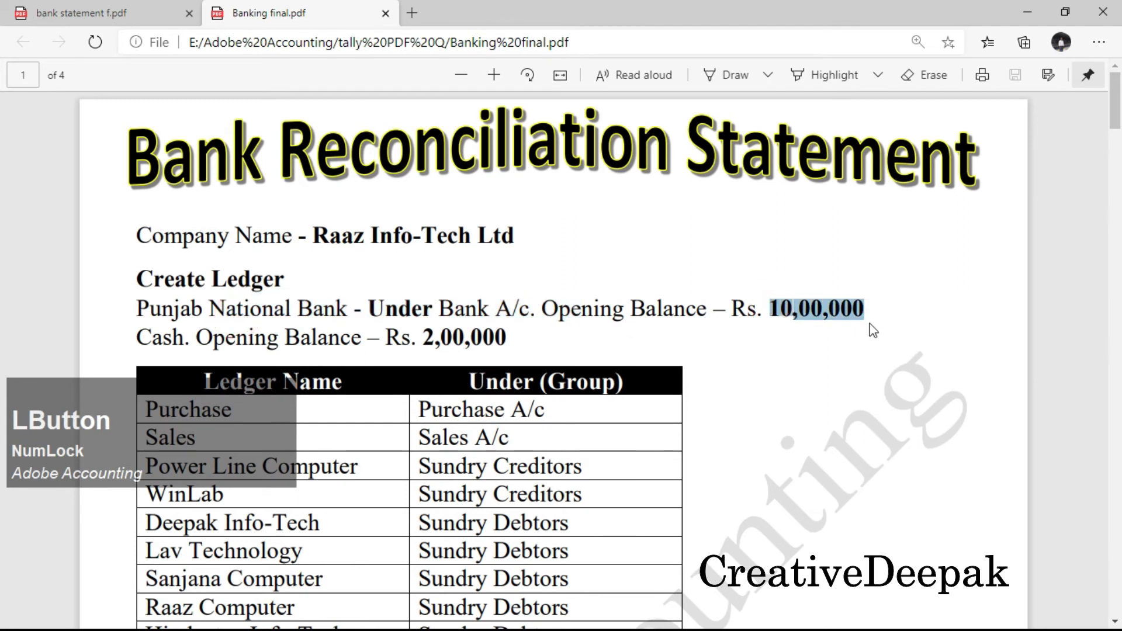
pyautogui.click(839, 319)
# Step: Recheck the opening balance in bank statement f.pdf and compare the Deepak Info-Tech credit with its debit in the Tally.ERP 9 reconciliation
pyautogui.click(133, 22)
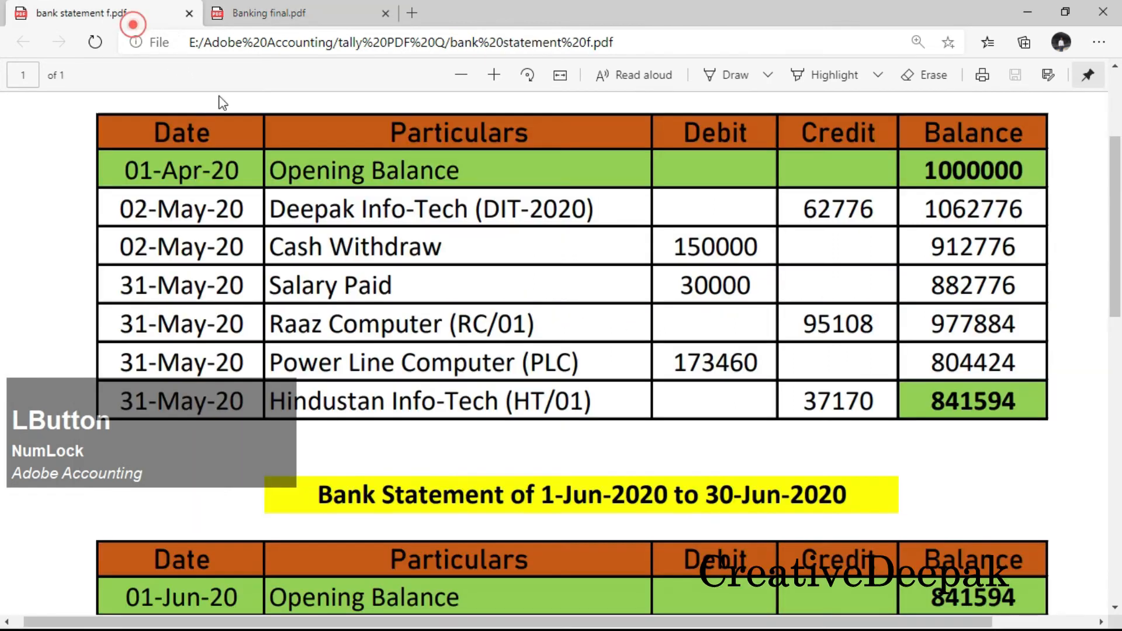
pyautogui.moveTo(922, 168); pyautogui.dragTo(1024, 170)
pyautogui.click(1023, 170)
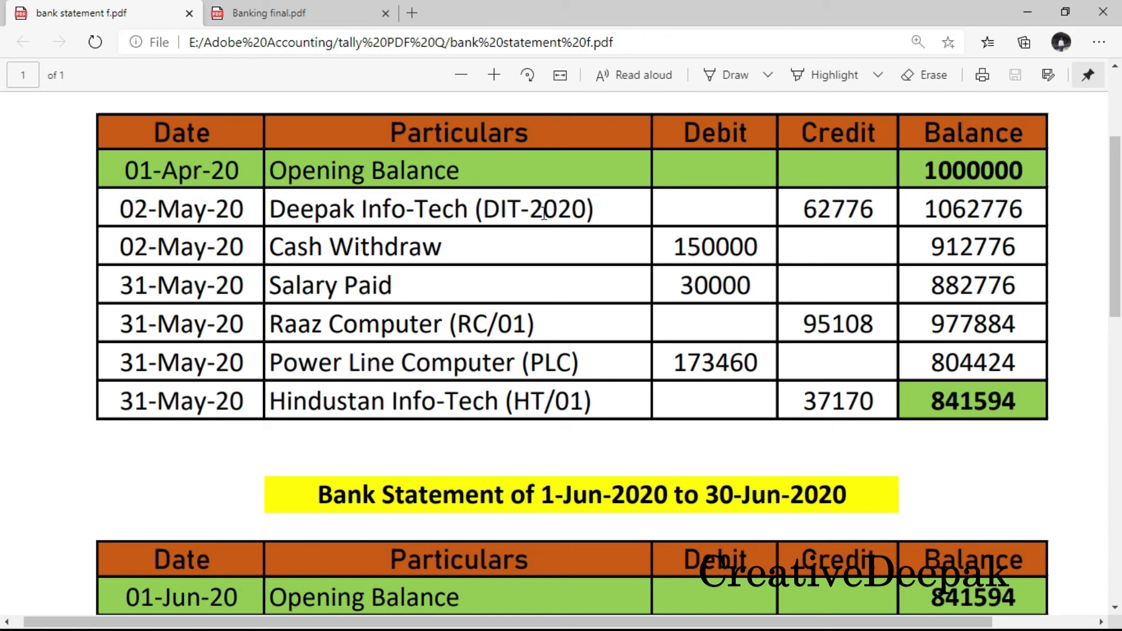
pyautogui.moveTo(803, 130); pyautogui.dragTo(879, 133)
pyautogui.moveTo(692, 138); pyautogui.dragTo(879, 136)
pyautogui.moveTo(681, 138); pyautogui.dragTo(870, 209)
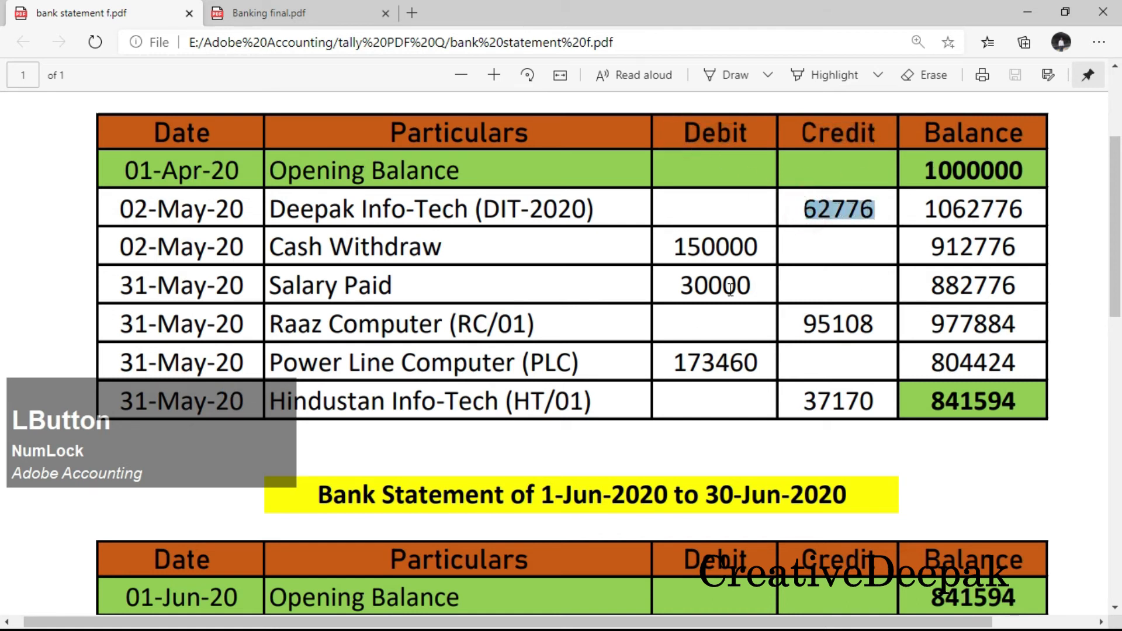
pyautogui.hotkey('alt', 'Tab')
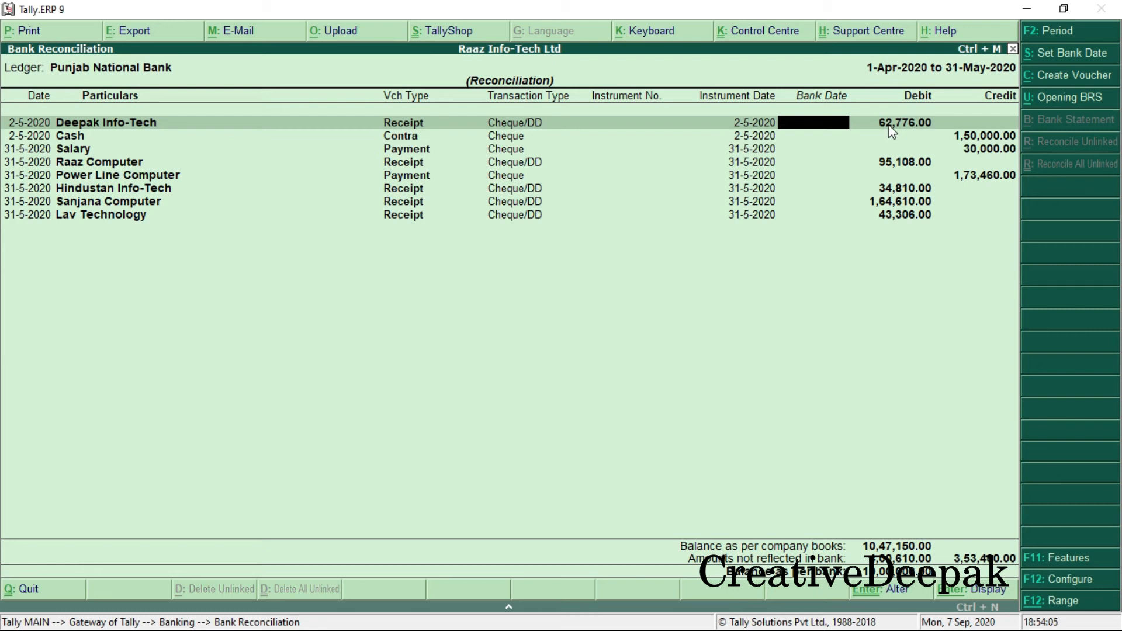
pyautogui.hotkey('alt', 'Tab')
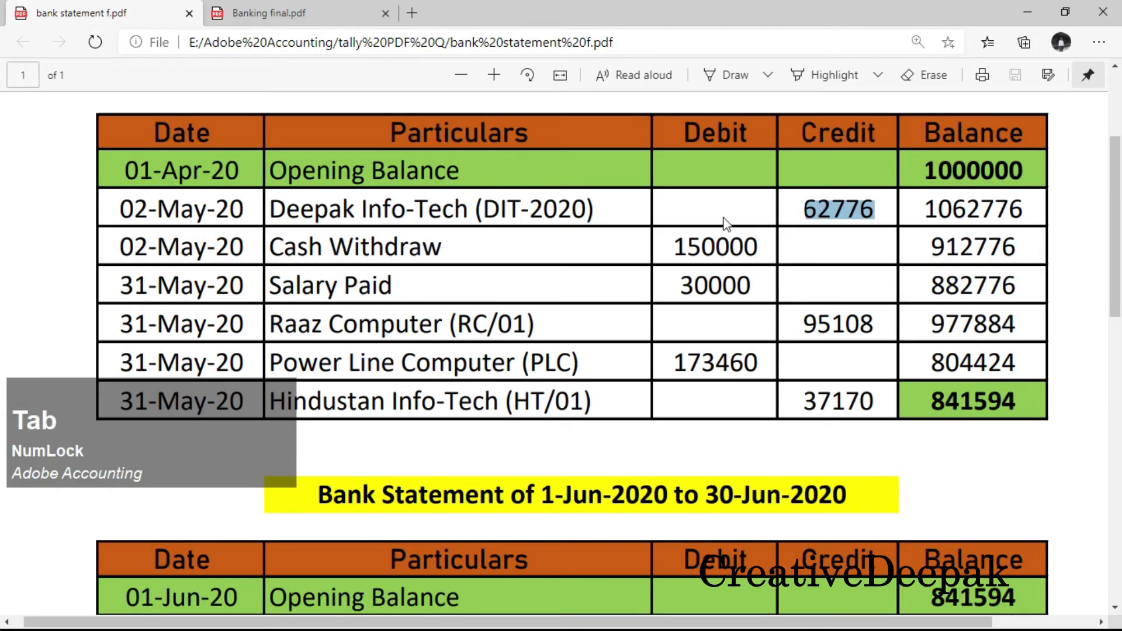
# Step: Find the sale to Deepak Info-Tech and its full-amount cheque receipt for invoice DIT-2020 in Banking final.pdf
pyautogui.click(312, 10)
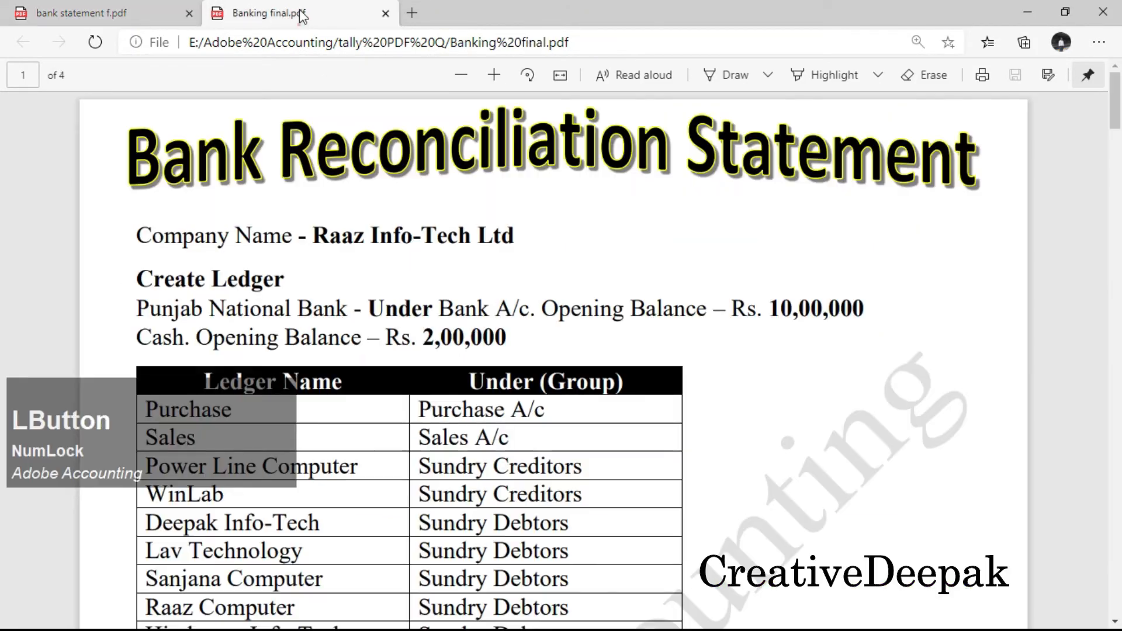
pyautogui.scroll(-5, 615, 345)
pyautogui.scroll(-15, 617, 348)
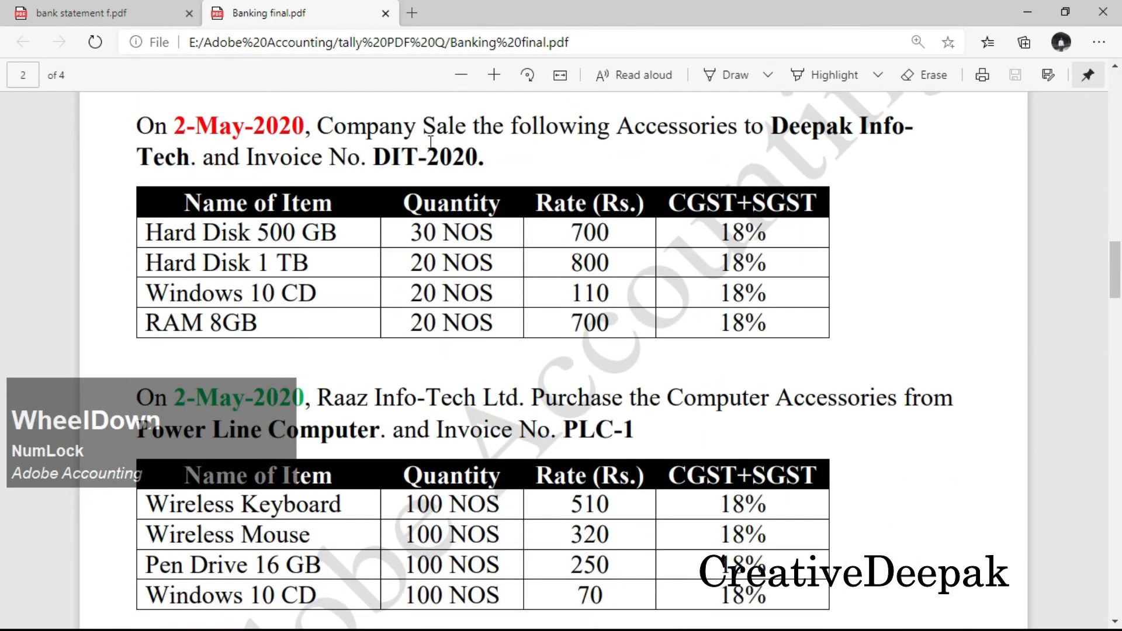
pyautogui.moveTo(442, 126); pyautogui.dragTo(559, 125)
pyautogui.scroll(-10, 593, 336)
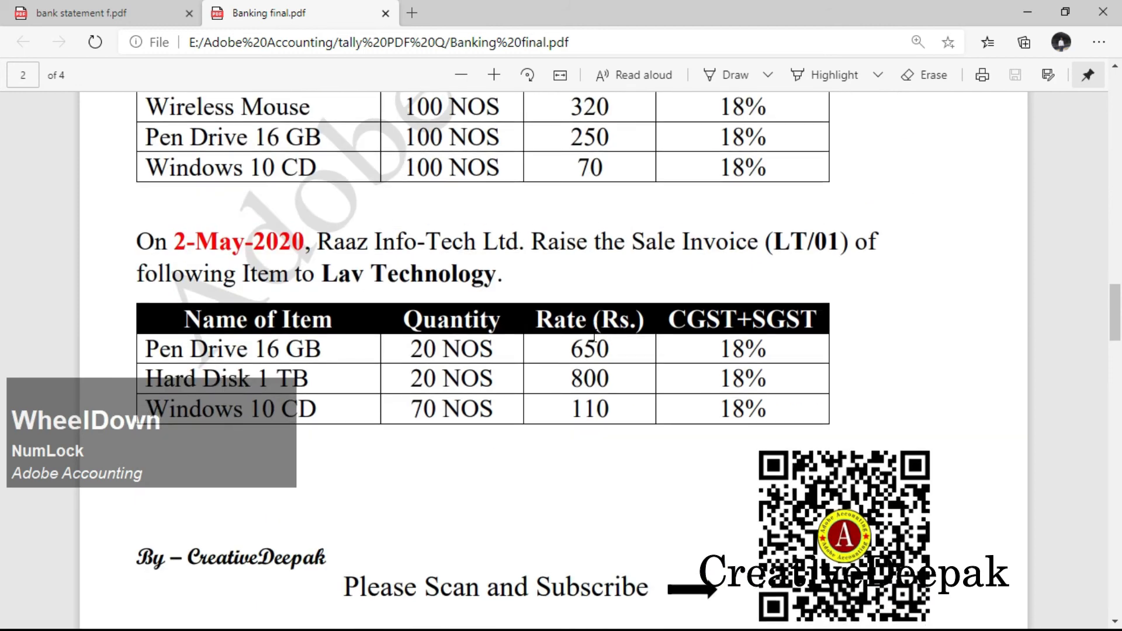
pyautogui.scroll(-10, 594, 335)
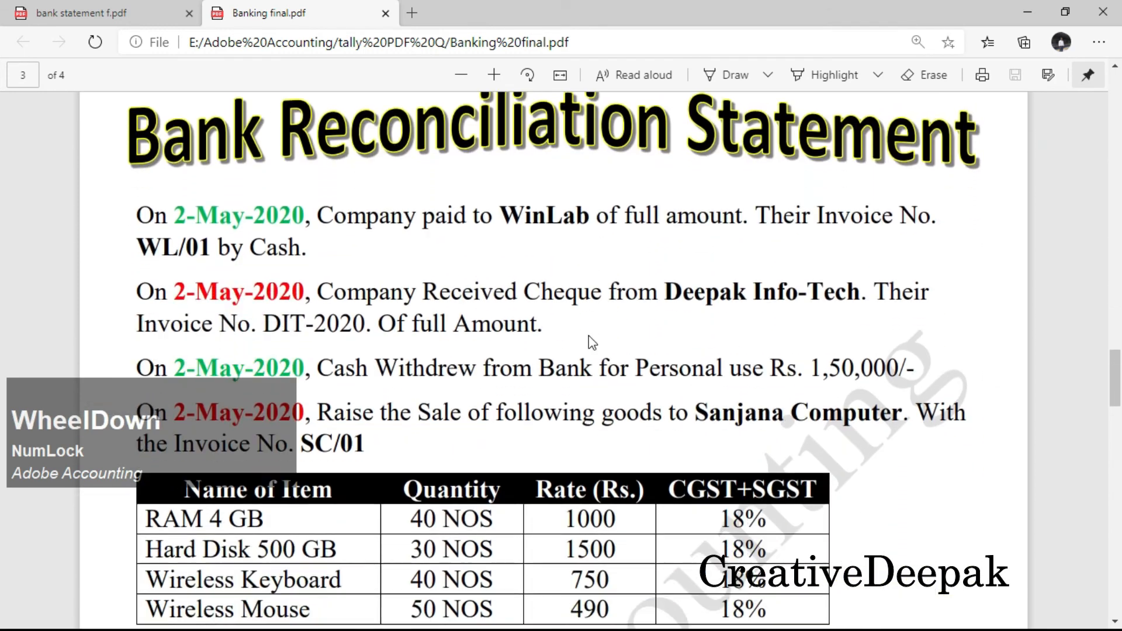
pyautogui.moveTo(666, 207); pyautogui.dragTo(889, 208)
pyautogui.moveTo(263, 239); pyautogui.dragTo(481, 244)
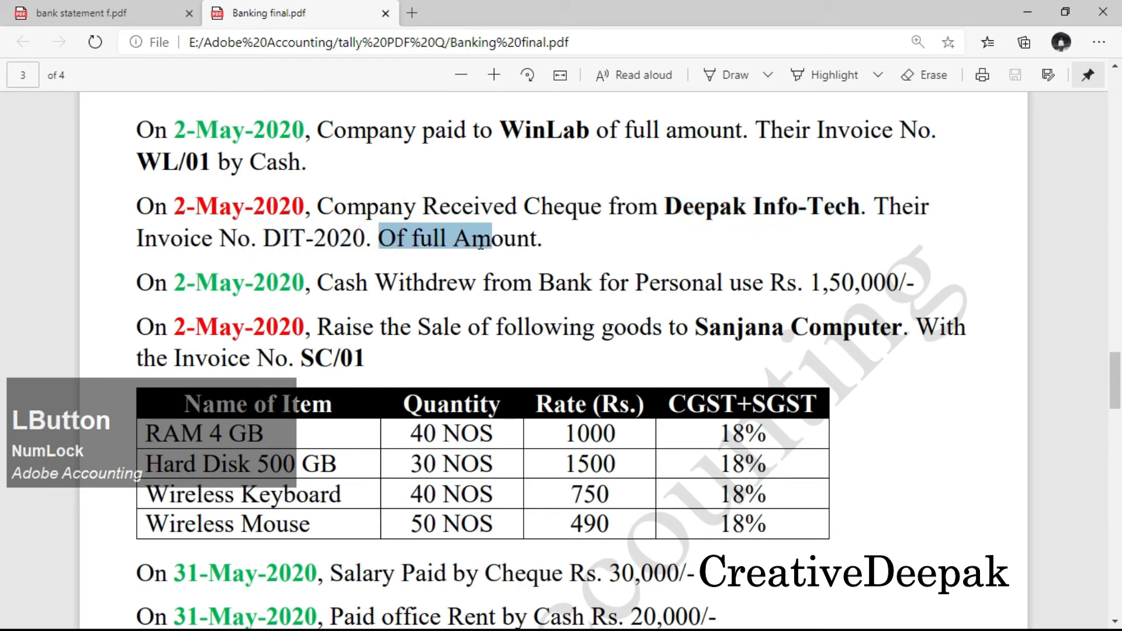
pyautogui.press('alt')
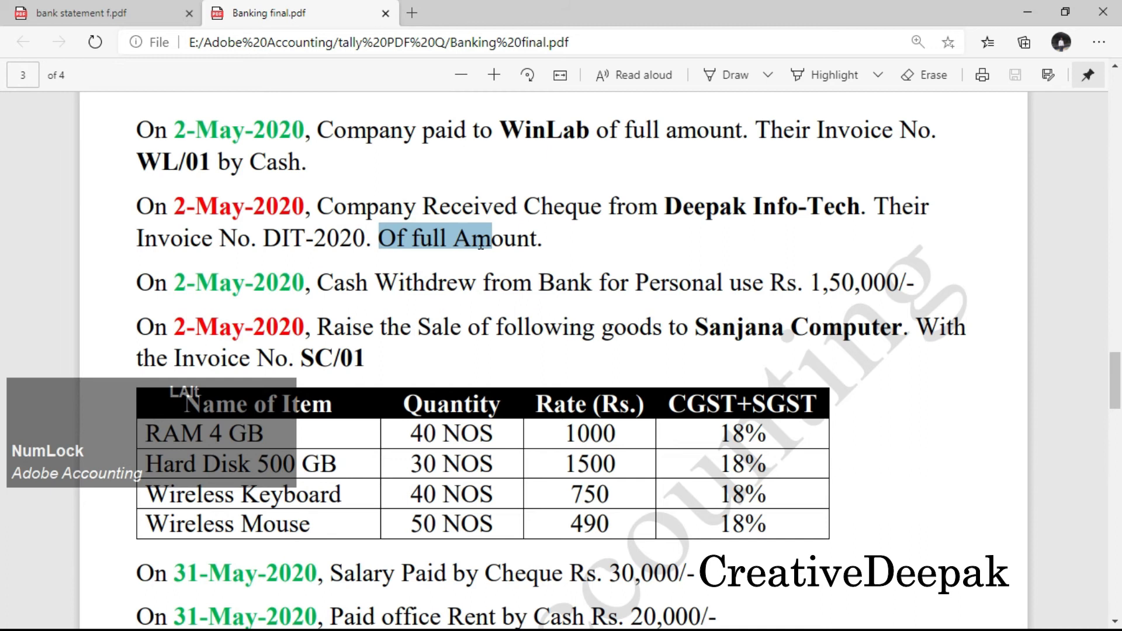
# Step: Check the date, credit amount and running balance of the Deepak Info-Tech entry in bank statement f.pdf
pyautogui.click(79, 18)
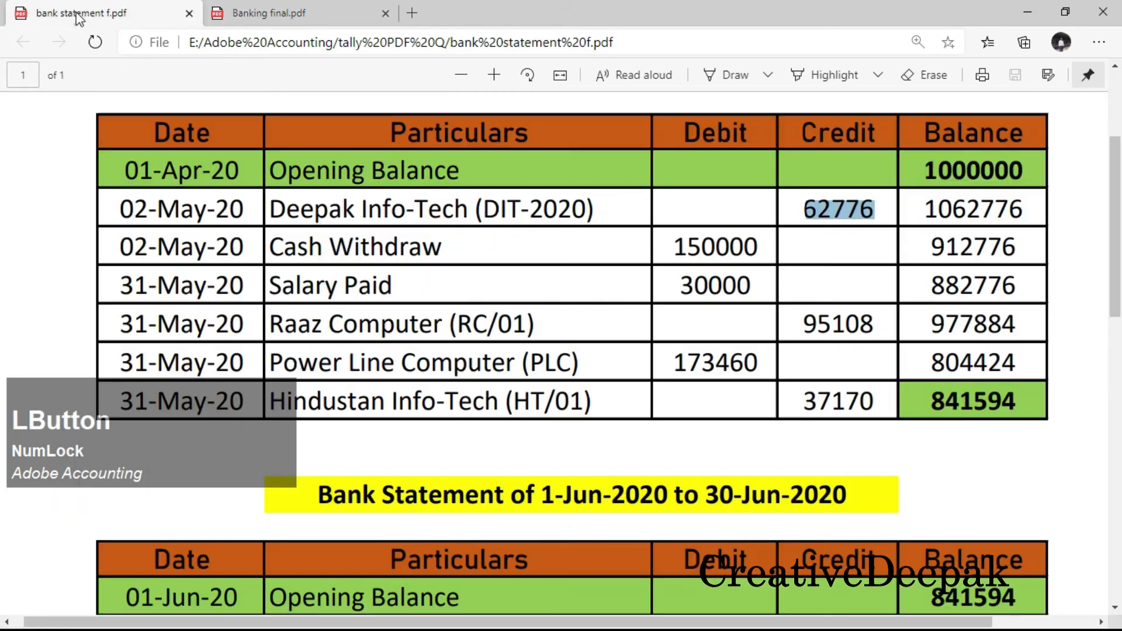
pyautogui.moveTo(926, 177); pyautogui.dragTo(1026, 175)
pyautogui.moveTo(278, 209); pyautogui.dragTo(529, 210)
pyautogui.moveTo(804, 209); pyautogui.dragTo(1028, 212)
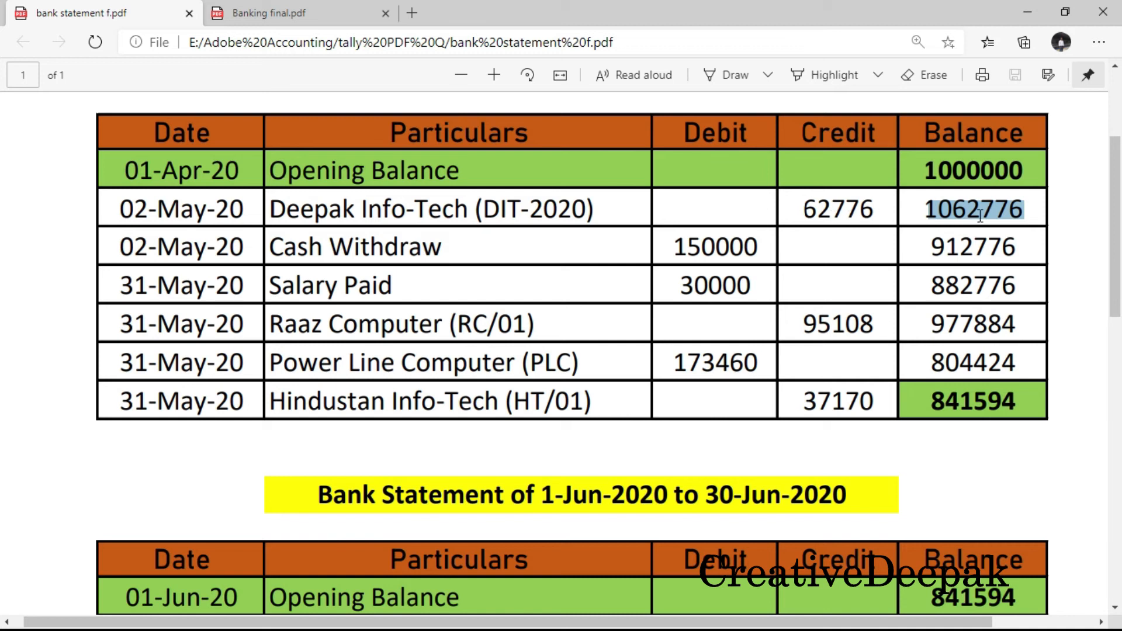
pyautogui.moveTo(928, 209); pyautogui.dragTo(1017, 213)
pyautogui.moveTo(138, 216); pyautogui.dragTo(220, 212)
# Step: Switch to Tally.ERP 9 and set the bank date of the Deepak Info-Tech receipt to 2-5-2020
pyautogui.hotkey('alt', 'Tab')
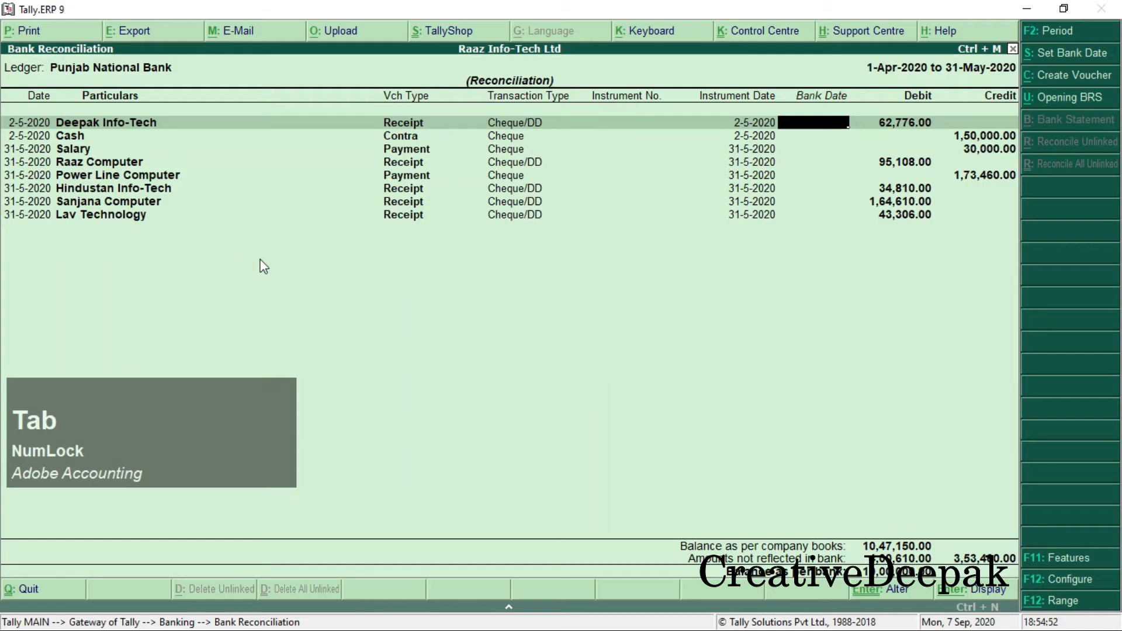
pyautogui.click(816, 93)
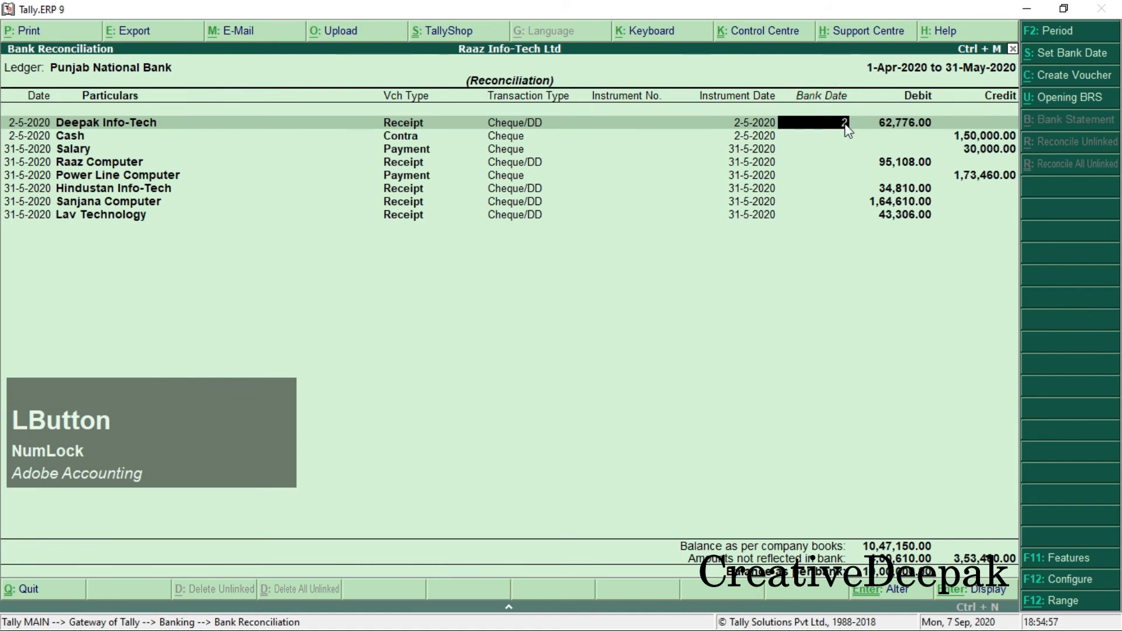
pyautogui.press('Return')
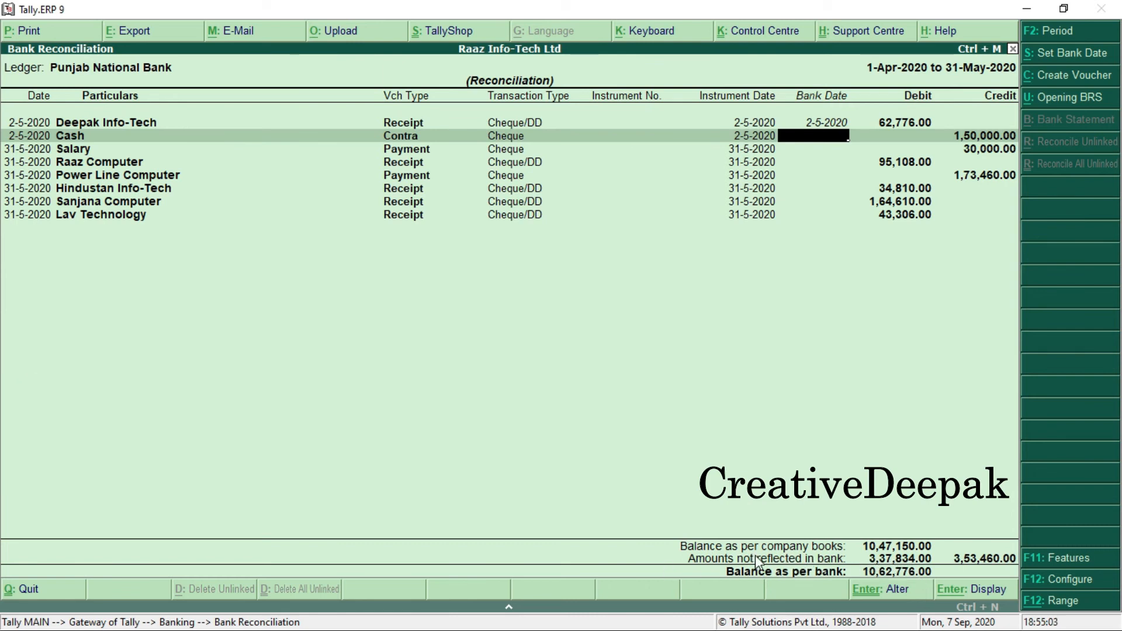
# Step: Review the amounts not reflected in bank in the reconciliation totals
pyautogui.press('2')
pyautogui.moveTo(677, 550)
pyautogui.mouseDown()
pyautogui.moveTo(755, 576)
pyautogui.moveTo(951, 566)
pyautogui.mouseUp()
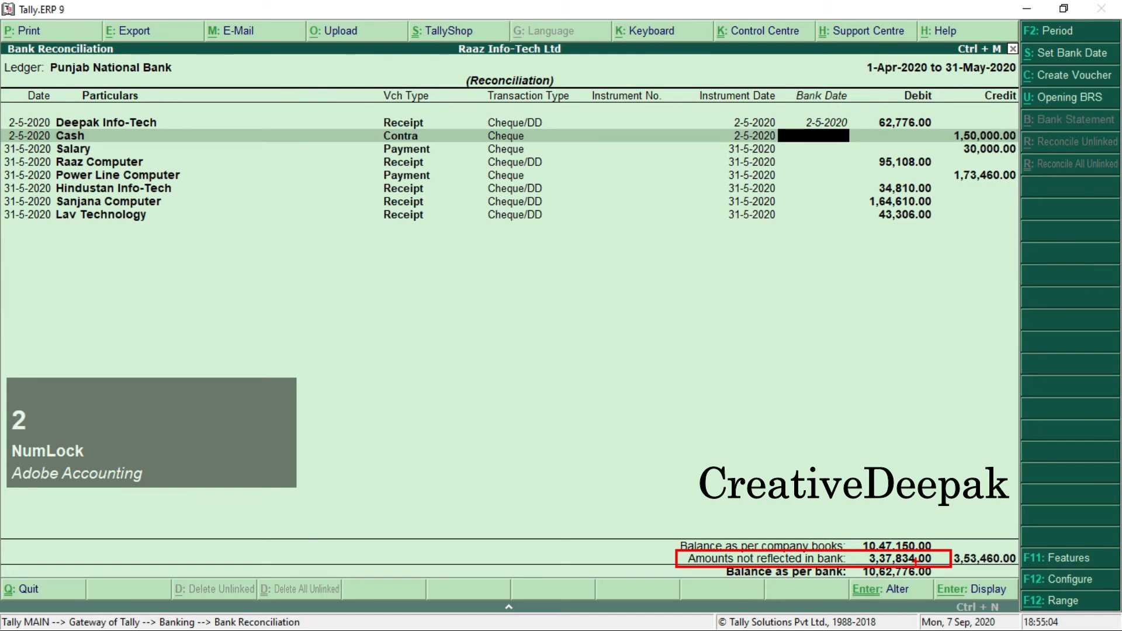
pyautogui.press('Escape')
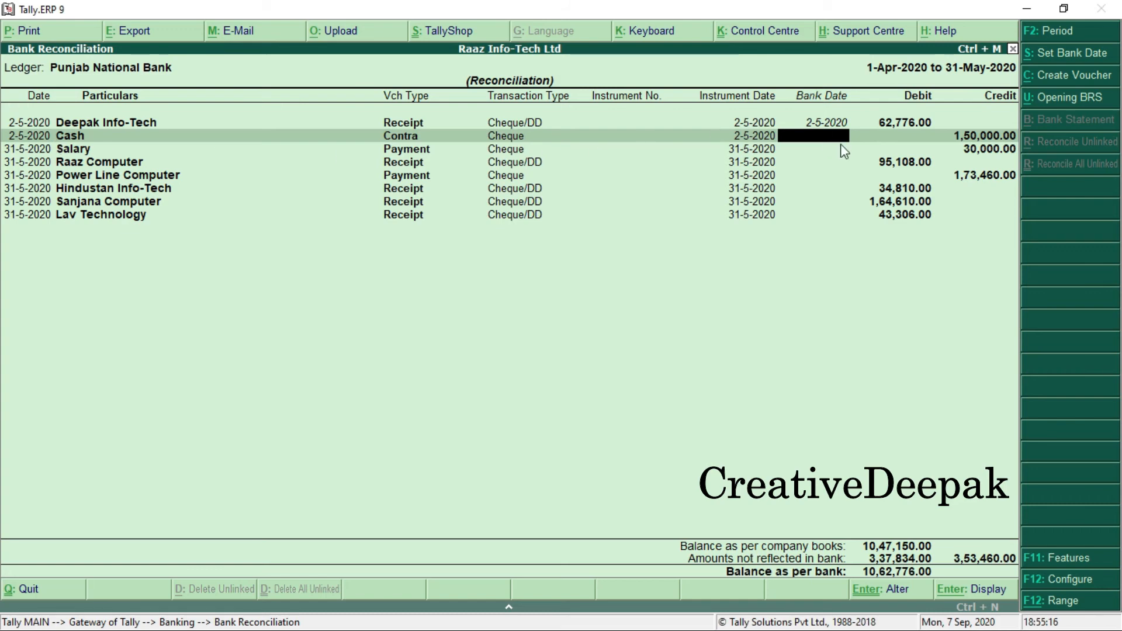
# Step: Check the Cash Withdraw entry in bank statement f.pdf and set the Cash contra's bank date to 2-5-2020 in Tally.ERP 9
pyautogui.hotkey('alt', 'Tab')
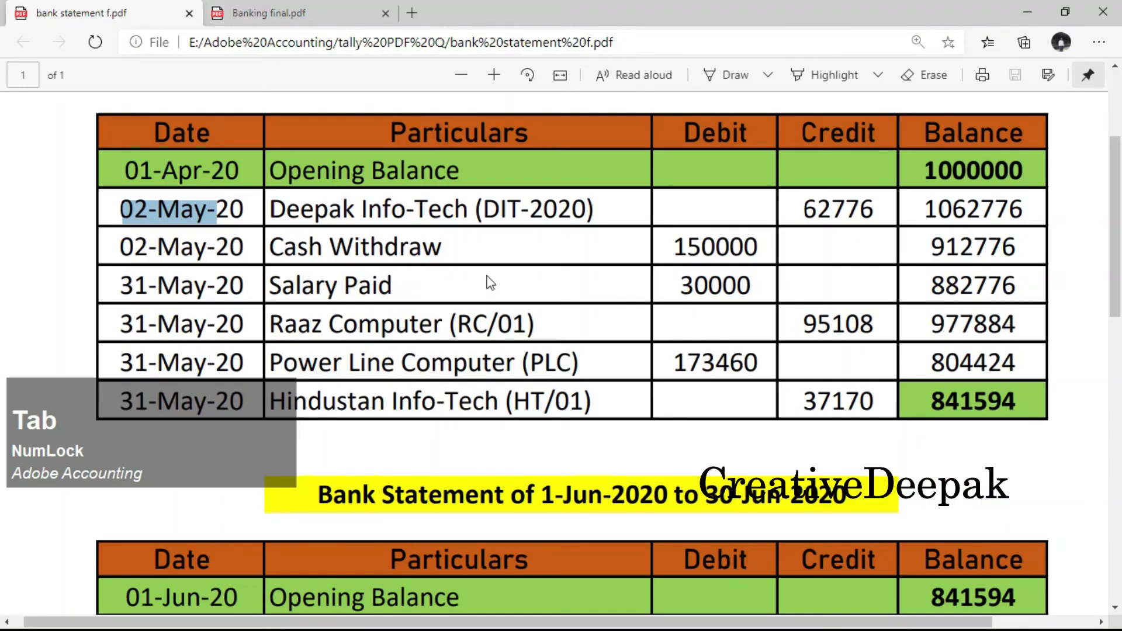
pyautogui.moveTo(271, 247); pyautogui.dragTo(458, 244)
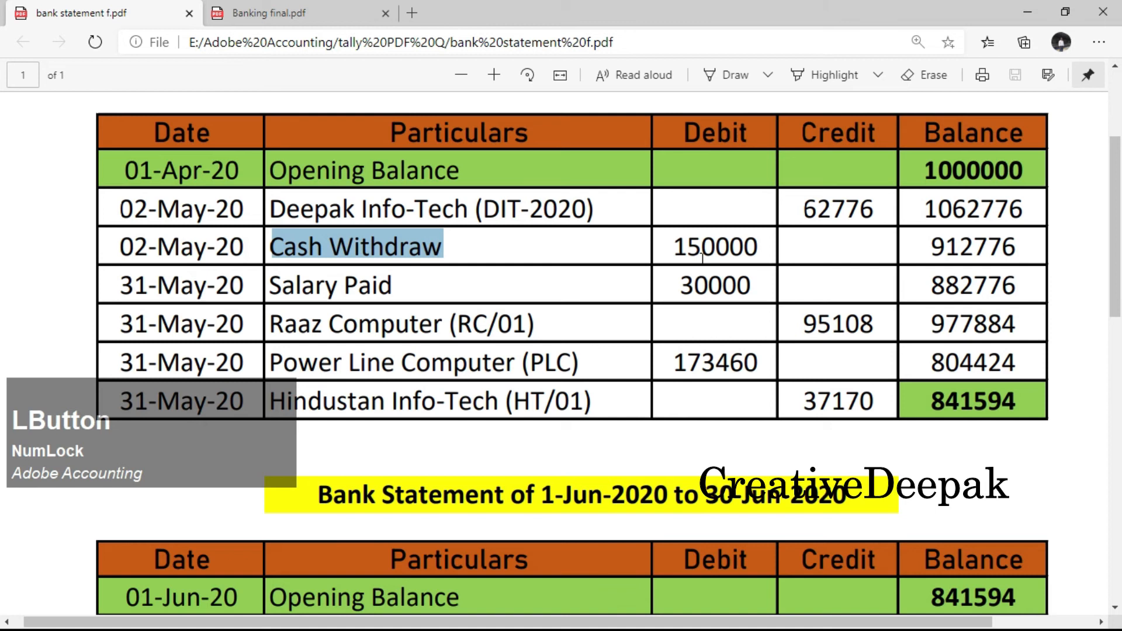
pyautogui.click(678, 248)
pyautogui.moveTo(682, 248); pyautogui.dragTo(764, 246)
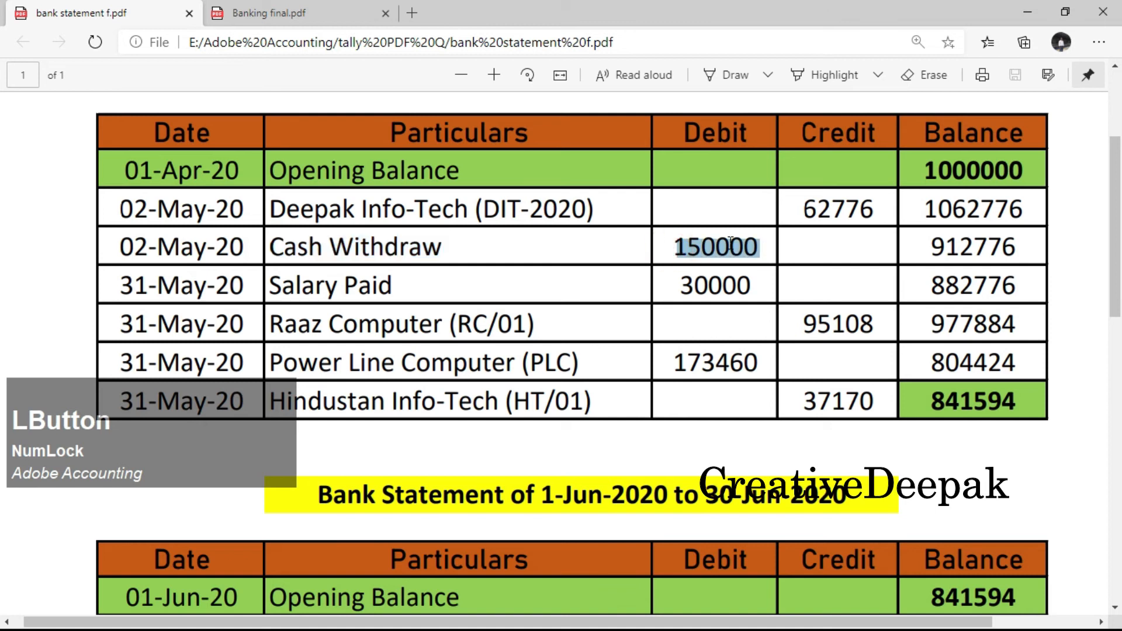
pyautogui.moveTo(915, 209); pyautogui.dragTo(1041, 210)
pyautogui.moveTo(677, 246); pyautogui.dragTo(760, 246)
pyautogui.moveTo(933, 243); pyautogui.dragTo(1010, 249)
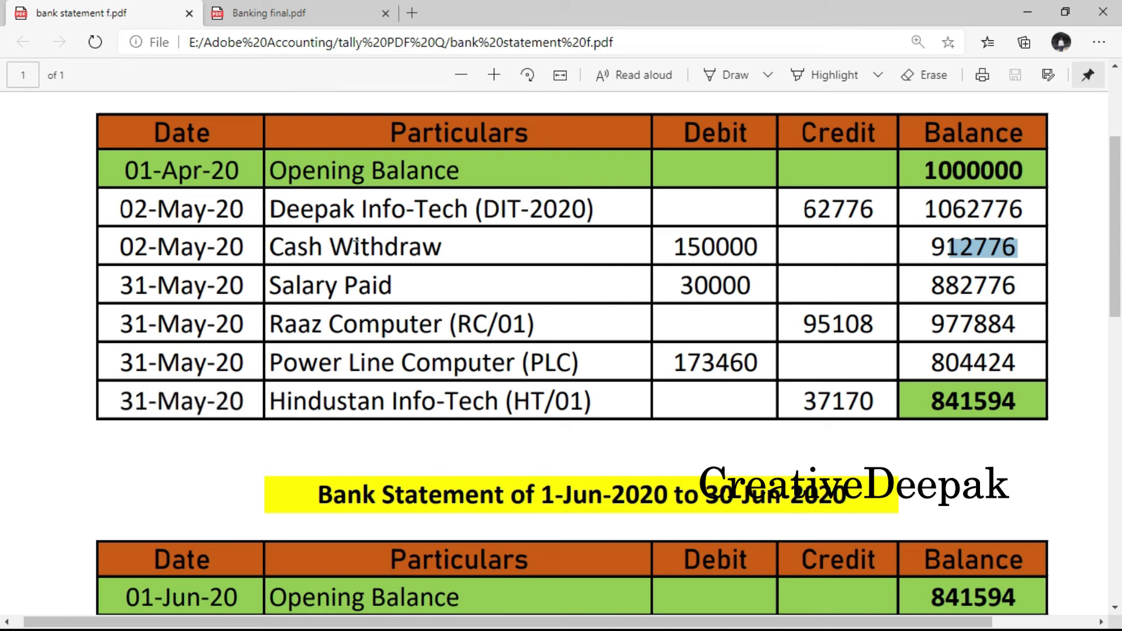
pyautogui.hotkey('alt', 'Tab')
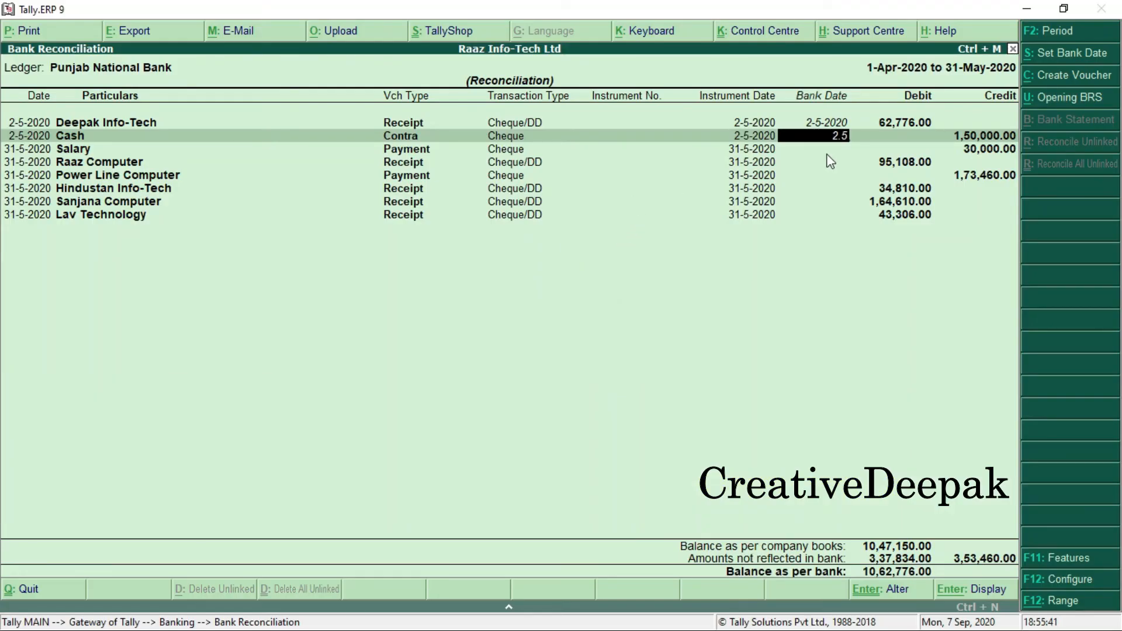
pyautogui.press('KP_Enter')
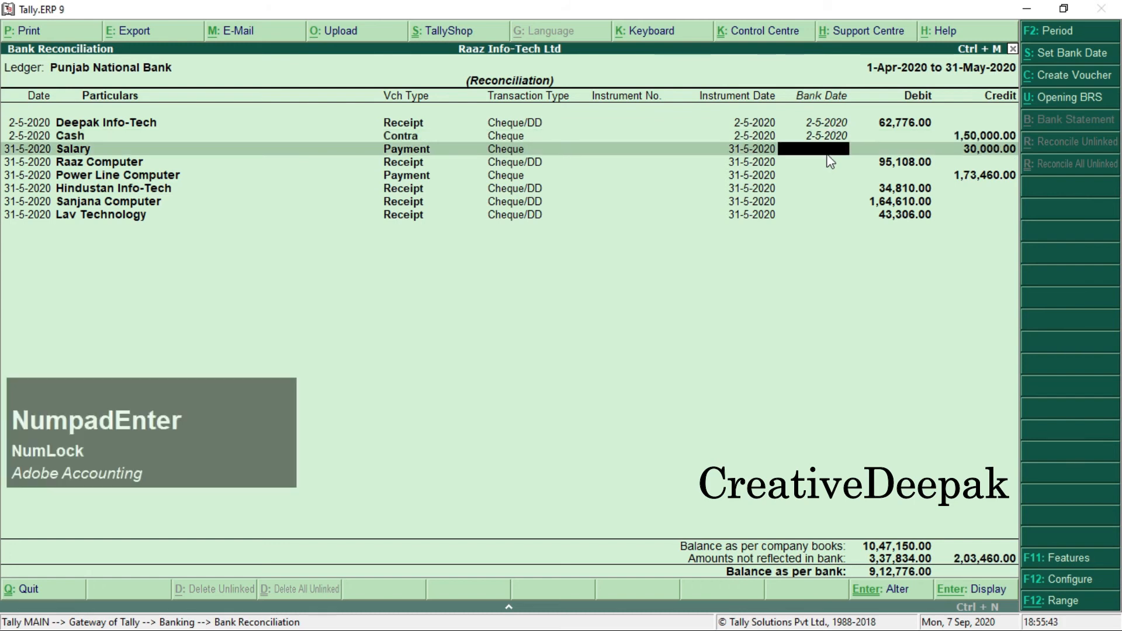
# Step: Check the Salary Paid entry in bank statement f.pdf and set the Salary payment's bank date to 31-5-2020 in Tally.ERP 9
pyautogui.hotkey('alt', 'Tab')
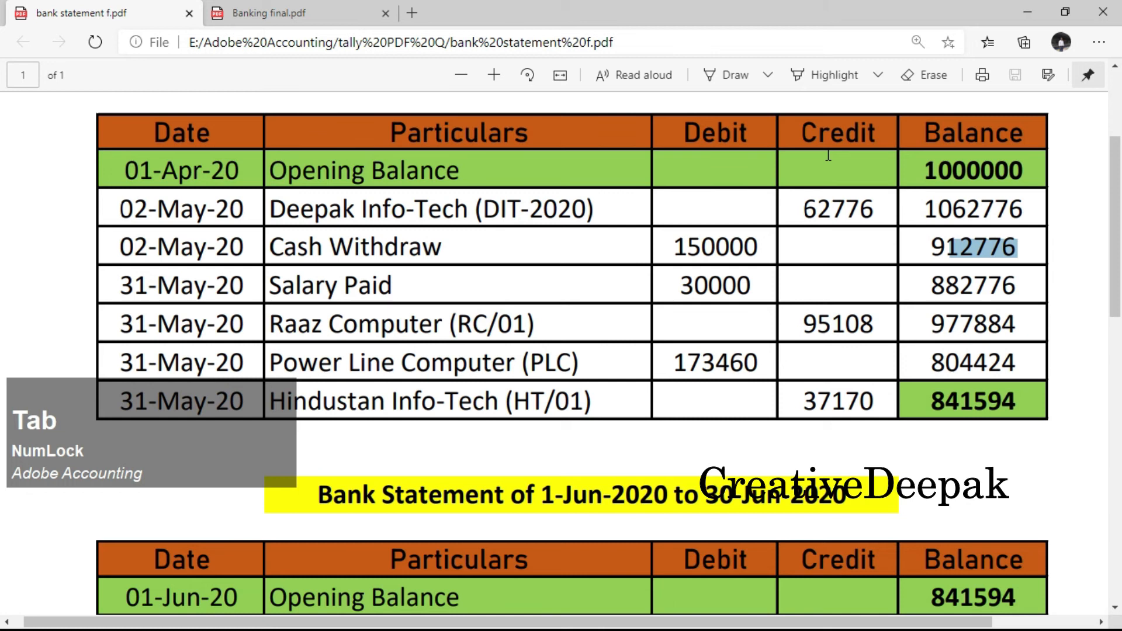
pyautogui.moveTo(193, 248); pyautogui.dragTo(188, 252)
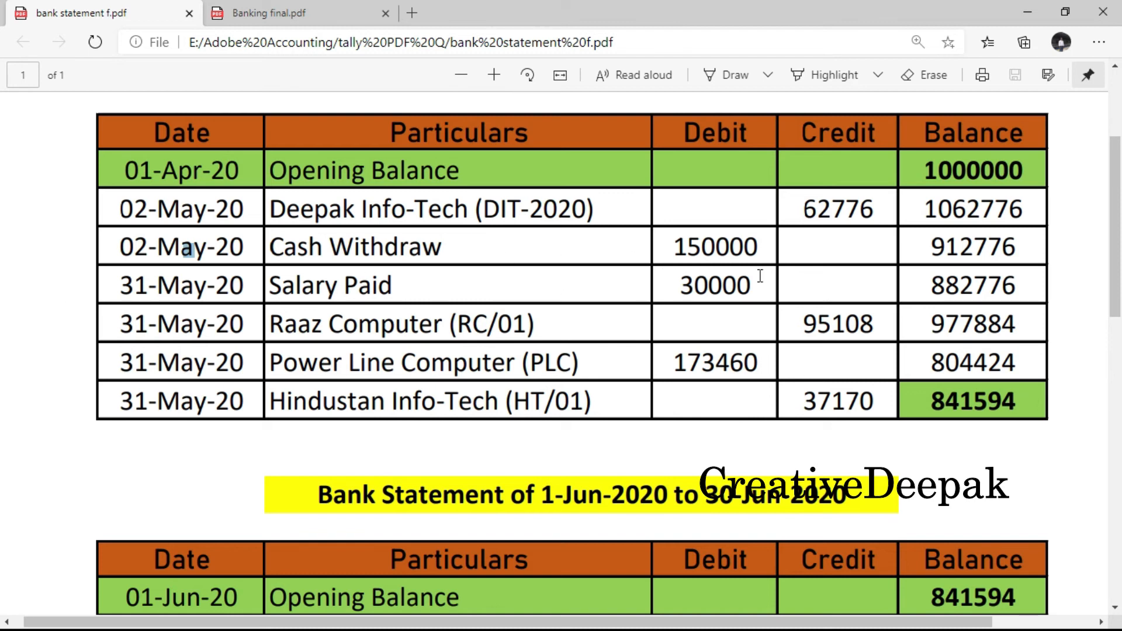
pyautogui.moveTo(677, 287); pyautogui.dragTo(756, 284)
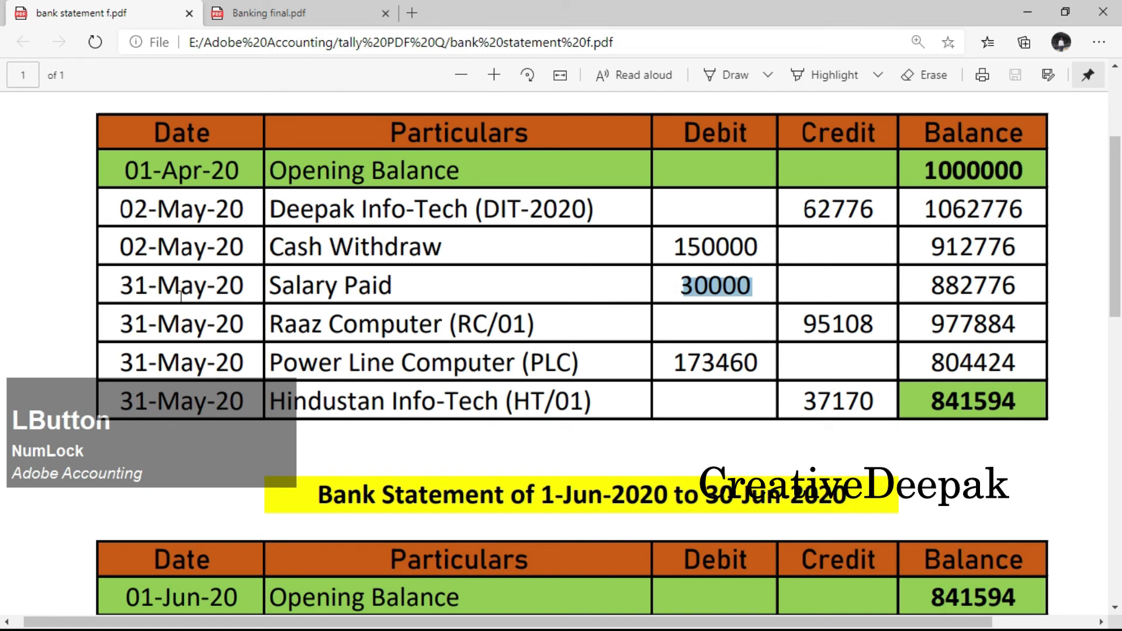
pyautogui.moveTo(120, 286); pyautogui.dragTo(195, 285)
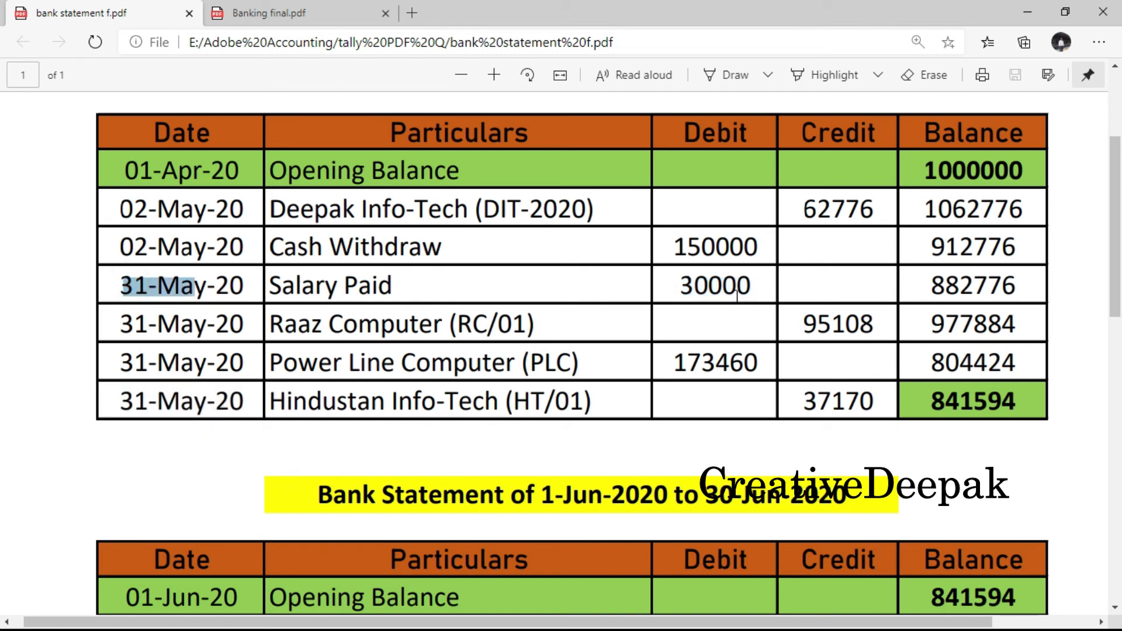
pyautogui.moveTo(942, 287)
pyautogui.mouseDown()
pyautogui.moveTo(995, 288)
pyautogui.moveTo(962, 286)
pyautogui.mouseUp()
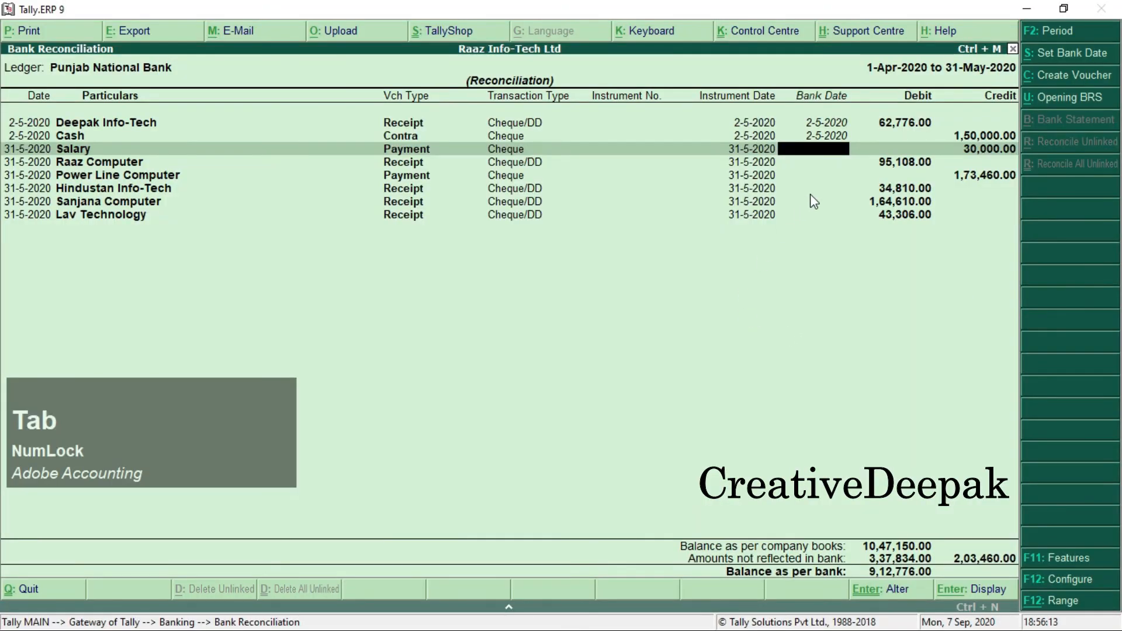
pyautogui.write('1-5')
pyautogui.press('Return')
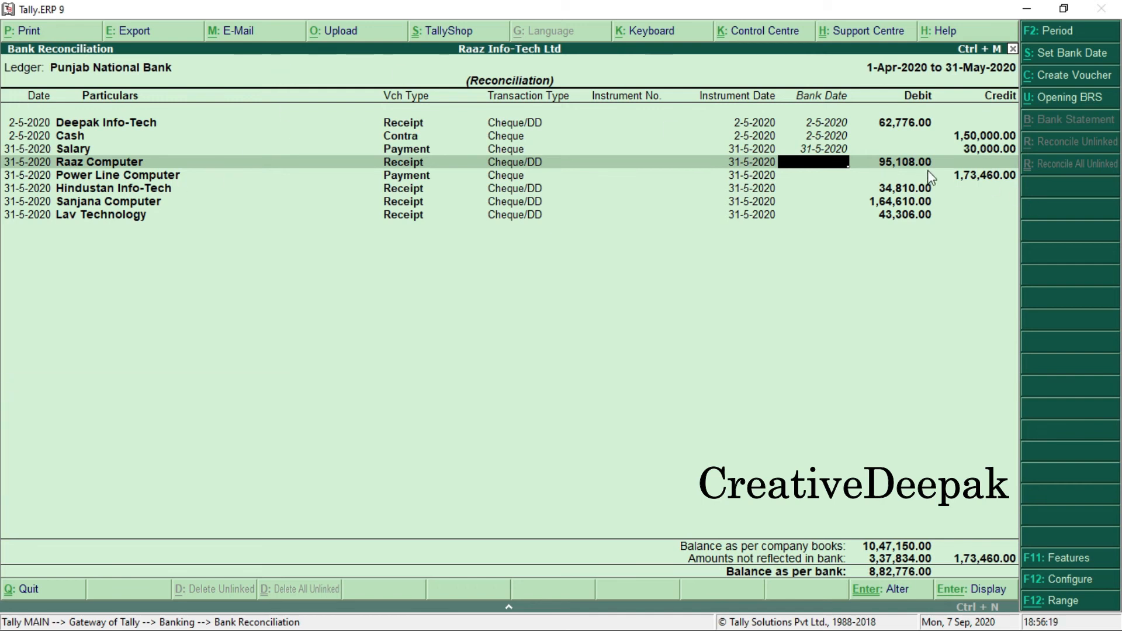
# Step: Check the Raaz Computer (RC/01) credit in bank statement f.pdf and set the Raaz Computer receipt's bank date to 31-5-2020 in Tally.ERP 9
pyautogui.hotkey('alt', 'Tab')
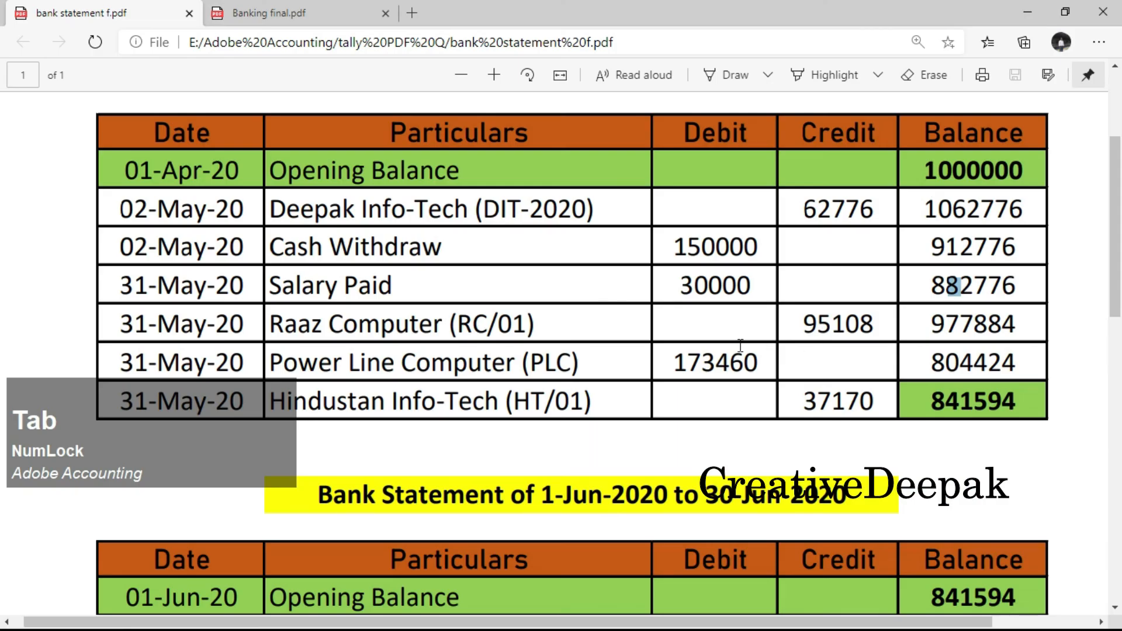
pyautogui.moveTo(270, 324); pyautogui.dragTo(533, 324)
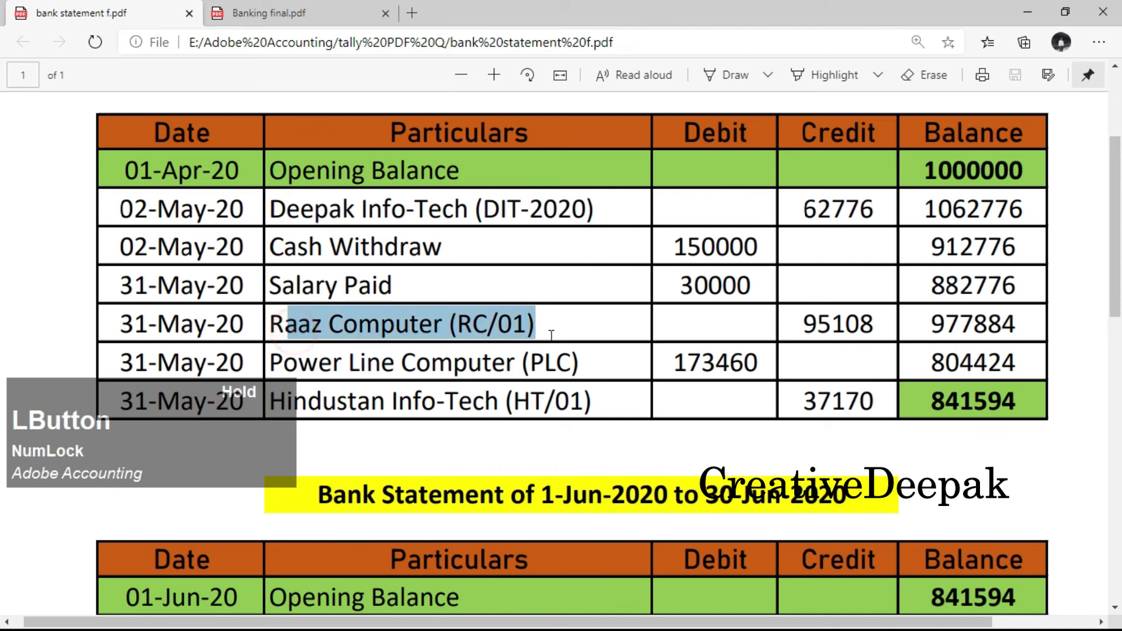
pyautogui.click(817, 325)
pyautogui.moveTo(817, 324); pyautogui.dragTo(862, 325)
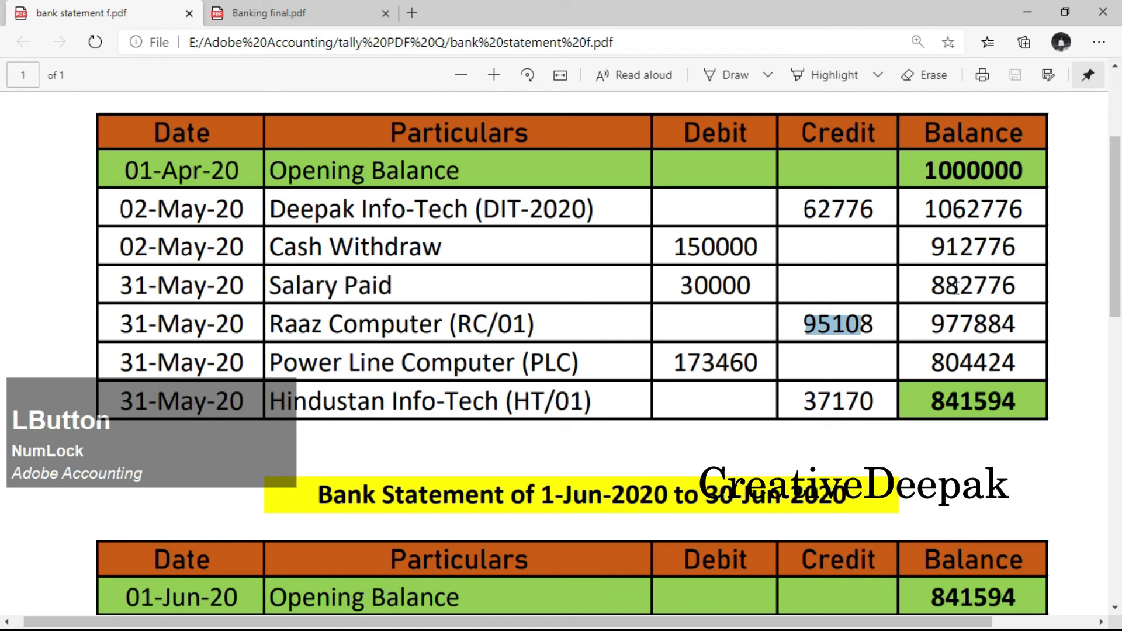
pyautogui.moveTo(947, 285); pyautogui.dragTo(989, 287)
pyautogui.moveTo(944, 324); pyautogui.dragTo(970, 324)
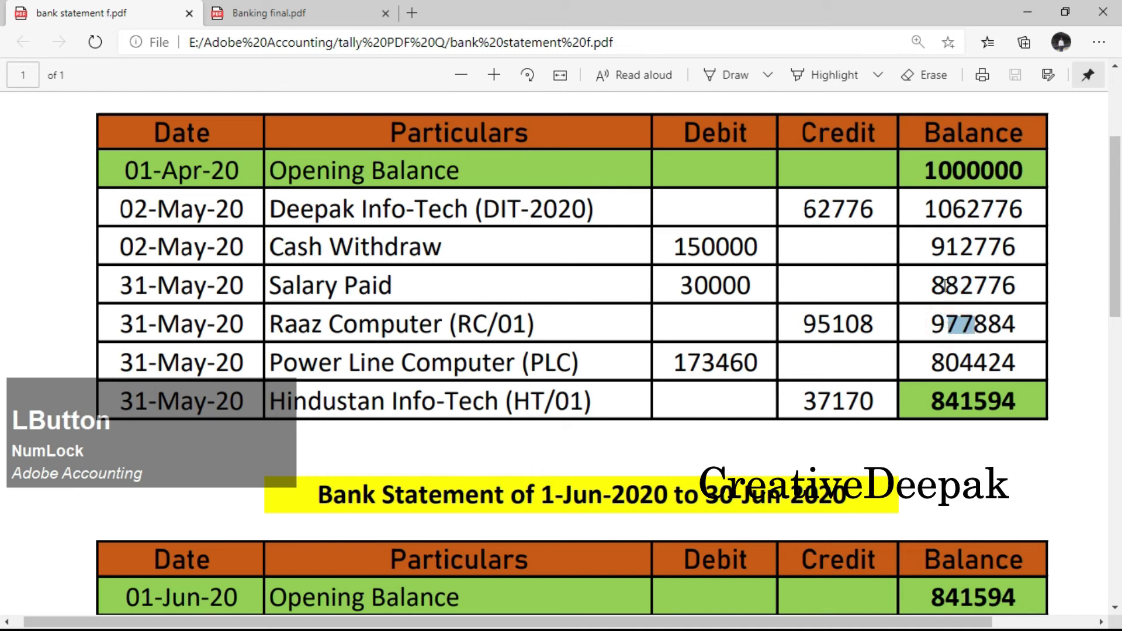
pyautogui.moveTo(931, 285); pyautogui.dragTo(974, 286)
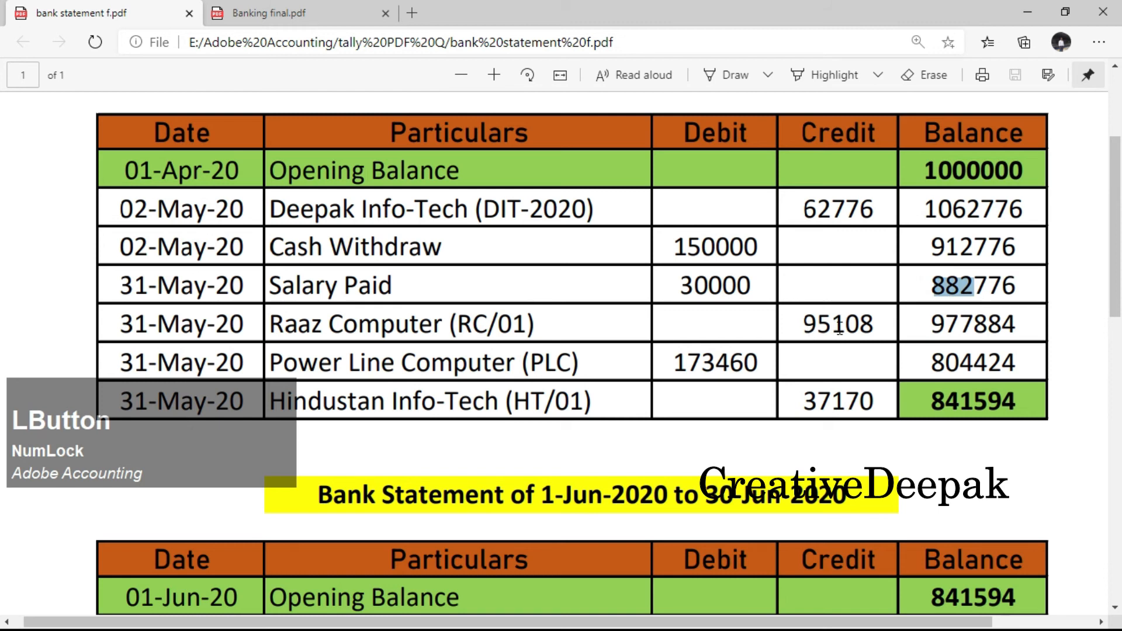
pyautogui.hotkey('alt', 'Tab')
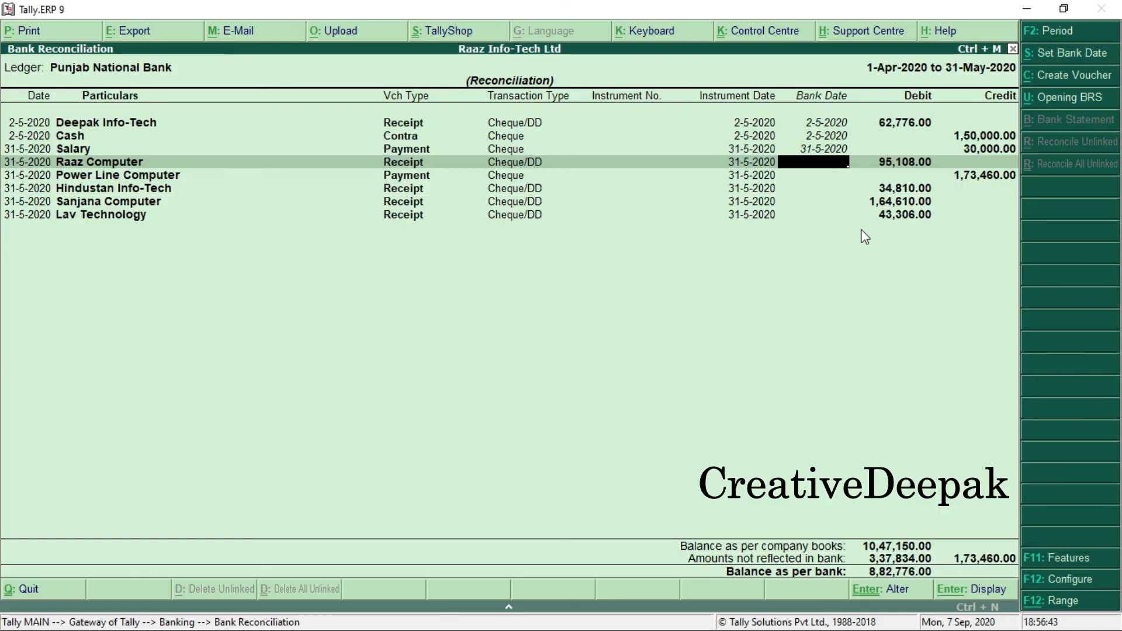
pyautogui.hotkey('alt', 'Tab')
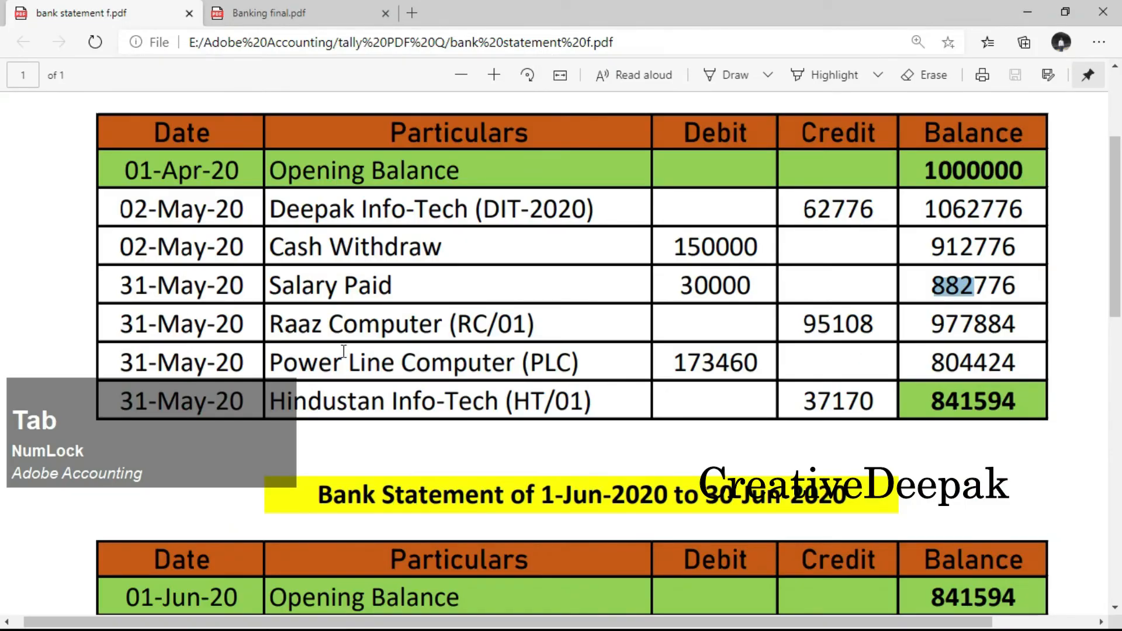
pyautogui.hotkey('alt', 'Tab')
pyautogui.write('31-5')
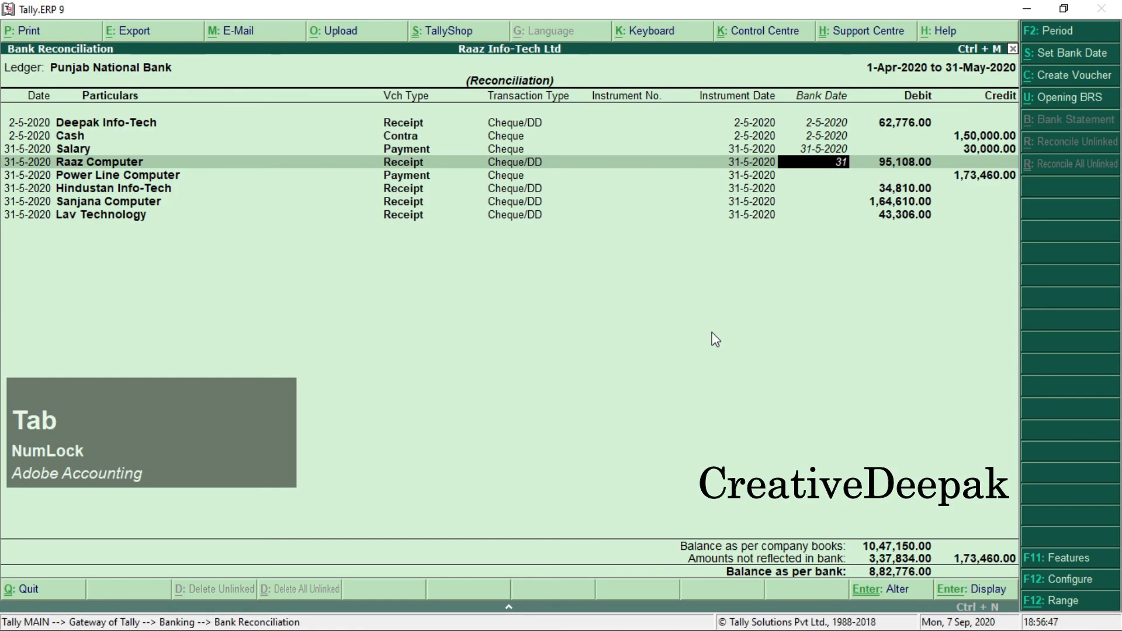
pyautogui.press('KP_Enter')
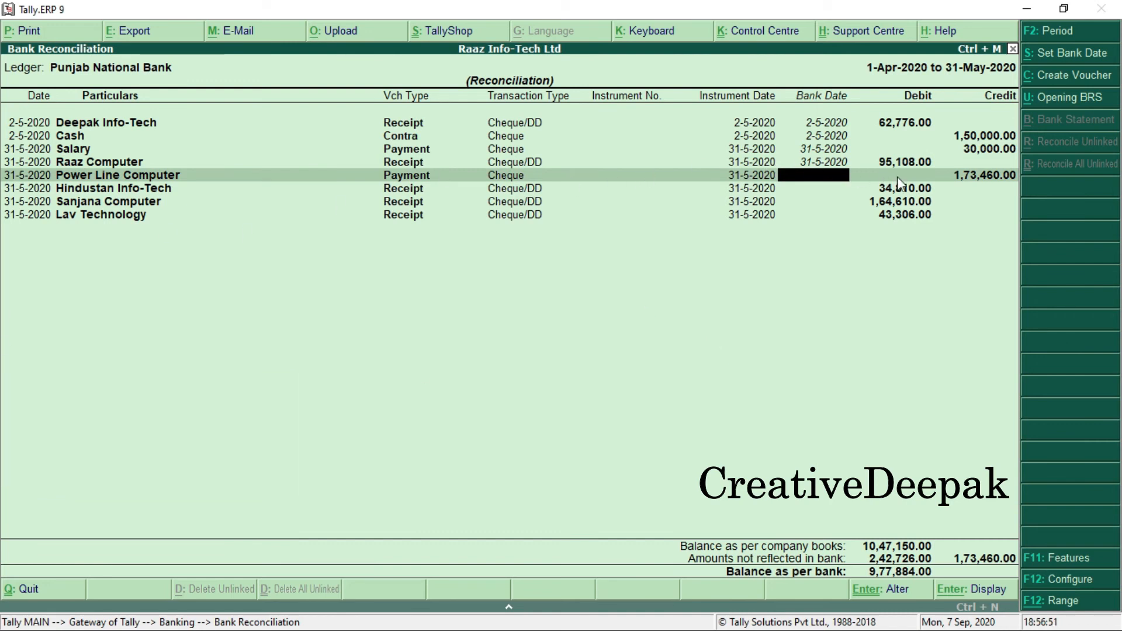
# Step: Check the Power Line Computer (PLC) debit in bank statement f.pdf and set that payment's bank date to 31-5-2020 in Tally.ERP 9
pyautogui.hotkey('alt', 'Tab')
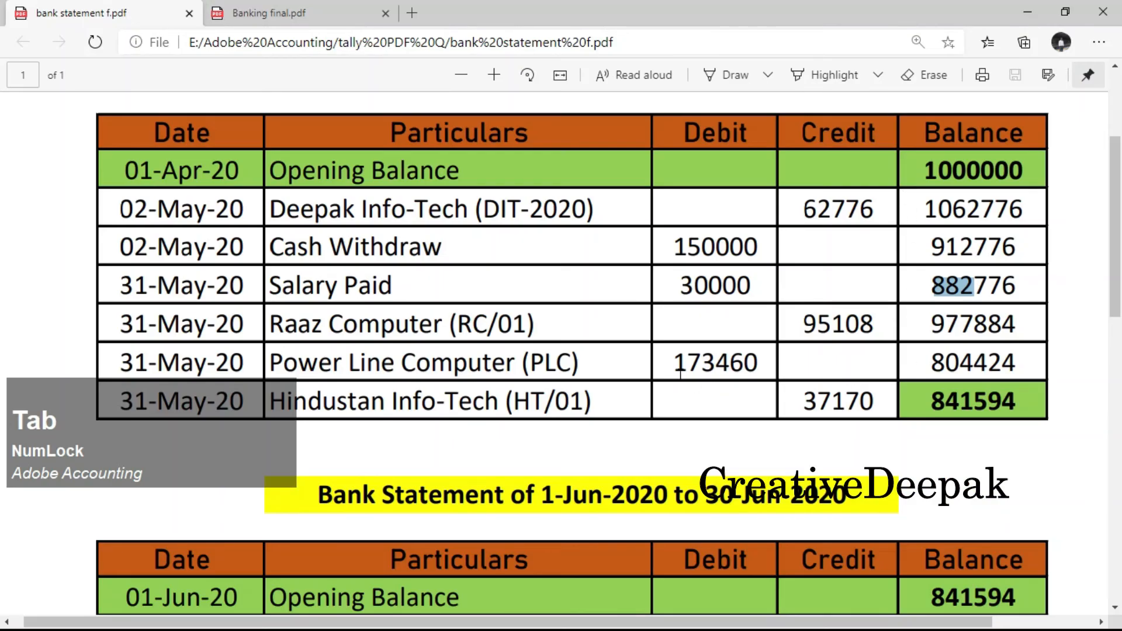
pyautogui.moveTo(931, 324); pyautogui.dragTo(961, 325)
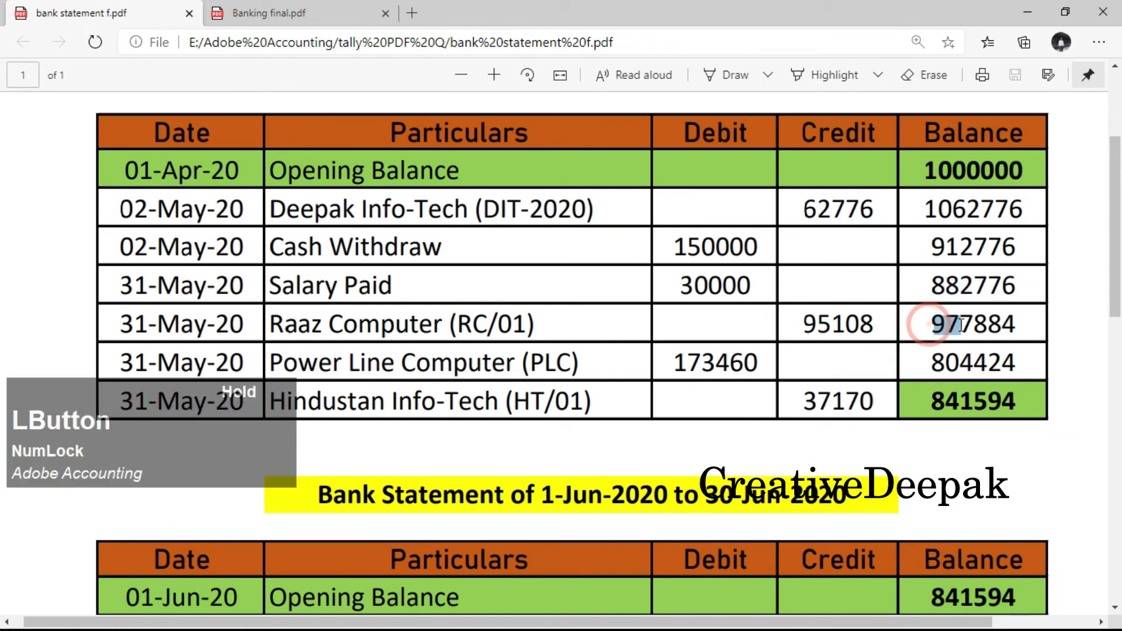
pyautogui.scroll(-3, 497, 326)
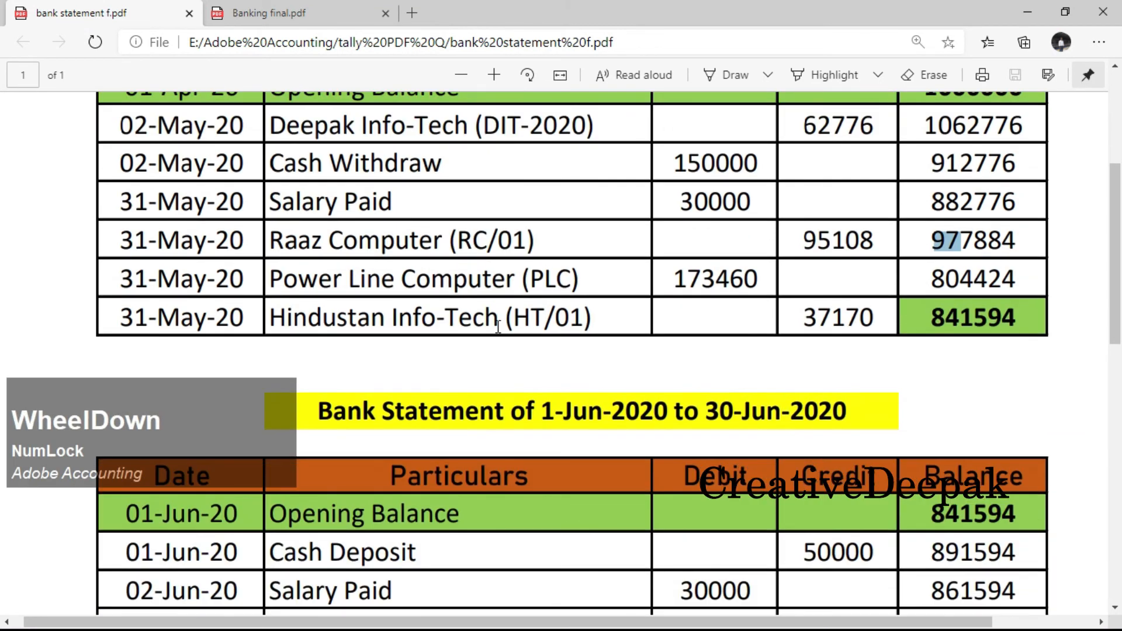
pyautogui.moveTo(536, 280); pyautogui.dragTo(566, 284)
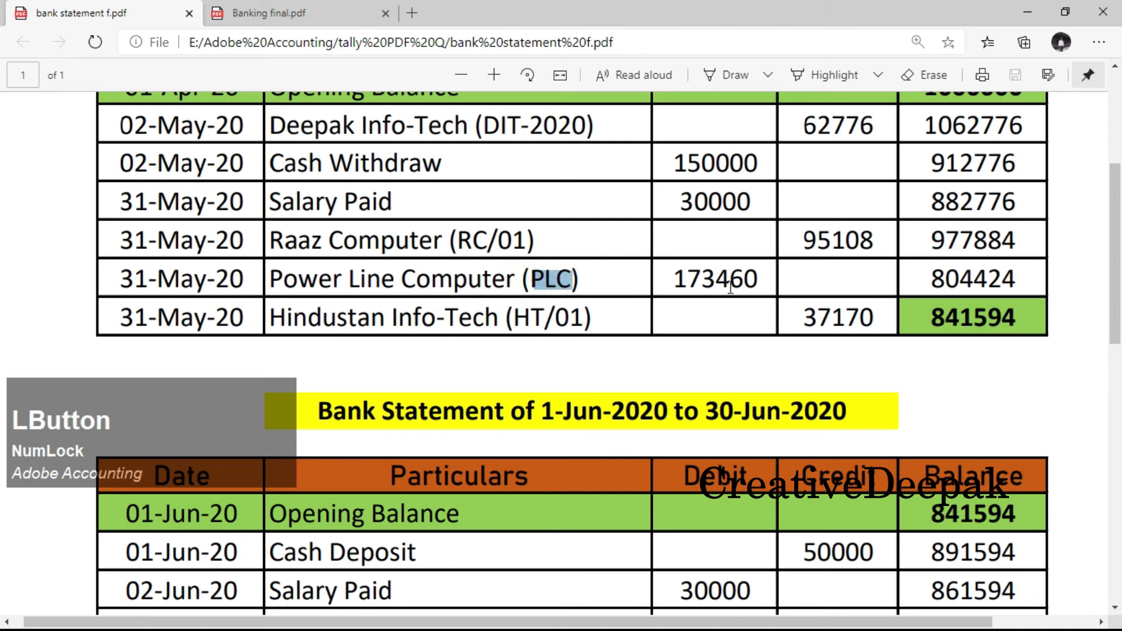
pyautogui.click(566, 282)
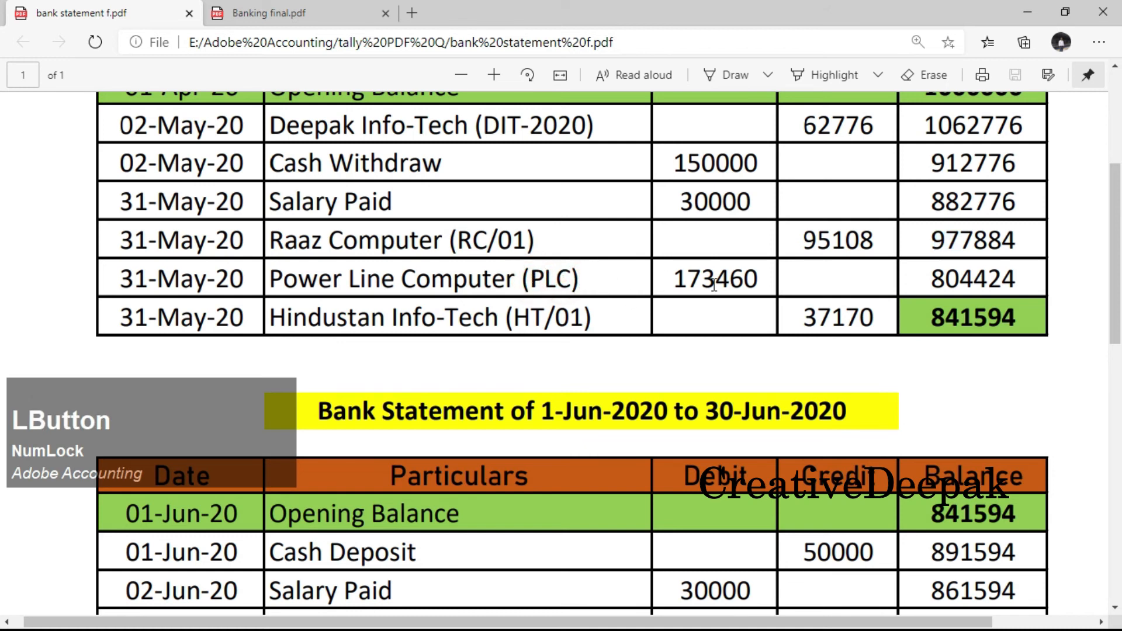
pyautogui.moveTo(696, 280); pyautogui.dragTo(745, 279)
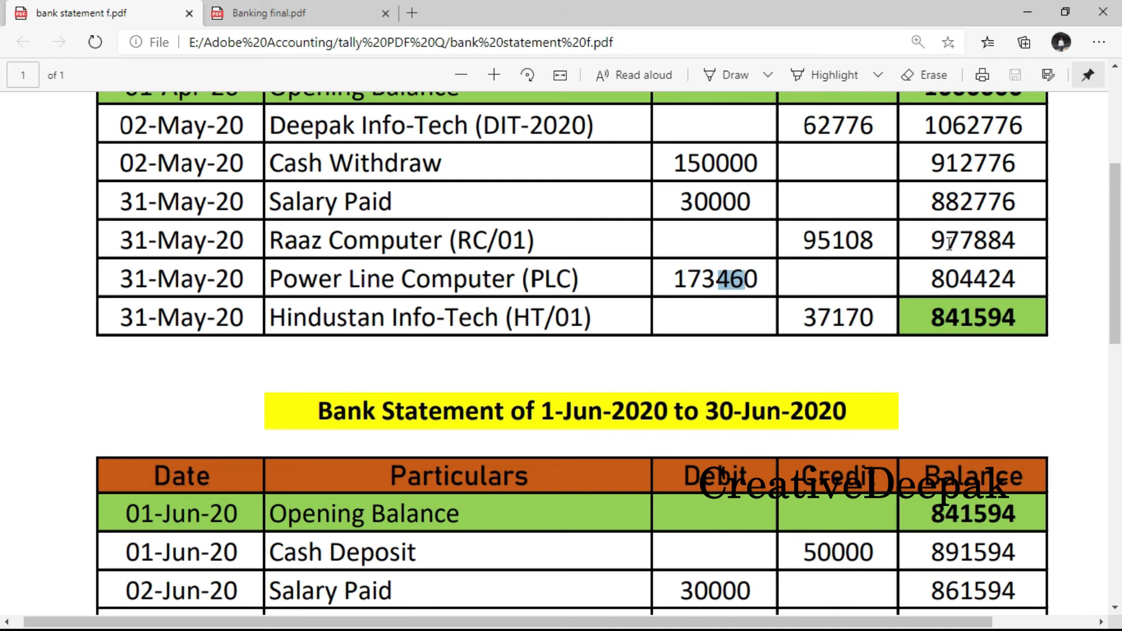
pyautogui.moveTo(948, 237); pyautogui.dragTo(987, 240)
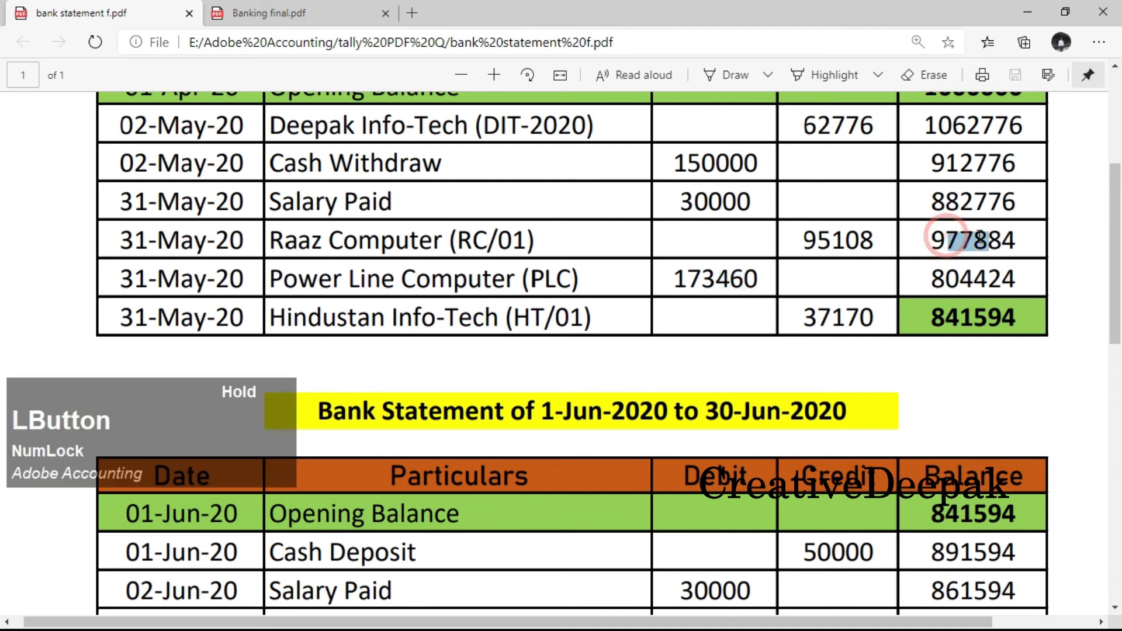
pyautogui.moveTo(948, 283); pyautogui.dragTo(973, 282)
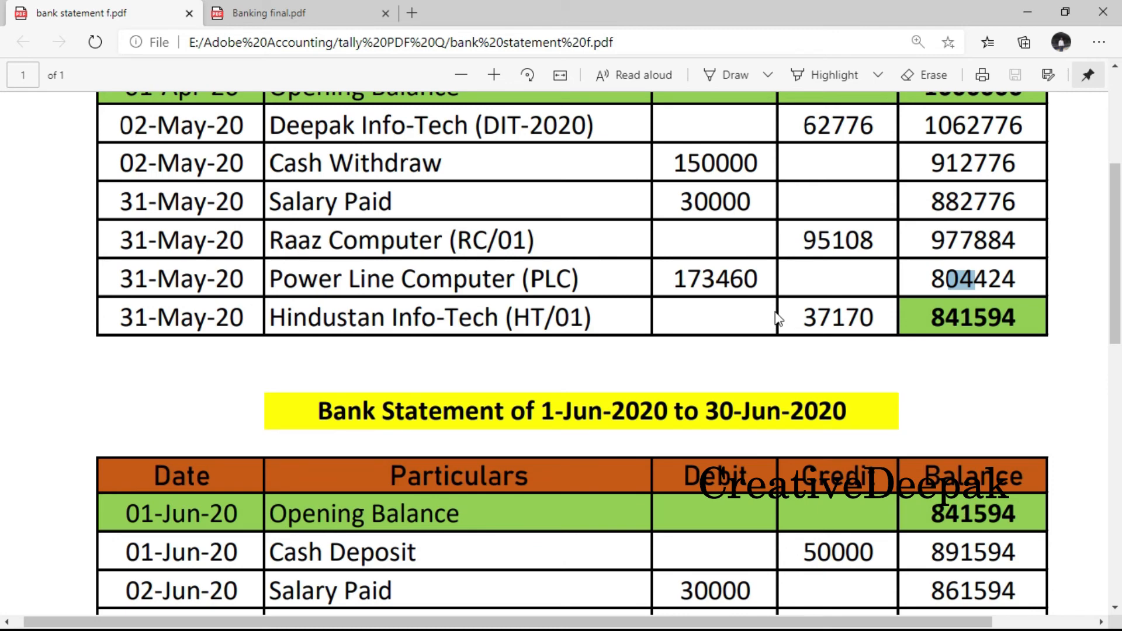
pyautogui.press('alt')
pyautogui.hotkey('alt', 'Tab')
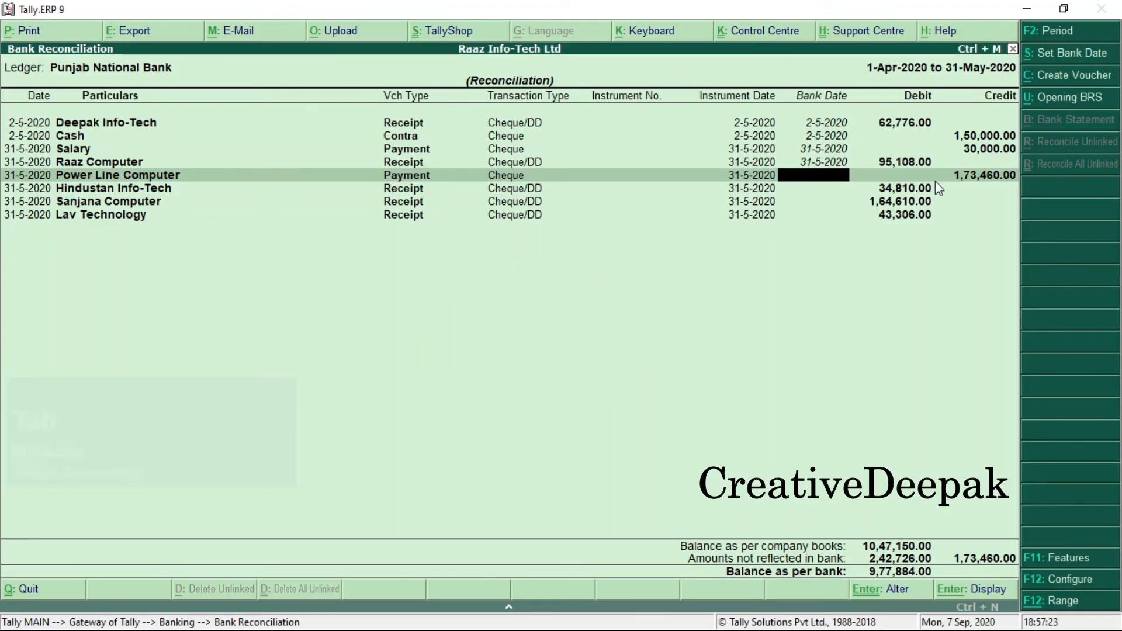
pyautogui.write('31.5')
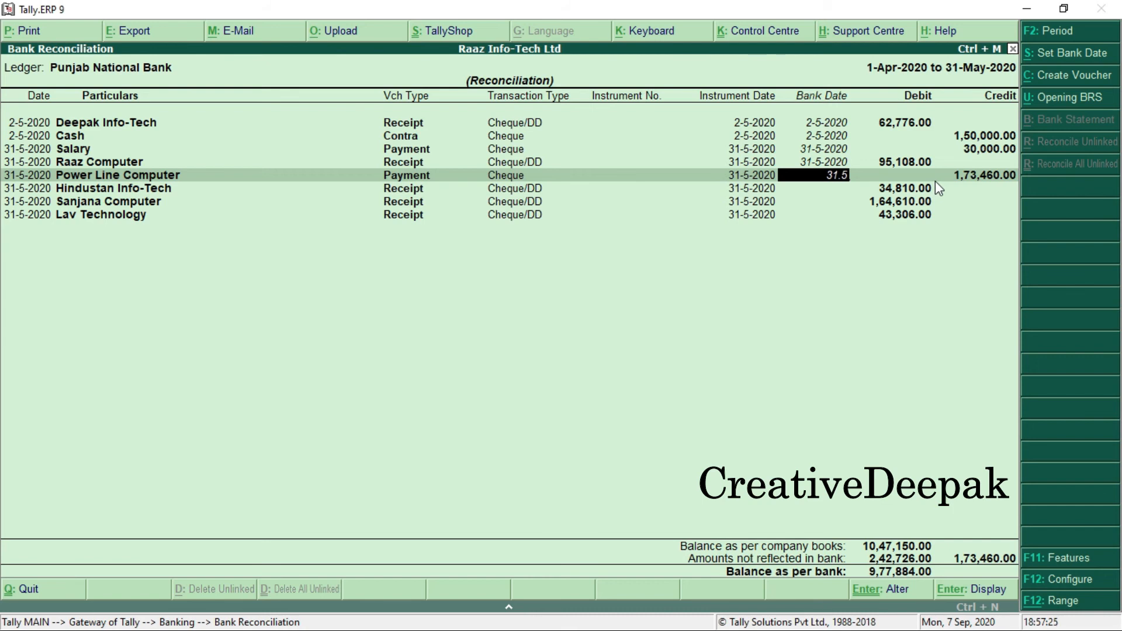
pyautogui.press('Return')
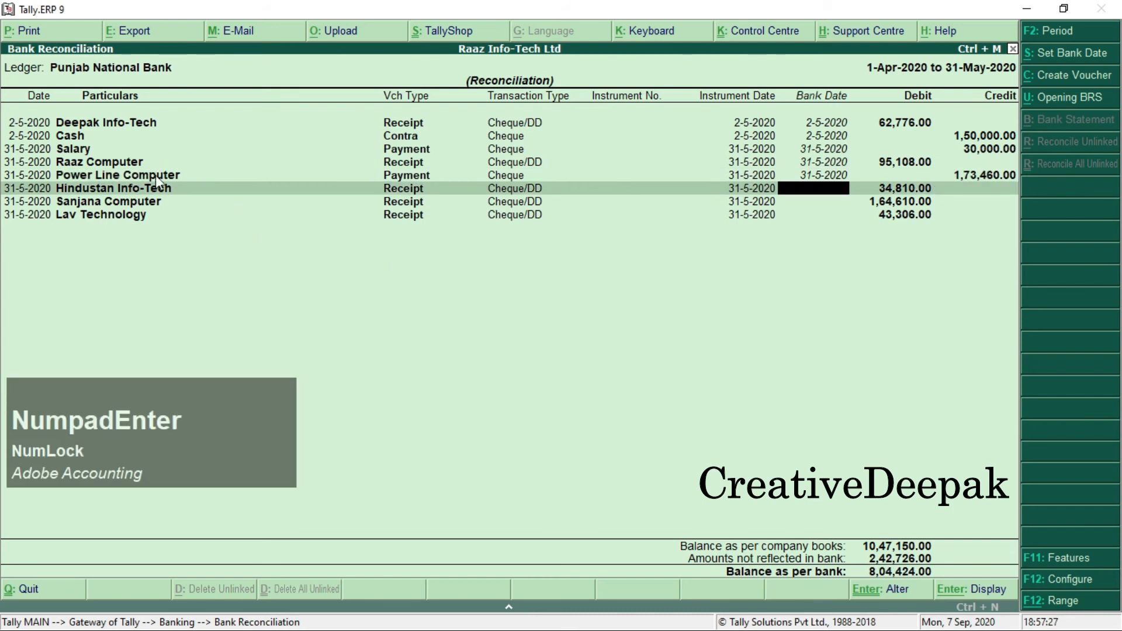
# Step: Compare the Hindustan Info-Tech (HT/01) credit in bank statement f.pdf with the receipt amount in Tally.ERP 9
pyautogui.hotkey('alt', 'Tab')
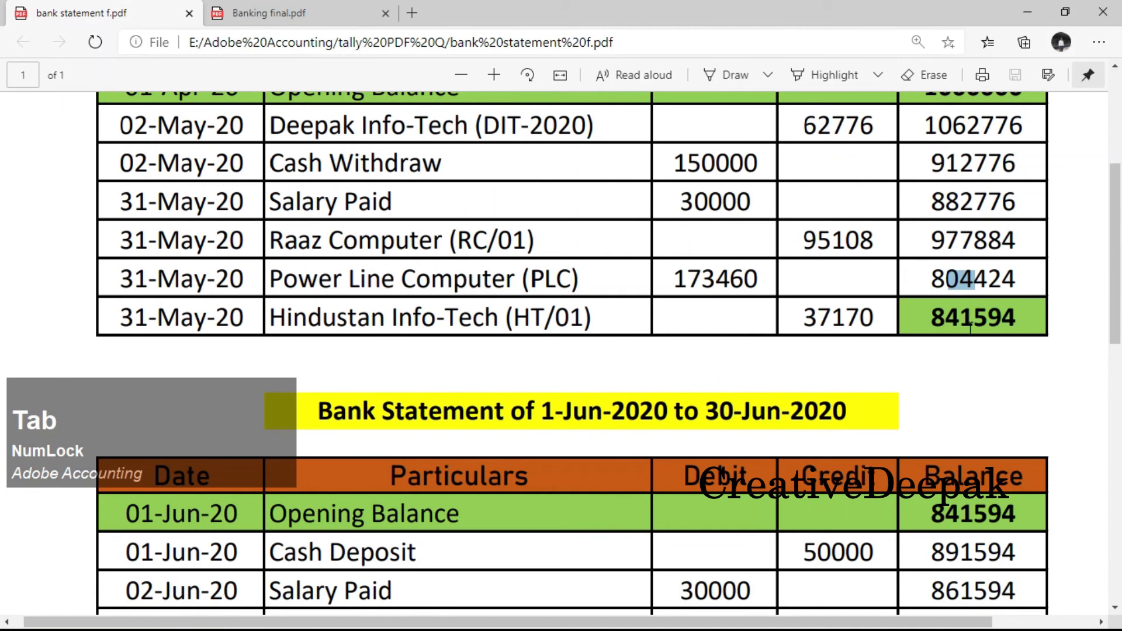
pyautogui.moveTo(272, 317); pyautogui.dragTo(737, 335)
pyautogui.moveTo(807, 319); pyautogui.dragTo(828, 323)
pyautogui.hotkey('alt', 'Tab')
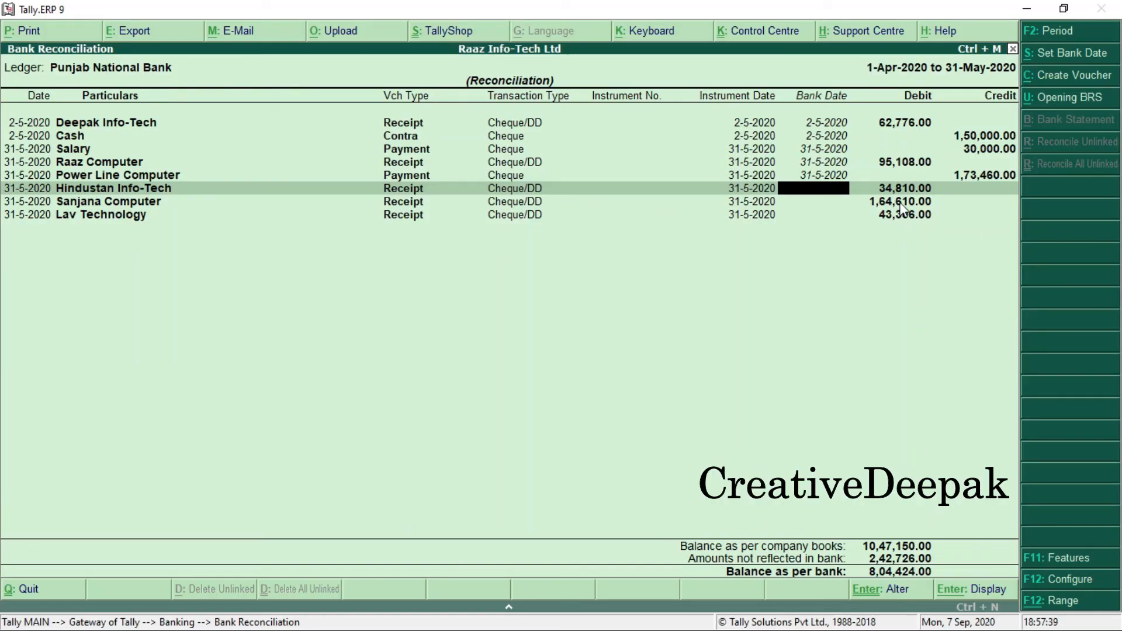
pyautogui.hotkey('alt', 'Tab')
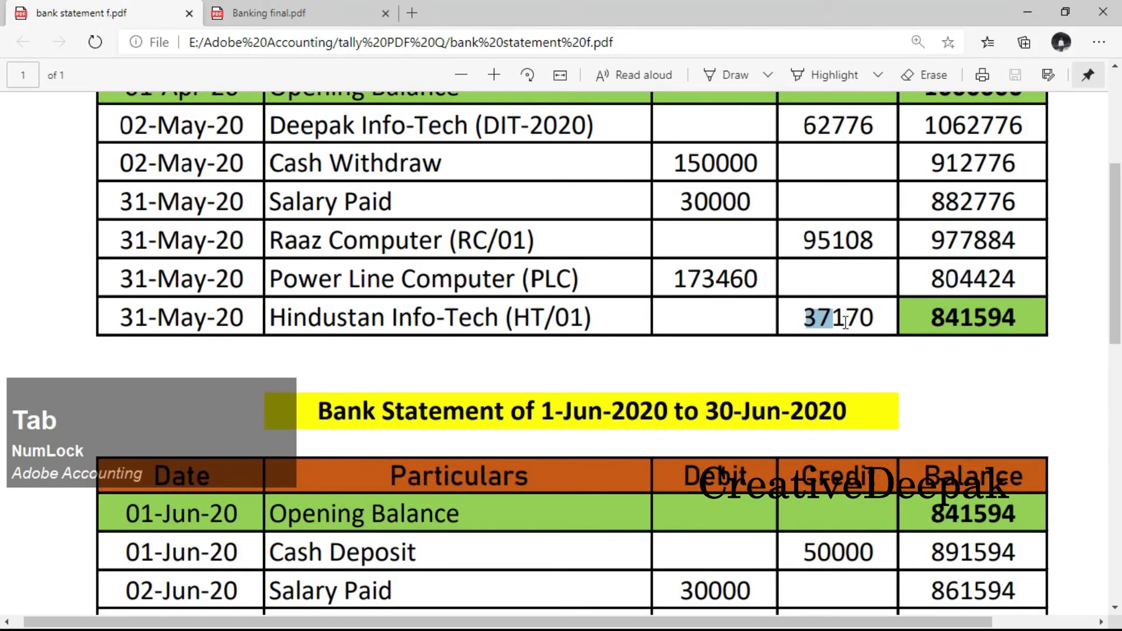
# Step: Recheck the Hindustan Info-Tech (HT/01) credit amount in bank statement f.pdf and return to the bank reconciliation in Tally.ERP 9
pyautogui.click(846, 323)
pyautogui.moveTo(802, 318); pyautogui.dragTo(864, 324)
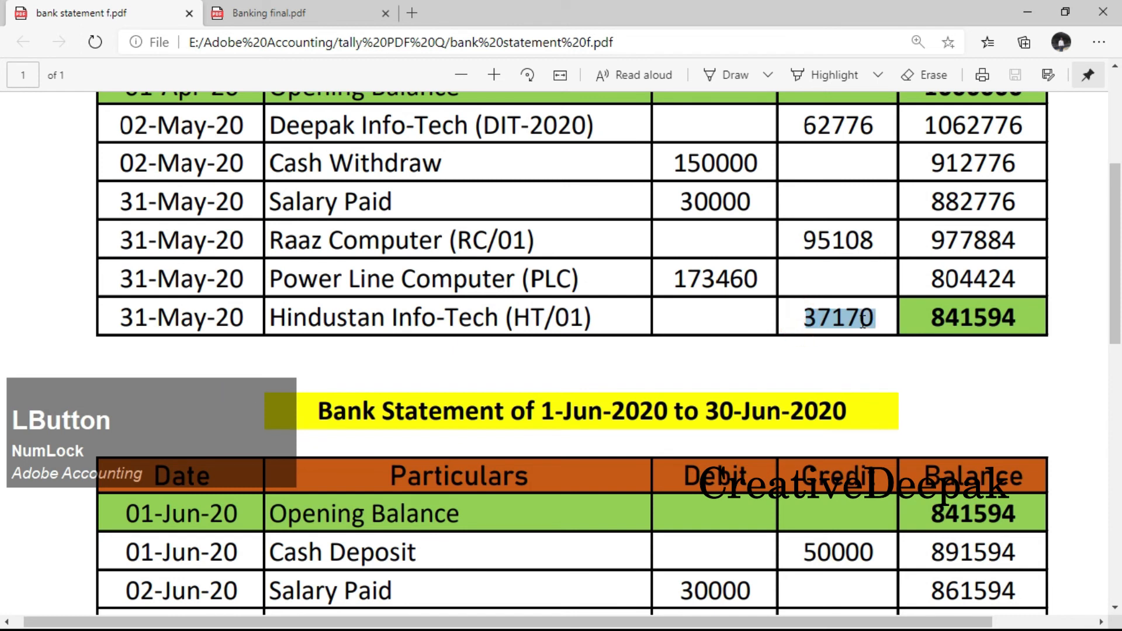
pyautogui.hotkey('alt', 'Tab')
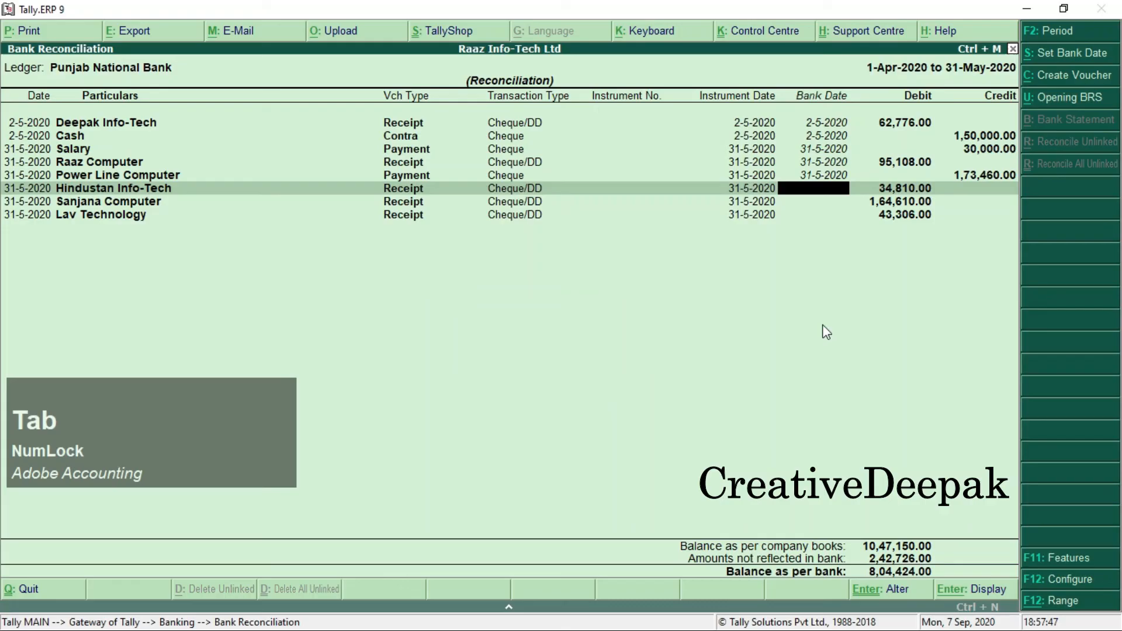
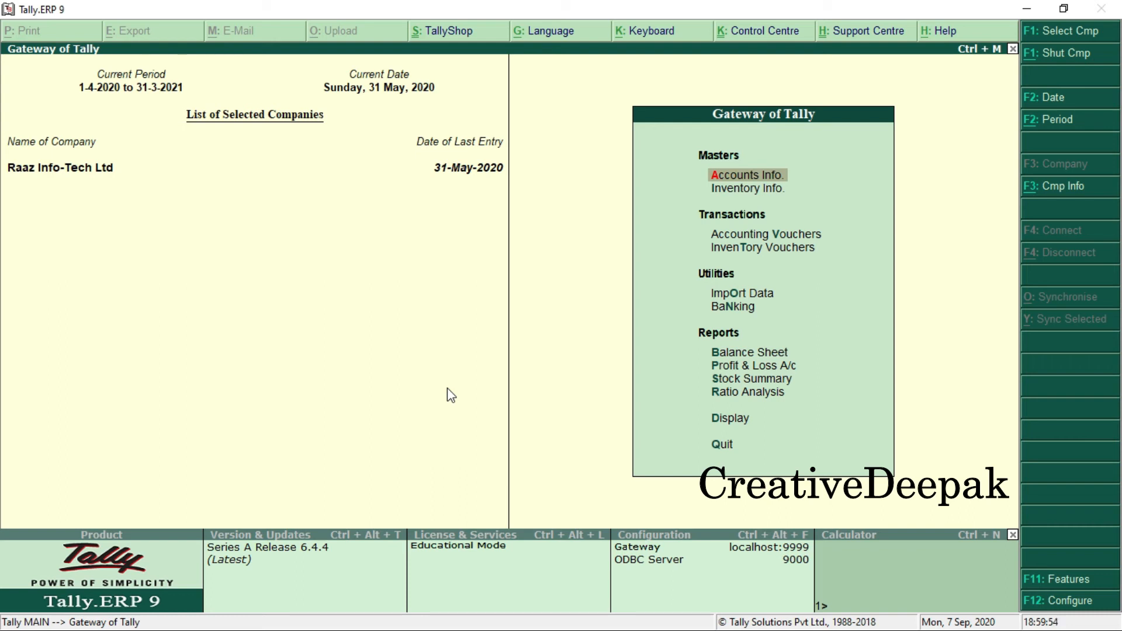
# Step: Open the Day Book for 31-May-2020 from the Gateway of Tally
pyautogui.press('Down')
pyautogui.press('Down')
pyautogui.press('Down')
pyautogui.press('Down')
pyautogui.press('Down')
pyautogui.press('Down')
pyautogui.press('Down')
pyautogui.press('Down')
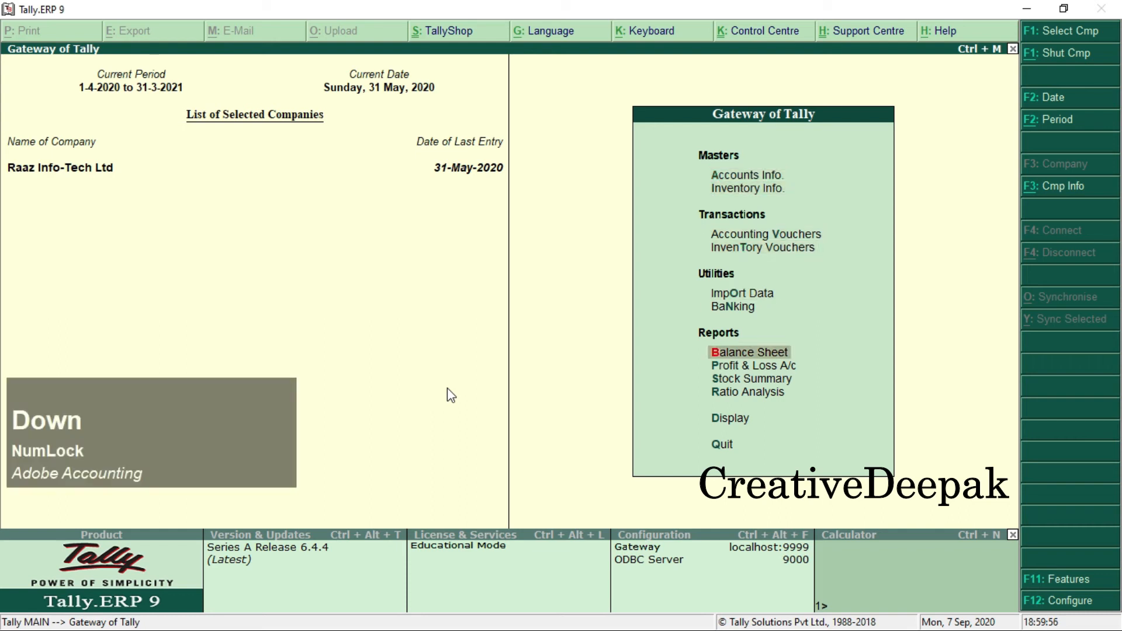
pyautogui.press('Down')
pyautogui.press('Down')
pyautogui.press('Return')
pyautogui.press('Down')
pyautogui.press('Return')
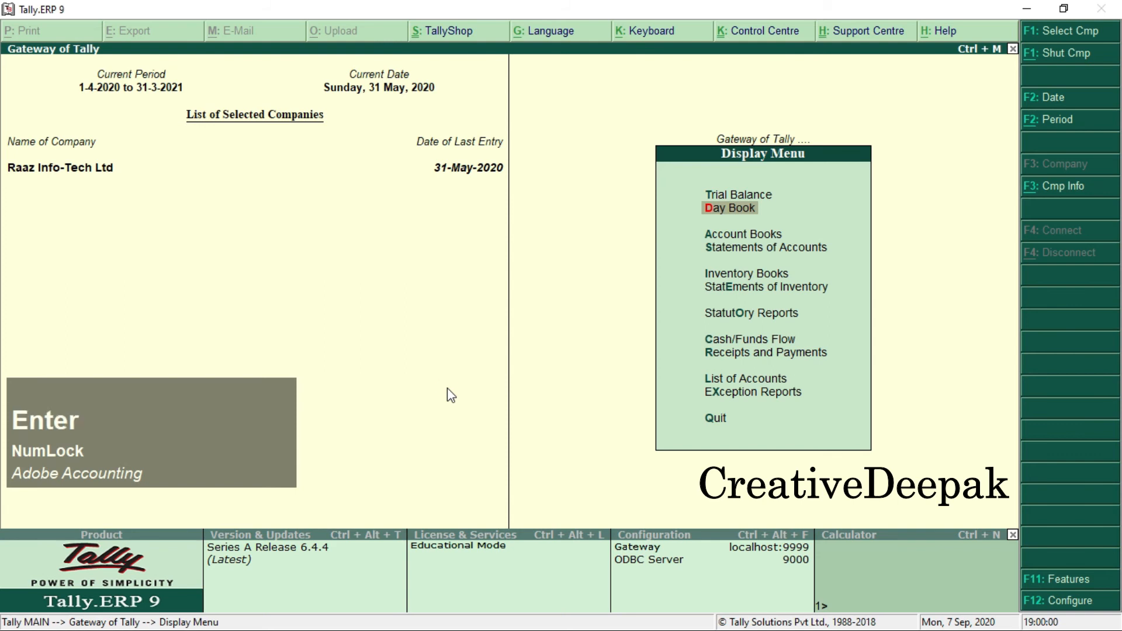
# Step: Open the Hindustan Info-Tech Sales voucher from the Day Book for alteration
pyautogui.press('Down')
pyautogui.press('Down')
pyautogui.press('Down')
pyautogui.press('Down')
pyautogui.press('Down')
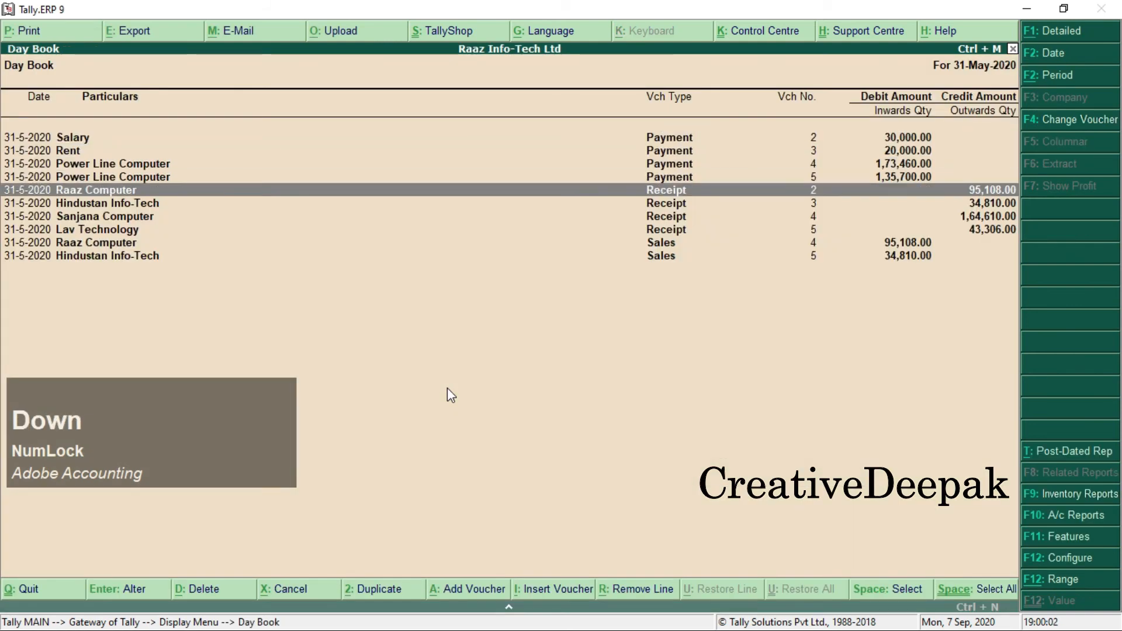
pyautogui.press('Down')
pyautogui.press('Down')
pyautogui.press('Down')
pyautogui.press('Down')
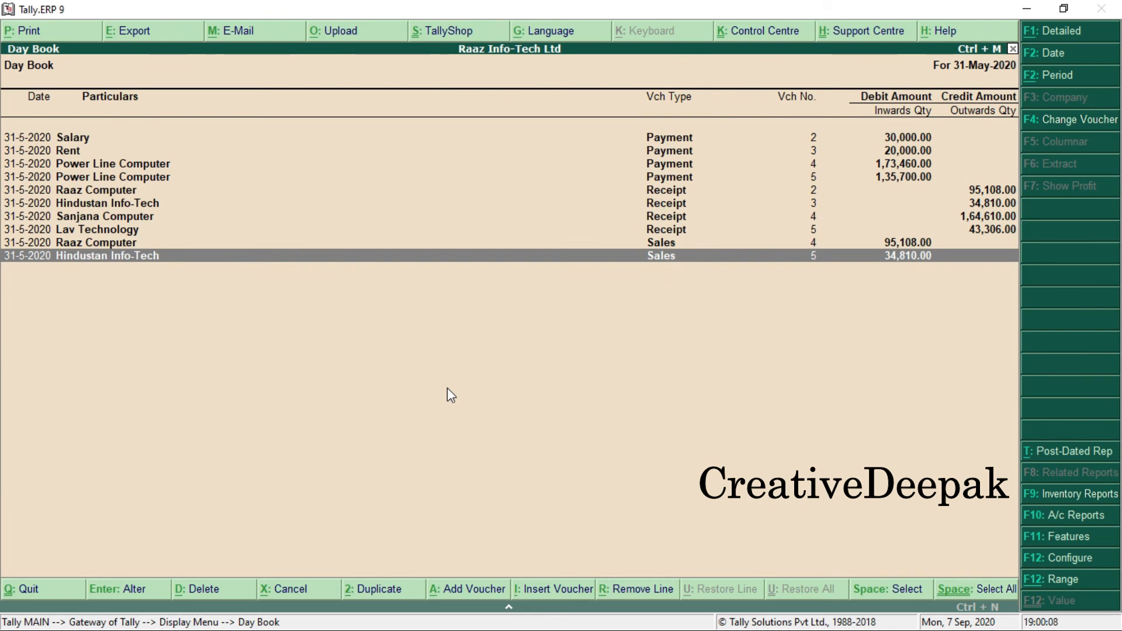
pyautogui.press('Return')
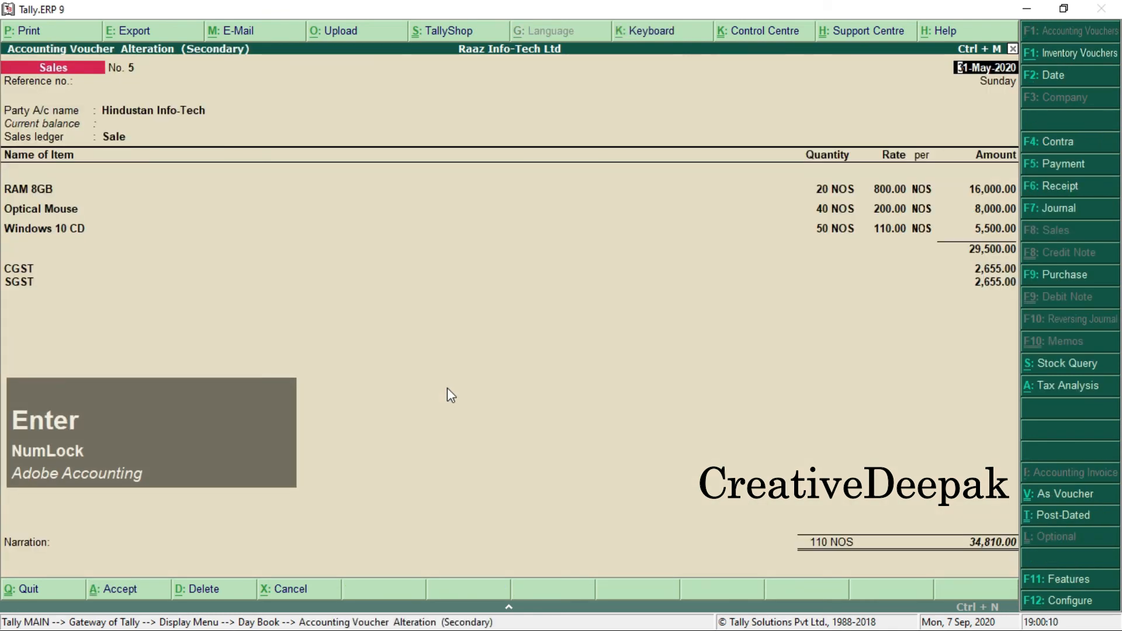
# Step: Check the RAM 8 GB quantity and rate for the Hindustan Info-Tech sale in Banking final.pdf and return to Tally.ERP 9
pyautogui.hotkey('alt', 'Tab')
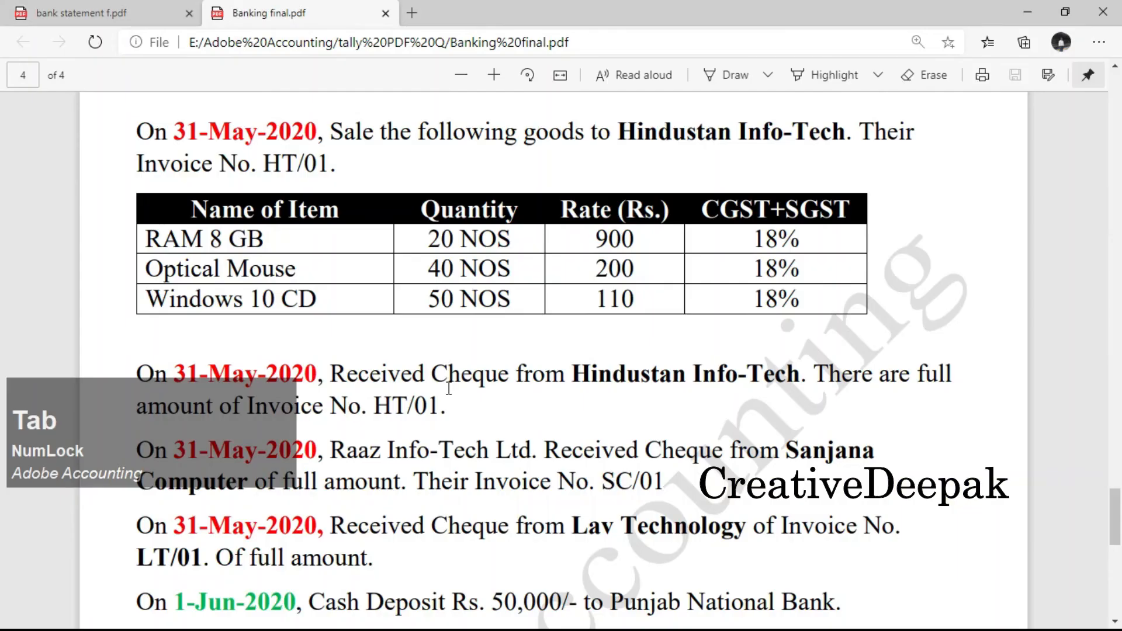
pyautogui.click(441, 237)
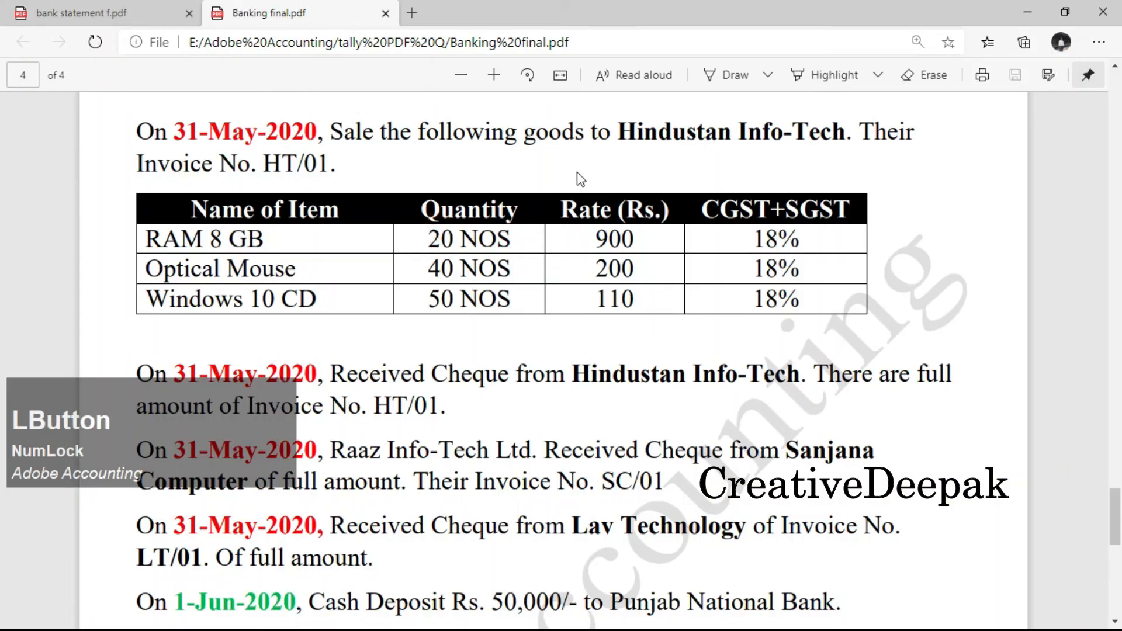
pyautogui.moveTo(608, 127); pyautogui.dragTo(845, 130)
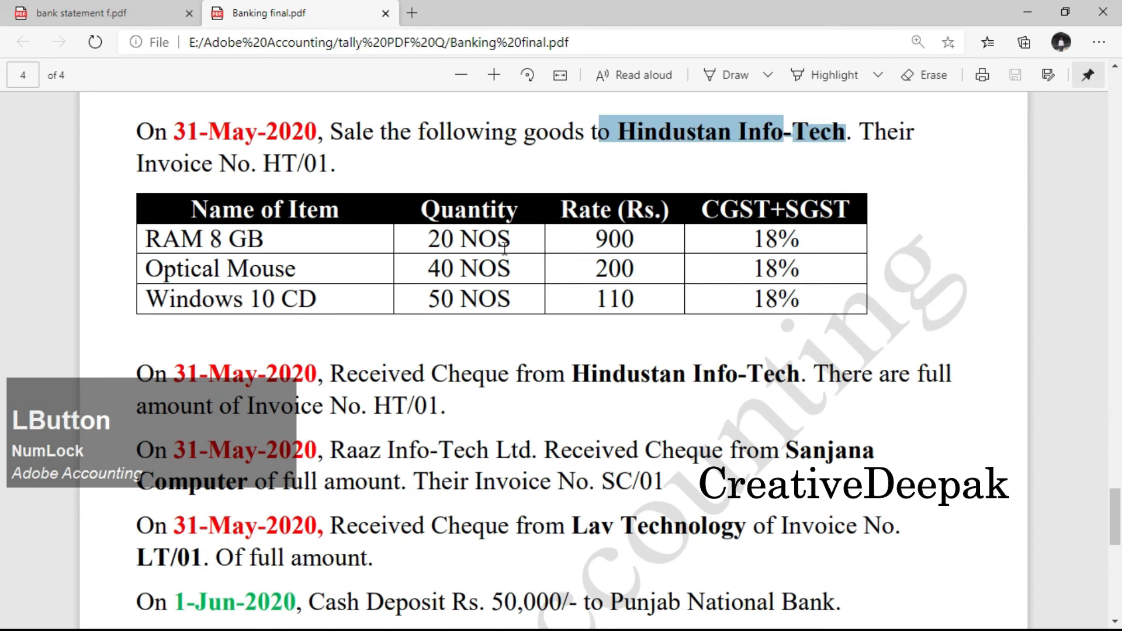
pyautogui.doubleClick(440, 240)
pyautogui.moveTo(594, 240); pyautogui.dragTo(636, 241)
pyautogui.hotkey('alt', 'Tab')
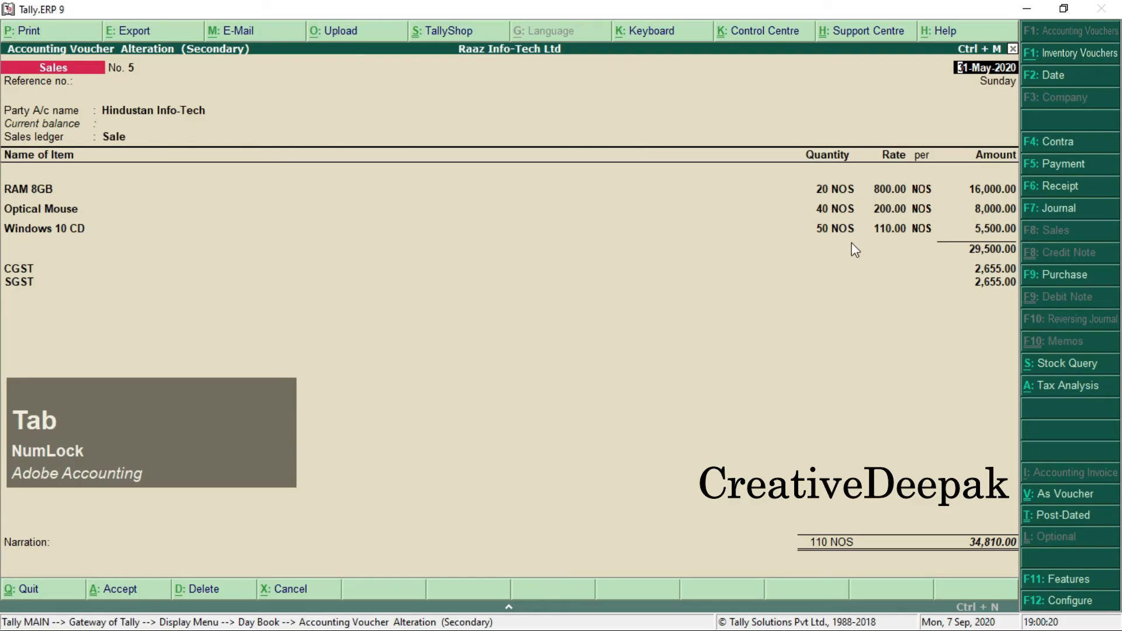
# Step: Keep the Sales voucher's existing date, party, despatch and buyer details and advance to the RAM 8GB item line
pyautogui.press('Return')
pyautogui.press('Return')
pyautogui.press('Return')
pyautogui.press('Return')
pyautogui.press('Return')
pyautogui.press('Return')
pyautogui.press('Return')
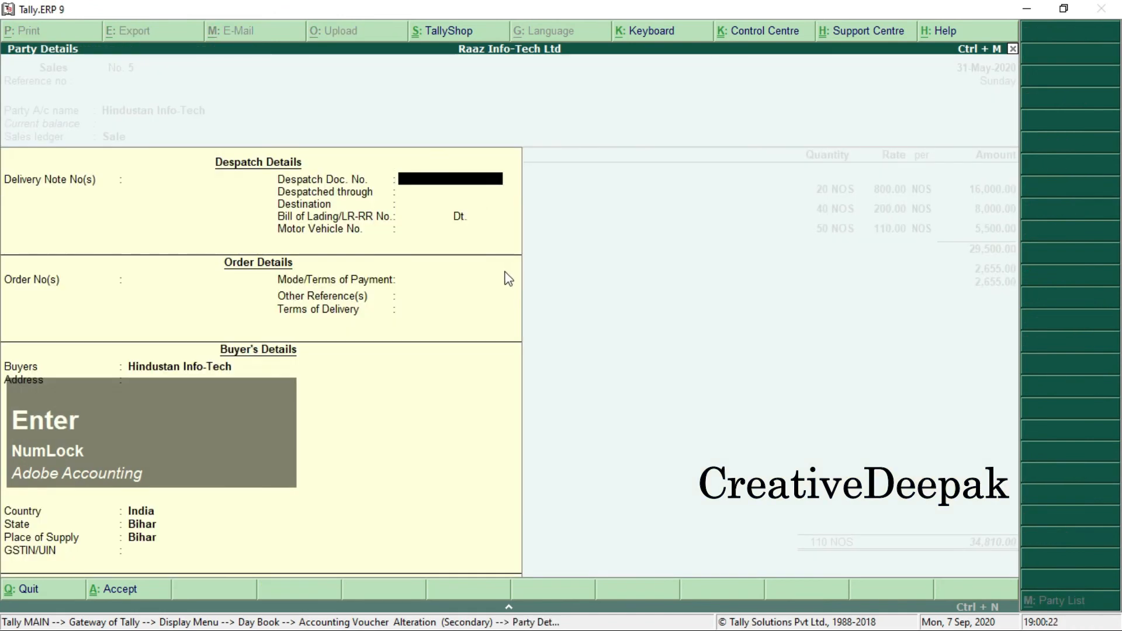
pyautogui.press('Return')
pyautogui.press('Return')
pyautogui.press('Return')
pyautogui.press('Return')
pyautogui.press('Return')
pyautogui.press('Return')
pyautogui.press('Return')
pyautogui.press('Return')
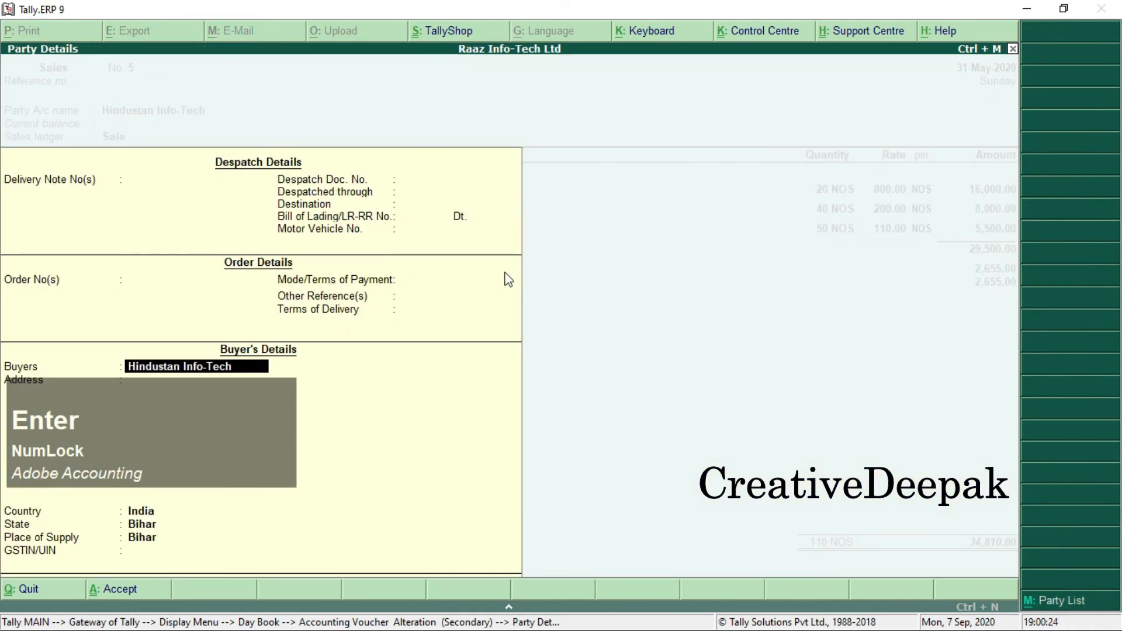
pyautogui.press('Return')
pyautogui.press('Return')
pyautogui.press('Return')
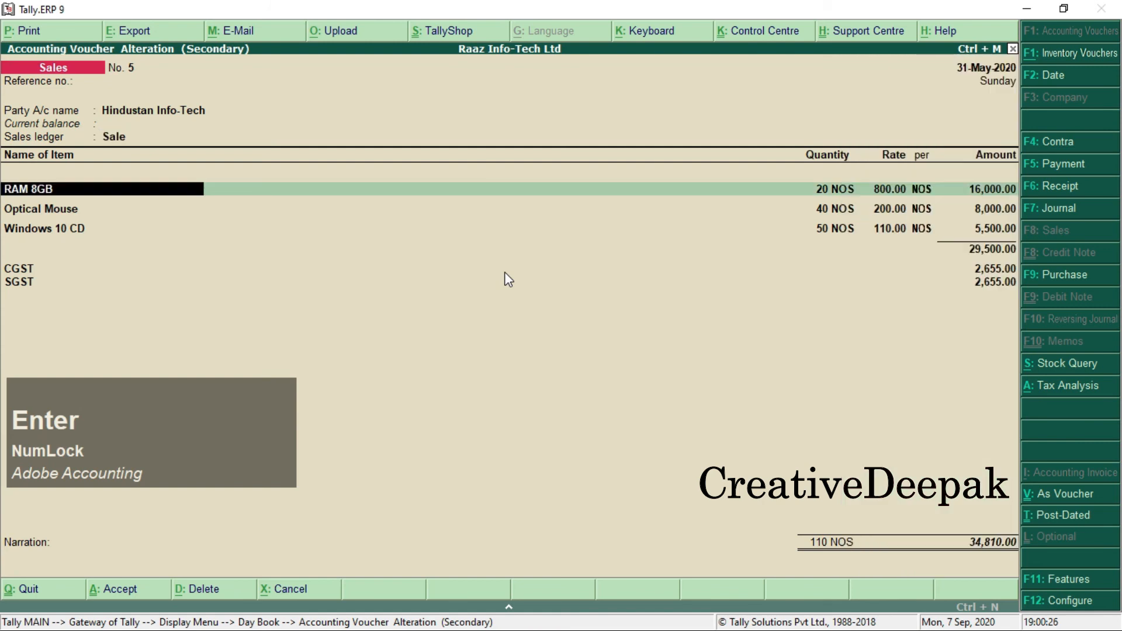
# Step: Check the RAM 8 GB rate in Banking final.pdf and set the RAM 8GB rate to 900 in the Sales voucher
pyautogui.press('Return')
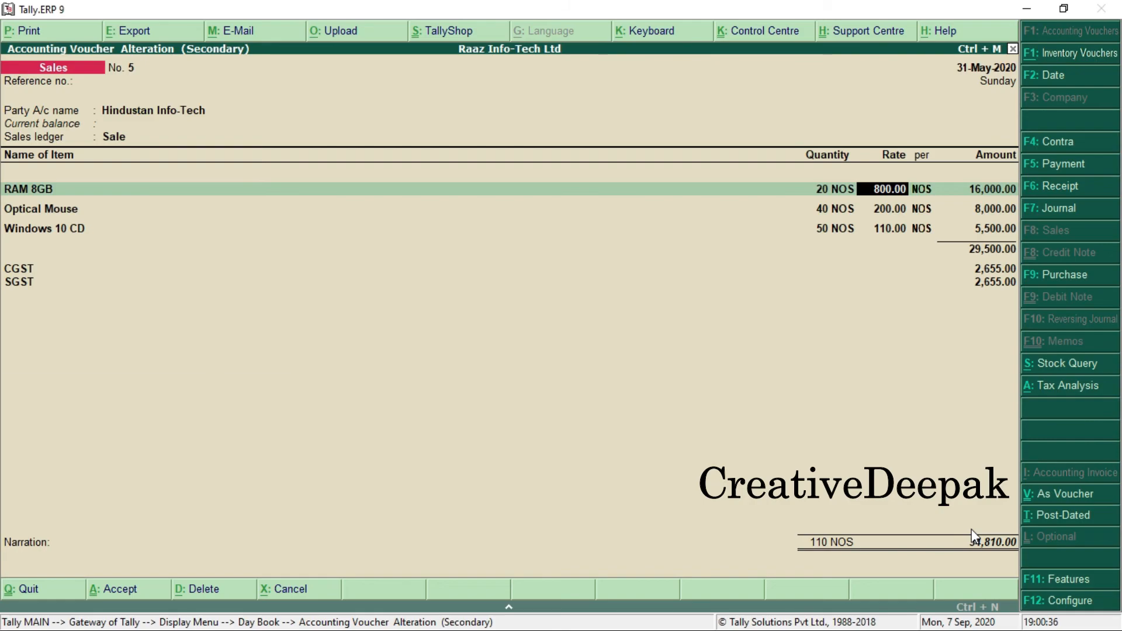
pyautogui.hotkey('alt', 'Tab')
pyautogui.moveTo(590, 231); pyautogui.dragTo(641, 248)
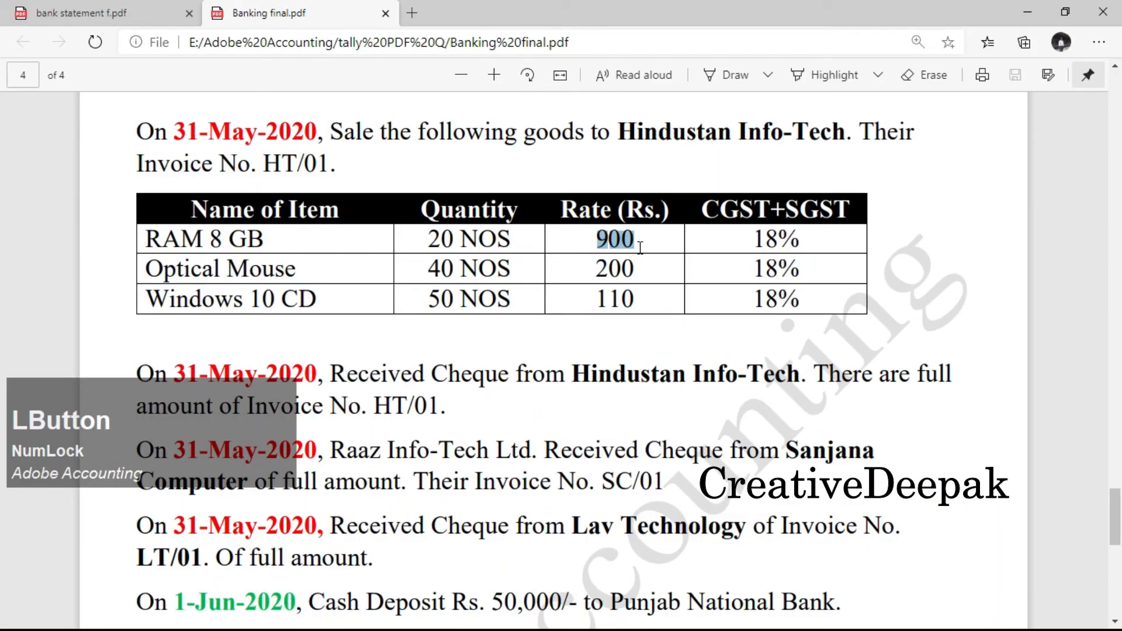
pyautogui.hotkey('alt', 'Tab')
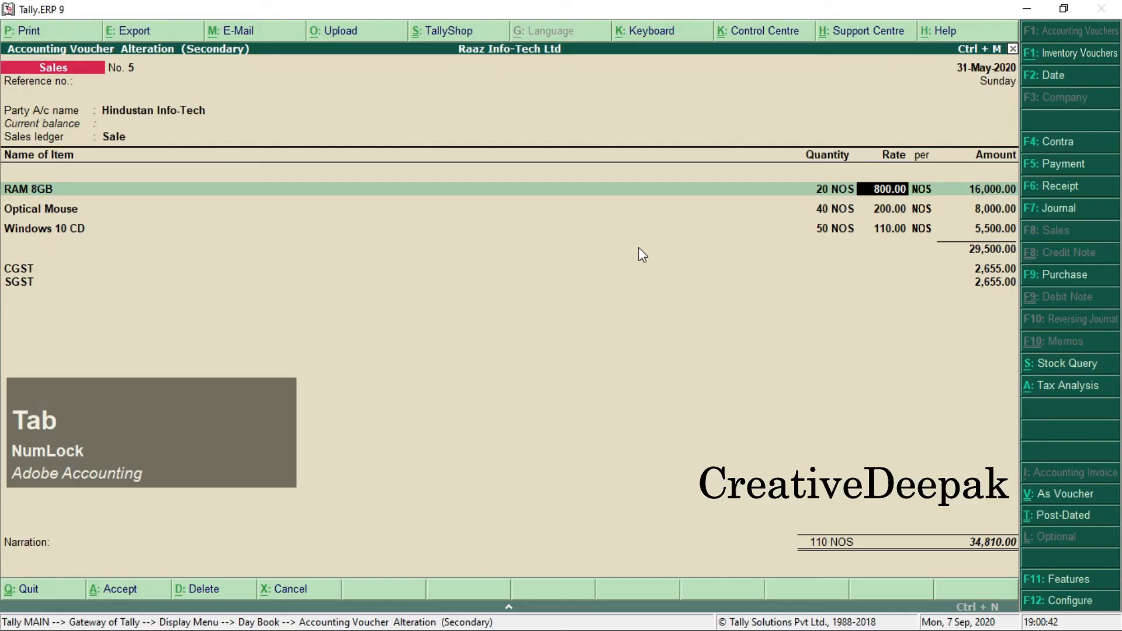
pyautogui.write('900')
pyautogui.press('Return')
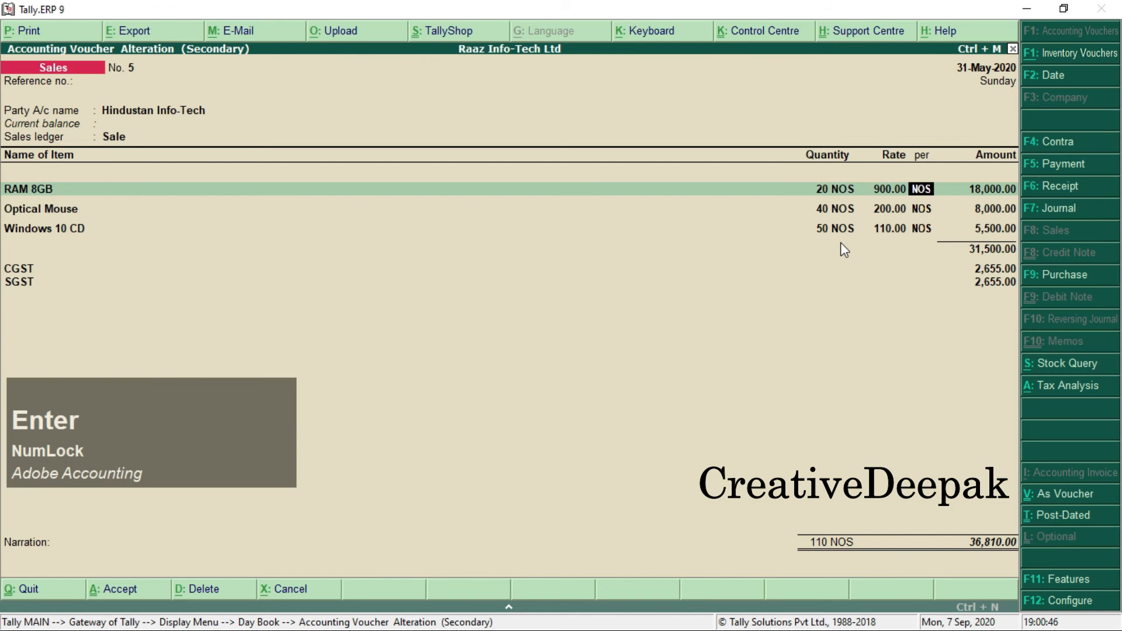
# Step: Advance through the remaining Optical Mouse and Windows 10 CD lines, checking their rates against Banking final.pdf and keeping the existing entries
pyautogui.press('Return')
pyautogui.press('Return')
pyautogui.press('Return')
pyautogui.press('Return')
pyautogui.press('Return')
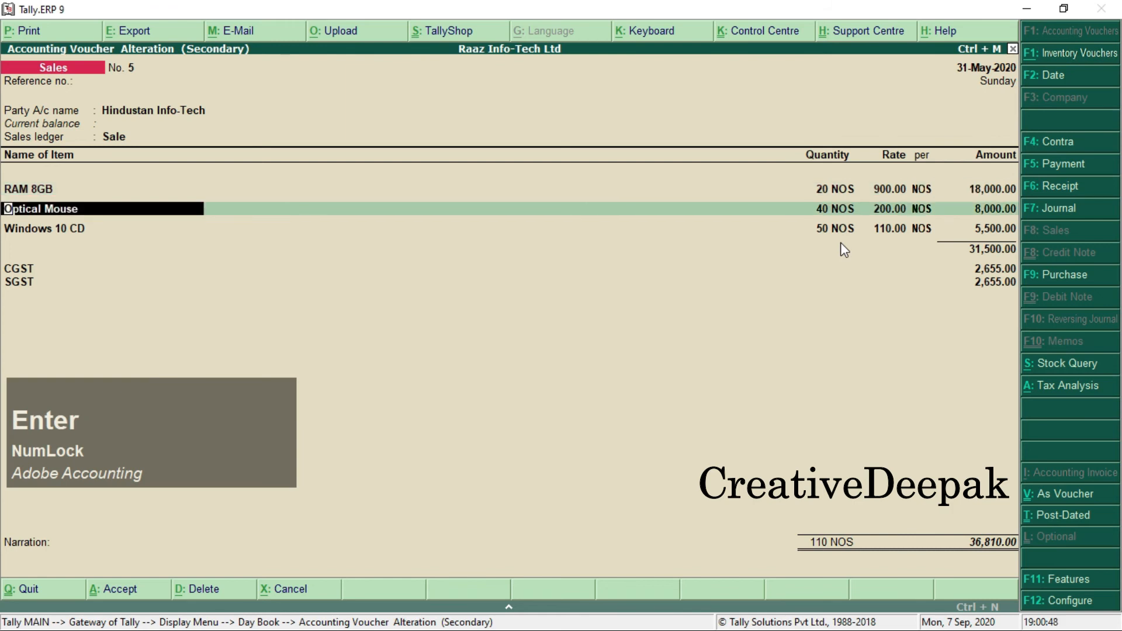
pyautogui.press('Return')
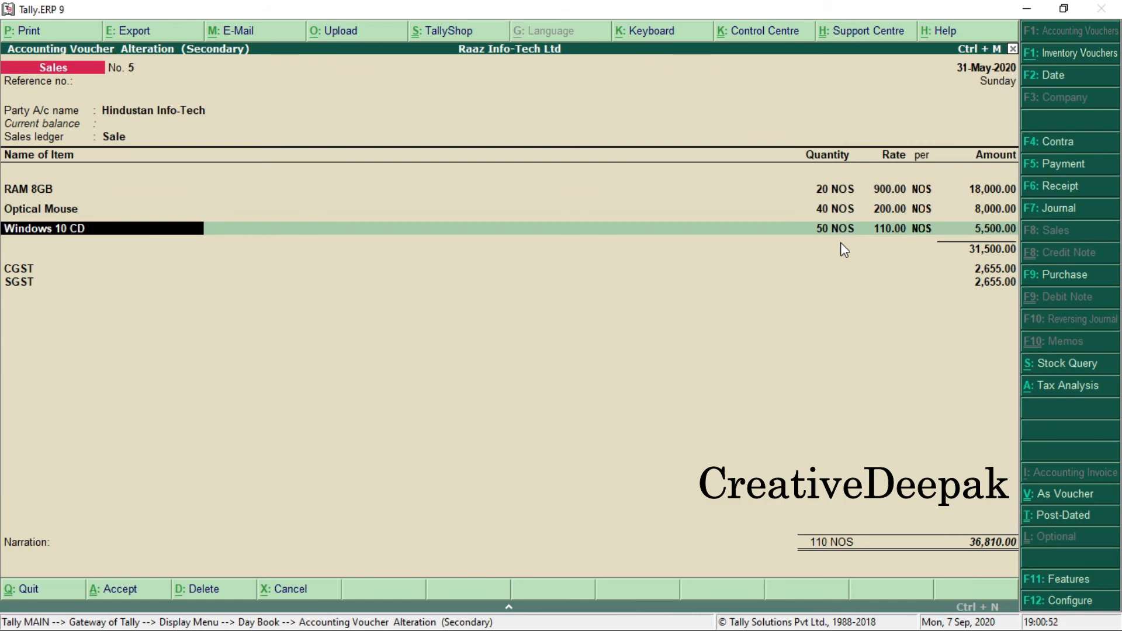
pyautogui.hotkey('alt', 'Tab')
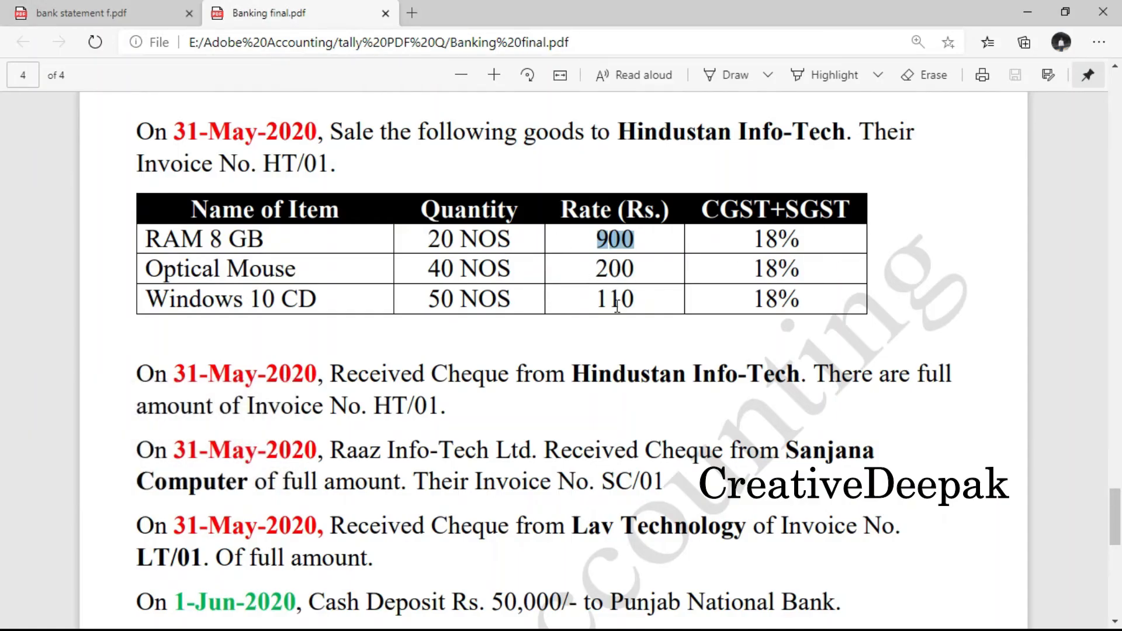
pyautogui.hotkey('alt', 'Tab')
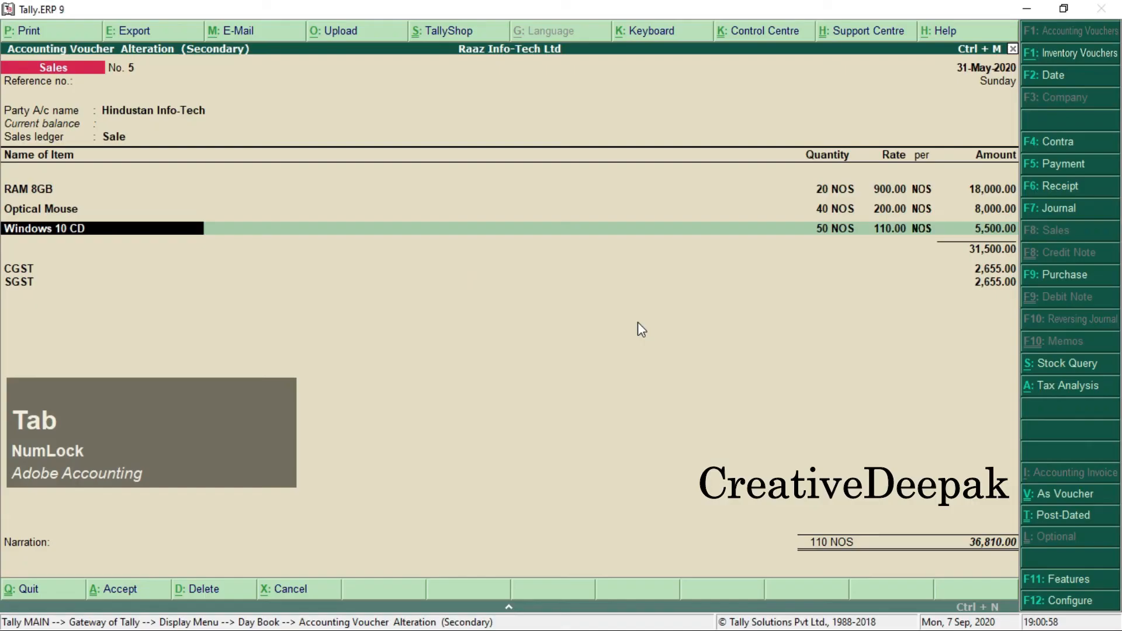
pyautogui.press('Return')
pyautogui.press('Return')
pyautogui.press('Return')
pyautogui.press('Return')
pyautogui.press('Return')
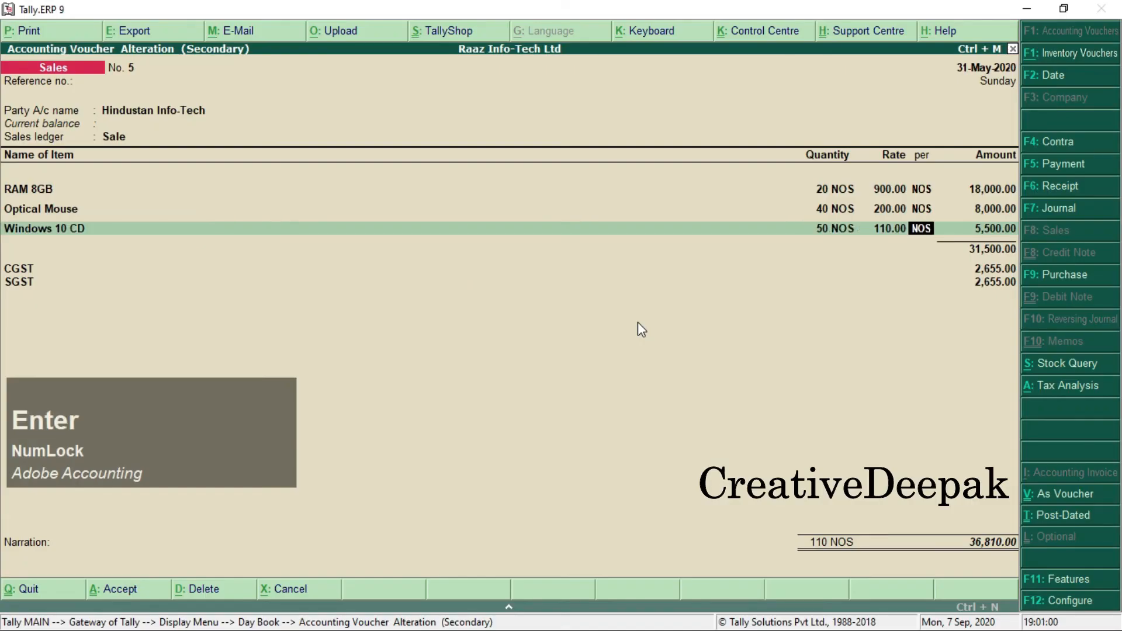
pyautogui.press('Return')
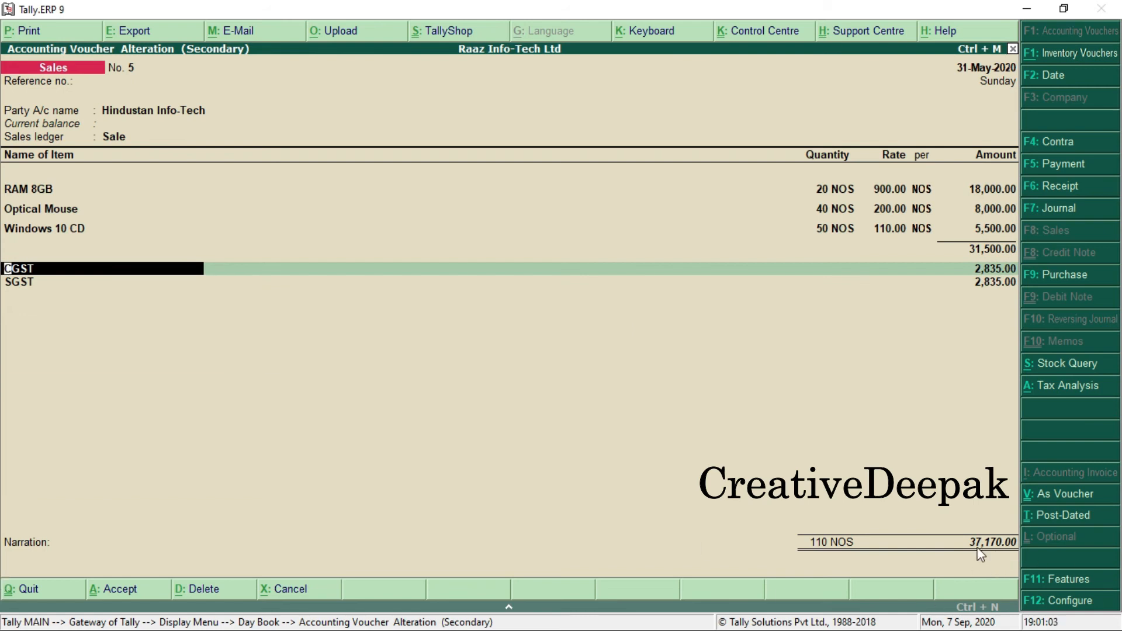
# Step: Keep the CGST, SGST and New Ref bill-wise entries and save the altered Hindustan Info-Tech Sales voucher
pyautogui.press('Return')
pyautogui.press('Return')
pyautogui.press('Return')
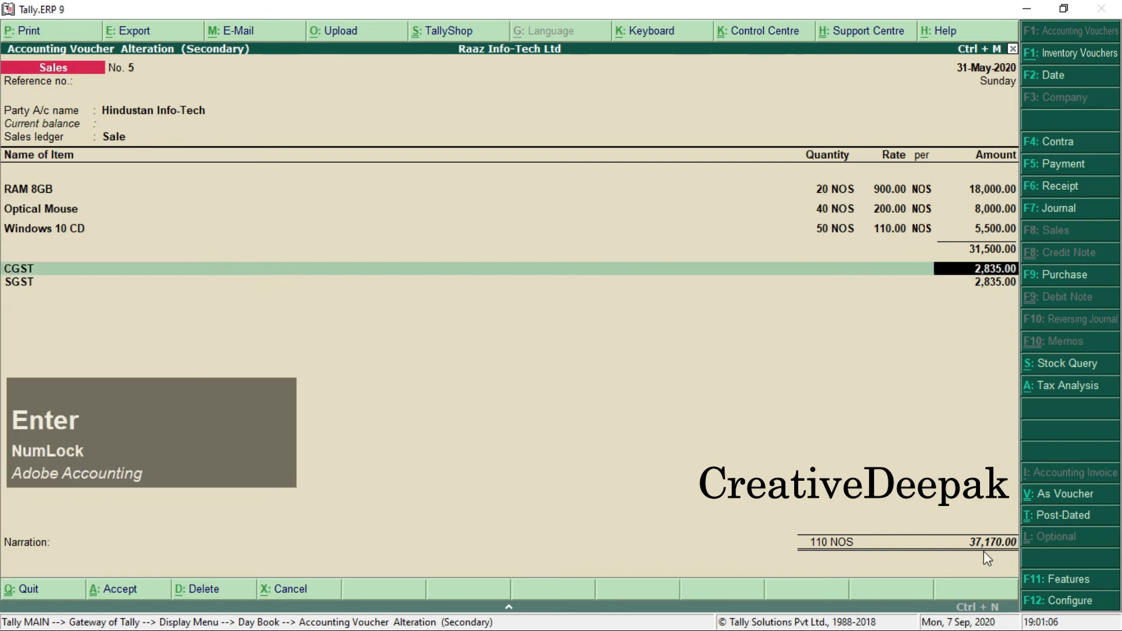
pyautogui.press('Return')
pyautogui.press('Return')
pyautogui.press('Return')
pyautogui.press('Return')
pyautogui.press('Return')
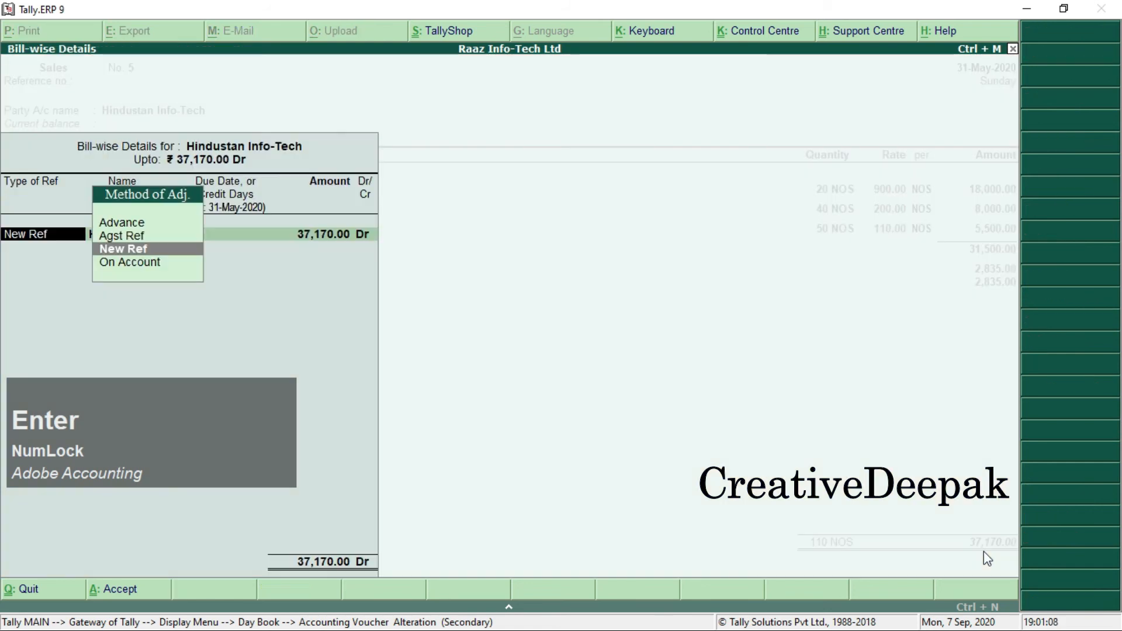
pyautogui.press('Return')
pyautogui.press('Return')
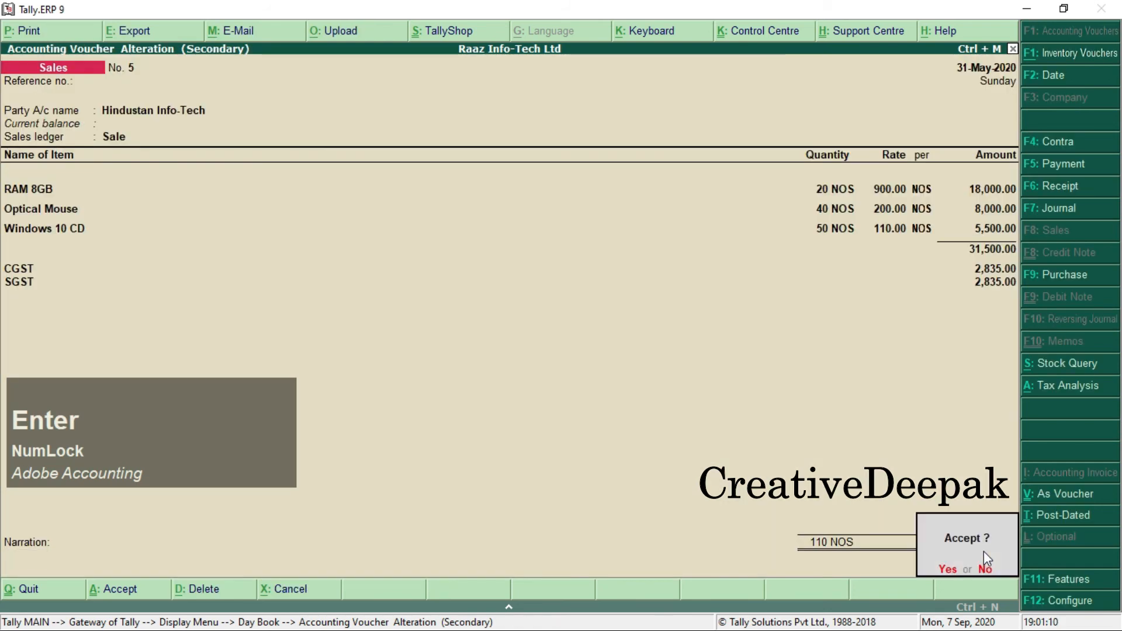
pyautogui.press('Return')
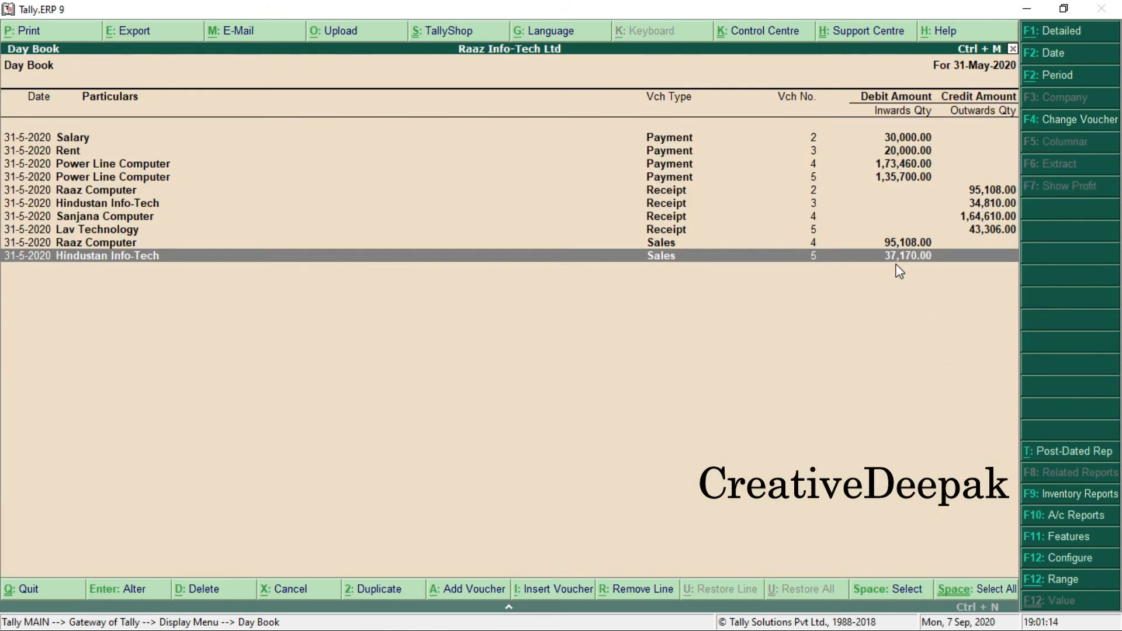
# Step: Compare the corrected Hindustan Info-Tech sale total with the HT/01 credit in bank statement f.pdf
pyautogui.hotkey('alt', 'Tab')
pyautogui.click(88, 13)
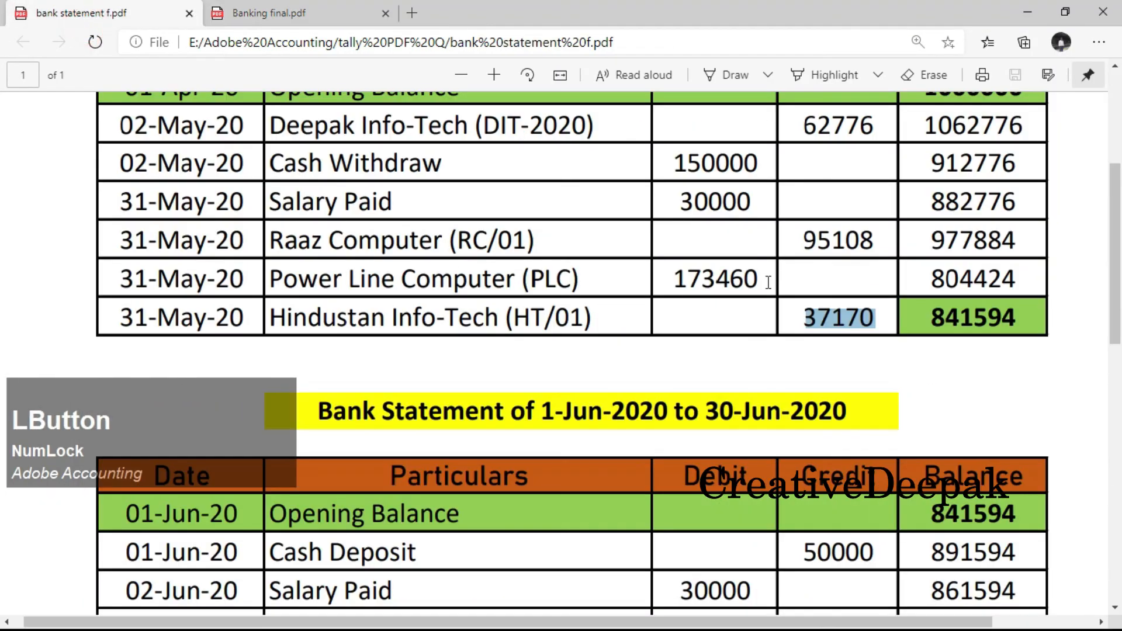
pyautogui.moveTo(803, 327); pyautogui.dragTo(877, 327)
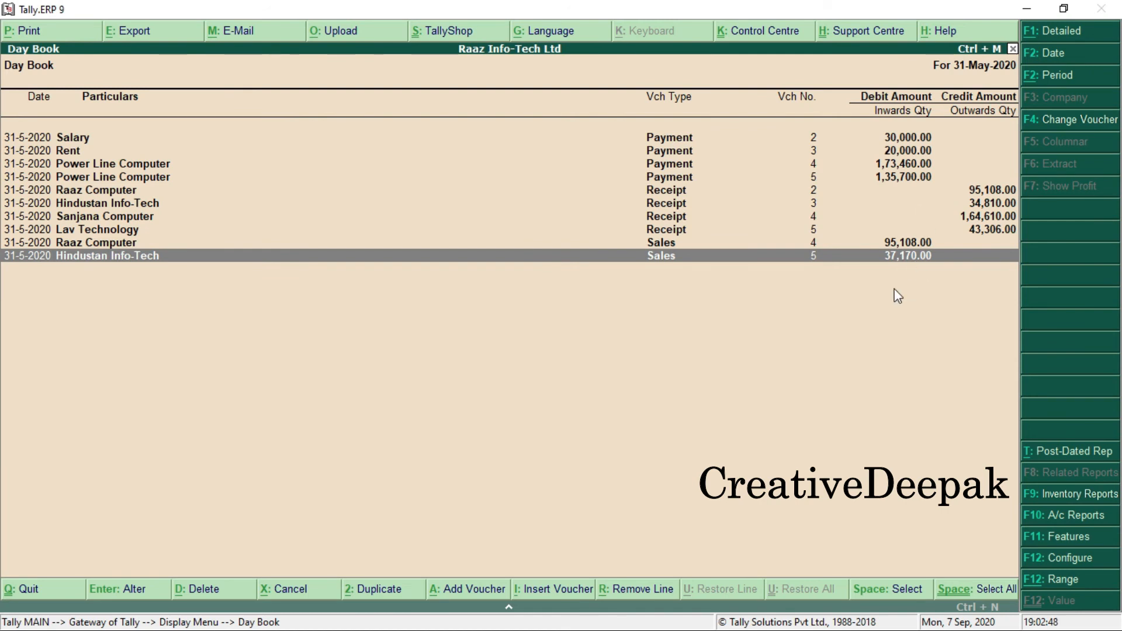
# Step: Compare the Hindustan Info-Tech receipt amount with the Hindustan Info-Tech sale amount in the 31-May-2020 Day Book
pyautogui.press('Up')
pyautogui.press('Up')
pyautogui.press('Up')
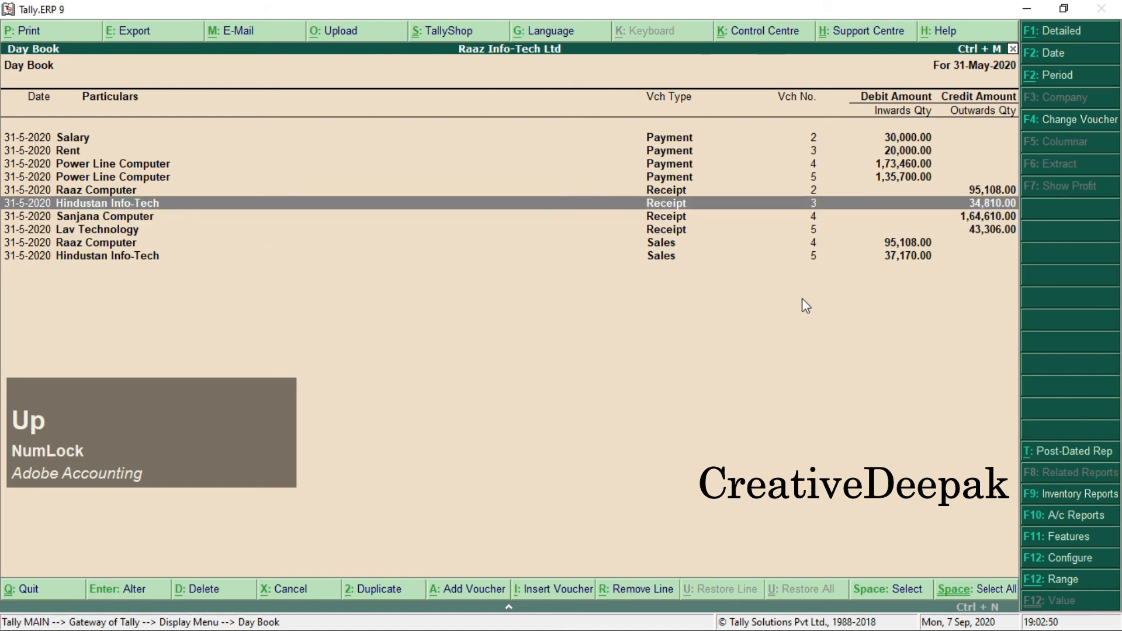
pyautogui.press('space')
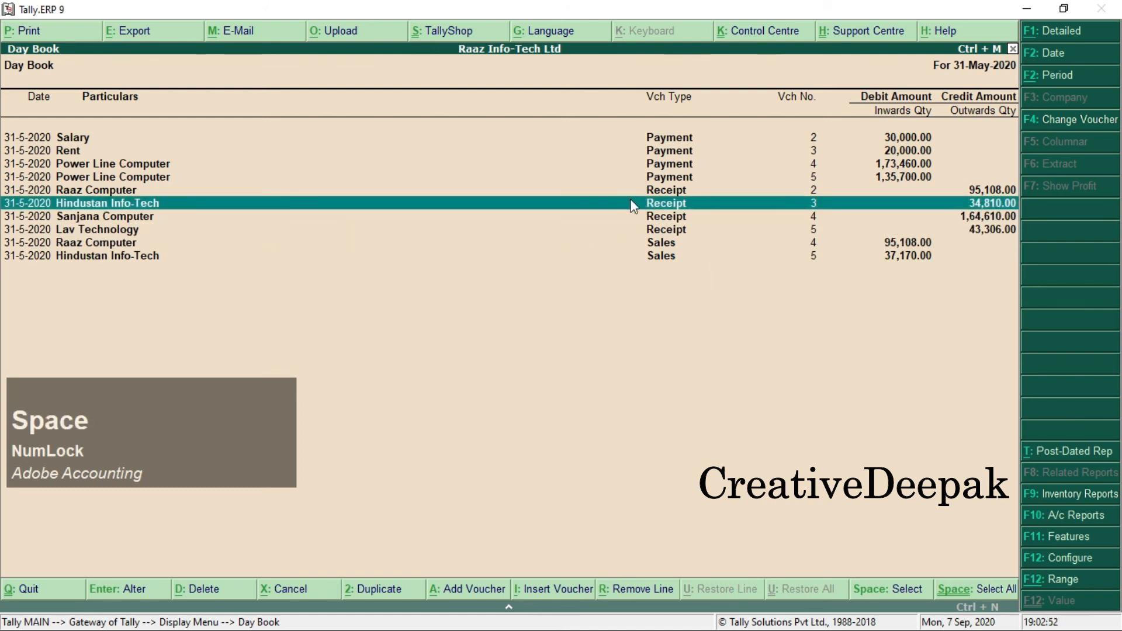
pyautogui.press('space')
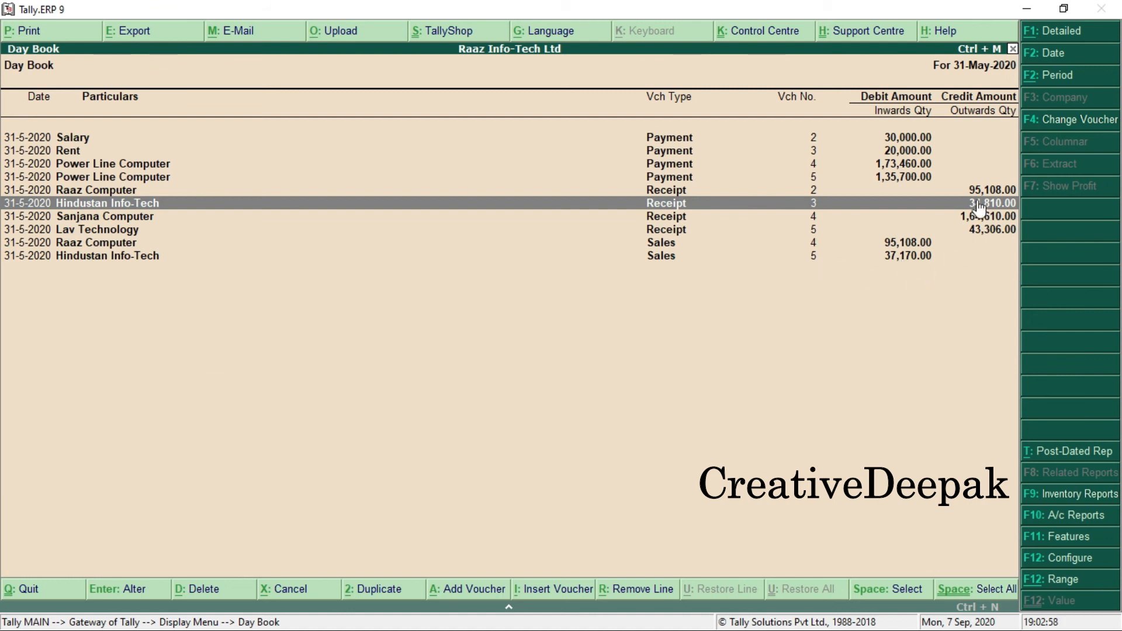
pyautogui.hotkey('ctrl', '2')
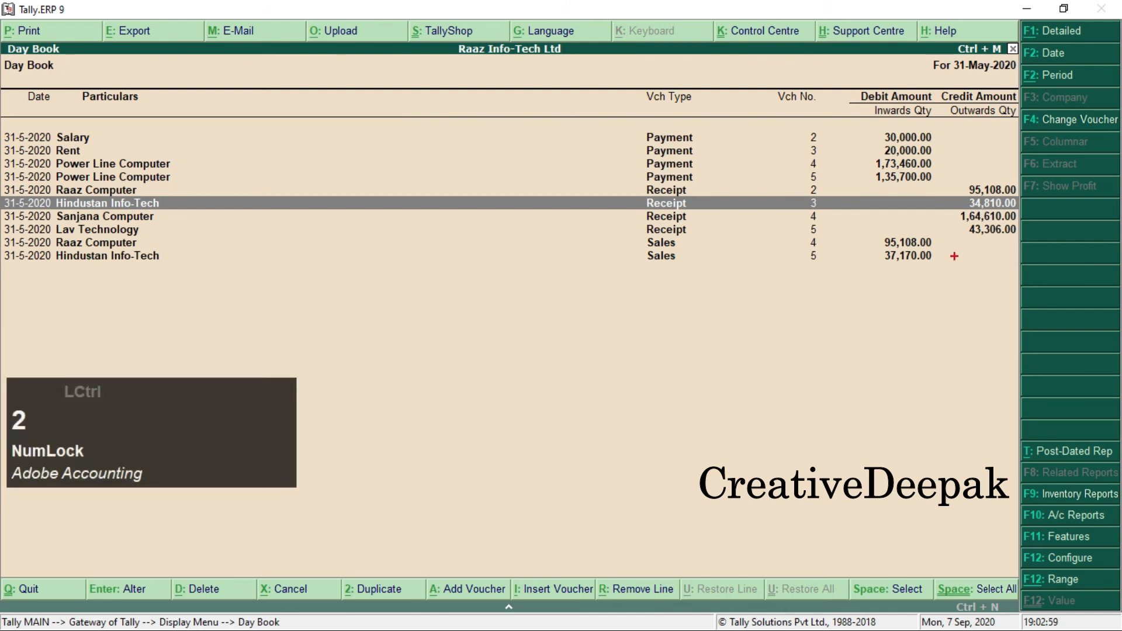
pyautogui.moveTo(869, 252); pyautogui.dragTo(946, 274)
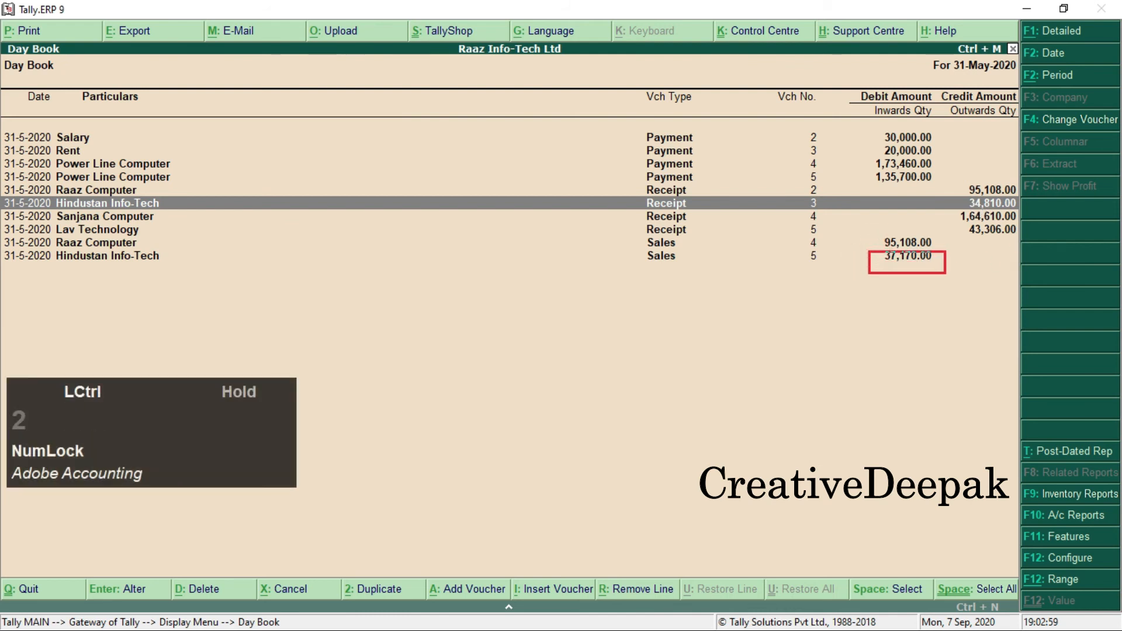
pyautogui.moveTo(947, 190); pyautogui.dragTo(1017, 216)
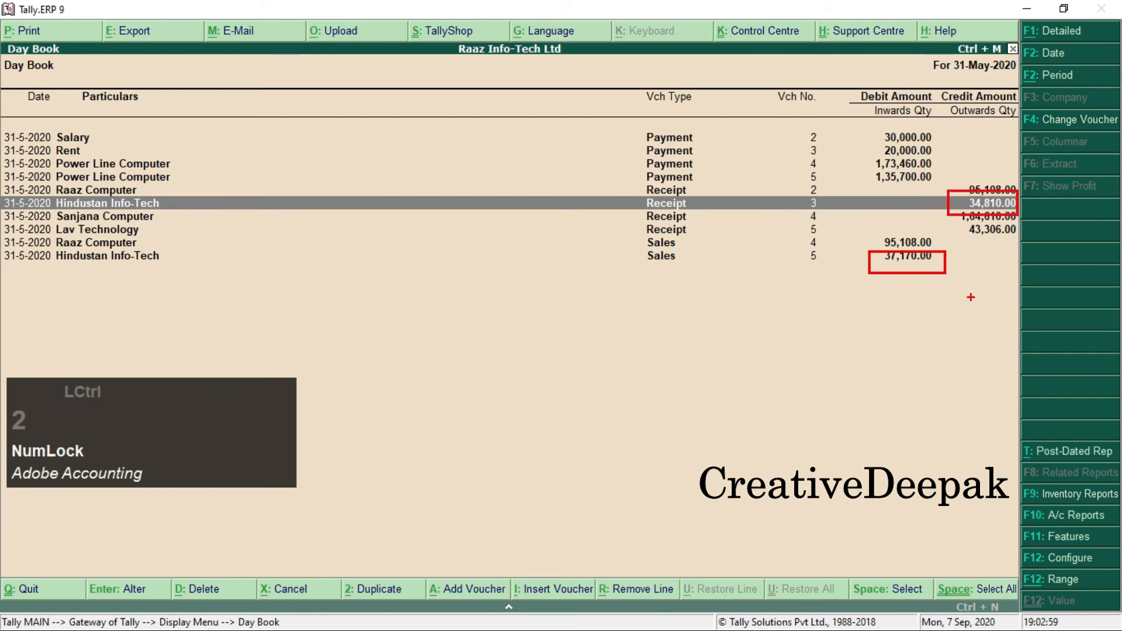
pyautogui.press('Escape')
# Step: Open the Hindustan Info-Tech Receipt voucher and review its amount and HT/01 Agst Ref entry
pyautogui.press('Return')
pyautogui.press('Return')
pyautogui.press('Return')
pyautogui.press('Return')
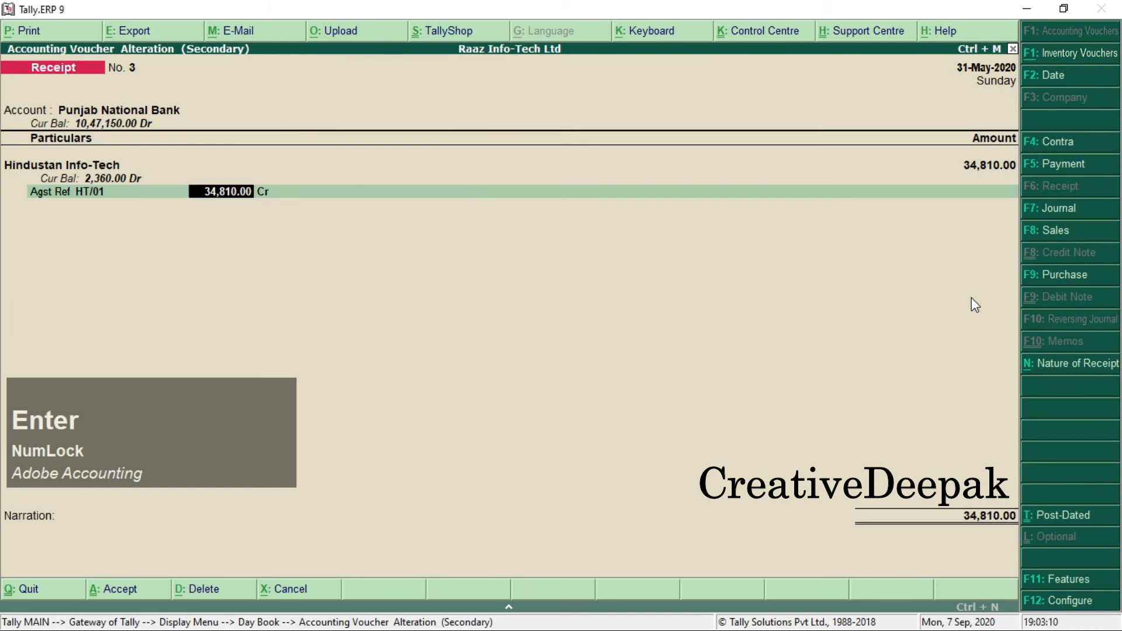
pyautogui.press('Return')
pyautogui.press('Return')
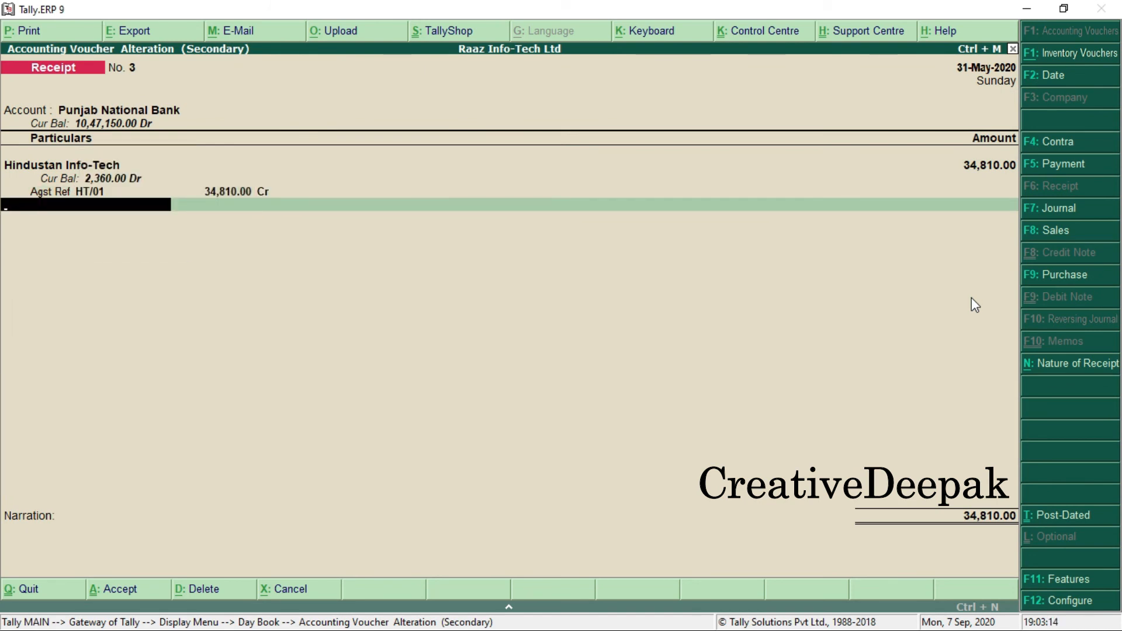
pyautogui.press('BackSpace')
pyautogui.press('BackSpace')
pyautogui.press('BackSpace')
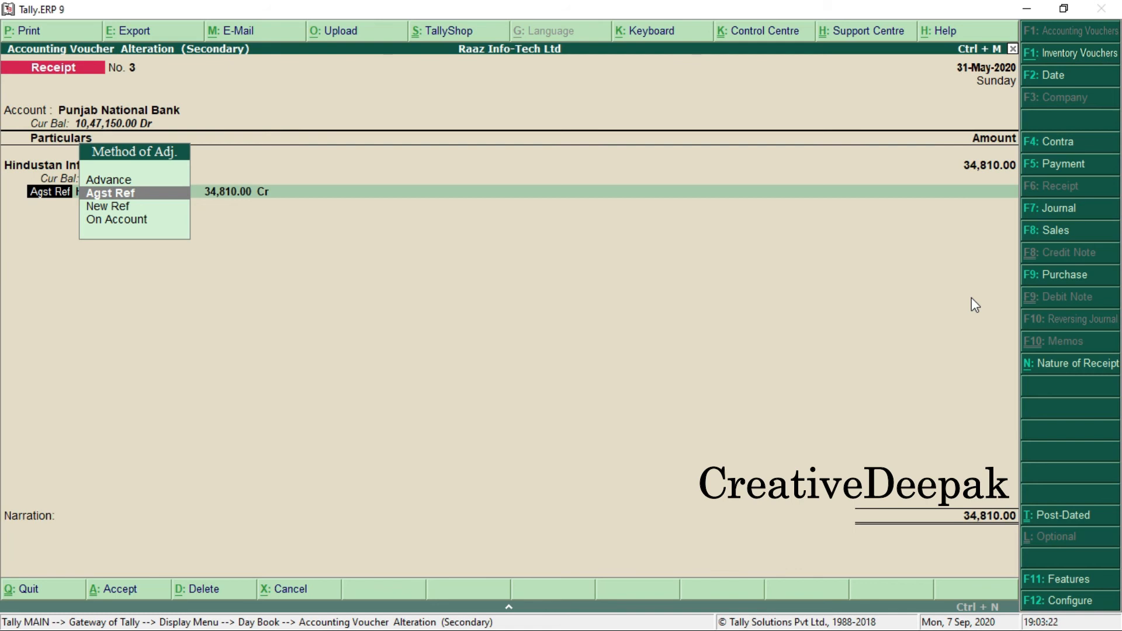
# Step: Delete the Hindustan Info-Tech Receipt voucher and return to the Gateway of Tally
pyautogui.hotkey('alt', 'd')
pyautogui.press('Escape')
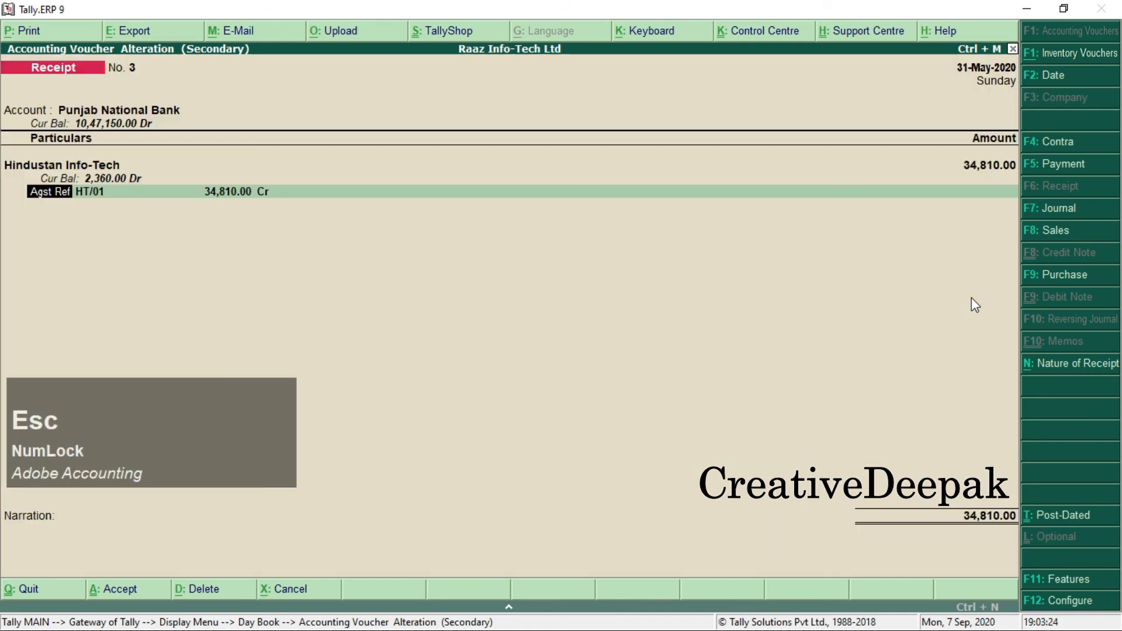
pyautogui.hotkey('alt', 'd')
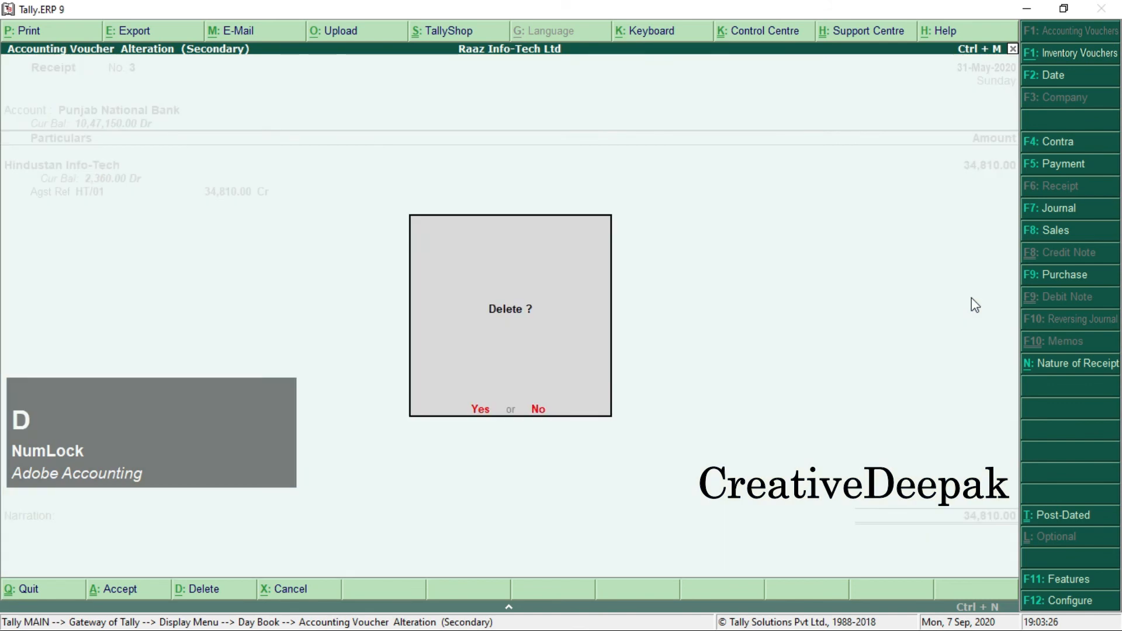
pyautogui.press('Return')
pyautogui.press('Escape')
pyautogui.press('Escape')
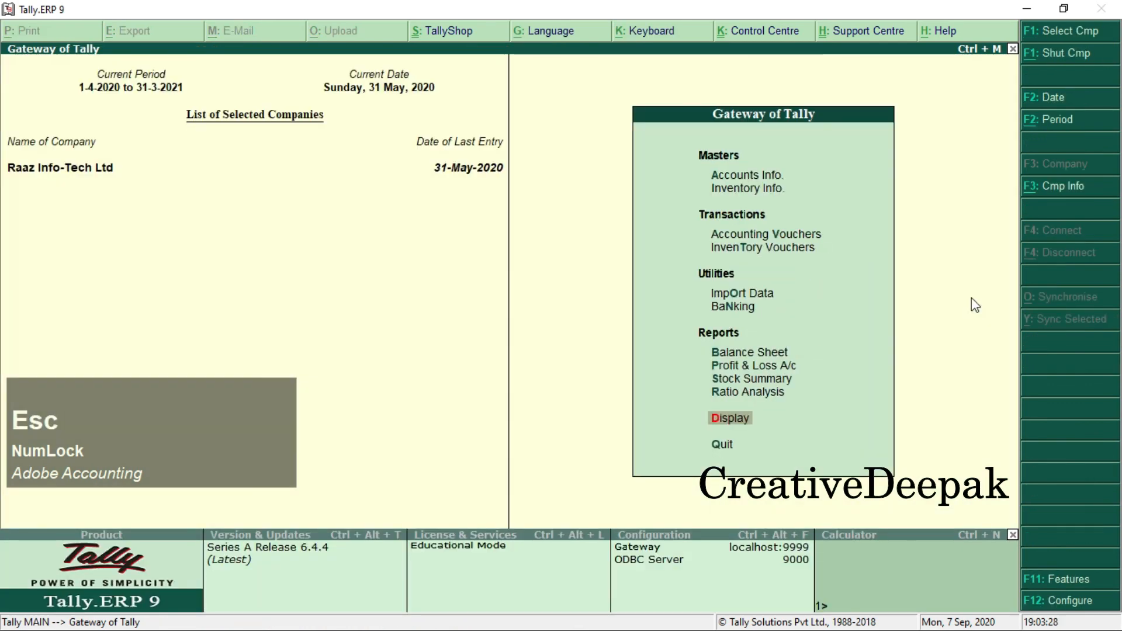
# Step: Start a Receipt voucher for Punjab National Bank from Hindustan Info-Tech, adjusted as Agst Ref against pending bill HT/01
pyautogui.press('v')
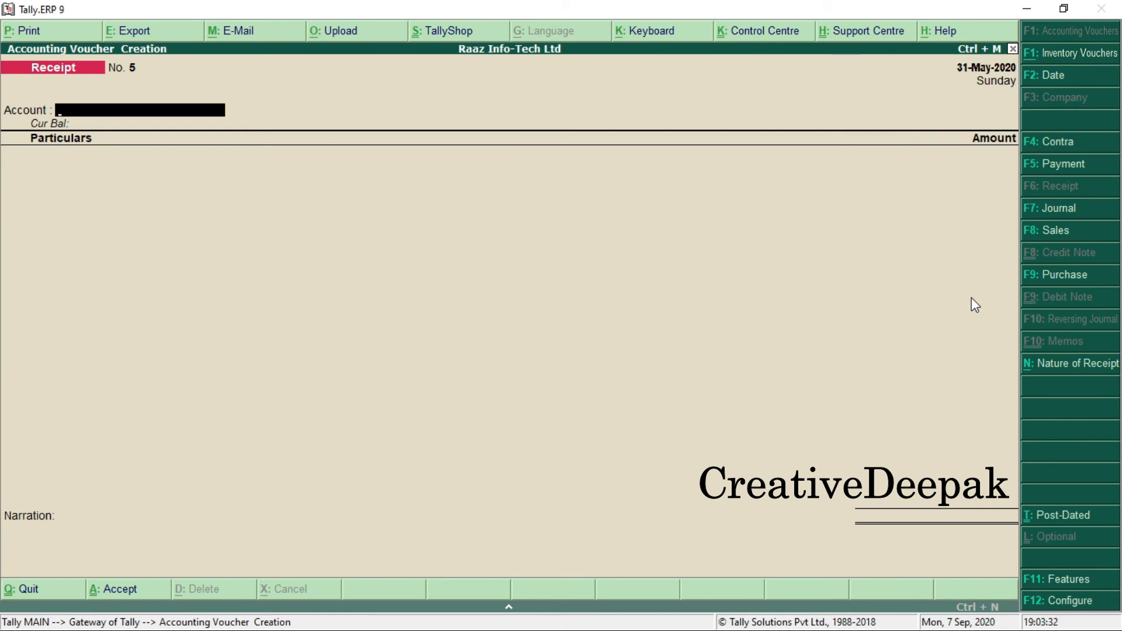
pyautogui.write('P')
pyautogui.press('Return')
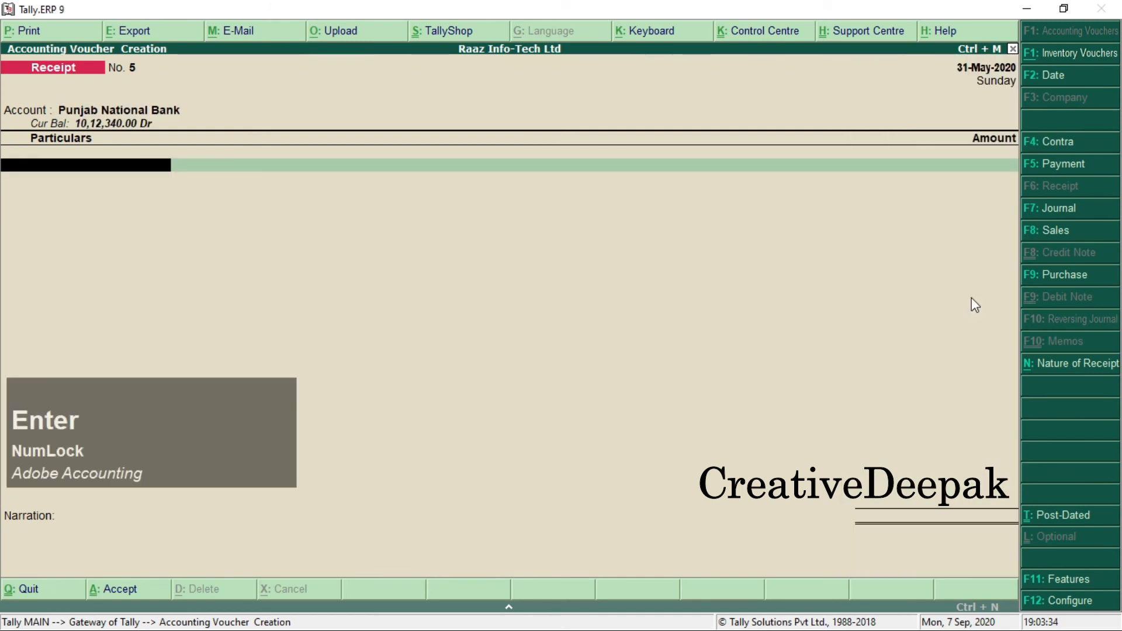
pyautogui.write('H')
pyautogui.press('Return')
pyautogui.press('Return')
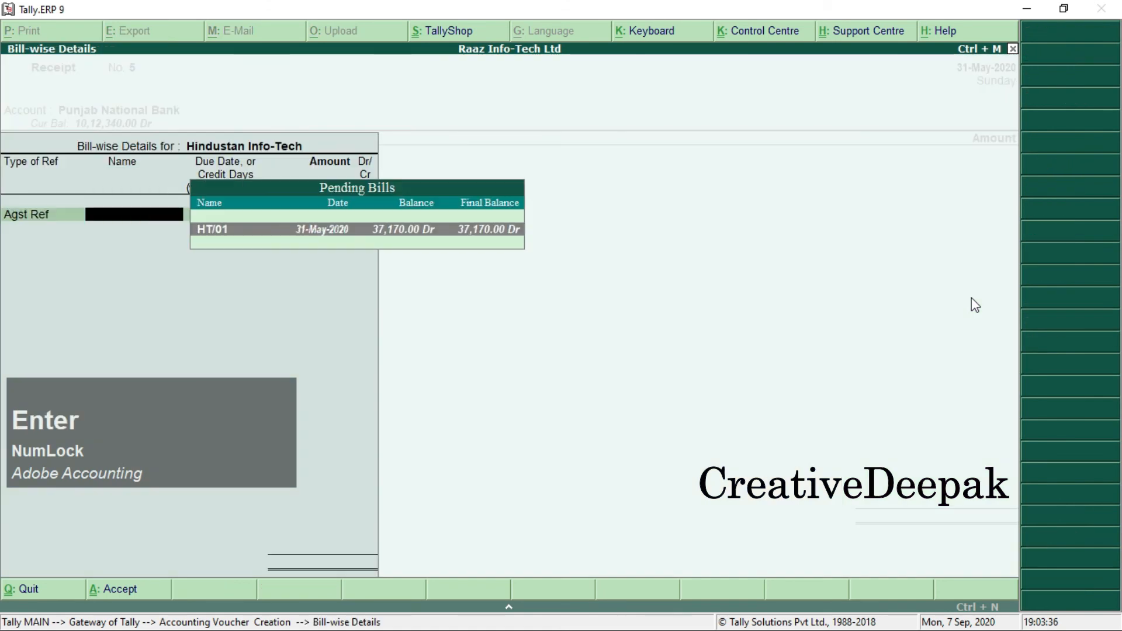
pyautogui.press('Return')
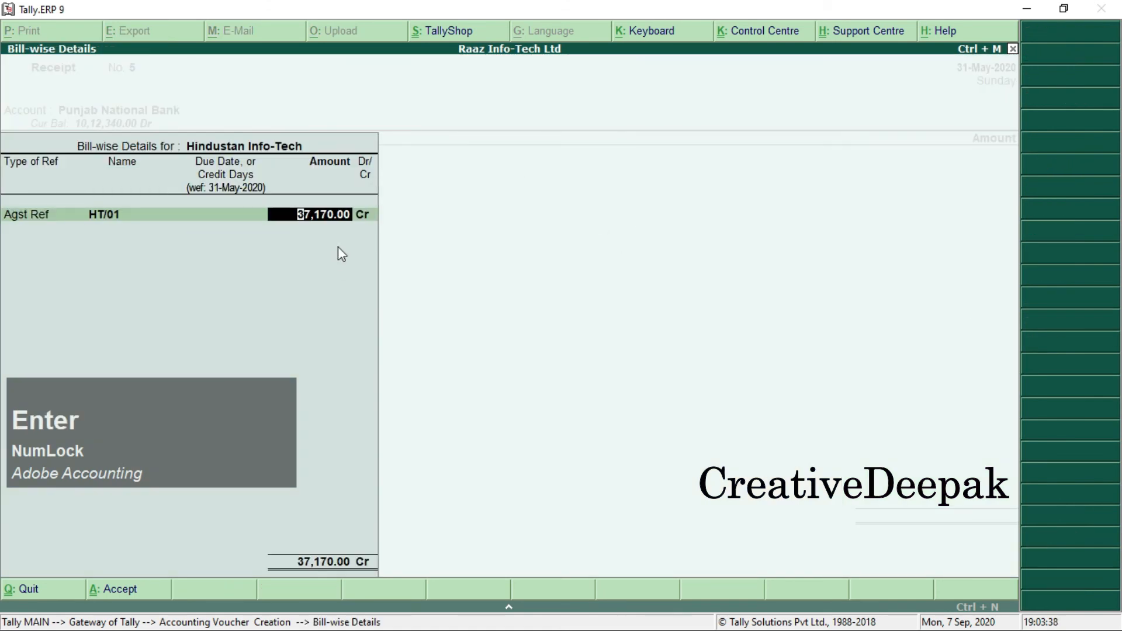
# Step: Accept the 37,170.00 amount against HT/01, save the Receipt voucher, and return to the Gateway of Tally
pyautogui.press('Return')
pyautogui.press('Return')
pyautogui.press('Return')
pyautogui.press('Return')
pyautogui.press('Return')
pyautogui.press('Return')
pyautogui.press('Return')
pyautogui.press('Return')
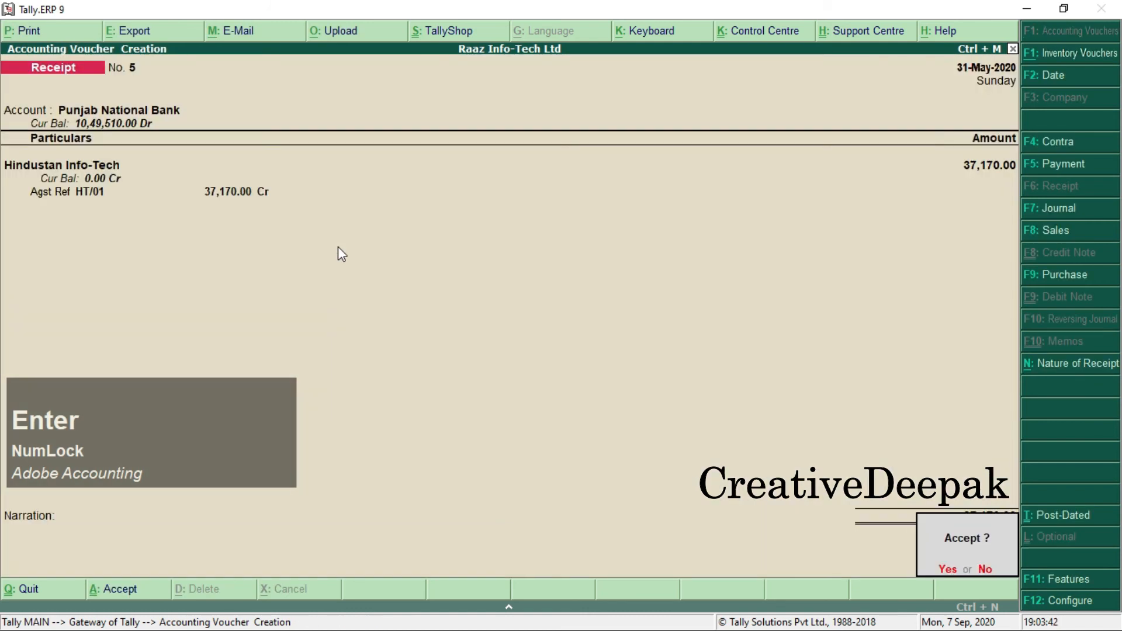
pyautogui.press('Return')
pyautogui.press('Escape')
pyautogui.press('Return')
pyautogui.press('Escape')
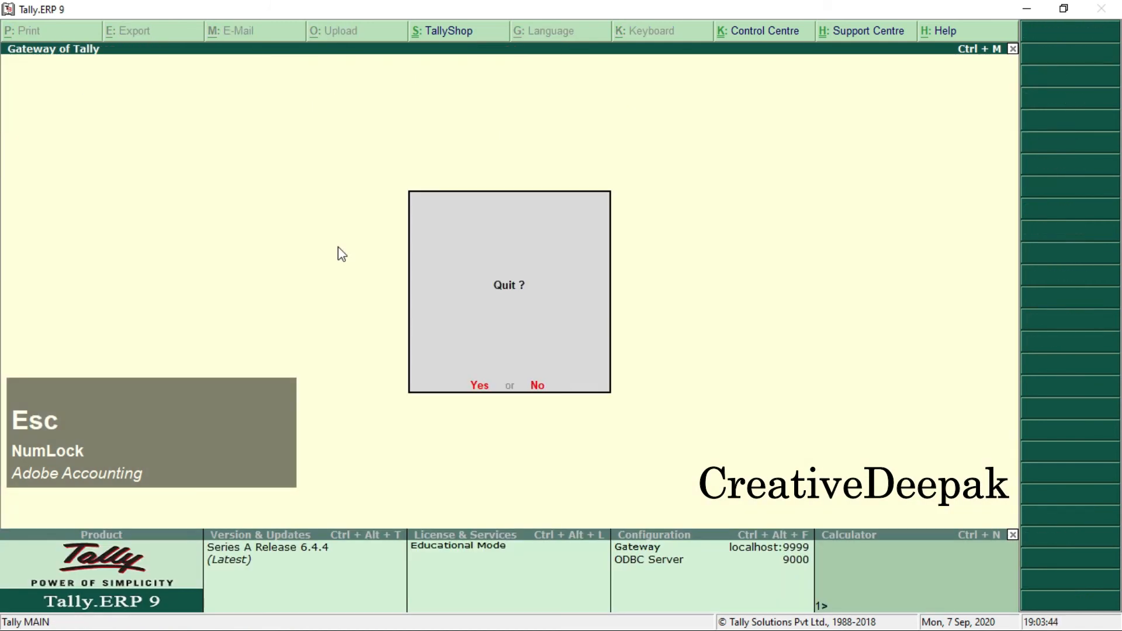
pyautogui.press('Escape')
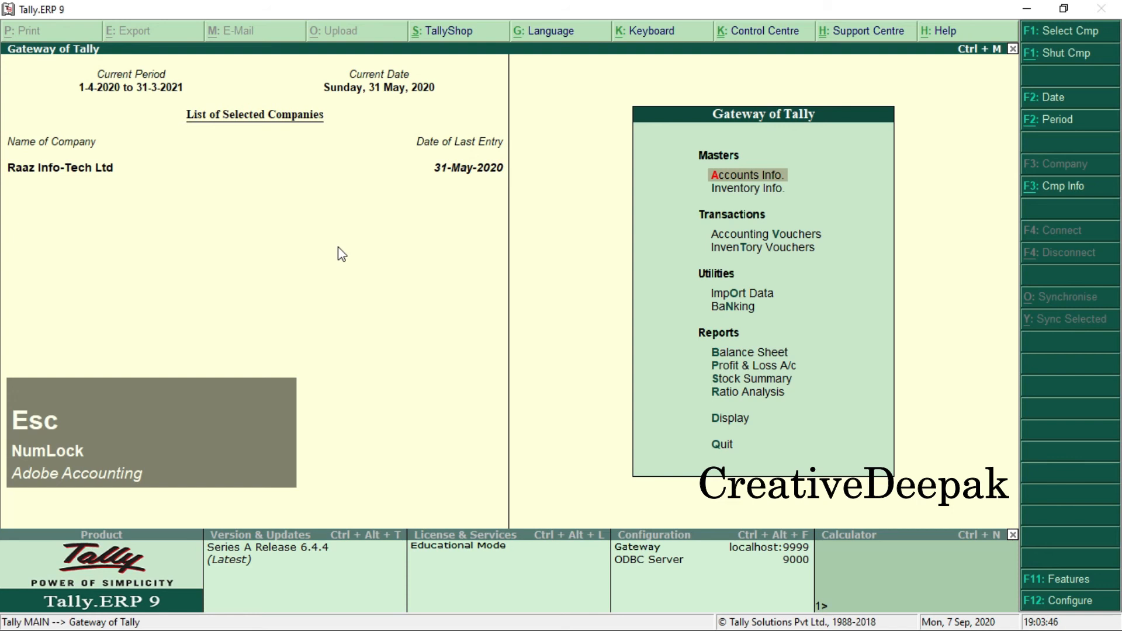
# Step: Open the Bank Reconciliation for the Punjab National Bank ledger
pyautogui.press('Down')
pyautogui.press('Down')
pyautogui.press('Down')
pyautogui.press('Down')
pyautogui.press('Down')
pyautogui.press('Return')
pyautogui.press('Down')
pyautogui.press('Down')
pyautogui.press('Return')
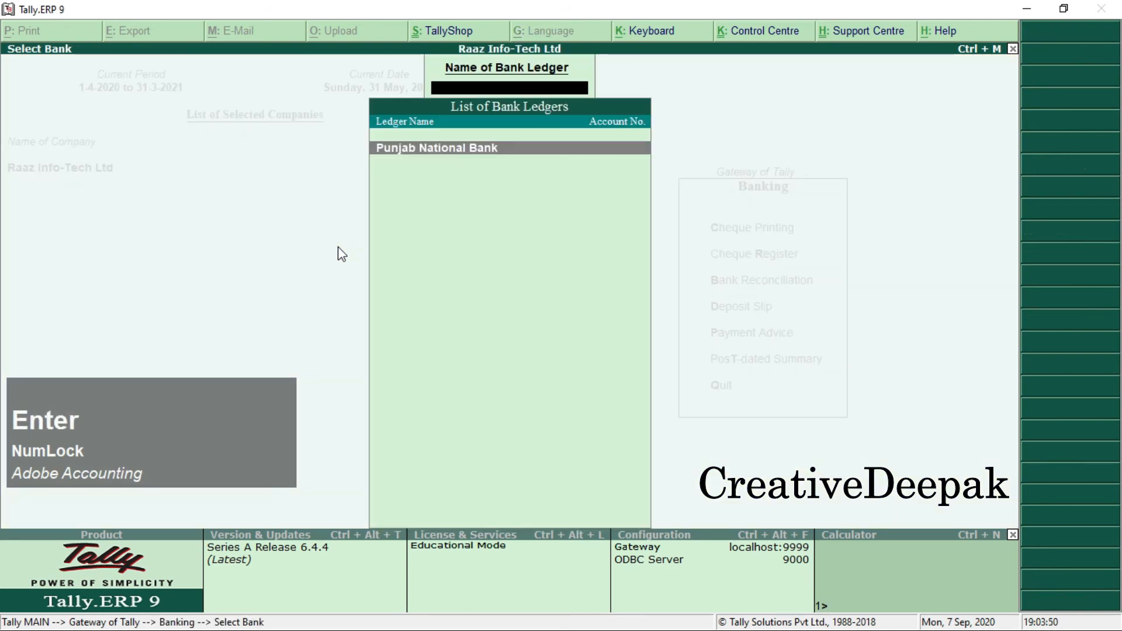
pyautogui.press('Return')
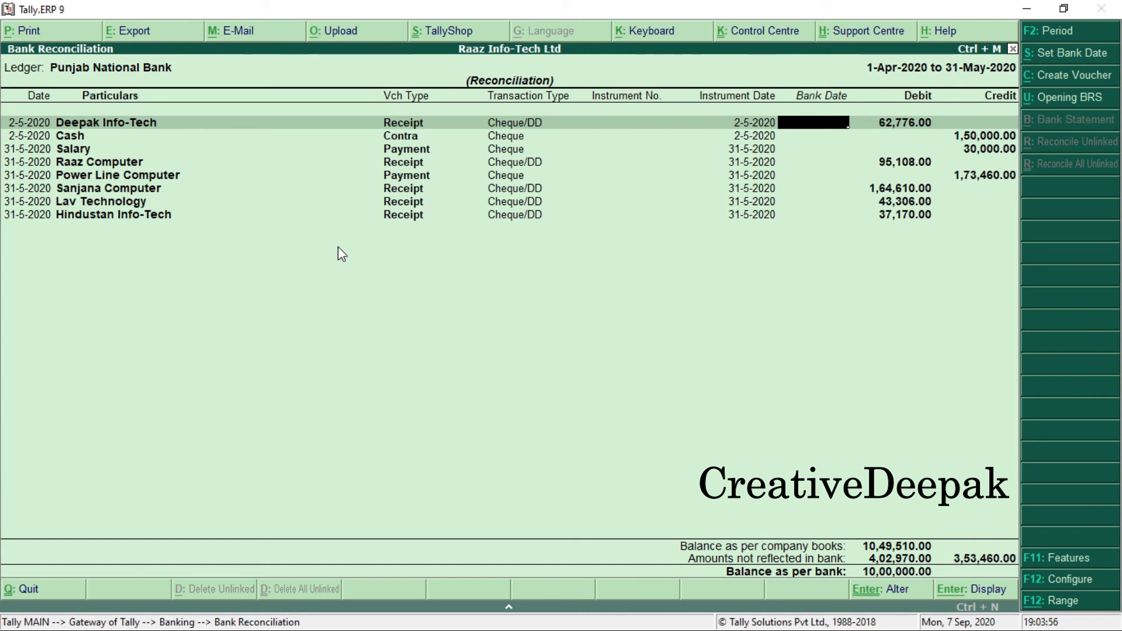
# Step: Set the bank date to 2-5-2020 for the Deepak Info-Tech receipt and the Cash contra entry
pyautogui.write('2')
pyautogui.press('Return')
pyautogui.write('2')
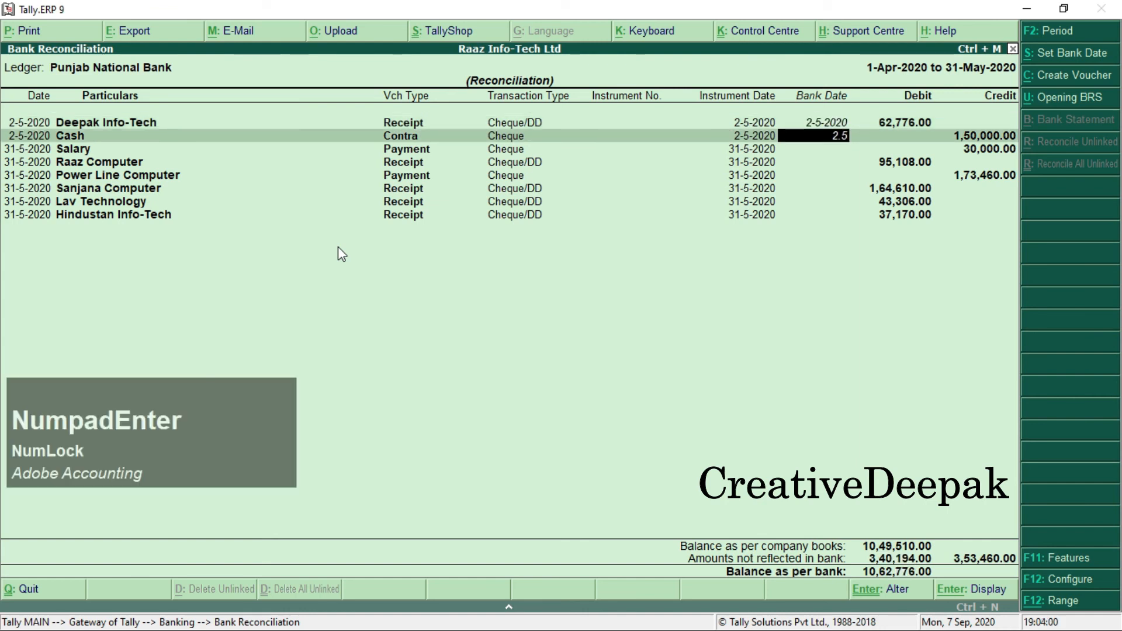
pyautogui.press('Return')
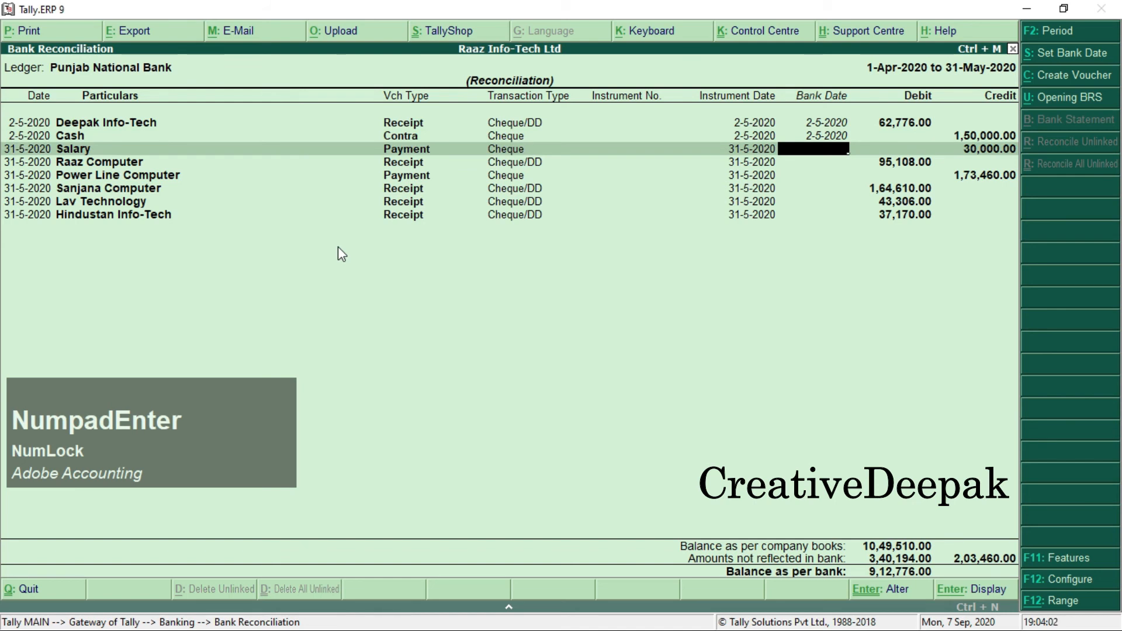
# Step: Set the bank date to 31-5-2020 for the Salary, Raaz Computer and Power Line Computer entries
pyautogui.write('31.5')
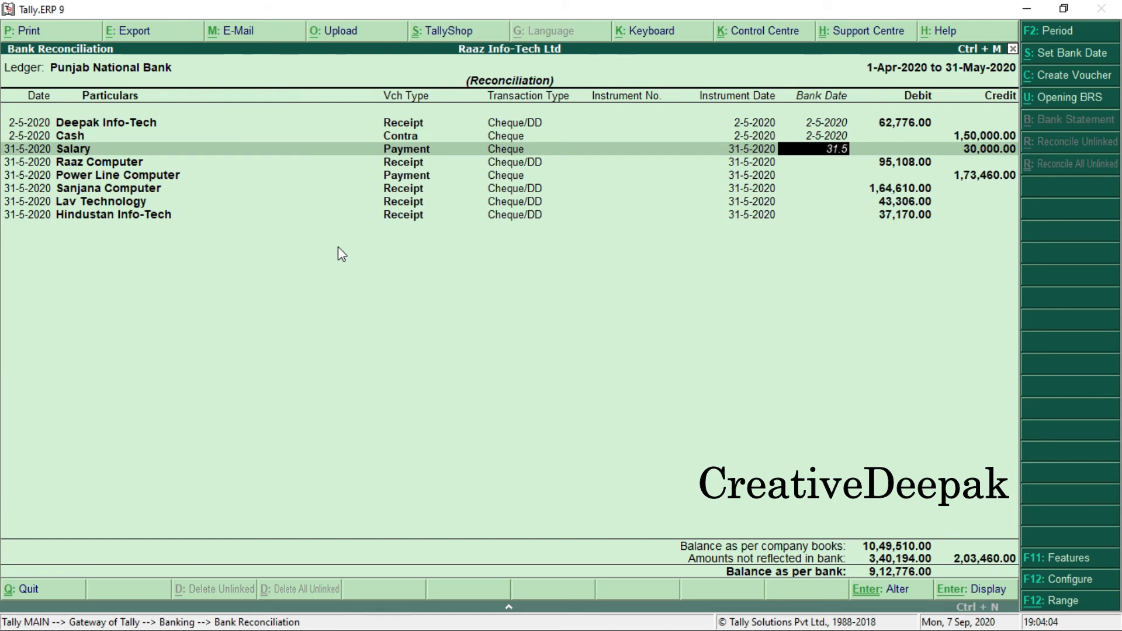
pyautogui.press('Return')
pyautogui.write('31.5')
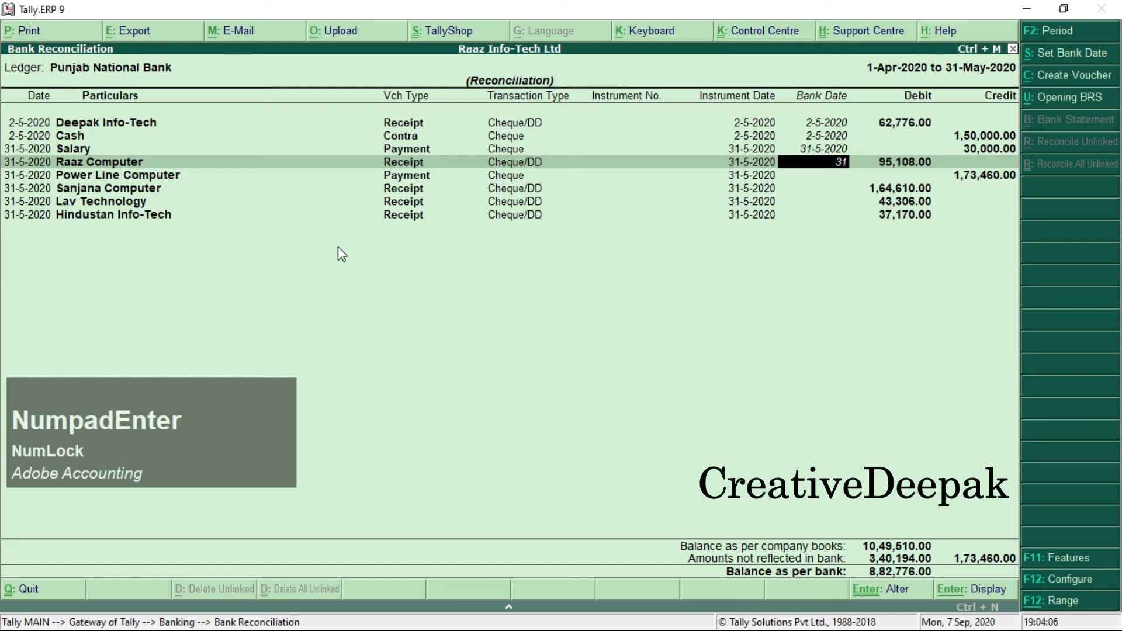
pyautogui.press('Return')
pyautogui.write('31.5')
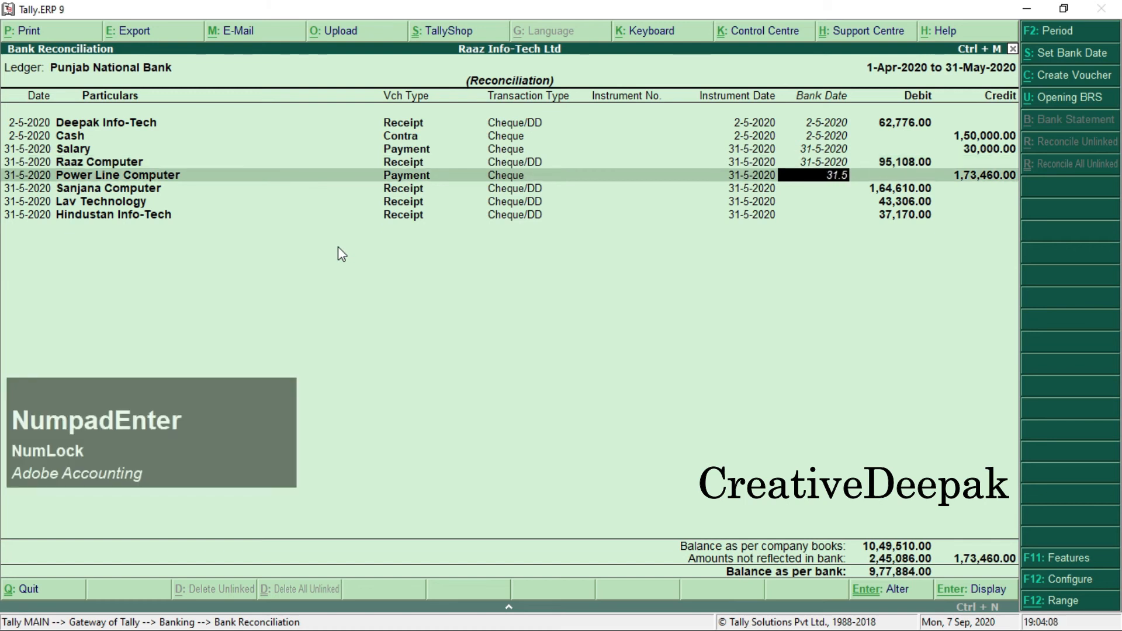
pyautogui.press('Return')
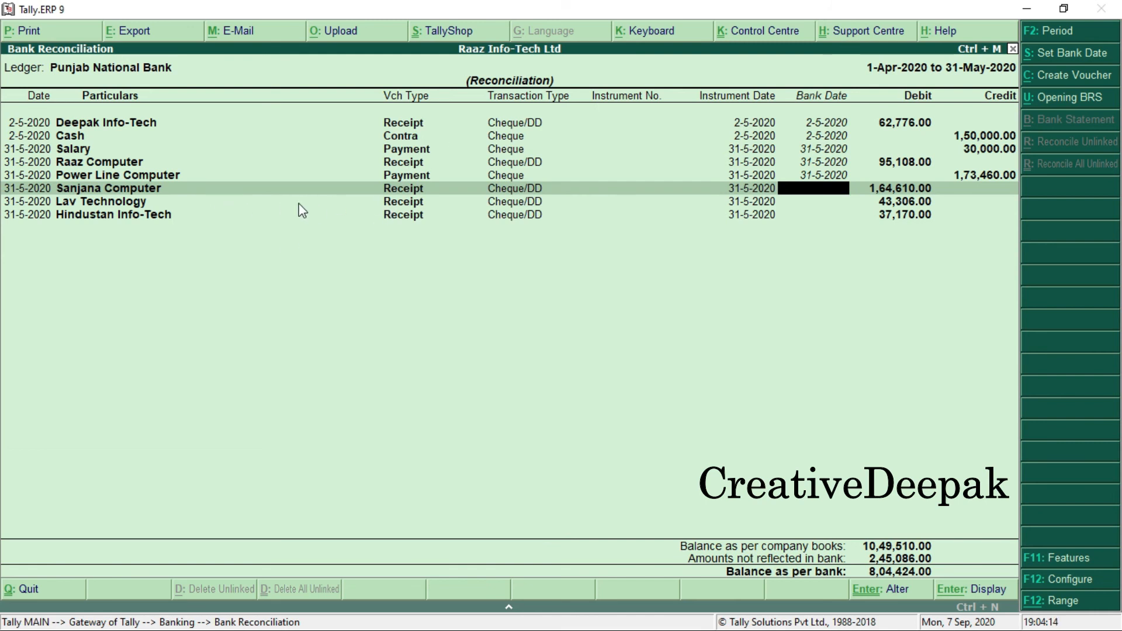
# Step: Check the Raaz Computer and Power Line Computer lines in bank statement f.pdf against their entries in the reconciliation list
pyautogui.hotkey('alt', 'Tab')
pyautogui.moveTo(323, 279); pyautogui.dragTo(524, 280)
pyautogui.moveTo(277, 247); pyautogui.dragTo(450, 243)
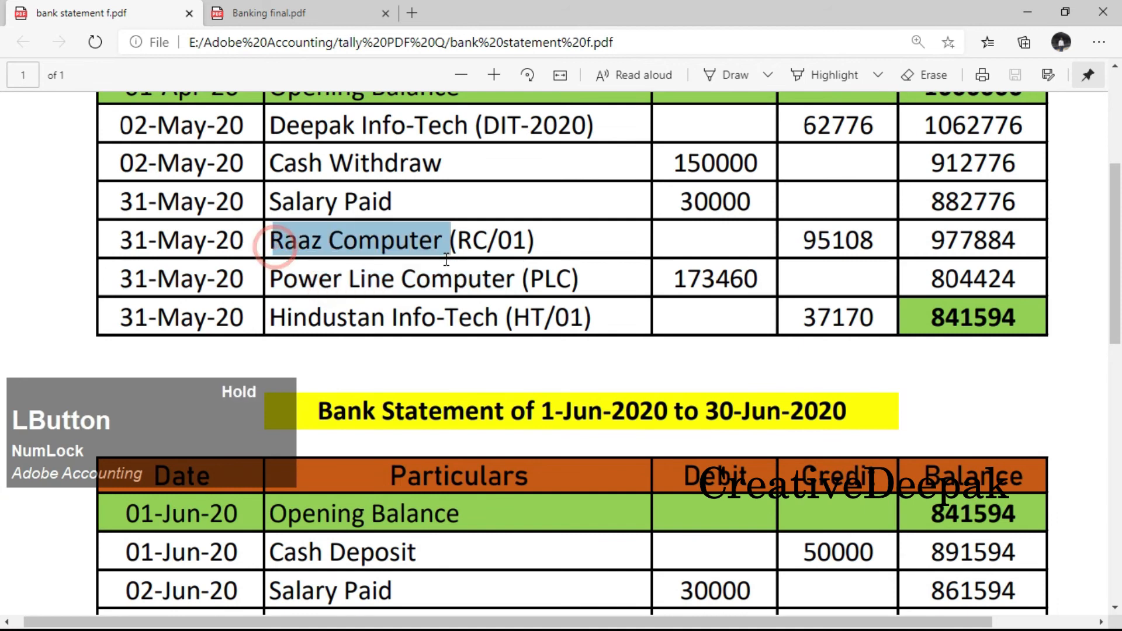
pyautogui.hotkey('alt', 'Tab')
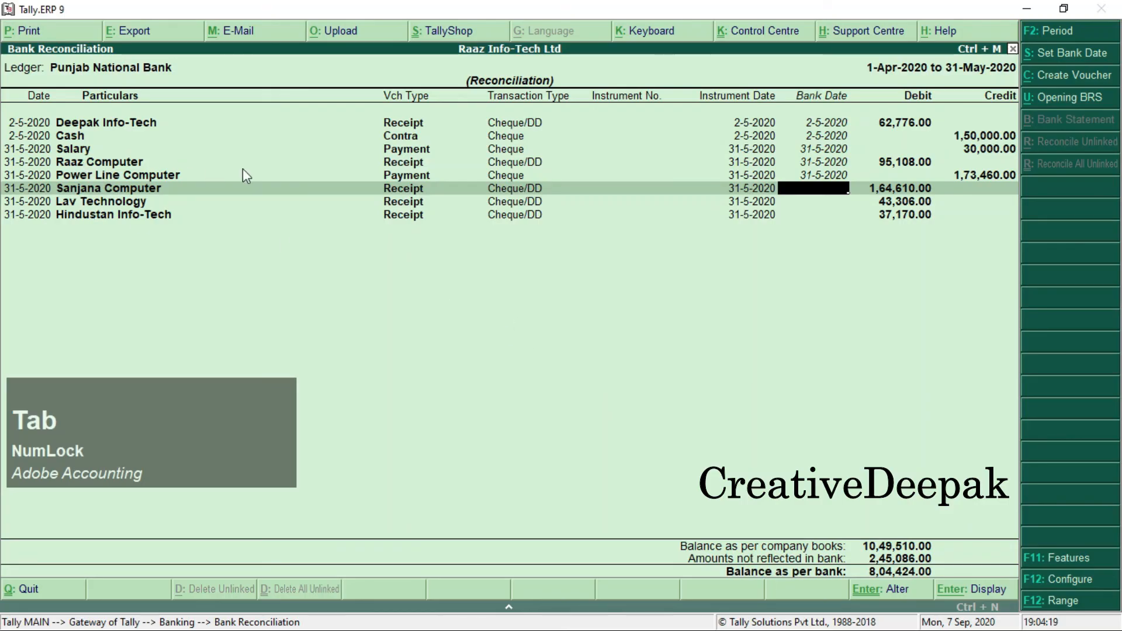
pyautogui.click(823, 164)
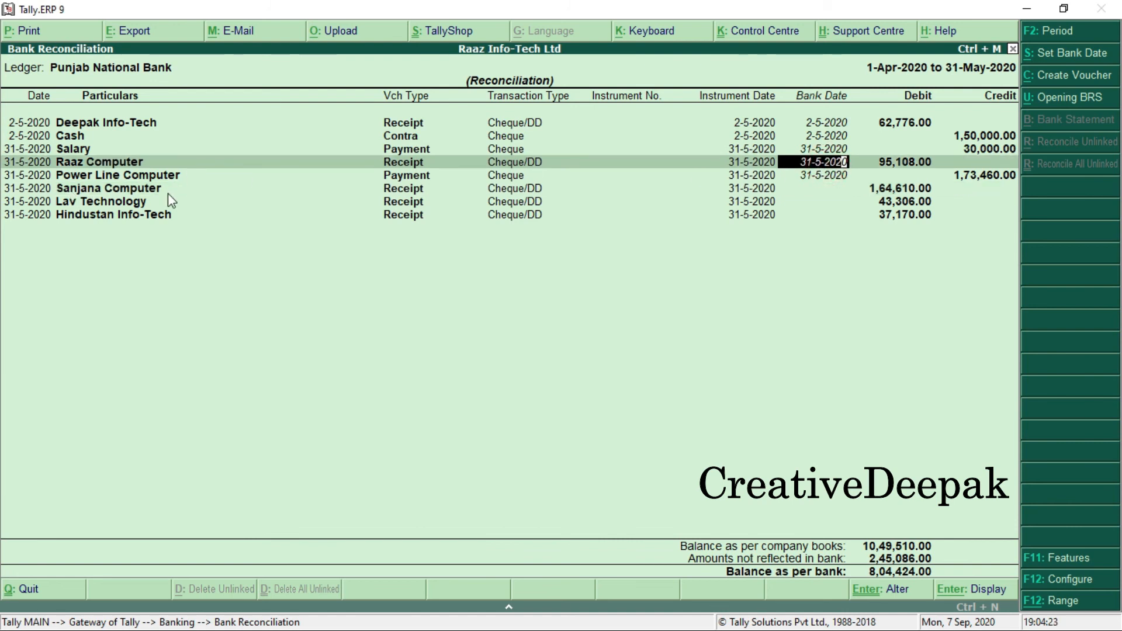
pyautogui.press('Return')
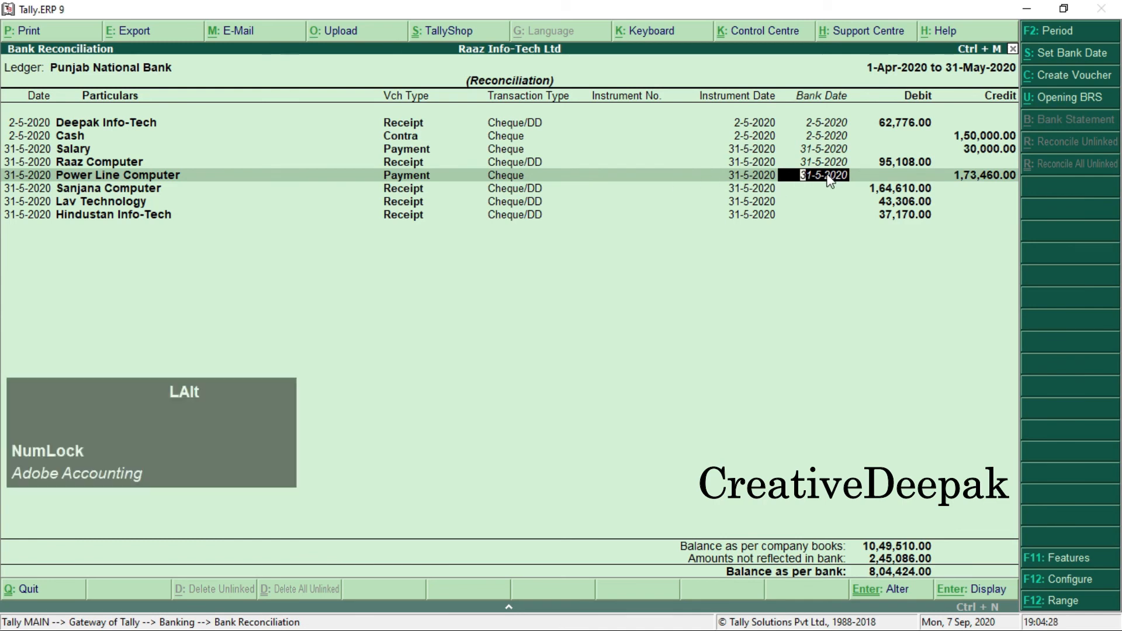
# Step: Check the dates of the Power Line Computer (PLC) and Hindustan Info-Tech (HT/01) lines in bank statement f.pdf
pyautogui.hotkey('alt', 'Tab')
pyautogui.moveTo(267, 281); pyautogui.dragTo(577, 281)
pyautogui.moveTo(120, 284); pyautogui.dragTo(257, 281)
pyautogui.moveTo(121, 325); pyautogui.dragTo(611, 317)
pyautogui.hotkey('alt', 'Tab')
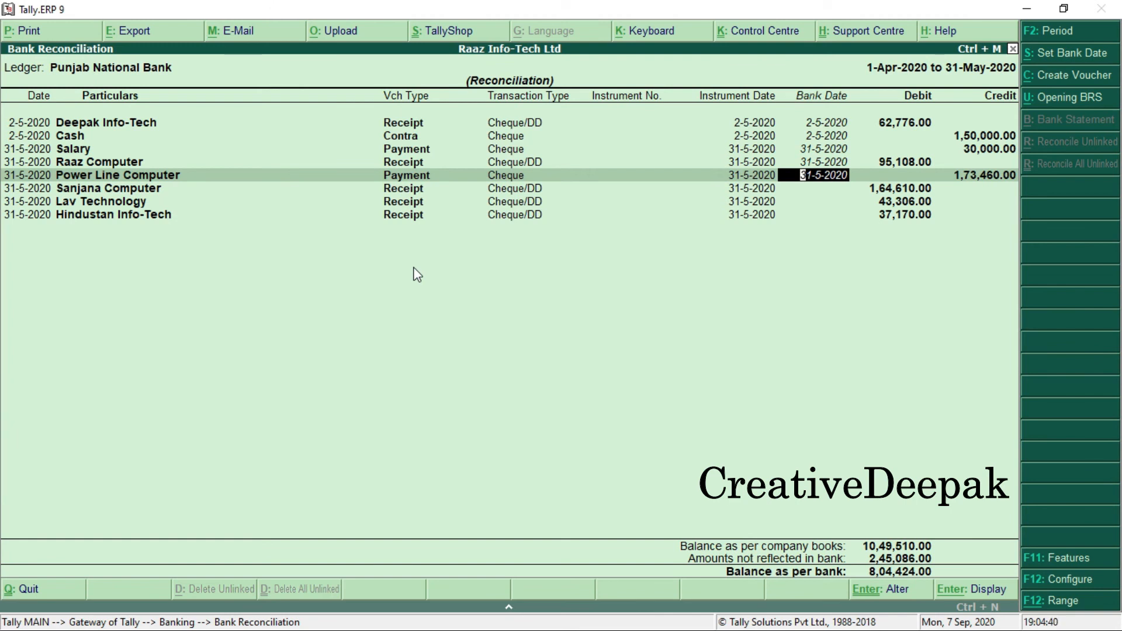
# Step: Set the bank date to 31-5-2020 for the Hindustan Info-Tech receipt, keeping the reconciliation open without accepting it
pyautogui.press('Return')
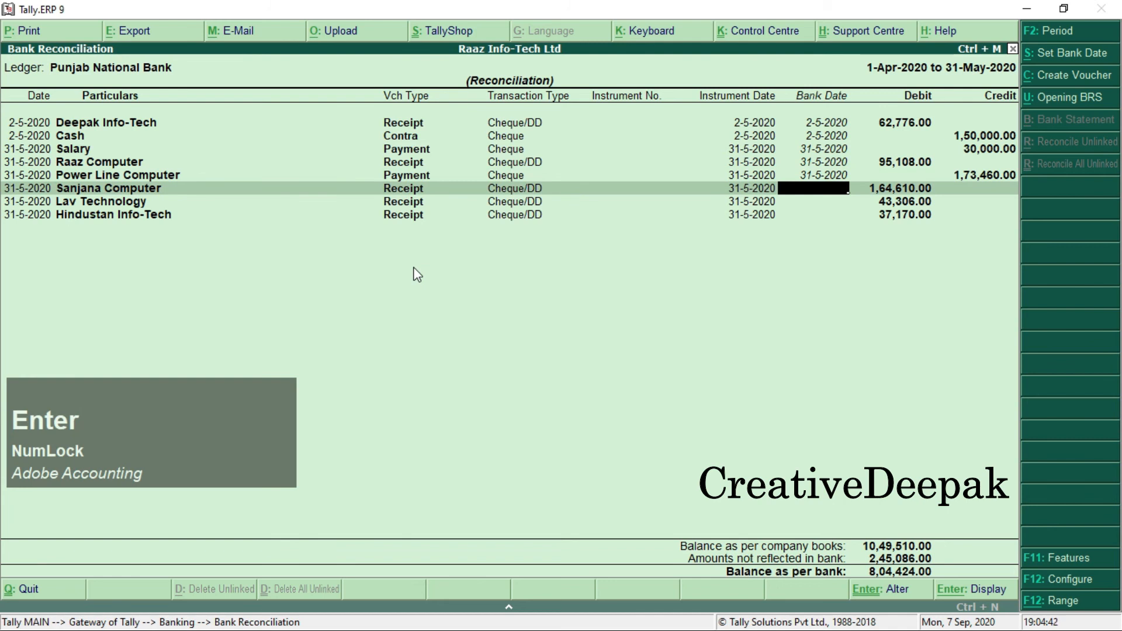
pyautogui.press('Return')
pyautogui.press('Return')
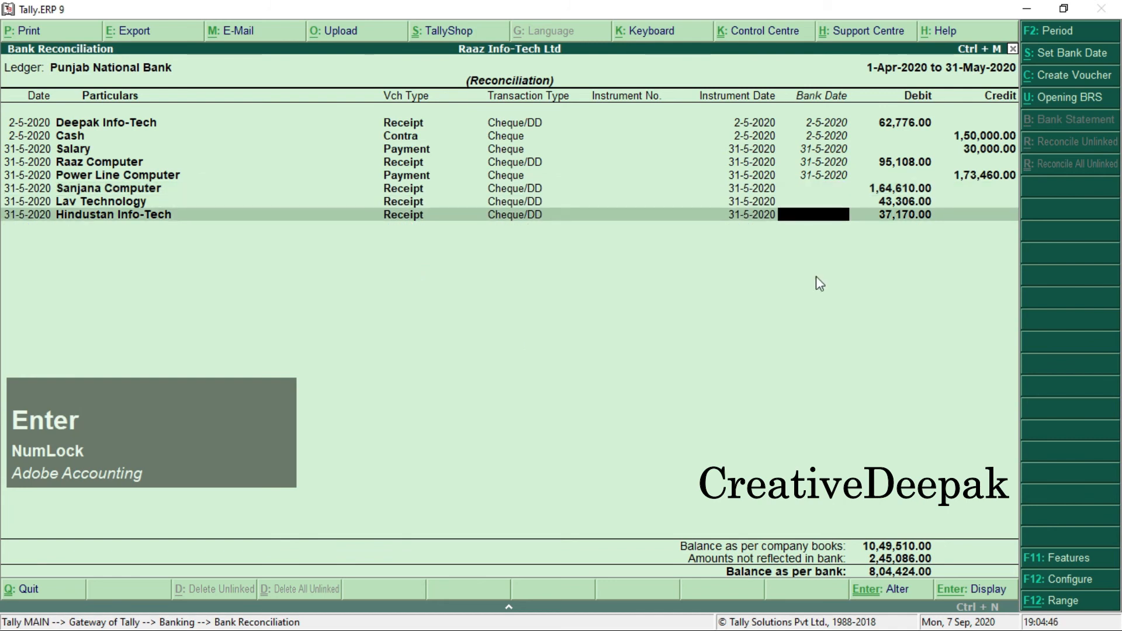
pyautogui.hotkey('alt', 'Tab')
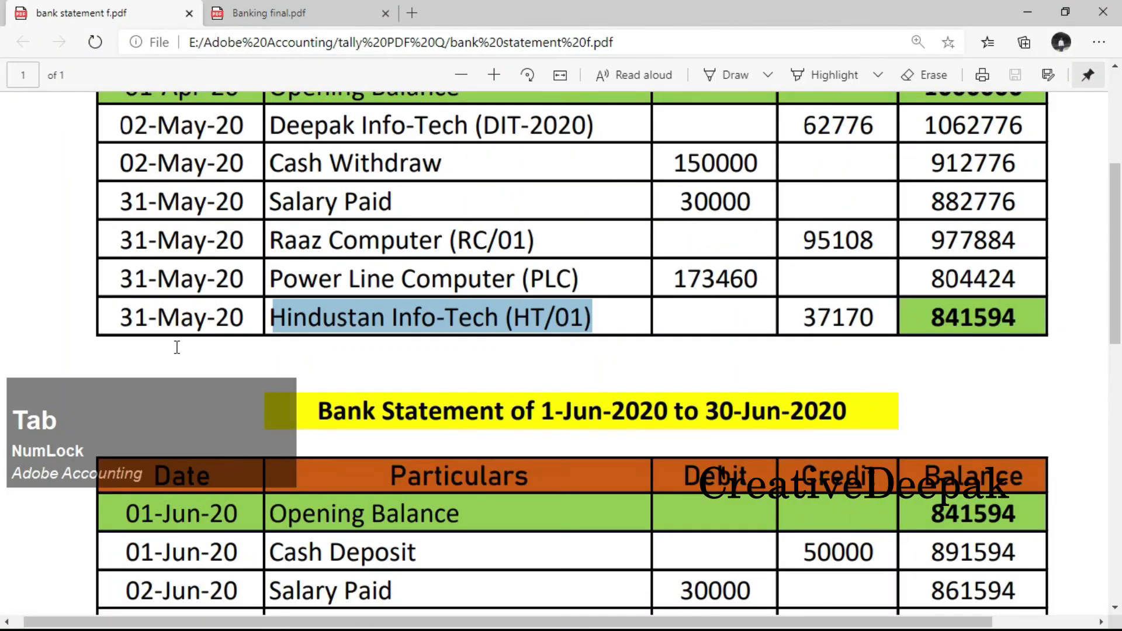
pyautogui.hotkey('alt', 'Tab')
pyautogui.write('31-5')
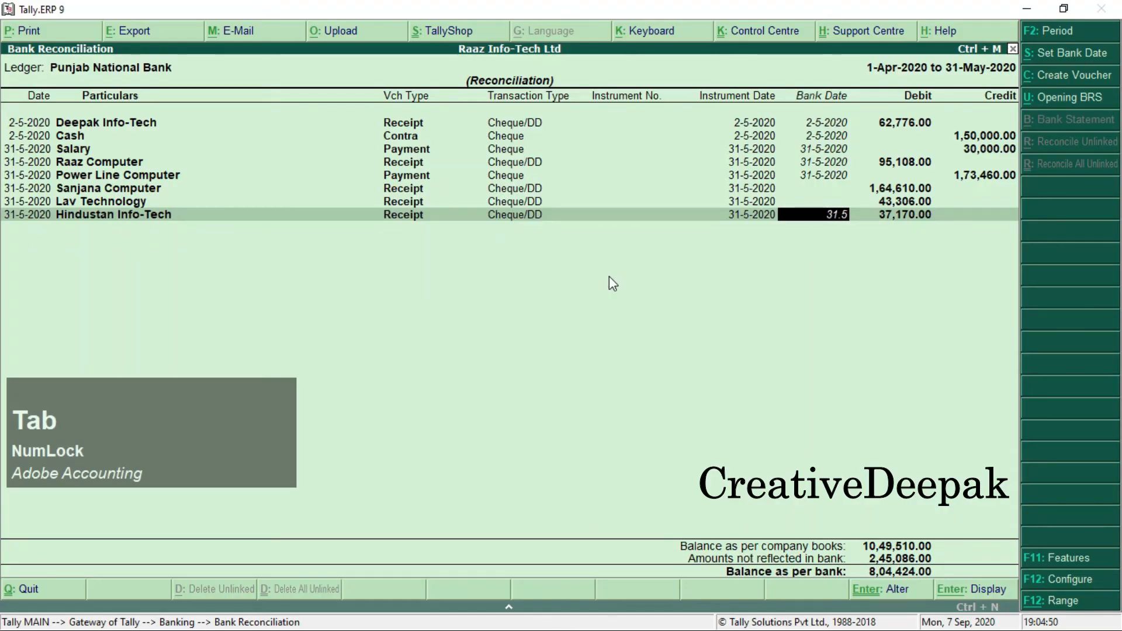
pyautogui.press('KP_Enter')
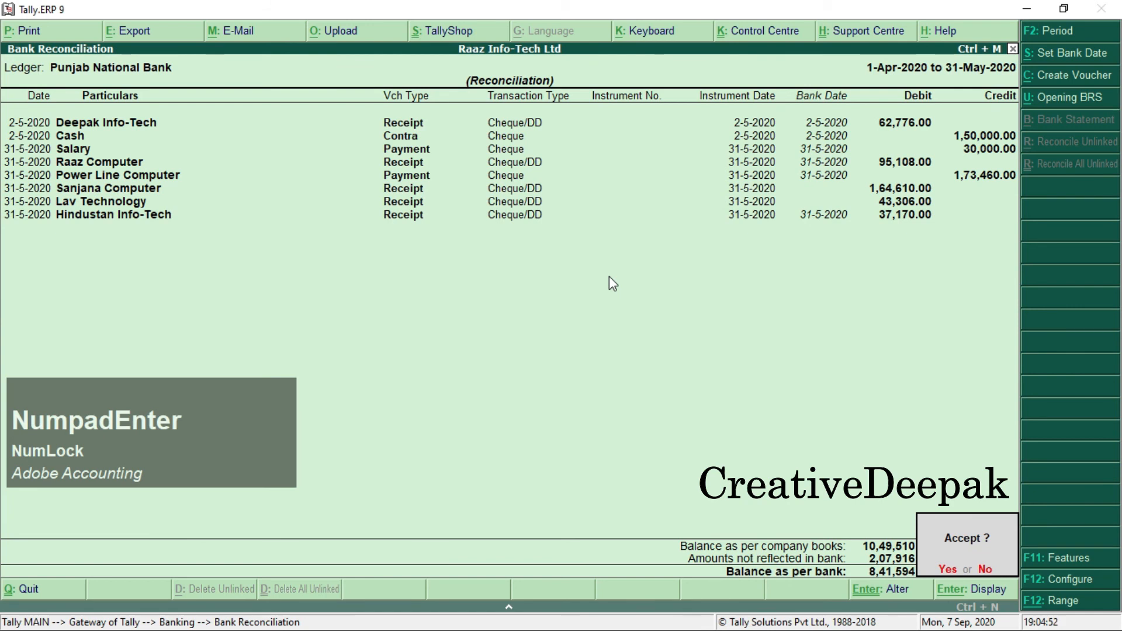
pyautogui.press('BackSpace')
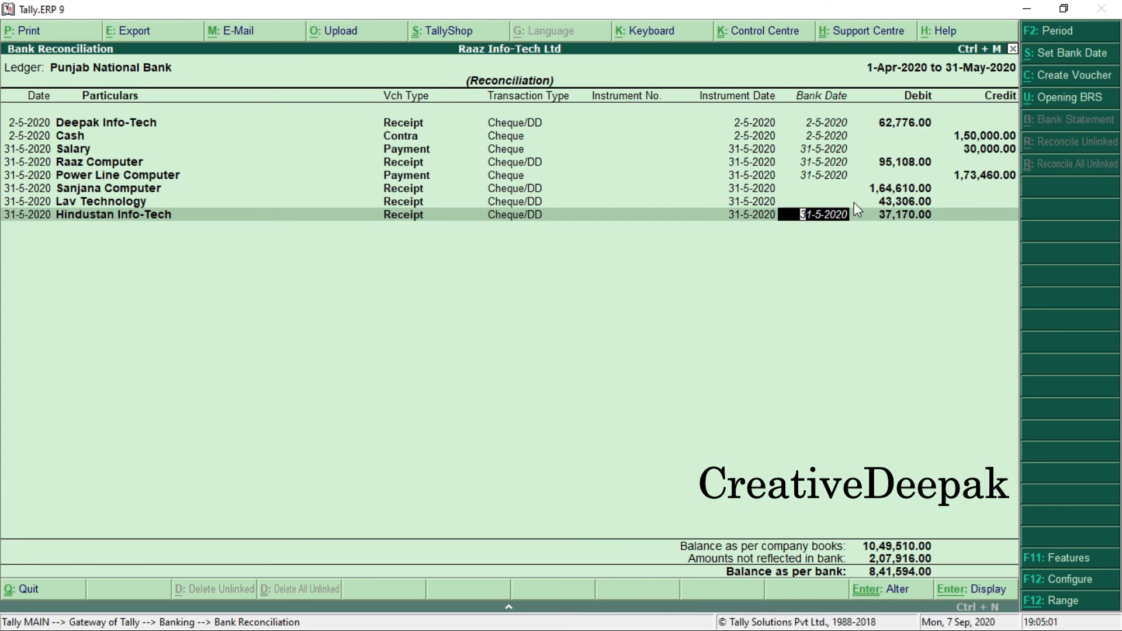
# Step: Compare the May closing balance in bank statement f.pdf with the reconciliation's balance as per bank and amounts not reflected in bank
pyautogui.hotkey('alt', 'Tab')
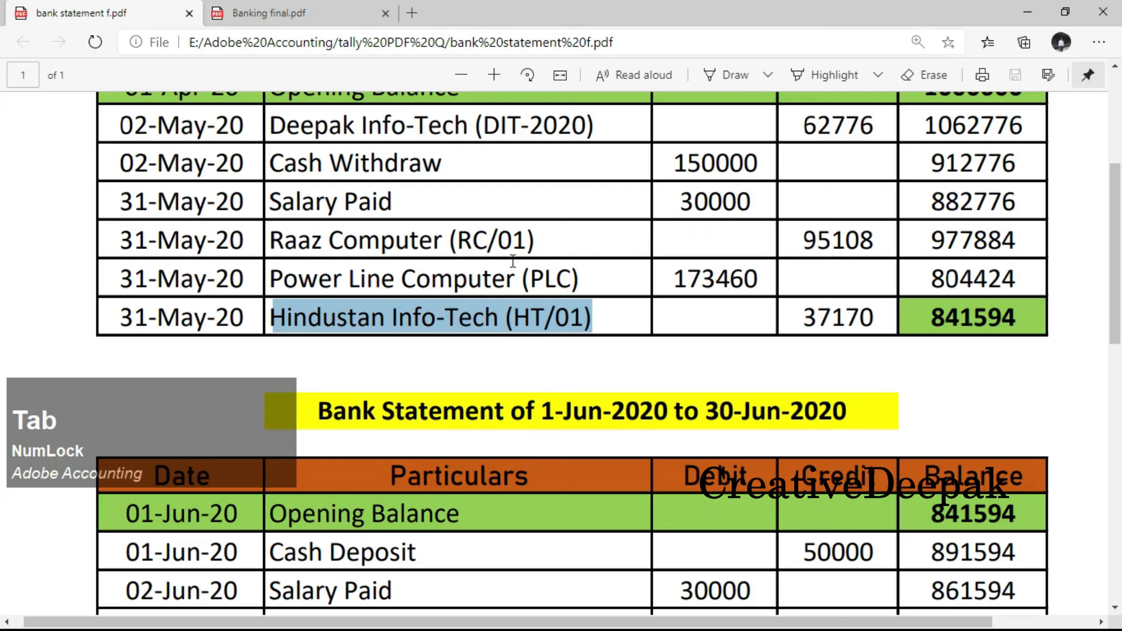
pyautogui.click(250, 245)
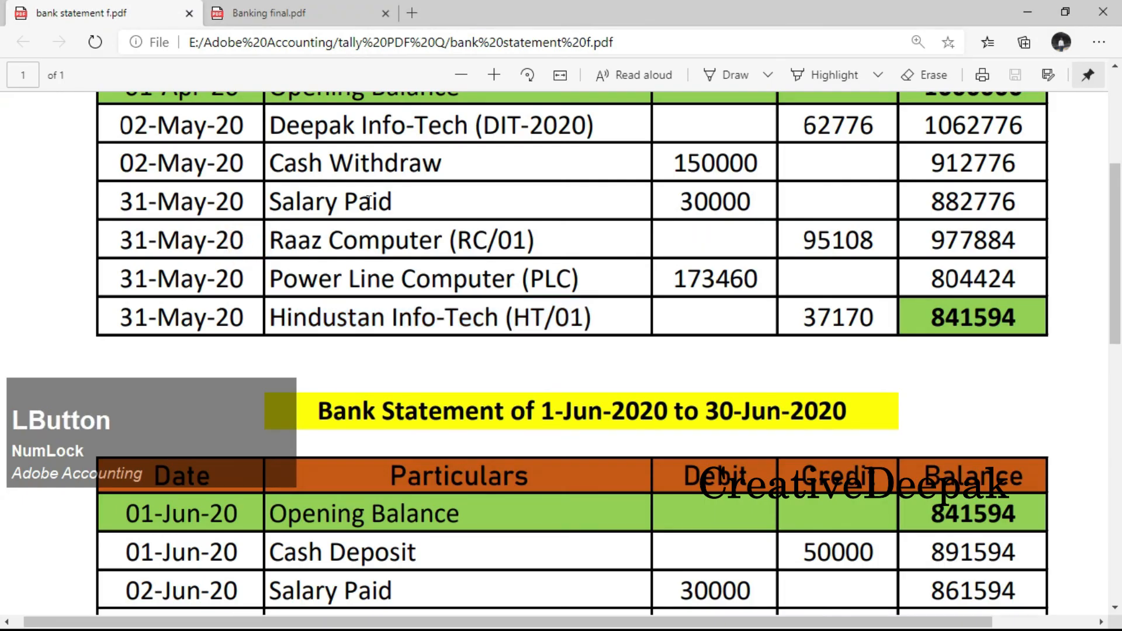
pyautogui.scroll(1, 368, 198)
pyautogui.scroll(-1, 319, 266)
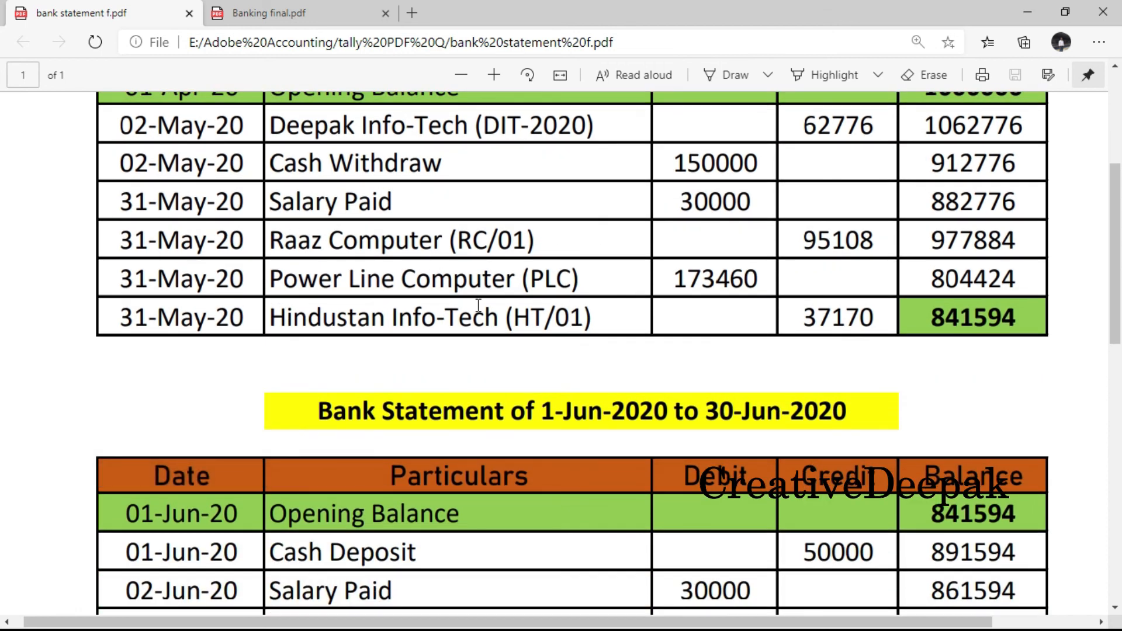
pyautogui.hotkey('alt', 'Tab')
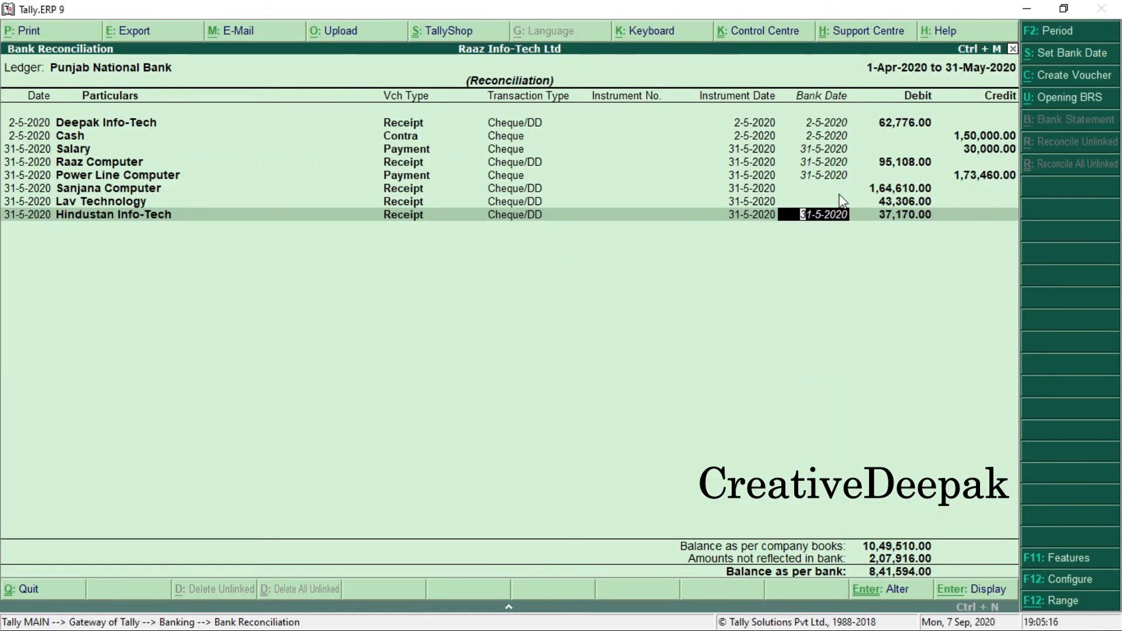
pyautogui.hotkey('alt', 'Tab')
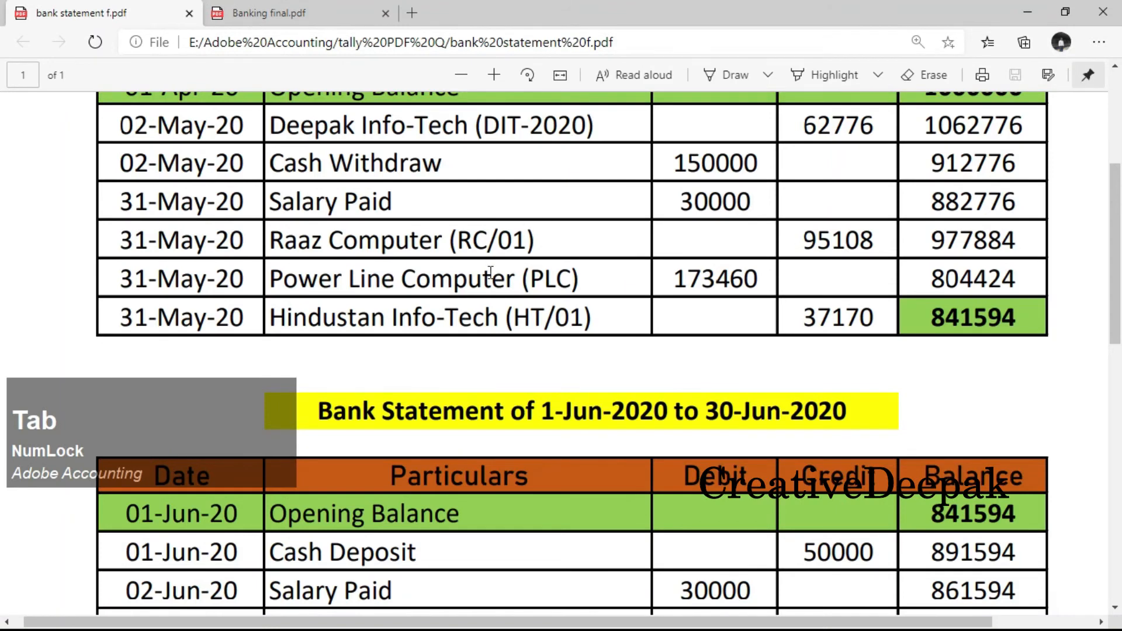
pyautogui.hotkey('alt', 'Tab')
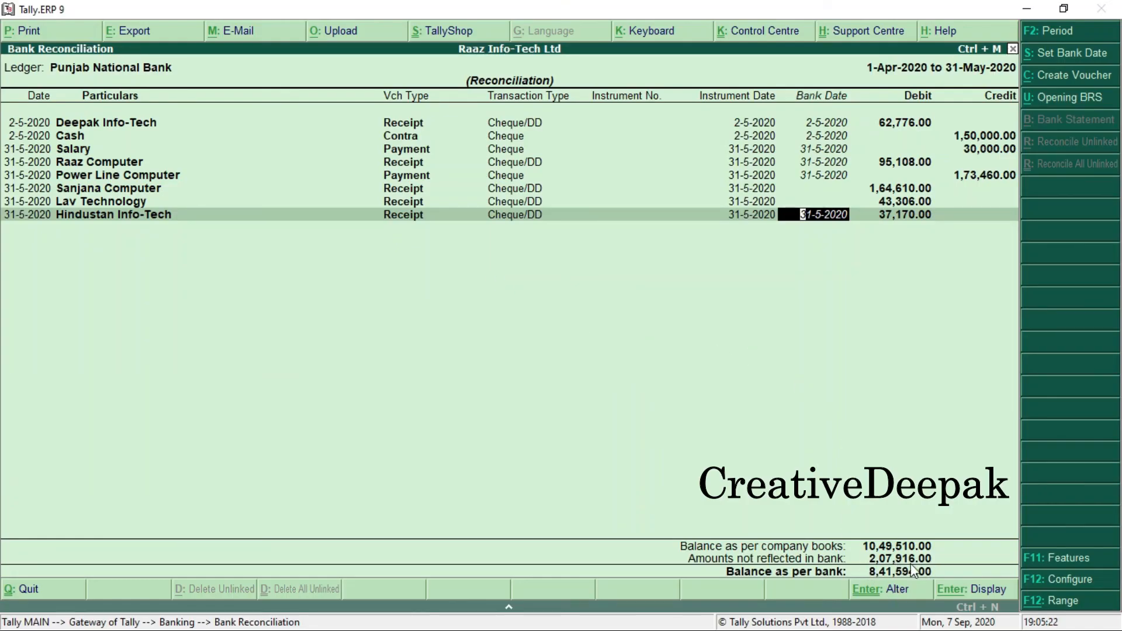
pyautogui.hotkey('ctrl', '2')
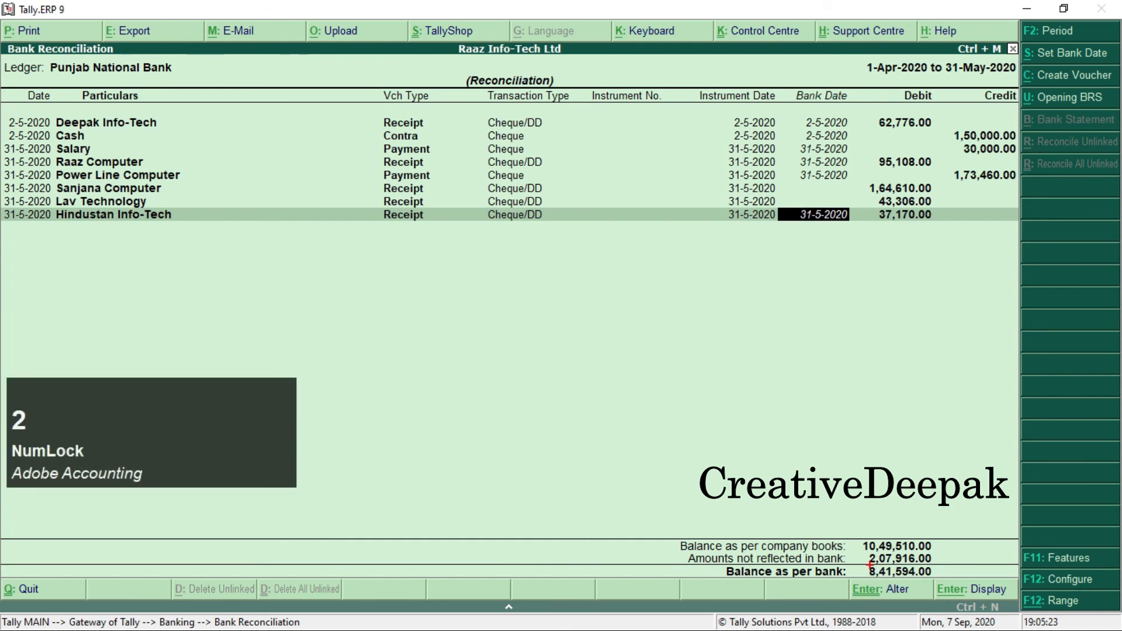
pyautogui.moveTo(861, 551); pyautogui.dragTo(946, 566)
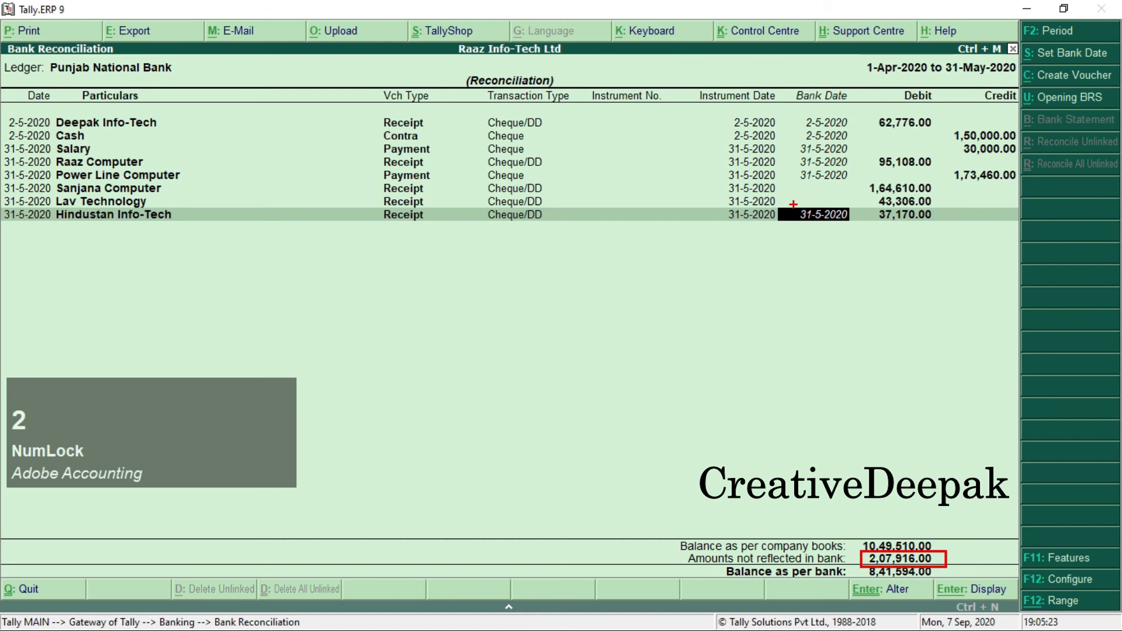
pyautogui.press('Return')
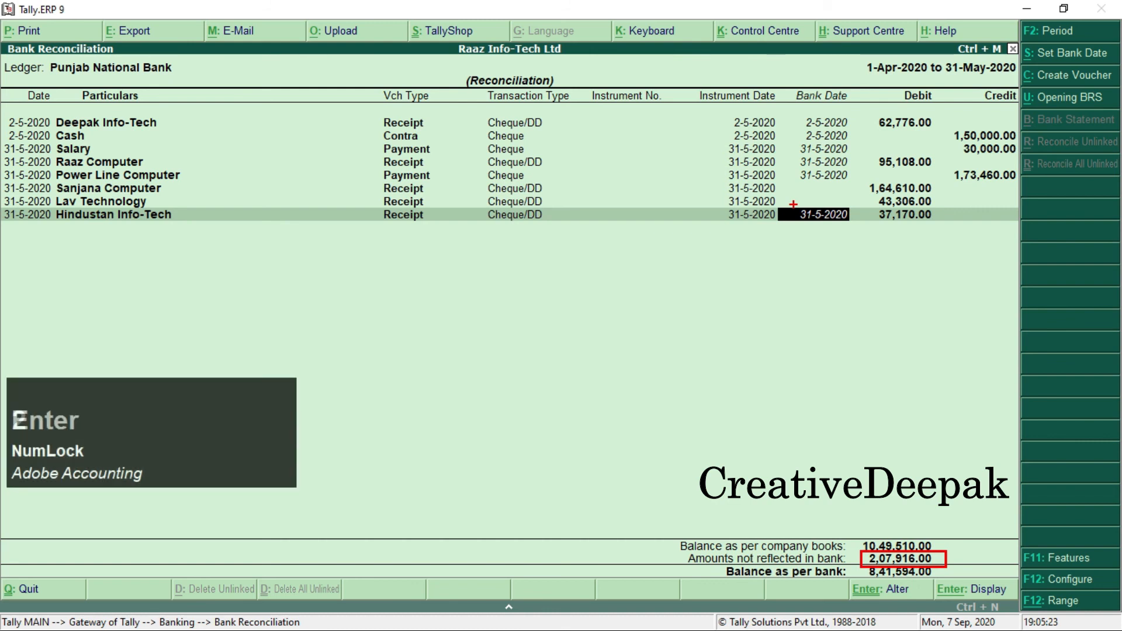
pyautogui.press('Escape')
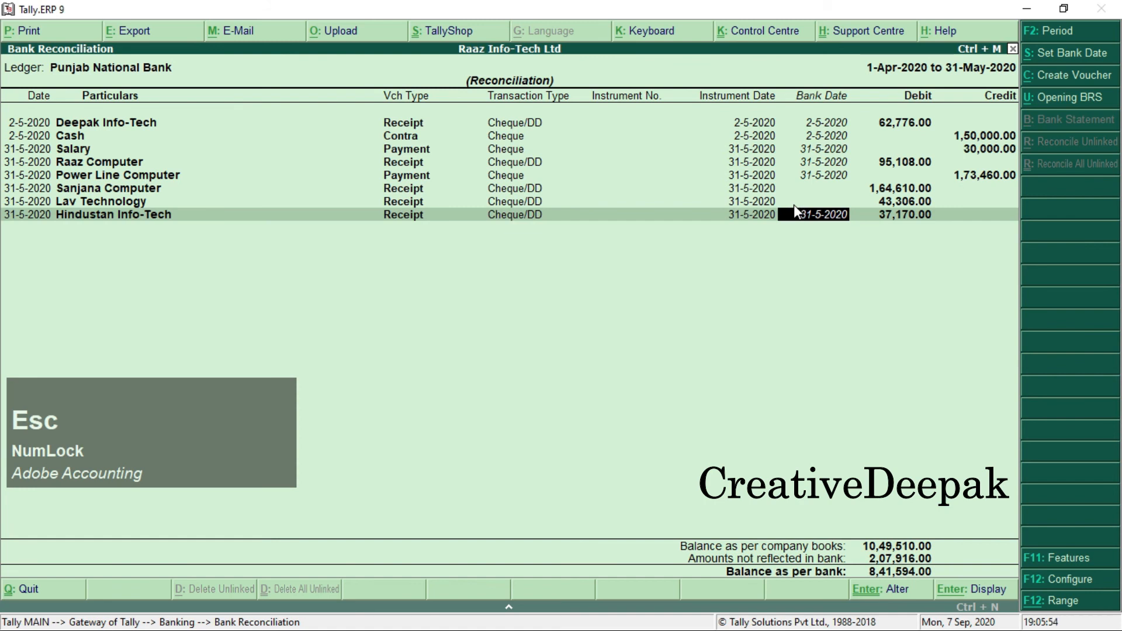
# Step: Accept the Punjab National Bank reconciliation and exit the bank ledger selection
pyautogui.press('Return')
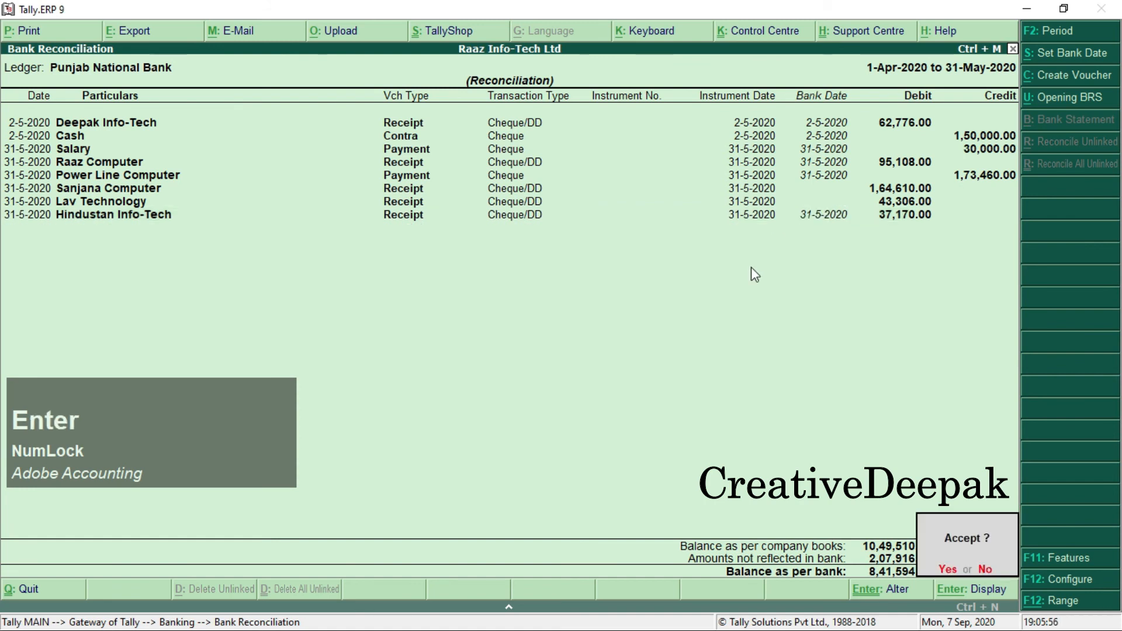
pyautogui.press('Return')
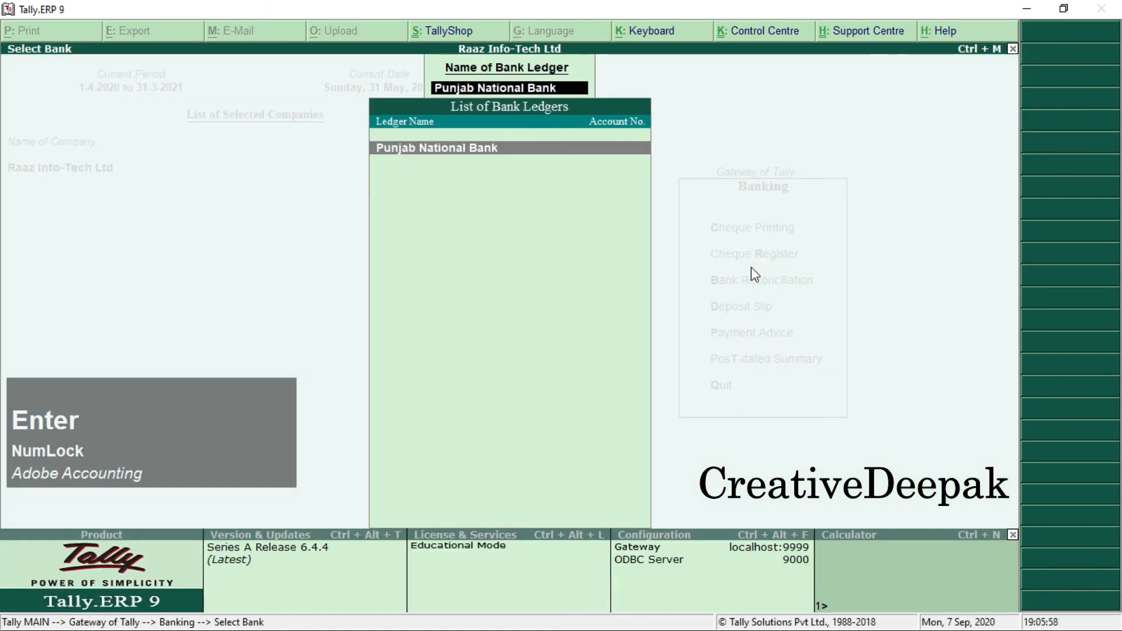
pyautogui.press('Escape')
pyautogui.press('Escape')
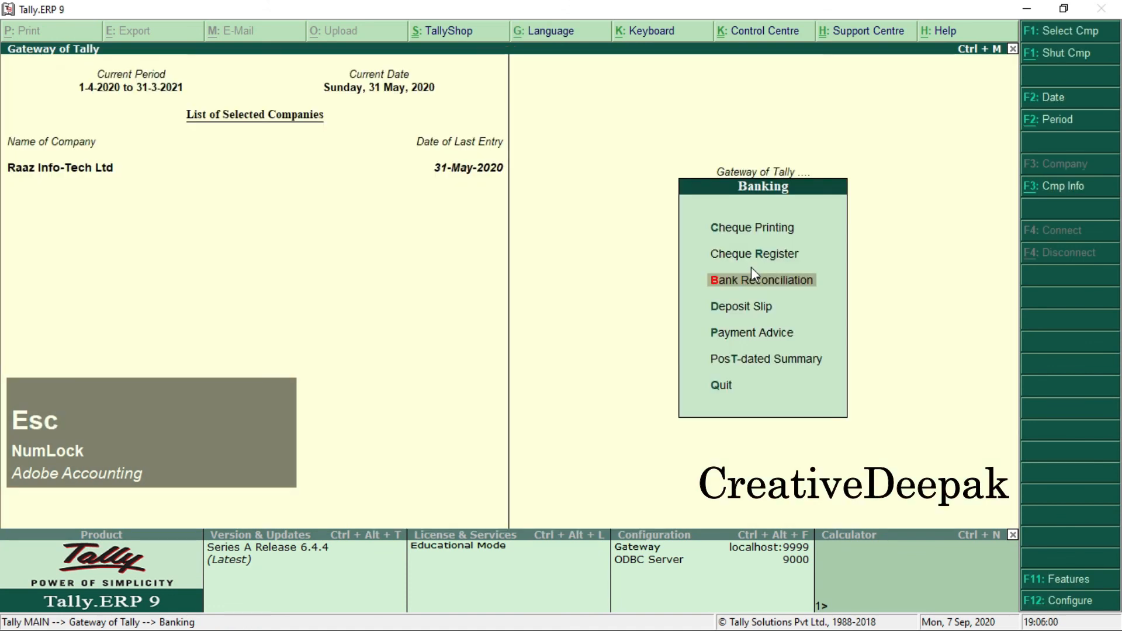
# Step: Read the 1-Jun-2020 cash deposit transaction in Banking final.pdf
pyautogui.hotkey('alt', 'Tab')
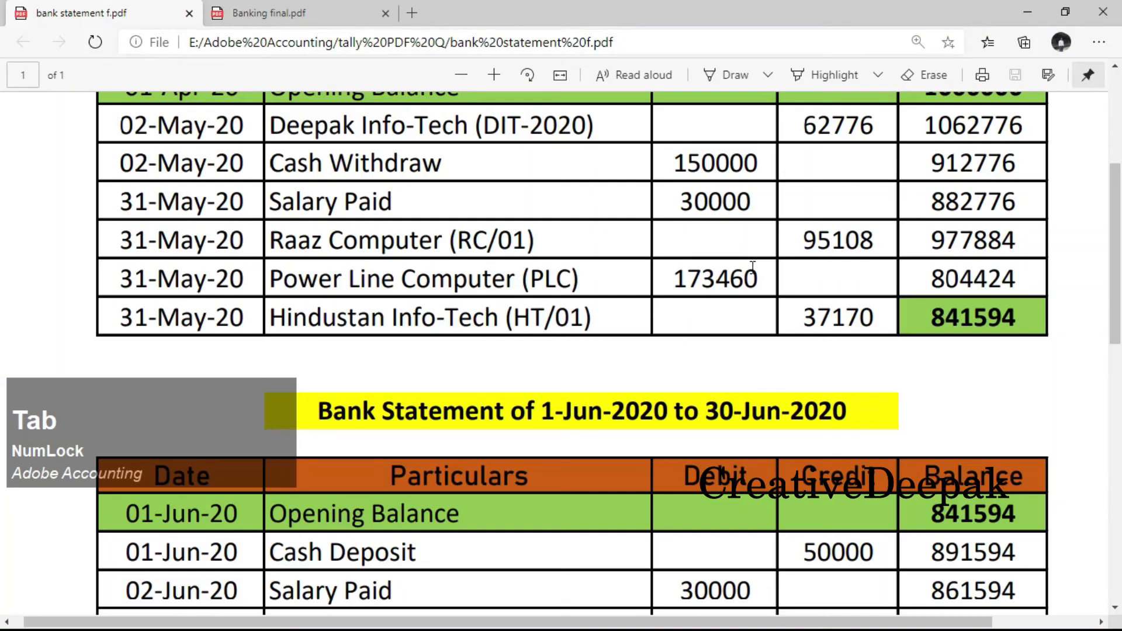
pyautogui.click(281, 12)
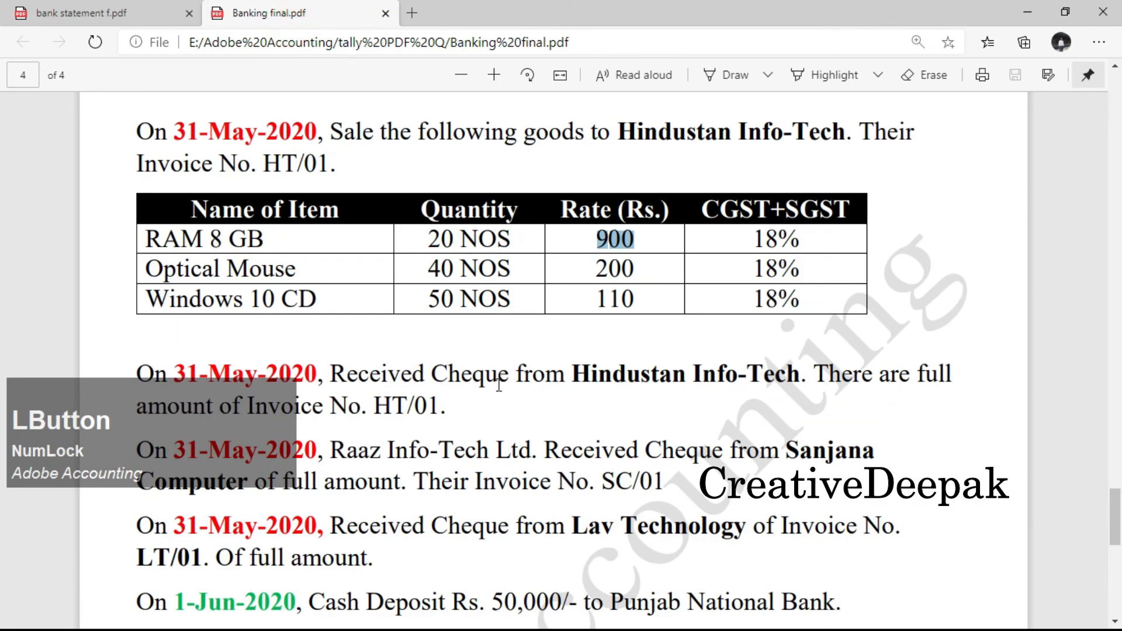
pyautogui.scroll(-5, 485, 295)
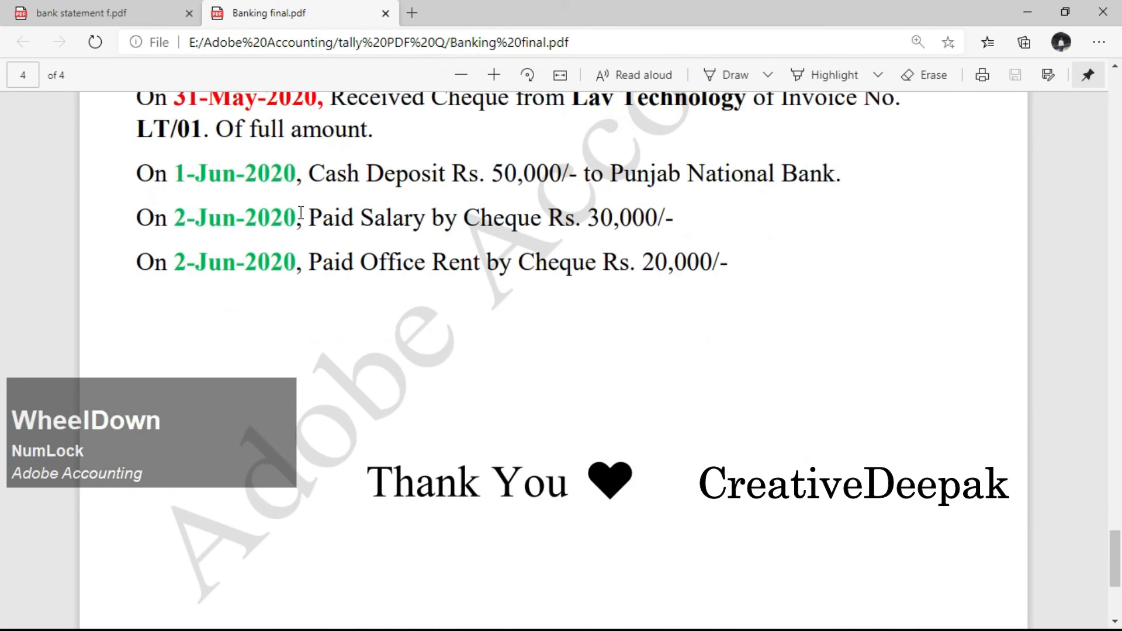
pyautogui.moveTo(310, 178); pyautogui.dragTo(493, 185)
pyautogui.moveTo(319, 175); pyautogui.dragTo(858, 186)
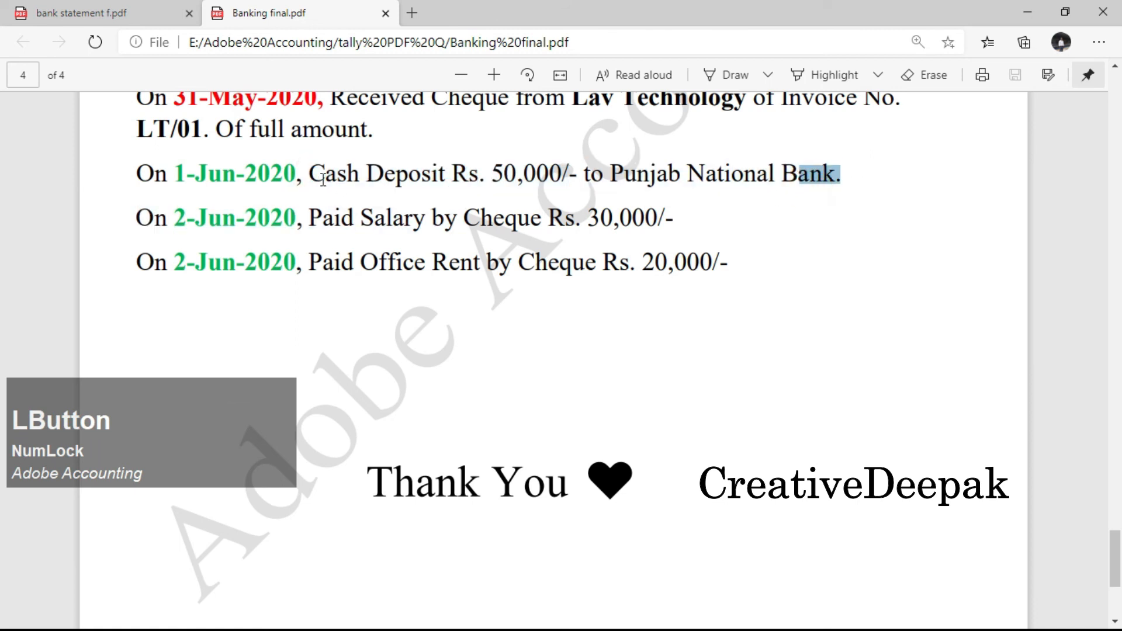
pyautogui.moveTo(171, 176); pyautogui.dragTo(509, 176)
# Step: Switch back to Tally.ERP 9 and open accounting voucher creation for Raaz Info-Tech Ltd
pyautogui.hotkey('alt', 'Tab')
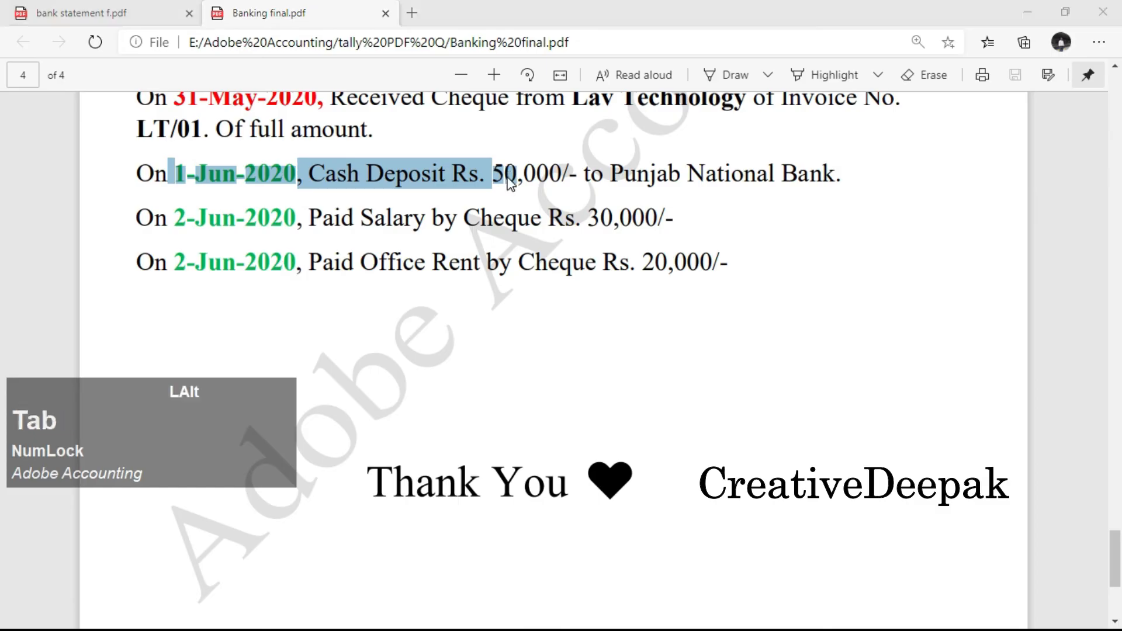
pyautogui.press('Up')
pyautogui.press('Up')
pyautogui.press('Up')
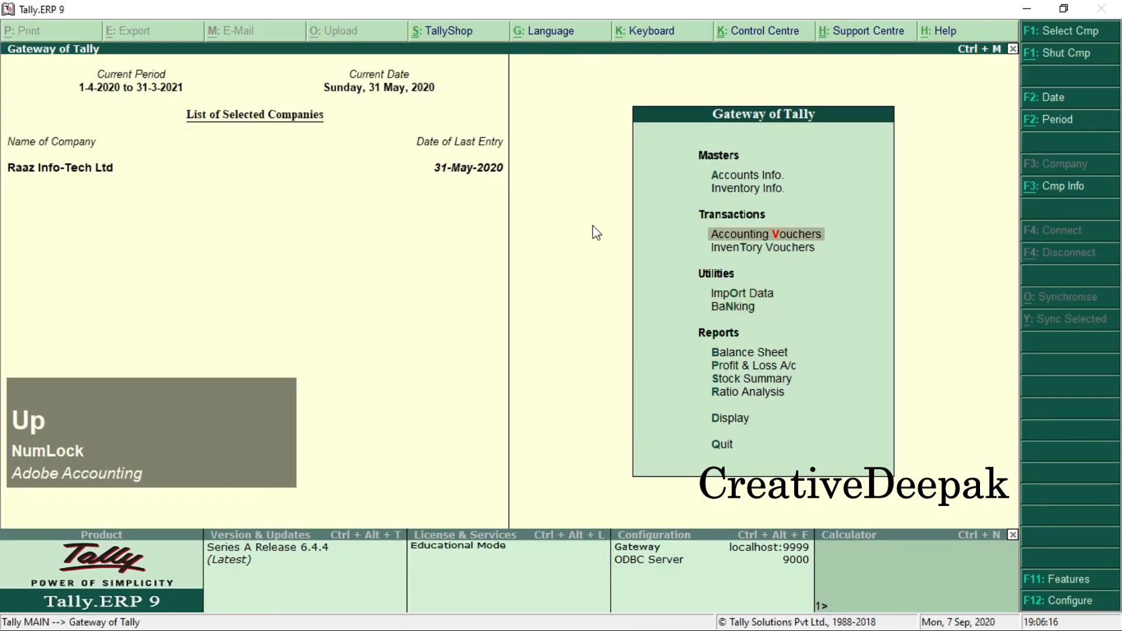
pyautogui.press('Return')
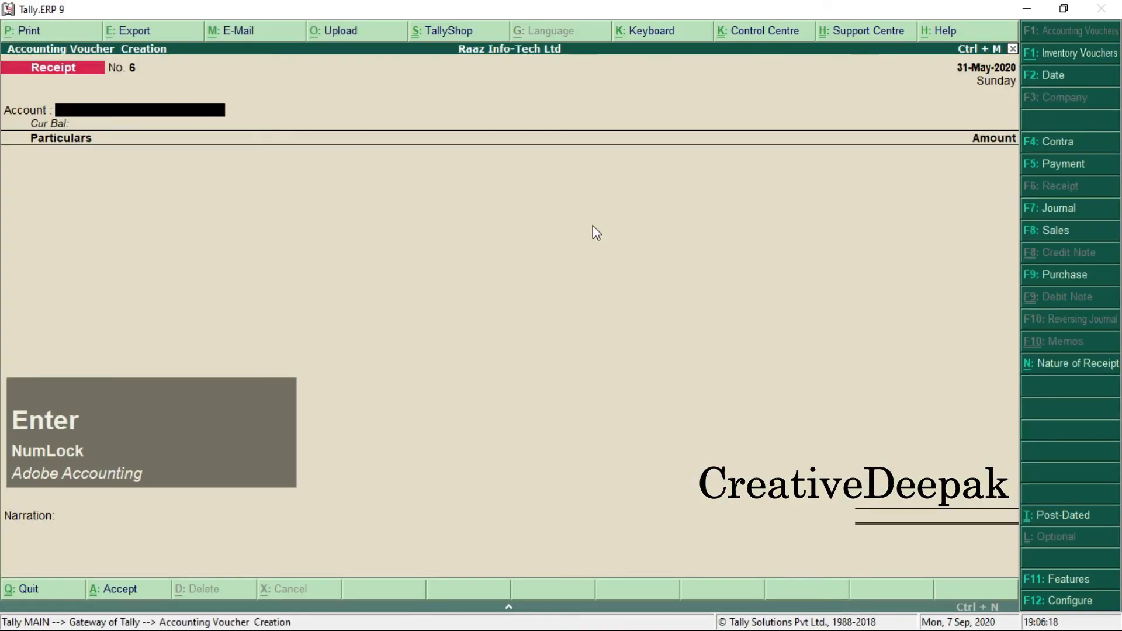
# Step: Check the amount and bank name of the 1-Jun-2020 cash deposit in Banking final.pdf
pyautogui.hotkey('alt', 'Tab')
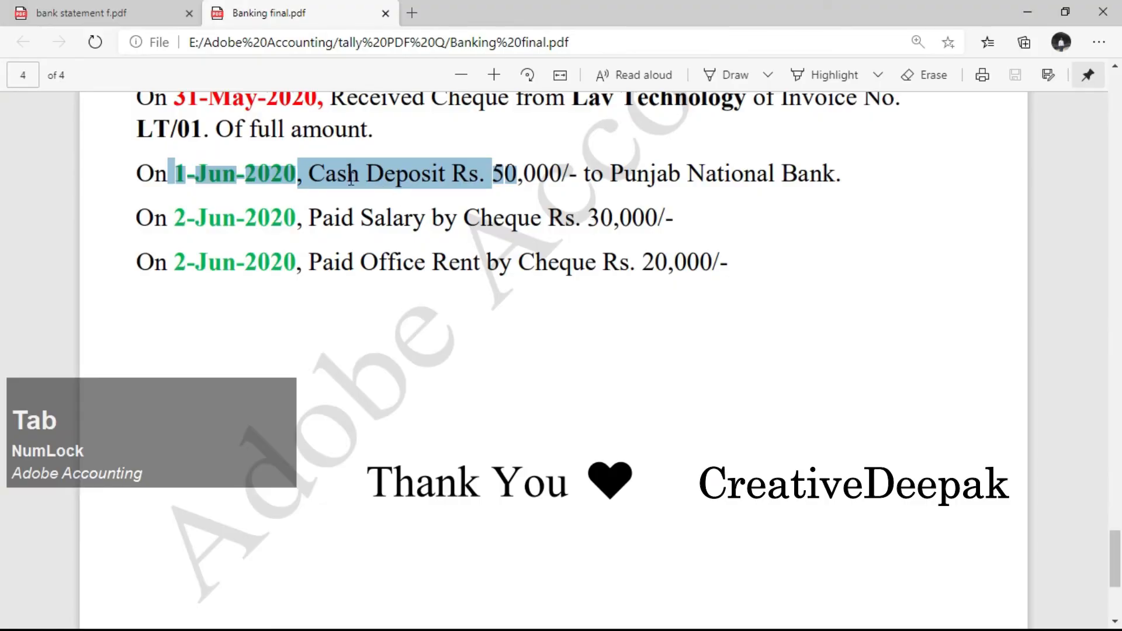
pyautogui.moveTo(351, 178); pyautogui.dragTo(491, 176)
pyautogui.moveTo(605, 173); pyautogui.dragTo(820, 173)
pyautogui.moveTo(311, 176); pyautogui.dragTo(432, 182)
pyautogui.doubleClick(538, 185)
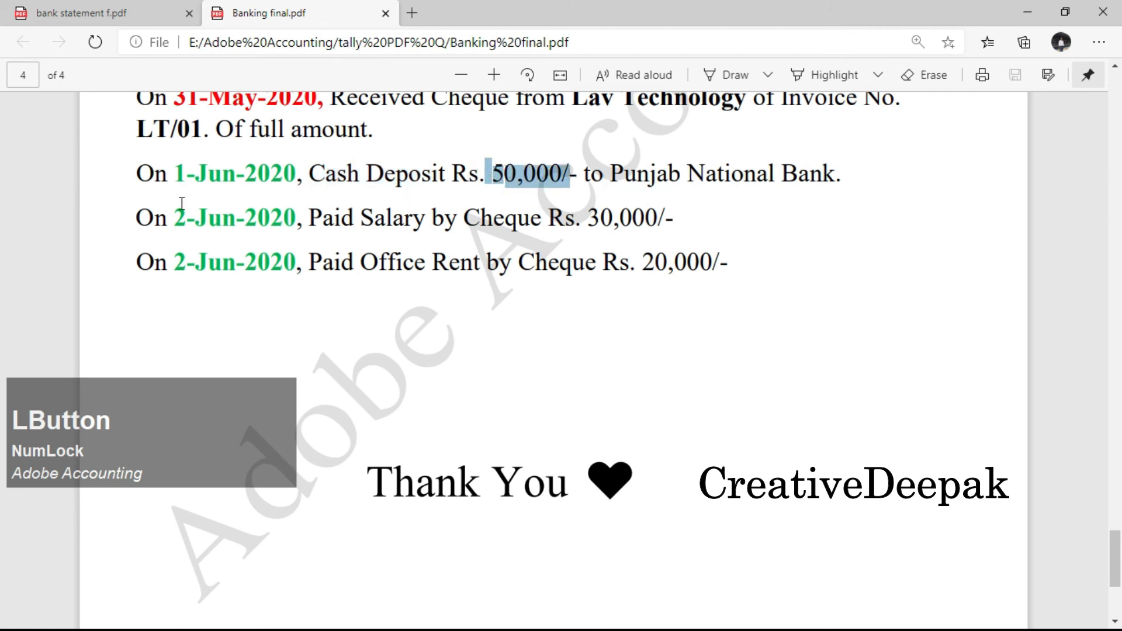
# Step: Set the voucher date to 1-6-2020 in Tally.ERP 9 and change the voucher type to Contra
pyautogui.hotkey('alt', 'Tab')
pyautogui.press('F3')
pyautogui.press('F2')
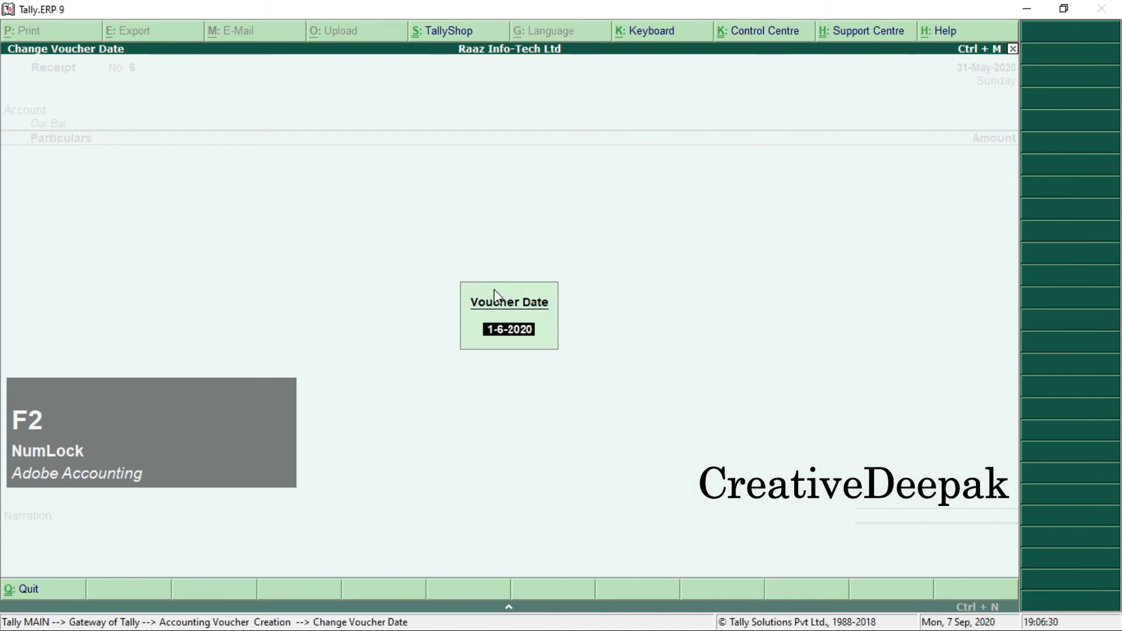
pyautogui.press('KP_Enter')
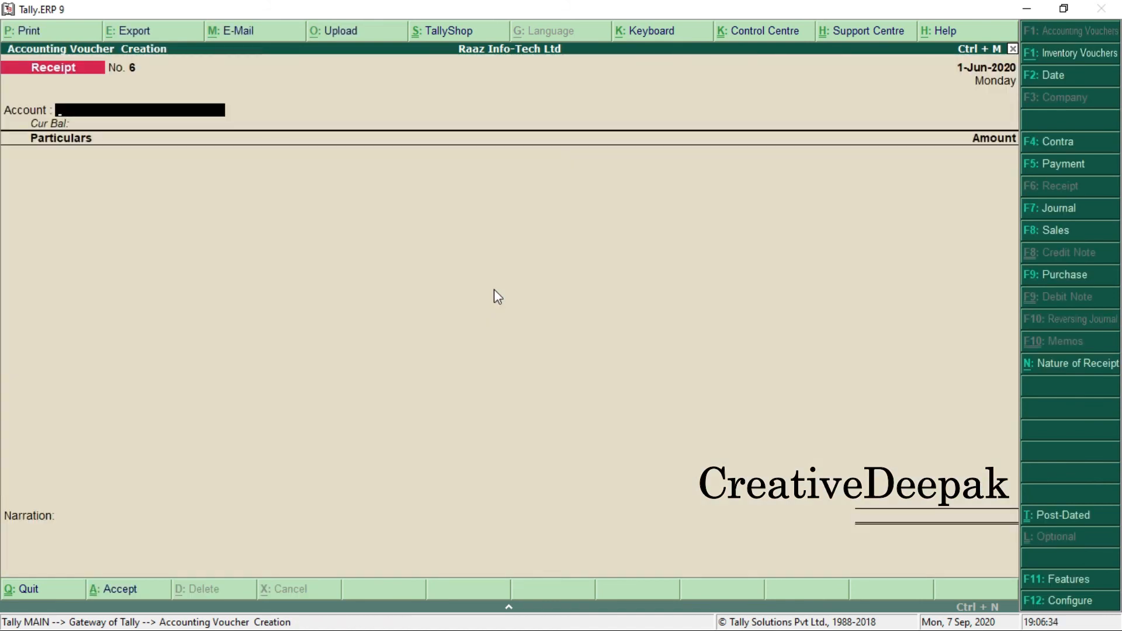
pyautogui.press('F4')
# Step: Enter Punjab National Bank as the contra voucher's account and Cash as the particular with an amount of 50,000
pyautogui.write('P')
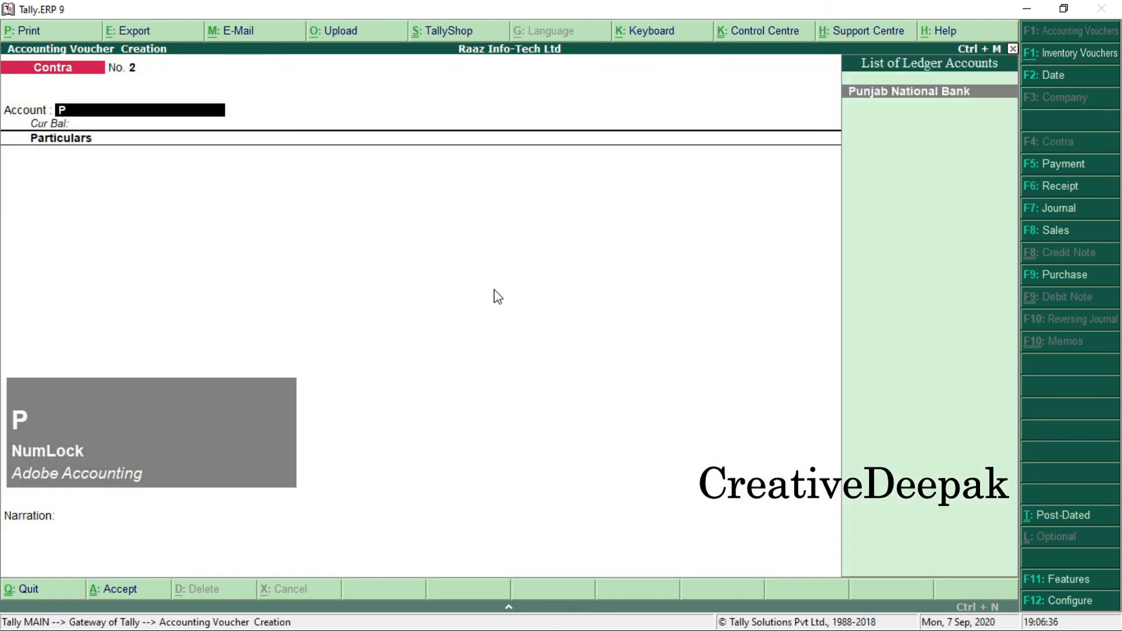
pyautogui.press('Return')
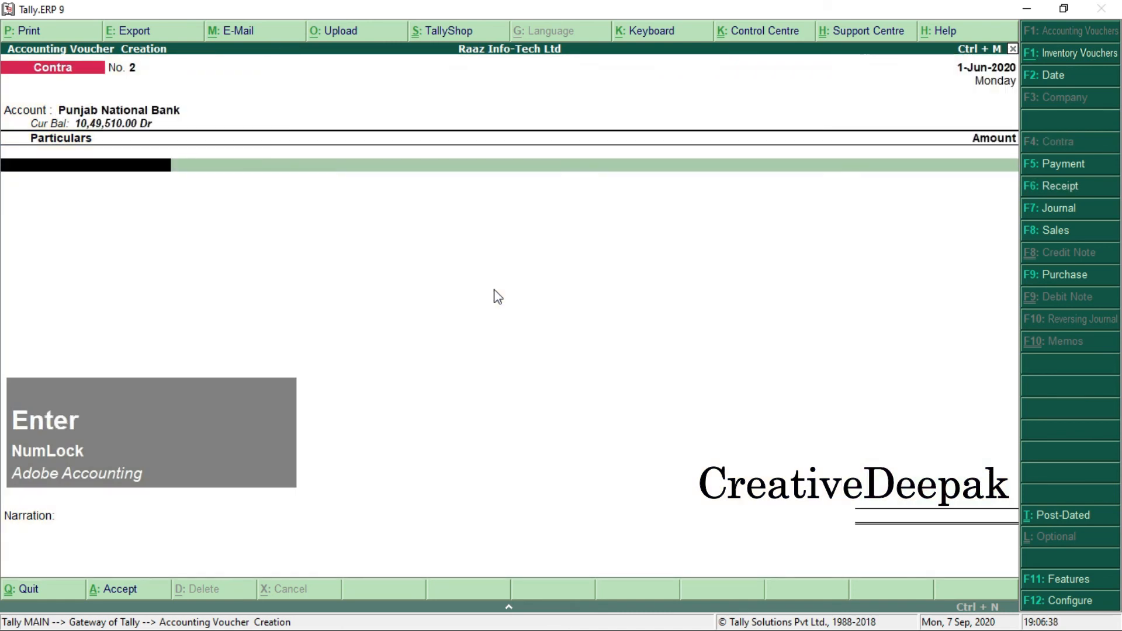
pyautogui.write('C')
pyautogui.press('Return')
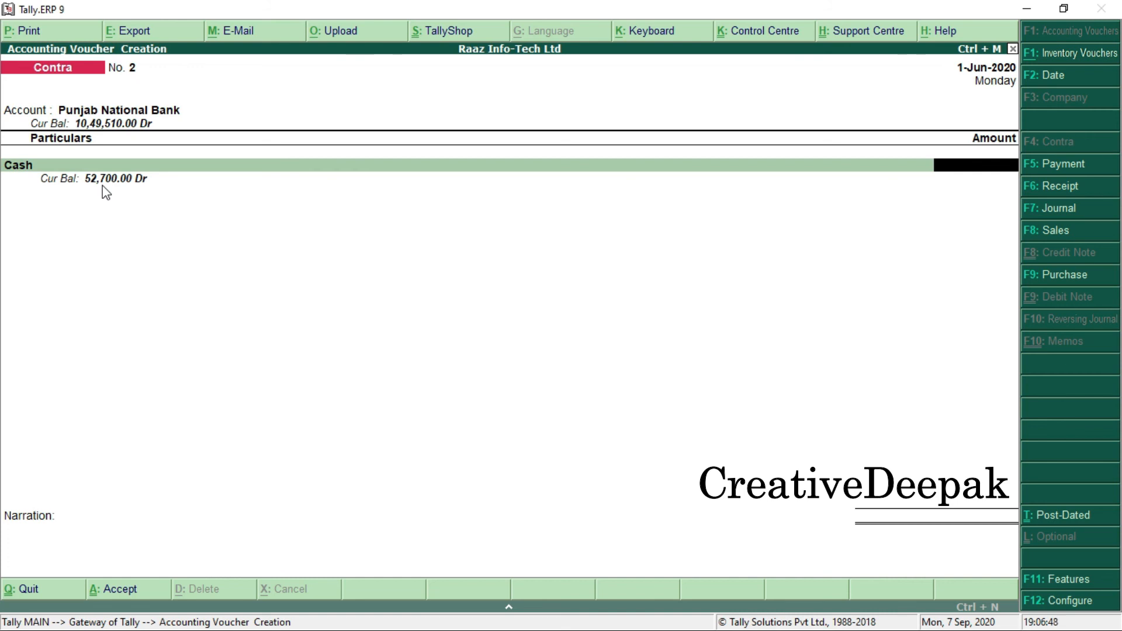
pyautogui.write('0000')
pyautogui.press('BackSpace')
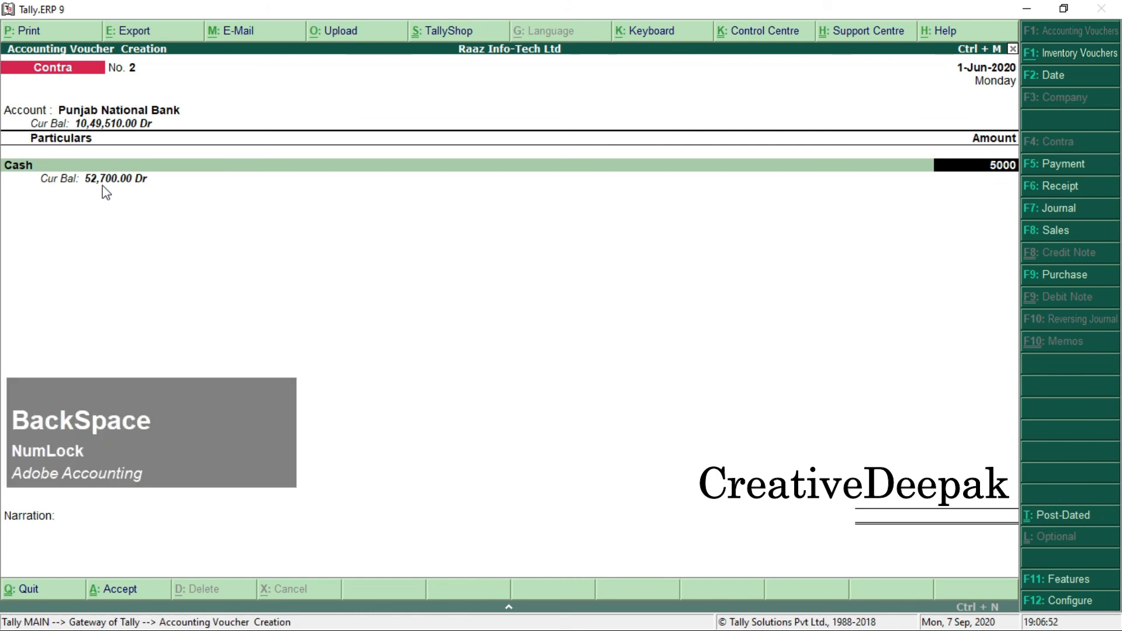
pyautogui.press('Return')
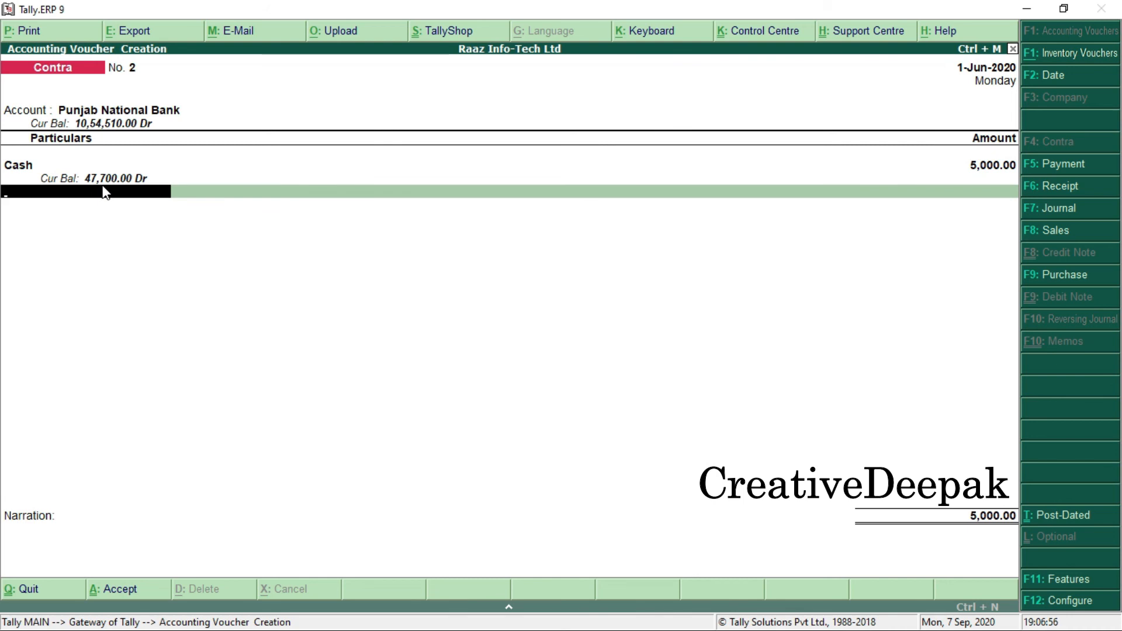
pyautogui.press('BackSpace')
pyautogui.press('BackSpace')
pyautogui.press('BackSpace')
pyautogui.press('BackSpace')
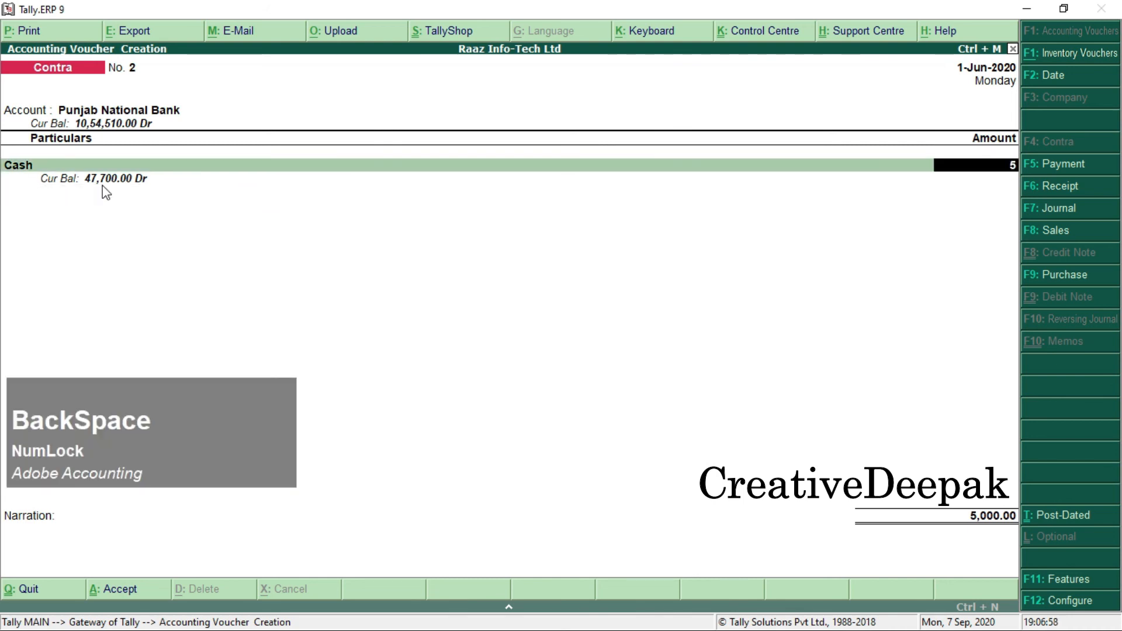
pyautogui.write('0000')
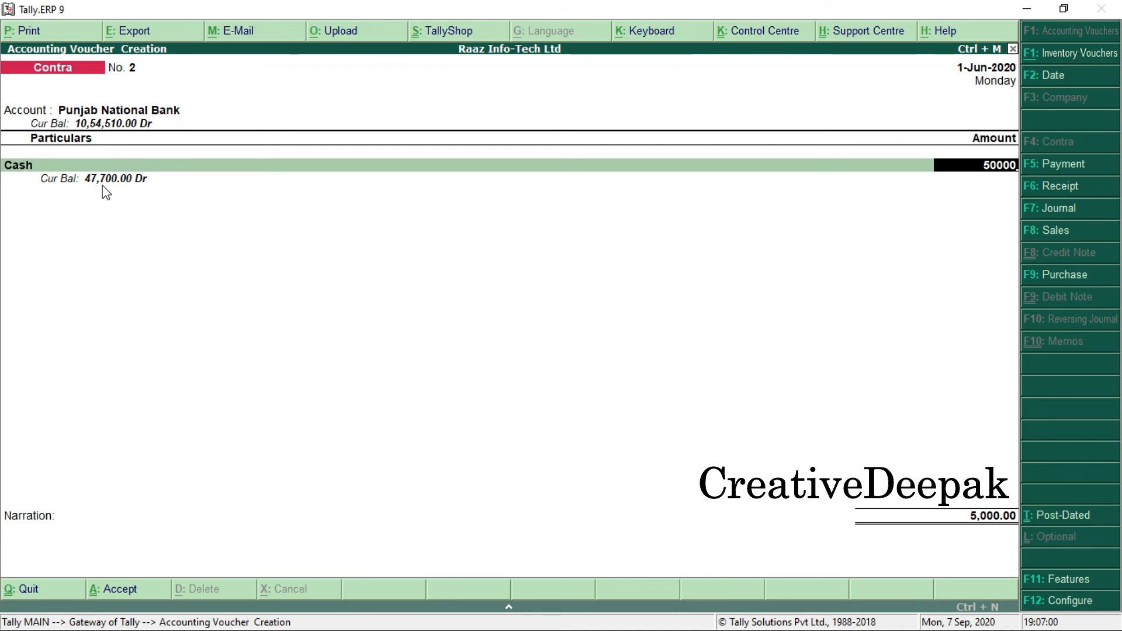
pyautogui.press('Return')
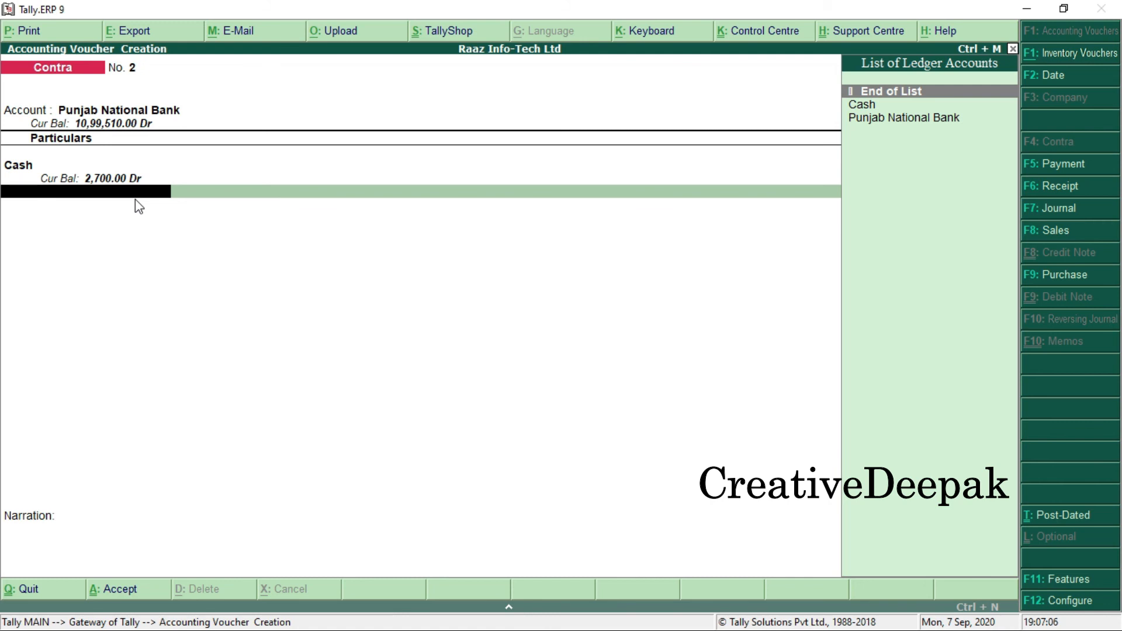
# Step: Accept the Cash bank allocation with the denominations left blank and save the contra voucher
pyautogui.press('Return')
pyautogui.press('Return')
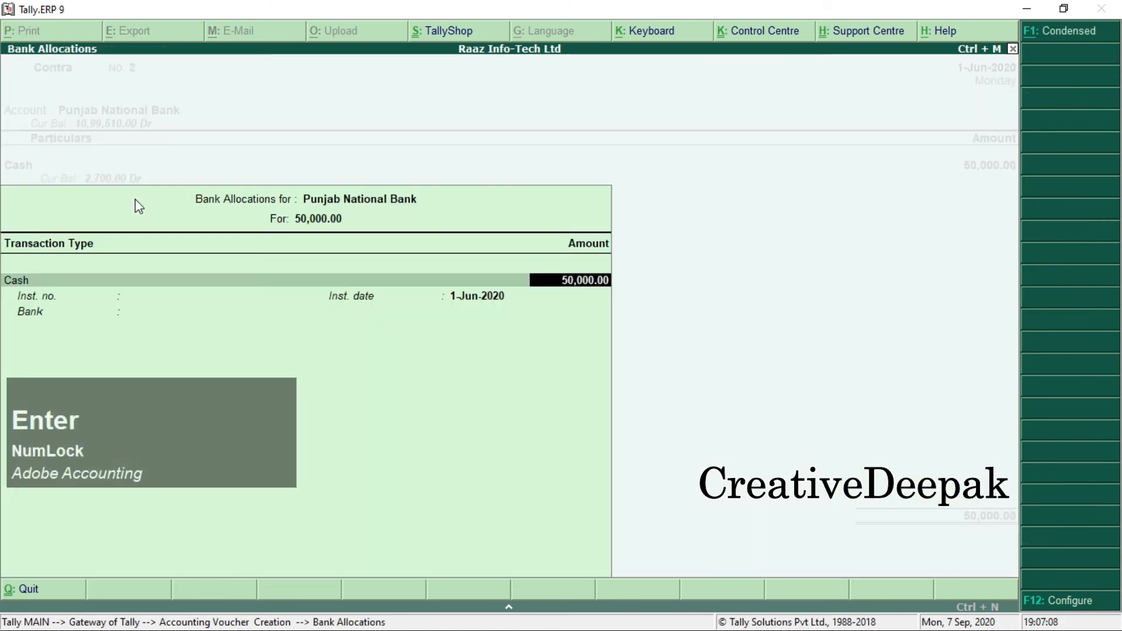
pyautogui.press('Return')
pyautogui.press('Return')
pyautogui.press('Return')
pyautogui.press('Return')
pyautogui.press('Return')
pyautogui.press('Return')
pyautogui.press('Return')
pyautogui.press('Return')
pyautogui.press('Return')
pyautogui.press('Return')
pyautogui.press('Return')
pyautogui.press('Return')
pyautogui.press('Return')
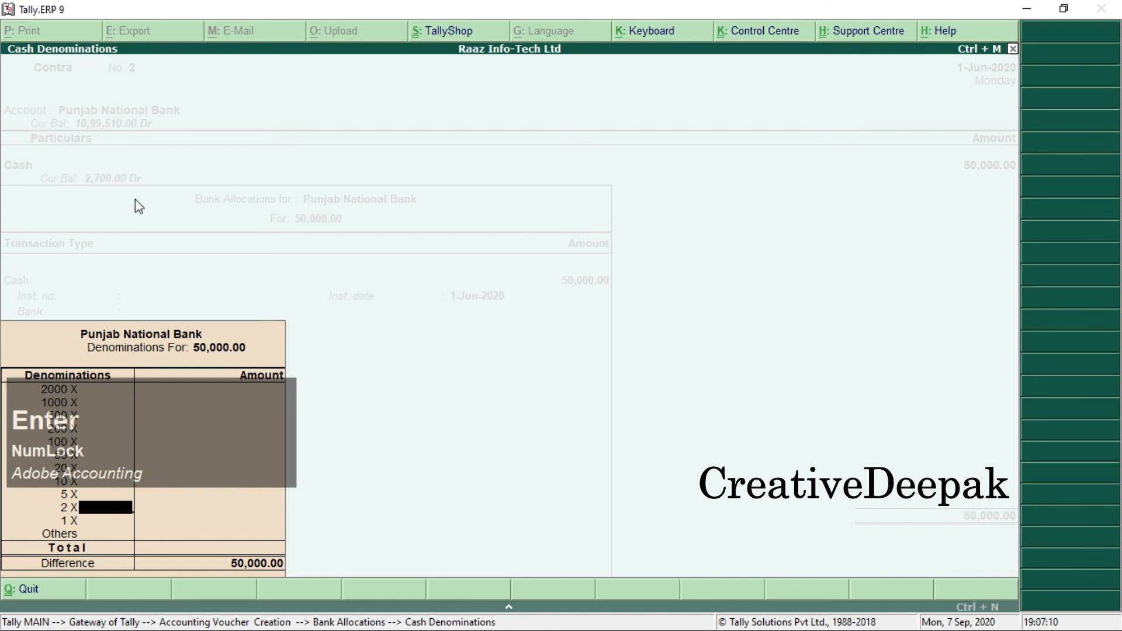
pyautogui.press('Return')
pyautogui.press('Return')
pyautogui.press('Return')
pyautogui.press('Return')
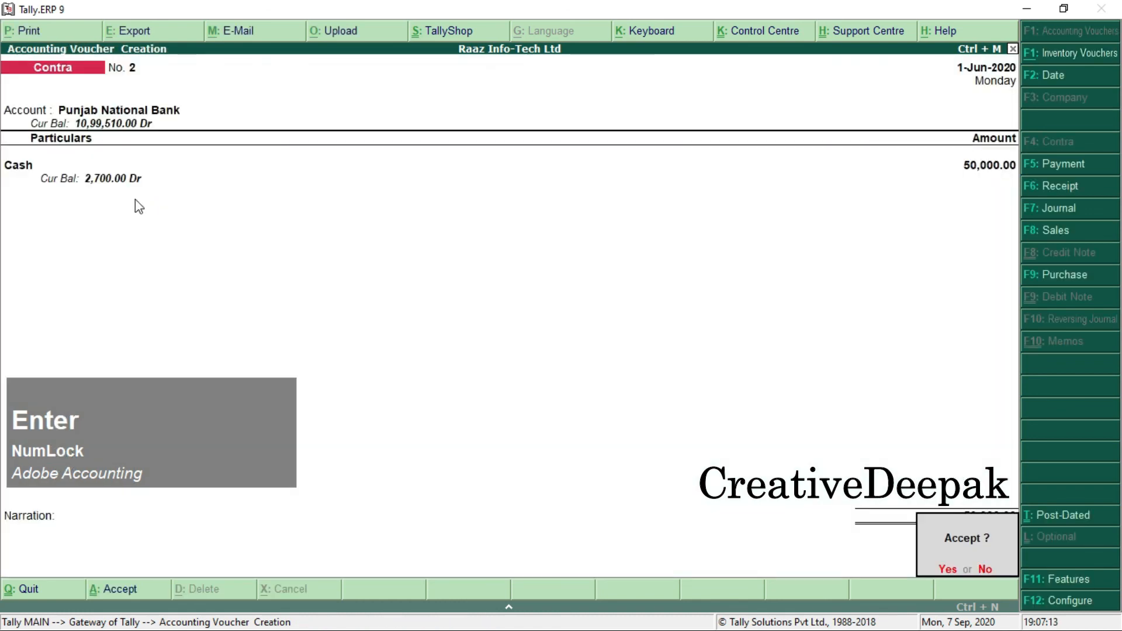
pyautogui.press('Return')
# Step: Switch to Banking final.pdf and read the 2-Jun-2020 salary and office rent payments
pyautogui.hotkey('alt', 'Tab')
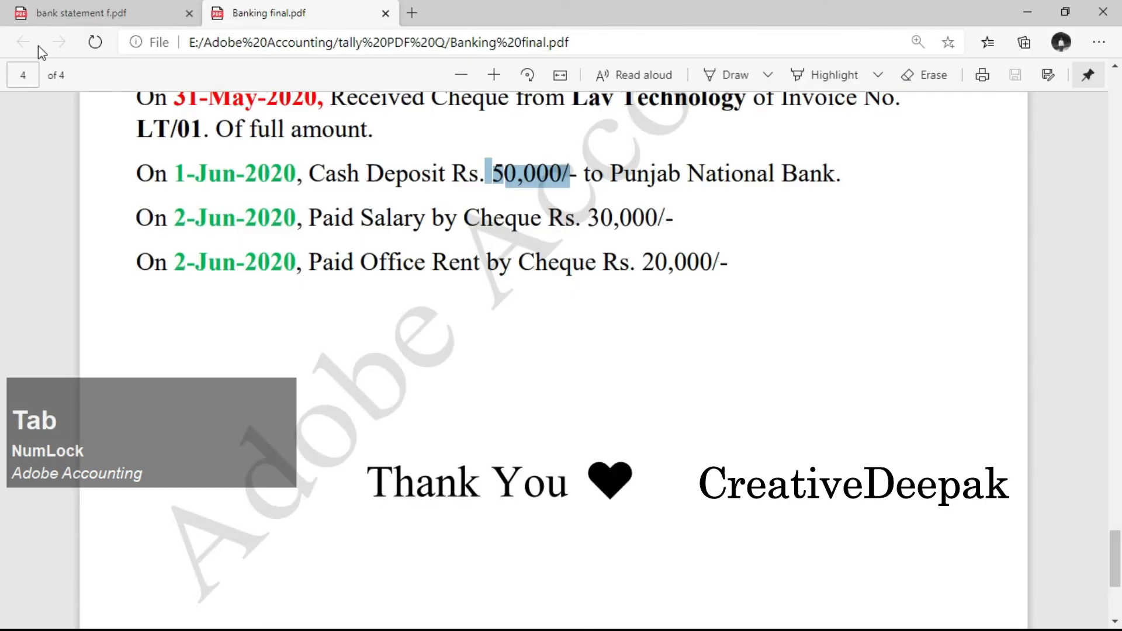
pyautogui.moveTo(170, 223); pyautogui.dragTo(543, 228)
pyautogui.moveTo(169, 266); pyautogui.dragTo(595, 261)
pyautogui.moveTo(593, 213); pyautogui.dragTo(672, 217)
pyautogui.moveTo(665, 283); pyautogui.dragTo(692, 285)
# Step: Switch back to Tally.ERP 9 and fill a payment voucher from Punjab National Bank with Salary for 30000
pyautogui.hotkey('alt', 'Tab')
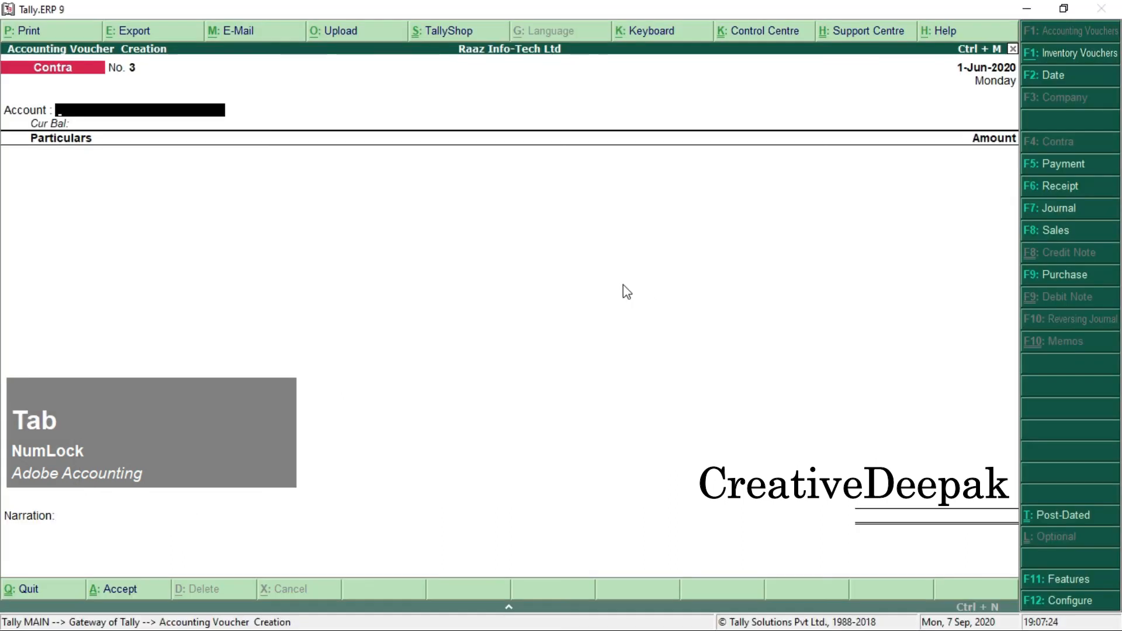
pyautogui.press('F5')
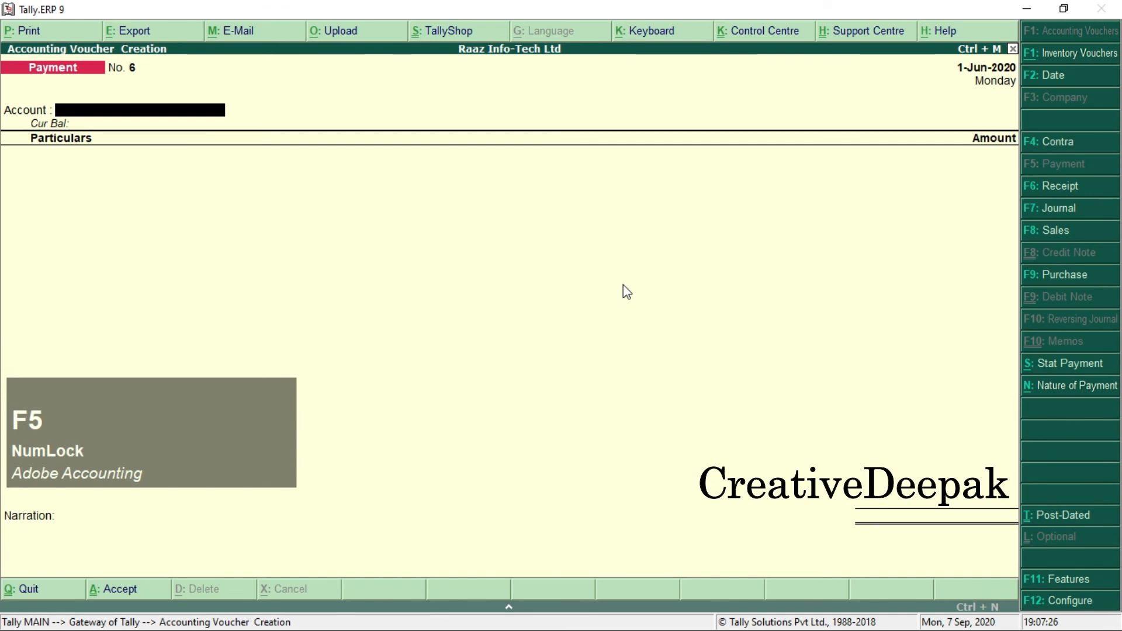
pyautogui.write('P')
pyautogui.press('Return')
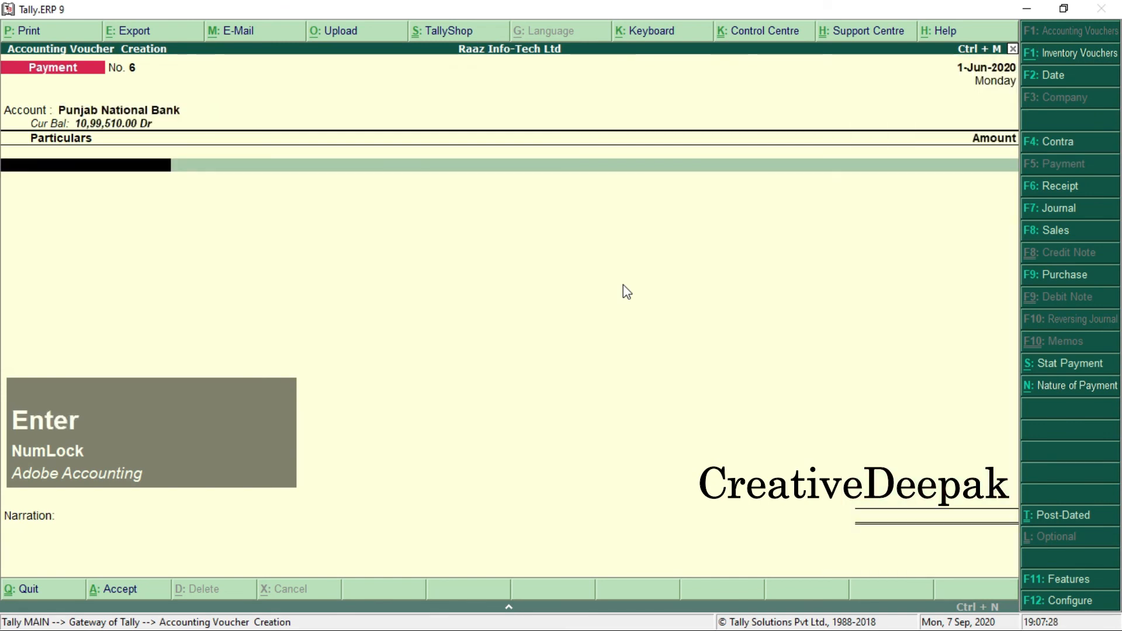
pyautogui.write('S')
pyautogui.press('Down')
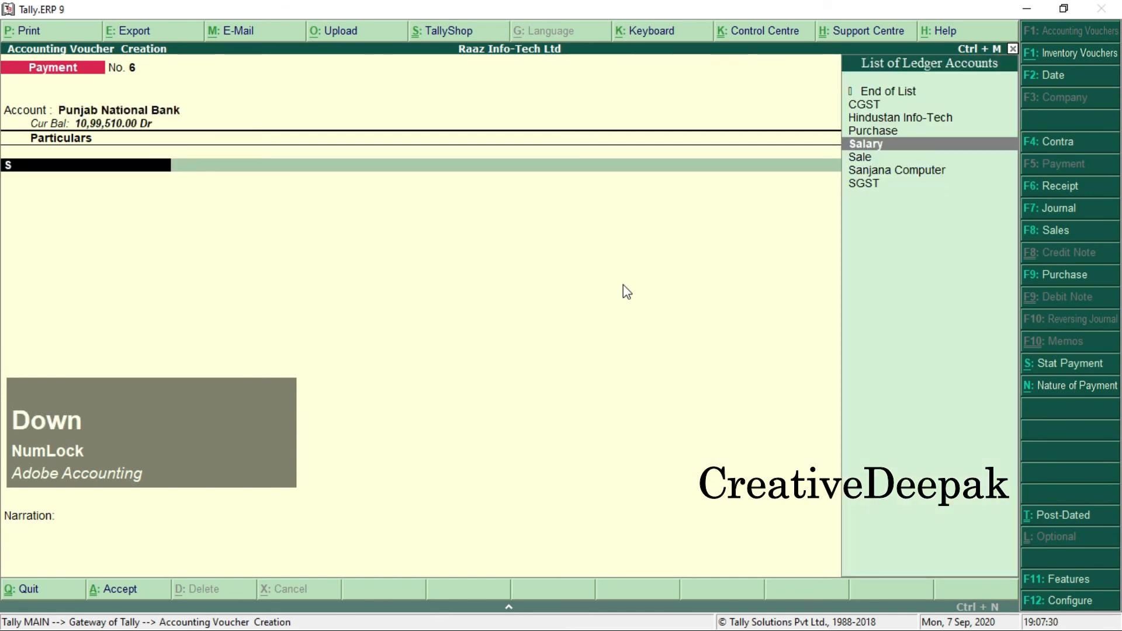
pyautogui.press('Return')
pyautogui.write('300')
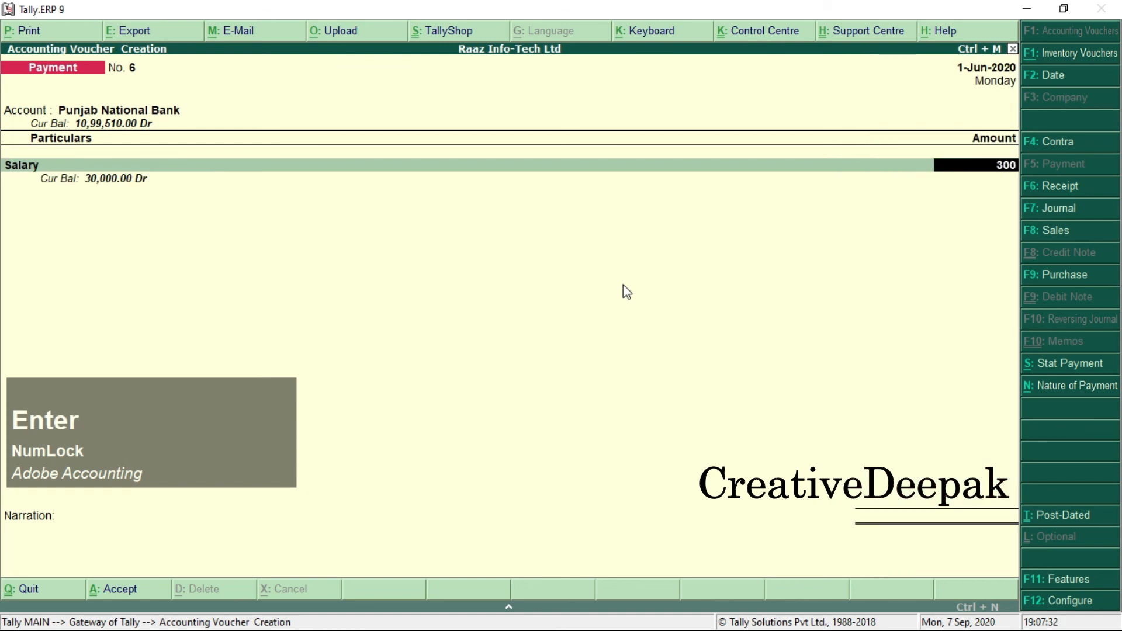
pyautogui.write('00')
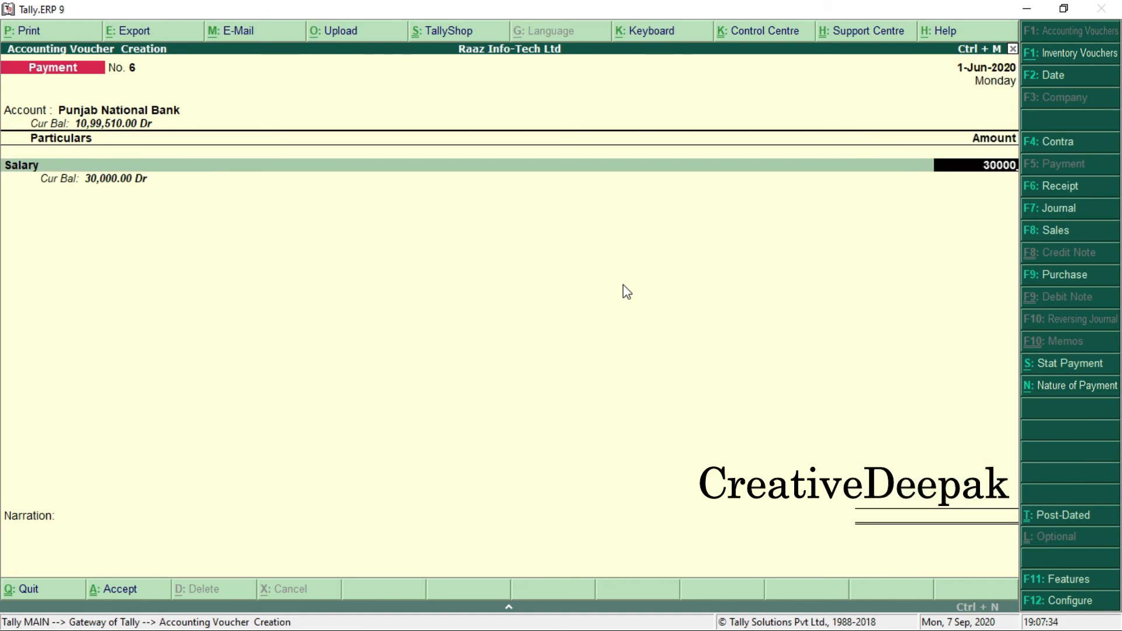
# Step: Change the salary payment voucher's date to 2-6-2020
pyautogui.press('F2')
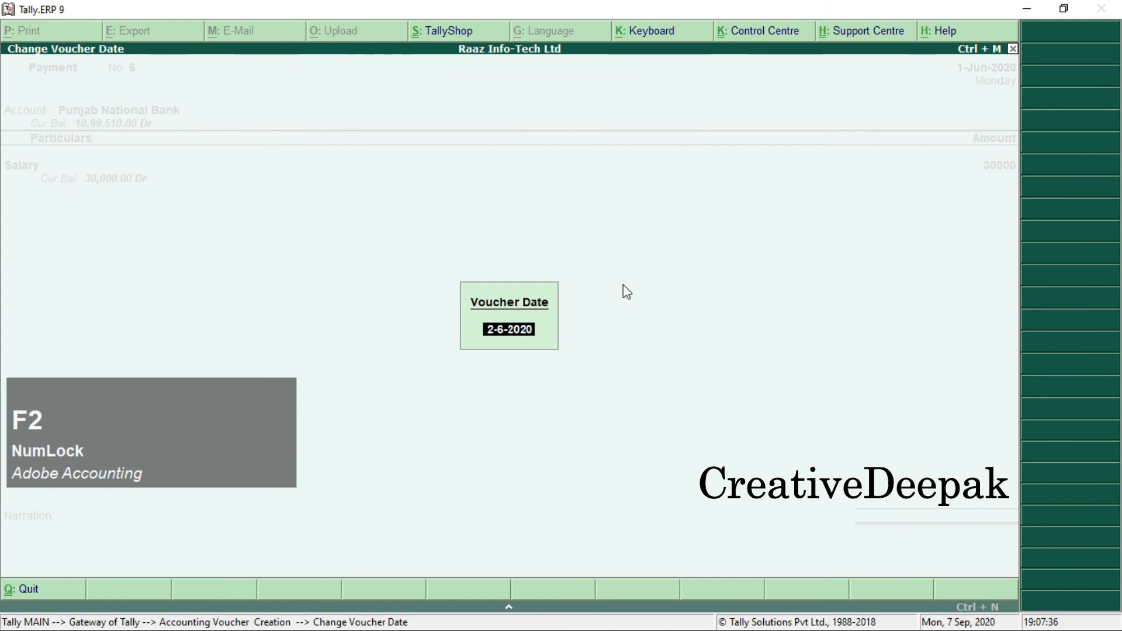
pyautogui.press('Return')
pyautogui.press('Return')
pyautogui.press('Return')
pyautogui.press('Return')
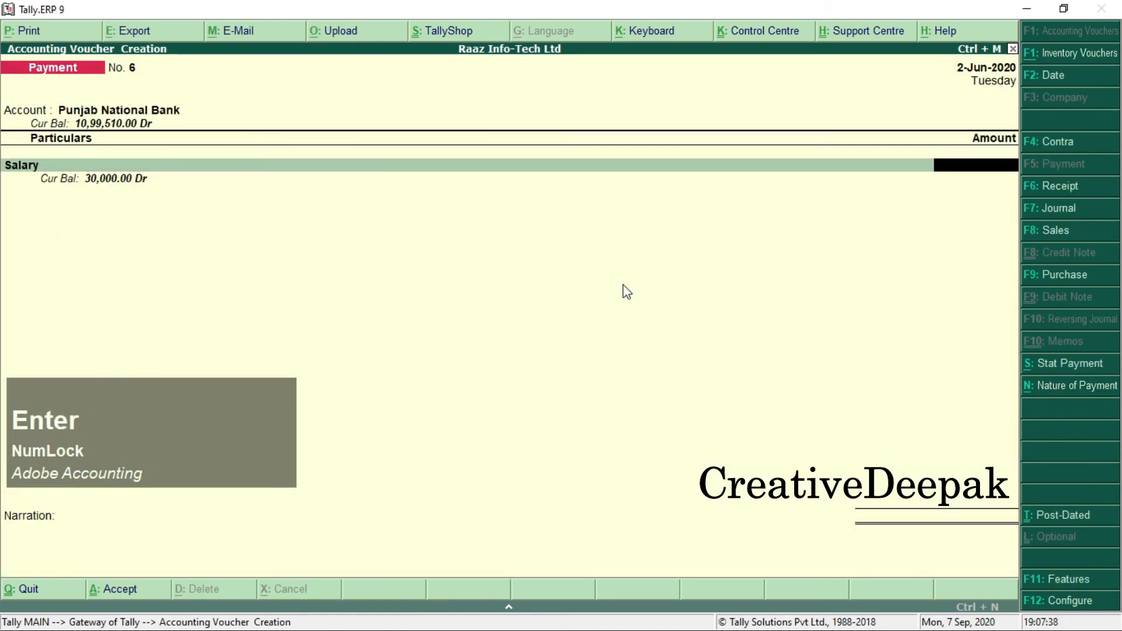
# Step: Re-enter 30,000 as the salary amount and save the payment voucher with its default bank allocation
pyautogui.press('BackSpace')
pyautogui.write('3')
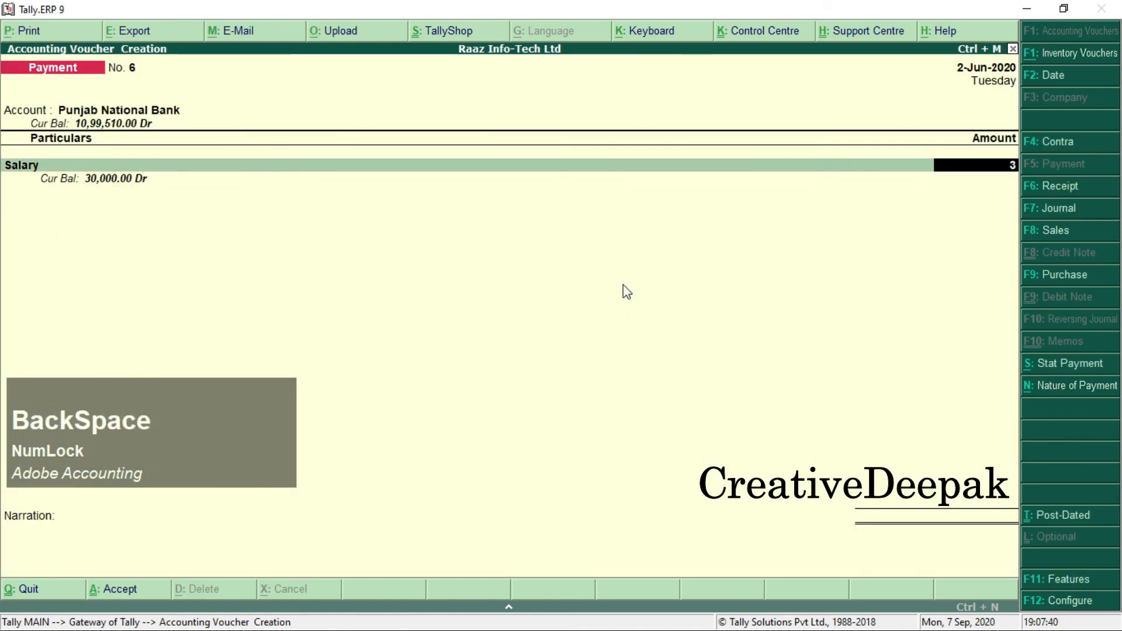
pyautogui.write('0,000')
pyautogui.press('Return')
pyautogui.press('Return')
pyautogui.press('Return')
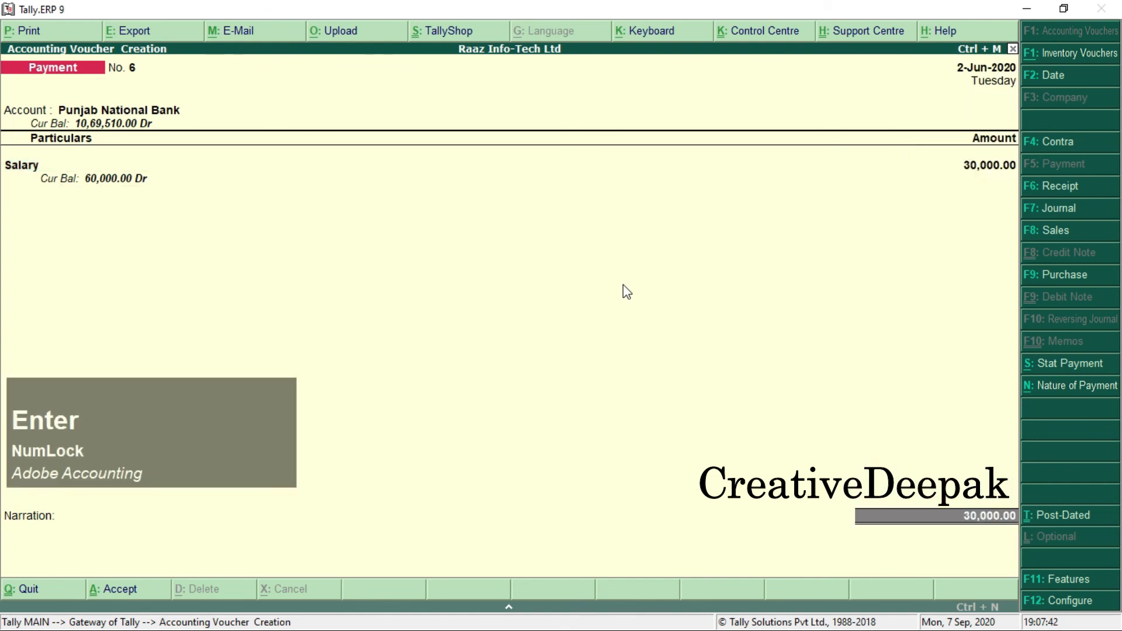
pyautogui.press('Return')
pyautogui.press('Return')
pyautogui.press('Return')
pyautogui.press('Return')
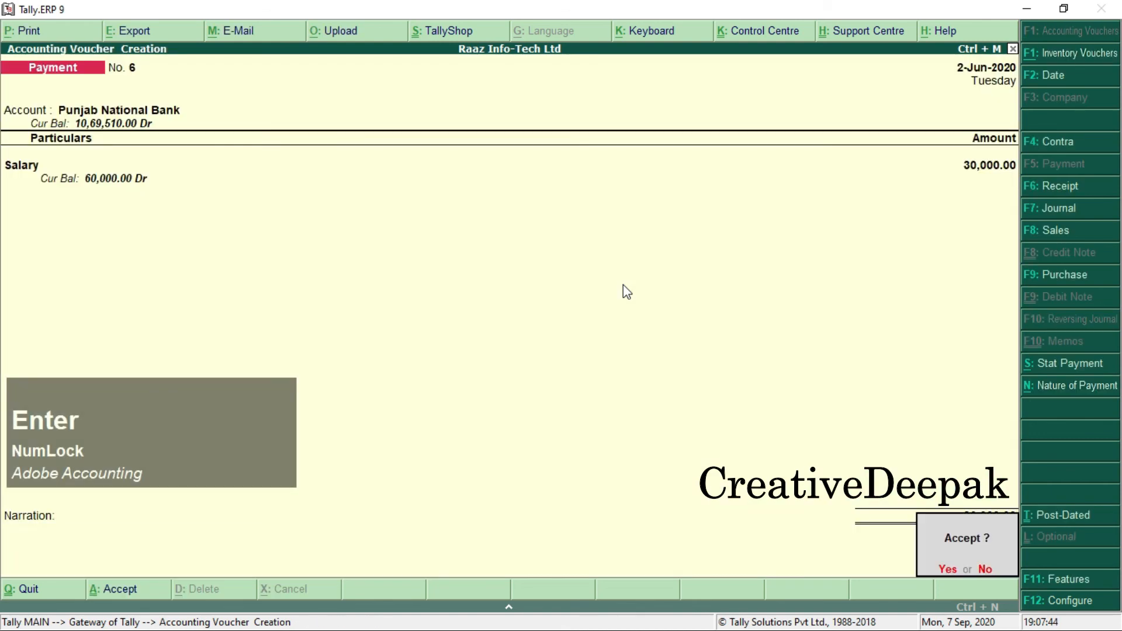
pyautogui.press('Return')
# Step: Check the 2-Jun-2020 office rent payment by cheque in Banking final.pdf
pyautogui.hotkey('alt', 'Tab')
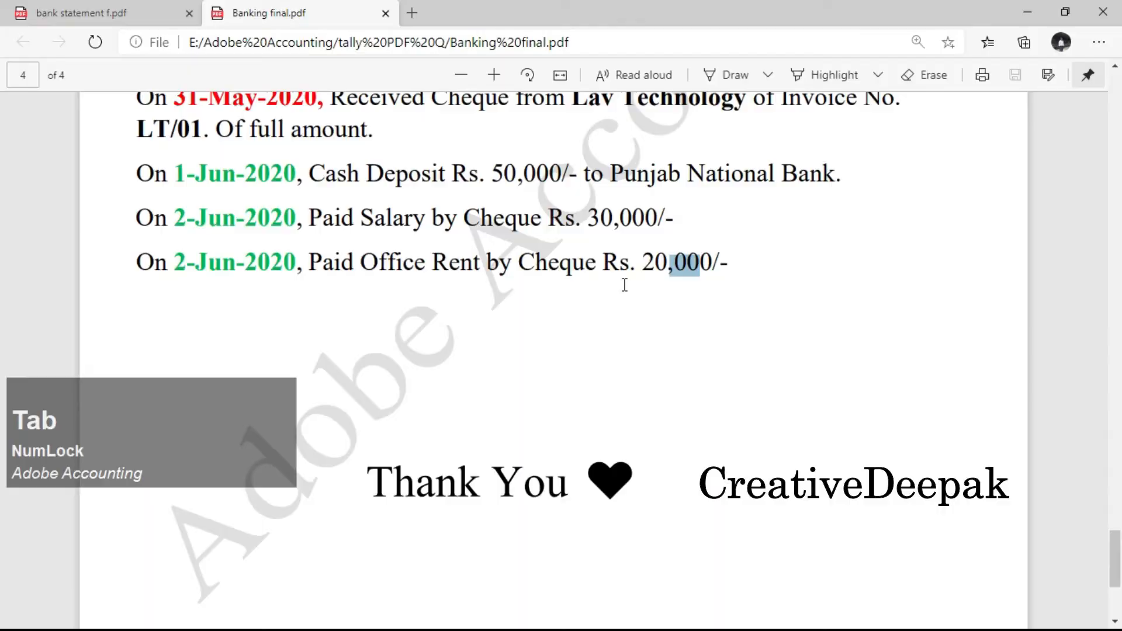
pyautogui.moveTo(415, 263); pyautogui.dragTo(621, 264)
pyautogui.moveTo(521, 264); pyautogui.dragTo(634, 265)
# Step: Switch back to Tally.ERP 9 and enter a payment from Punjab National Bank to Rent for 20000
pyautogui.hotkey('alt', 'Tab')
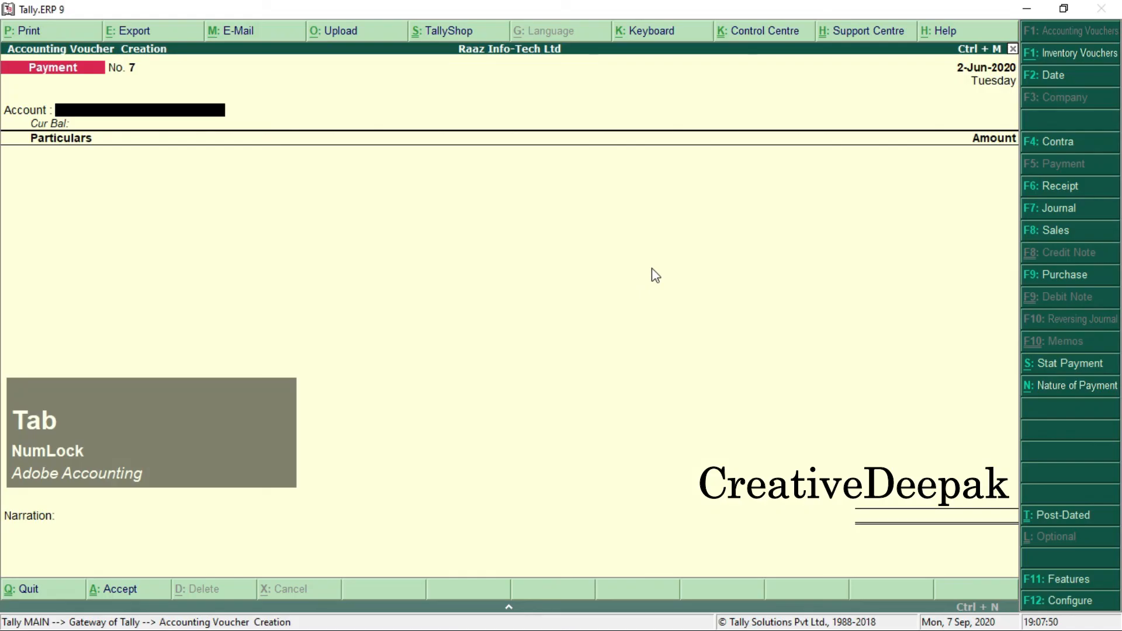
pyautogui.write('P')
pyautogui.press('Return')
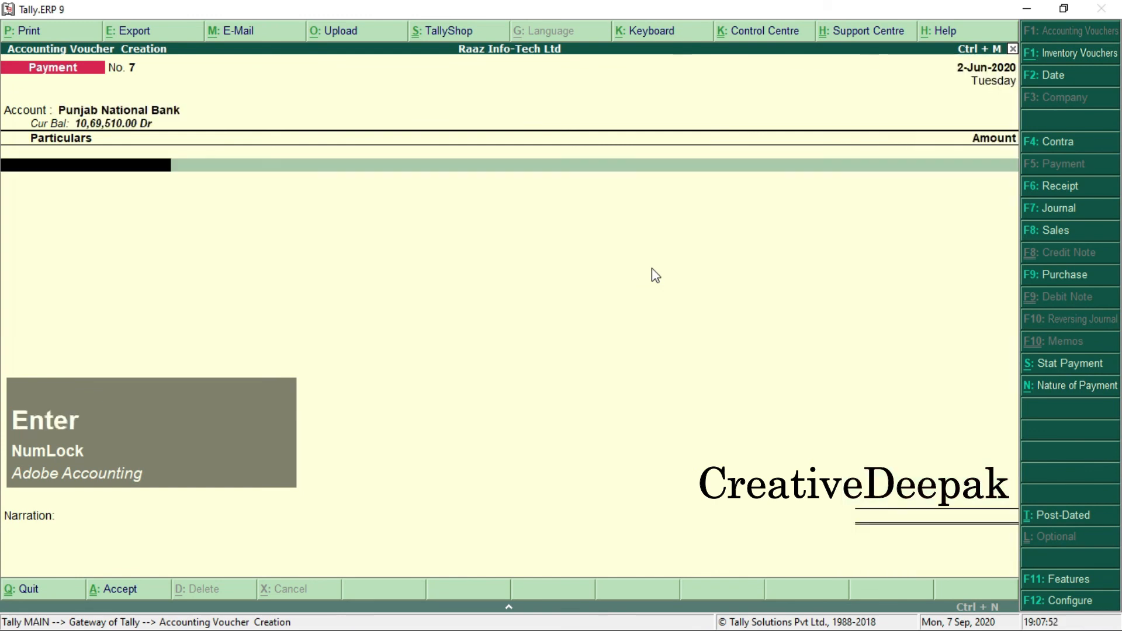
pyautogui.write('R')
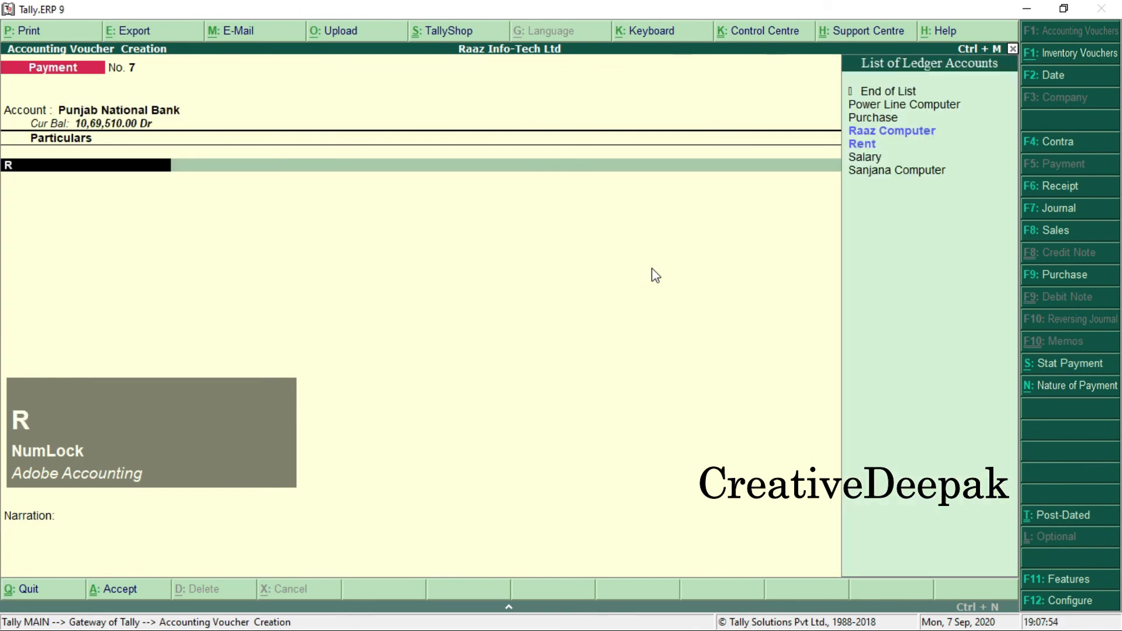
pyautogui.press('Down')
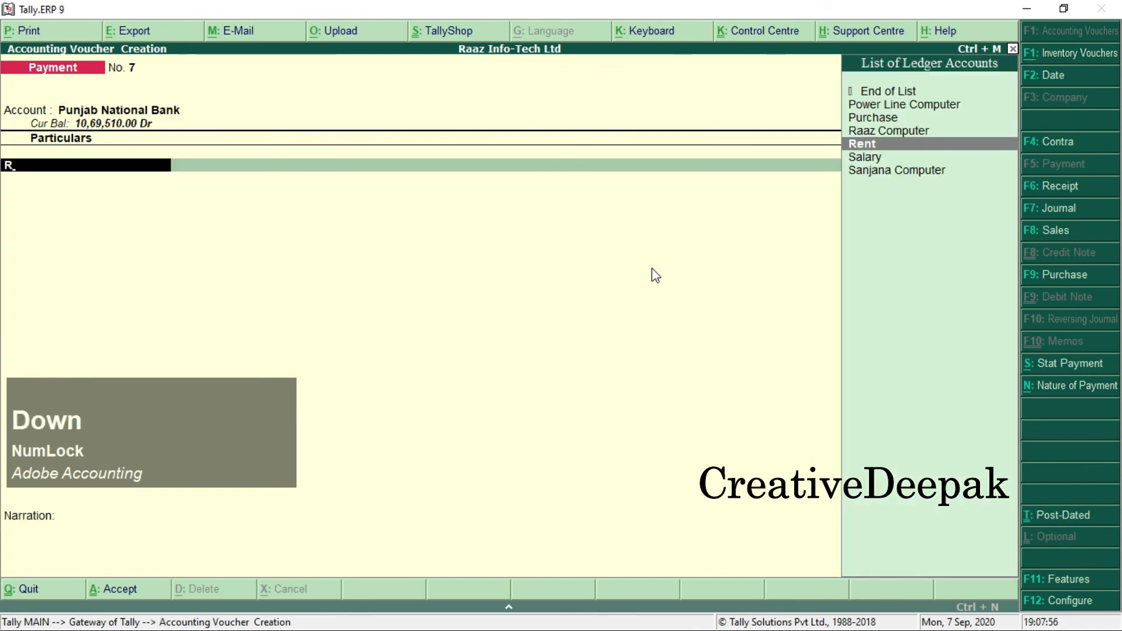
pyautogui.press('Return')
pyautogui.write('20000')
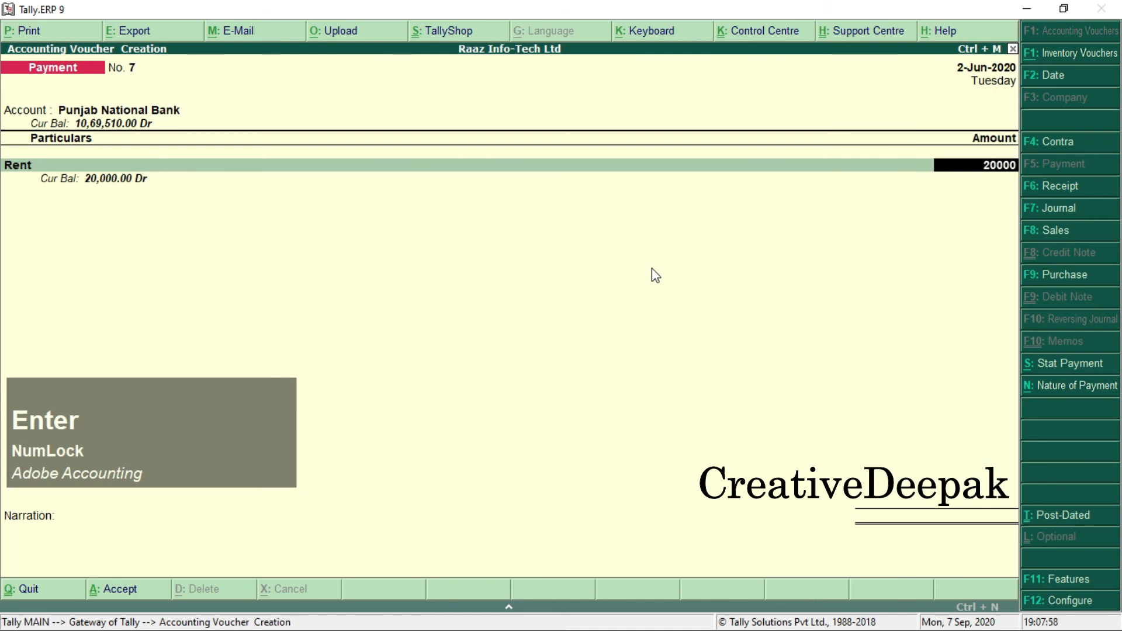
# Step: Save the rent payment voucher with its default Cheque bank allocation and return to the Gateway of Tally
pyautogui.press('Return')
pyautogui.press('Return')
pyautogui.press('Return')
pyautogui.press('Return')
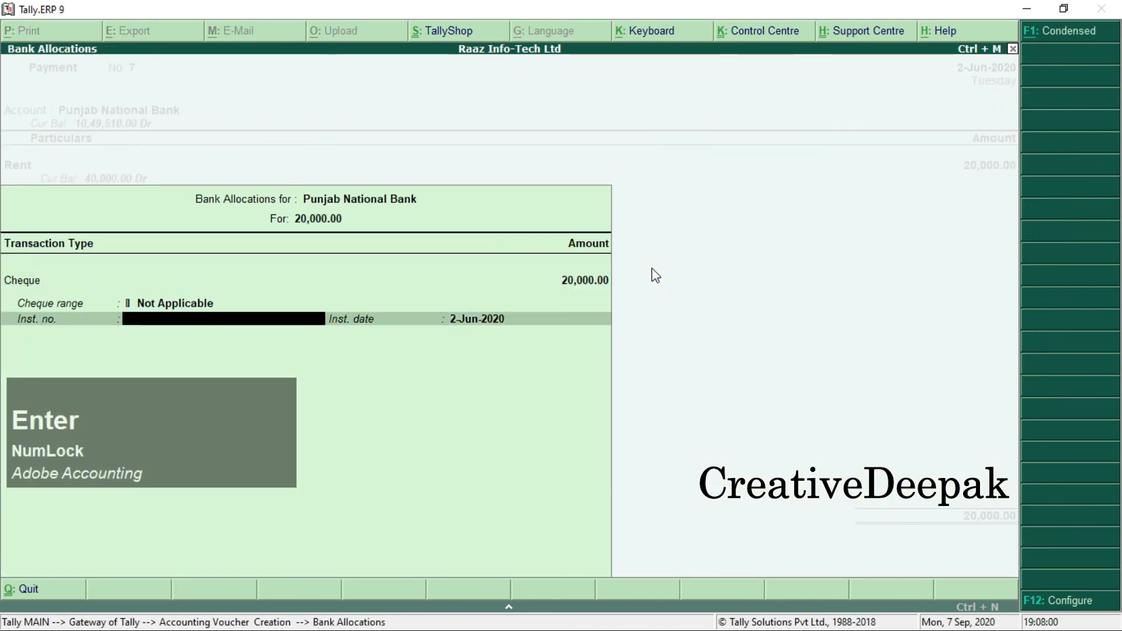
pyautogui.press('Return')
pyautogui.press('Return')
pyautogui.press('Return')
pyautogui.press('Return')
pyautogui.press('Return')
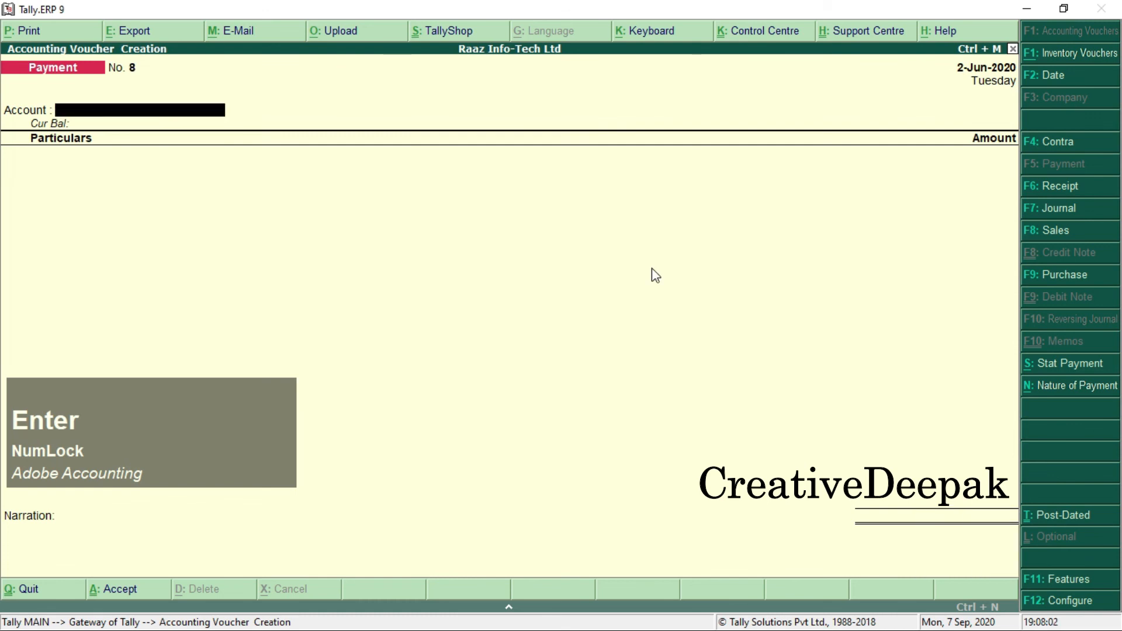
pyautogui.press('Escape')
pyautogui.press('y')
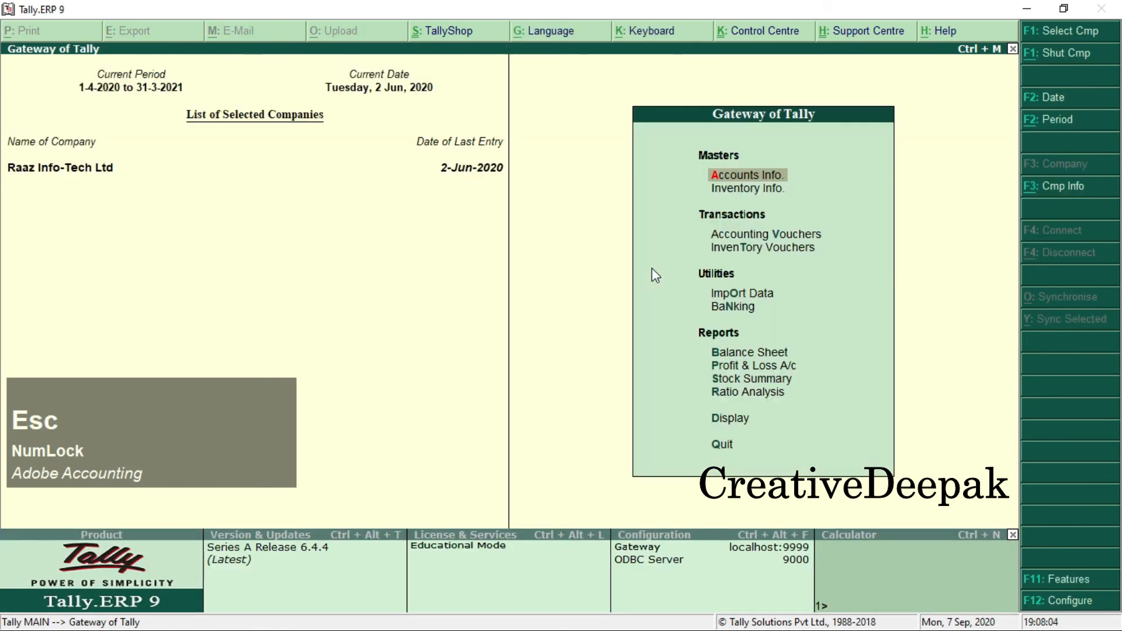
# Step: Switch to the browser and view the June 2020 bank statement in bank statement f.pdf
pyautogui.hotkey('alt', 'Tab')
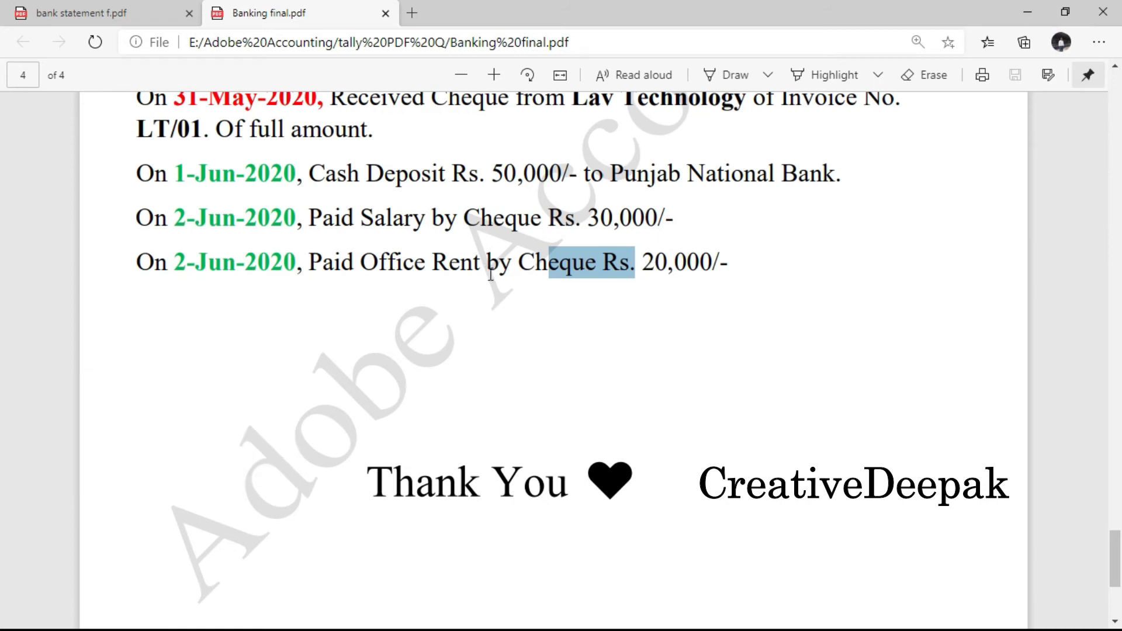
pyautogui.click(92, 15)
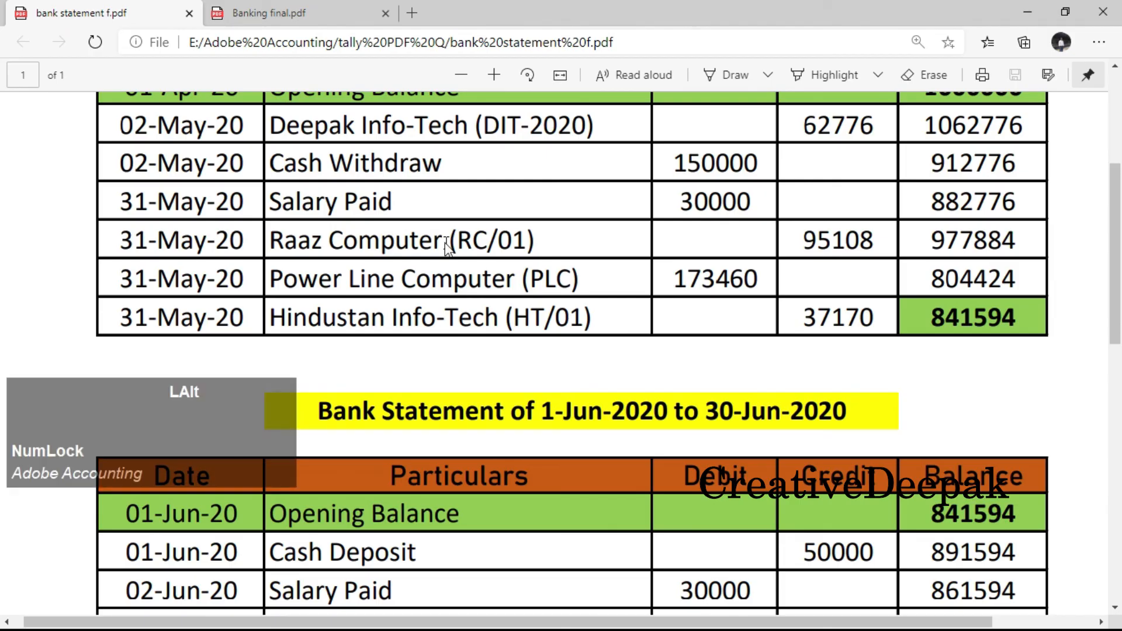
# Step: Switch back to Tally.ERP 9 and open the bank reconciliation for the Punjab National Bank ledger
pyautogui.hotkey('alt', 'Tab')
pyautogui.press('Down')
pyautogui.press('Down')
pyautogui.press('Down')
pyautogui.press('Down')
pyautogui.press('Down')
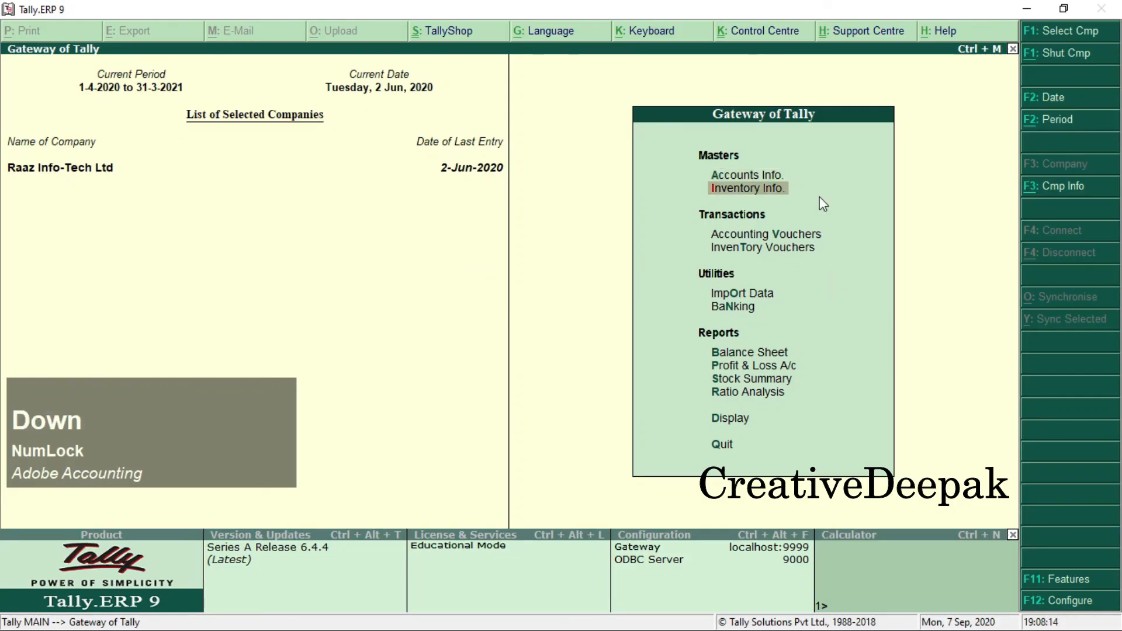
pyautogui.press('Return')
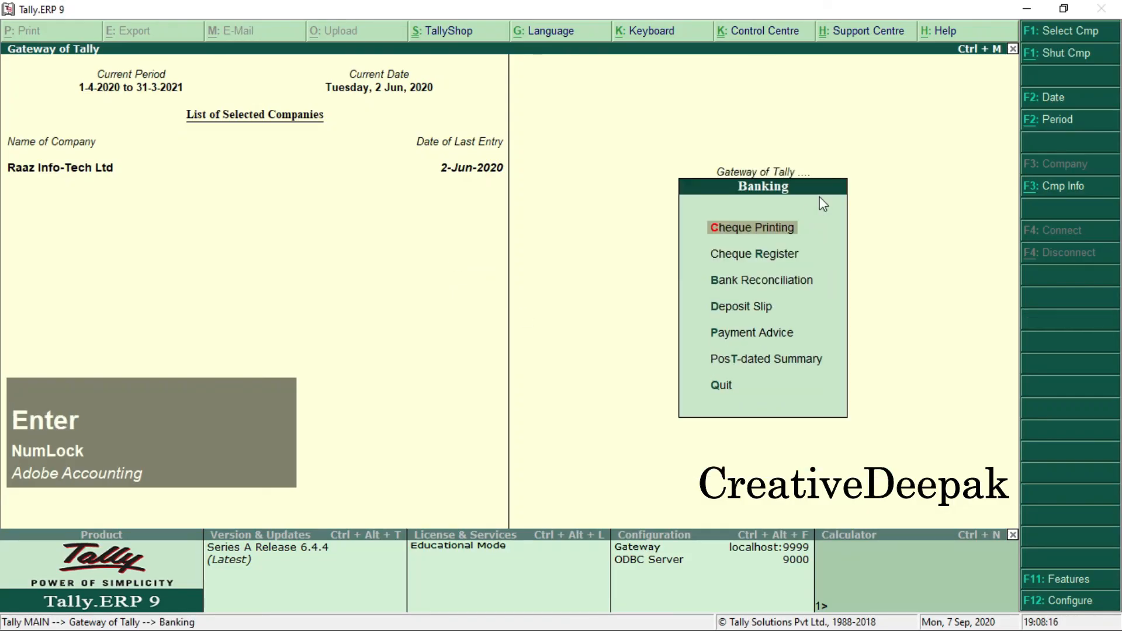
pyautogui.press('Down')
pyautogui.press('Down')
pyautogui.press('Return')
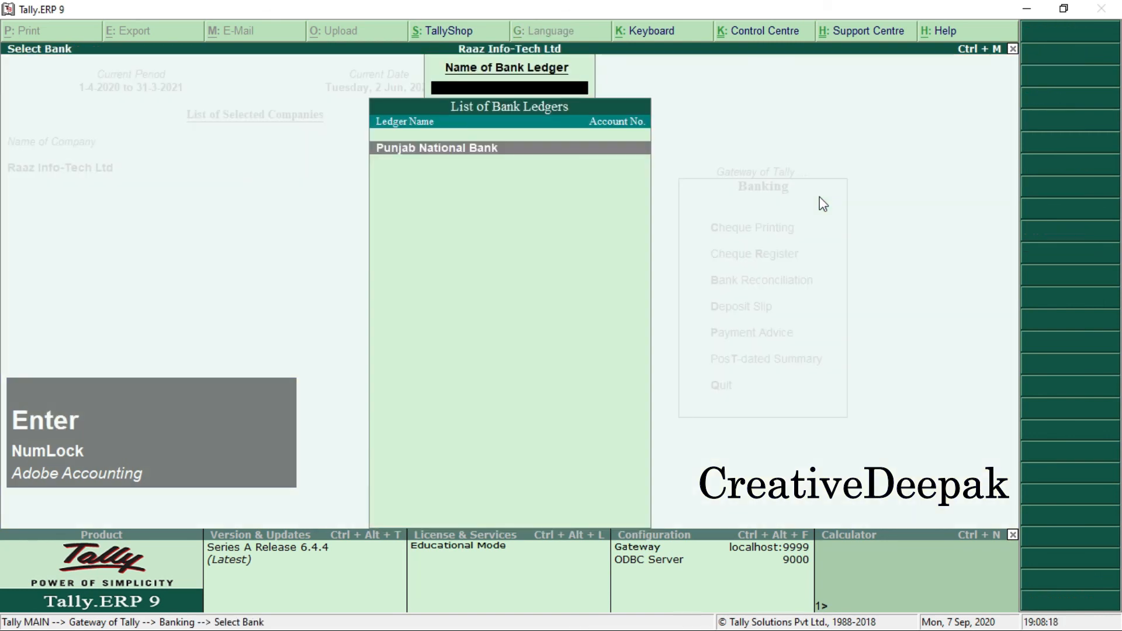
pyautogui.press('Return')
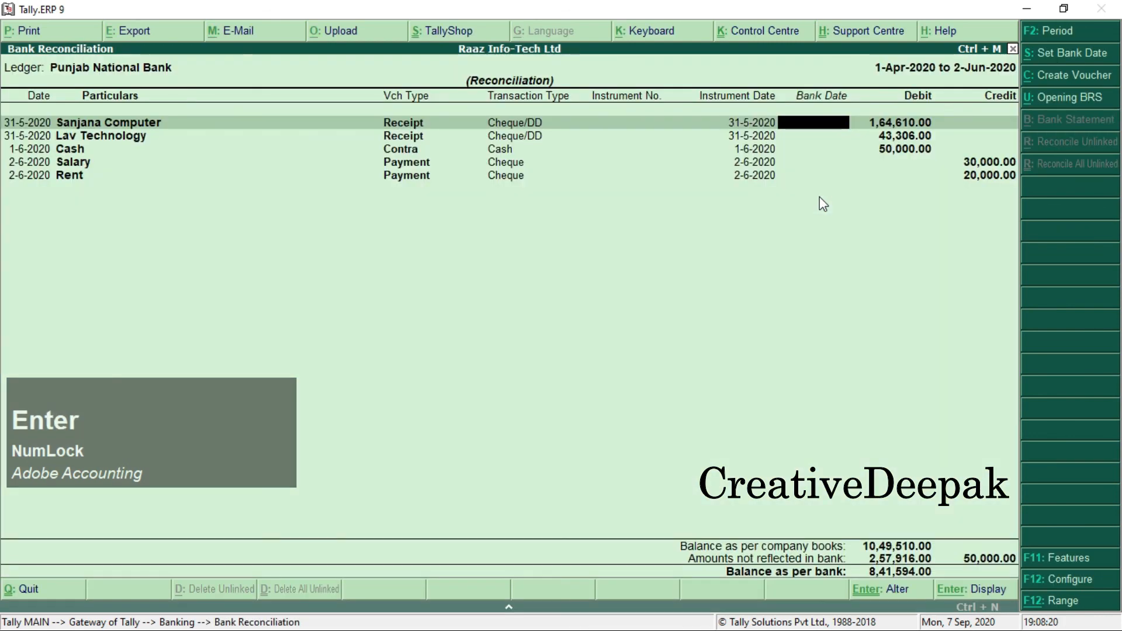
# Step: Check the reconciliation period and accept it as 1-4-2020 to 2-6-2020
pyautogui.hotkey('alt', 'F2')
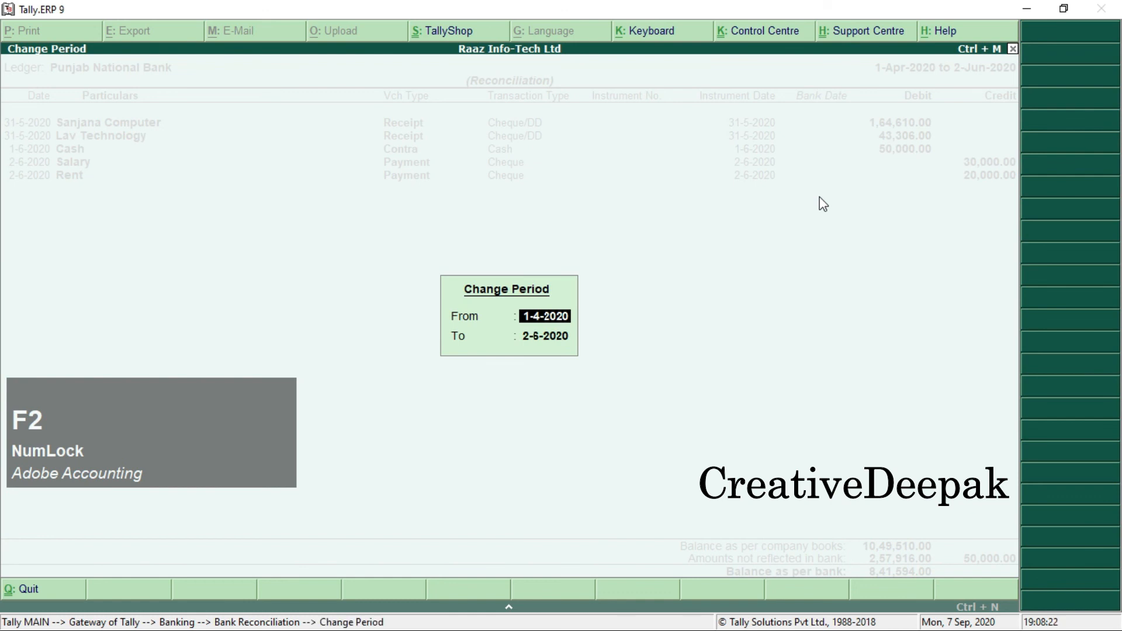
pyautogui.press('Return')
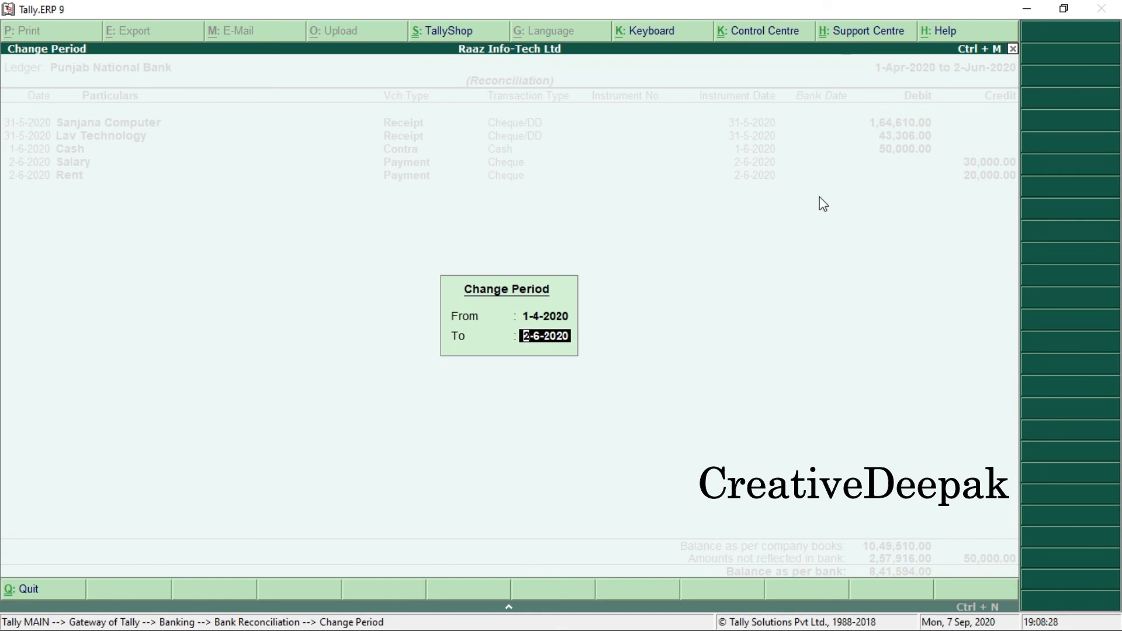
pyautogui.press('Return')
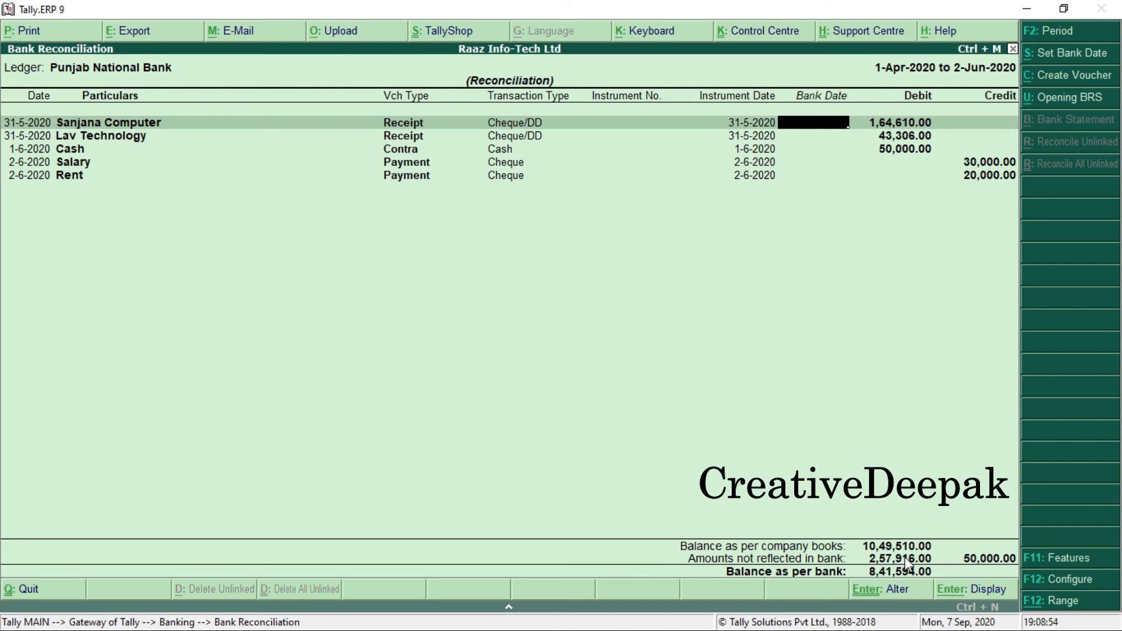
# Step: Switch to bank statement f.pdf and compare the May closing balance with the June opening balance and its first entries
pyautogui.hotkey('alt', 'Tab')
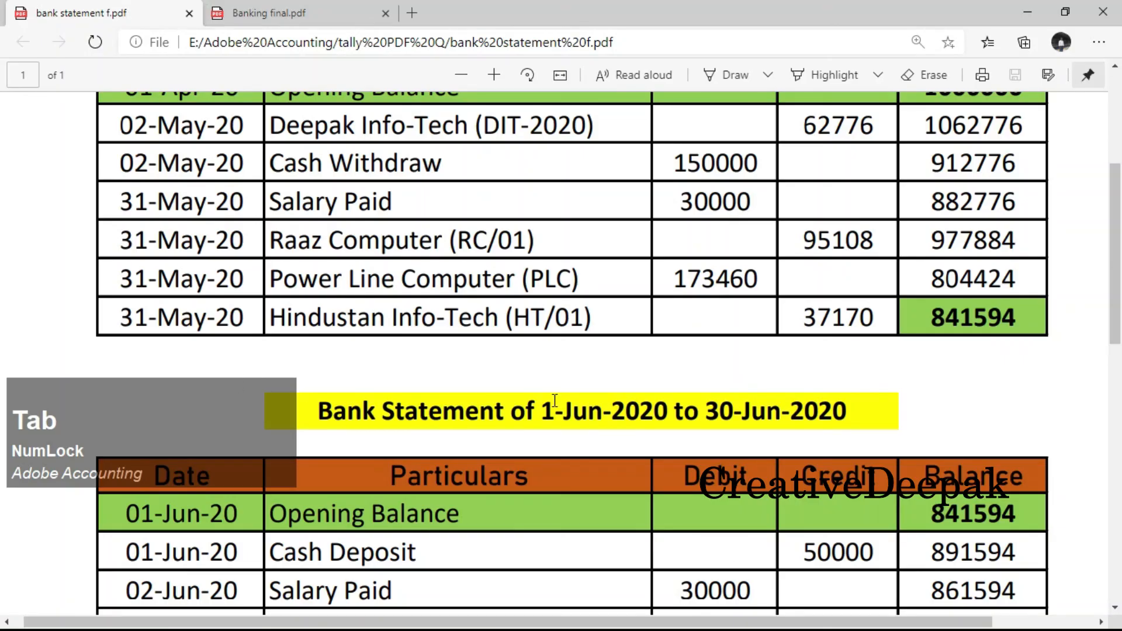
pyautogui.scroll(-1, 551, 403)
pyautogui.scroll(-3, 552, 403)
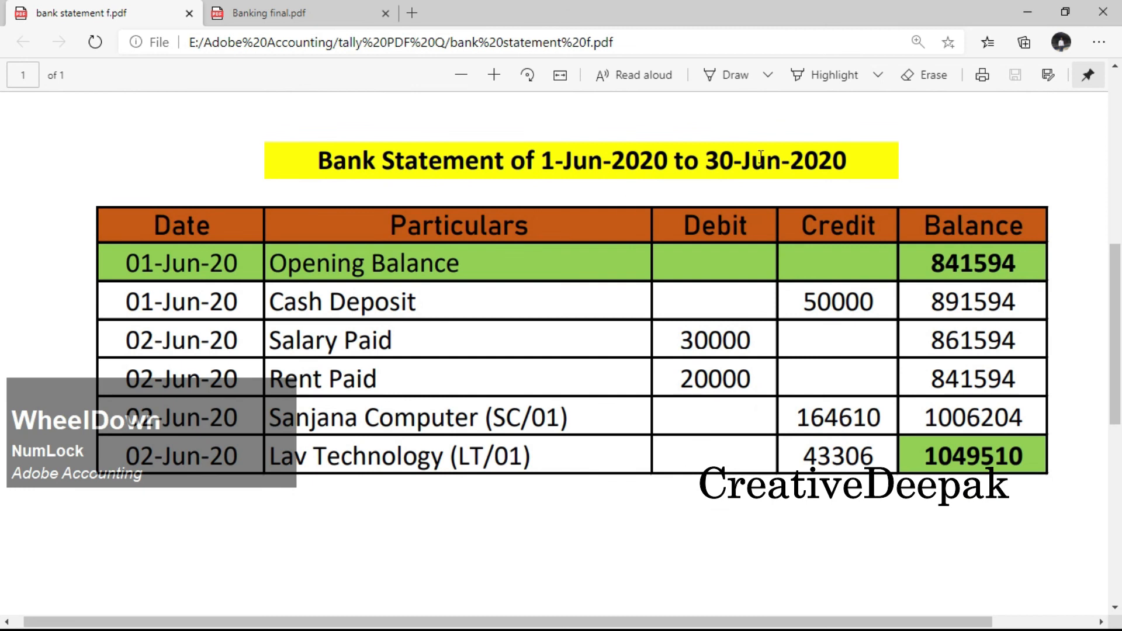
pyautogui.scroll(-1, 506, 252)
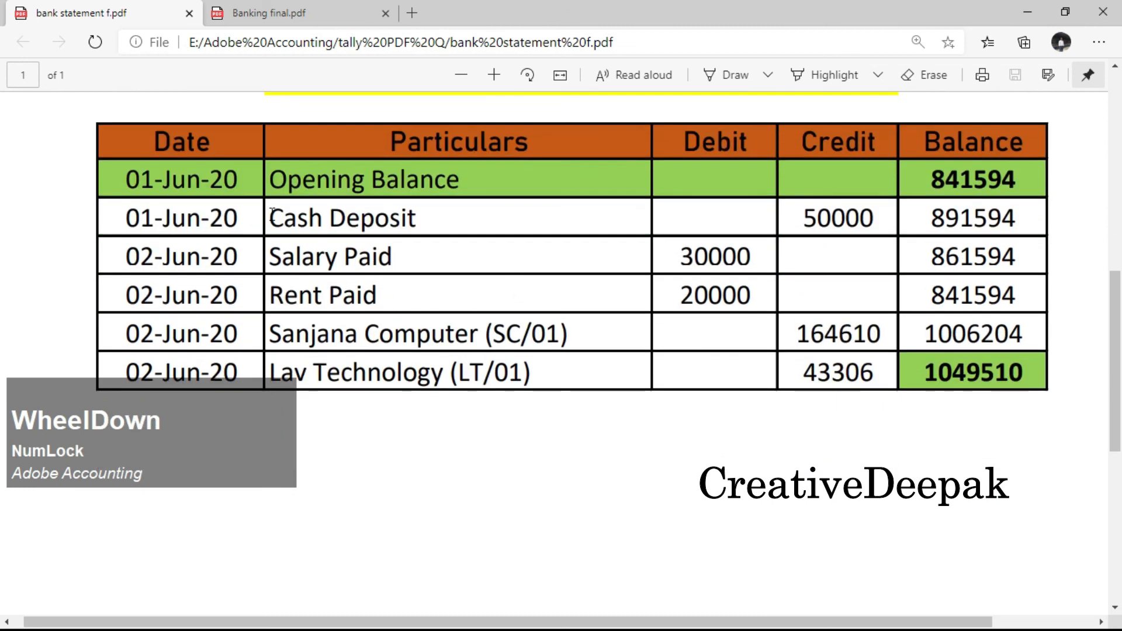
pyautogui.scroll(2, 947, 212)
pyautogui.moveTo(929, 147); pyautogui.dragTo(1030, 145)
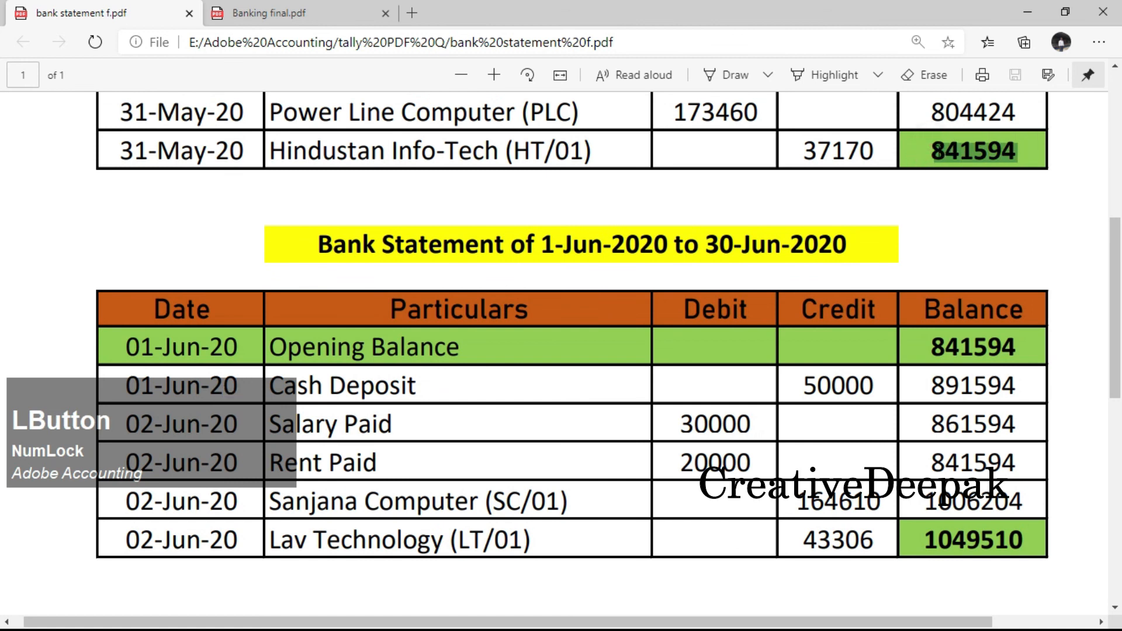
pyautogui.click(934, 153)
pyautogui.moveTo(937, 151); pyautogui.dragTo(1018, 153)
pyautogui.moveTo(934, 347); pyautogui.dragTo(966, 340)
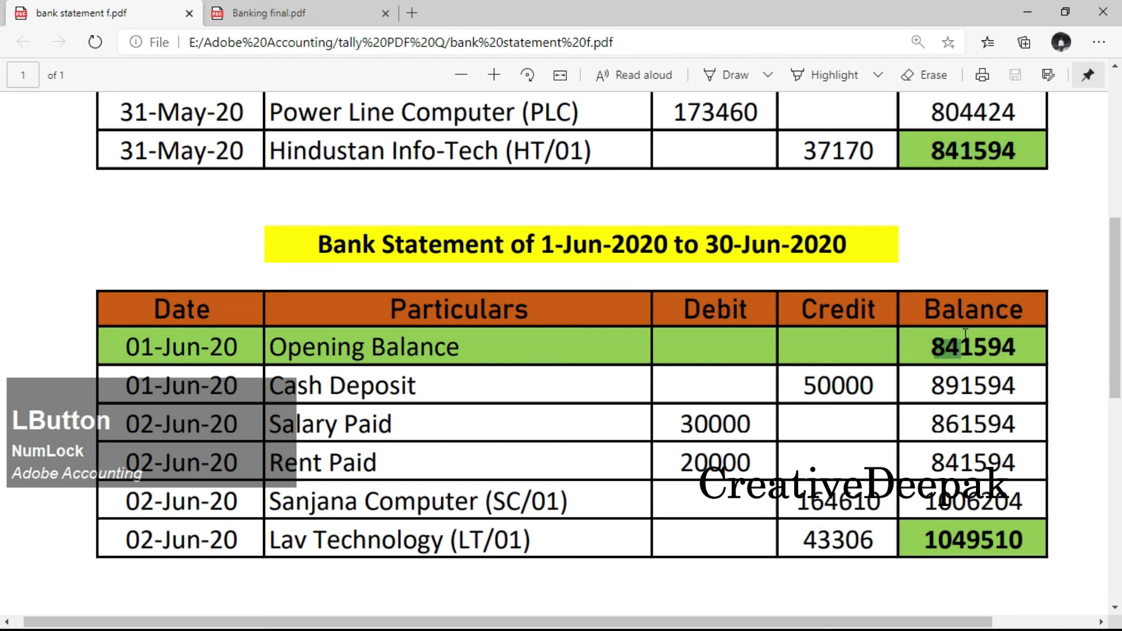
pyautogui.scroll(-3, 965, 332)
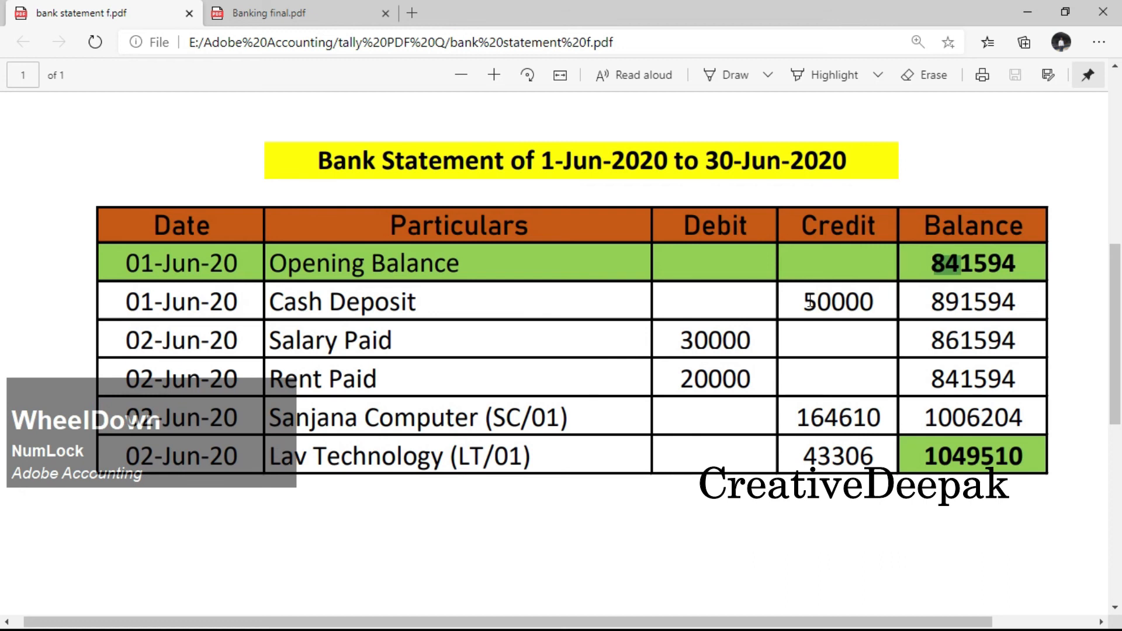
# Step: Switch back to Tally.ERP 9 and set the bank date of the Cash contra entry to 1-6-2020
pyautogui.hotkey('alt', 'Tab')
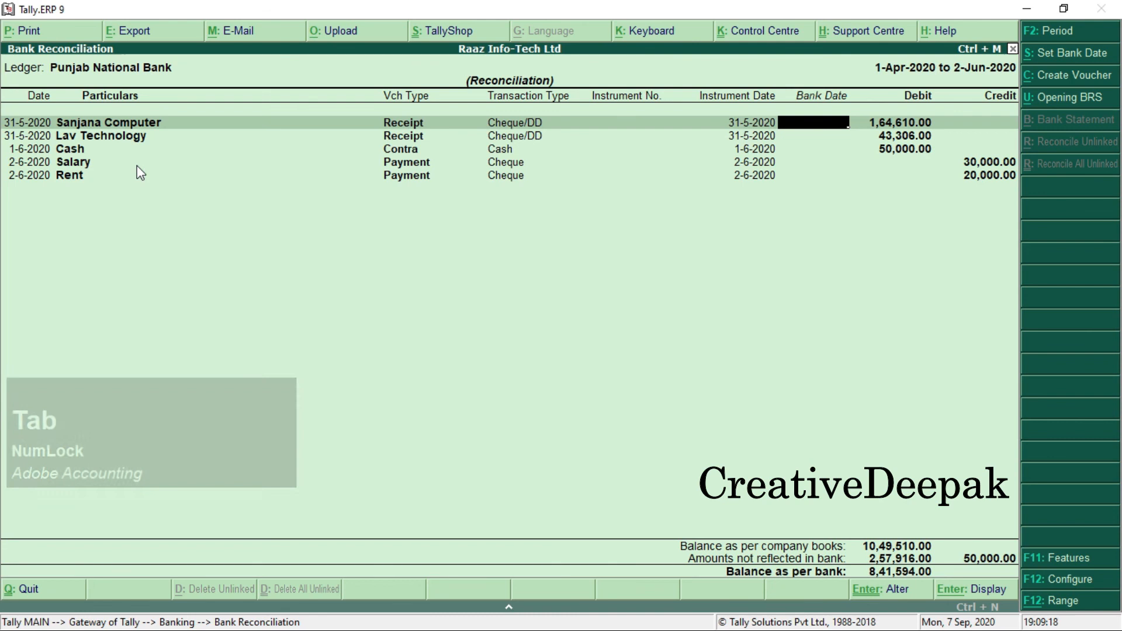
pyautogui.press('Return')
pyautogui.press('Return')
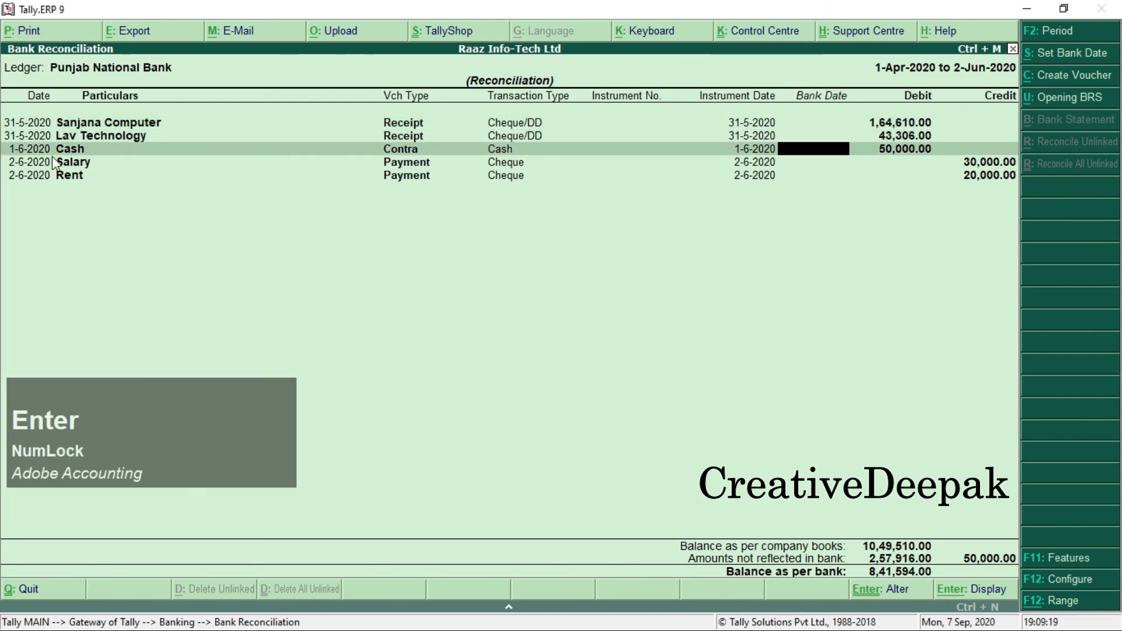
pyautogui.write('1.6')
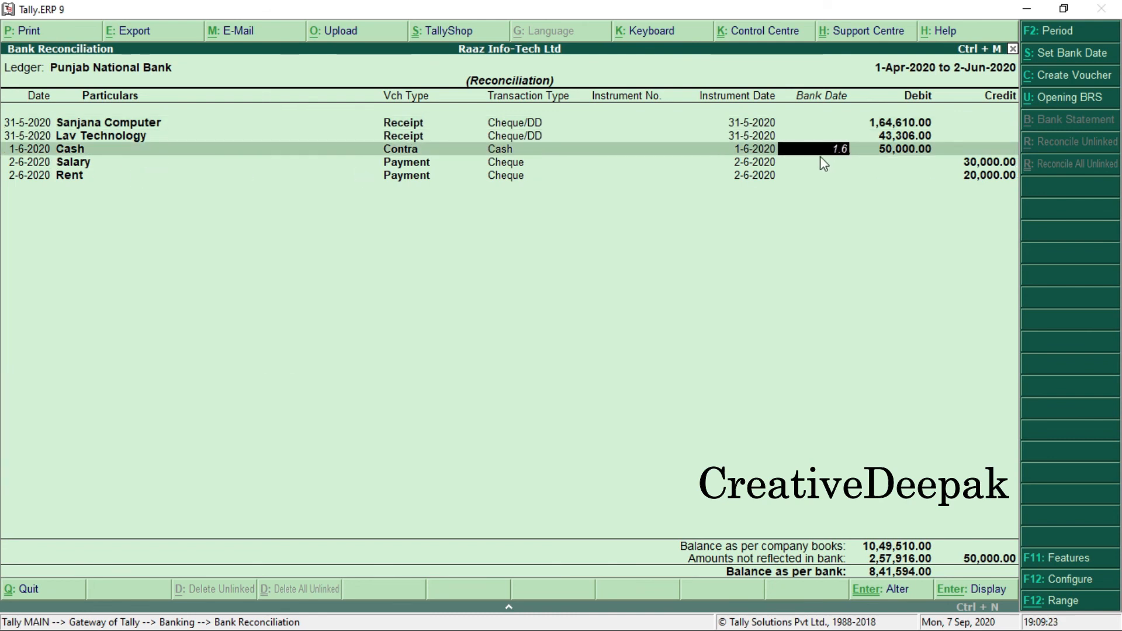
pyautogui.press('KP_Enter')
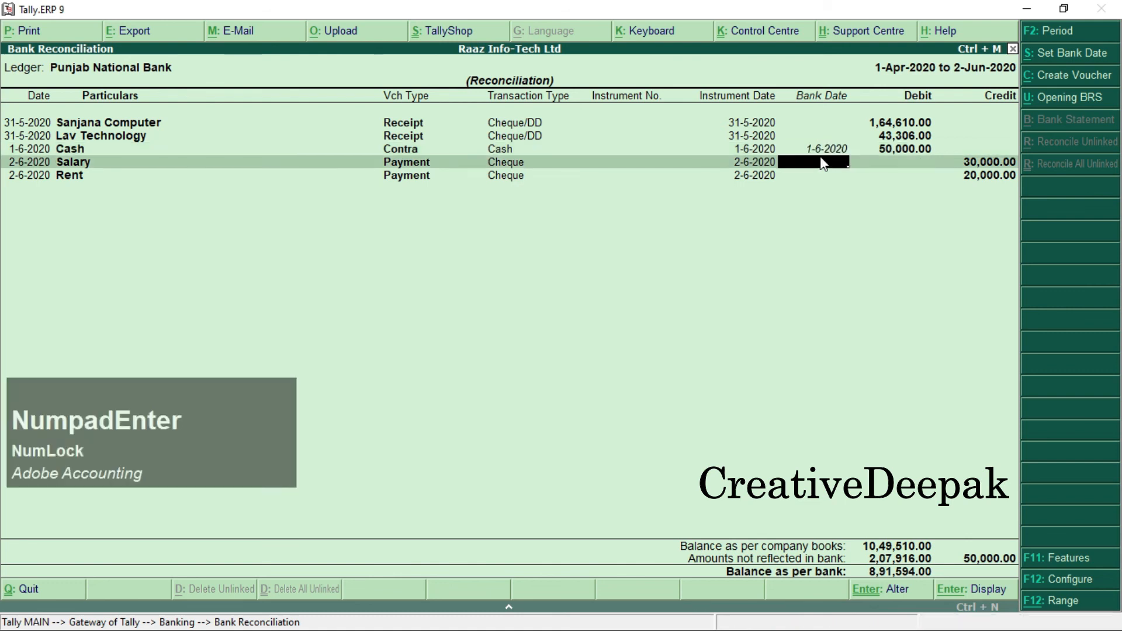
# Step: Check the Salary Paid date in the bank statement and set the Salary payment's bank date to 2-6-2020 in Tally.ERP 9
pyautogui.hotkey('alt', 'Tab')
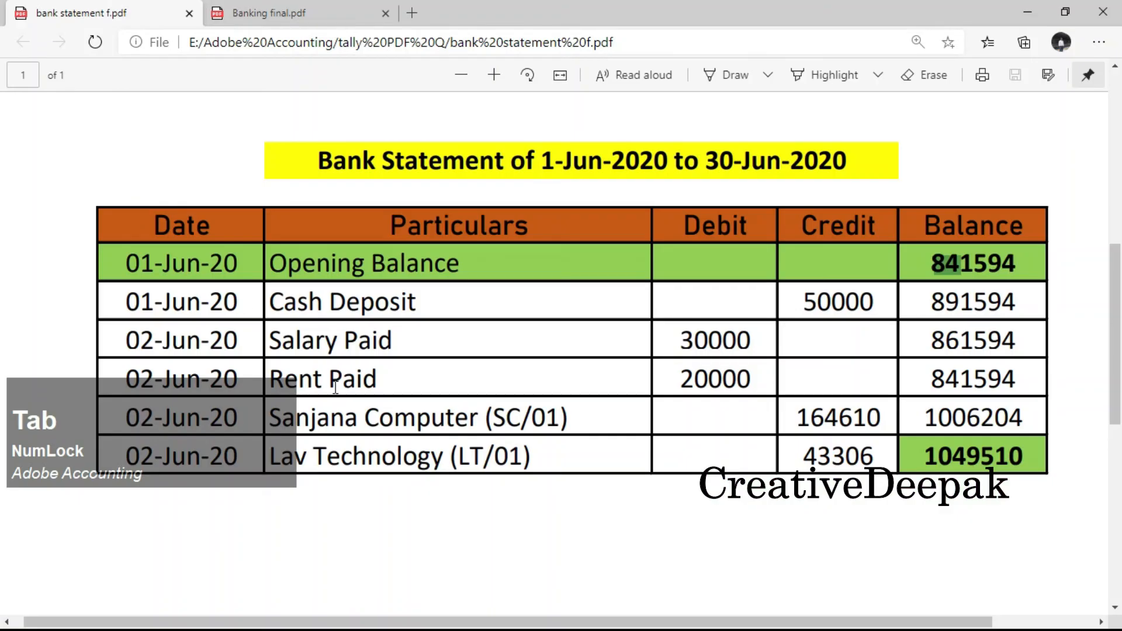
pyautogui.moveTo(270, 345); pyautogui.dragTo(286, 345)
pyautogui.moveTo(152, 336); pyautogui.dragTo(216, 334)
pyautogui.scroll(-1, 198, 330)
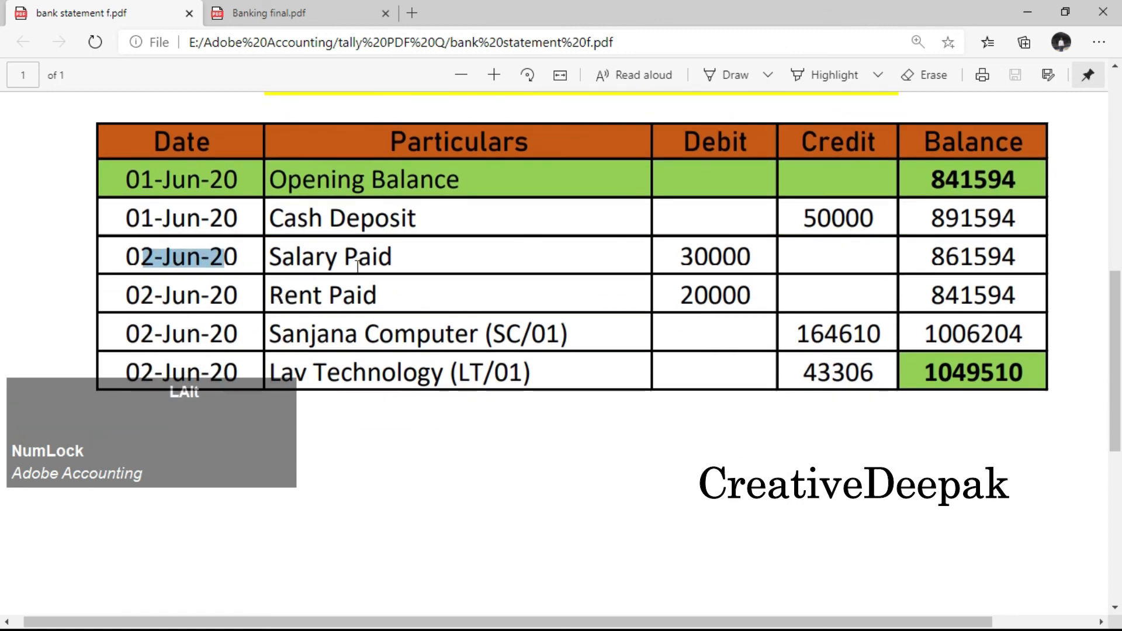
pyautogui.hotkey('alt', 'Tab')
pyautogui.write('2.6')
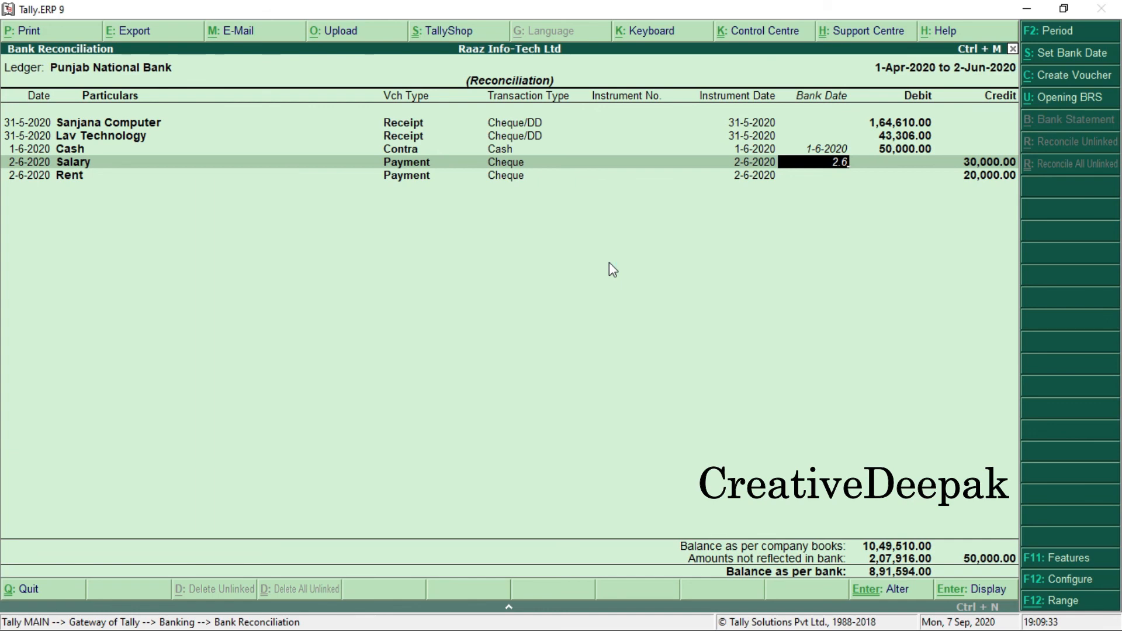
pyautogui.press('KP_Enter')
# Step: Check the Rent Paid entry in the bank statement and set the Rent payment's bank date to 2-6-2020, keeping the reconciliation open
pyautogui.hotkey('alt', 'Tab')
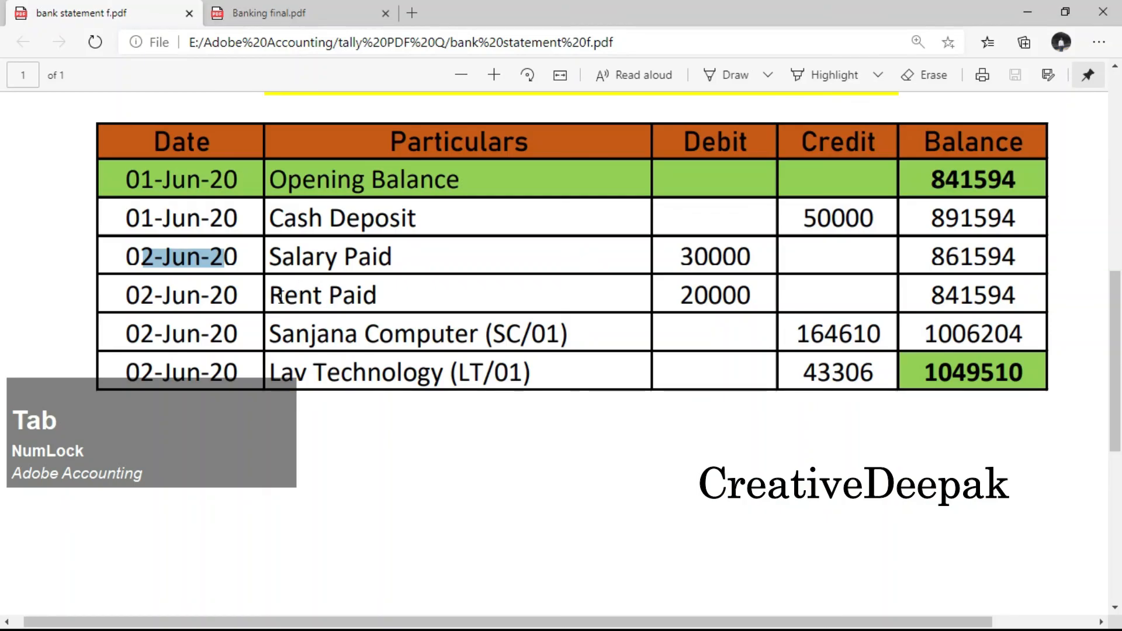
pyautogui.moveTo(268, 293); pyautogui.dragTo(323, 294)
pyautogui.hotkey('alt', 'Tab')
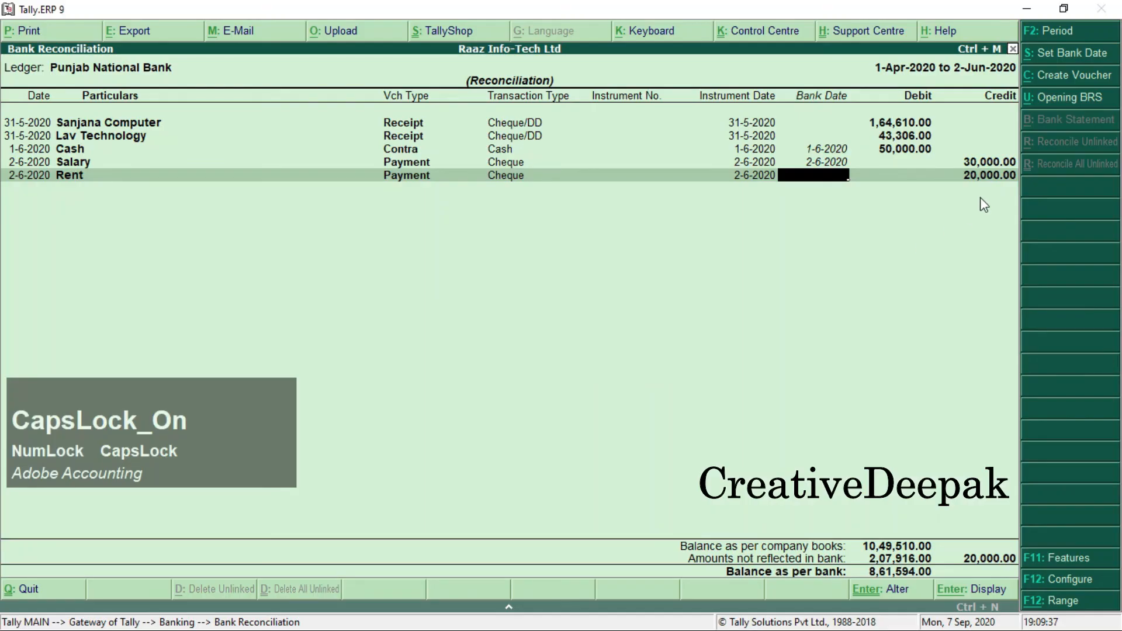
pyautogui.write('2-6')
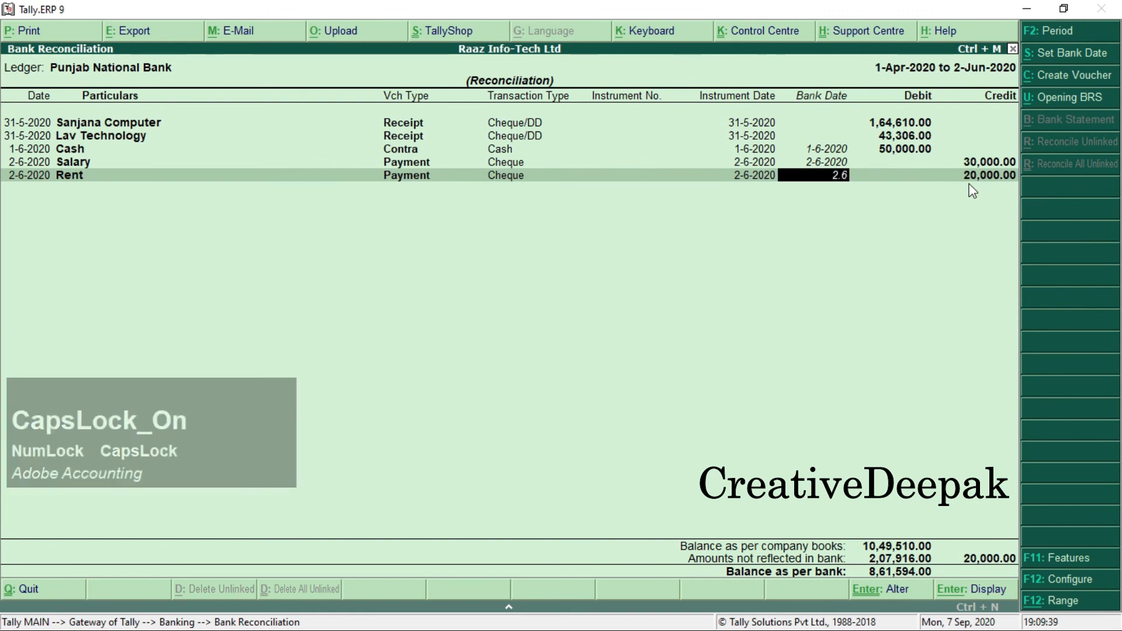
pyautogui.press('KP_Enter')
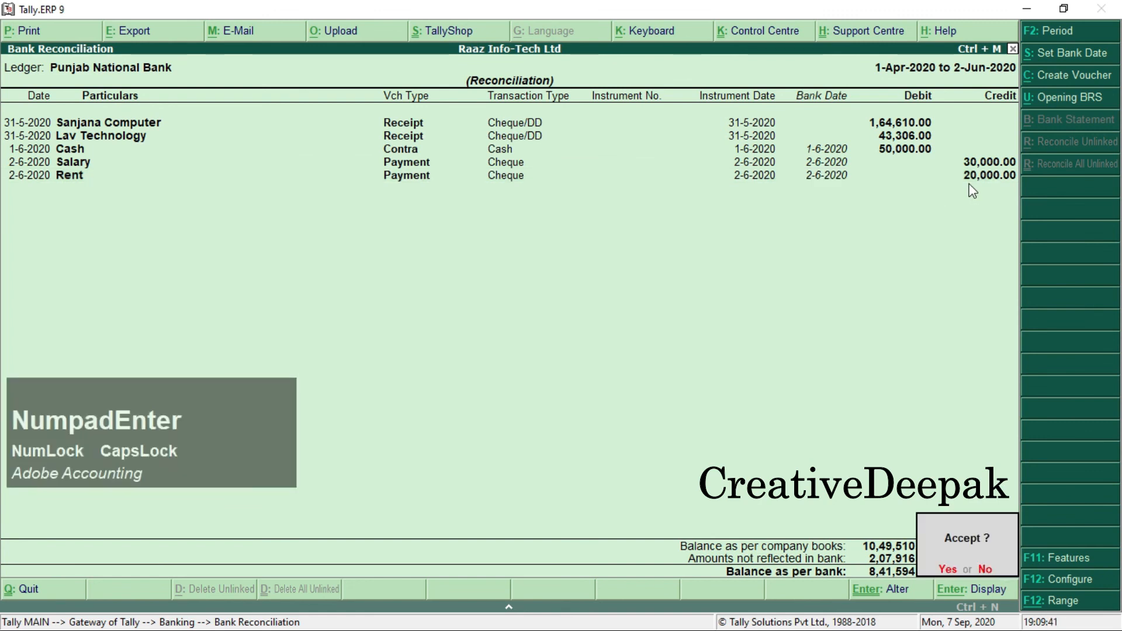
pyautogui.press('BackSpace')
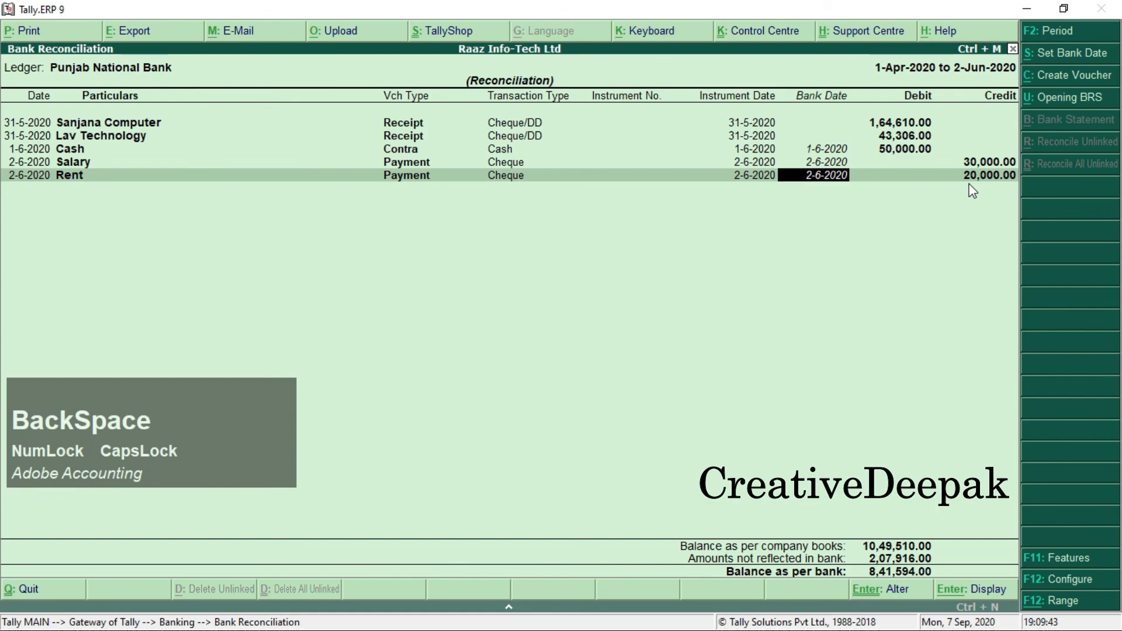
# Step: Switch to the bank statement and examine the dates, bill references and credit amounts of the Sanjana Computer and Lav Technology entries
pyautogui.hotkey('alt', 'Tab')
pyautogui.scroll(-2, 321, 255)
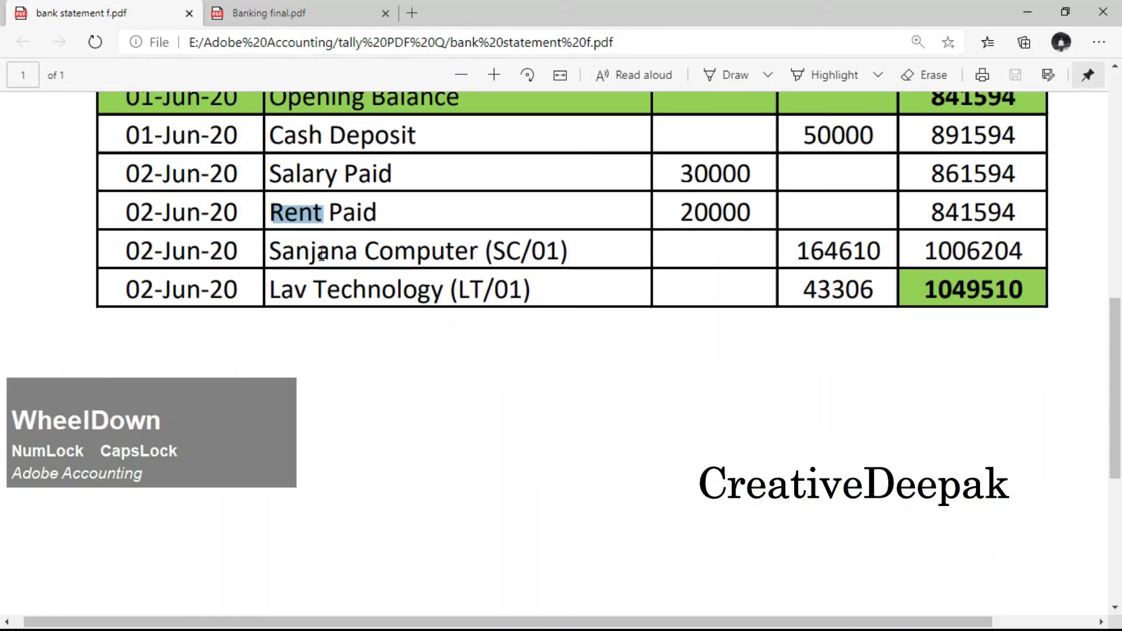
pyautogui.moveTo(283, 290); pyautogui.dragTo(445, 289)
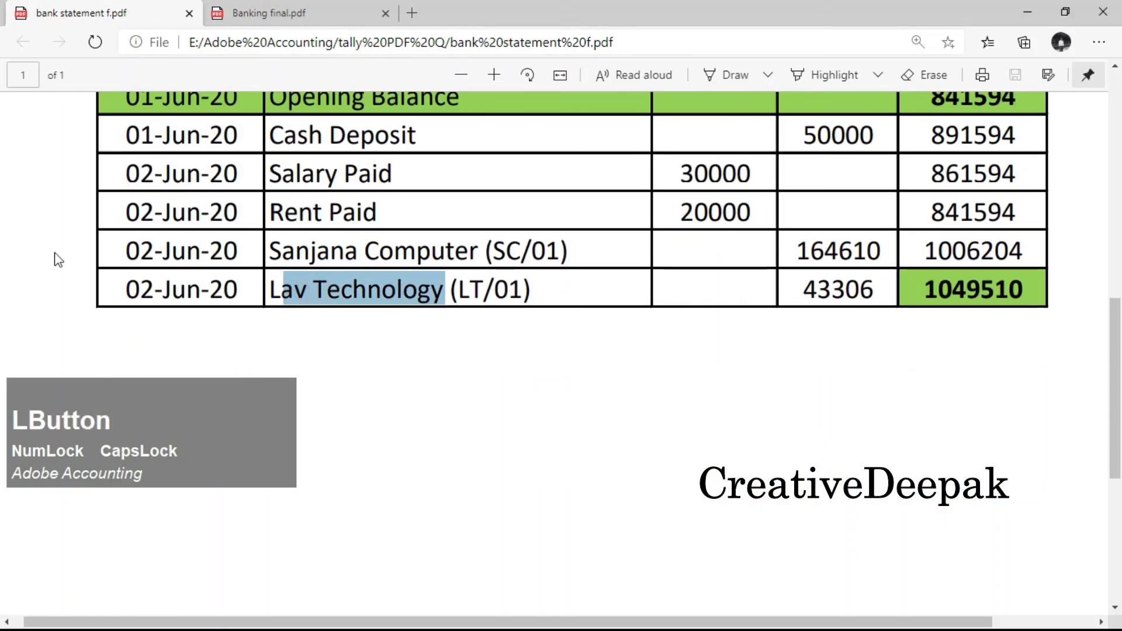
pyautogui.moveTo(127, 251); pyautogui.dragTo(369, 270)
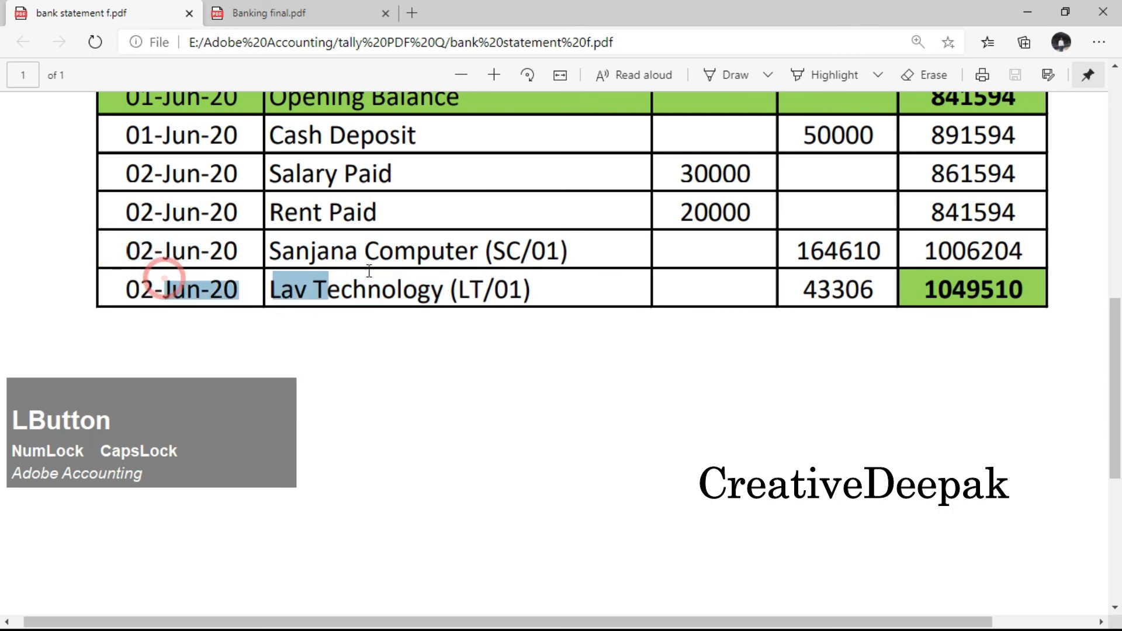
pyautogui.moveTo(277, 251); pyautogui.dragTo(489, 251)
pyautogui.moveTo(420, 290); pyautogui.dragTo(612, 276)
pyautogui.moveTo(509, 252); pyautogui.dragTo(570, 252)
pyautogui.moveTo(795, 256); pyautogui.dragTo(881, 257)
pyautogui.moveTo(779, 289); pyautogui.dragTo(877, 291)
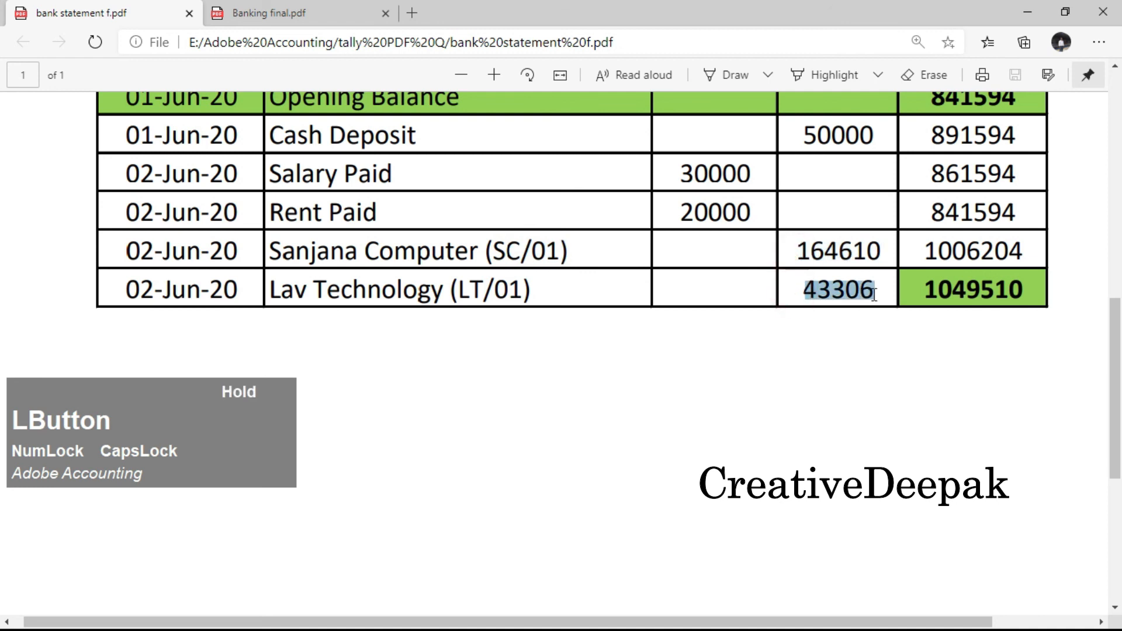
pyautogui.moveTo(485, 251); pyautogui.dragTo(558, 260)
pyautogui.click(507, 290)
pyautogui.moveTo(507, 289); pyautogui.dragTo(522, 289)
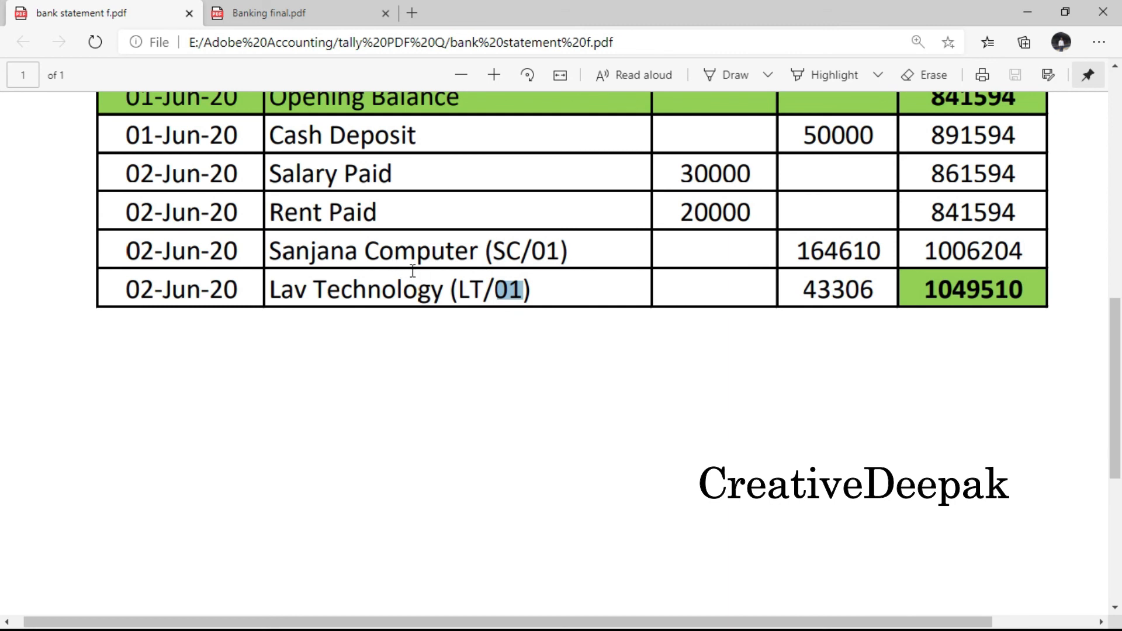
pyautogui.scroll(3, 450, 257)
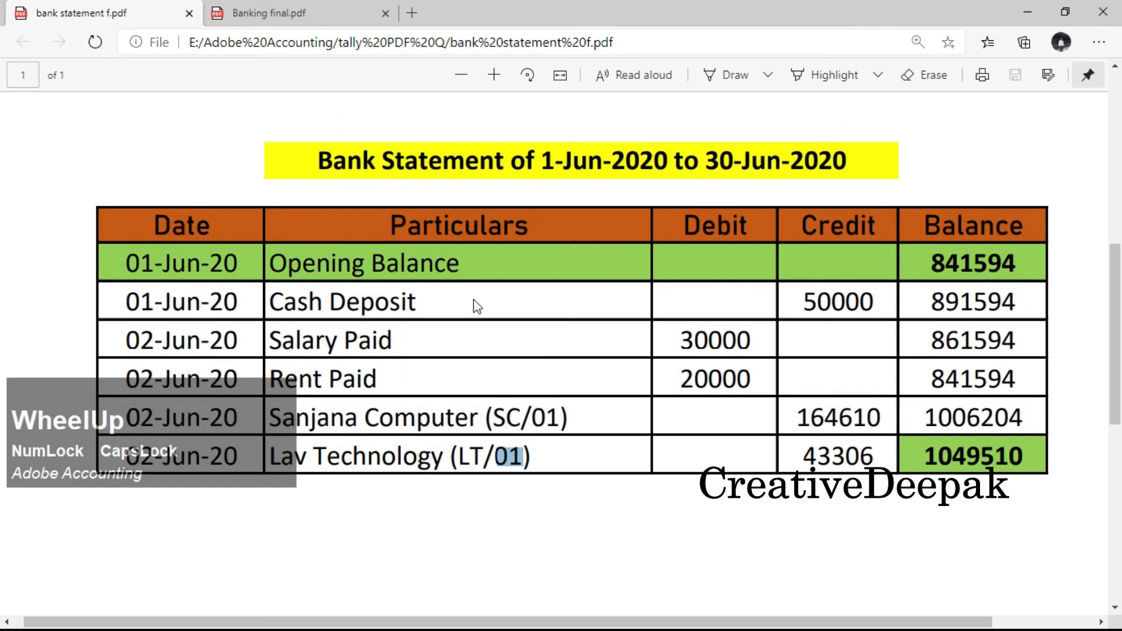
pyautogui.scroll(-1, 473, 301)
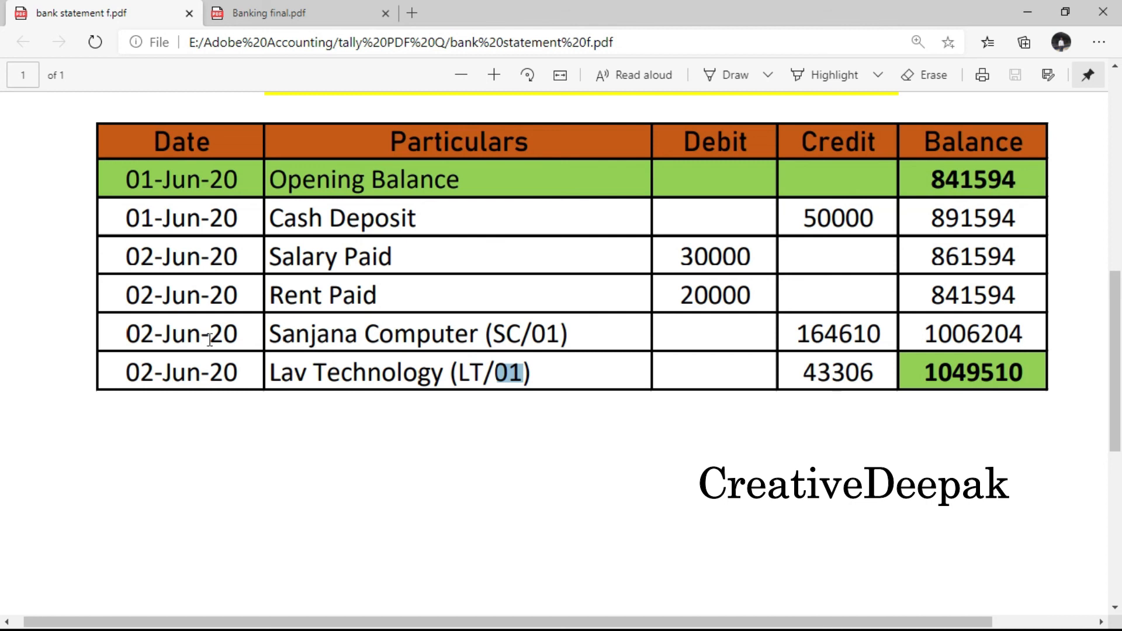
pyautogui.moveTo(128, 336); pyautogui.dragTo(190, 339)
# Step: Switch back to Tally.ERP 9 and set the Sanjana Computer receipt's bank date to 2-6-2020
pyautogui.hotkey('alt', 'Tab')
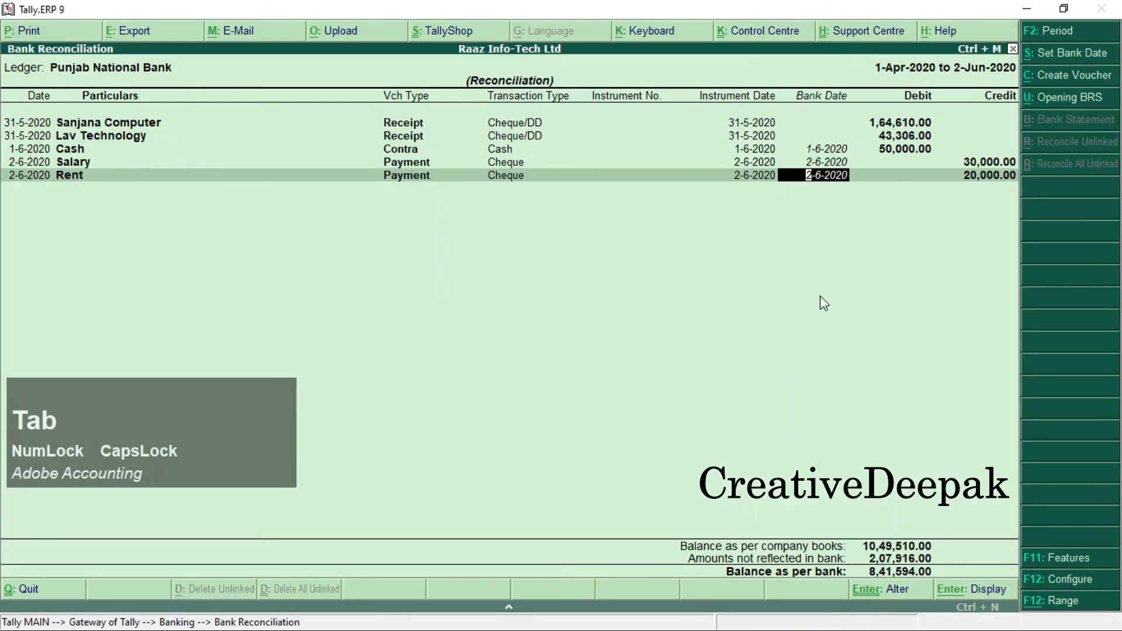
pyautogui.press('BackSpace')
pyautogui.press('BackSpace')
pyautogui.press('BackSpace')
pyautogui.press('BackSpace')
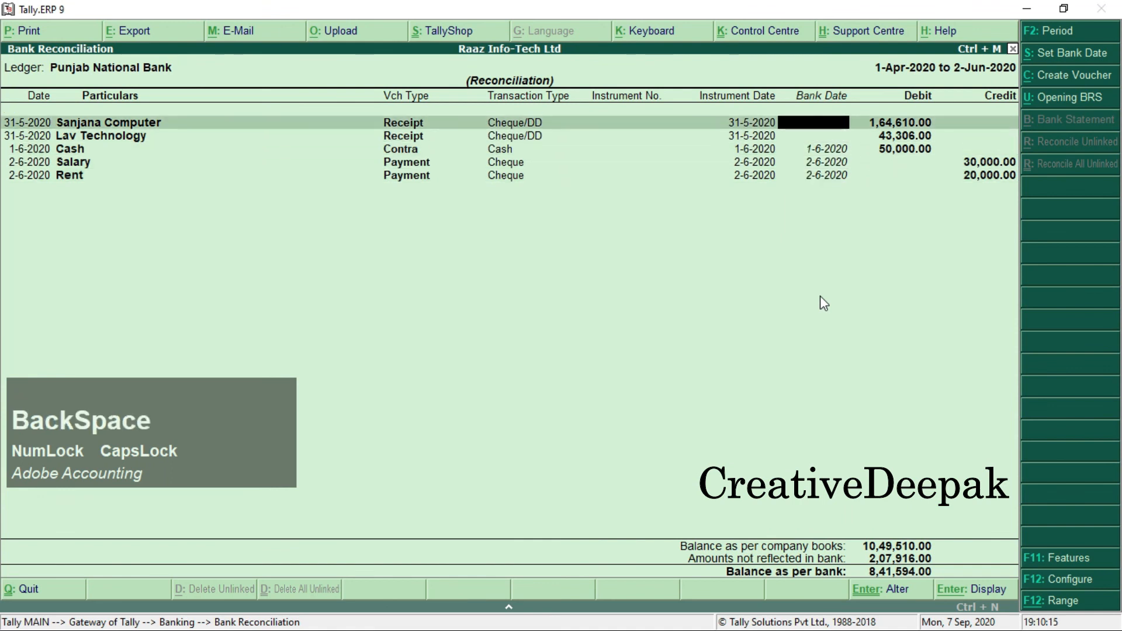
pyautogui.write('2.6')
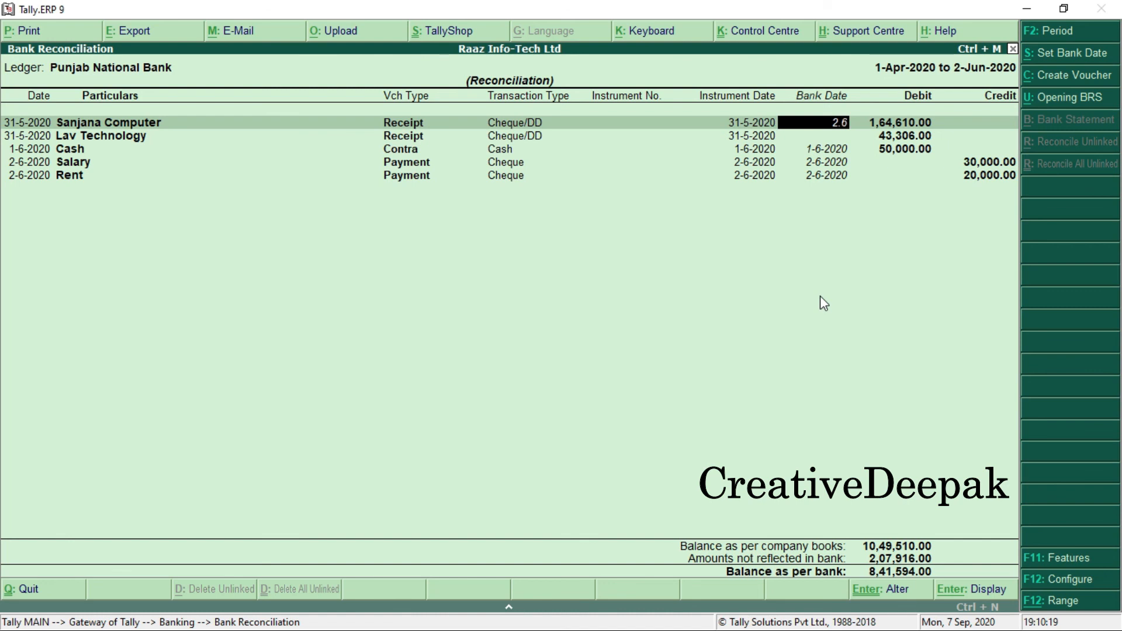
pyautogui.press('Return')
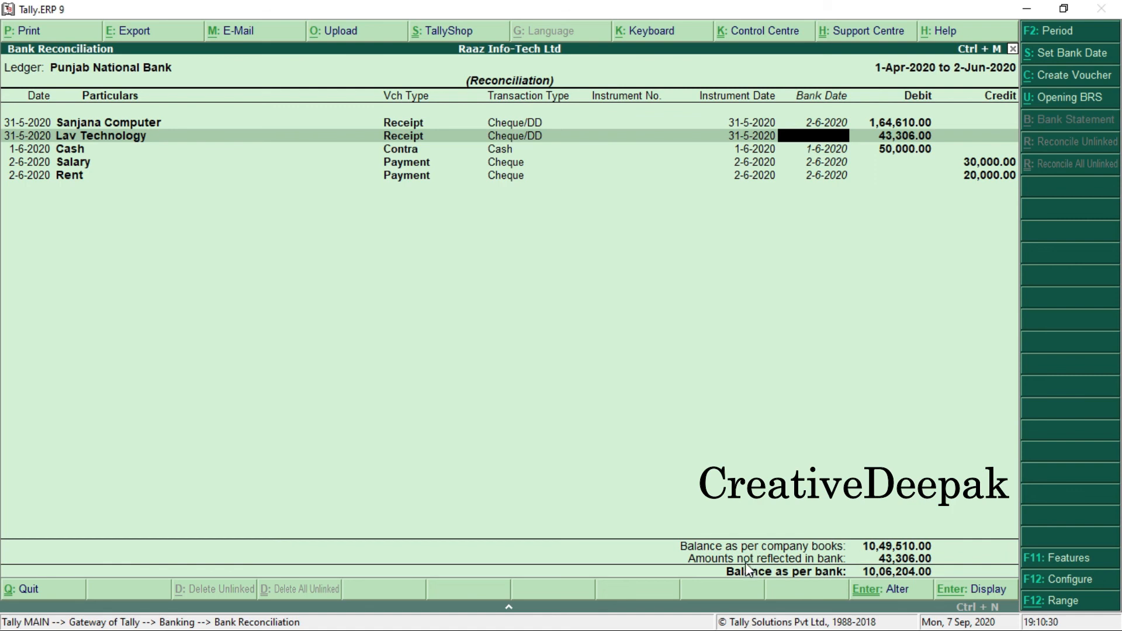
# Step: Set the bank date of the Lav Technology receipt to 2-6-2020
pyautogui.click(910, 566)
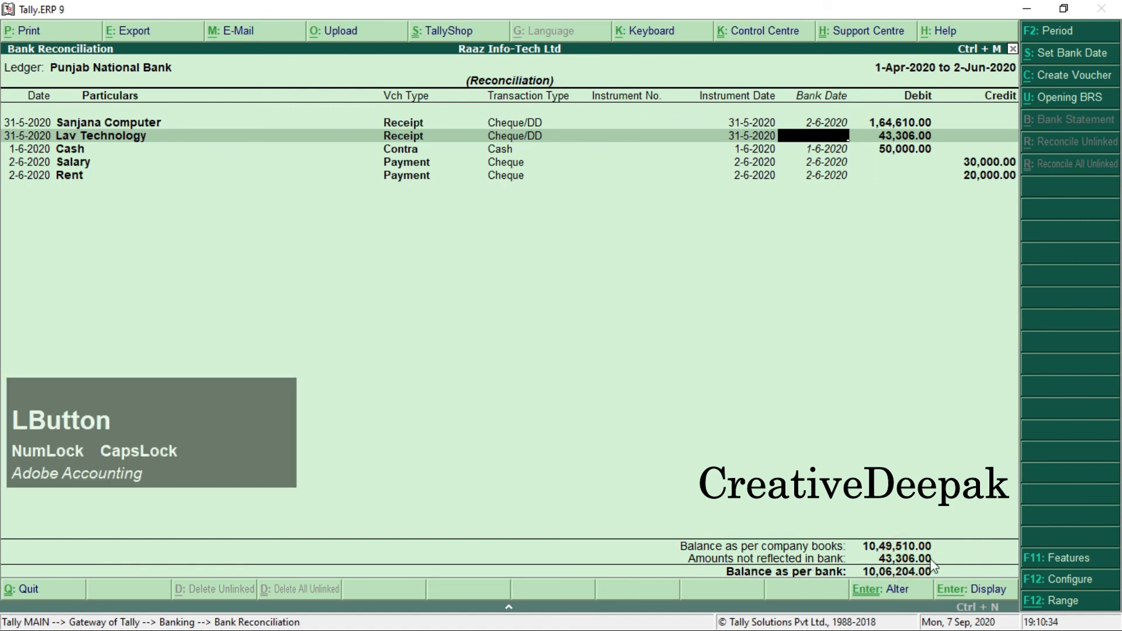
pyautogui.write('2.6')
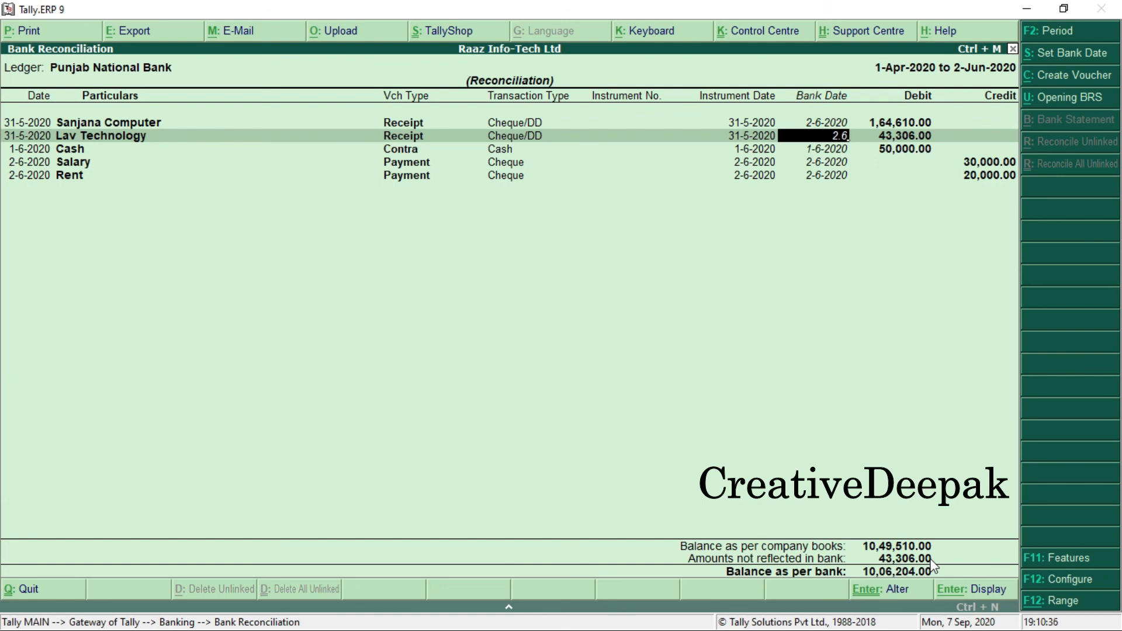
pyautogui.press('Return')
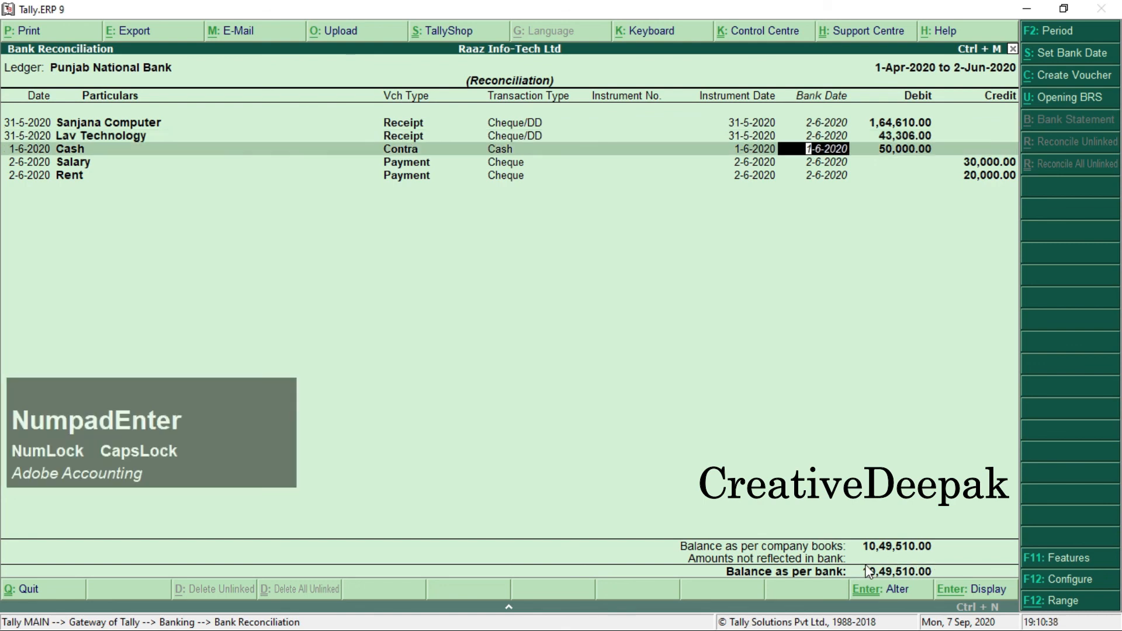
# Step: Check the amounts not reflected in bank and compare the balance as per company books with the balance as per bank
pyautogui.write('2')
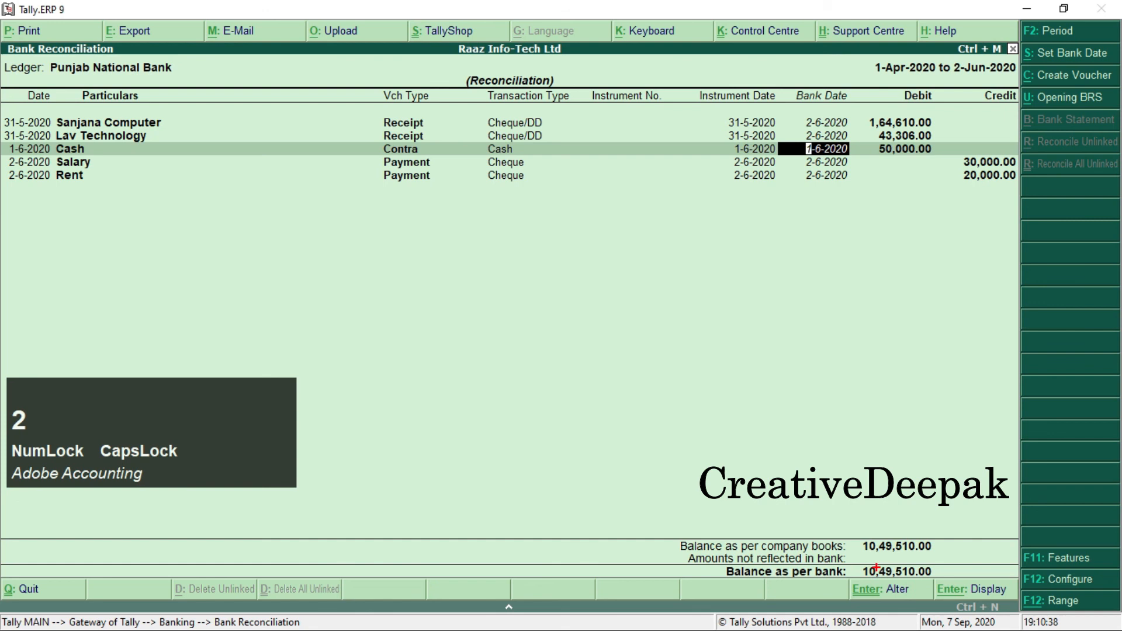
pyautogui.moveTo(678, 550); pyautogui.dragTo(851, 567)
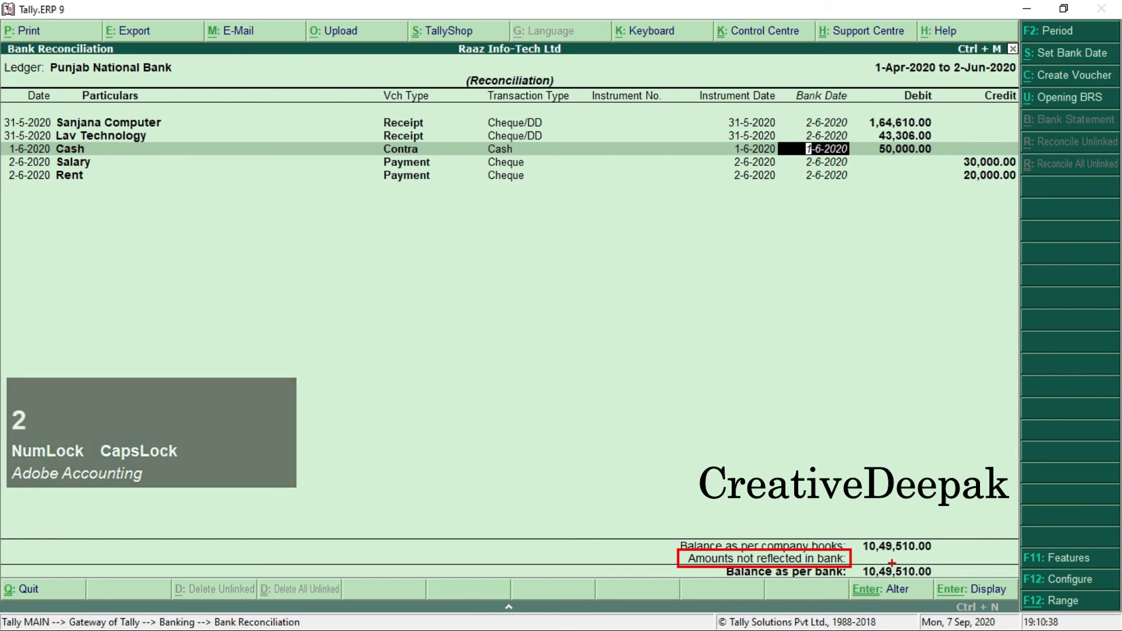
pyautogui.press('Escape')
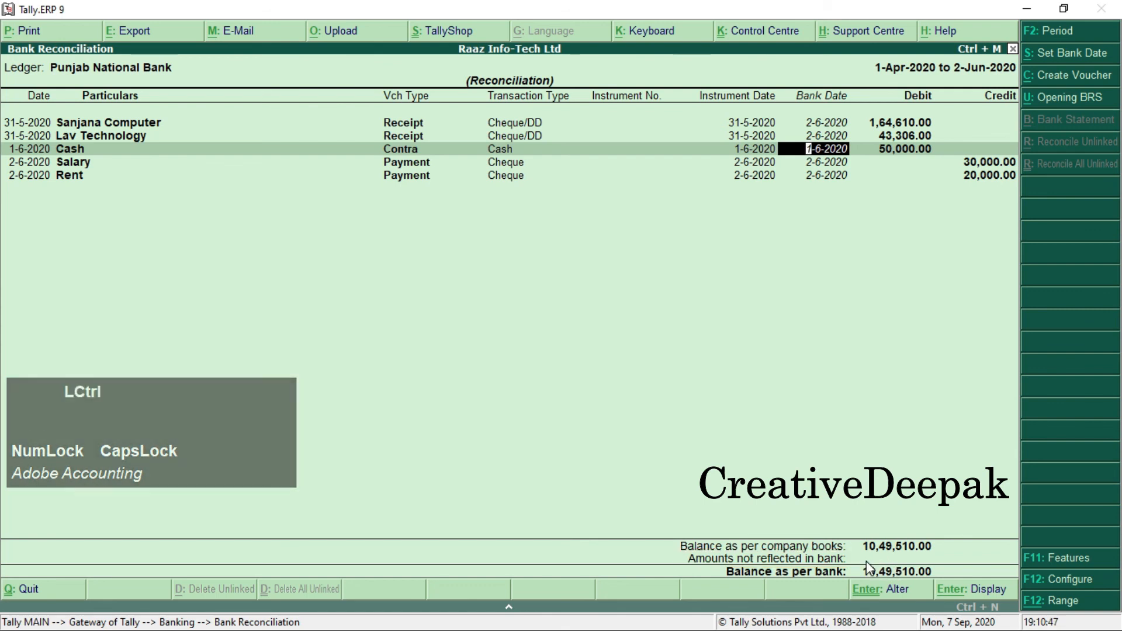
pyautogui.hotkey('ctrl', '2')
pyautogui.moveTo(859, 529); pyautogui.dragTo(935, 558)
pyautogui.moveTo(855, 564)
pyautogui.mouseDown()
pyautogui.moveTo(881, 579)
pyautogui.moveTo(946, 578)
pyautogui.mouseUp()
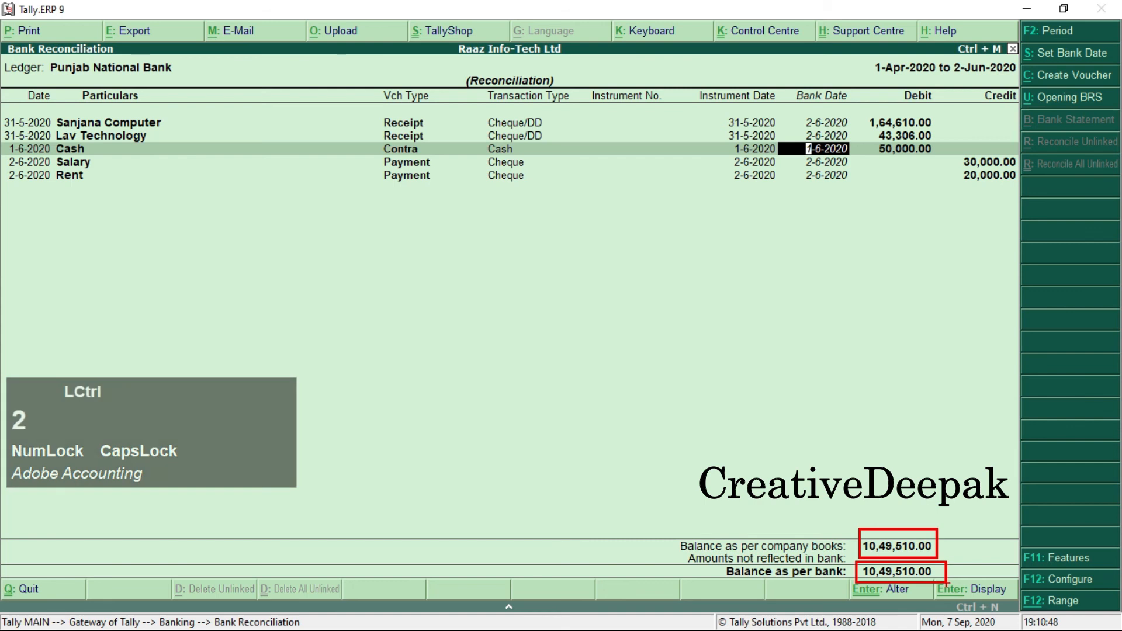
pyautogui.press('Escape')
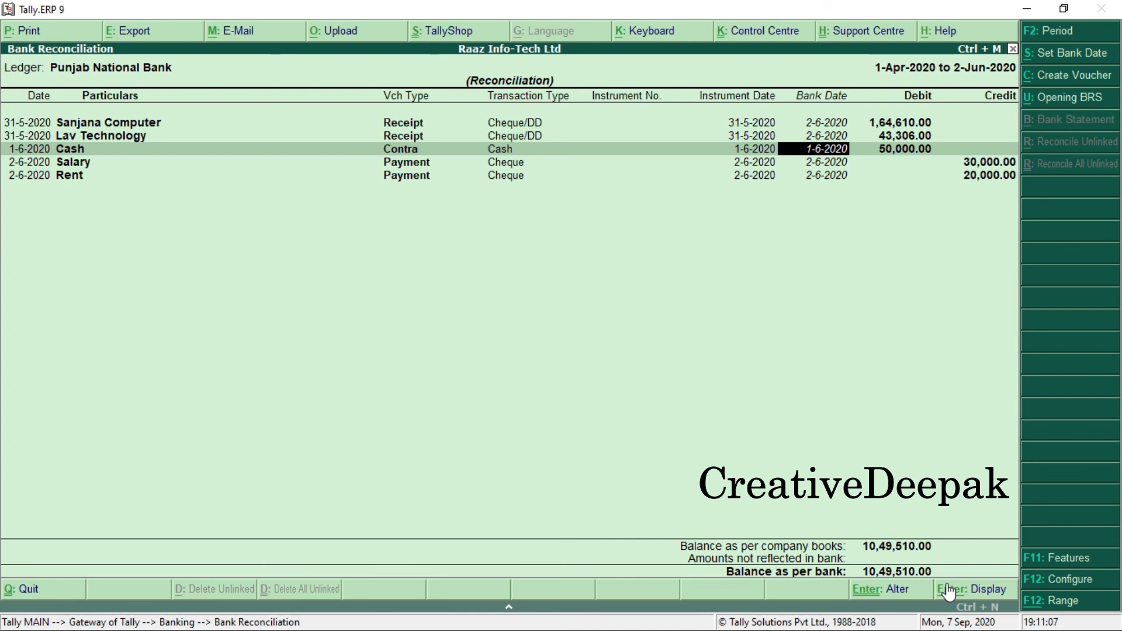
# Step: Accept the Punjab National Bank reconciliation through its last entry and return to the Gateway of Tally
pyautogui.press('Return')
pyautogui.press('Return')
pyautogui.press('Return')
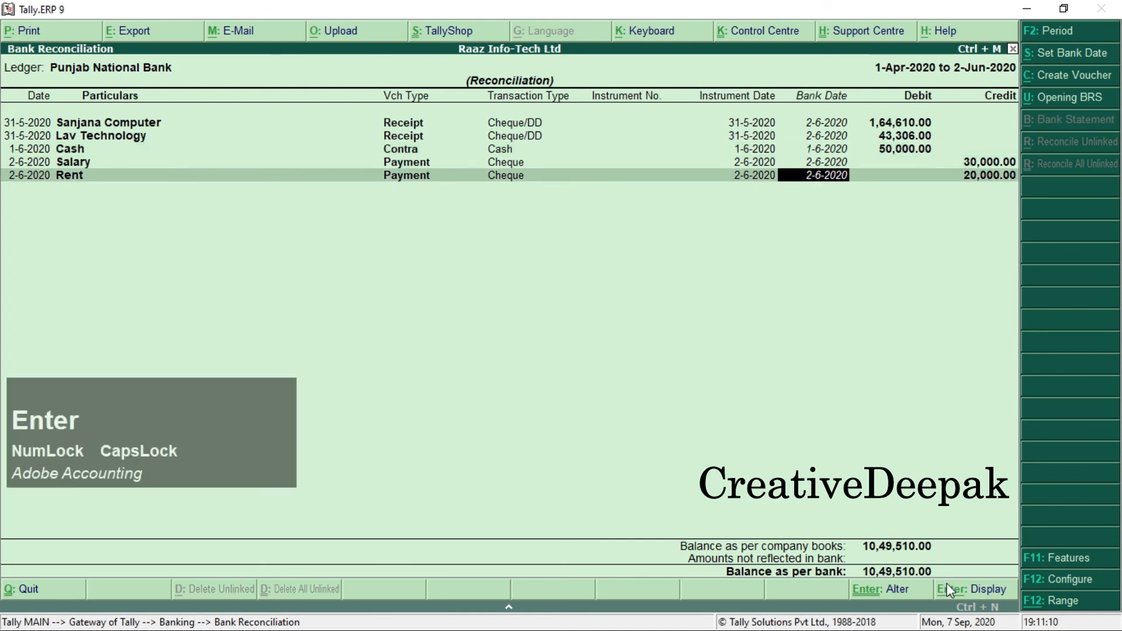
pyautogui.press('Return')
pyautogui.press('Escape')
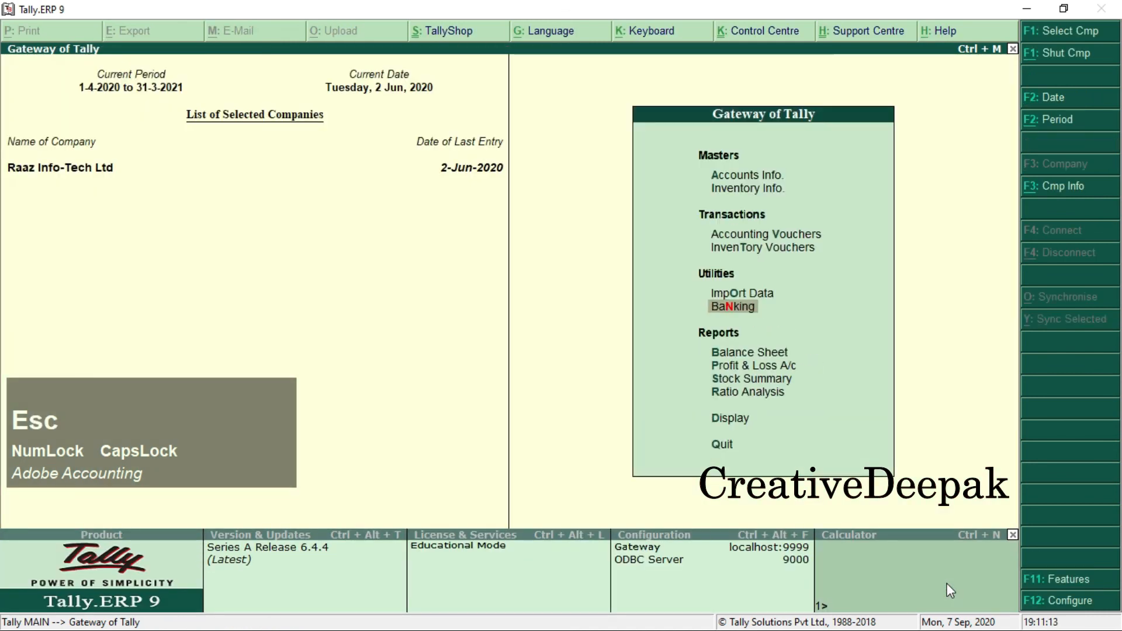
# Step: Display the Cash/Bank Books summary from the account books and examine the closing balance of the bank accounts
pyautogui.press('Down')
pyautogui.press('Down')
pyautogui.press('Down')
pyautogui.press('Down')
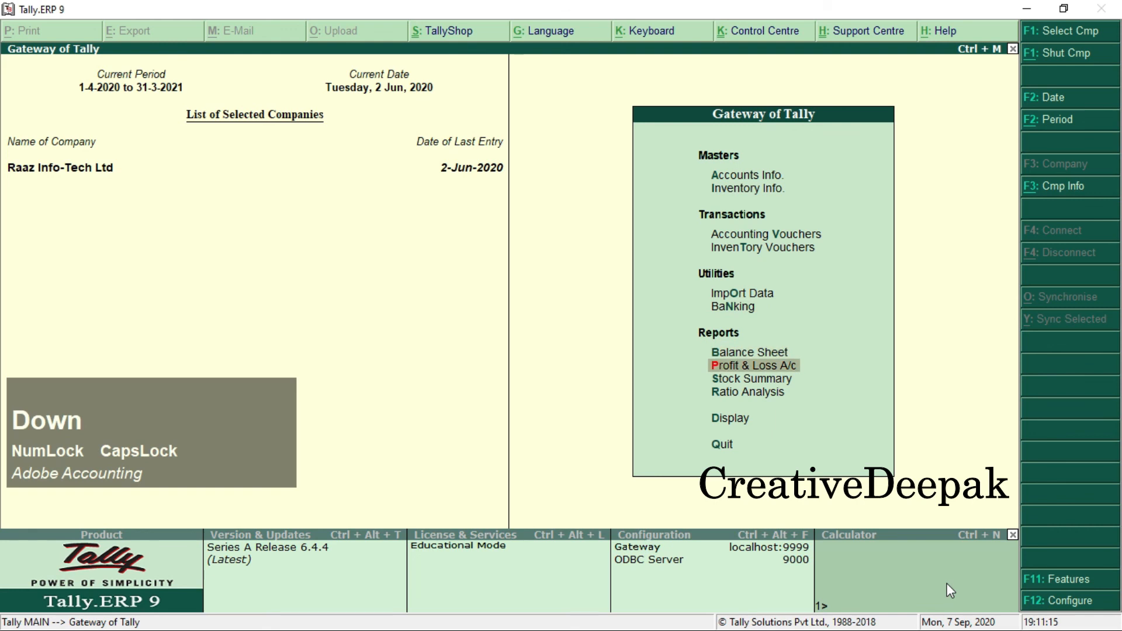
pyautogui.press('Down')
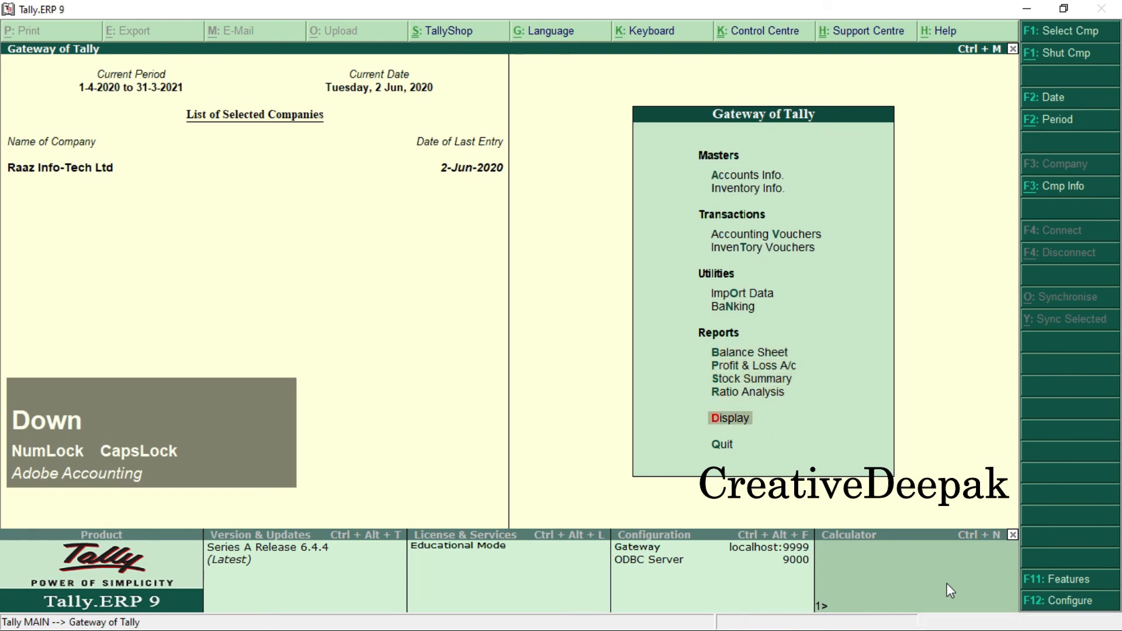
pyautogui.press('Return')
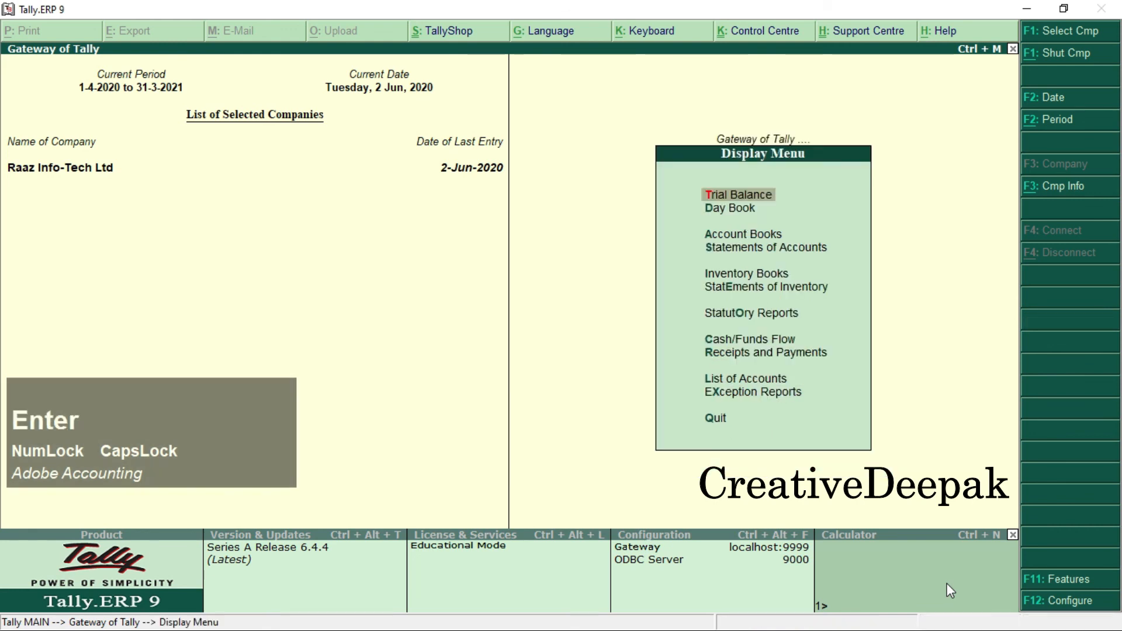
pyautogui.press('Down')
pyautogui.press('Down')
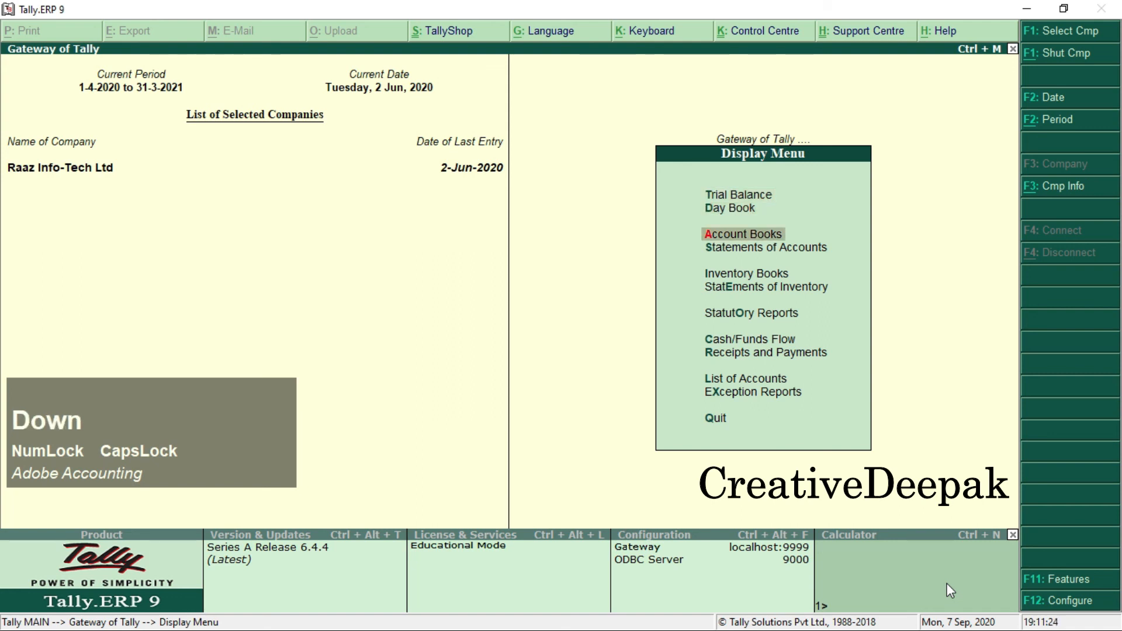
pyautogui.press('Return')
pyautogui.press('Return')
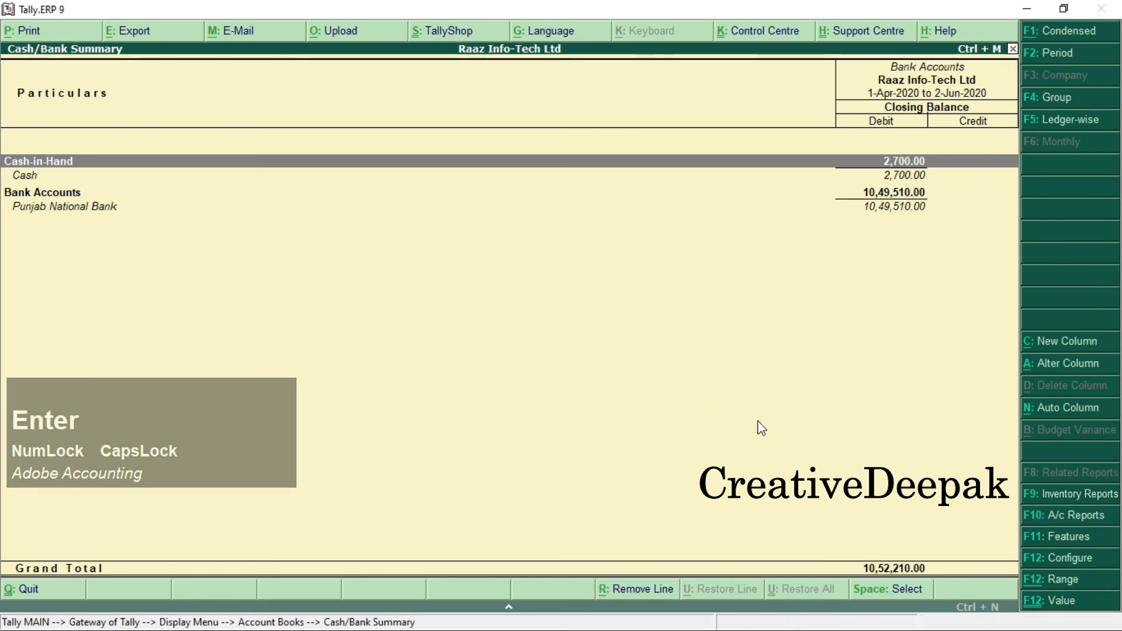
pyautogui.press('Down')
pyautogui.press('Down')
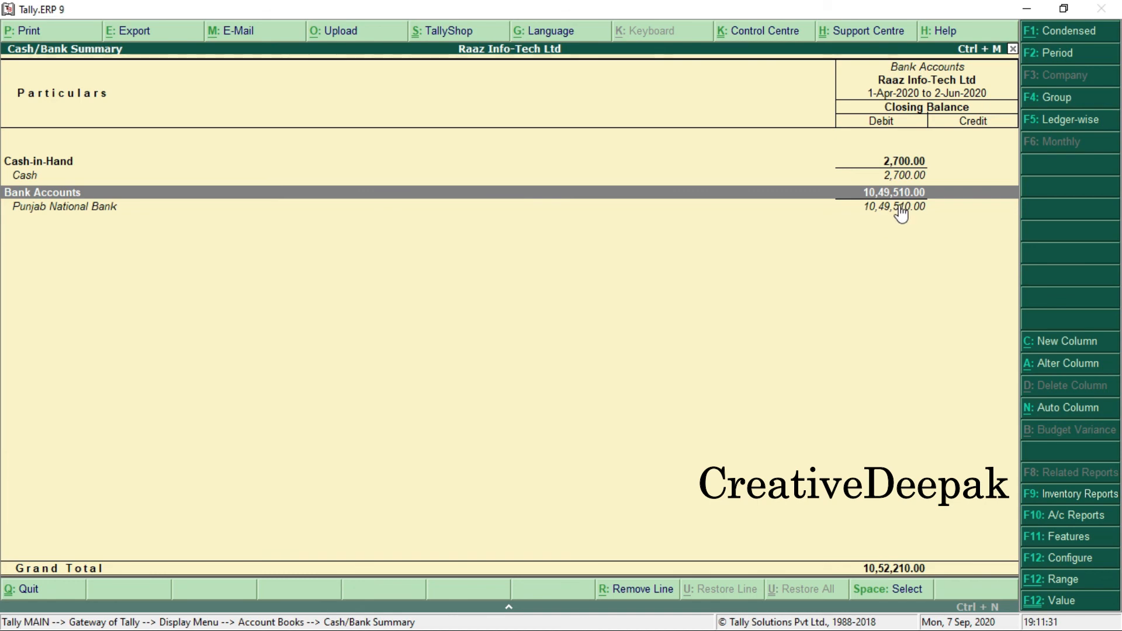
# Step: Switch to the bank statement and check the final balance after the Lav Technology entry against the Tally closing balance
pyautogui.hotkey('alt', 'Tab')
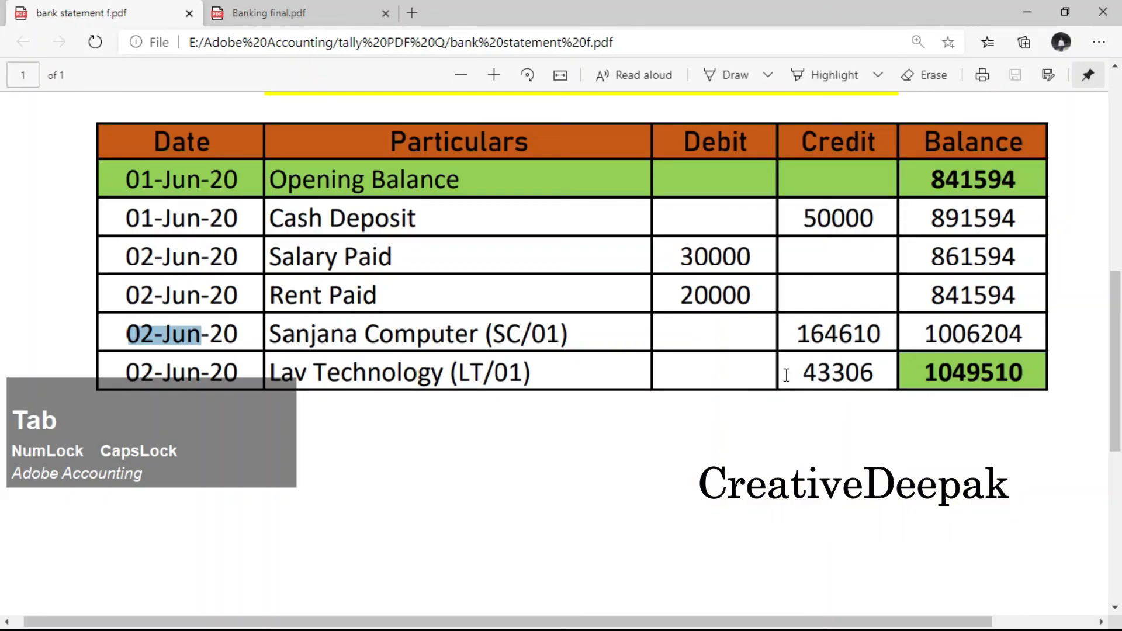
pyautogui.scroll(-1, 544, 358)
pyautogui.moveTo(927, 290); pyautogui.dragTo(1013, 298)
pyautogui.click(933, 289)
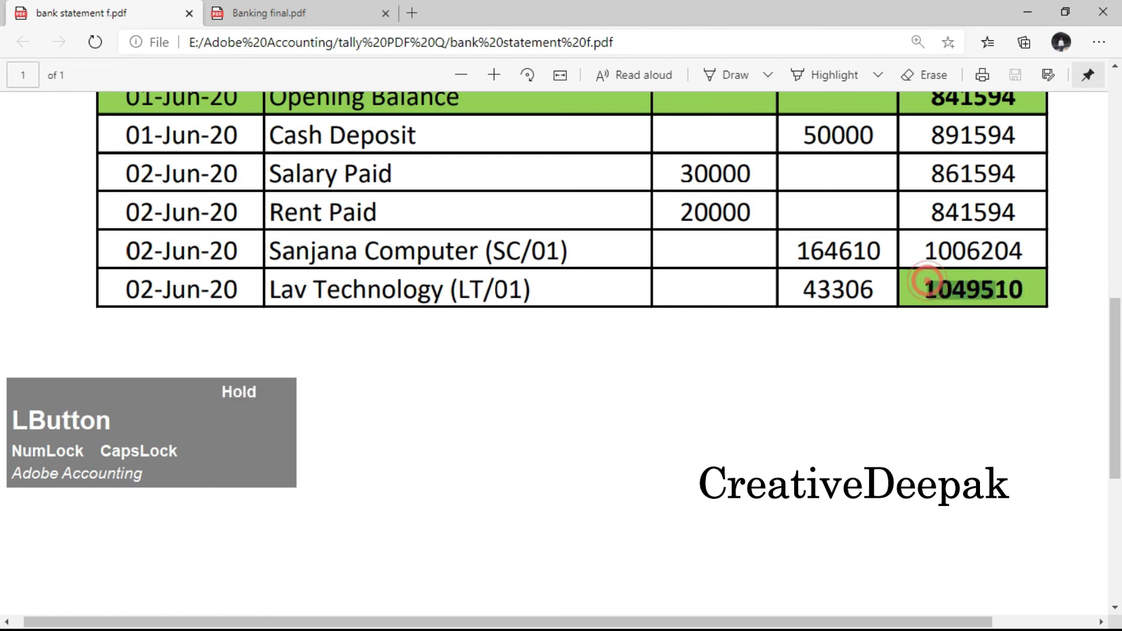
pyautogui.moveTo(933, 290); pyautogui.dragTo(1016, 290)
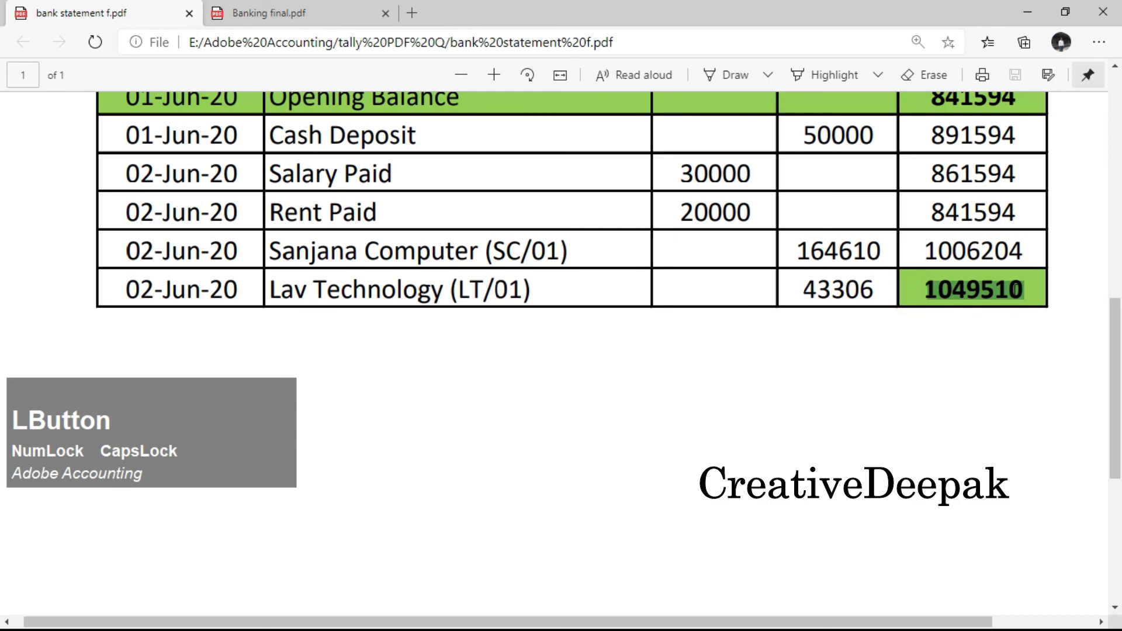
# Step: Switch back to Tally.ERP 9, close the Cash/Bank Summary and return to the Gateway of Tally without quitting the program
pyautogui.hotkey('alt', 'Tab')
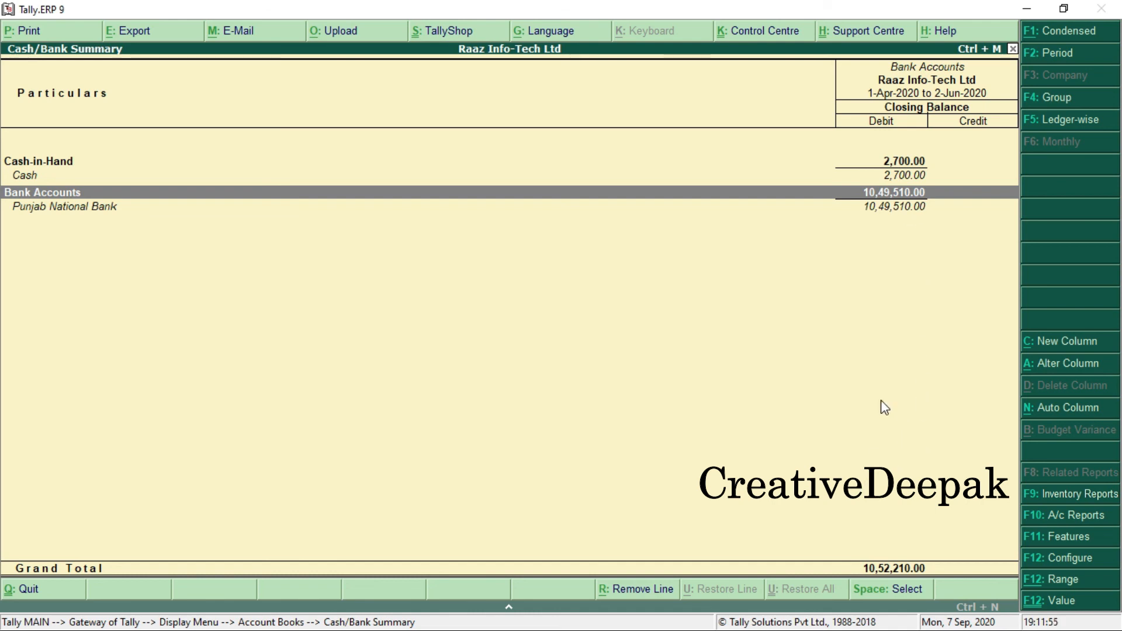
pyautogui.press('Escape')
pyautogui.press('Escape')
pyautogui.press('Escape')
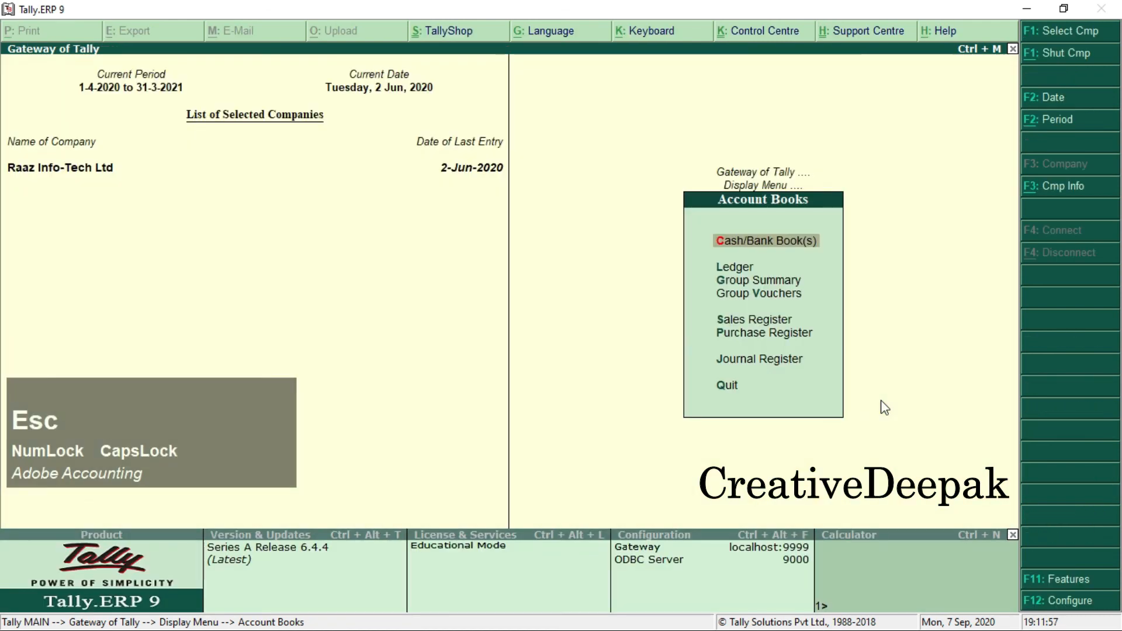
pyautogui.press('Escape')
pyautogui.press('Escape')
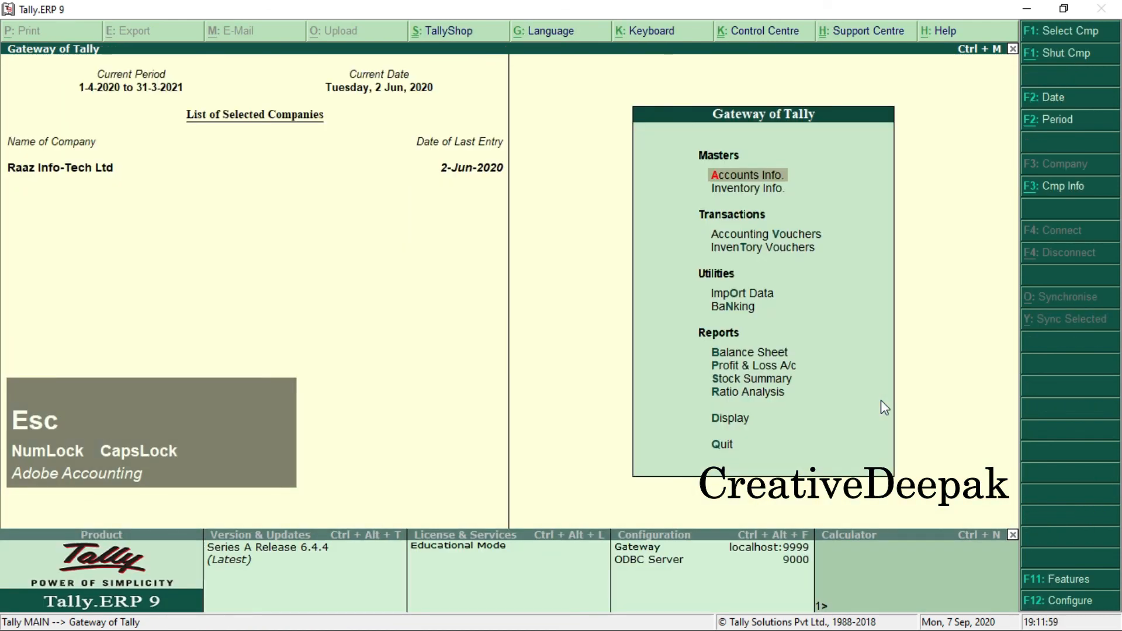
pyautogui.press('Escape')
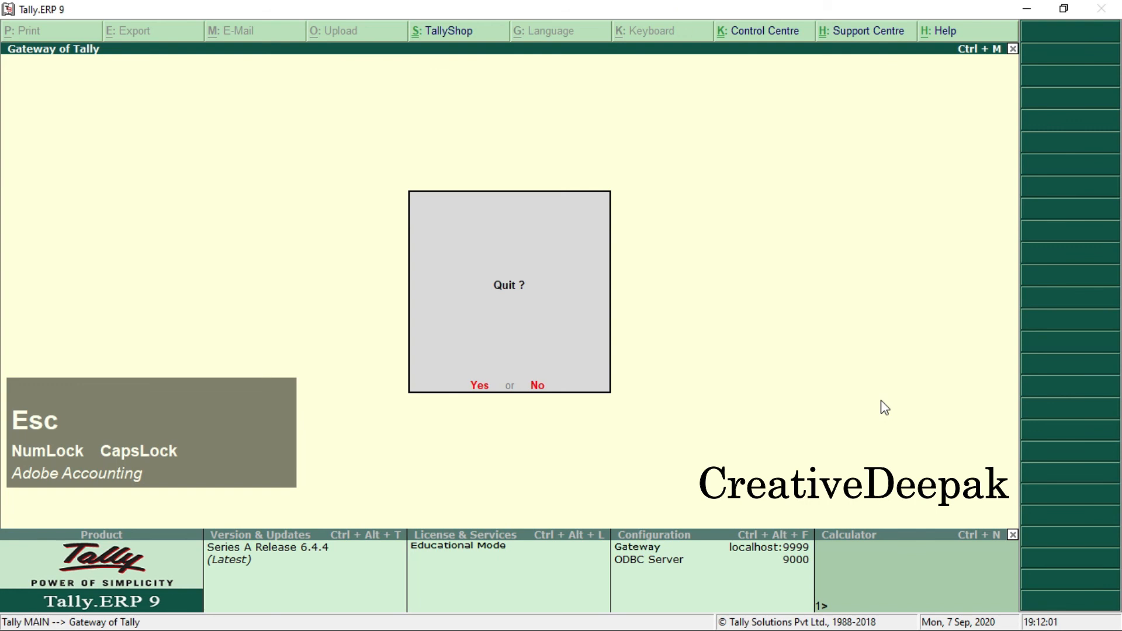
pyautogui.press('Escape')
# Step: Reopen the Cash/Bank Summary, review the Punjab National Bank closing balance and go back to the Gateway of Tally
pyautogui.press('Down')
pyautogui.press('Down')
pyautogui.press('Down')
pyautogui.press('Down')
pyautogui.press('Down')
pyautogui.press('Down')
pyautogui.press('Down')
pyautogui.press('Down')
pyautogui.press('Down')
pyautogui.press('Down')
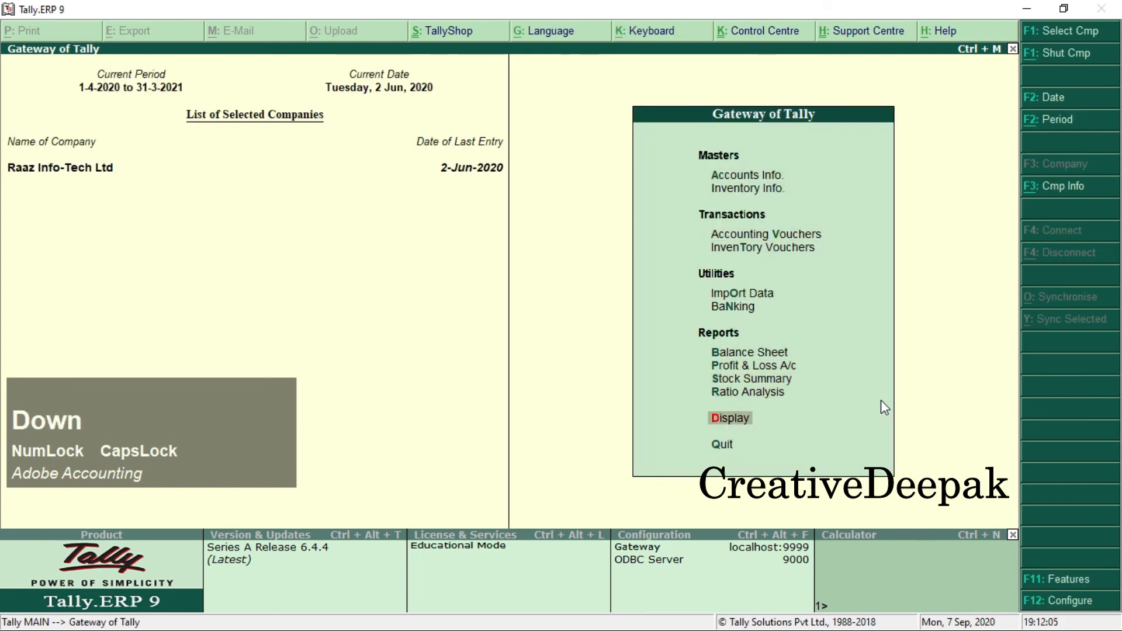
pyautogui.press('Return')
pyautogui.press('Down')
pyautogui.press('Down')
pyautogui.press('Return')
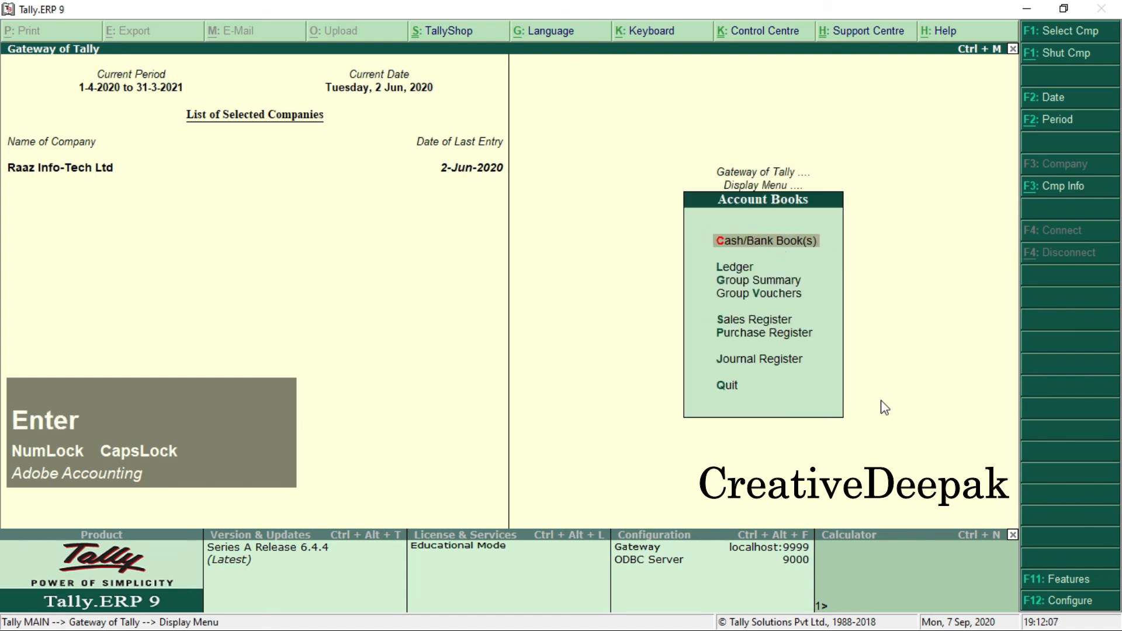
pyautogui.press('Return')
pyautogui.press('Down')
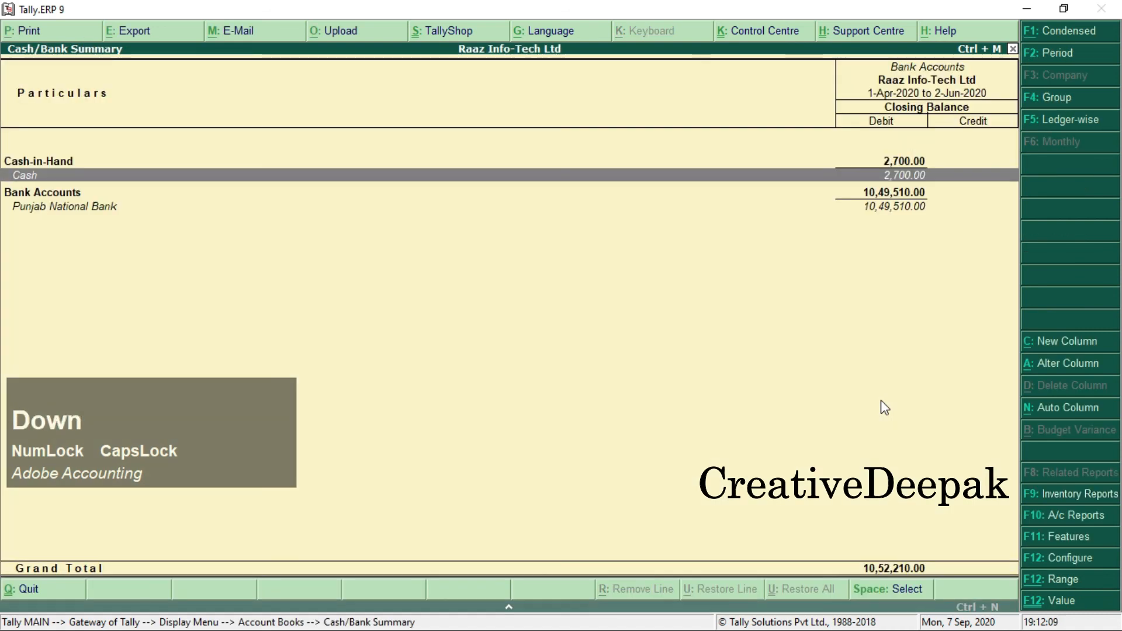
pyautogui.press('Down')
pyautogui.press('Down')
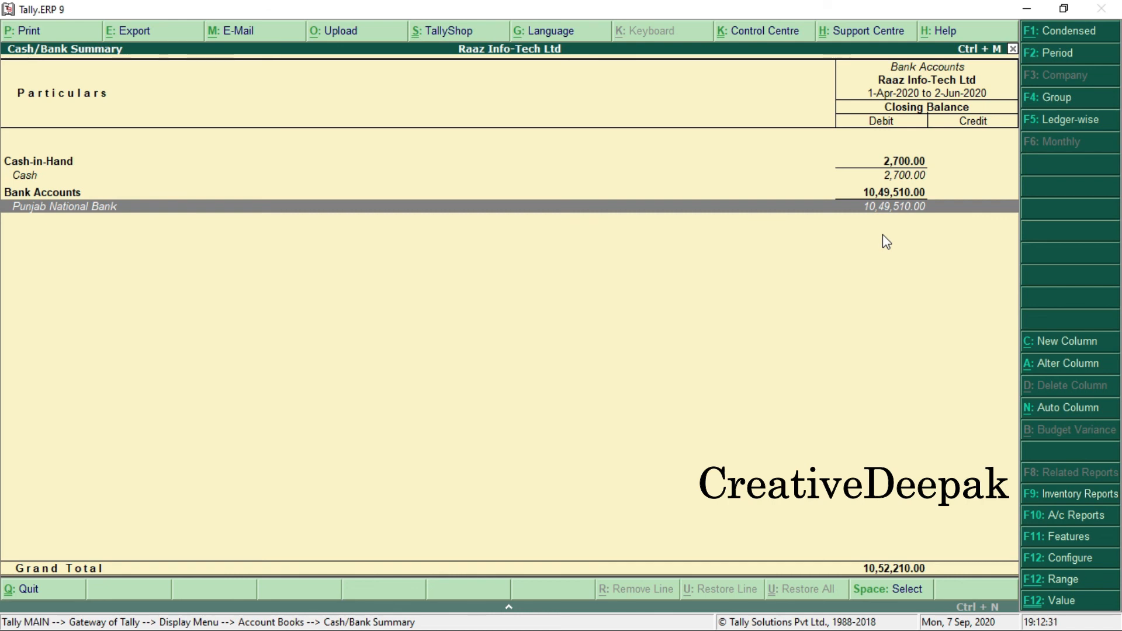
pyautogui.press('Escape')
pyautogui.press('Escape')
pyautogui.press('Escape')
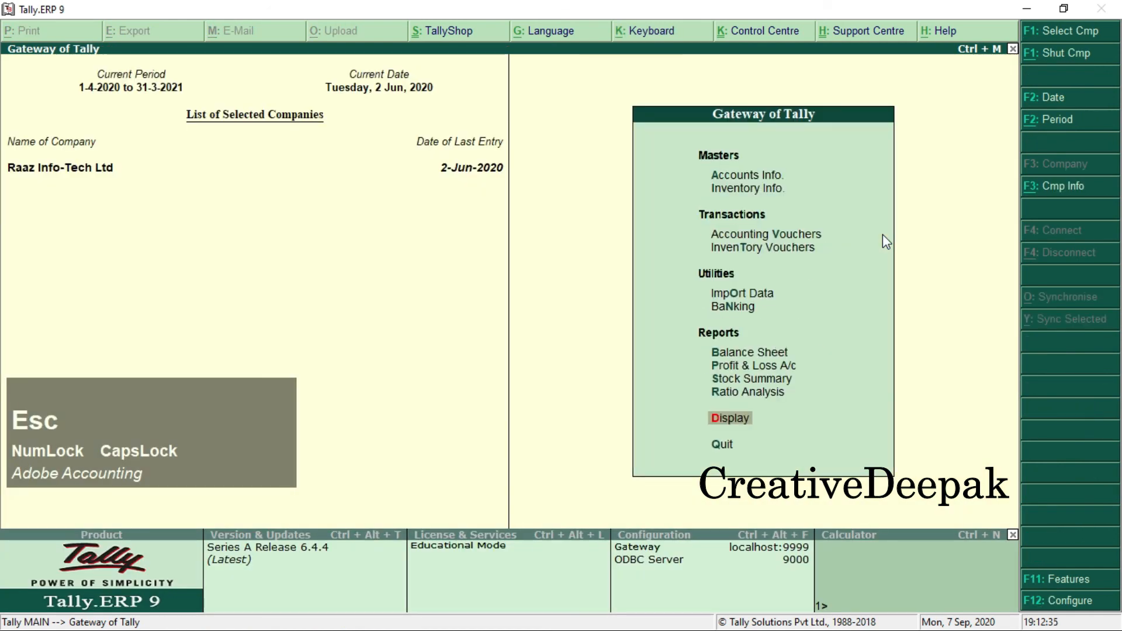
# Step: Open the Stock Summary, examine the Computer Accessories items' closing quantities, rates and values, and close the report
pyautogui.press('Up')
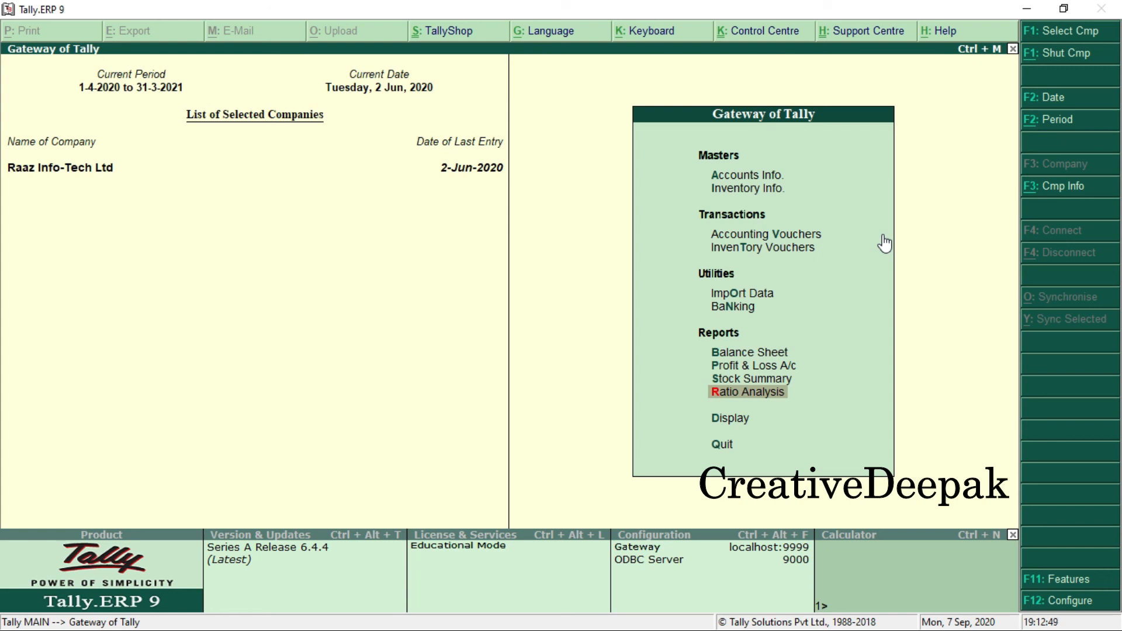
pyautogui.press('Up')
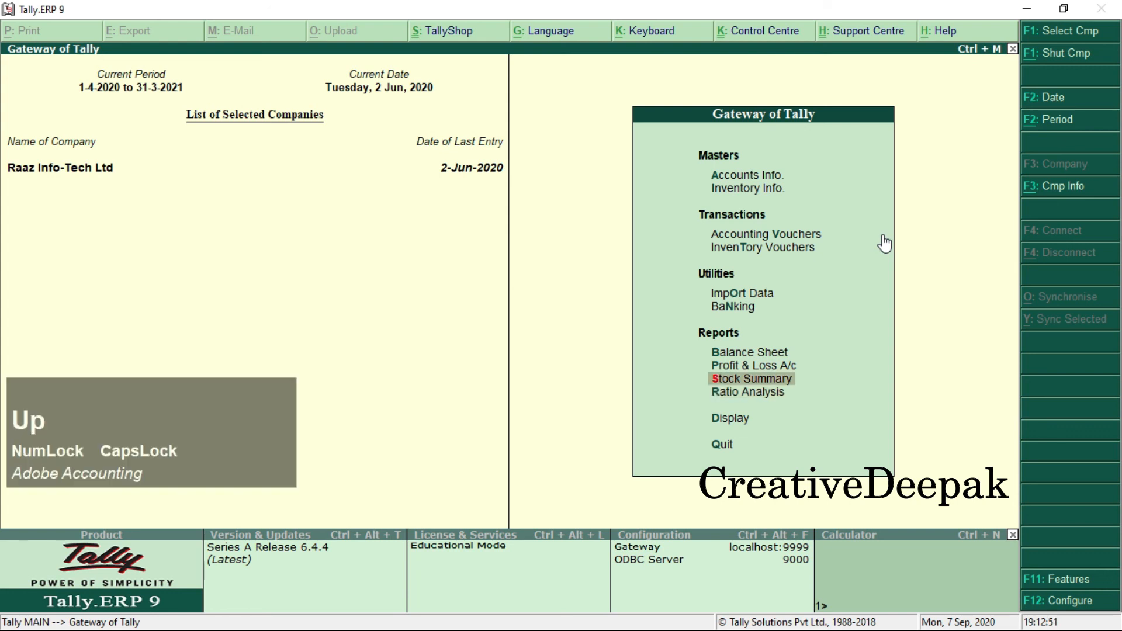
pyautogui.press('Return')
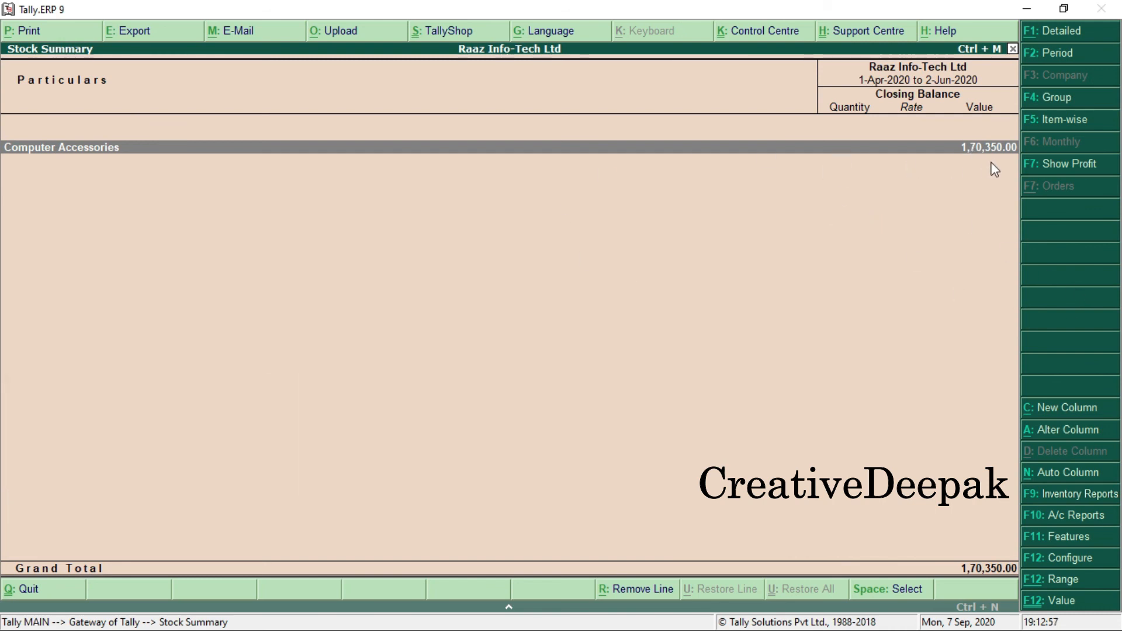
pyautogui.press('Return')
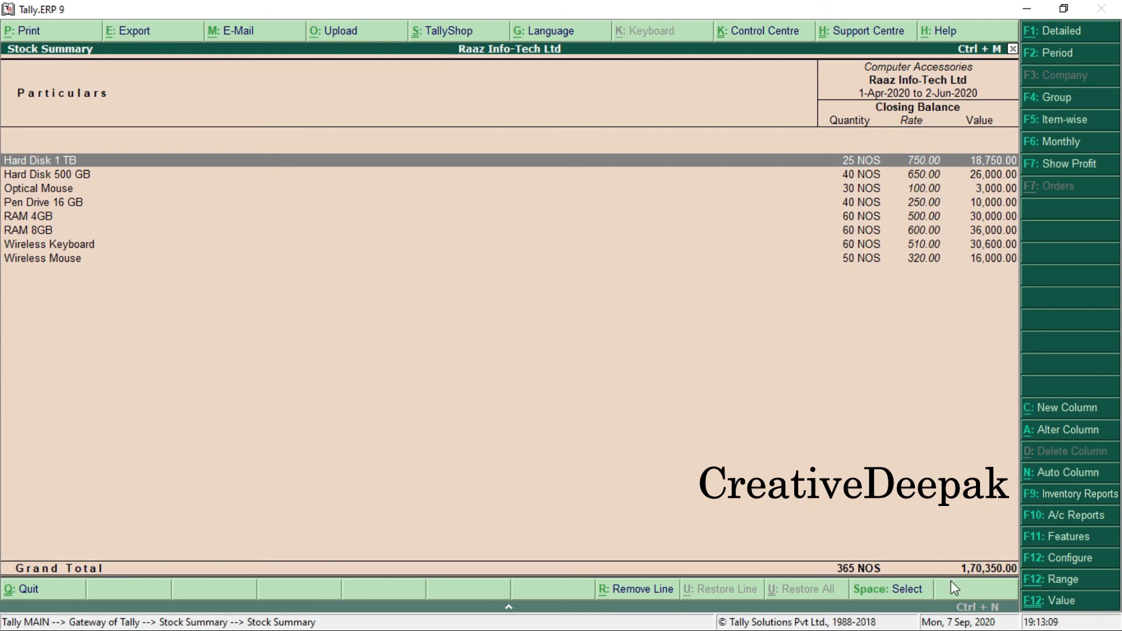
pyautogui.click(949, 552)
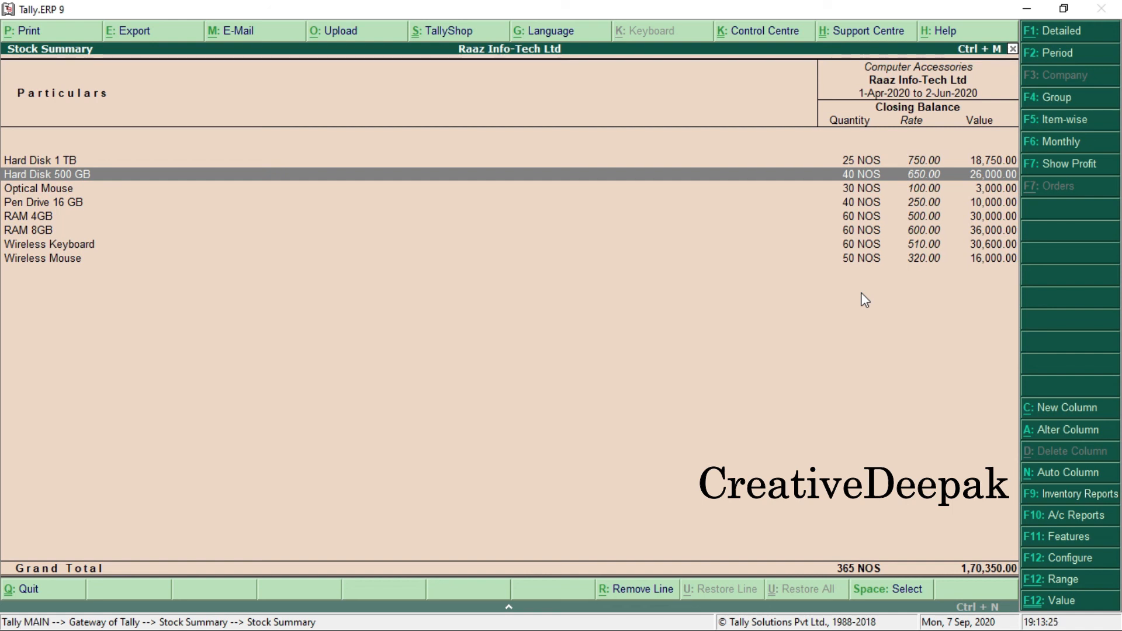
pyautogui.press('Escape')
pyautogui.press('Escape')
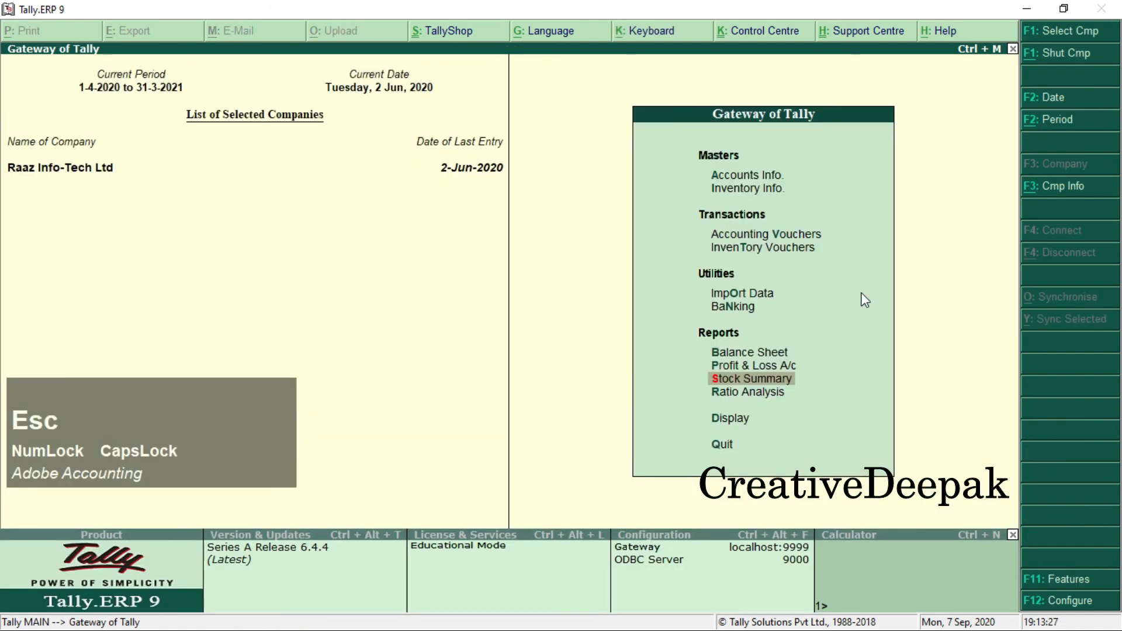
pyautogui.press('Escape')
pyautogui.press('Escape')
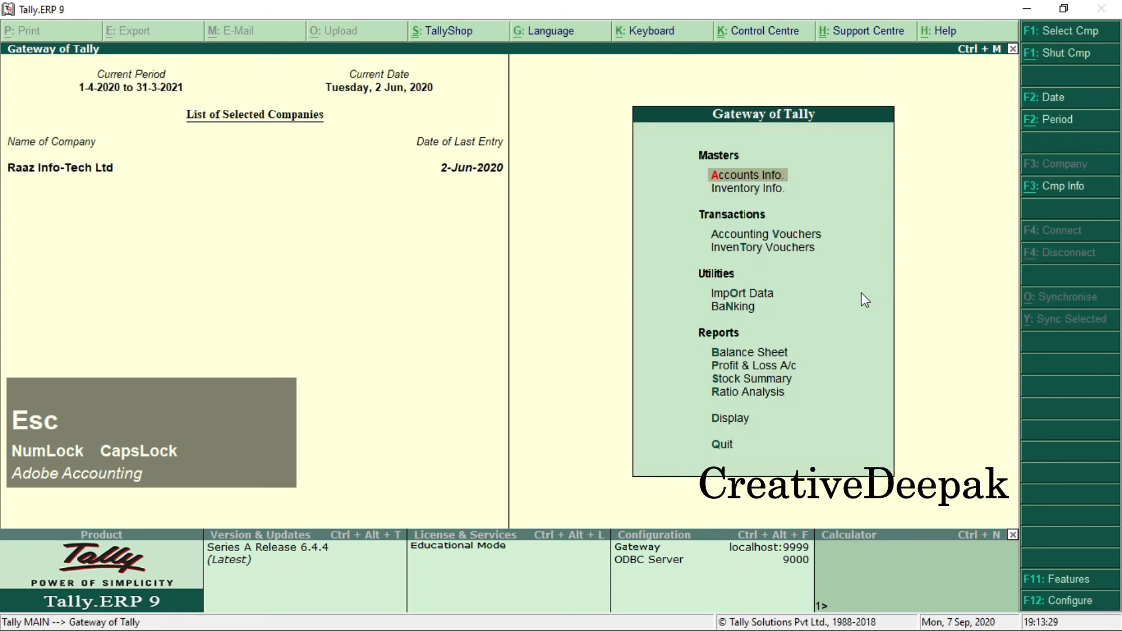